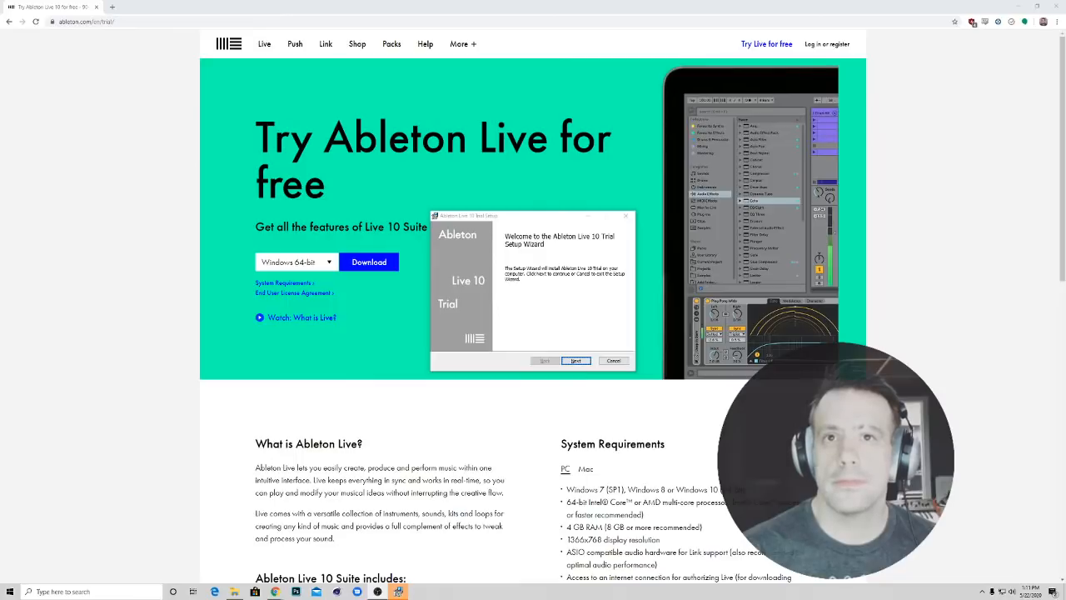
Start the Ableton Live 10 Trial setup, accept the terms of the End User License Agreement and continue
click(576, 361)
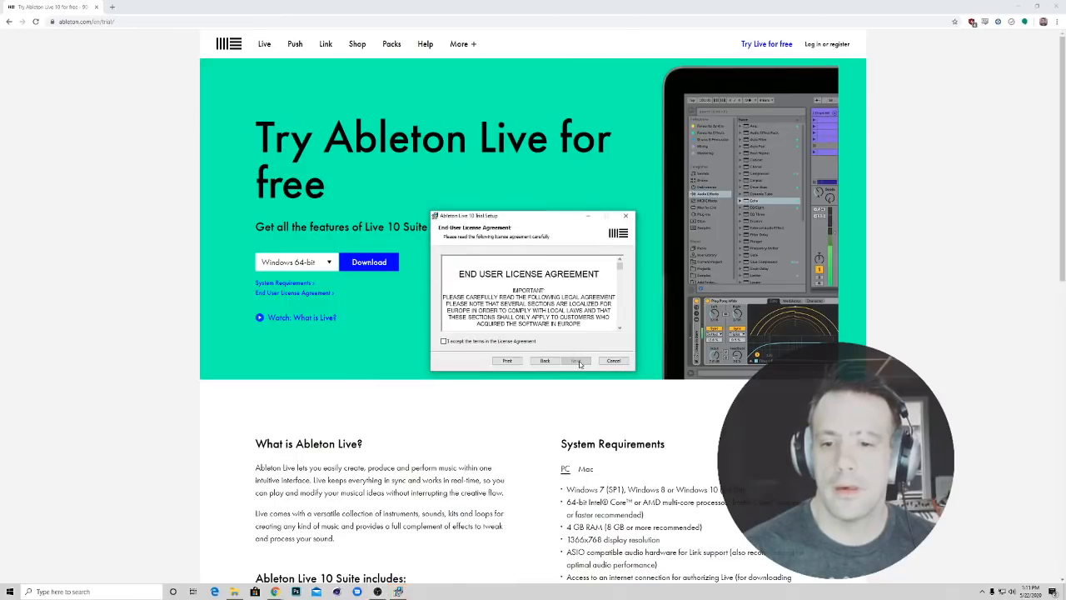
click(483, 343)
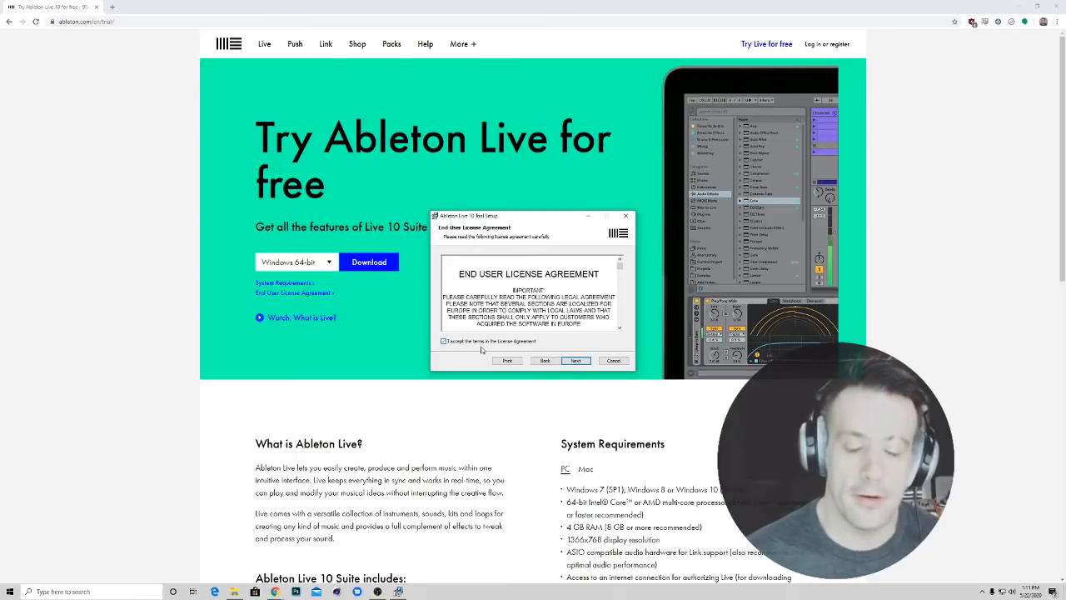
click(581, 364)
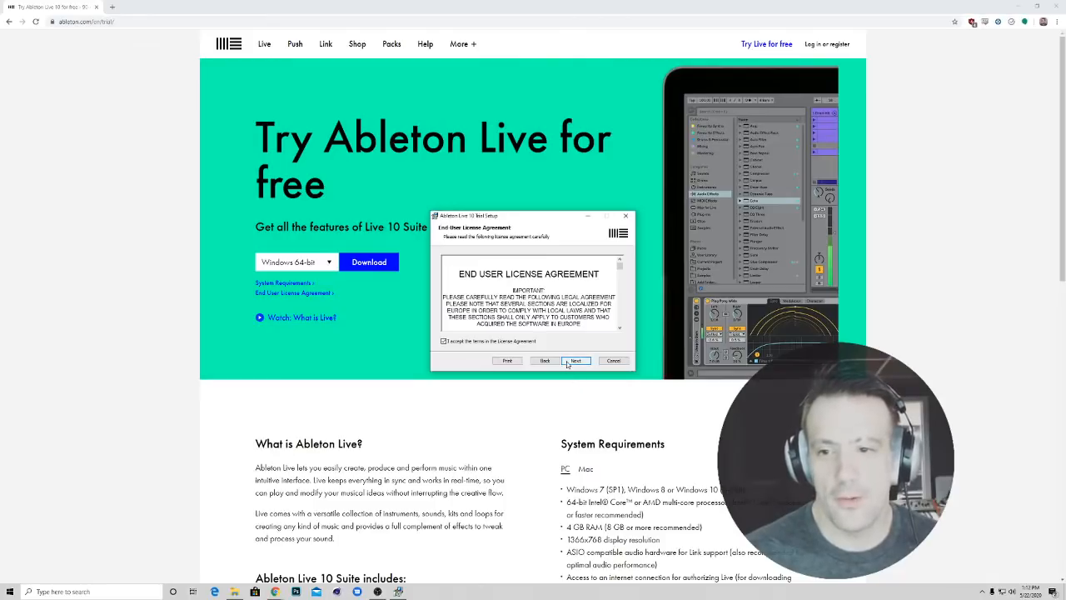
drag(465, 219, 494, 212)
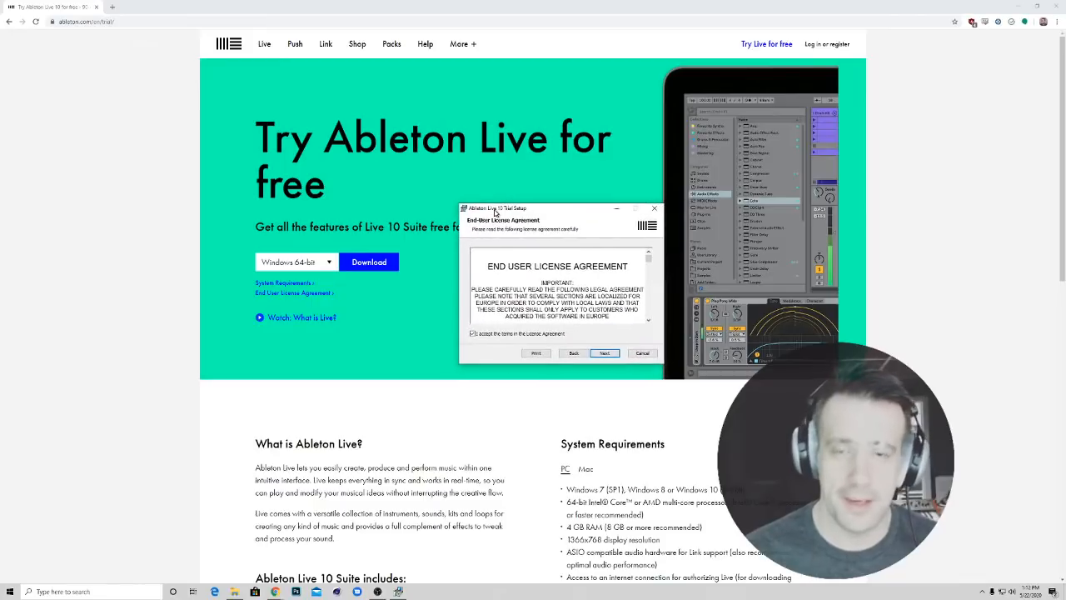
click(604, 353)
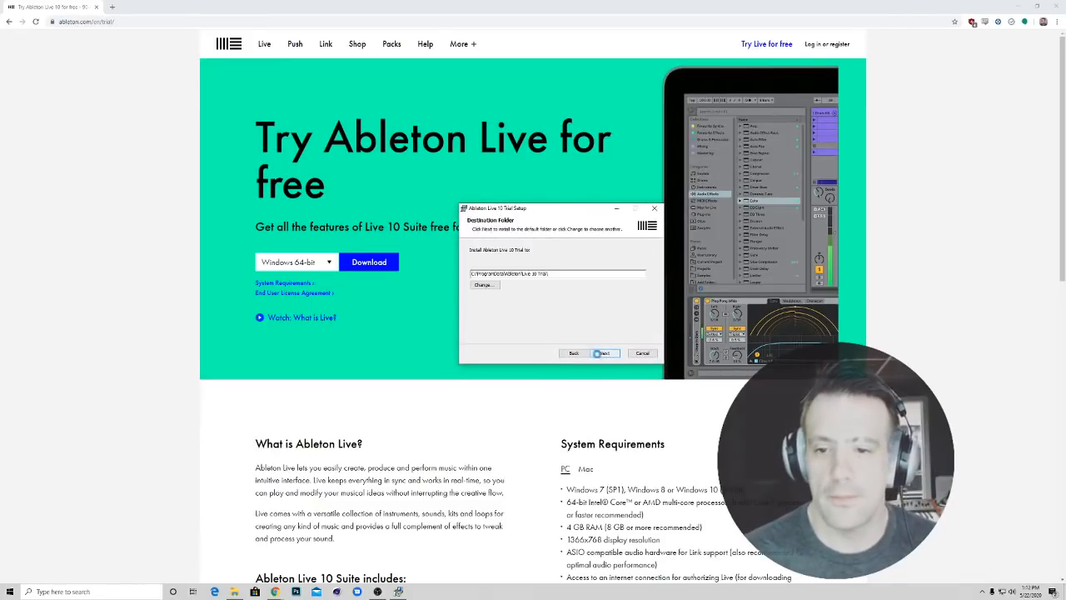
Install Ableton Live 10 Trial to the default destination folder and finish setup with the program launching
click(603, 353)
click(598, 354)
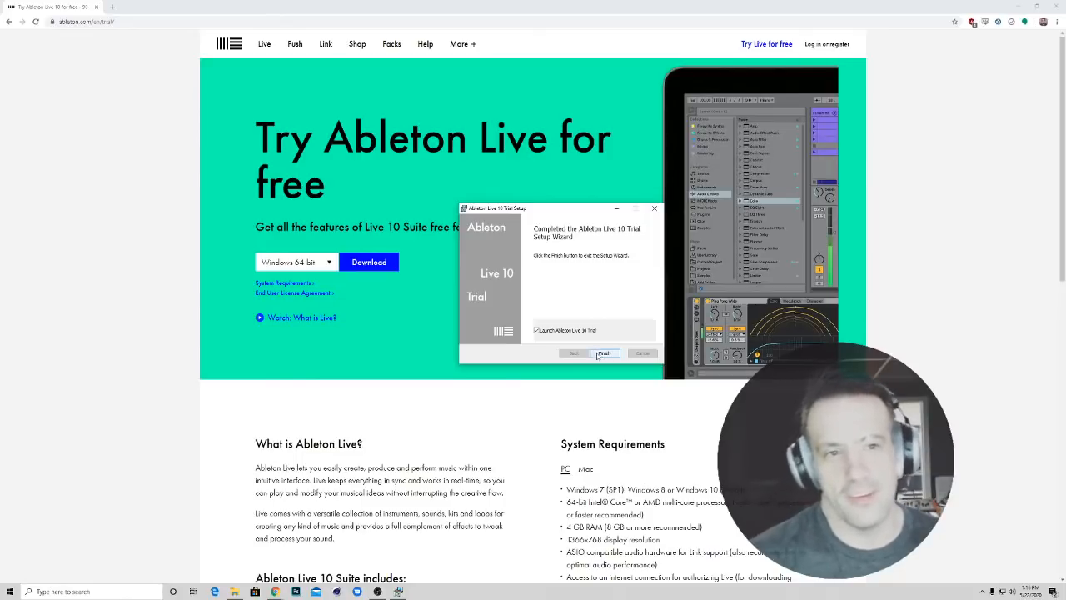
click(604, 356)
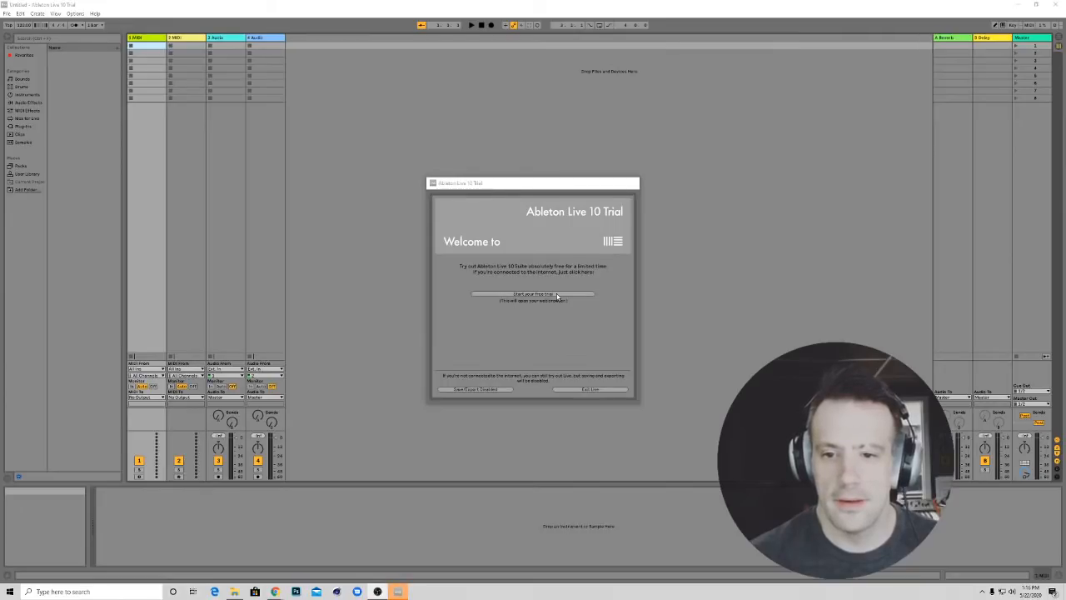
Start the free trial through Google Chrome and acknowledge the activation of saving and exporting
click(558, 296)
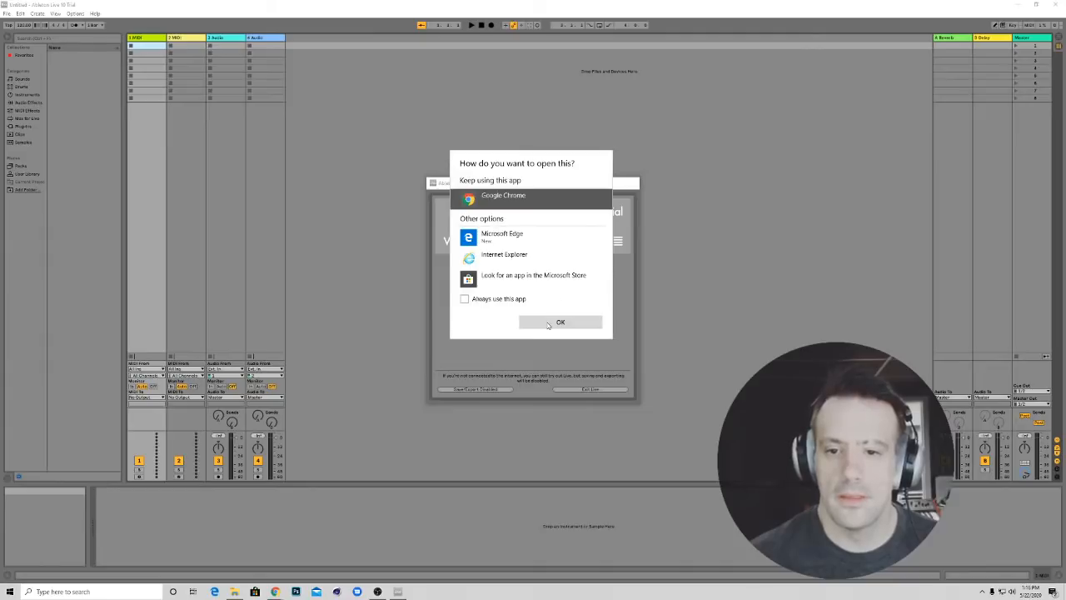
click(548, 323)
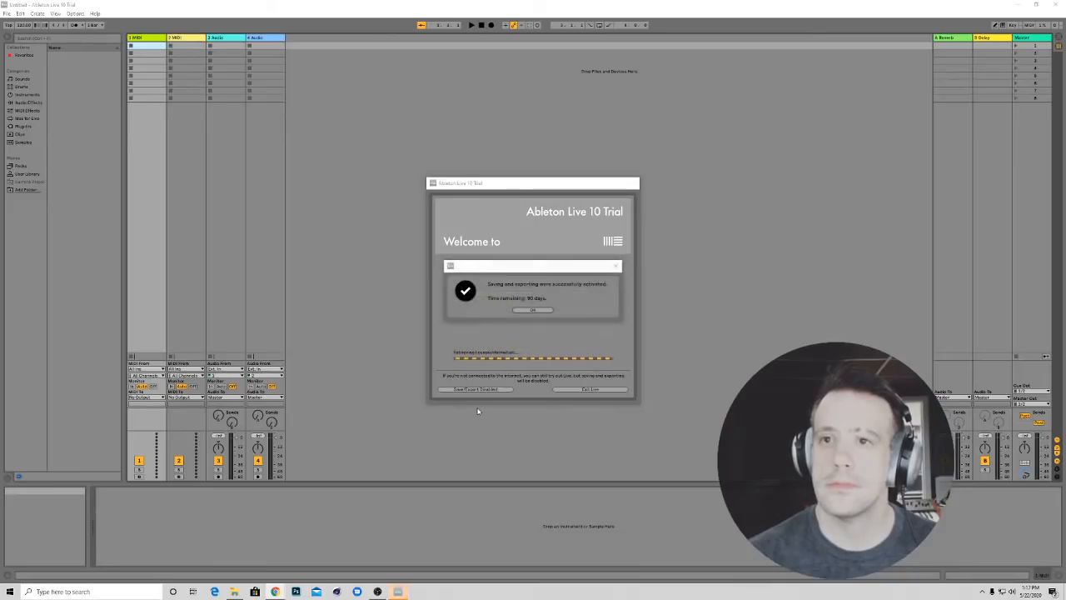
click(533, 310)
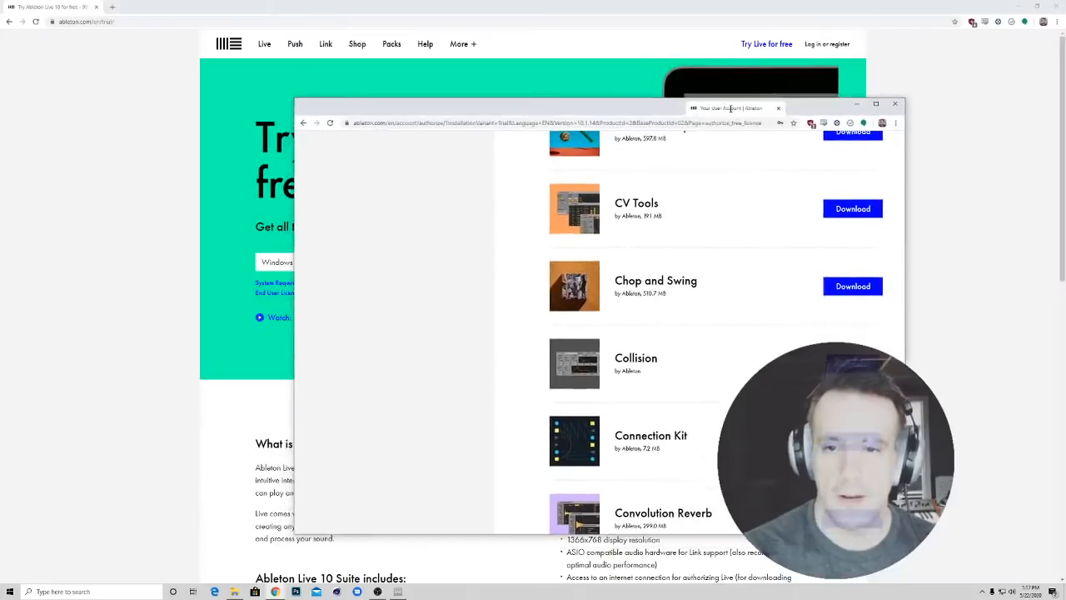
Separate the Ableton account page into its own Chrome window over Live and look through the list of available packs
drag(682, 92, 679, 91)
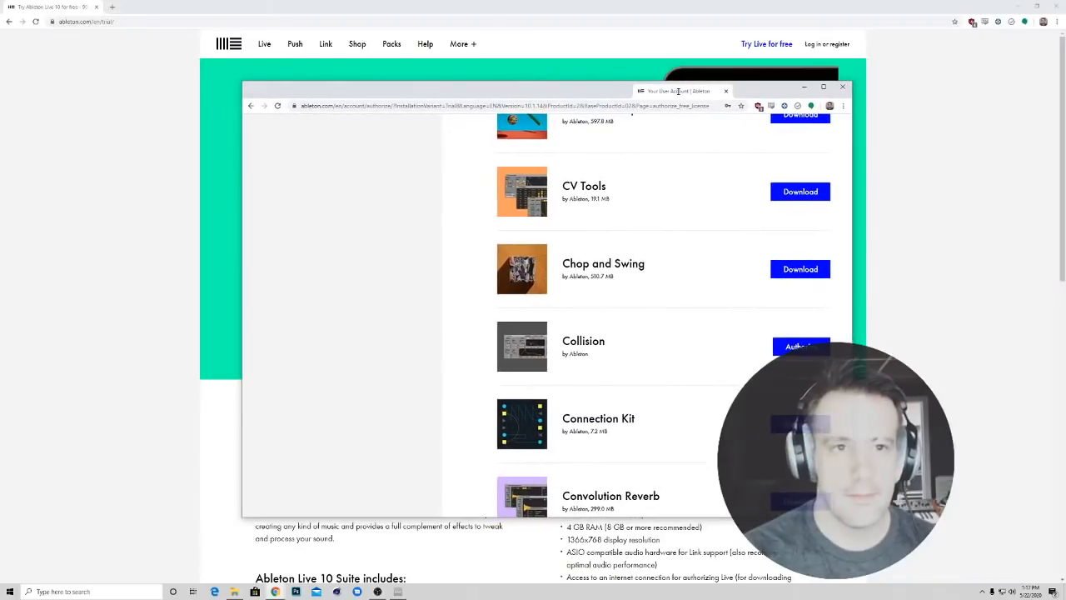
click(1018, 9)
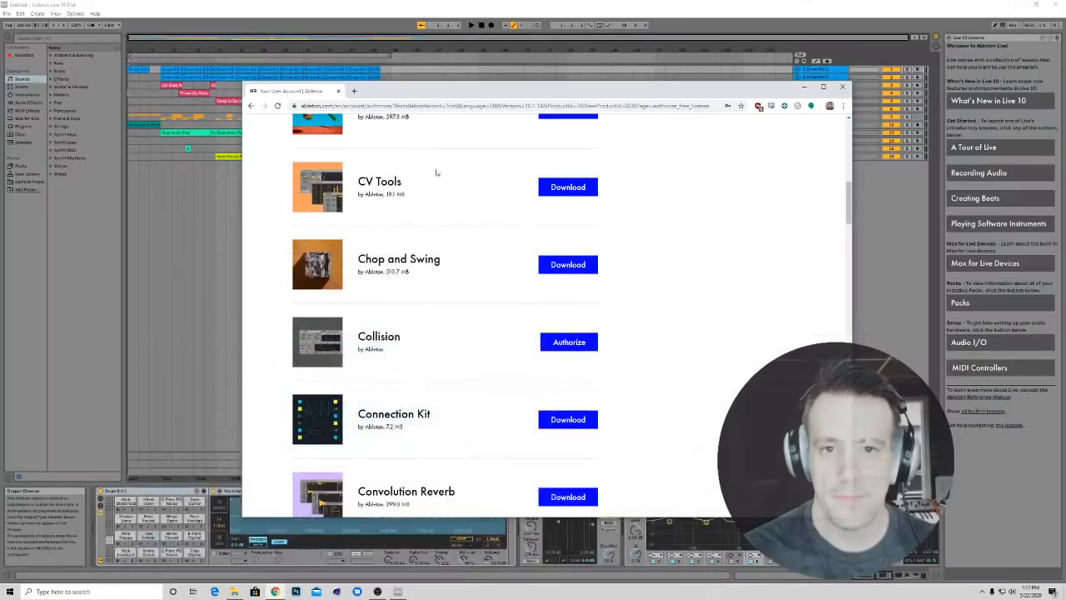
scroll(509, 351, down, 2)
scroll(509, 351, down, 1)
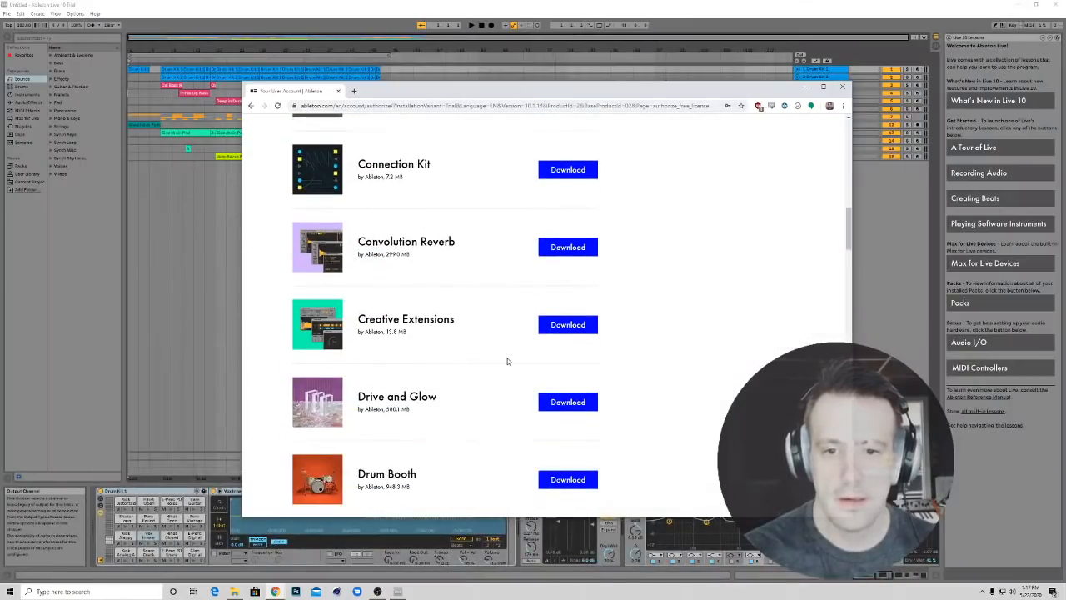
scroll(507, 360, up, 1)
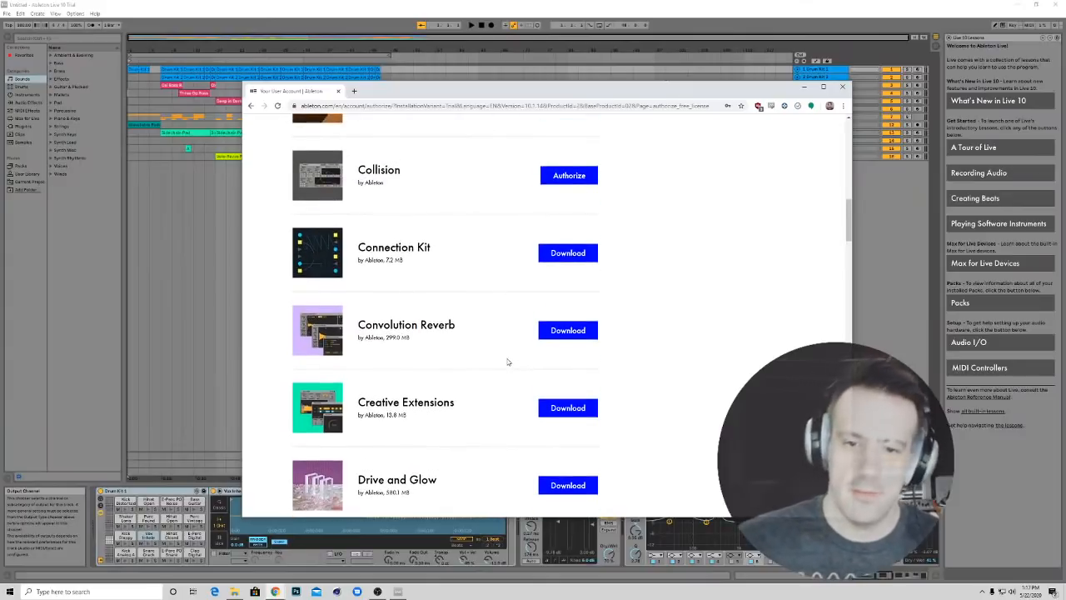
scroll(508, 362, down, 1)
scroll(508, 362, down, 4)
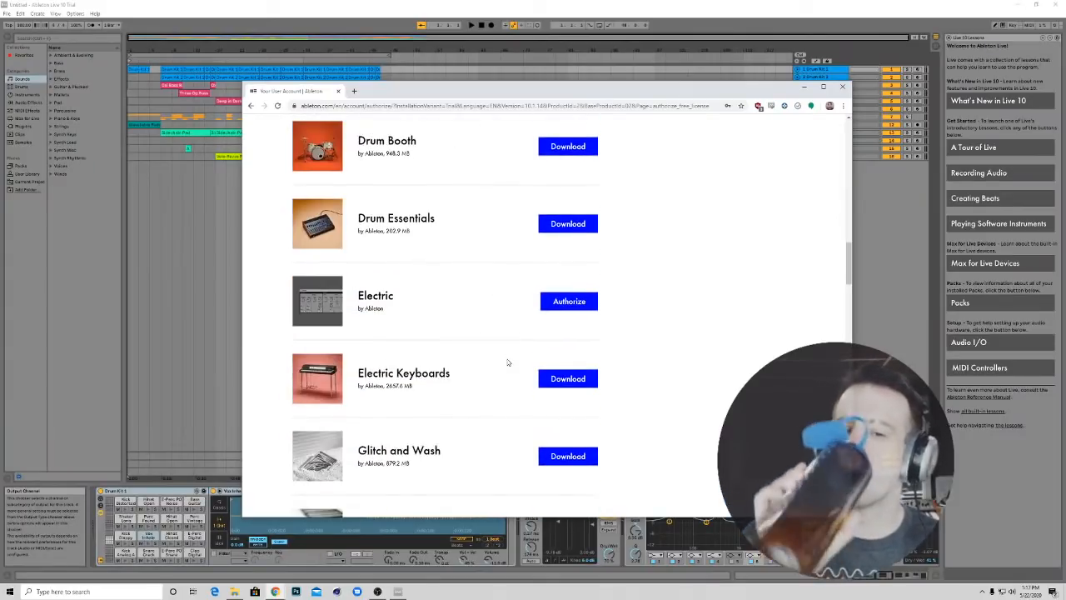
scroll(508, 362, down, 3)
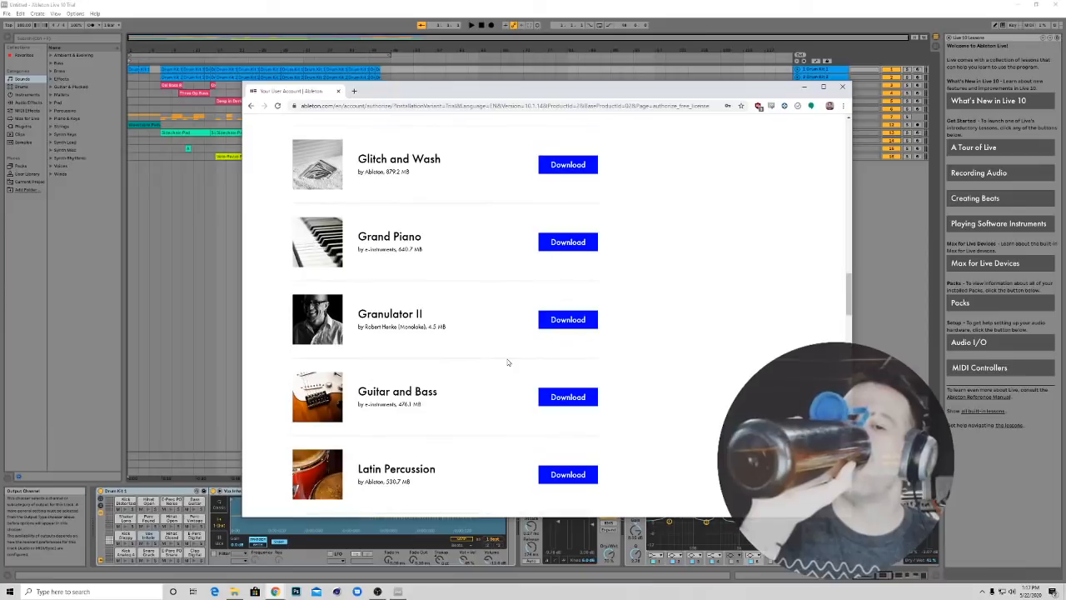
scroll(525, 339, down, 1)
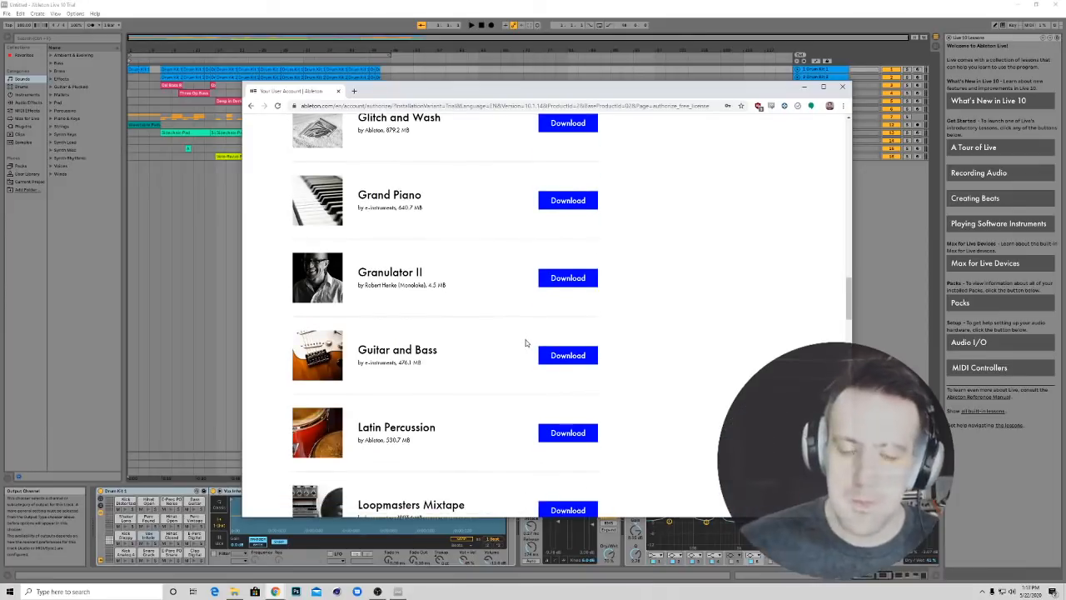
scroll(524, 340, down, 5)
scroll(526, 342, down, 10)
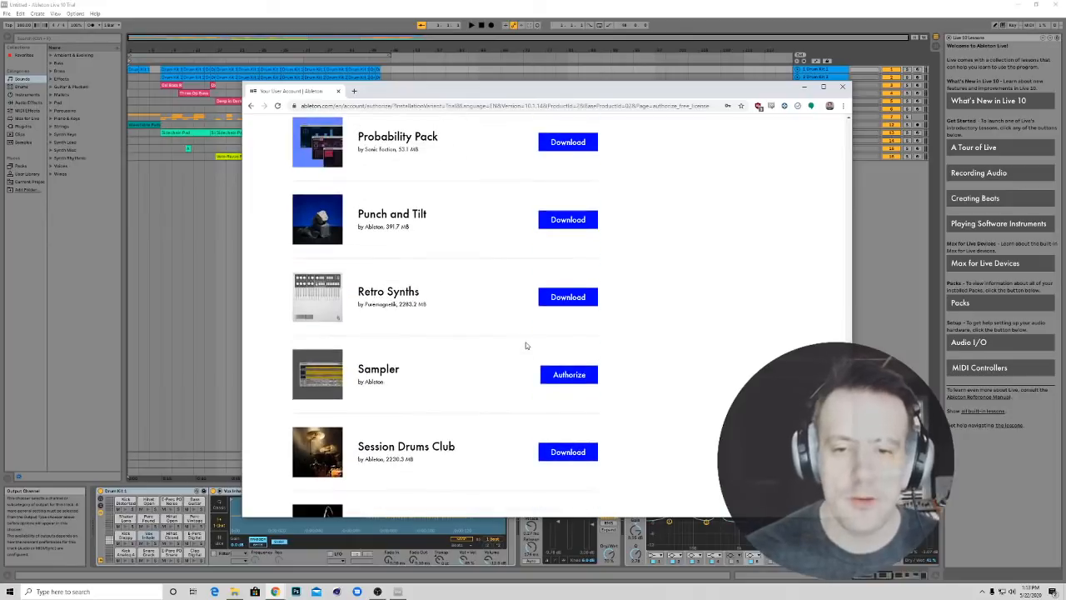
scroll(527, 346, down, 5)
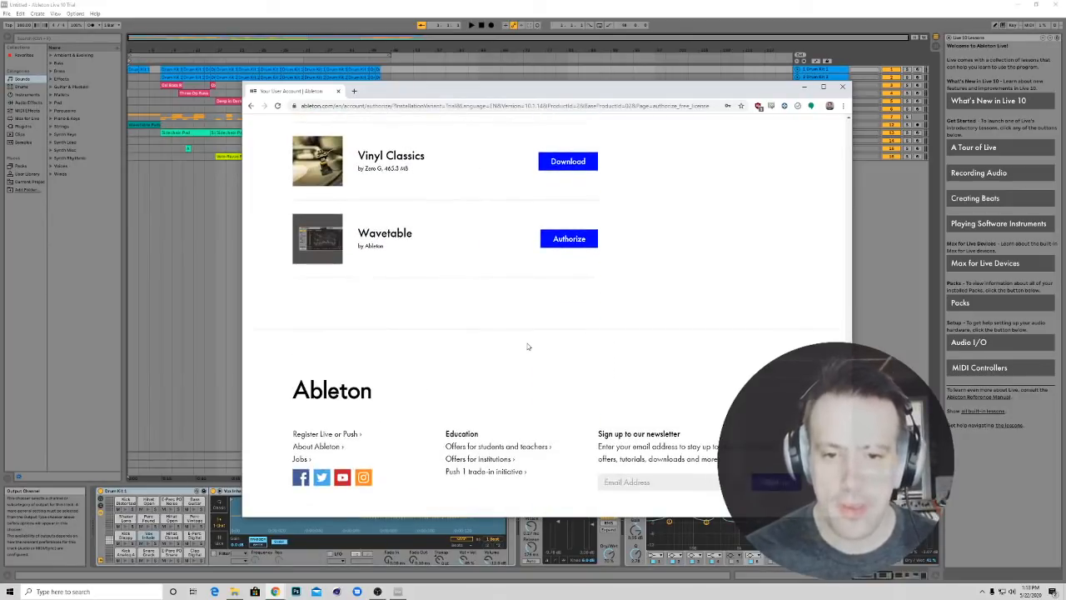
scroll(528, 346, up, 3)
scroll(528, 346, down, 2)
scroll(528, 358, up, 12)
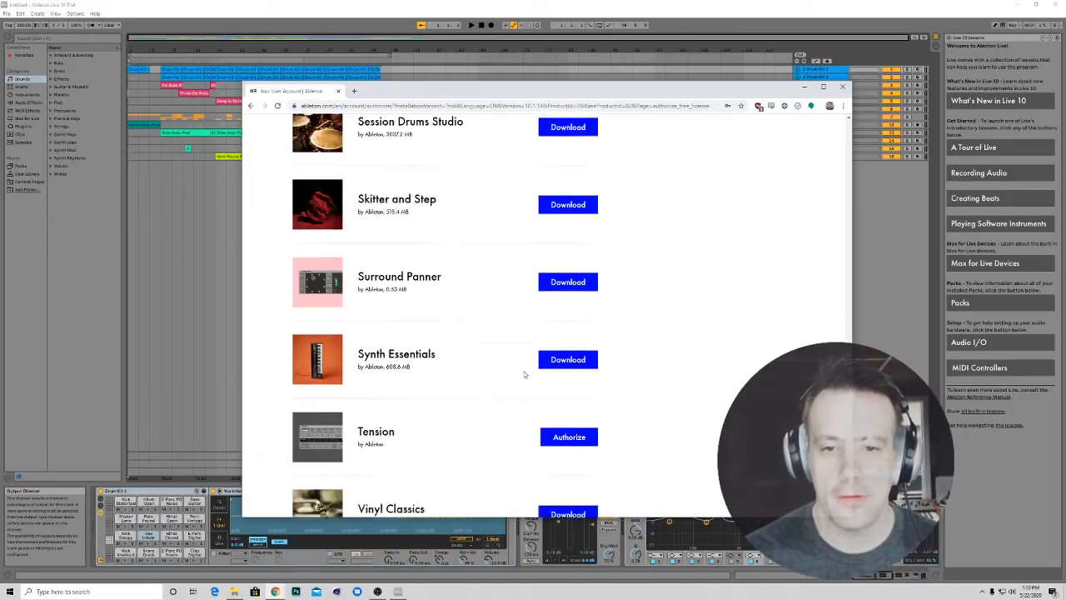
scroll(527, 379, up, 15)
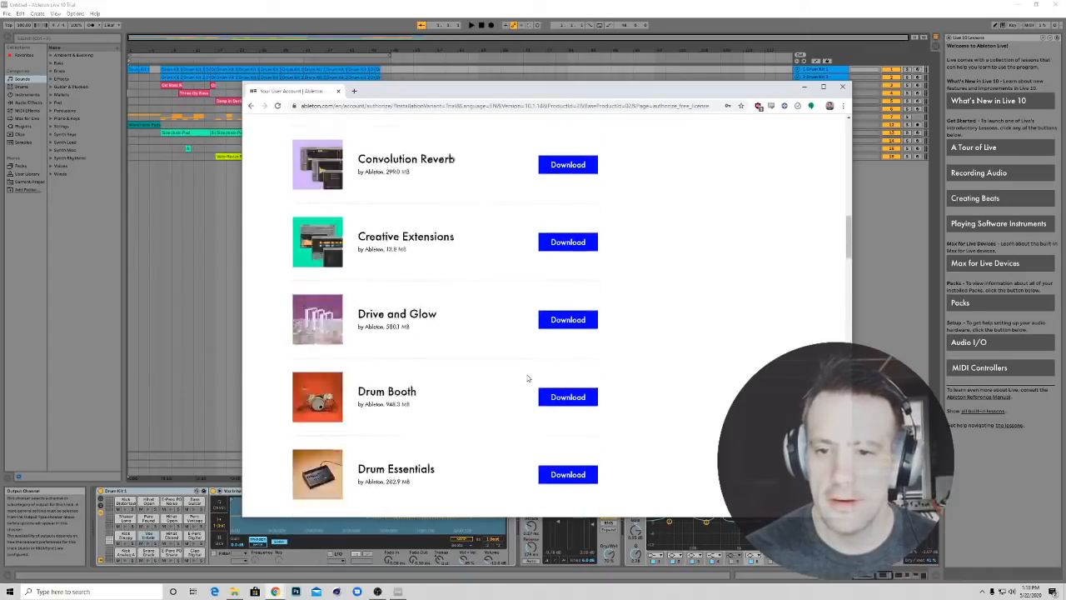
scroll(527, 379, down, 1)
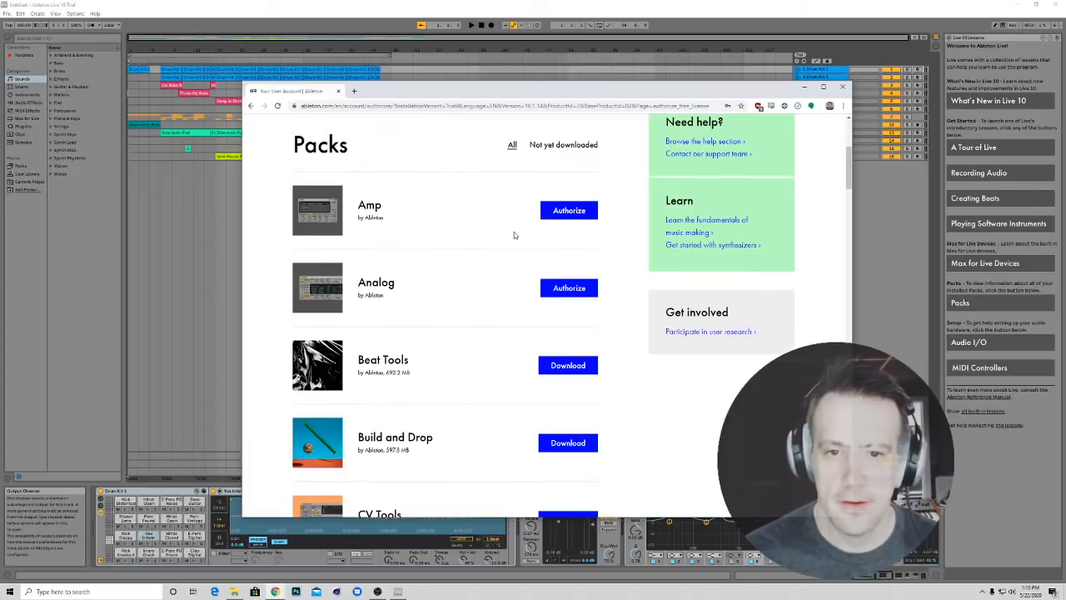
Authorize the Analog pack by letting the browser open Ableton Live 10 Trial, and acknowledge the authorization
click(554, 289)
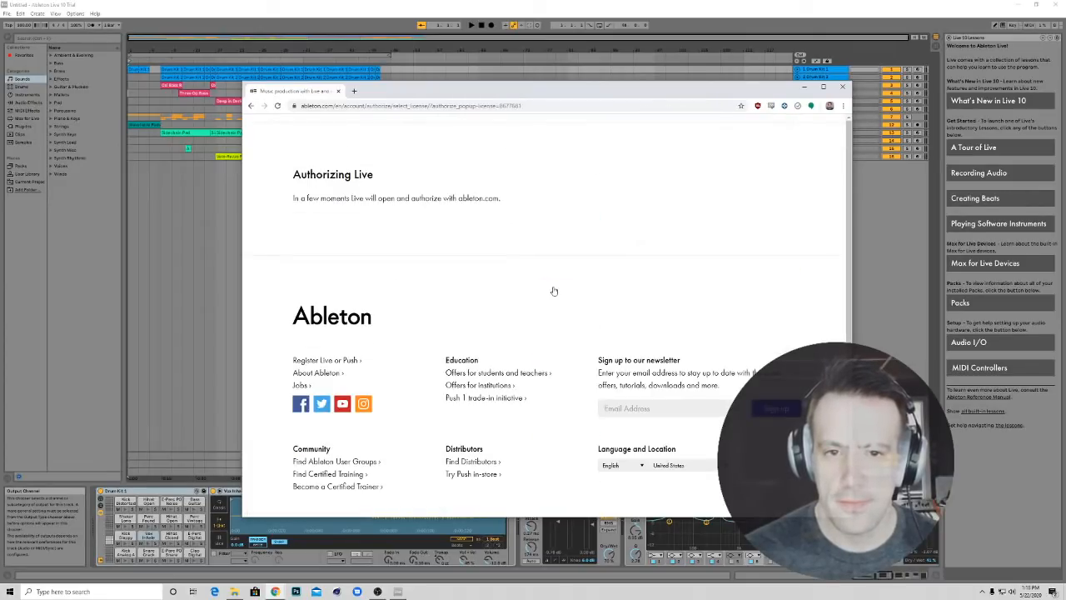
click(620, 160)
drag(404, 98, 453, 88)
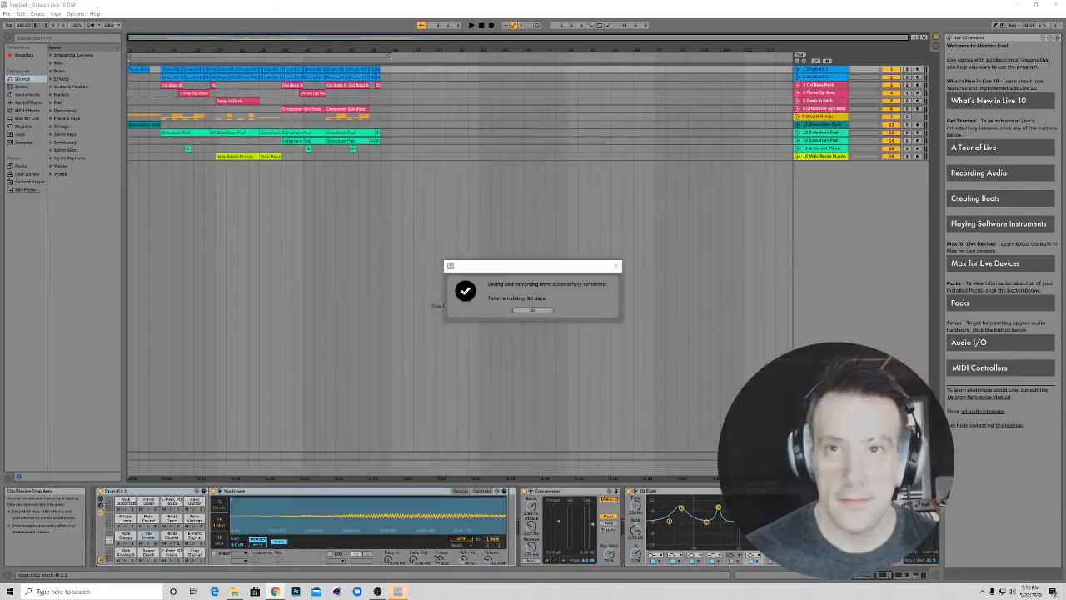
click(527, 310)
Return to the packs list in Chrome and authorize the Collision pack through Ableton Live 10 Trial, acknowledging the authorization
drag(502, 2, 456, 112)
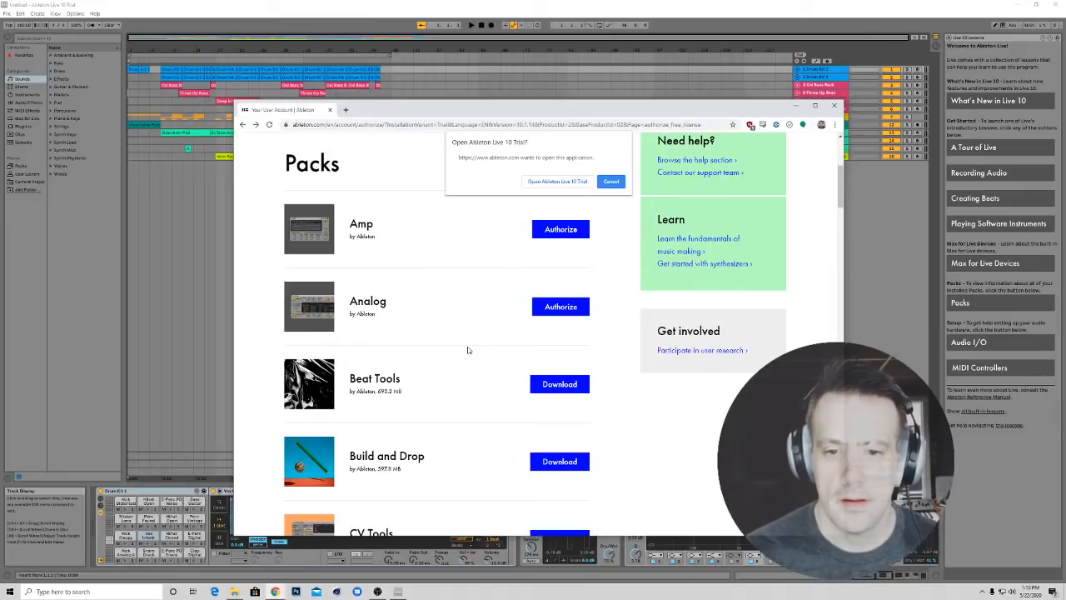
click(611, 182)
scroll(583, 249, down, 2)
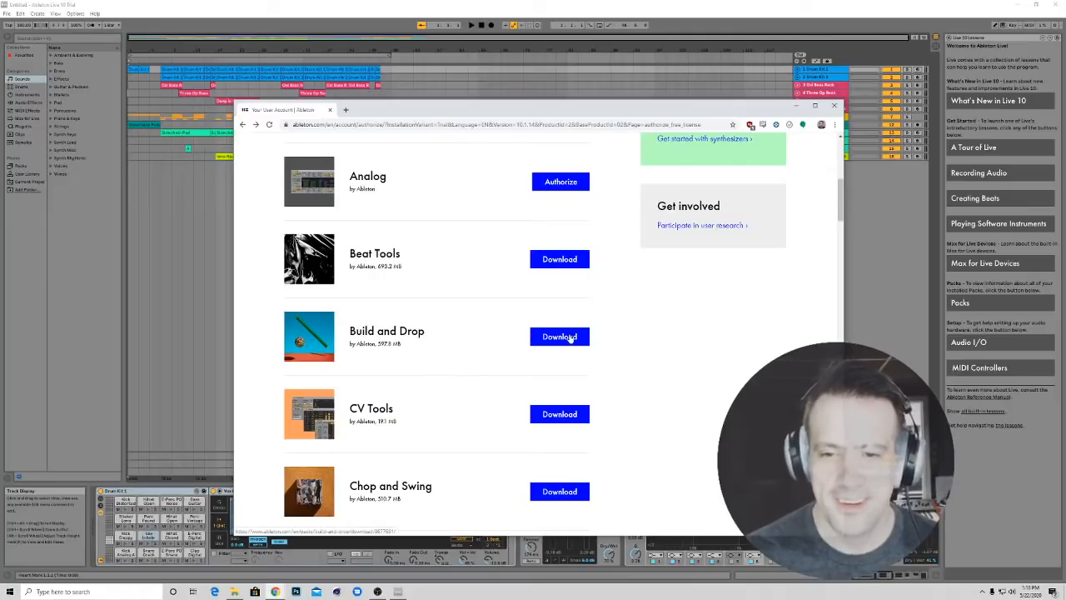
scroll(547, 337, down, 4)
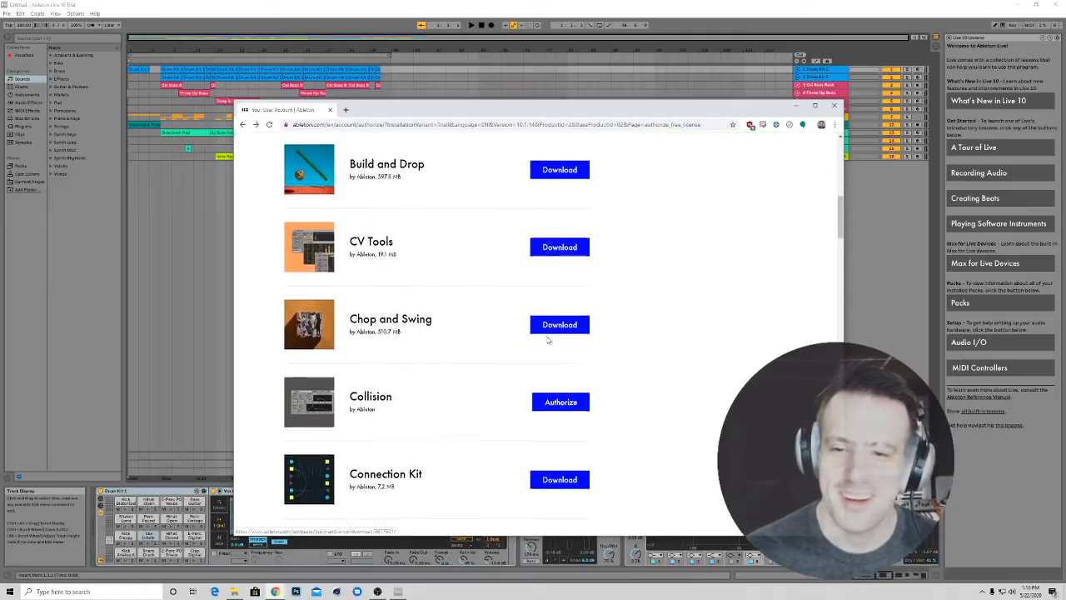
scroll(548, 341, up, 1)
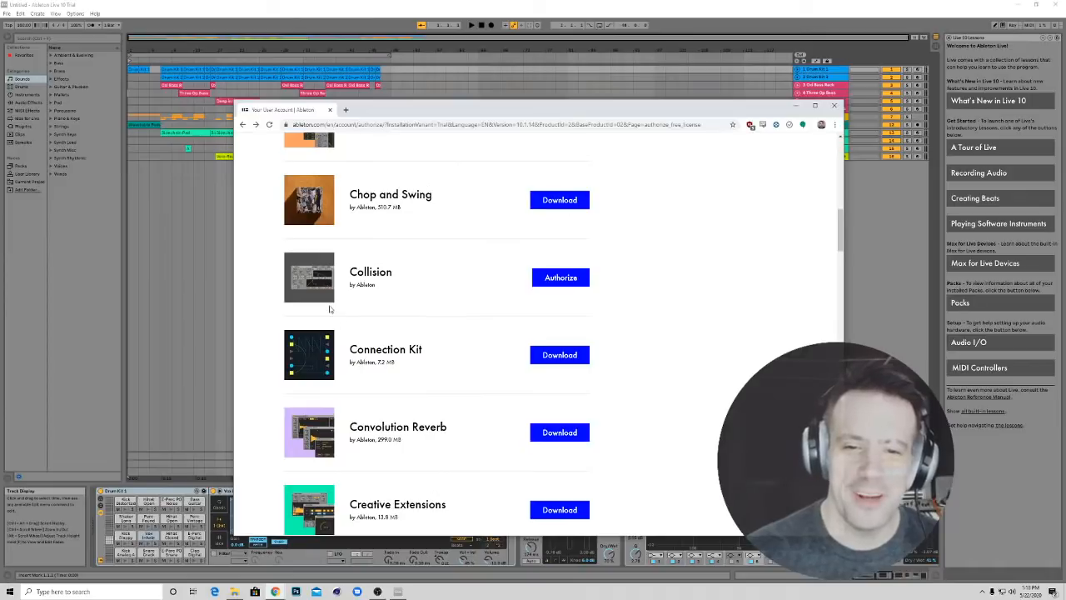
click(561, 279)
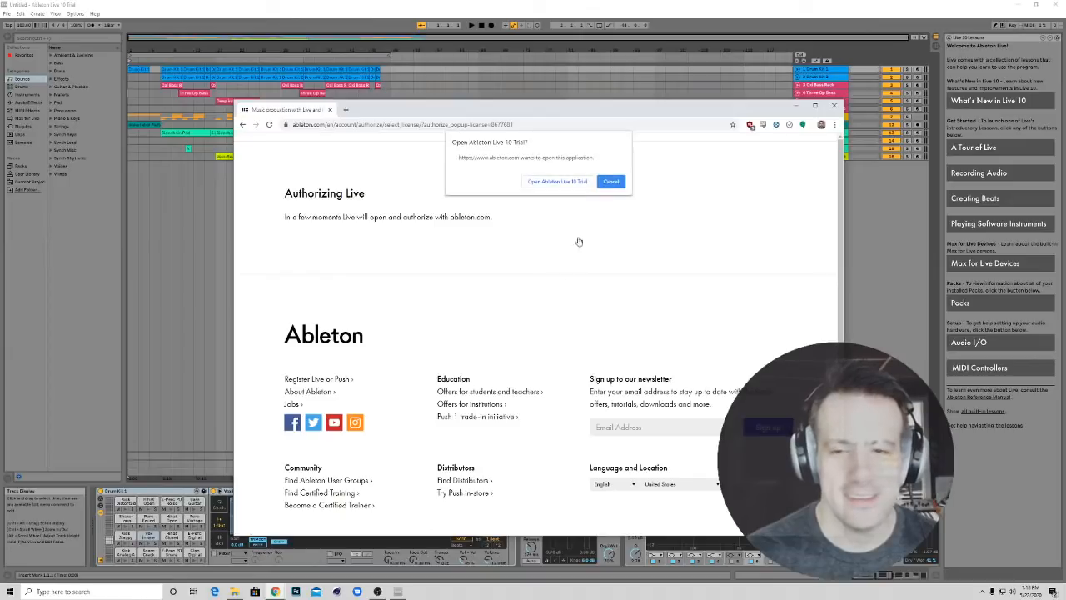
click(546, 181)
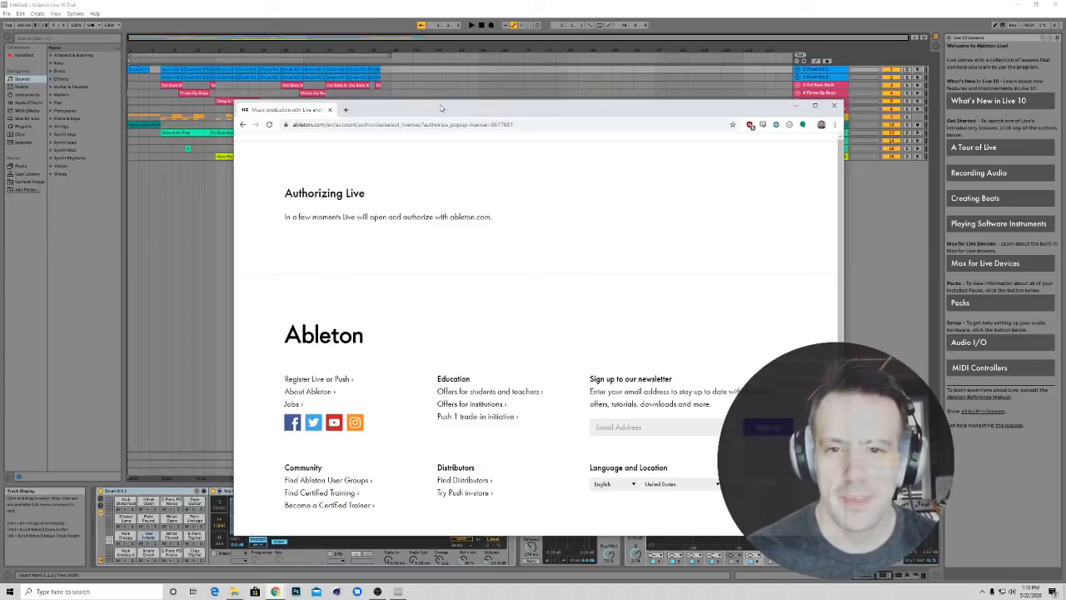
drag(442, 112, 806, 155)
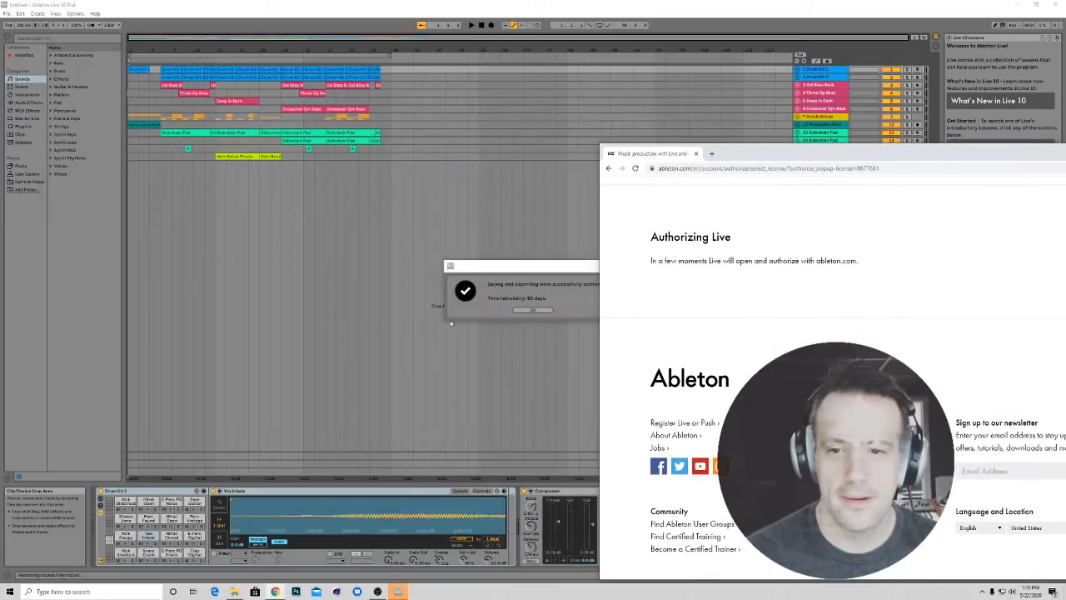
click(514, 316)
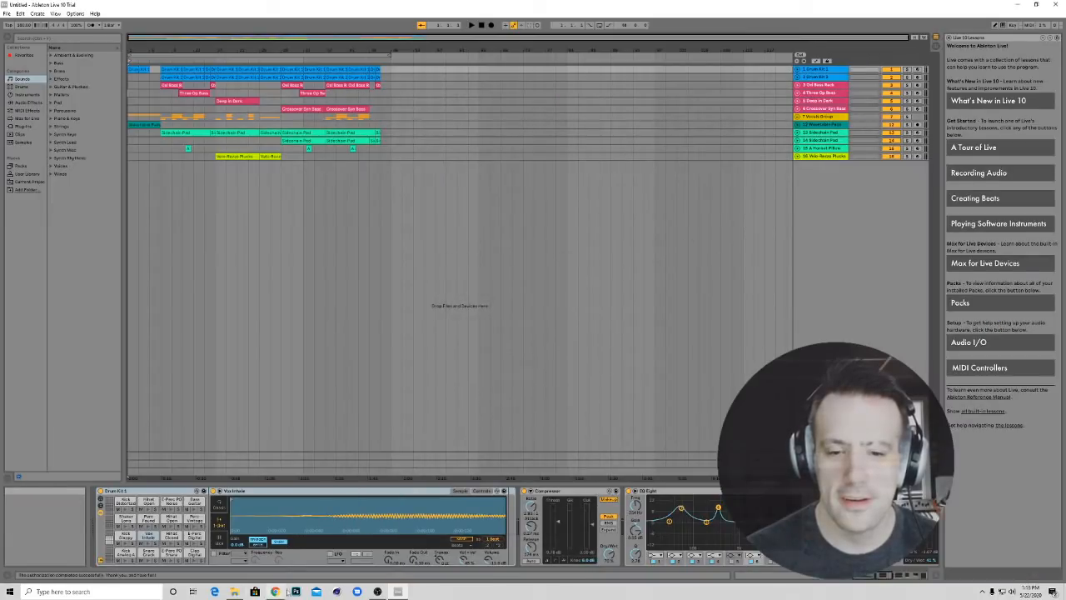
Return to the packs list in Chrome and authorize the Electric pack through Ableton Live 10 Trial, acknowledging the authorization
key(alt+Tab)
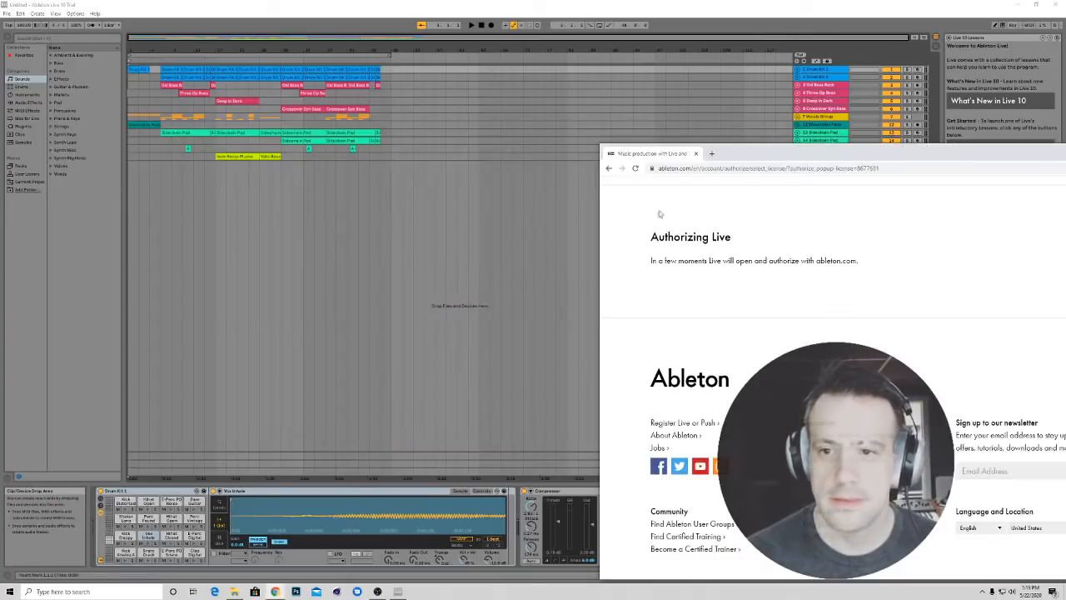
click(608, 169)
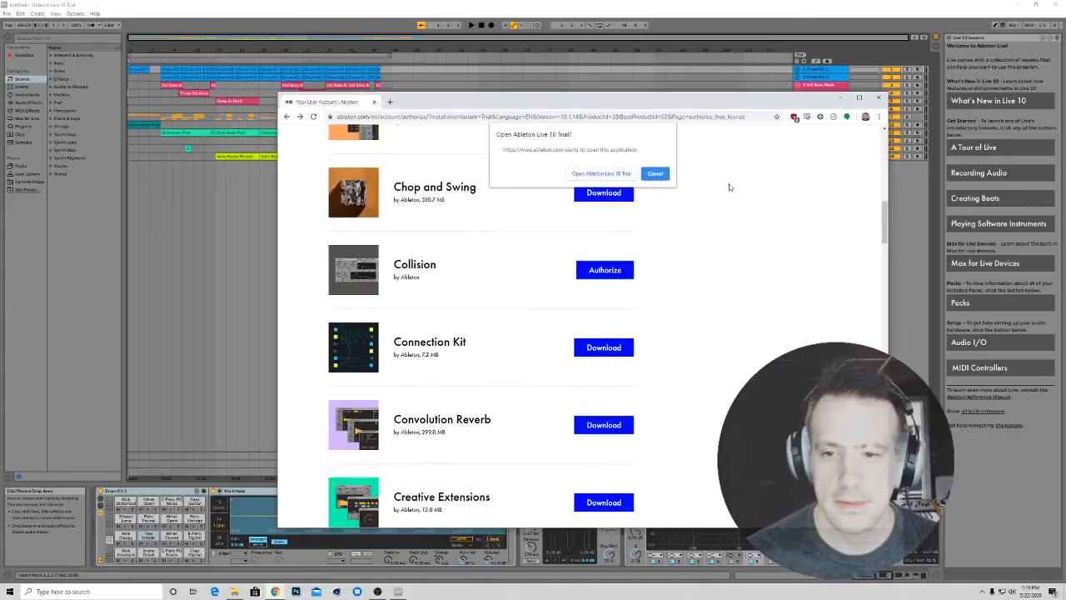
click(654, 173)
scroll(749, 333, down, 4)
scroll(725, 407, down, 4)
scroll(724, 408, up, 1)
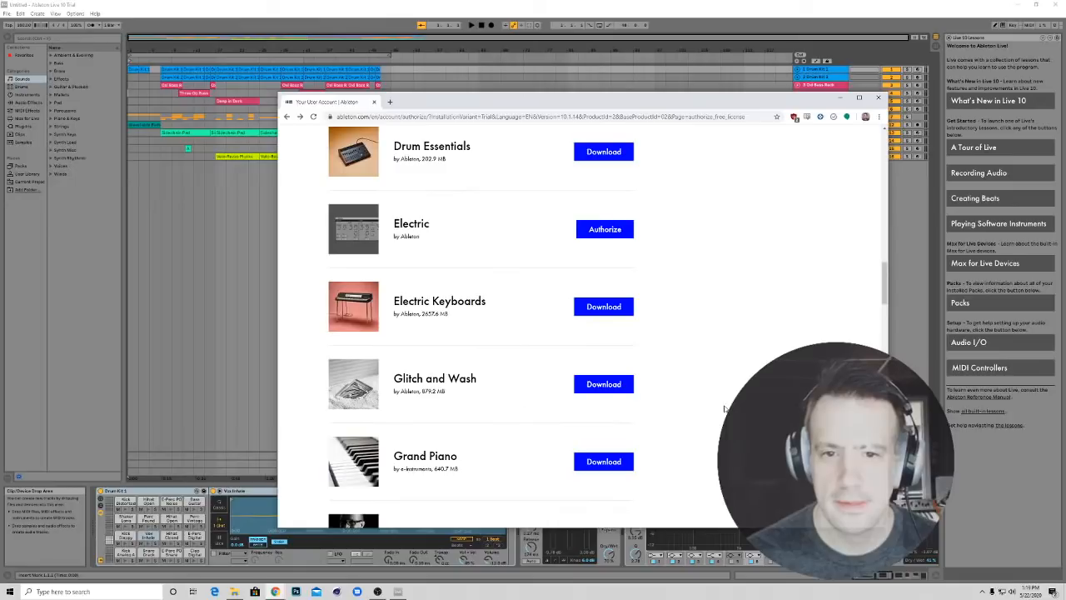
click(591, 230)
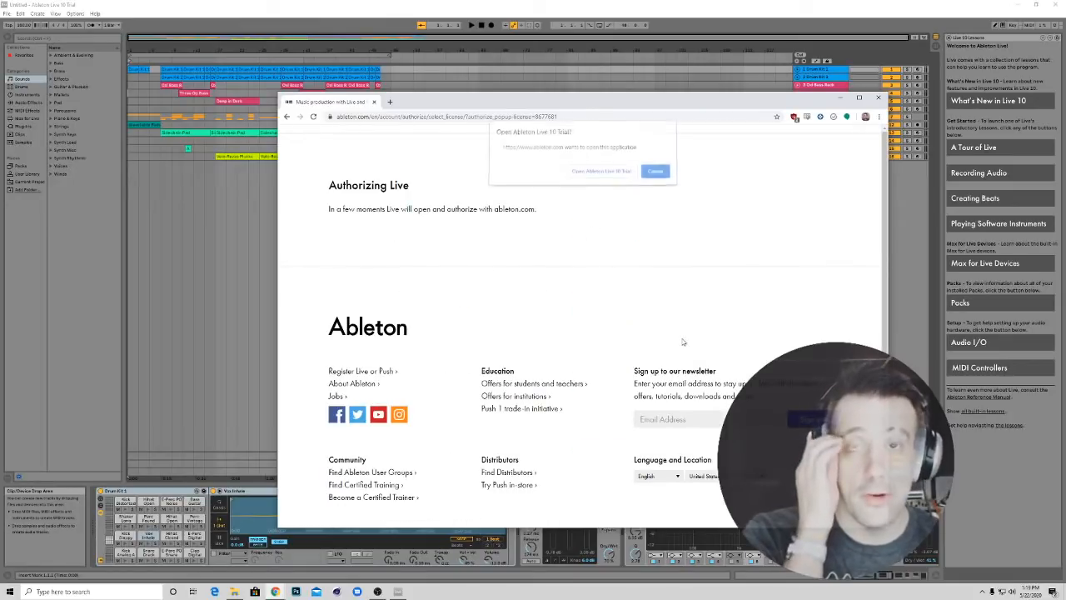
click(601, 174)
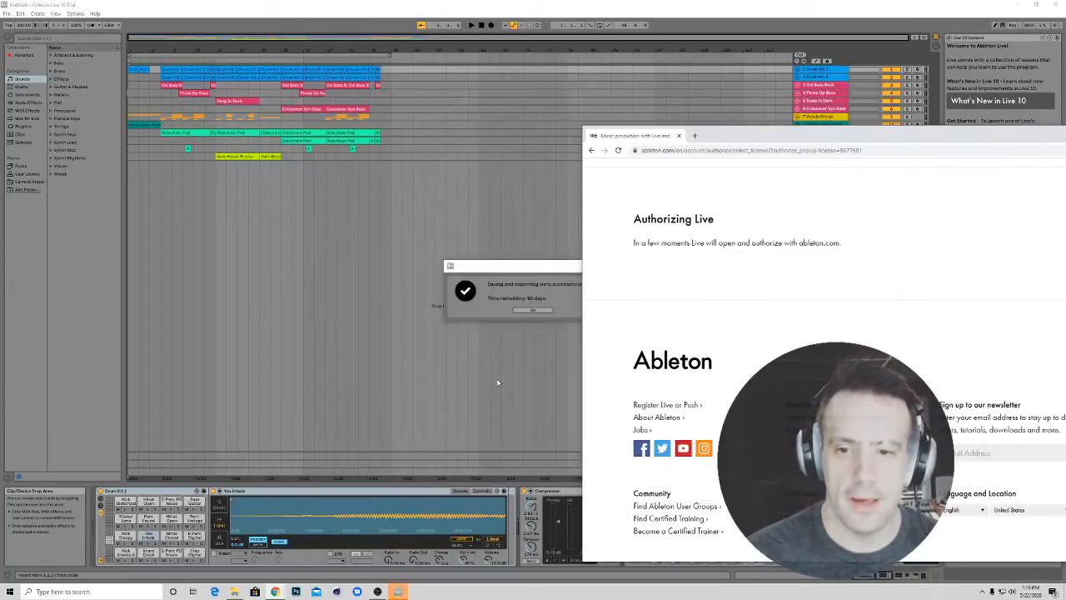
click(532, 310)
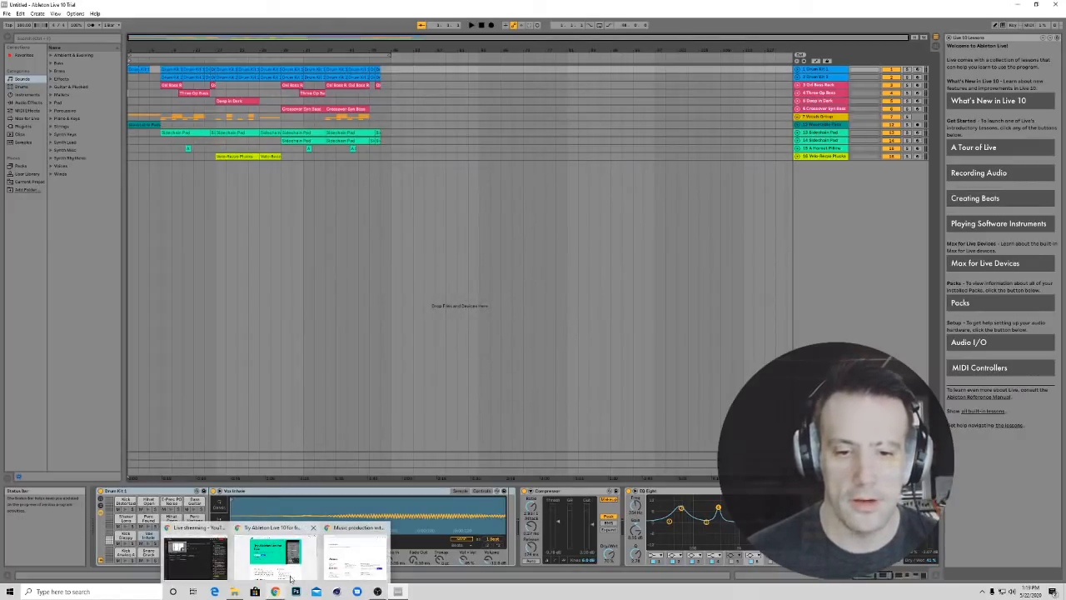
Go back to the packs list in Chrome, minimizing the Live free trial page and moving the list's window over Live
click(291, 578)
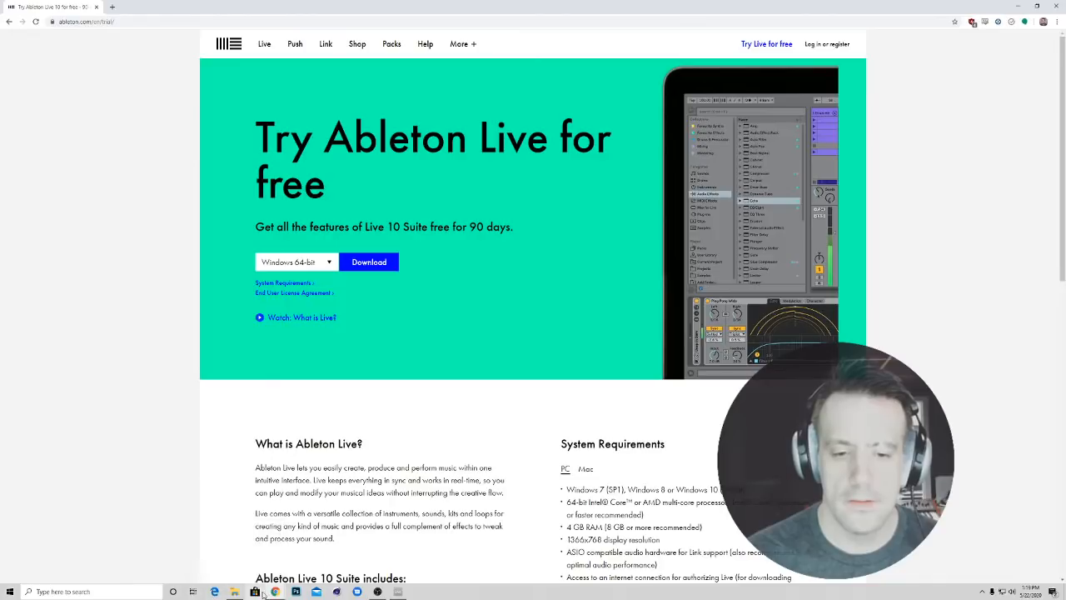
mouse_move(275, 591)
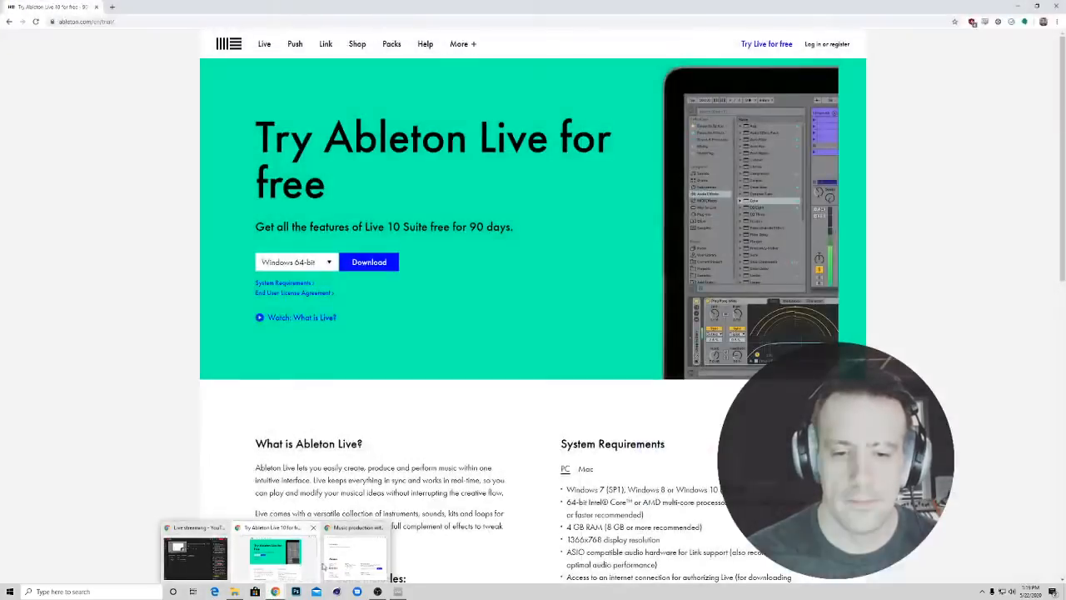
mouse_move(377, 563)
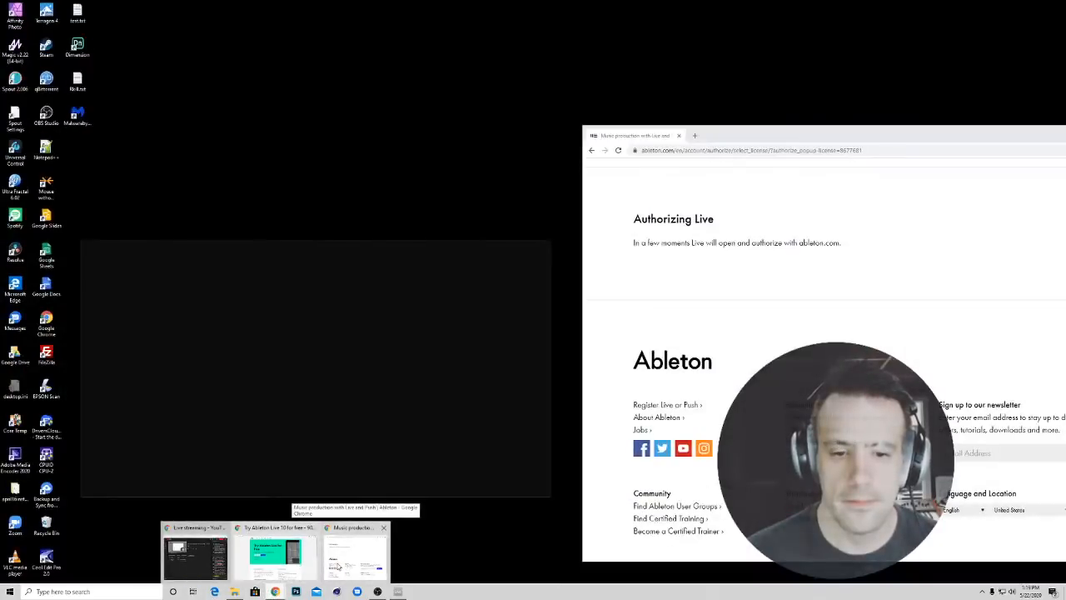
click(279, 554)
click(593, 151)
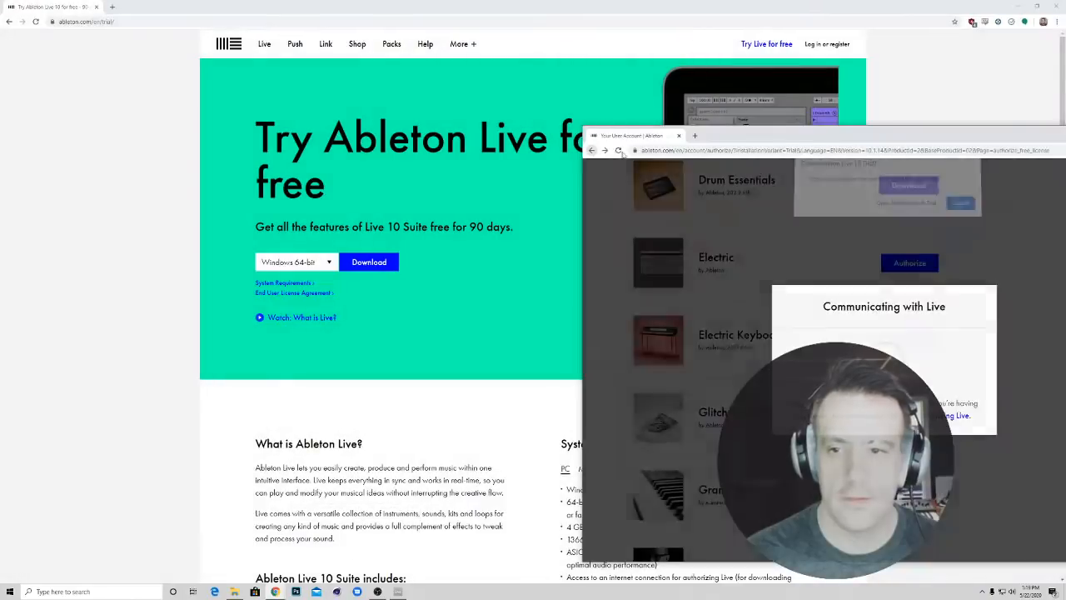
click(1021, 8)
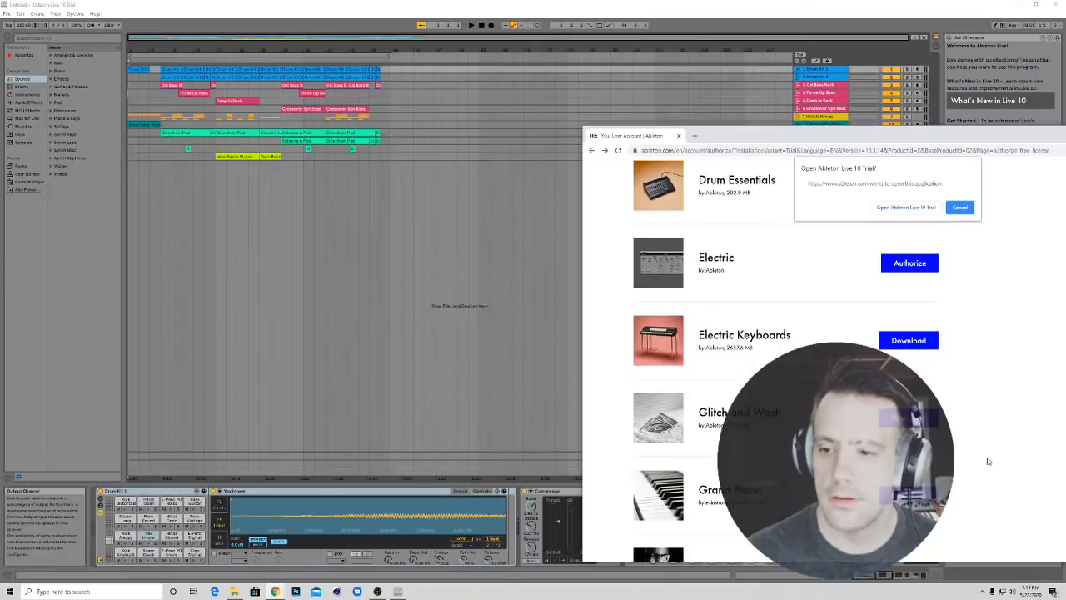
drag(780, 139, 495, 86)
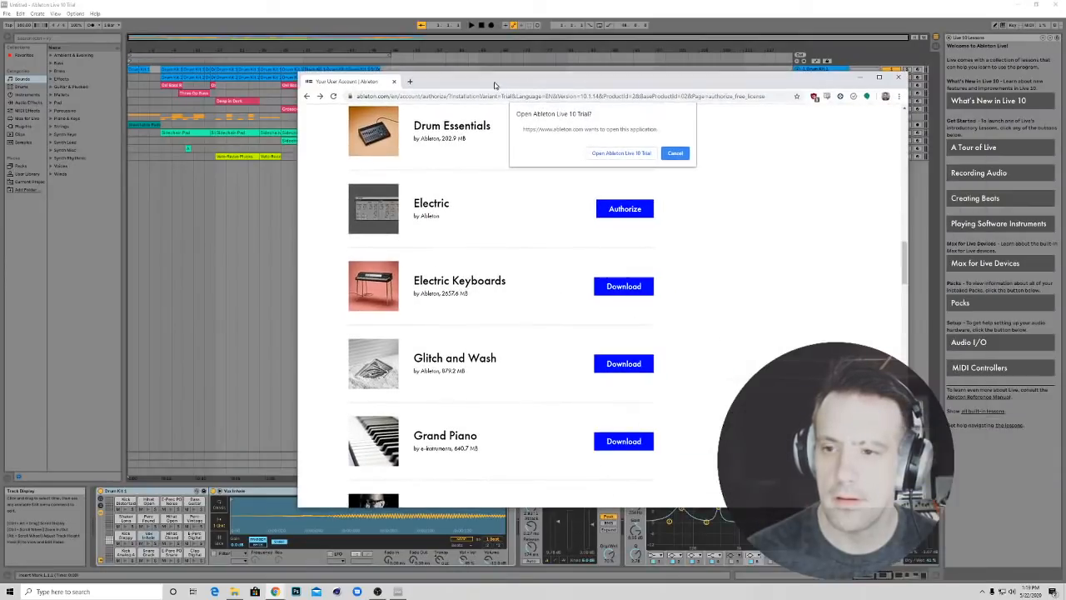
Authorize the Operator pack by letting the browser open Ableton Live 10 Trial, and close the extra authorization tab
click(674, 154)
scroll(654, 300, down, 5)
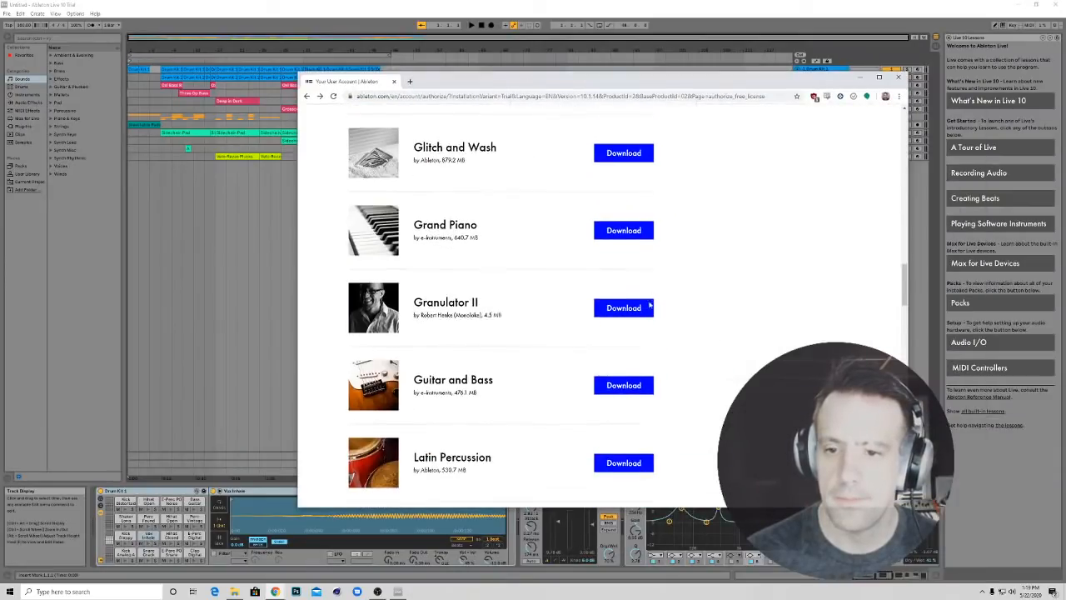
scroll(650, 307, down, 1)
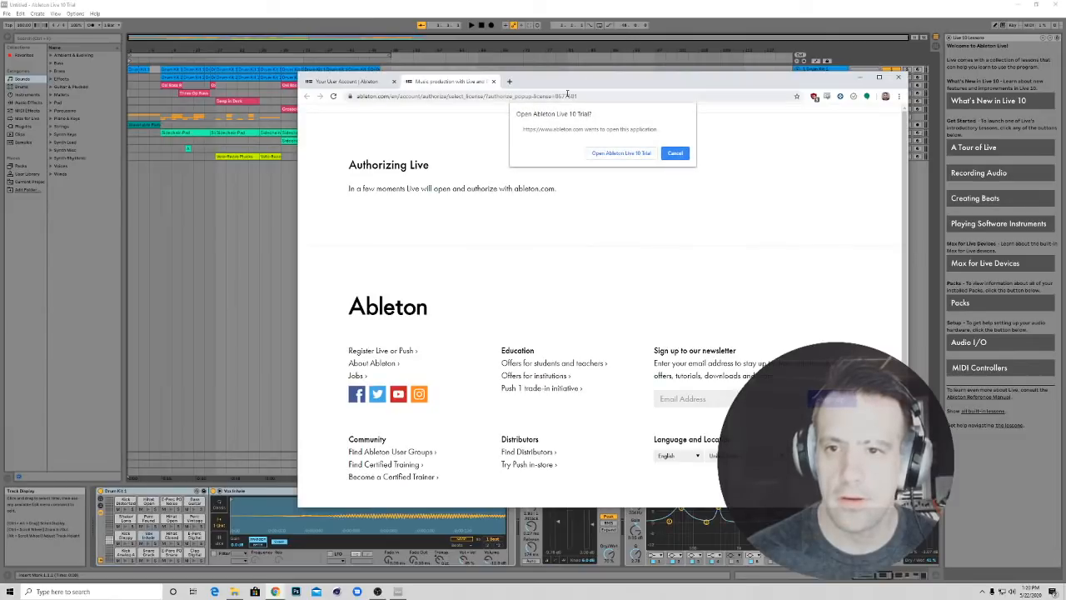
click(618, 153)
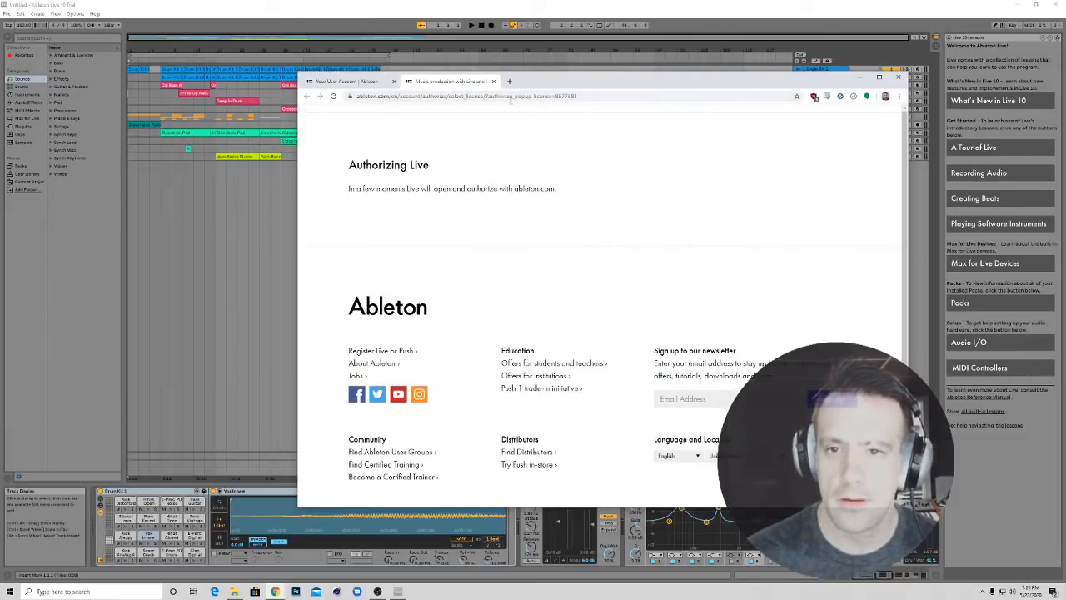
click(493, 81)
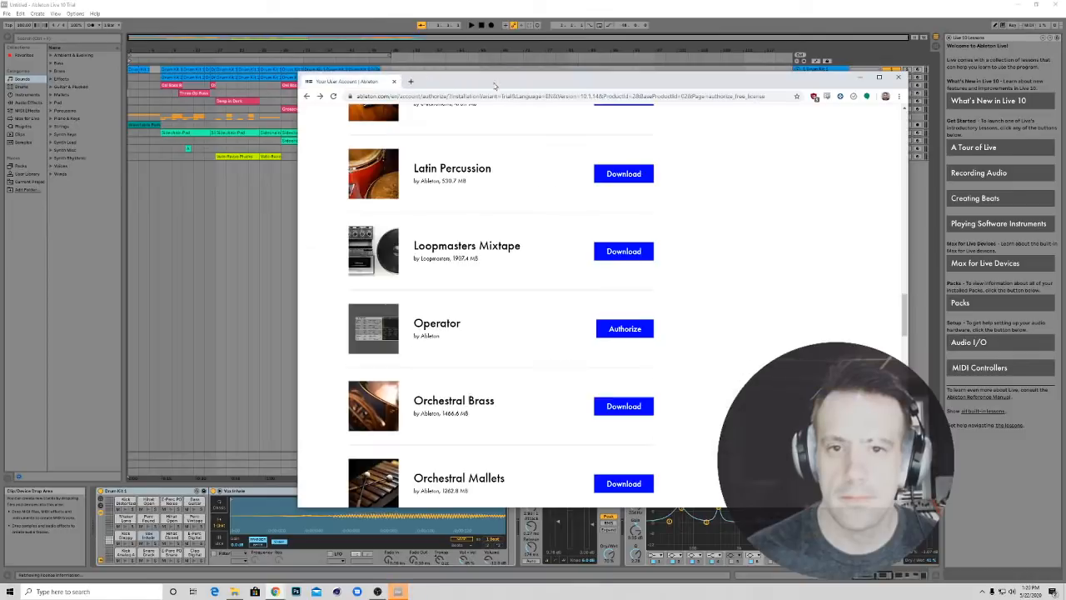
Authorize the Sampler pack through Ableton Live 10 Trial, return the browser to the packs list, and acknowledge the authorization in Live
scroll(616, 333, down, 8)
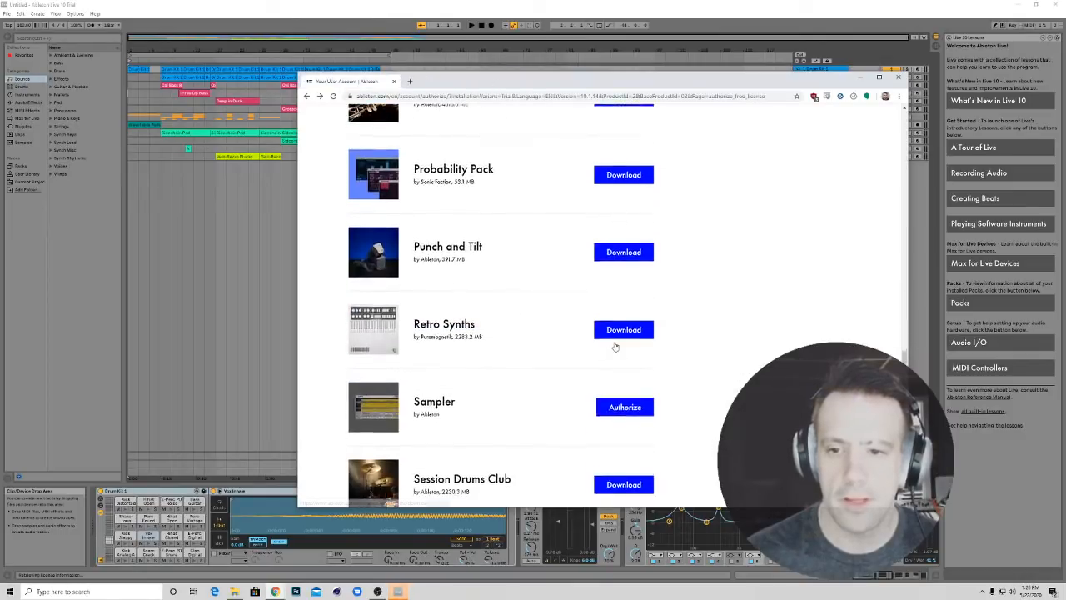
click(612, 243)
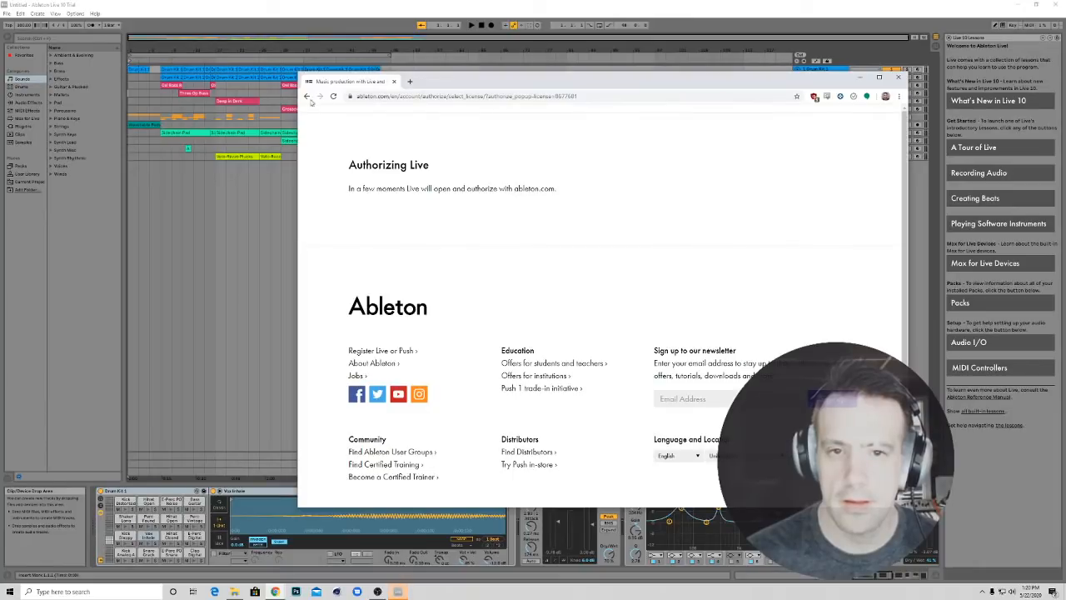
click(615, 158)
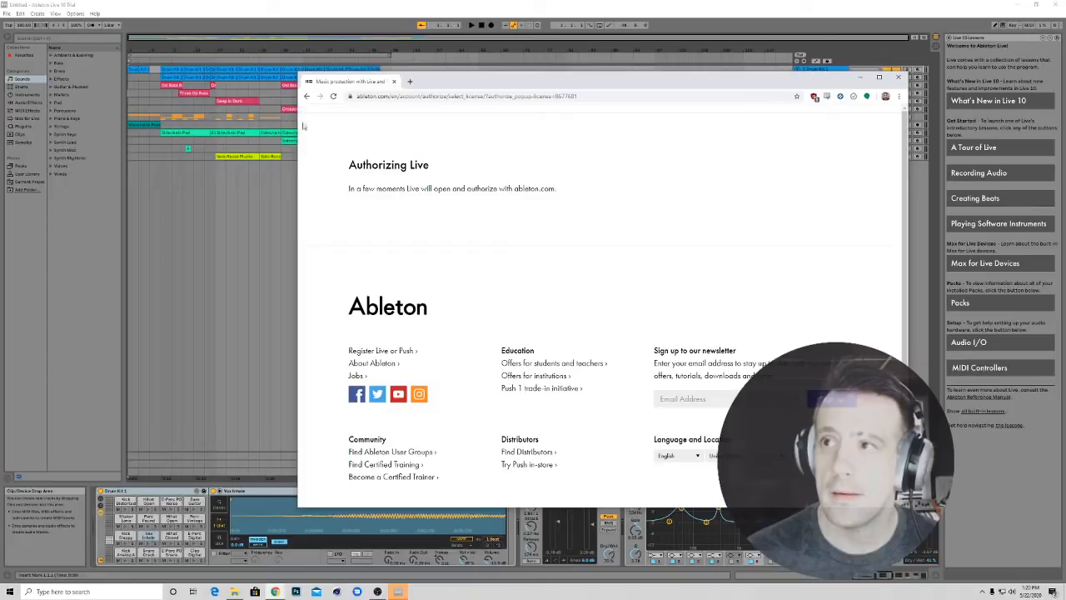
click(307, 97)
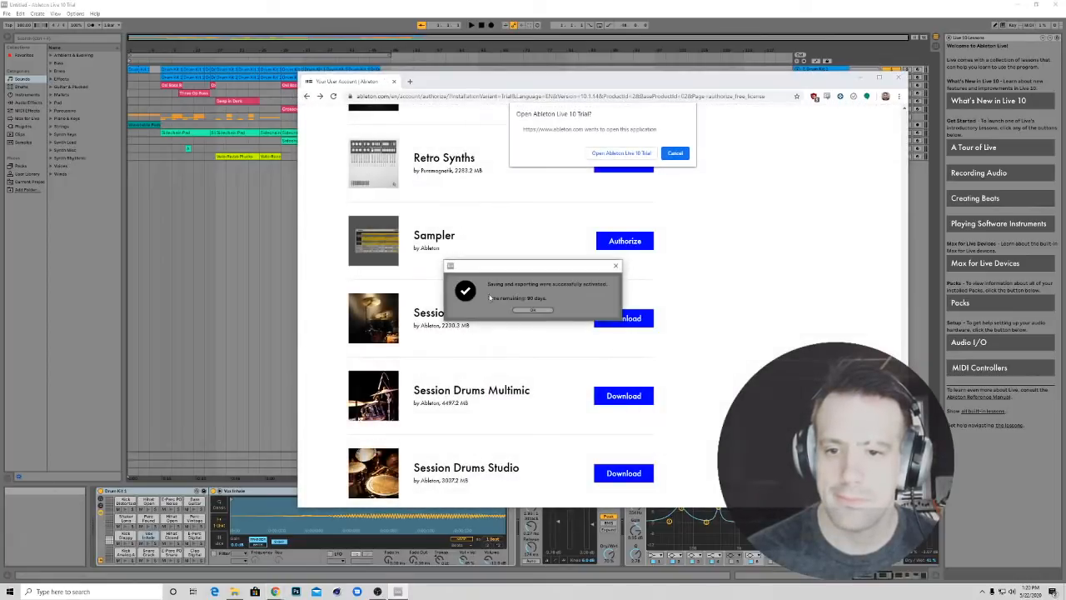
click(504, 310)
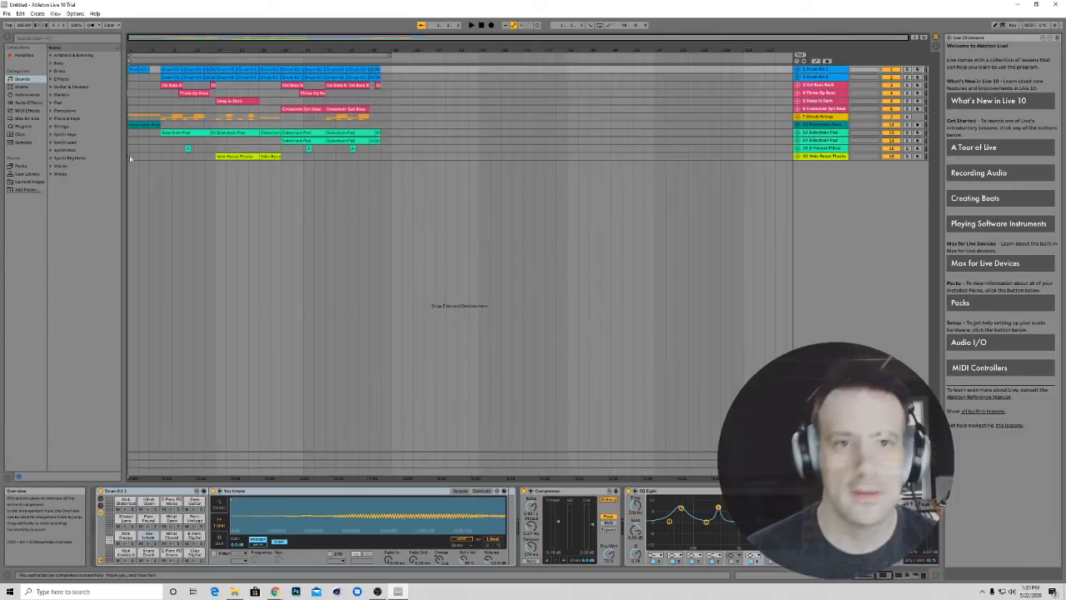
Return to the packs list in Chrome and authorize the Wavetable pack through Ableton Live 10 Trial, acknowledging the authorization
key(alt+Tab)
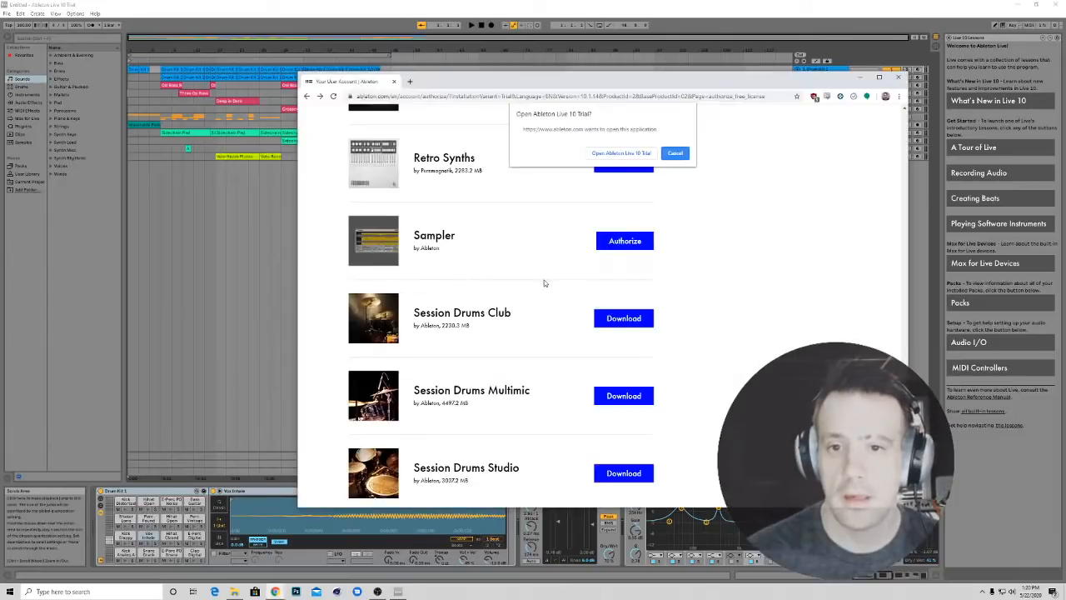
click(675, 154)
scroll(763, 344, down, 3)
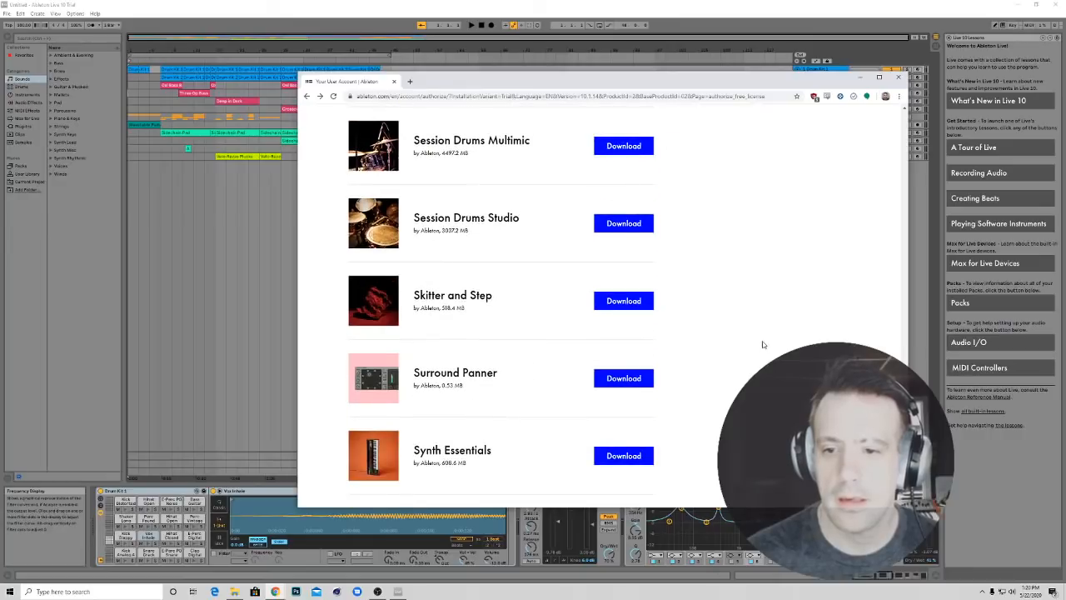
scroll(762, 344, down, 5)
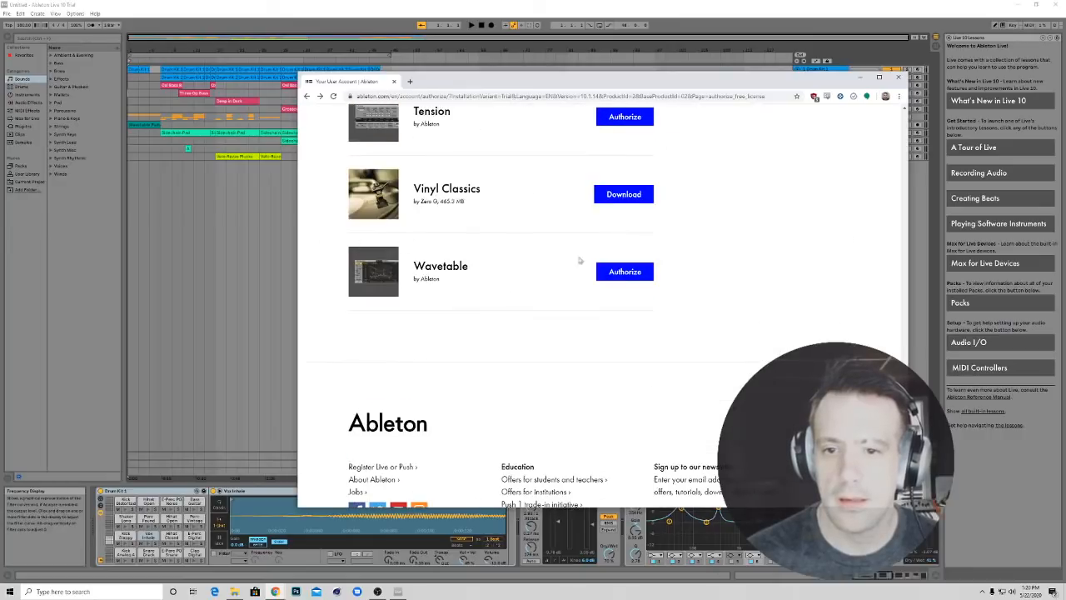
click(623, 278)
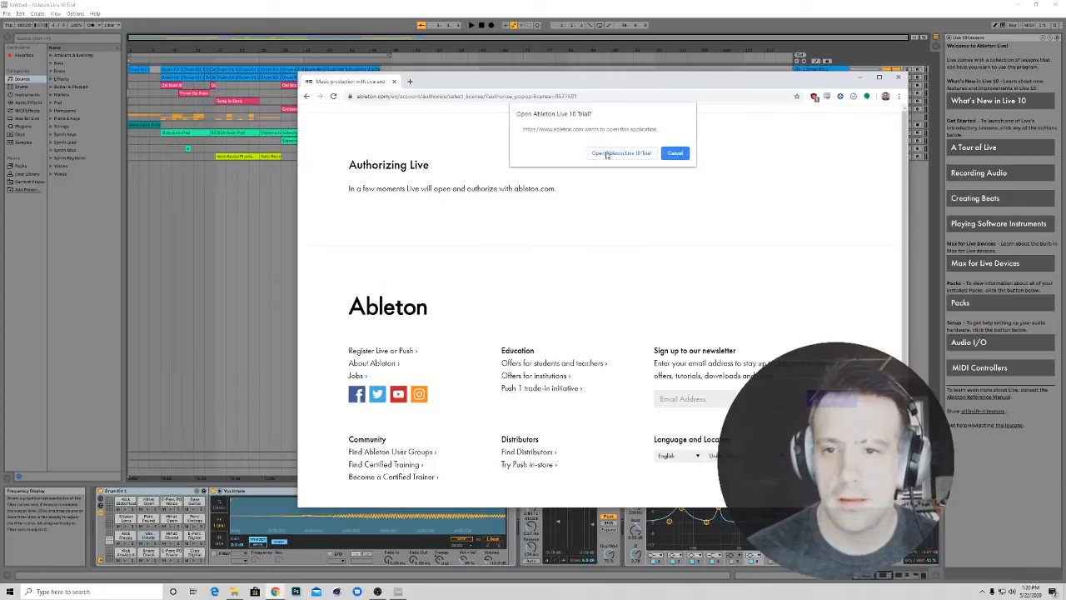
click(607, 154)
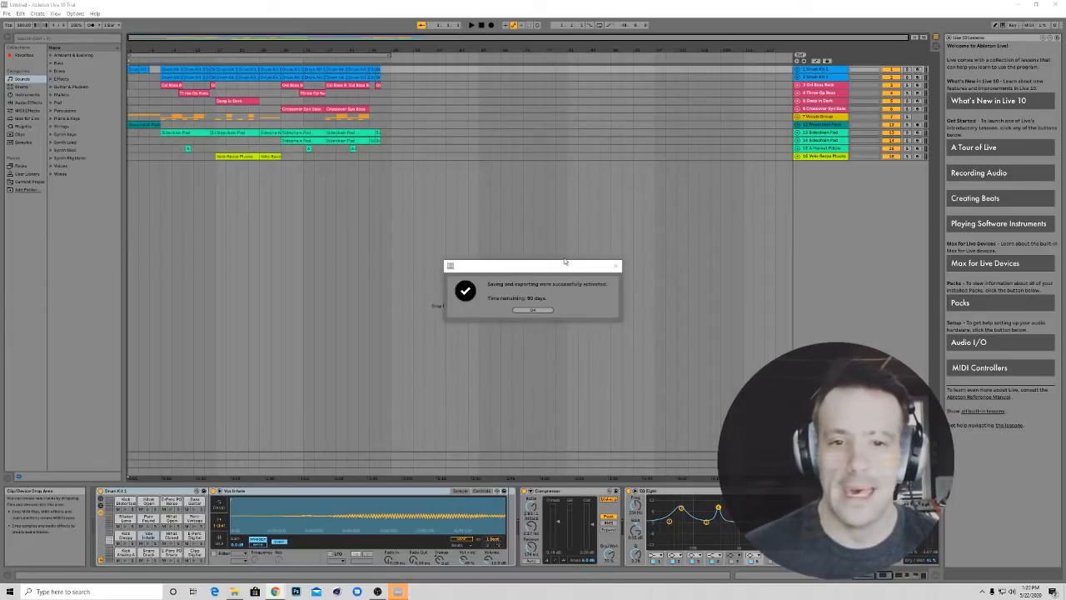
click(531, 309)
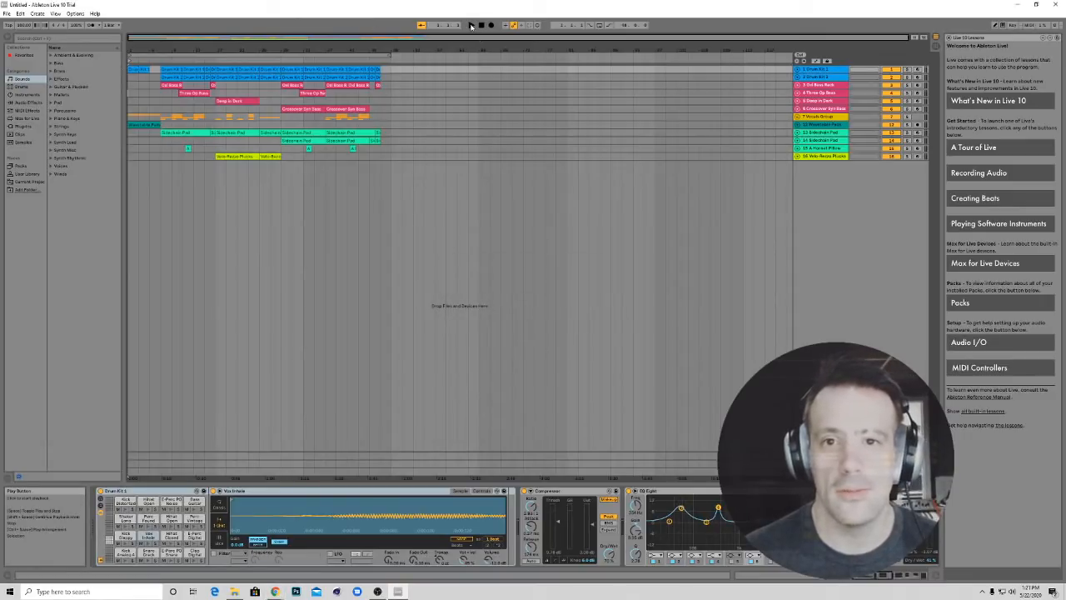
Open Live's Preferences and set the audio driver type to ASIO, dismissing the audio device error
click(10, 14)
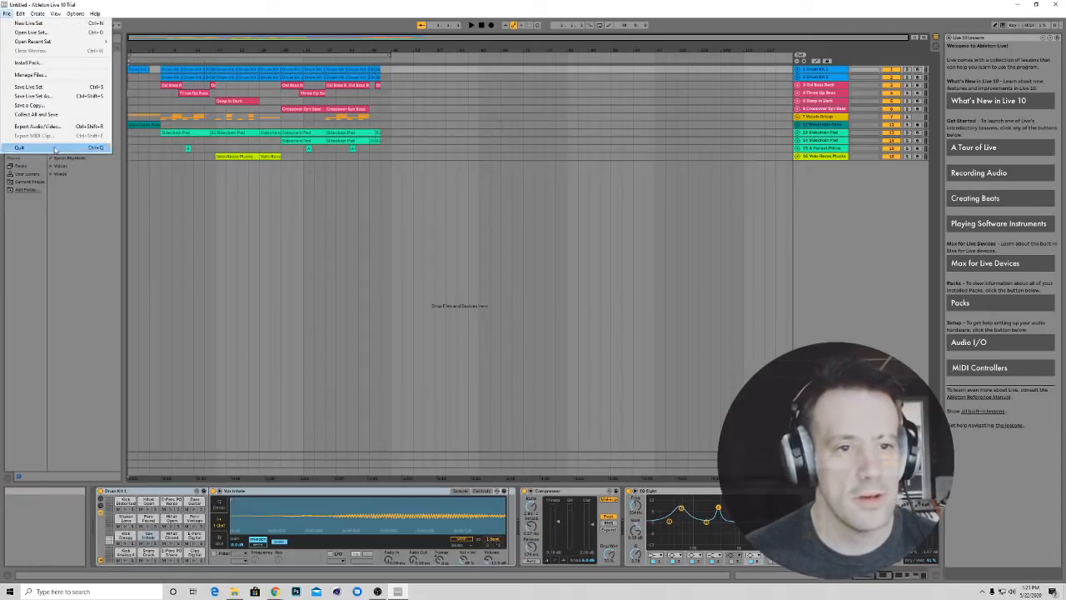
mouse_move(23, 15)
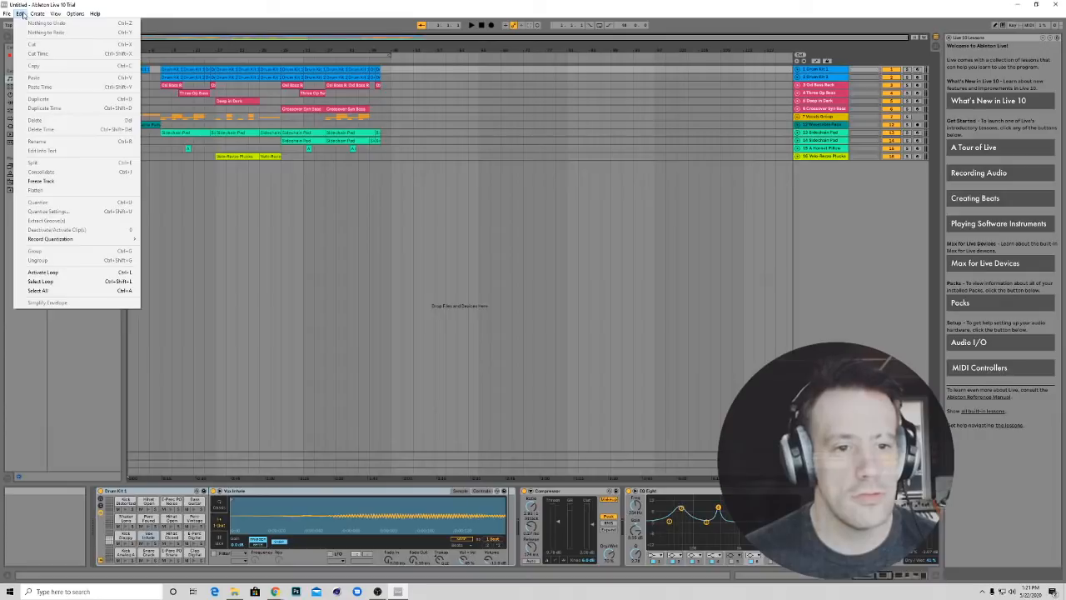
mouse_move(78, 14)
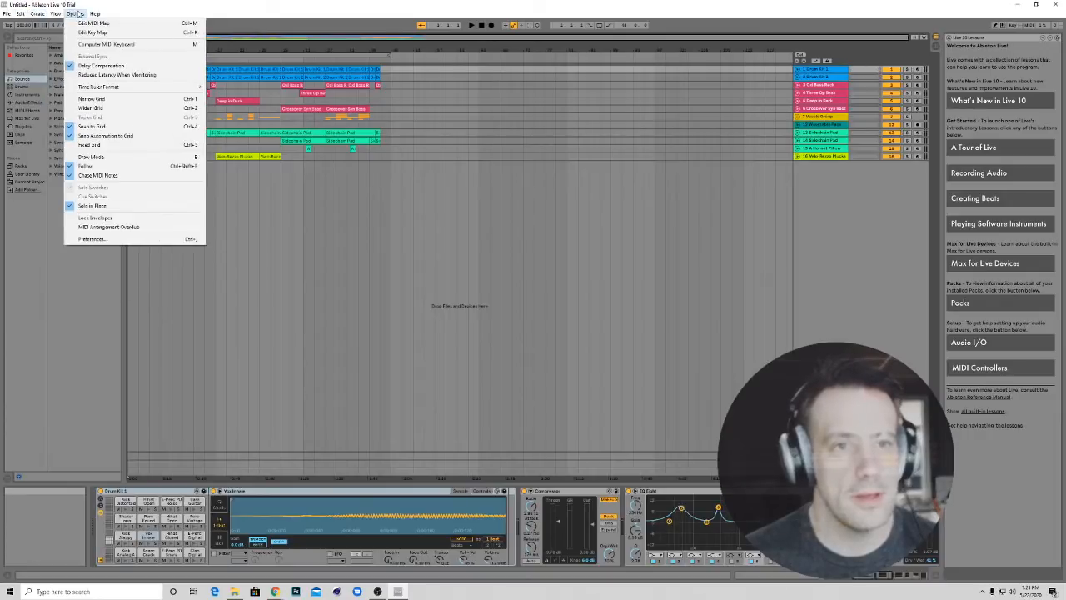
click(92, 239)
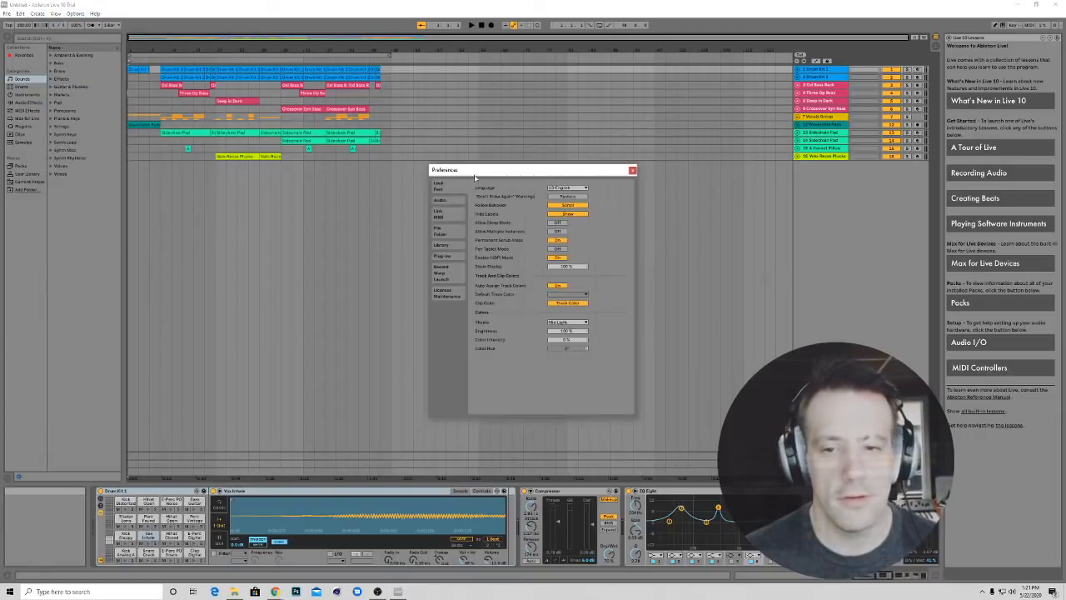
click(440, 201)
click(588, 194)
click(581, 213)
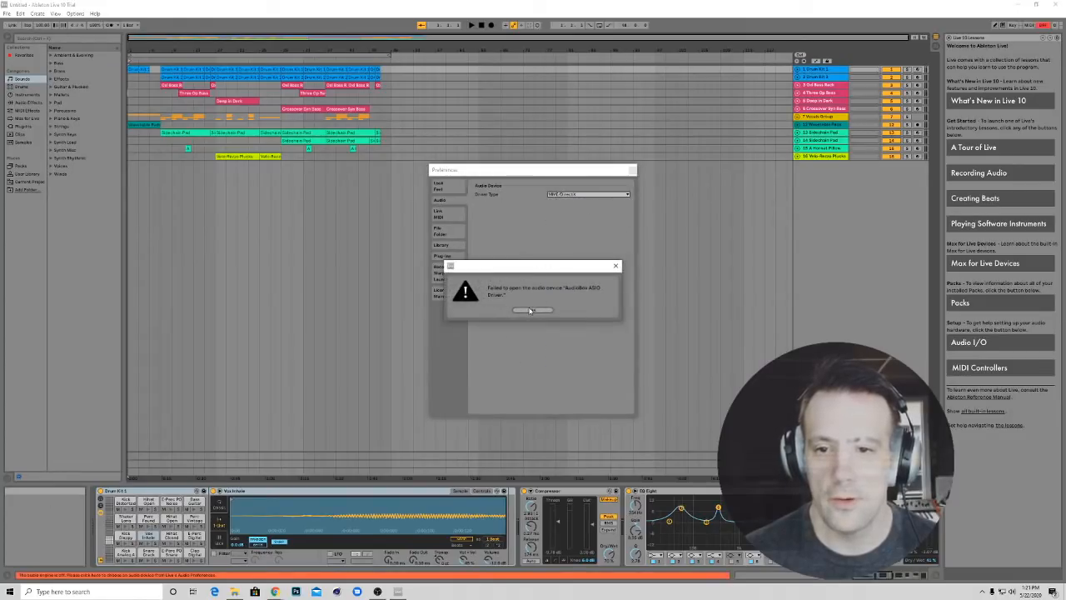
click(531, 311)
Try to select StudioLive Classic USB as the ASIO audio device, and dismiss the resulting message
click(562, 206)
click(563, 208)
click(562, 207)
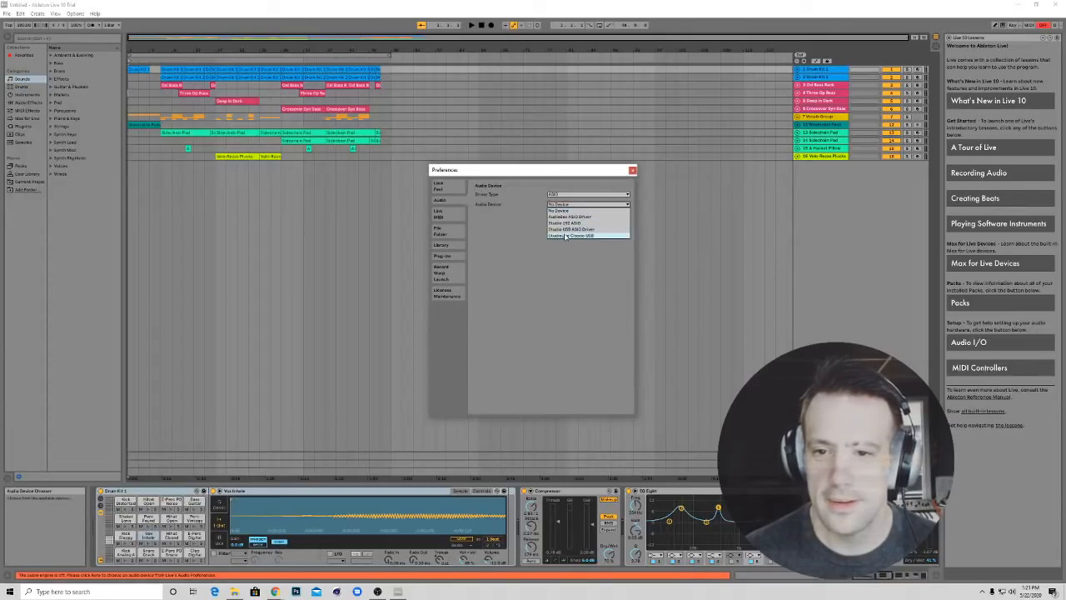
click(565, 235)
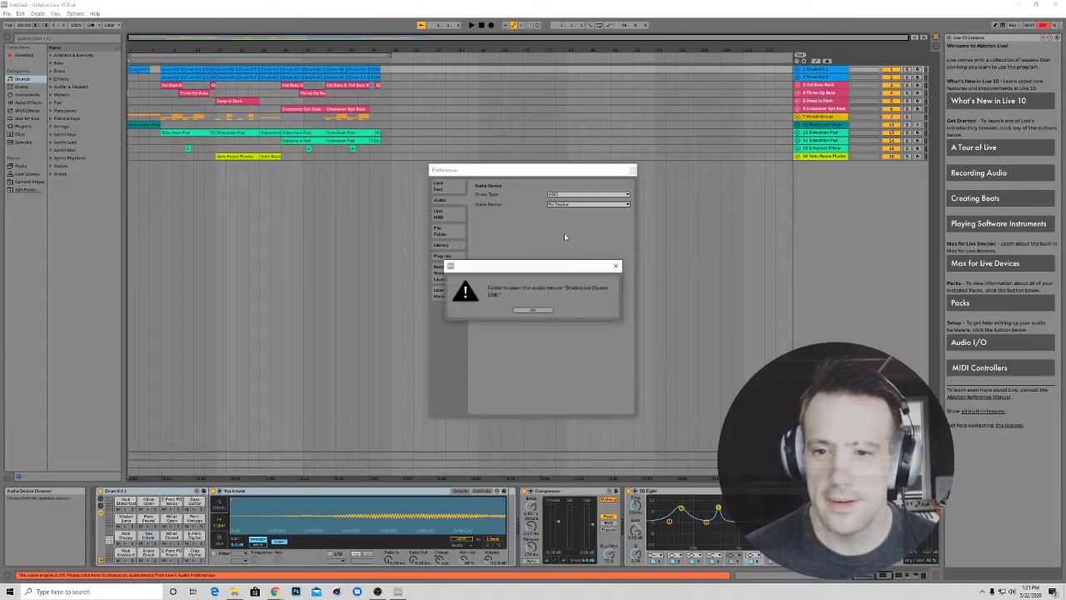
click(533, 311)
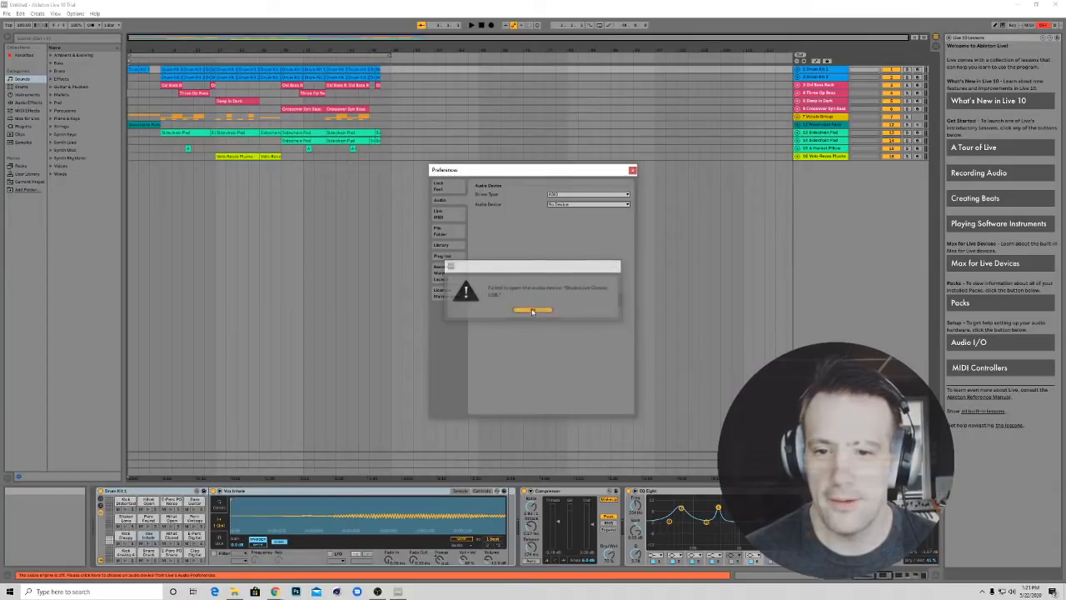
Select Studio USB ASIO Driver as the audio device and reposition the Preferences window
click(575, 204)
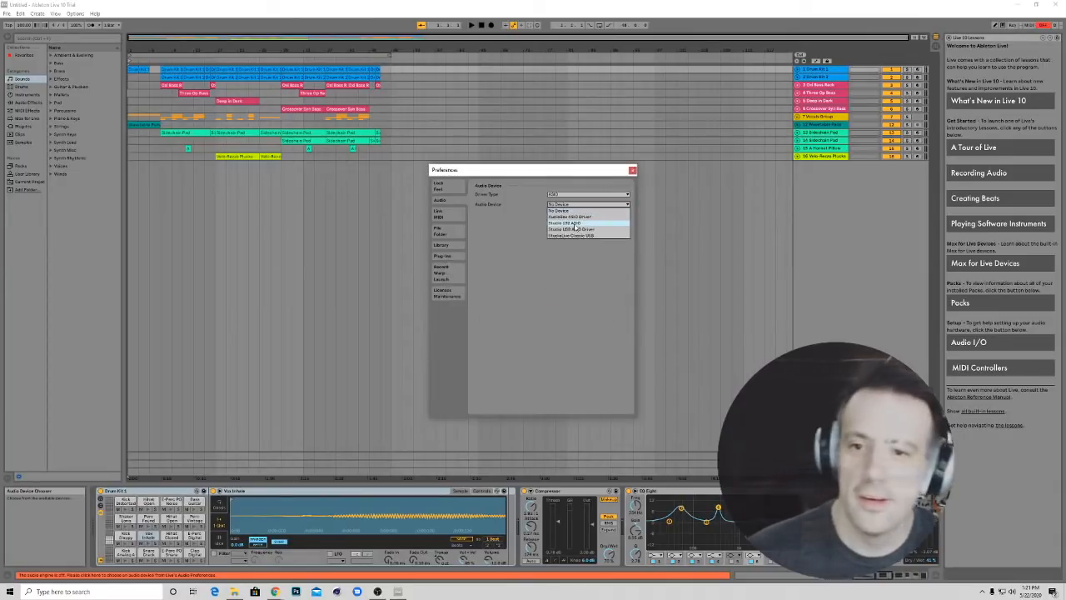
click(573, 230)
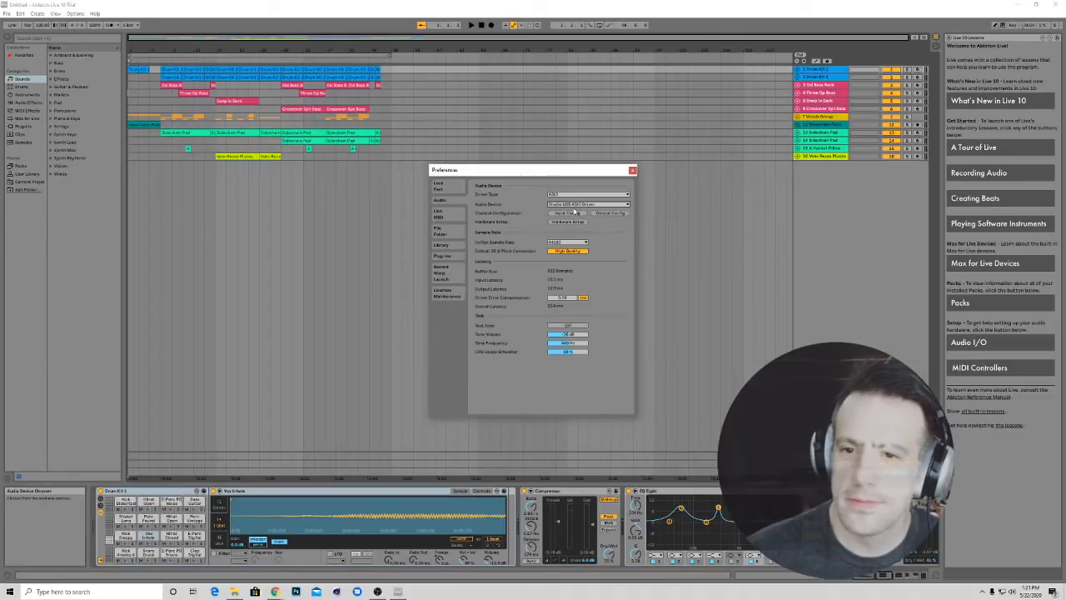
drag(568, 172, 543, 171)
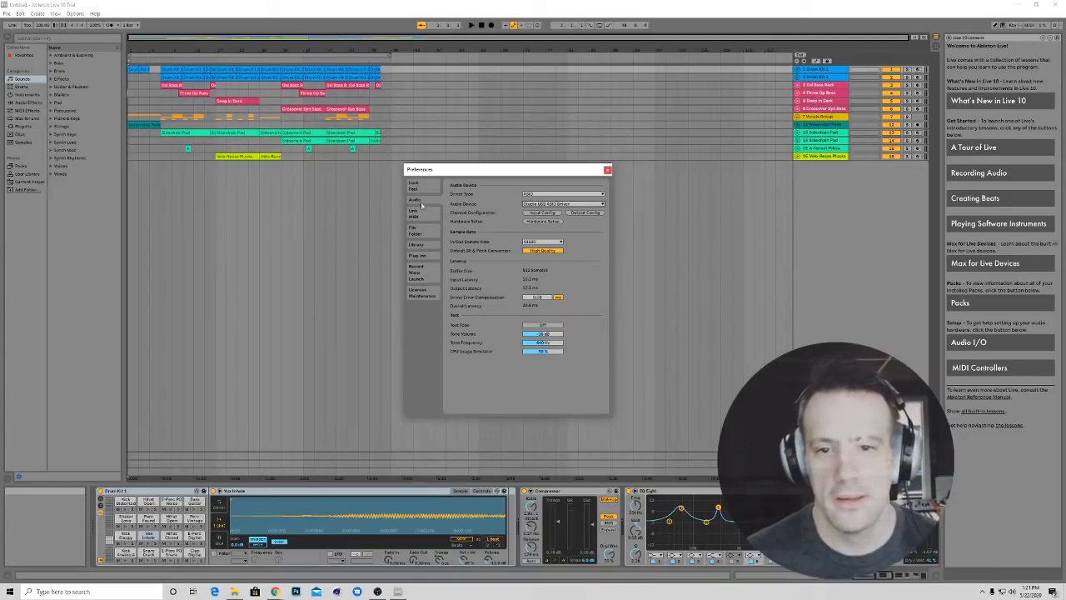
drag(432, 171, 477, 143)
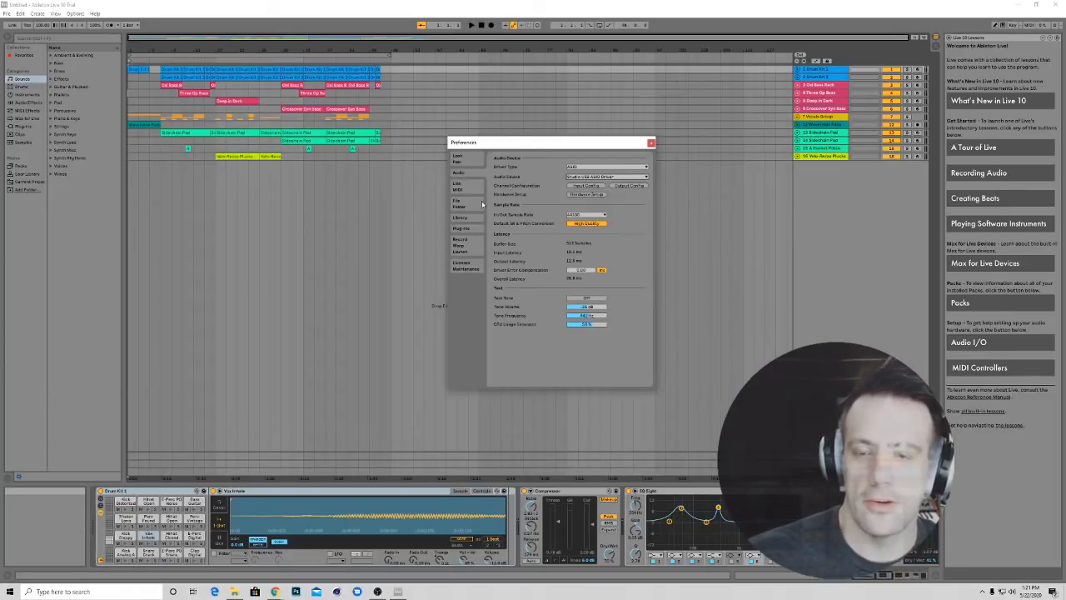
Review the look, audio, MIDI, file, library, plug-in and recording preferences, and close Preferences
click(458, 161)
click(461, 170)
click(463, 189)
click(465, 209)
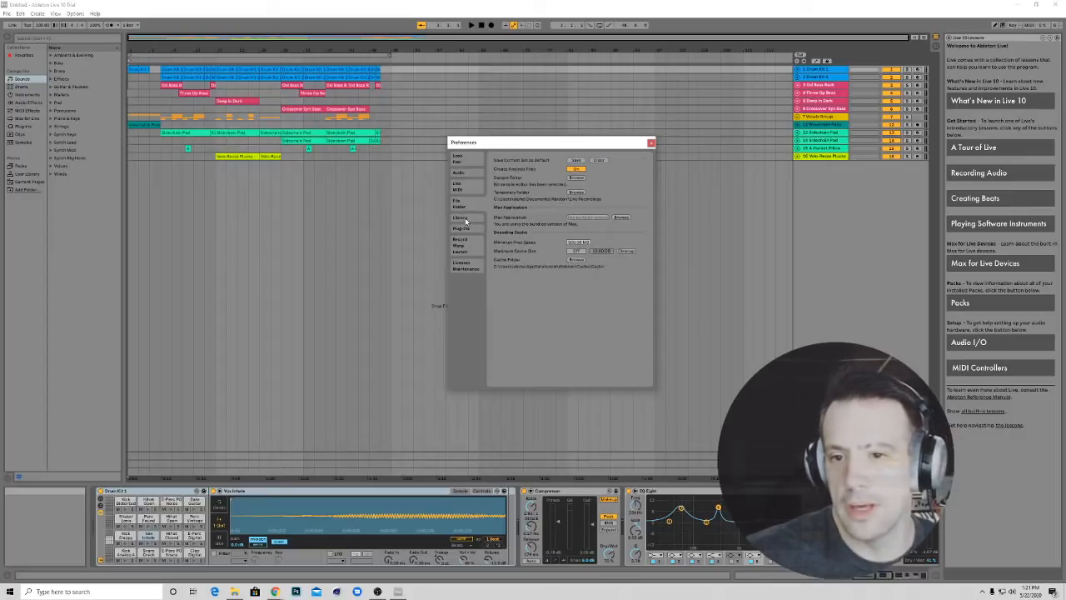
click(463, 218)
click(463, 229)
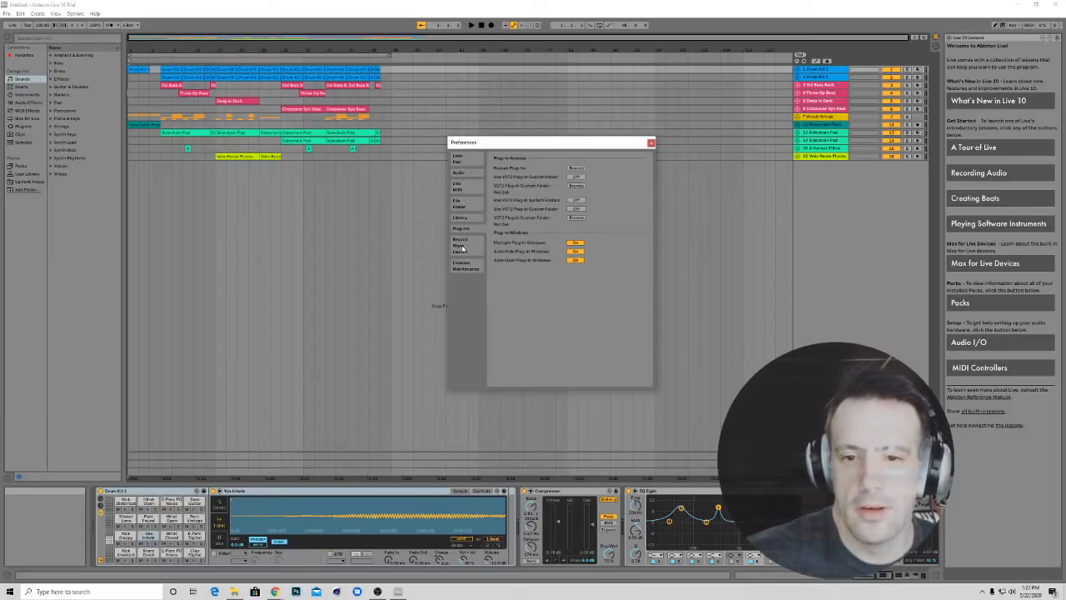
click(462, 248)
click(464, 227)
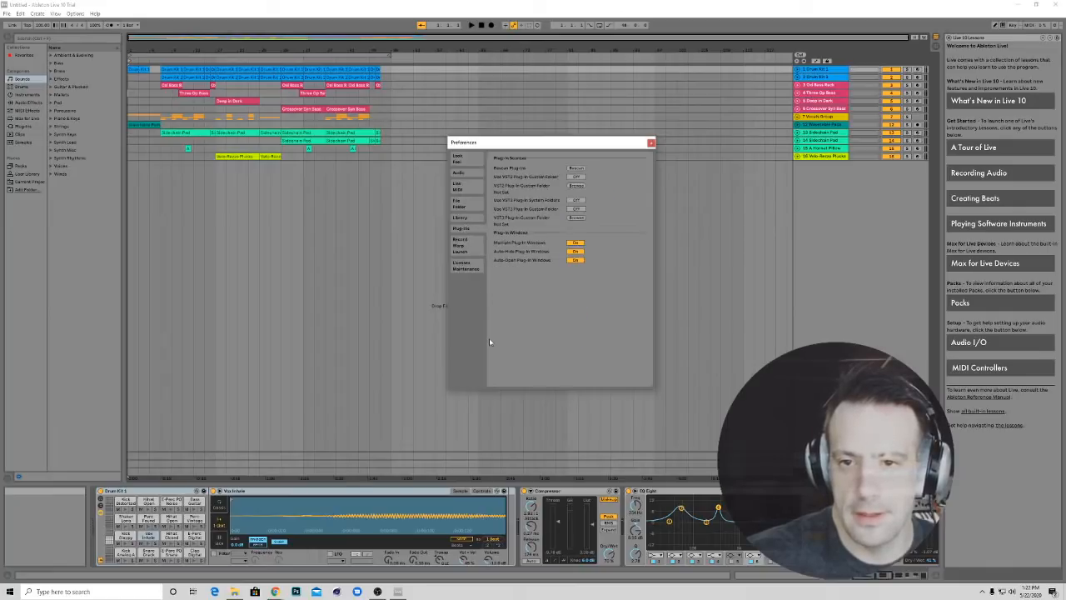
click(463, 191)
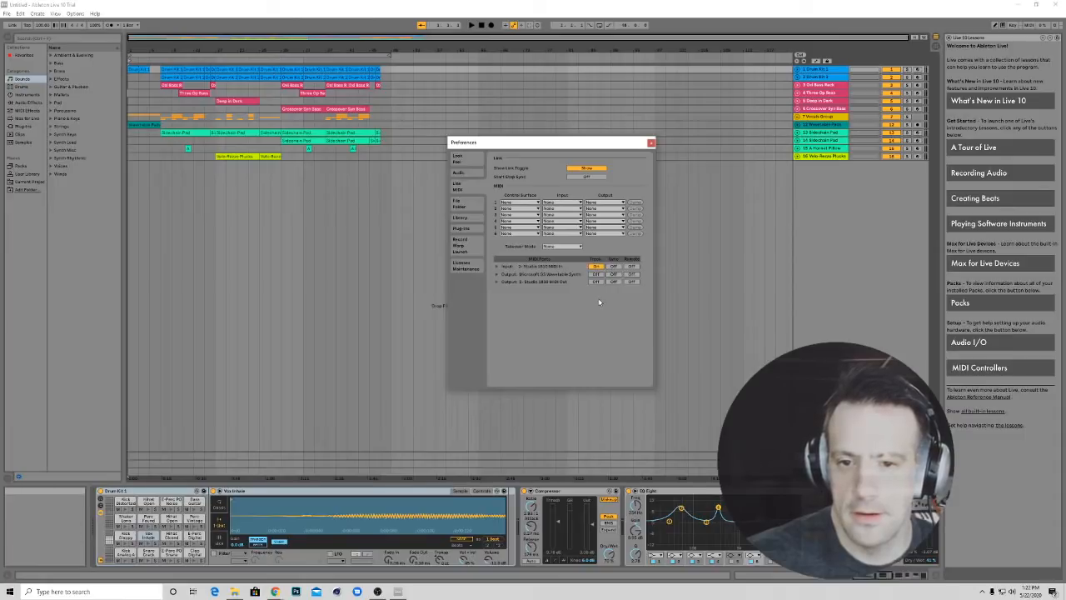
click(651, 144)
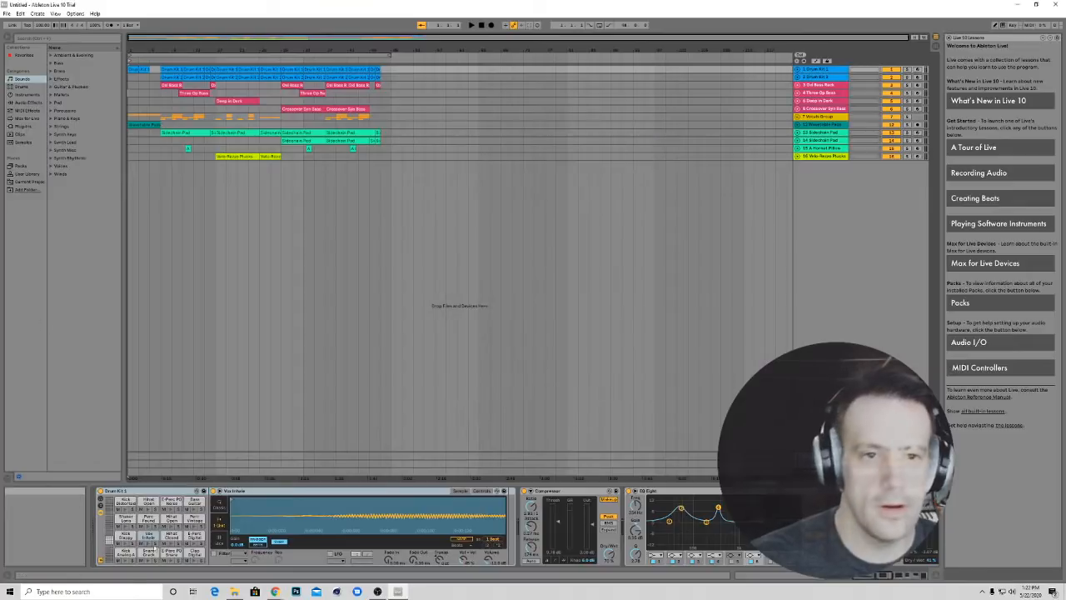
Play the demo set to test the audio output, and stop playback
click(130, 492)
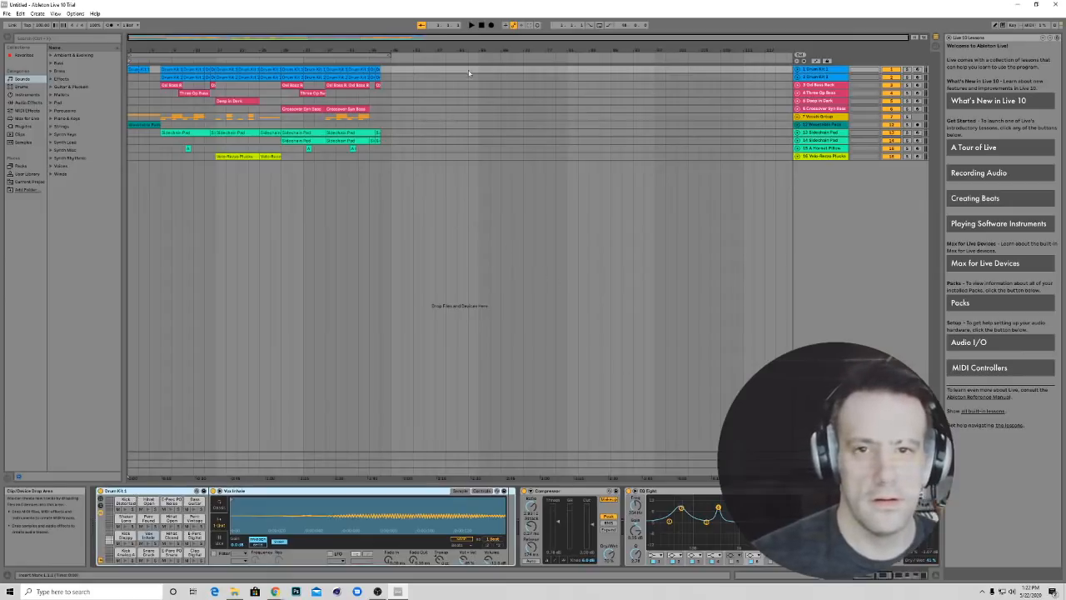
key(space)
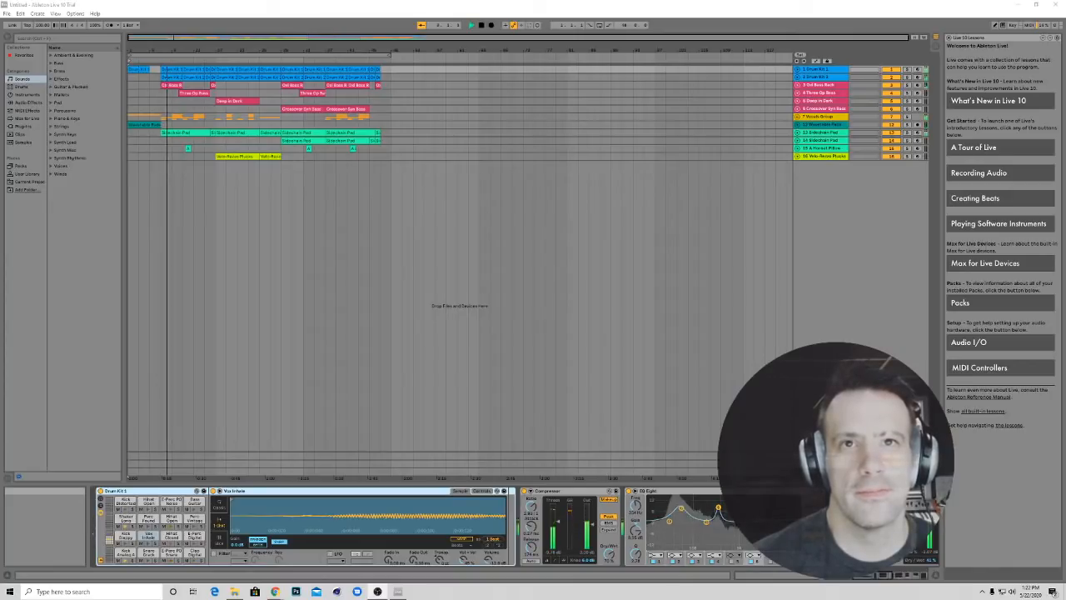
click(481, 29)
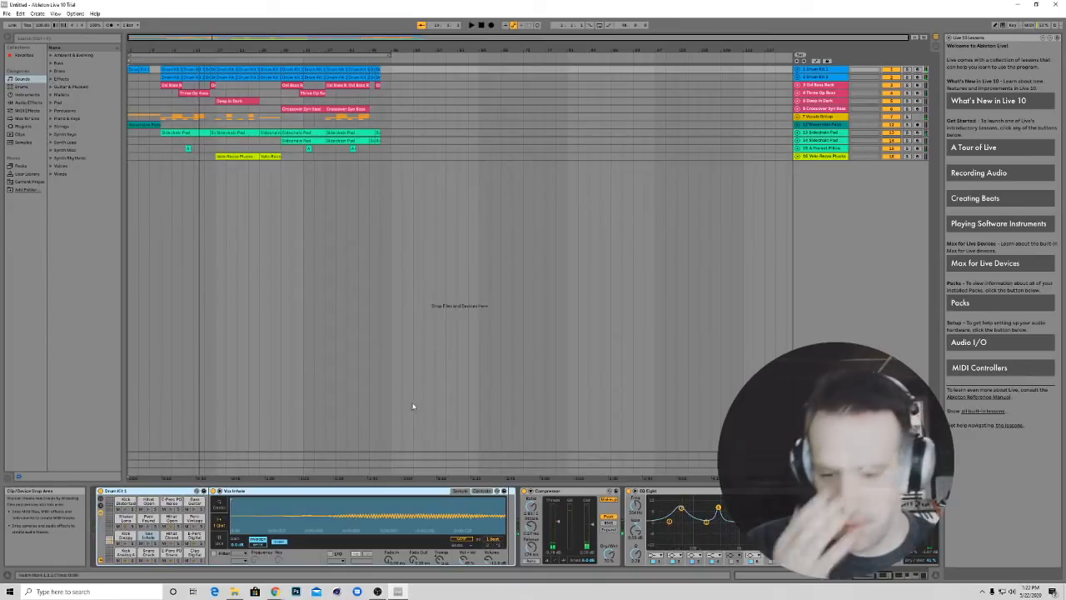
Open Universal Control, launch all its devices, and reposition the Studio 1810 mixer window over the arrangement
click(981, 591)
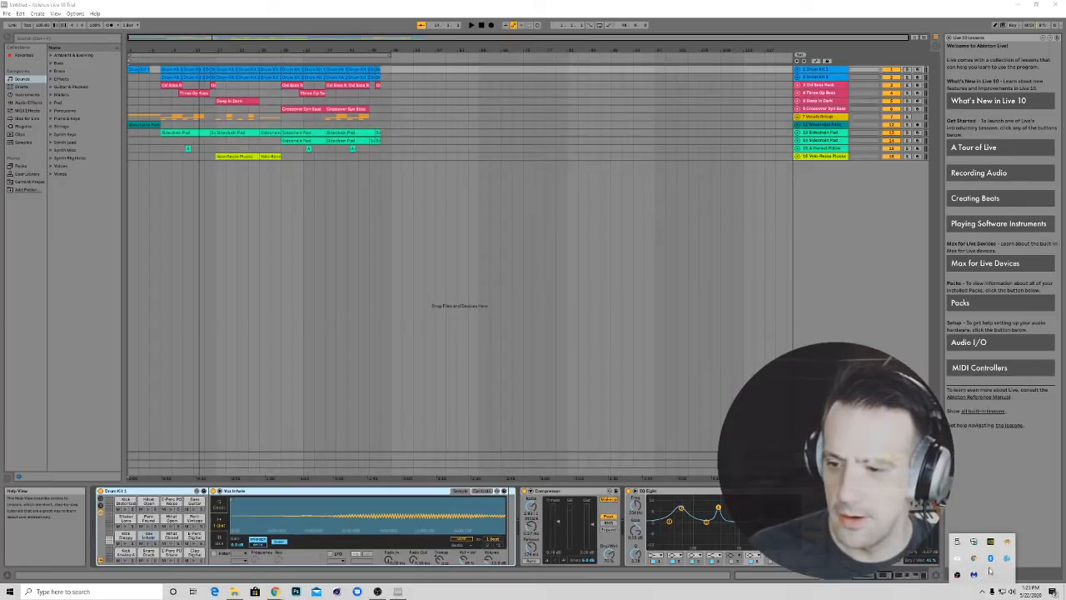
click(1008, 559)
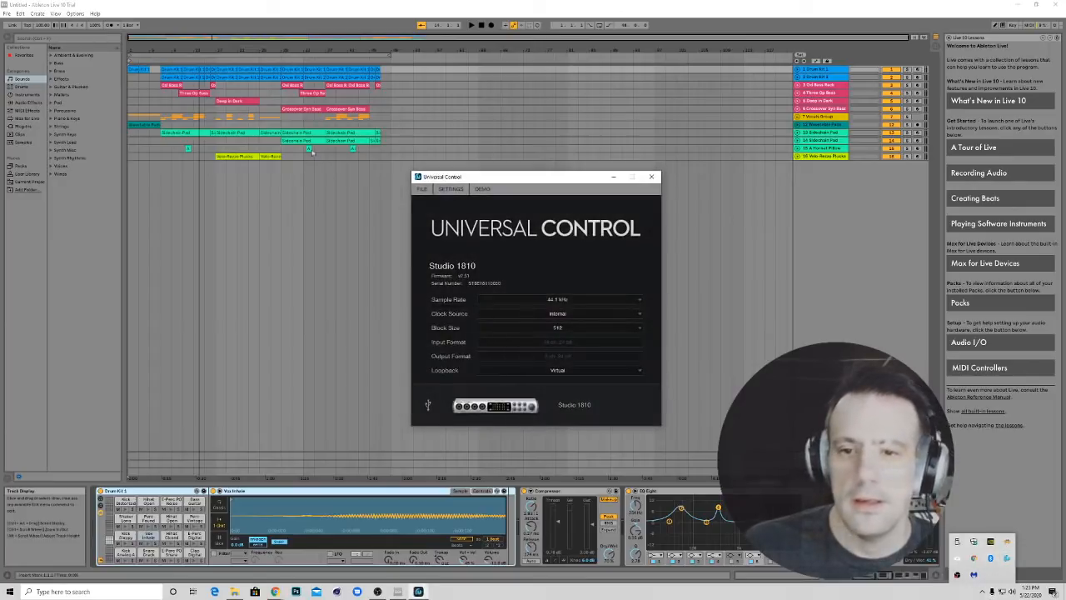
drag(531, 179, 515, 100)
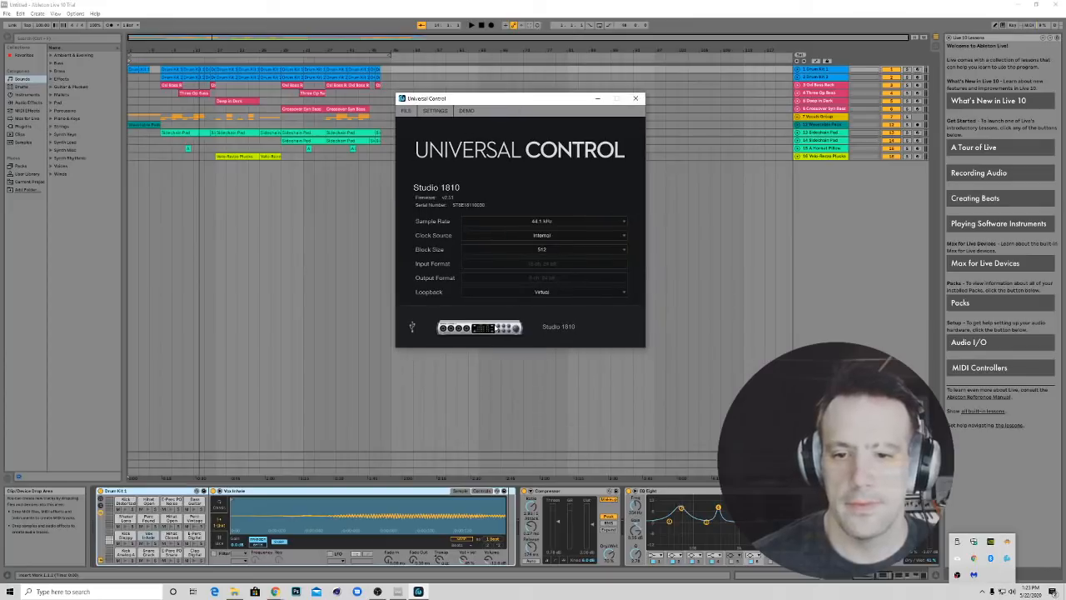
click(406, 111)
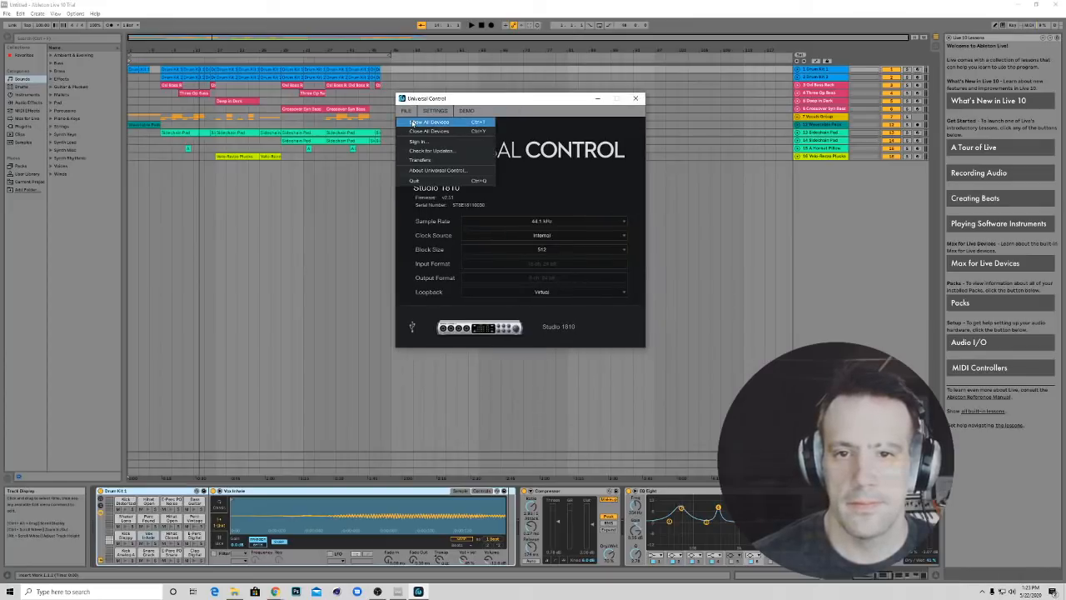
click(414, 122)
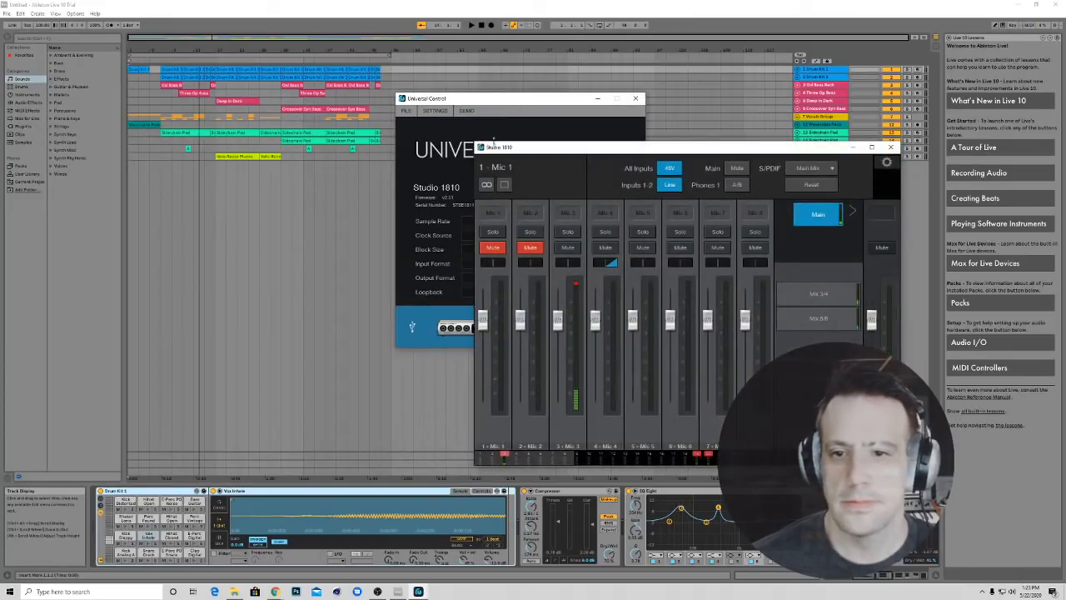
drag(498, 148, 282, 116)
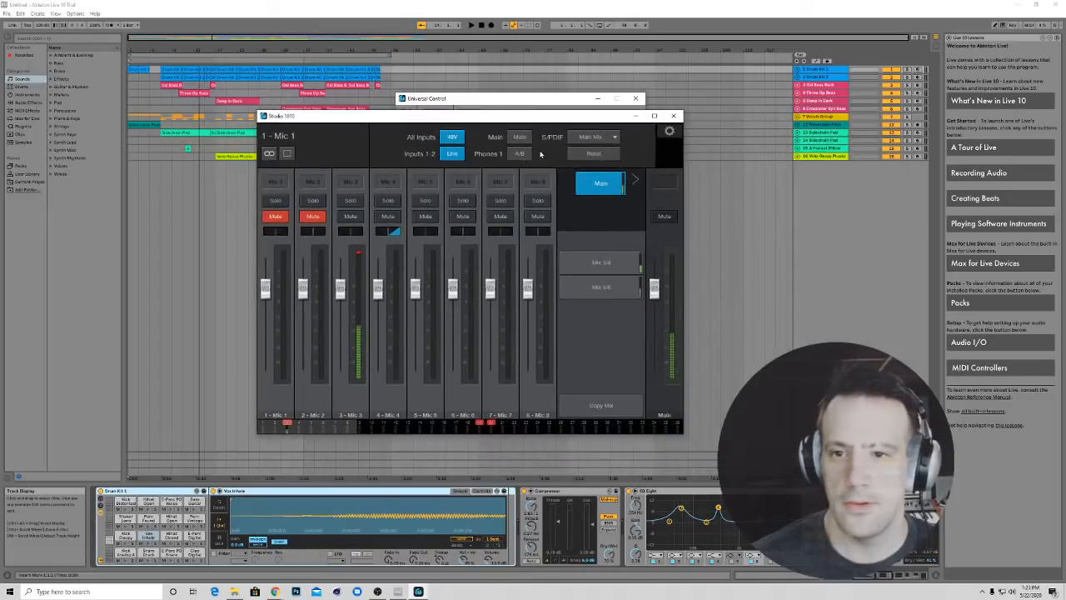
Check the mixer's S/PDIF source options without changing them, and move the mixer window off this screen
click(589, 138)
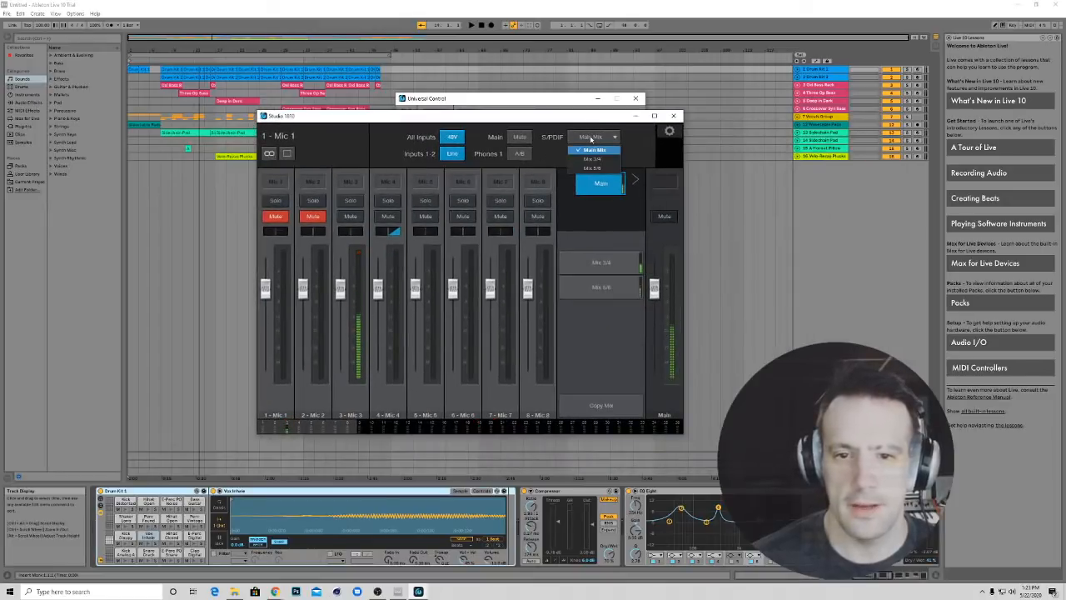
click(592, 140)
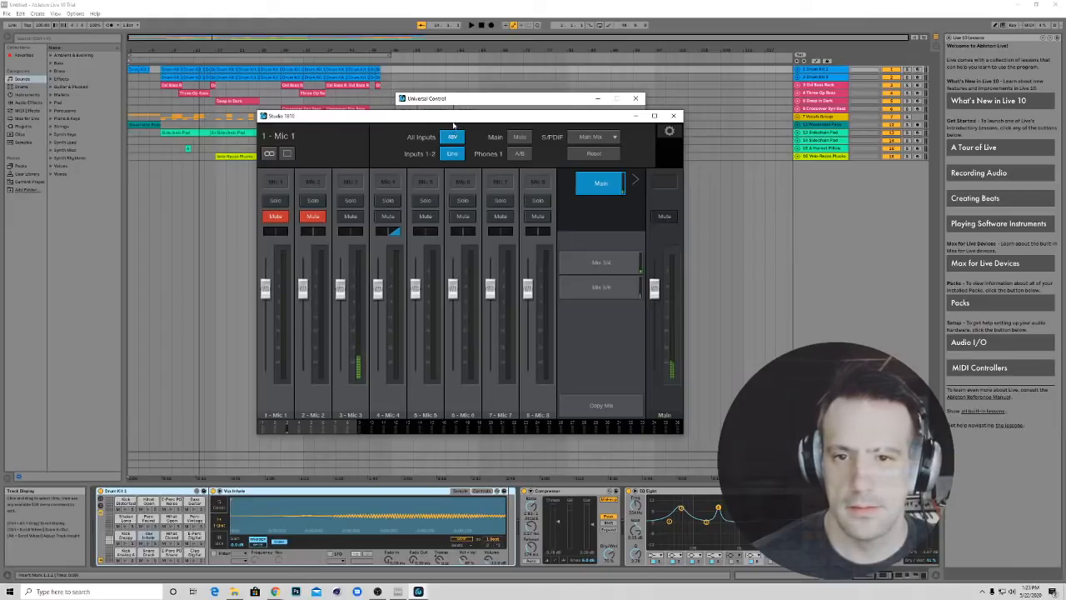
drag(454, 121, 441, 177)
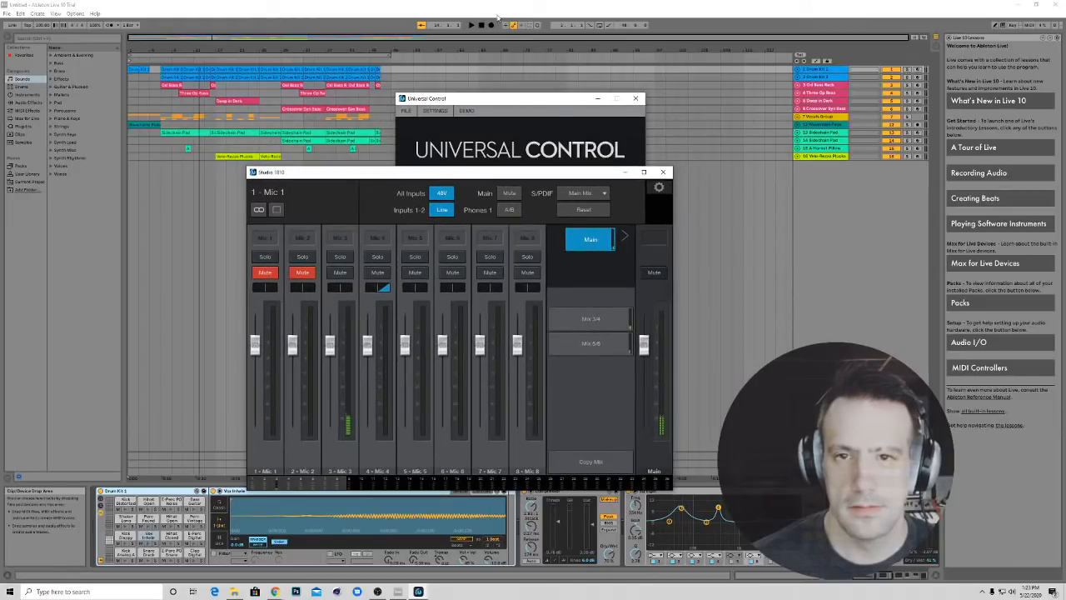
drag(456, 172, 957, 0)
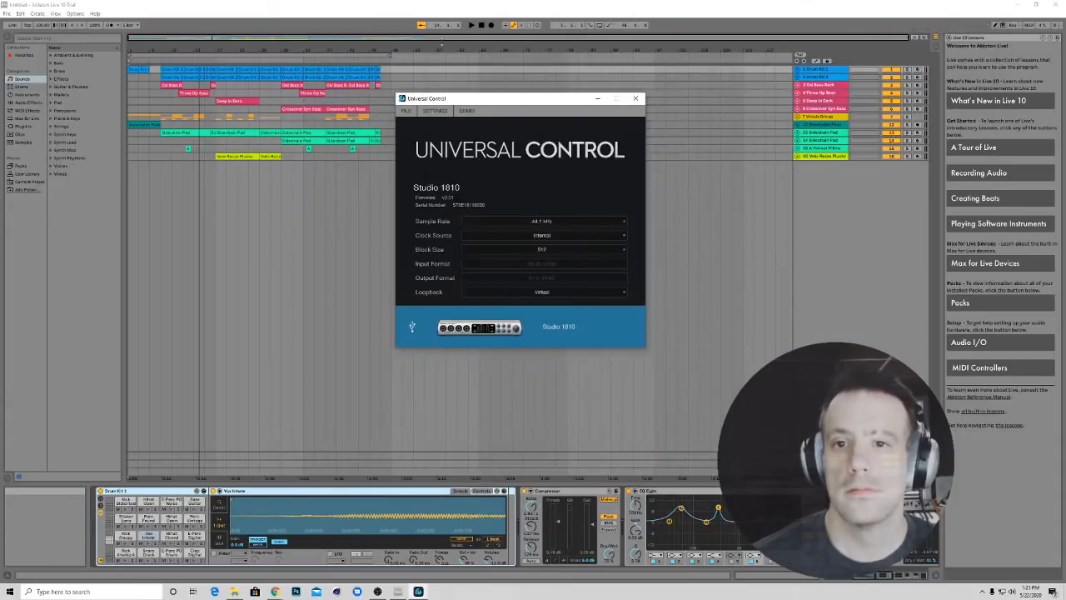
Restart playback of the demo set in Live and show the DAW channels in the Studio 1810 mixer
click(472, 25)
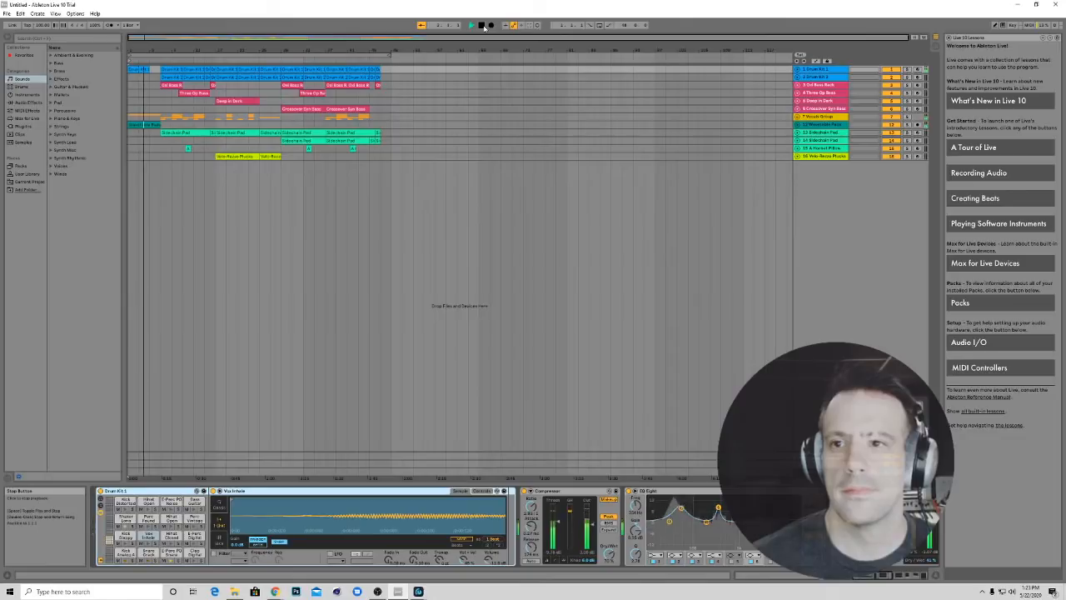
drag(683, 0, 409, 150)
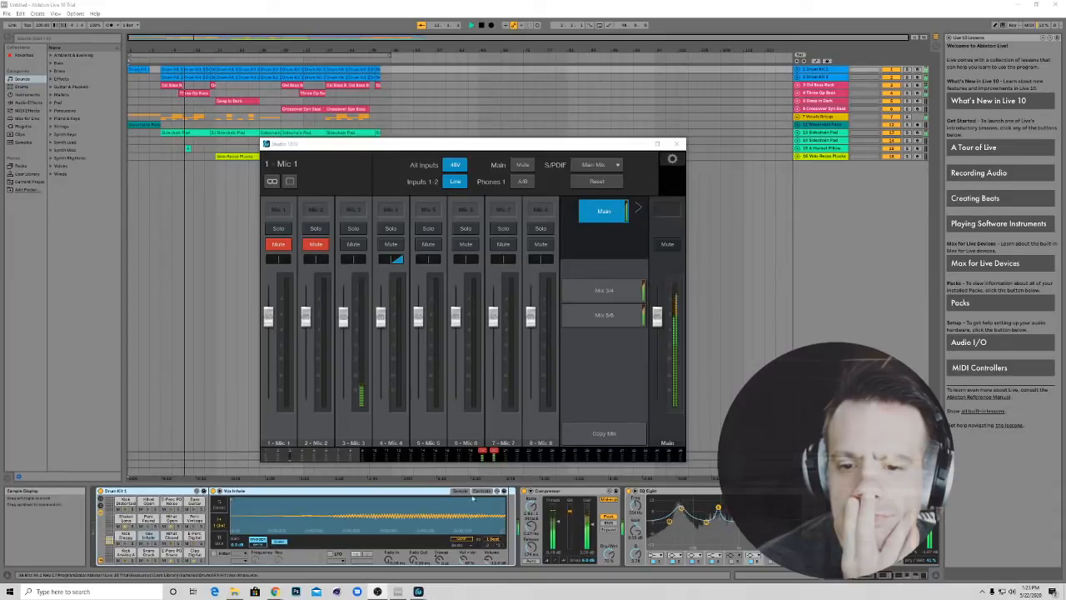
click(480, 456)
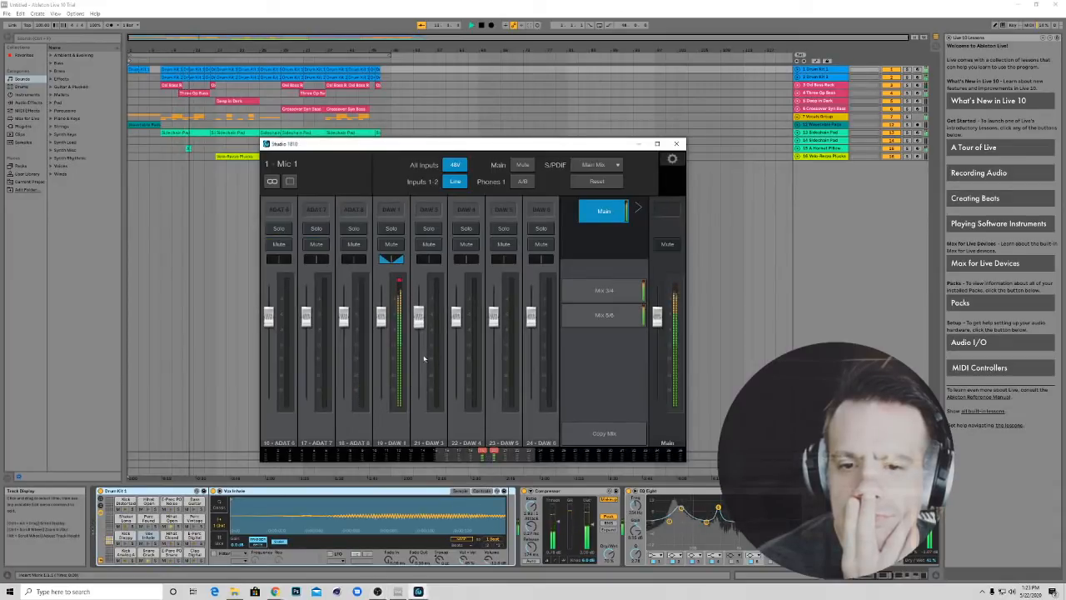
Adjust the DAW 1 channel fader during playback, leaving it slightly below the neighbouring faders
drag(387, 312, 382, 333)
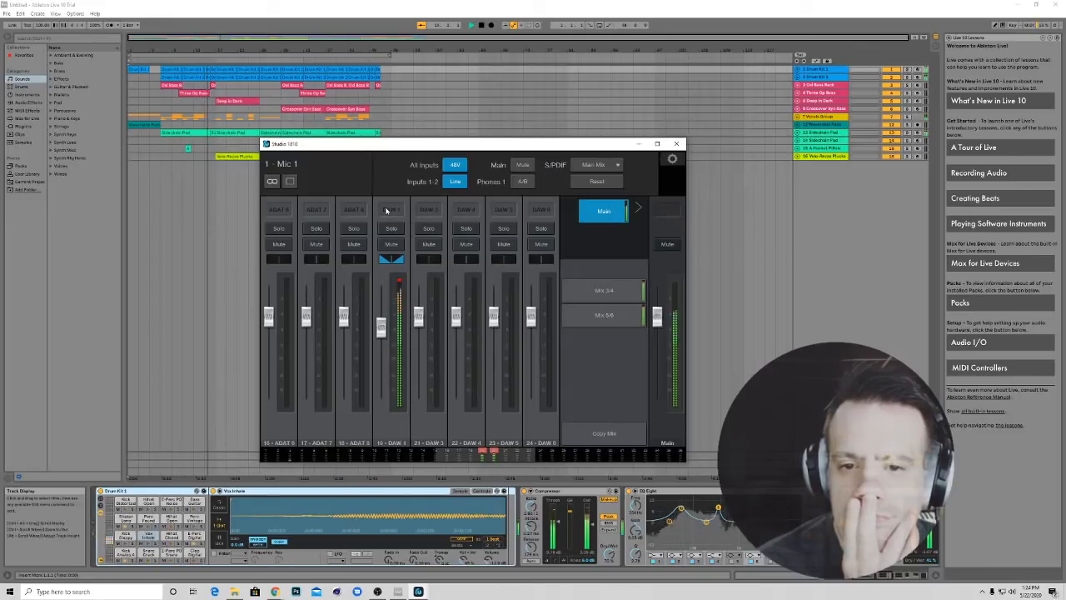
mouse_move(399, 260)
mouse_down()
mouse_move(385, 263)
mouse_move(400, 266)
mouse_up()
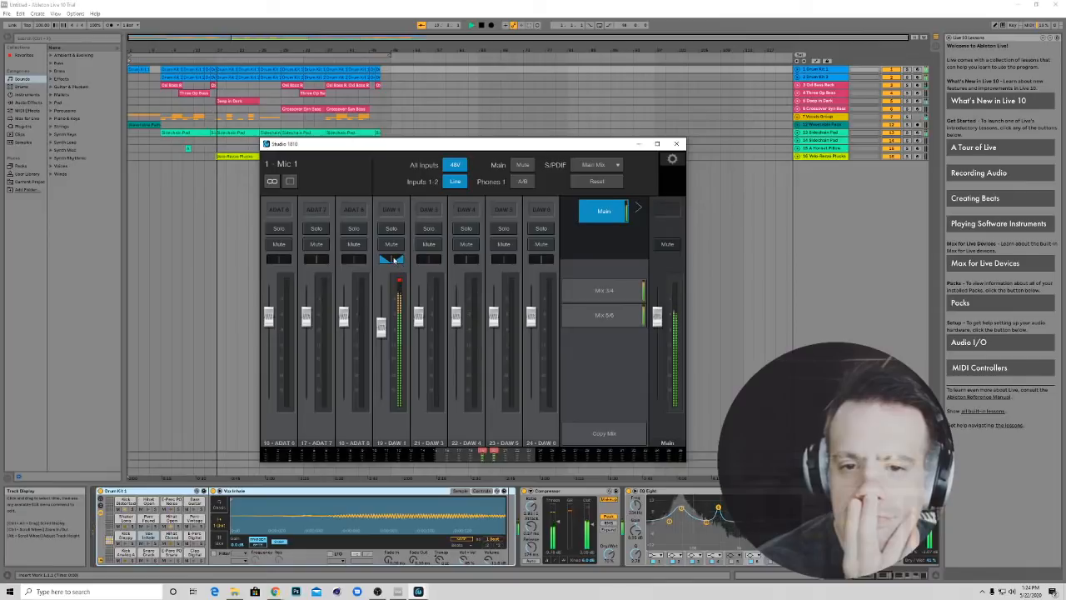
drag(381, 326, 384, 308)
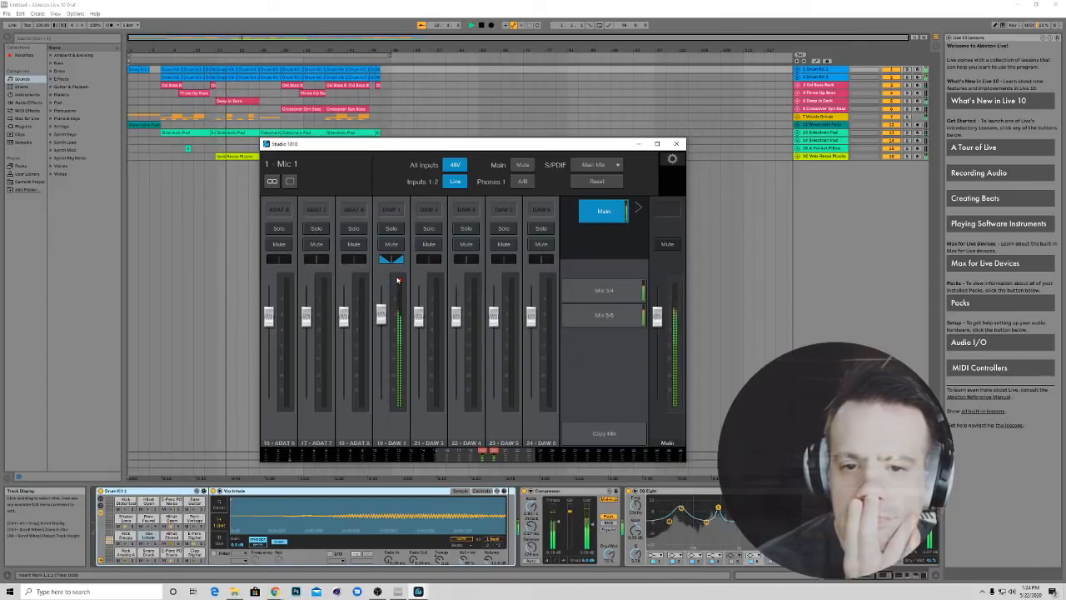
drag(380, 314, 379, 323)
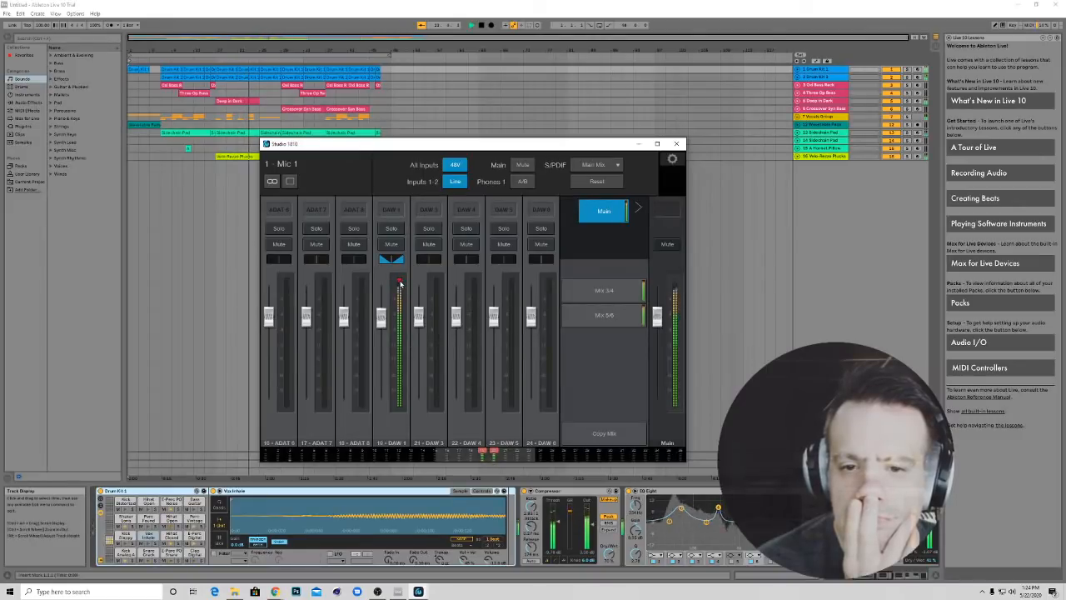
drag(381, 316, 382, 323)
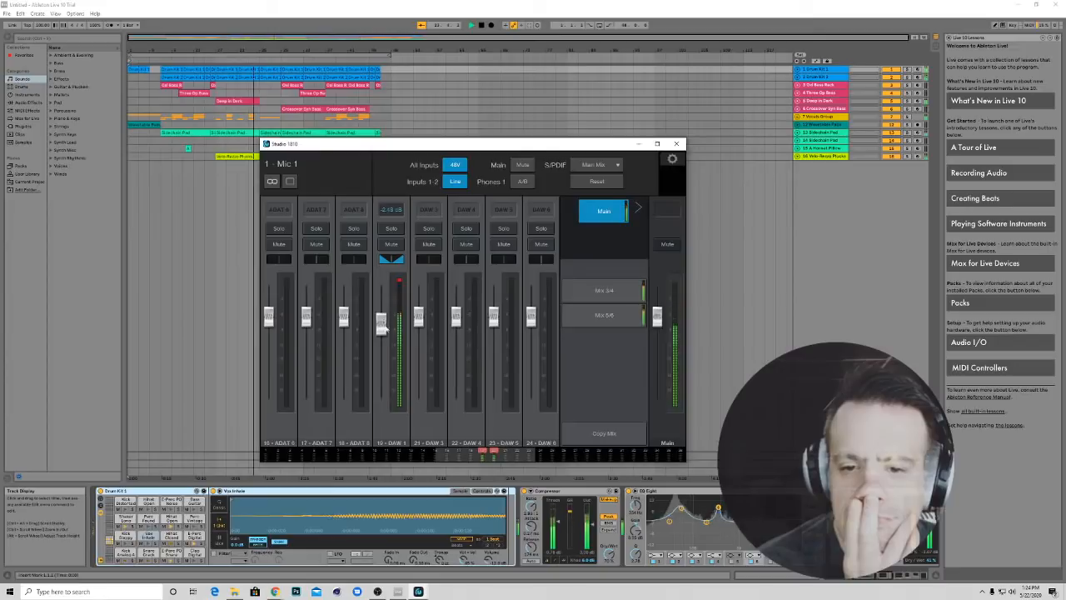
Examine the remaining DAW channels and the Main mix channel, and open the Studio 1810 mixer's settings
click(683, 458)
drag(683, 460, 499, 430)
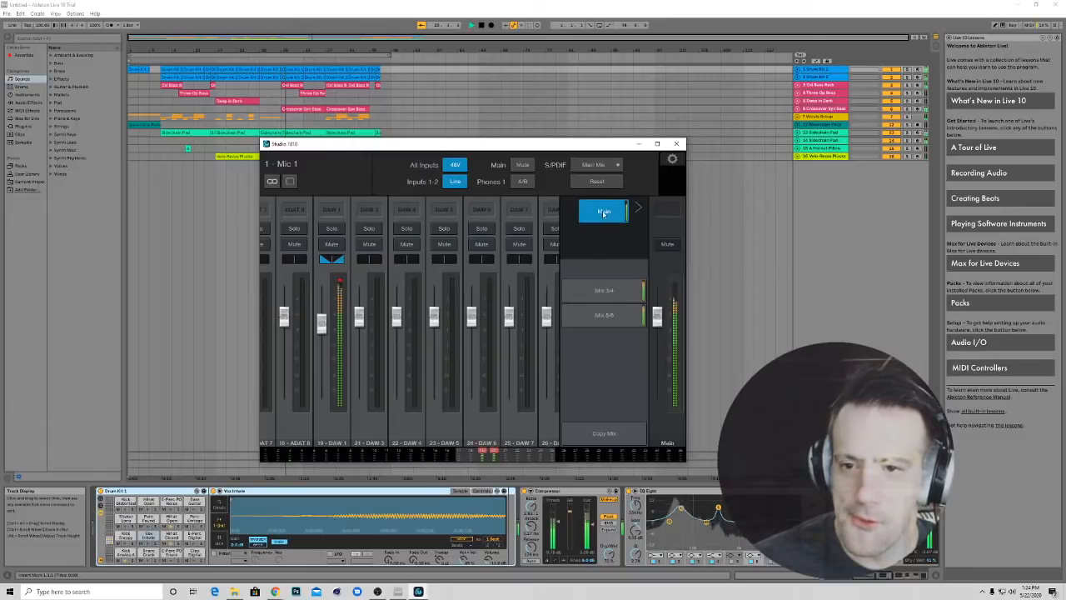
click(634, 208)
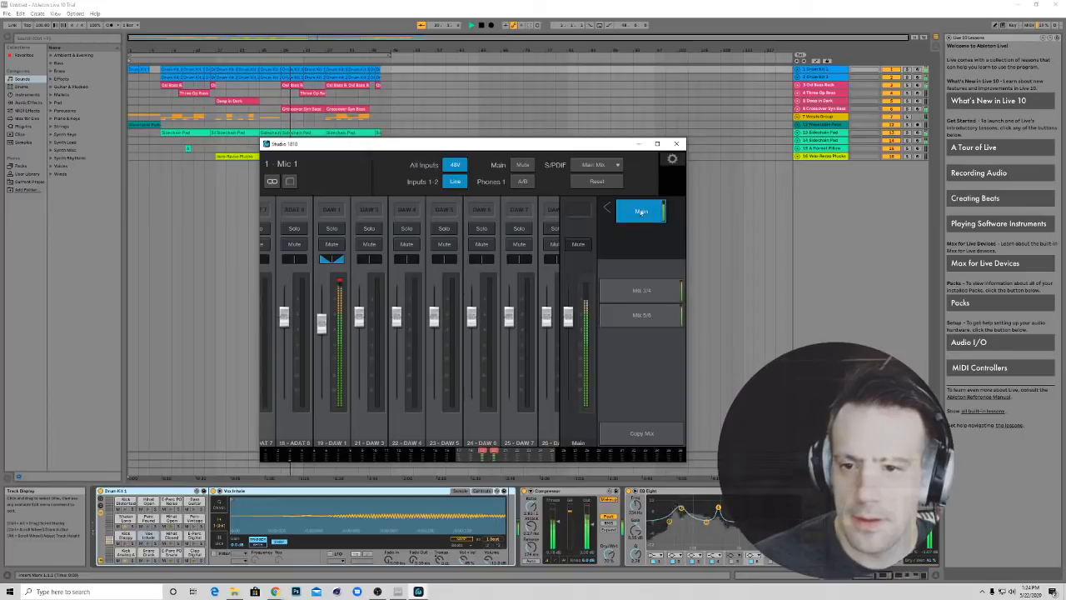
click(573, 219)
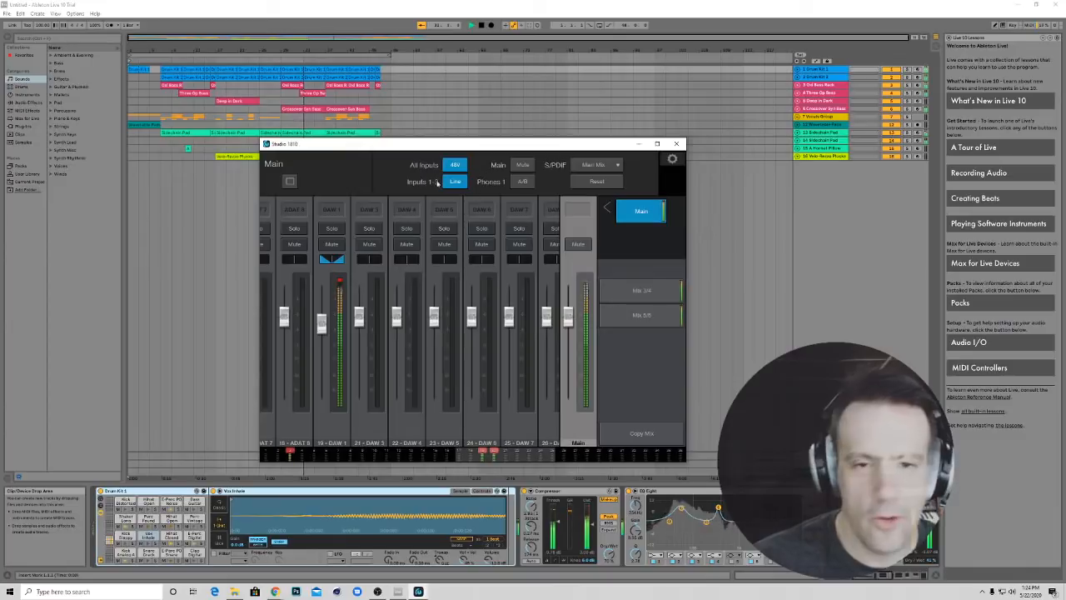
click(290, 182)
click(315, 184)
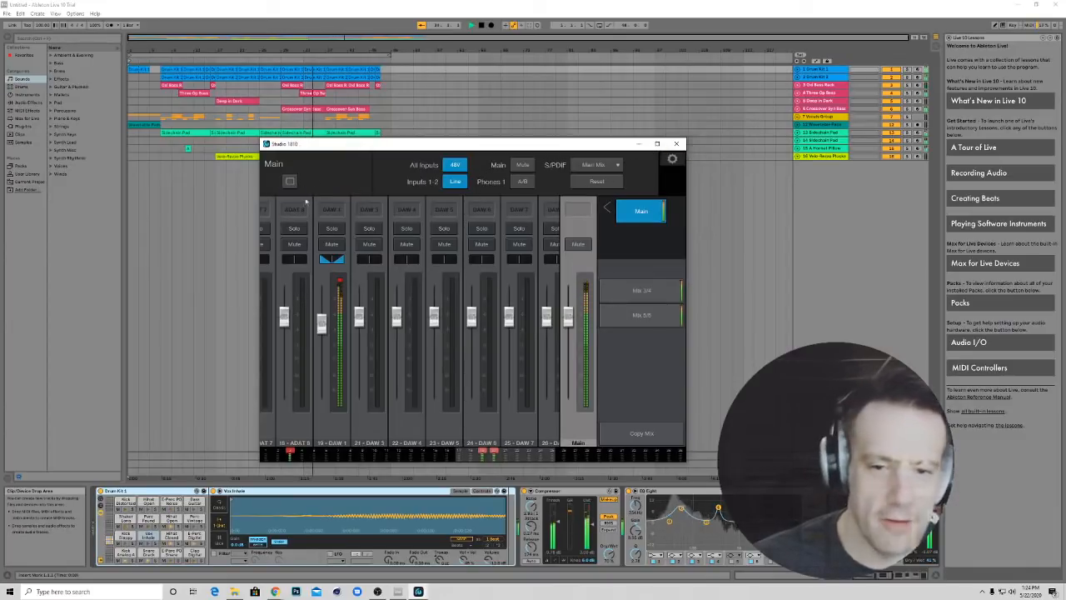
click(671, 159)
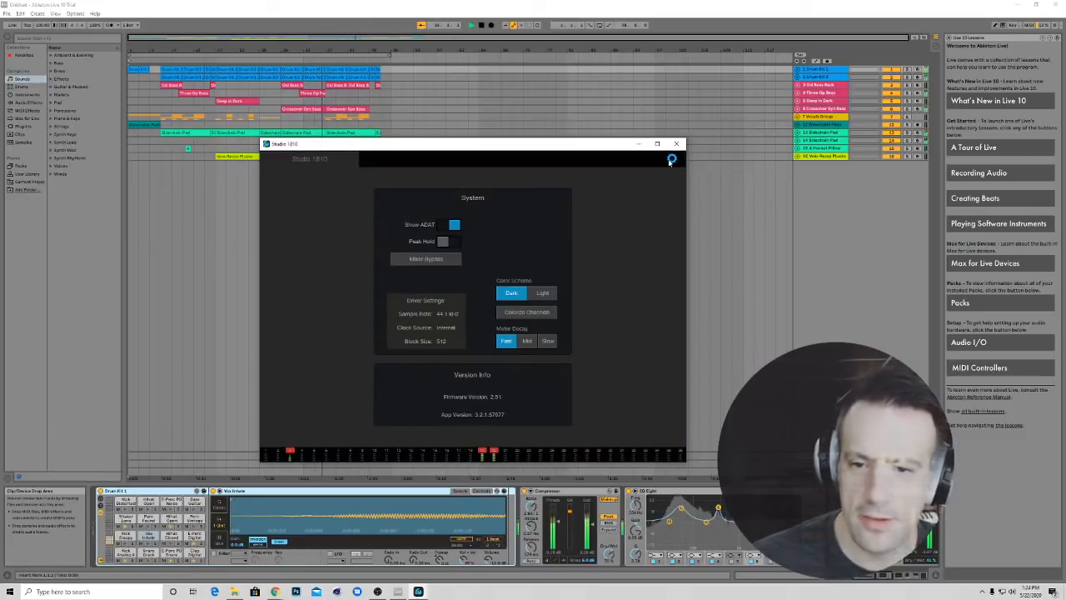
Close the Studio 1810 mixer's settings to show the Main mix channels, and check the Phones 1 A/B option
click(672, 159)
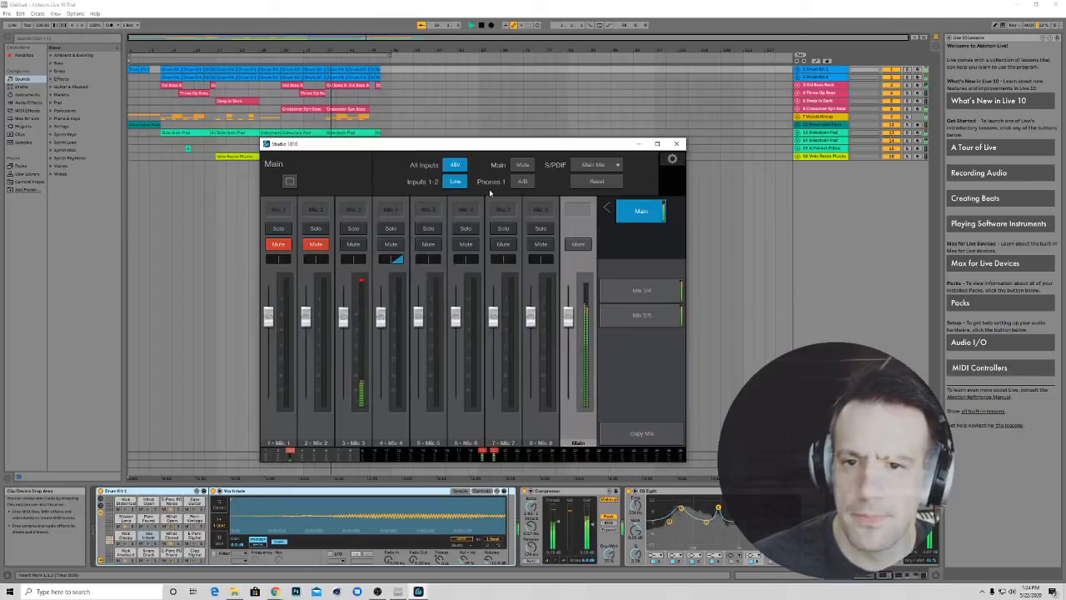
click(523, 183)
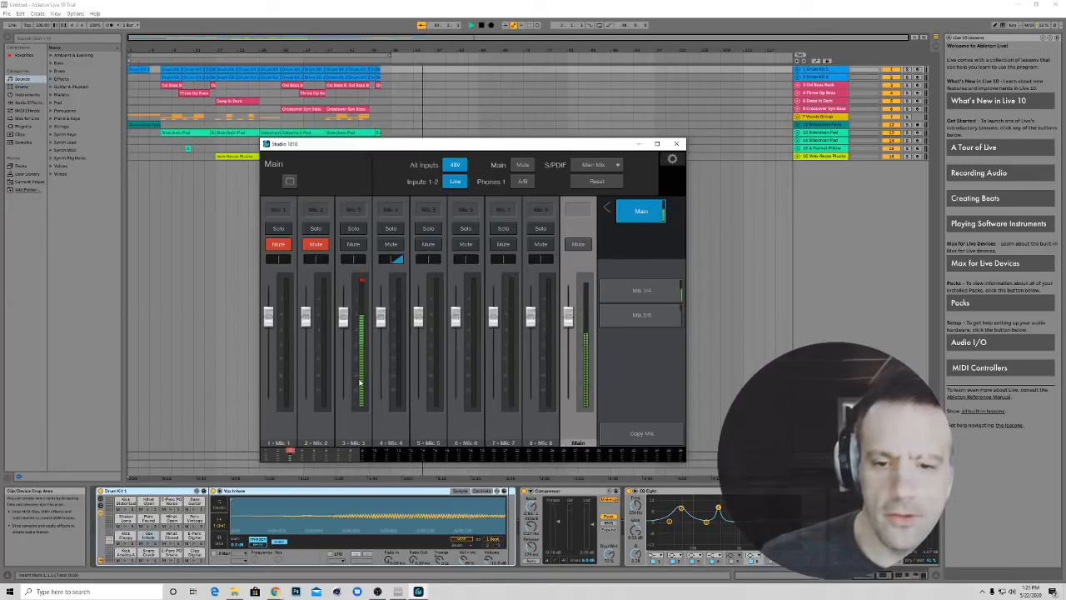
Try stereo-linking Mic 3 with Mic 4 in the mixer, undo the link and set Mic 3's pan back to centre
click(360, 411)
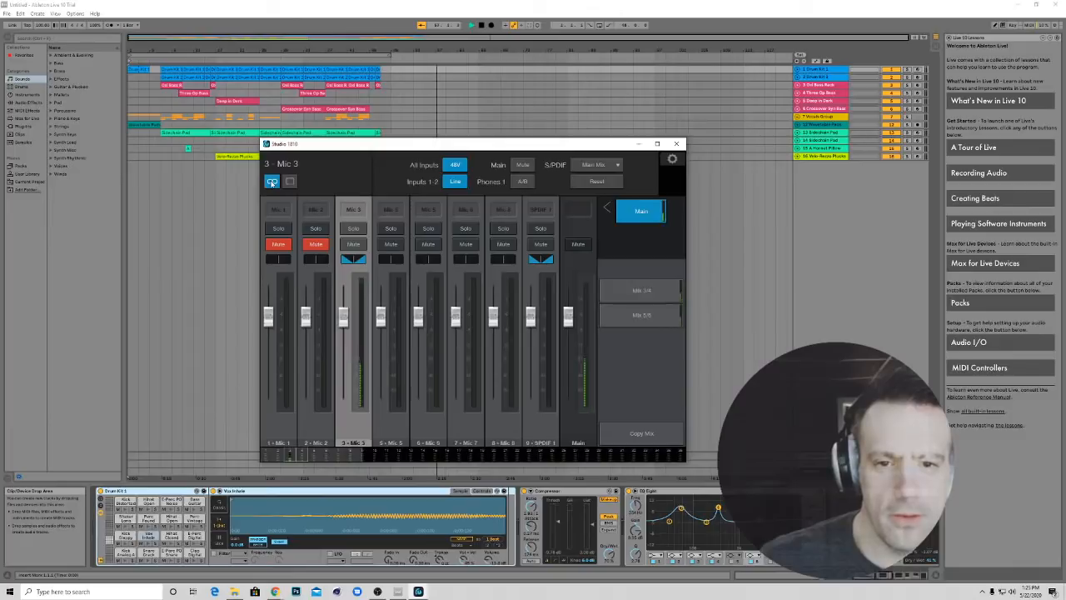
click(272, 180)
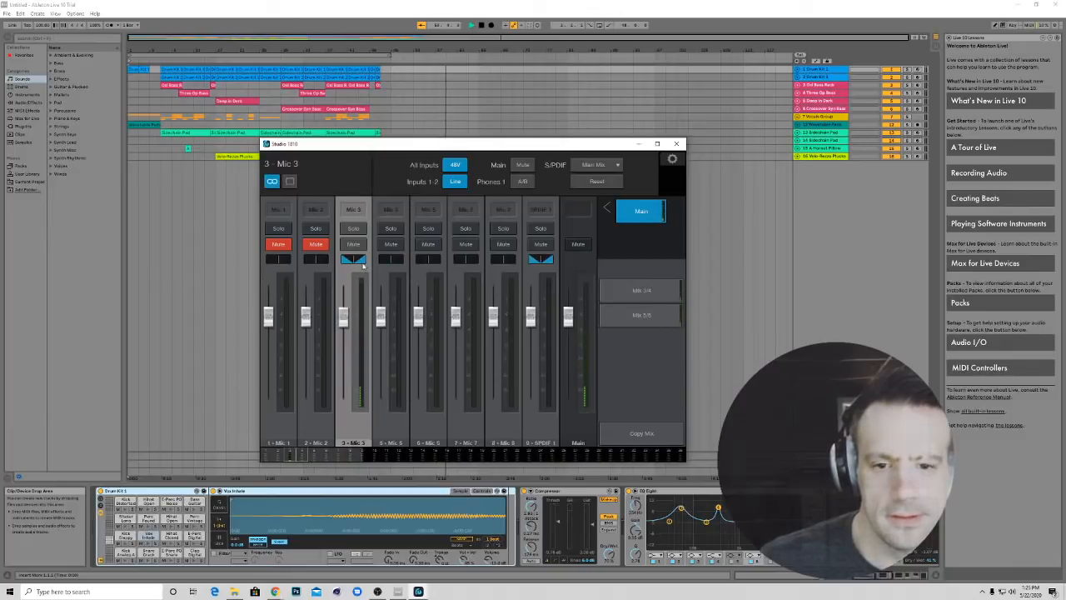
click(288, 186)
click(288, 187)
click(273, 180)
drag(352, 260, 360, 261)
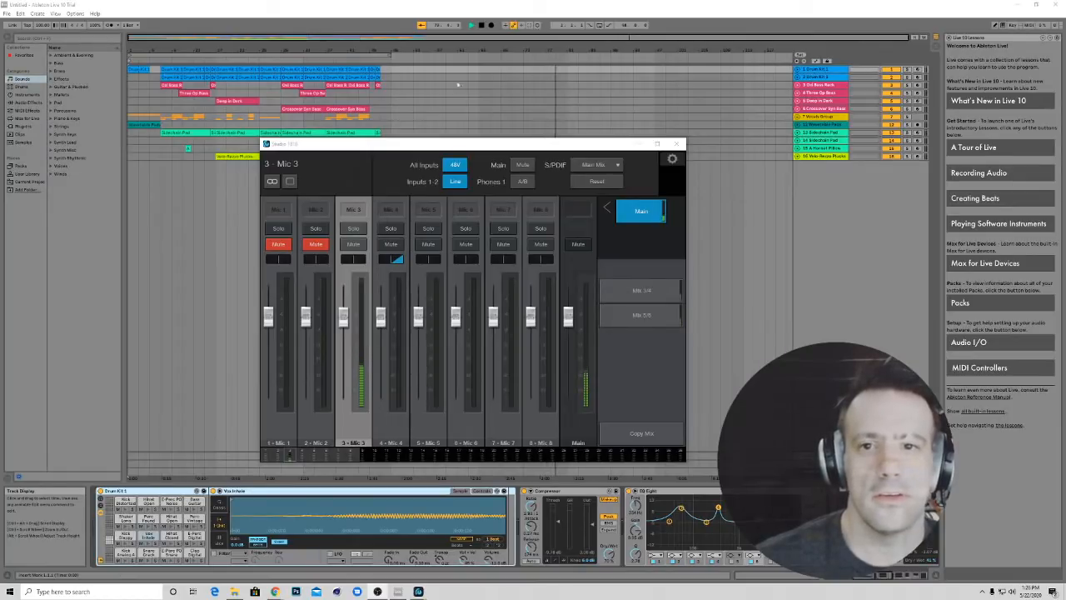
Switch back to Live, play the arrangement from a point within the Deep in Dark clip, and stop playback
click(482, 26)
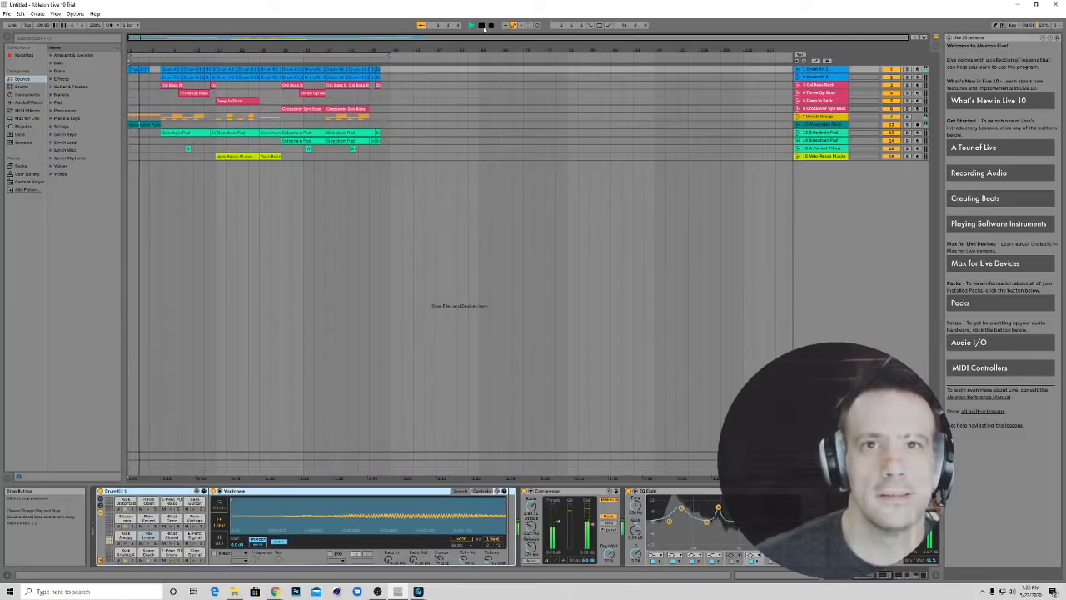
click(240, 53)
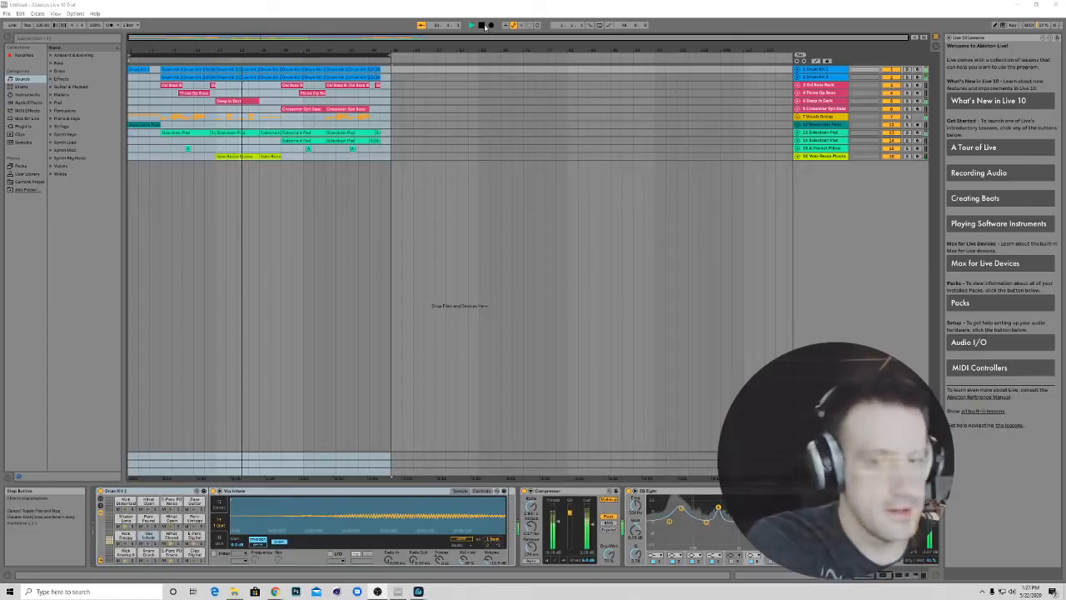
click(484, 27)
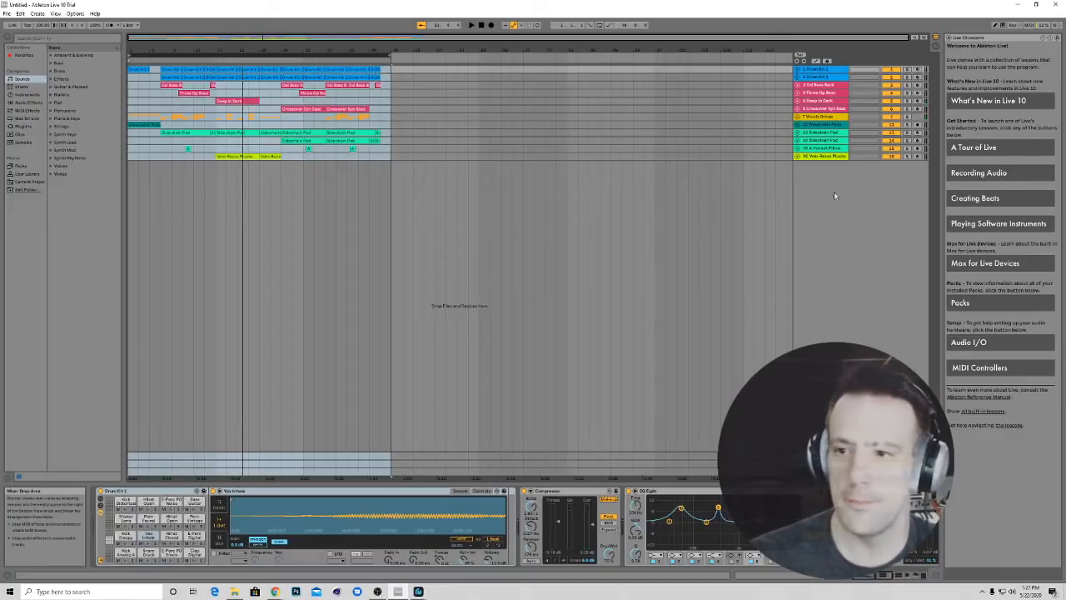
Select the Velo-Razzo Plucks track and open Live's Preferences at the Link MIDI settings
click(824, 157)
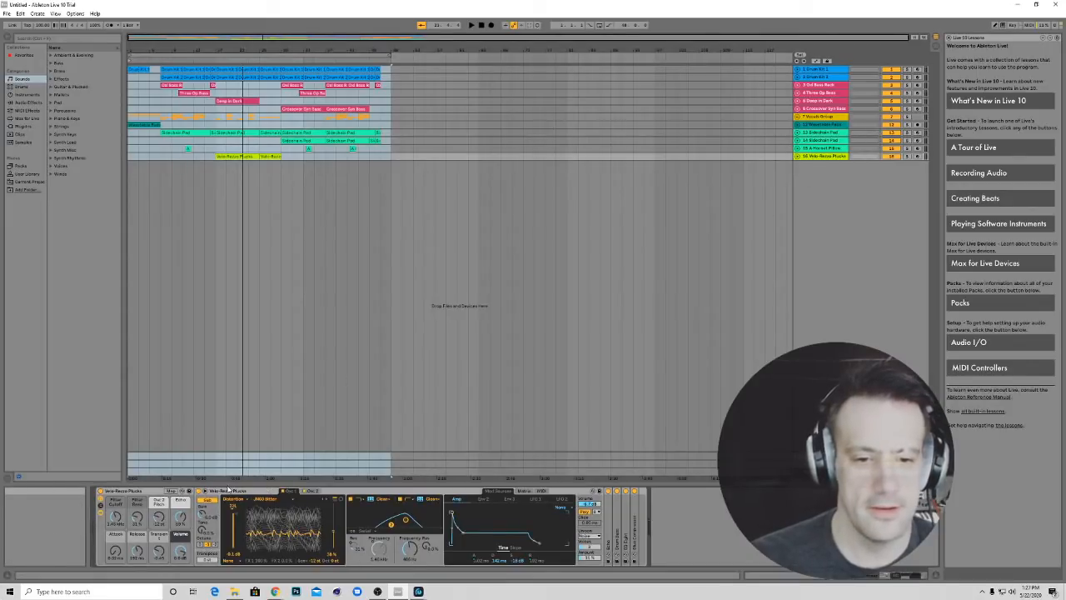
right_click(2, 2)
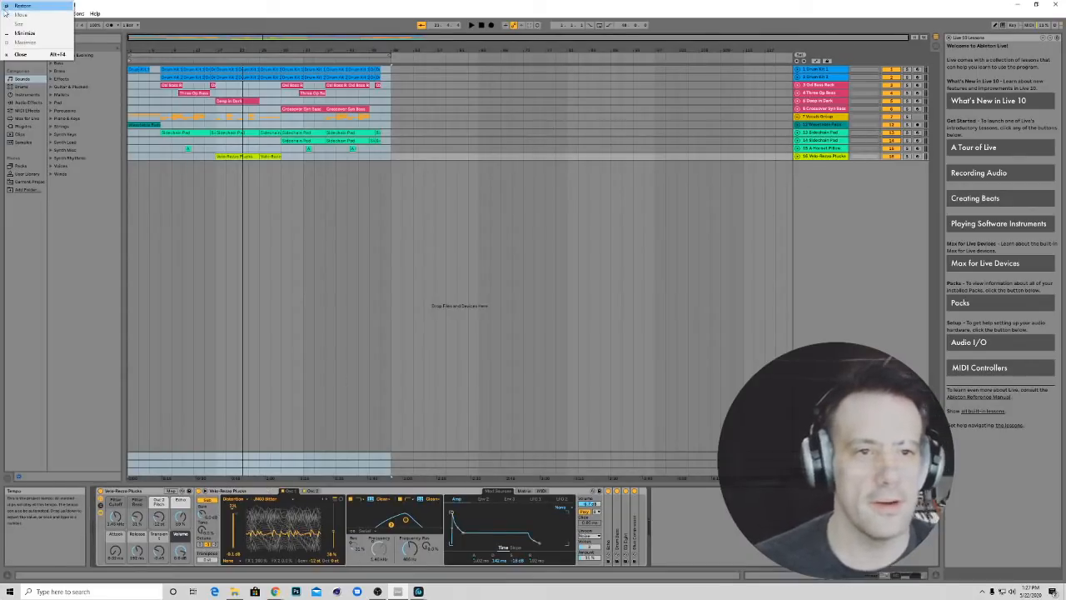
click(241, 14)
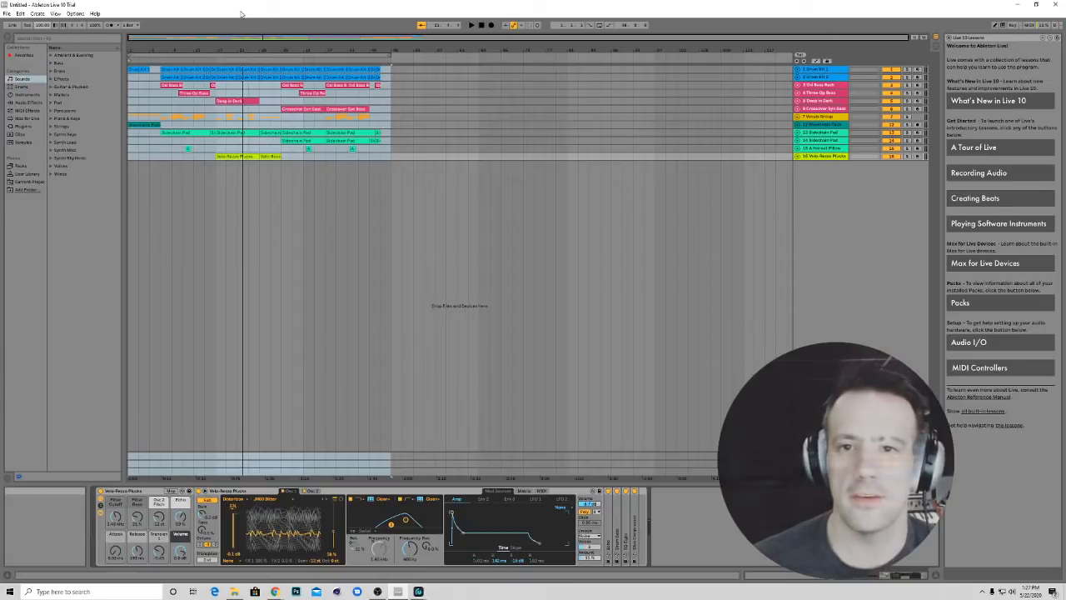
click(20, 15)
mouse_move(75, 14)
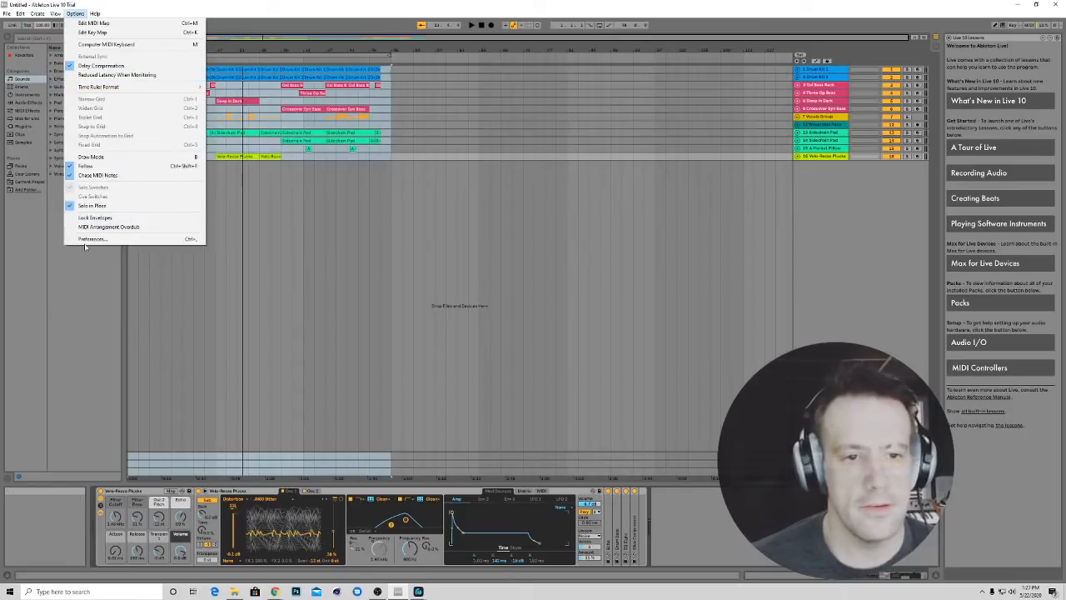
click(89, 240)
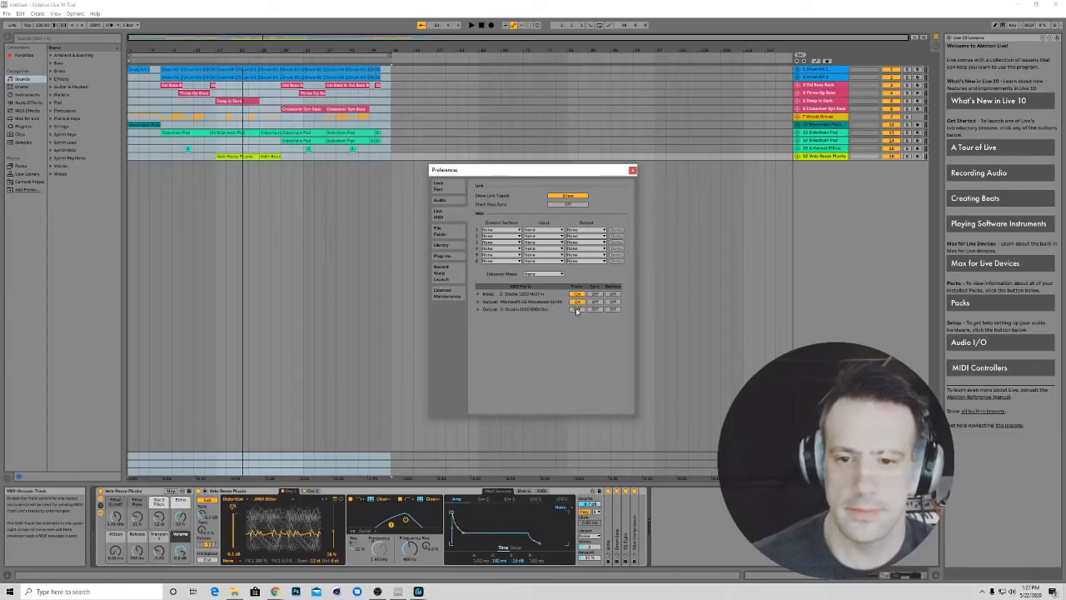
Expand the Studio 1810 MIDI input's options, leave Track enabled only for that input, and close Preferences
click(478, 294)
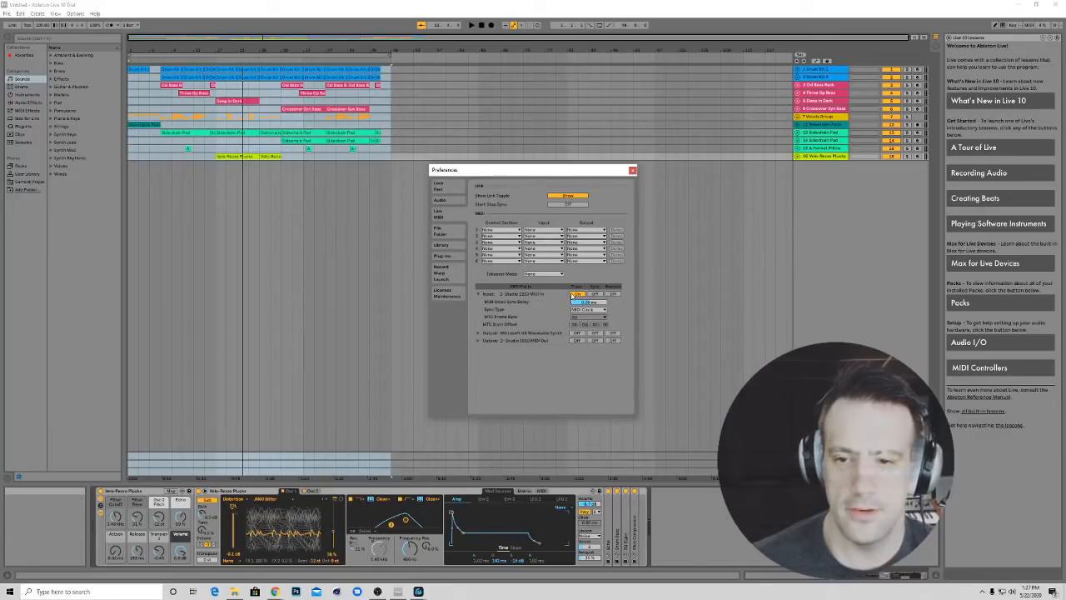
click(602, 294)
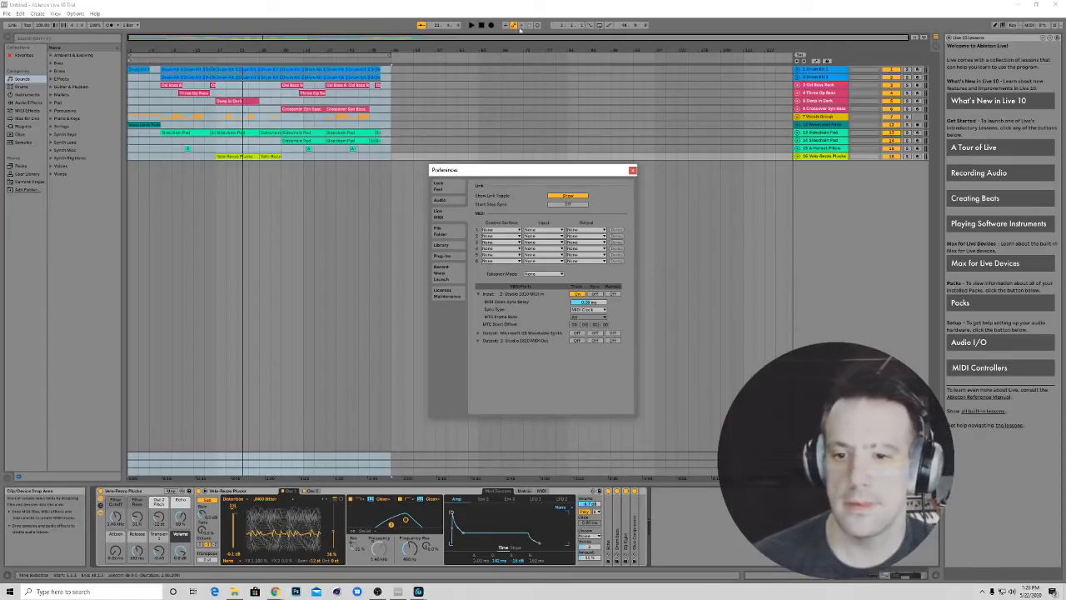
click(634, 171)
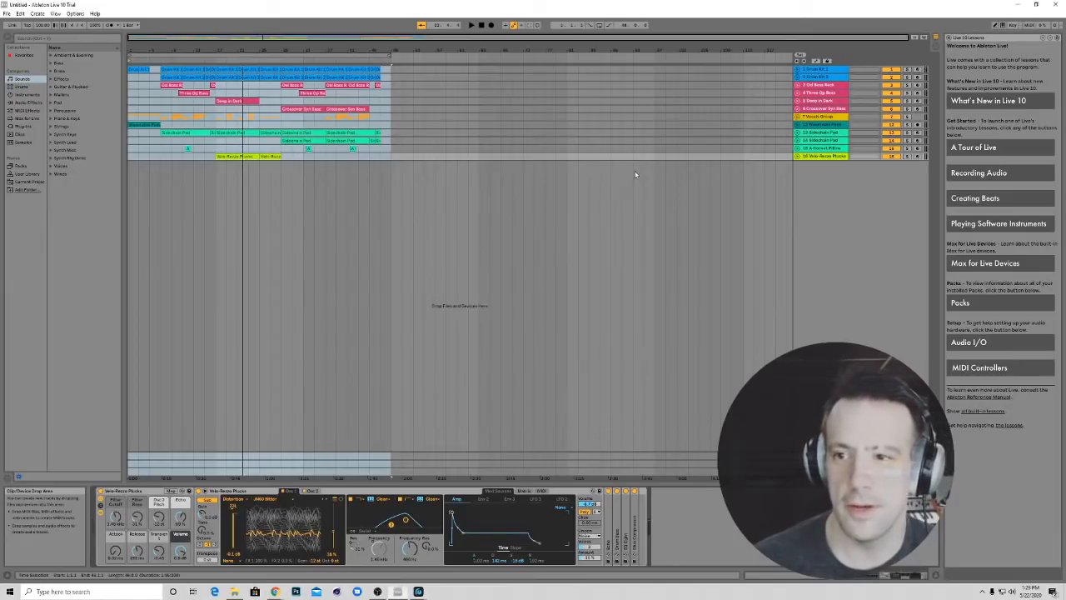
Arm the Velo-Razzo Plucks, Hornet Pillow, Sidechain Pad and Drum Kit 1 tracks one after another to try their instruments
click(122, 491)
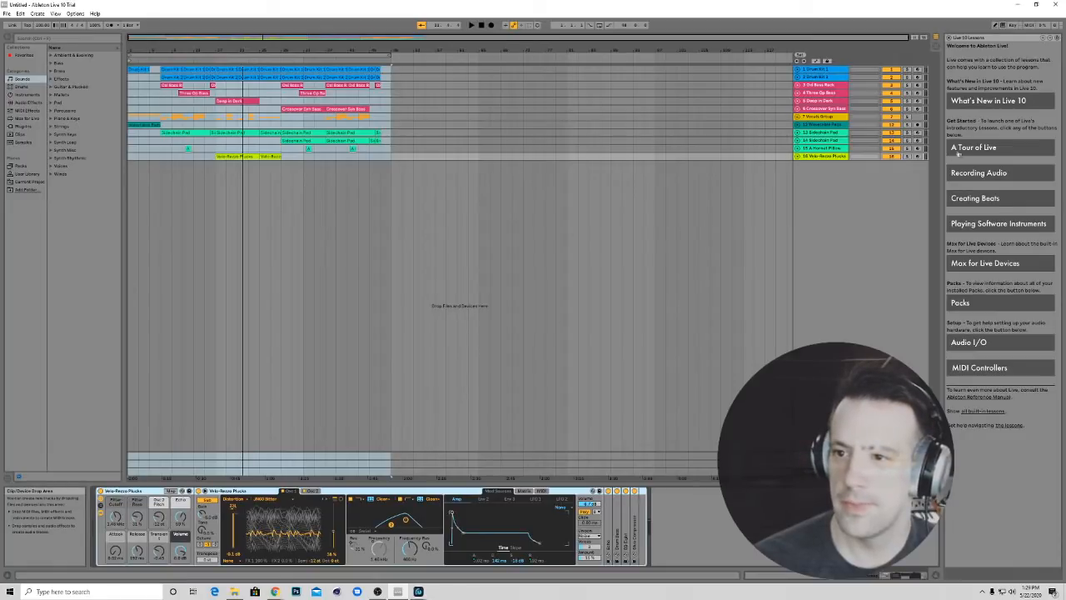
click(917, 157)
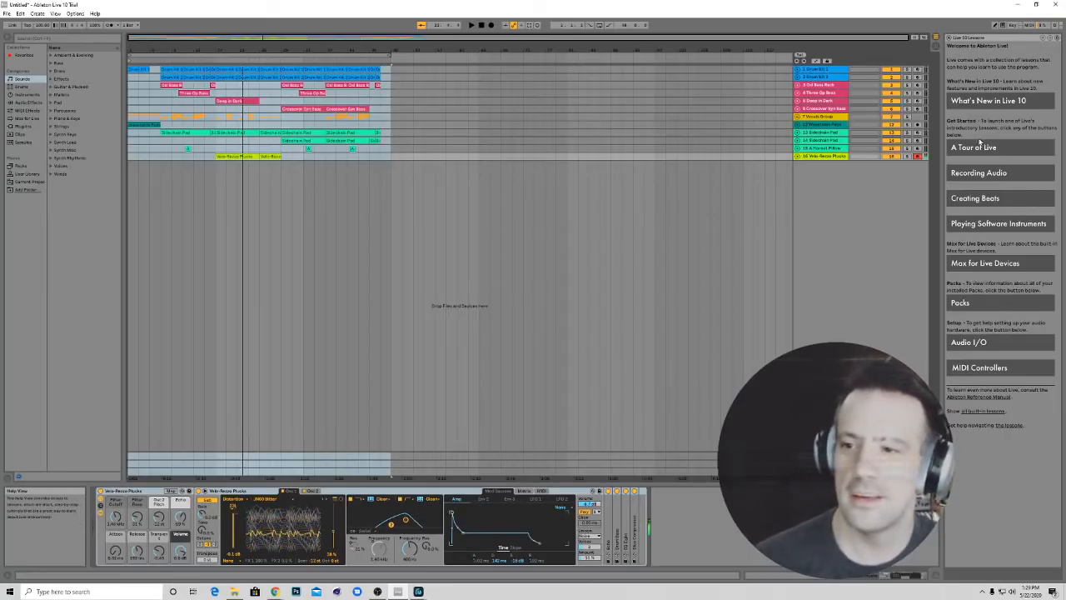
click(917, 149)
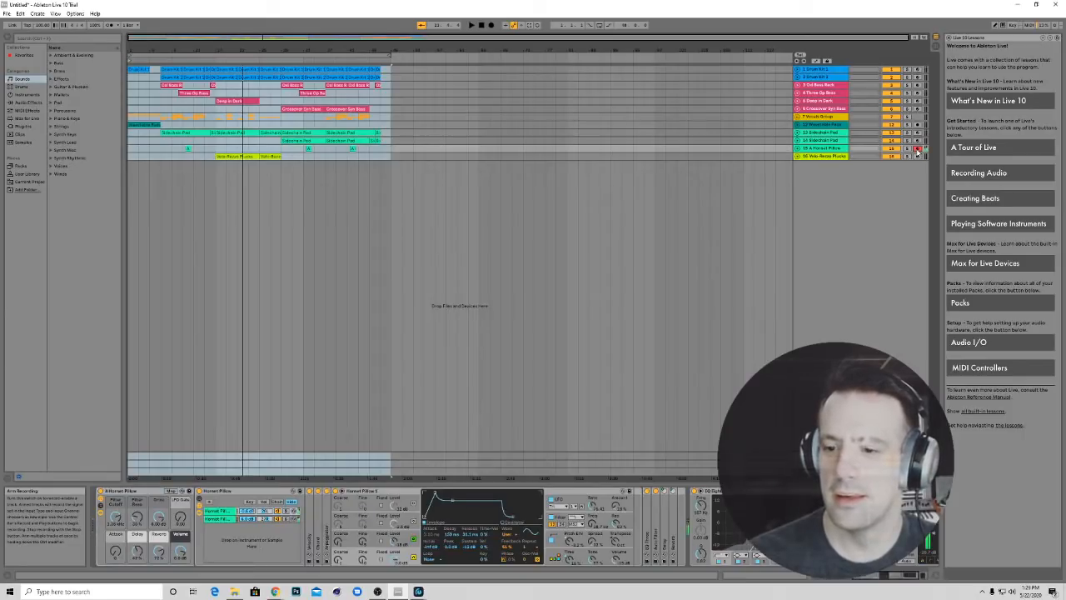
click(917, 133)
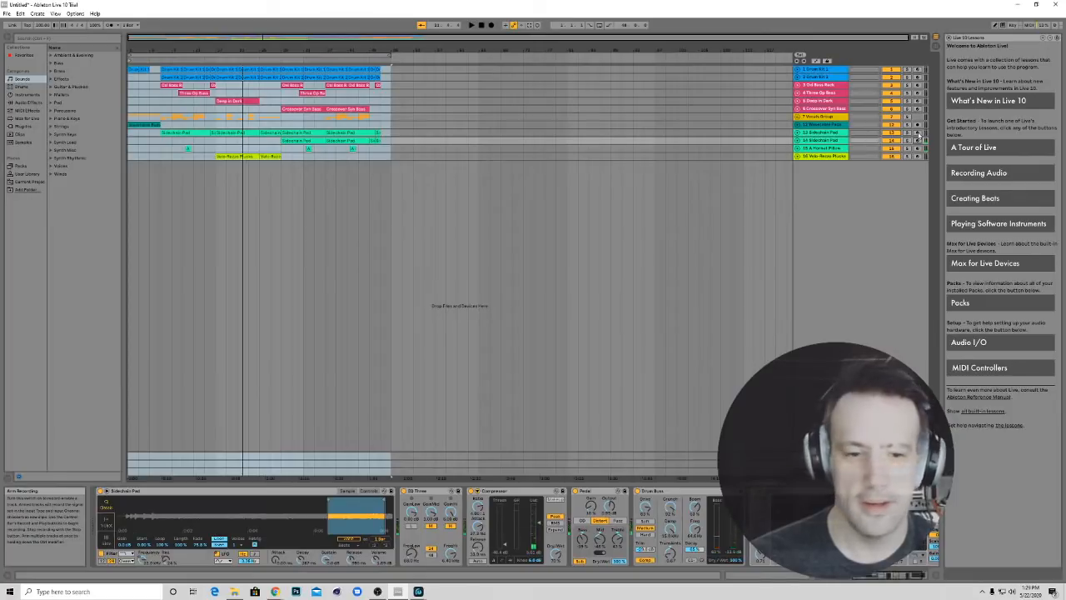
click(917, 133)
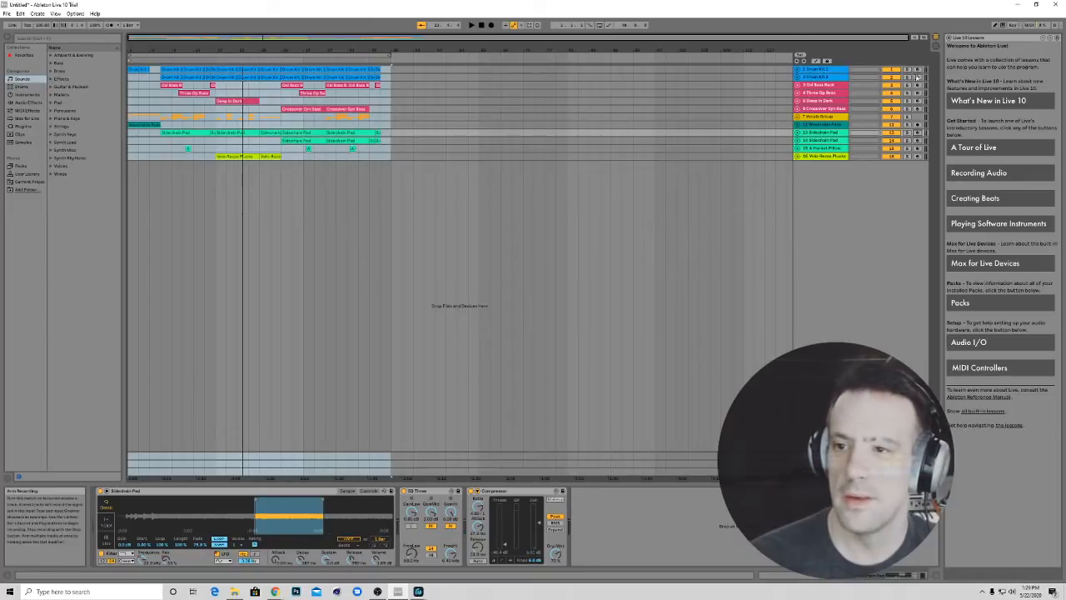
click(917, 70)
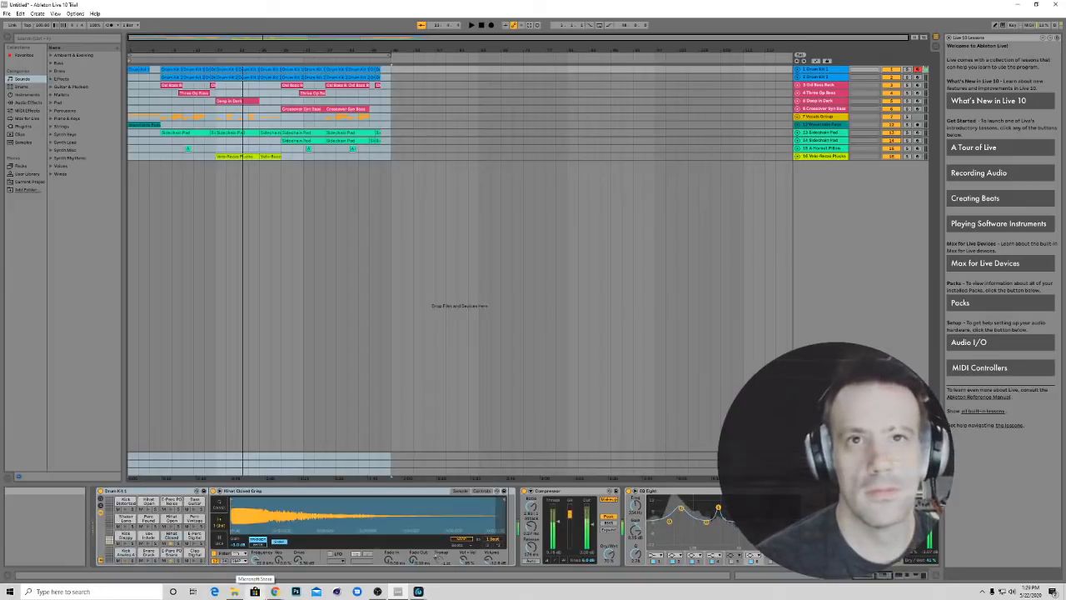
mouse_move(234, 589)
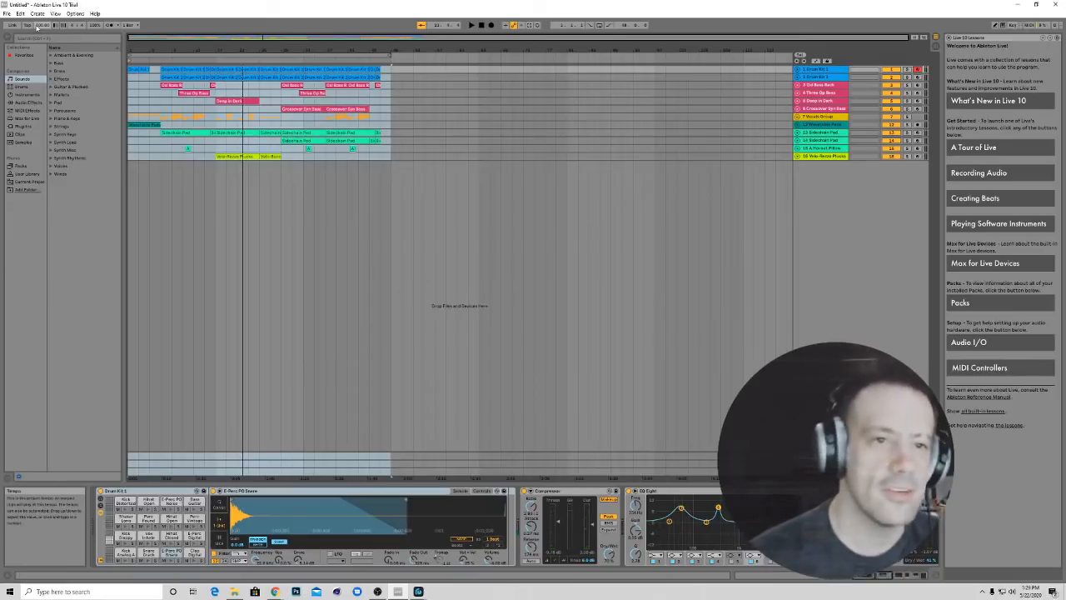
Create a new Live set without saving the changes to the demo set
click(7, 13)
click(8, 24)
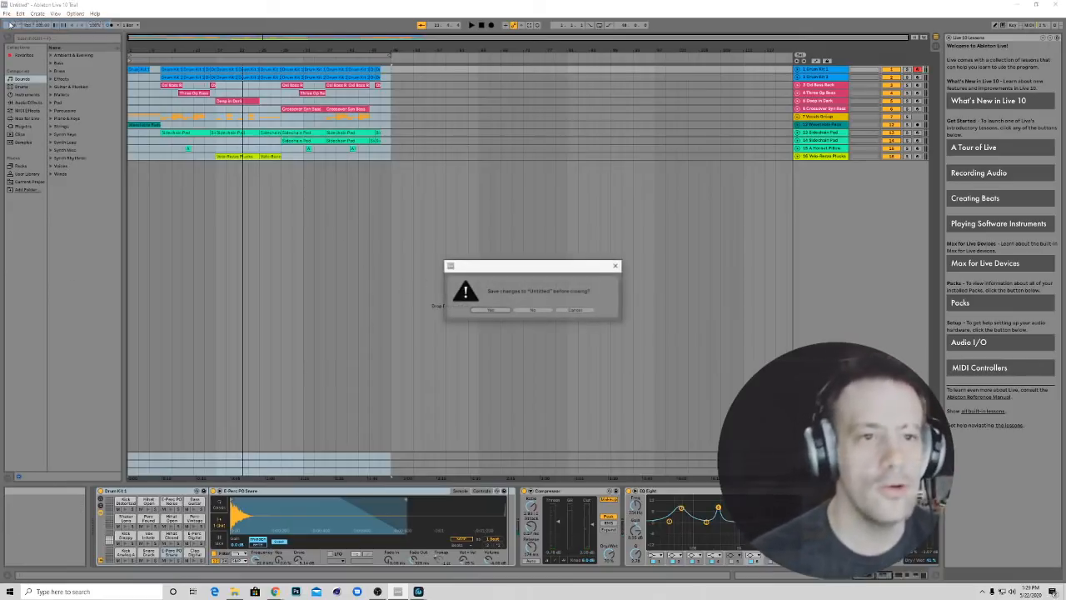
click(536, 310)
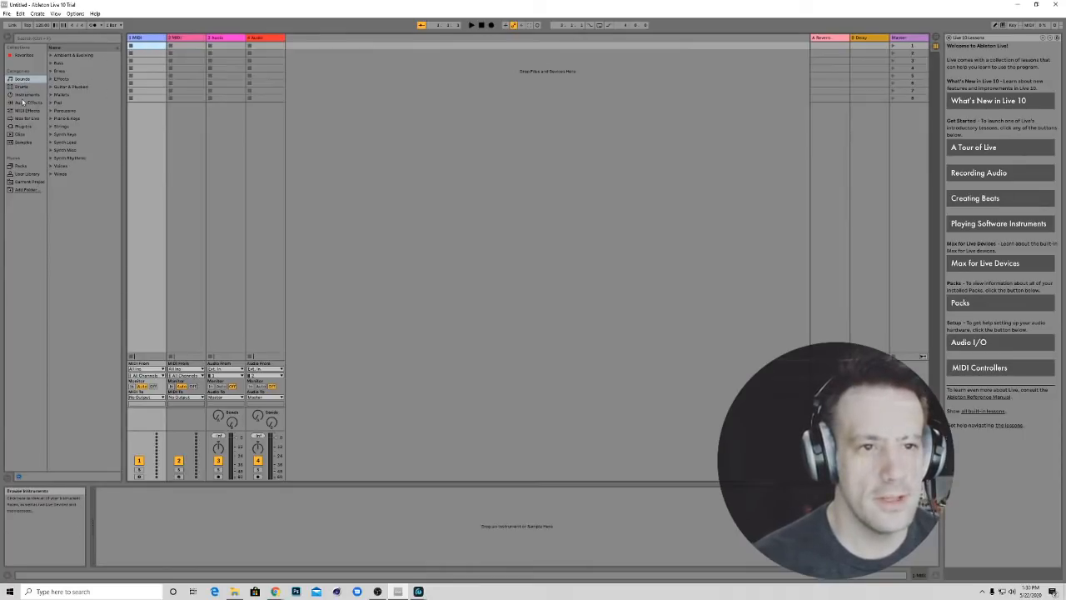
Browse the instruments to the Piano & Keys presets of the Electric instrument
click(25, 95)
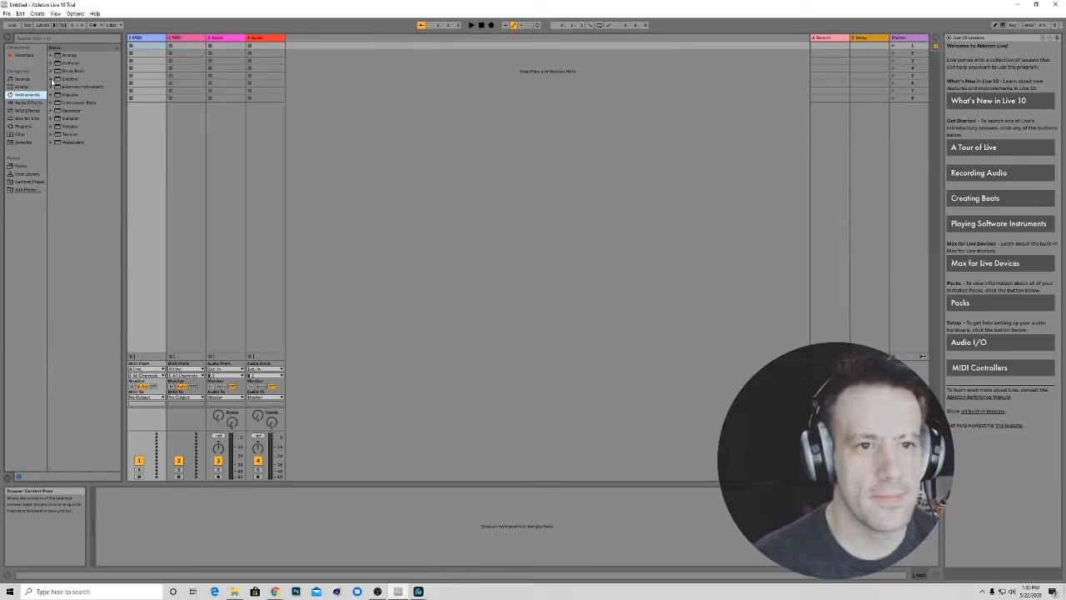
click(52, 79)
click(56, 95)
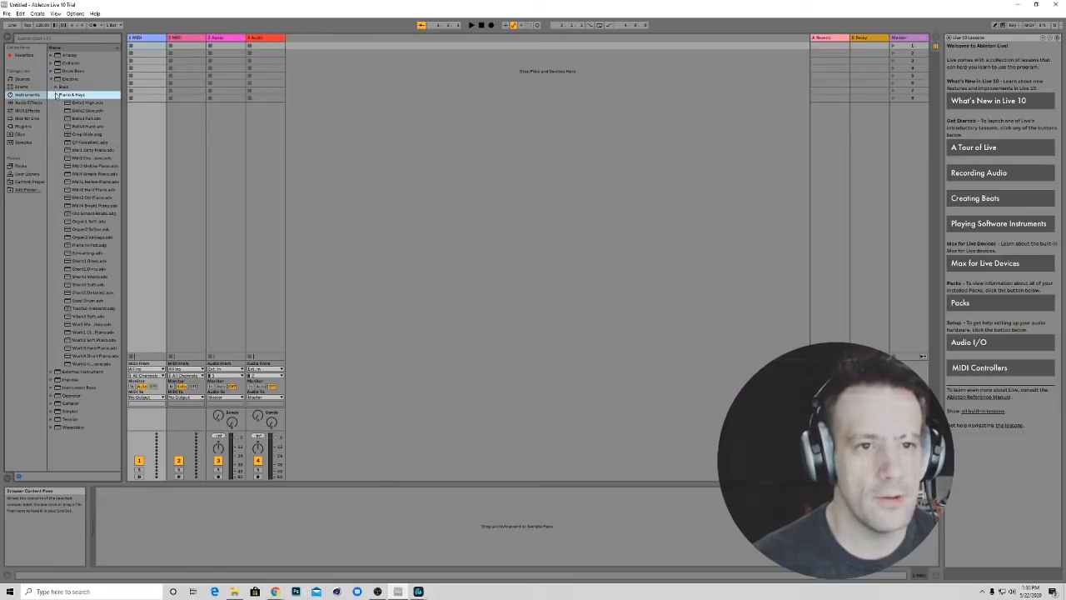
Audition several Wurli and neighbouring presets, and load Wurli Marimba Piano onto the first MIDI track to play it
click(82, 324)
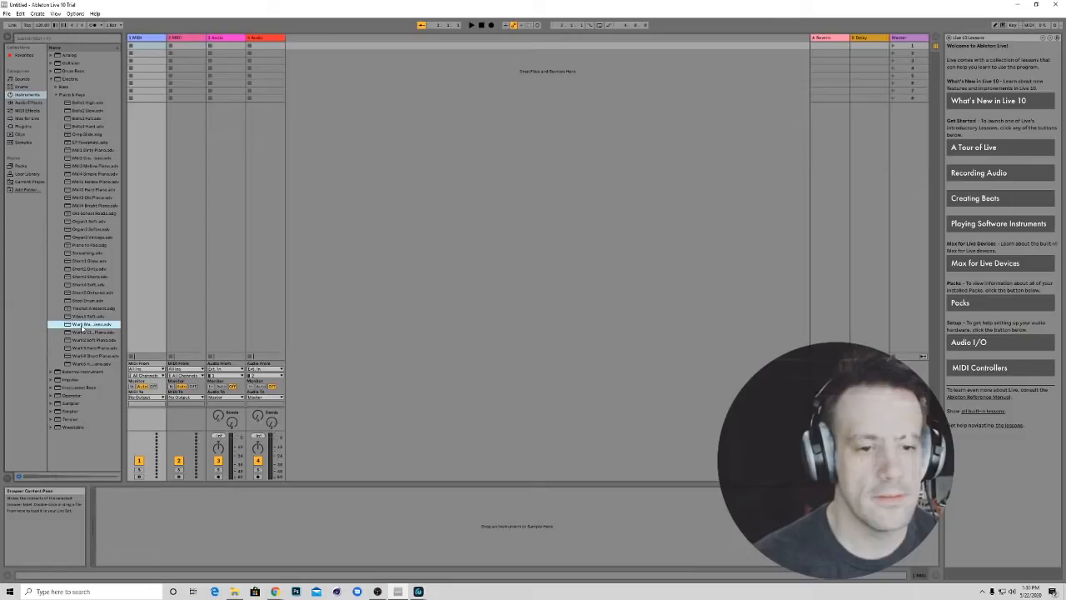
click(84, 333)
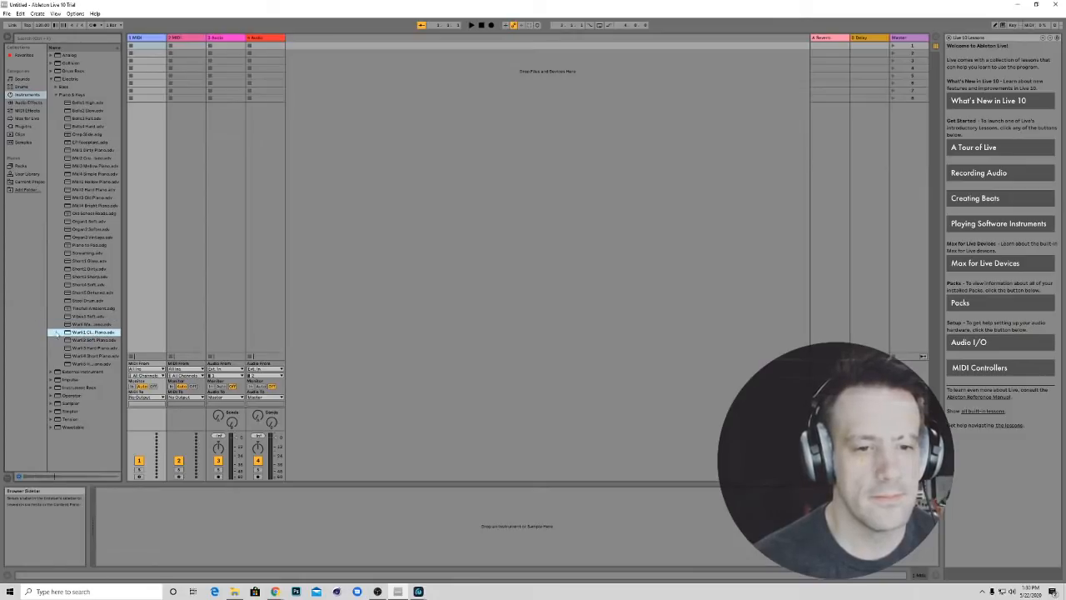
click(78, 318)
click(73, 325)
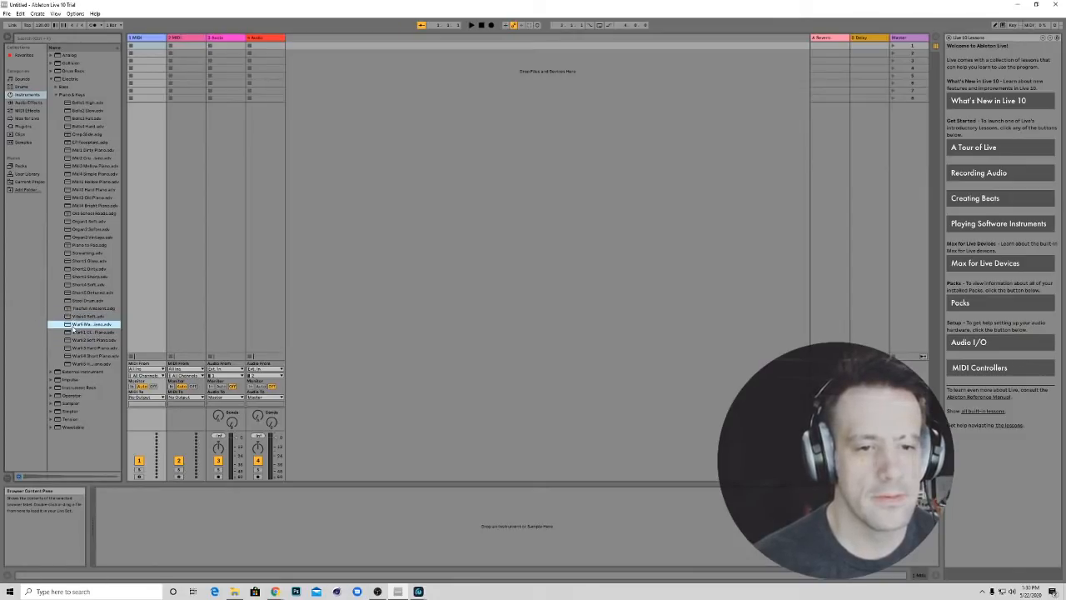
drag(176, 45, 152, 48)
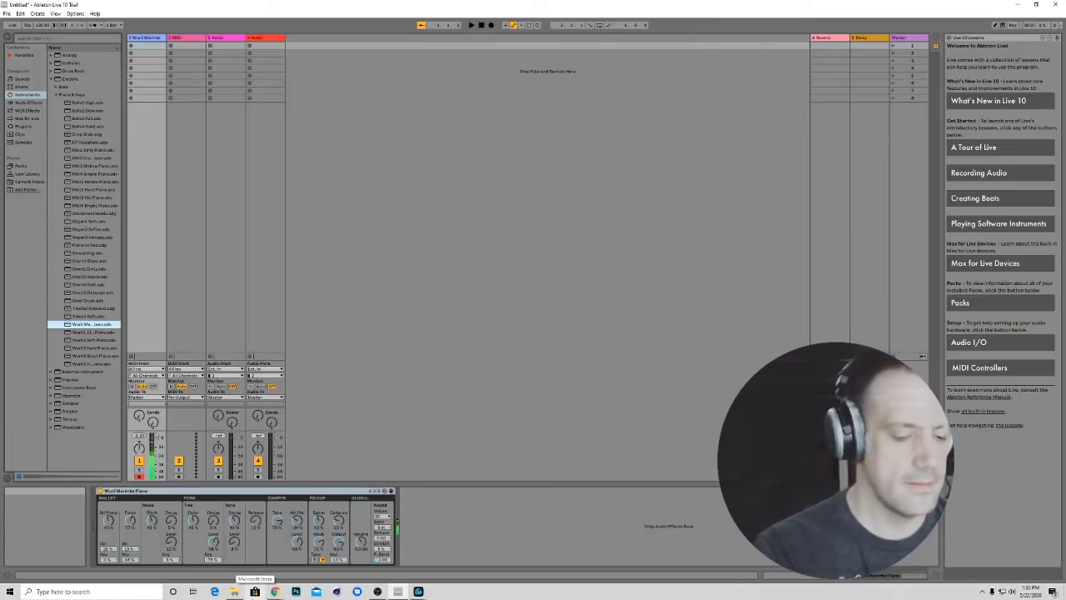
mouse_move(225, 568)
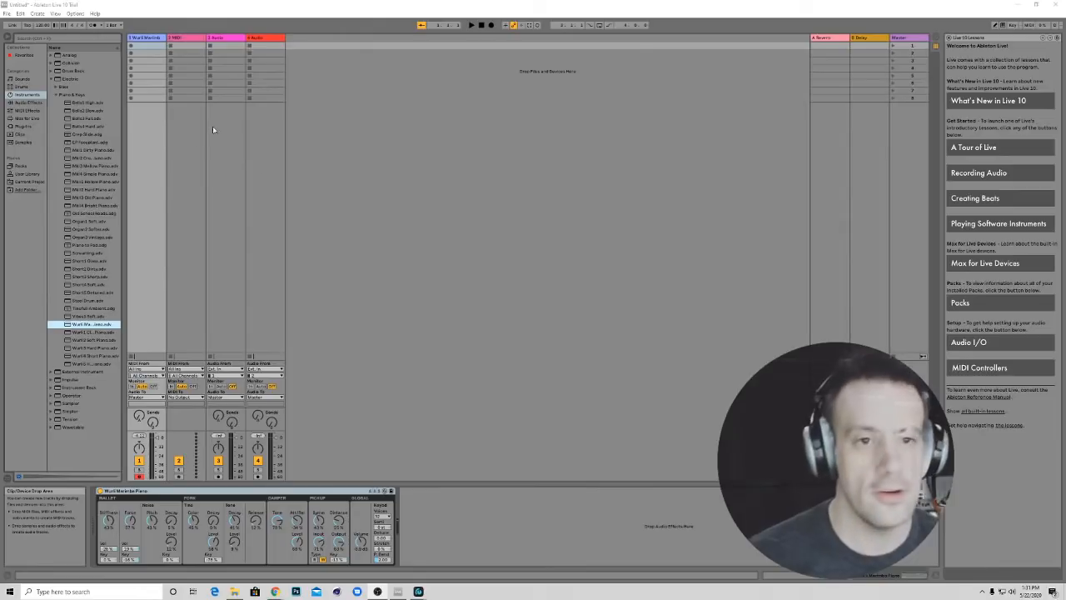
Undo the loaded Wurli Marimba Piano and load the Simple Piano preset of Electric onto the first MIDI track
click(88, 326)
key(ctrl+z)
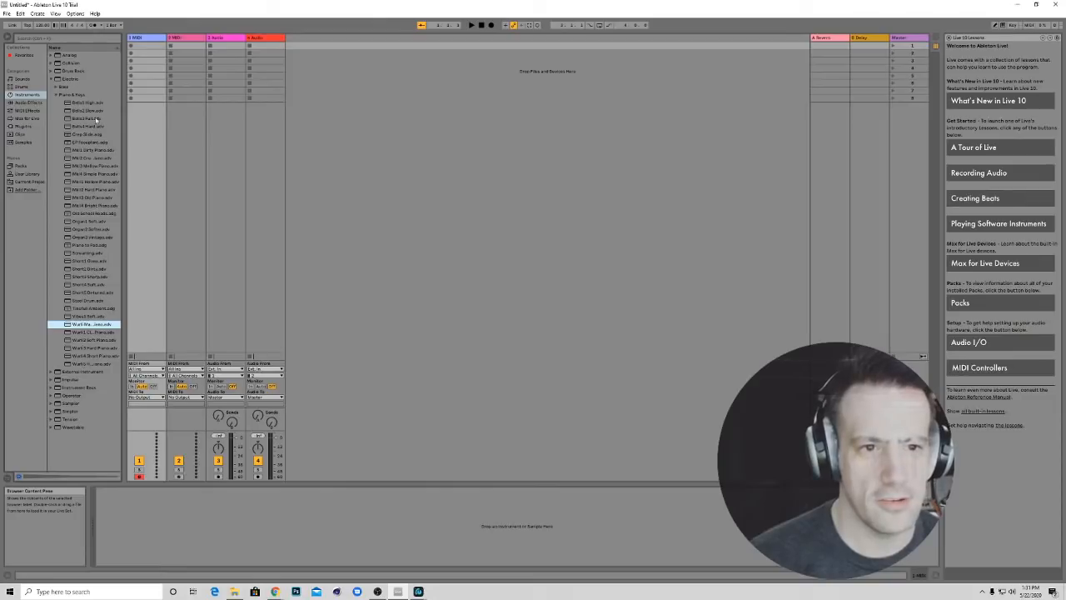
click(83, 151)
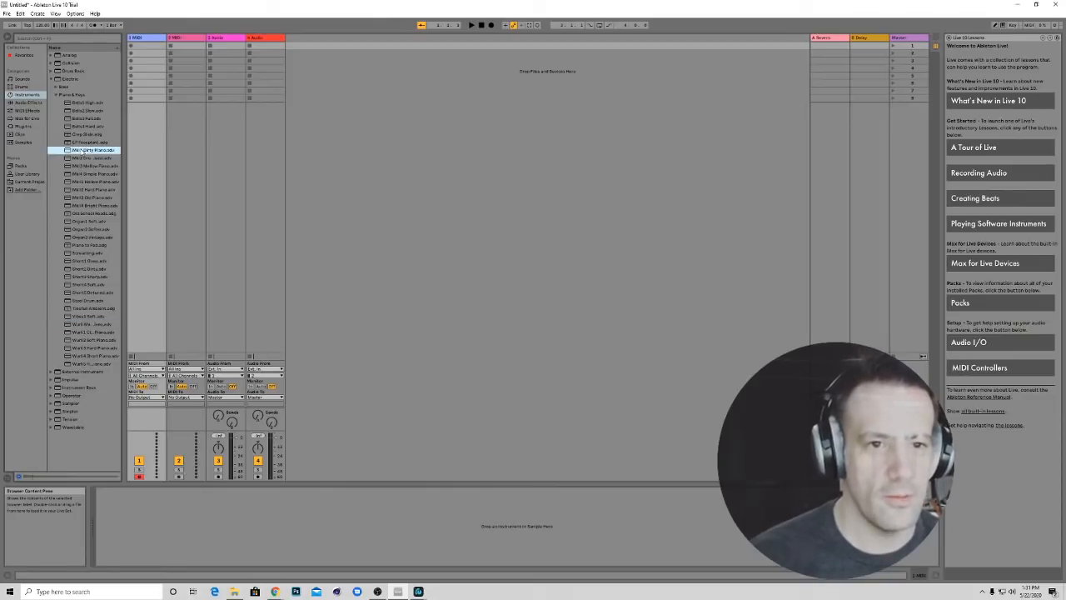
click(86, 175)
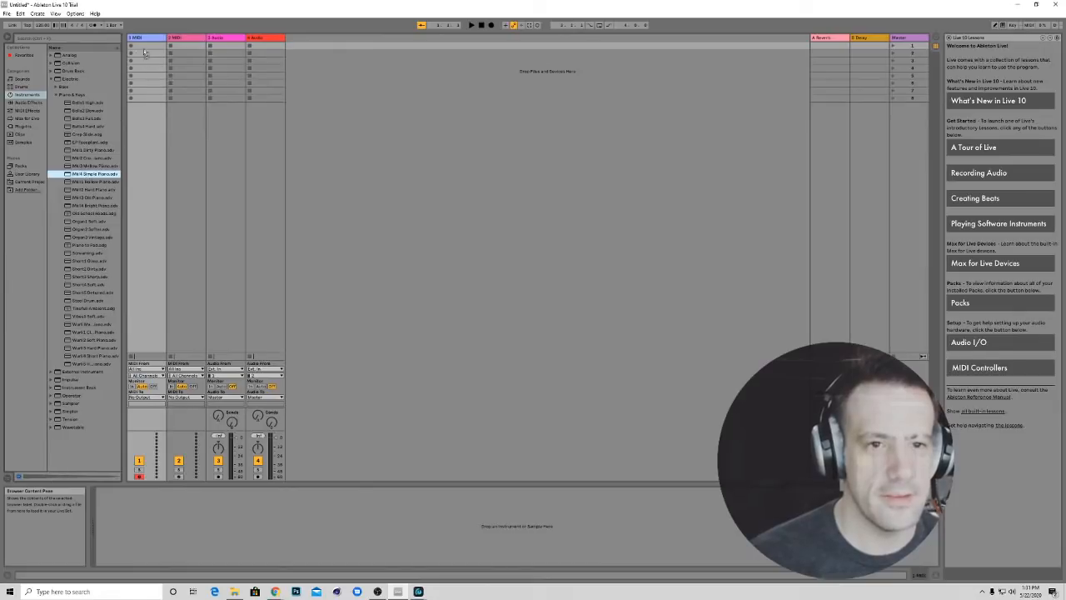
Record and delete a trial clip in the first track's top slot, and turn on the metronome
drag(142, 47, 142, 48)
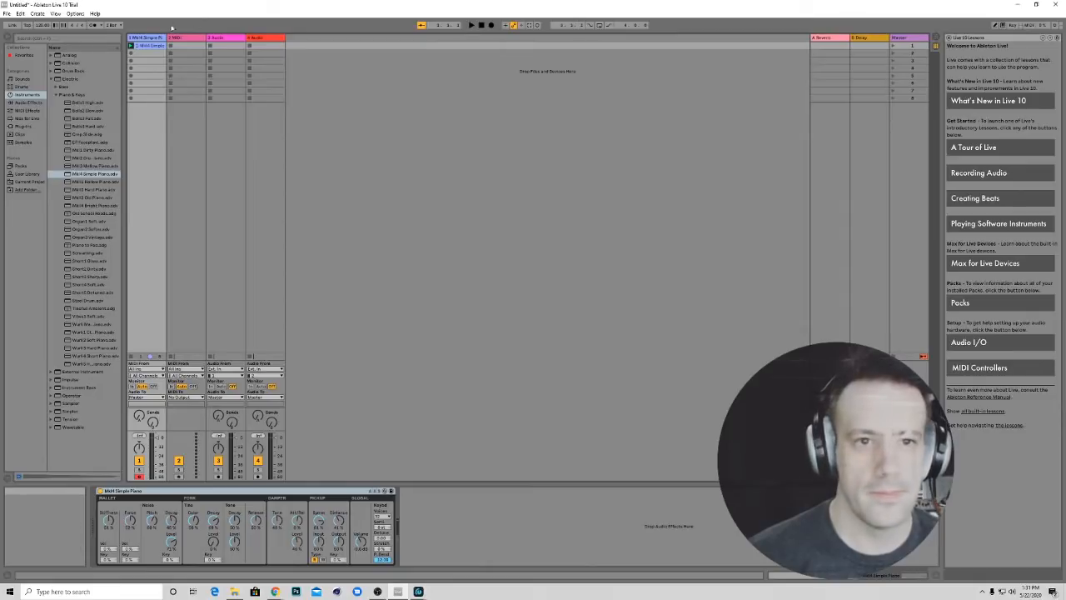
key(Delete)
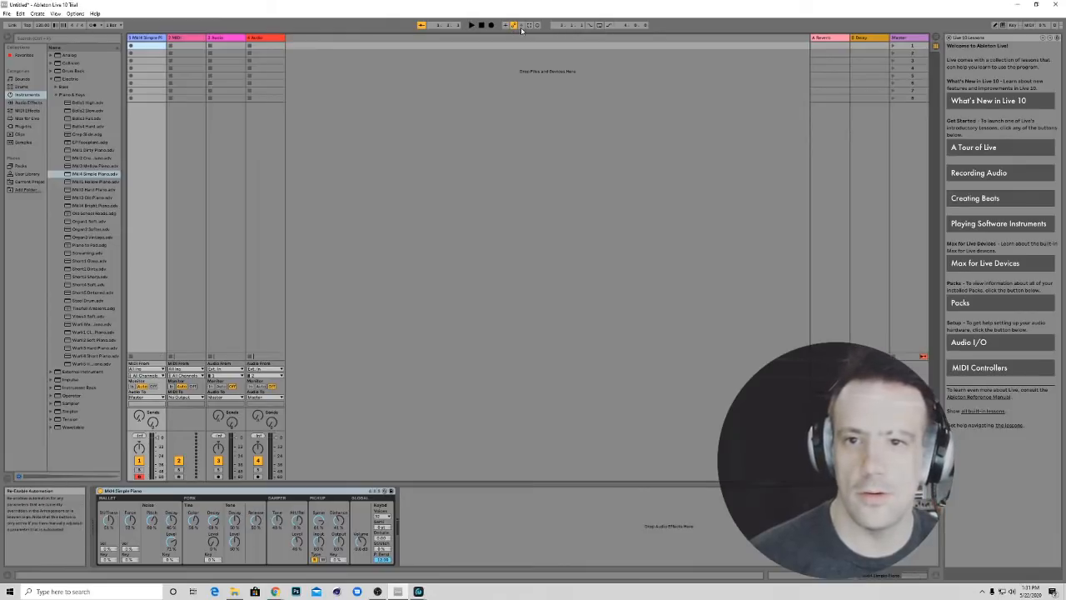
click(422, 25)
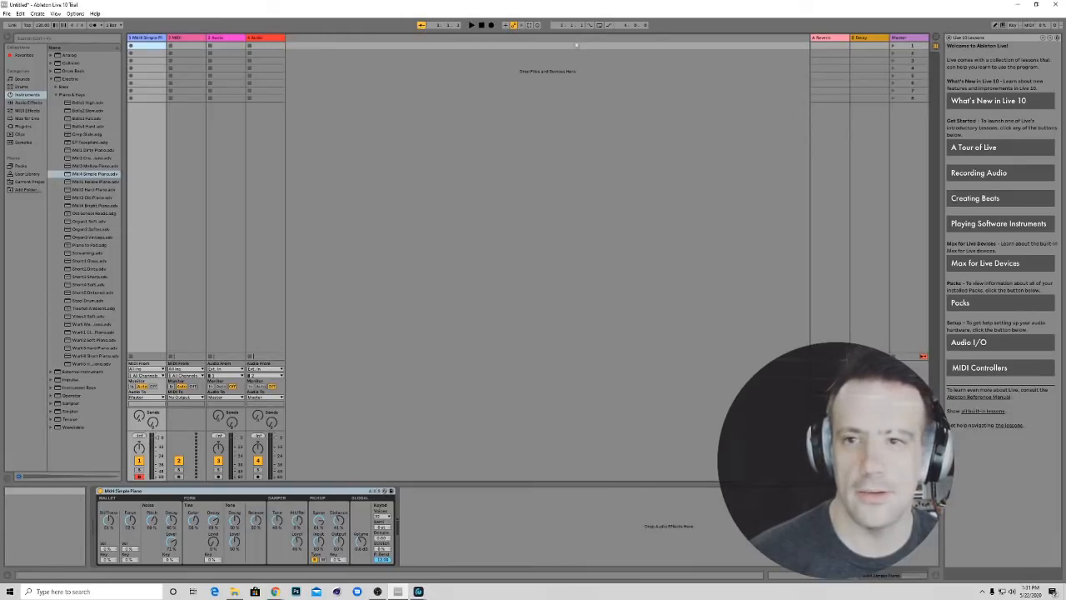
click(26, 29)
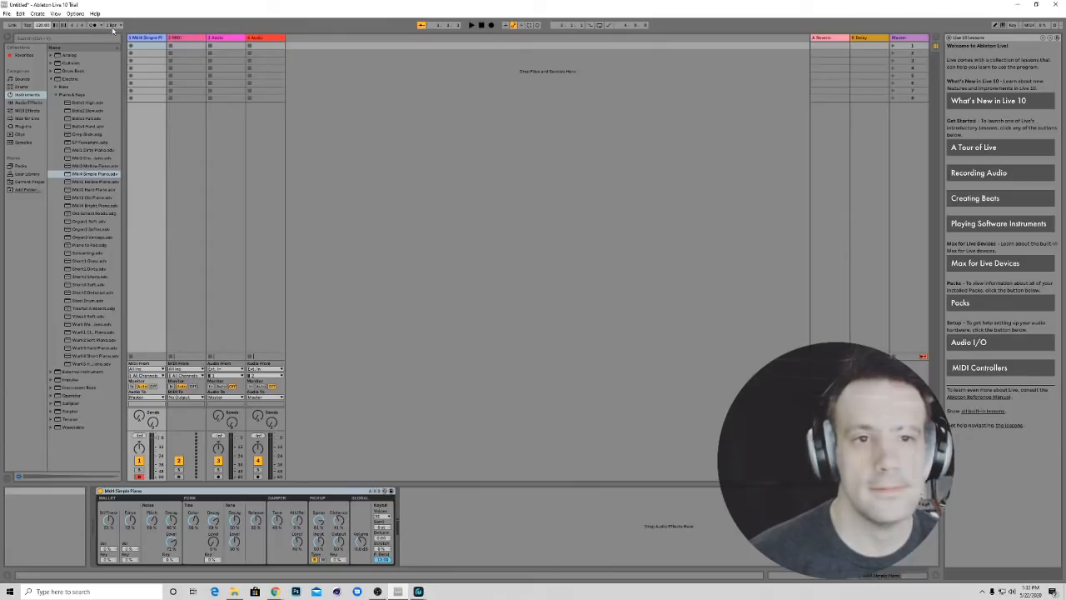
click(94, 25)
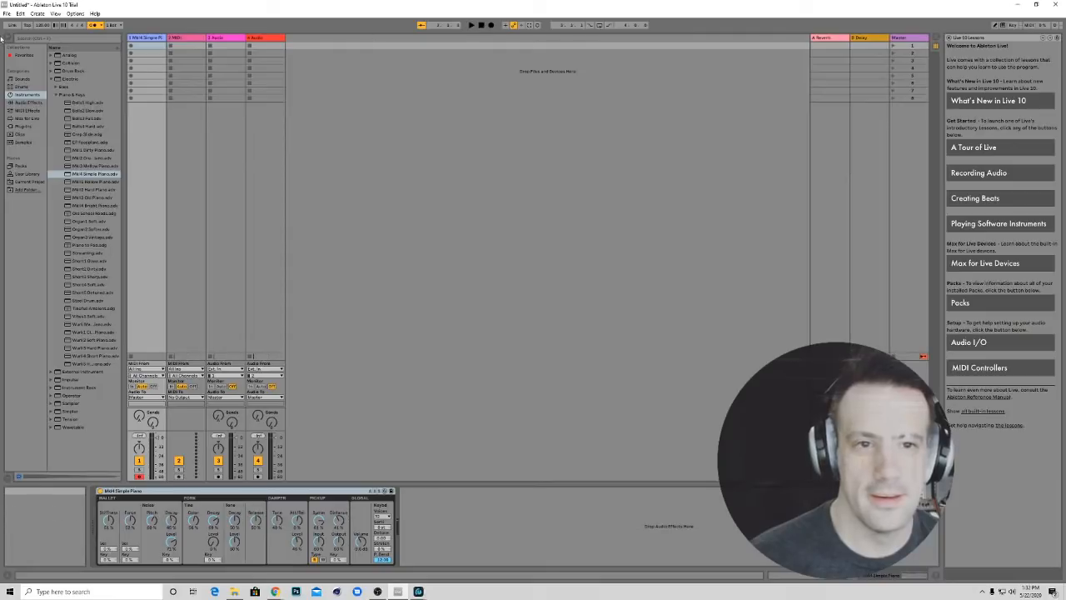
Record a take with the metronome in the first track's top slot, play it back and delete the clip
click(132, 47)
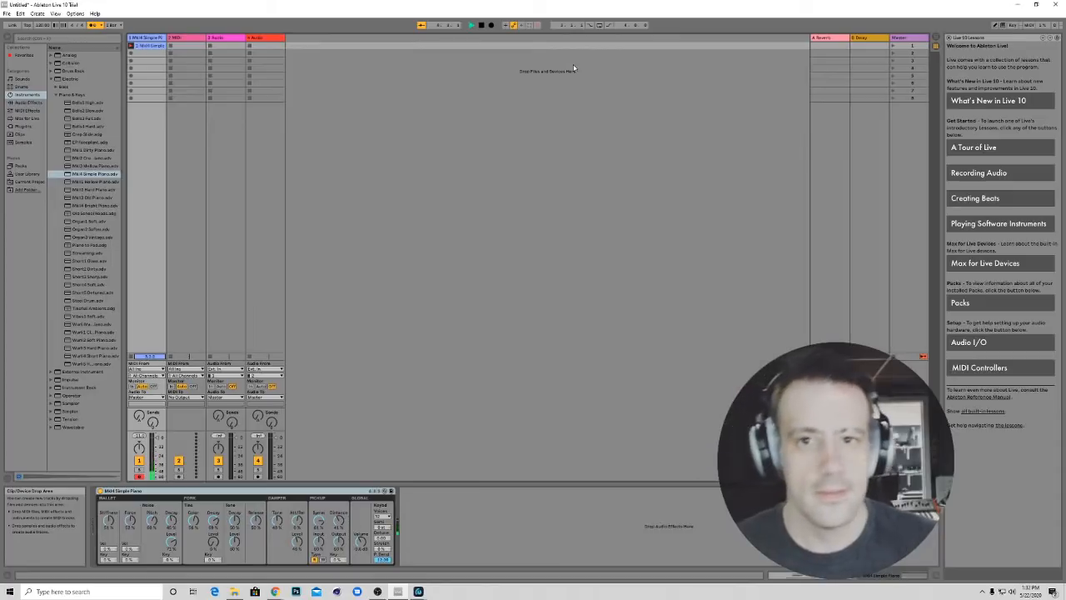
click(481, 25)
click(130, 47)
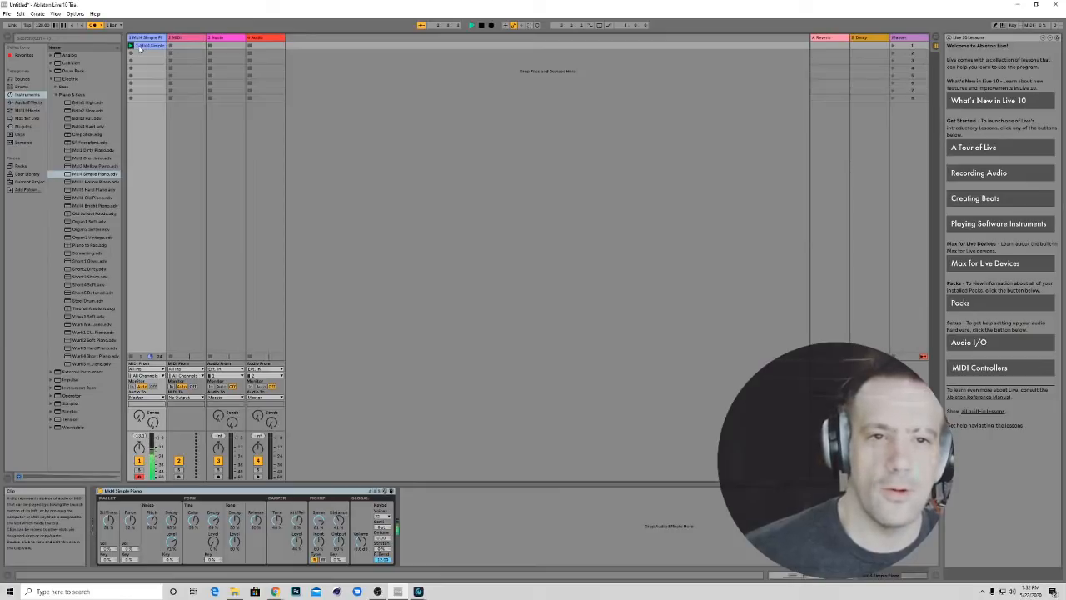
click(482, 25)
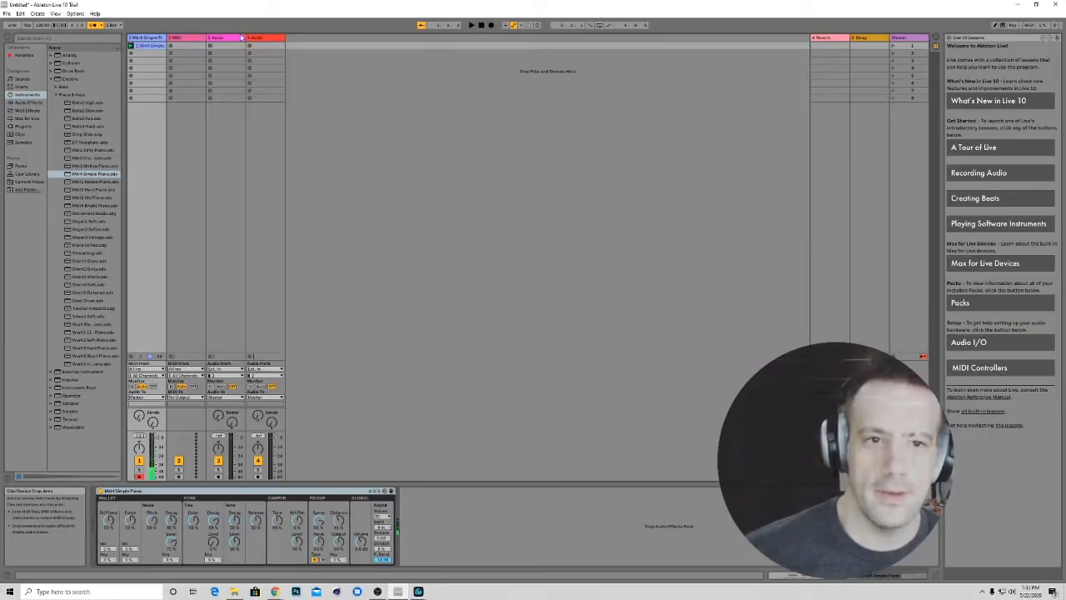
click(142, 47)
key(Delete)
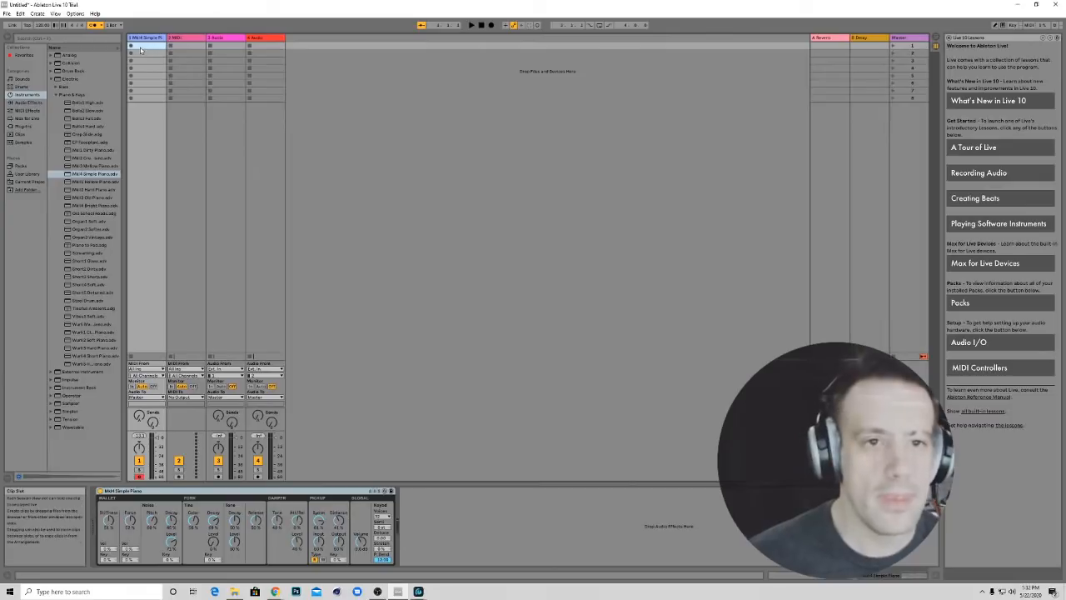
Record a new piano take in the first track's top slot and open the clip's notes for editing
click(133, 47)
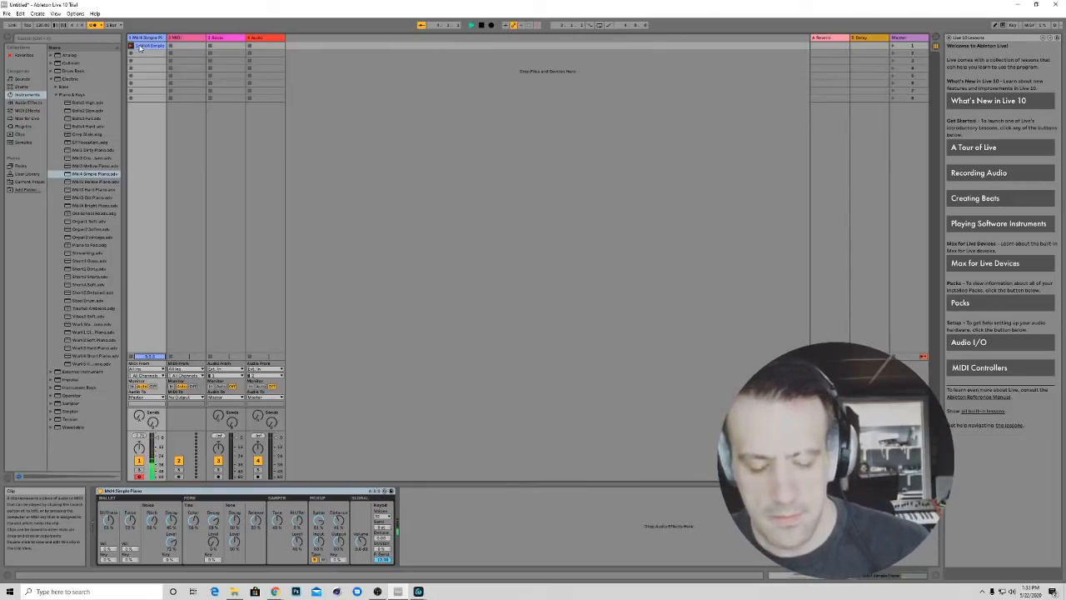
click(481, 25)
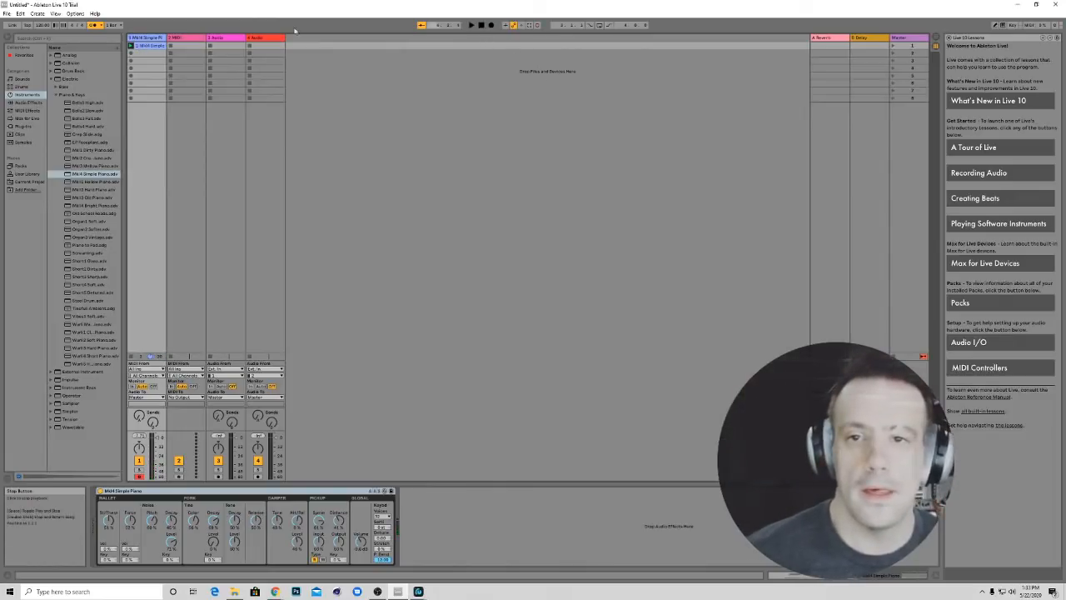
double_click(149, 49)
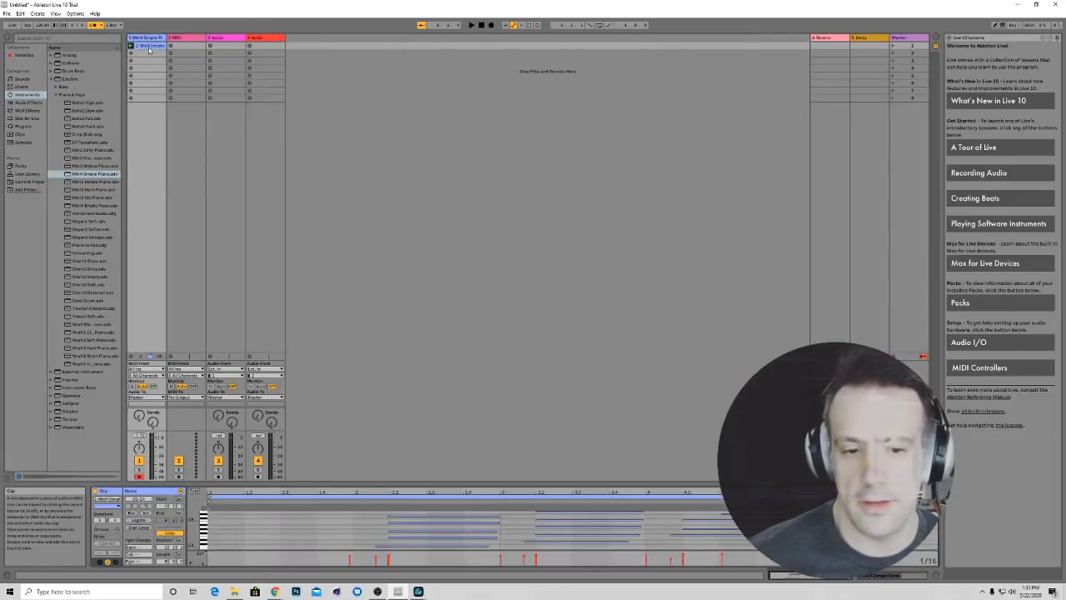
Move all recorded notes earlier so the first note starts at the clip's beginning, and enlarge the note editor
click(349, 548)
drag(349, 549, 331, 548)
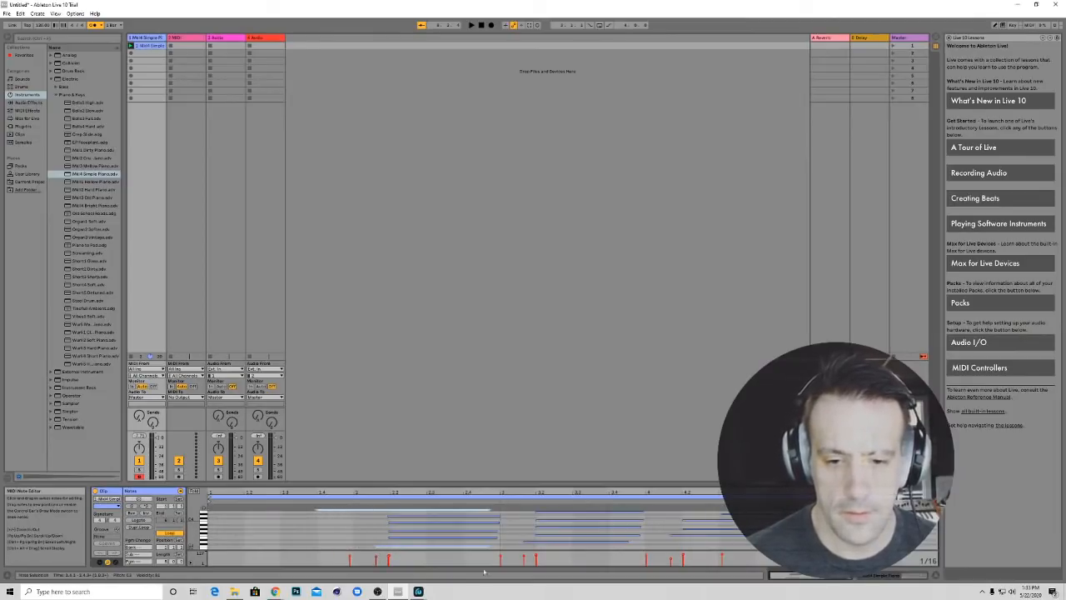
key(ctrl+a)
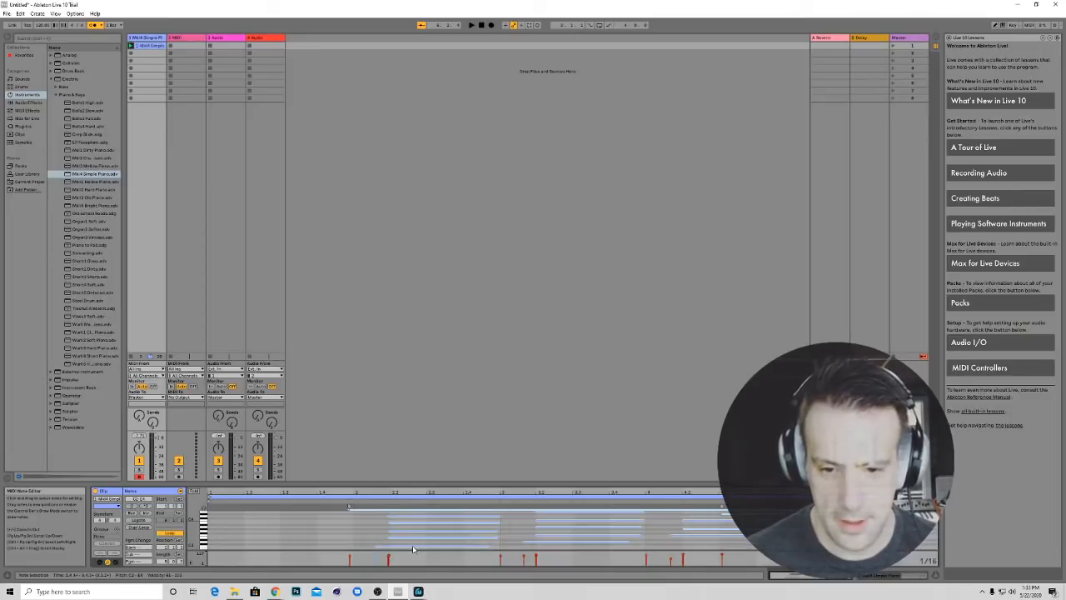
drag(413, 548, 243, 550)
key(space)
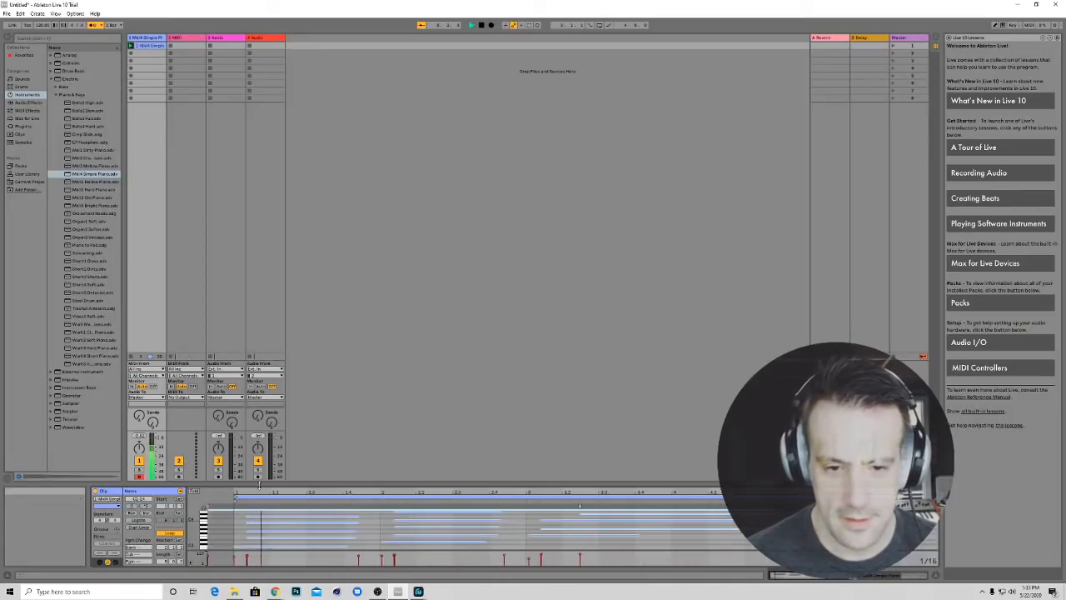
drag(258, 482, 283, 271)
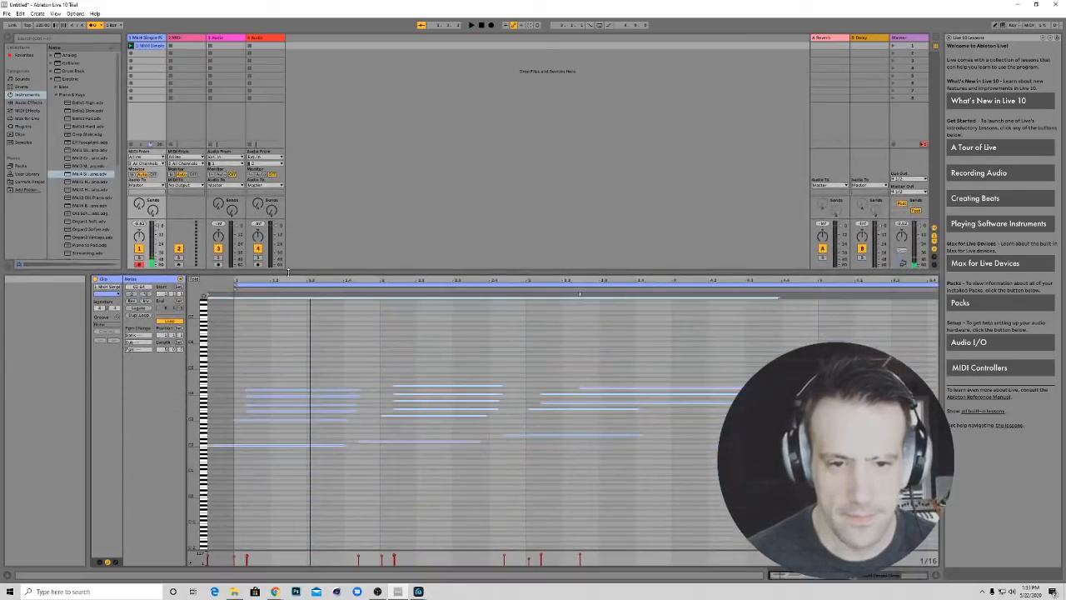
drag(224, 444, 250, 447)
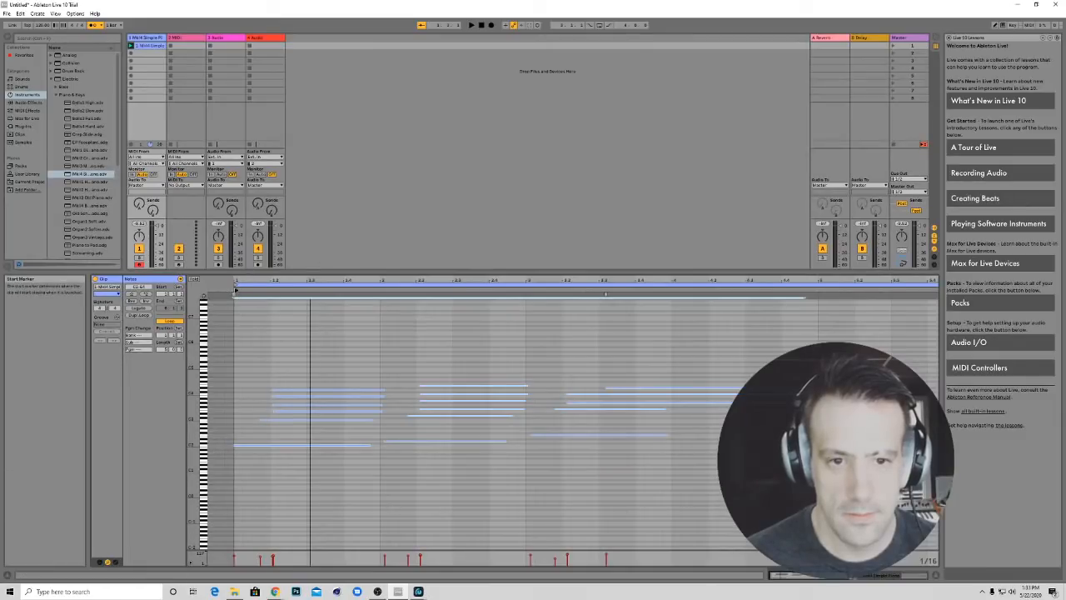
Play back the clip and raise the pitch of the last chord's top note slightly
key(space)
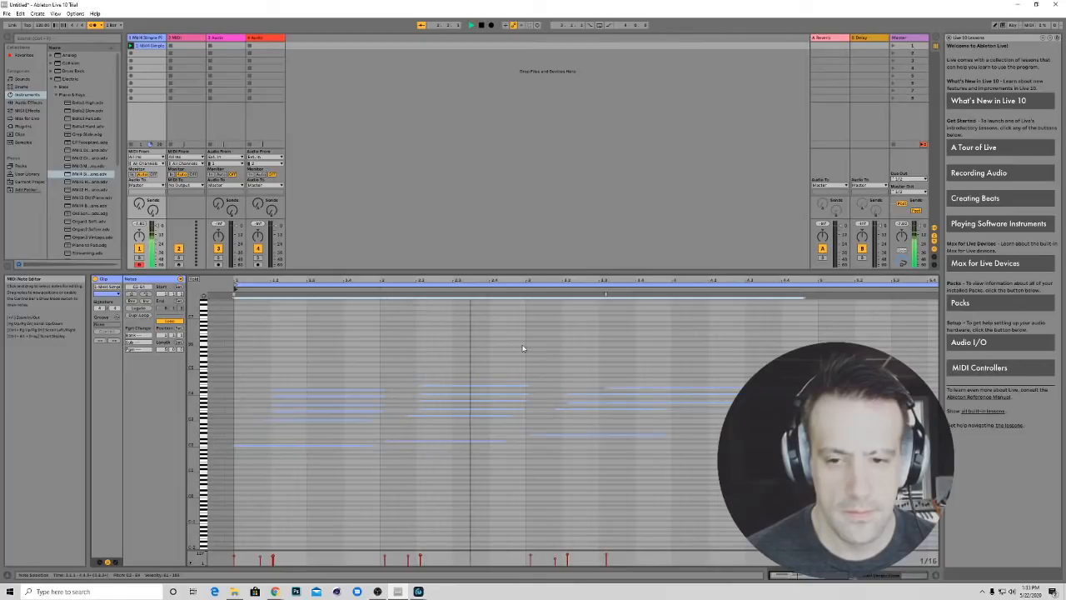
right_click(621, 368)
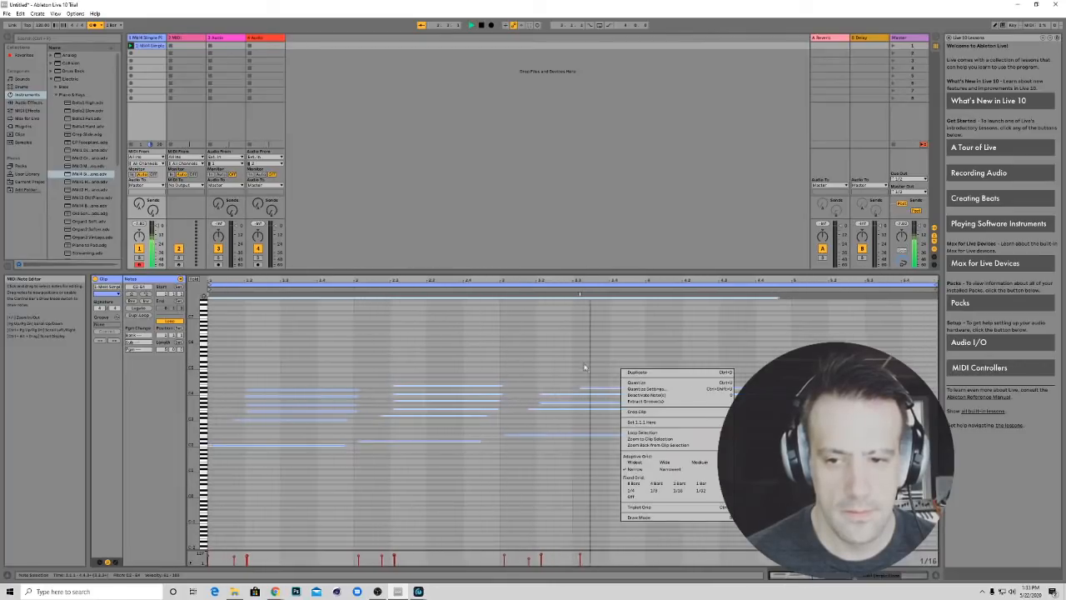
key(Escape)
click(545, 405)
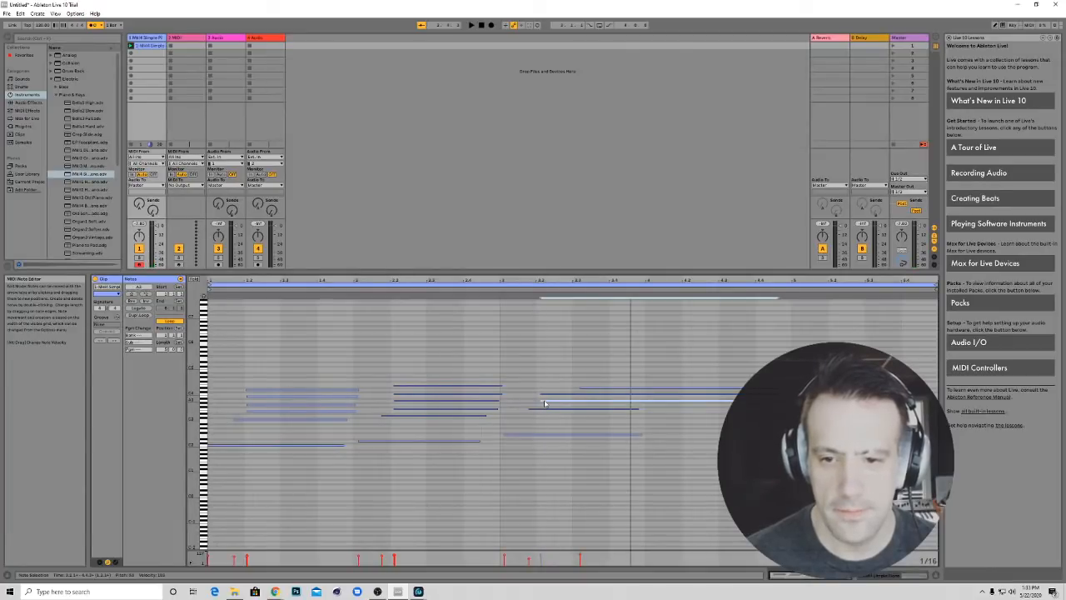
click(603, 388)
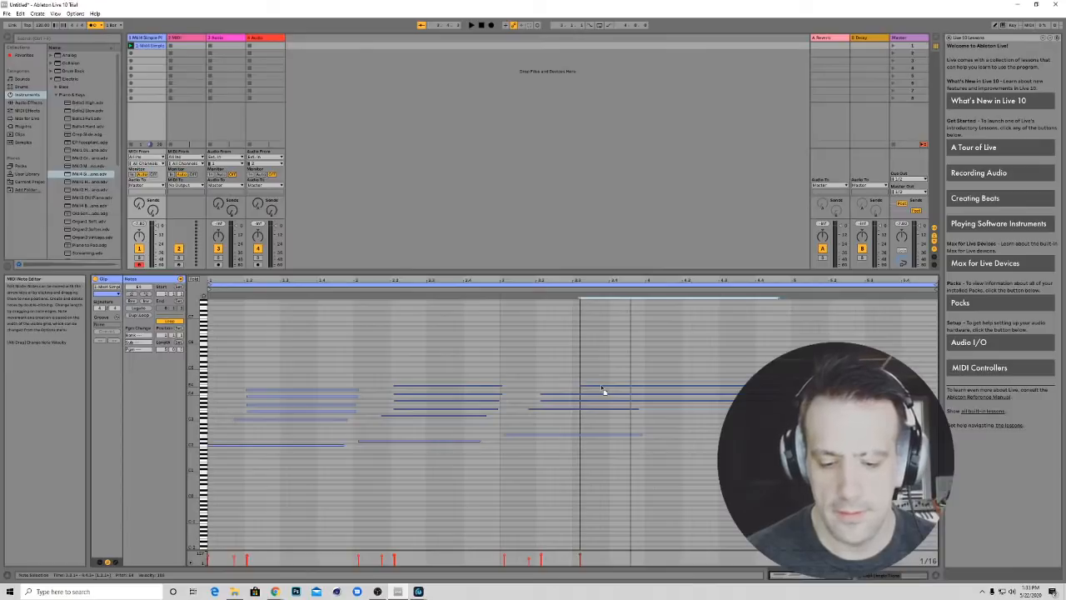
Select all notes in the clip and quantize them
click(500, 288)
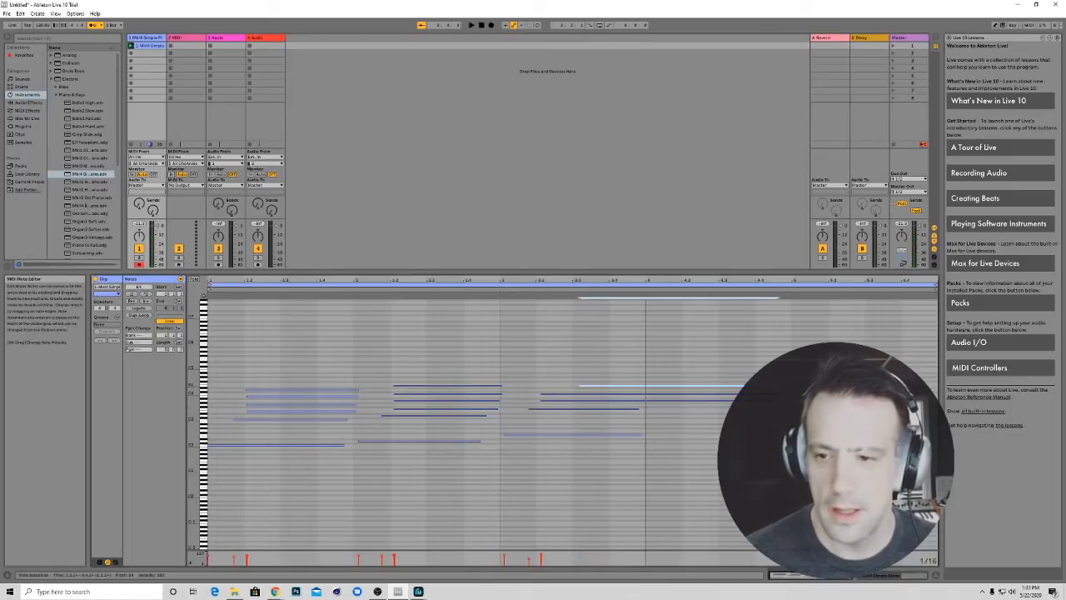
drag(218, 301, 205, 305)
click(223, 297)
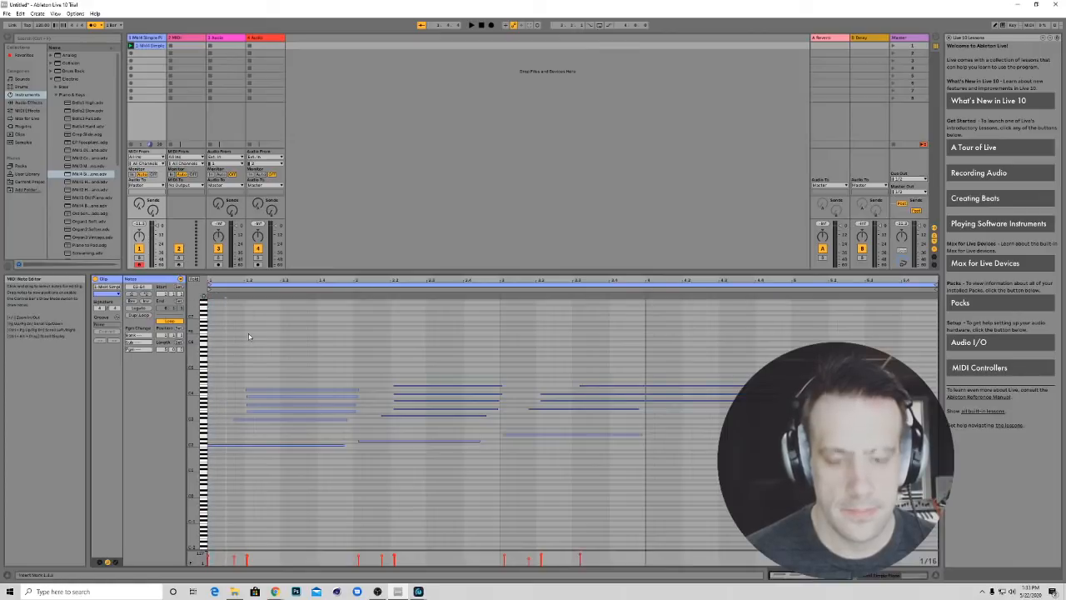
key(ctrl+a)
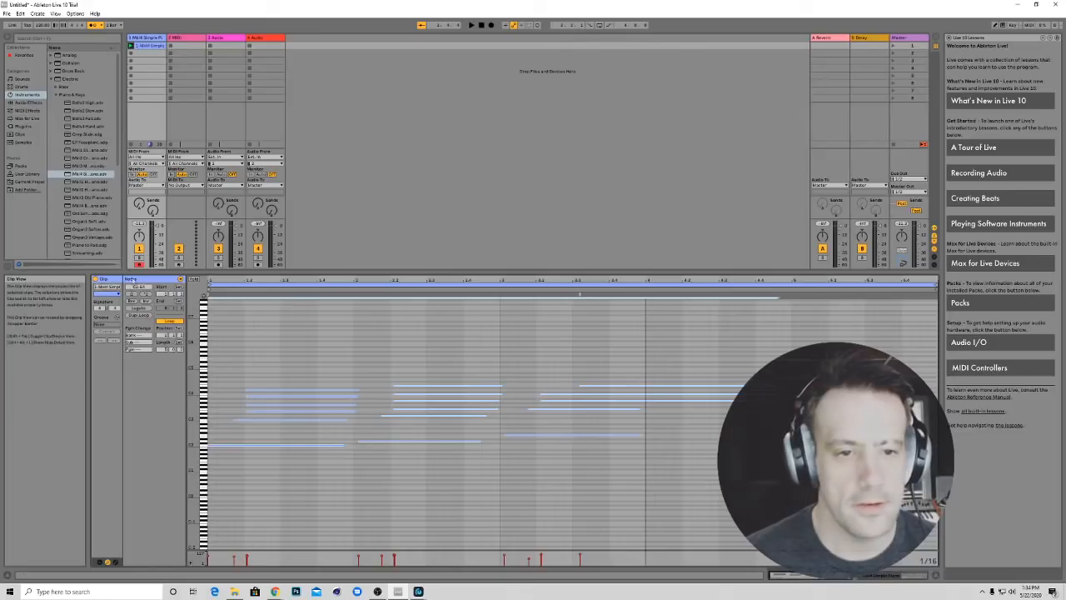
right_click(254, 392)
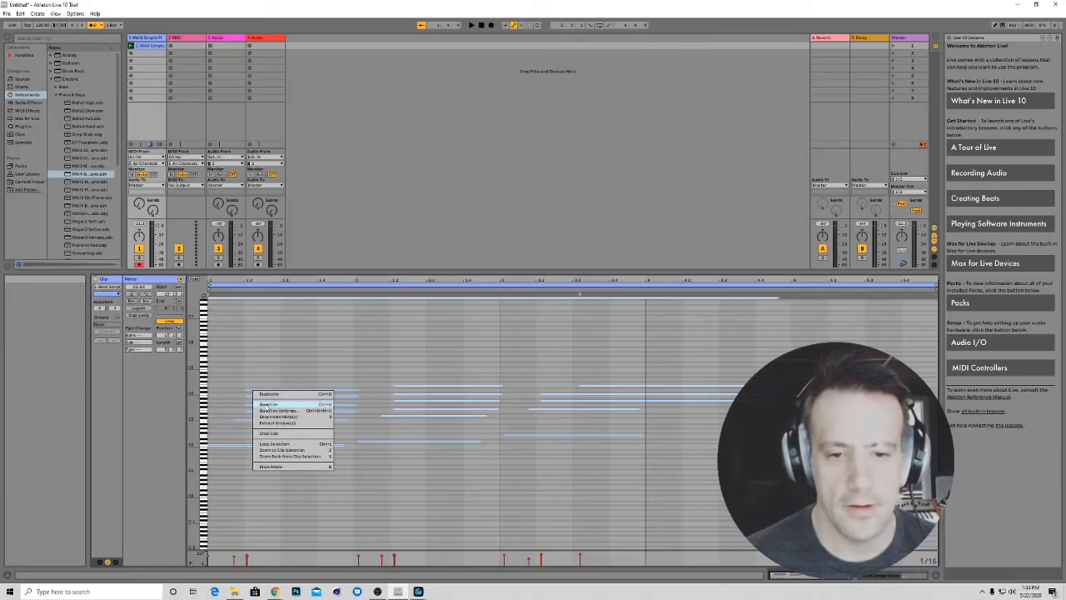
click(268, 405)
Play back the clip and move the second bass note earlier to the start of bar 2
key(space)
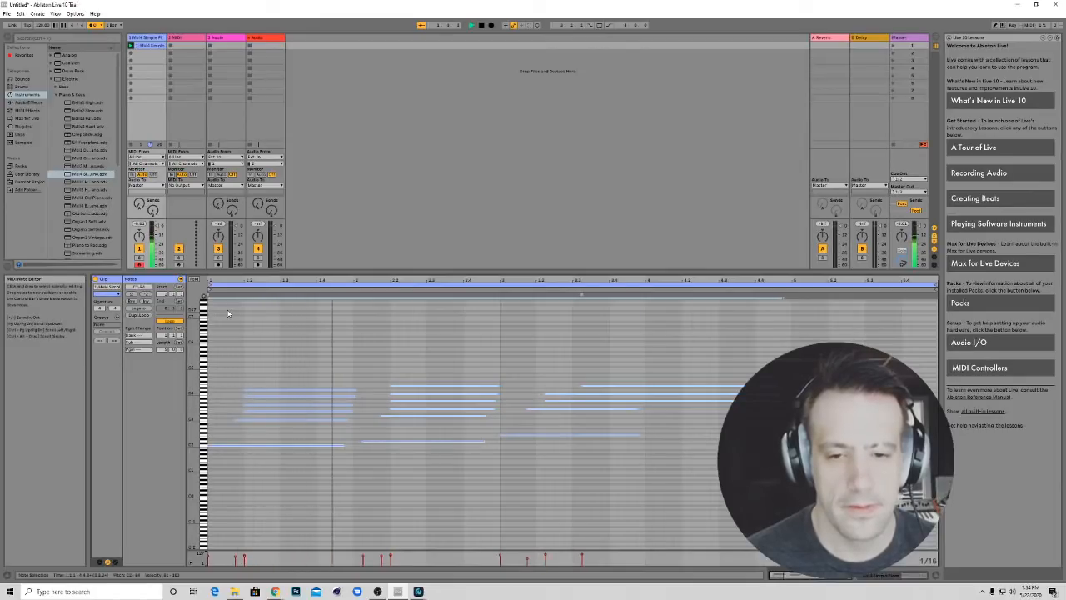
right_click(373, 474)
click(367, 443)
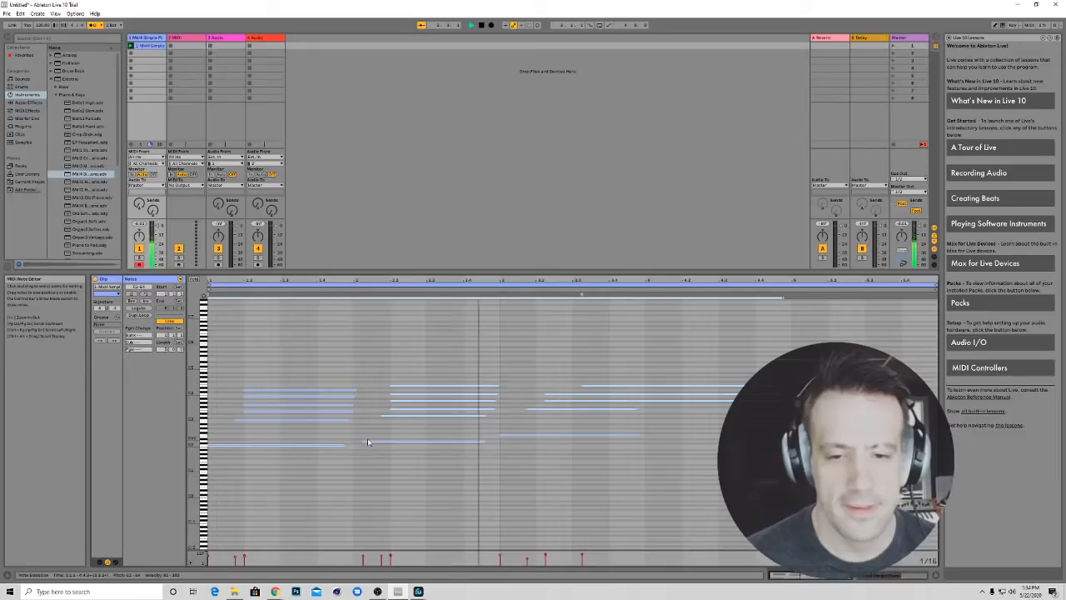
click(365, 444)
drag(364, 444, 354, 442)
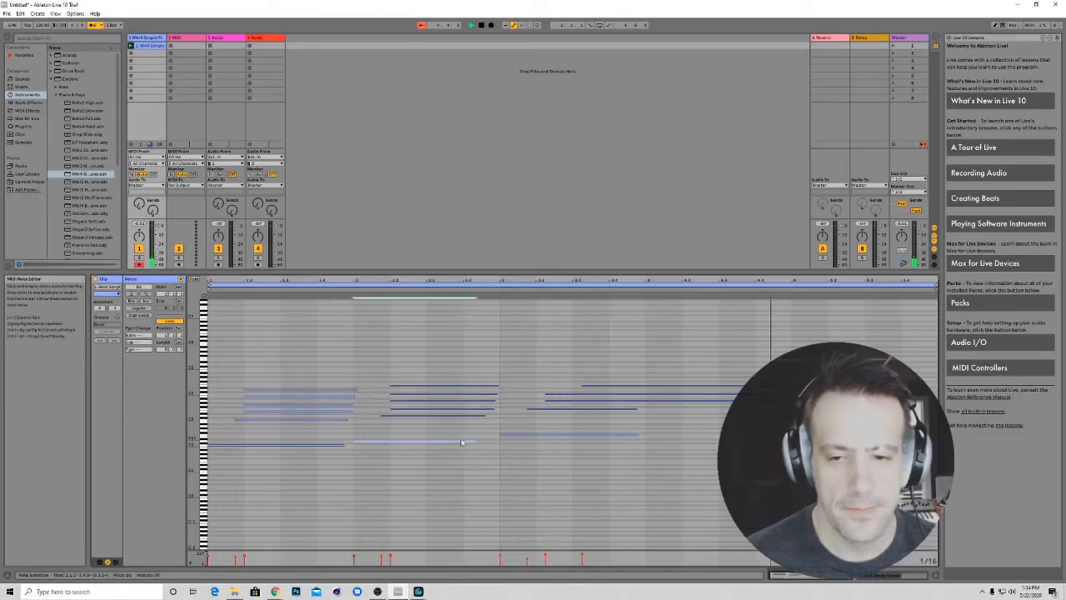
Raise the last chord's long top note by a semitone
click(603, 387)
click(602, 386)
click(601, 387)
click(596, 386)
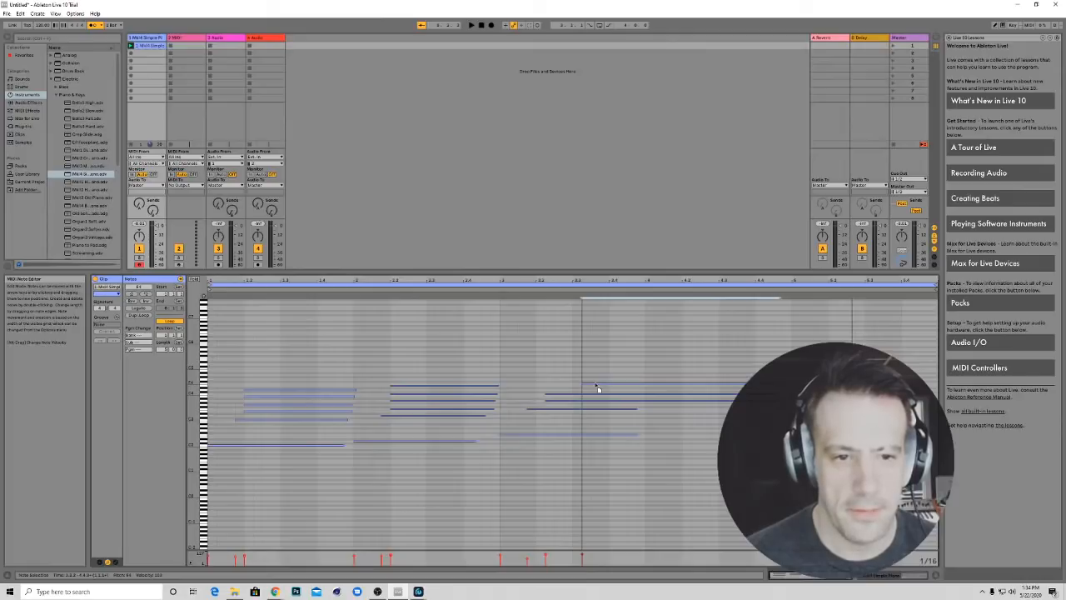
drag(597, 386, 595, 385)
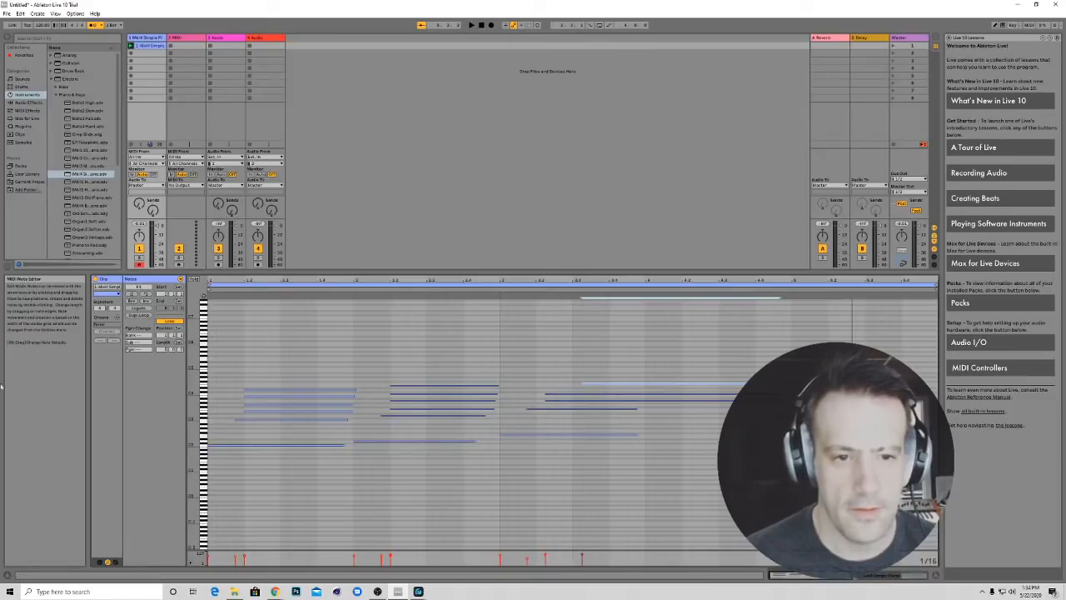
Try the keys on the note editor's piano ruler and enlarge the editor to nearly the full window height
click(202, 376)
click(203, 389)
click(204, 383)
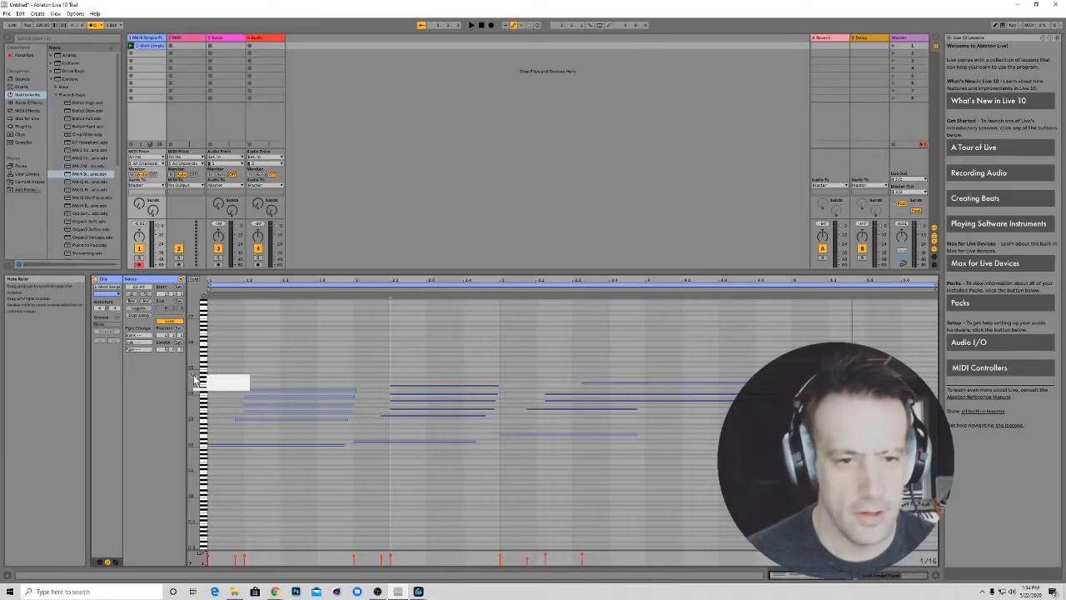
drag(232, 271, 292, 67)
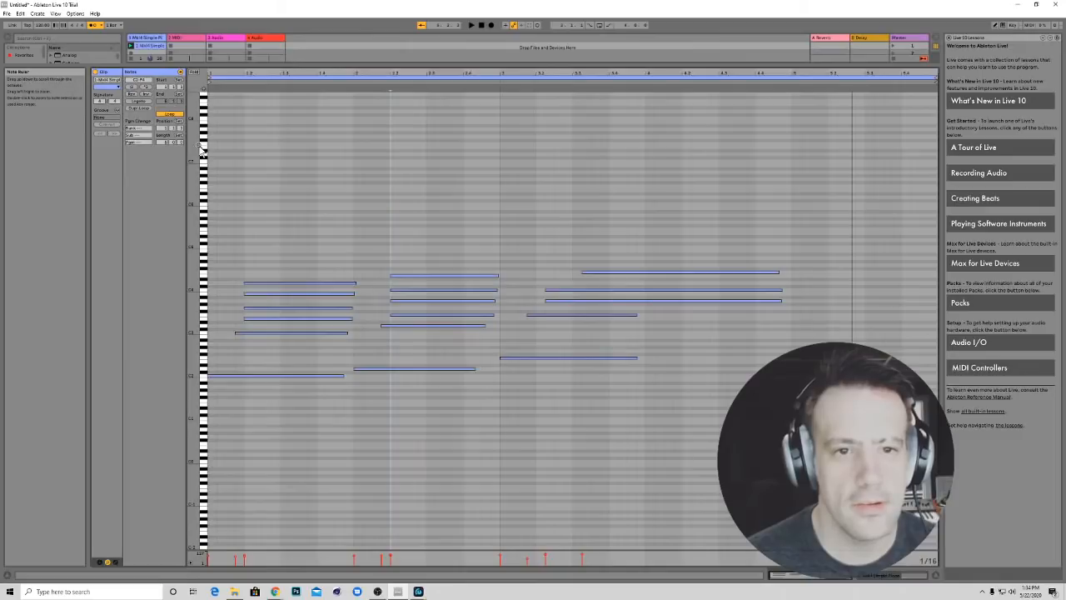
Zoom in on the chords in the note editor, check the last chord's top note, and play back the clip from its start
drag(196, 143, 194, 141)
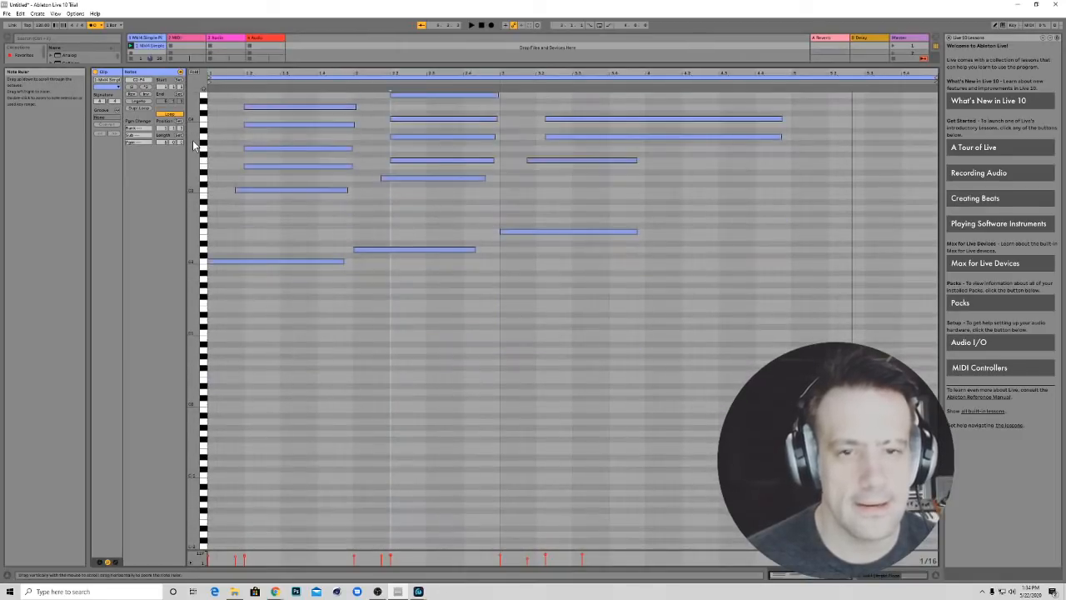
scroll(210, 219, up, 2)
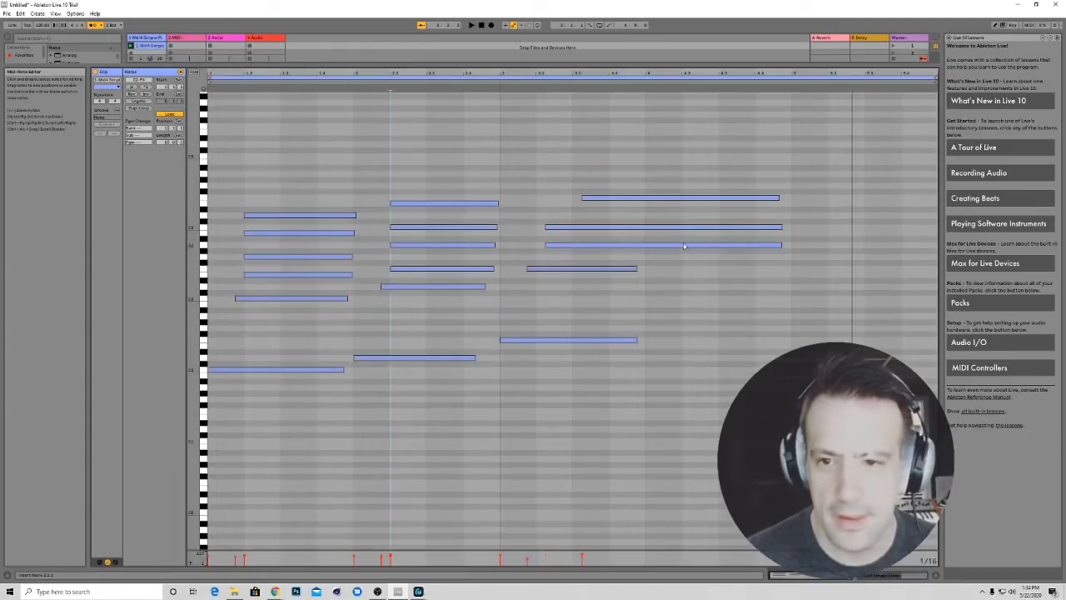
click(616, 199)
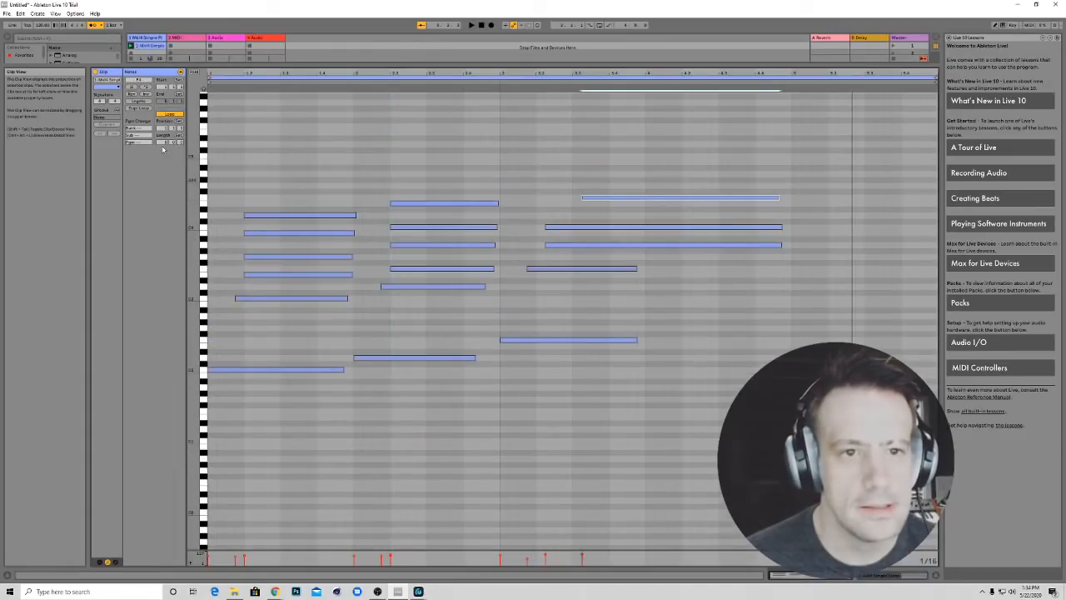
click(214, 87)
key(space)
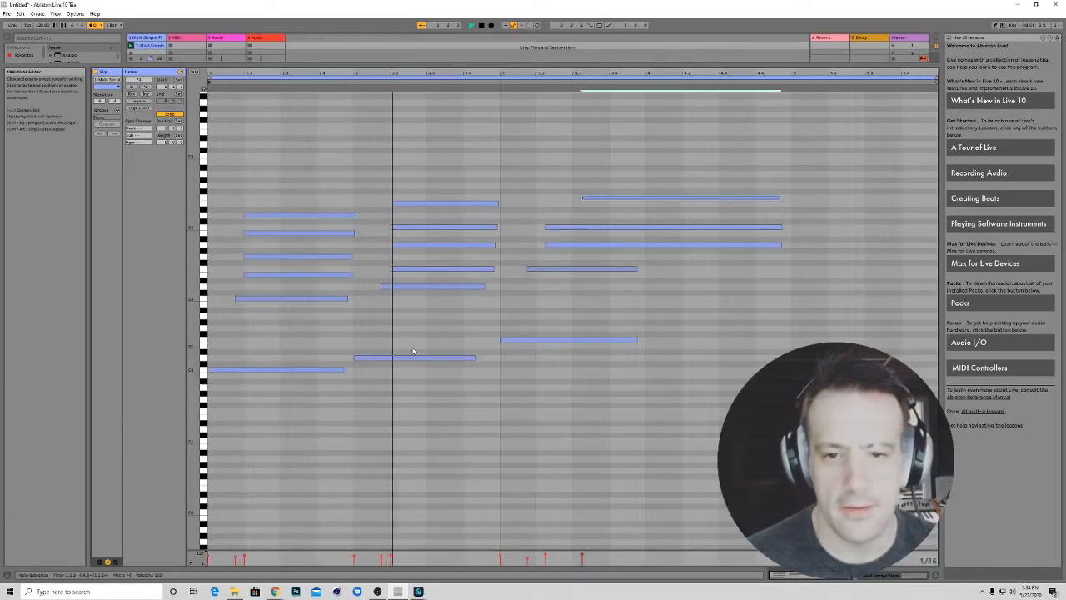
key(space)
Move the last chord's two long middle notes a sixteenth later, raising the upper one and lowering the lower one by a semitone
click(561, 229)
drag(561, 229, 568, 246)
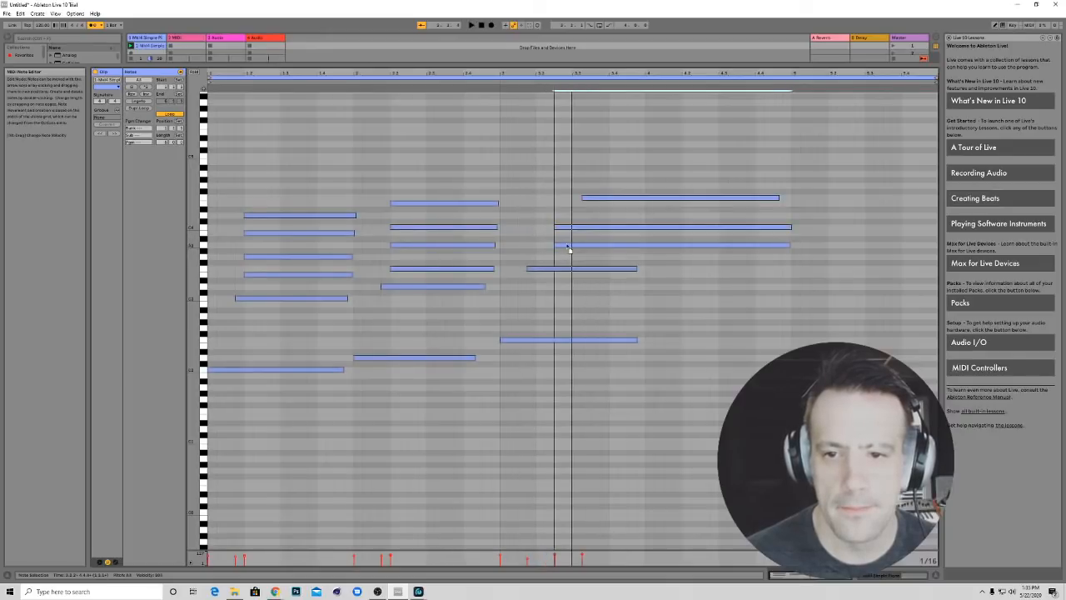
click(565, 228)
click(566, 231)
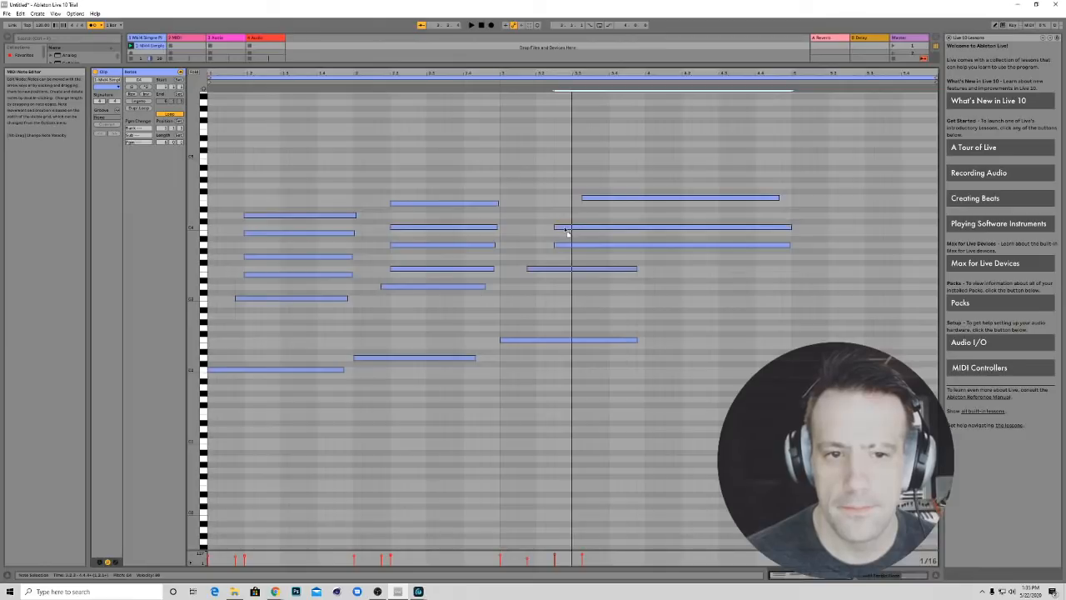
drag(566, 229, 578, 254)
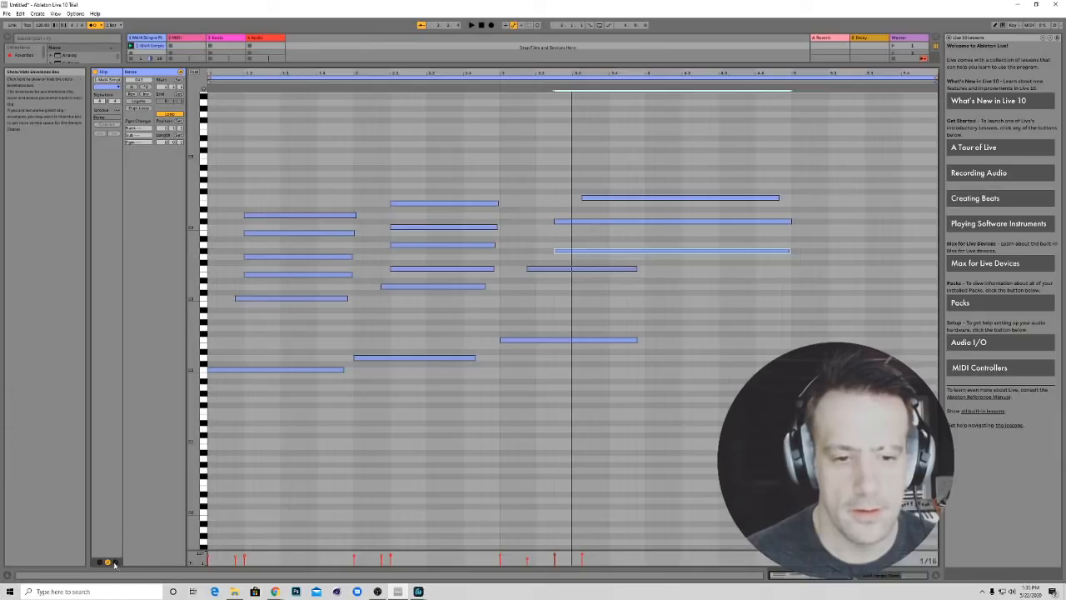
Audition keys on the piano ruler around F4 and D4, plus the last chord's lower notes
click(201, 198)
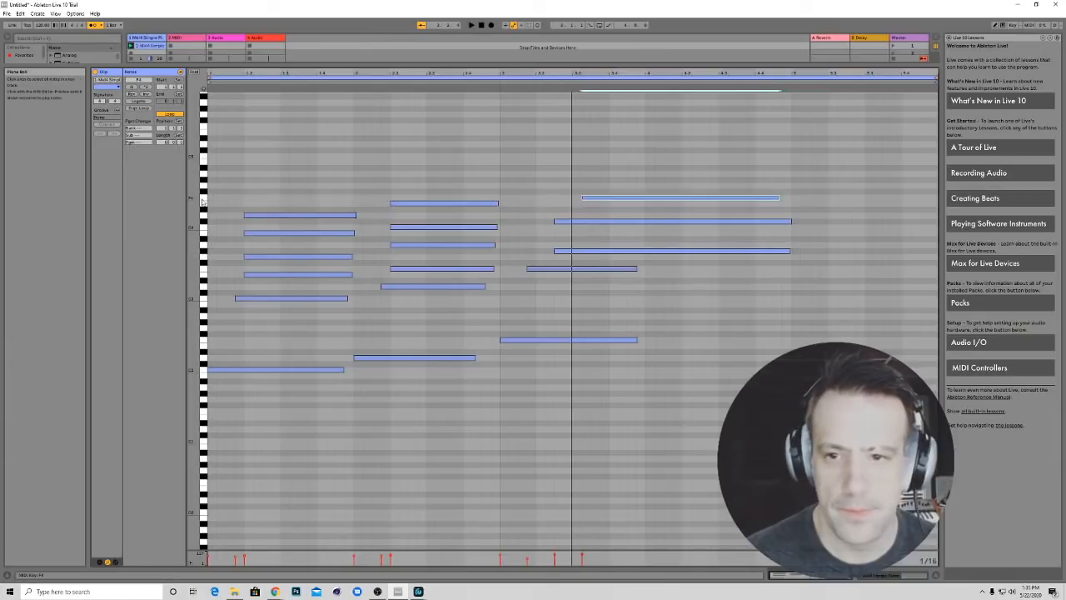
click(202, 215)
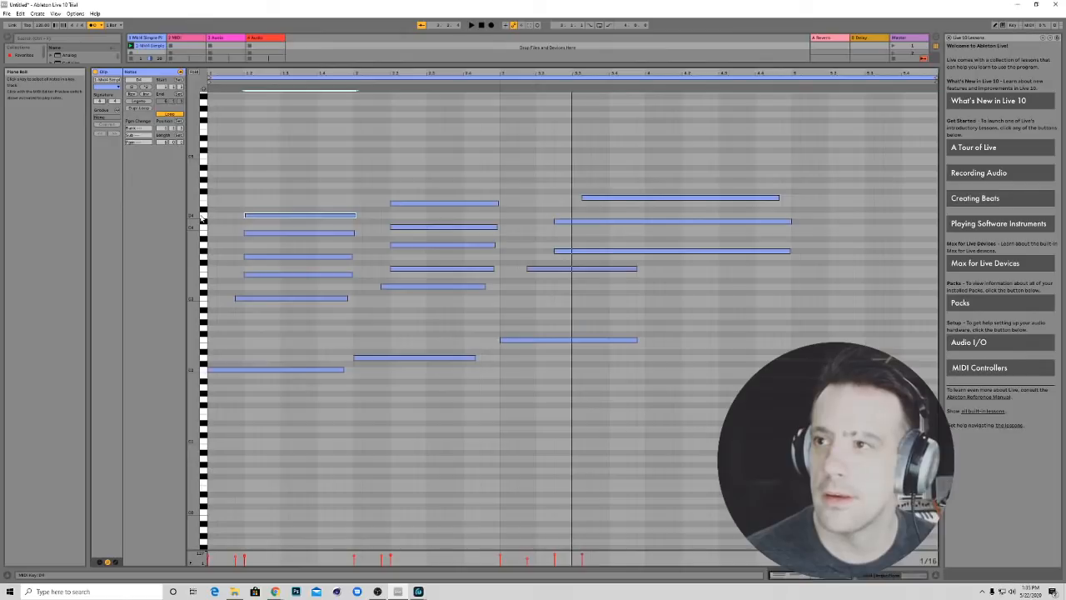
click(202, 210)
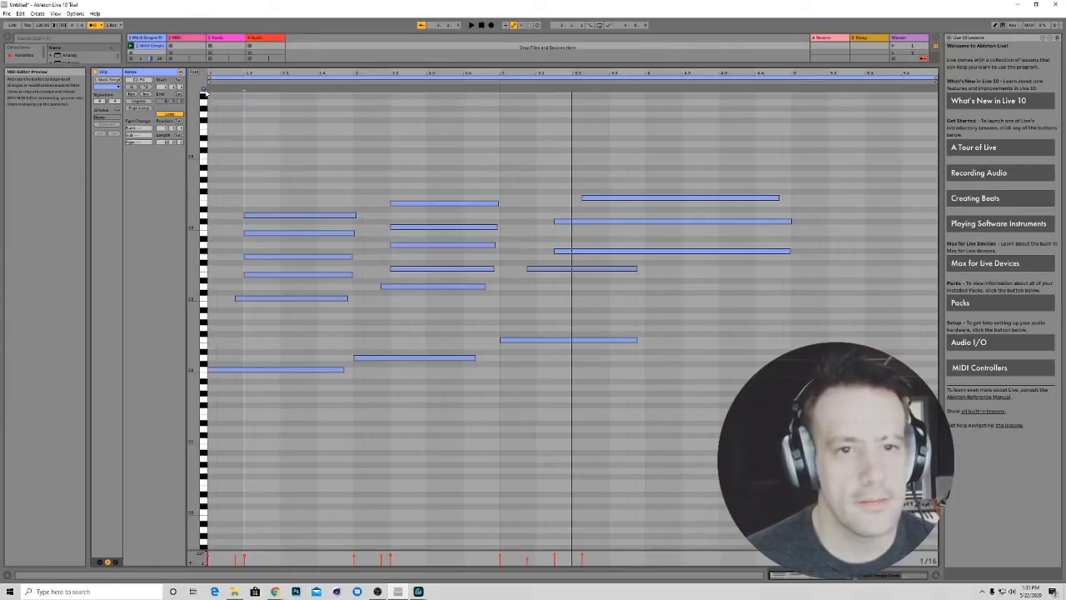
click(204, 199)
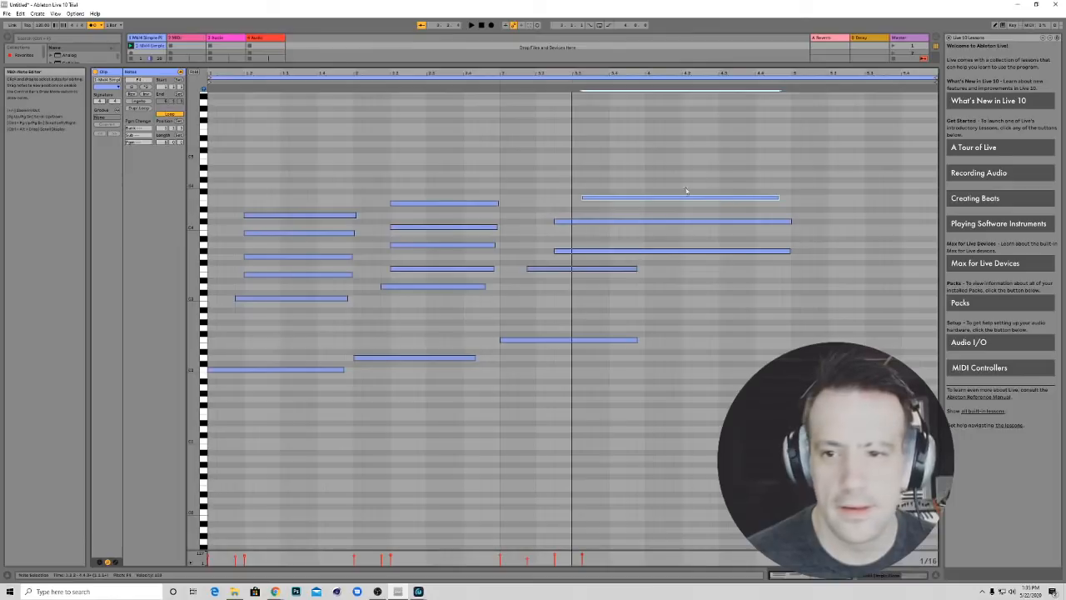
click(574, 340)
click(548, 270)
click(558, 257)
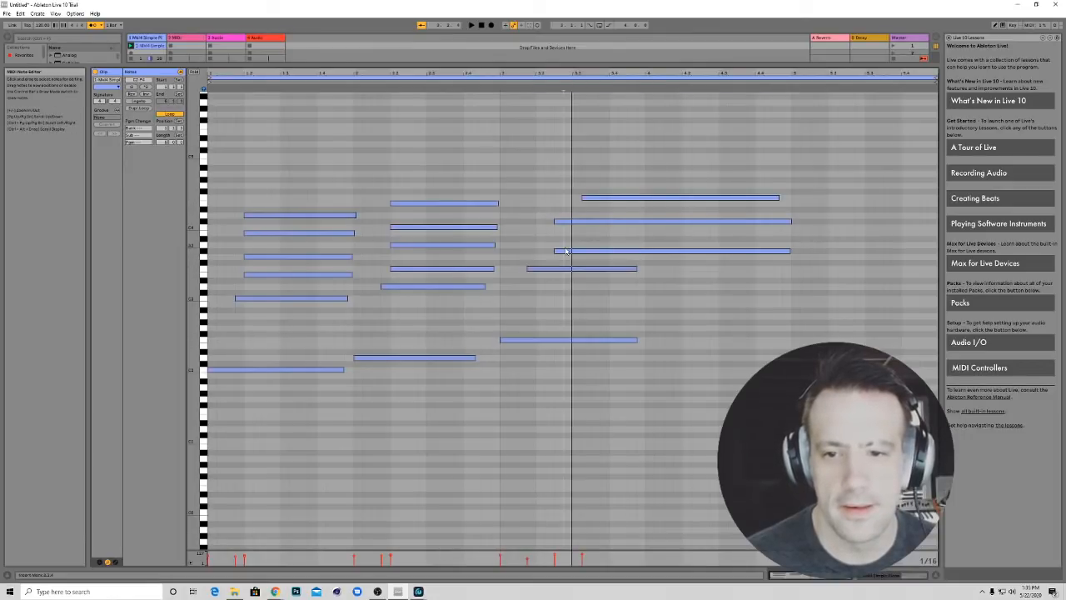
Set the last chord's two middle notes back to C4 and A3, and lower its top note to D#4
drag(565, 253, 587, 213)
click(570, 223)
click(593, 184)
click(606, 209)
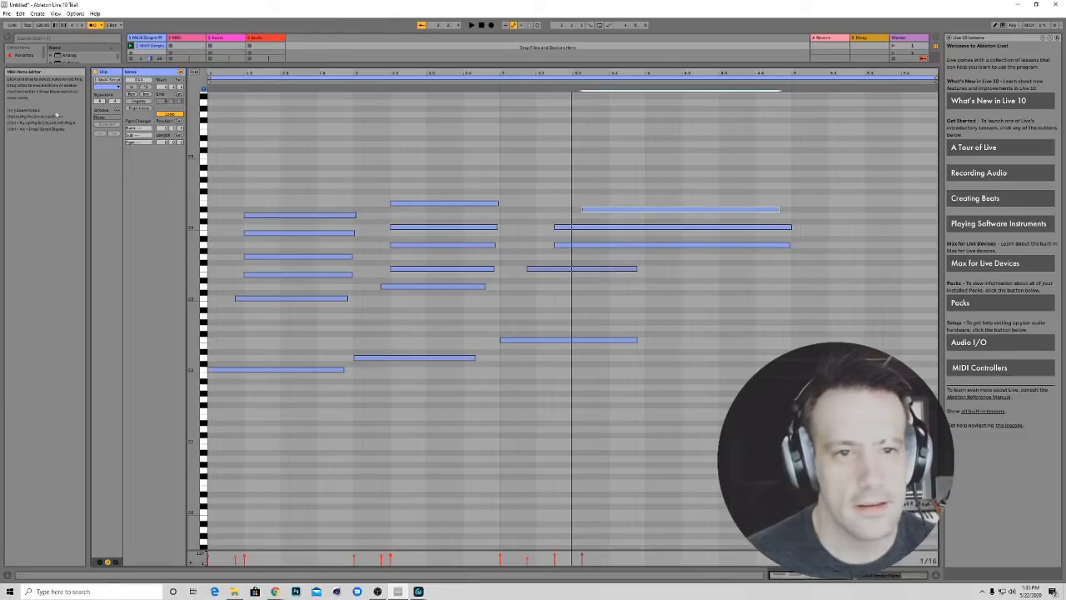
Add a G4 note above the last chord from 3.4.1 to bar 5 and lengthen the D#4 note to the same end
click(611, 180)
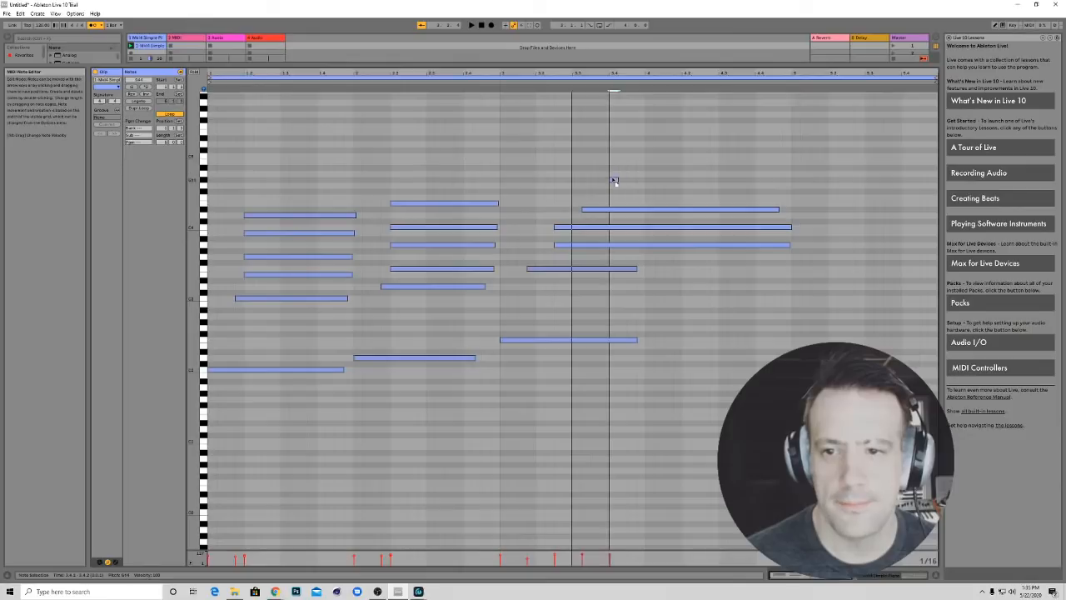
double_click(614, 179)
drag(616, 179, 792, 209)
key(space)
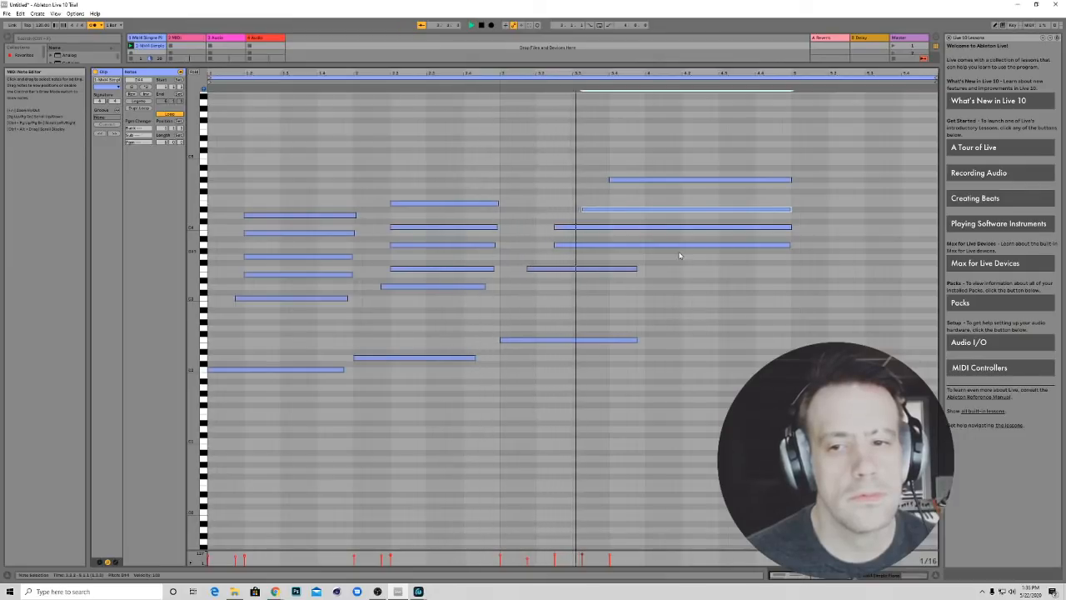
drag(689, 182, 691, 187)
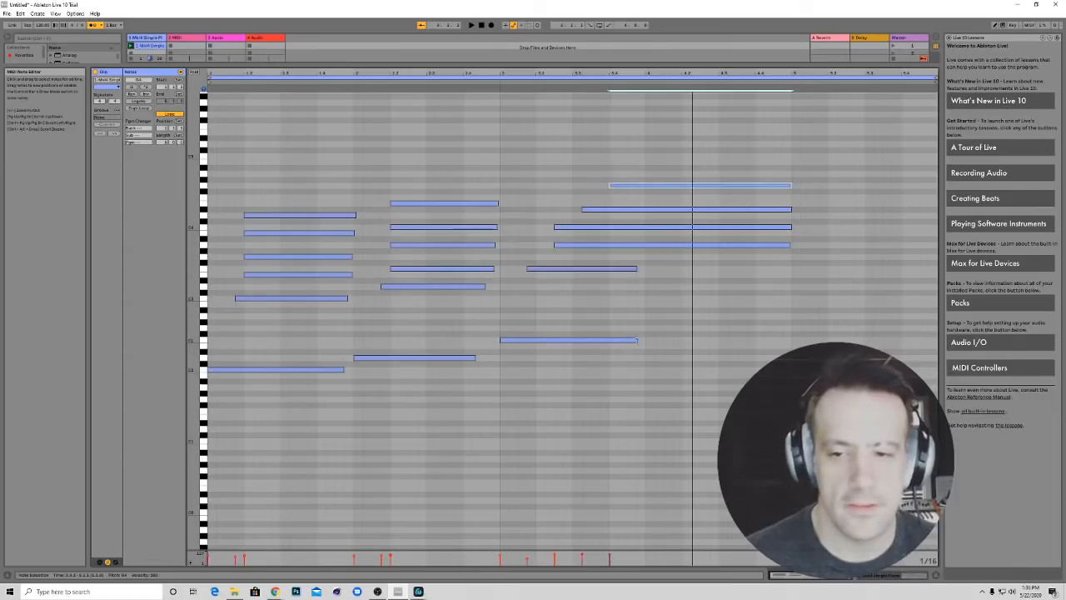
Extend the last chord's bass note to the start of bar 5 and shrink the note editor to about half its height
drag(638, 339, 792, 340)
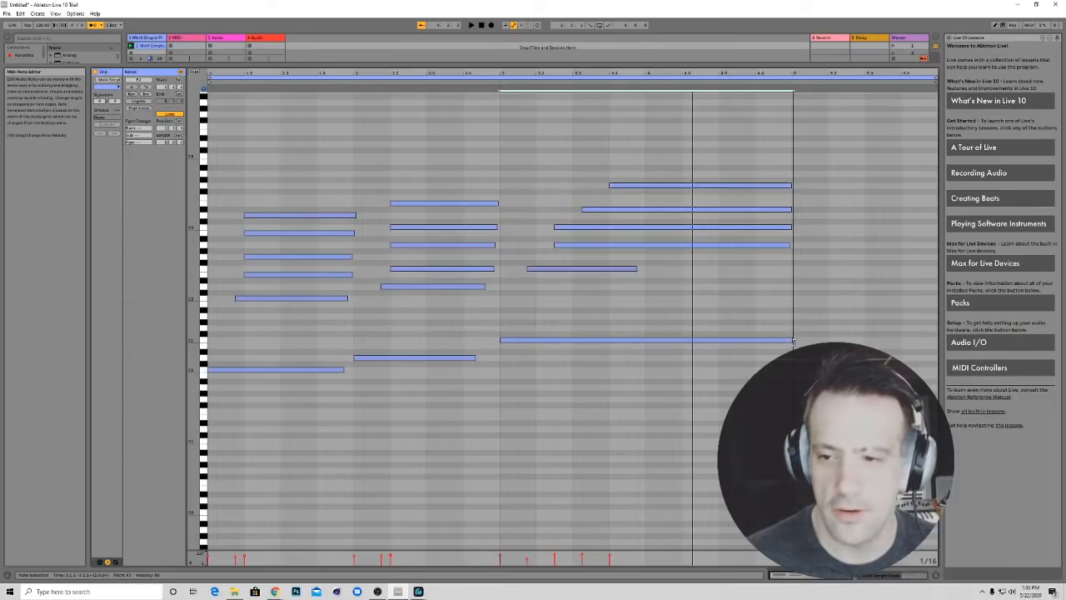
scroll(249, 366, down, 3)
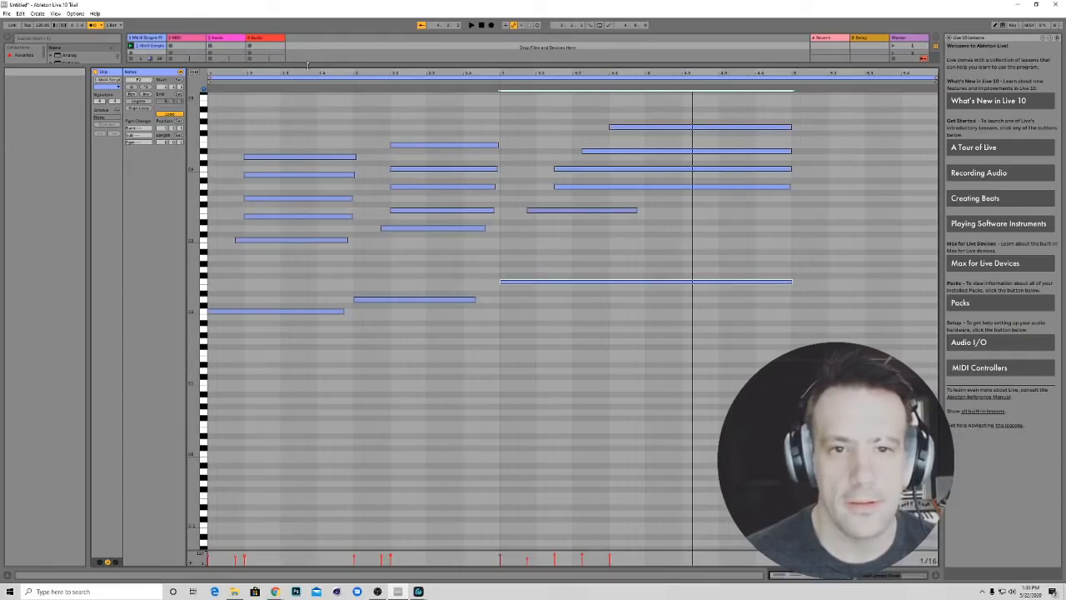
drag(286, 65, 286, 328)
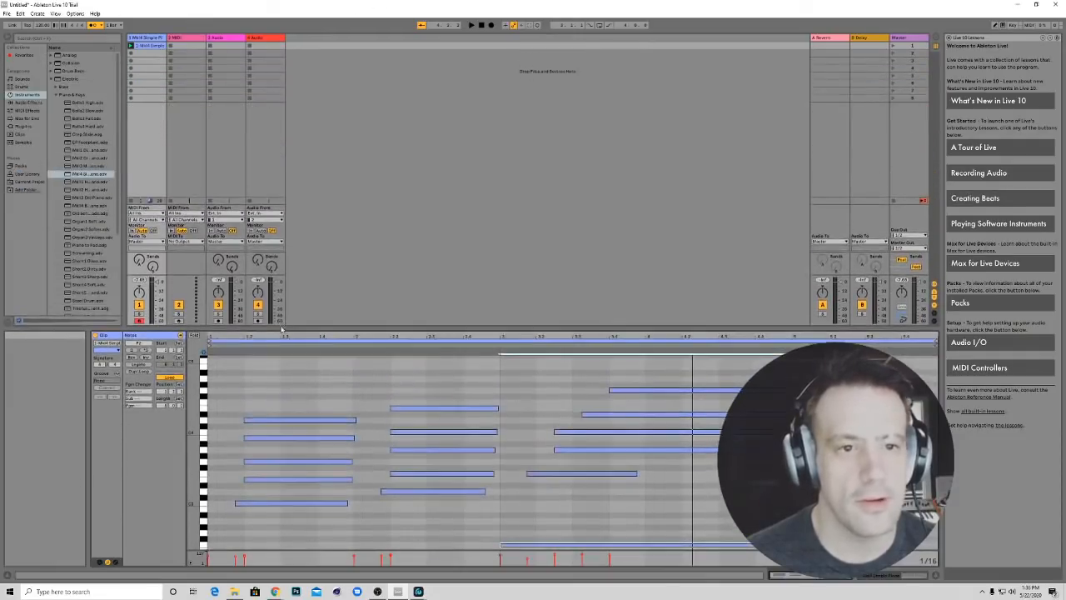
Preview the bass preset of the Electric instrument and look through Analog's preset categories
click(57, 87)
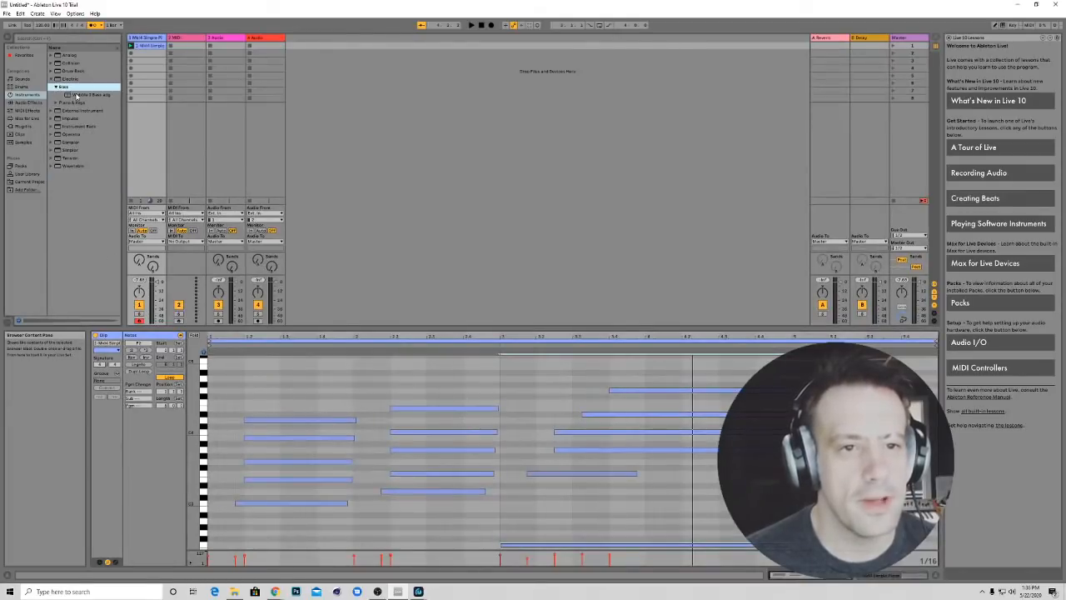
click(76, 95)
click(51, 80)
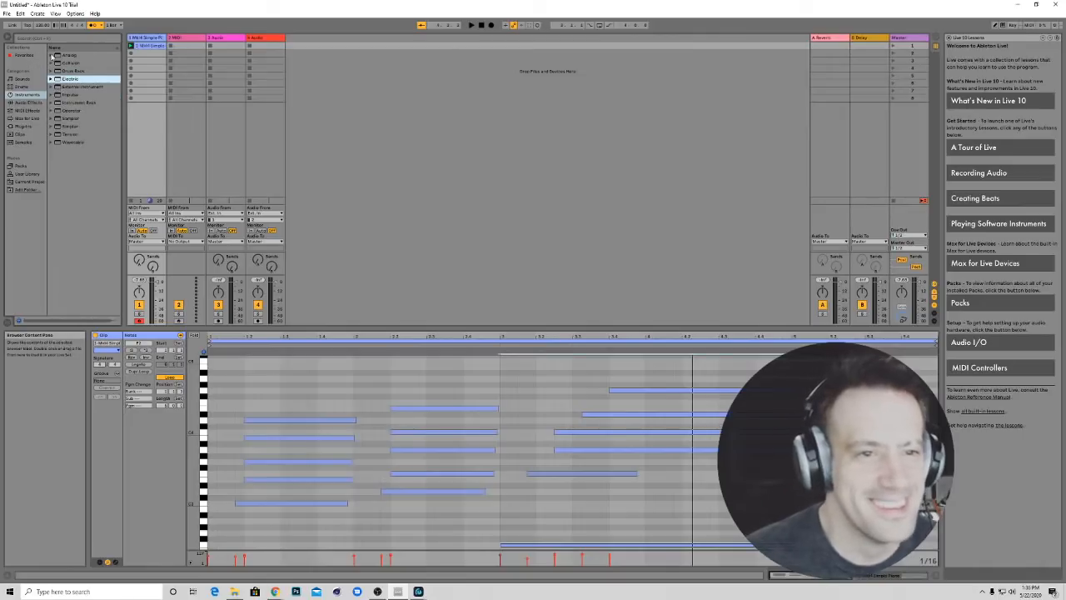
click(50, 55)
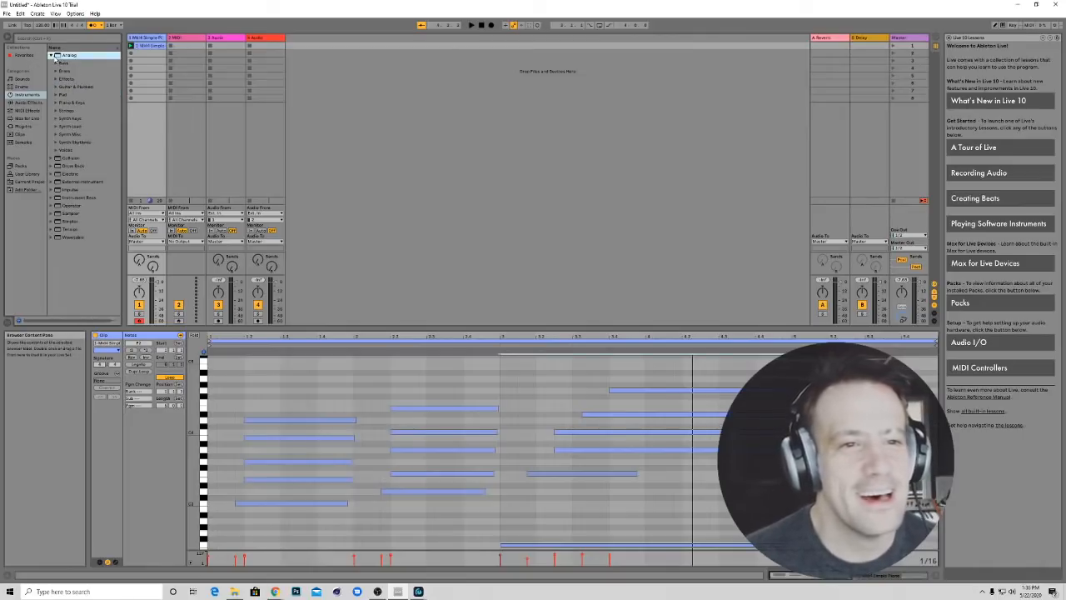
click(53, 55)
Browse Operator's Bass presets and audition several of them
click(51, 111)
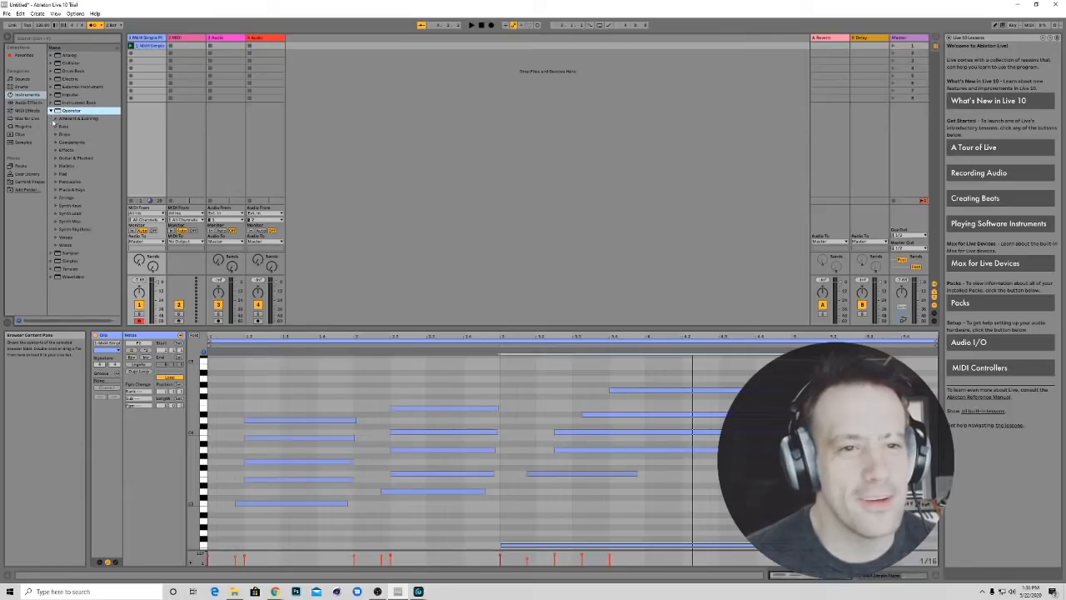
click(62, 127)
click(80, 134)
click(80, 142)
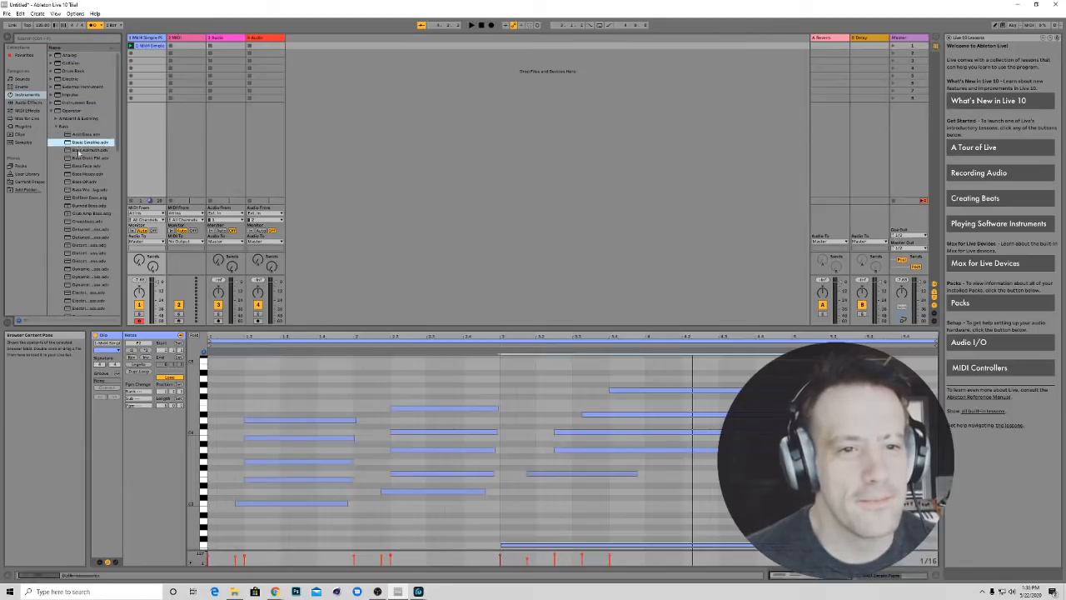
click(78, 151)
click(76, 166)
click(77, 158)
click(83, 197)
click(84, 214)
click(85, 237)
scroll(84, 240, down, 2)
click(85, 247)
scroll(85, 250, down, 1)
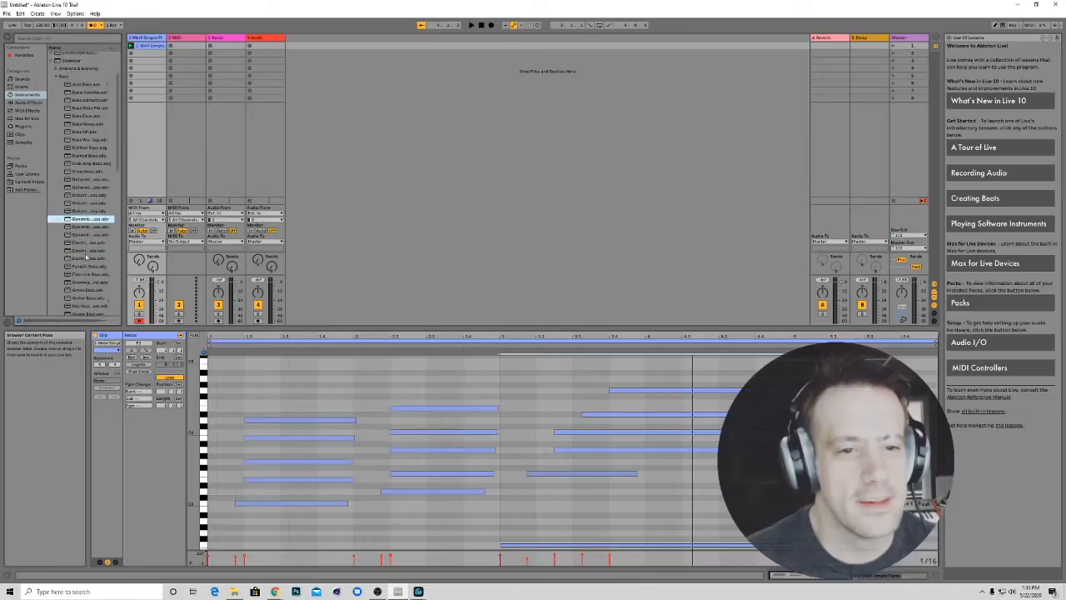
scroll(85, 251, down, 2)
click(86, 252)
scroll(85, 255, down, 3)
click(85, 257)
click(84, 225)
click(83, 242)
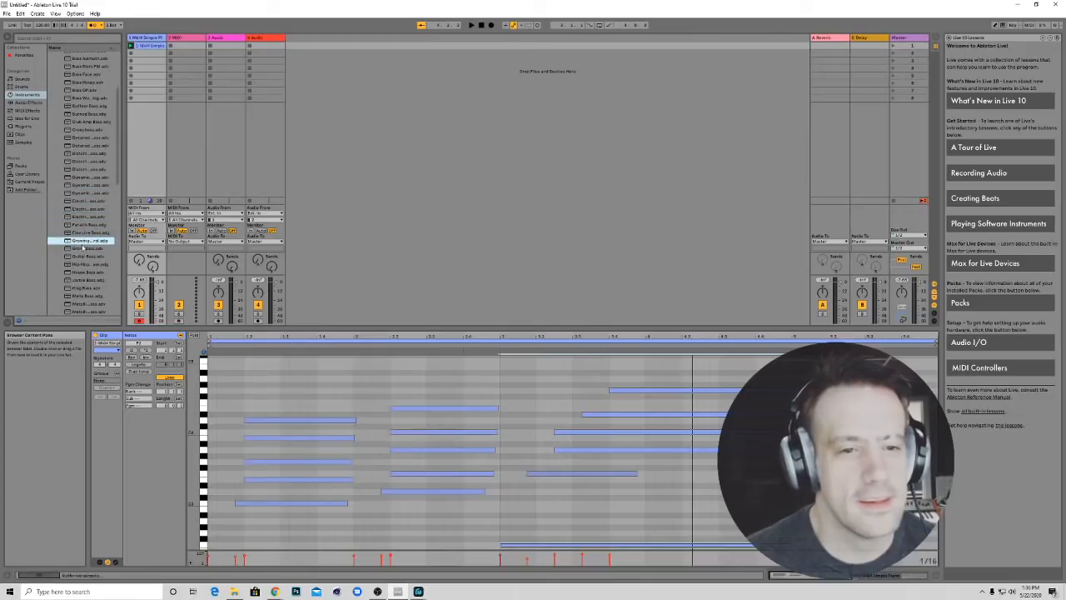
Load Operator's Guitar Bass preset onto the empty second MIDI track
click(81, 258)
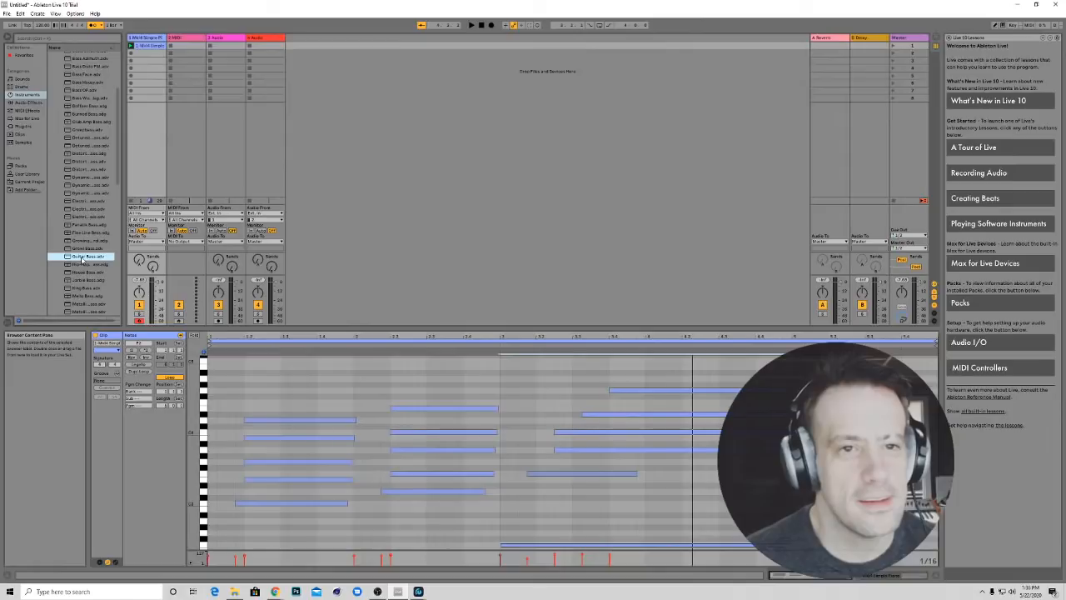
click(191, 38)
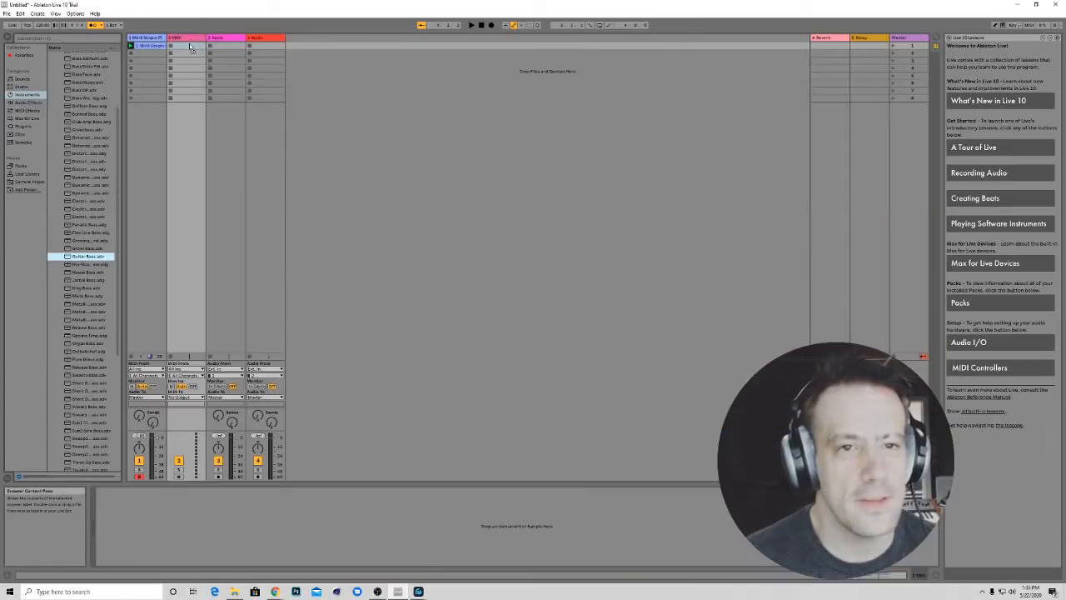
drag(191, 46, 189, 48)
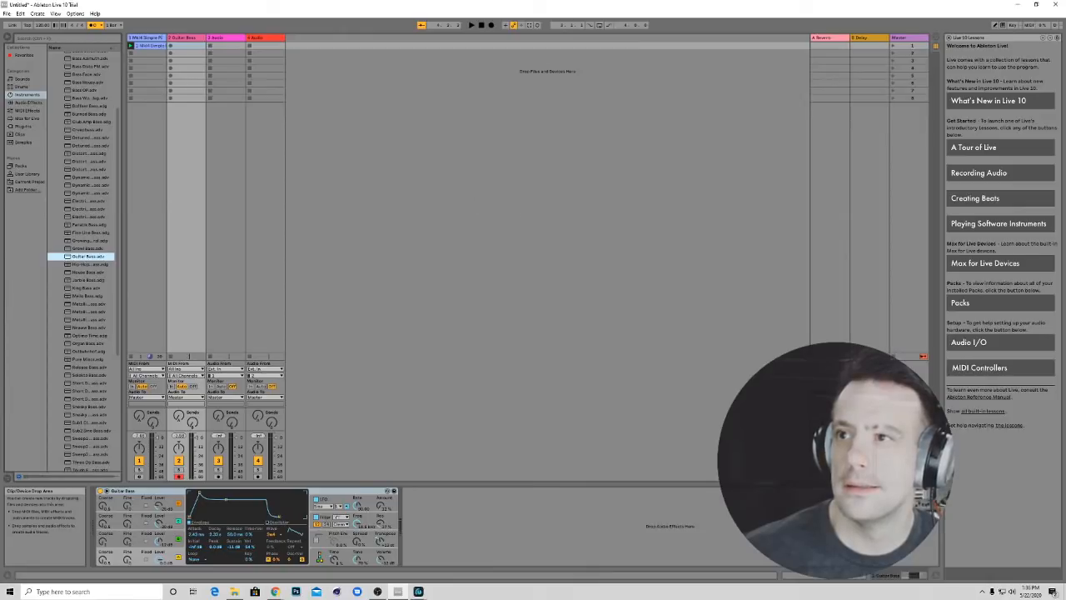
Reopen the piano clip on the first track and audition its chords by selecting their notes in groups
double_click(148, 45)
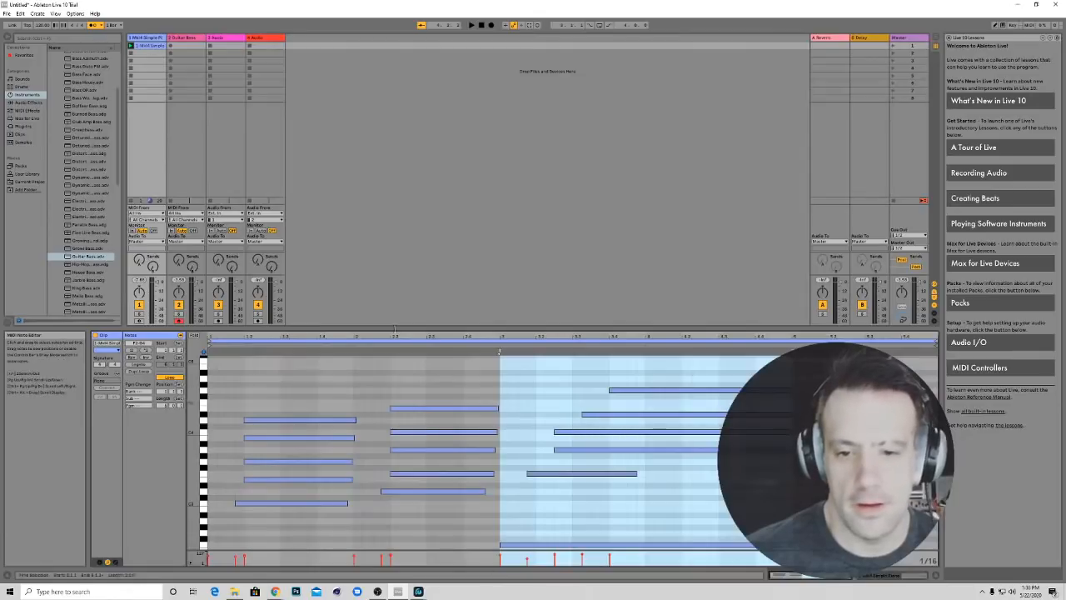
drag(412, 386, 447, 504)
drag(245, 355, 358, 512)
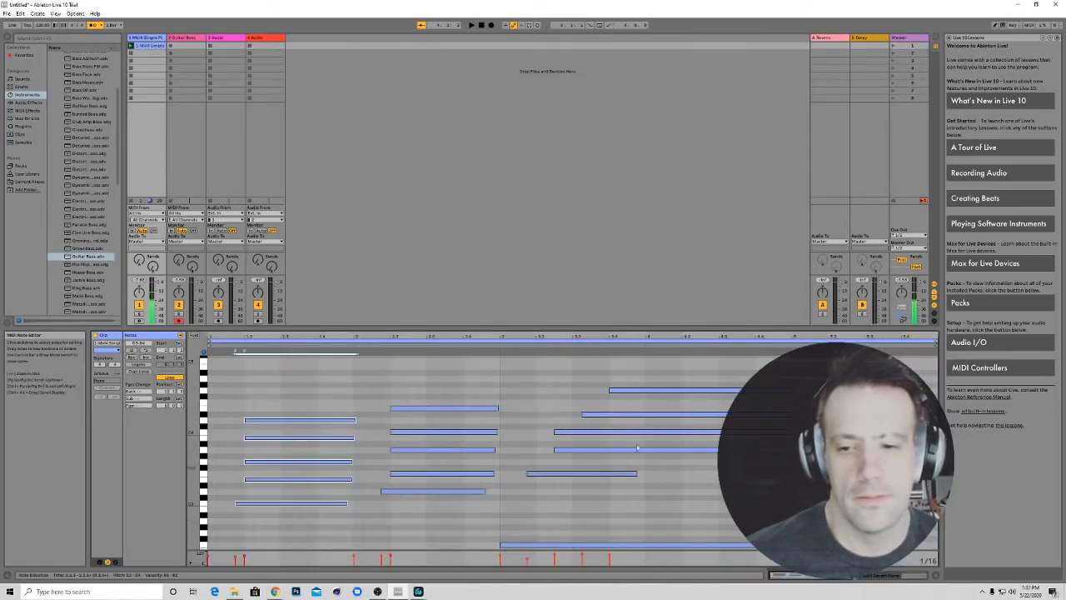
drag(803, 546, 622, 363)
click(591, 385)
mouse_move(766, 538)
mouse_down()
mouse_move(676, 365)
mouse_move(624, 357)
mouse_up()
Lower the last chord's short inner note to E3 and lengthen it to about the start of bar 5
click(591, 460)
drag(590, 459, 593, 465)
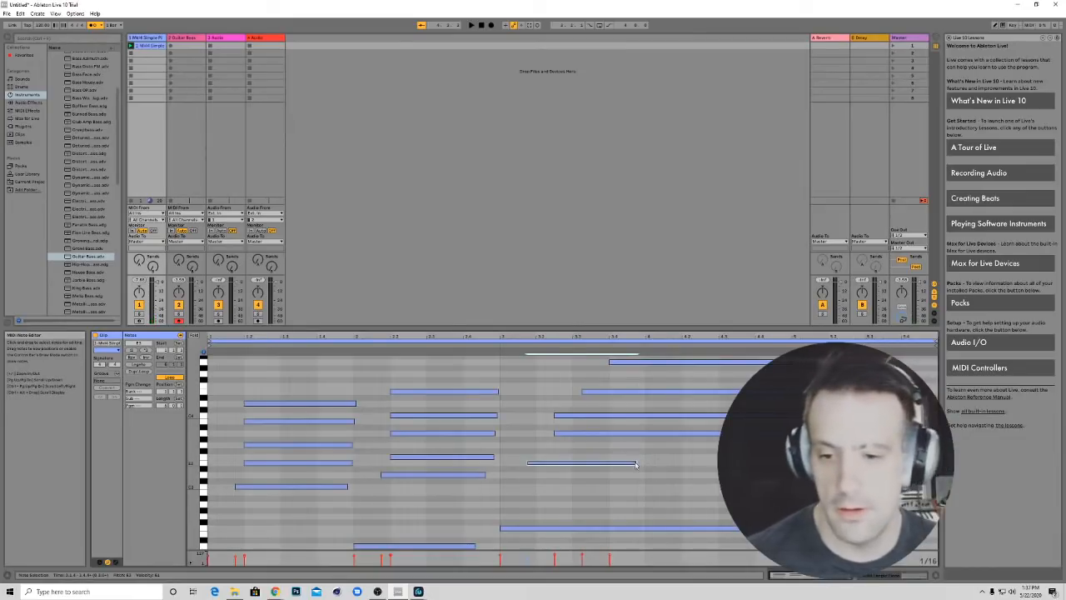
drag(637, 463, 779, 463)
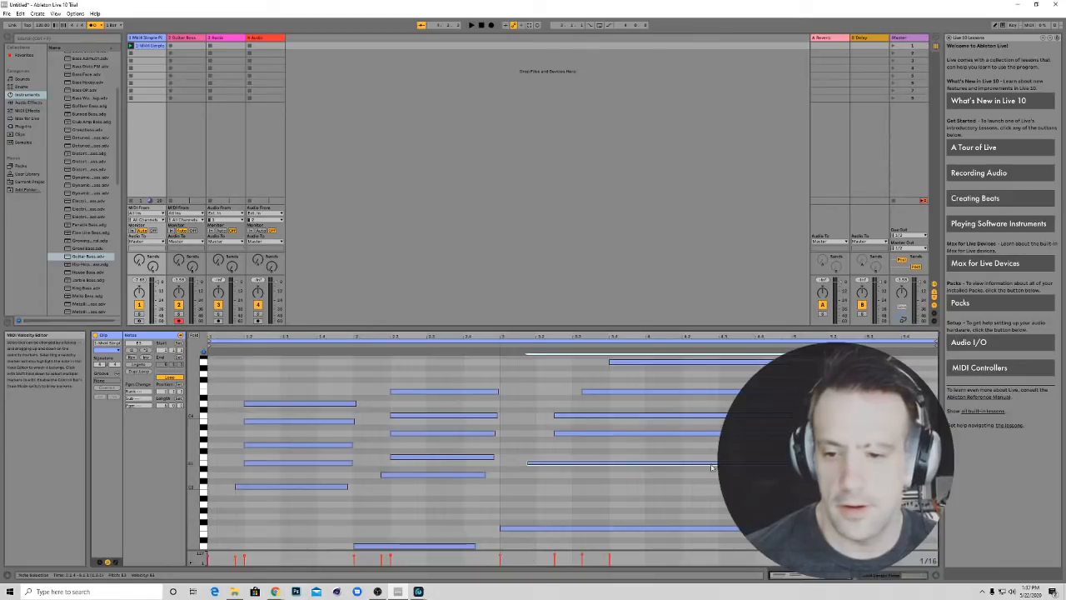
scroll(483, 449, down, 3)
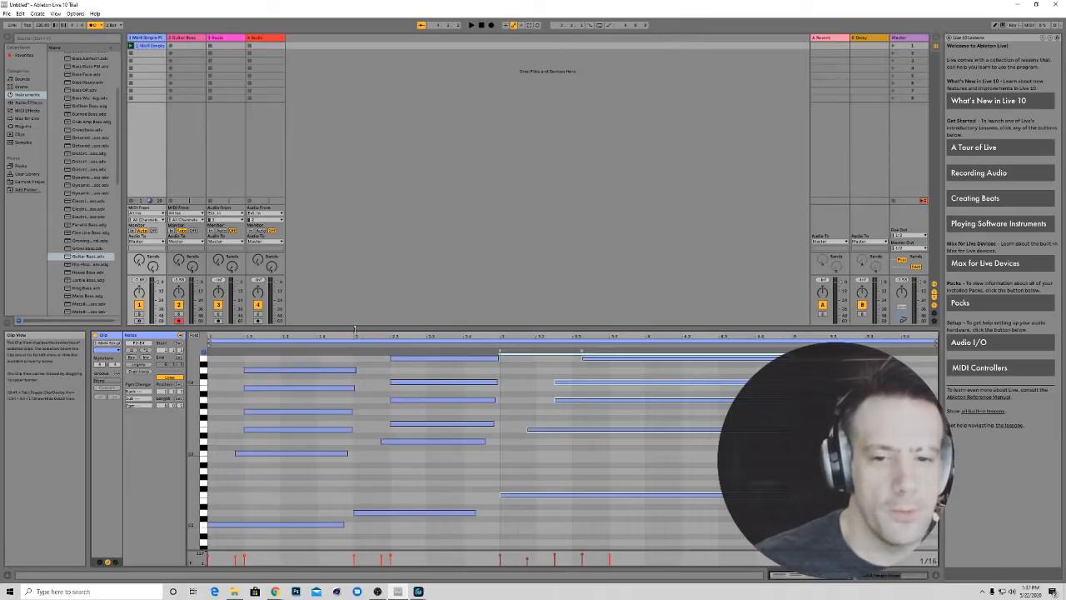
drag(368, 332, 367, 396)
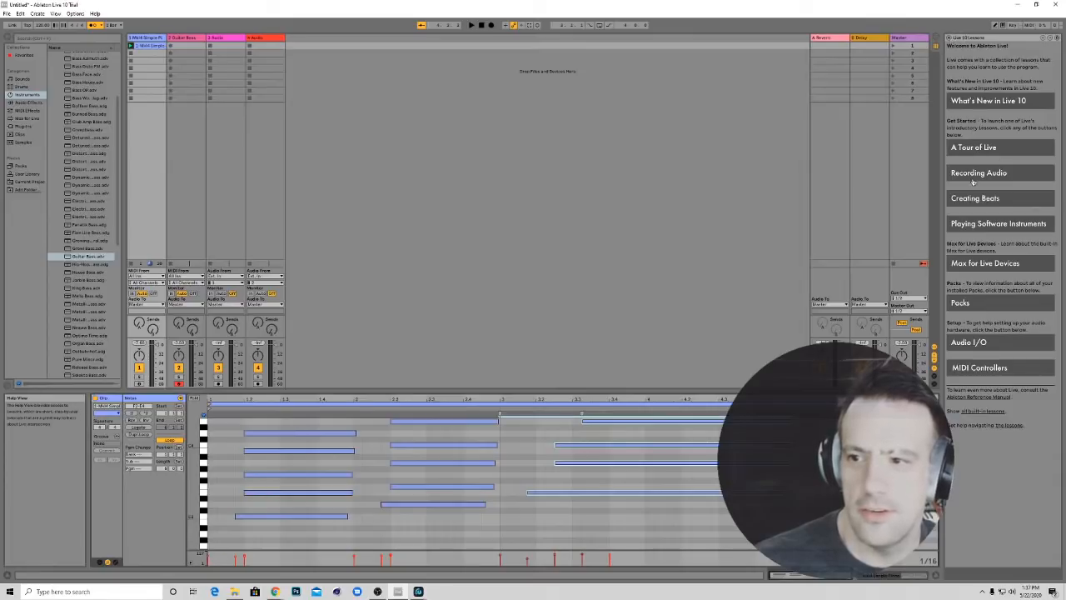
Switch to the Arrangement View and check the first track's lane and the browser's Clips category for the recorded piano clip
click(936, 40)
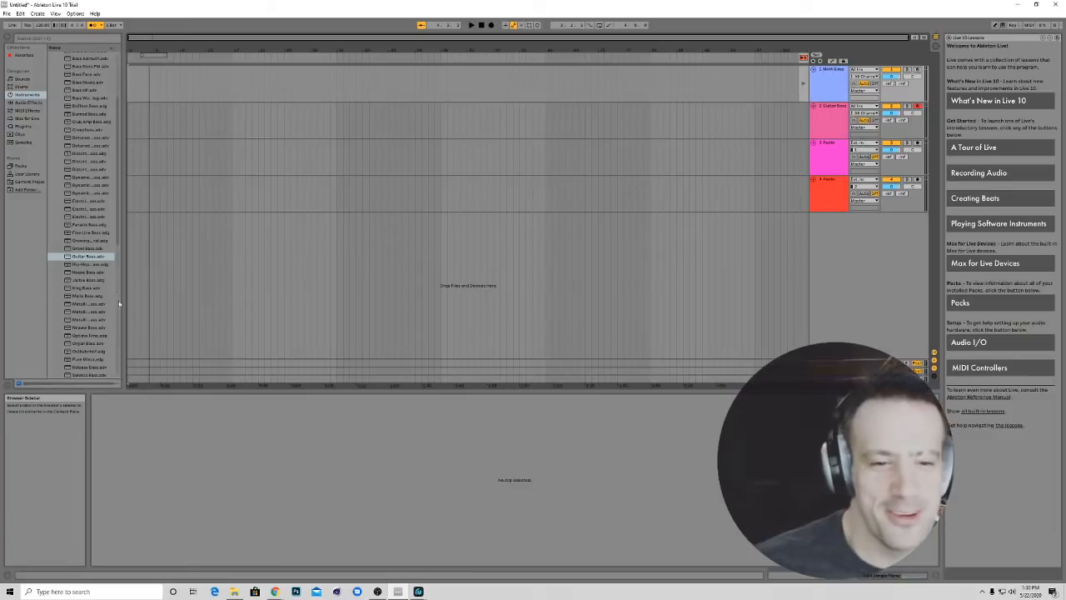
drag(136, 84, 174, 85)
click(175, 85)
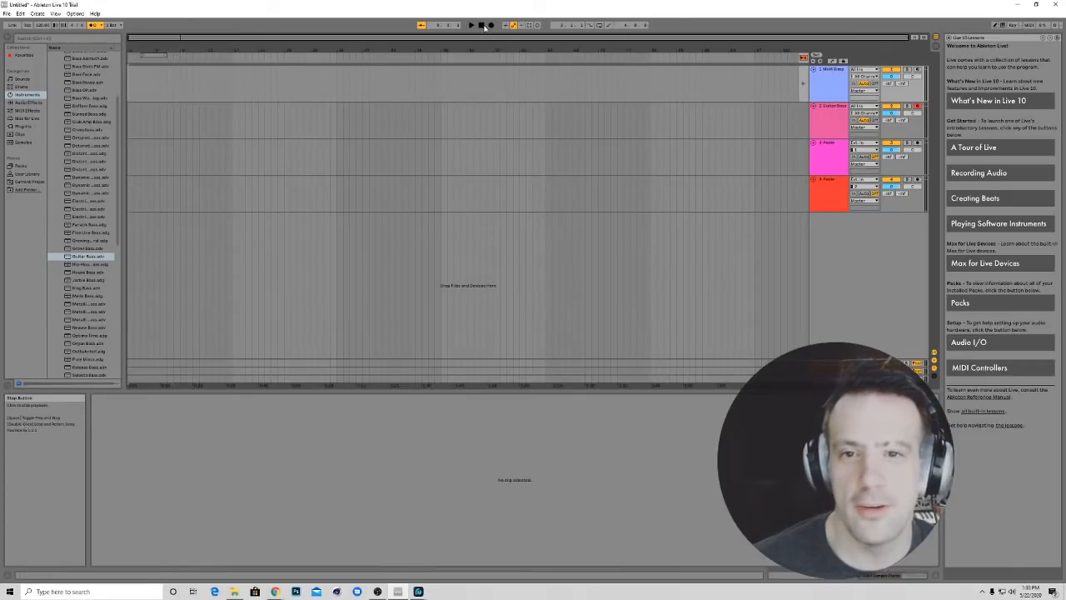
click(827, 92)
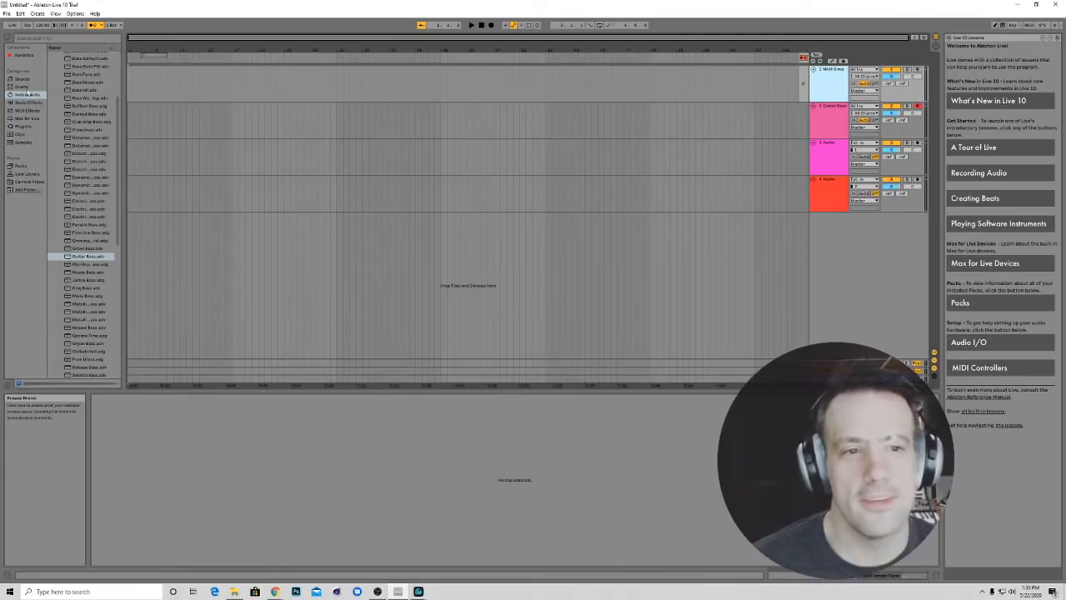
click(20, 134)
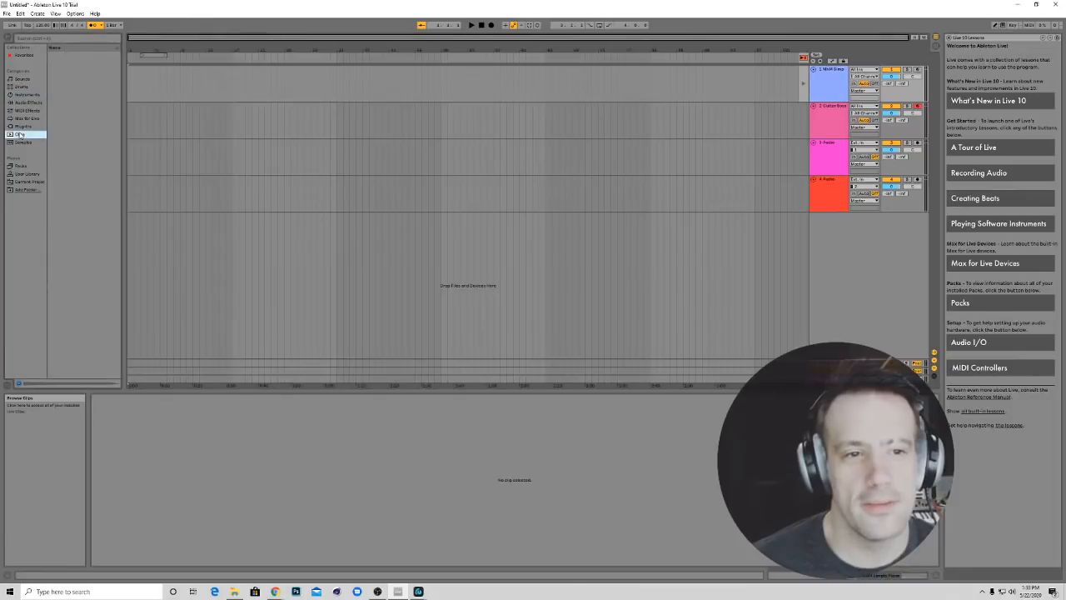
click(820, 89)
click(805, 86)
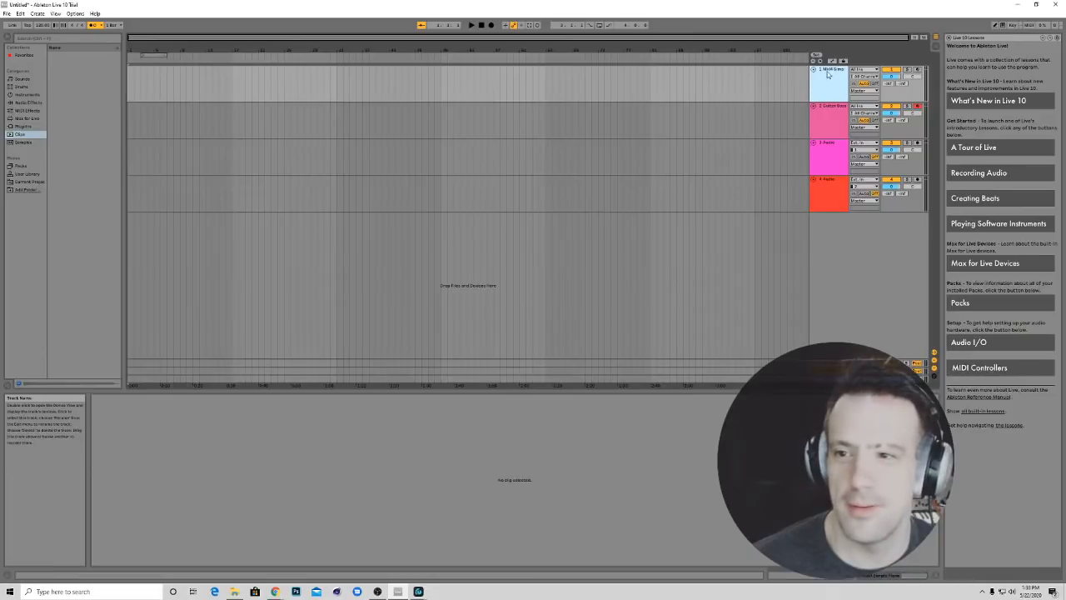
click(814, 72)
click(815, 72)
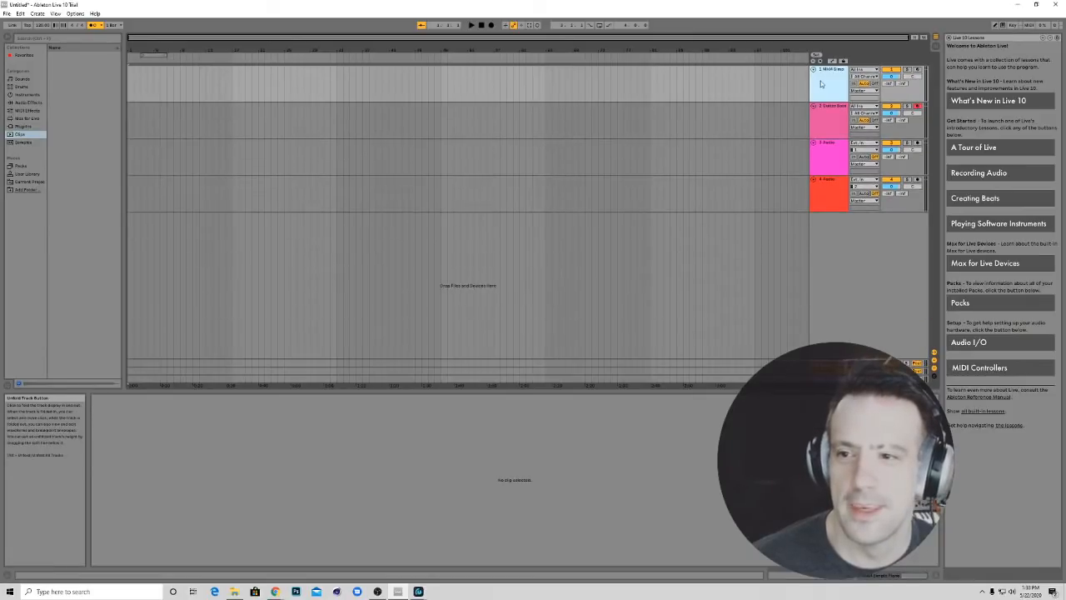
Try drawing empty MIDI clips on the first track's arrangement lane and undo them
drag(180, 83, 283, 87)
click(217, 90)
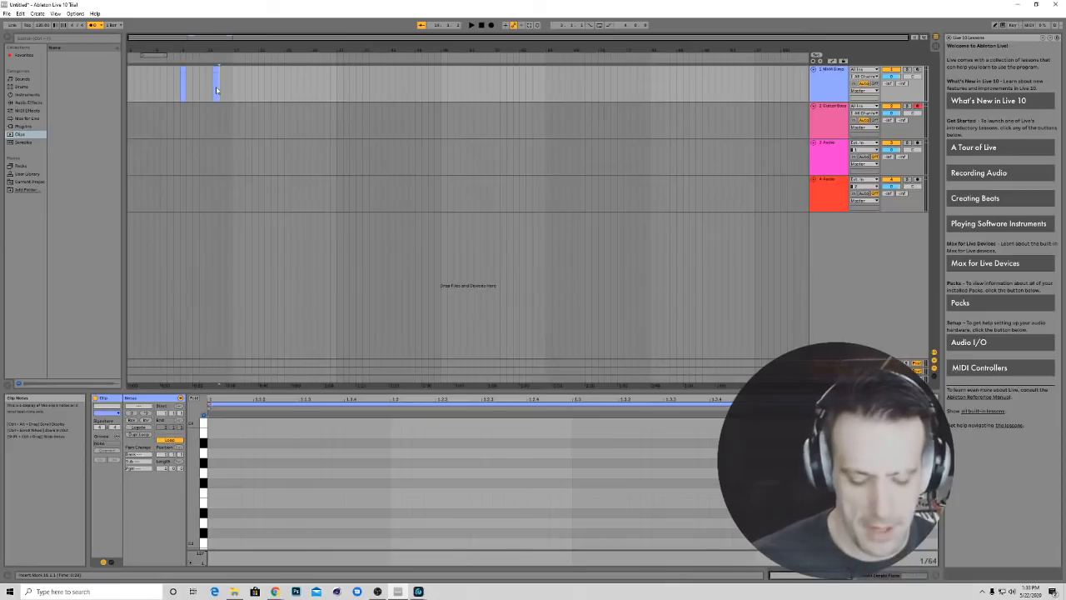
key(ctrl+z)
click(182, 88)
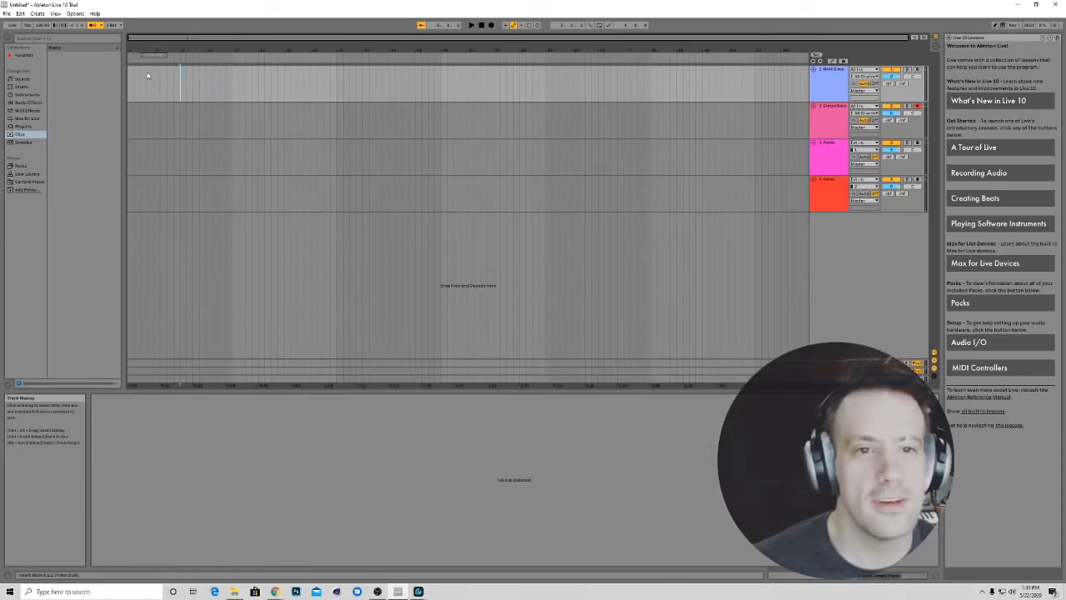
click(21, 141)
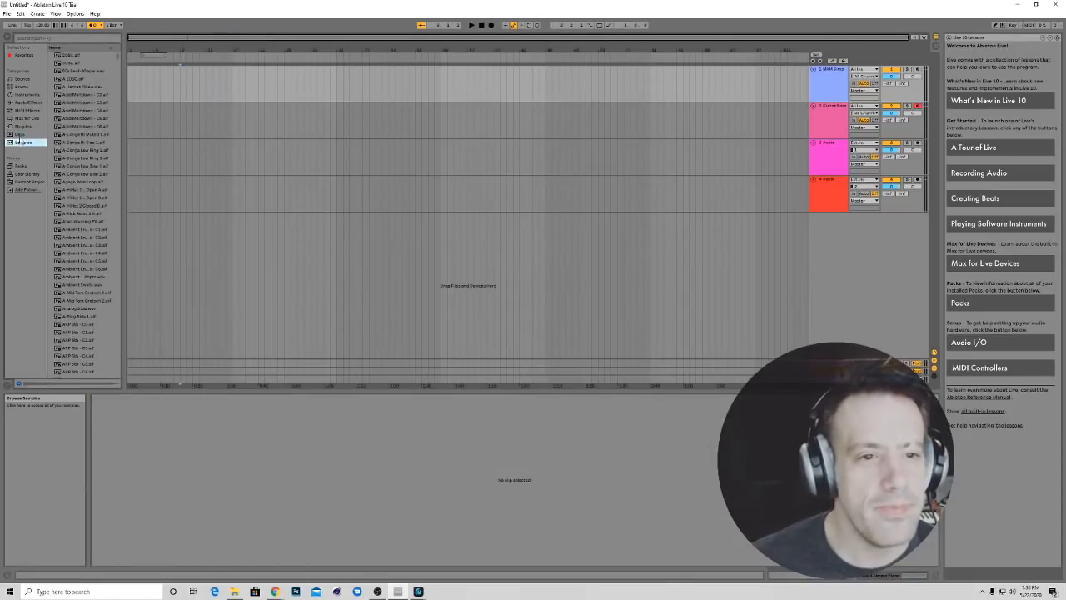
click(21, 94)
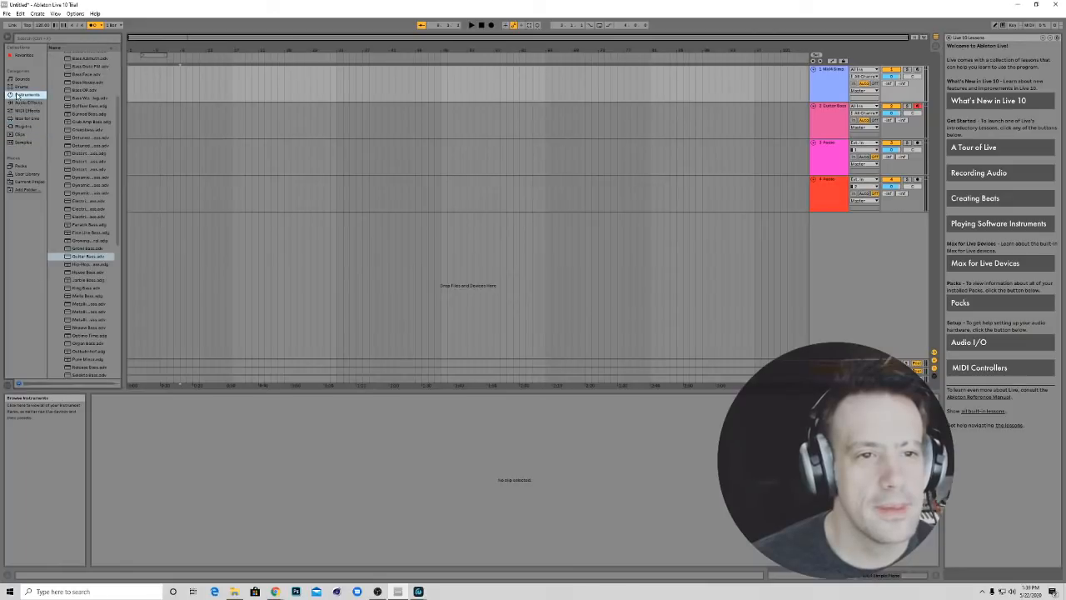
right_click(137, 51)
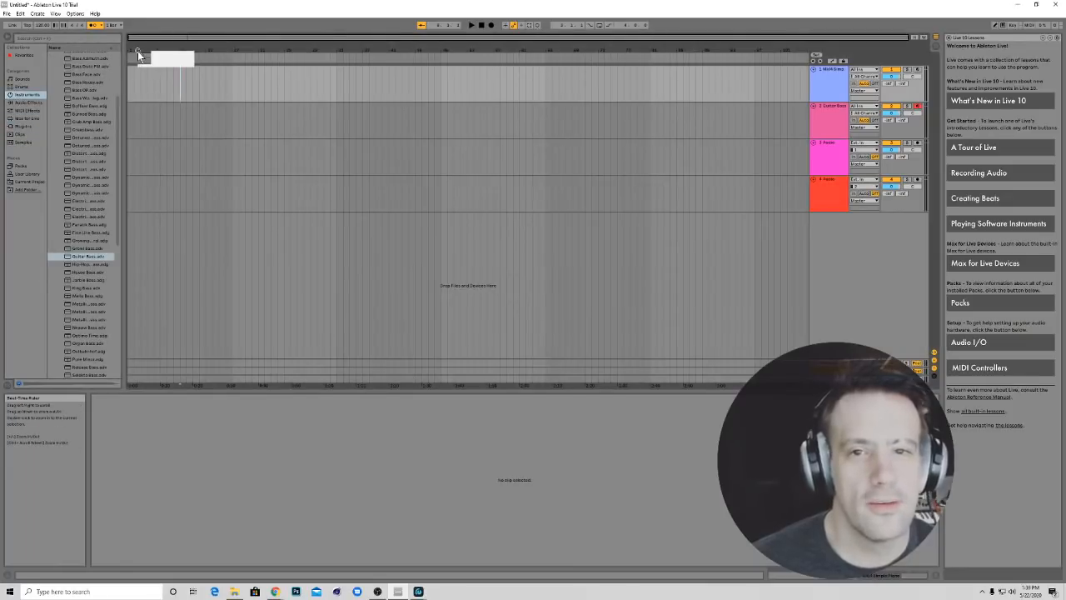
click(137, 51)
Return to the Session View and export the first track's piano clip as a MIDI file to the User Library under the suggested name
key(Tab)
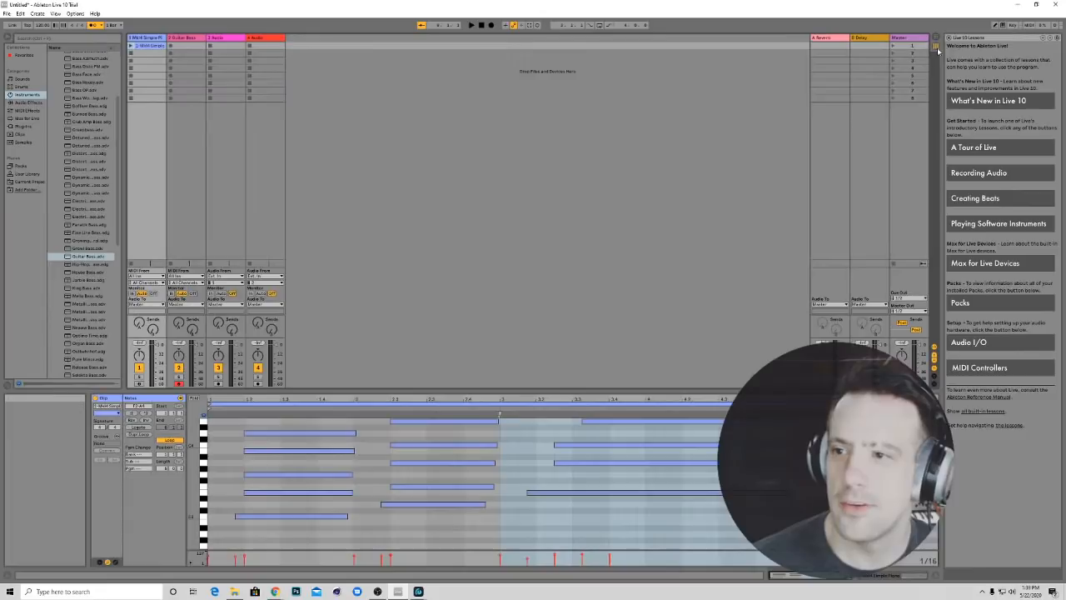
right_click(150, 48)
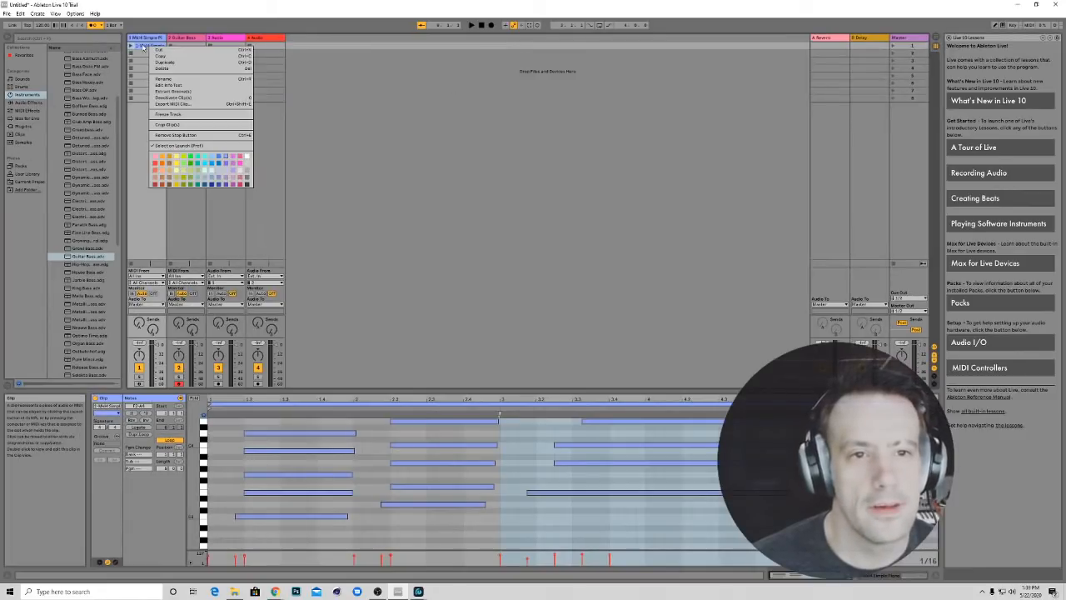
click(157, 104)
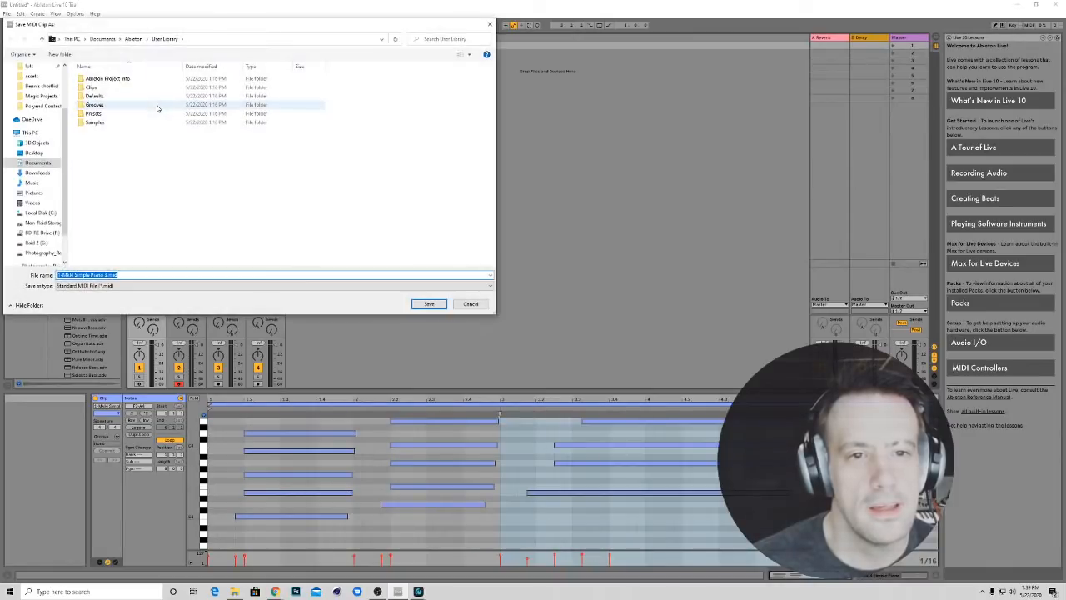
key(Return)
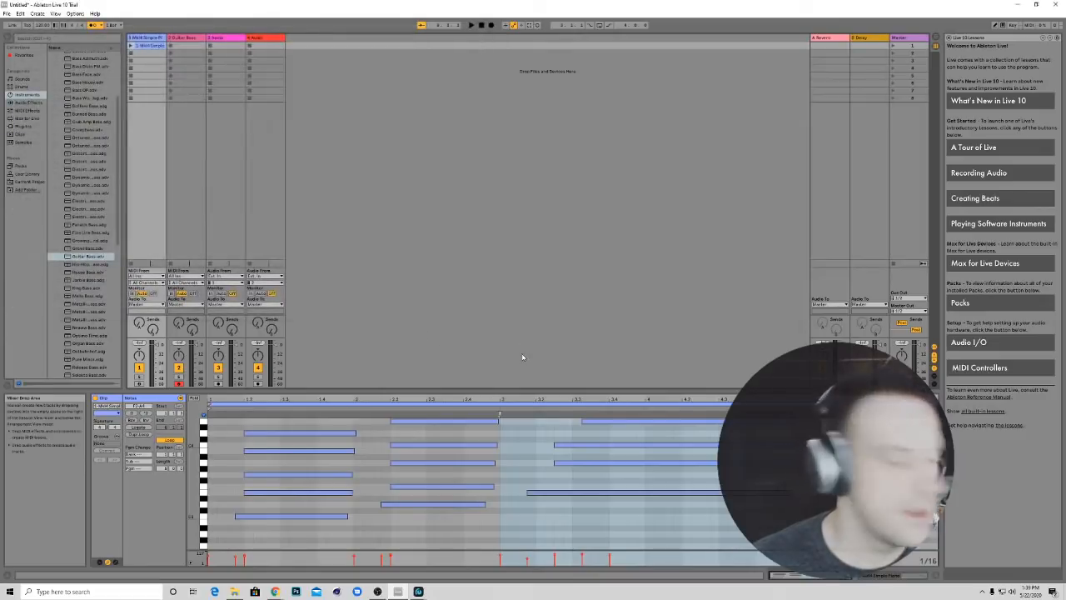
Play the piano clip in the Session View, stop it, and check which commands the clip offers
click(130, 46)
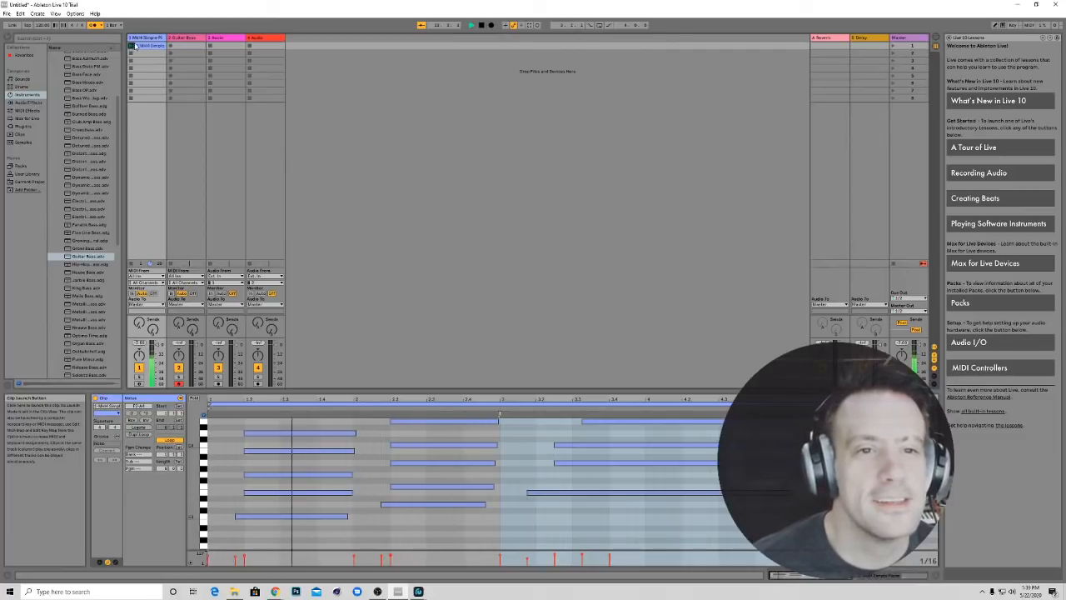
click(481, 25)
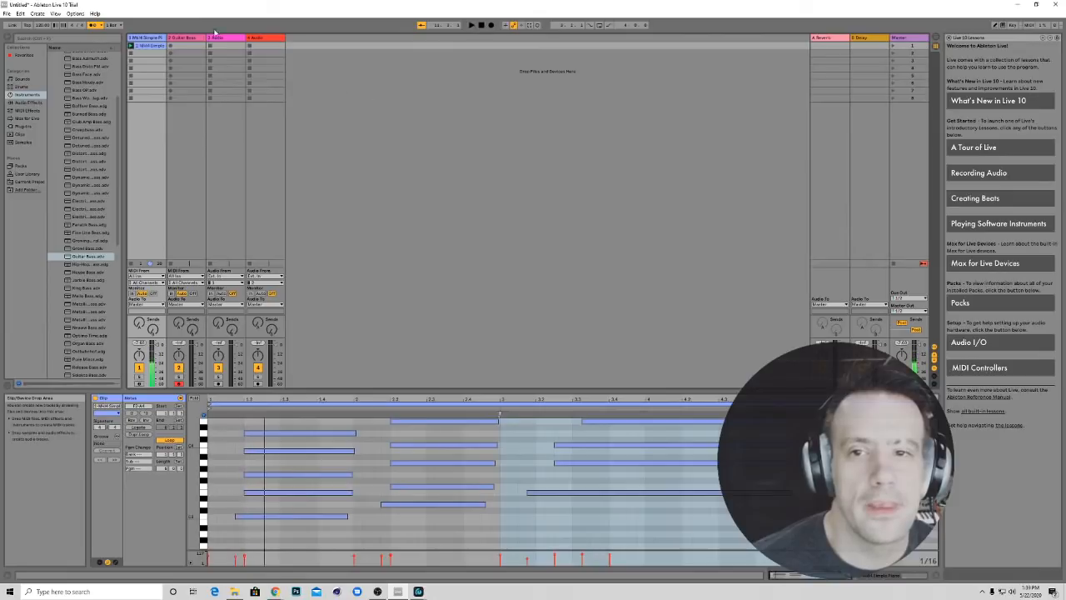
right_click(149, 48)
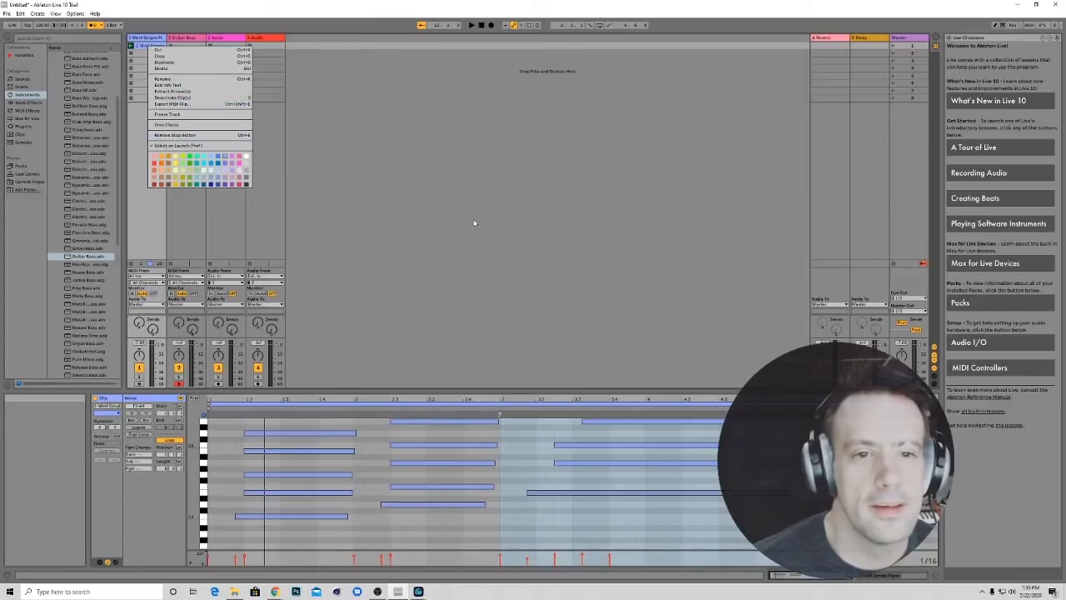
click(481, 288)
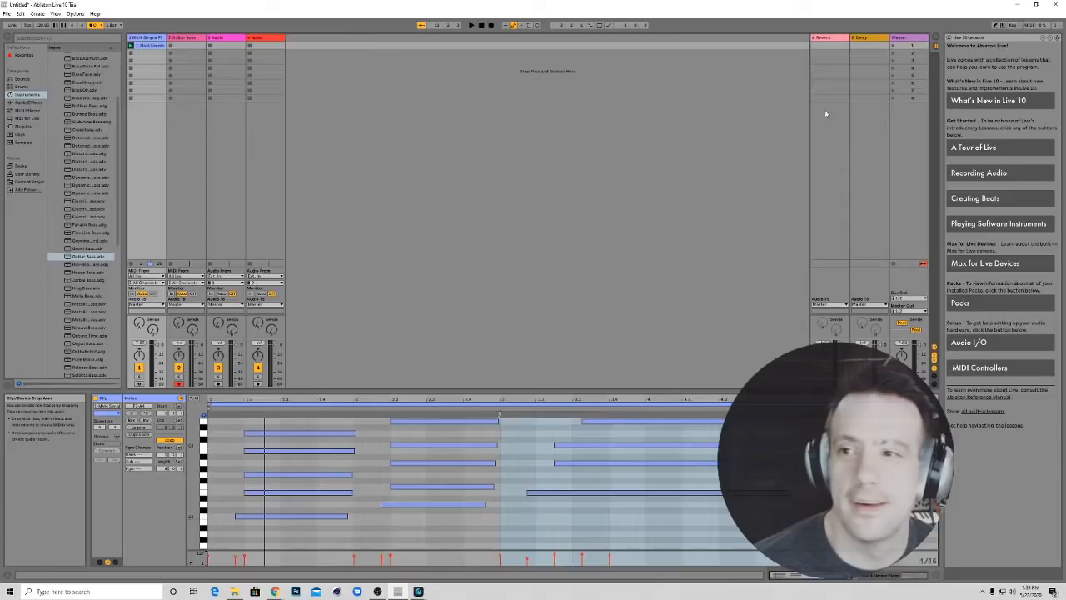
Go back to the Arrangement View and show the piano track's instrument device instead of the clip editor
click(936, 39)
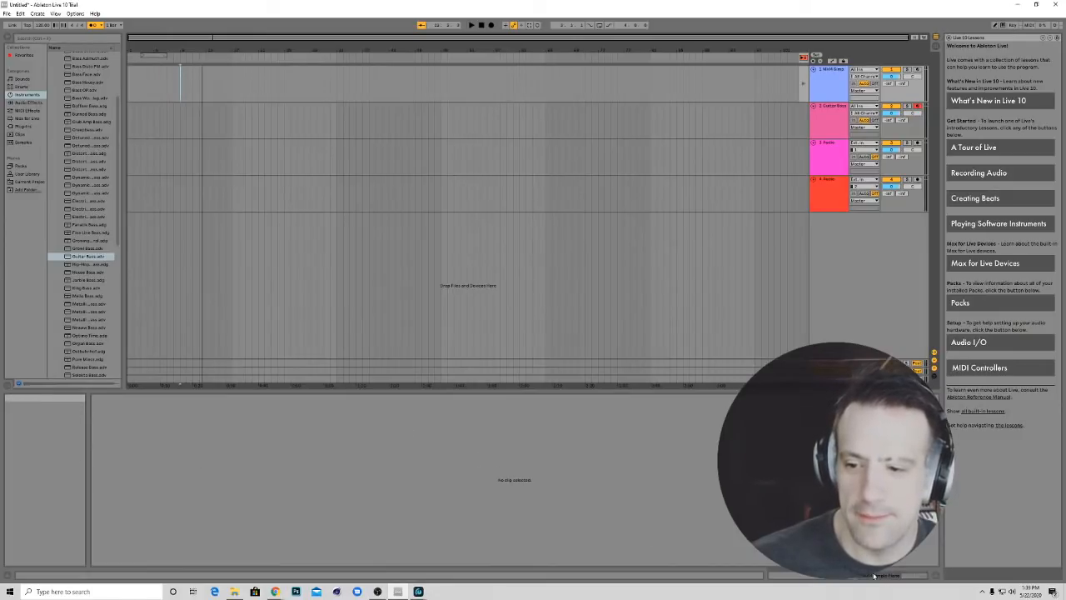
click(908, 578)
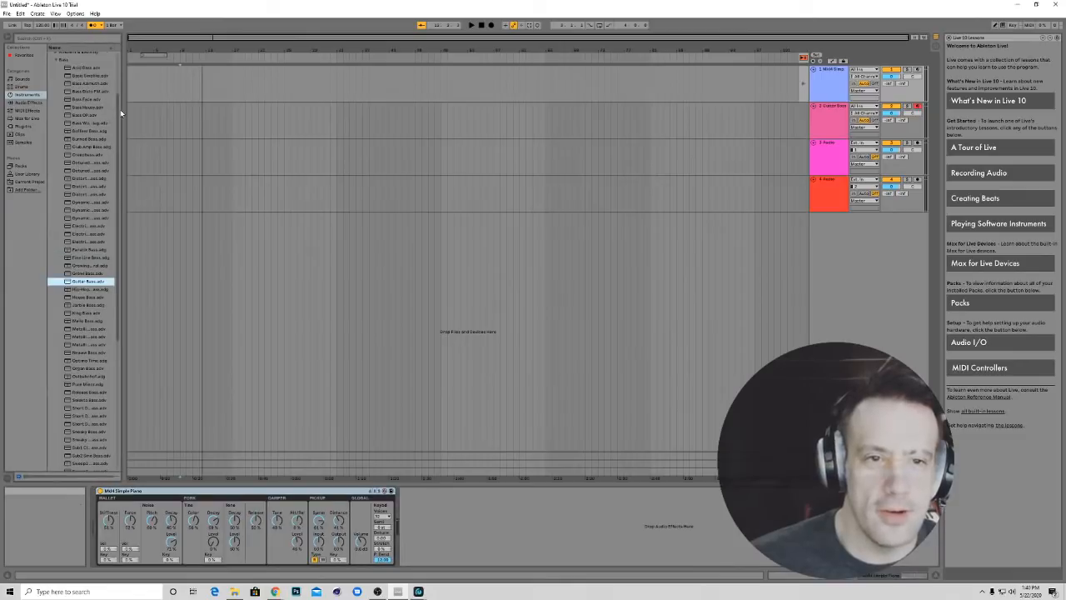
scroll(119, 109, up, 3)
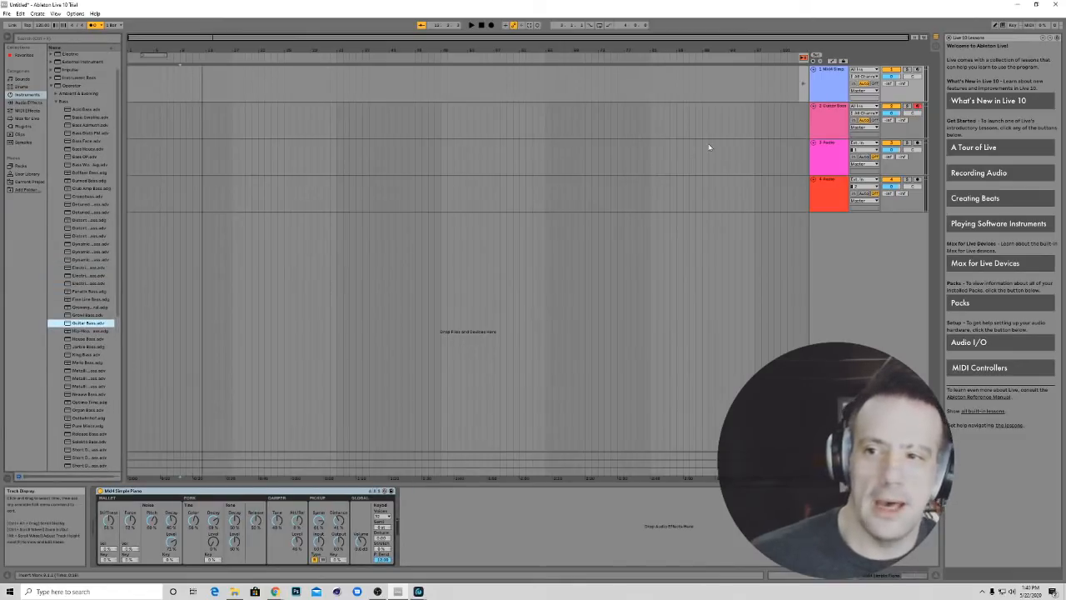
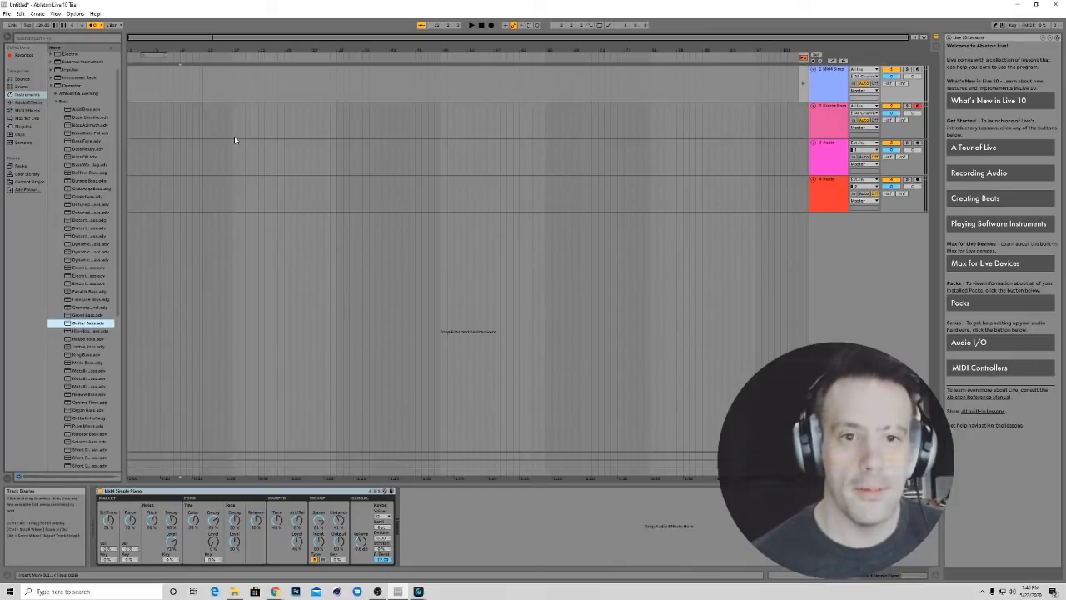
Place the piano clip from the Session View at the start of the first track in the Arrangement View
key(Tab)
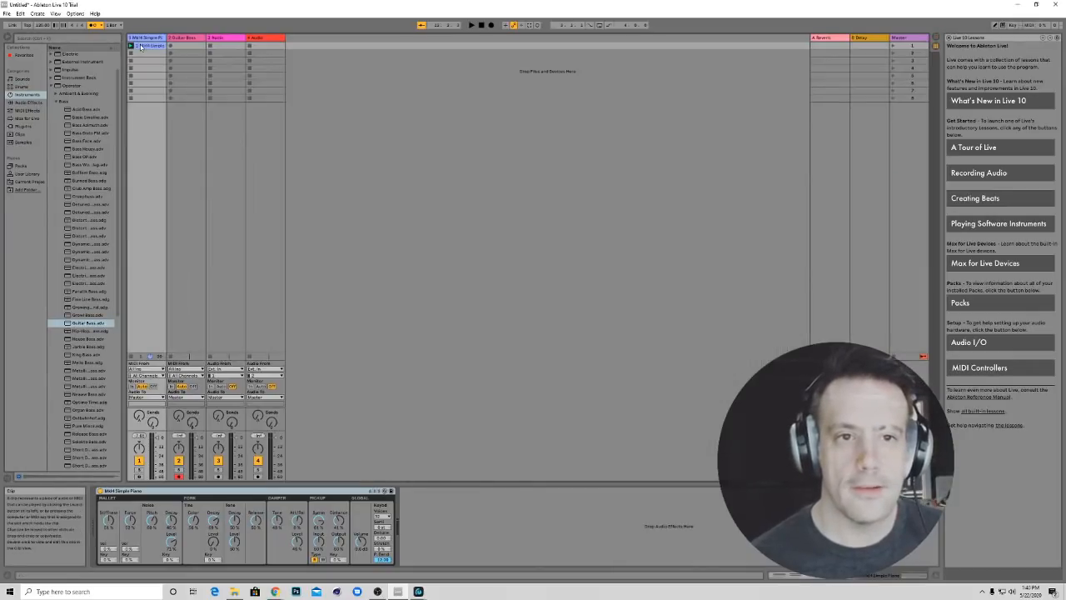
key(Tab)
drag(142, 48, 130, 84)
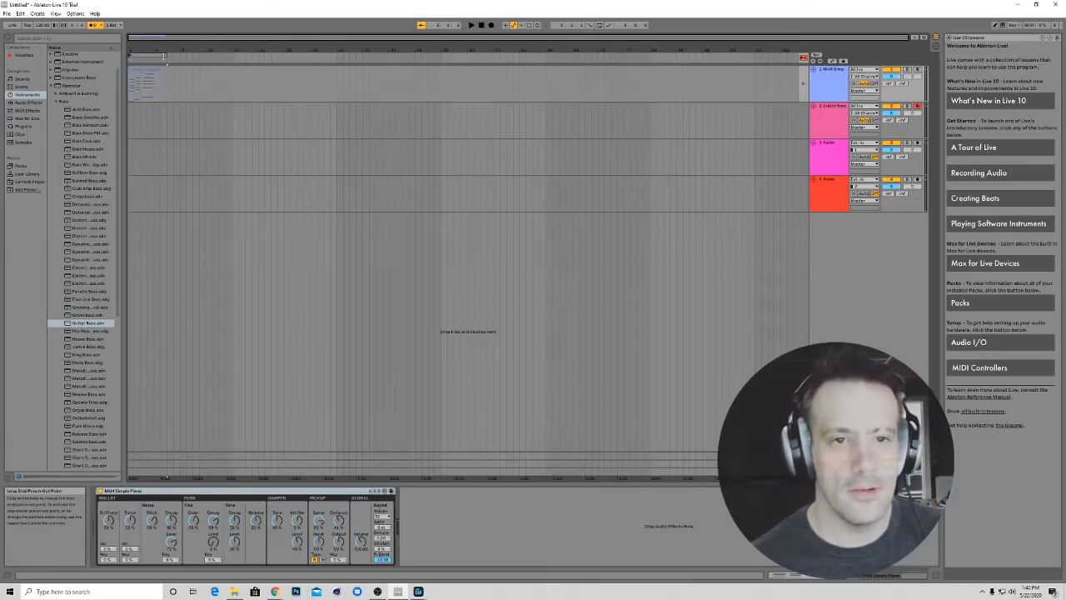
Move the arrangement loop's end back to about bar 5 and shorten the piano clip to the same point
drag(164, 56, 157, 60)
click(161, 81)
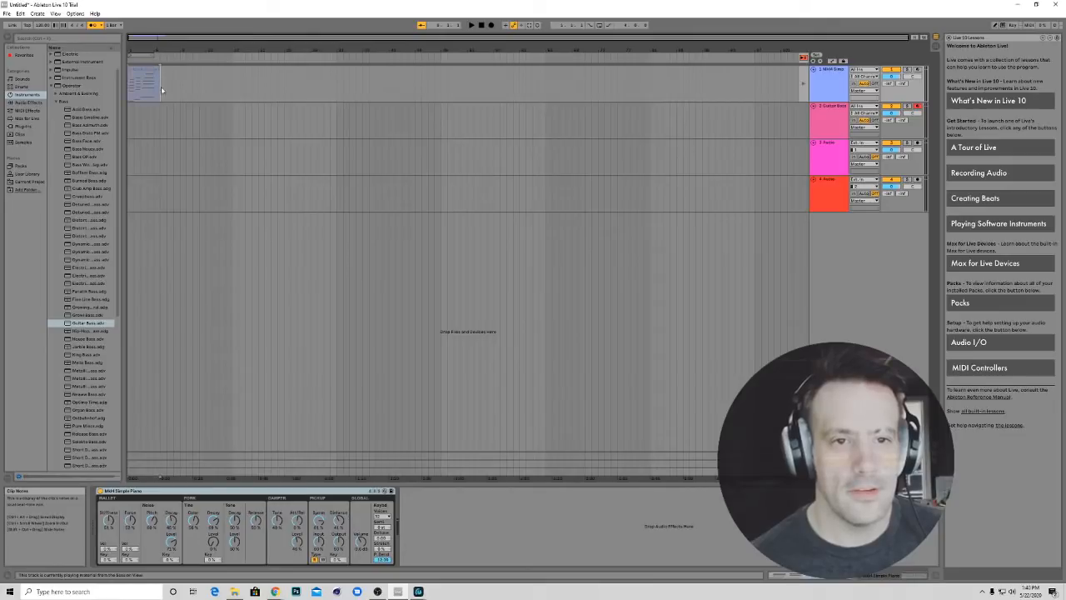
click(157, 70)
drag(158, 68, 153, 69)
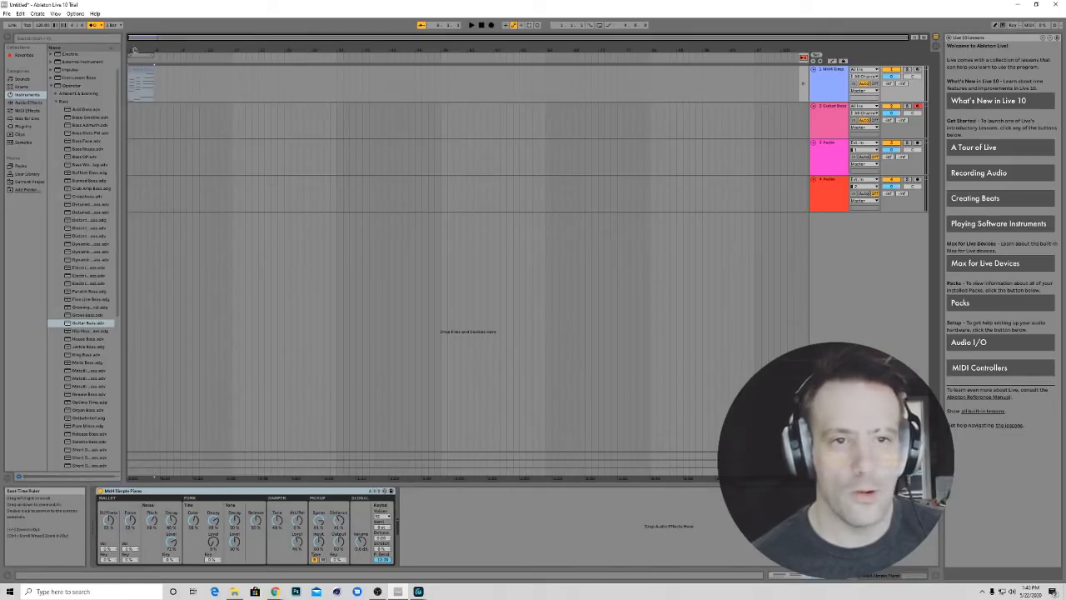
Play the arrangement to check the shortened piano clip, then inspect the clip's available commands
click(473, 26)
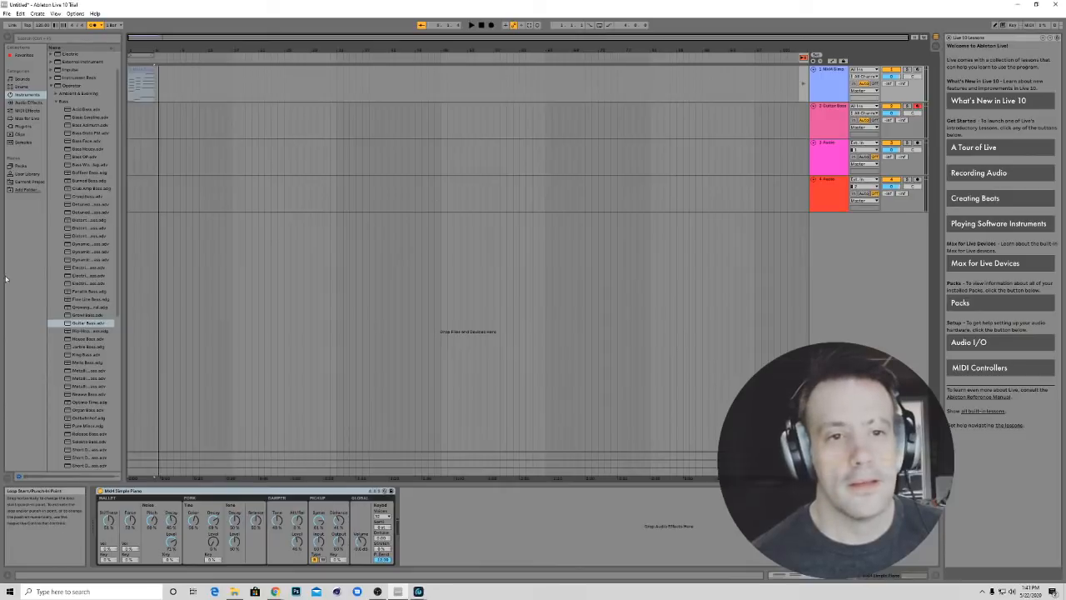
click(147, 81)
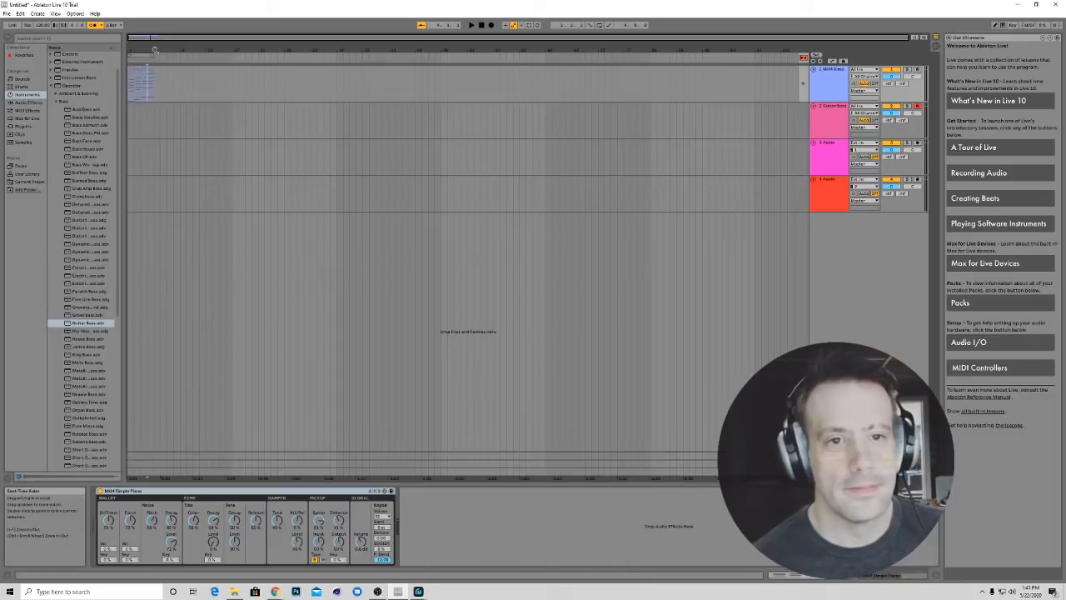
click(155, 59)
key(space)
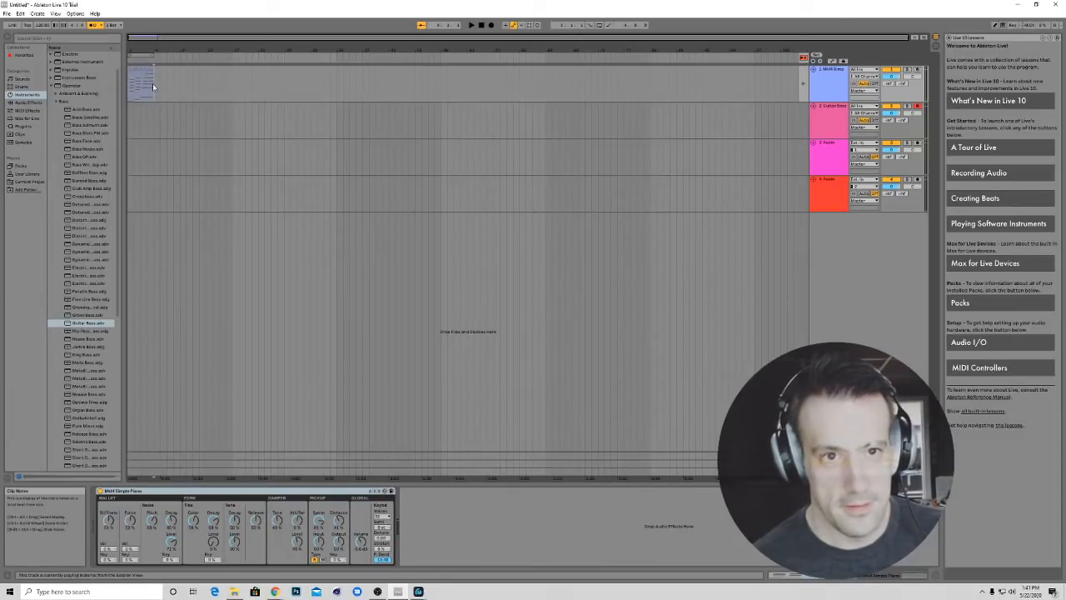
right_click(147, 85)
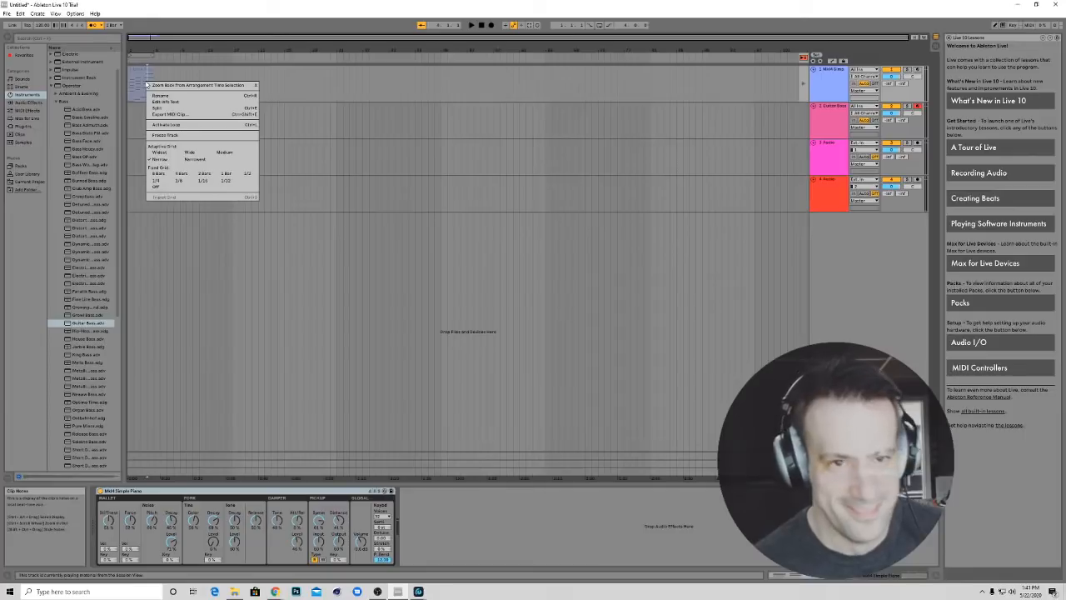
click(140, 84)
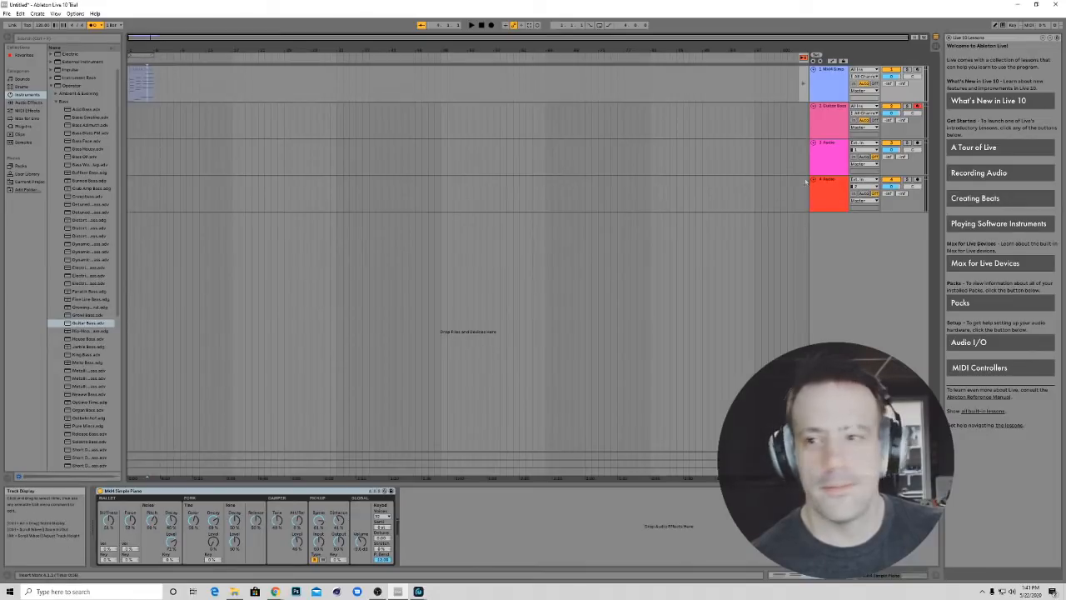
Select the Guitar Bass track's empty arrangement lane and check which commands it offers
click(132, 135)
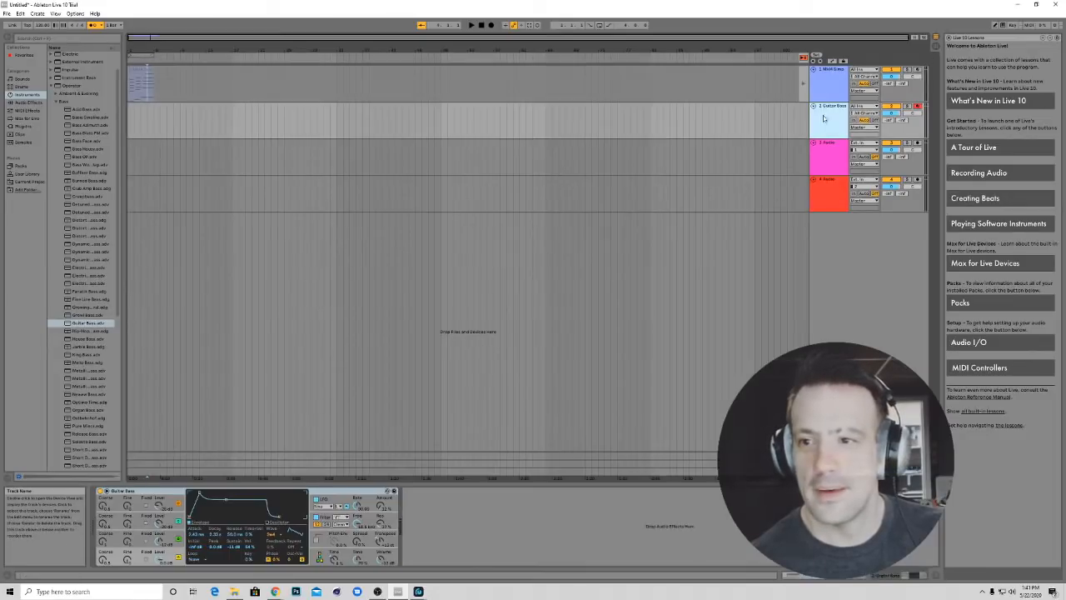
right_click(131, 129)
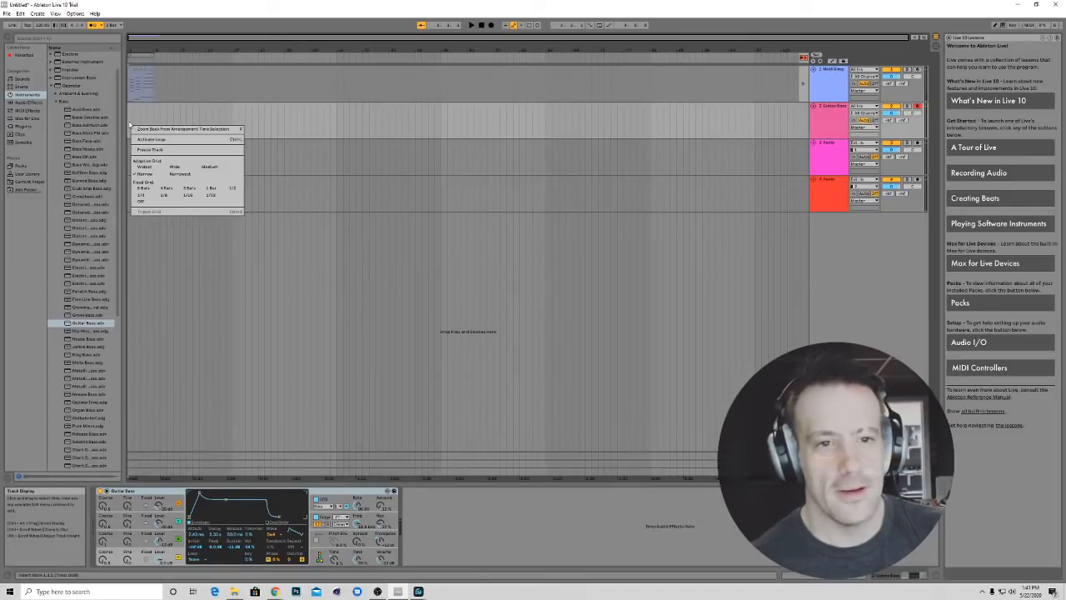
click(129, 125)
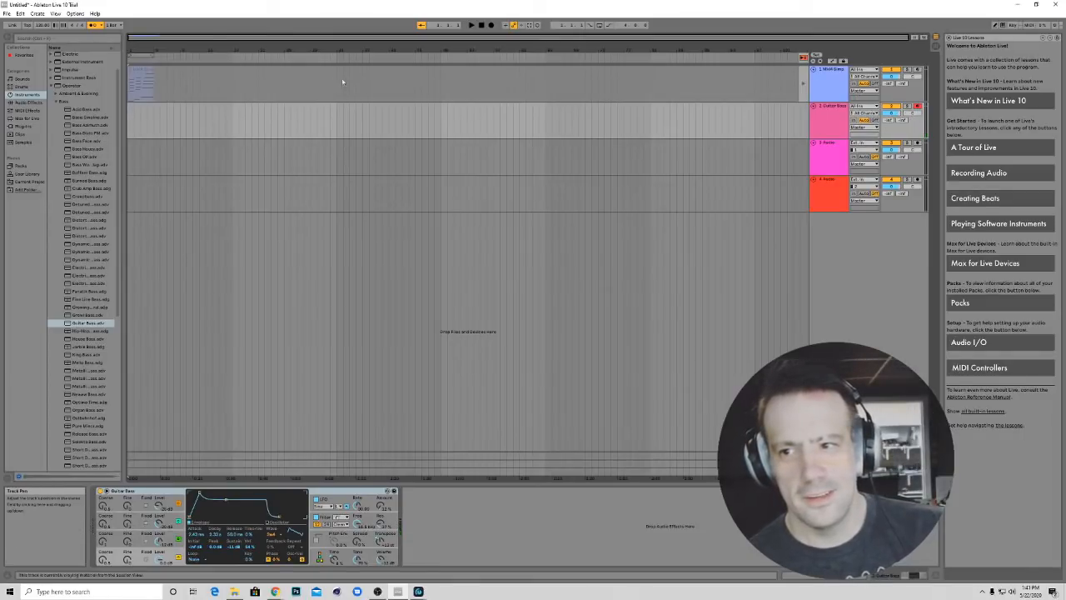
click(491, 25)
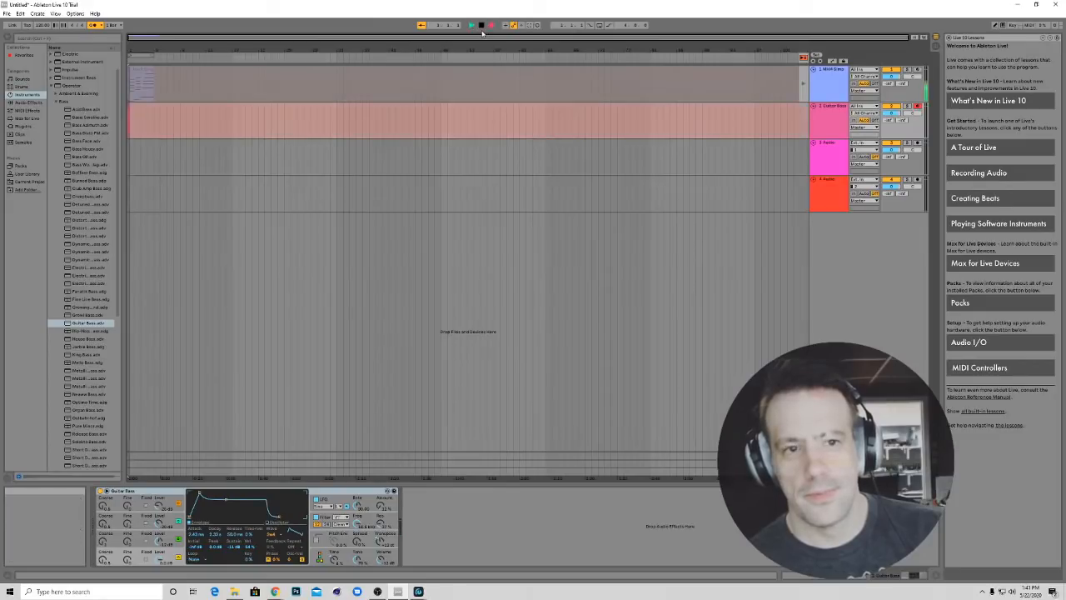
click(481, 26)
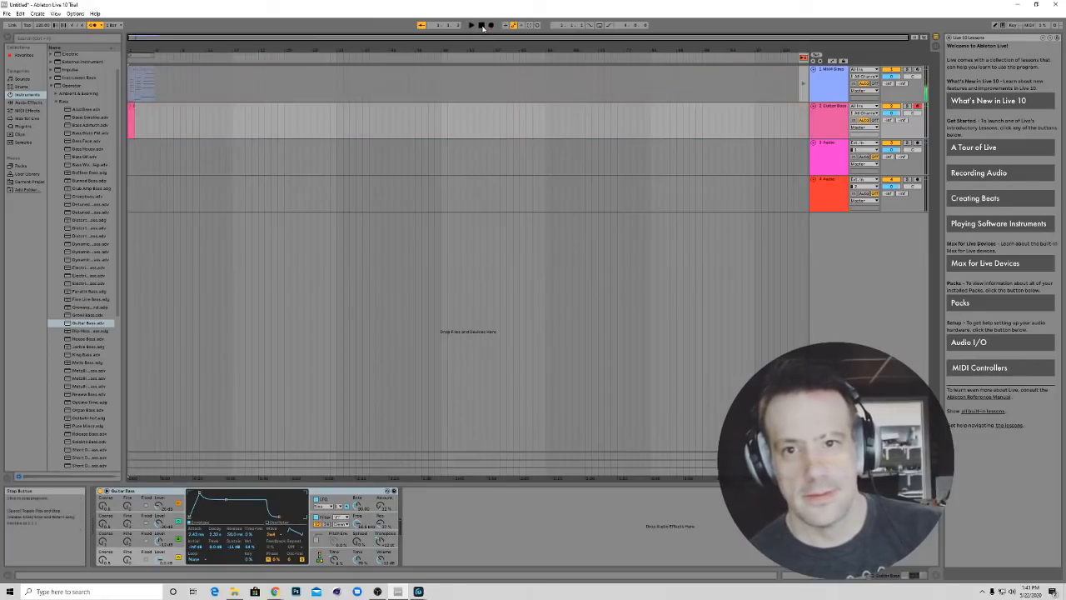
right_click(131, 123)
click(132, 117)
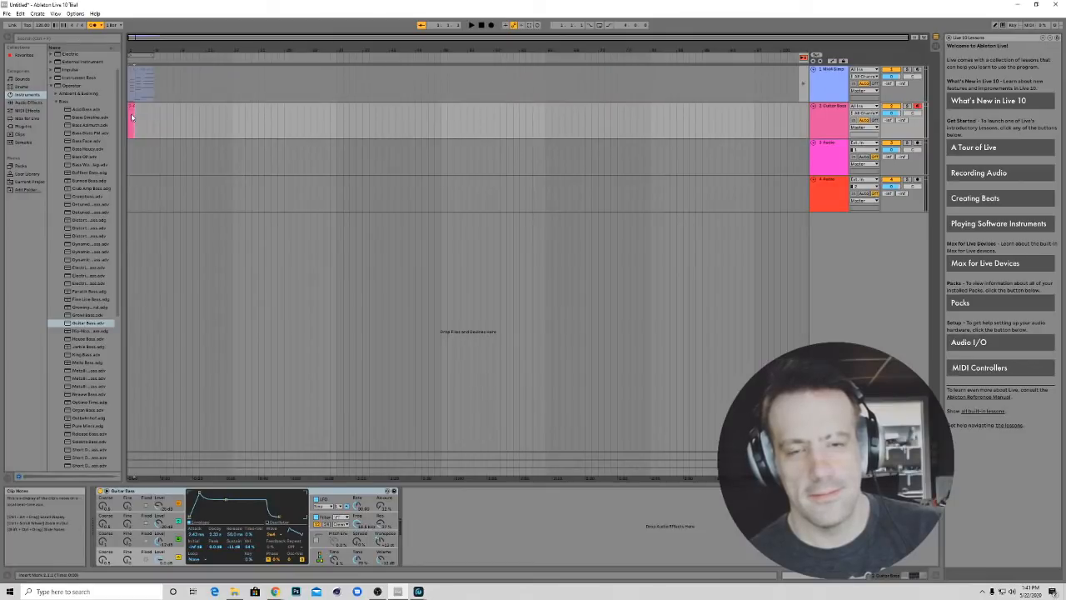
Record a bass part of about five bars on the Guitar Bass track from the start of the arrangement
click(491, 26)
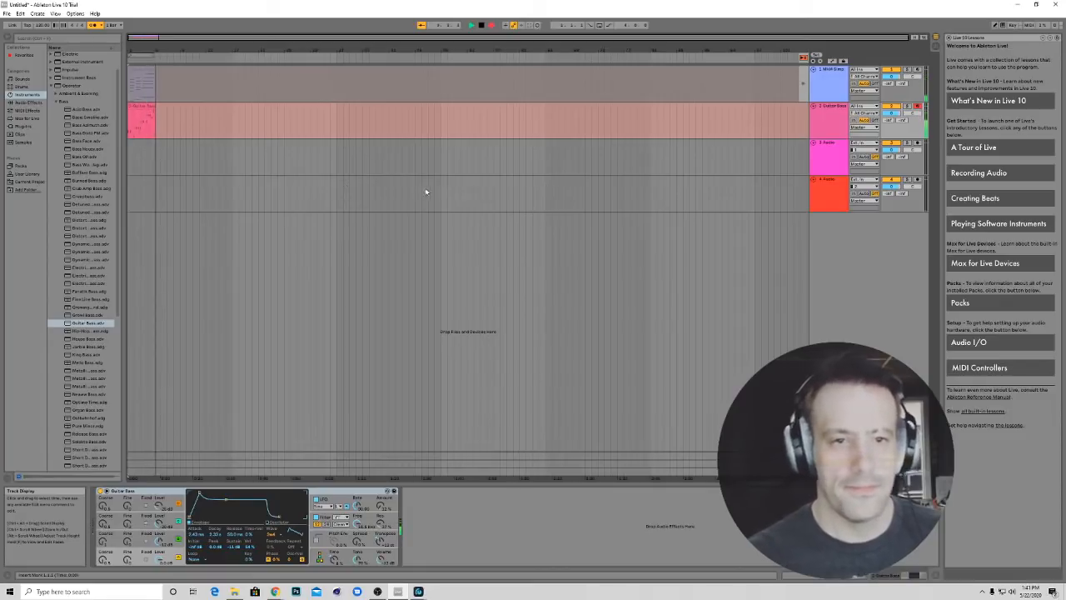
click(481, 25)
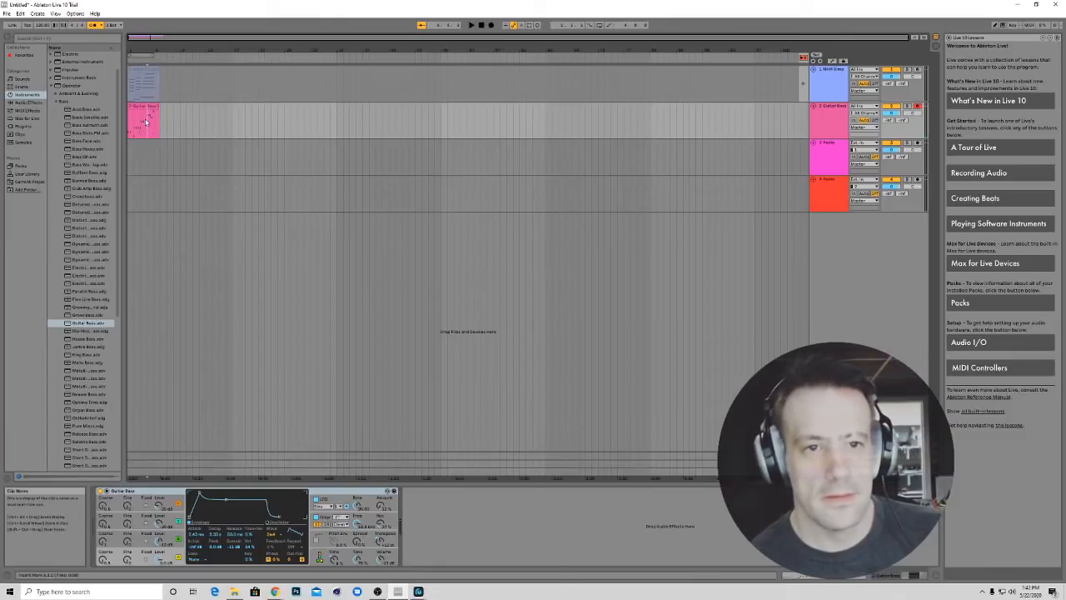
key(Tab)
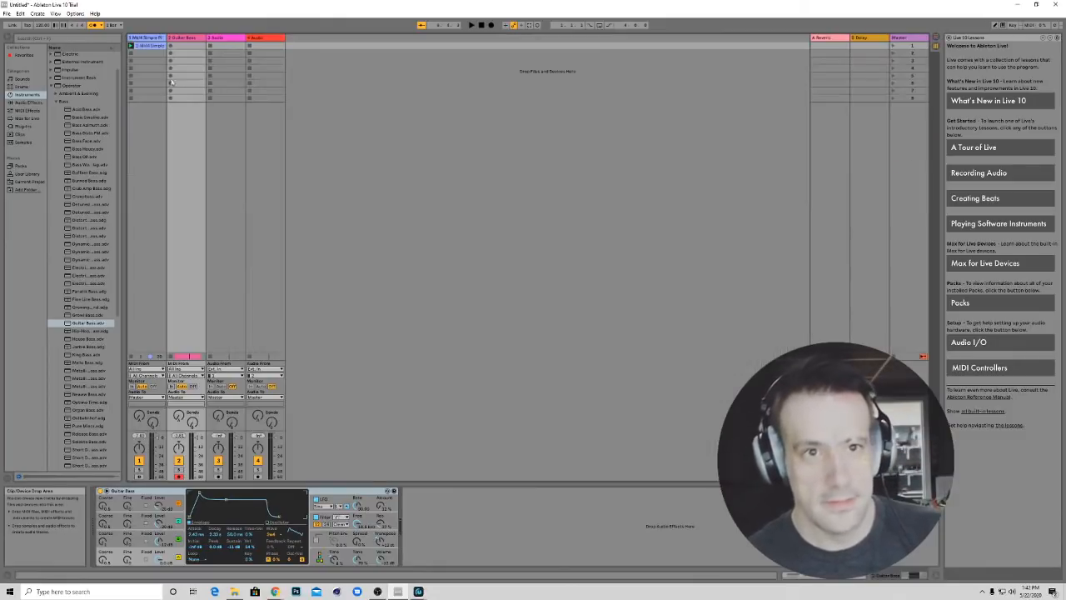
key(Tab)
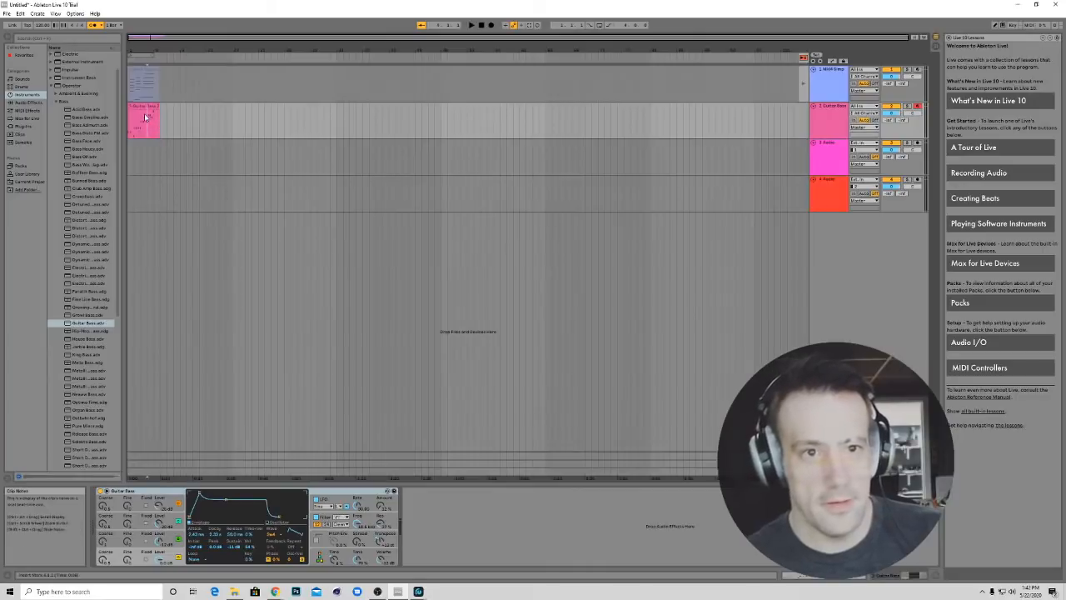
Open the recorded Guitar Bass clip in the note editor and quantize all of its notes
click(141, 108)
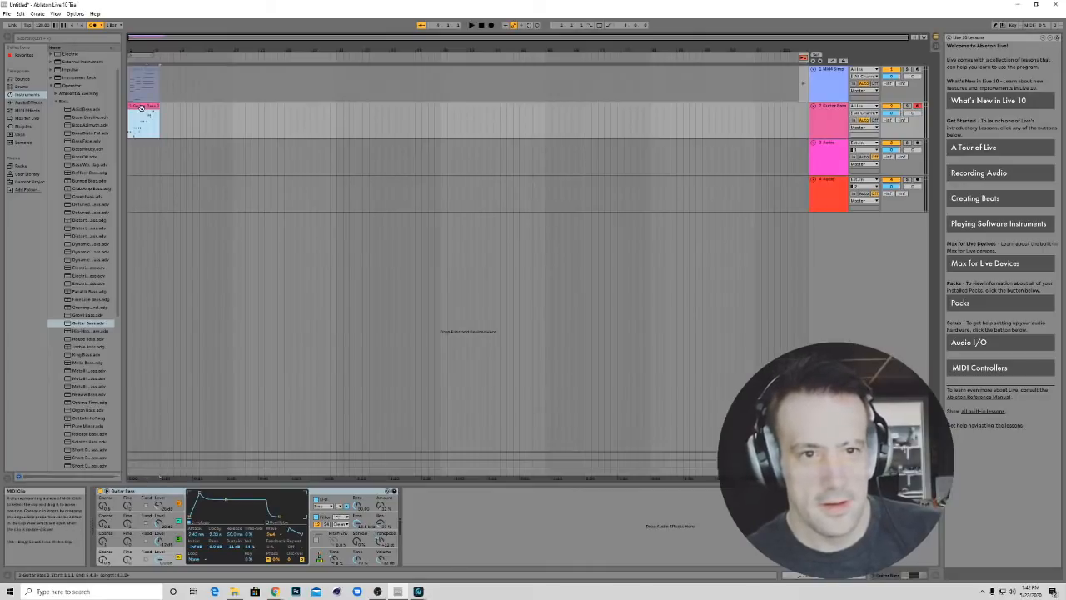
double_click(142, 108)
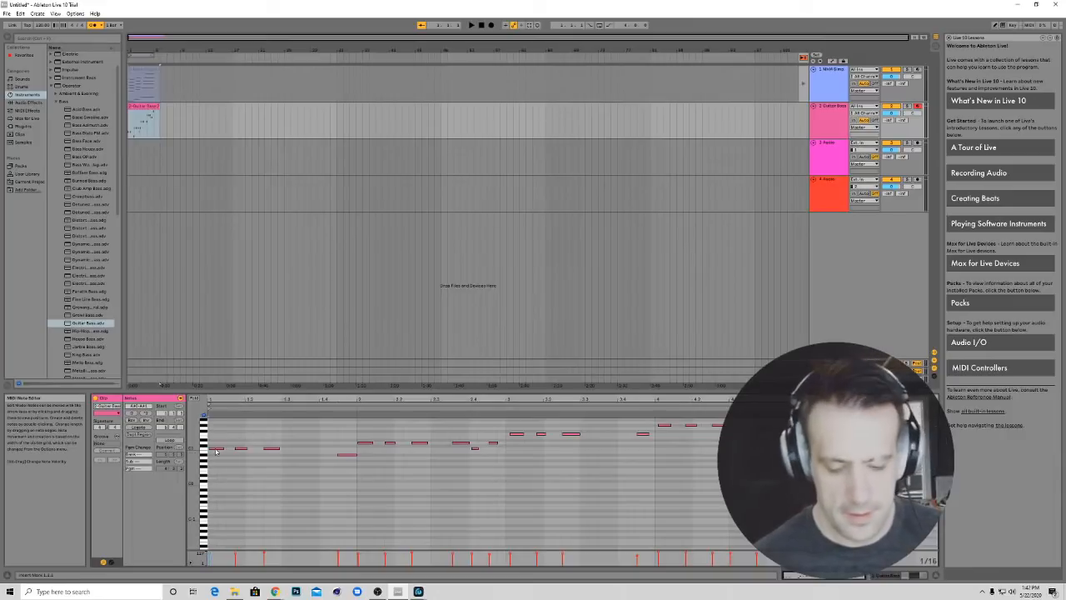
key(ctrl+a)
right_click(216, 450)
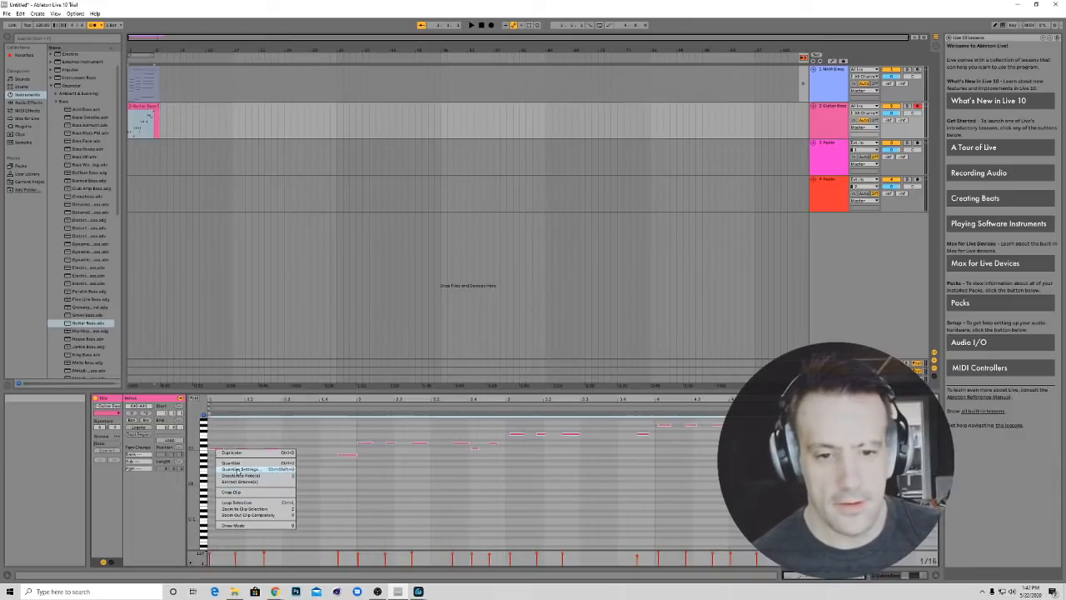
click(236, 464)
right_click(295, 468)
click(352, 489)
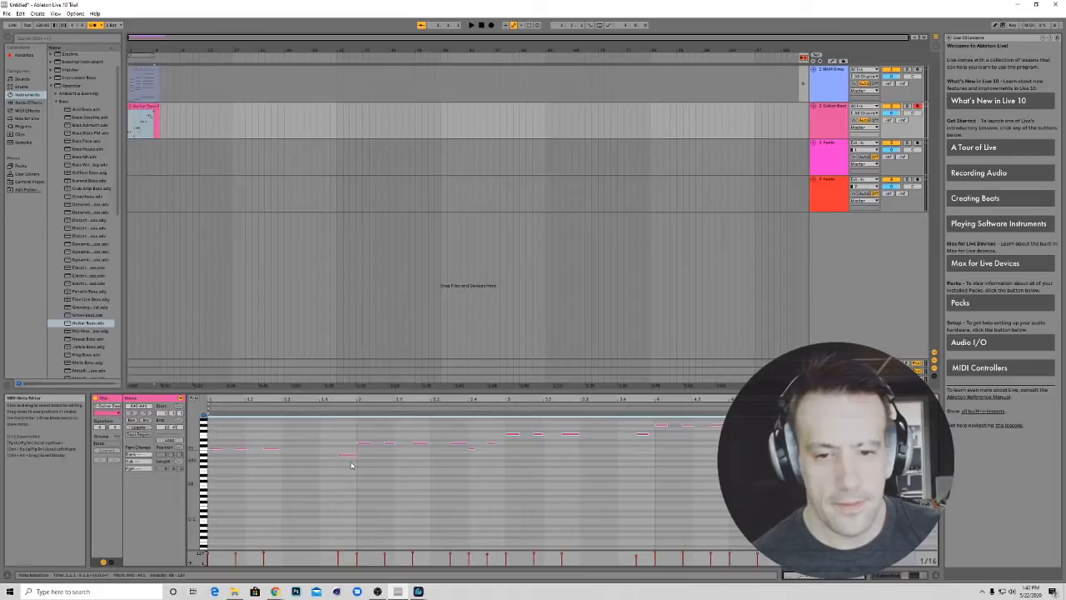
Lower the pitch of the bass note just before bar 2 and play the arrangement to check it
click(347, 457)
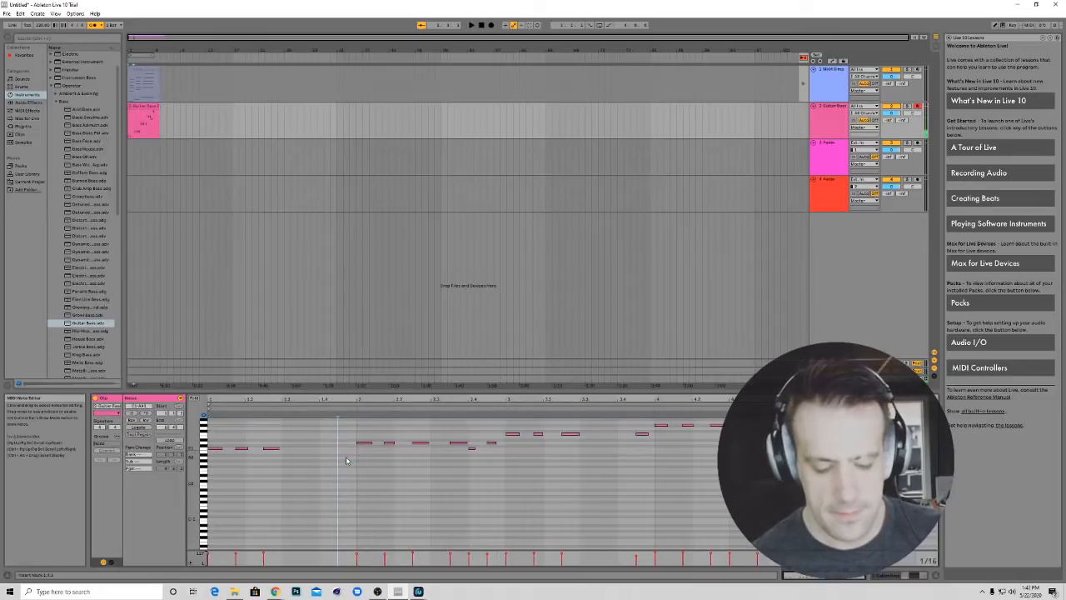
drag(341, 458, 346, 466)
key(space)
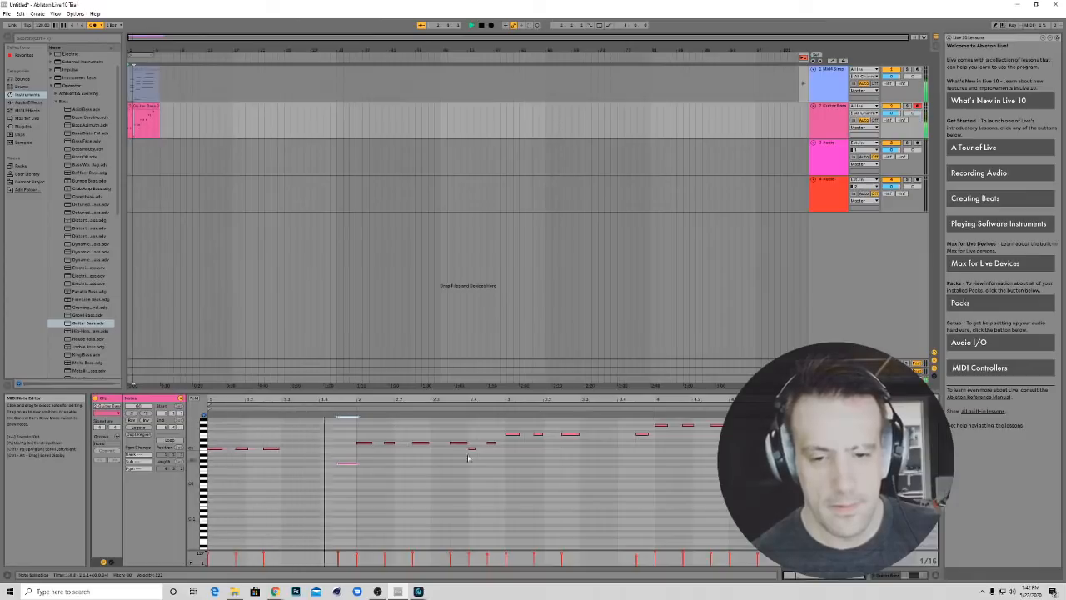
key(space)
key(space)
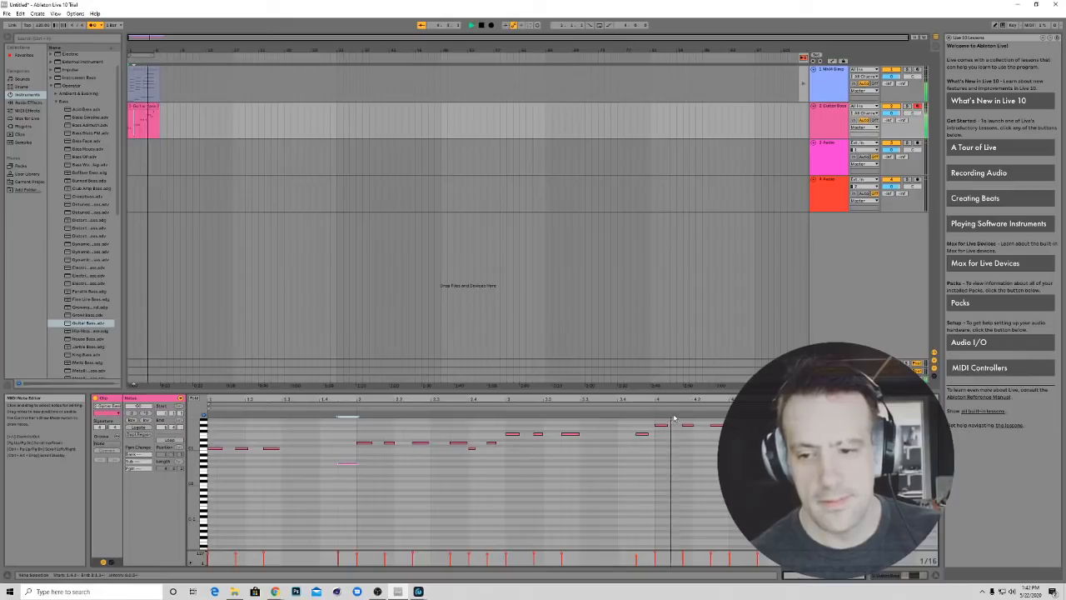
key(space)
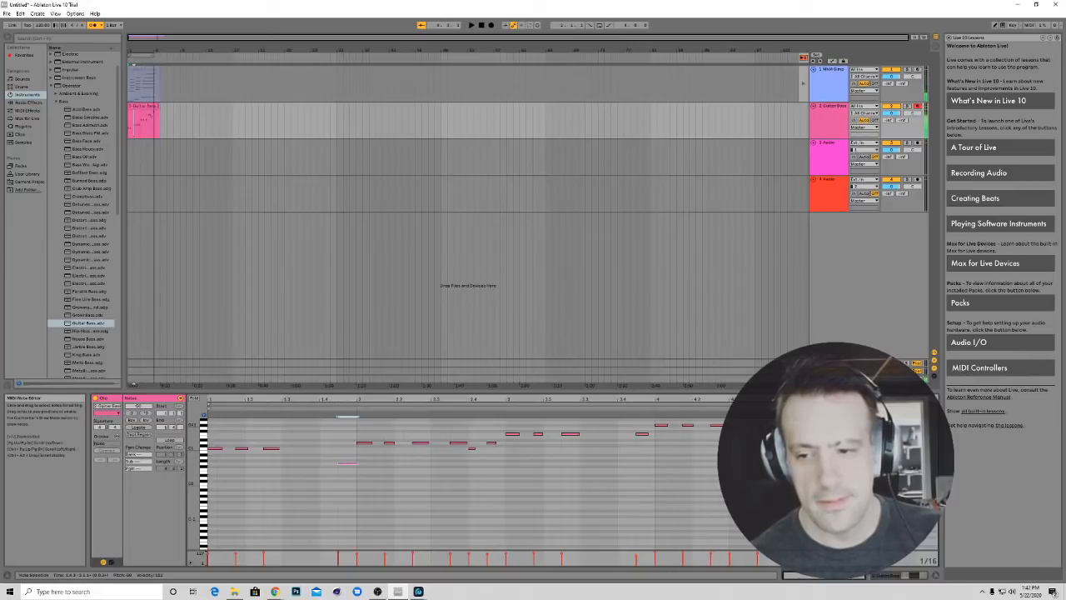
Examine the bass notes around beat 4.4 near the clip's end and play the arrangement to hear them
click(793, 419)
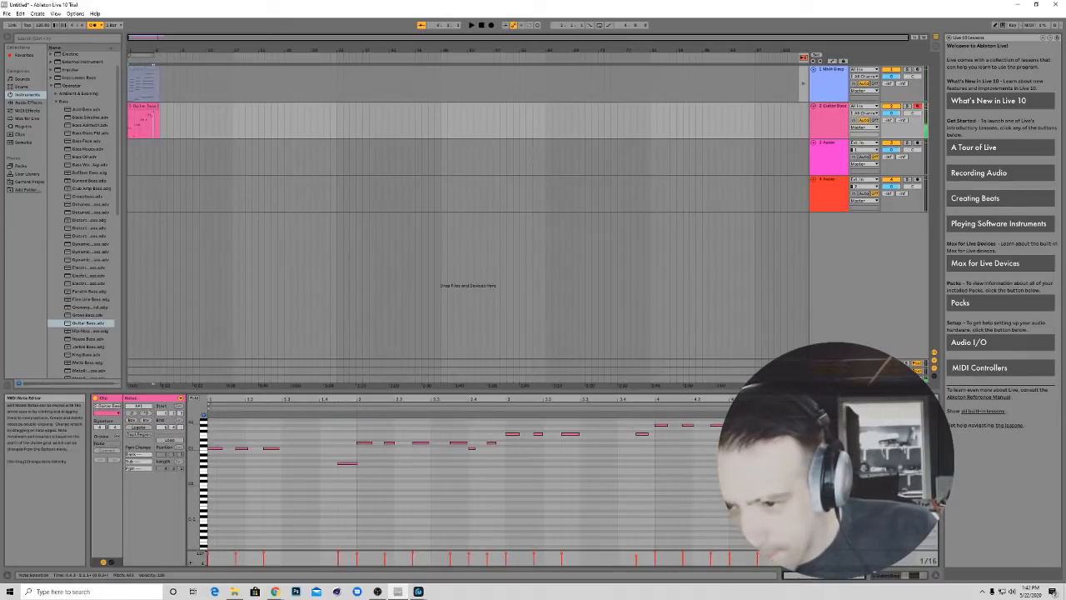
scroll(467, 475, up, 5)
scroll(793, 477, up, 4)
scroll(793, 477, down, 5)
scroll(797, 455, up, 6)
scroll(796, 453, down, 3)
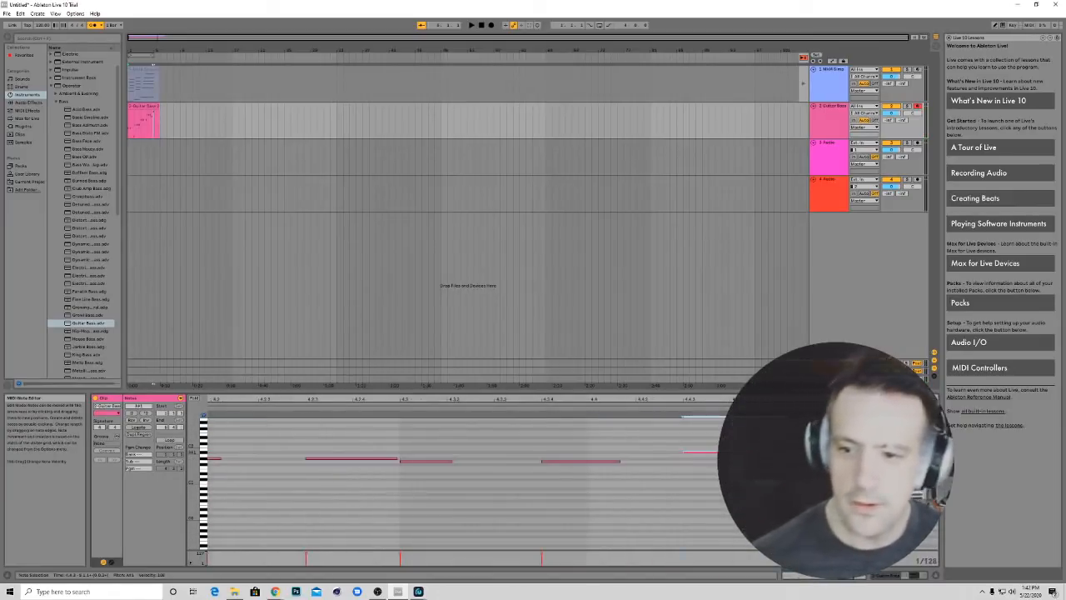
click(598, 462)
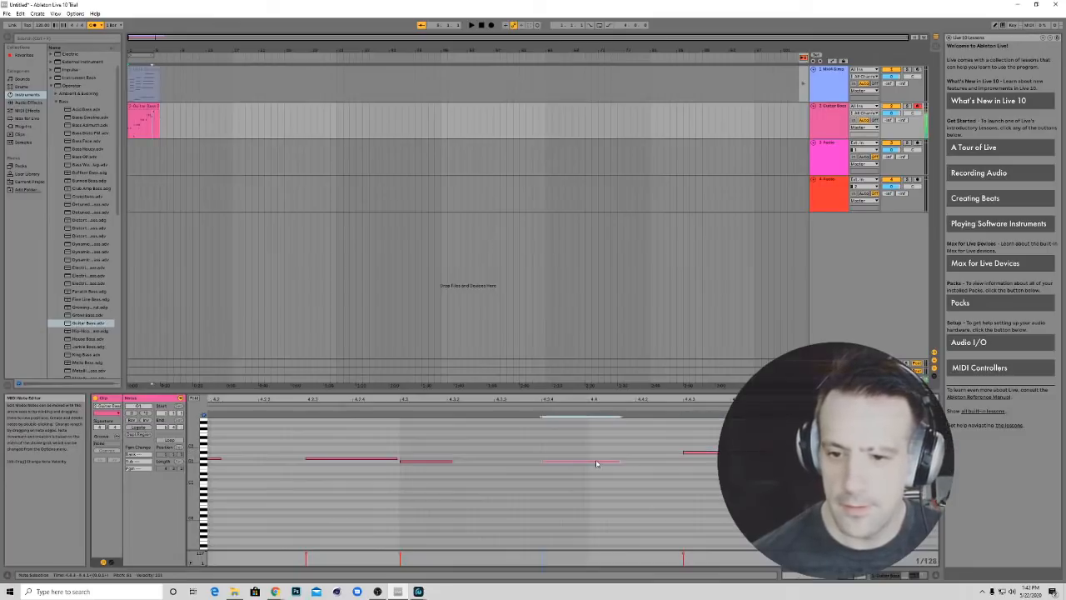
click(662, 462)
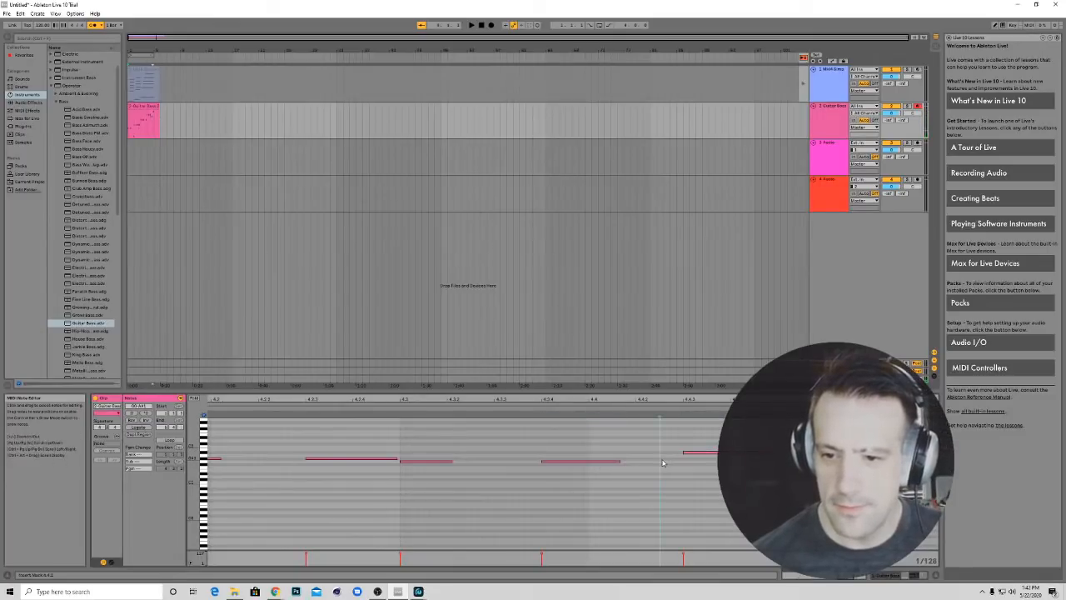
click(607, 463)
click(663, 463)
double_click(664, 462)
key(space)
scroll(593, 480, down, 5)
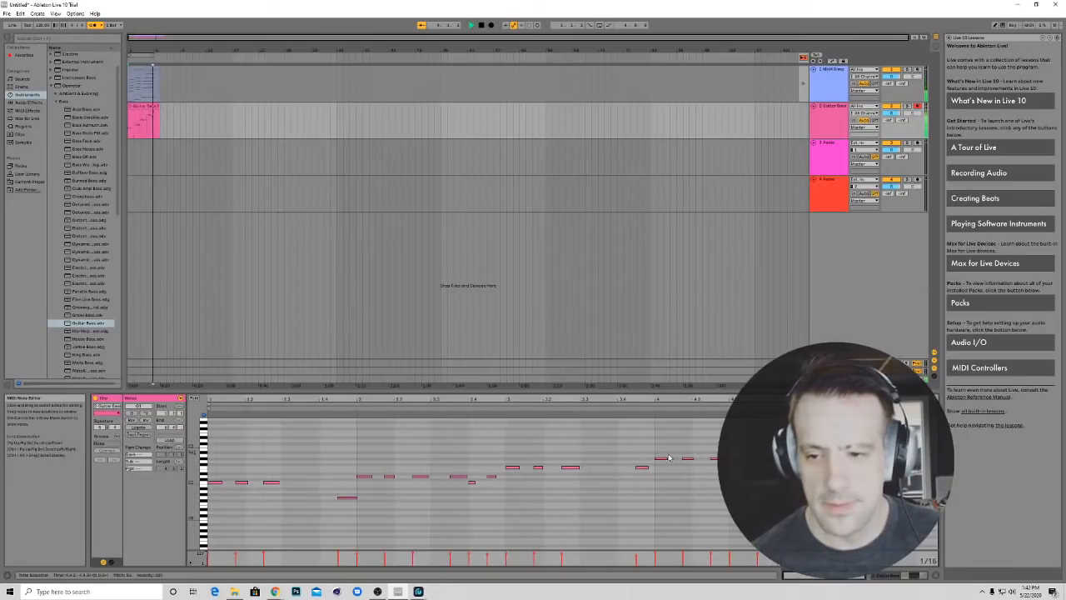
key(space)
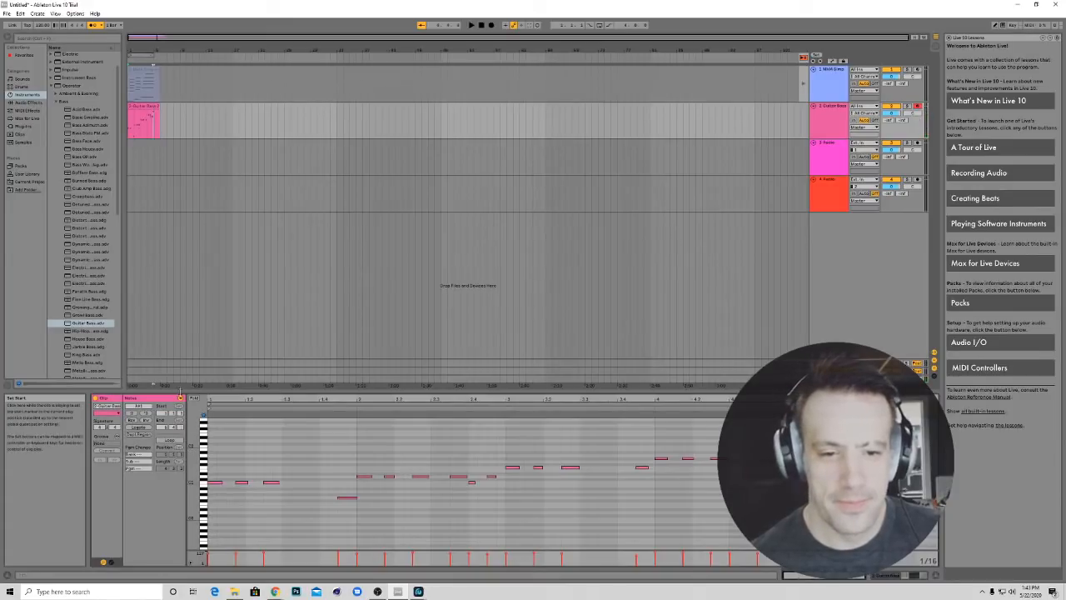
Show the Guitar Bass instrument and inspect the envelopes of its second and third oscillators while the arrangement plays
click(816, 138)
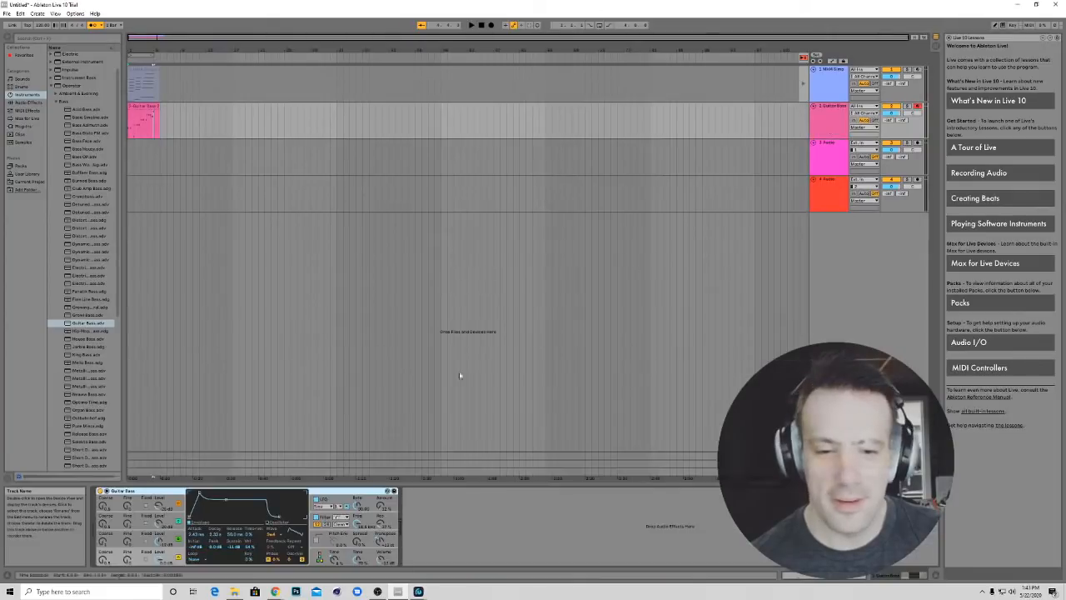
key(space)
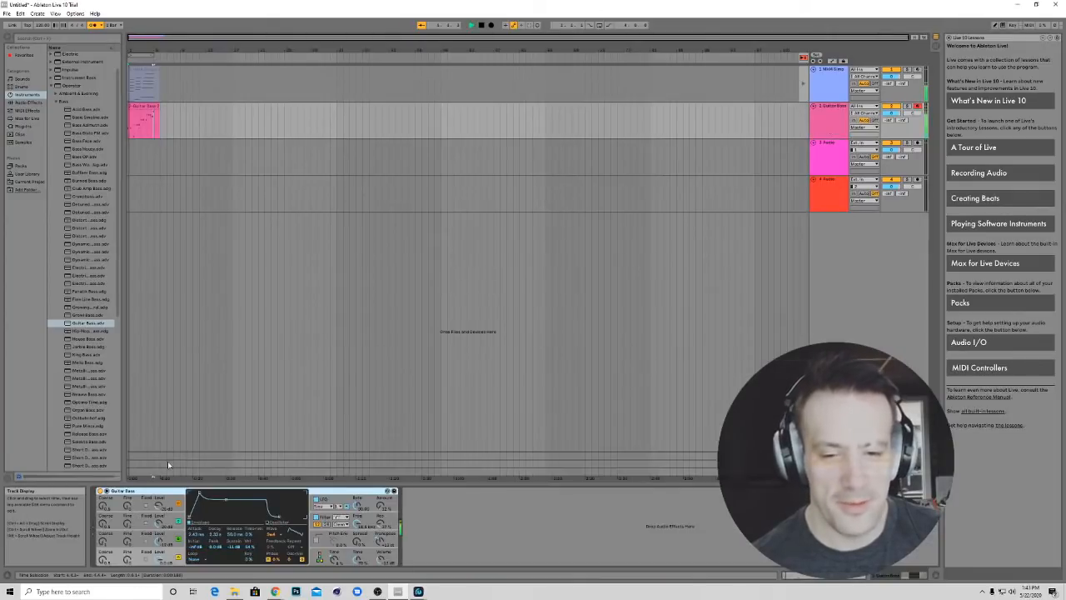
click(107, 530)
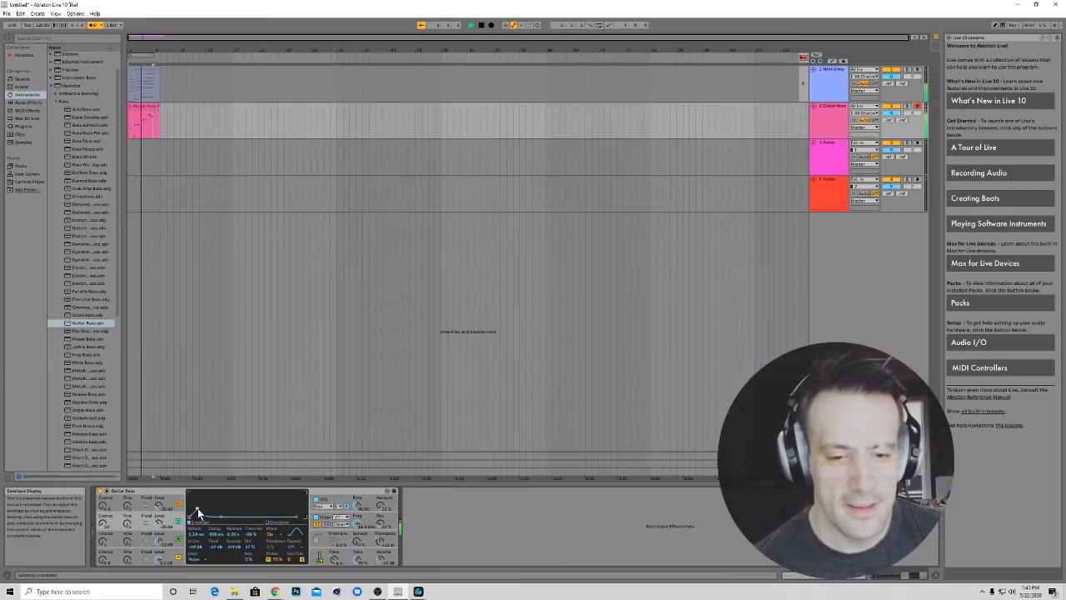
click(103, 542)
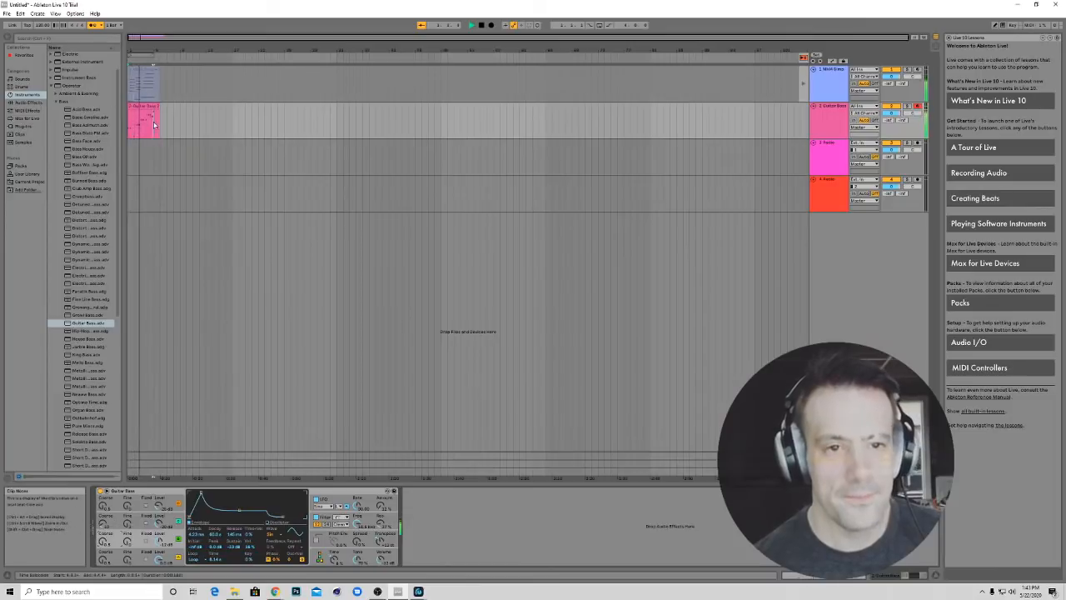
key(space)
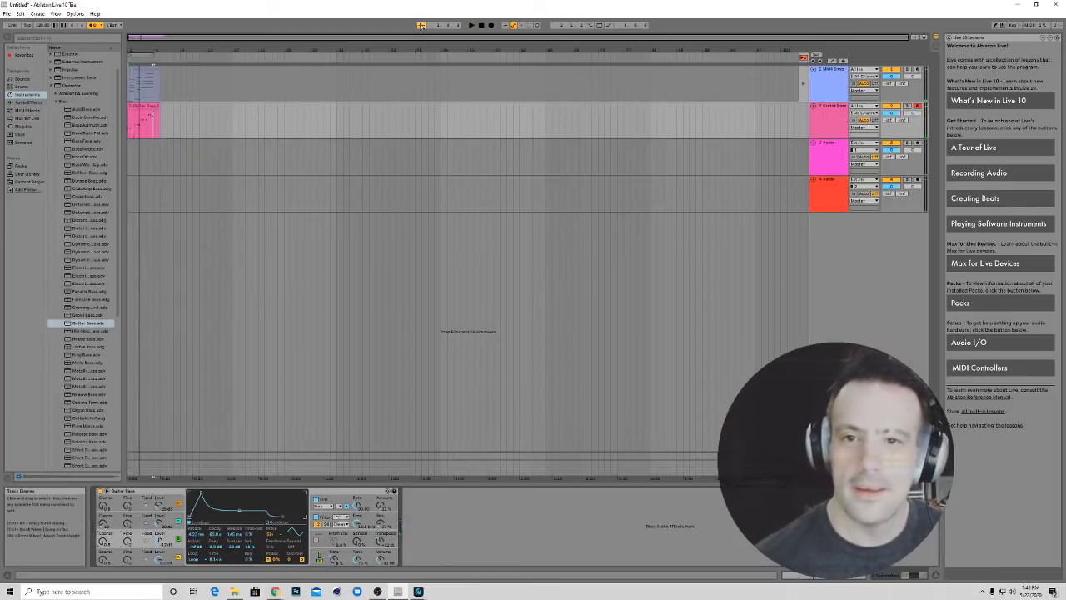
Insert a new MIDI track and move it directly below the Guitar Bass track
right_click(870, 315)
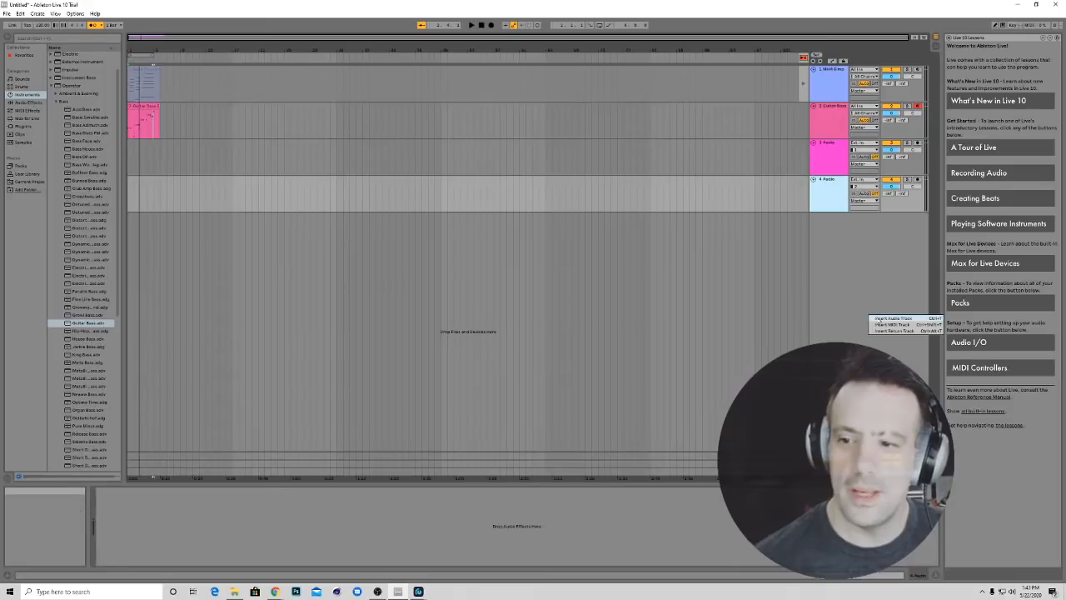
click(890, 324)
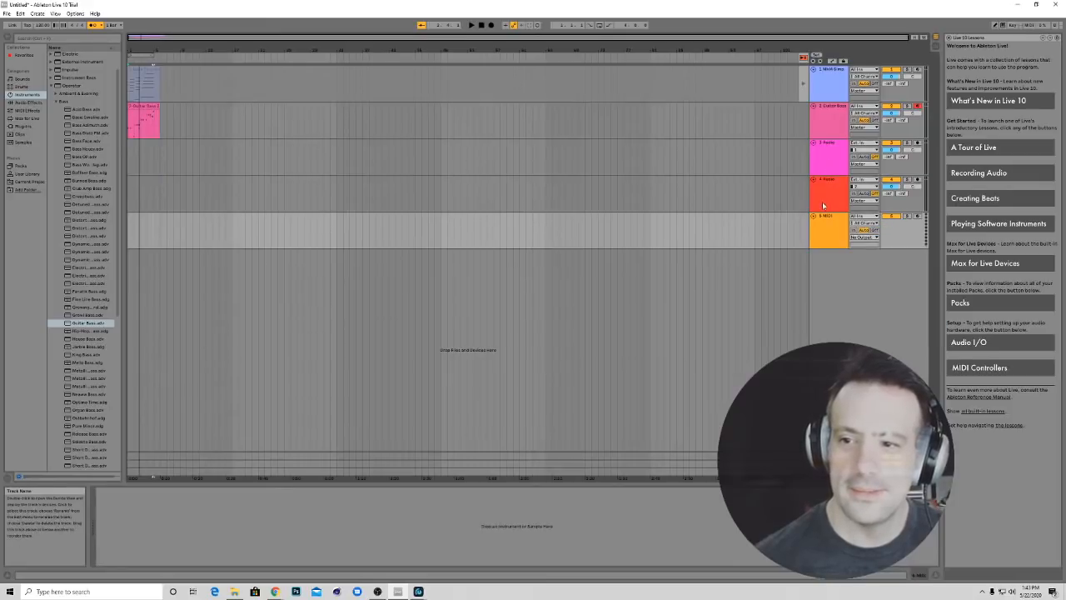
drag(822, 229, 821, 155)
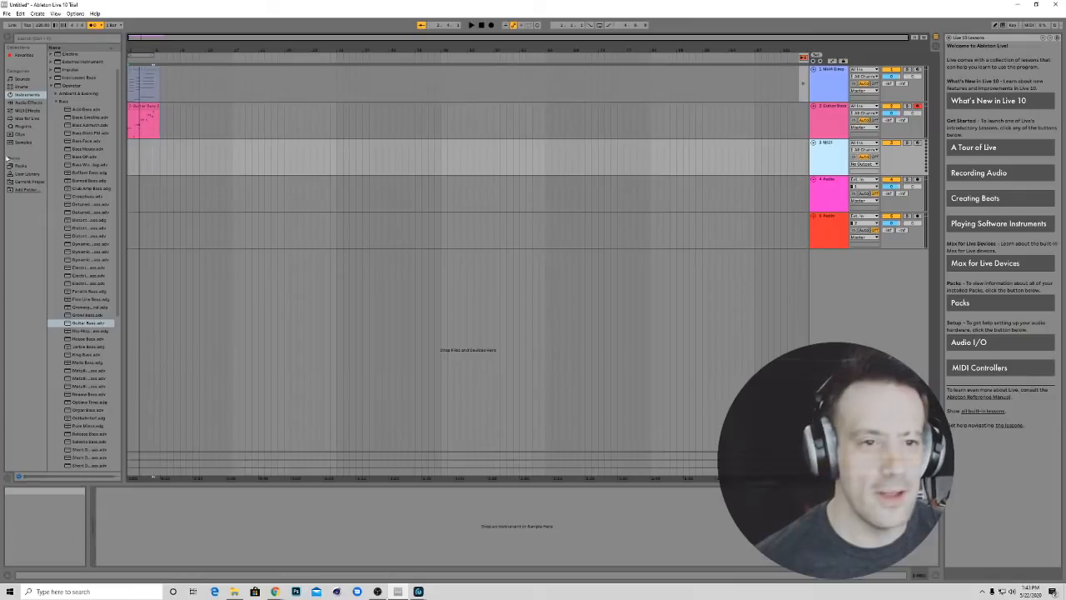
Load an empty Drum Rack from the instruments onto the new MIDI track
click(53, 85)
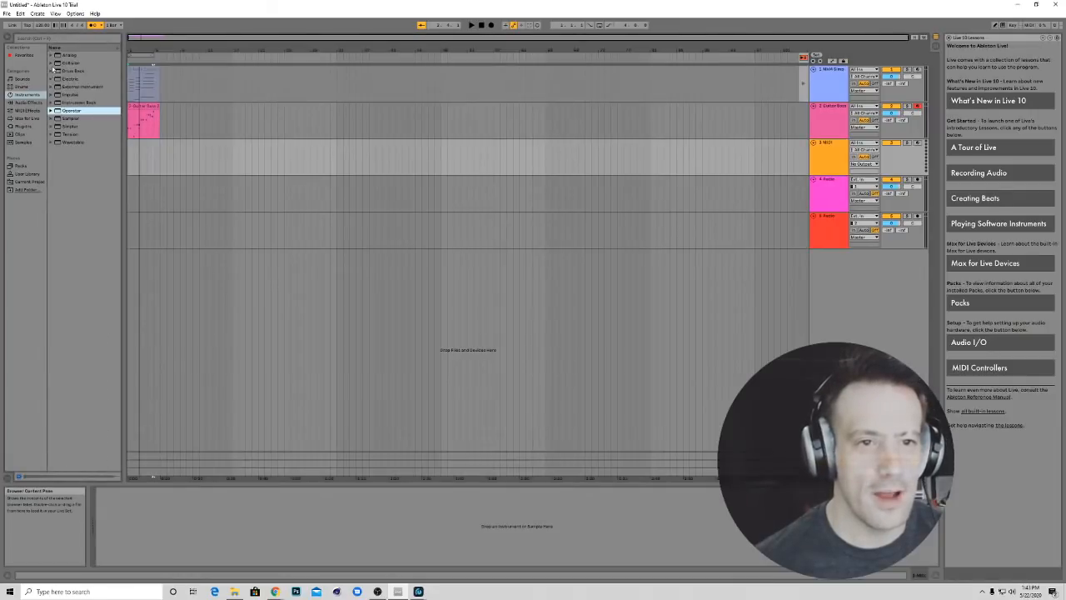
click(52, 71)
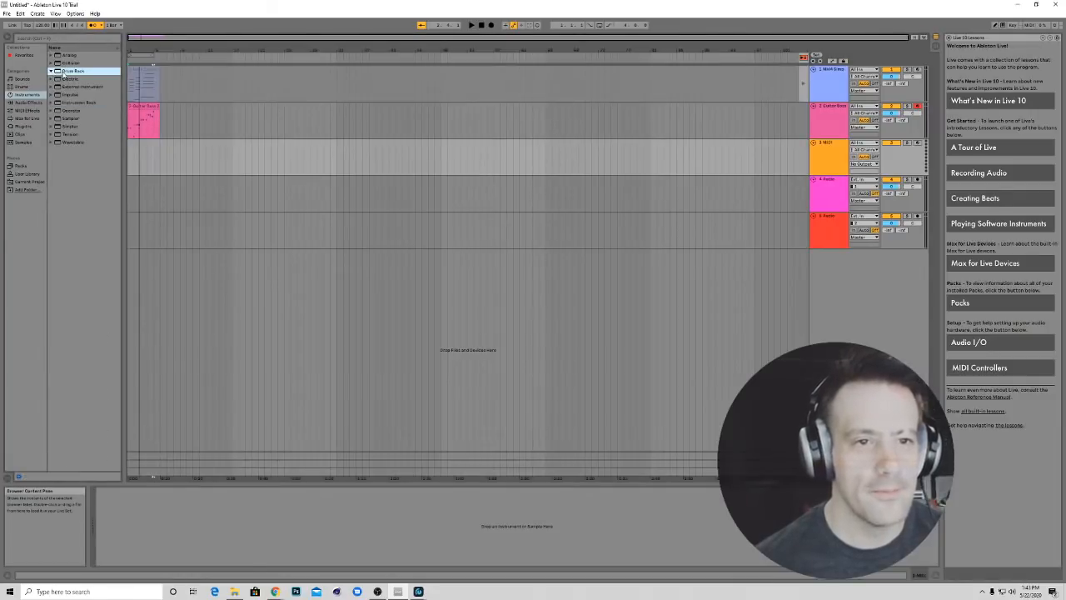
double_click(64, 72)
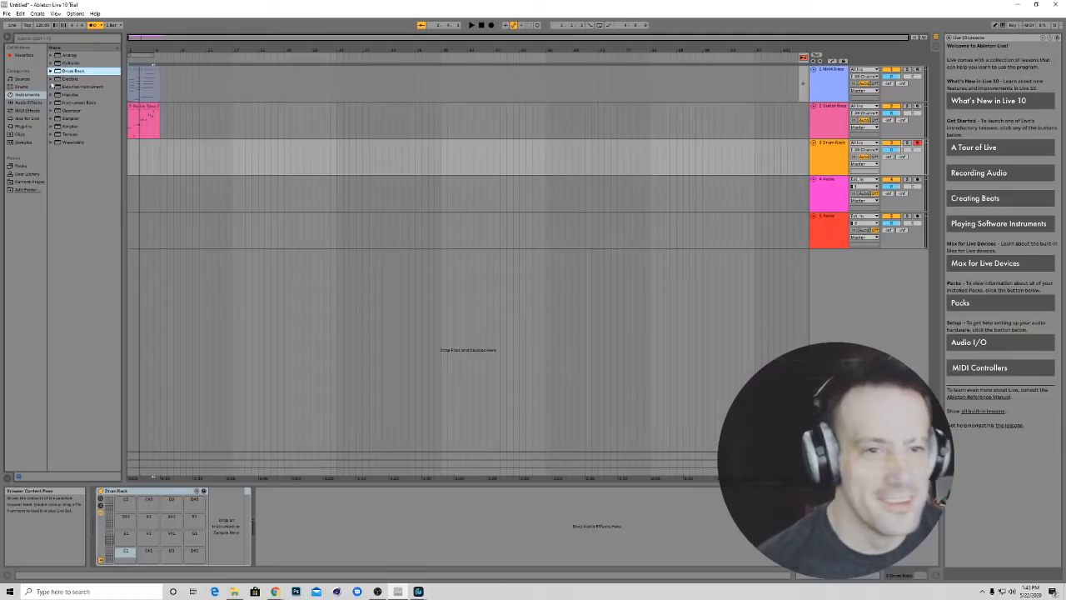
Look through the Sampler, Analog, Instrument Rack and Drum Rack presets for a suitable drum sound
click(52, 118)
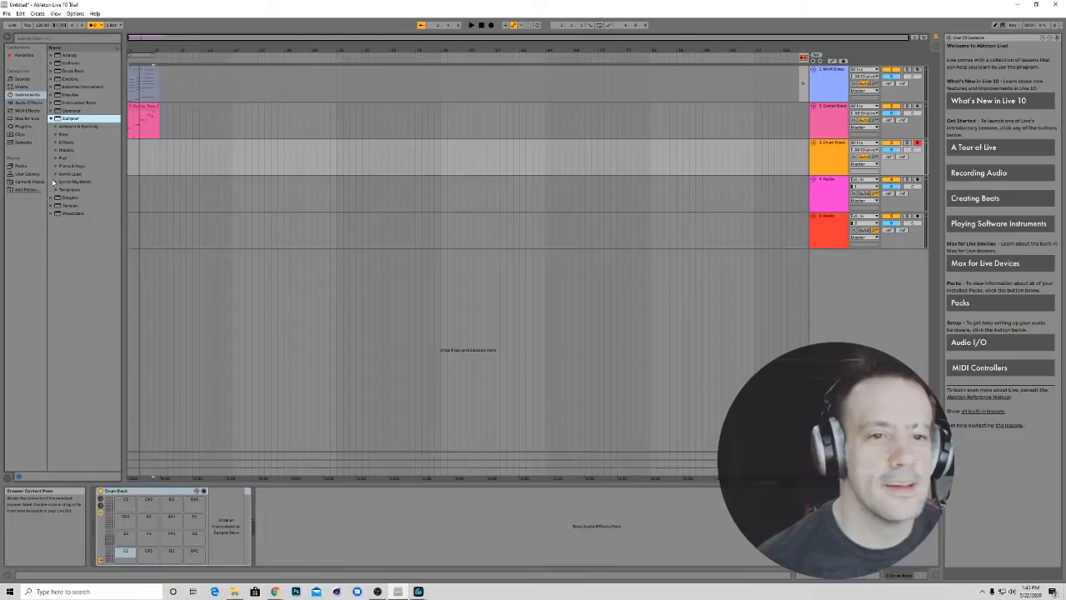
click(52, 182)
click(52, 56)
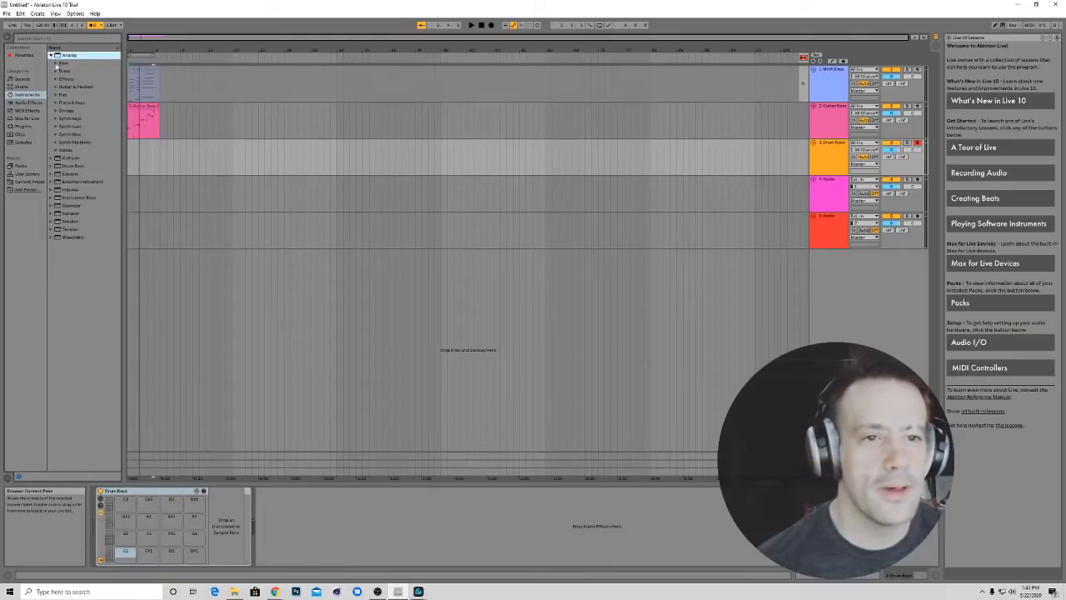
click(60, 143)
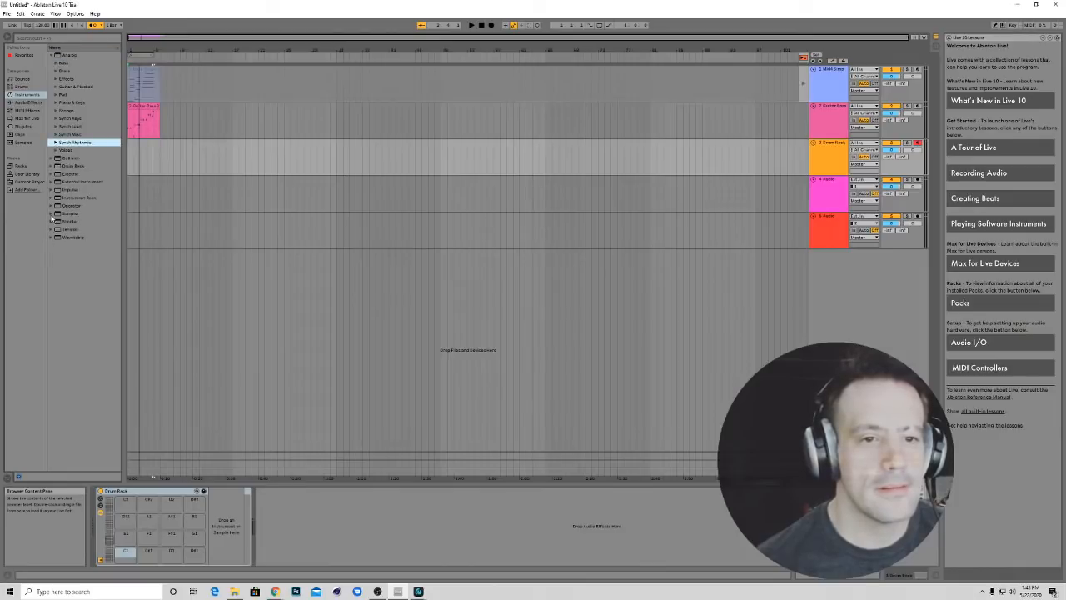
click(52, 198)
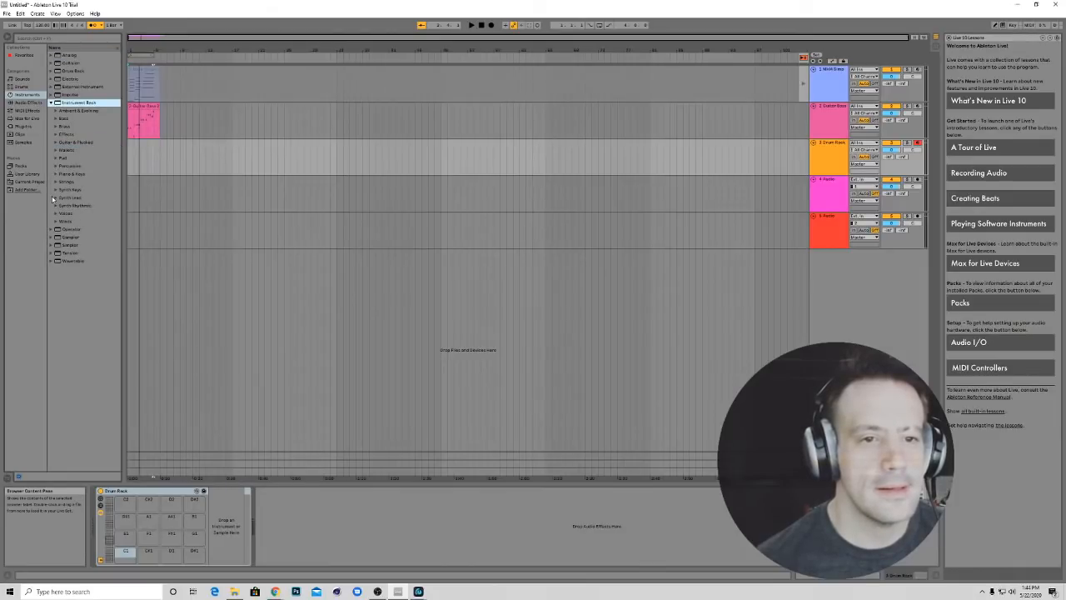
click(52, 103)
click(51, 88)
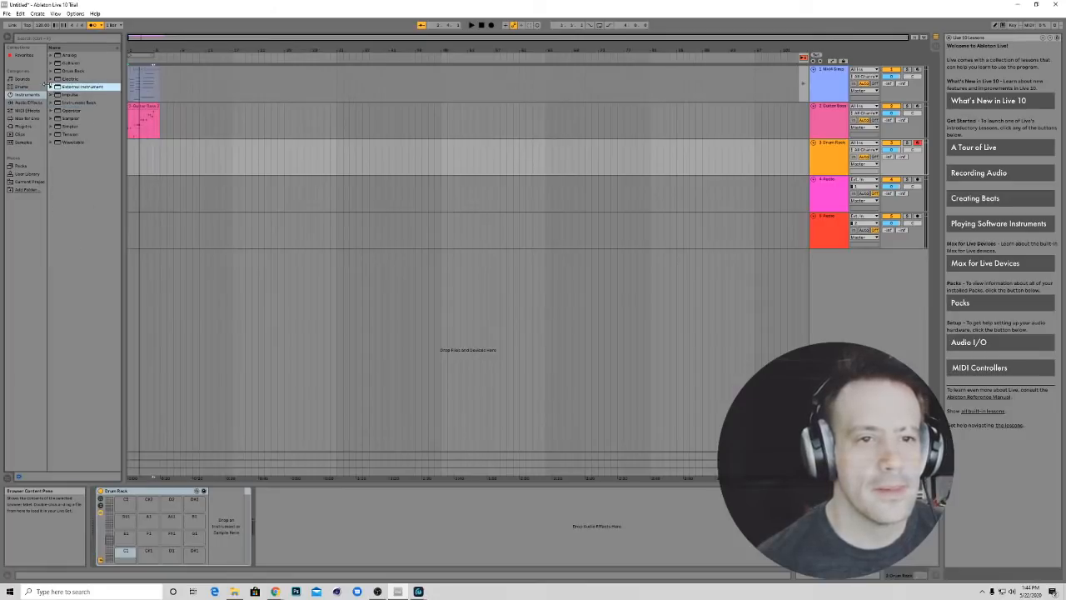
click(51, 71)
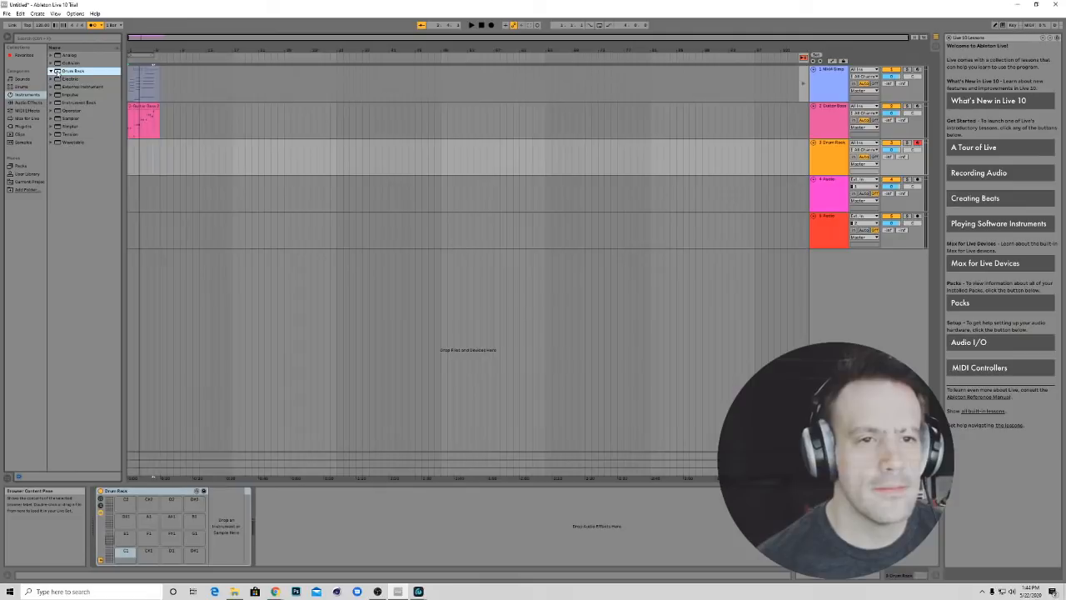
Audition ready-made drum kits such as Crystal Diner, Lyons, Percussion Core, Quark, Selector Kit Clean and Selector Kit Warm
click(33, 88)
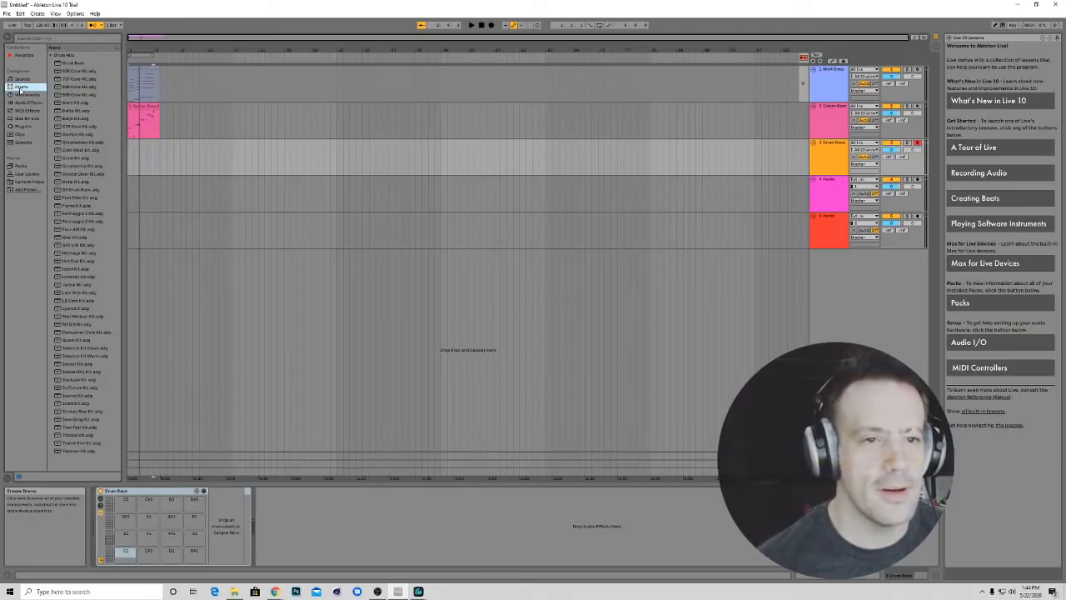
click(65, 75)
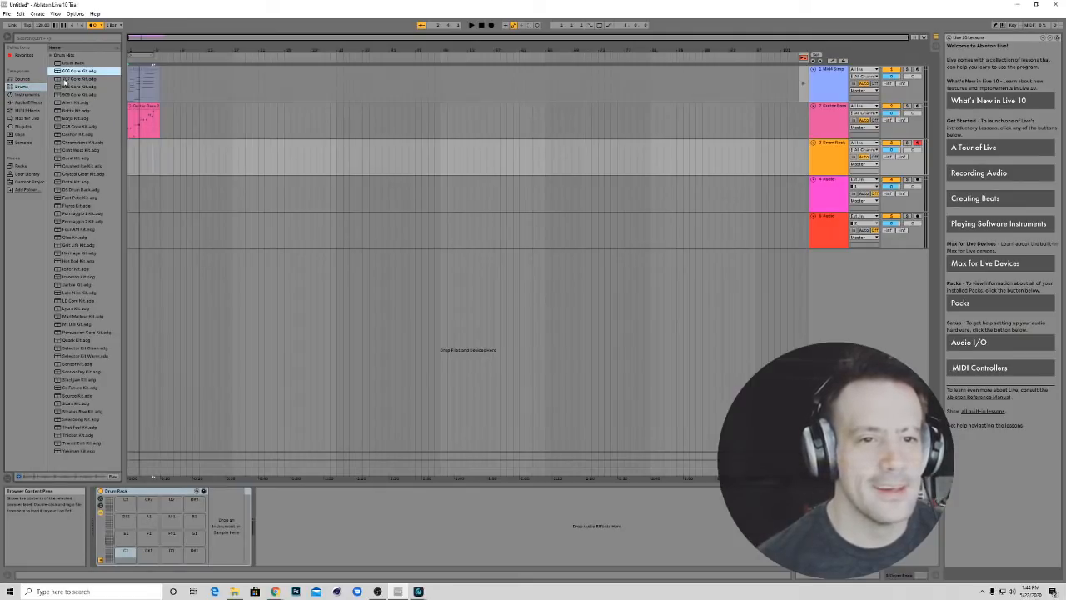
click(86, 174)
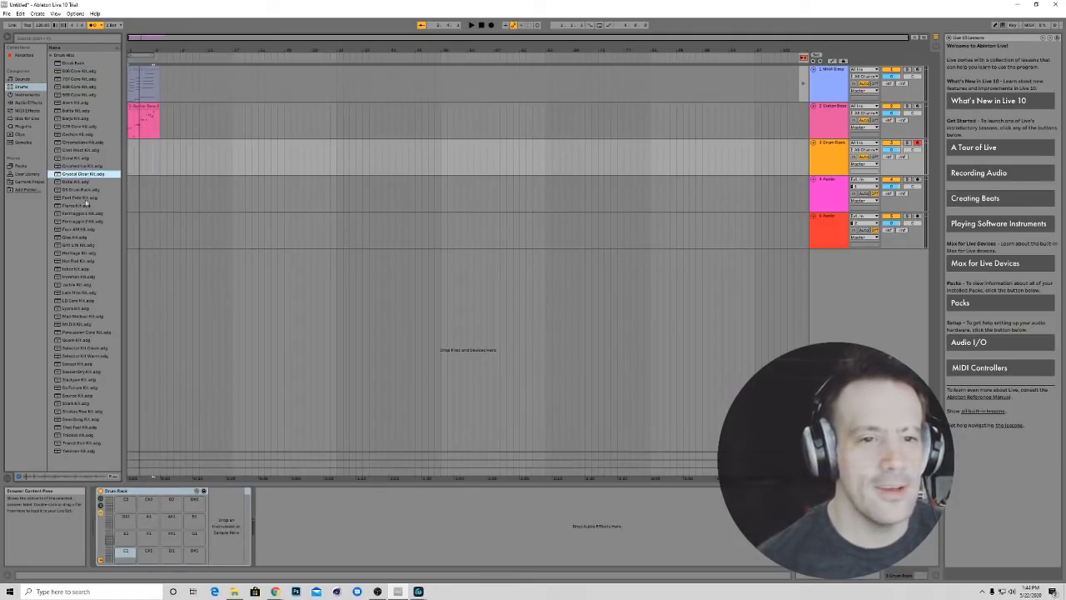
click(72, 310)
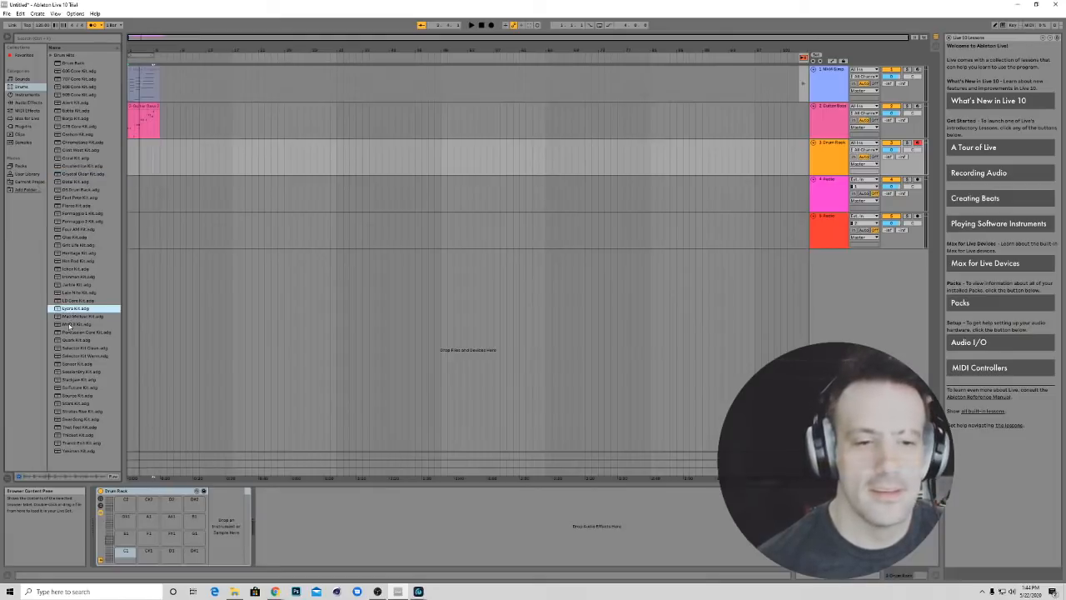
click(74, 317)
click(69, 333)
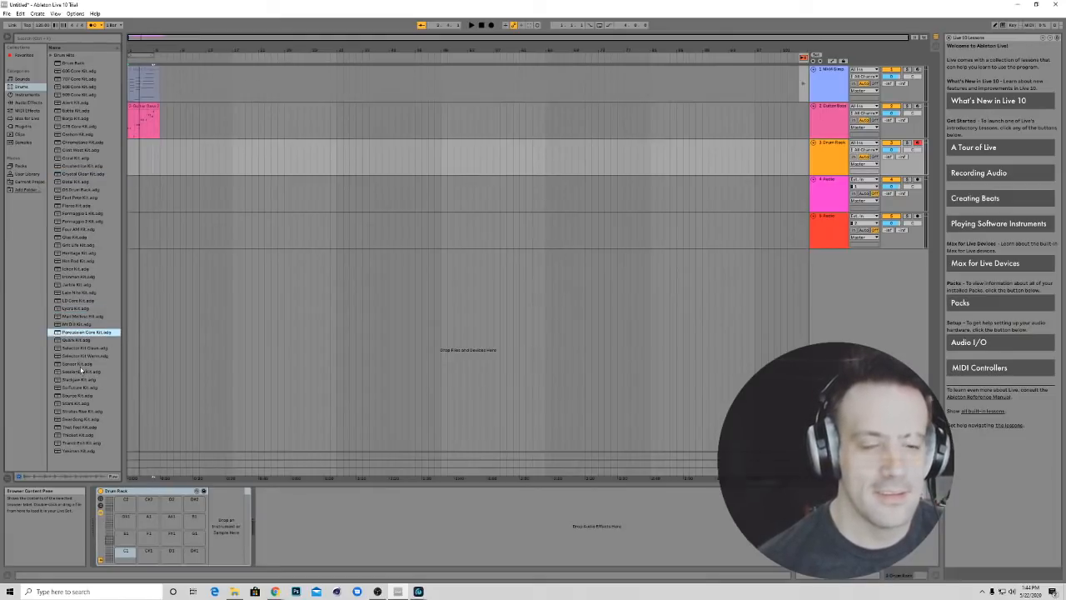
click(76, 340)
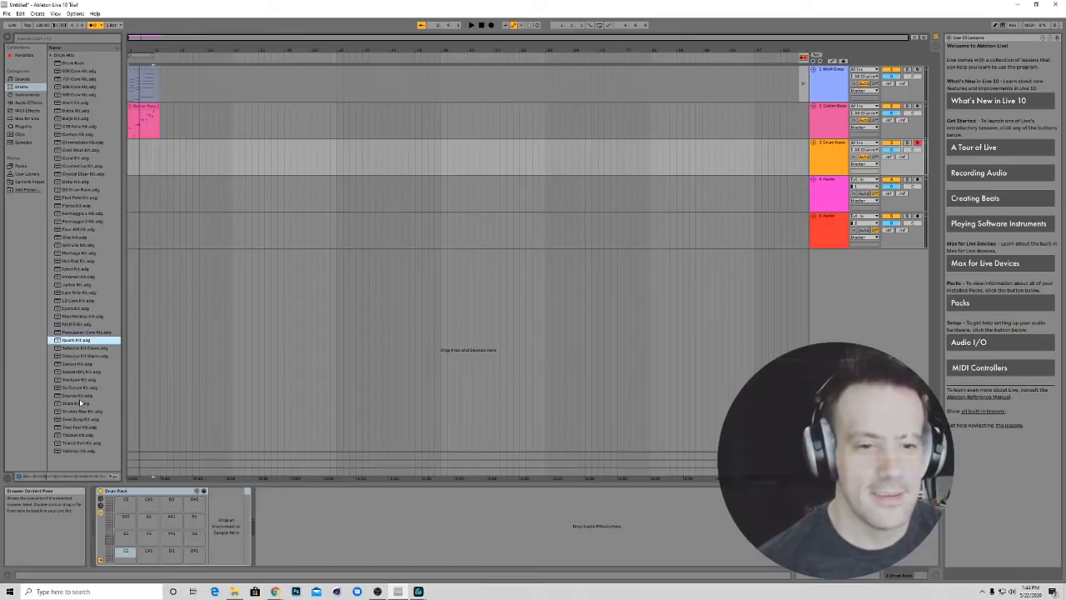
click(79, 397)
click(80, 348)
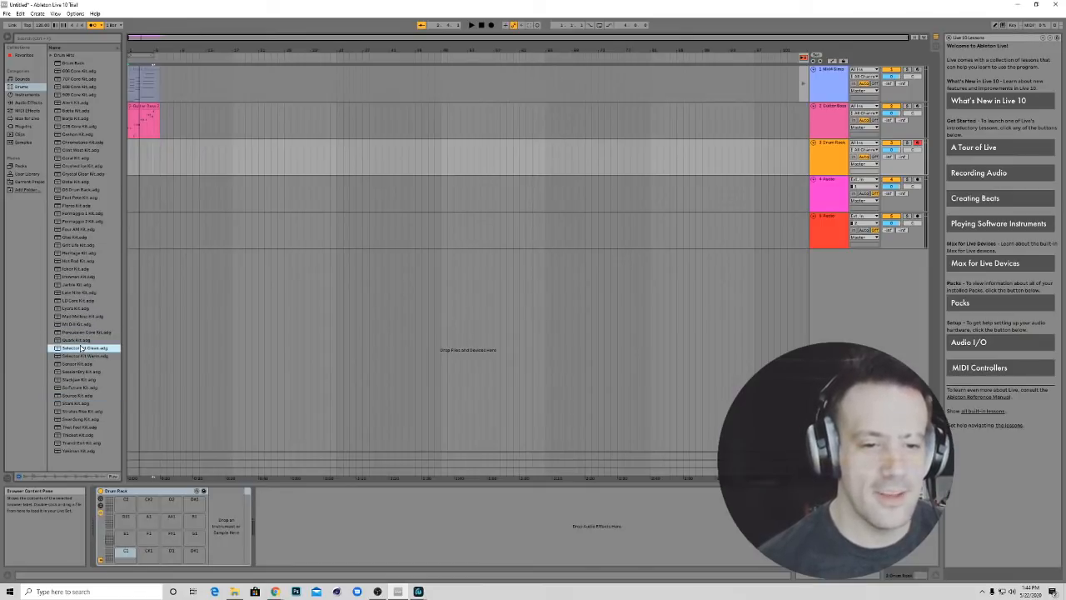
click(70, 355)
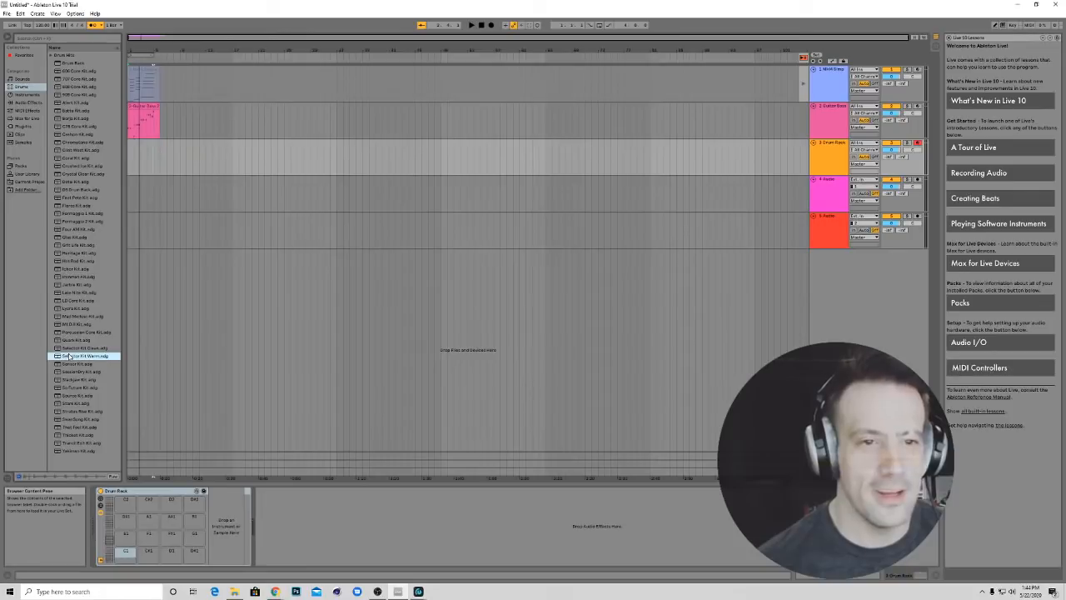
Try Selector Kit Clean on a new track below the audio tracks, play the arrangement with it and undo the new track
click(71, 349)
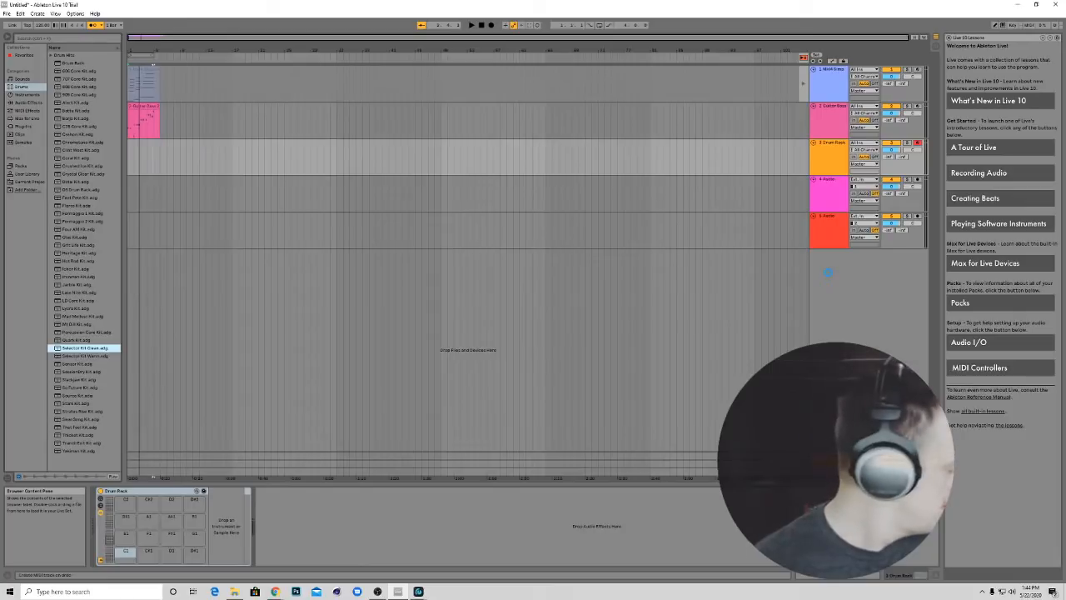
drag(829, 272, 829, 275)
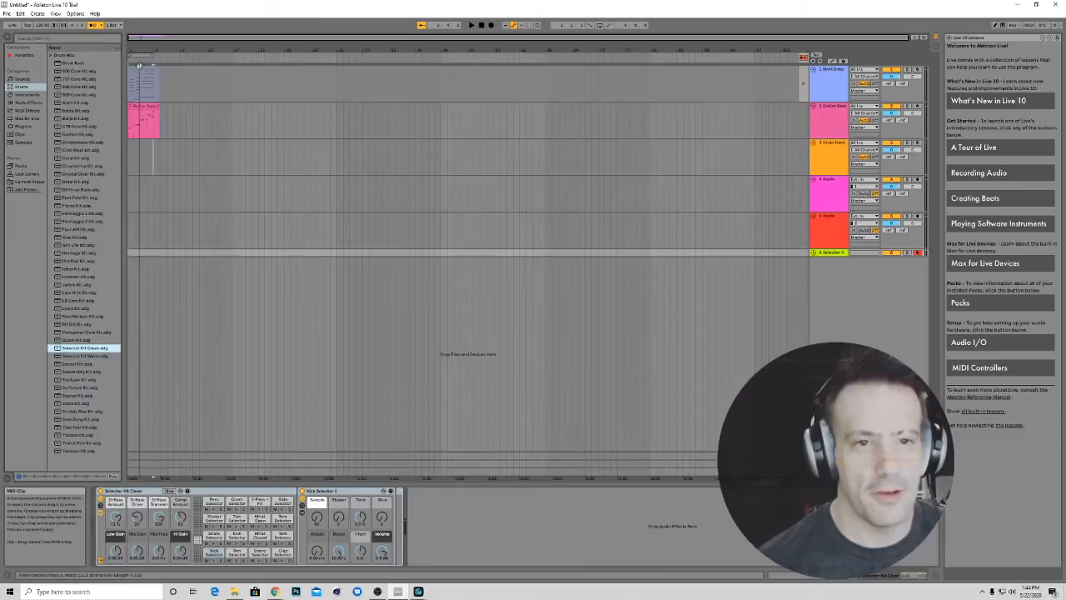
click(140, 60)
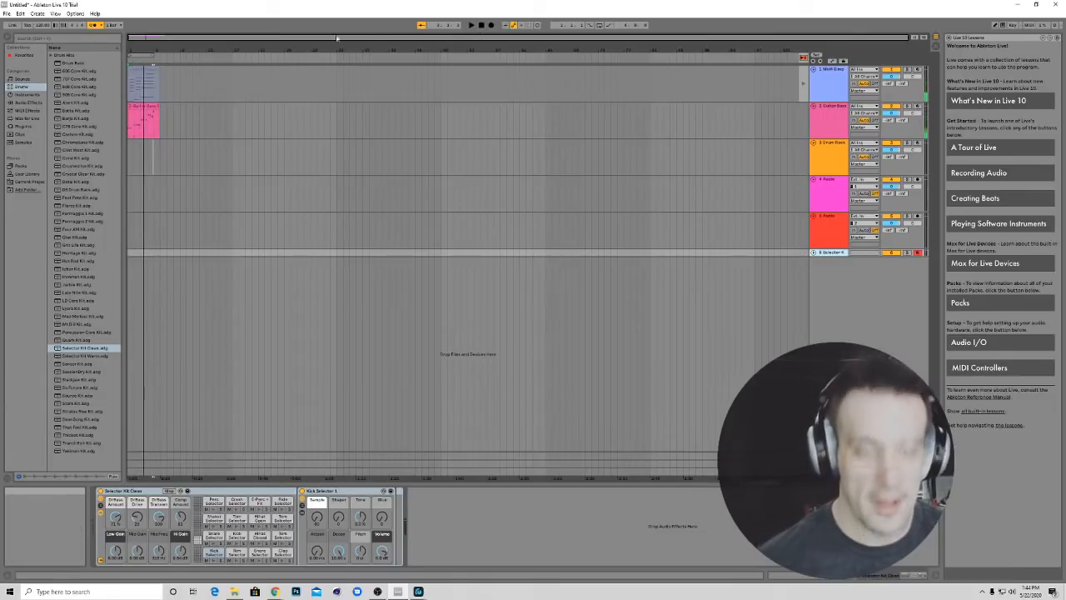
key(ctrl+z)
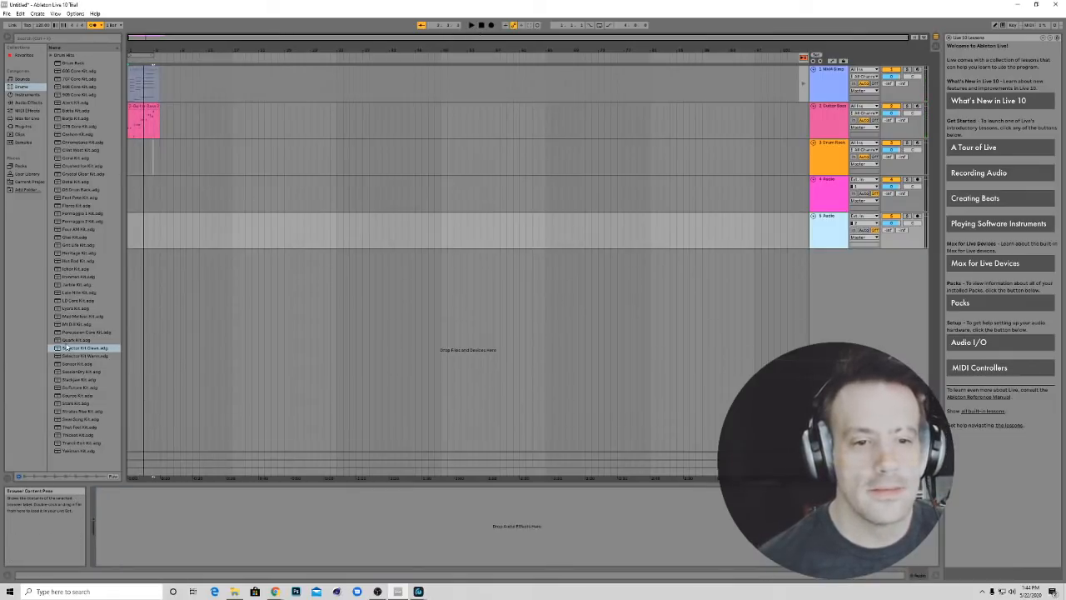
Load Selector Kit Clean onto a new track below the audio tracks and record a kick and snare part over the existing clips
drag(67, 347, 147, 293)
click(128, 269)
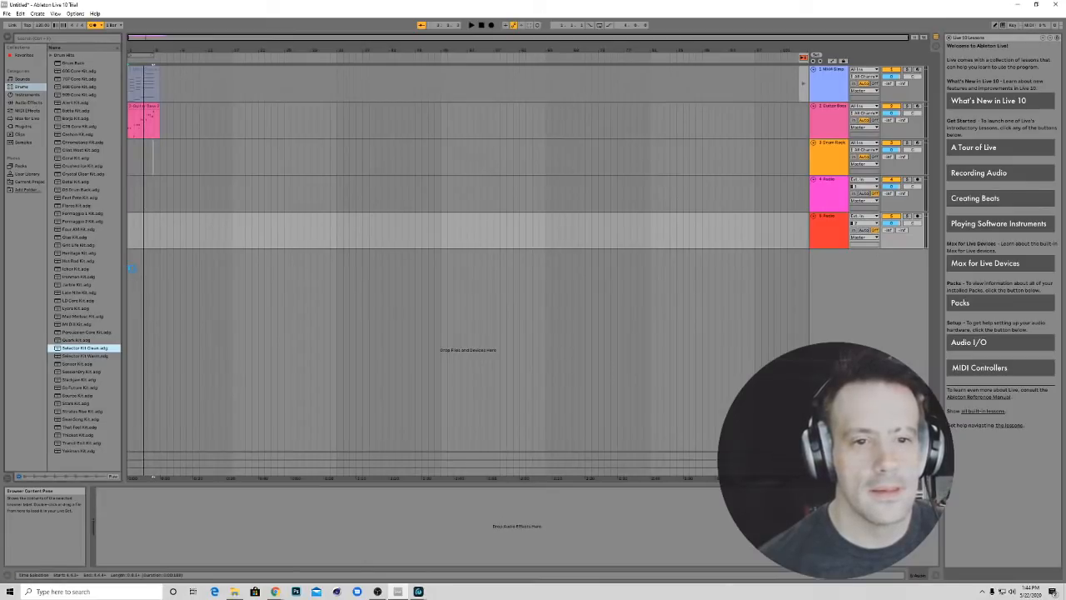
drag(131, 268, 134, 266)
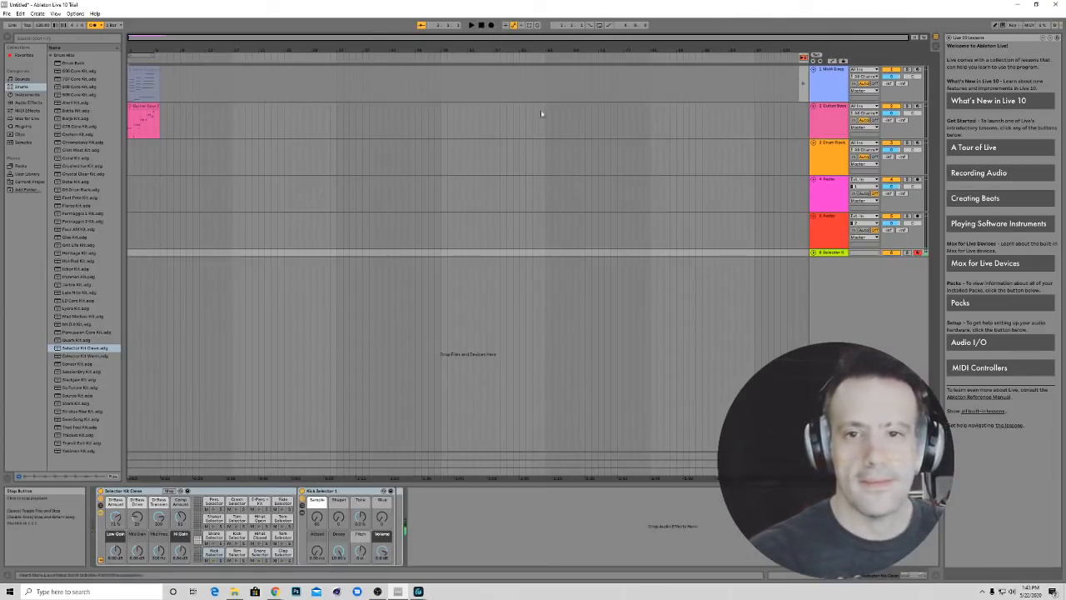
click(492, 26)
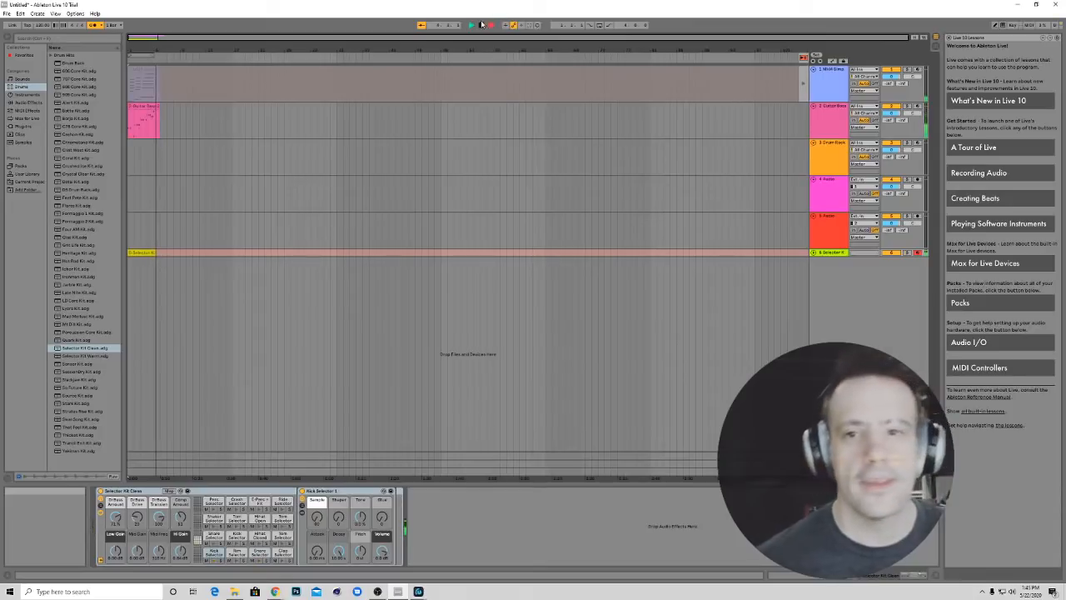
click(481, 24)
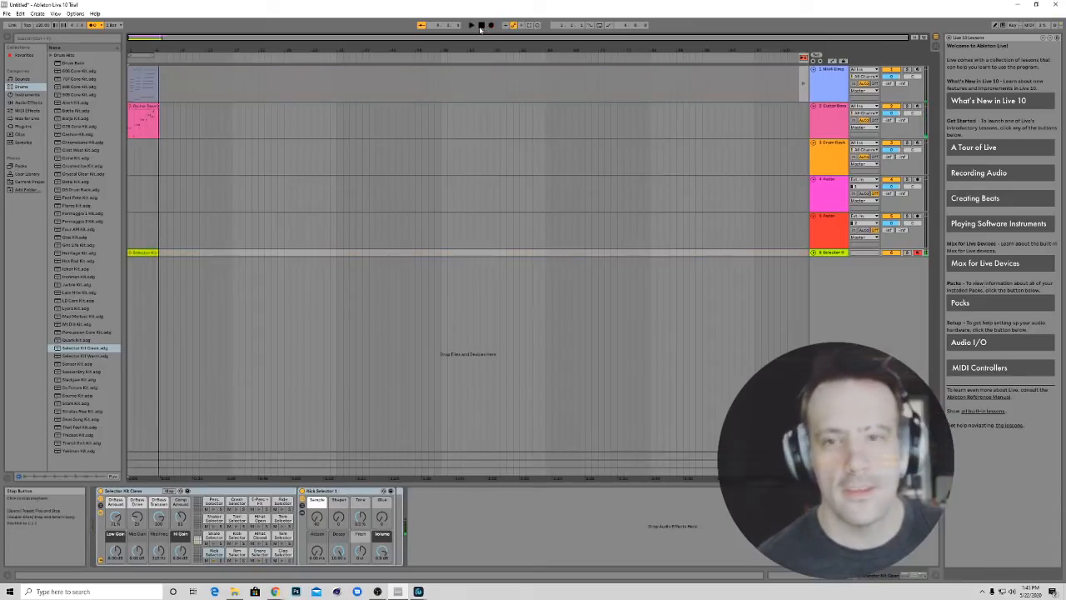
Open the recorded Selector Kit clip in the note editor and quantize its kick and snare notes
double_click(142, 252)
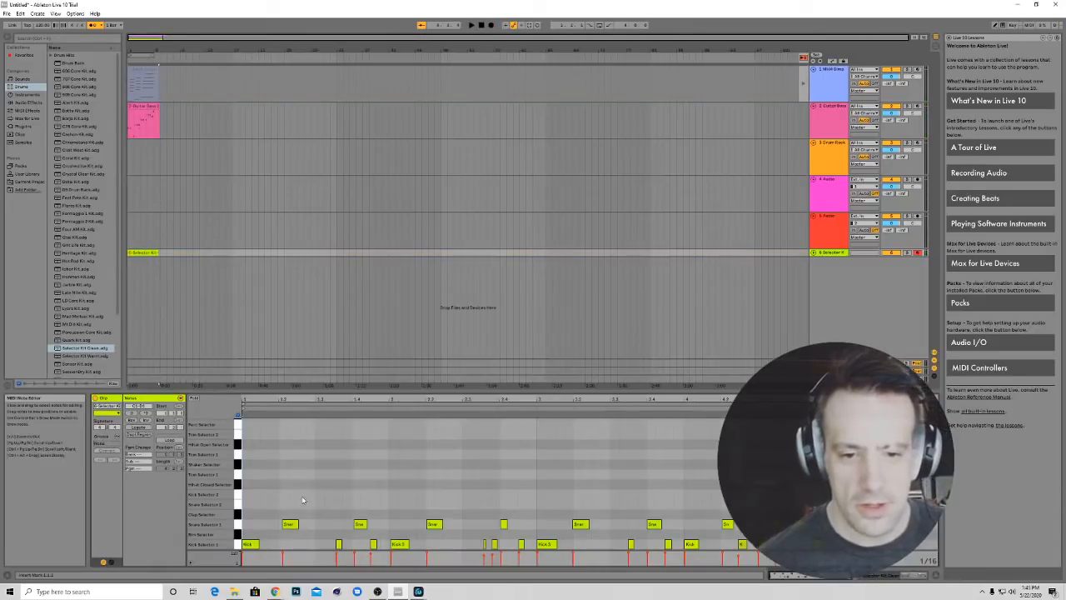
right_click(292, 520)
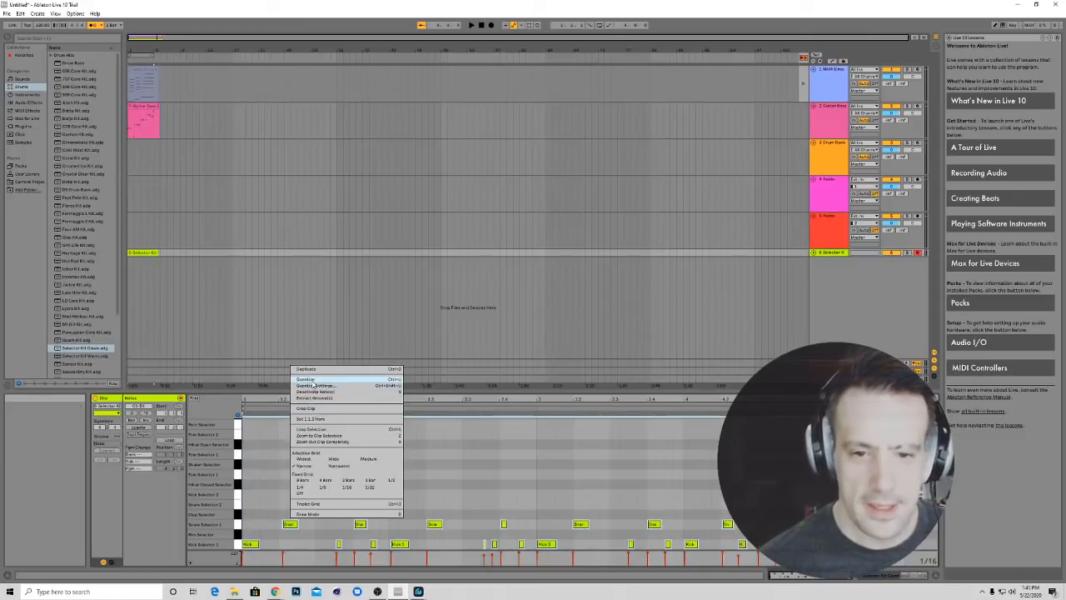
click(306, 379)
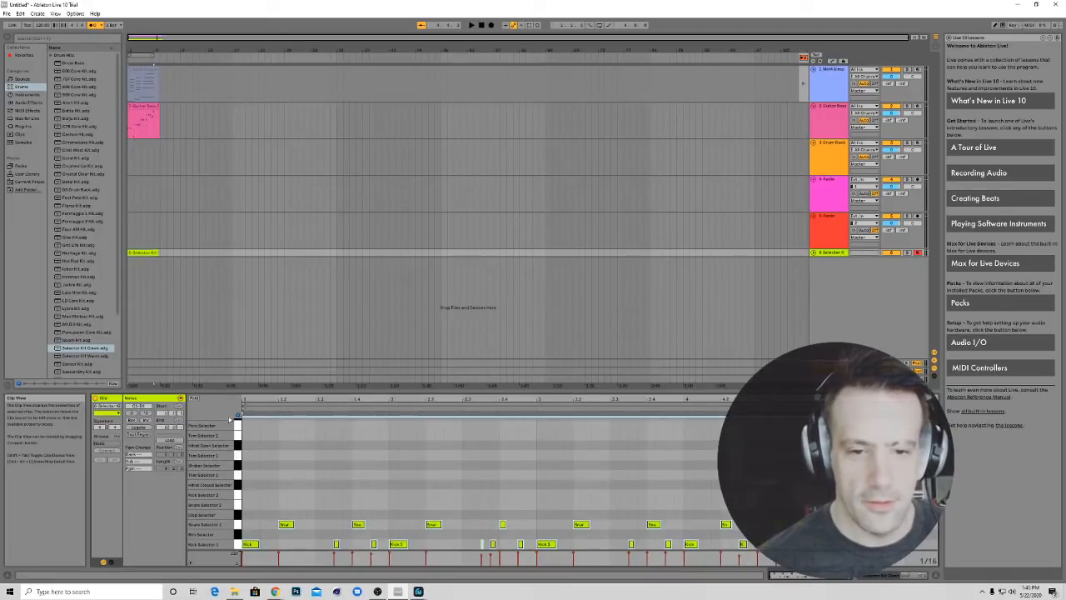
Audition the kit's other drum sounds on the piano roll, up to the Ride Selector row
drag(236, 468, 236, 518)
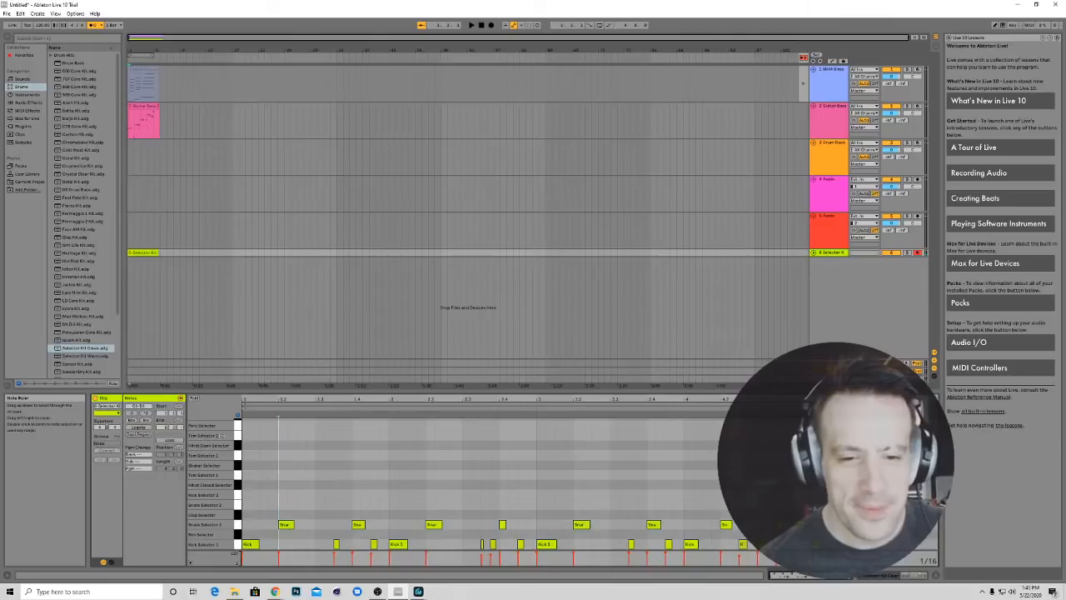
scroll(236, 445, up, 3)
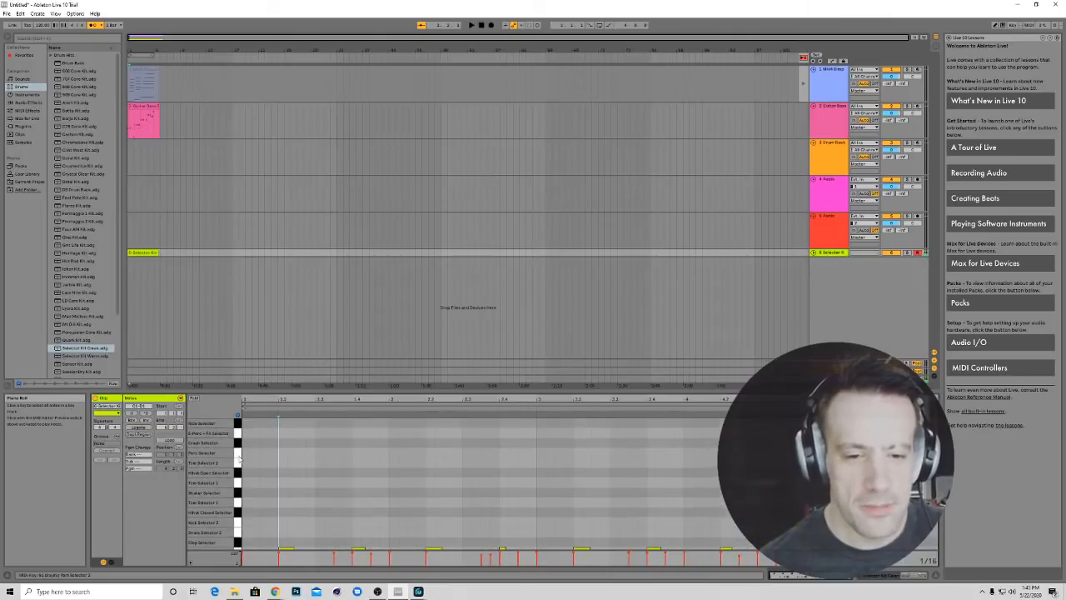
click(237, 452)
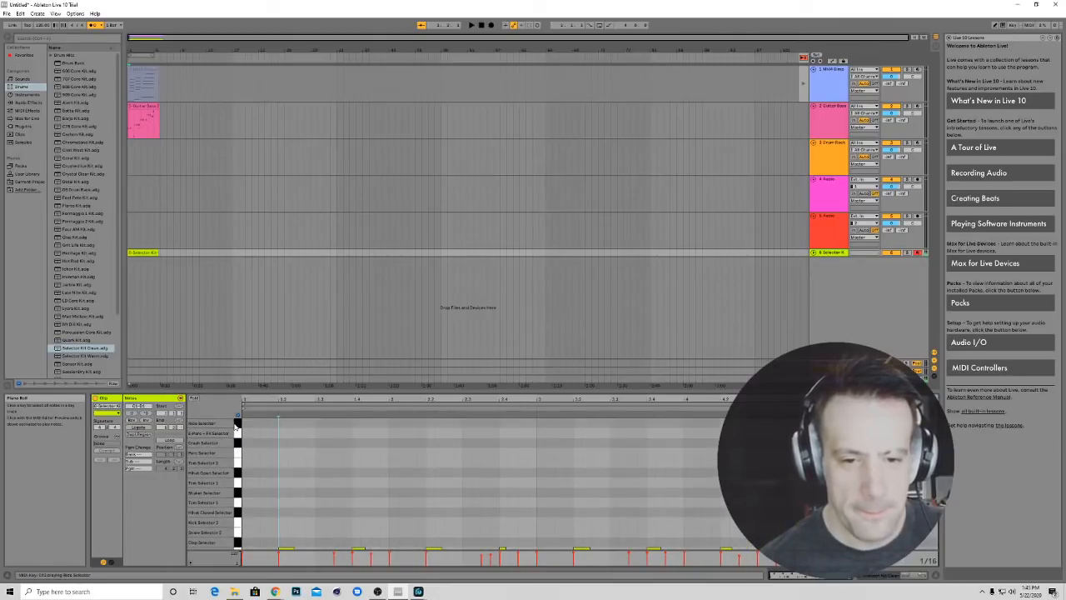
Try short Ride Selector notes on beats 1 and 1.2 of the drum clip and delete them both
double_click(247, 423)
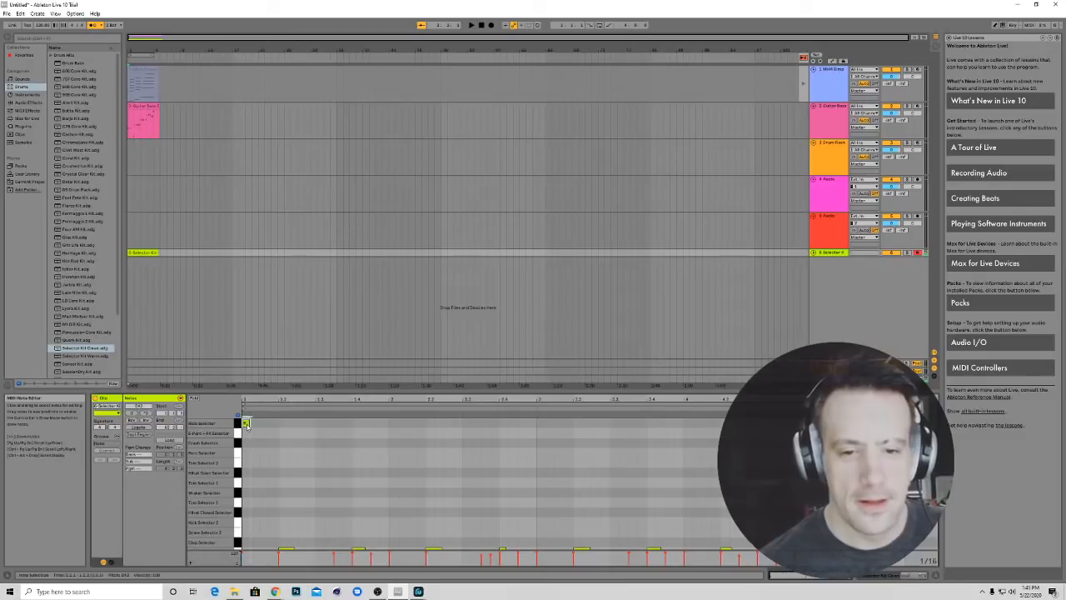
double_click(284, 423)
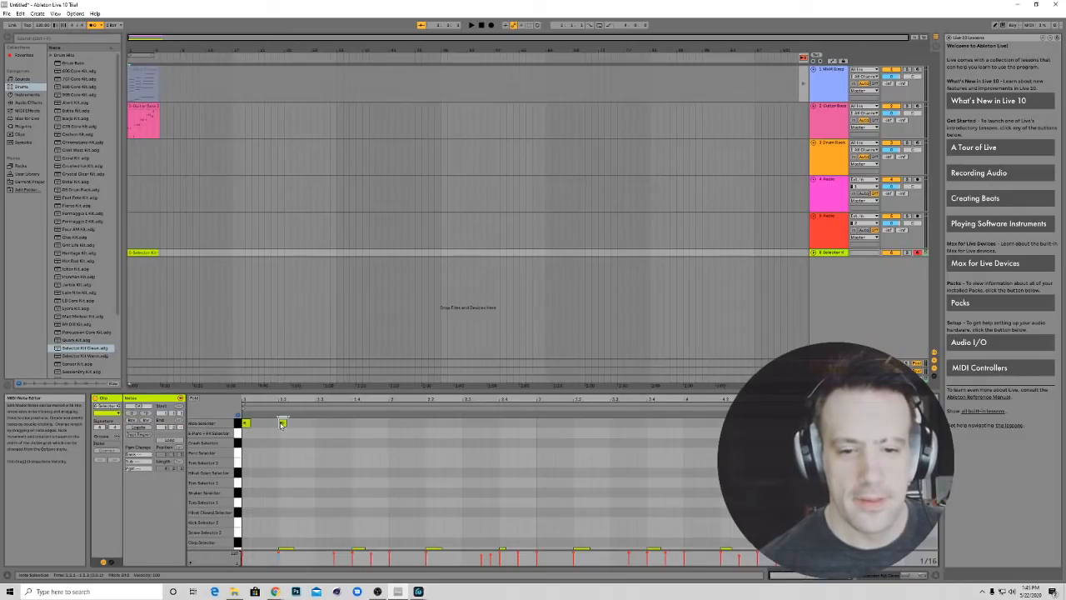
right_click(284, 424)
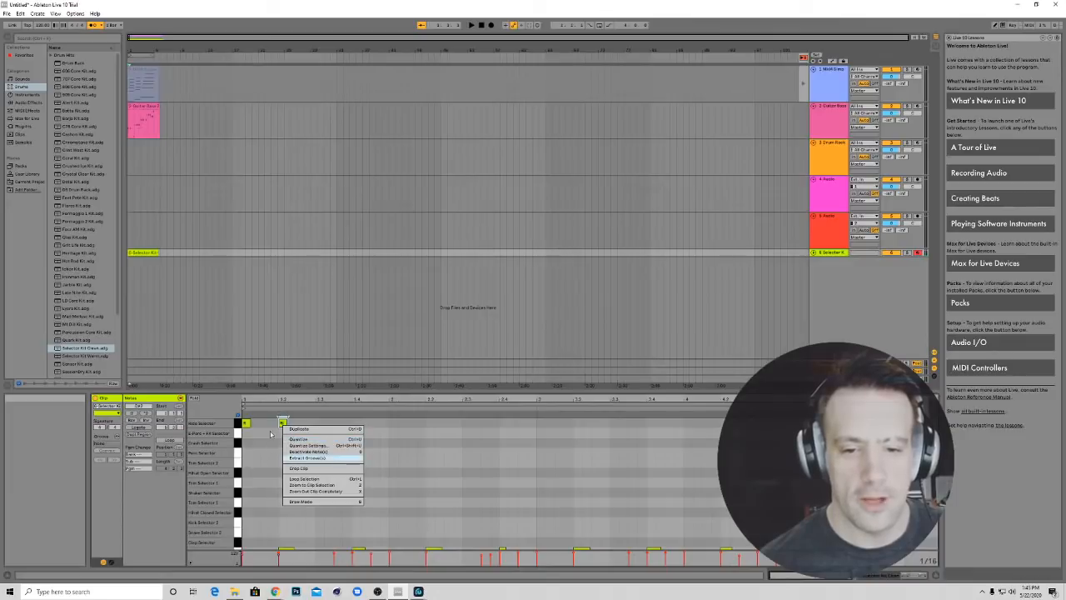
click(276, 443)
drag(300, 434, 283, 424)
double_click(280, 425)
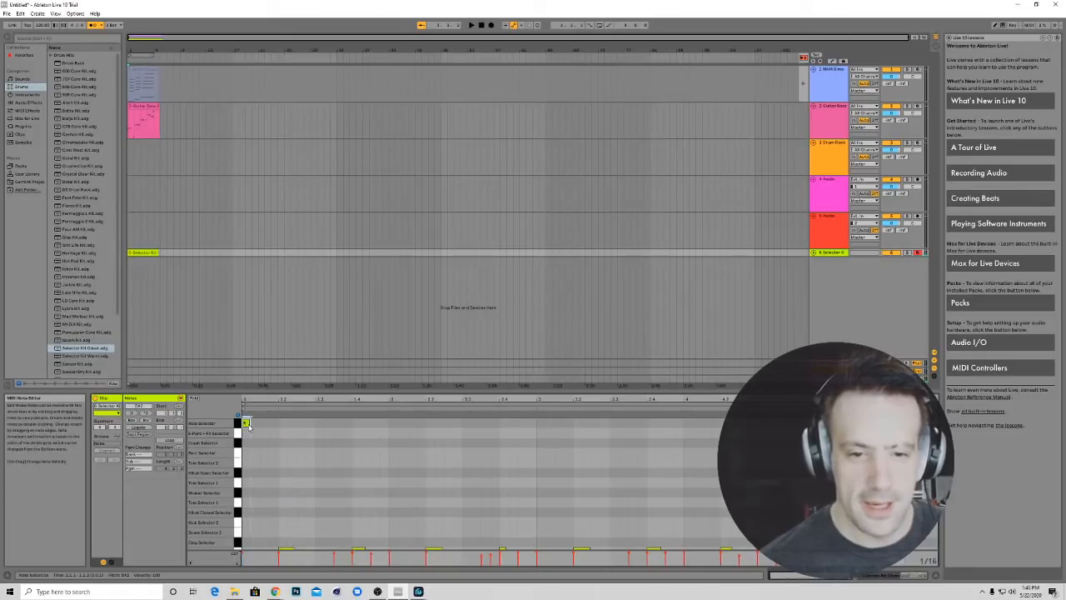
double_click(246, 422)
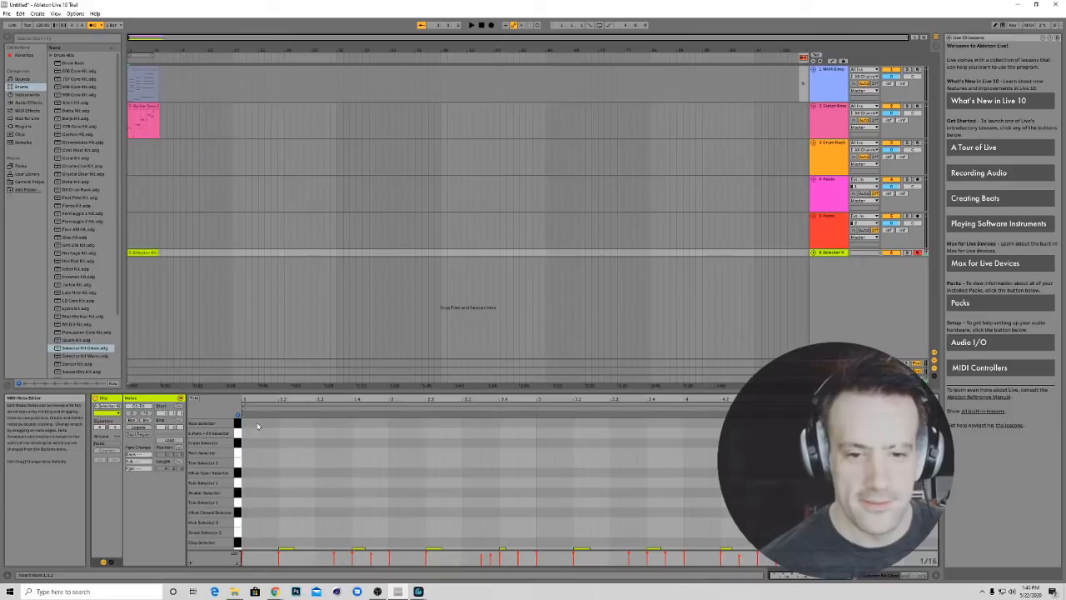
Insert a one-beat Ride Selector note at the start of the drum clip
double_click(253, 424)
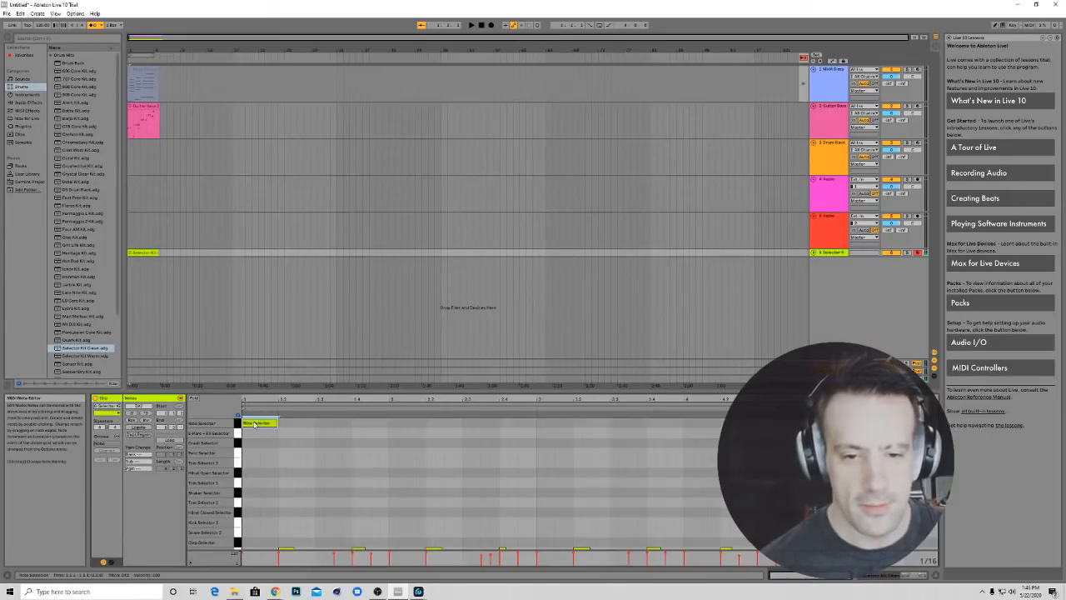
double_click(254, 424)
scroll(254, 425, up, 1)
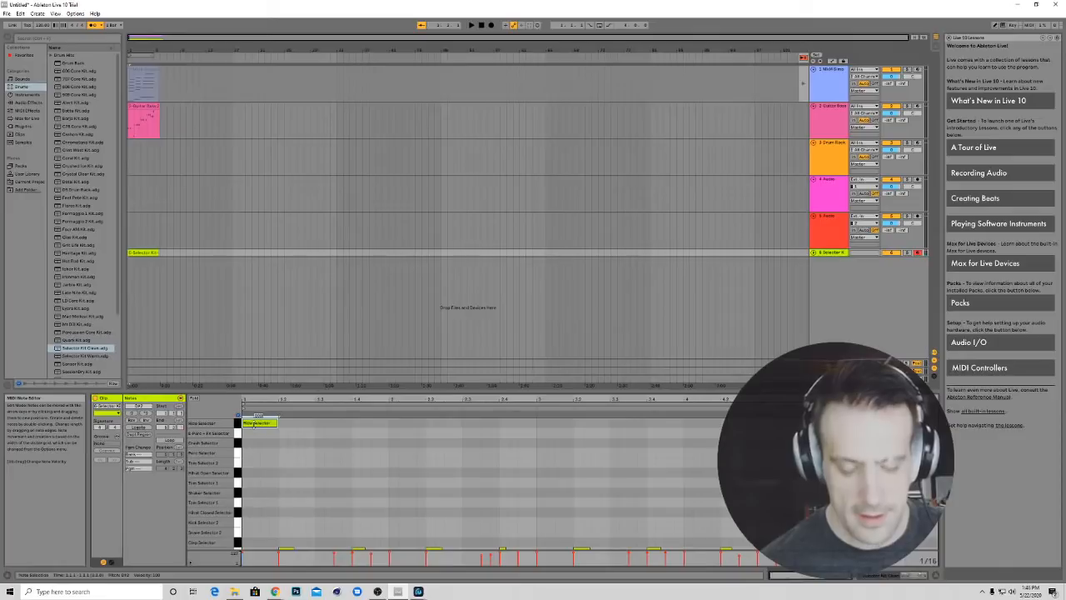
Lower the velocity of the one-beat Ride Selector note and keep it at the start of the drum clip
scroll(254, 424, down, 1)
scroll(254, 424, up, 1)
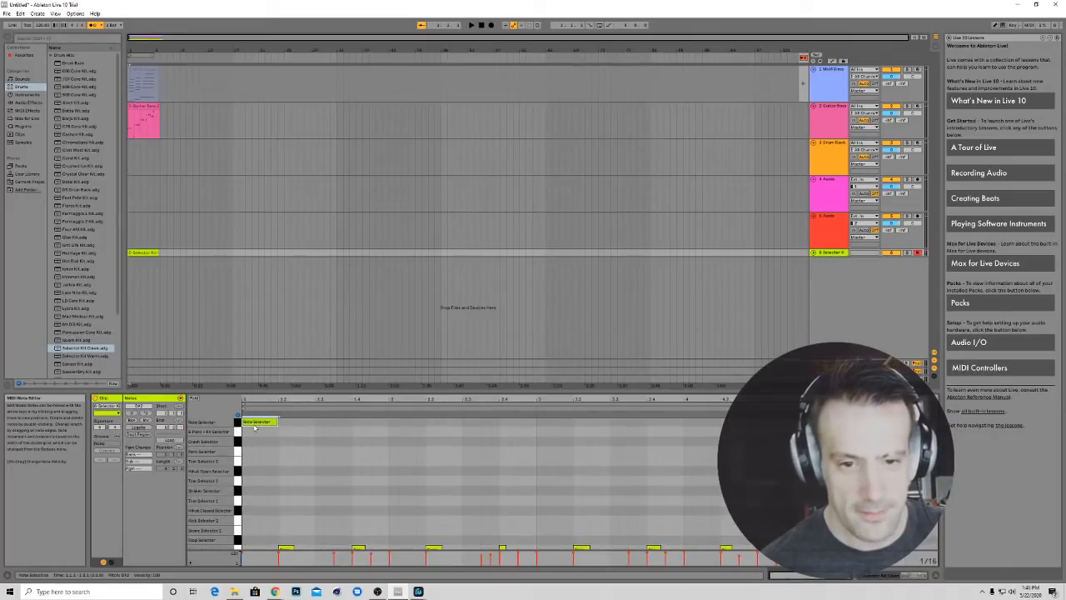
scroll(254, 424, up, 2)
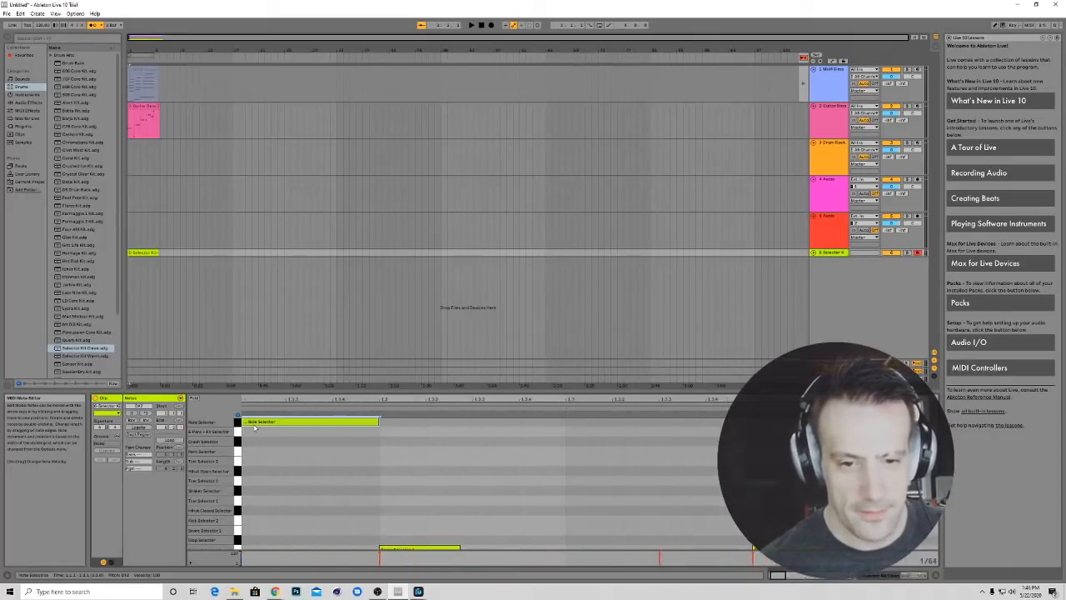
scroll(258, 487, down, 2)
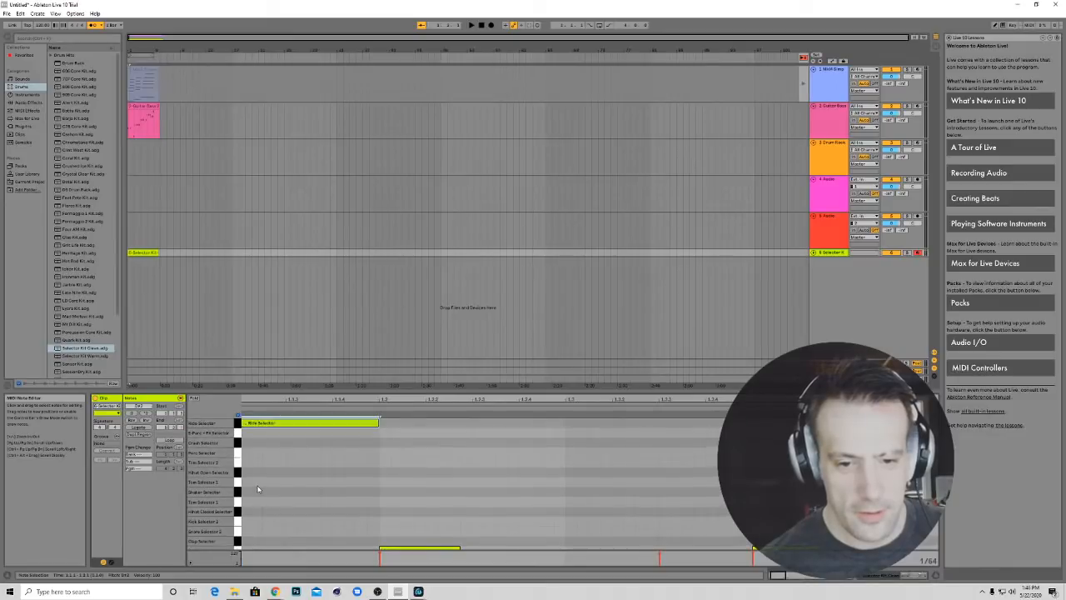
scroll(258, 489, up, 2)
drag(256, 424, 347, 428)
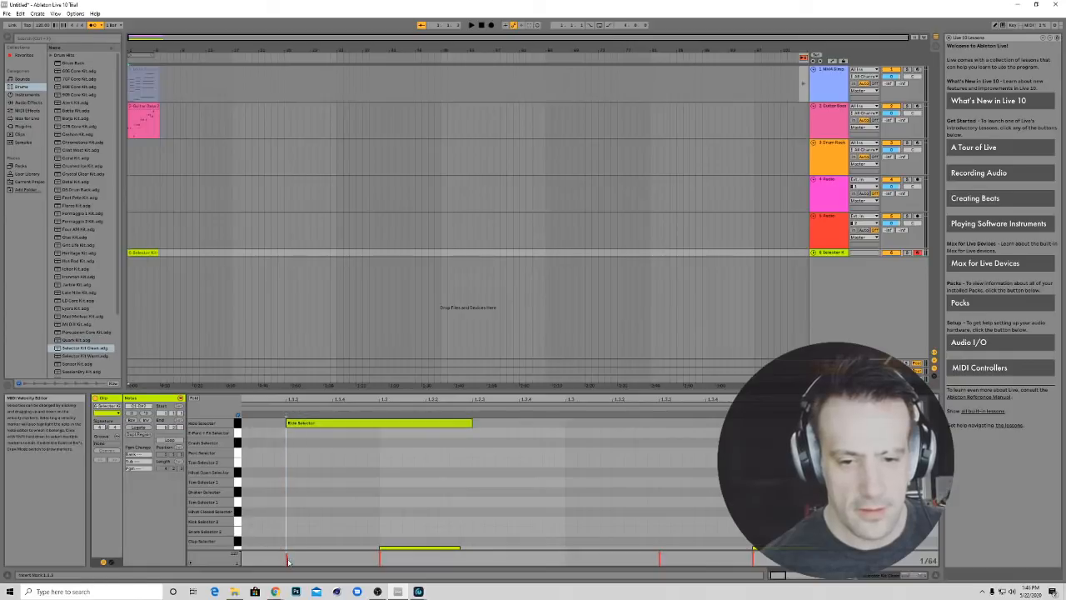
drag(288, 560, 288, 563)
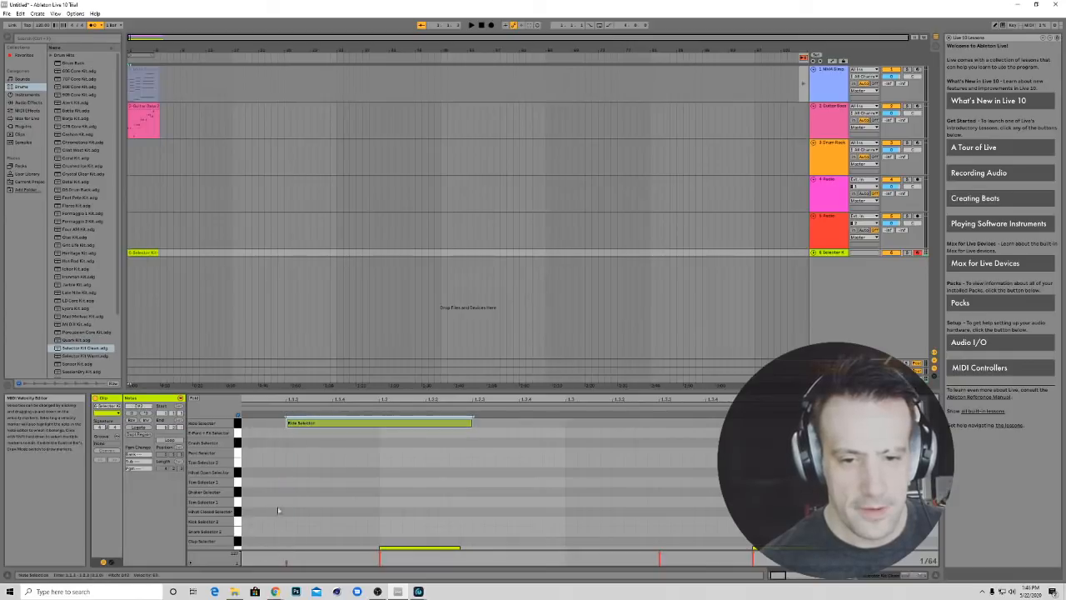
mouse_move(297, 424)
mouse_down()
mouse_move(243, 431)
mouse_move(353, 429)
mouse_move(308, 426)
mouse_up()
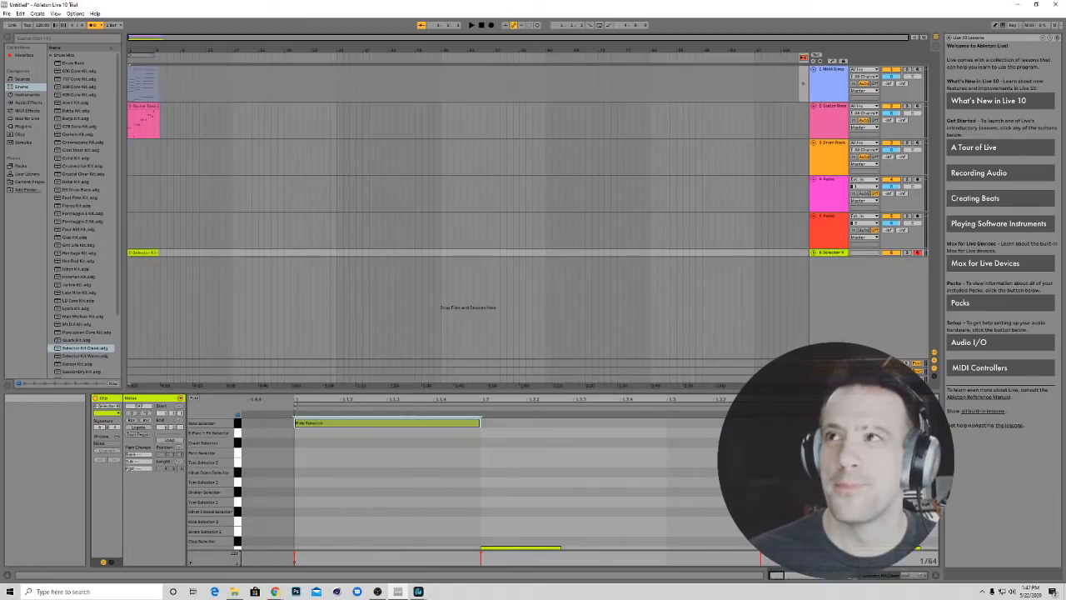
key(alt+Tab)
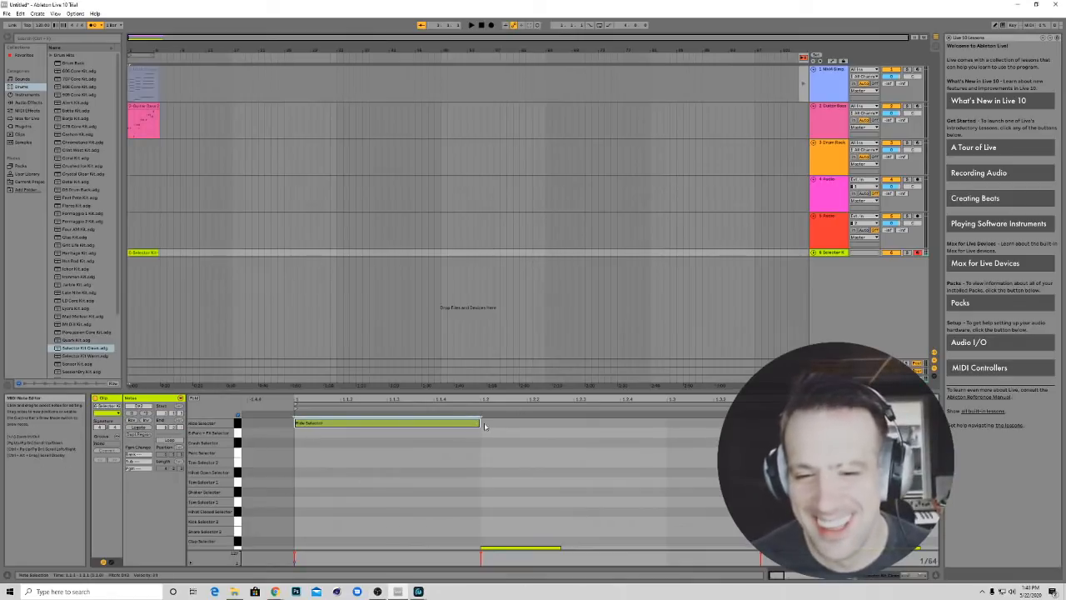
right_click(485, 425)
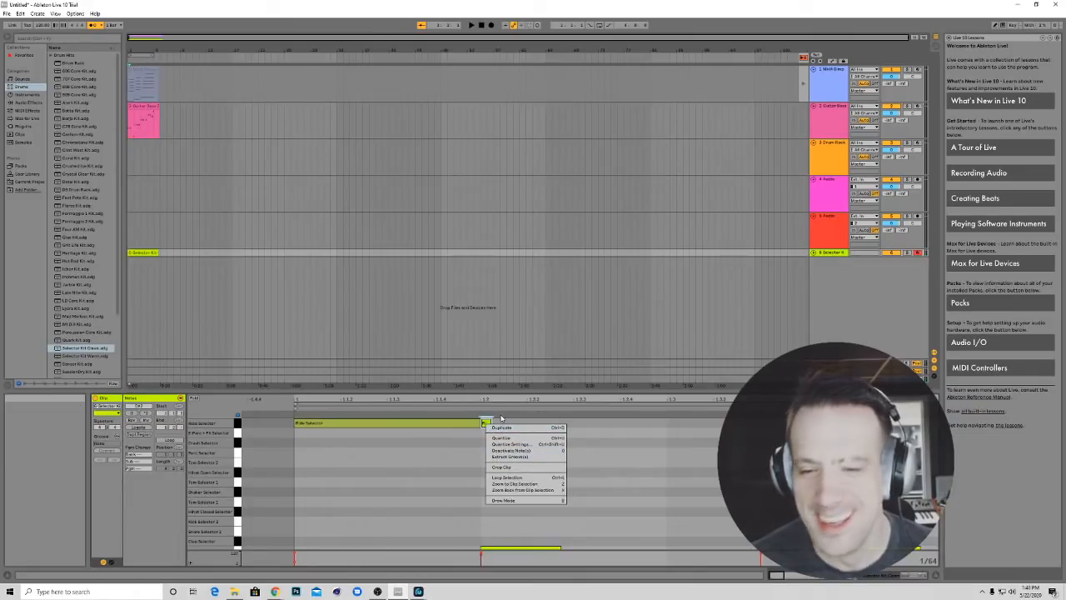
click(502, 419)
key(Delete)
click(425, 426)
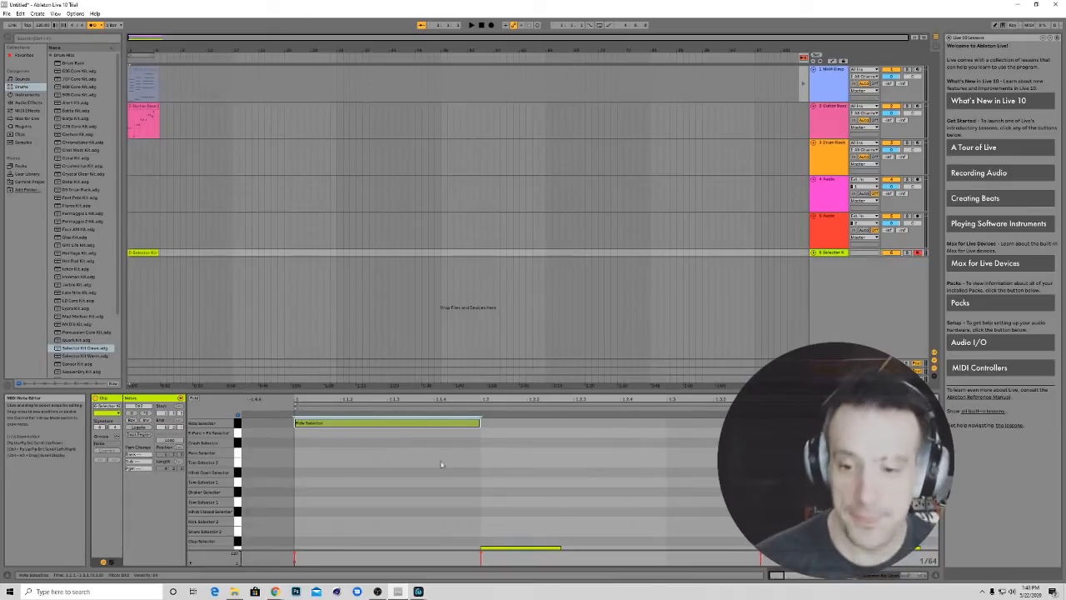
Return the tracks to arrangement playback and play the song with Follow turned off
scroll(417, 452, down, 1)
scroll(416, 452, up, 1)
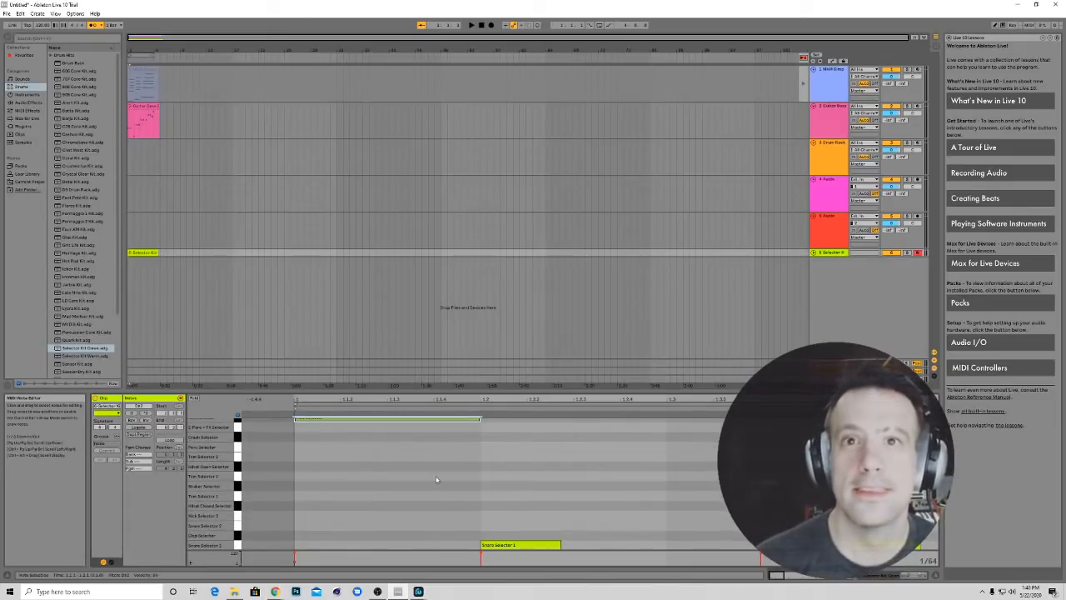
scroll(438, 481, down, 2)
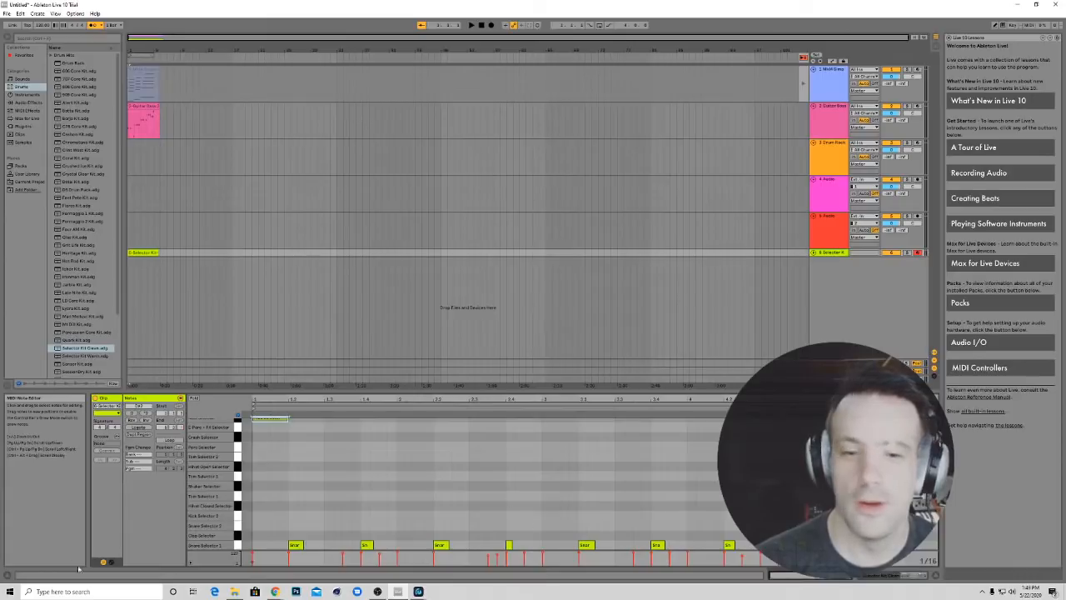
scroll(311, 450, up, 1)
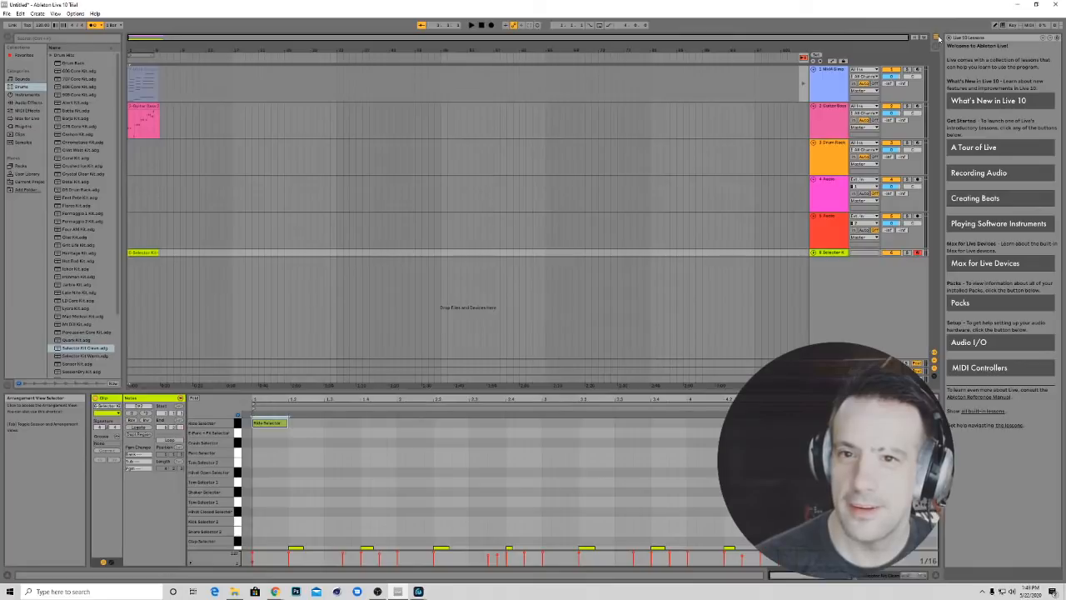
click(918, 253)
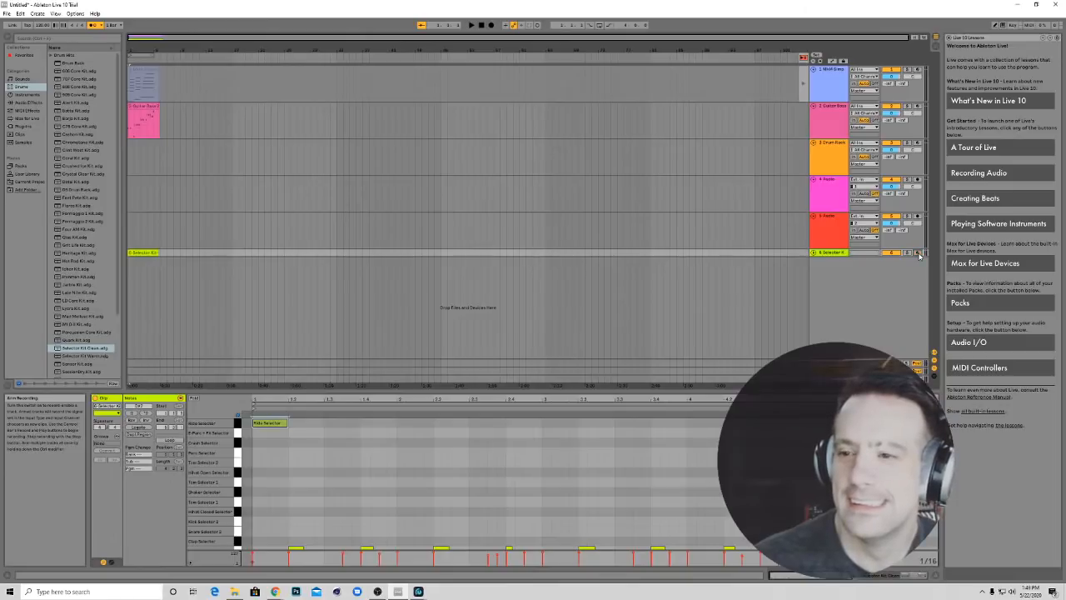
click(917, 254)
click(472, 25)
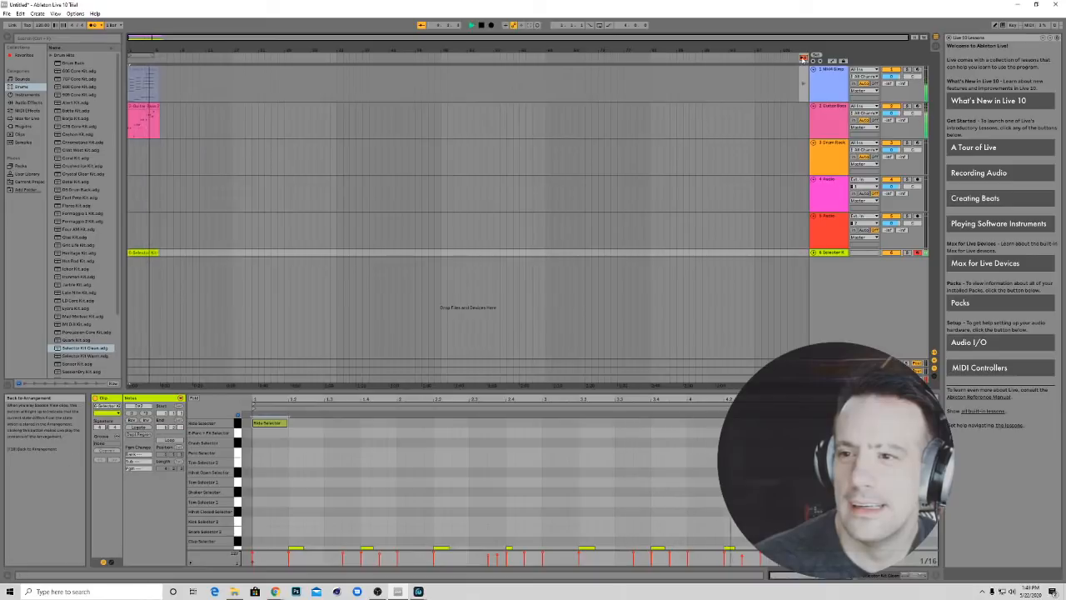
click(802, 57)
click(481, 26)
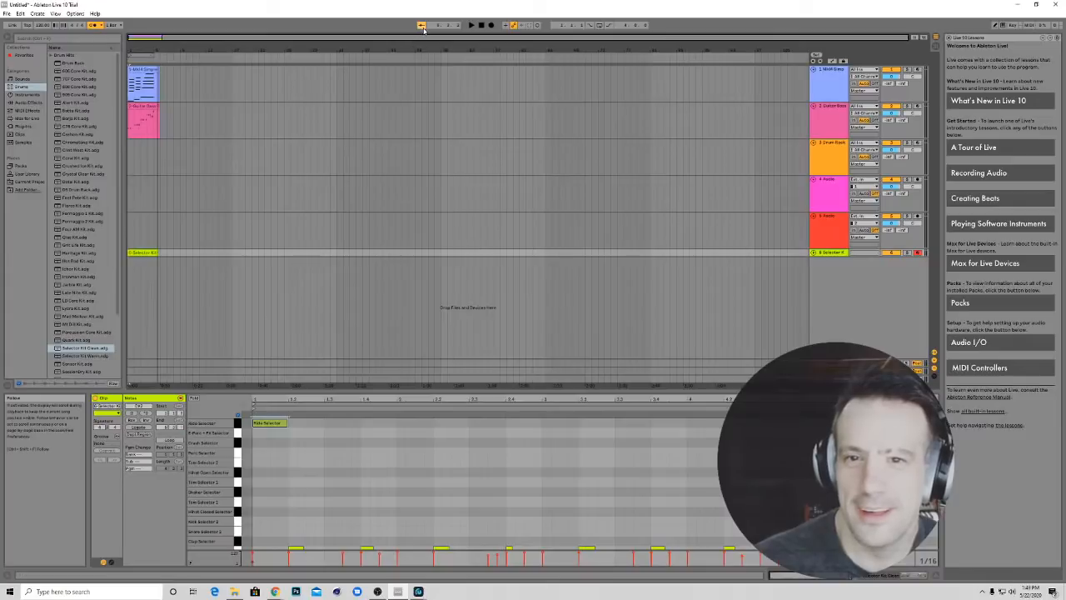
click(478, 25)
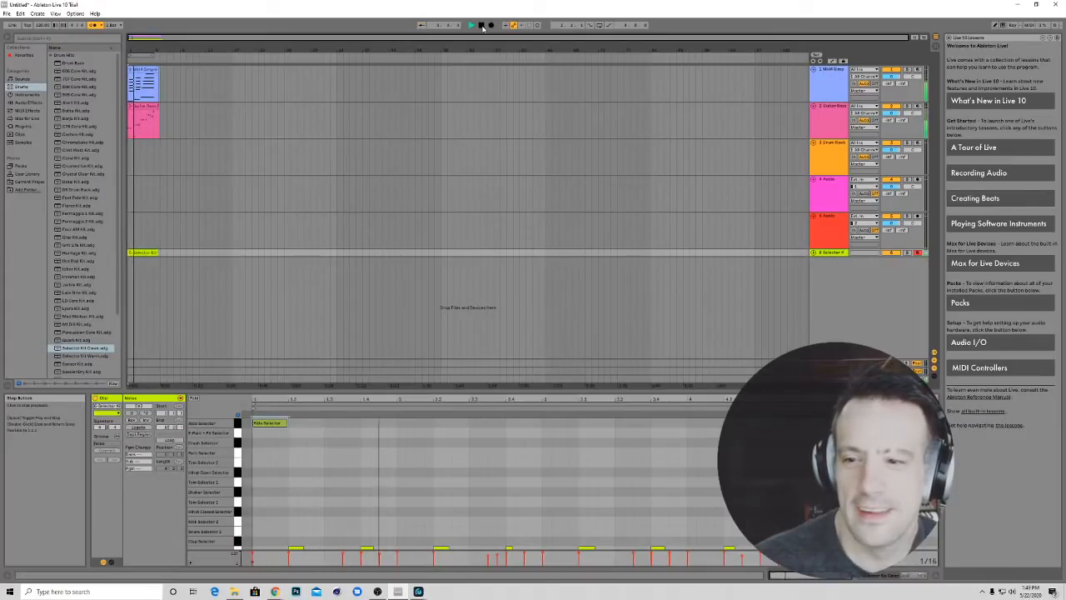
click(481, 26)
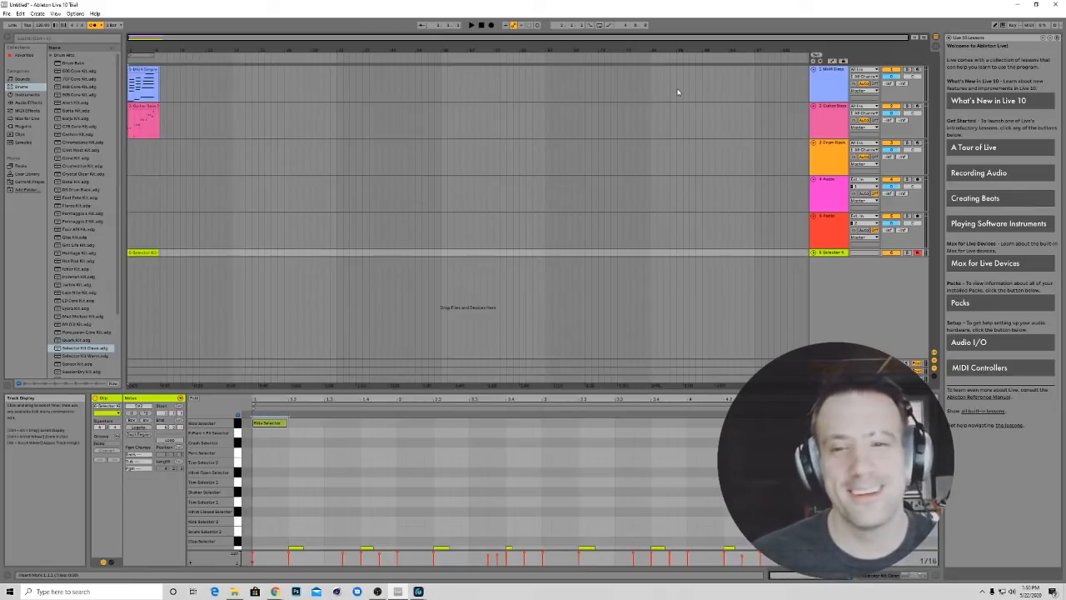
Turn on Draw Mode and draw 1/16 Ride Selector notes on every beat from 1.2 to 2.4, plus one just before 2.3
right_click(294, 427)
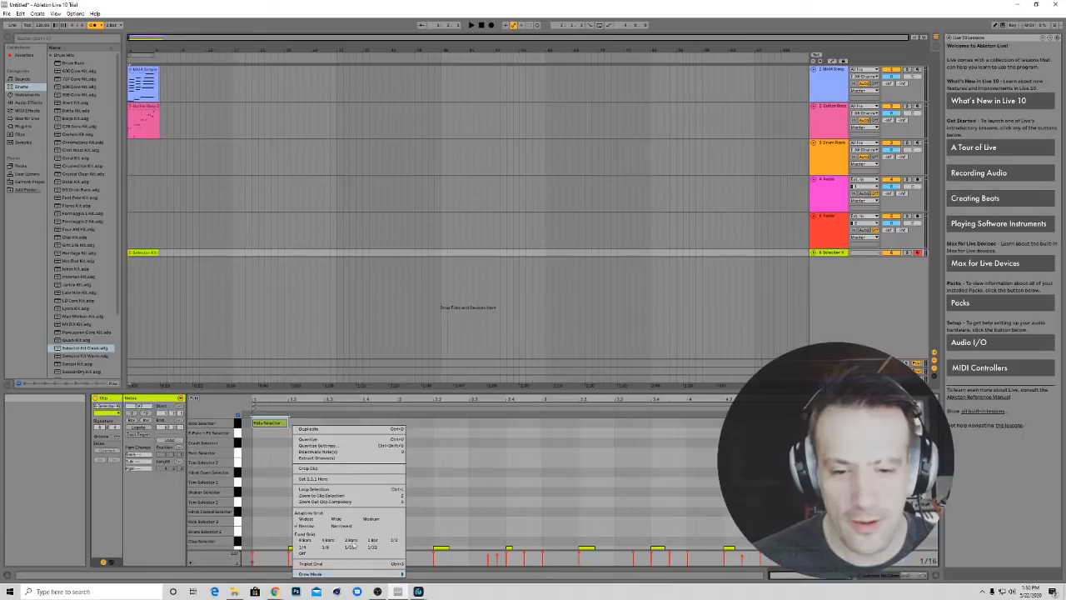
click(284, 457)
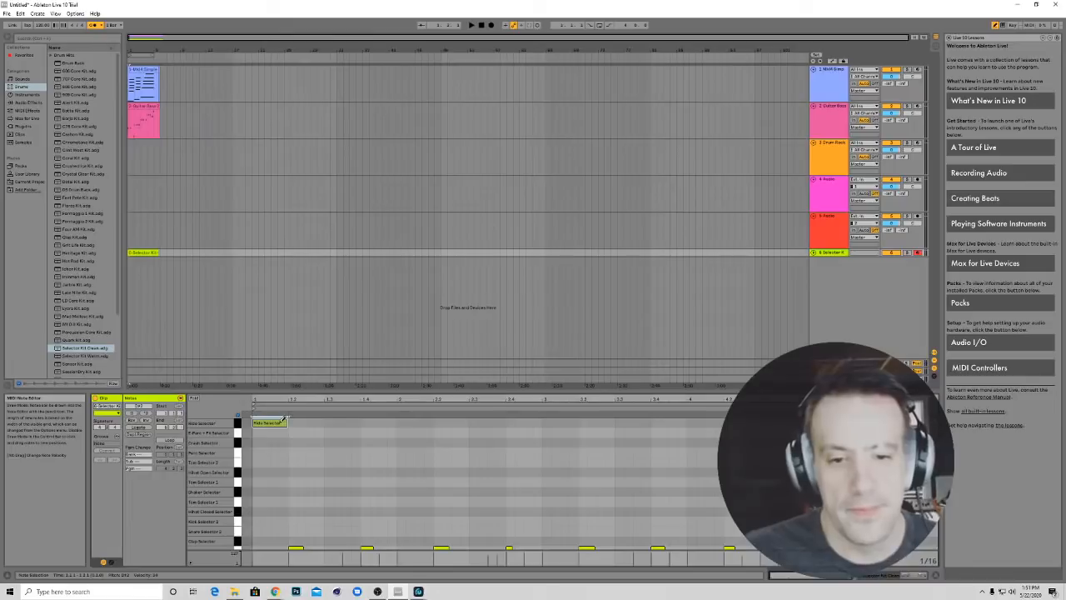
click(290, 420)
click(329, 422)
click(365, 421)
click(400, 423)
click(429, 422)
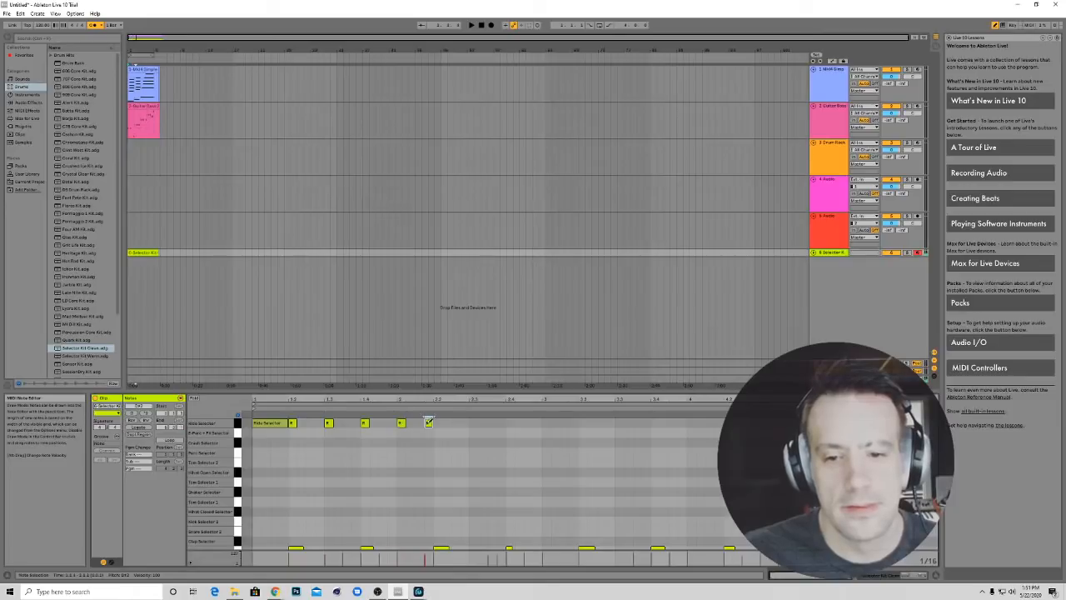
click(429, 422)
click(429, 421)
click(429, 422)
click(438, 422)
click(464, 422)
click(474, 423)
click(509, 423)
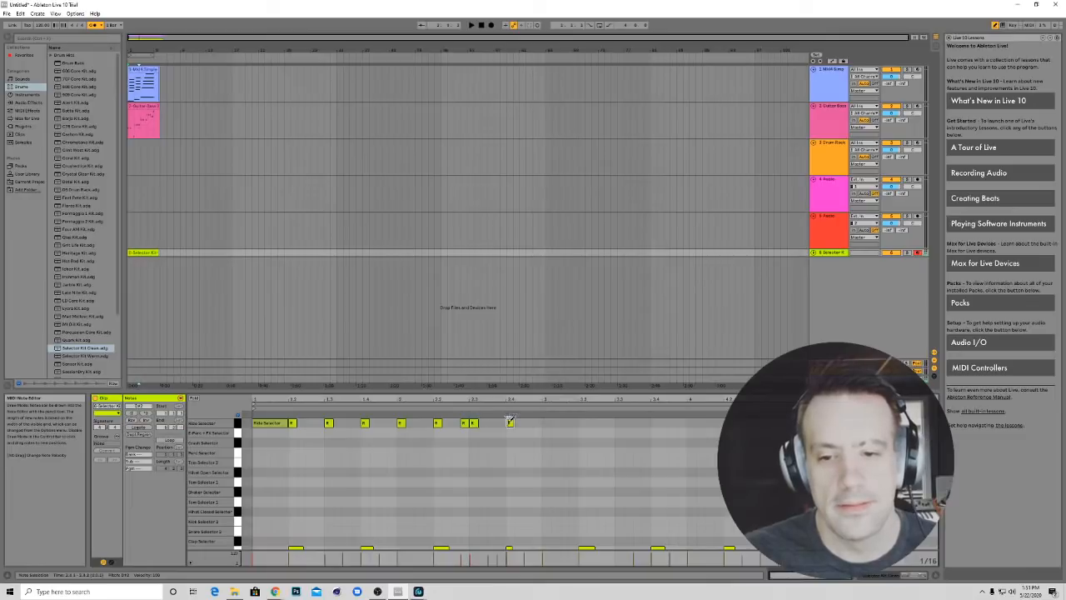
Draw 1/16 Ride Selector notes on every beat of bar 3 and into bar 4, plus one just before bar 4, then leave Draw Mode
click(545, 422)
click(582, 422)
click(618, 422)
click(655, 422)
click(683, 423)
click(691, 422)
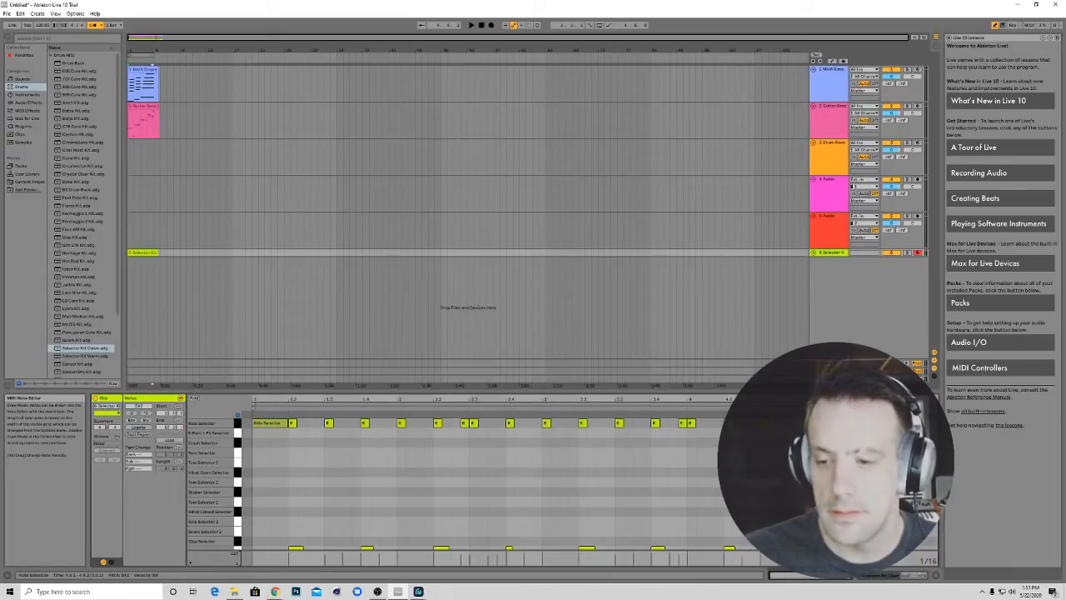
right_click(814, 417)
click(837, 494)
Select all the Ride Selector notes in the drum clip and enlarge the velocity lane
drag(812, 442, 256, 462)
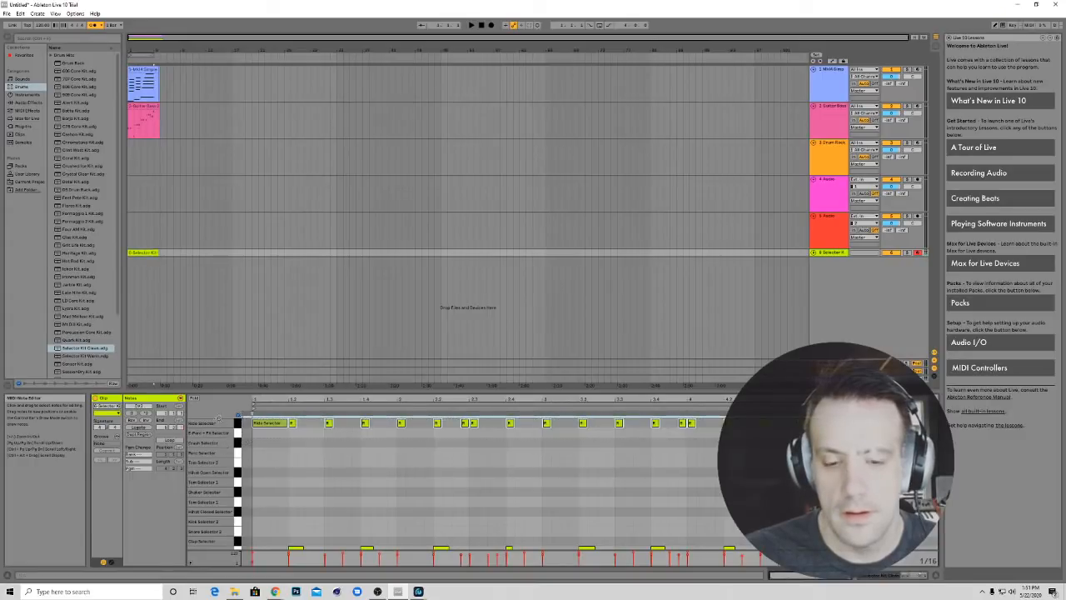
drag(385, 547, 385, 476)
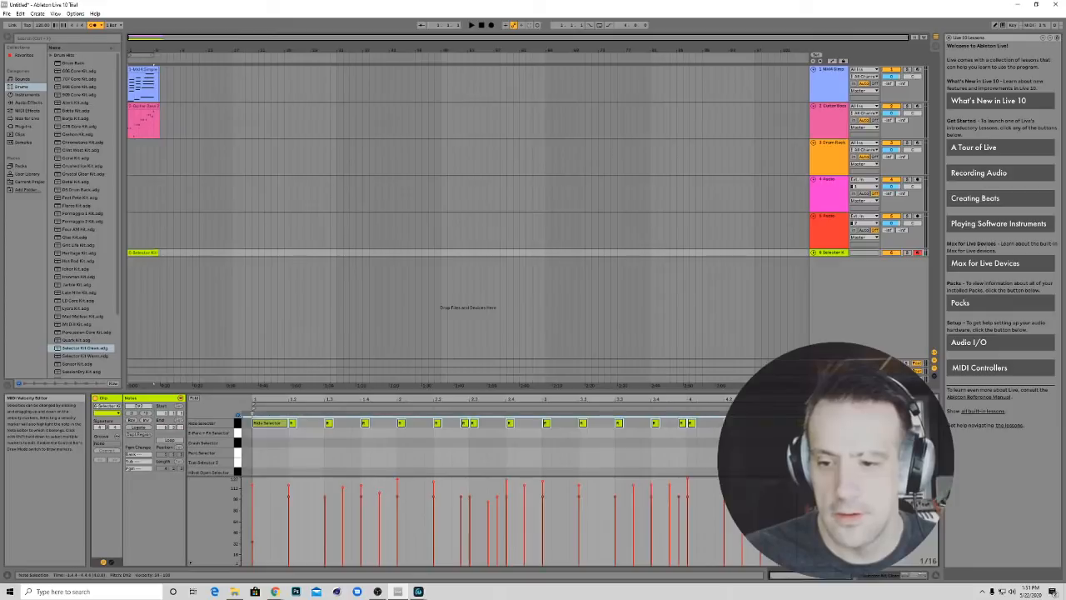
Select all the notes in the drum clip's kick row except the first one
click(827, 518)
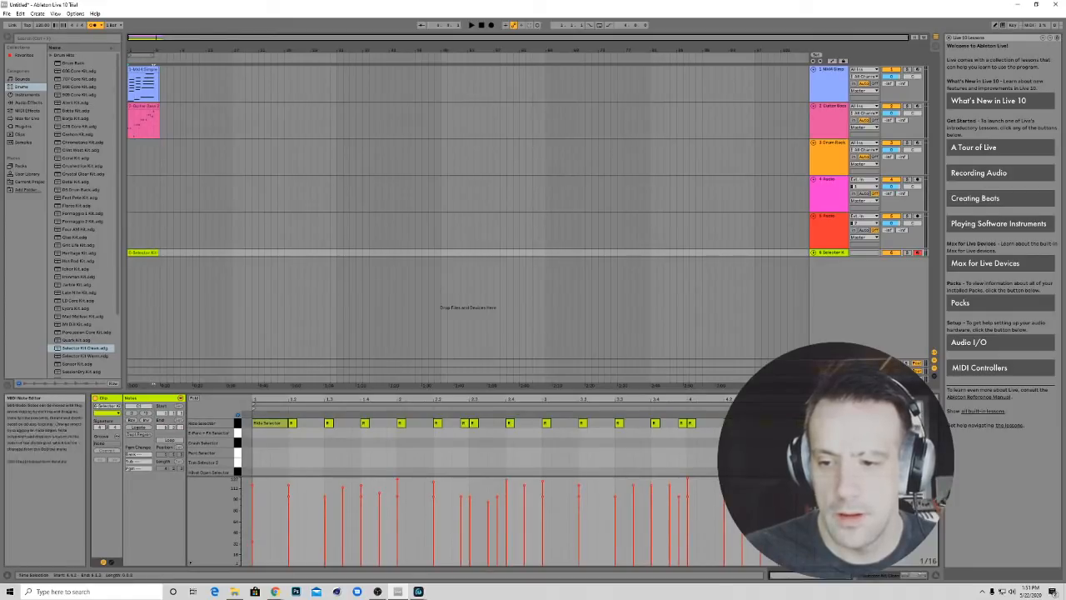
click(207, 423)
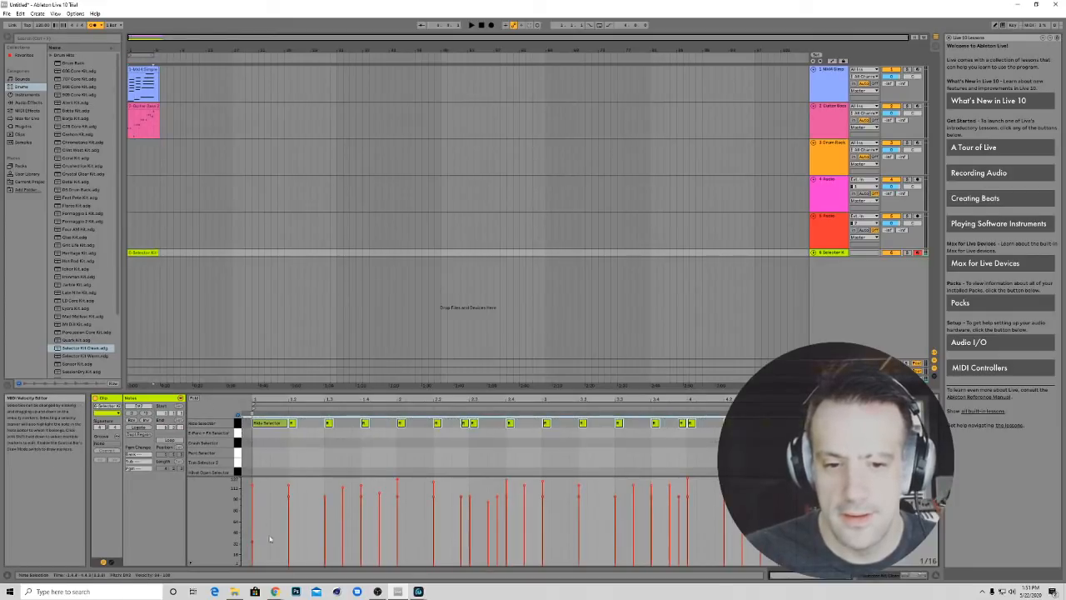
click(294, 523)
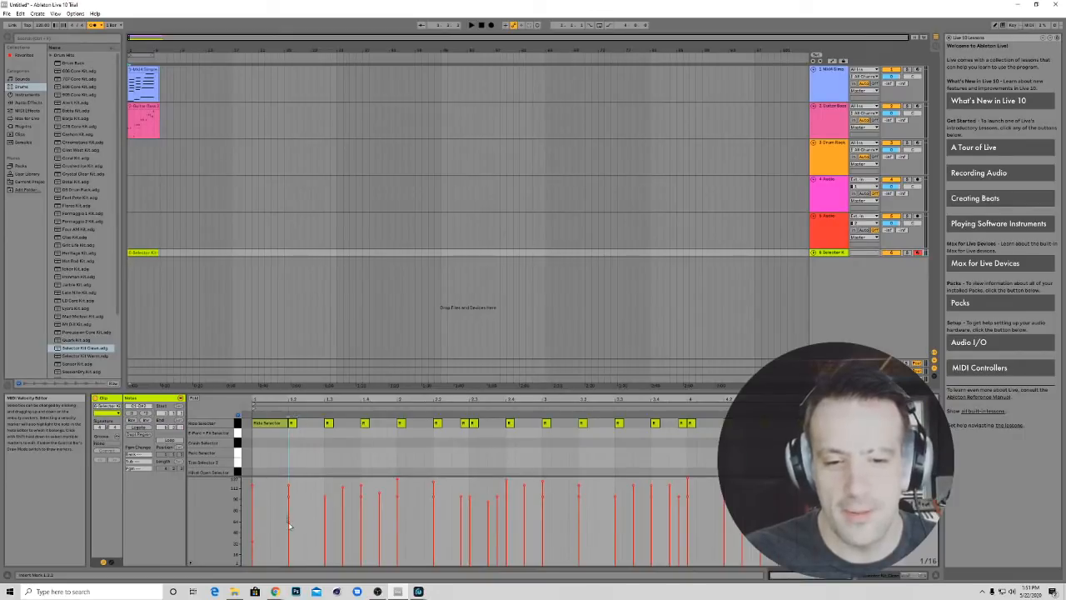
click(275, 425)
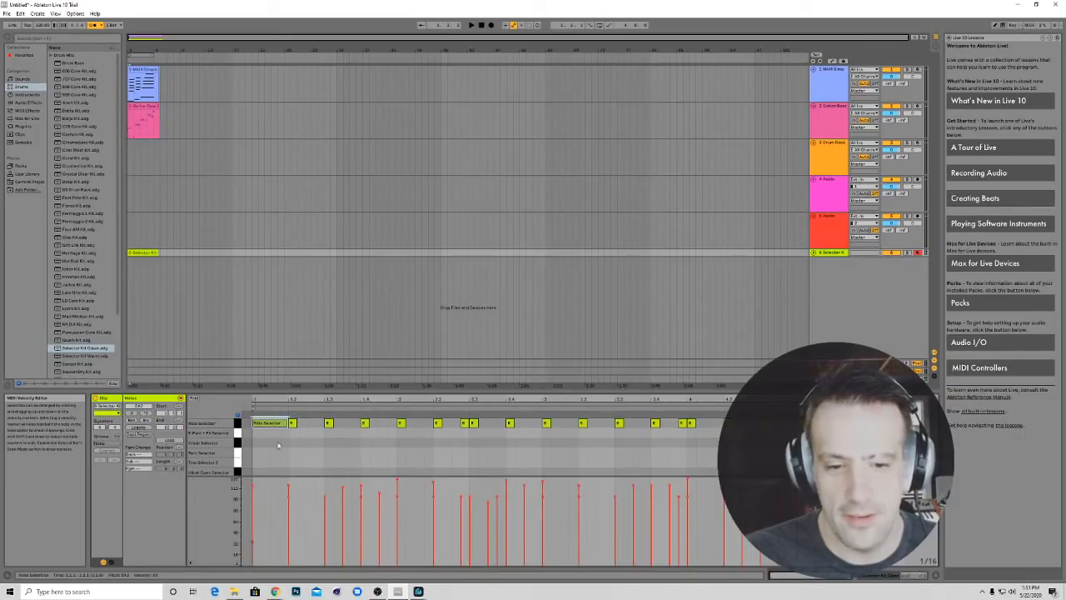
click(292, 423)
drag(294, 435, 966, 309)
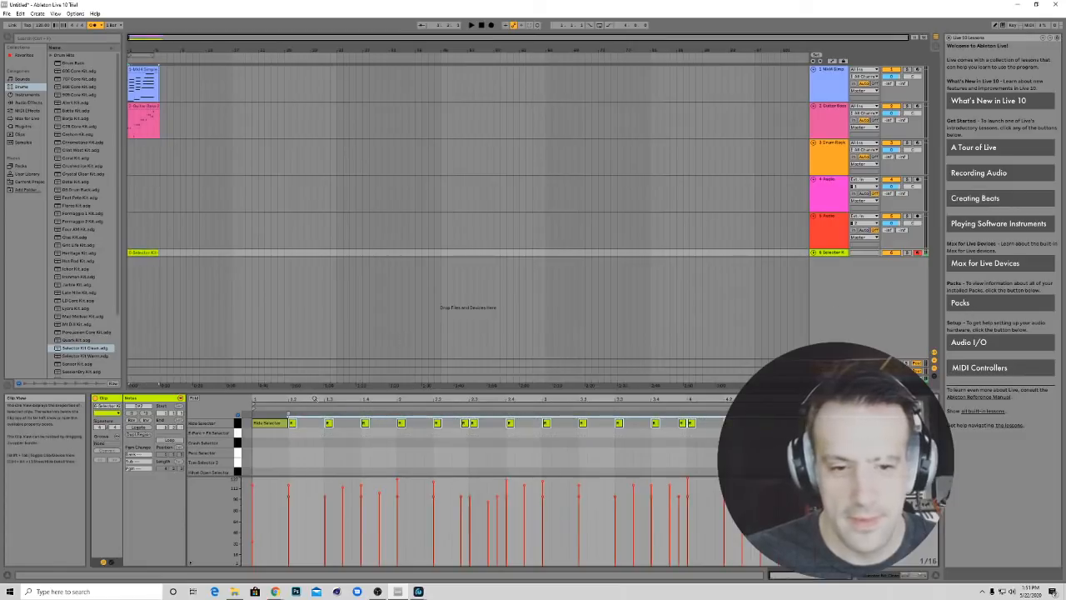
click(291, 423)
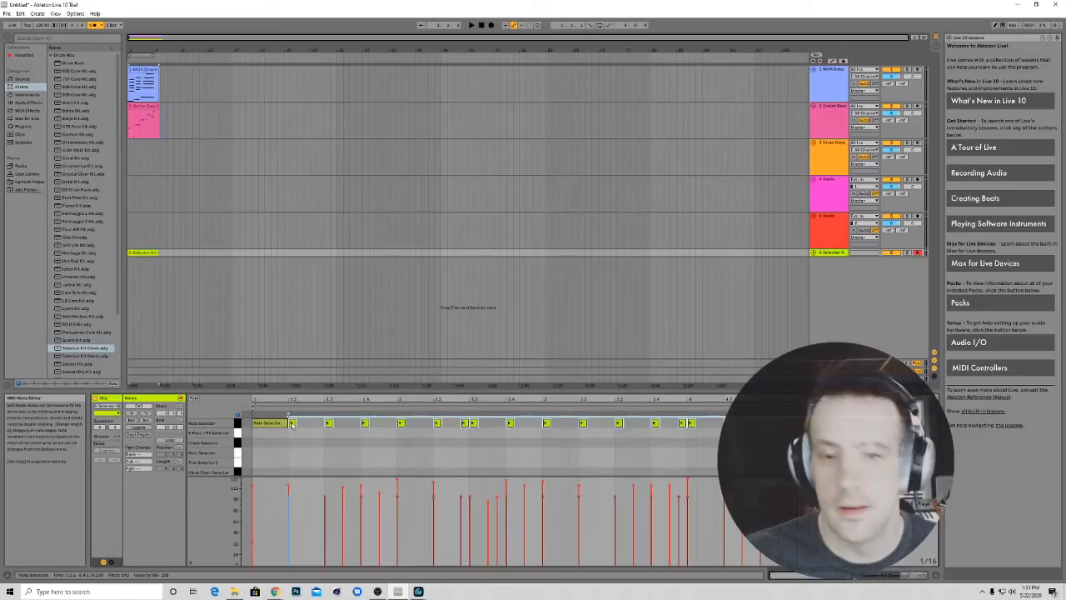
Draw lower, even velocities around mid-range for the selected kick notes in Draw Mode, and audition the arrangement
right_click(291, 424)
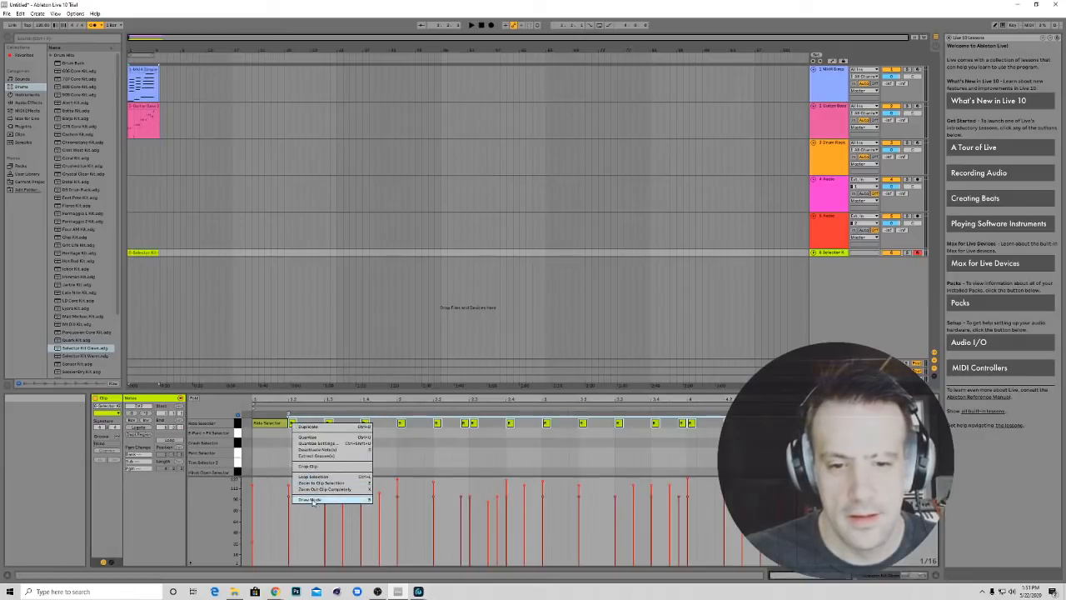
click(314, 500)
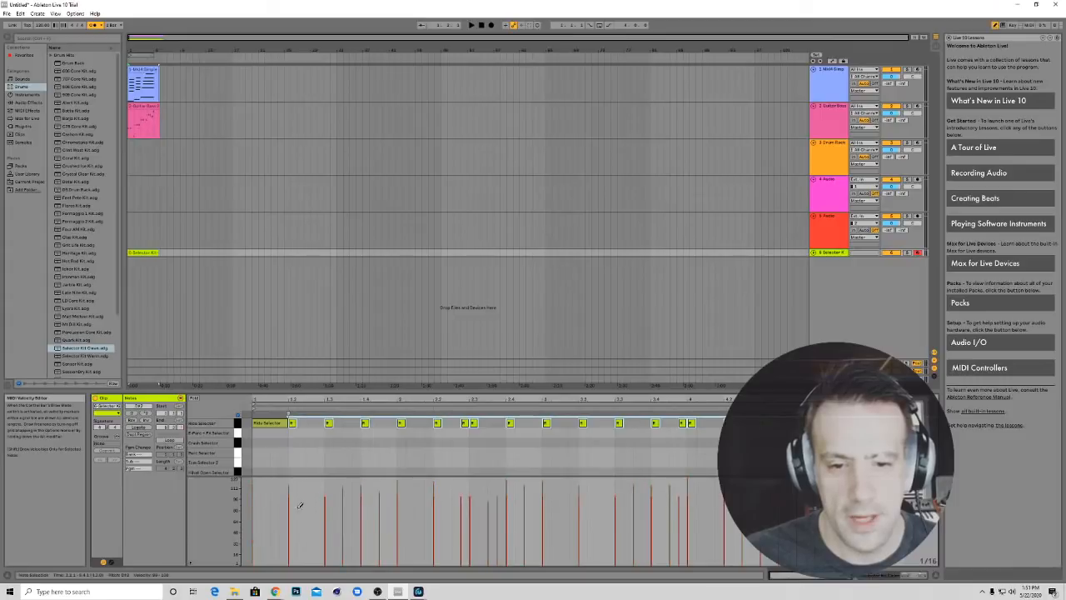
drag(300, 521, 555, 521)
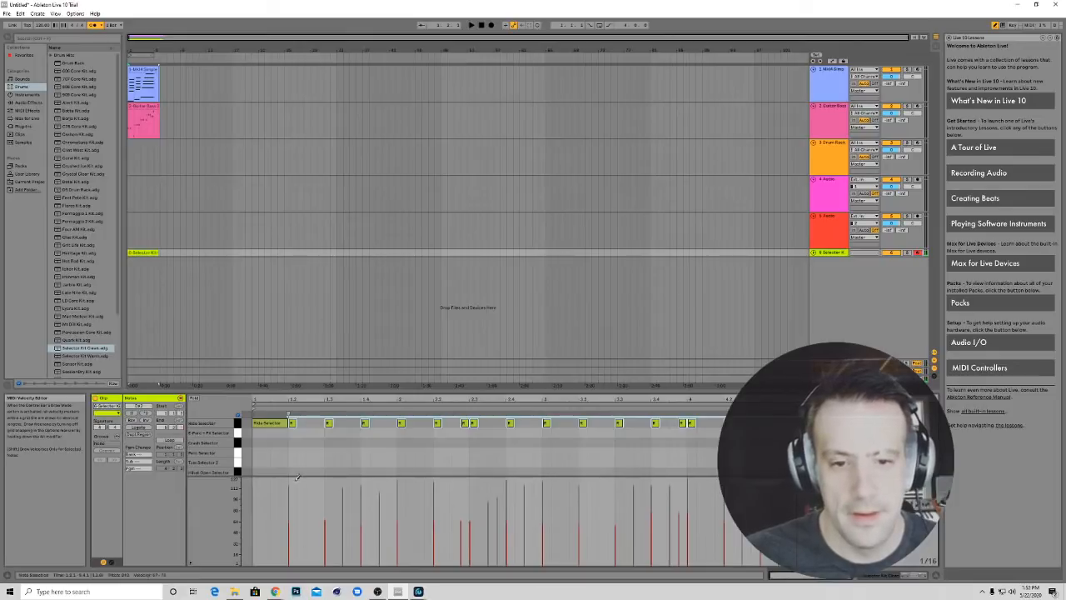
right_click(287, 450)
click(293, 447)
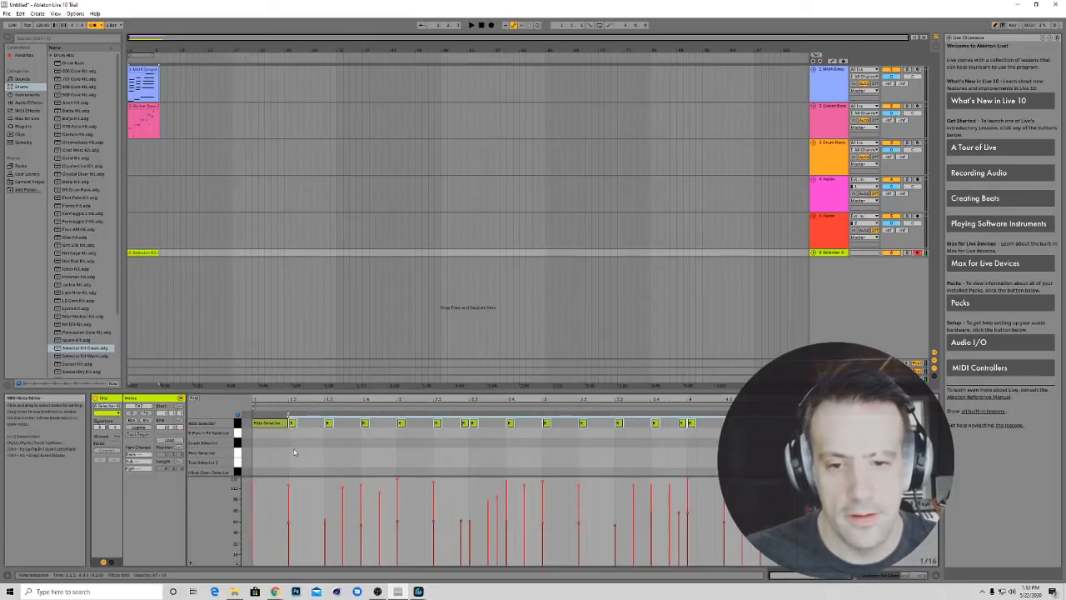
click(472, 26)
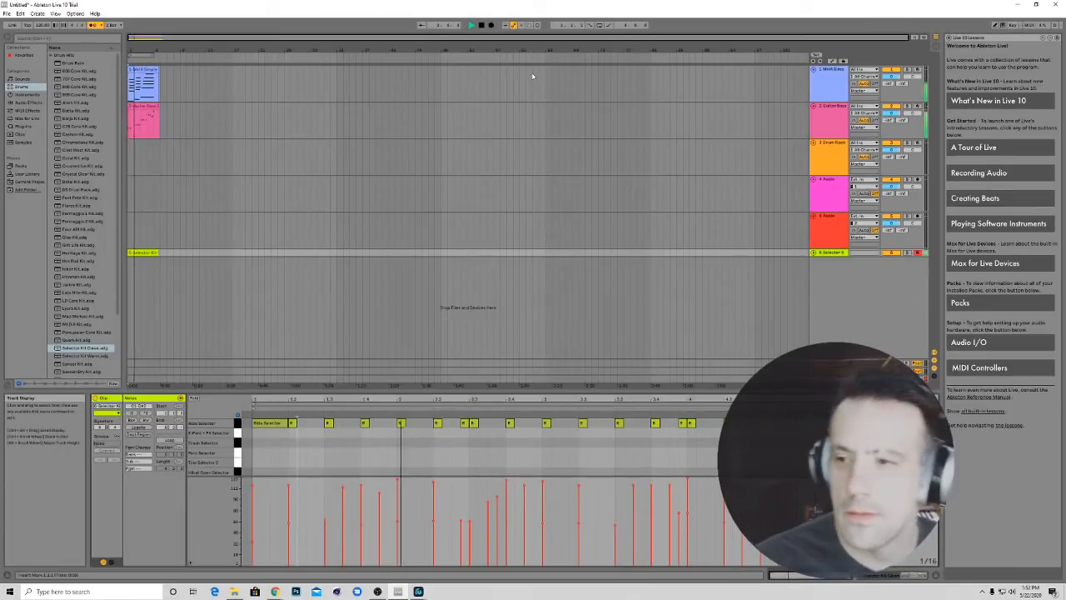
click(480, 27)
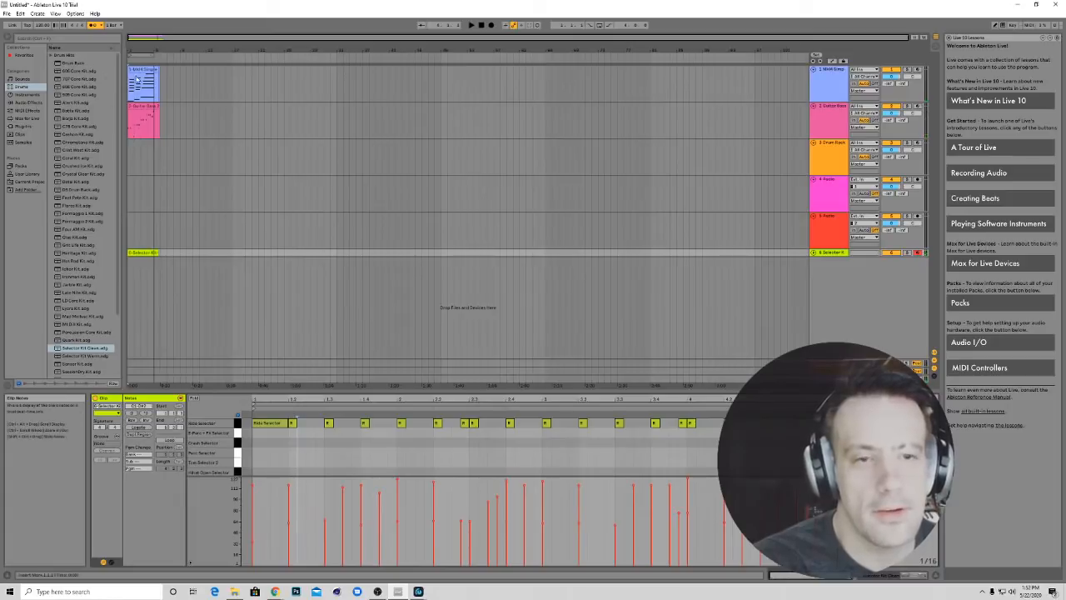
Open the piano clip on the first track, and show that track's device chain
click(139, 81)
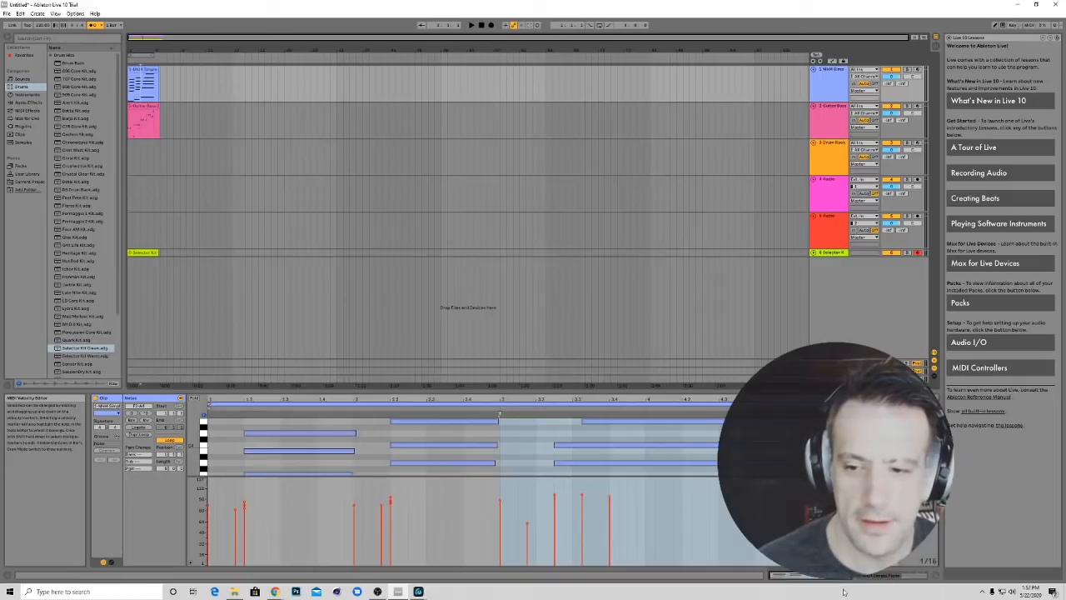
drag(825, 575, 829, 583)
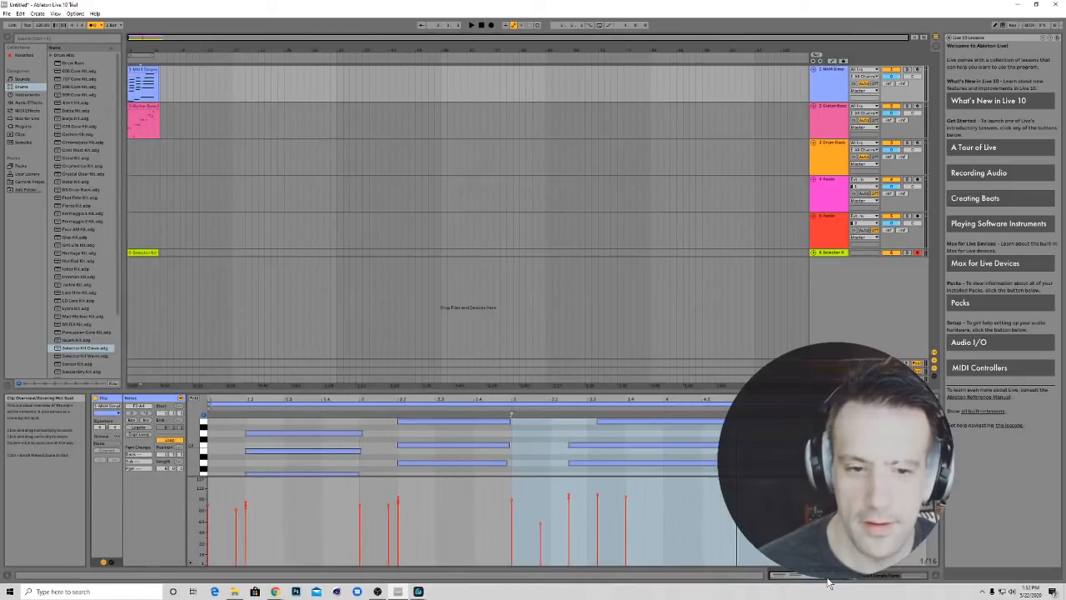
right_click(827, 90)
click(822, 86)
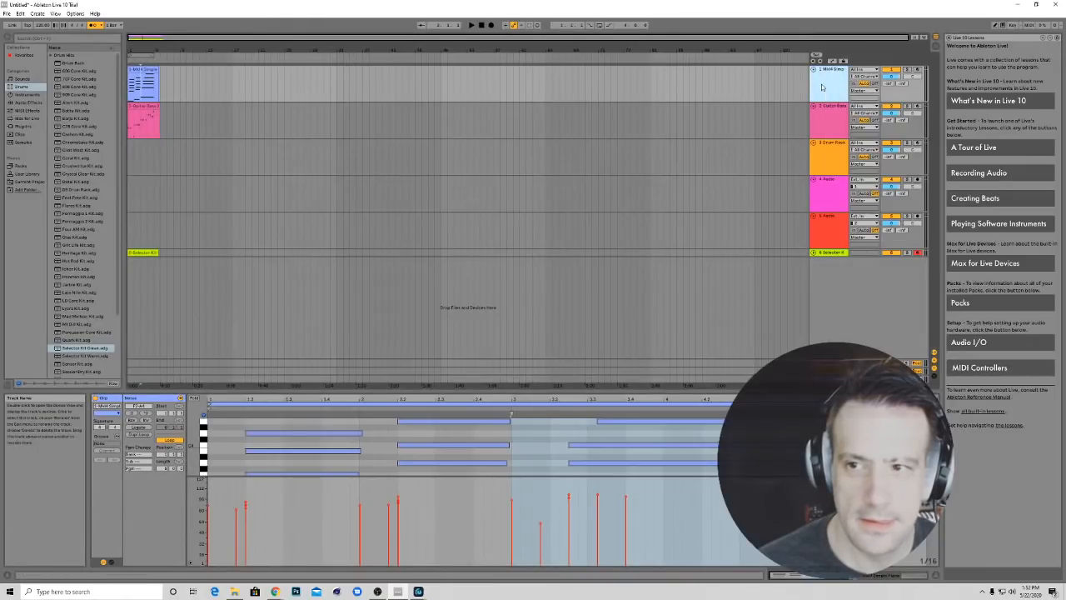
click(822, 86)
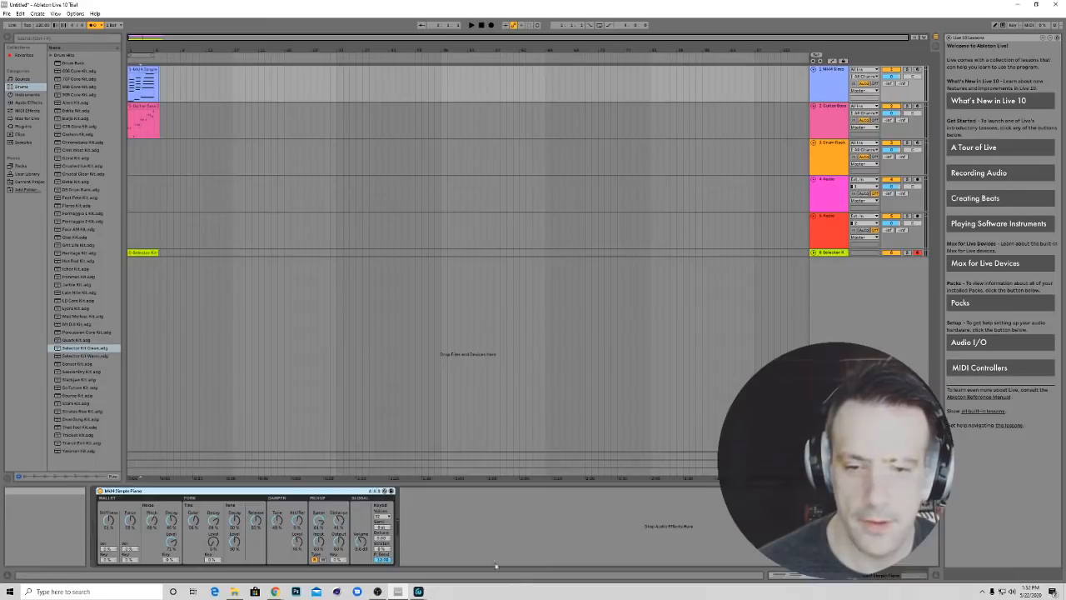
Add the Flutter preset from the Vintage Delay audio effects to the piano track
click(16, 103)
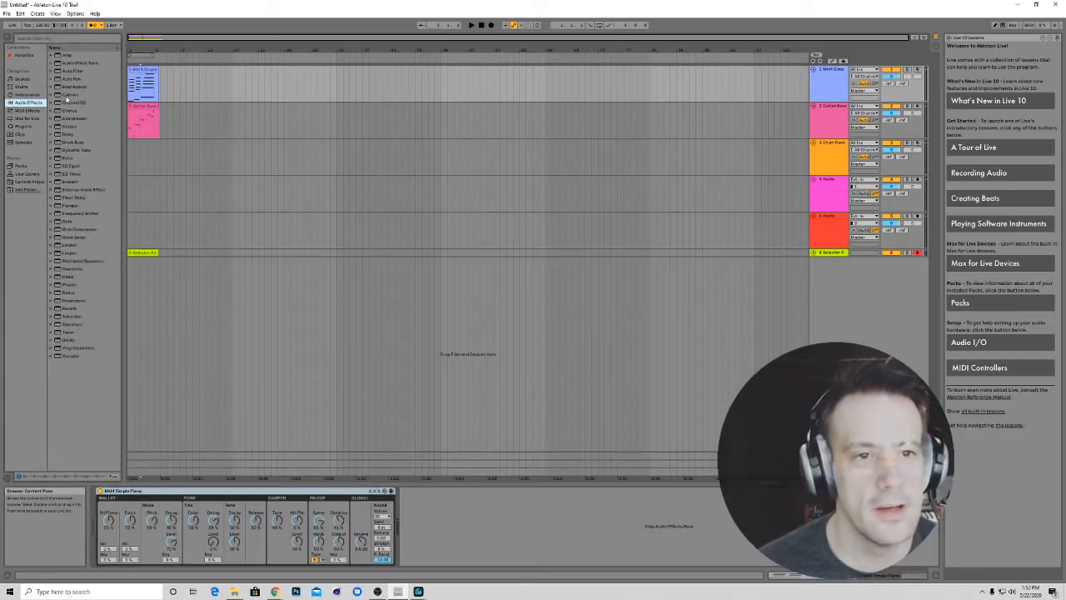
click(52, 134)
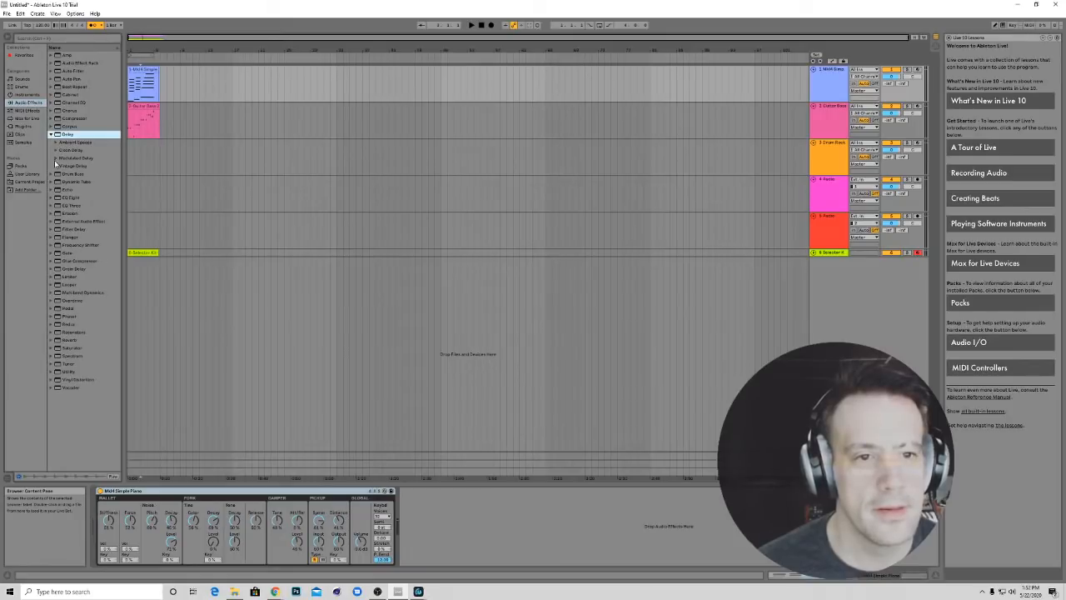
click(56, 159)
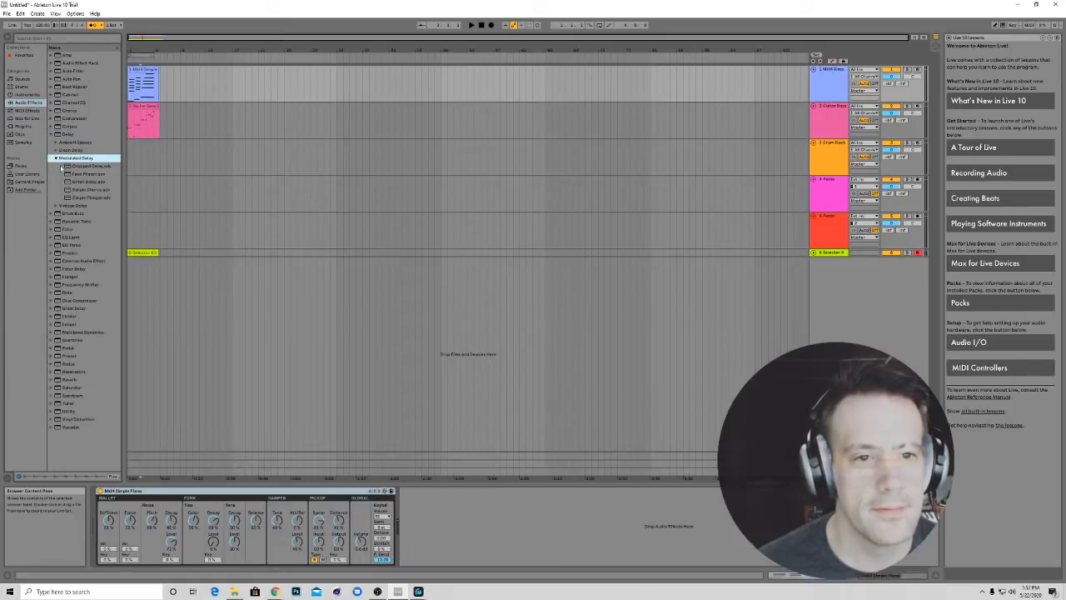
click(56, 205)
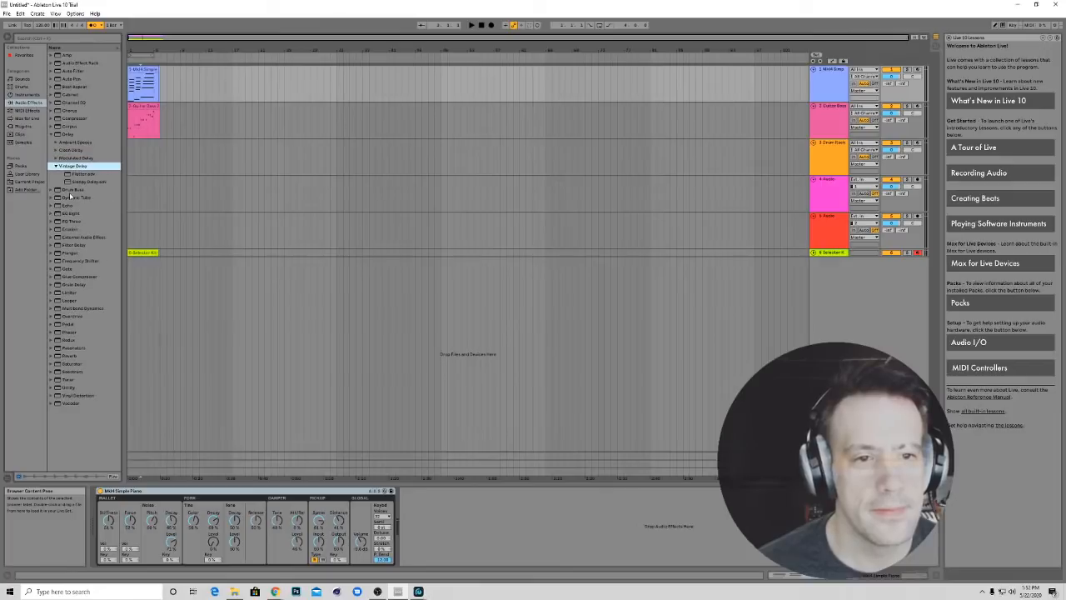
click(78, 175)
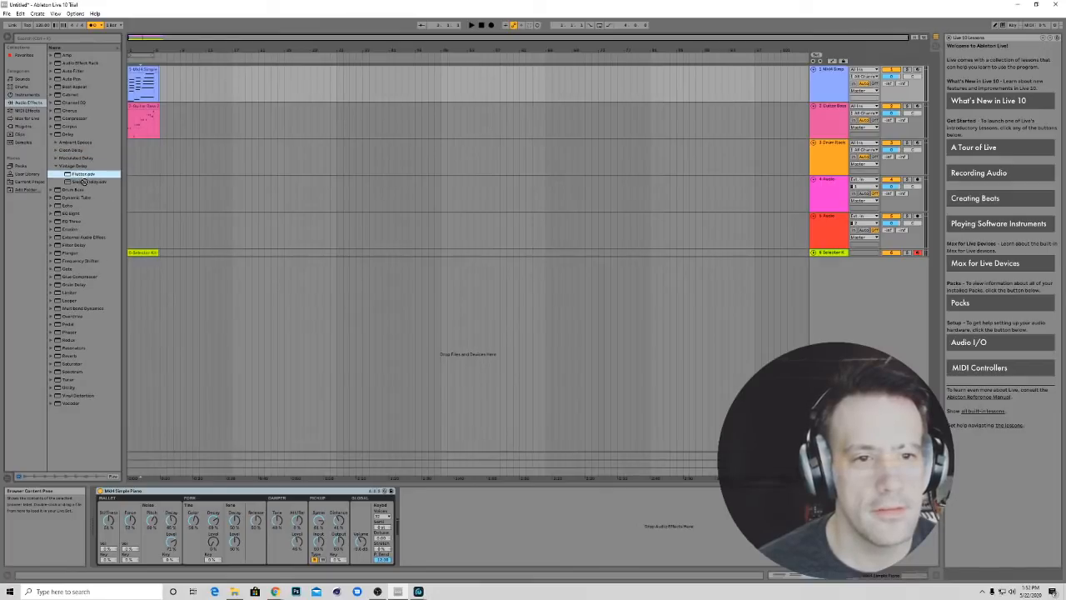
key(Return)
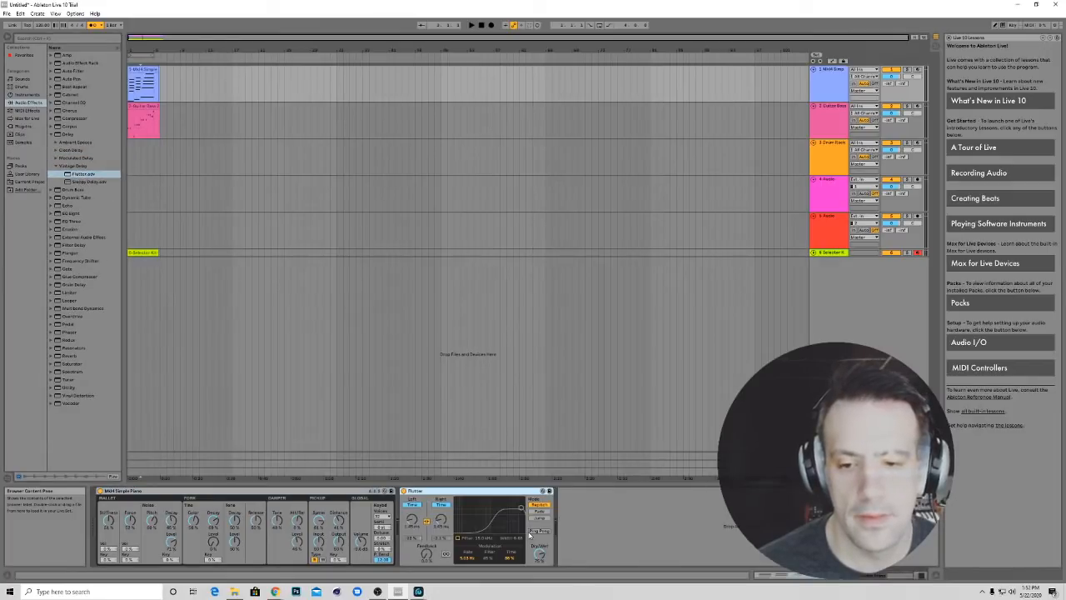
Audition the piano with the Flutter delay, and delete the delay from the track
key(space)
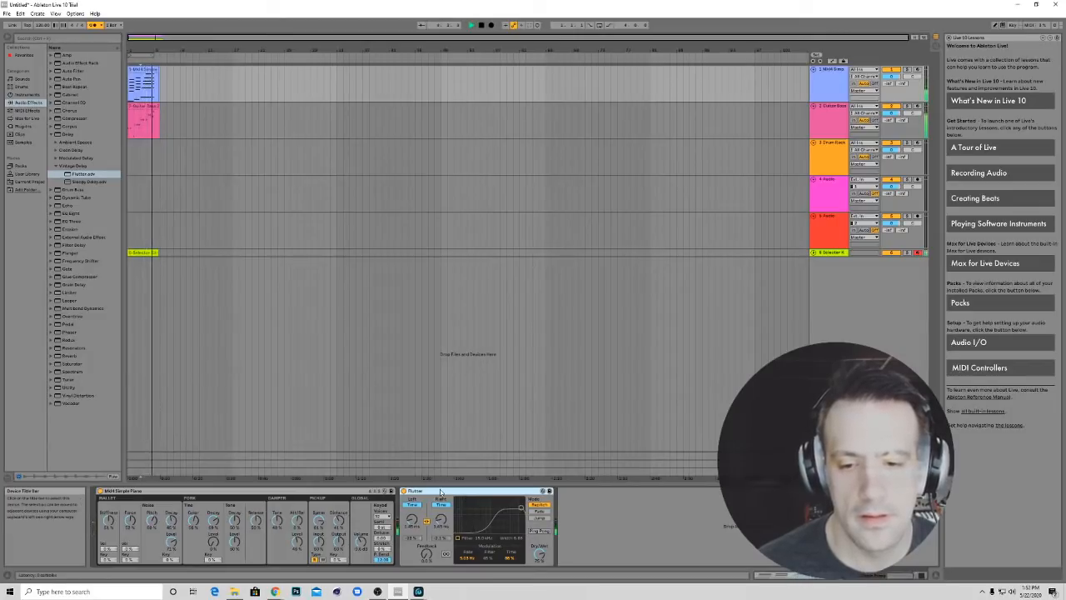
key(space)
key(Delete)
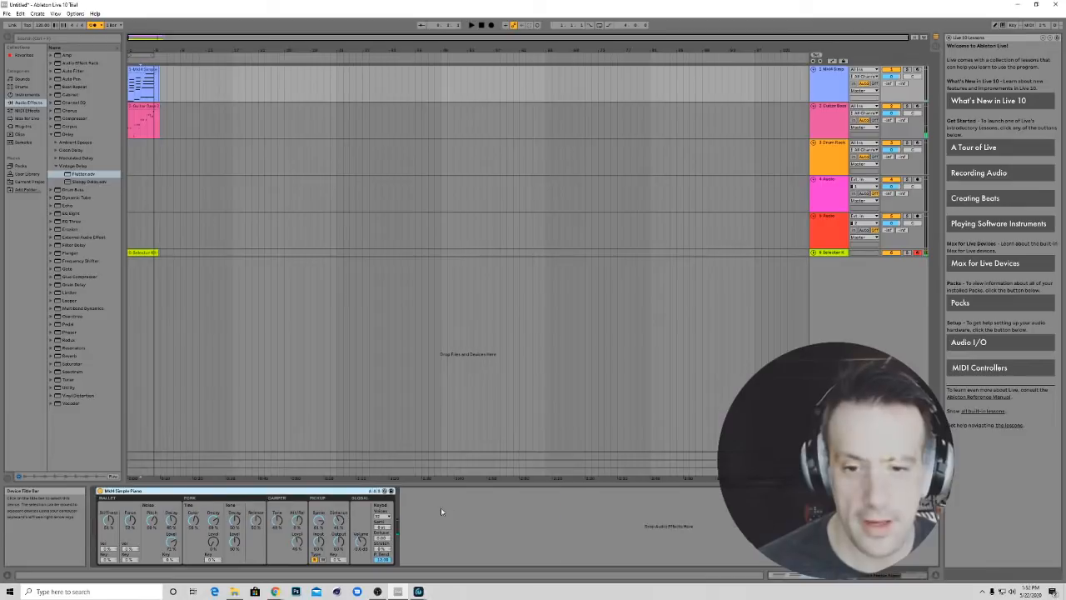
Add the Bathroom preset from the Room reverbs after the instrument on the piano track
click(53, 136)
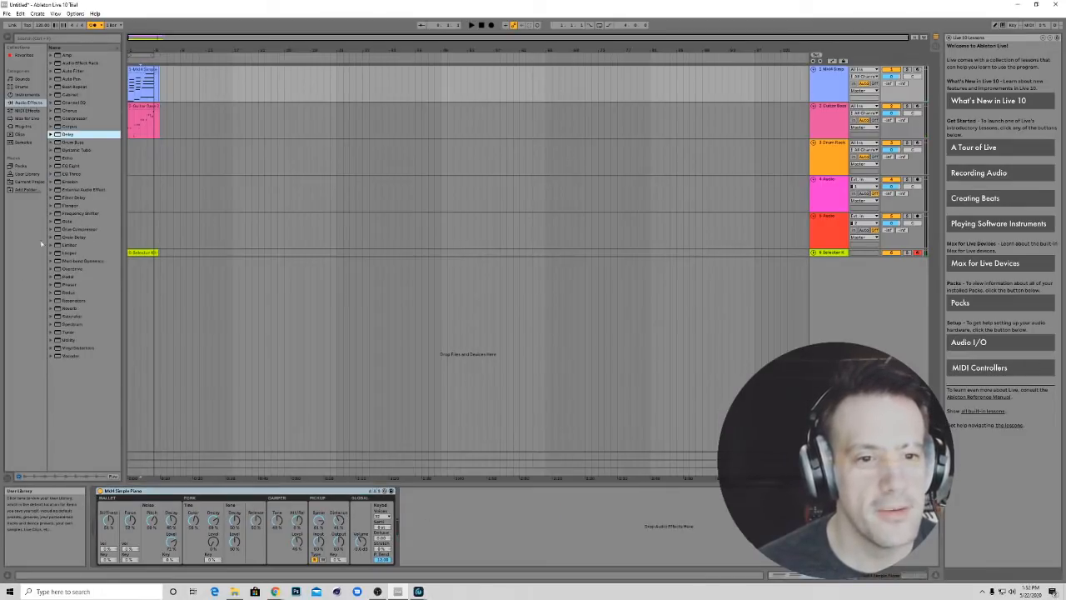
click(53, 309)
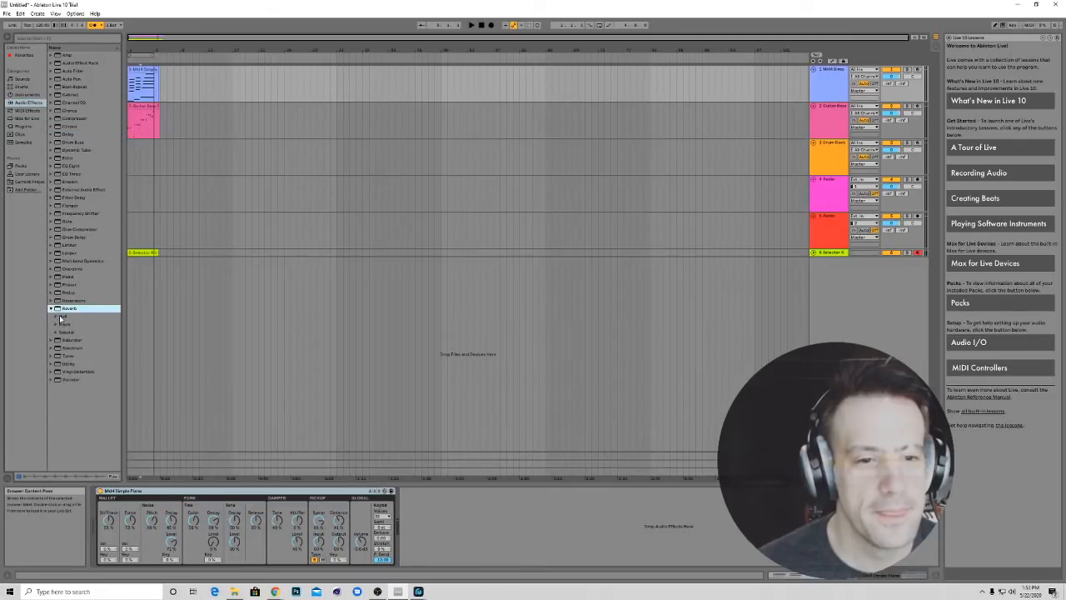
click(56, 316)
click(56, 317)
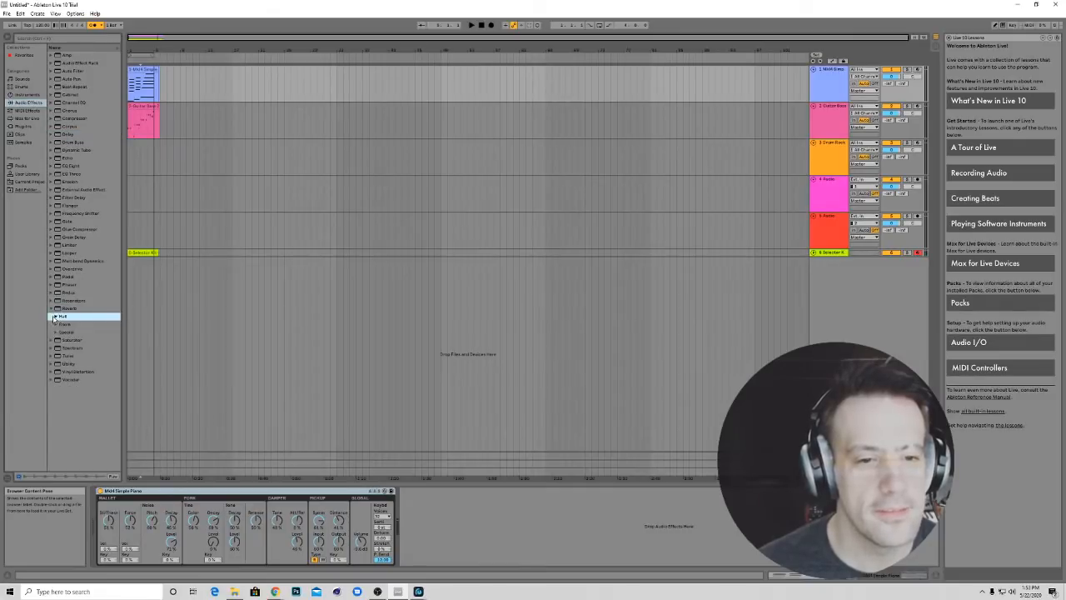
click(56, 324)
click(77, 350)
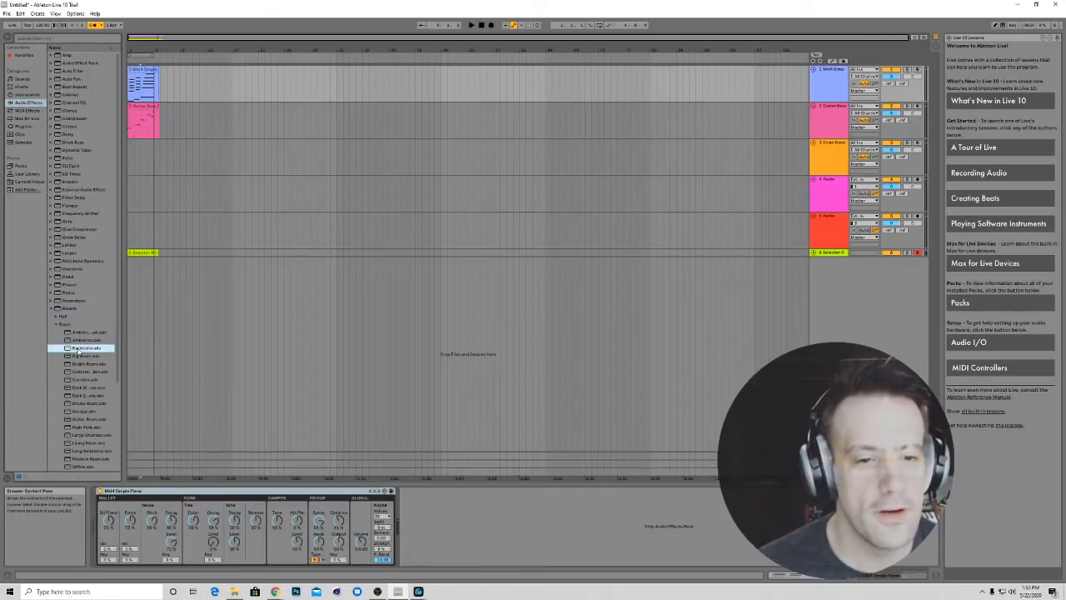
drag(75, 350, 533, 533)
Play the arrangement from near its start several times to hear the reverb on the piano, and stop playback
key(space)
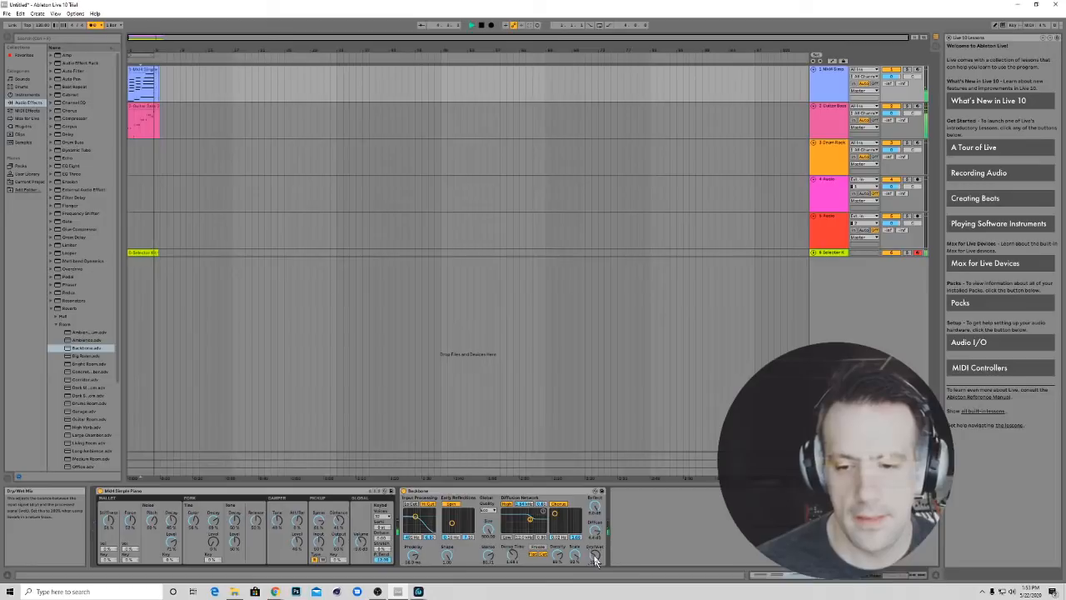
key(space)
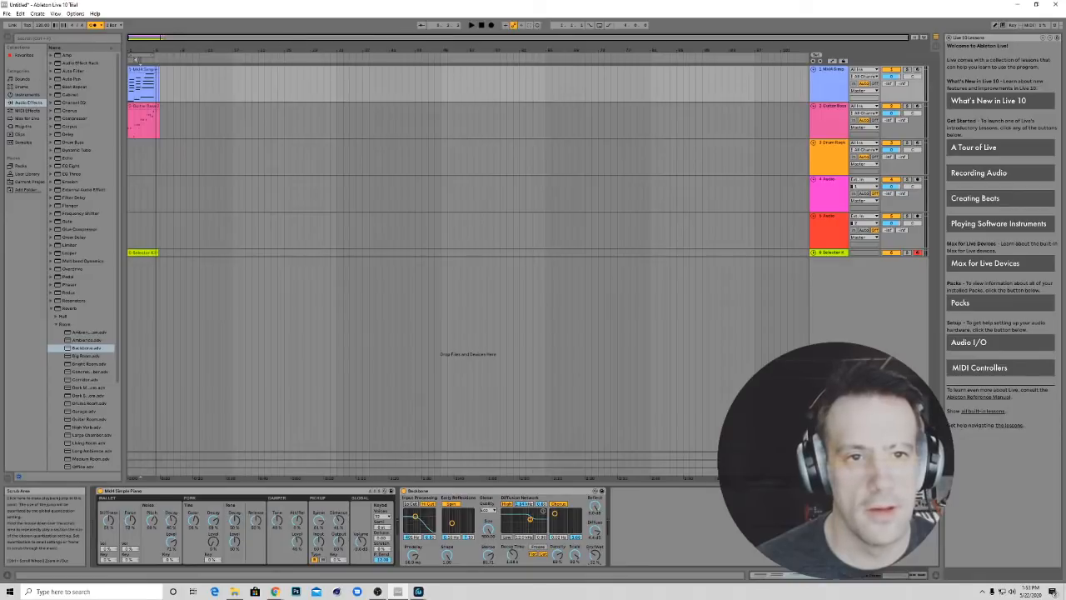
click(131, 58)
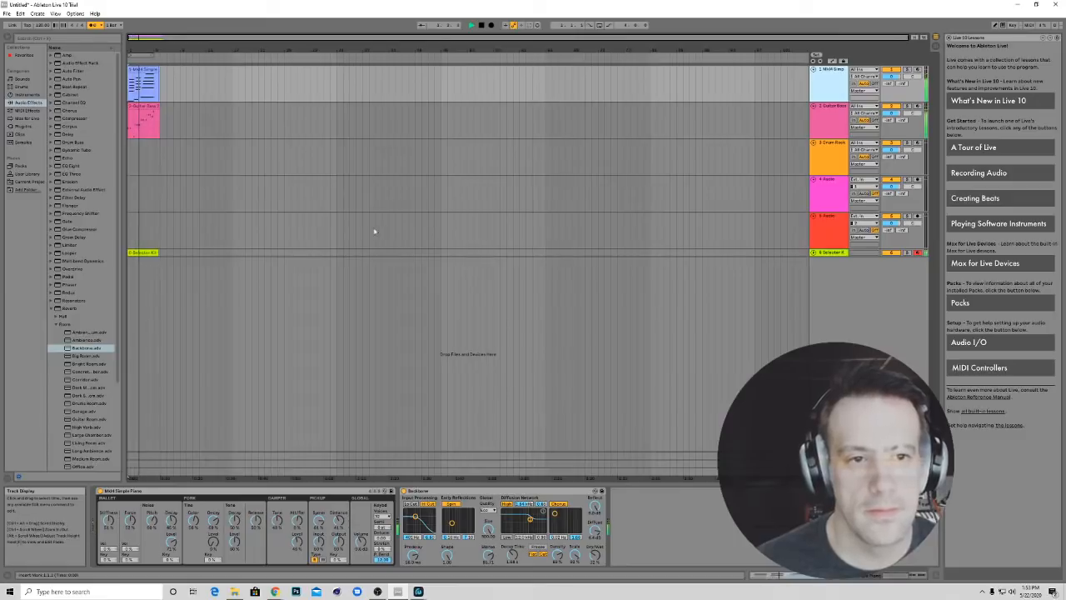
key(space)
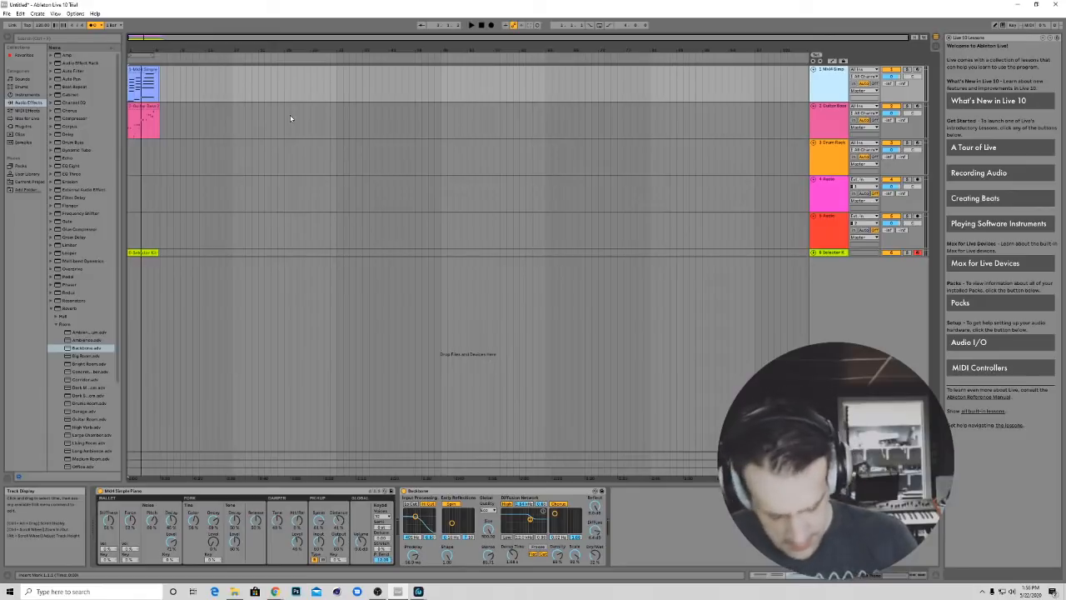
key(space)
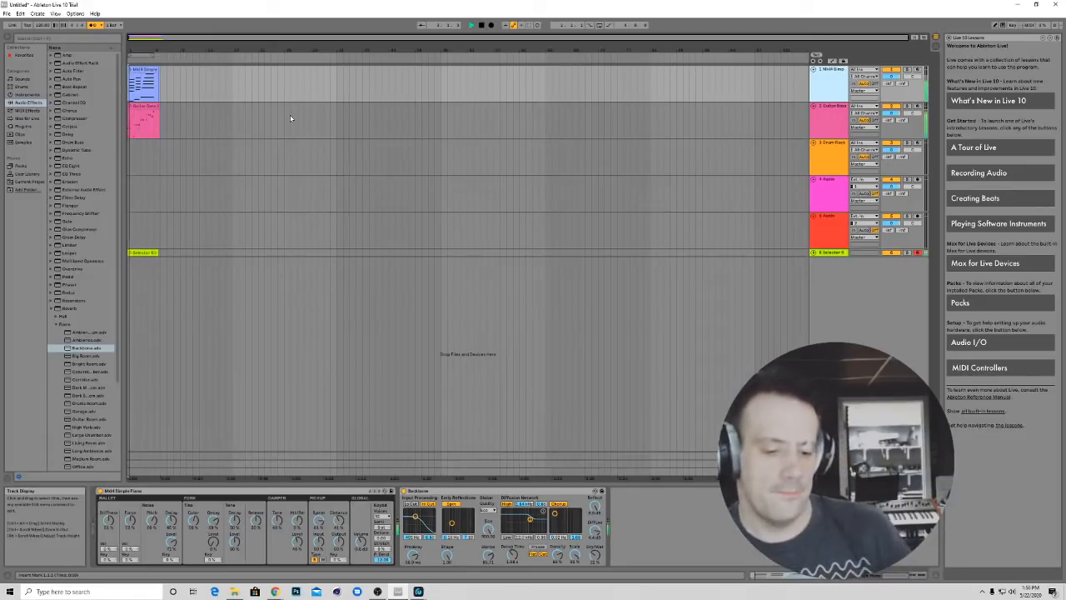
click(481, 25)
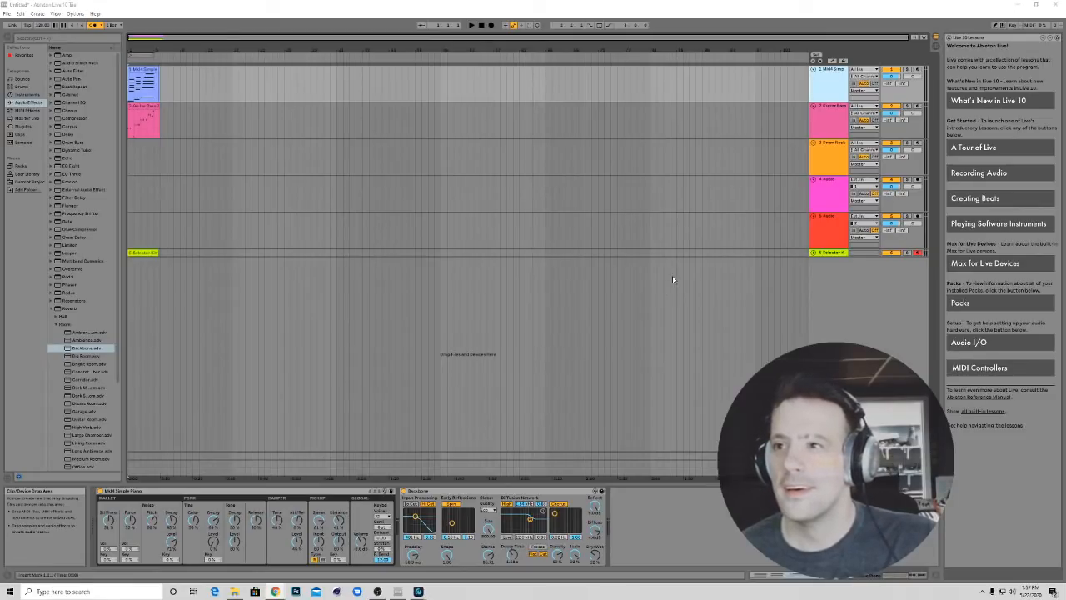
mouse_move(418, 591)
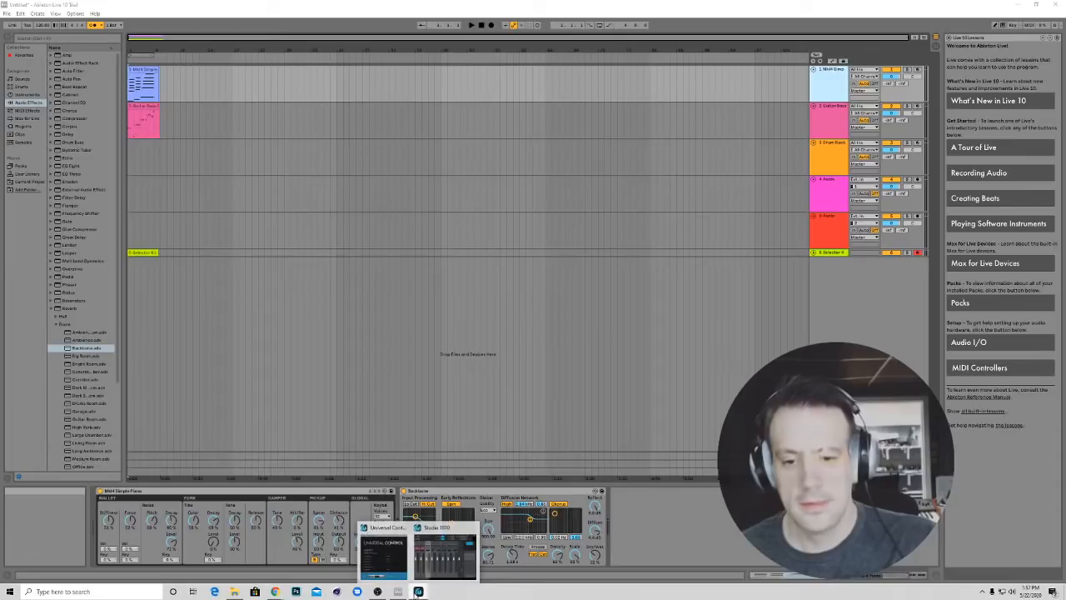
Switch to the Studio 1810 mixer, raise the Mic 4 channel's fader and reset its pan to centre
click(421, 567)
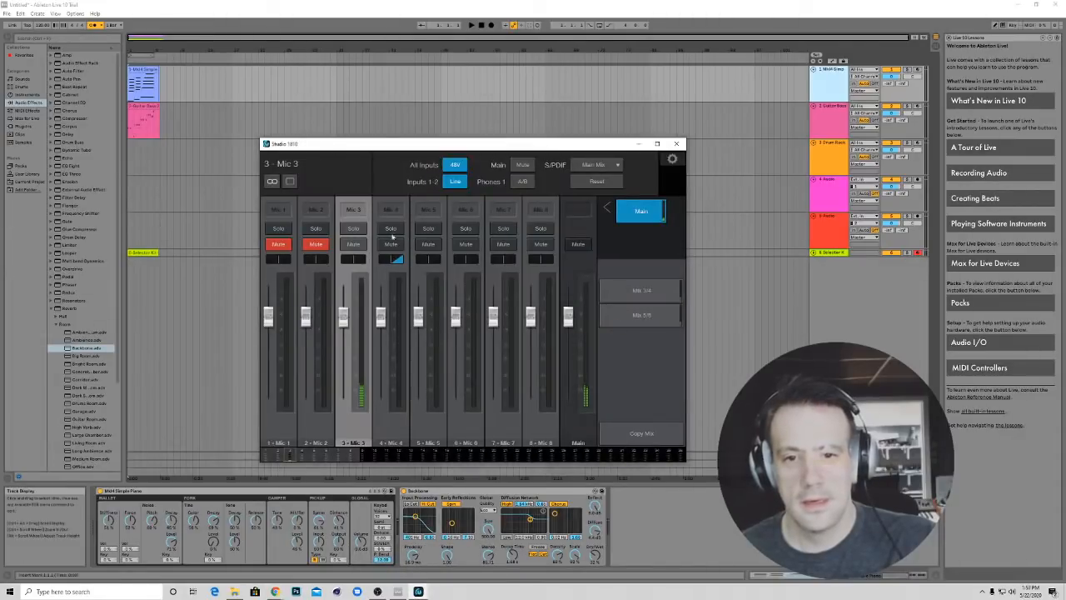
drag(381, 315, 380, 288)
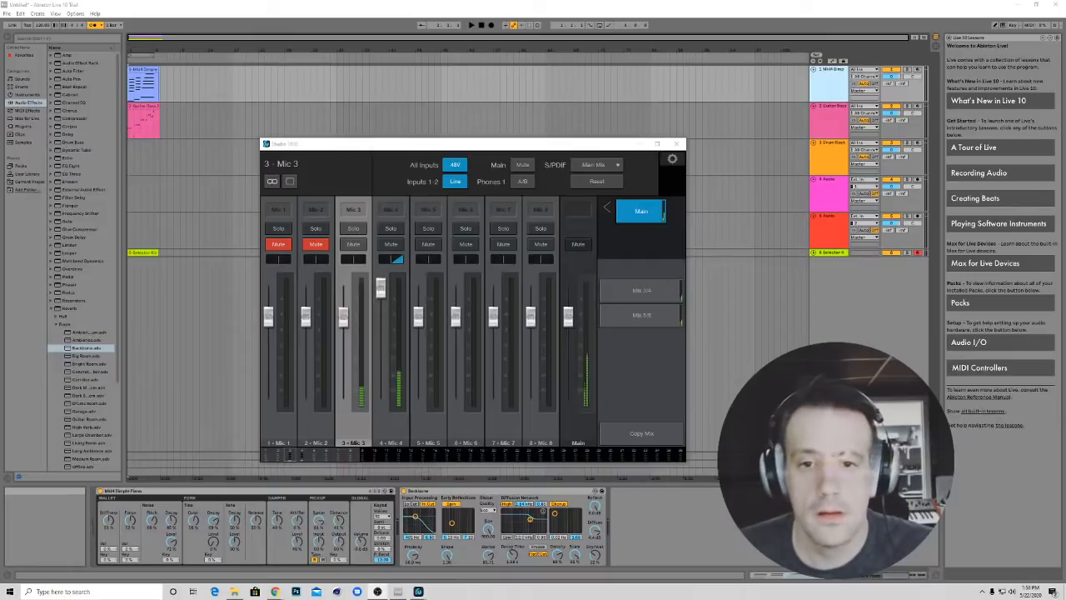
click(393, 262)
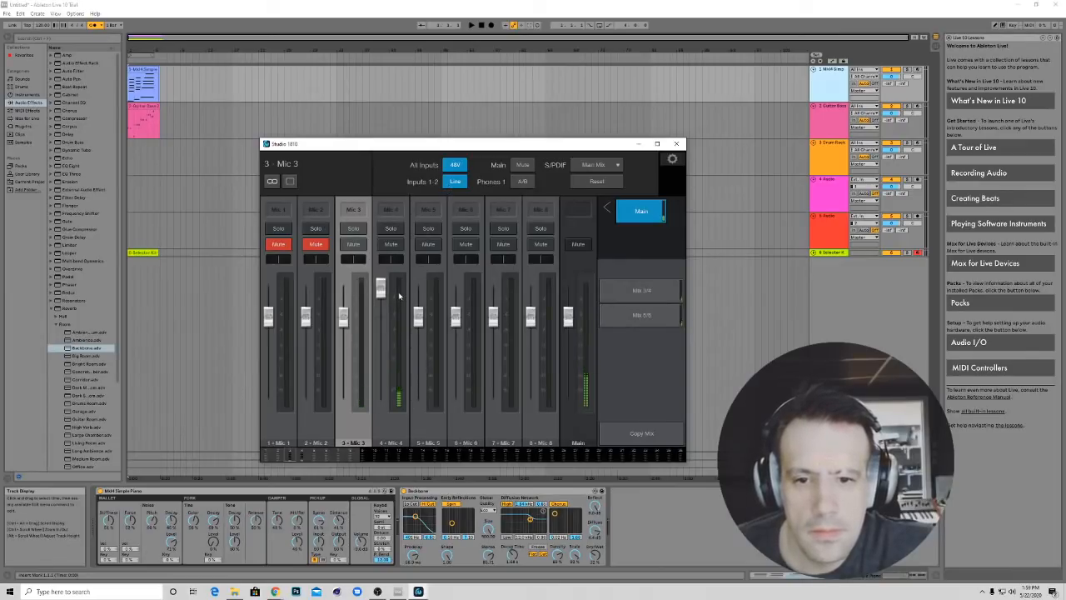
Select and mute the Mic 4 channel in the mixer, and return to Ableton Live
click(395, 213)
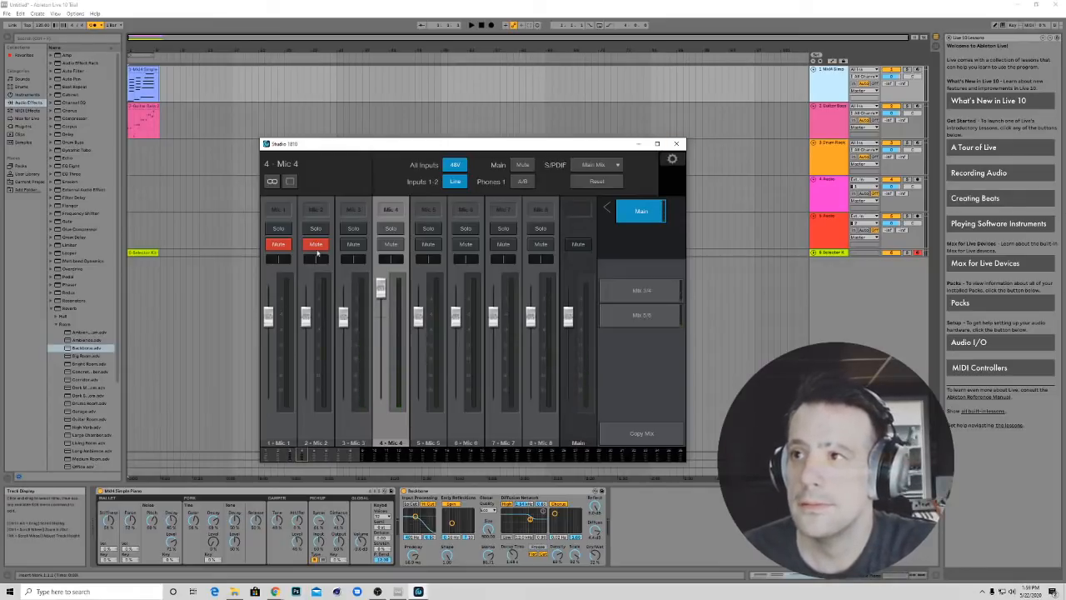
click(389, 244)
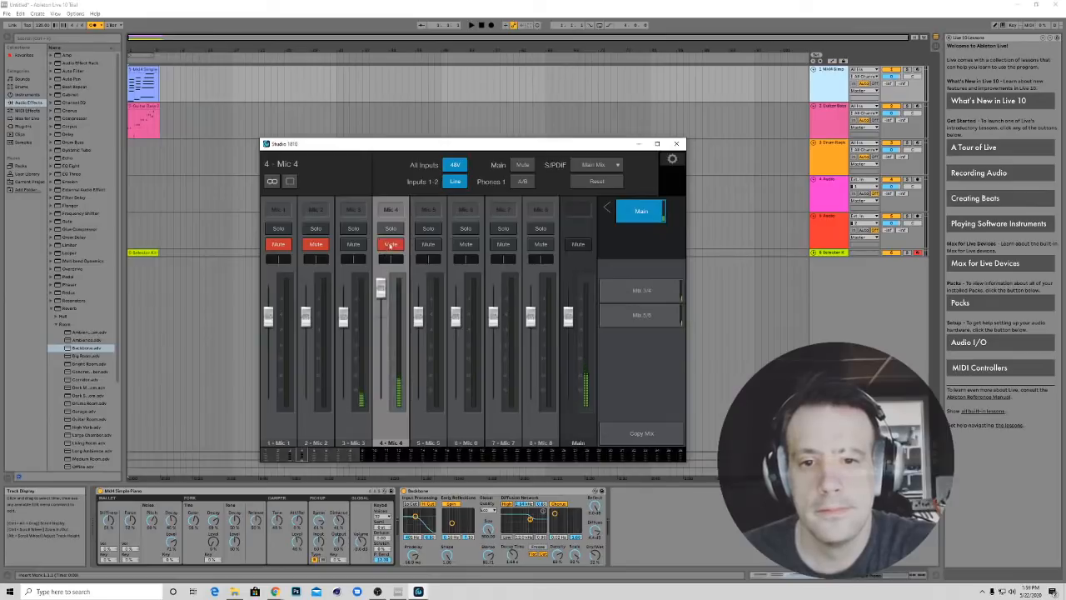
click(387, 464)
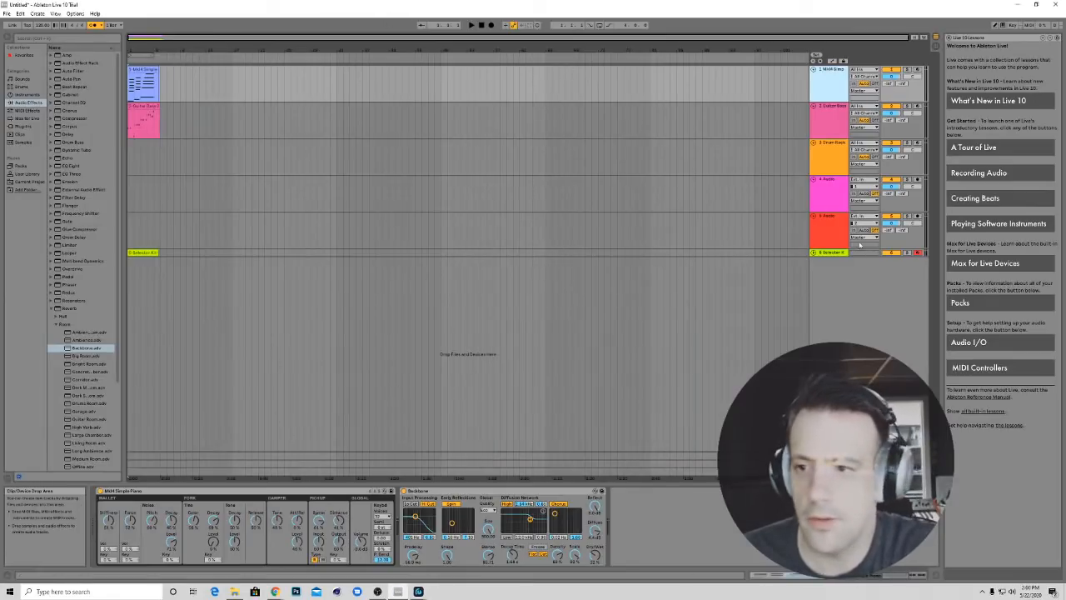
Configure the audio inputs from the 4 Audio track, enabling mono inputs 3 & 4 in the Input Config
click(824, 202)
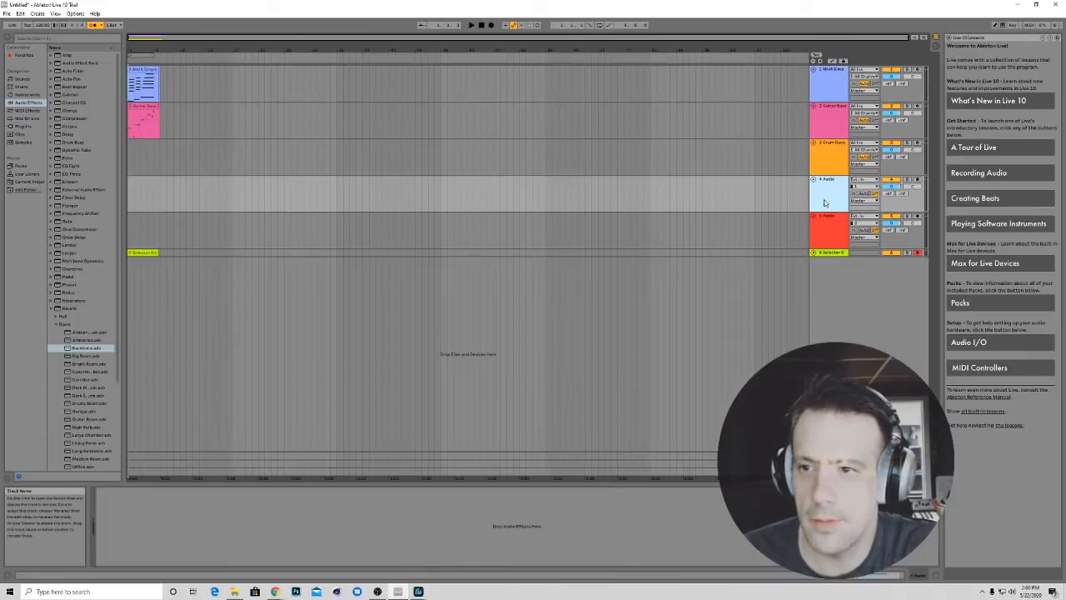
click(867, 187)
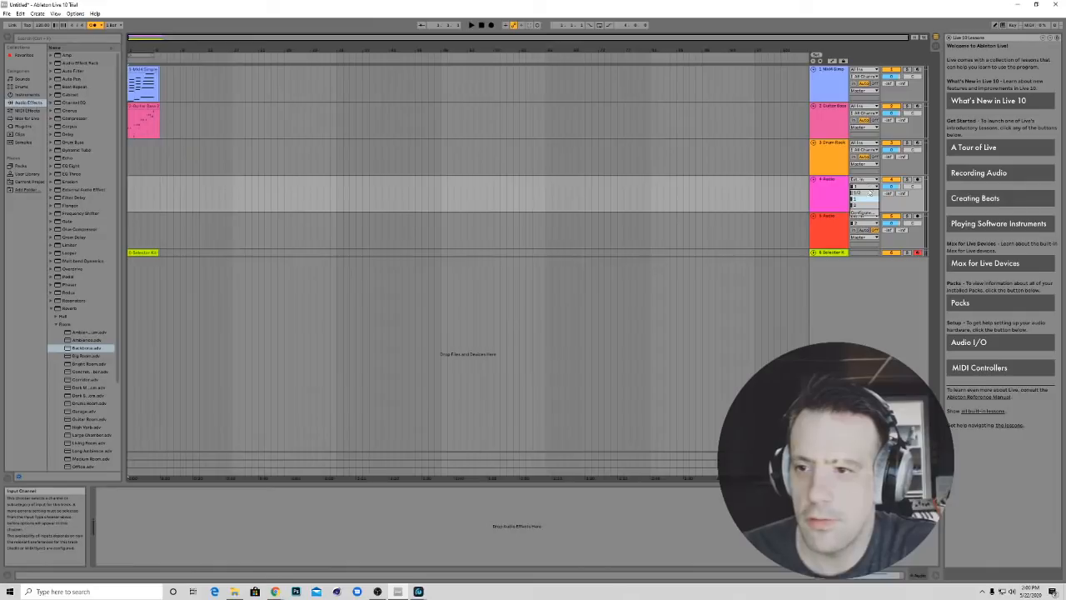
click(865, 213)
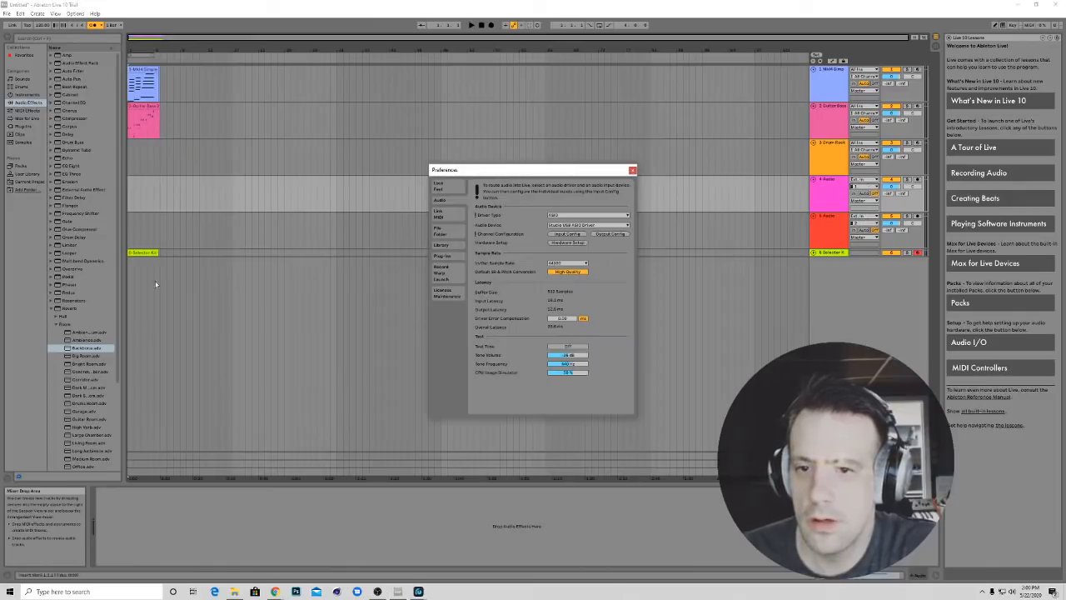
click(567, 234)
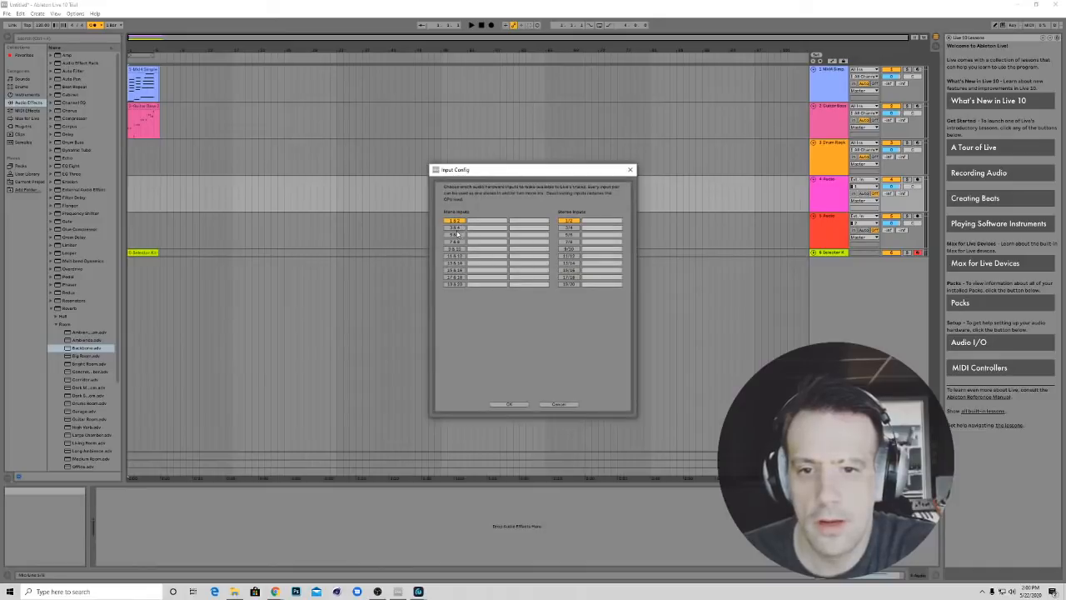
click(455, 227)
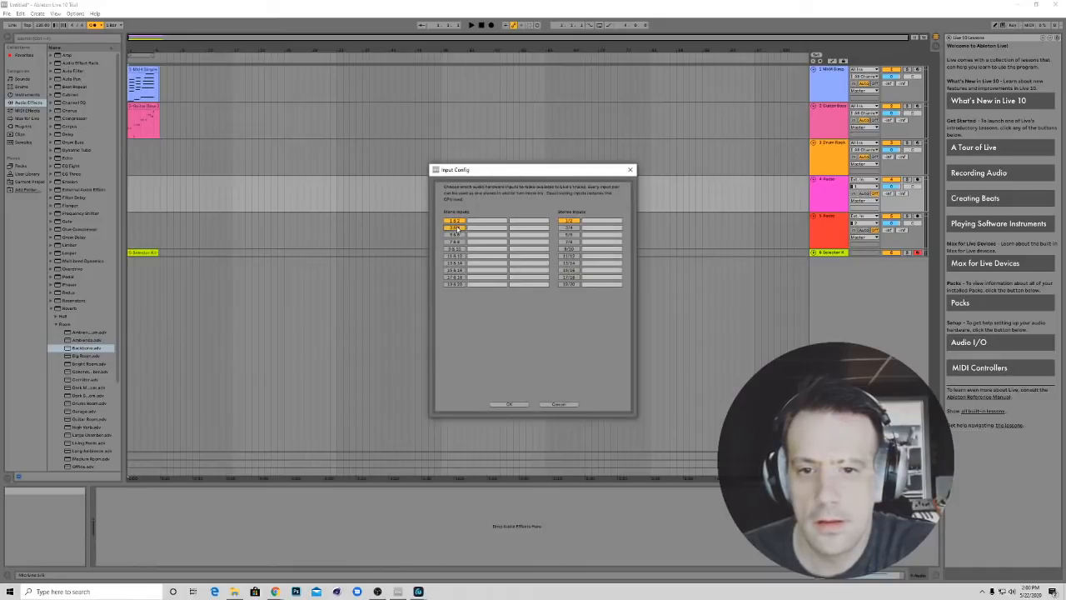
click(509, 404)
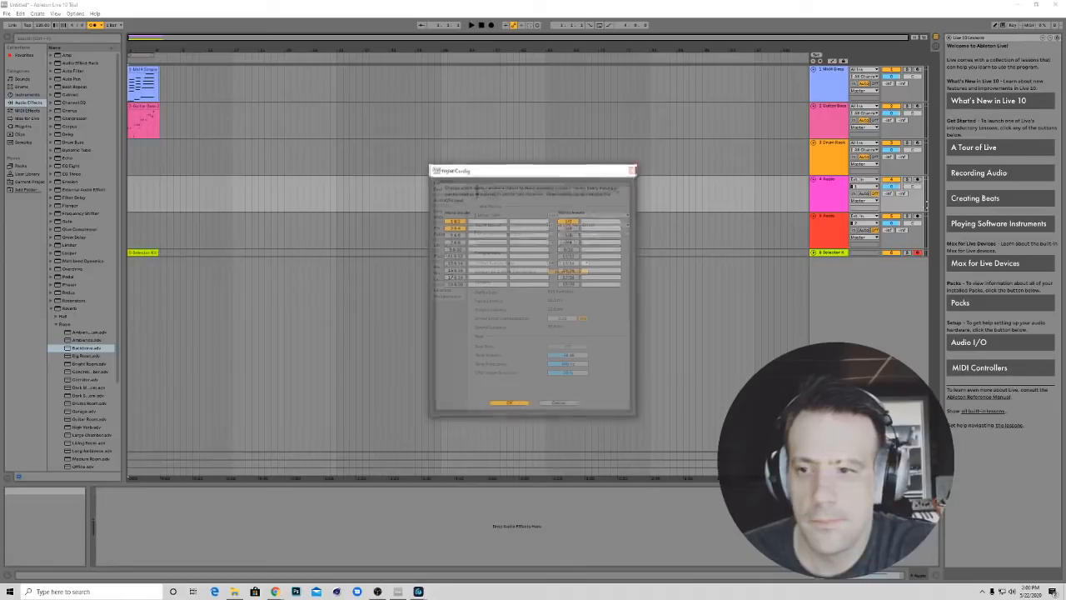
Set the 4 Audio track's input channel to 4, and arm the track with monitoring set to In
click(863, 187)
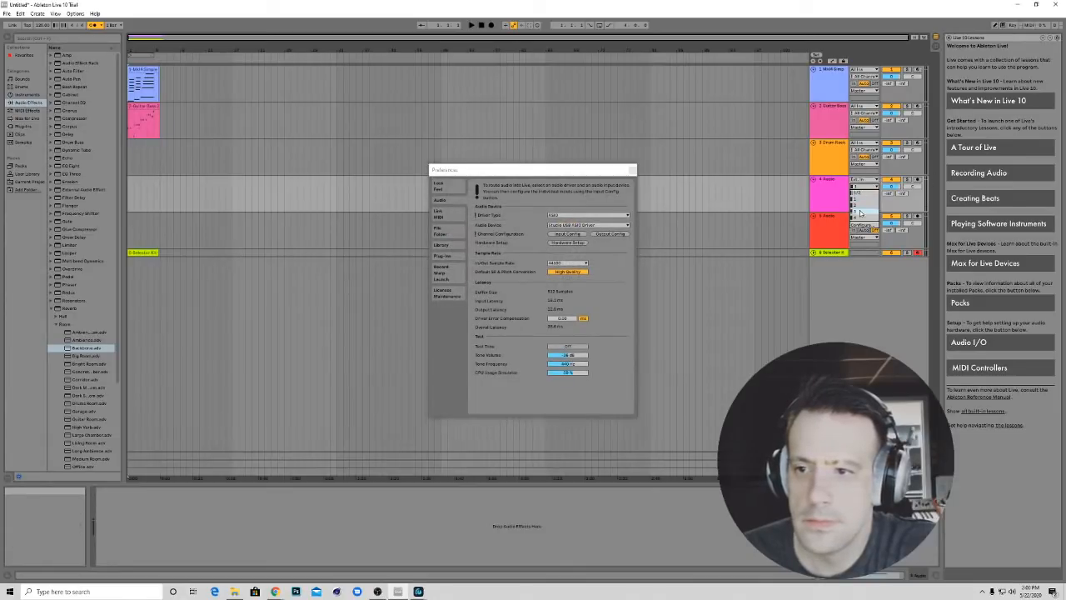
click(856, 220)
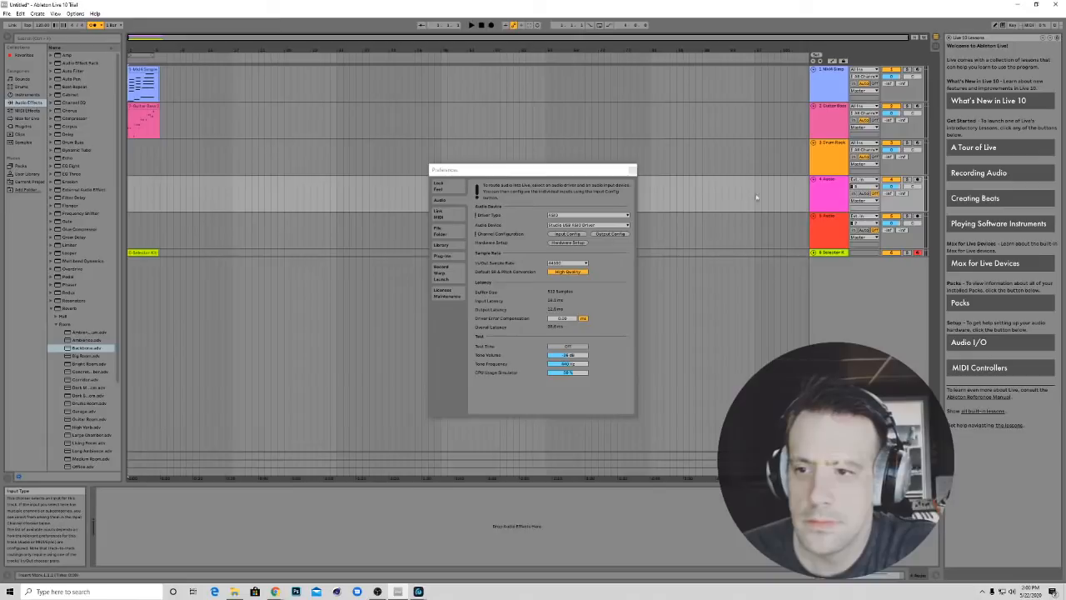
click(632, 170)
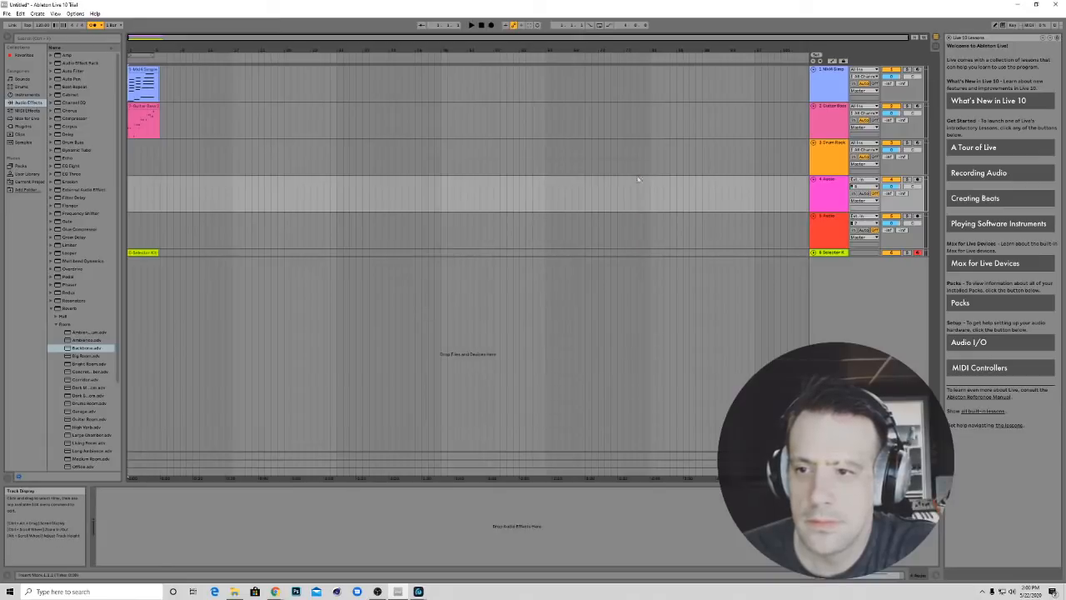
click(918, 180)
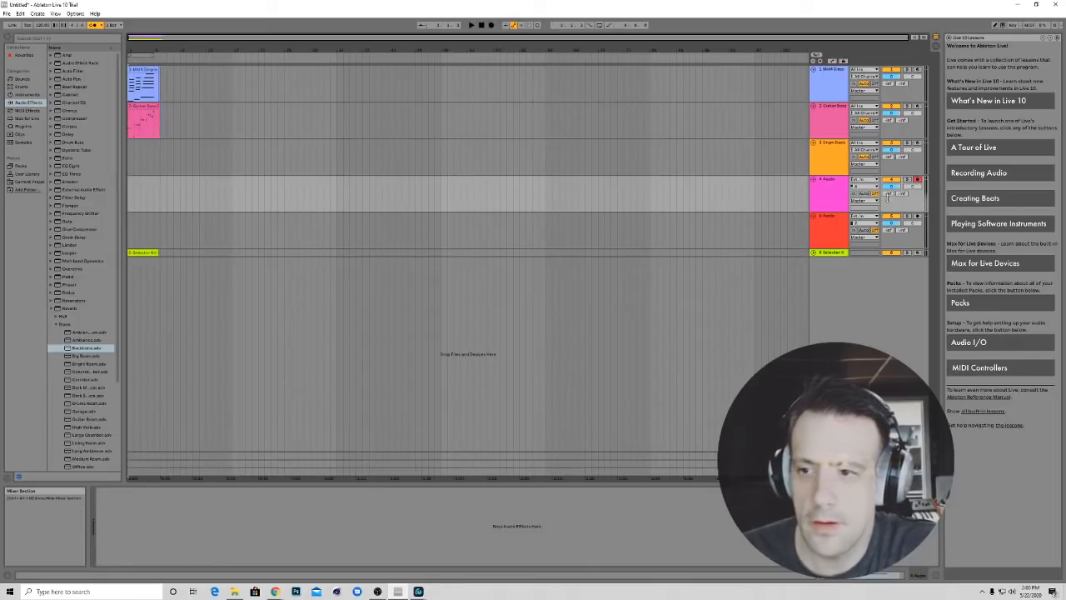
click(853, 194)
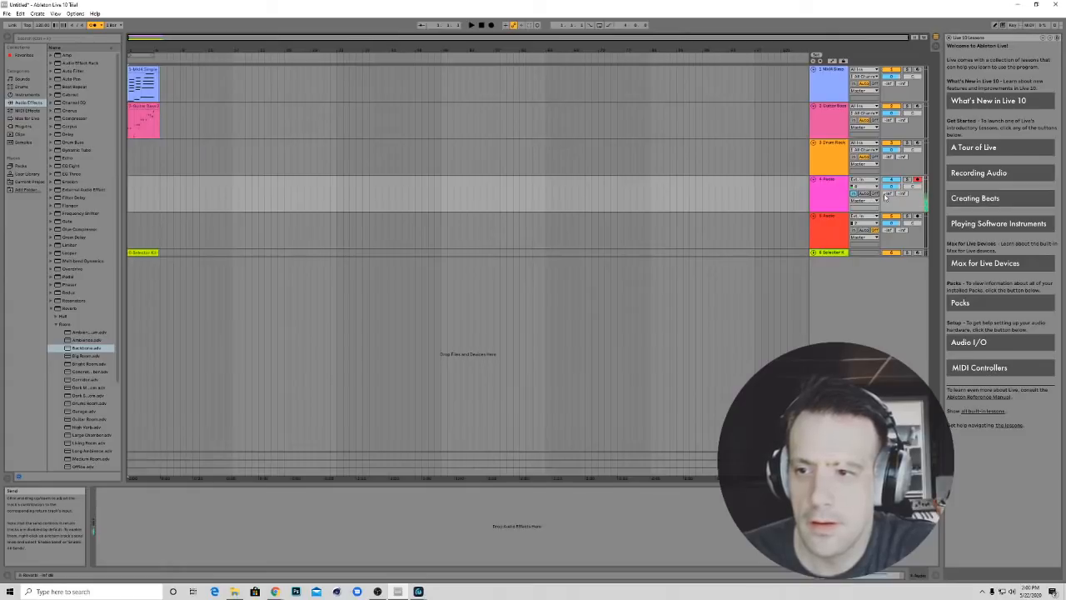
Add the Bass Roundup preset from the Amp audio effects to the 4 Audio track
click(835, 196)
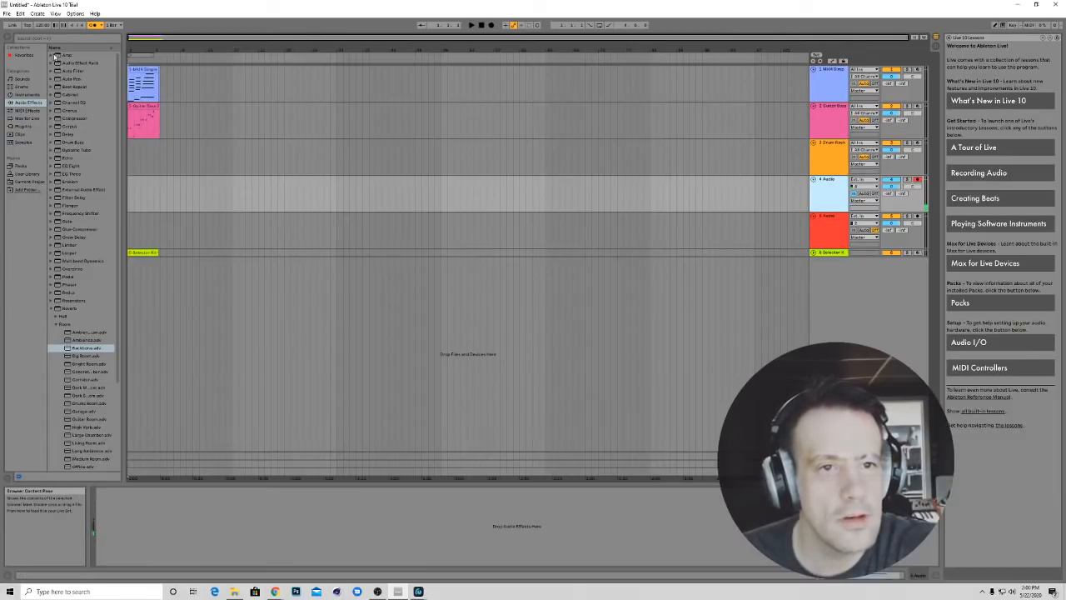
click(52, 55)
click(70, 63)
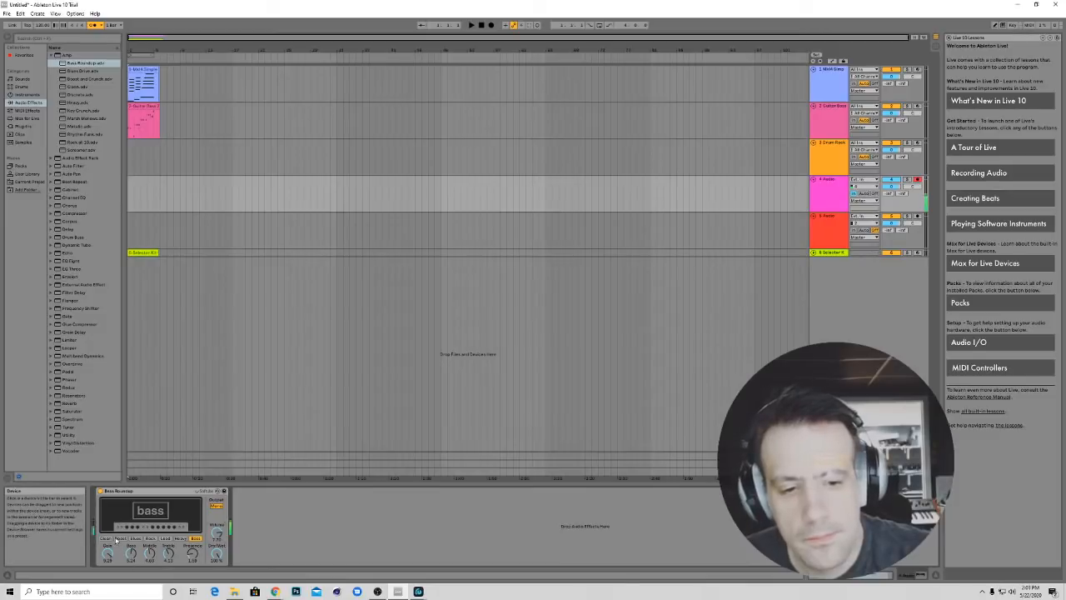
Try the amp's Clean and Rock types while adjusting Presence, and set the amp type to Blues
click(106, 538)
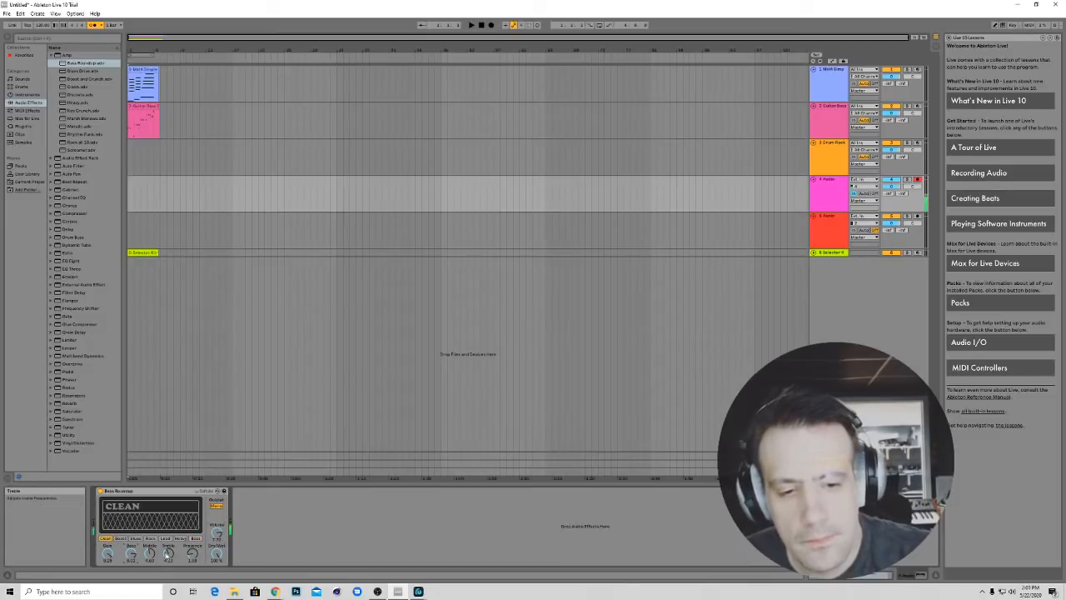
drag(194, 555, 194, 517)
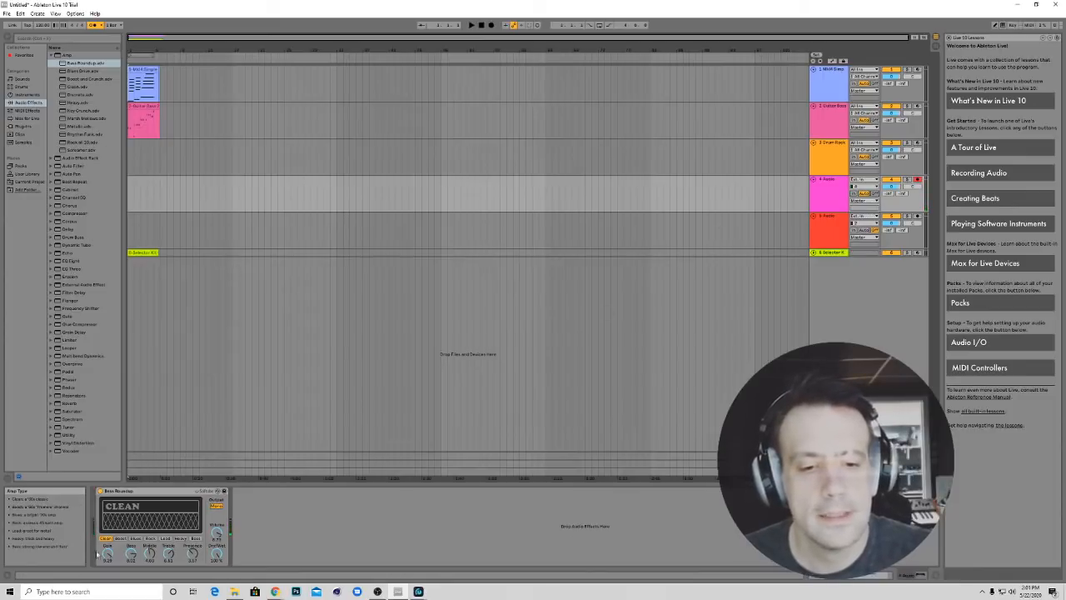
click(150, 538)
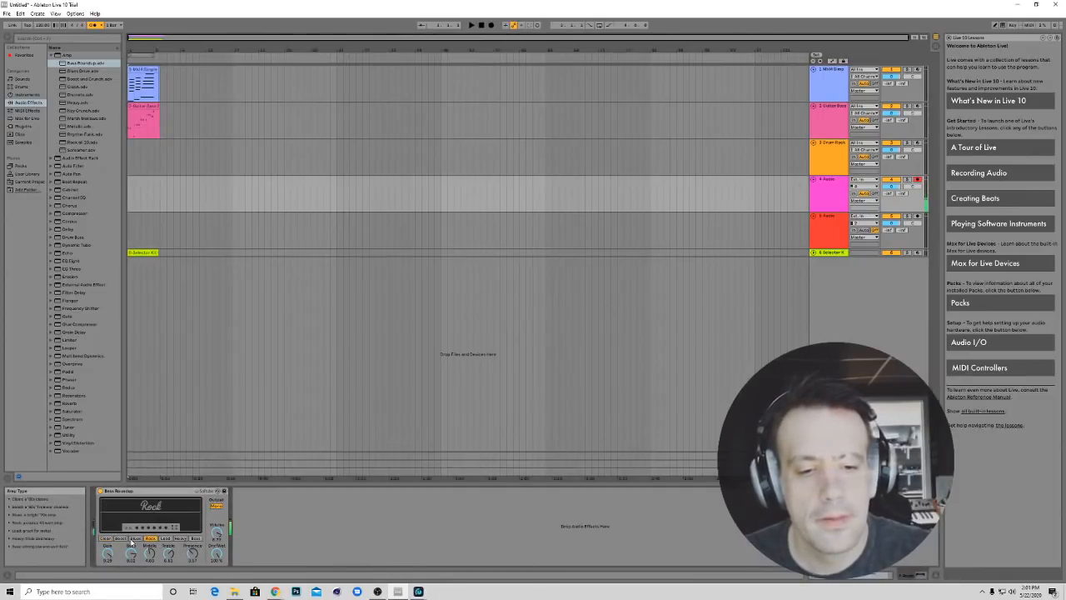
click(133, 539)
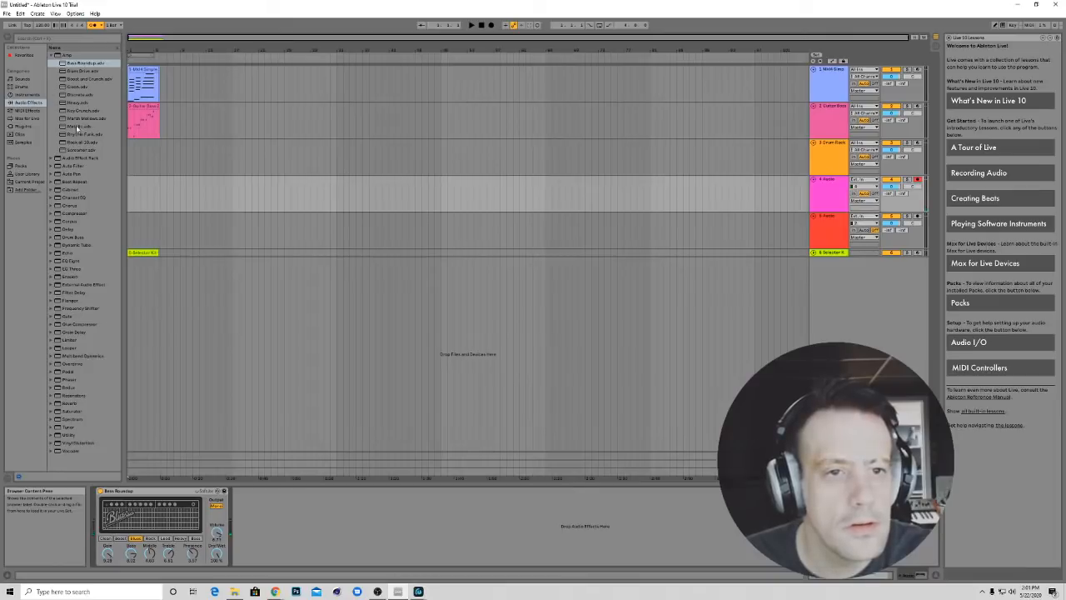
Add the Diffused Long Cascades preset from Echo's Ambient Spaces after the amp on the 4 Audio track
click(53, 253)
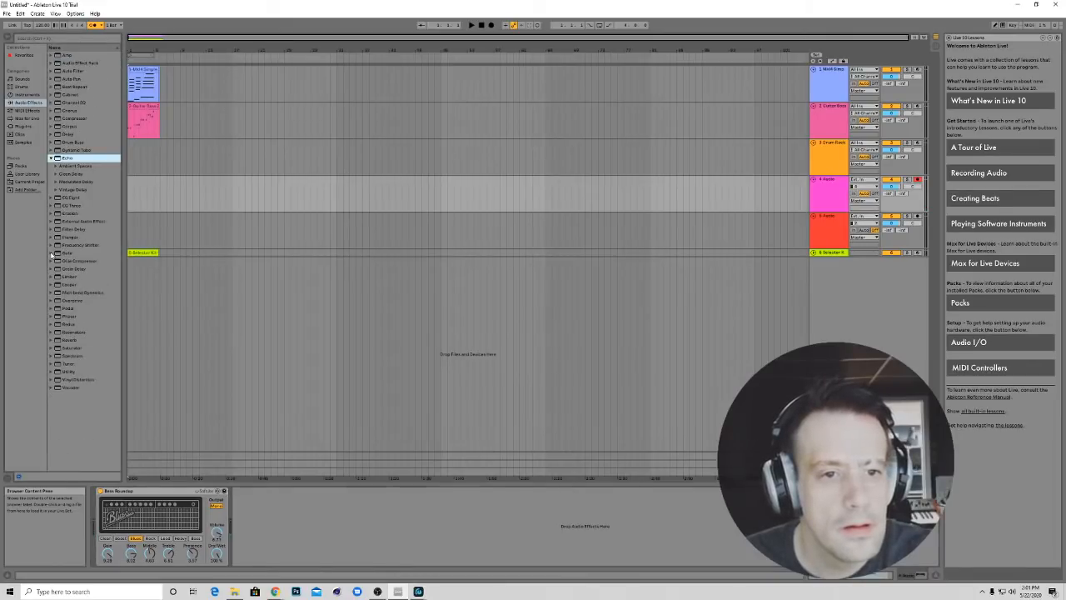
click(55, 173)
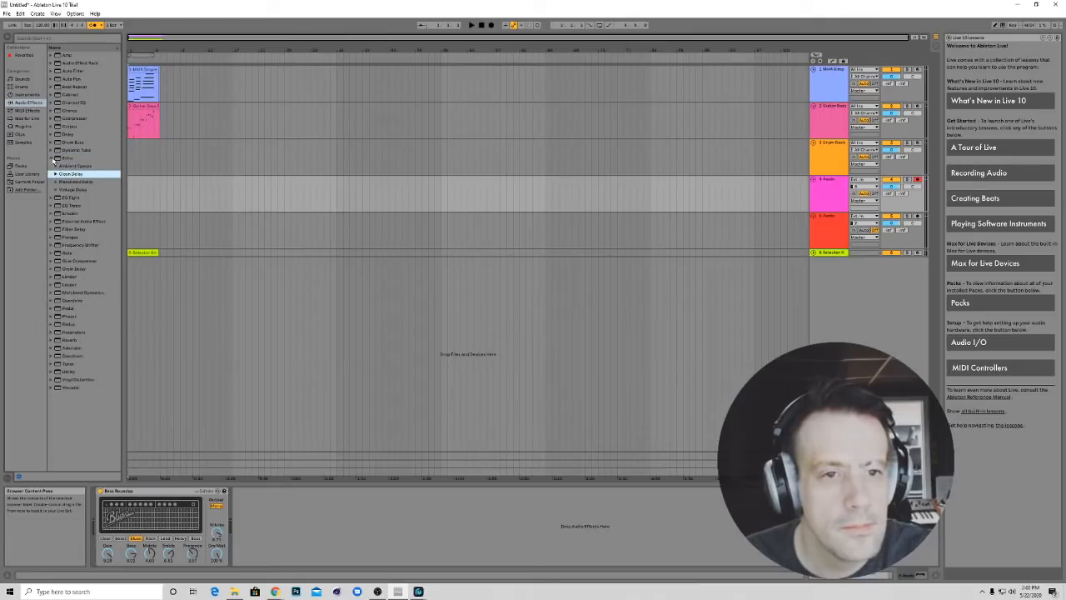
key(Left)
click(52, 158)
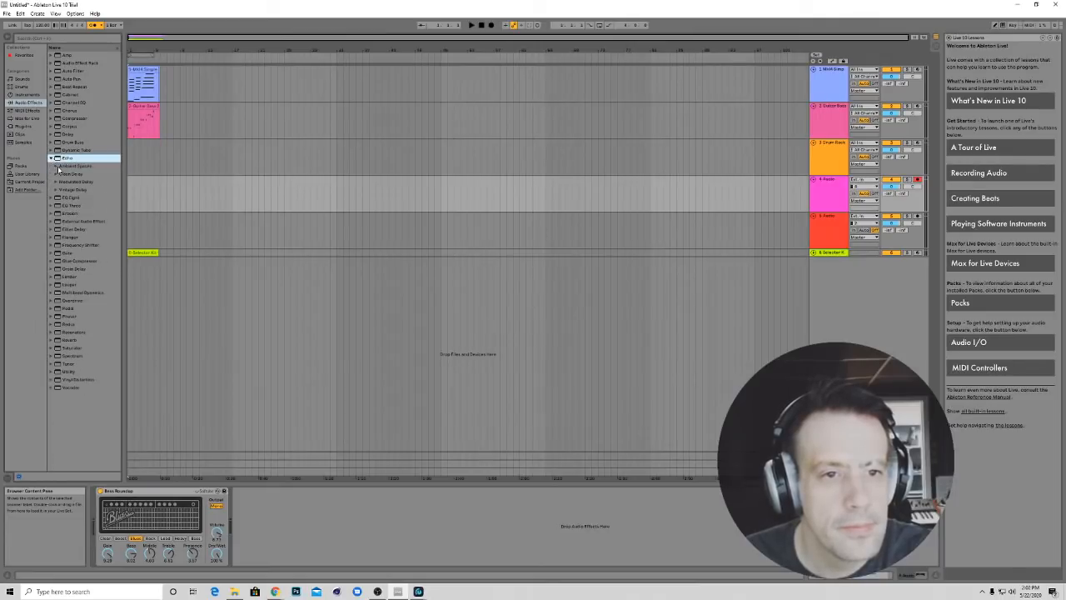
click(57, 167)
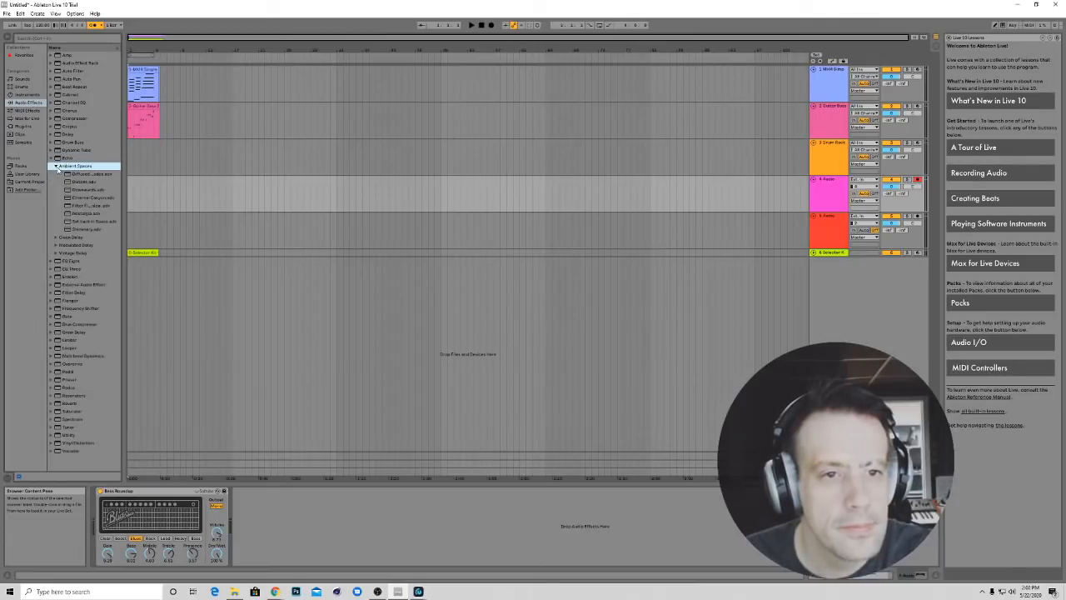
click(80, 174)
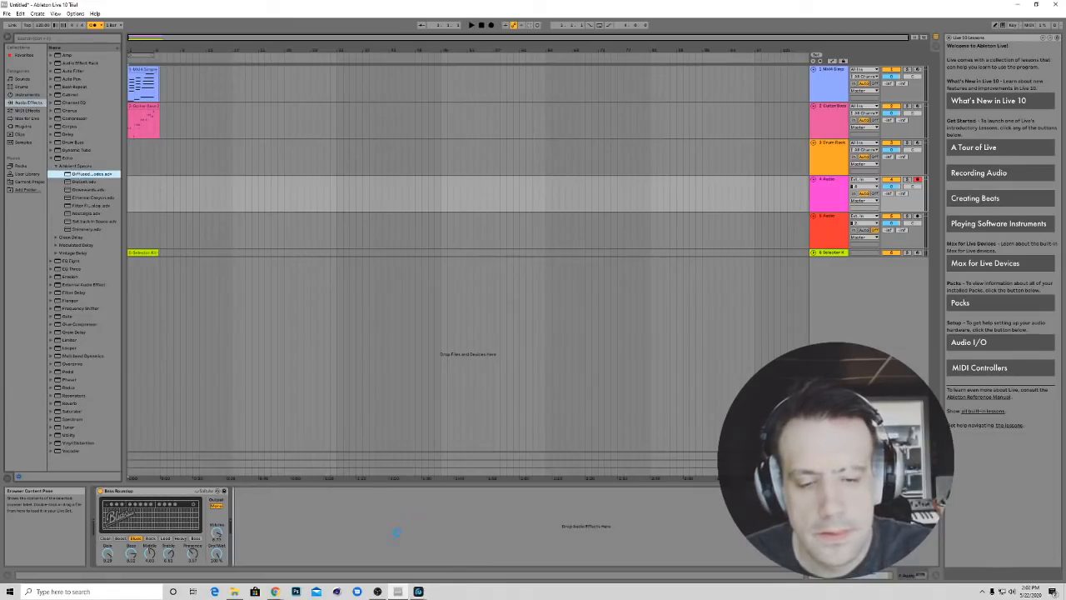
key(Return)
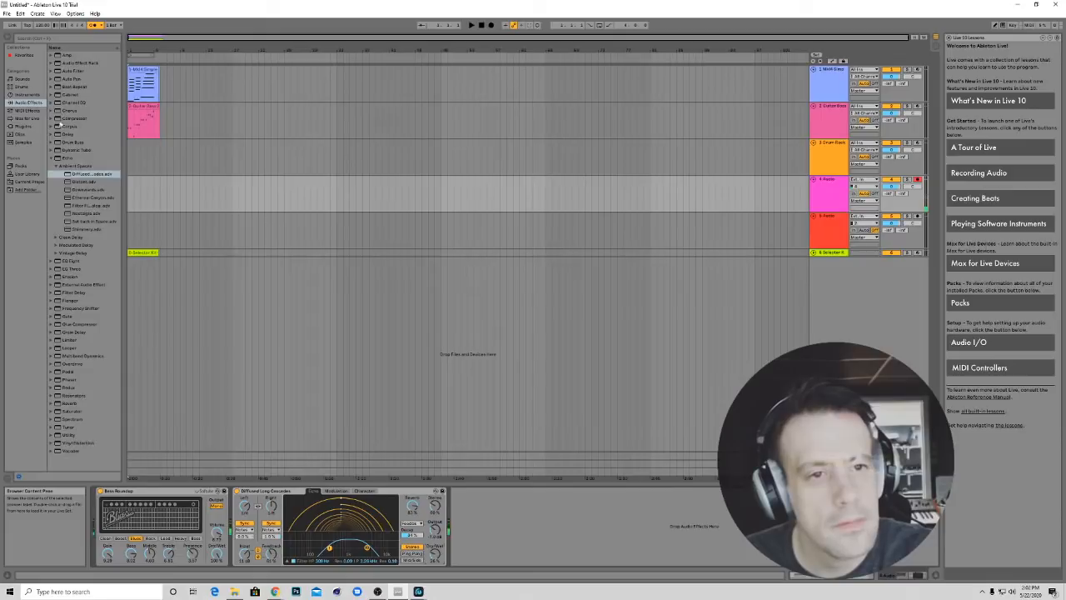
Insert the Acoustic Kick Compressor preset between the amp and the echo on the 4 Audio track
click(51, 118)
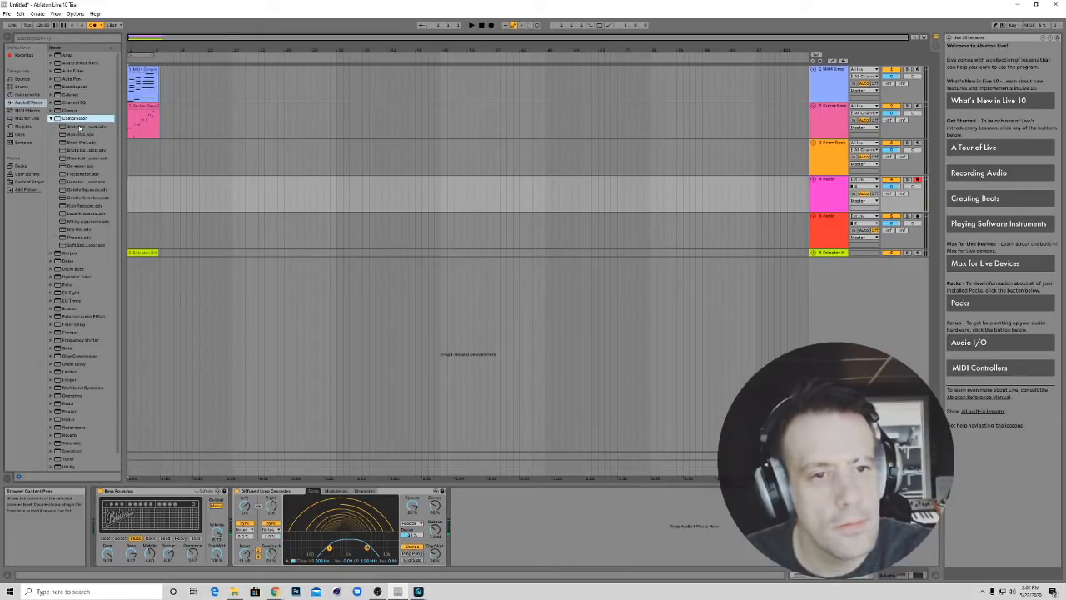
click(79, 125)
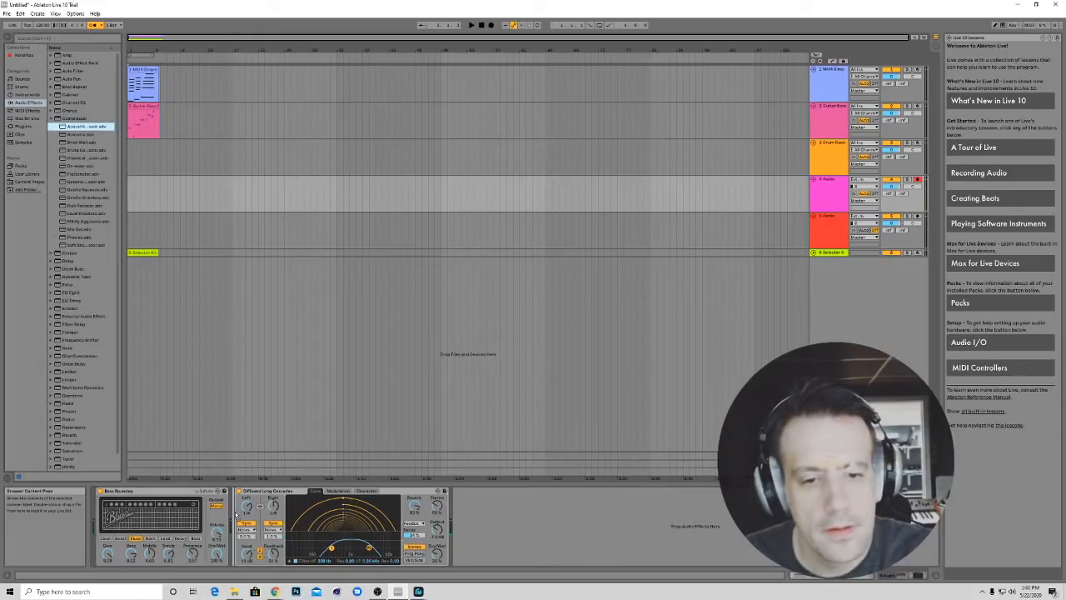
drag(236, 517, 238, 517)
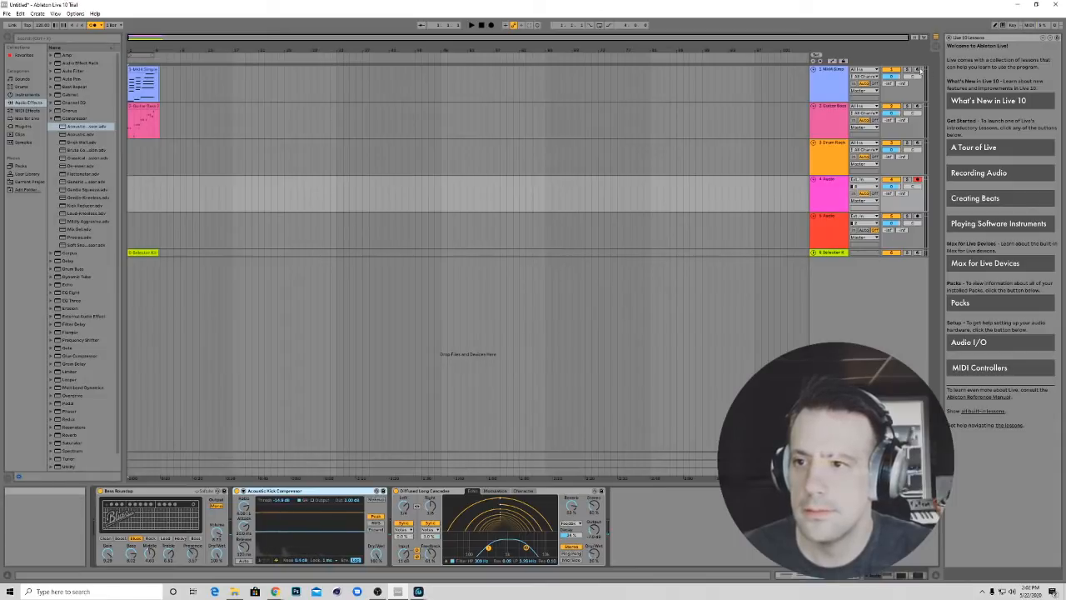
Arm the piano MIDI track, select the arrangement's loop region at the start and turn on looping
click(917, 69)
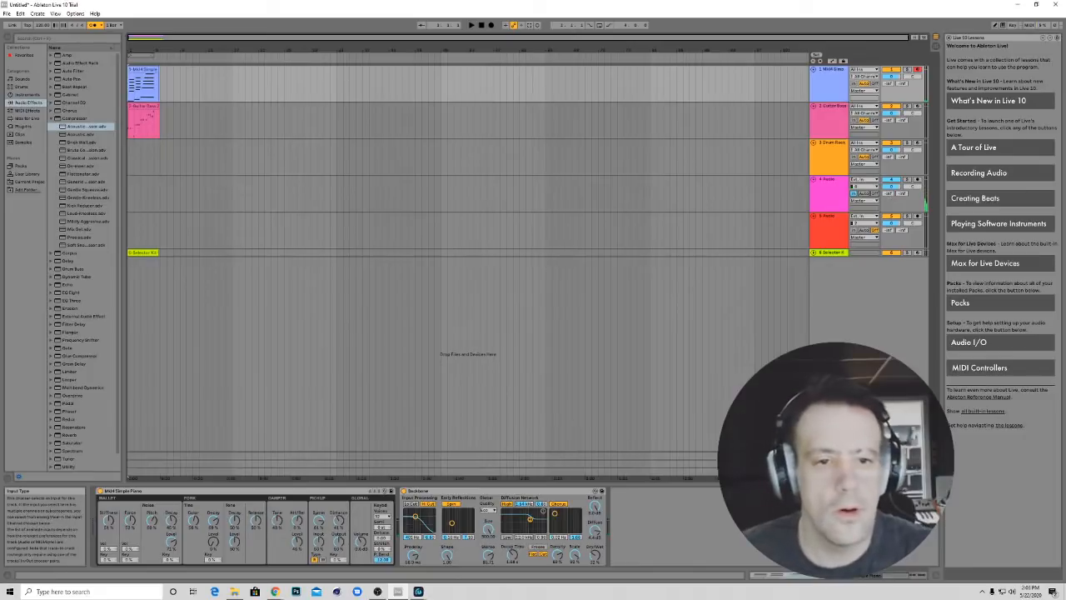
click(147, 56)
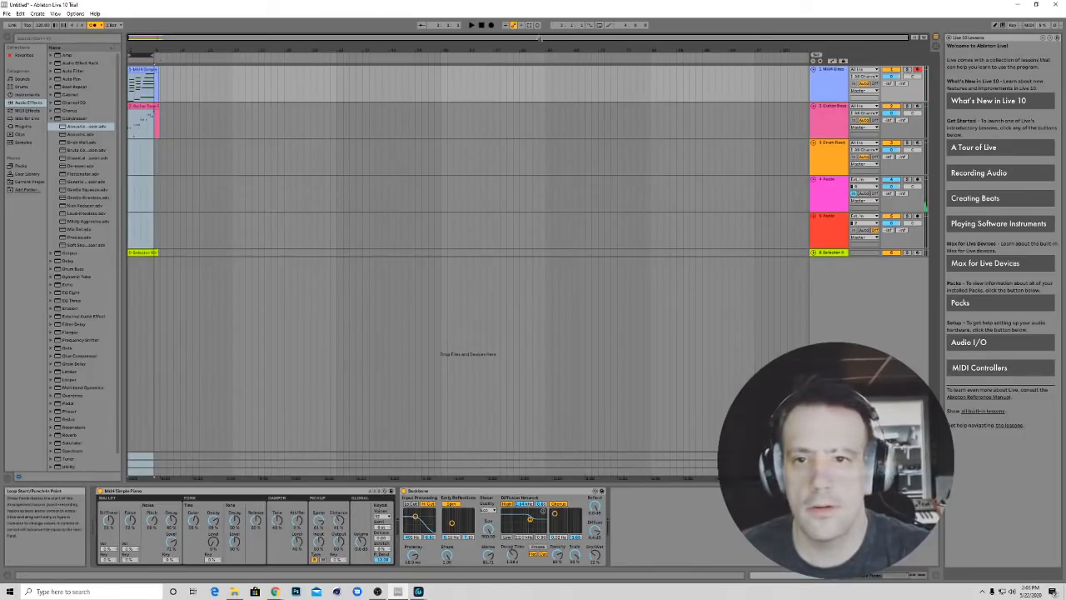
click(599, 25)
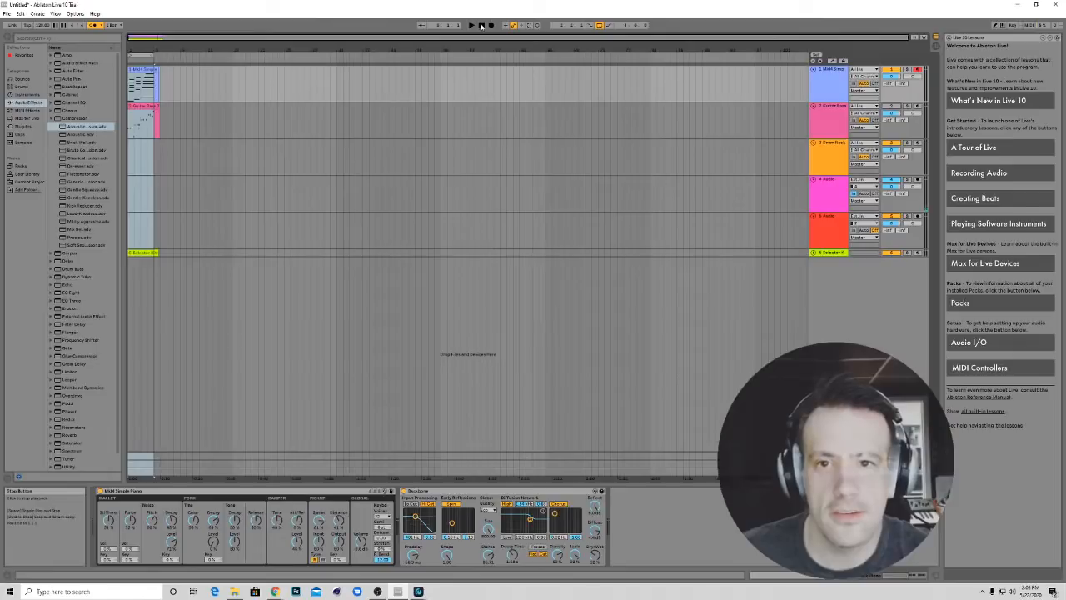
Play the loop from the start and raise the Mic 3 fader in the Studio 1810 mixer to just under 10 dB
click(480, 26)
key(space)
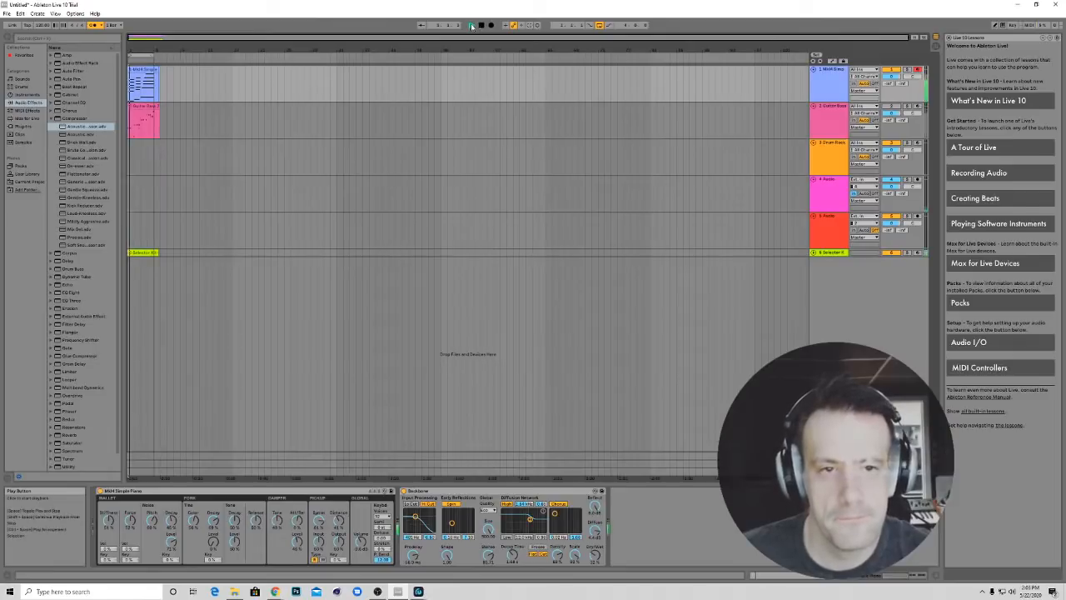
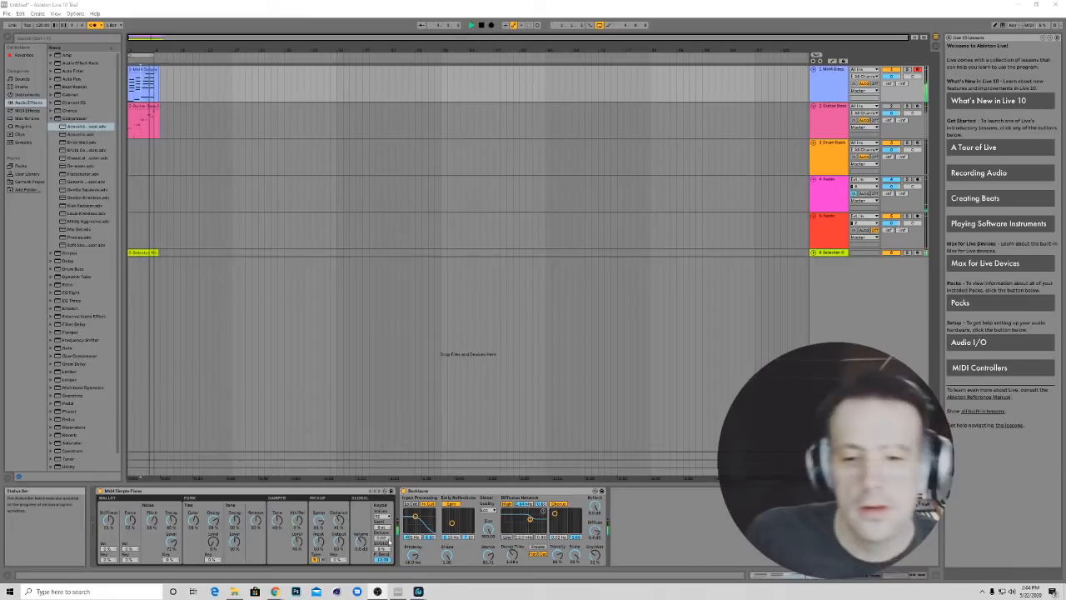
mouse_move(418, 593)
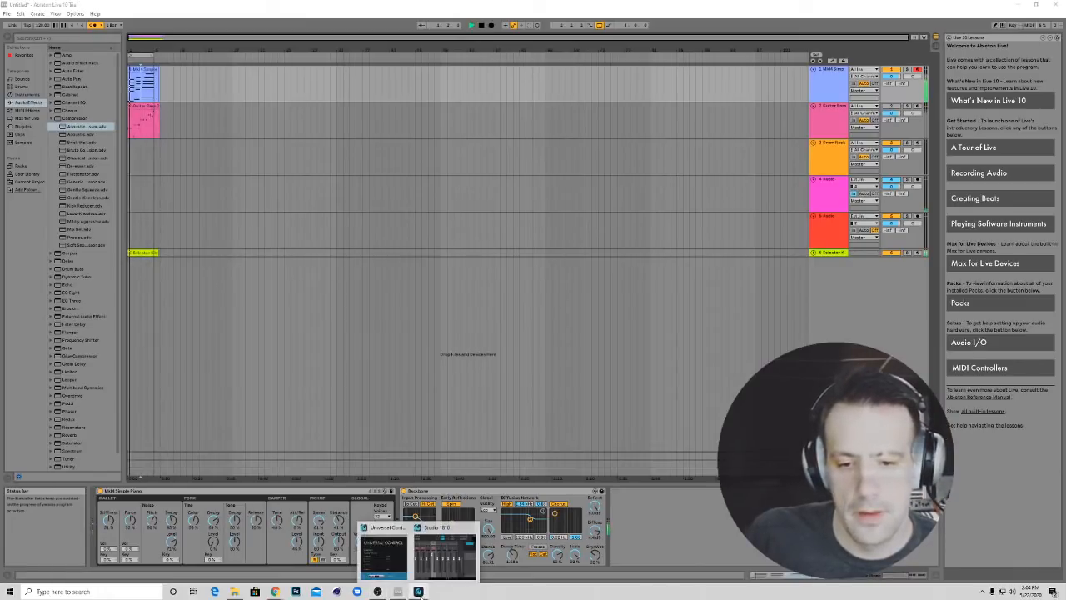
click(461, 554)
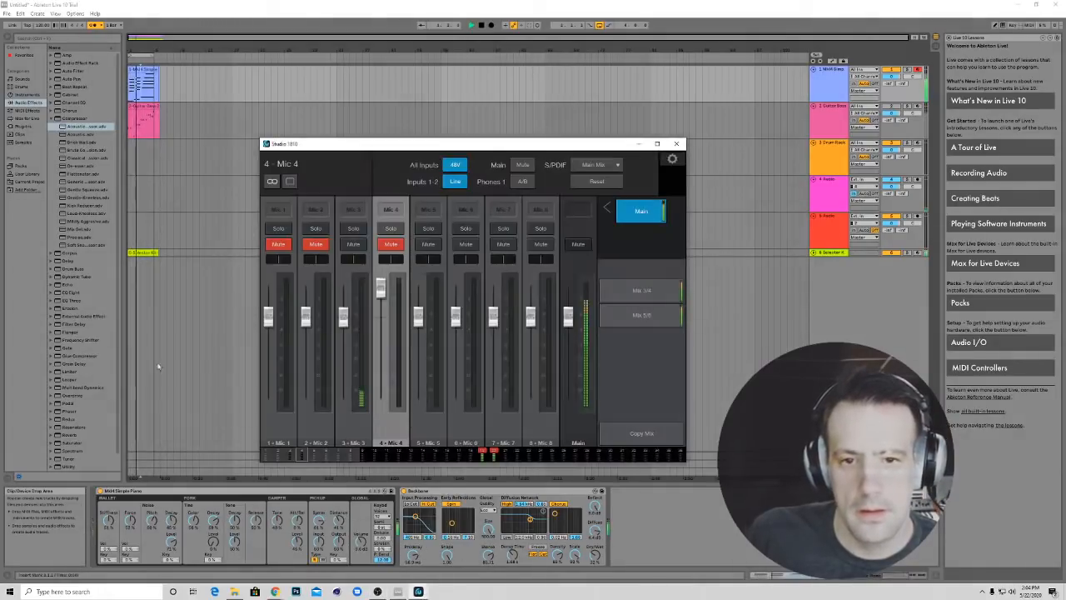
drag(344, 318, 341, 287)
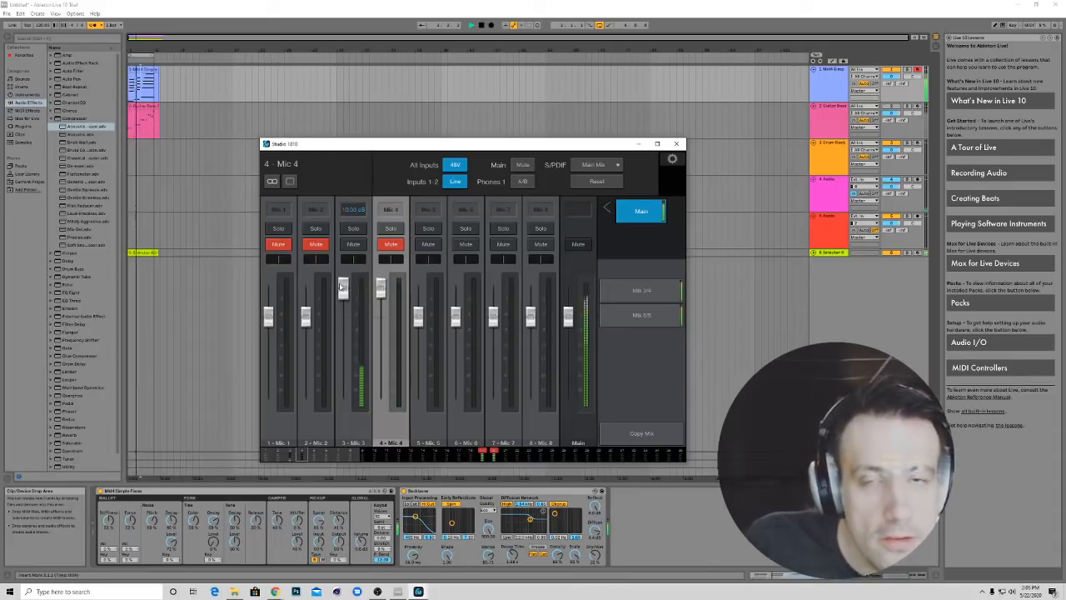
drag(341, 288, 342, 296)
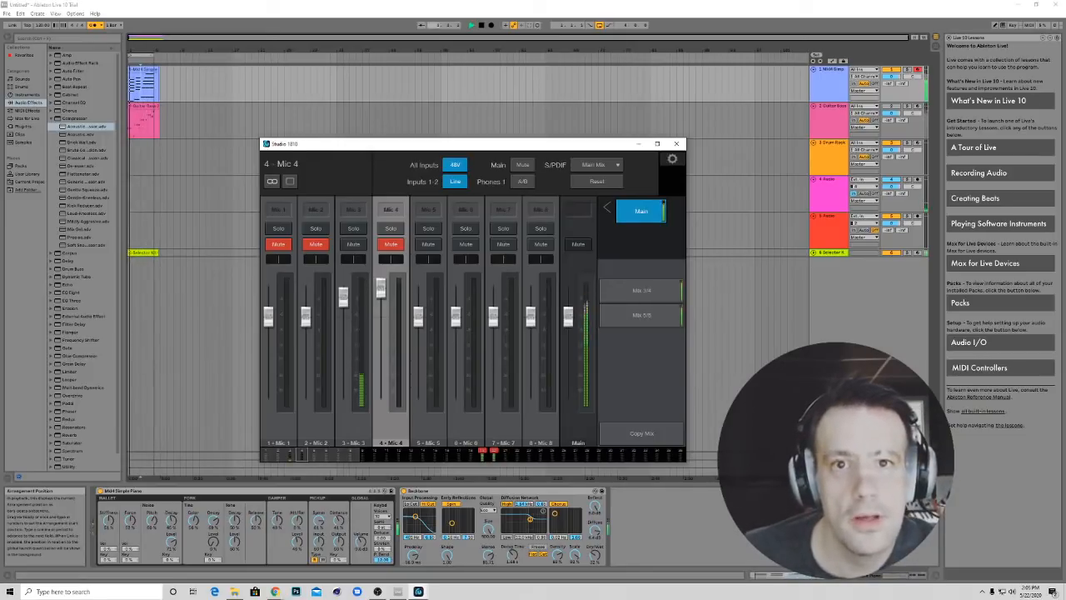
click(418, 12)
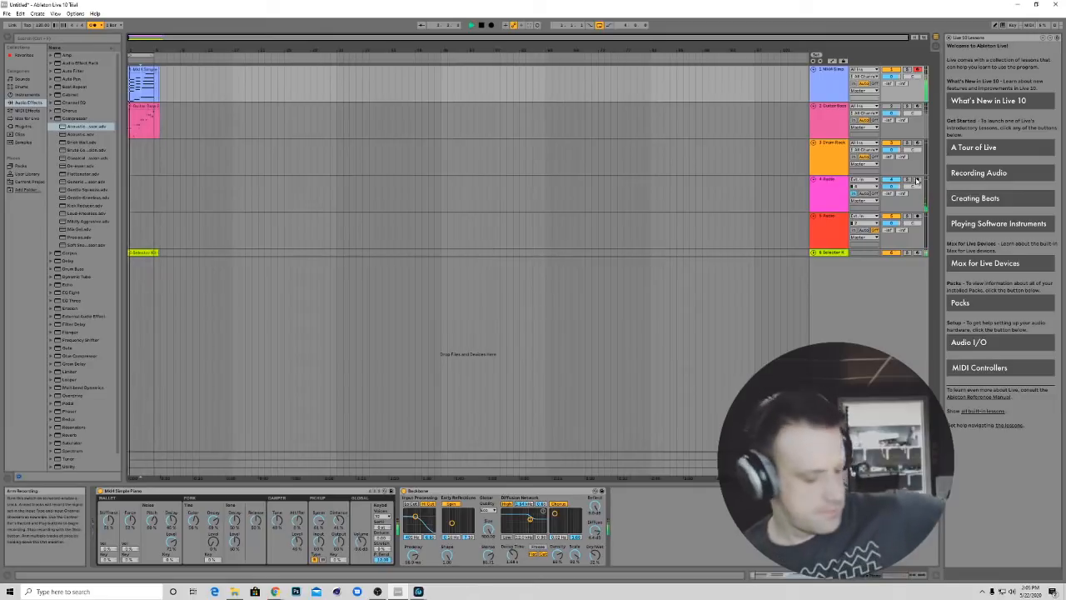
Arm the 4 Audio track for recording and stop playback
click(917, 180)
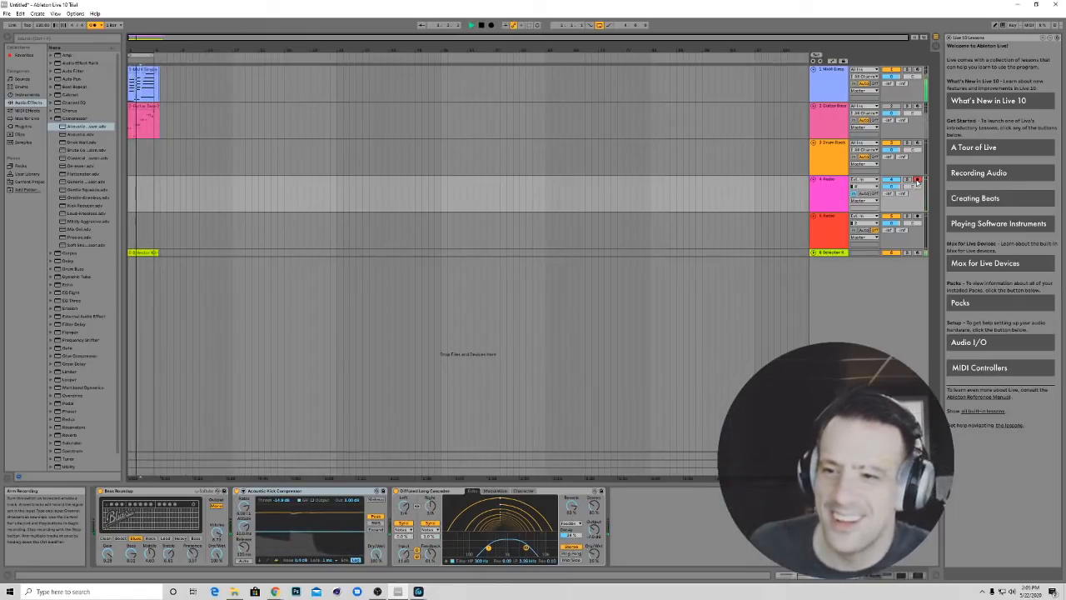
click(483, 25)
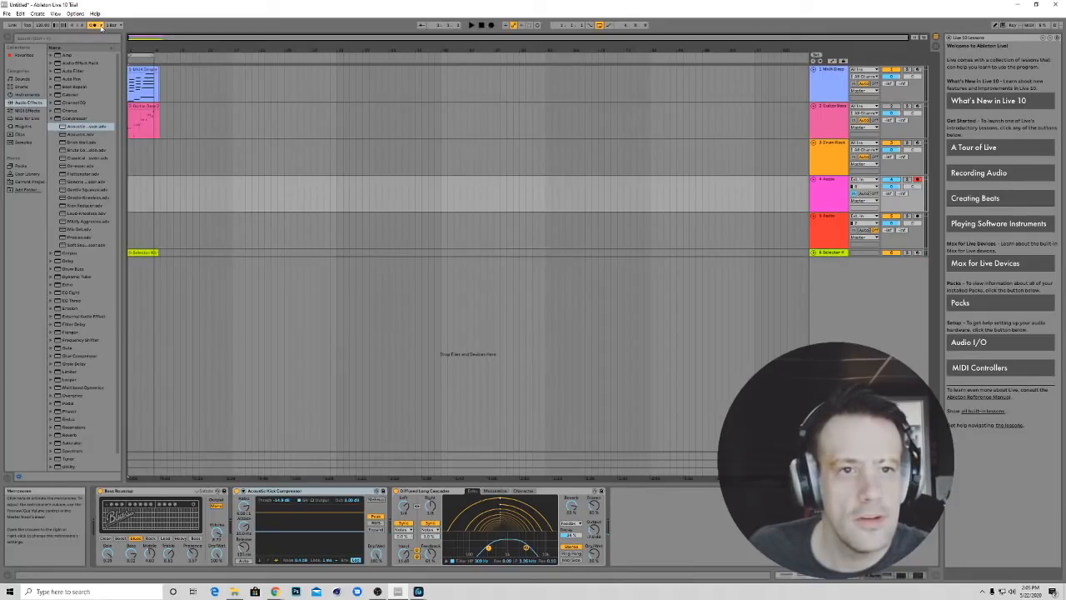
Set the metronome's count-in to 4 Bars and its sound to Wood
click(101, 26)
click(130, 42)
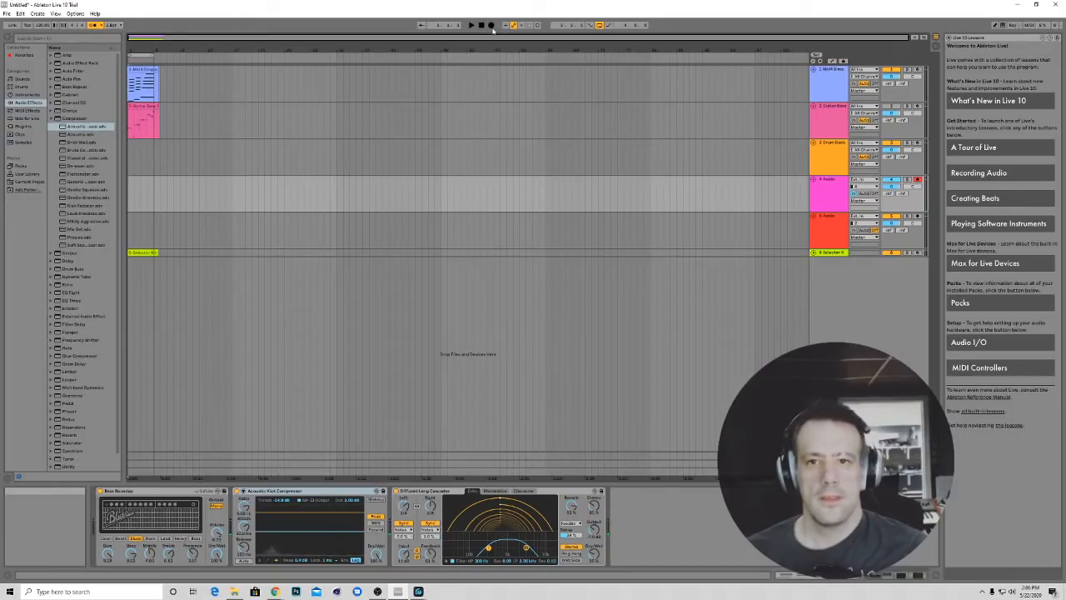
click(121, 25)
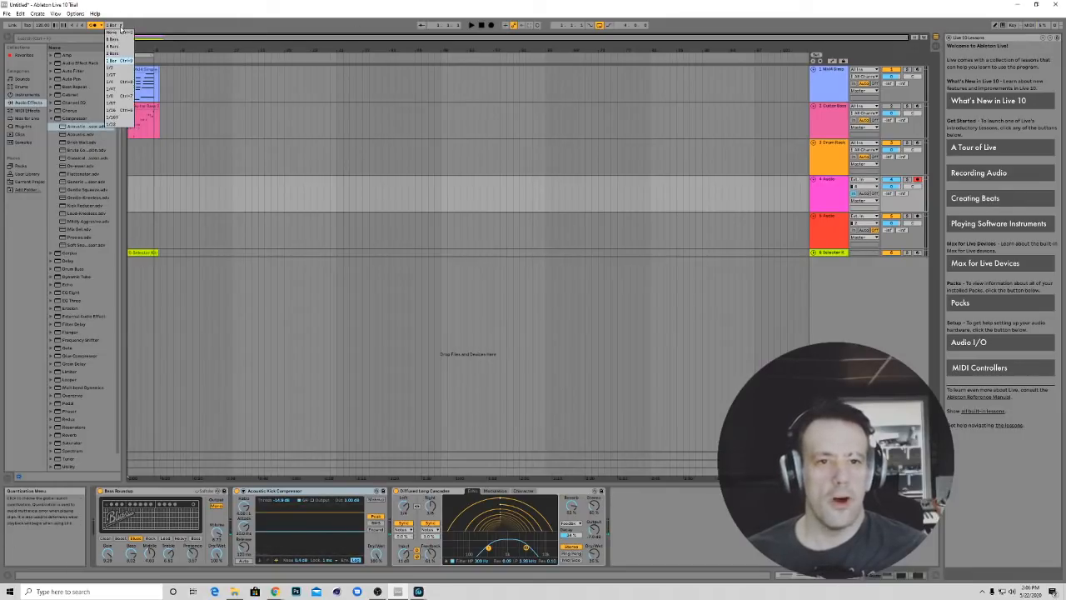
click(100, 25)
click(100, 25)
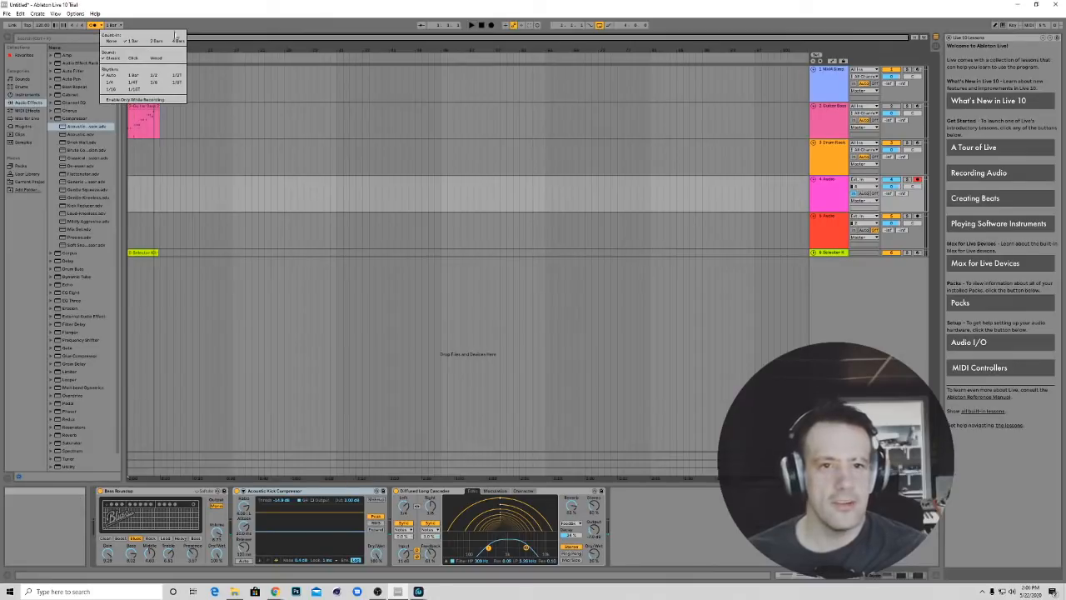
click(180, 41)
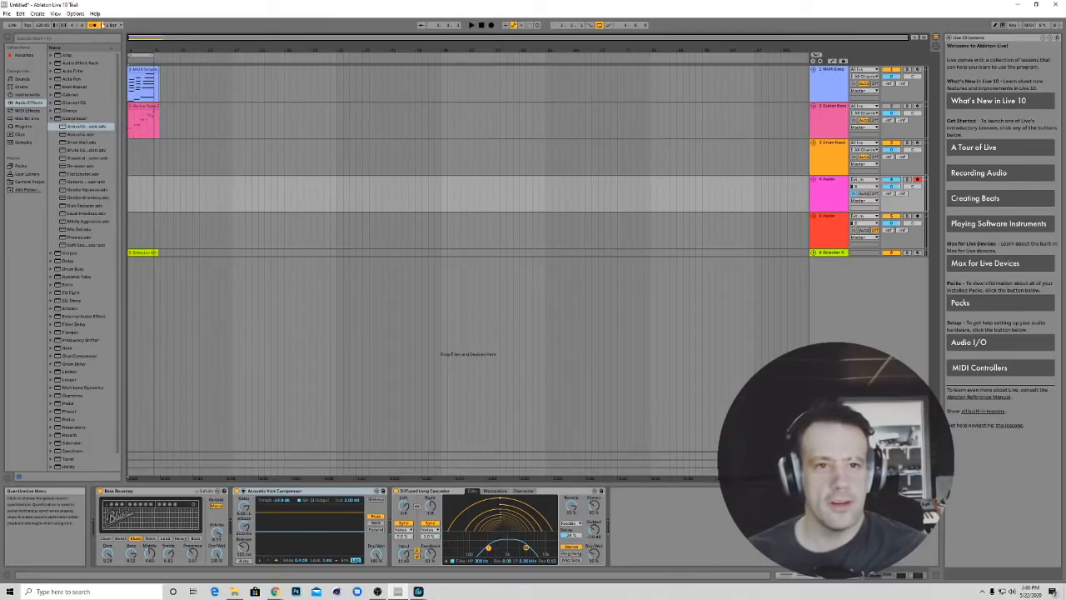
click(100, 25)
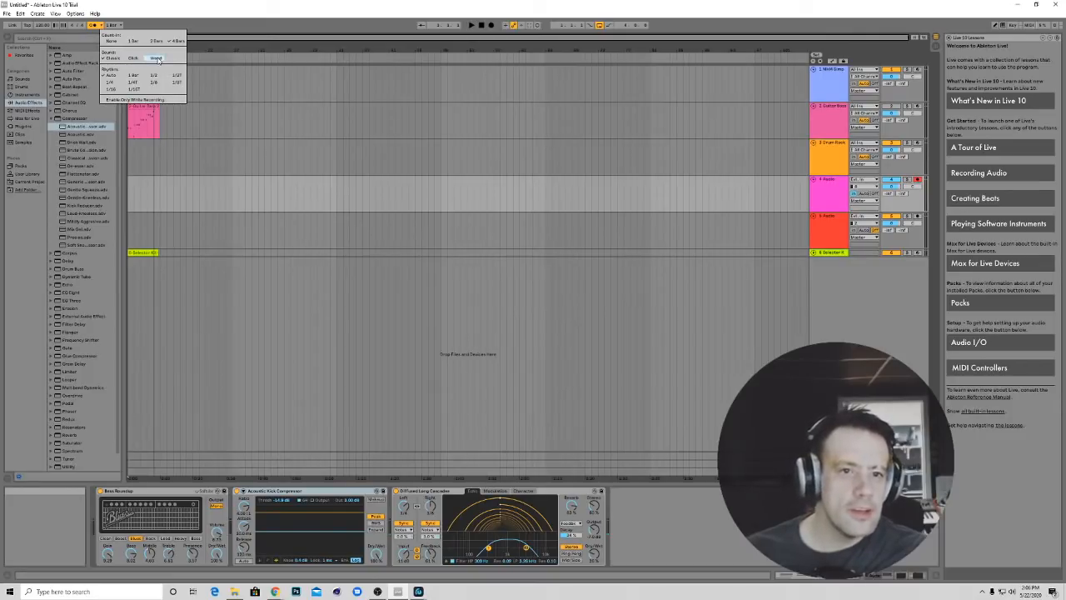
click(157, 58)
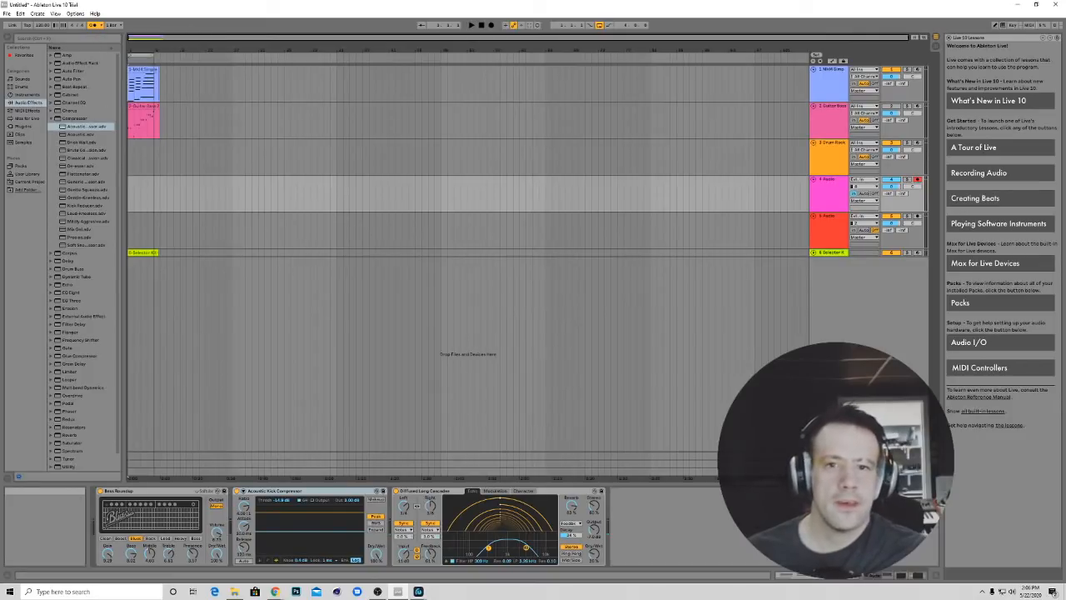
Record a take of the live input on the 4 Audio track and open the recorded clip during playback
click(491, 26)
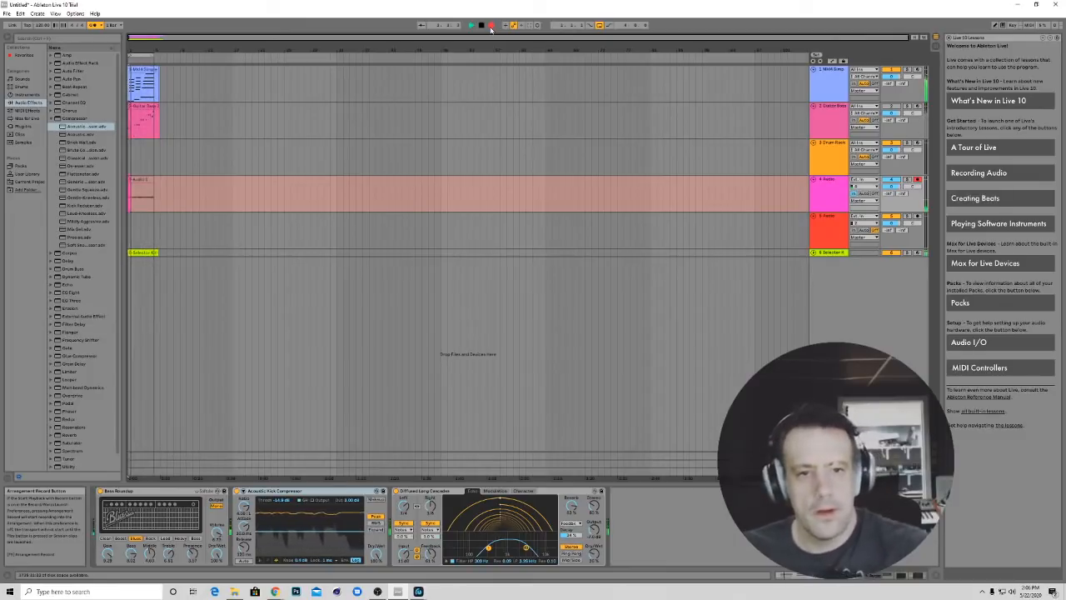
click(481, 26)
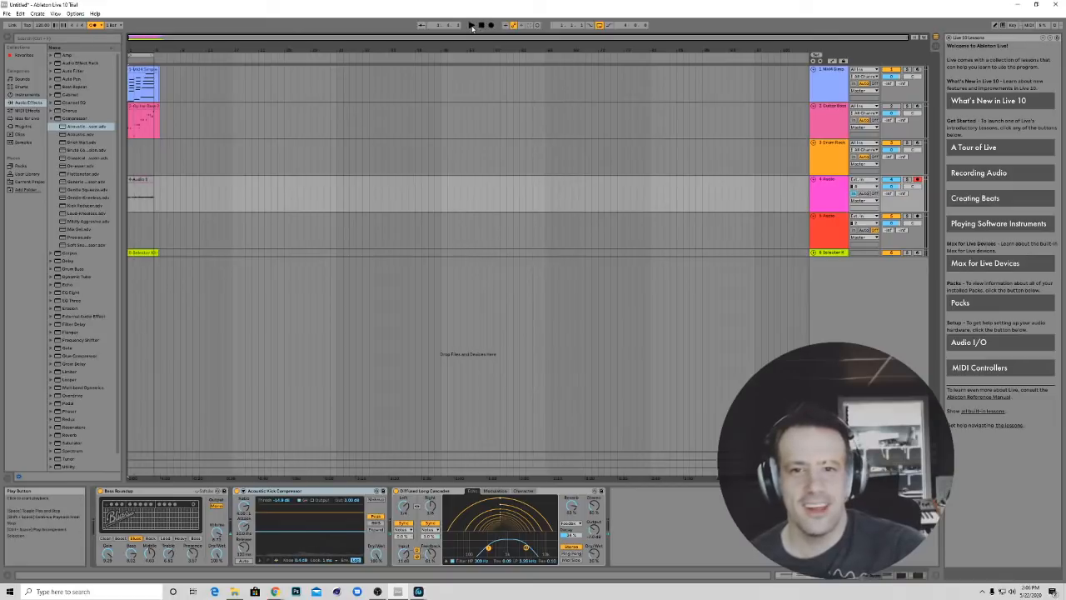
click(473, 26)
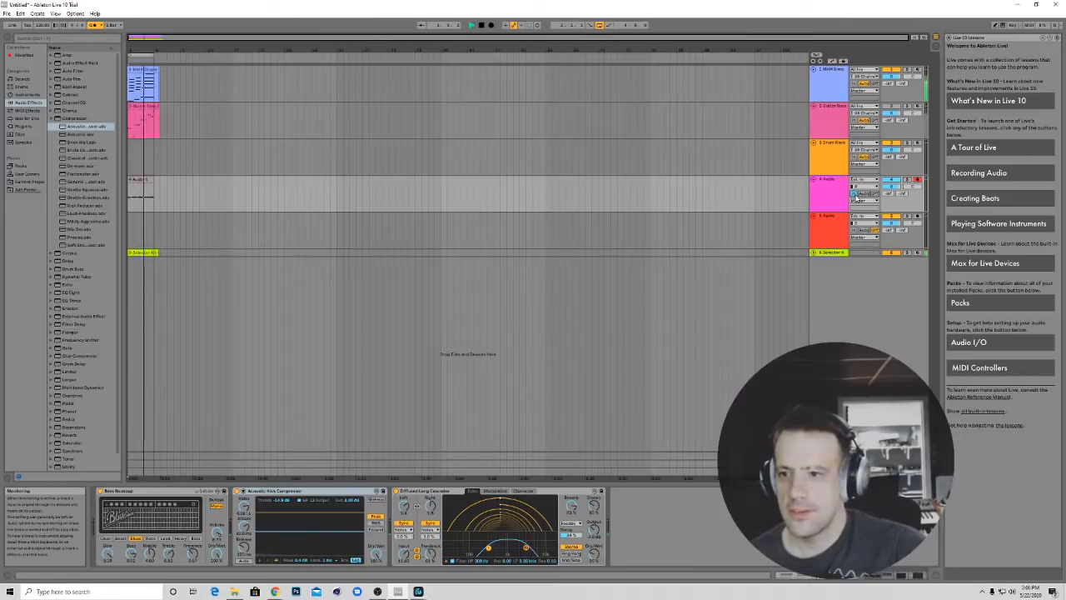
double_click(140, 179)
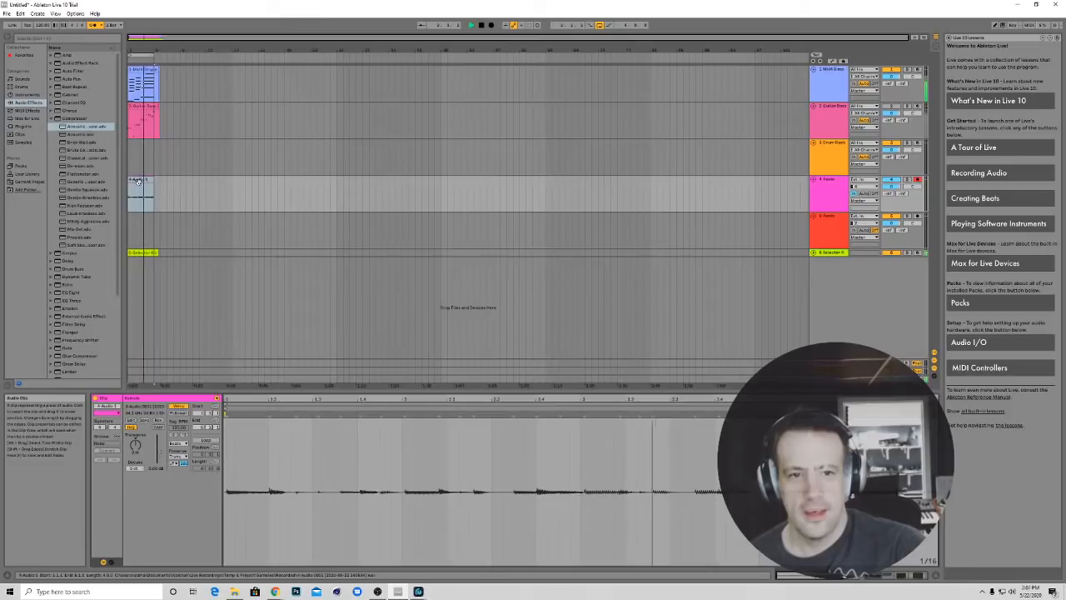
Disarm the 4 Audio track, set its monitoring to Auto and play back the recorded take
click(915, 180)
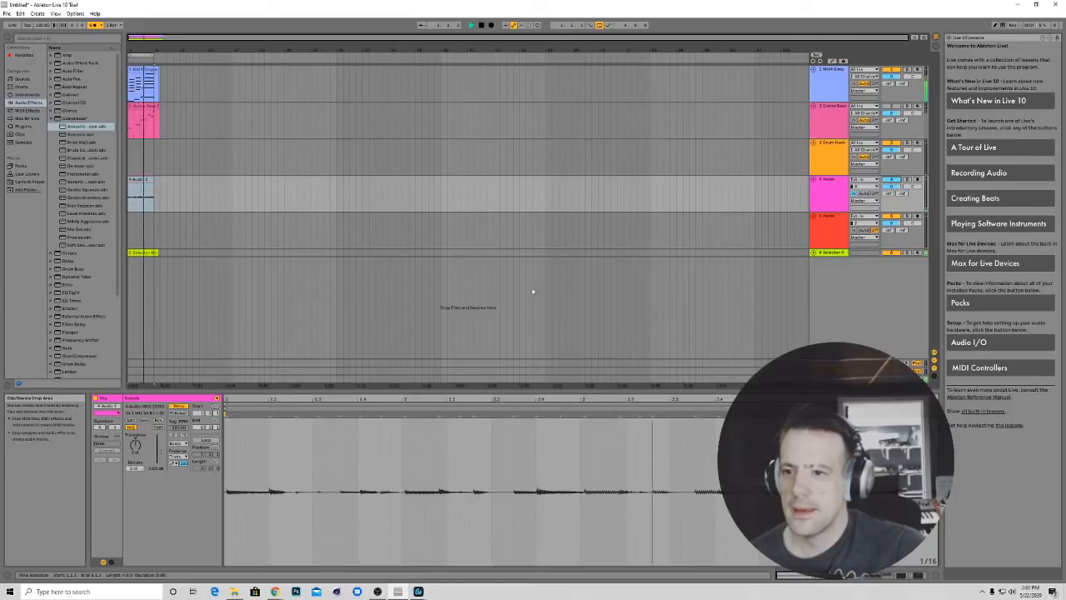
click(480, 26)
click(481, 26)
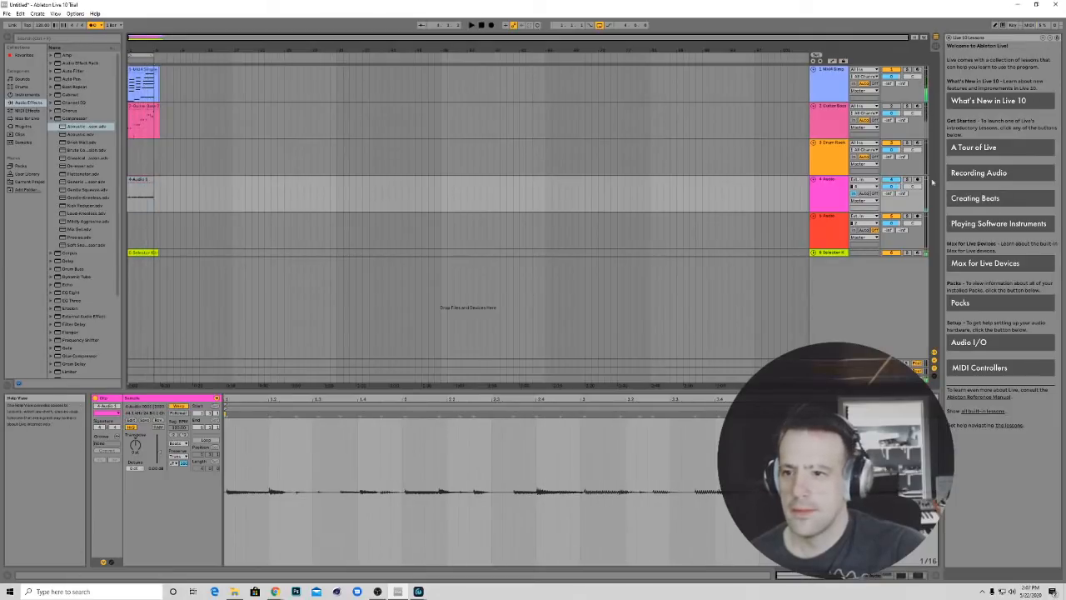
click(861, 194)
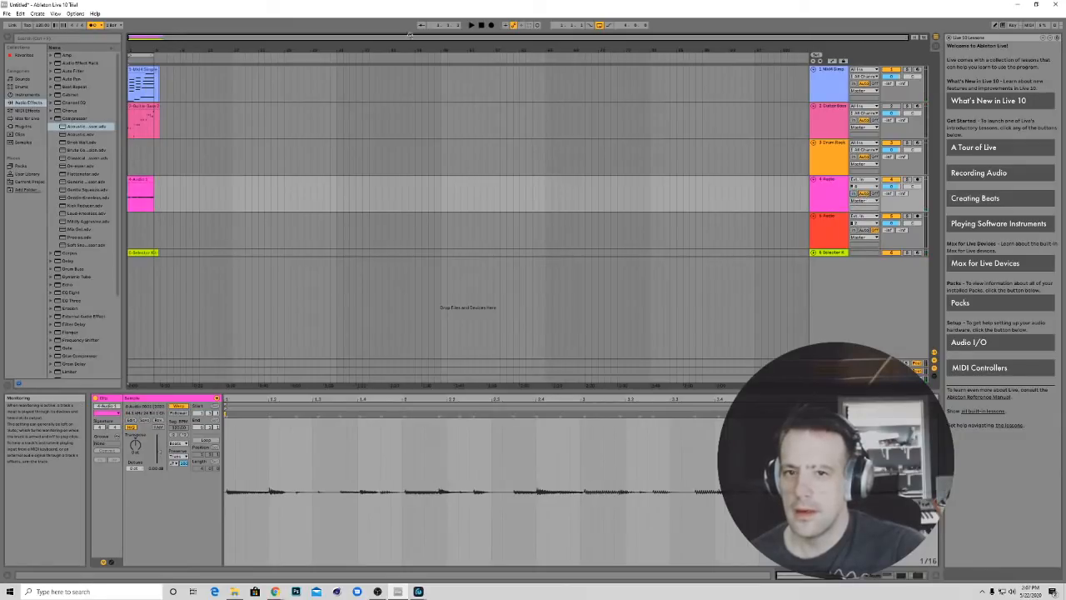
click(471, 26)
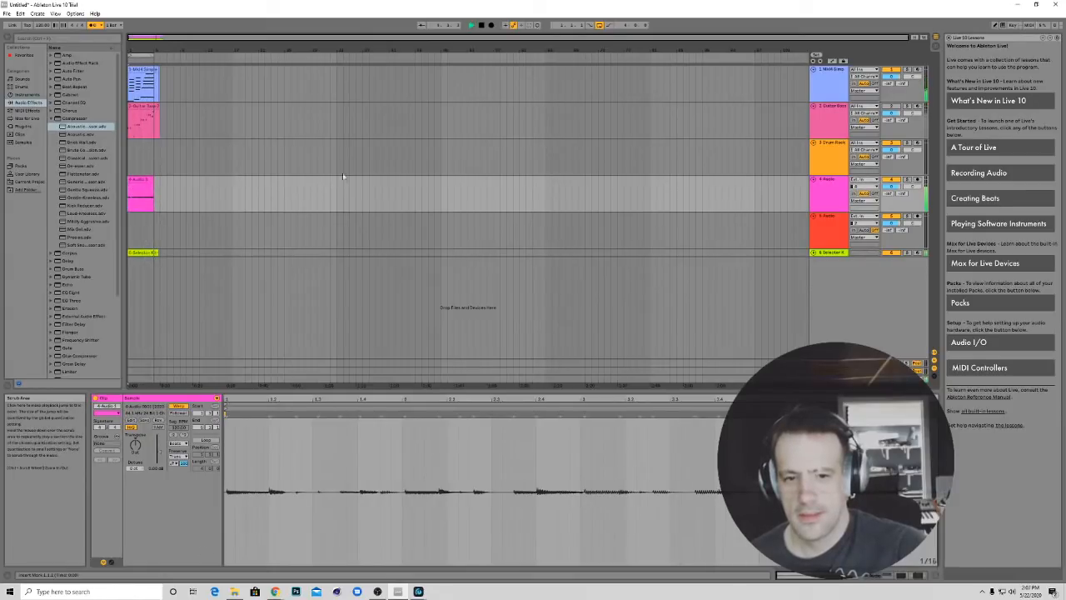
key(space)
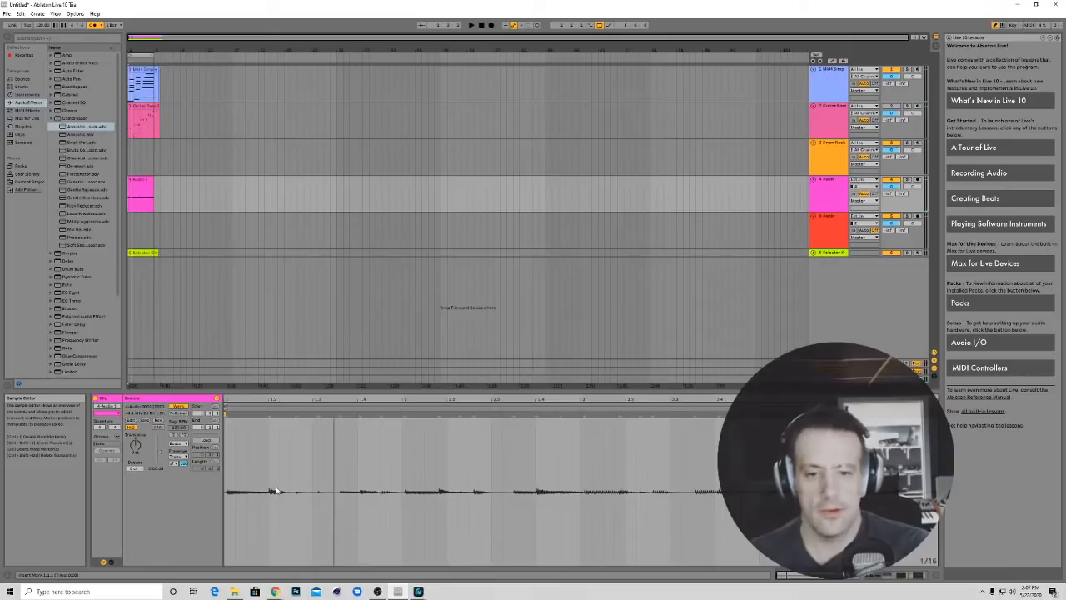
click(278, 491)
right_click(278, 491)
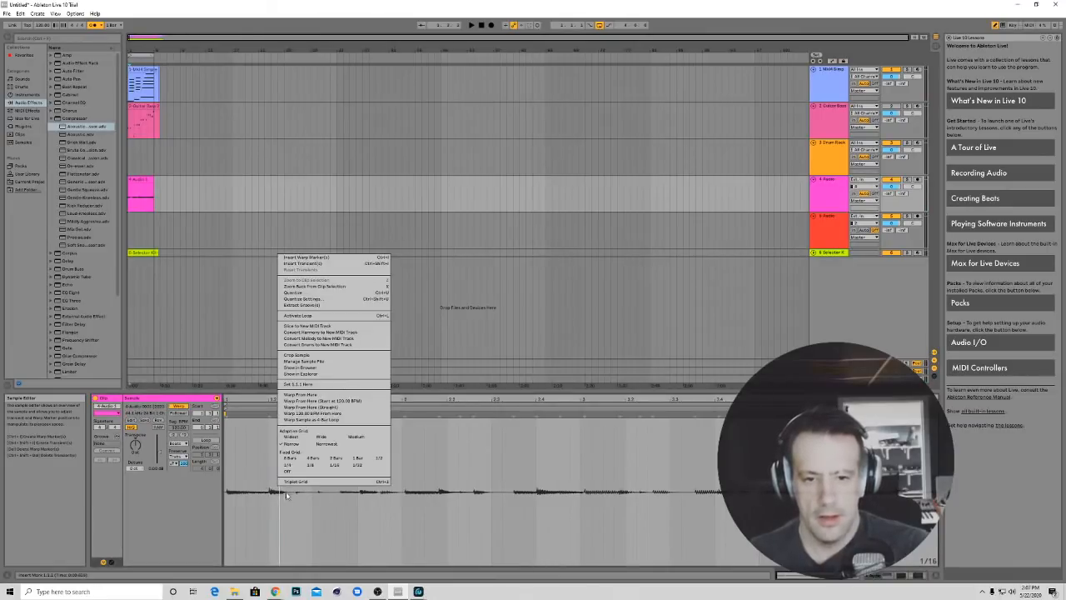
click(272, 516)
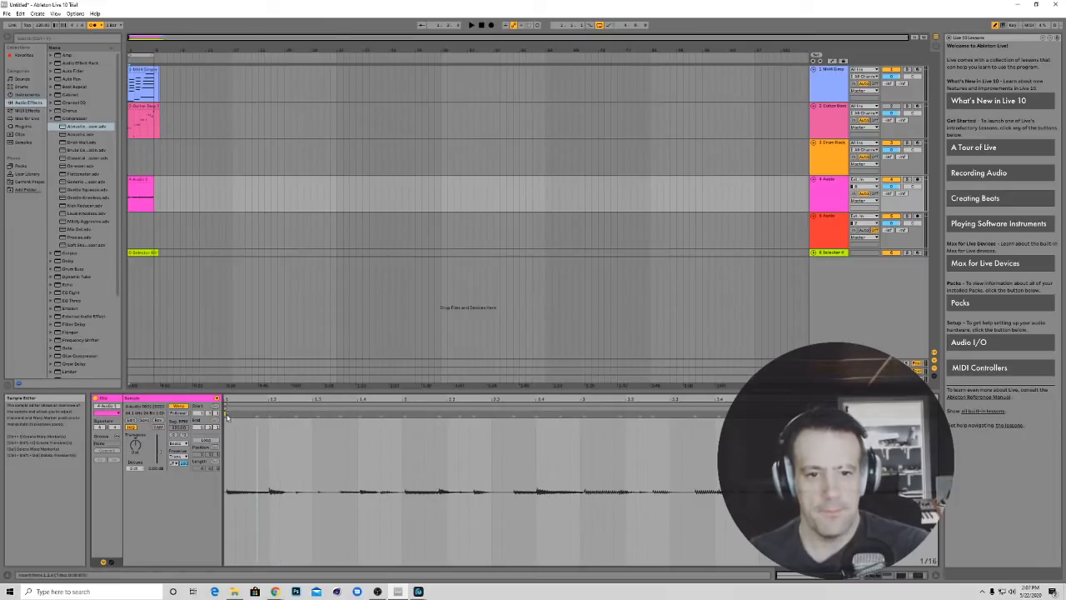
Select the entire recorded sample of the 4 Audio clip and quantize it
key(ctrl+a)
right_click(266, 491)
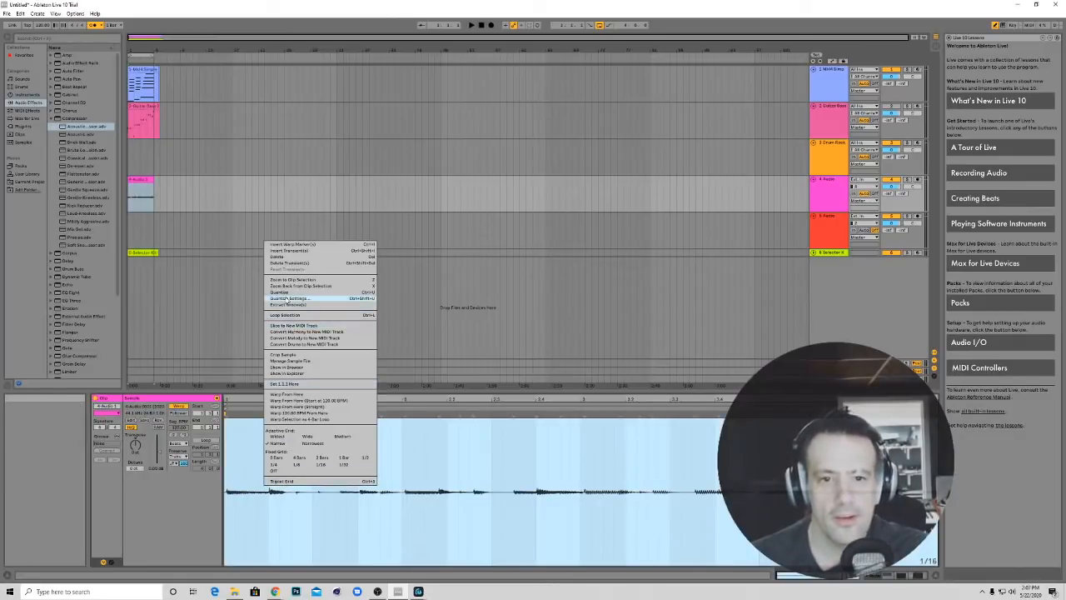
click(288, 293)
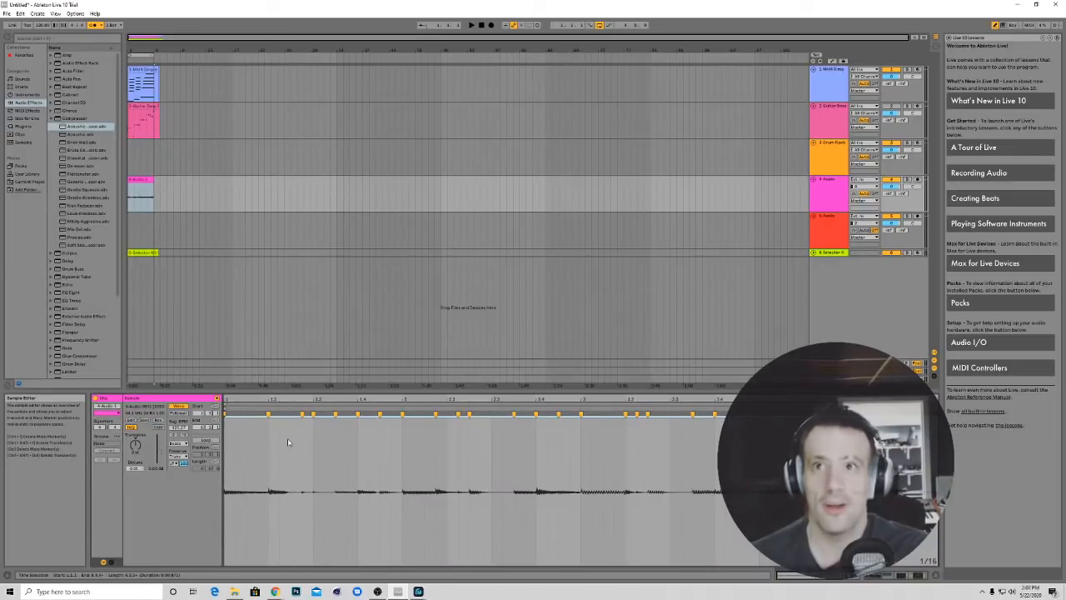
Play back the loop to hear the quantized take together with the other tracks, and stop playback
key(space)
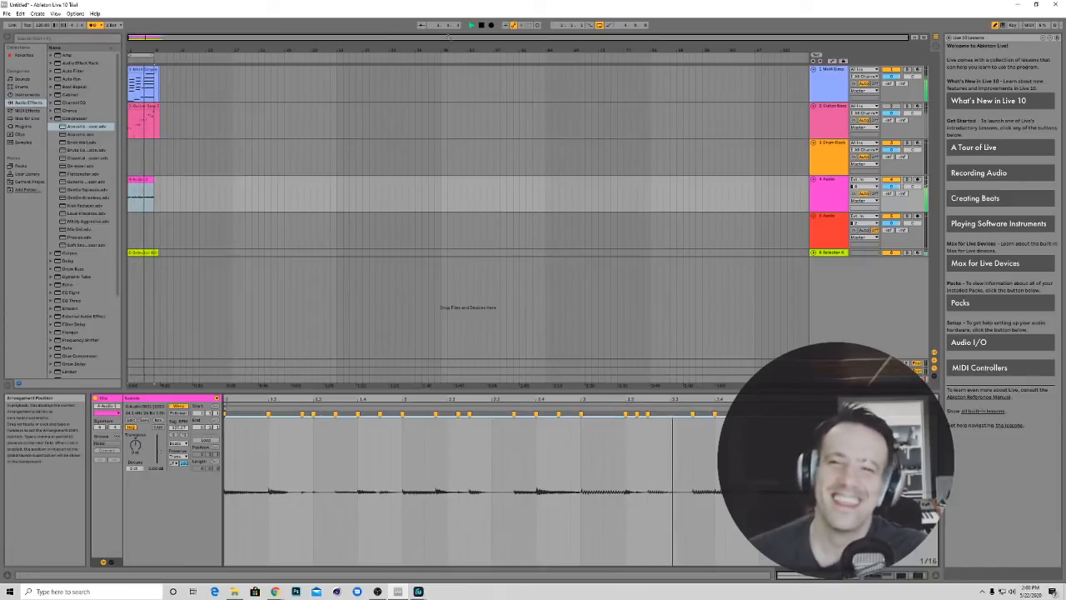
click(486, 25)
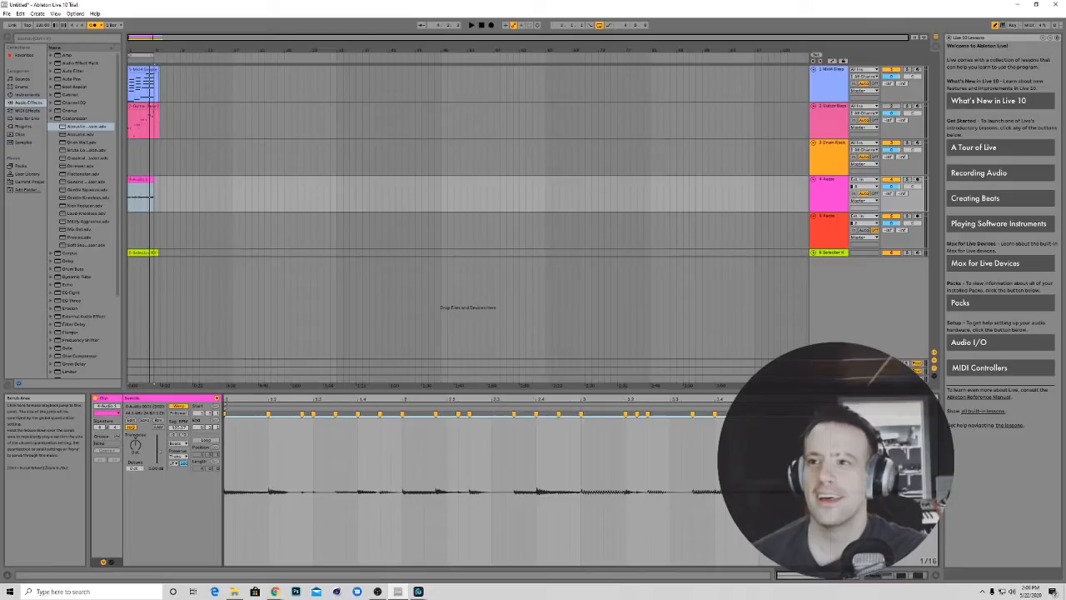
key(alt+Tab)
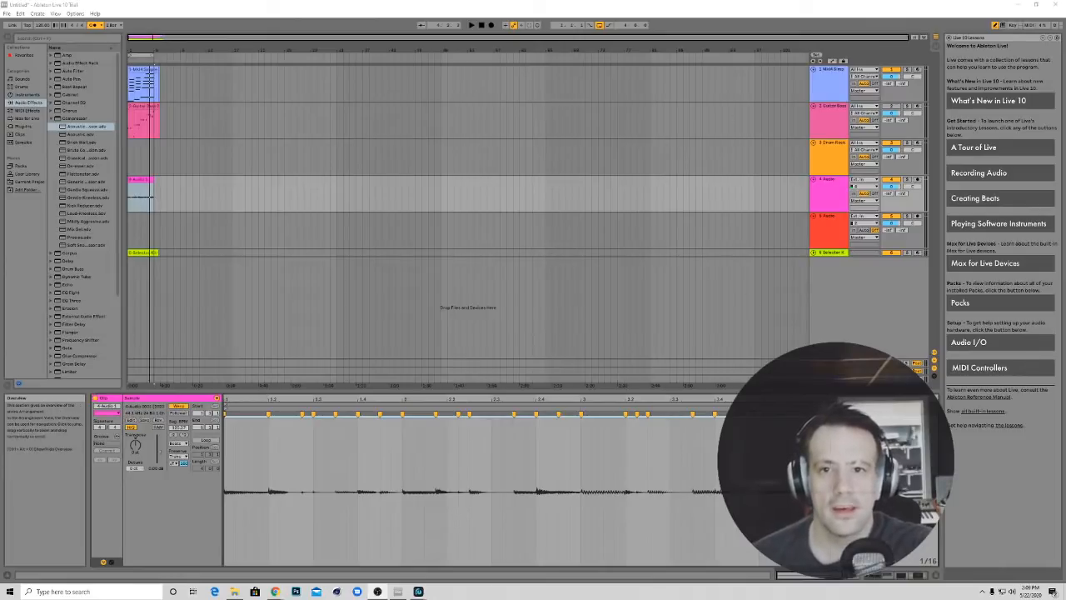
click(470, 25)
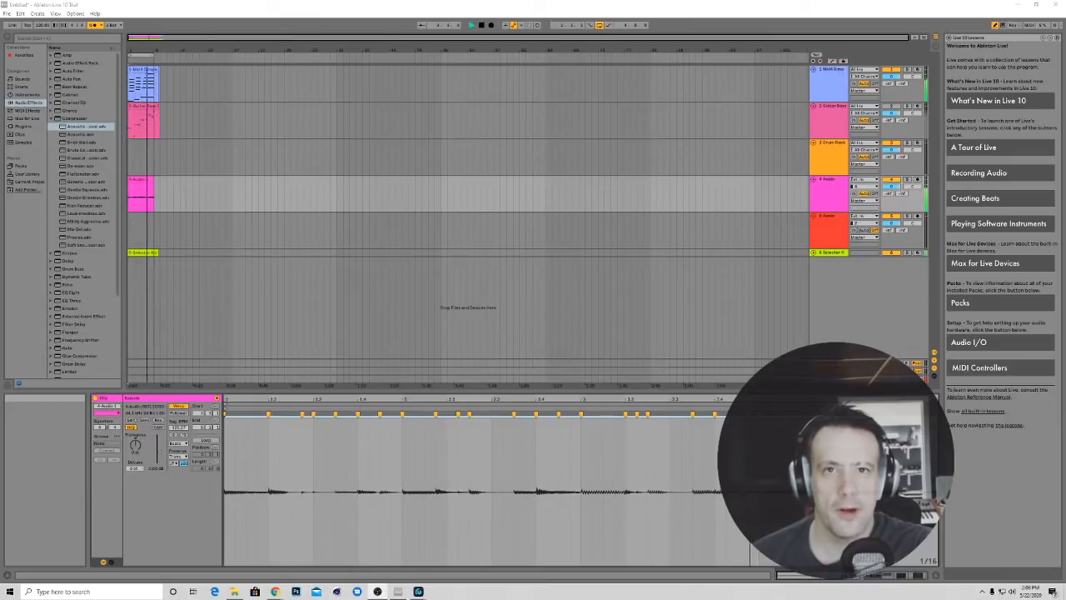
click(480, 28)
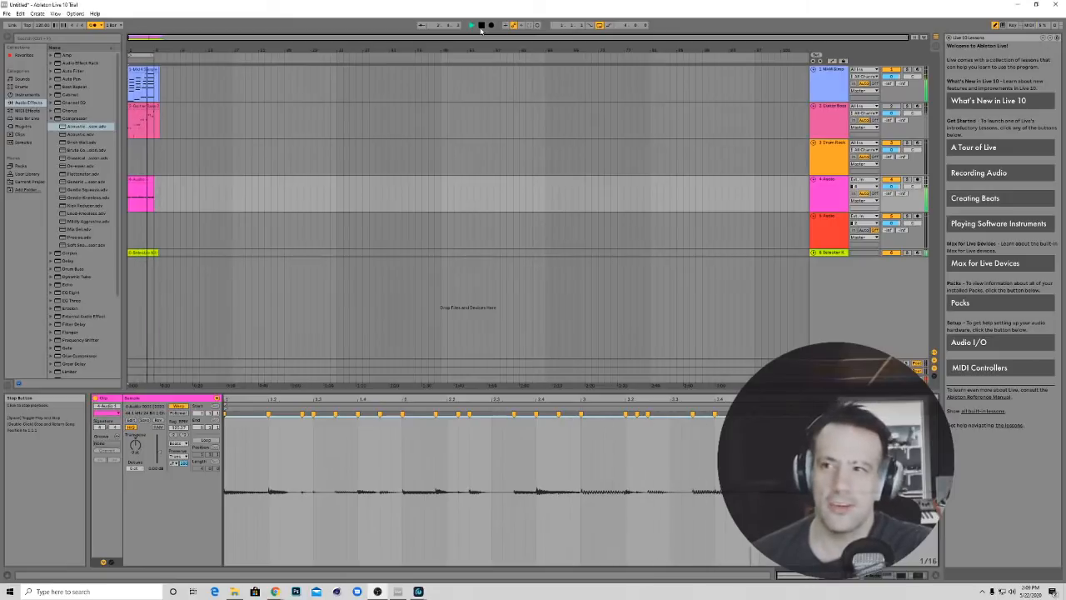
click(480, 28)
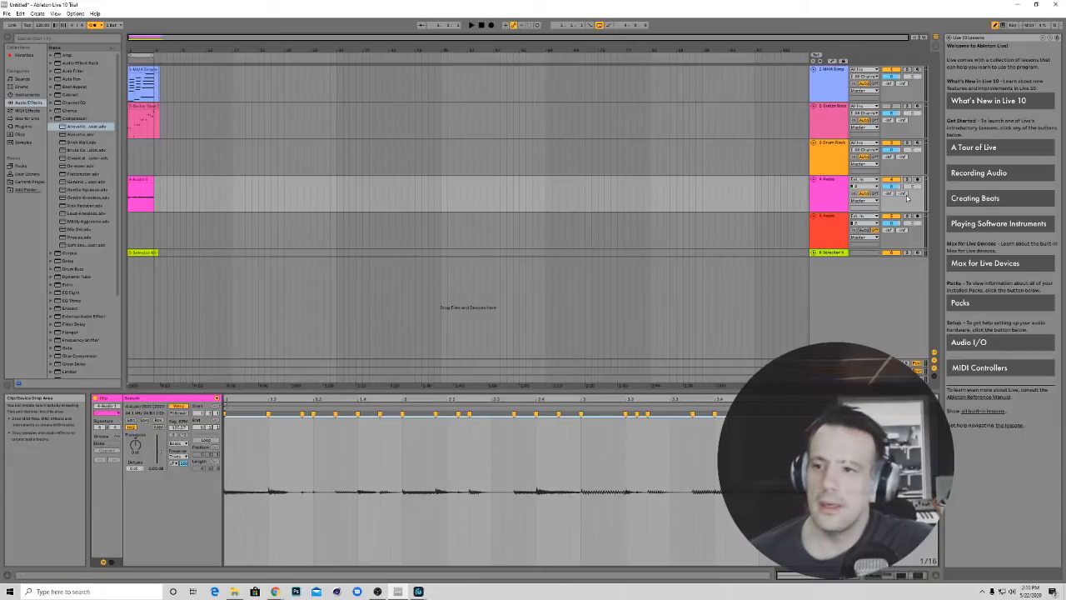
Set the 4 Audio track's monitoring to In
click(853, 194)
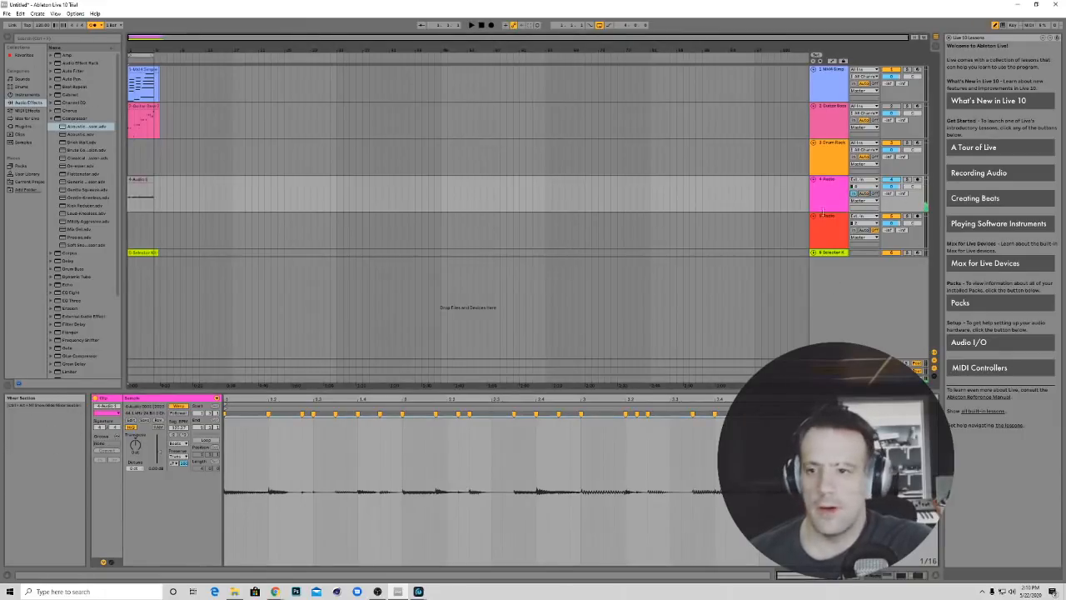
Delete the Diffused Long Cascades echo from the 4 Audio track's device chain
click(829, 189)
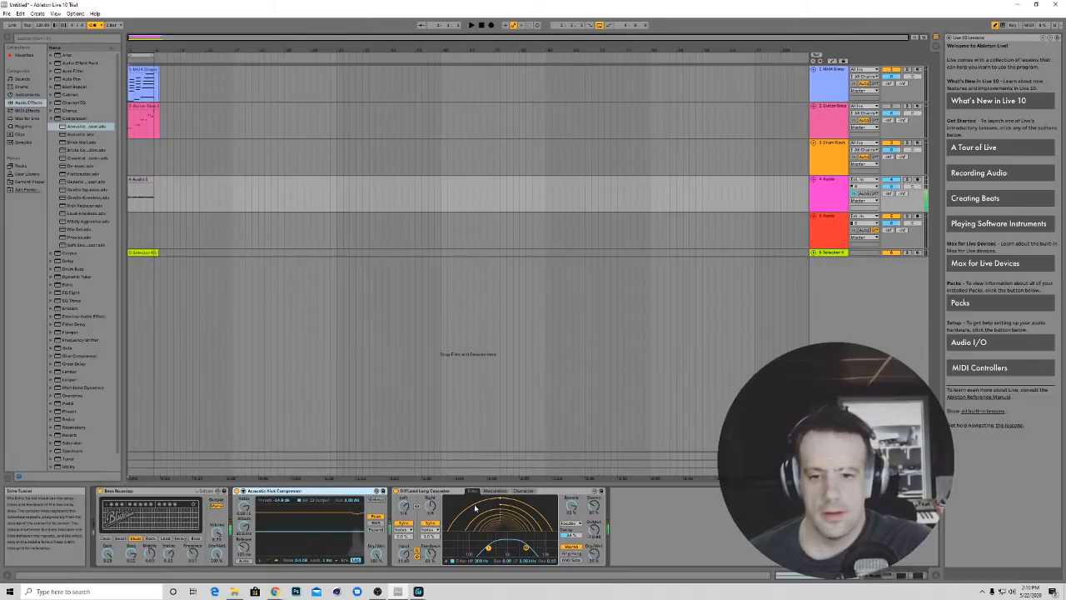
click(560, 493)
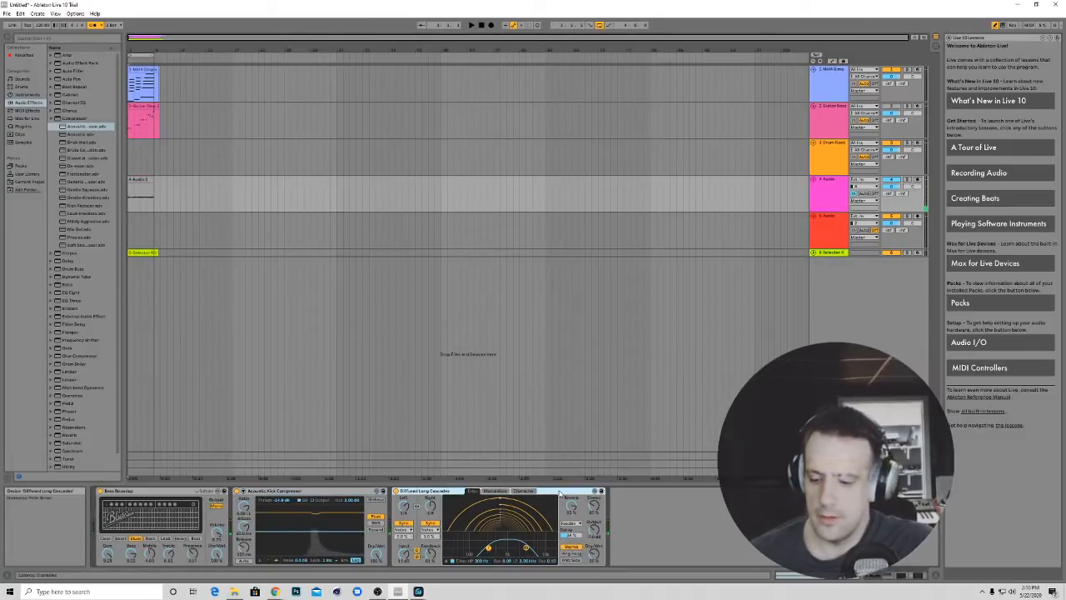
key(Delete)
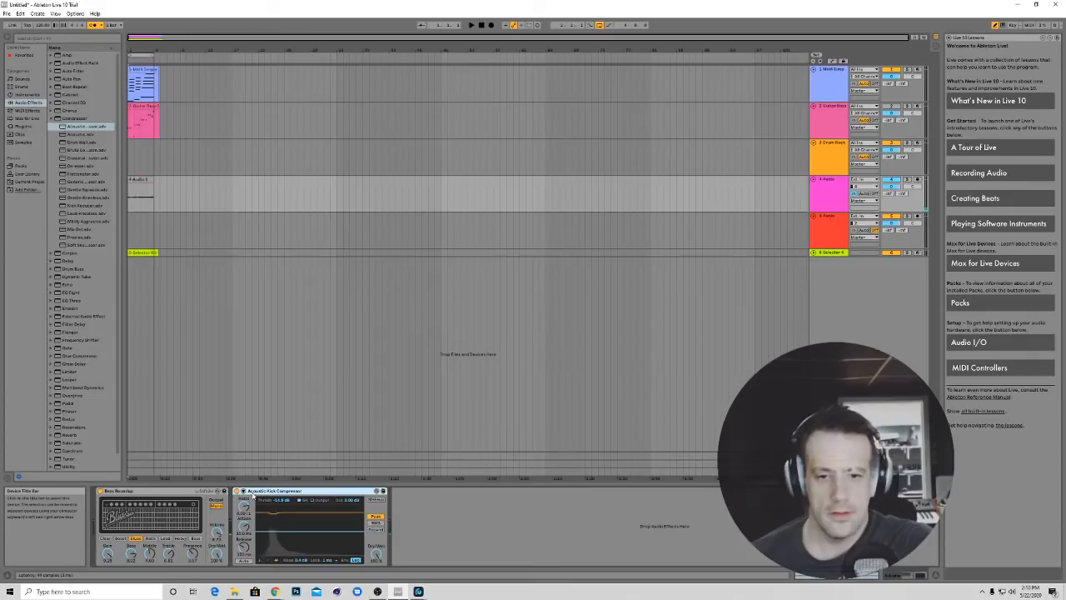
Replace the Bass Roundup amp on the 4 Audio track with the Rhythm Funk amp preset, placed before the compressor
click(177, 496)
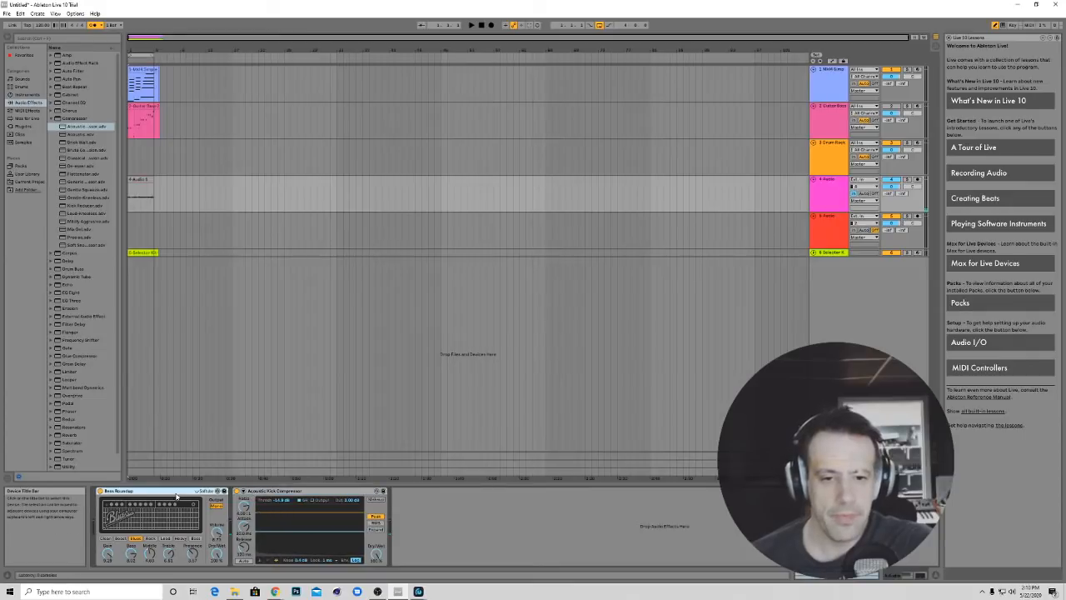
key(Delete)
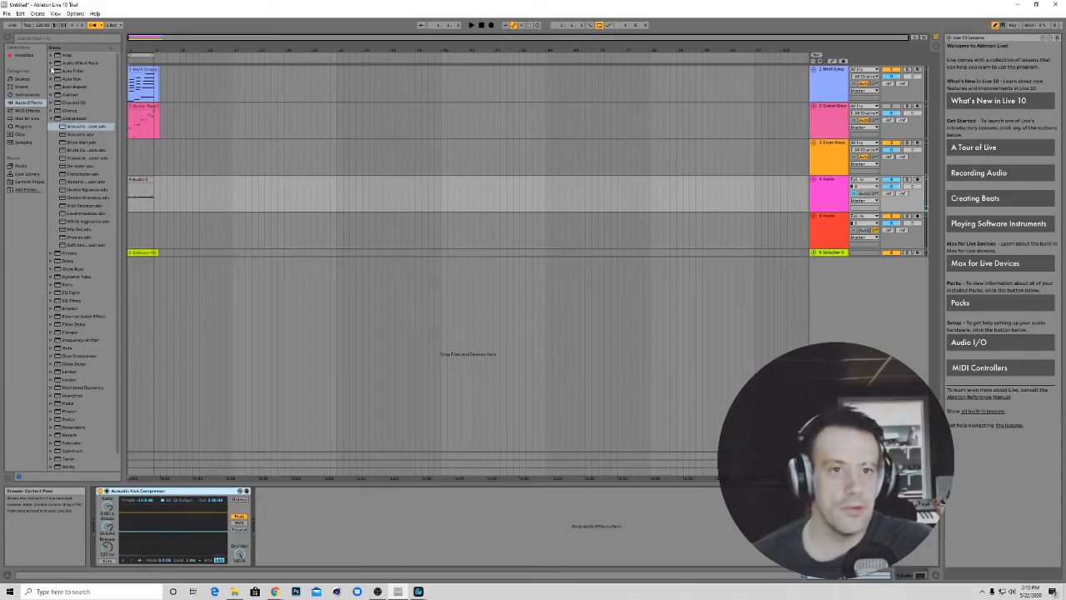
click(52, 55)
drag(75, 136, 106, 548)
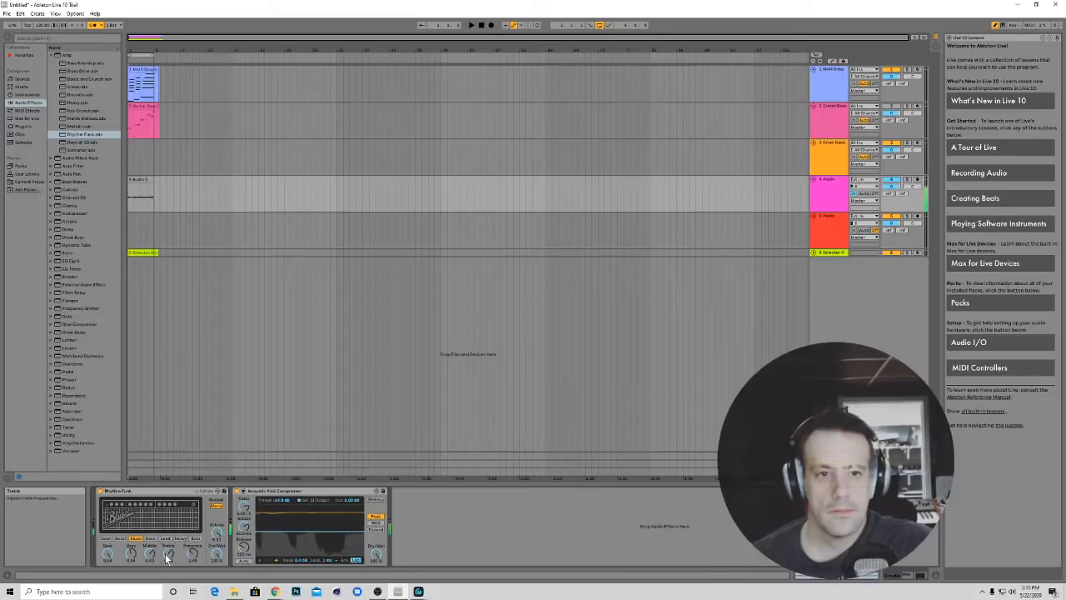
Find Auto Filter among the audio effects, insert it between the amp and compressor, and lower its cutoff while raising its resonance
click(70, 40)
text(over)
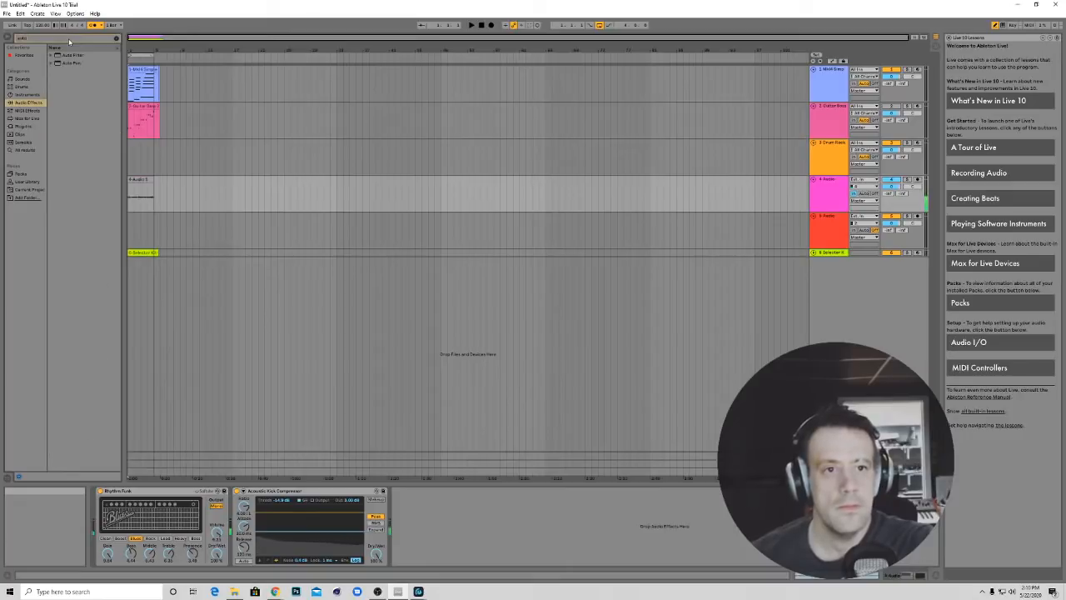
click(64, 56)
drag(64, 59, 233, 510)
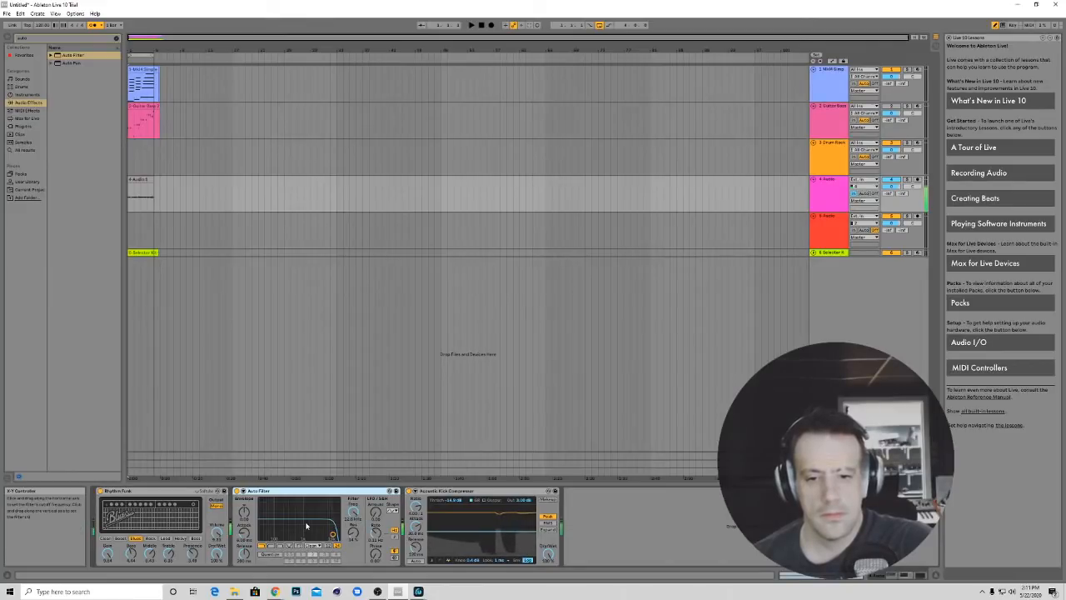
drag(353, 536, 353, 508)
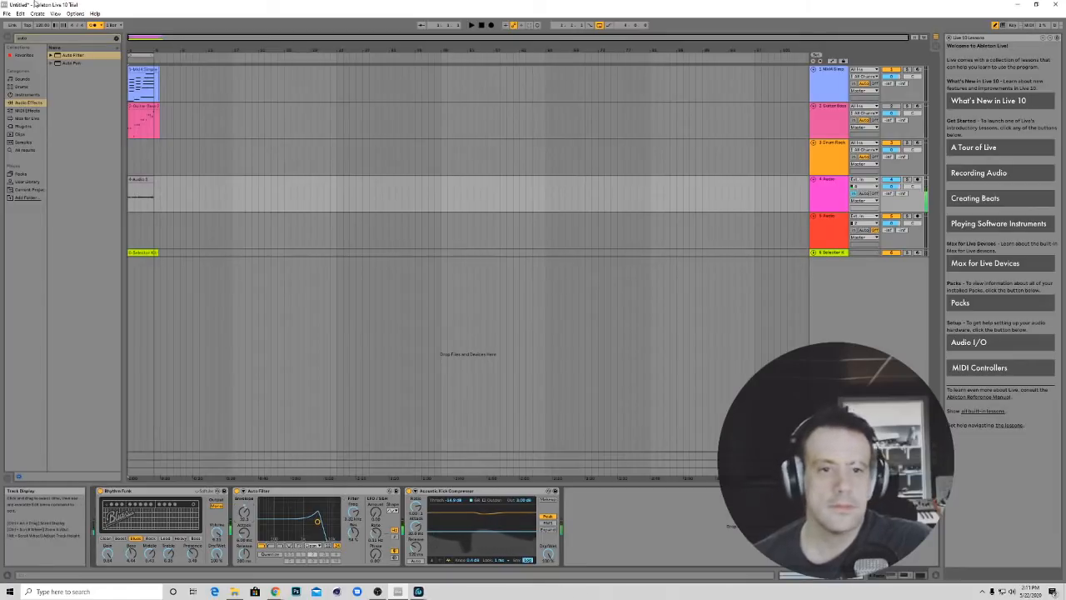
Insert the 4x10 Bass cabinet preset between the Rhythm Funk amp and Auto Filter, and set its microphone position to Near Off-Axis
click(52, 55)
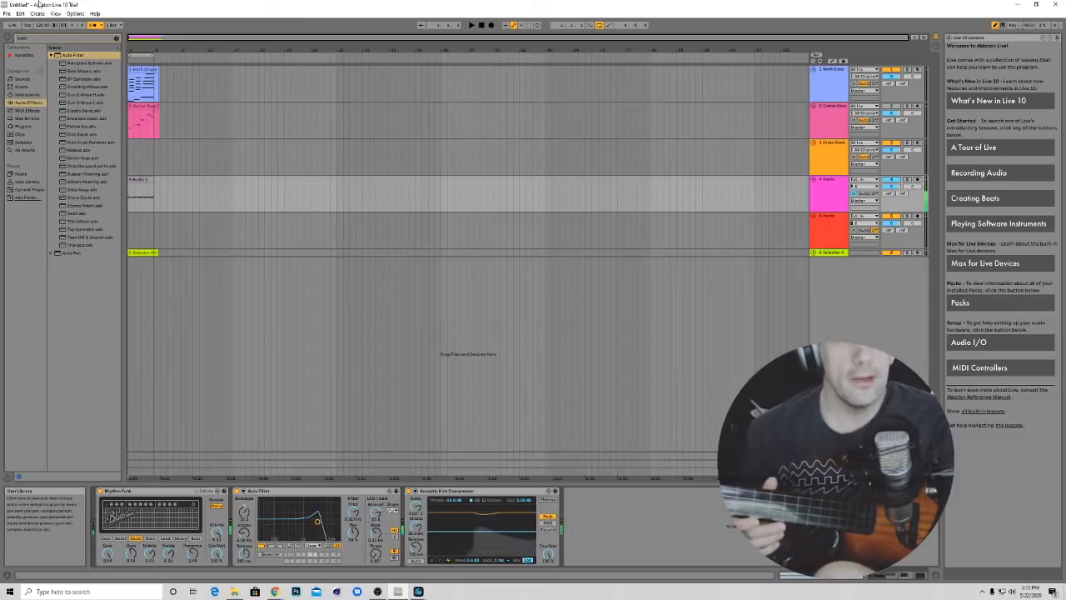
click(117, 39)
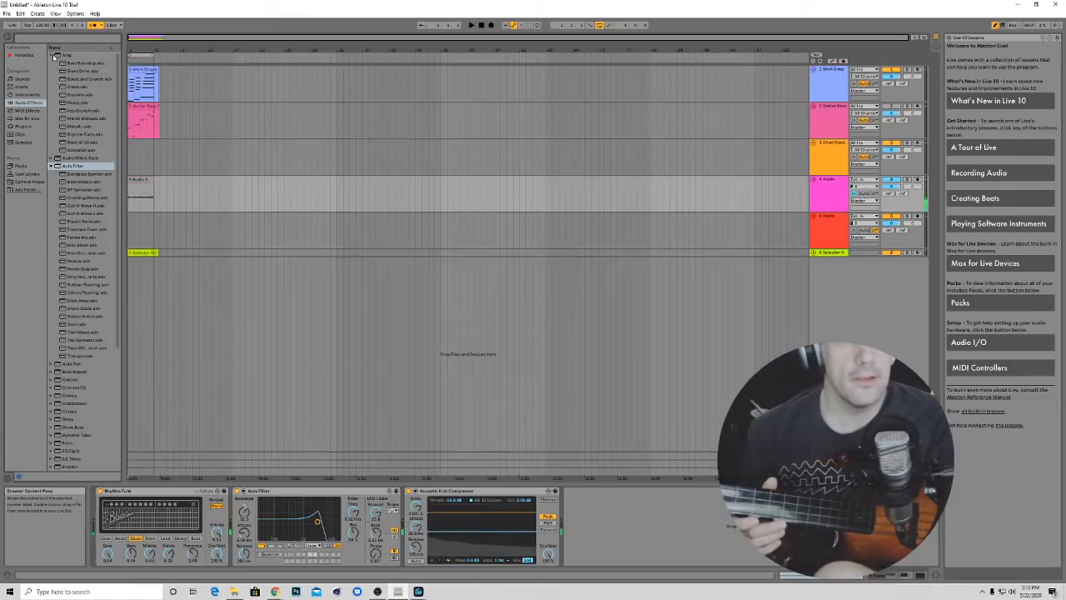
click(53, 56)
click(51, 287)
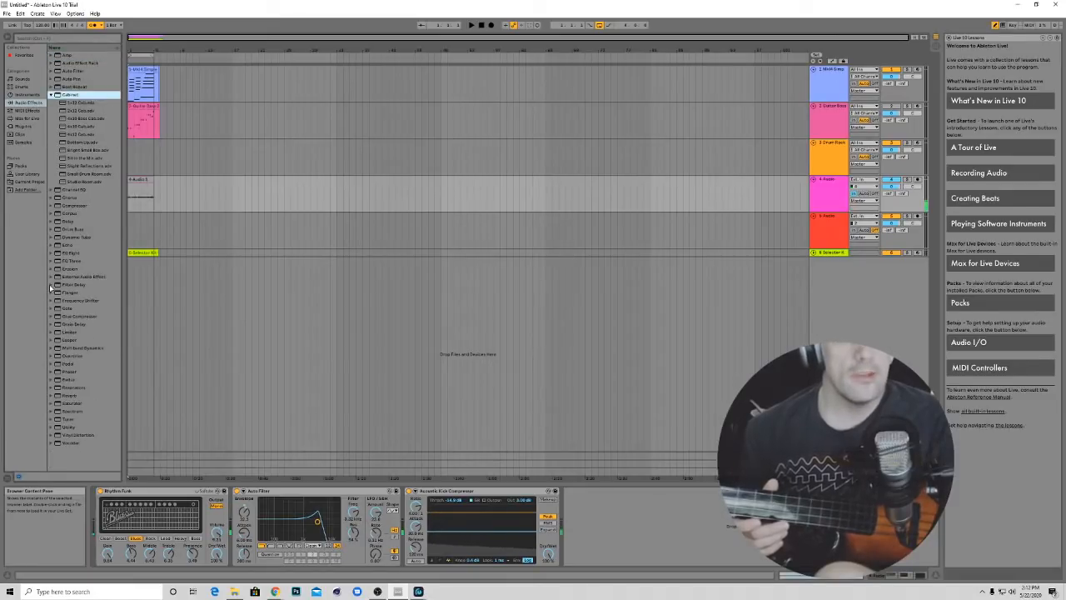
click(78, 119)
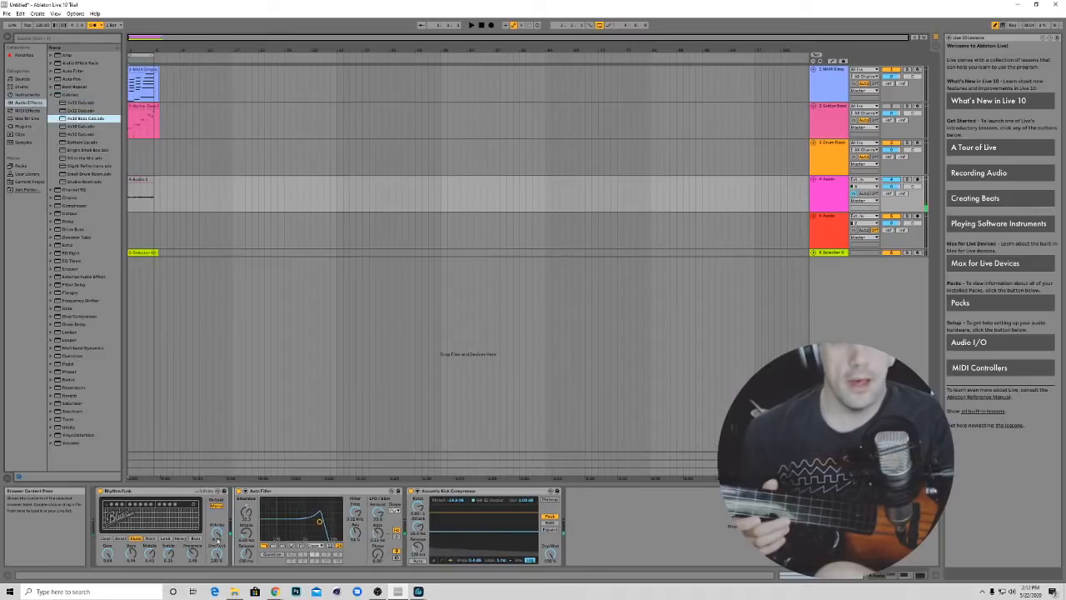
drag(231, 514, 233, 515)
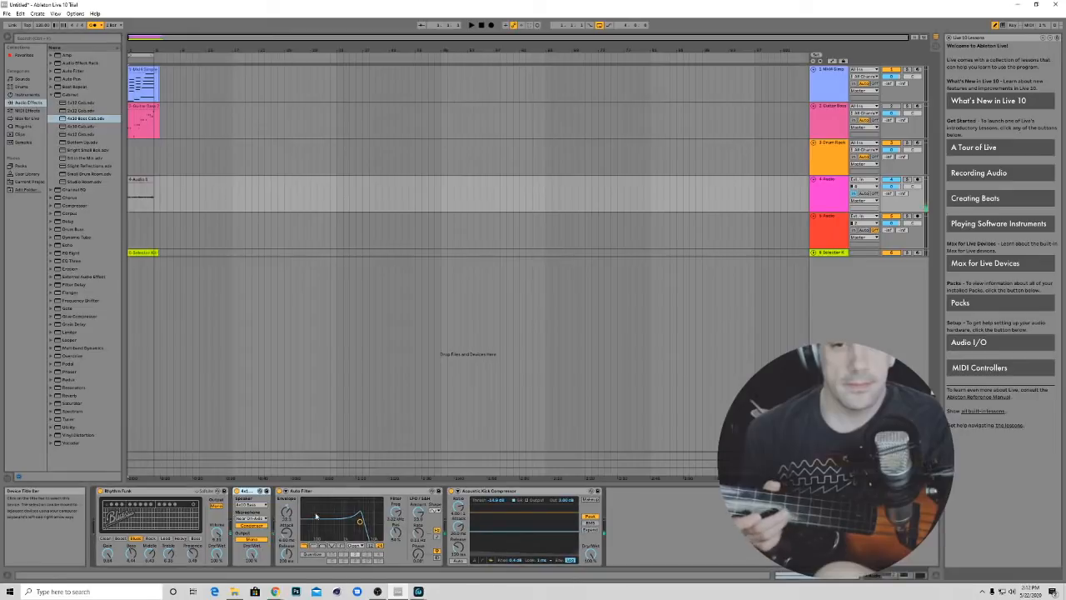
click(253, 518)
click(253, 531)
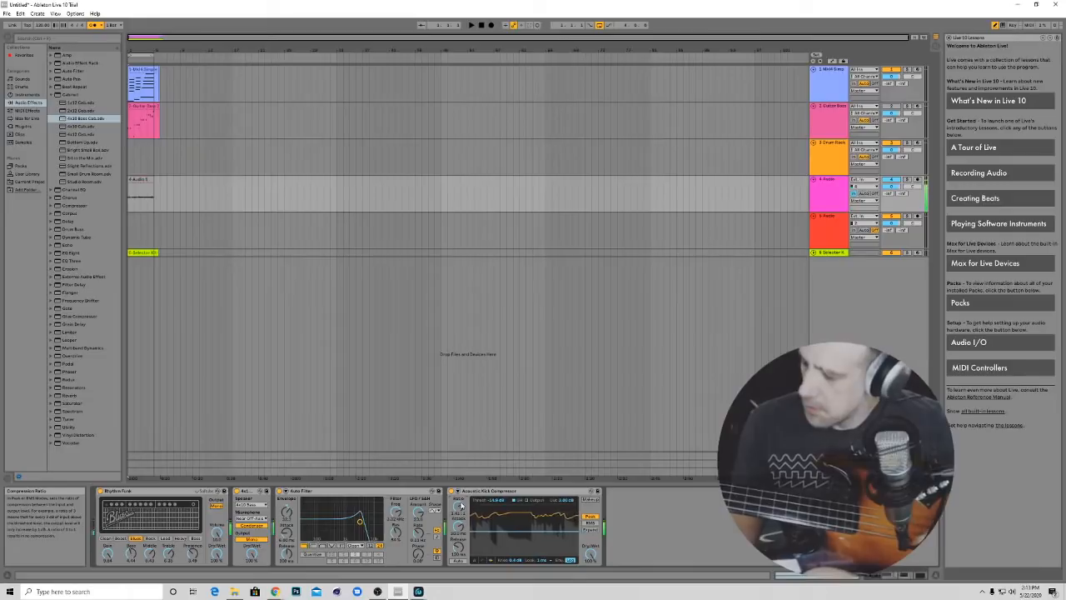
Add the Cathedral hall reverb preset at the end of the 4 Audio device chain, after the compressor
click(52, 95)
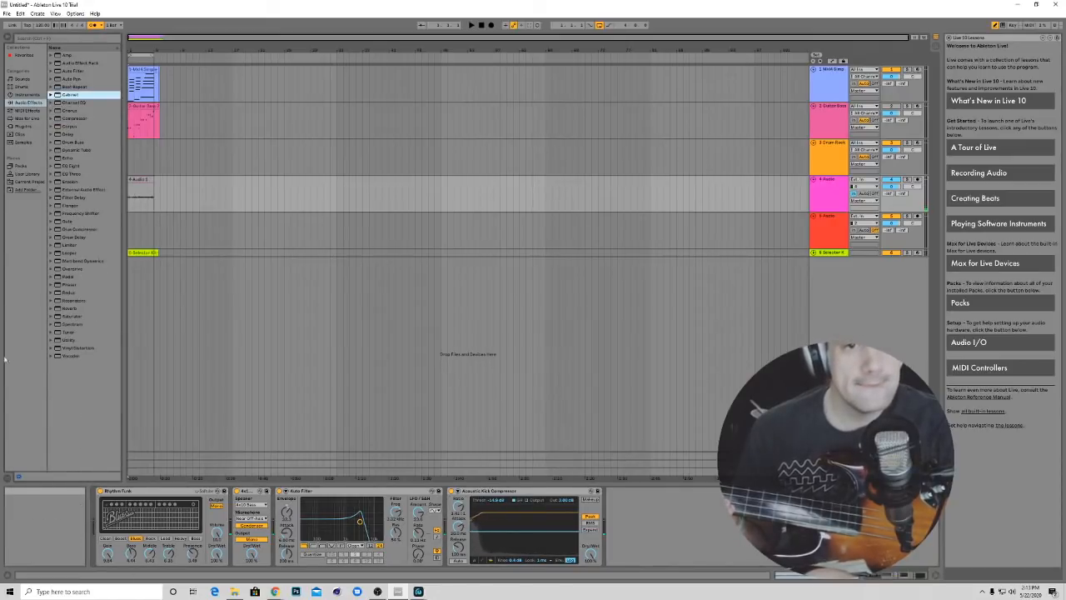
click(50, 308)
scroll(85, 359, down, 3)
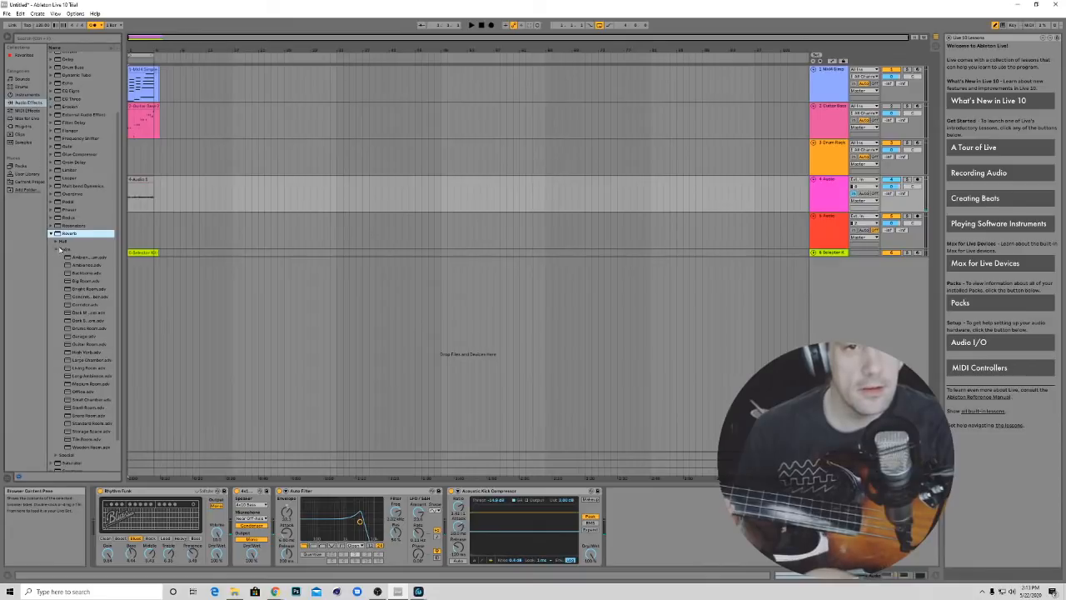
click(56, 241)
mouse_move(79, 307)
mouse_down()
mouse_move(707, 502)
mouse_move(673, 527)
mouse_up()
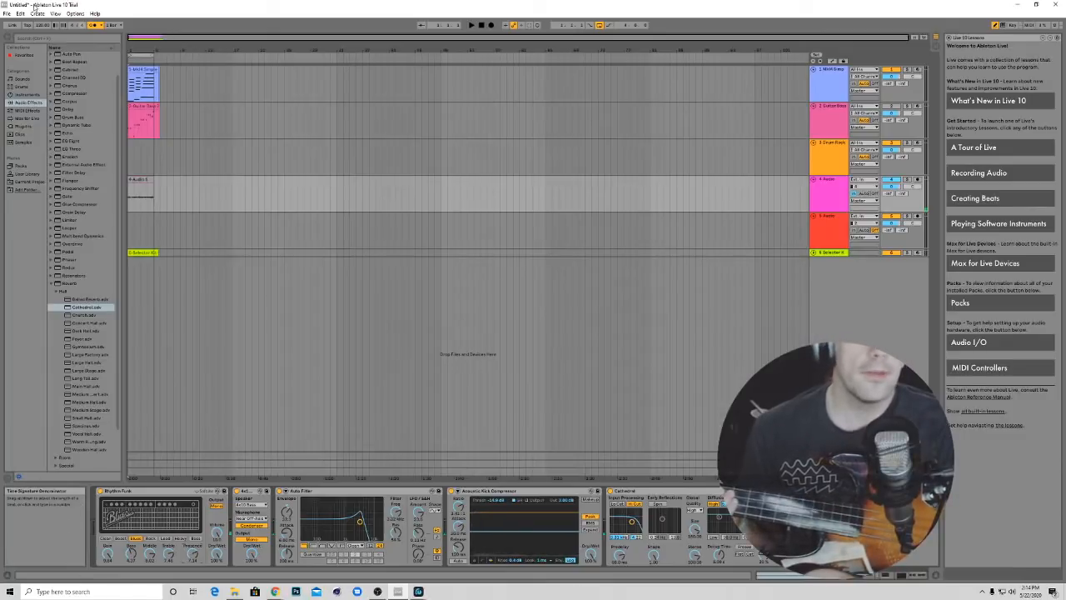
Start a new Live Set and delete the temporary recording files of the current one
click(6, 13)
click(10, 24)
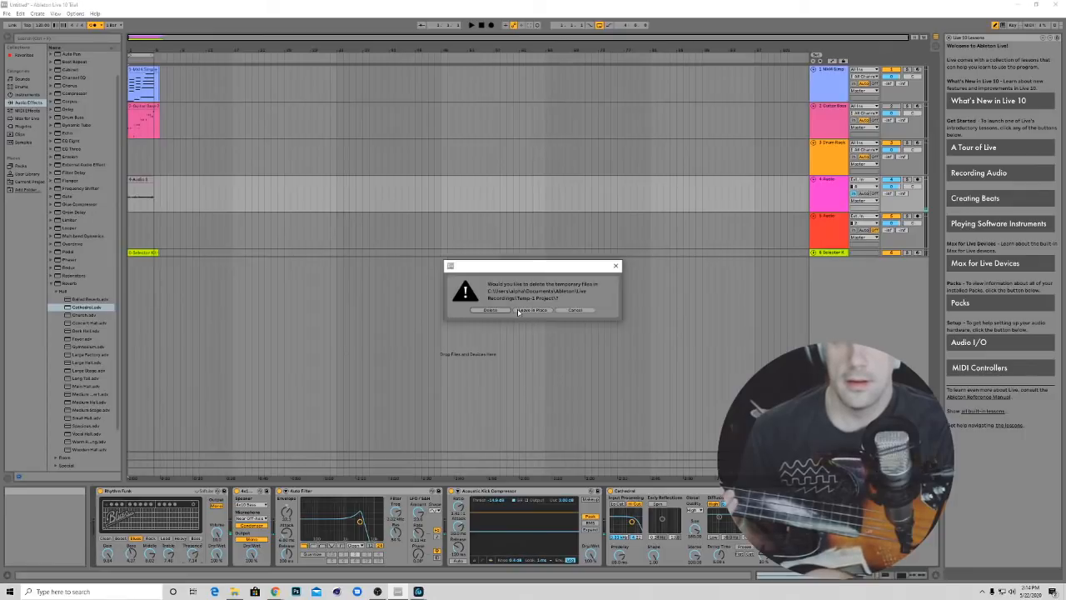
click(492, 312)
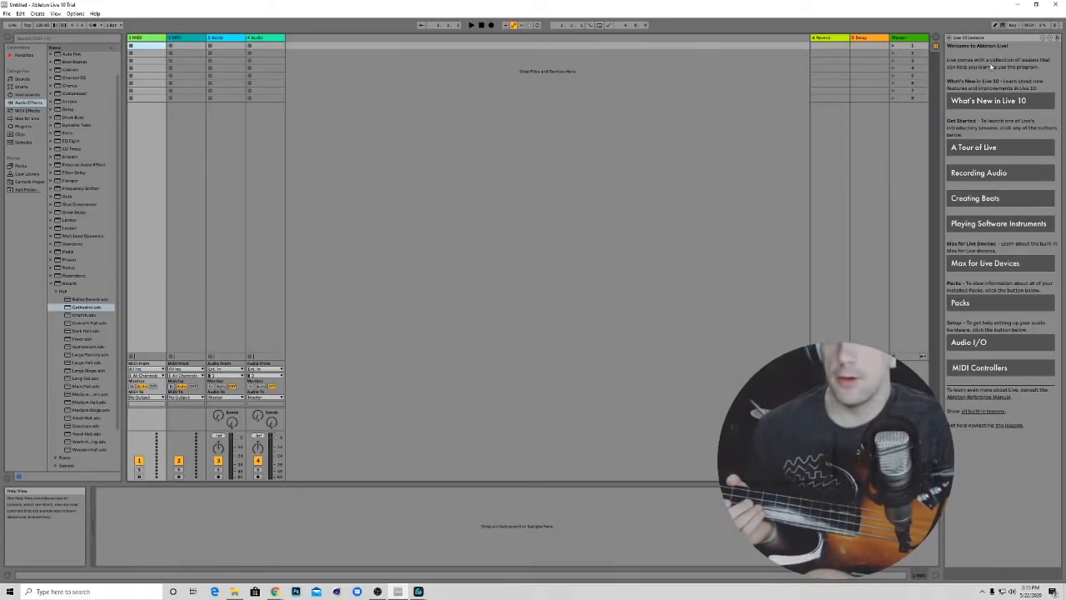
Show the new set in Arrangement View and choose another external input channel for the 3 Audio track
click(937, 39)
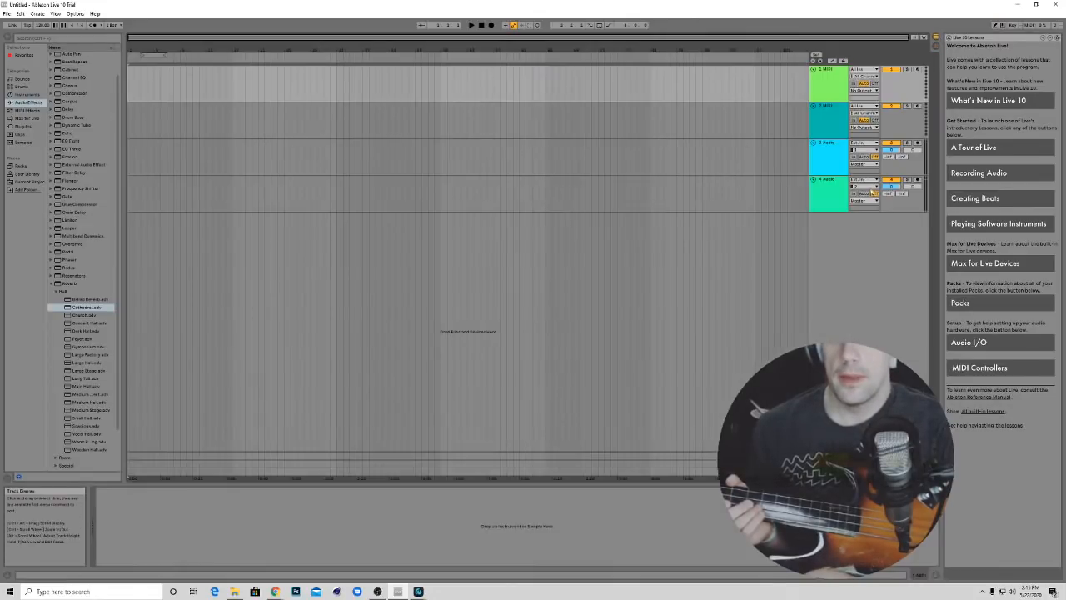
click(828, 165)
click(829, 120)
click(814, 199)
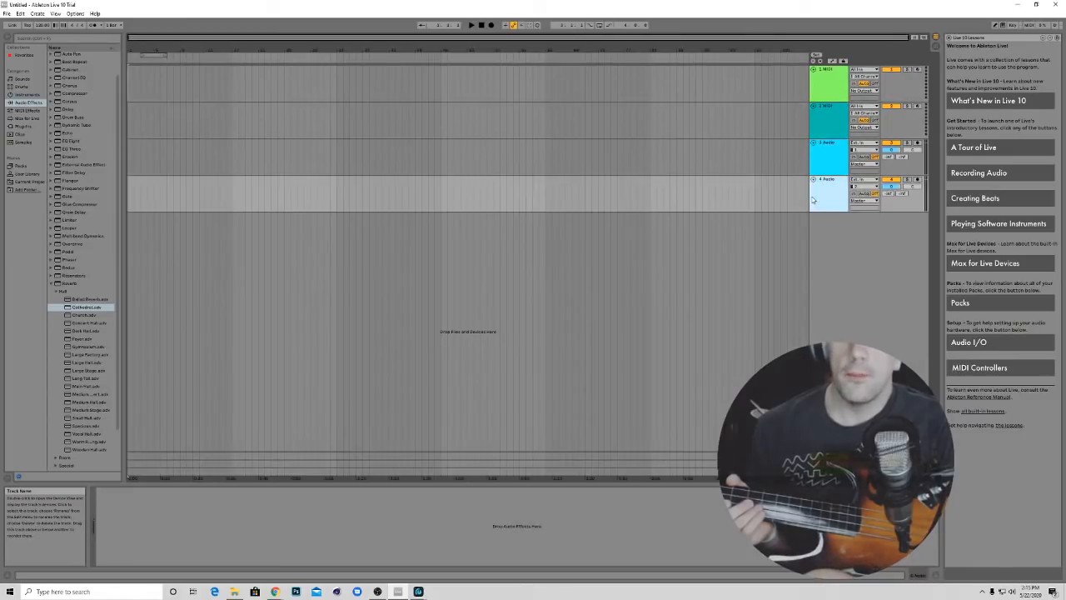
click(820, 165)
click(864, 149)
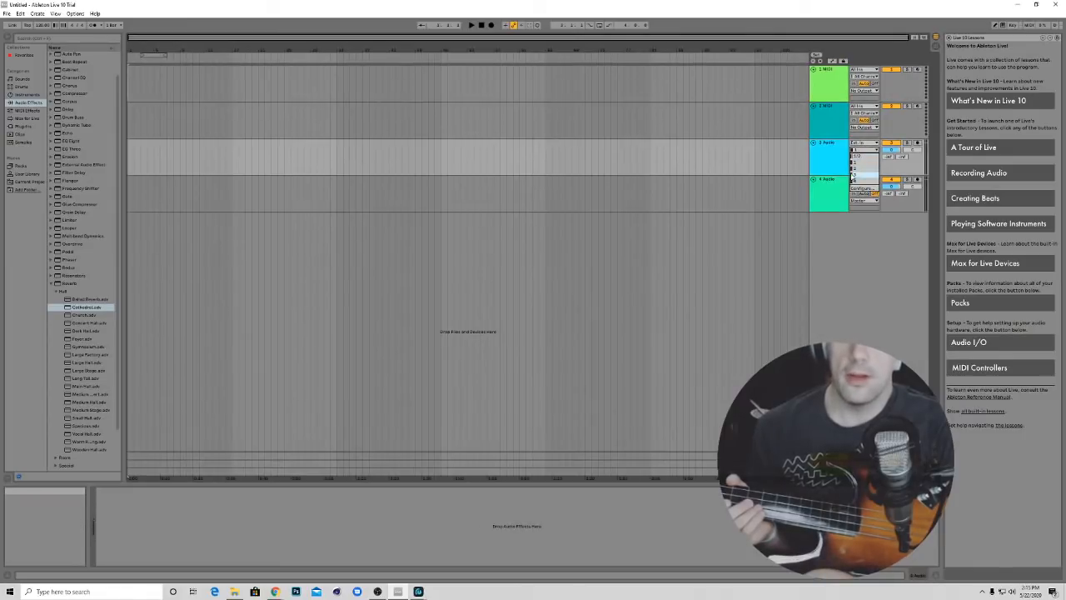
click(852, 177)
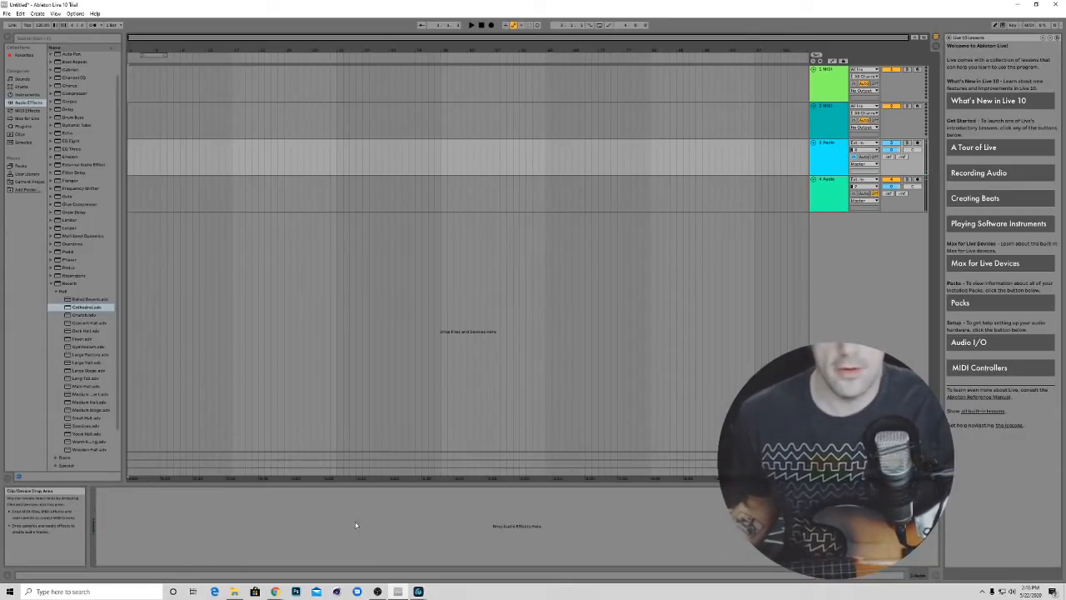
Switch to the Studio 1810 mixer, unmute the Mic 4 channel to demonstrate direct monitoring, and mute it again
mouse_move(397, 592)
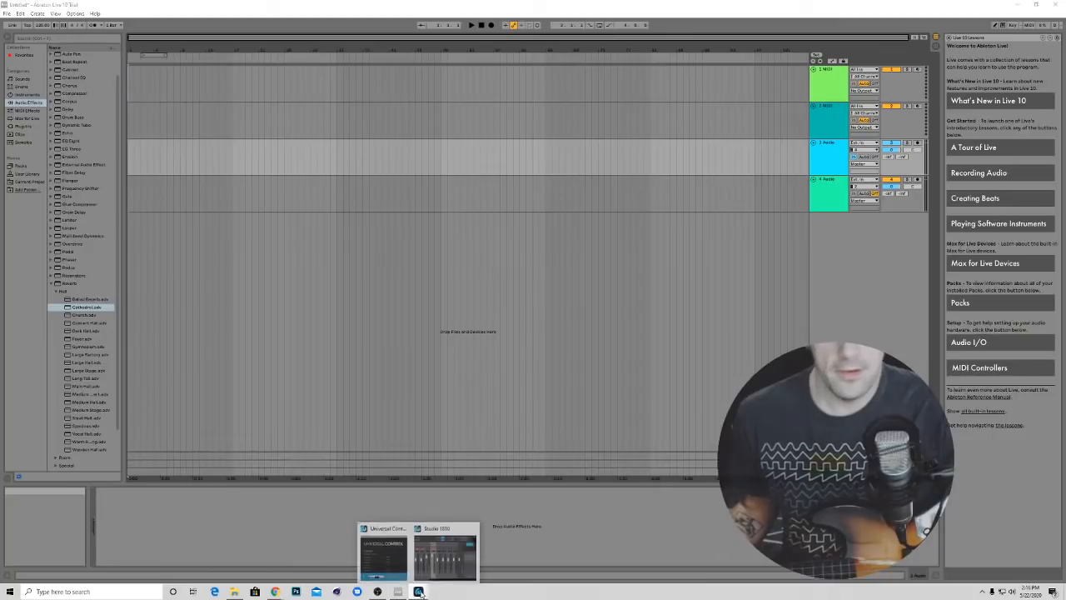
click(440, 556)
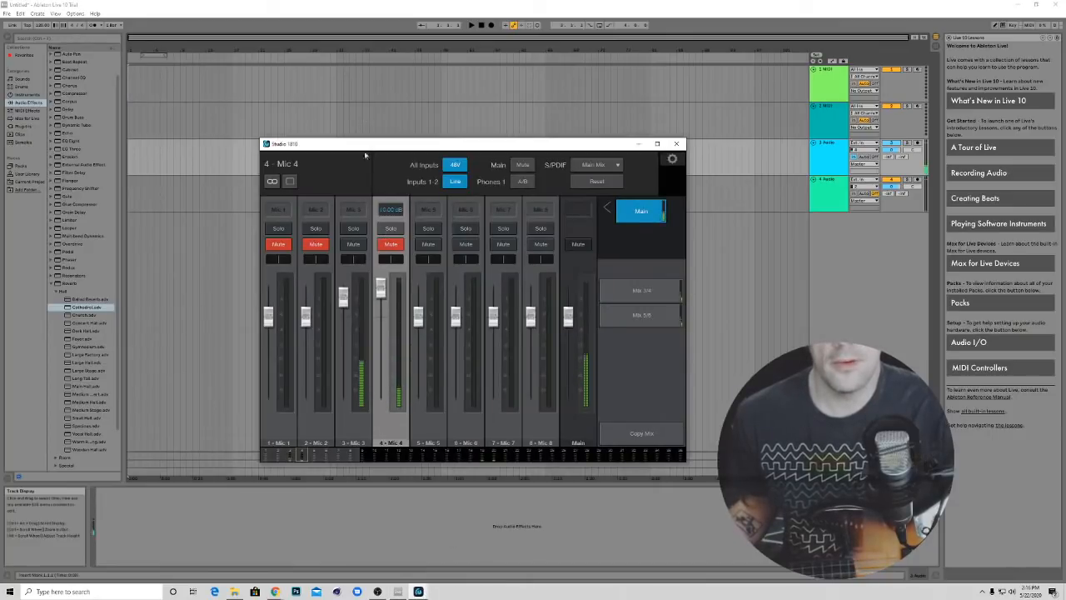
click(394, 244)
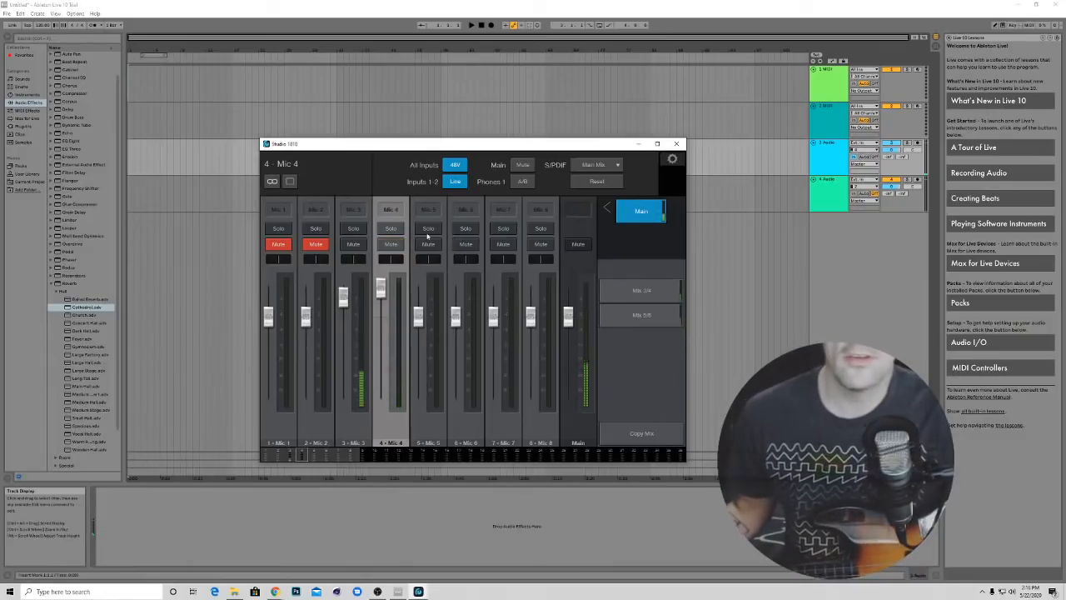
click(387, 245)
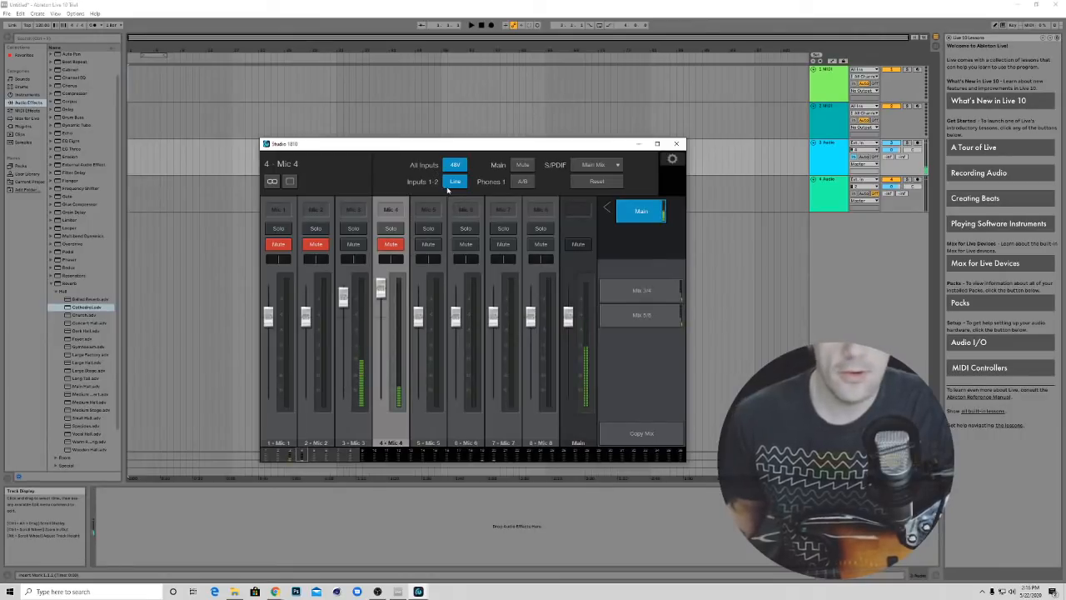
Check the Studio 1810 system settings for the driver options, close them and return to Ableton Live
click(674, 160)
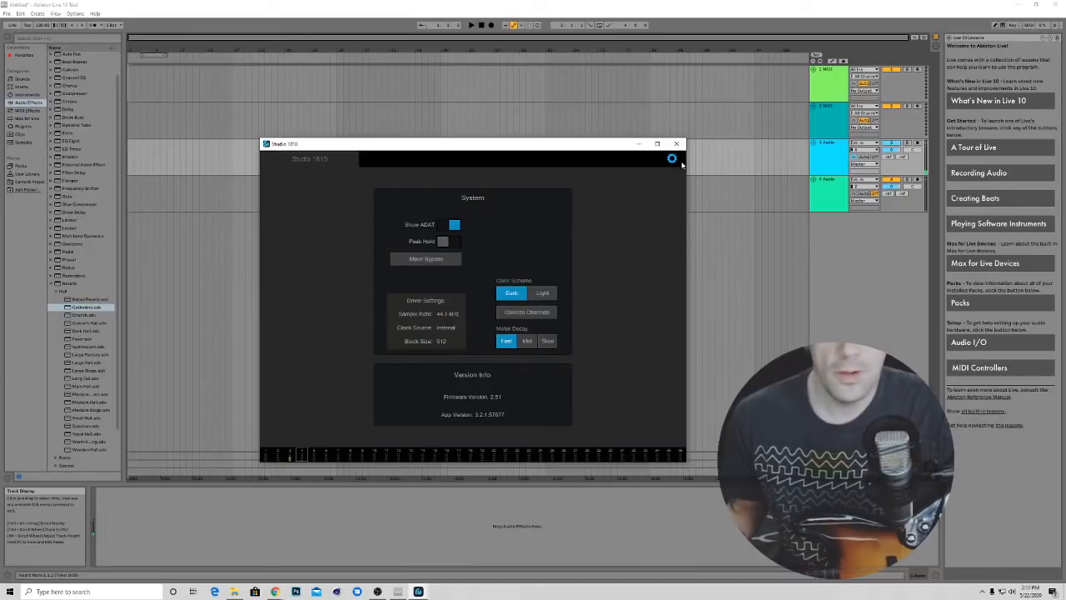
click(677, 161)
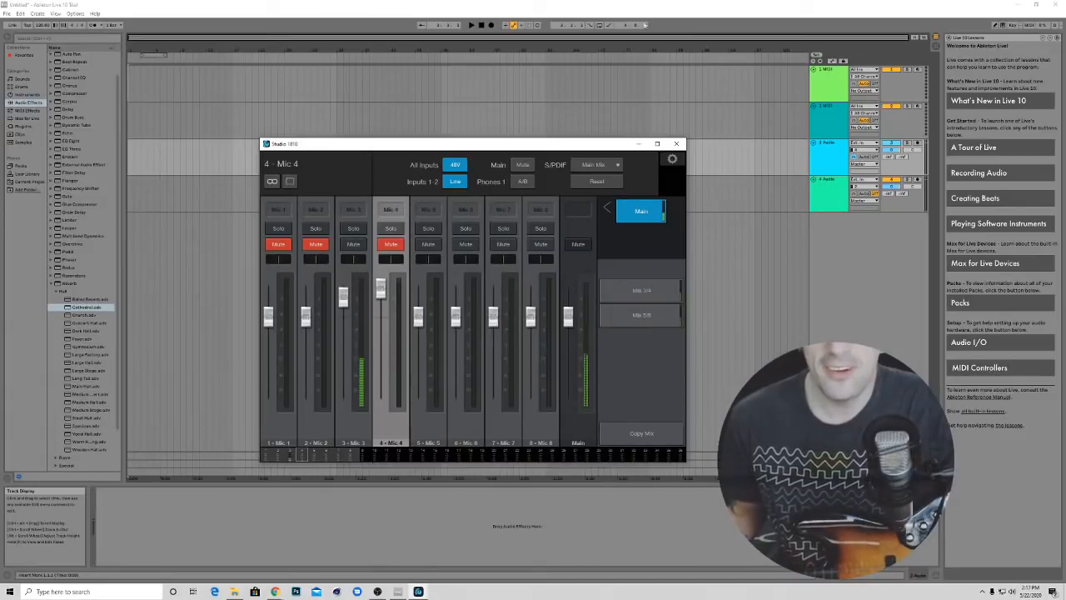
click(366, 10)
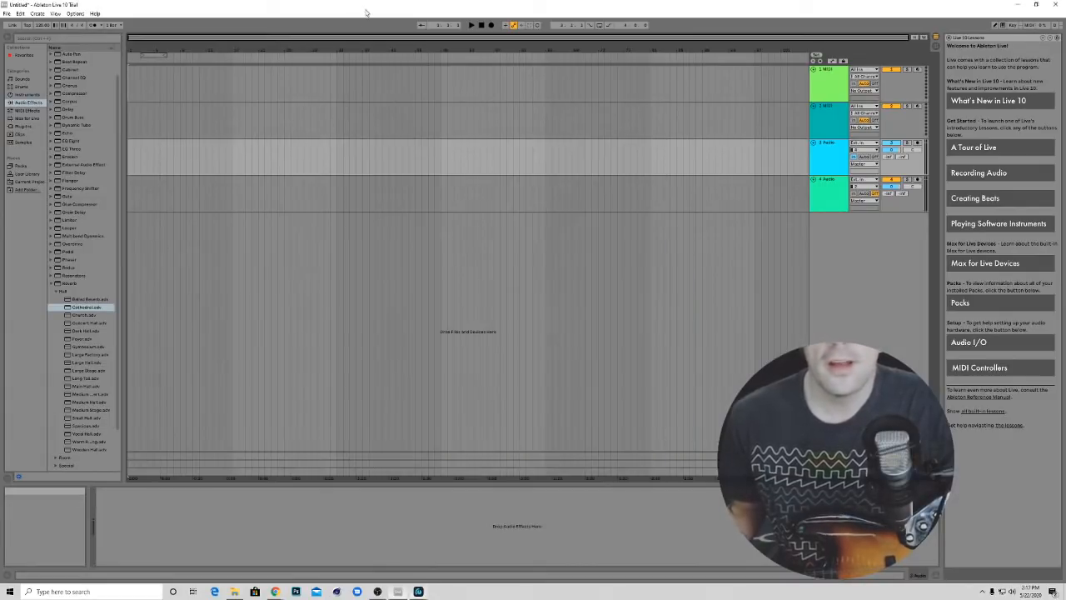
Select the 3 Audio track and load the 4x12 Cab preset of the Cabinet effect onto it
click(820, 164)
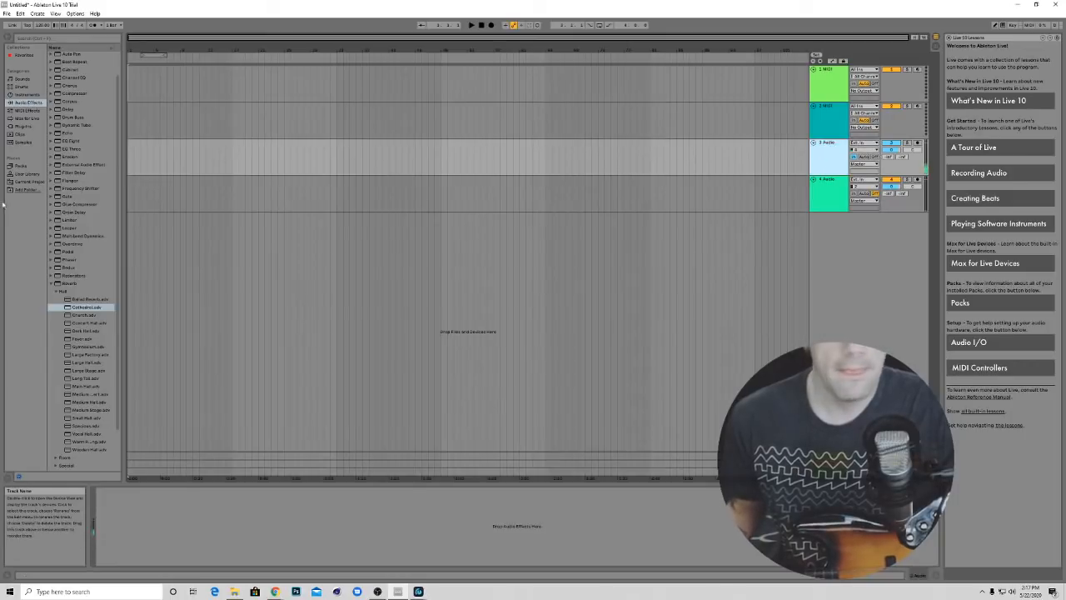
scroll(94, 115, up, 1)
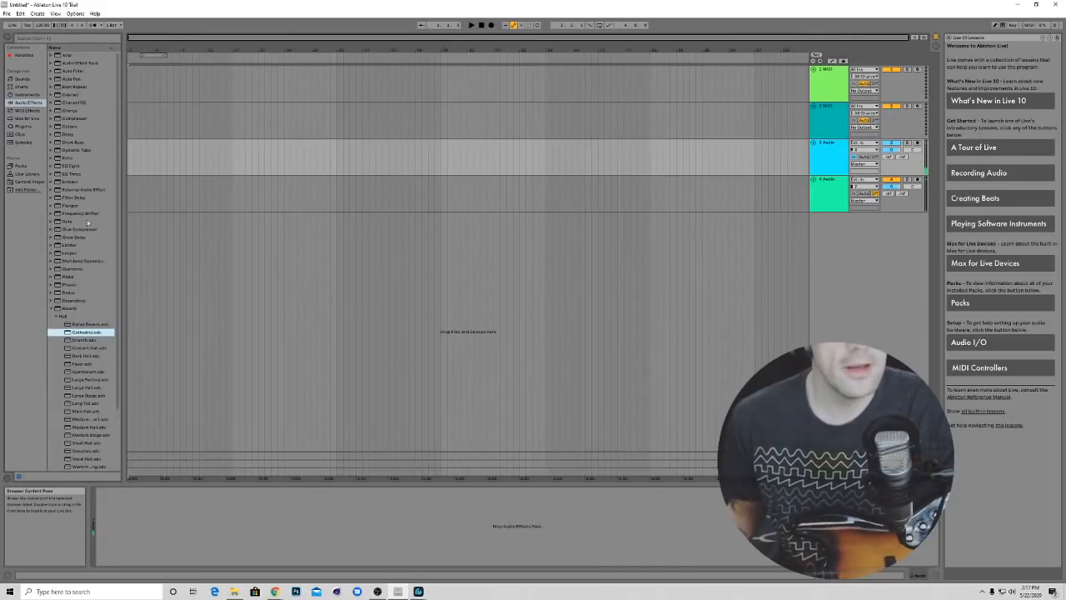
click(52, 95)
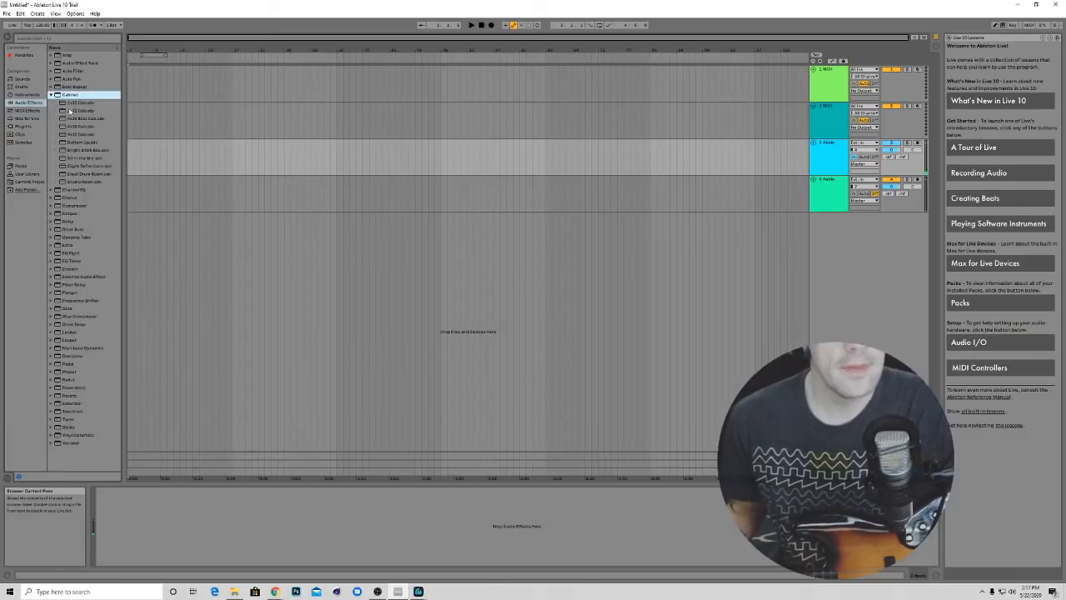
click(80, 126)
click(80, 133)
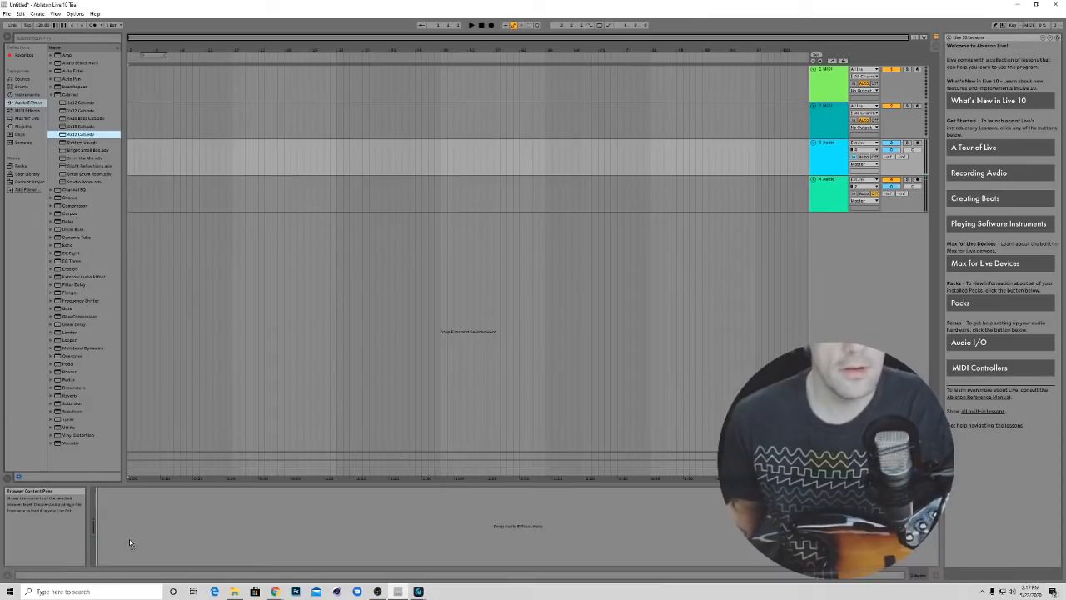
key(Return)
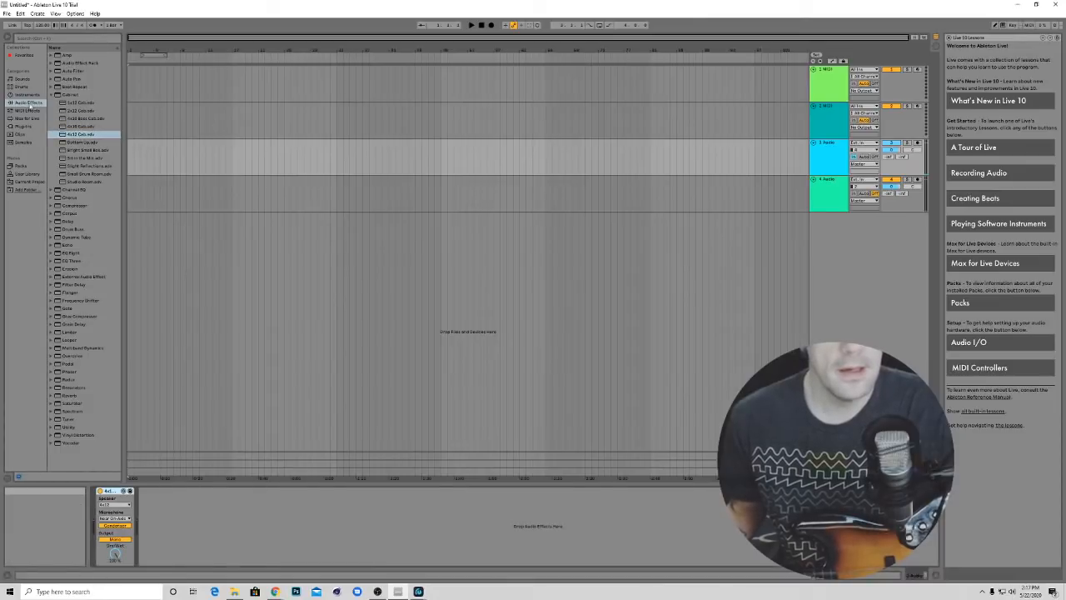
Add the Amp effect in front of the cabinet on the 3 Audio track and raise its Gain to 10
click(53, 55)
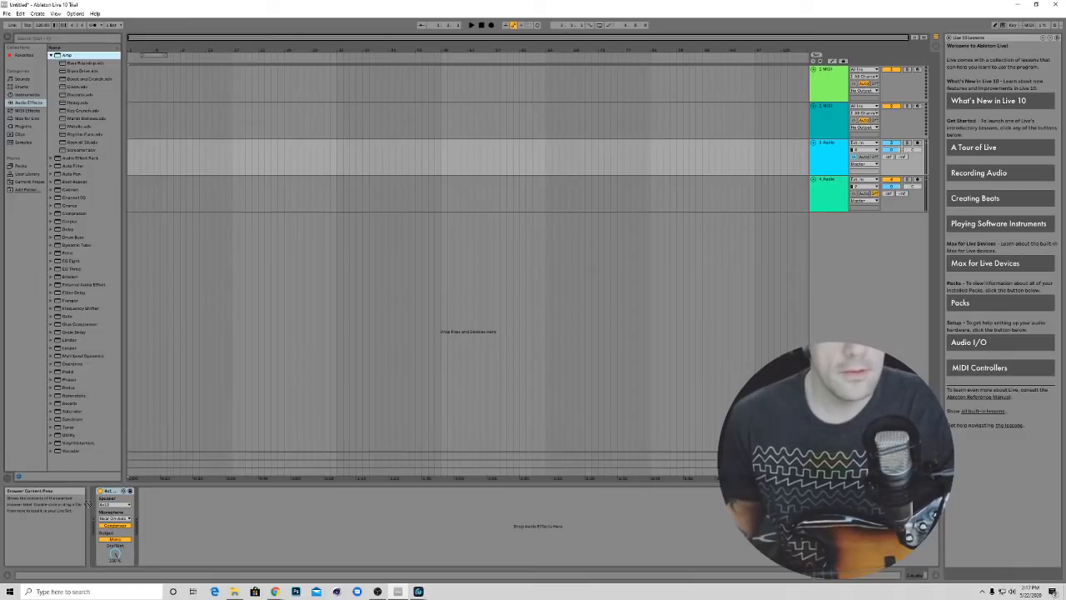
key(Return)
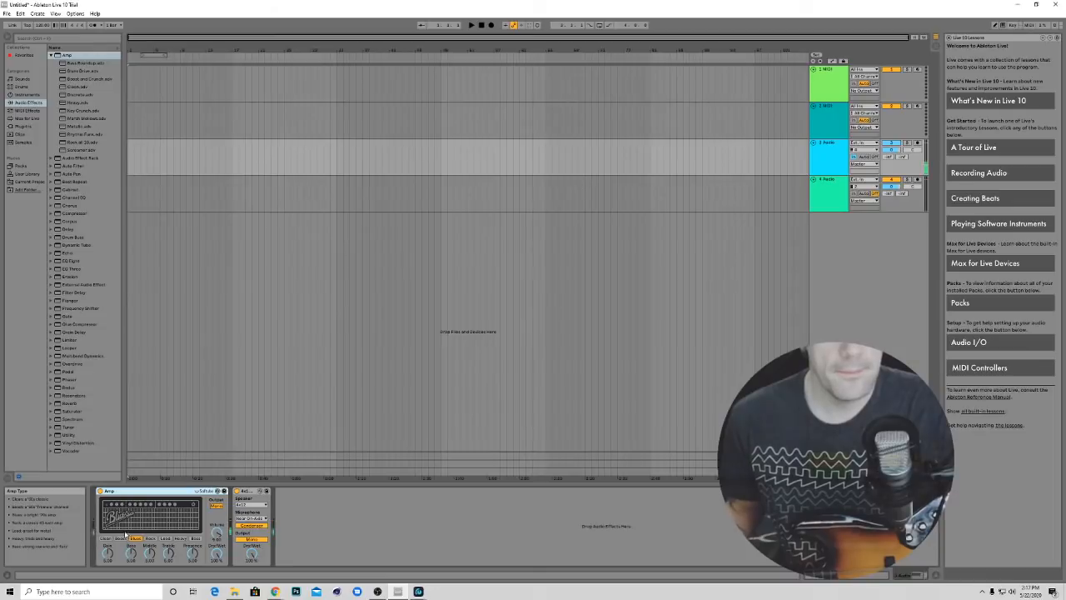
drag(108, 551, 107, 525)
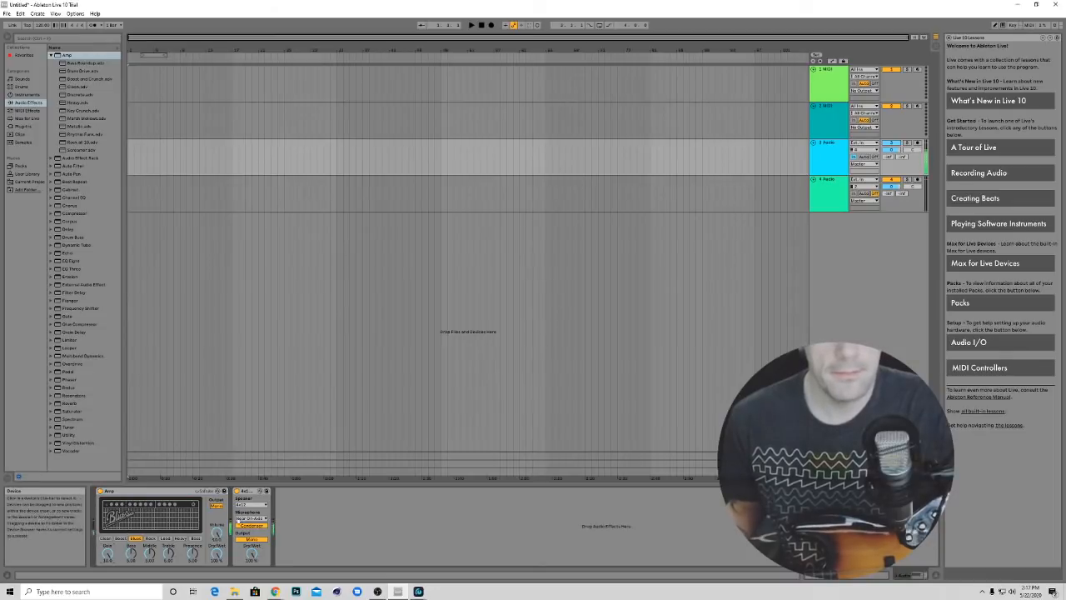
Switch the cabinet's microphone to Dynamic and its position to Near Off-Axis
click(252, 526)
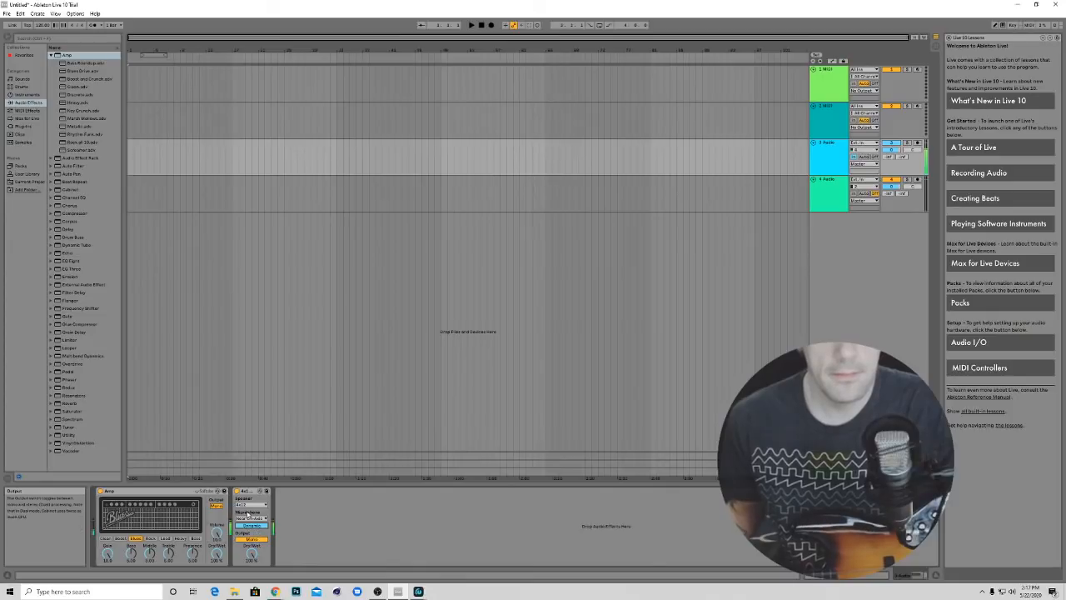
click(252, 519)
click(250, 531)
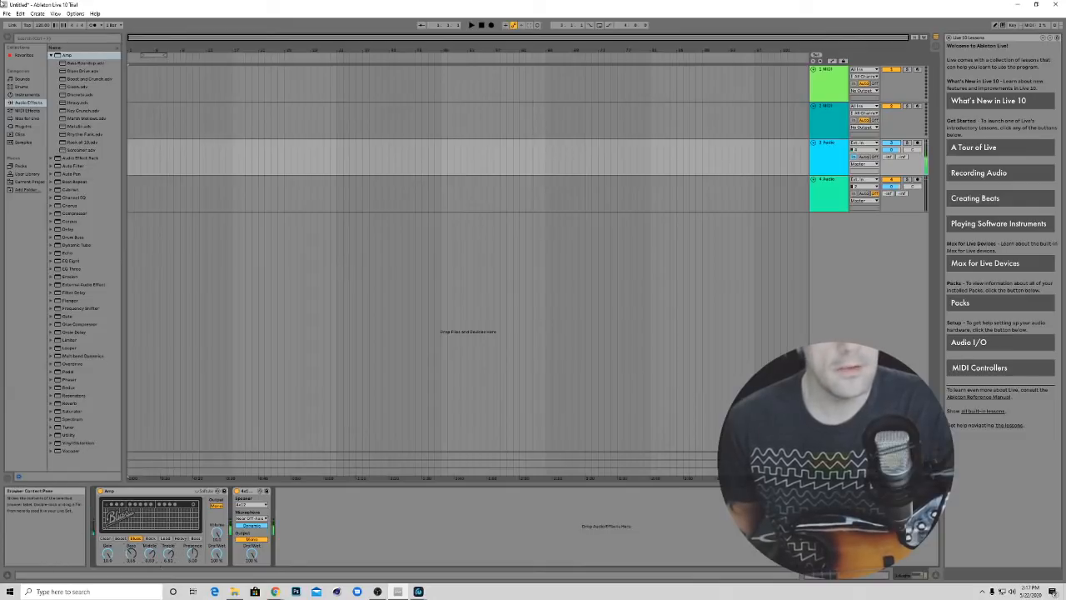
Add the Acoustic Kick Compressor preset after the cabinet, followed by a Tuner at the end of the chain
click(52, 214)
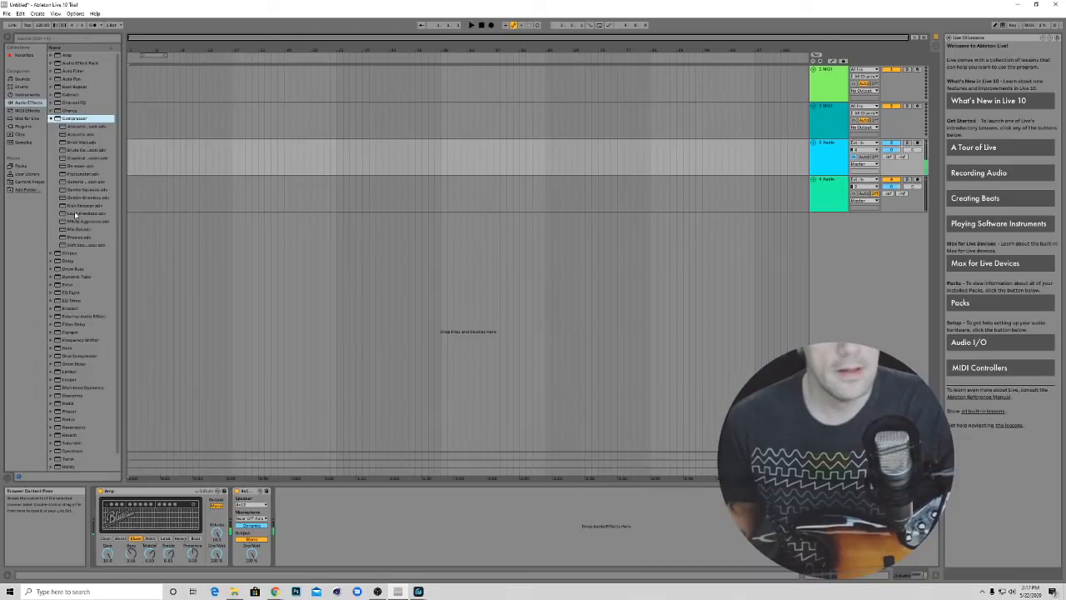
click(74, 182)
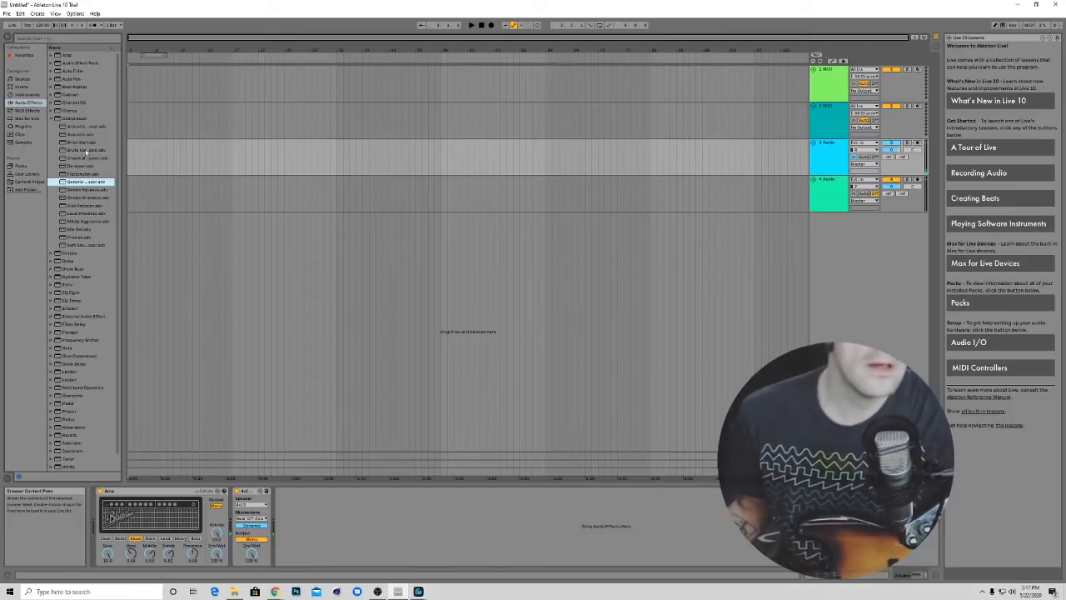
click(78, 143)
click(81, 134)
click(81, 127)
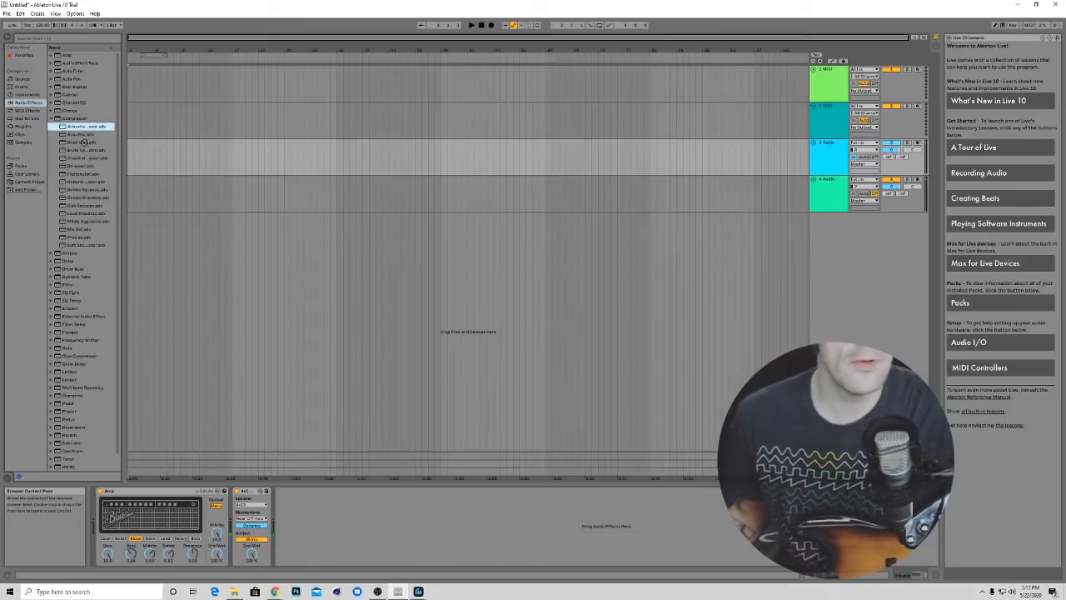
drag(207, 543, 324, 533)
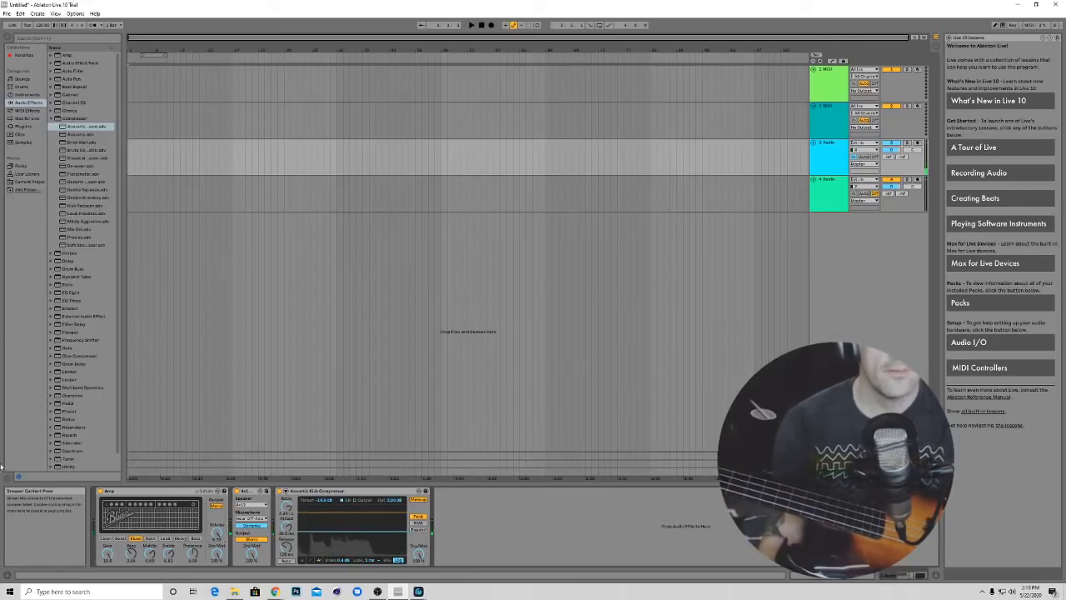
drag(69, 459, 486, 523)
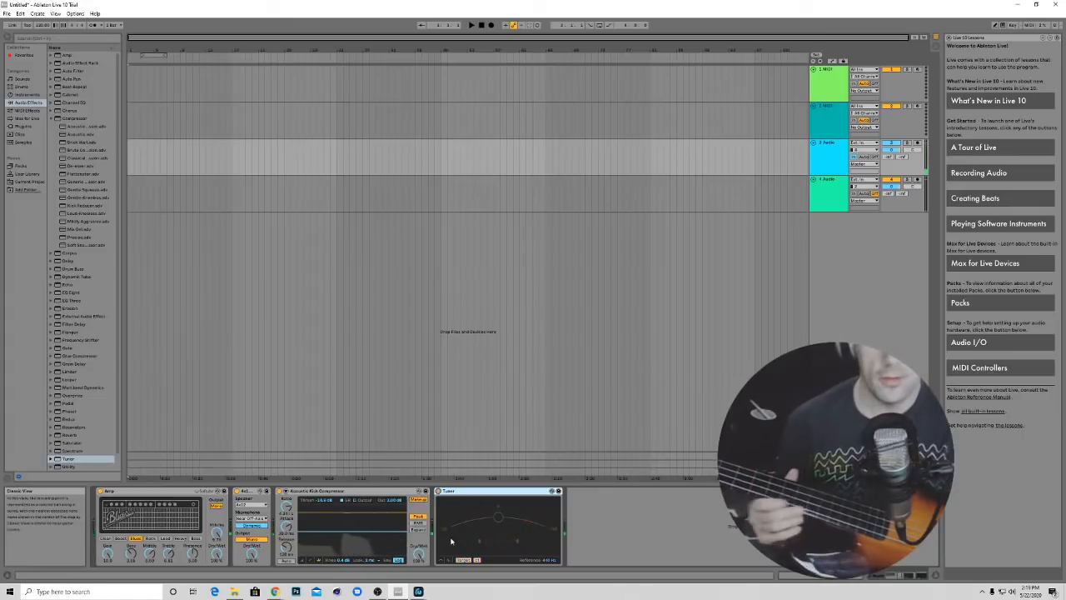
Tap in a tempo for the set, adjust the tempo value and stop the playback this started
click(28, 26)
click(27, 27)
click(28, 26)
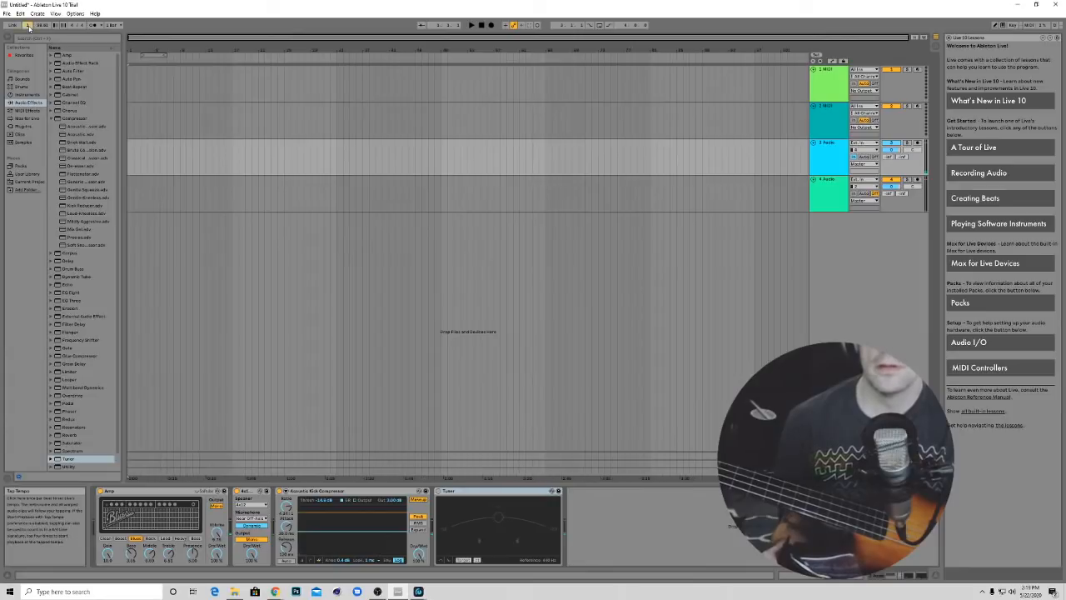
click(29, 25)
right_click(38, 26)
click(45, 31)
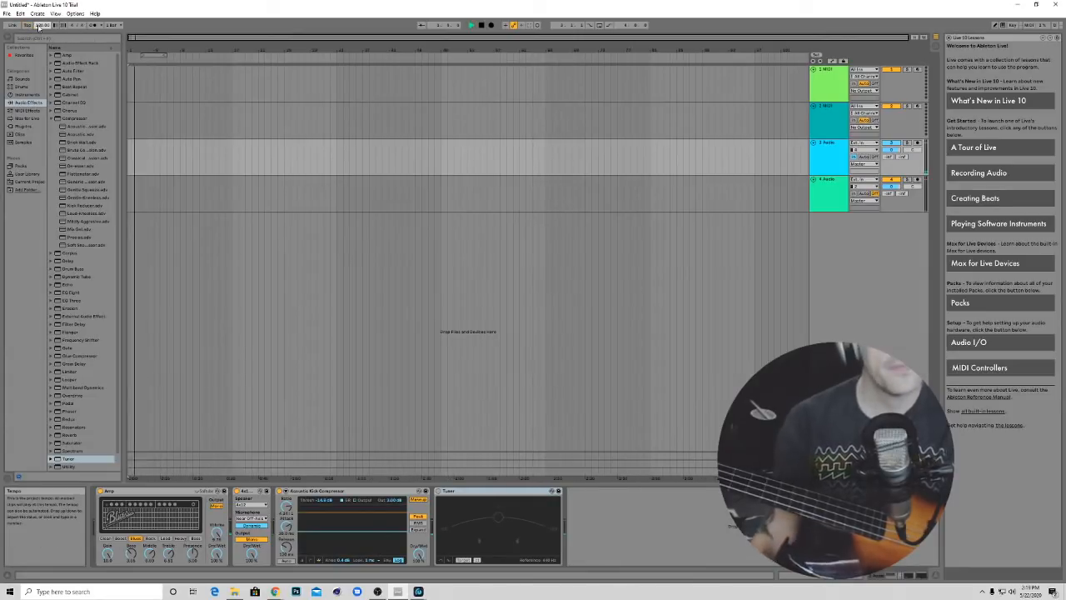
right_click(39, 27)
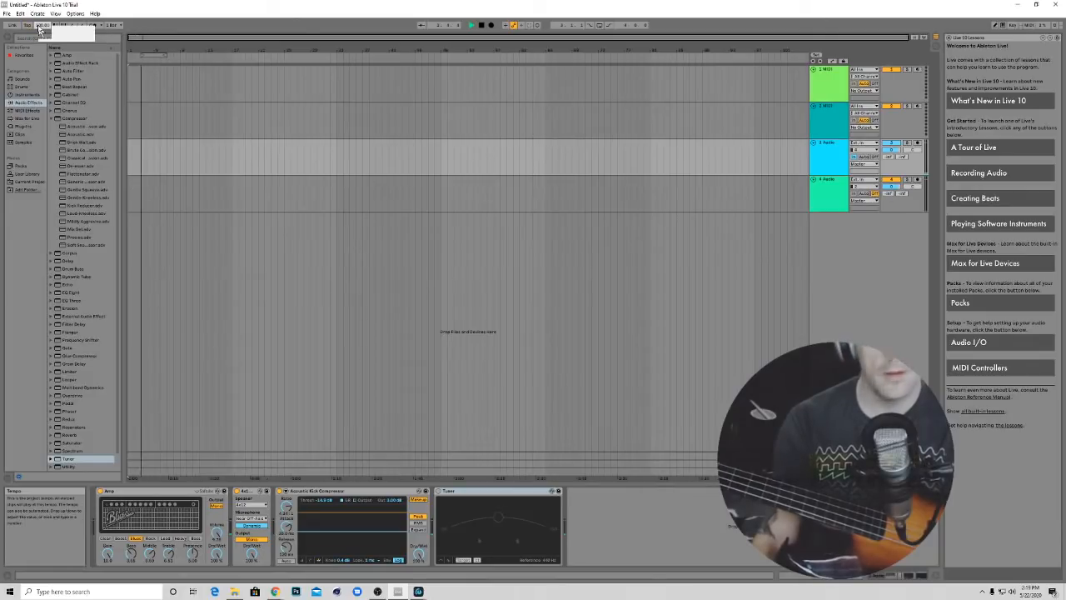
click(45, 31)
key(space)
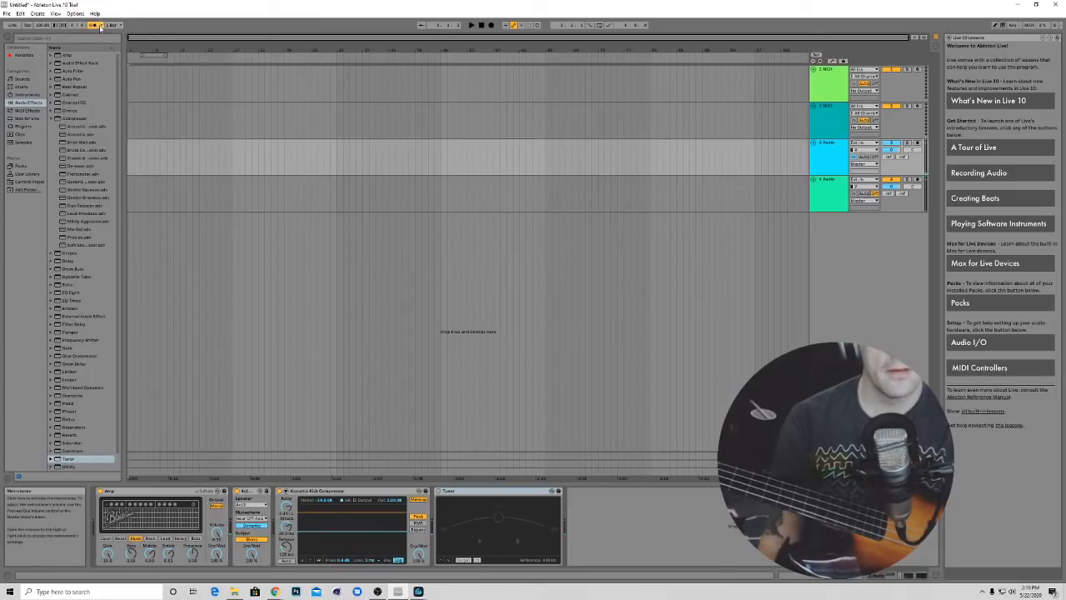
Set the metronome rhythm to 1 Bar and arm the 3 Audio track for recording
click(99, 25)
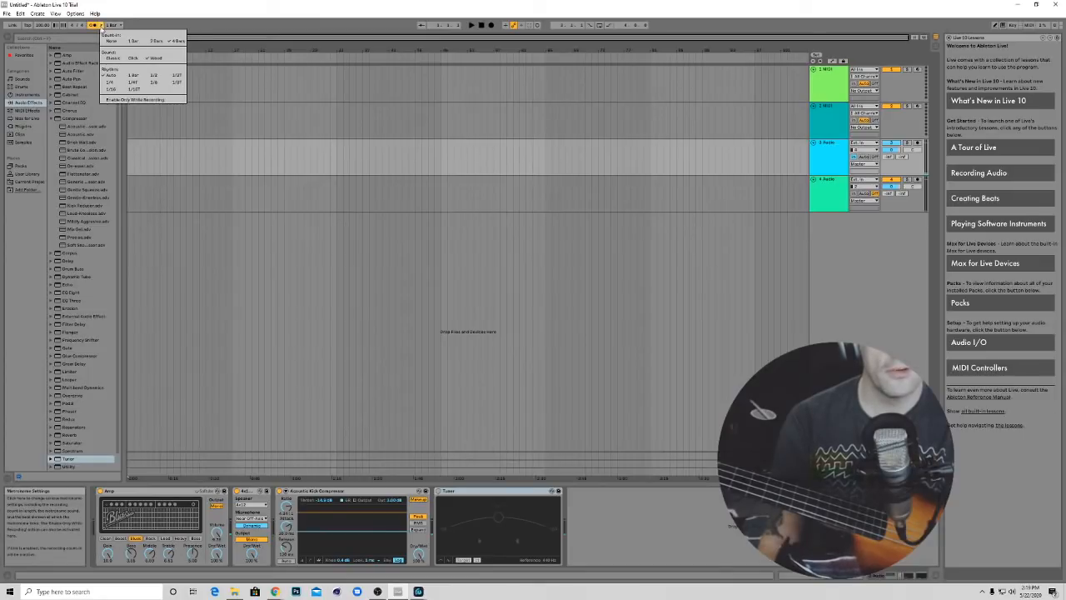
click(141, 78)
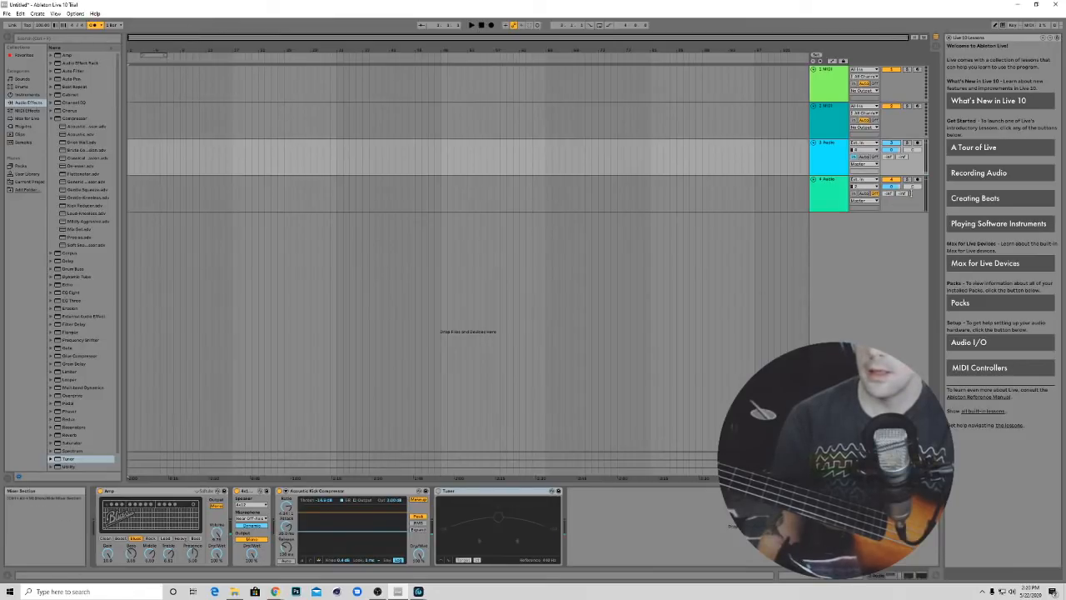
click(918, 145)
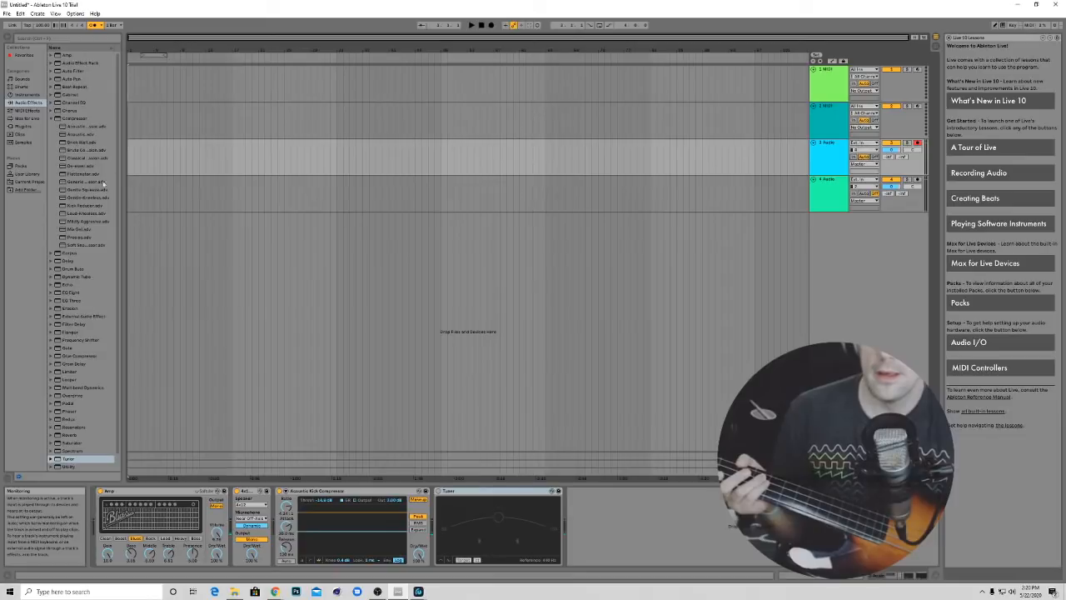
Start a test recording on the 3 Audio track, stop it and undo the recorded take
click(491, 27)
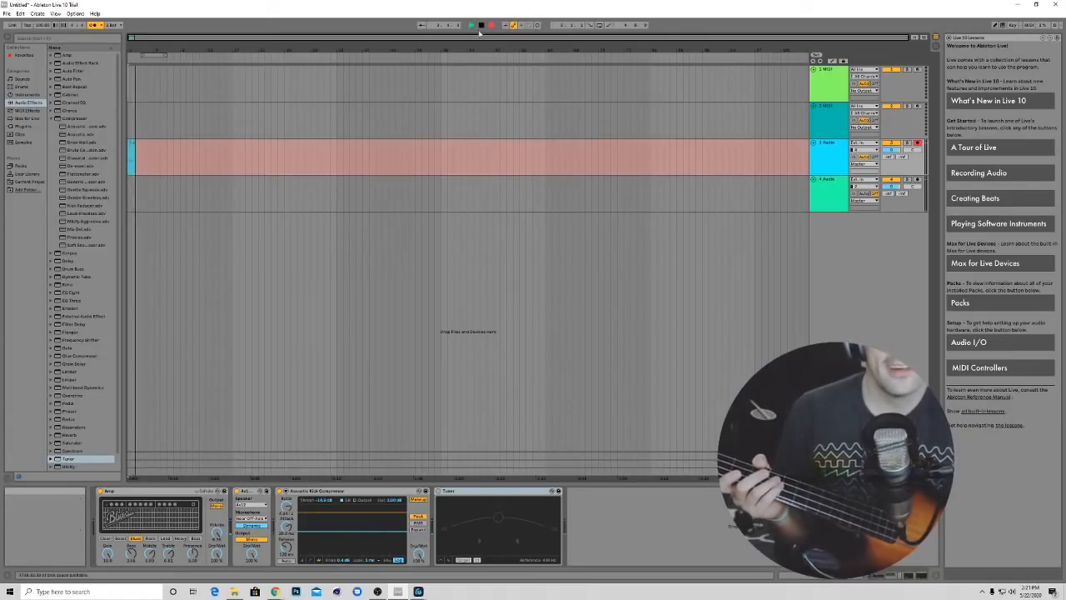
click(482, 26)
key(ctrl+z)
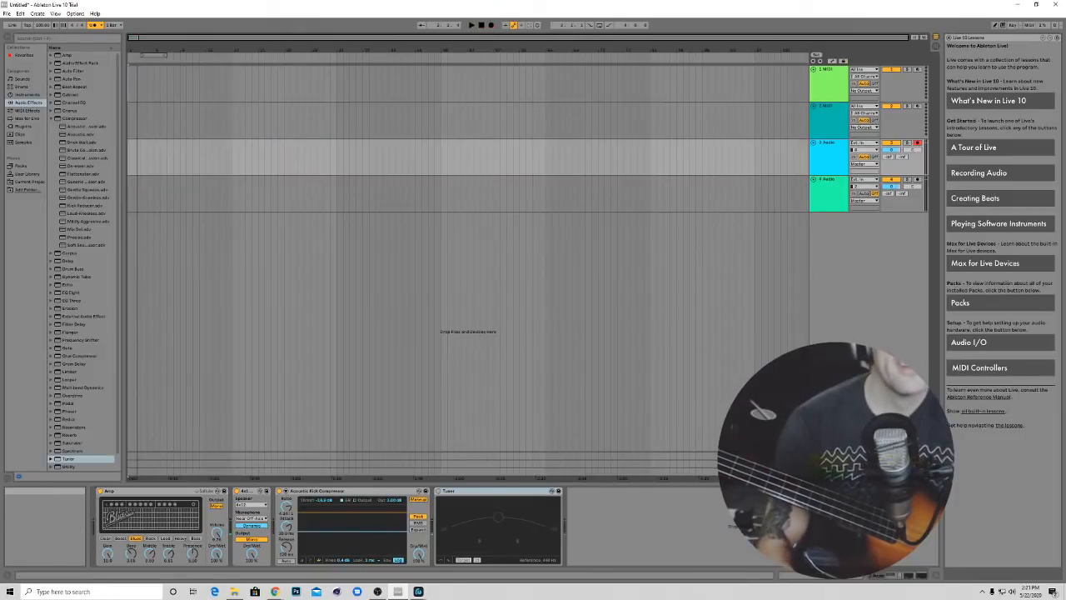
Set the metronome rhythm back to Auto and the count-in to 1 Bar
click(99, 26)
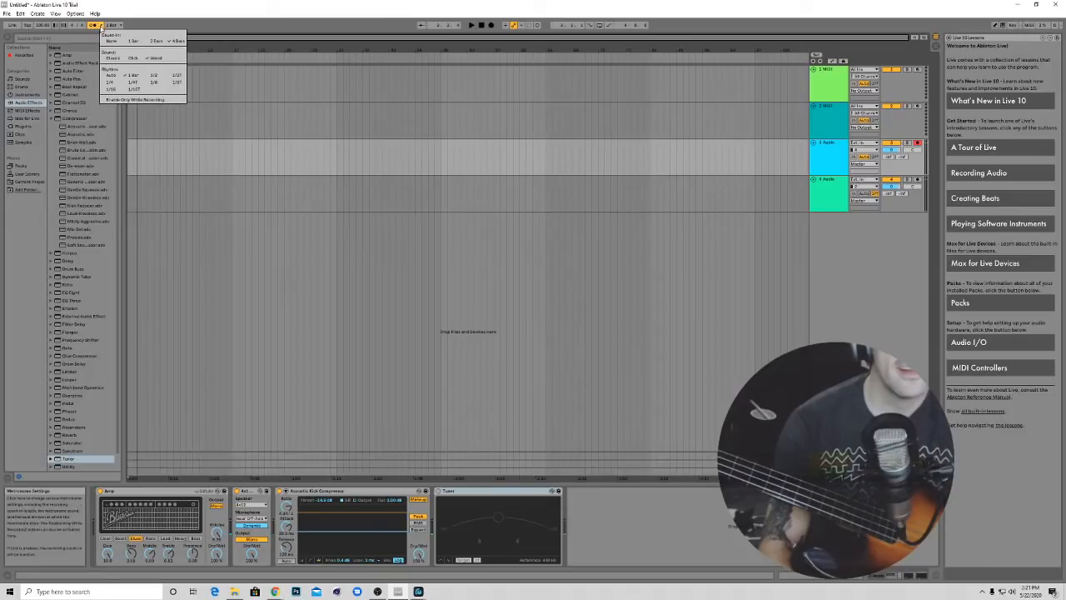
click(114, 75)
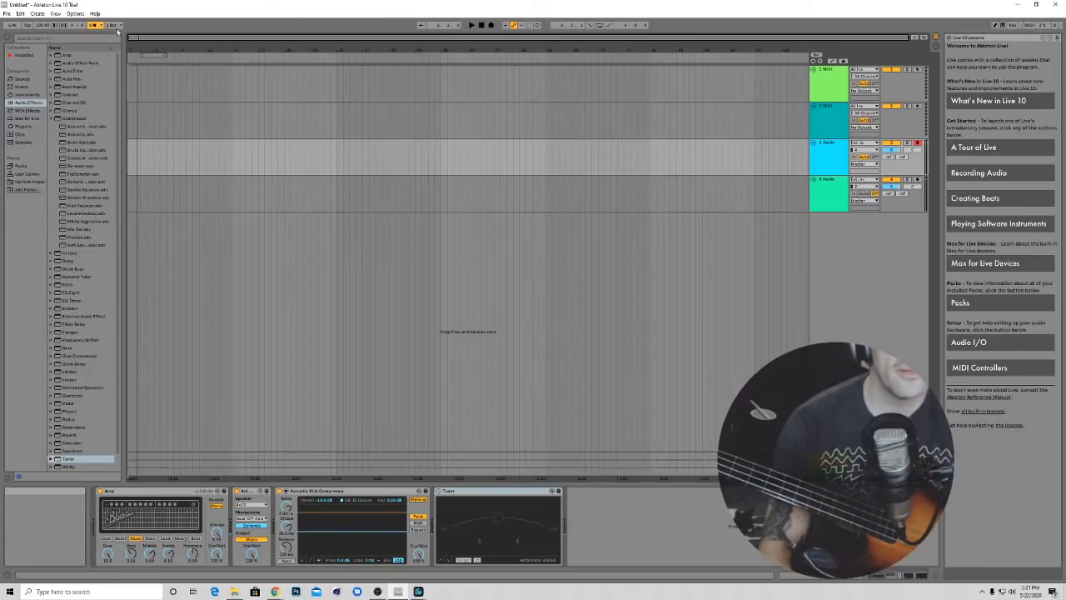
click(101, 26)
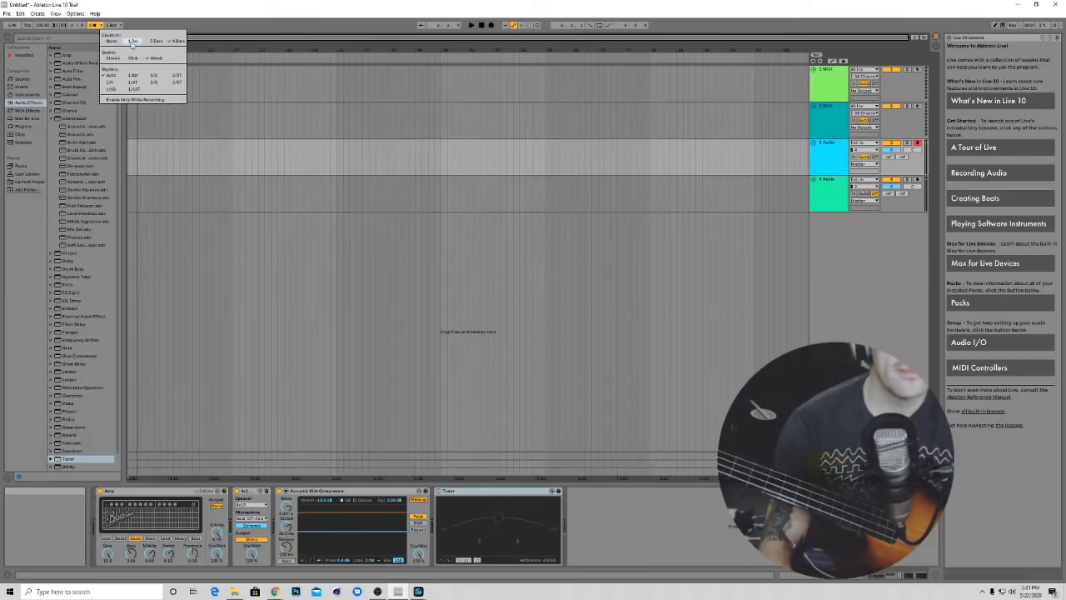
click(133, 42)
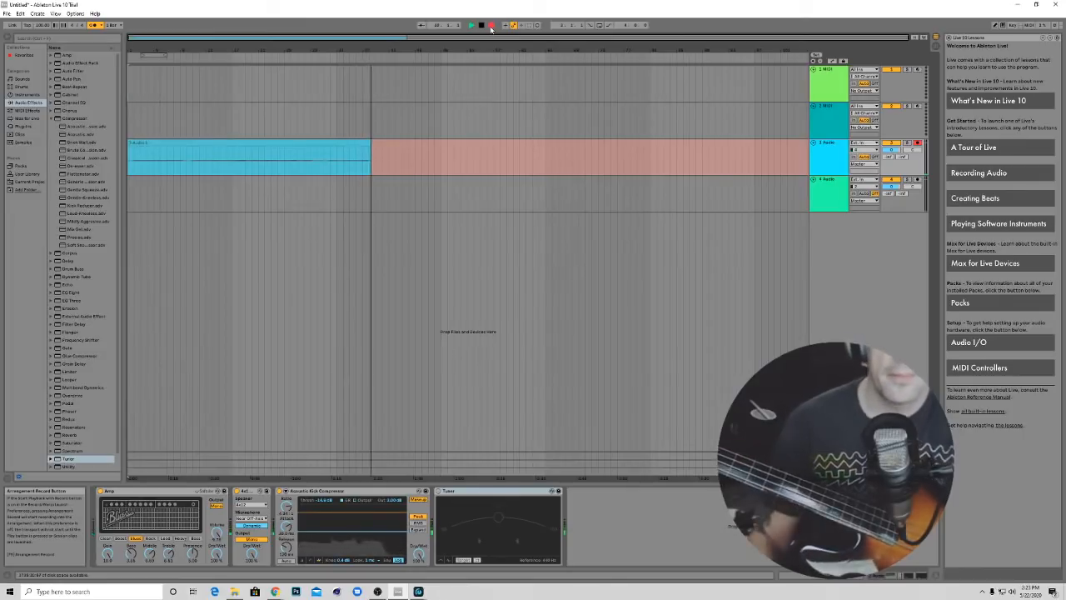
Finish recording the take on the 3 Audio track, disarm the track and play back a passage near the clip's end
click(481, 26)
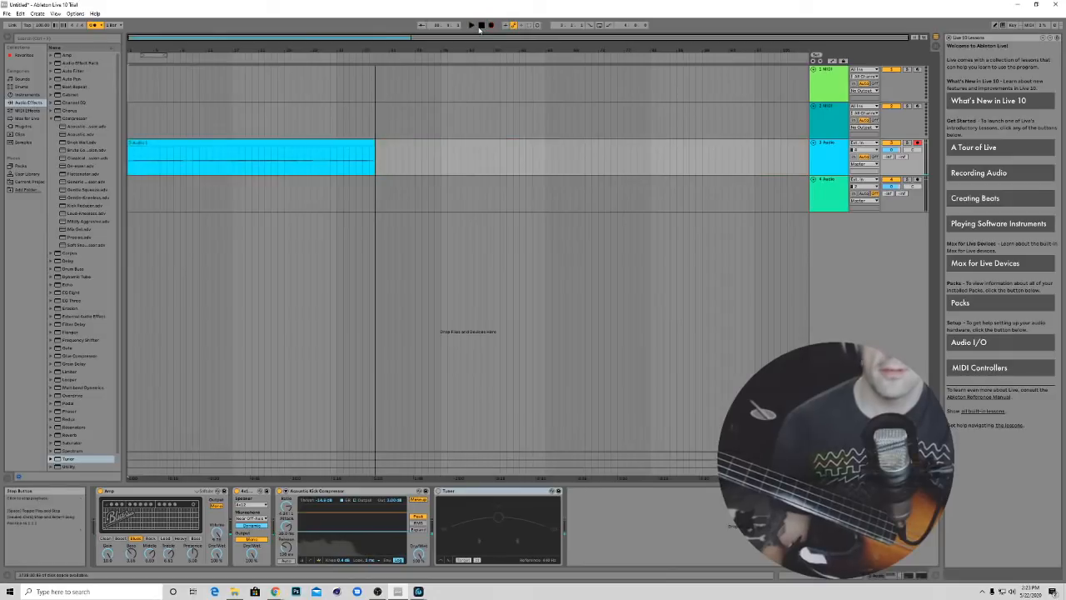
click(335, 162)
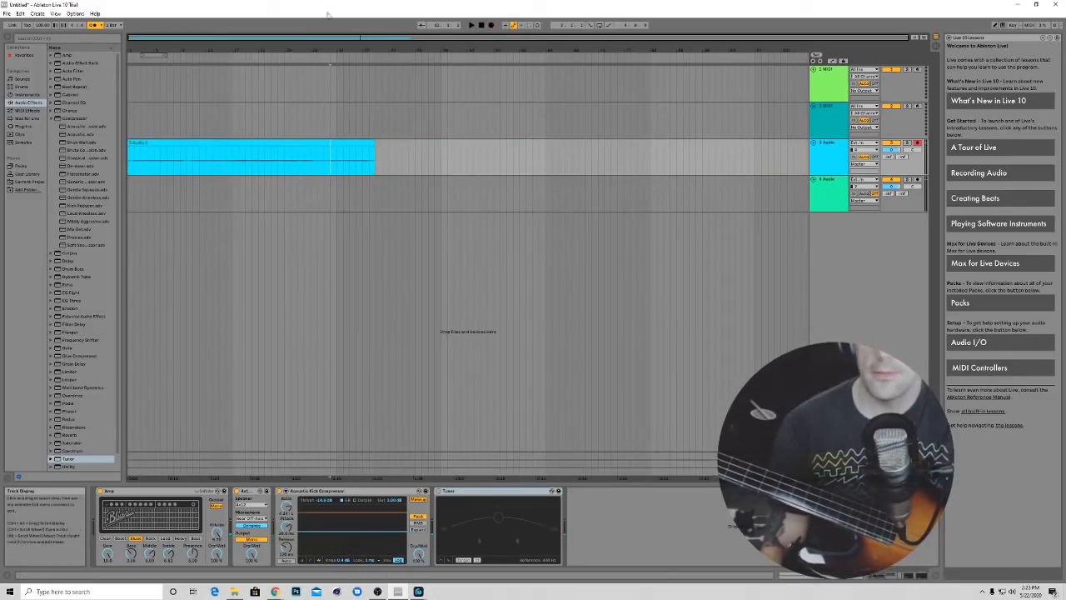
click(917, 143)
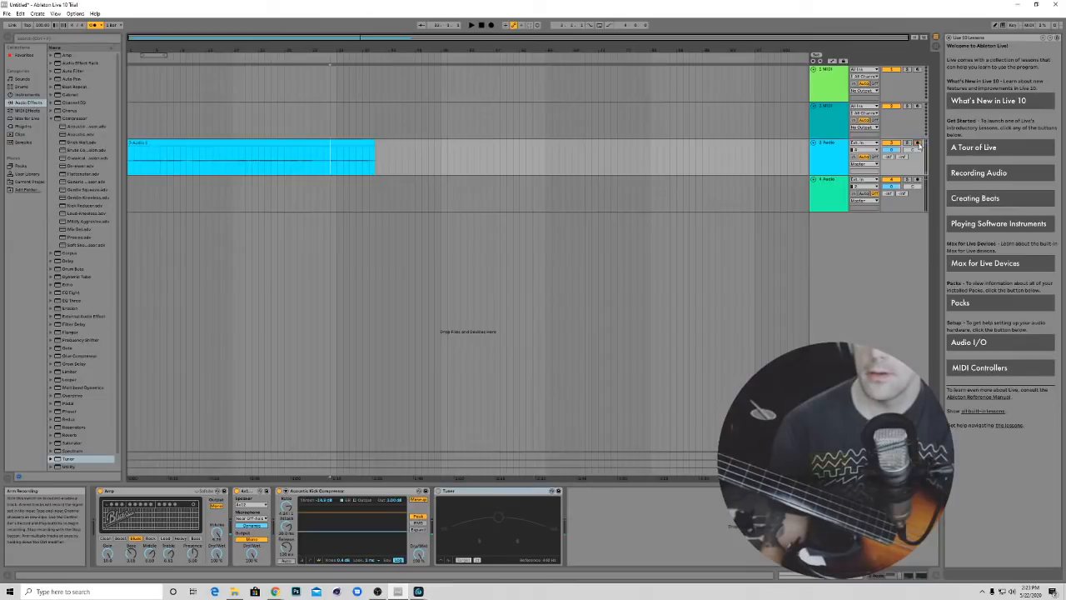
key(space)
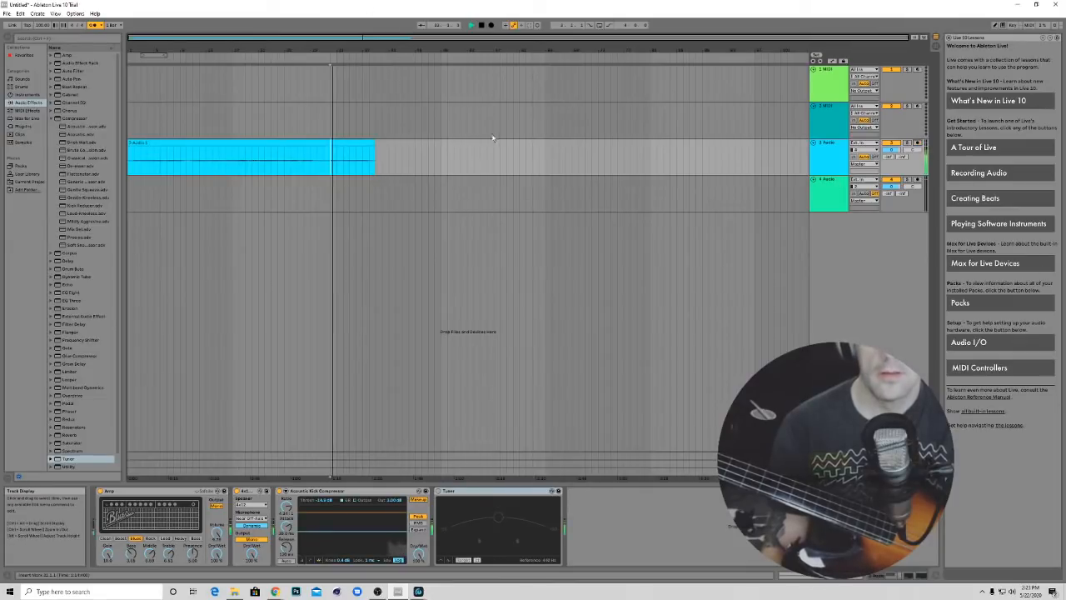
key(space)
Split the recorded clip on the 3 Audio track at two points near its end
right_click(344, 171)
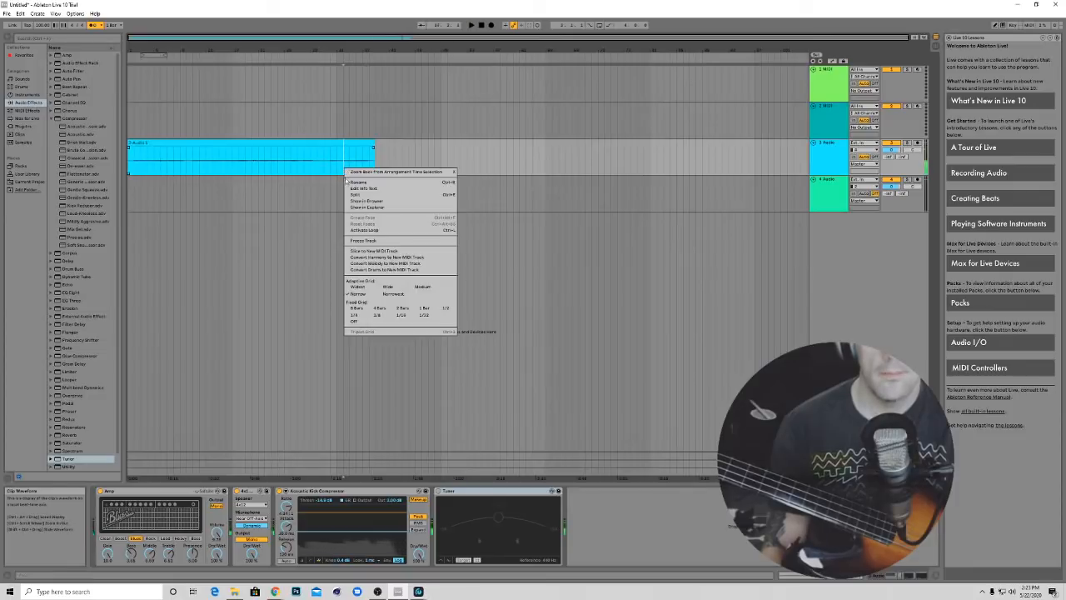
click(353, 195)
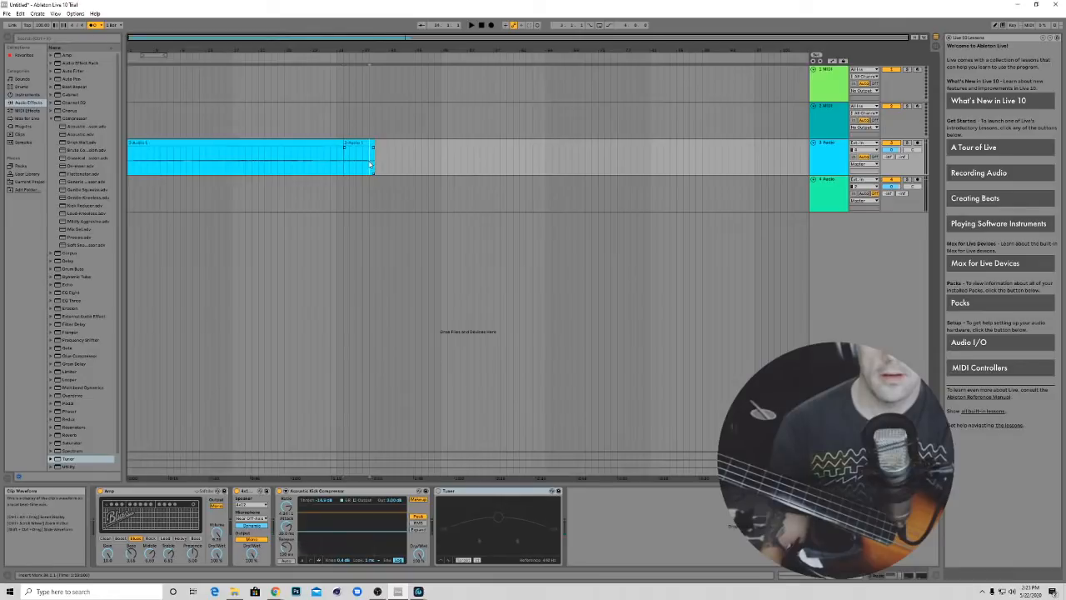
right_click(370, 164)
click(377, 188)
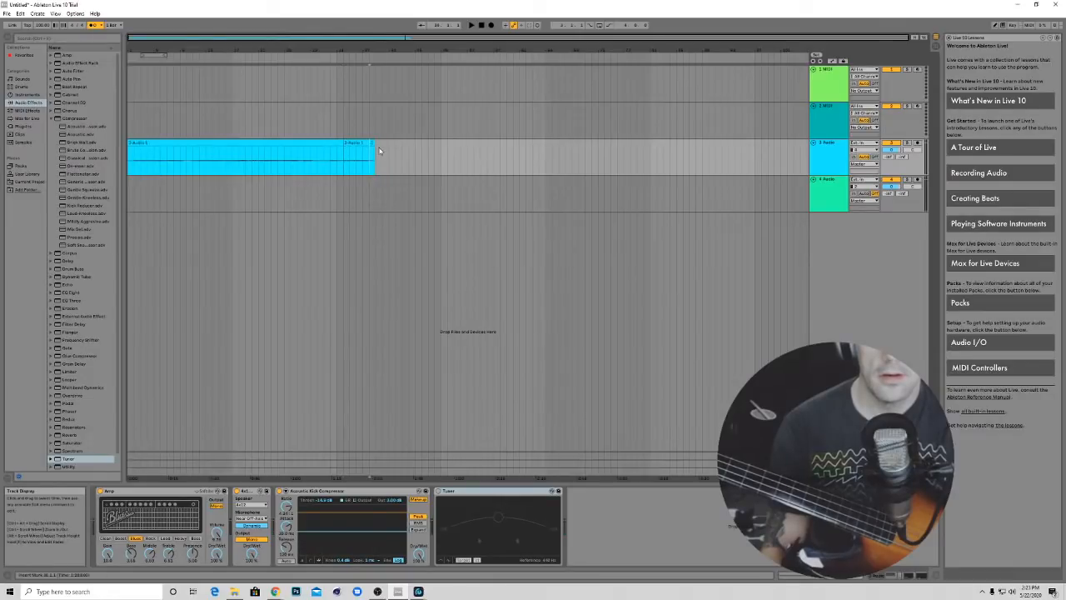
Delete the short leftover piece at the end of the recorded take on the 3 Audio track
click(371, 155)
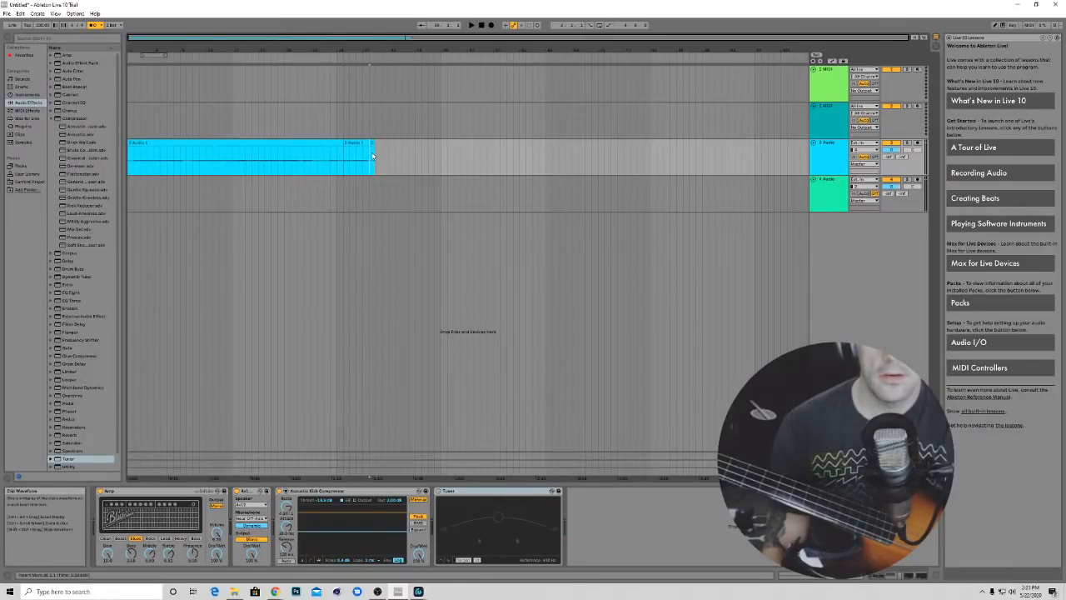
drag(381, 156, 372, 157)
key(Delete)
Delete the long first section of the take and move the remaining clip to the start of the 3 Audio track
drag(303, 127, 298, 169)
click(297, 169)
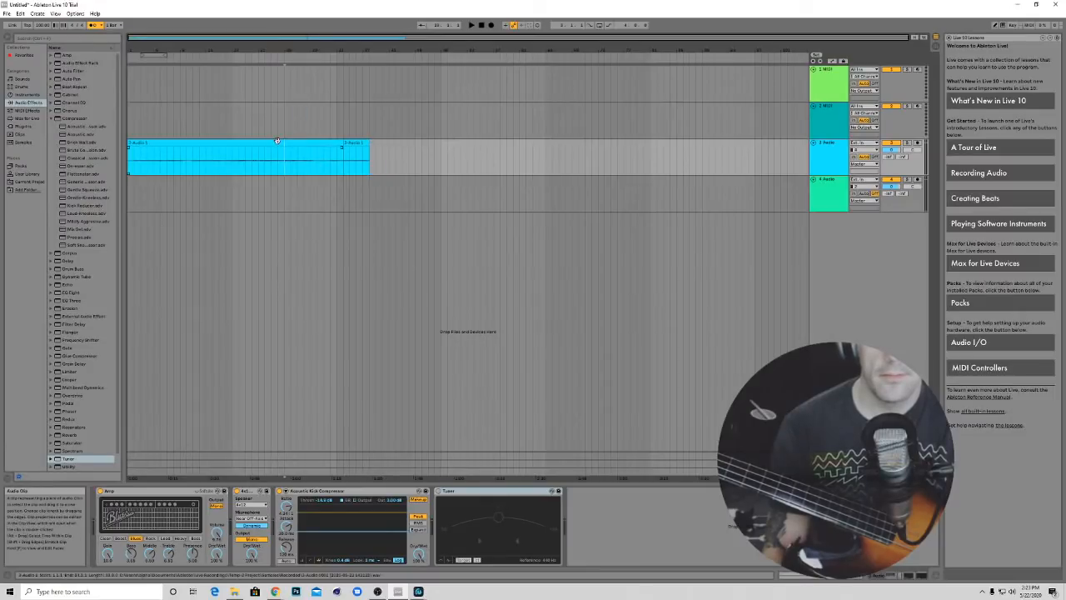
click(279, 143)
key(Delete)
drag(358, 144, 142, 149)
Open the moved clip on the 3 Audio track for editing and play it back
double_click(139, 144)
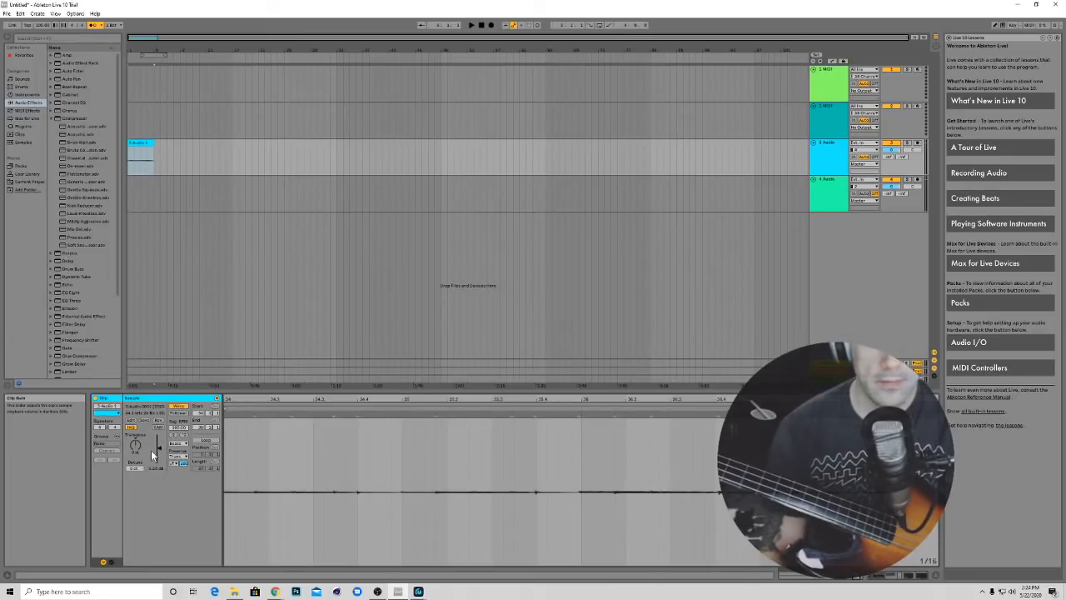
key(space)
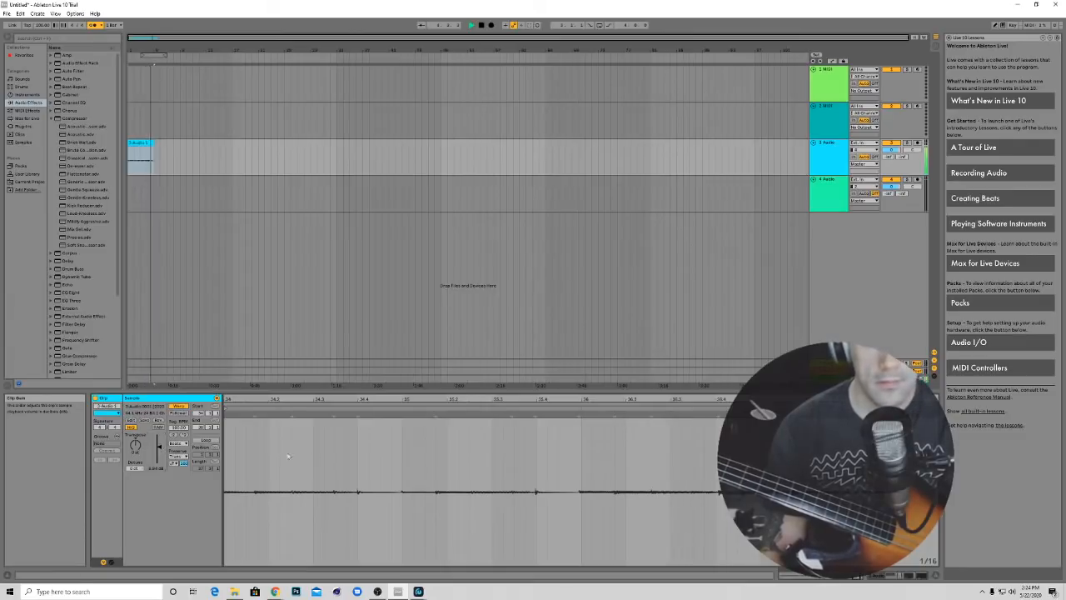
key(space)
Select the clip's entire sample and quantize it
click(323, 464)
right_click(321, 463)
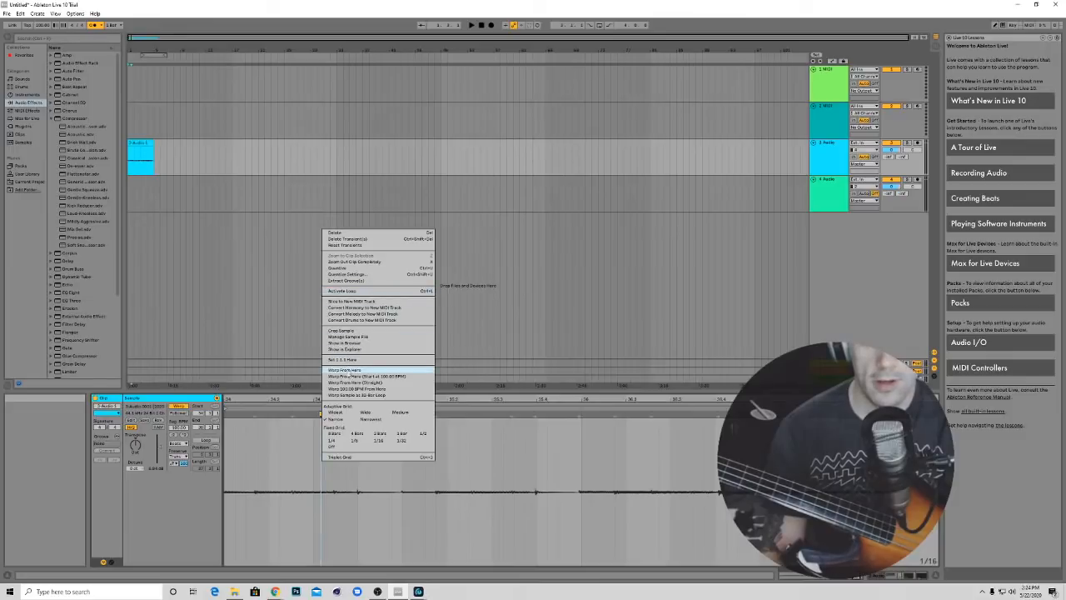
click(284, 492)
right_click(284, 490)
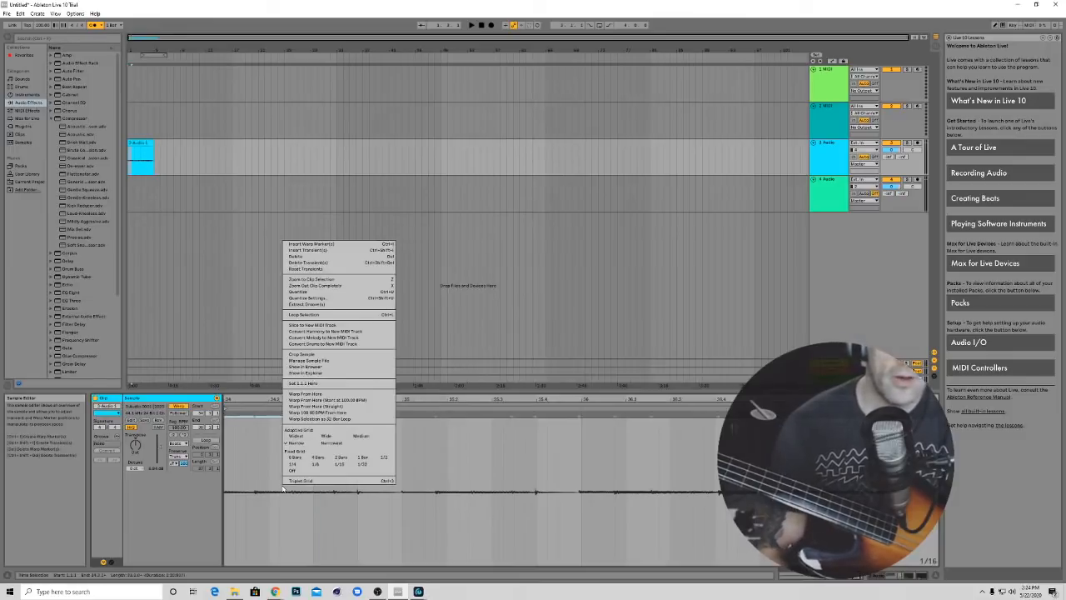
click(537, 455)
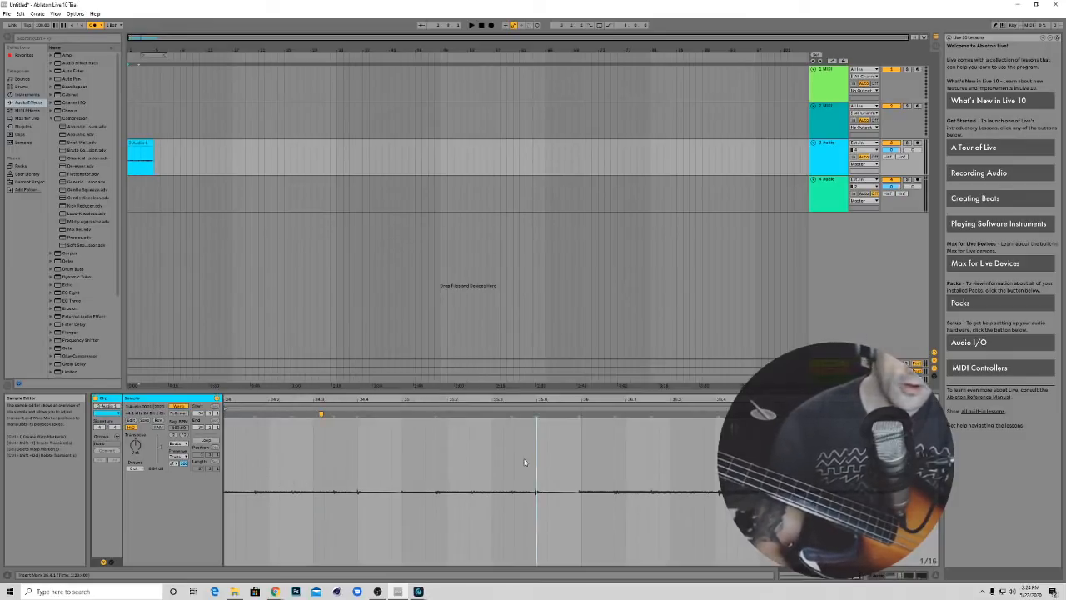
key(ctrl+a)
right_click(439, 463)
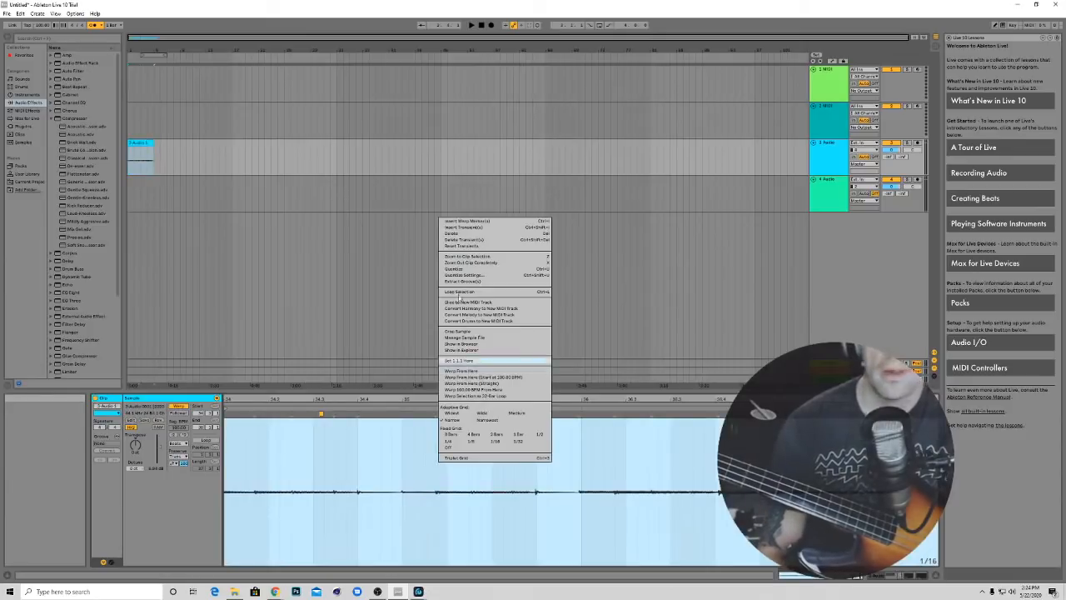
click(454, 268)
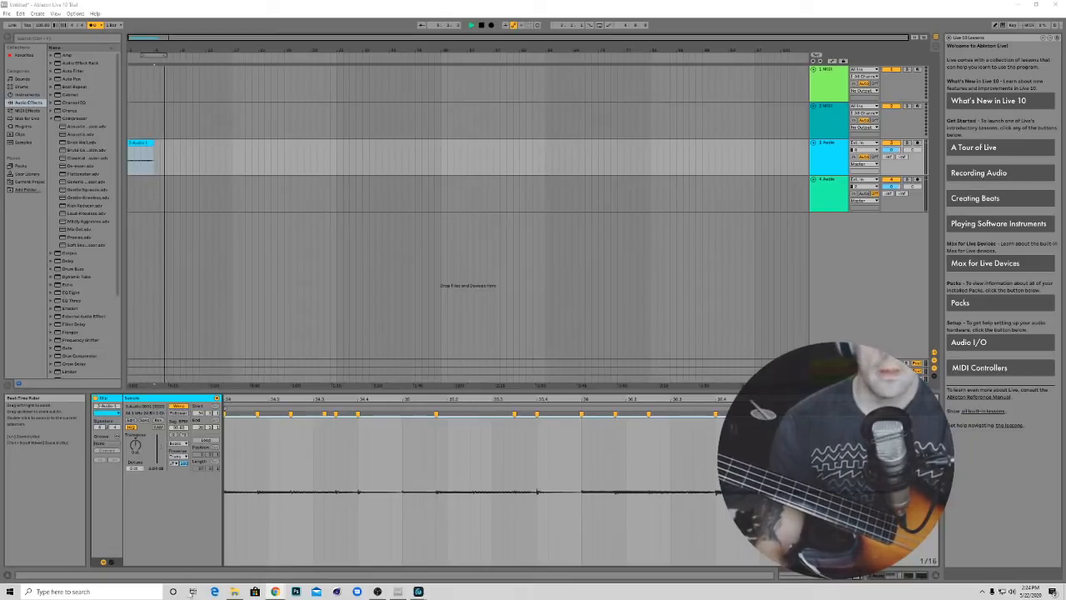
Restart playback and move the loop region to the start of the arrangement so it covers the clip
click(483, 26)
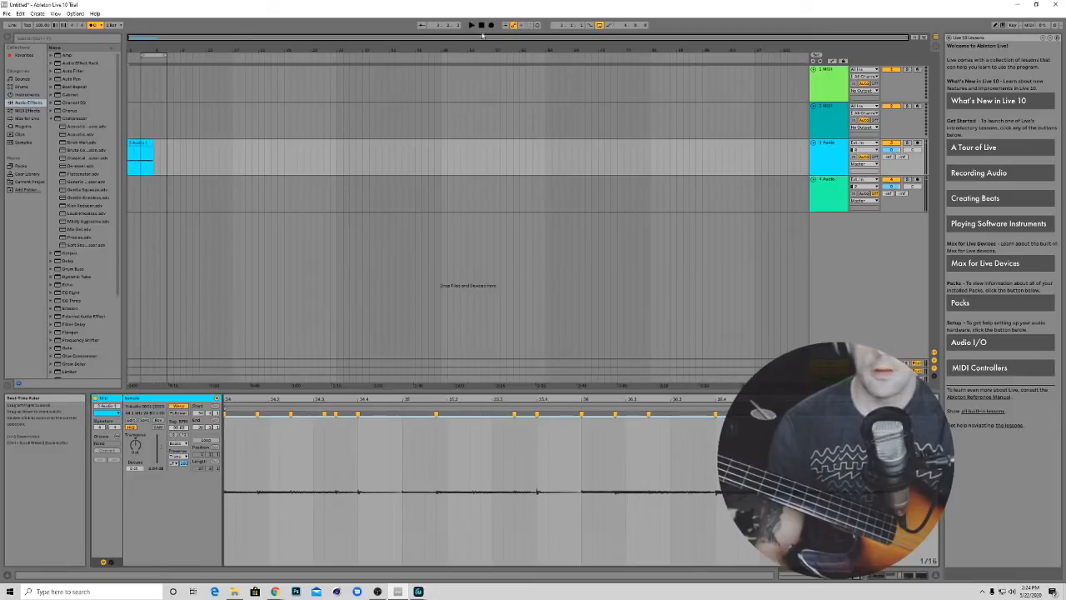
click(471, 26)
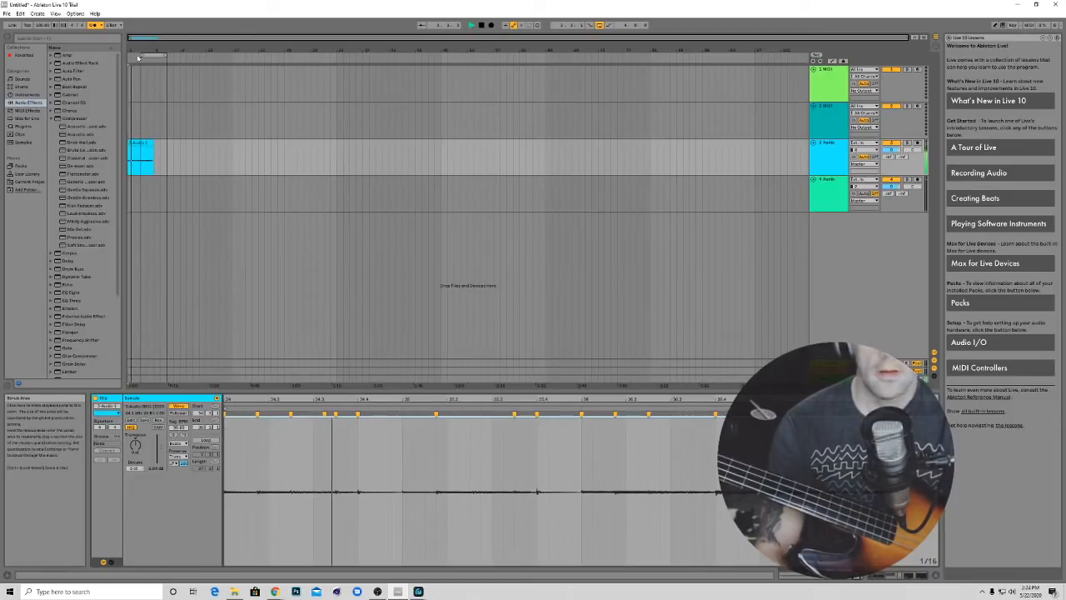
drag(143, 55, 129, 55)
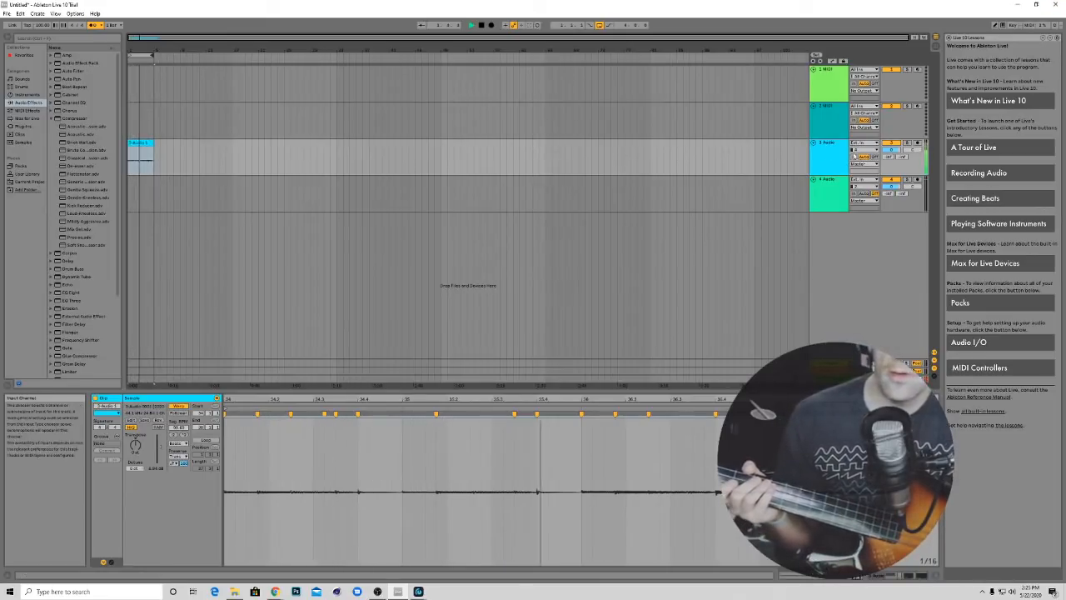
Set the 3 Audio track's input channel to 1/2 and arm the 4 Audio track with input channel 4
click(870, 151)
click(870, 156)
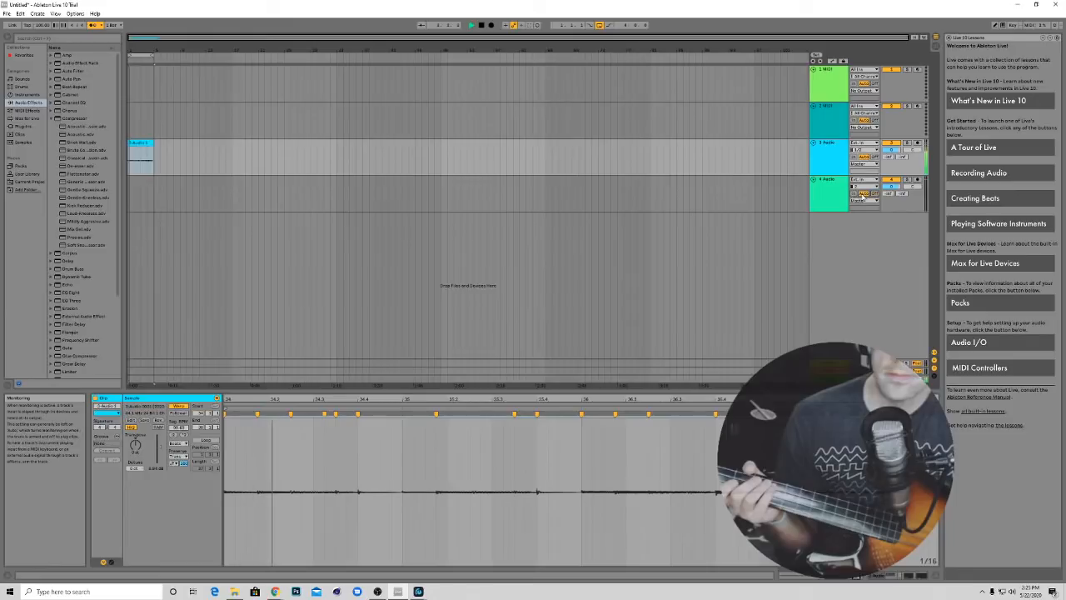
click(917, 179)
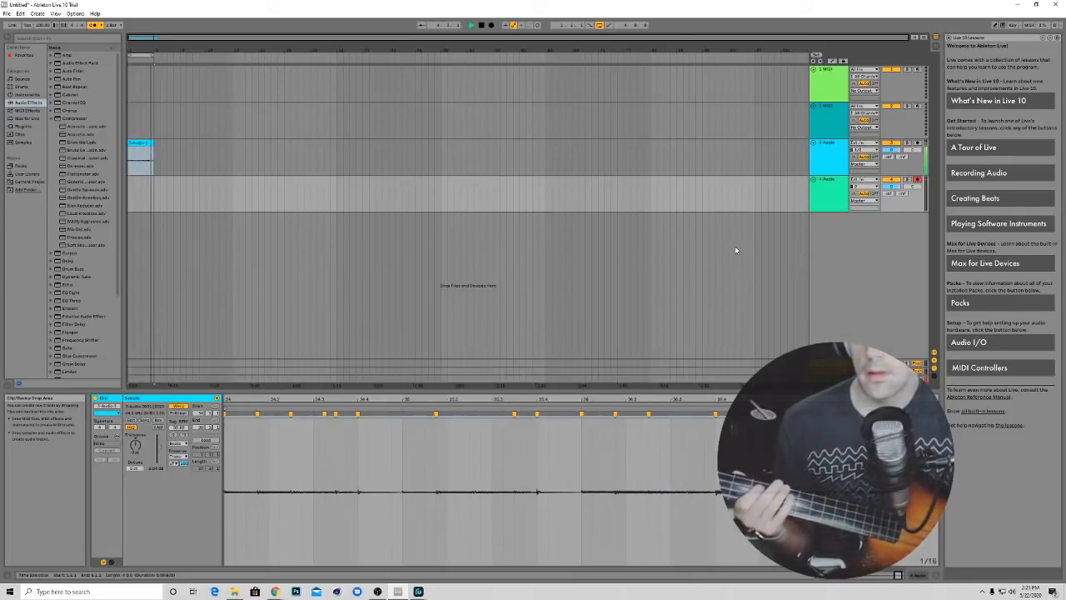
click(864, 186)
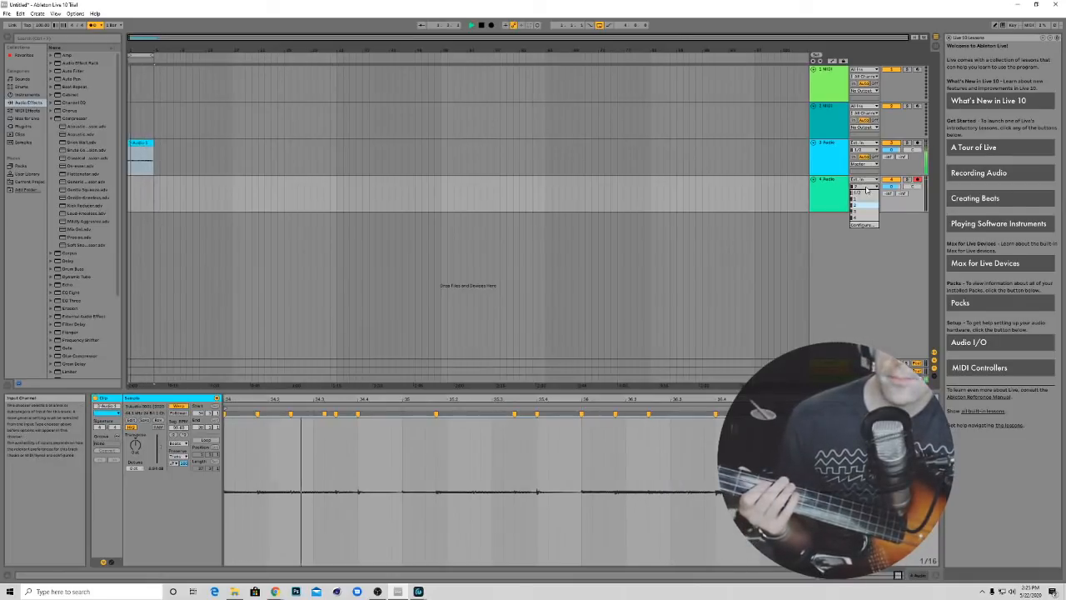
click(864, 216)
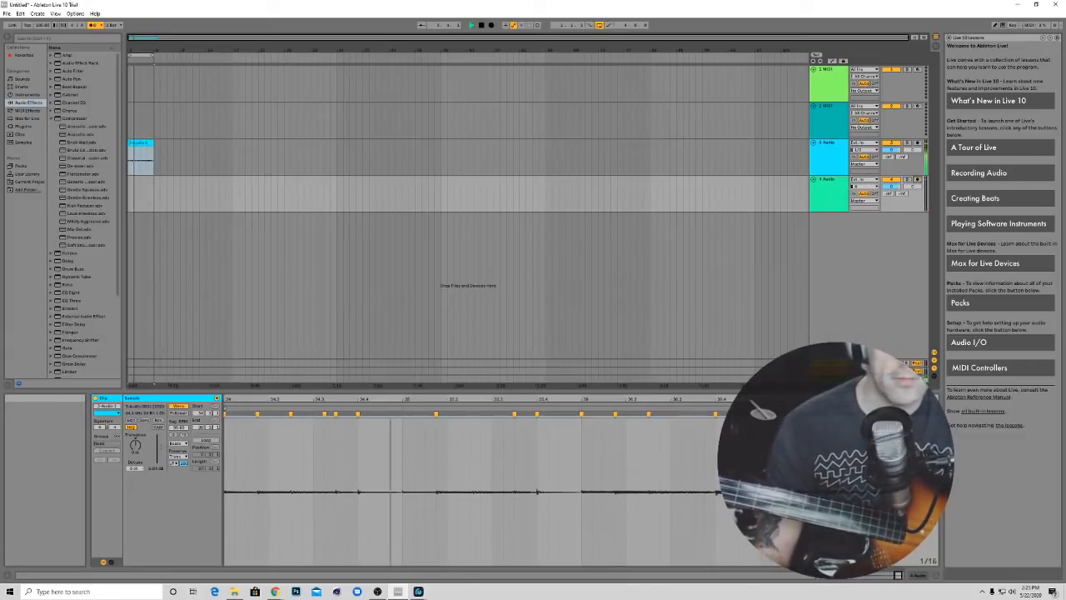
Stop playback and trim the end of the 3 Audio clip by one grid division
scroll(153, 144, up, 3)
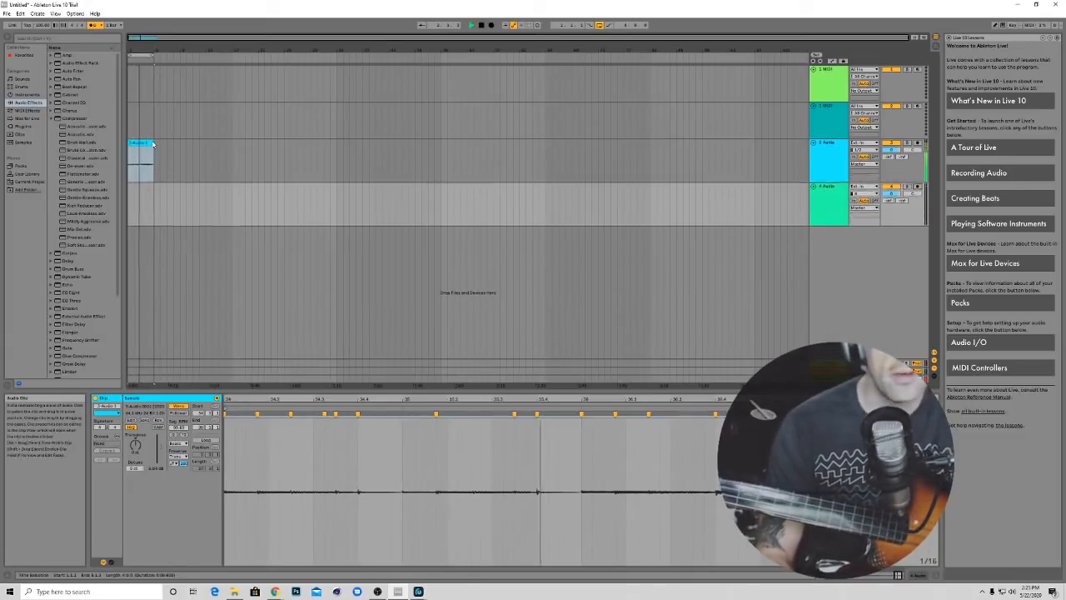
scroll(146, 139, up, 2)
scroll(145, 140, up, 3)
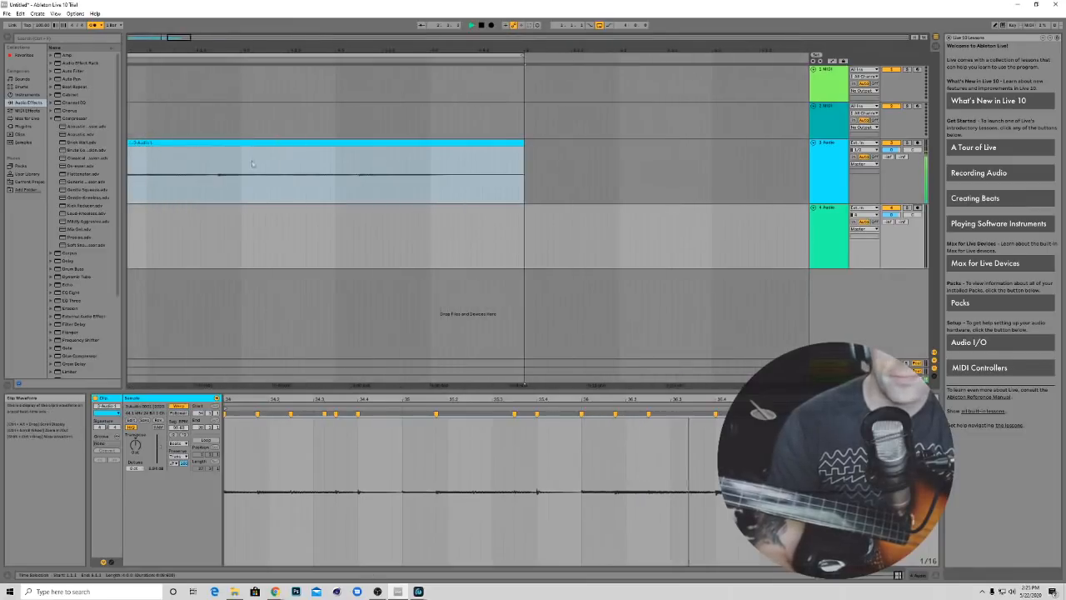
click(513, 176)
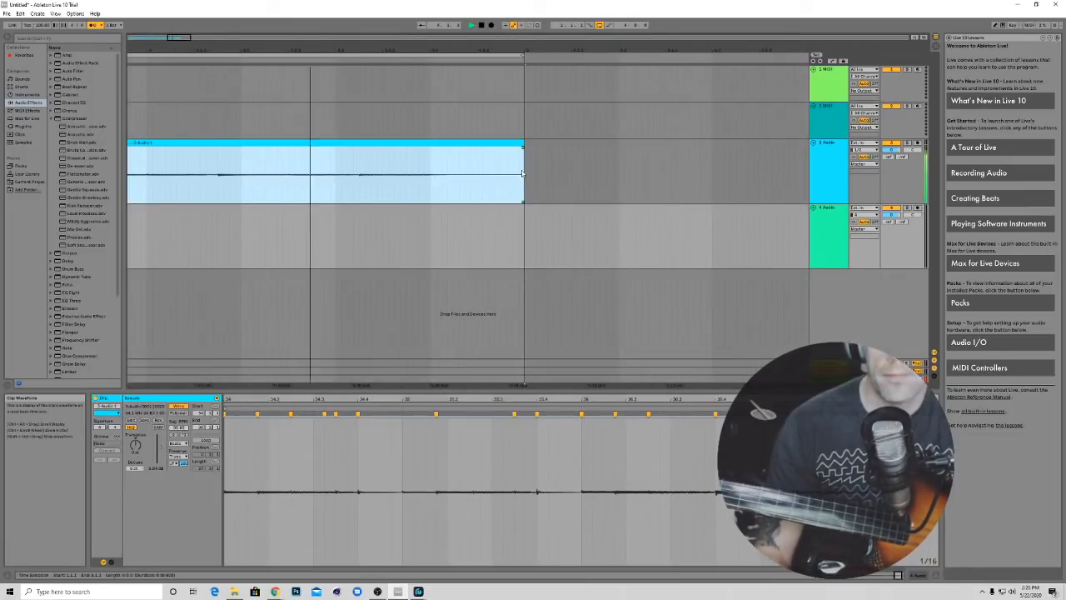
key(space)
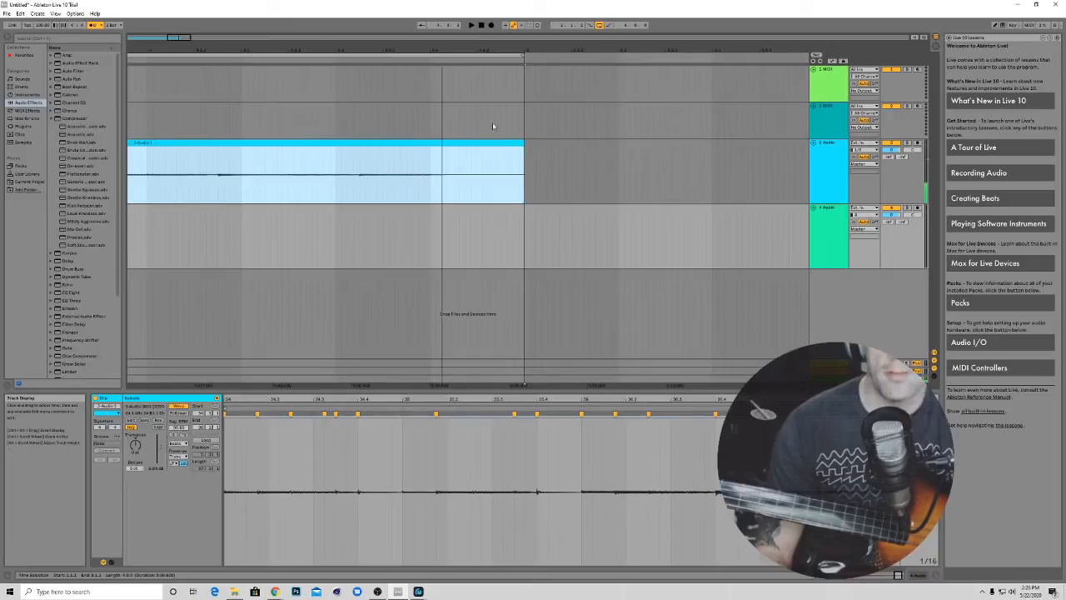
drag(521, 143, 431, 148)
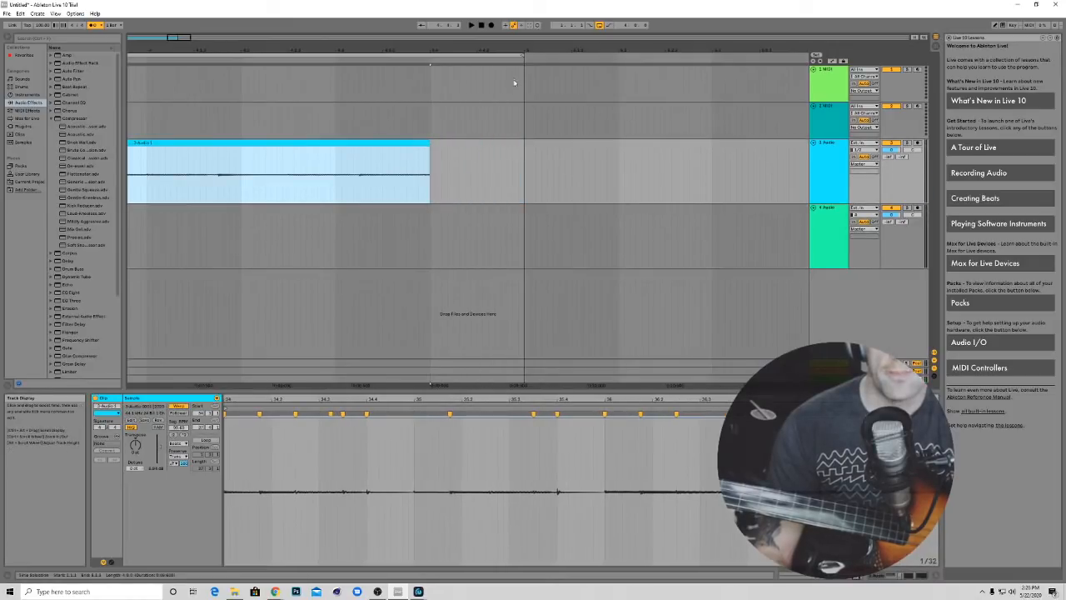
Pull the loop's end in to match the trimmed clip and play the loop back
drag(522, 54, 428, 57)
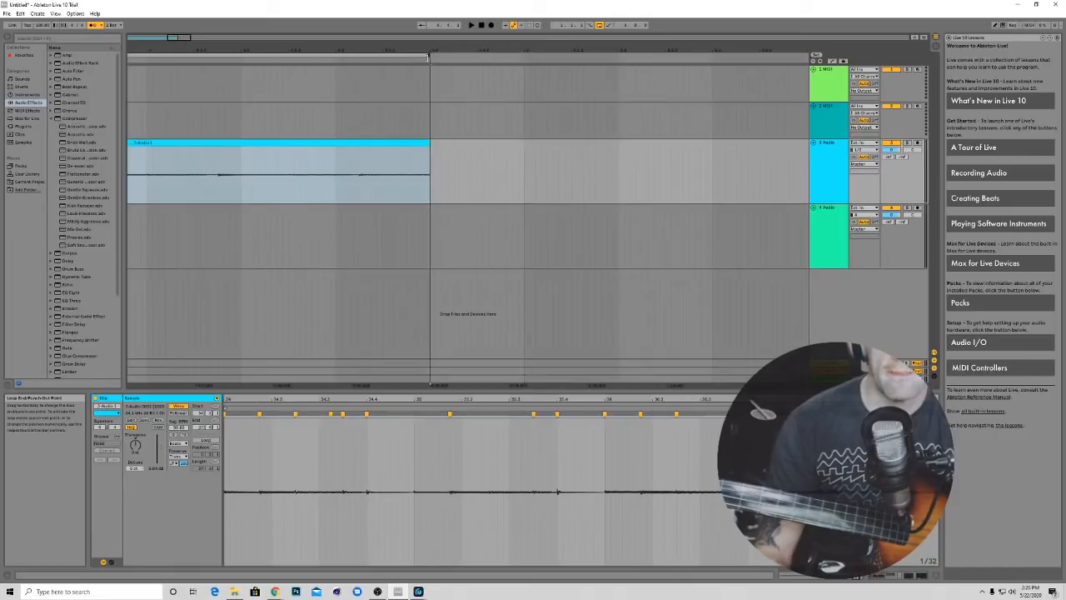
key(space)
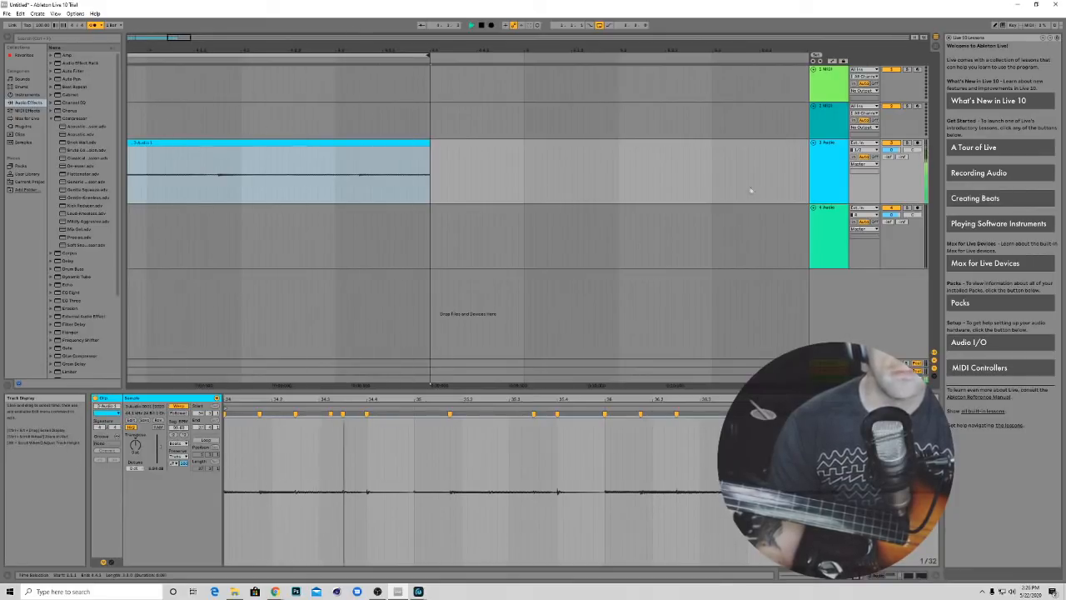
key(space)
Turn on the Amp, Cabinet and Acoustic Kick Compressor in the 3 Audio track's effect chain and delete the Tuner
click(831, 174)
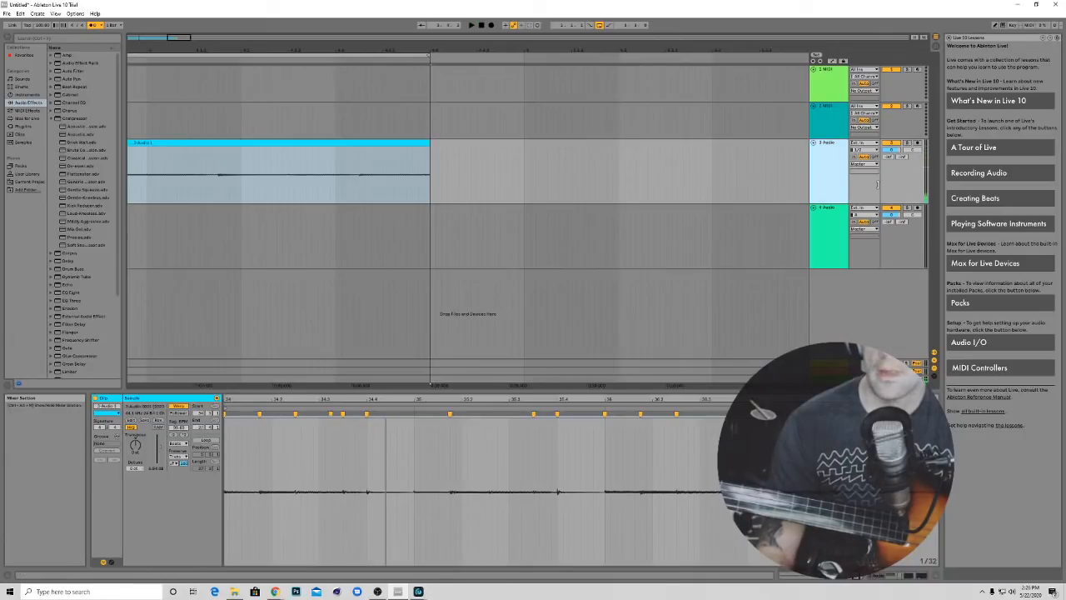
click(833, 183)
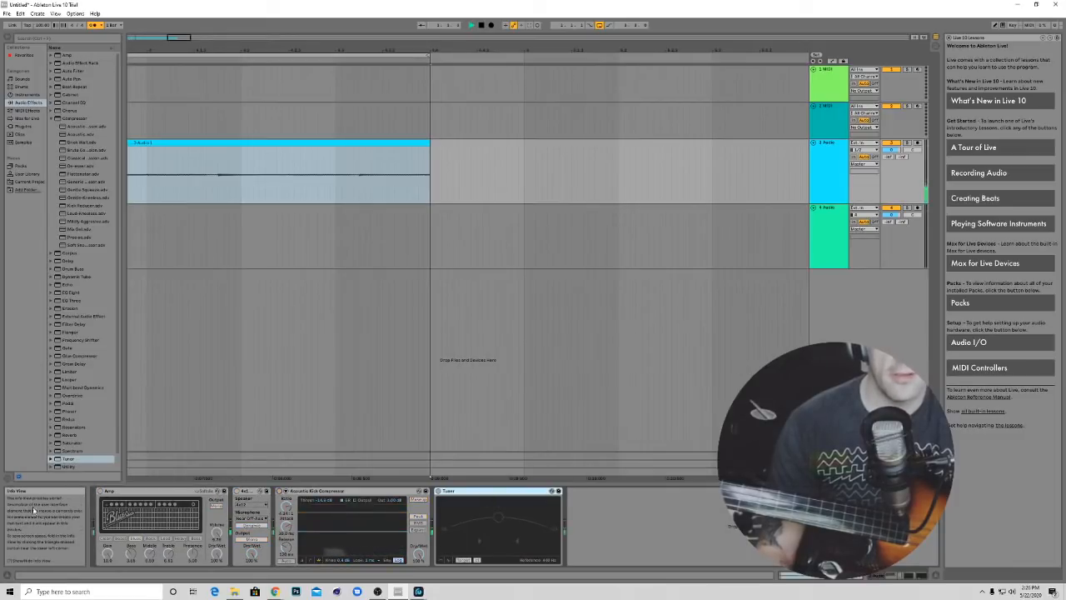
click(100, 491)
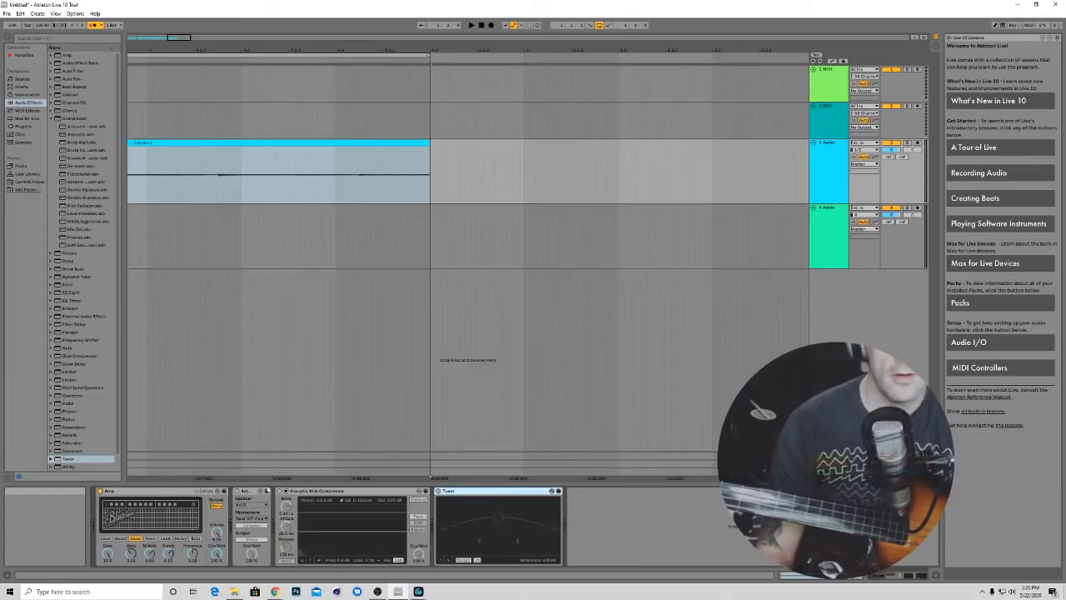
click(236, 490)
click(280, 491)
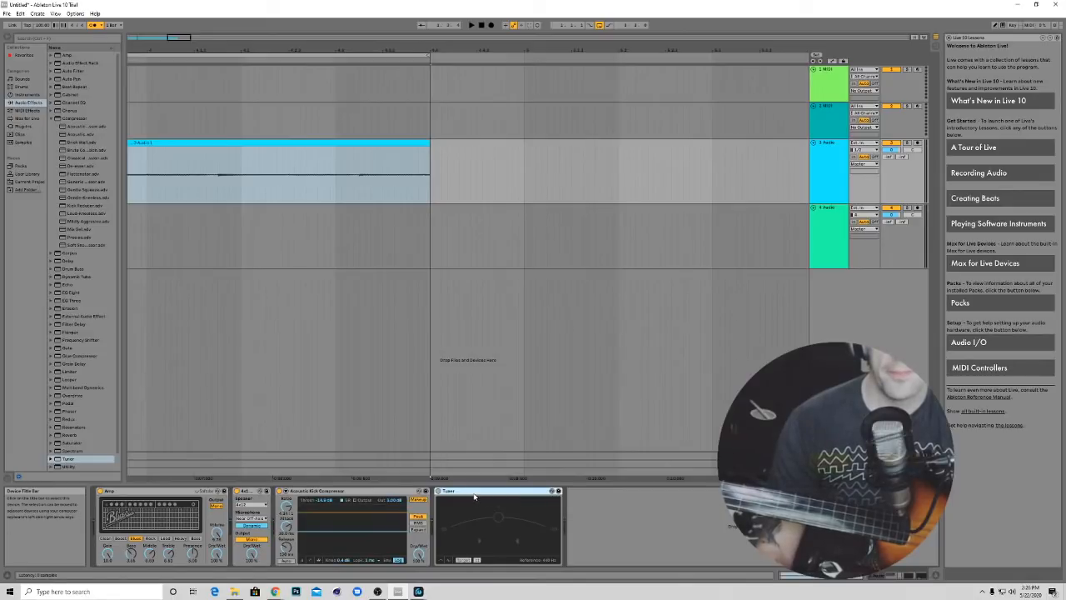
right_click(481, 492)
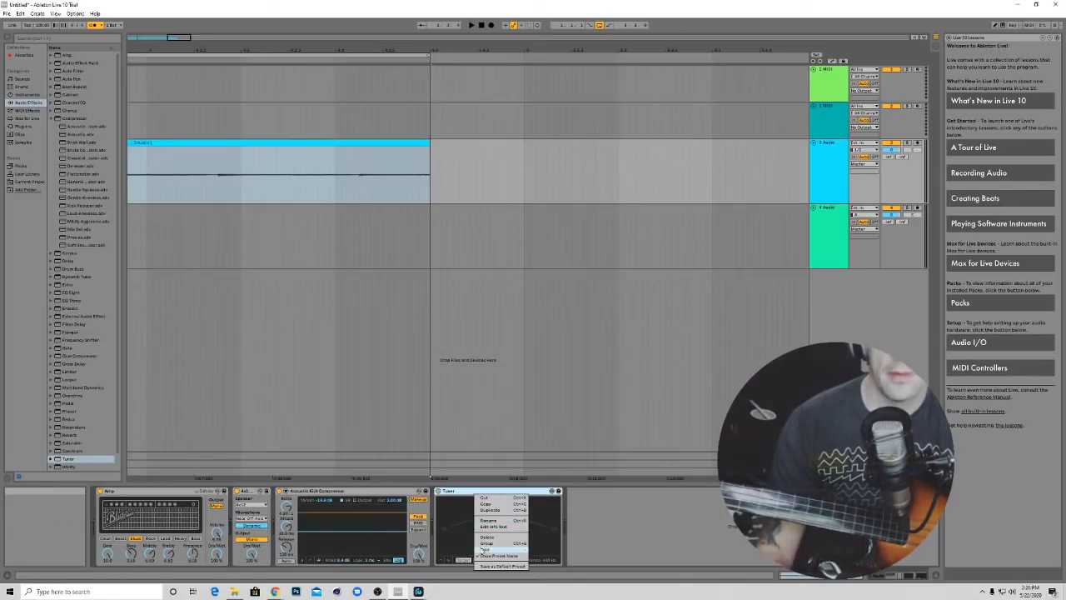
click(487, 536)
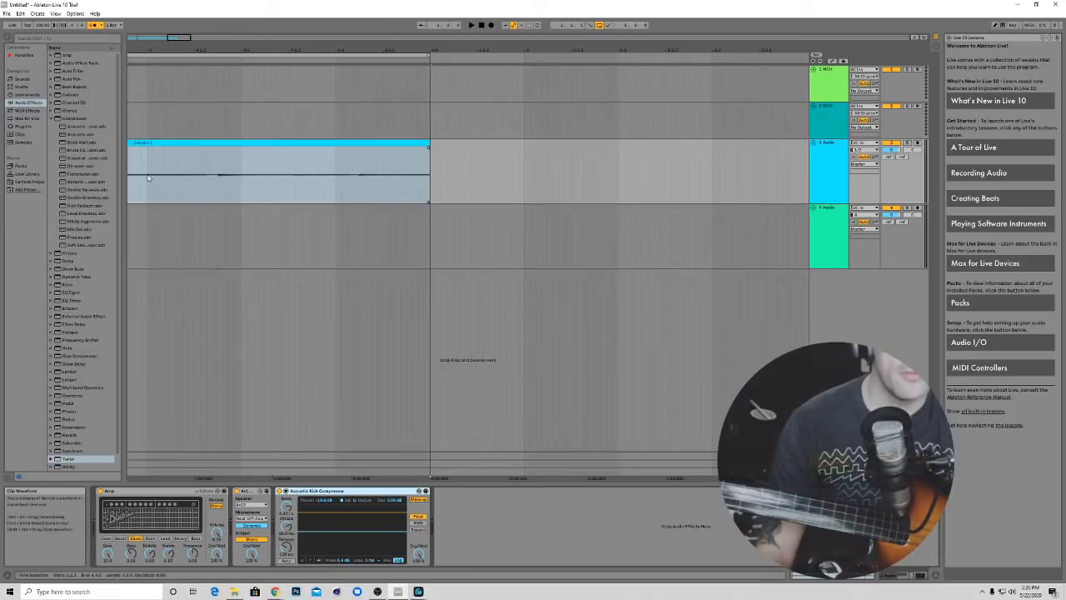
Add Echo's Ping Pong Wide preset from the Clean Delay presets after the compressor on the 3 Audio track
click(51, 118)
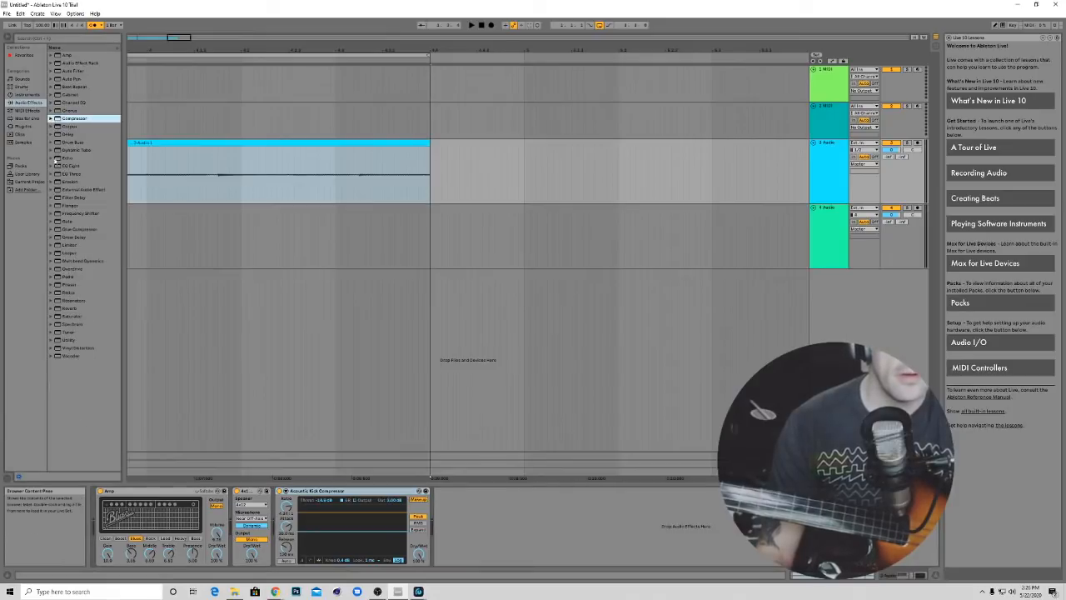
click(51, 158)
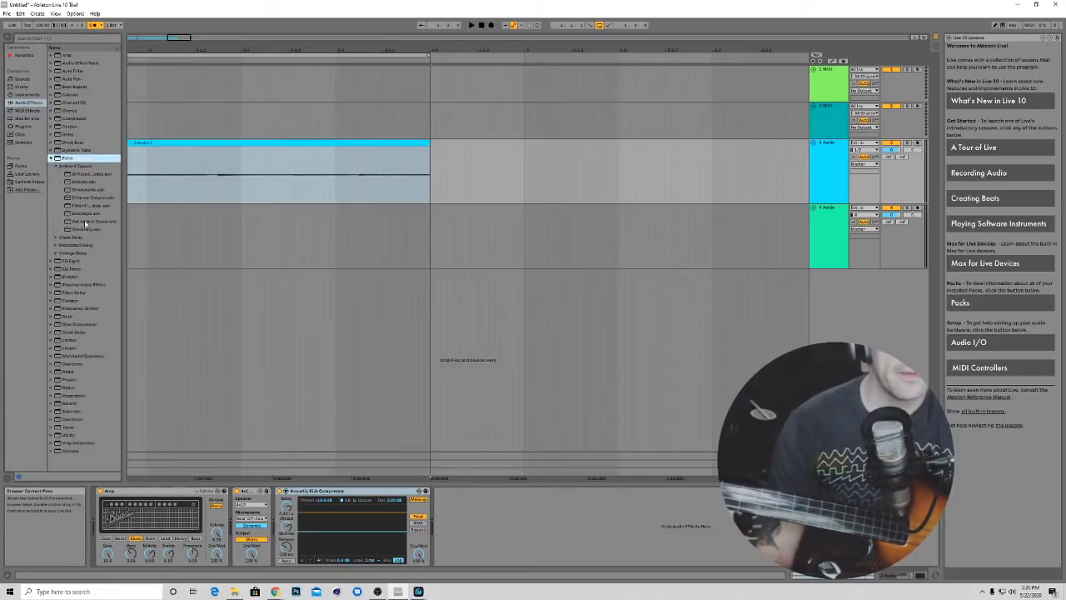
click(56, 167)
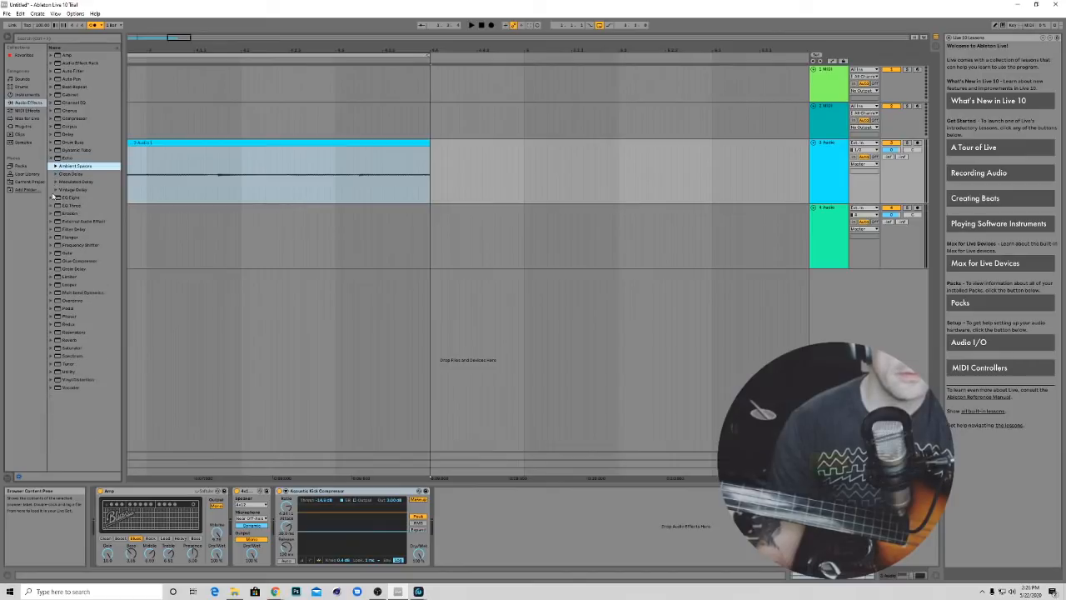
click(55, 174)
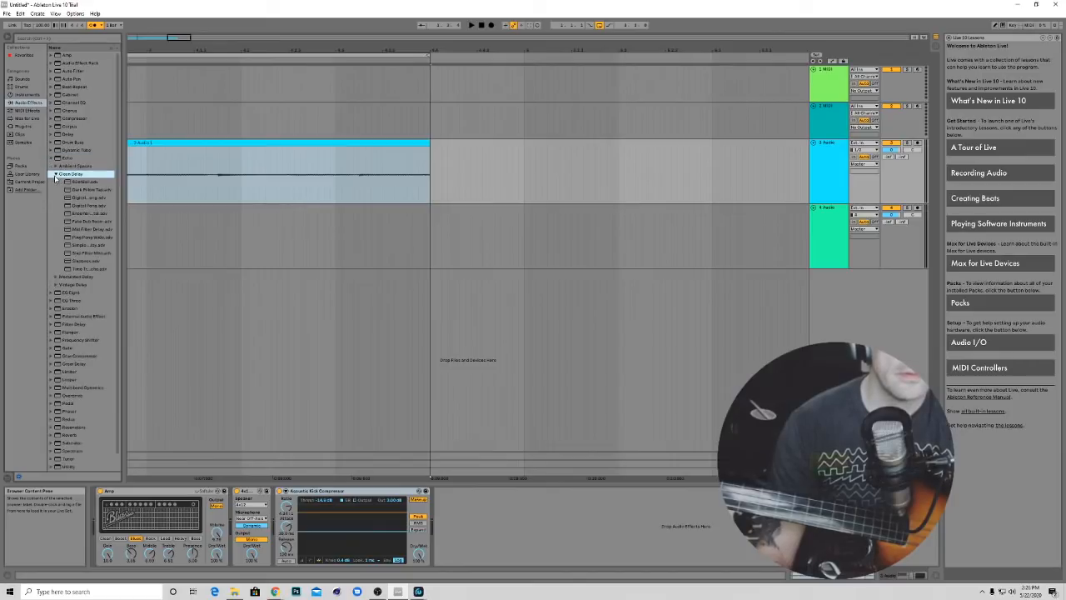
click(75, 238)
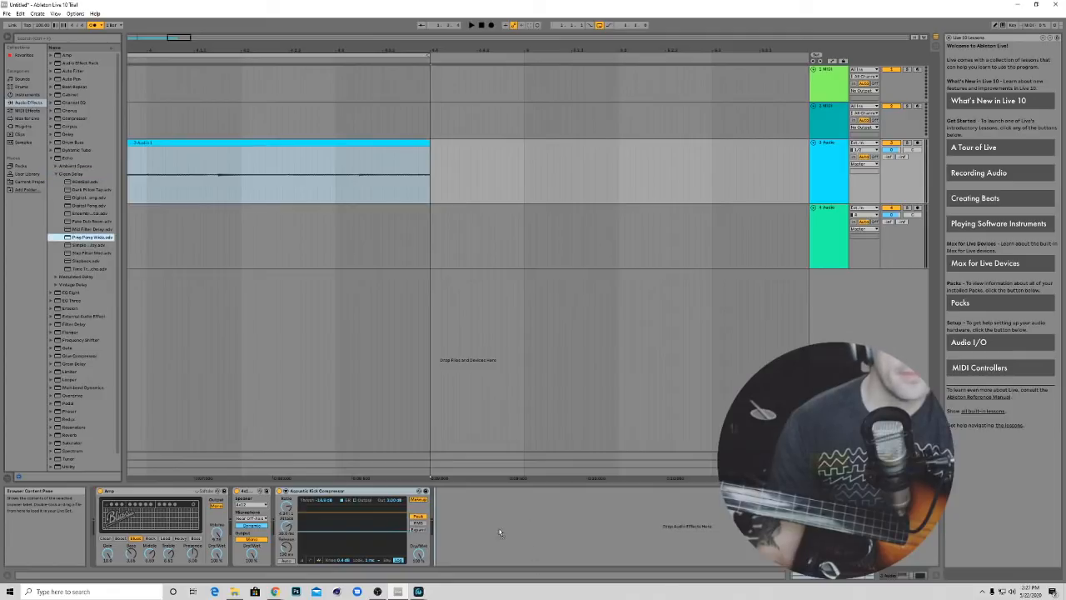
drag(500, 532, 503, 531)
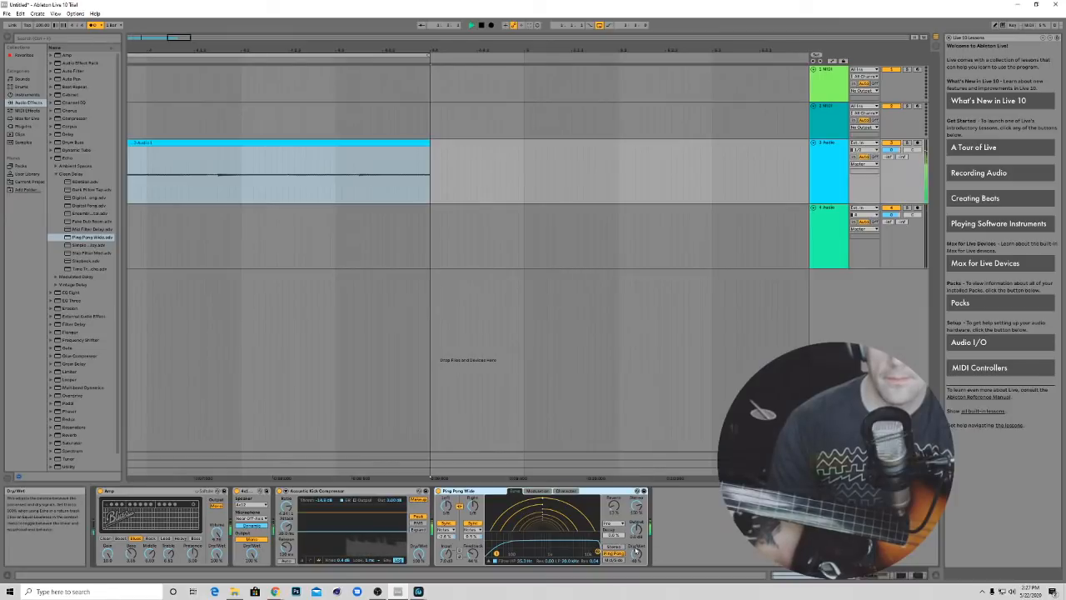
Adjust the Dry/Wet mix of the Ping Pong Wide Echo on the 3 Audio track
drag(637, 553, 637, 556)
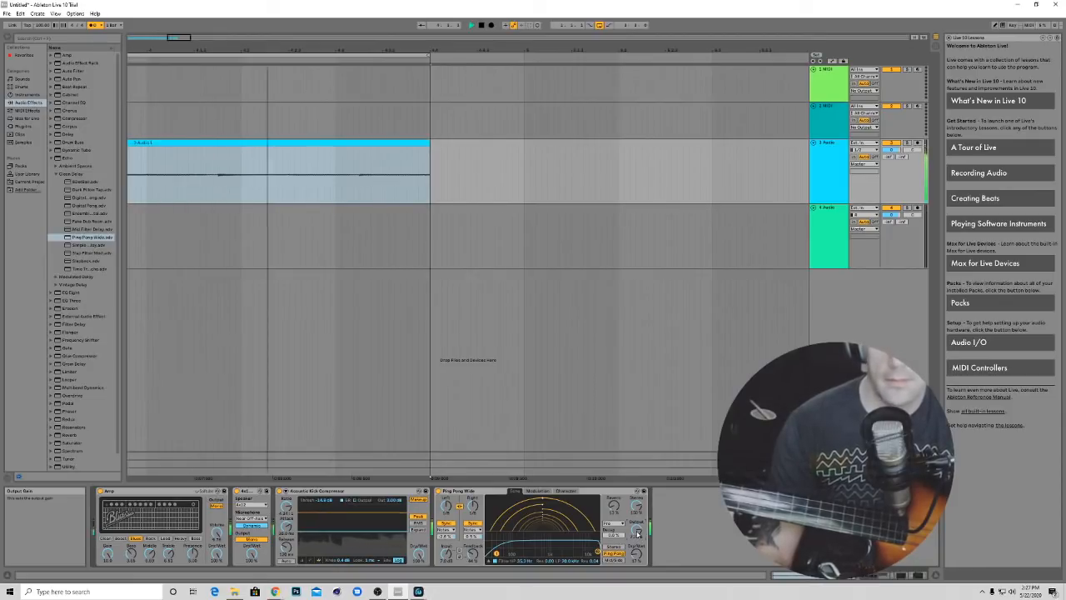
Open the 3 Audio clip's sample, play it back and insert a warp marker at the start of the clip's second bar
click(208, 180)
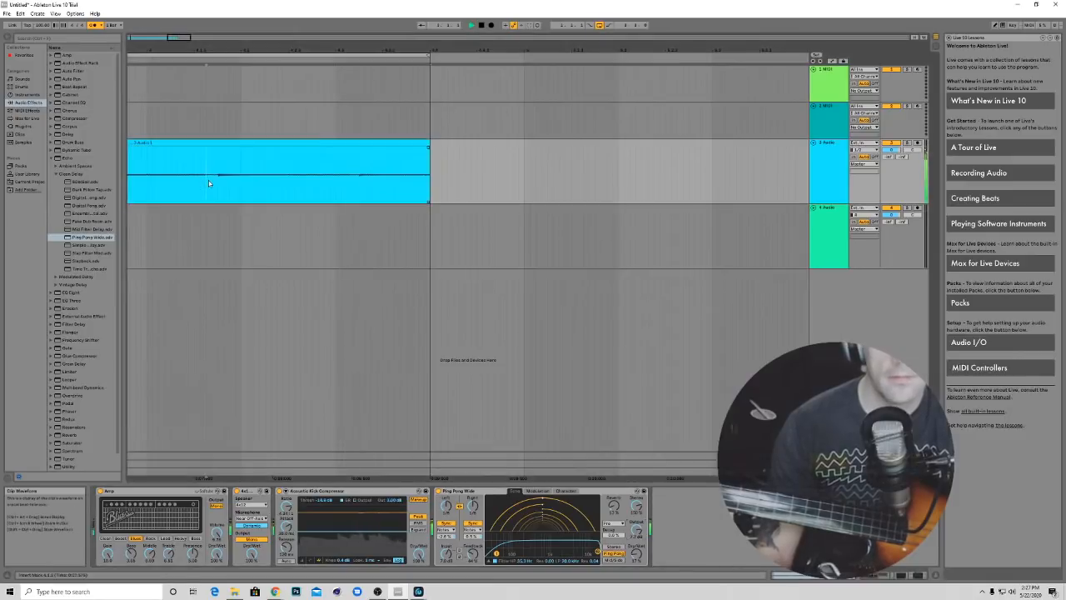
double_click(193, 141)
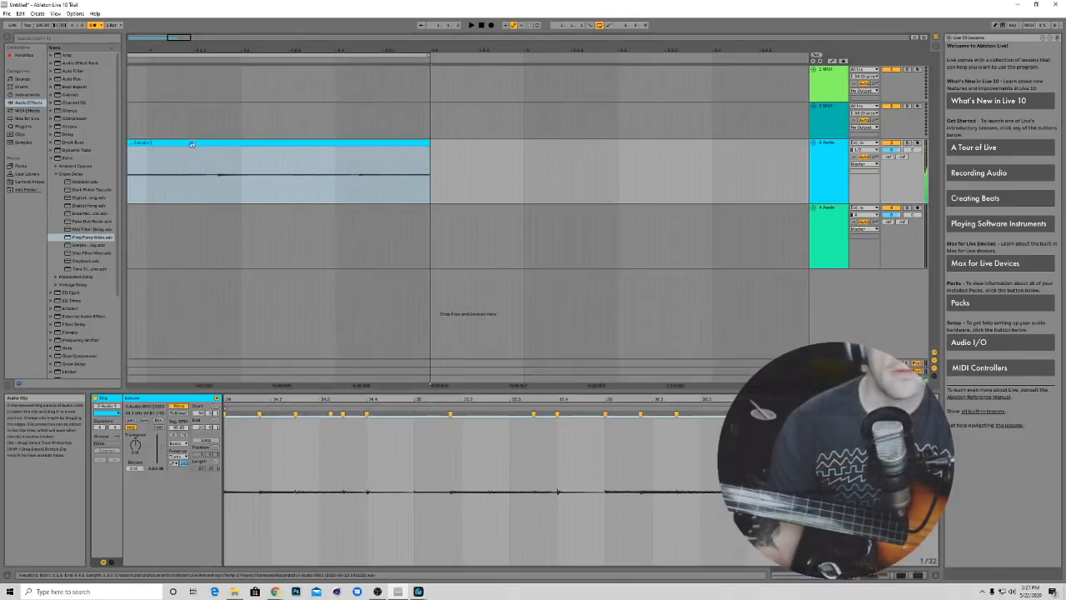
key(space)
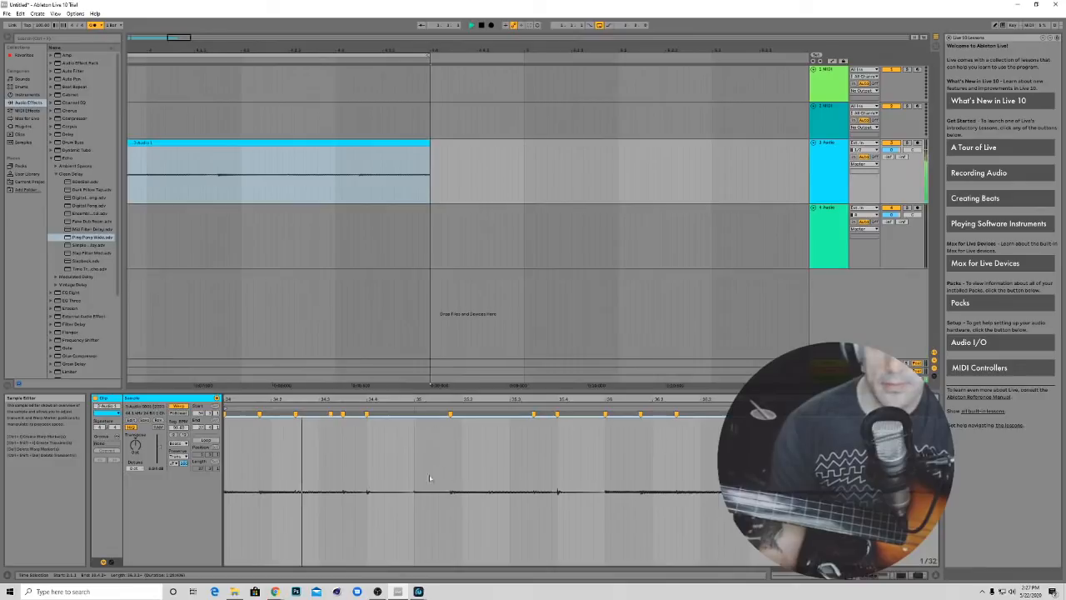
click(415, 417)
right_click(416, 418)
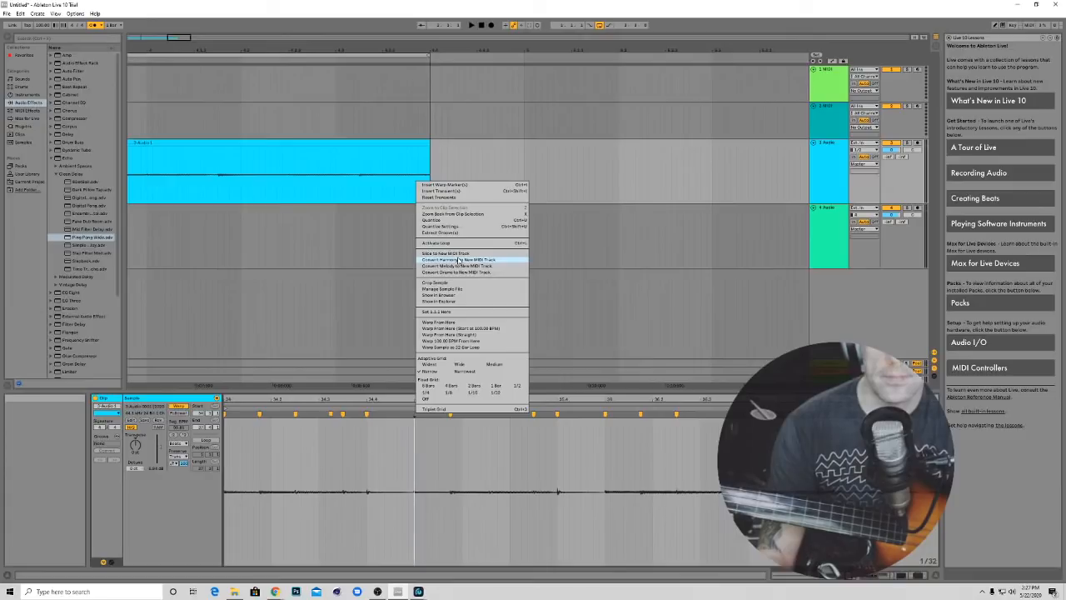
click(443, 185)
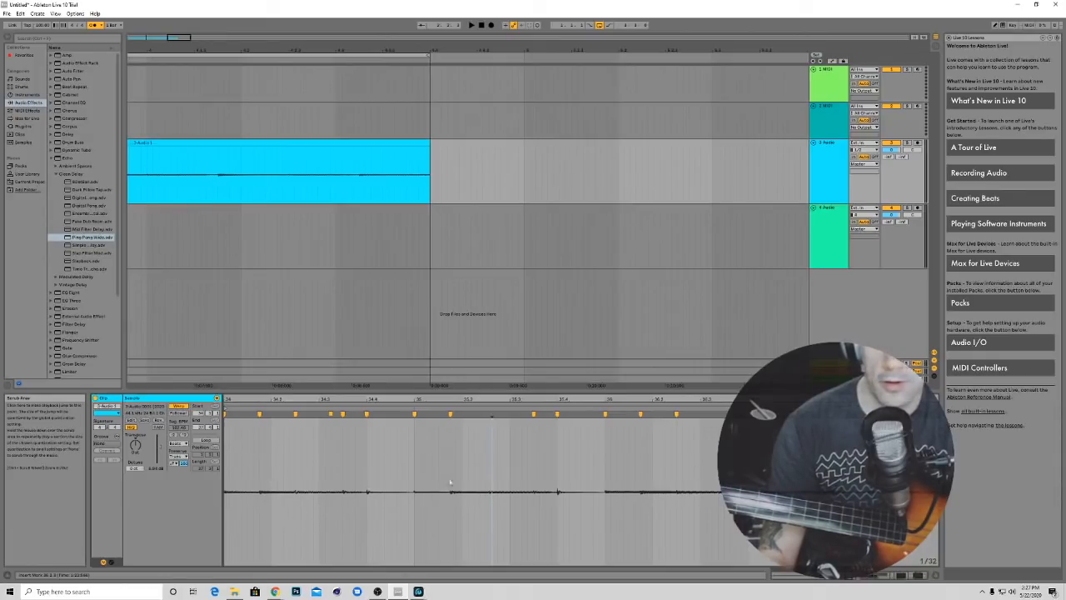
right_click(490, 418)
click(489, 423)
scroll(489, 445, up, 10)
scroll(531, 473, down, 4)
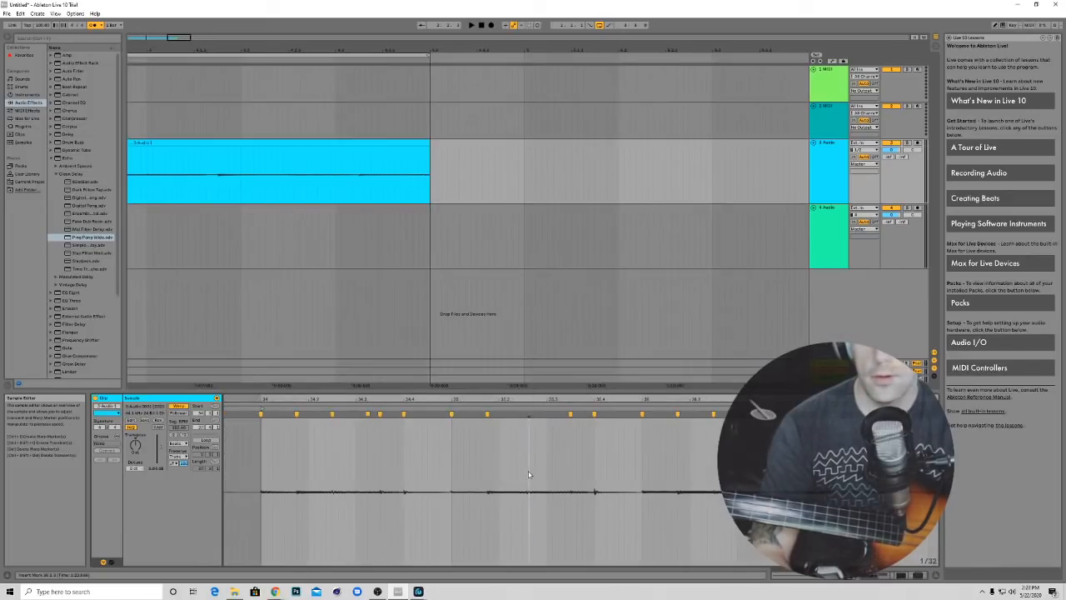
scroll(530, 477, up, 8)
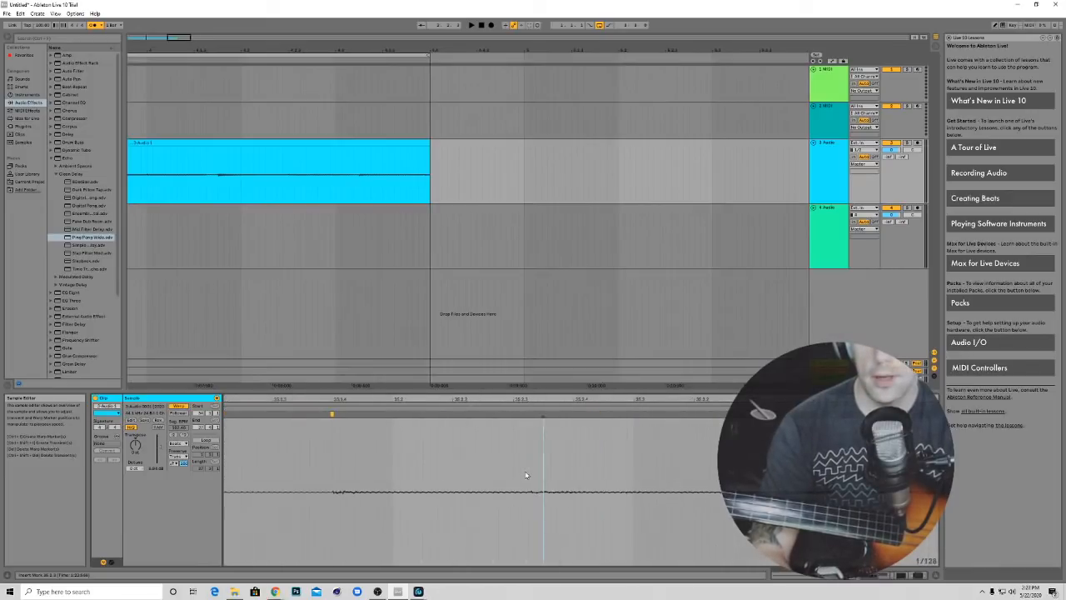
right_click(559, 437)
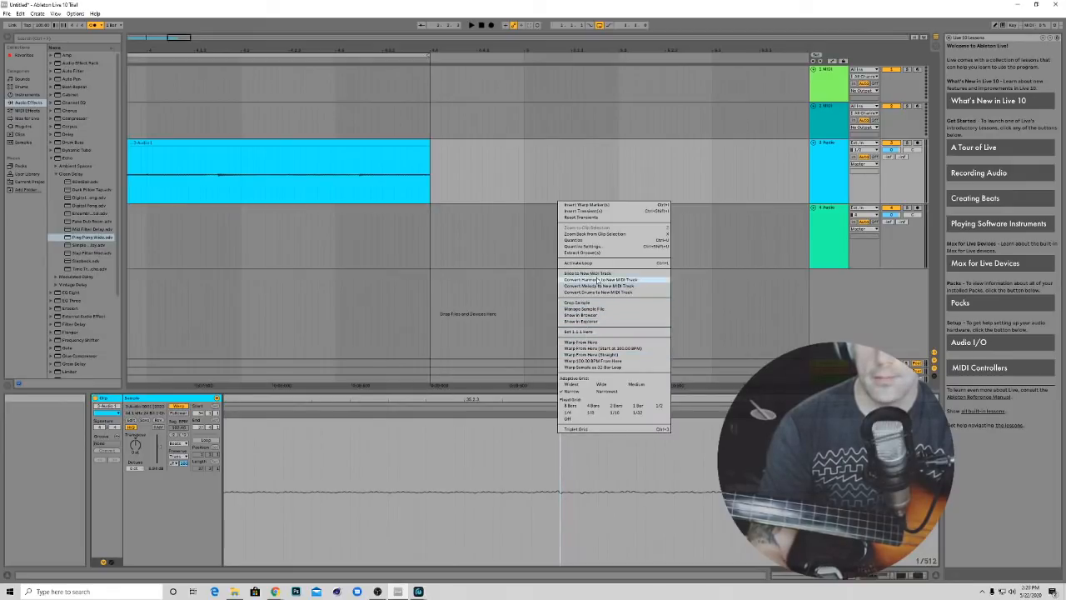
Try quantizing all the warp markers across the full 3 Audio sample and play the result back
scroll(545, 502, down, 10)
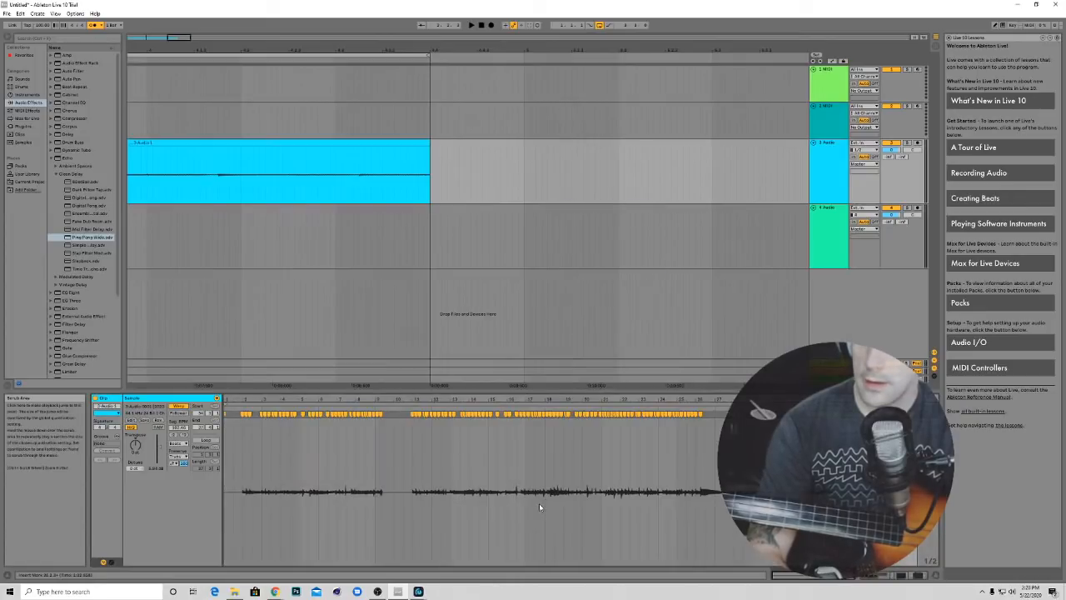
click(288, 482)
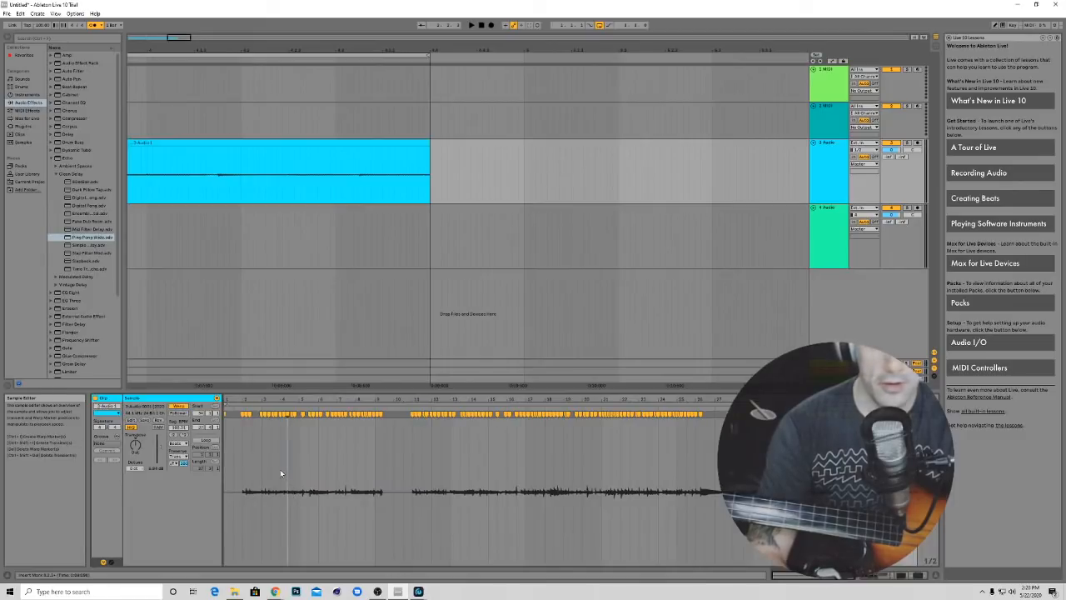
click(210, 462)
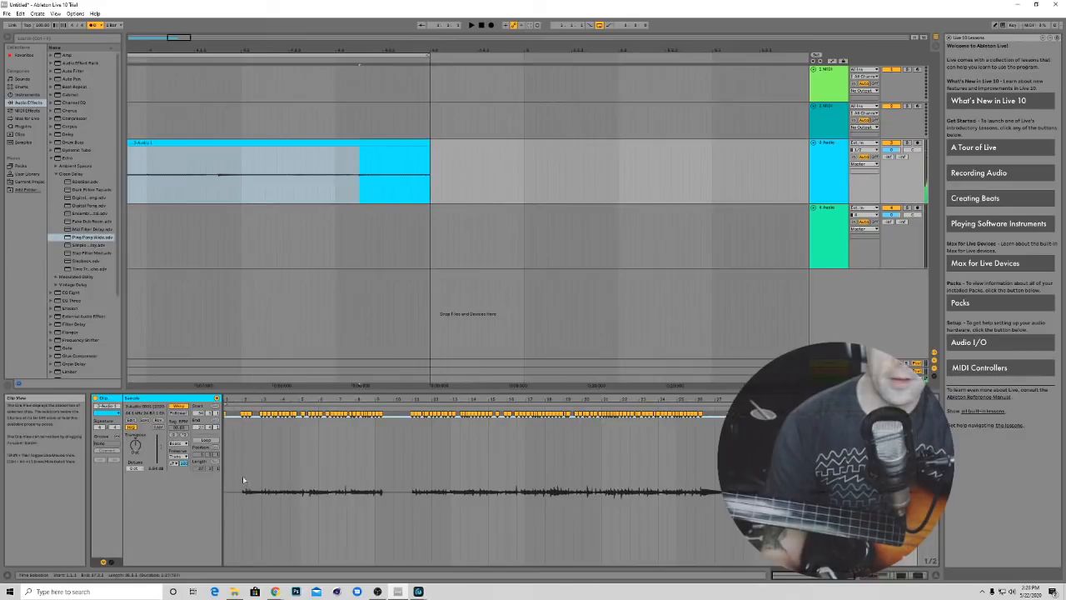
right_click(283, 467)
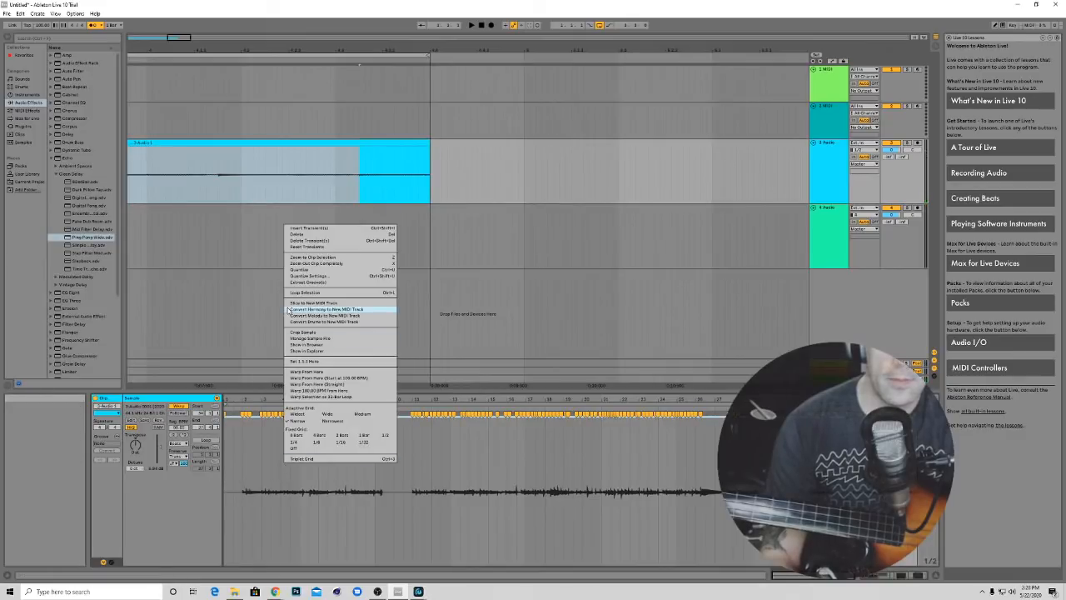
click(300, 270)
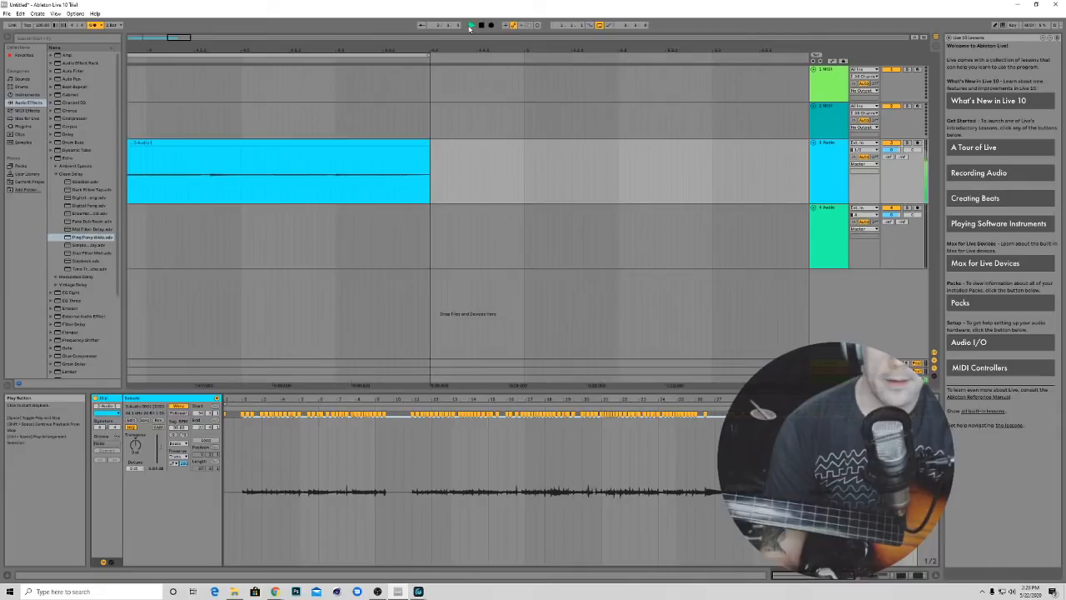
key(space)
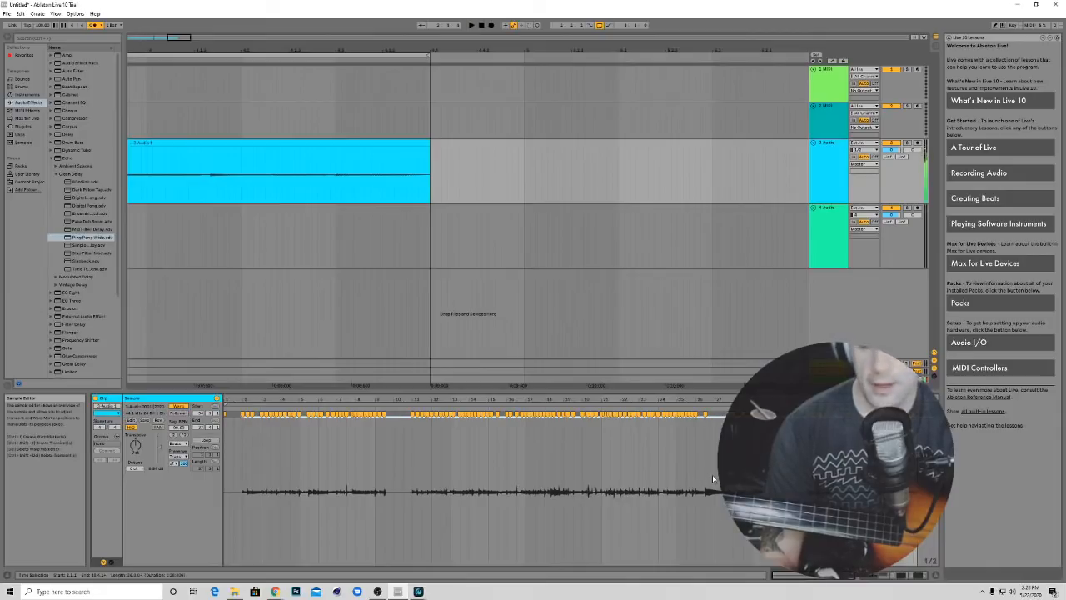
key(ctrl+u)
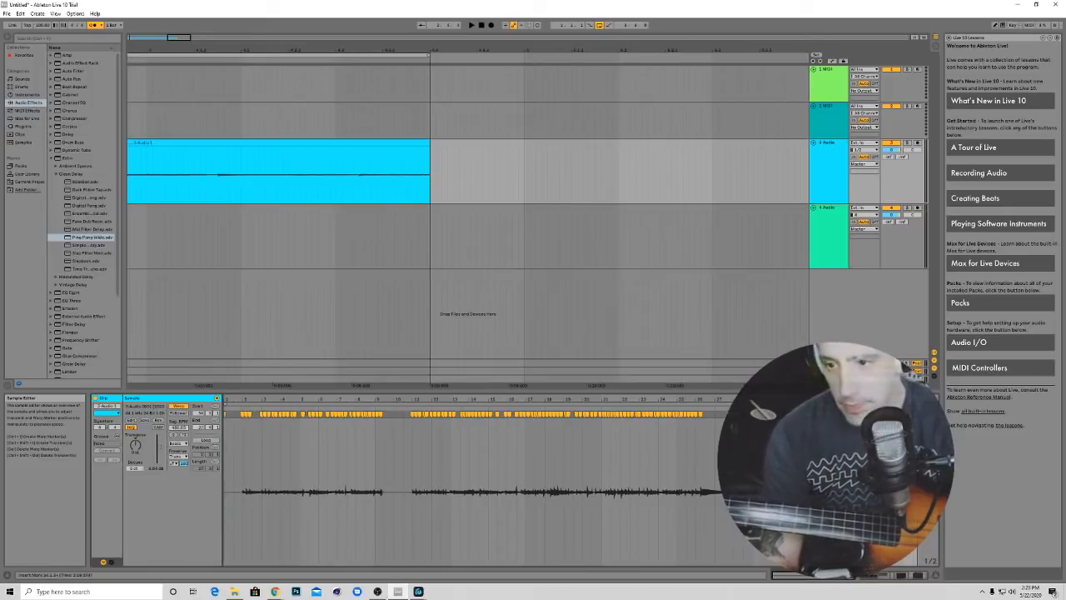
Crop the 3 Audio clip's sample to the portion used in the arrangement and play it back
scroll(878, 491, up, 3)
scroll(841, 412, down, 4)
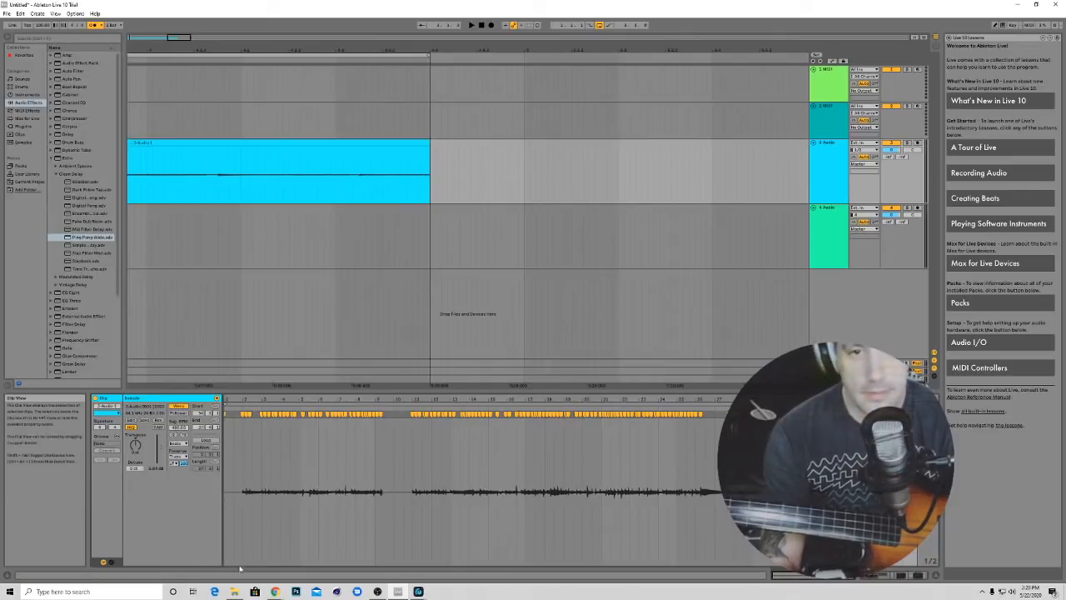
right_click(225, 528)
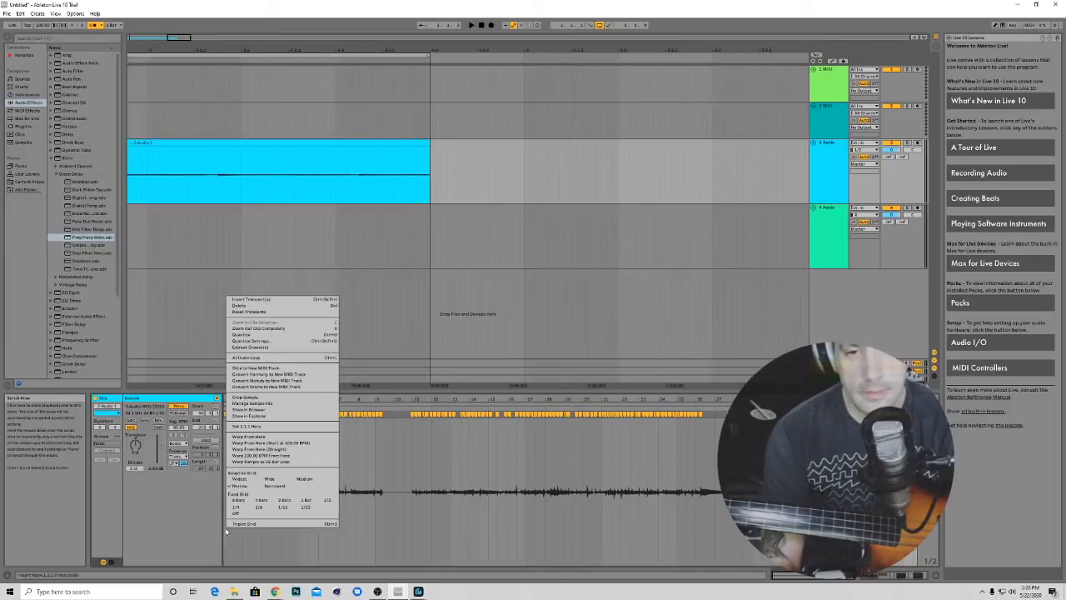
right_click(279, 548)
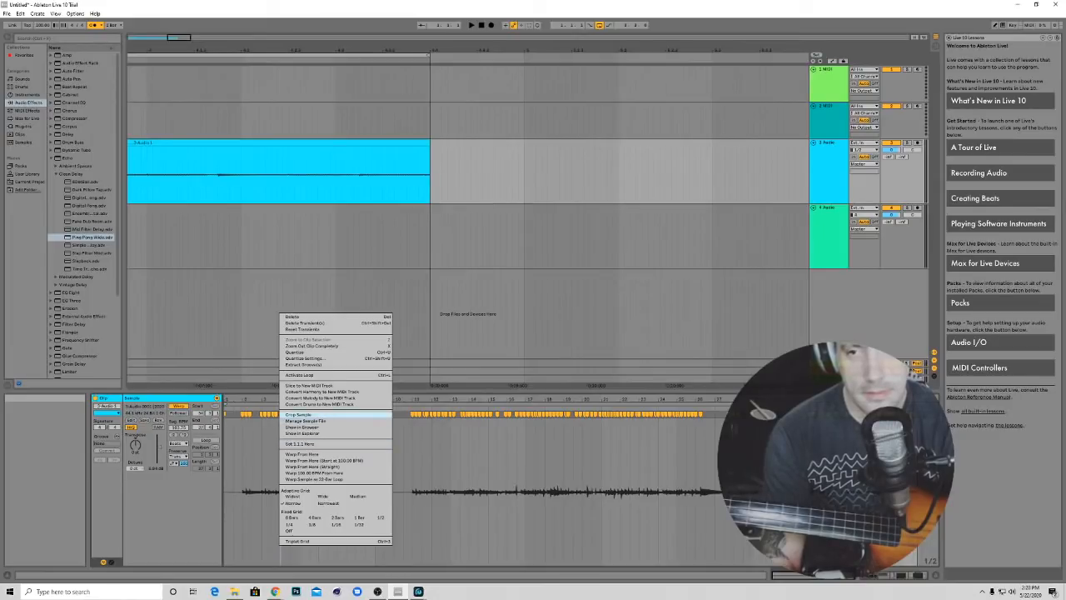
click(292, 416)
key(space)
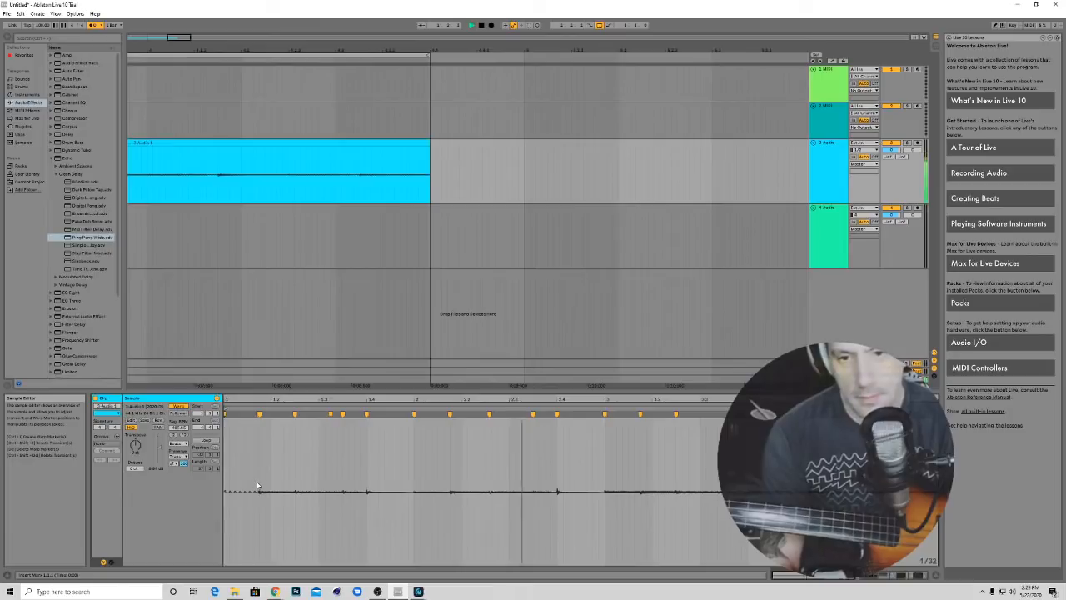
Listen to the cropped sample from several points within its first two beats
click(258, 477)
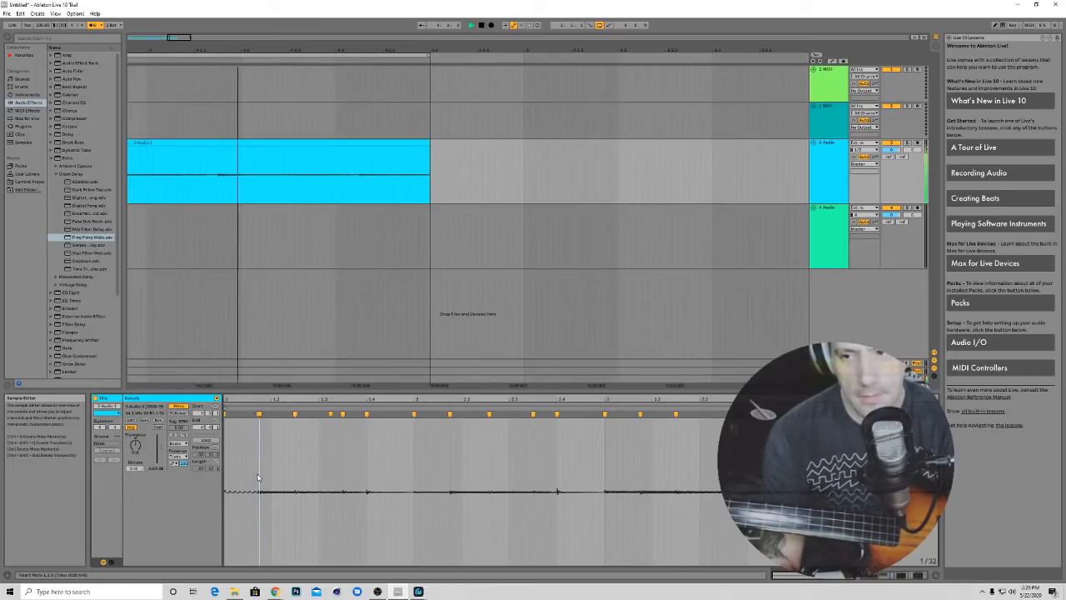
key(space)
click(242, 493)
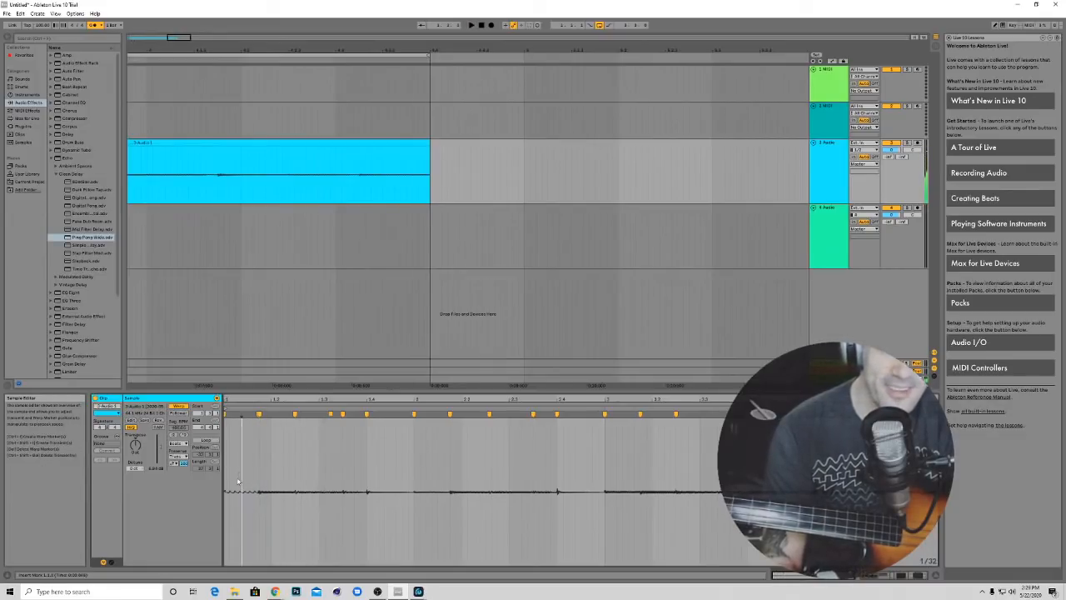
click(239, 494)
key(space)
key(space)
key(space)
click(298, 493)
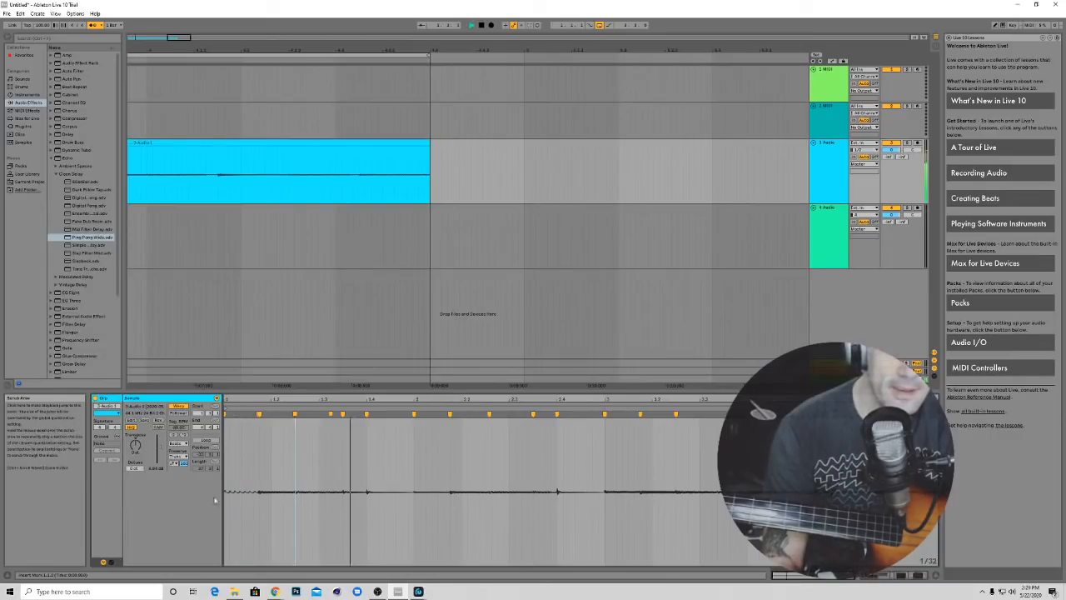
click(239, 493)
click(238, 493)
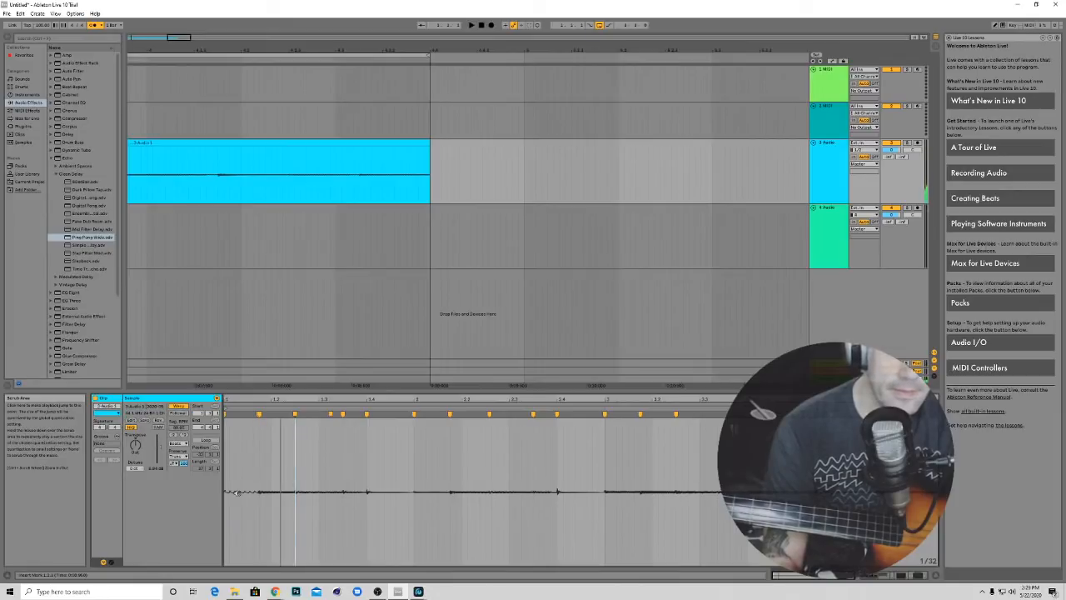
Show the automation lanes on the arrangement tracks
key(a)
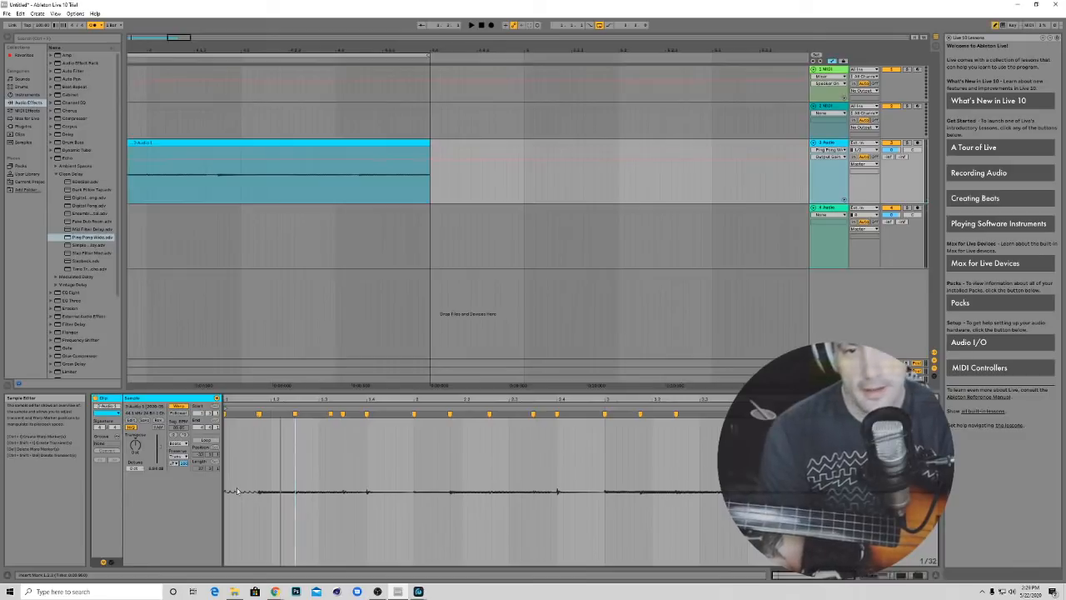
click(237, 492)
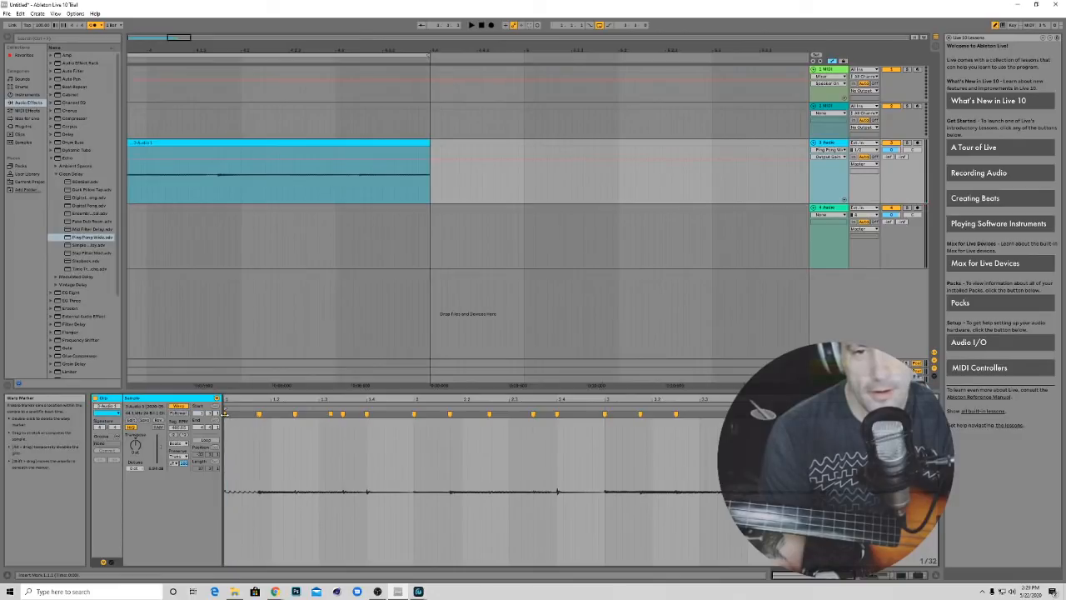
Try turning Warp off for the 3 Audio clip, leave it unwarped and undo the change
click(179, 407)
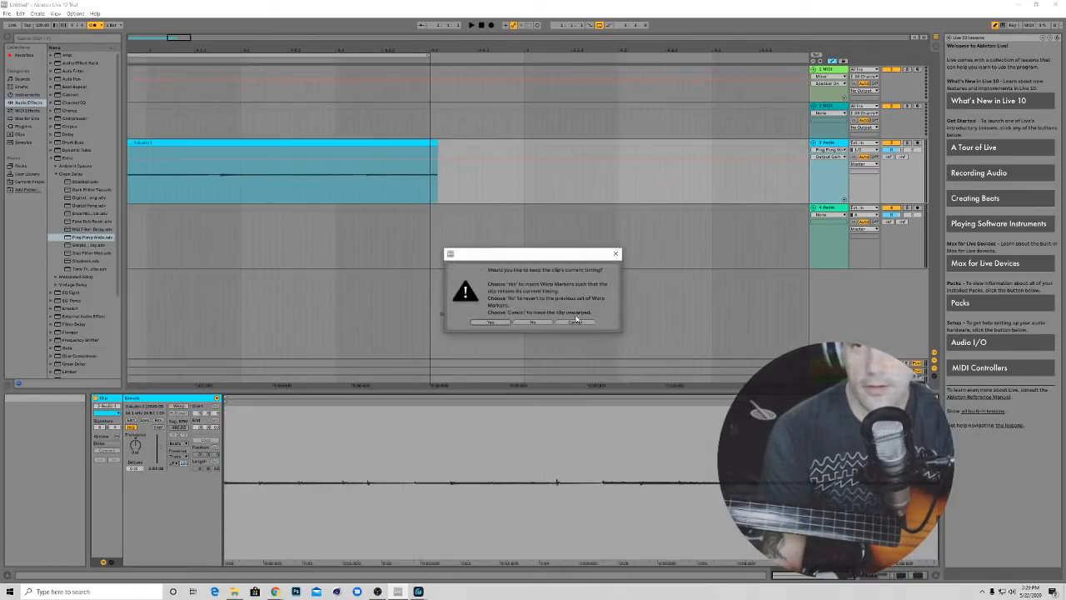
click(574, 322)
key(ctrl+z)
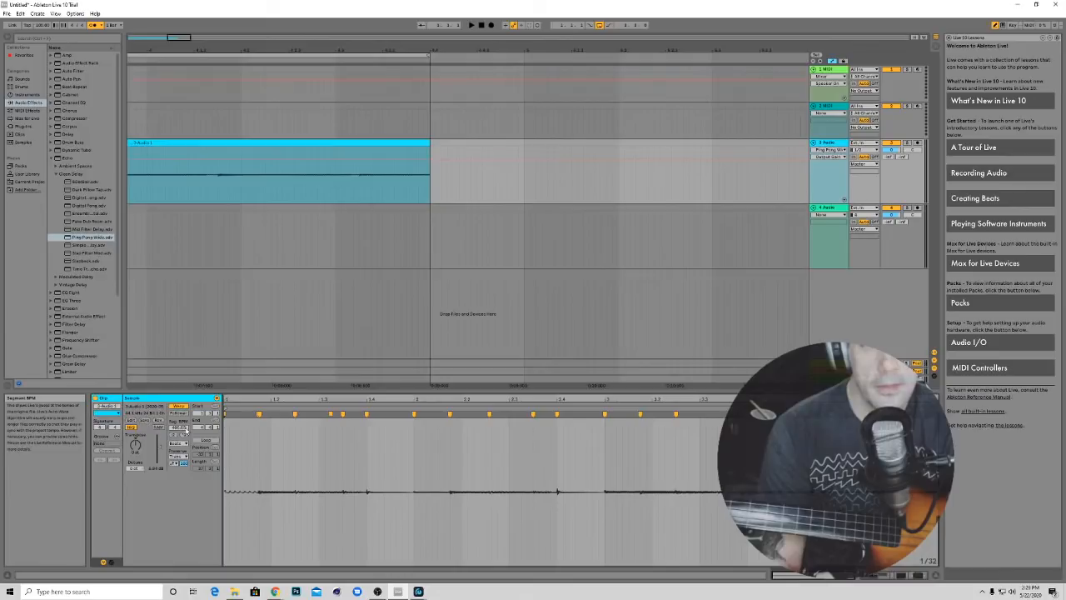
Set the 3 Audio clip's warp mode to Complex Pro and play the clip back
click(177, 443)
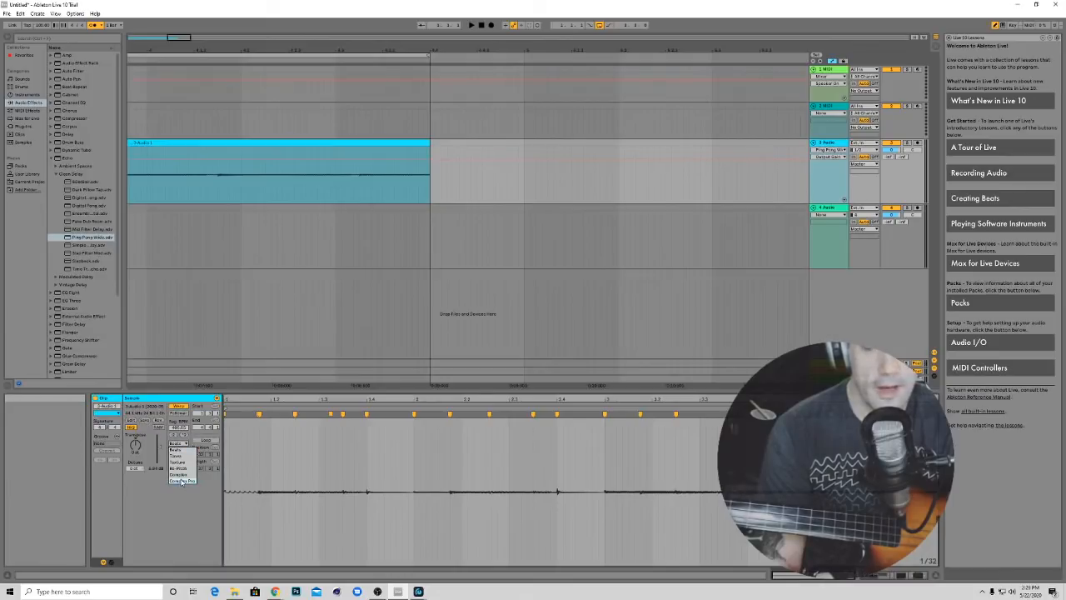
click(181, 481)
click(257, 501)
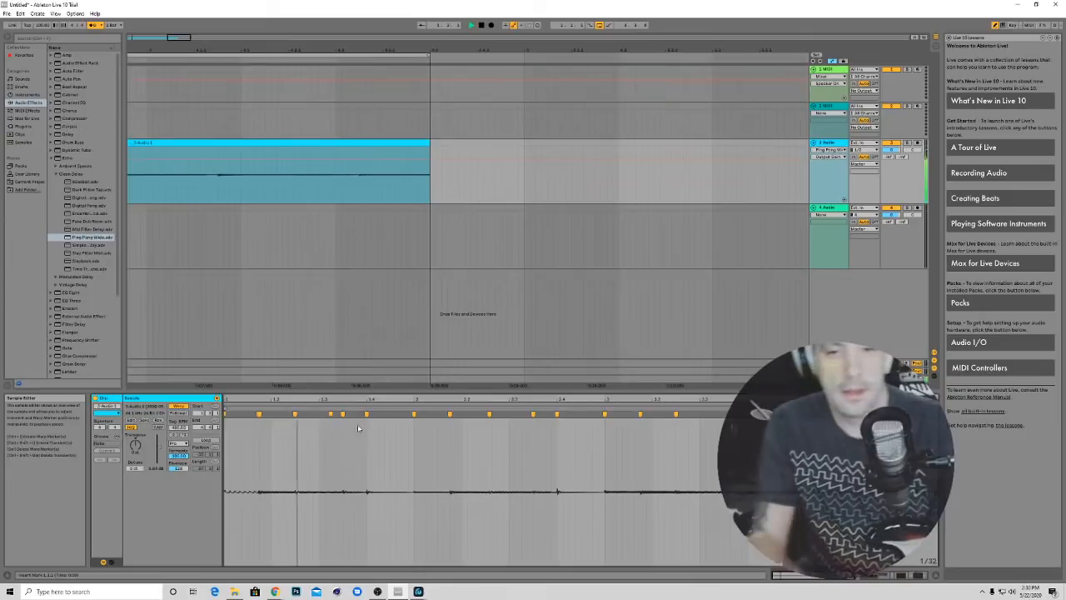
key(space)
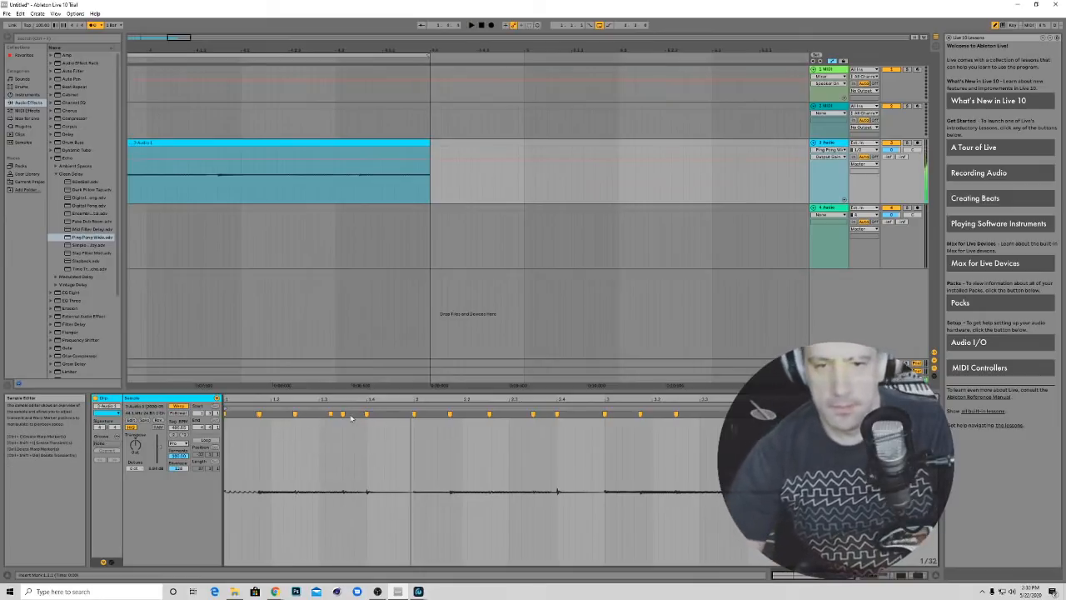
Move the warp marker just after beat 1.3 back onto beat 1.3 and play the clip
scroll(346, 454, up, 2)
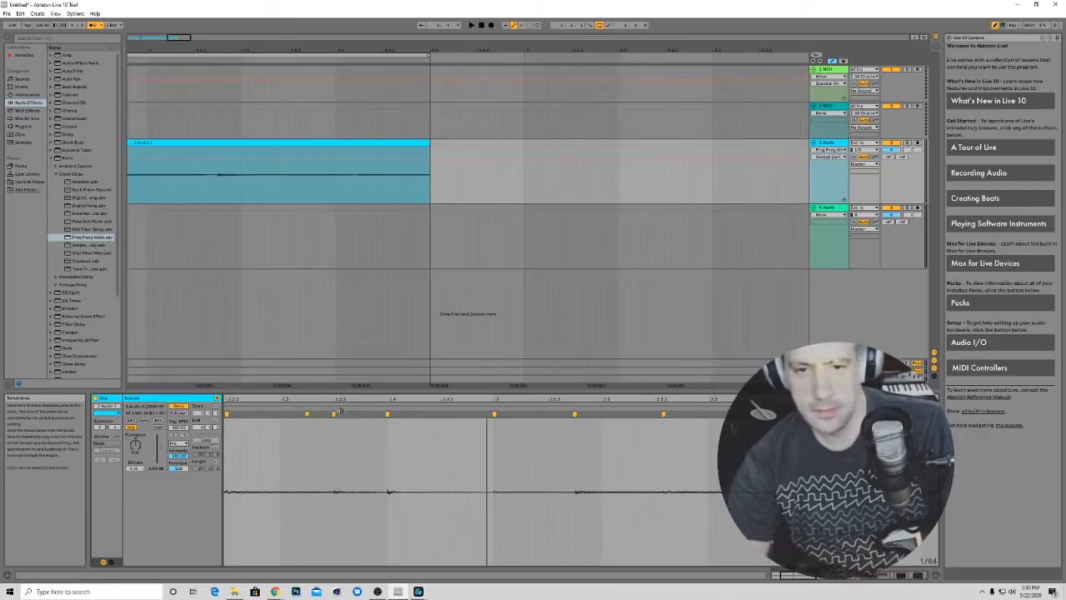
click(339, 414)
drag(339, 414, 282, 414)
key(space)
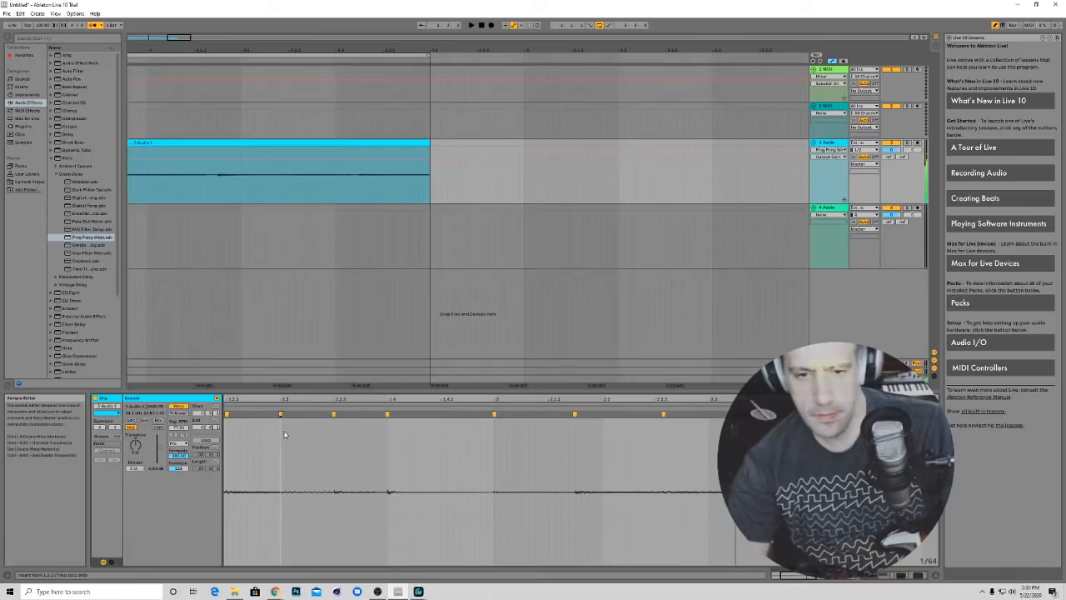
scroll(284, 434, down, 3)
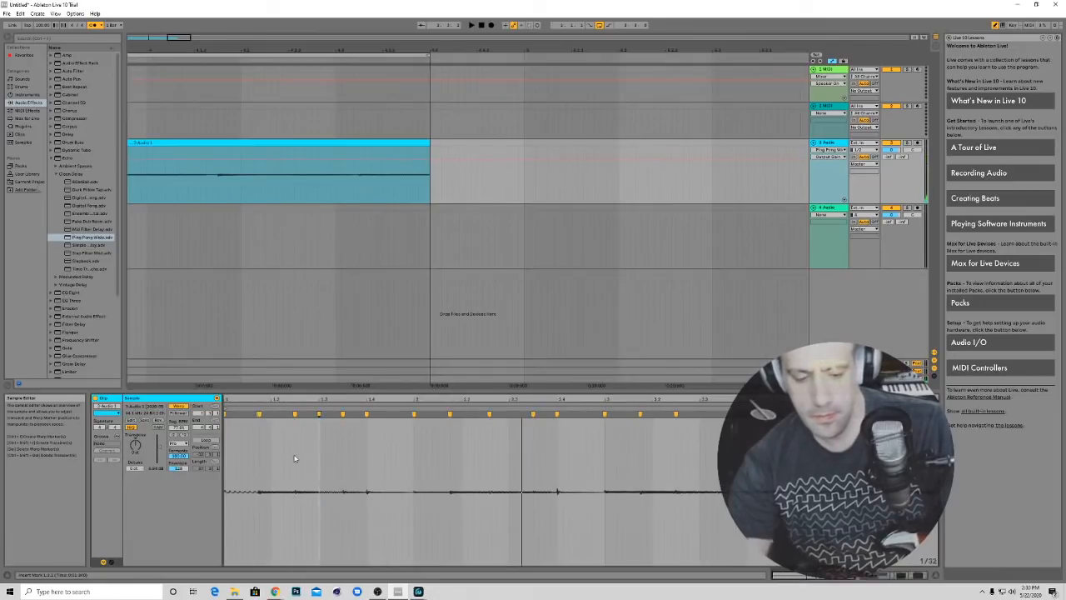
Quantize the 3 Audio clip with the current quantize settings and play it back
right_click(307, 465)
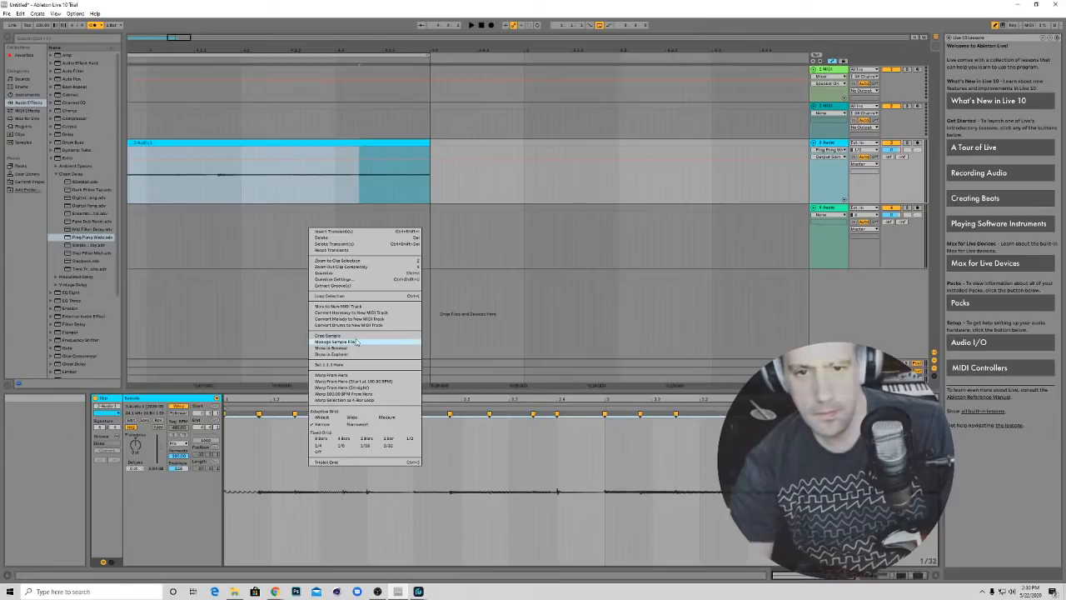
click(340, 273)
key(space)
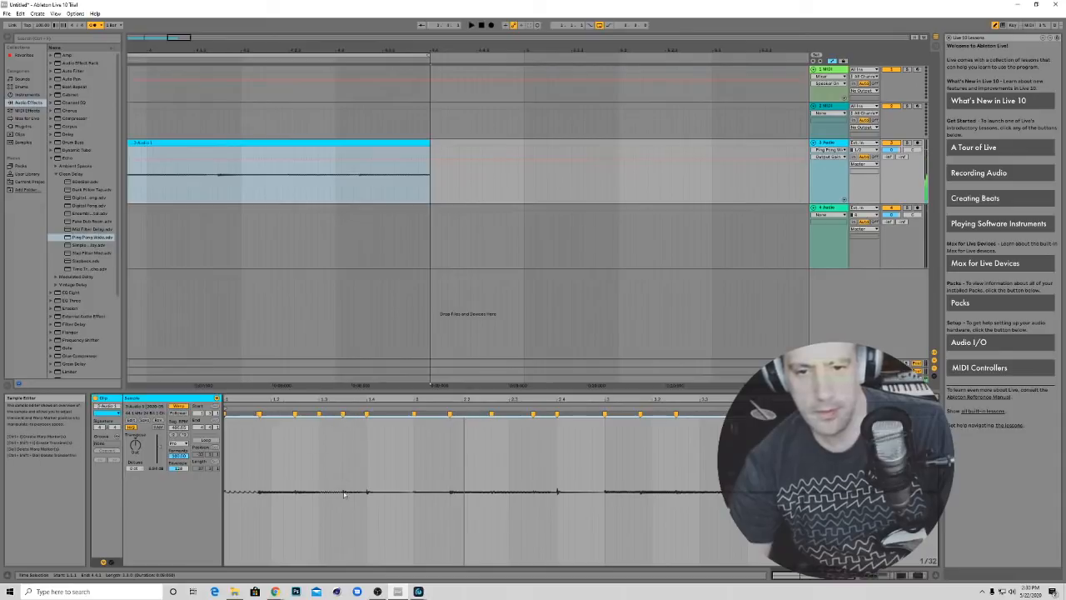
Try earlier positions for the warp marker midway between beats 1.3 and 1.4, playing the clip after each move
drag(344, 414, 337, 415)
key(space)
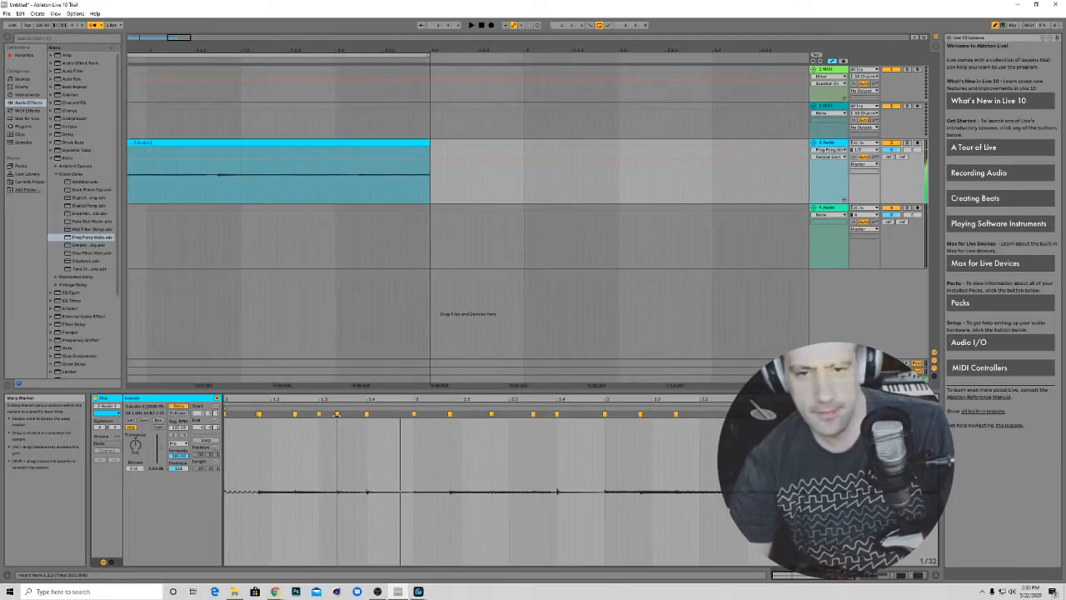
drag(336, 414, 331, 415)
key(space)
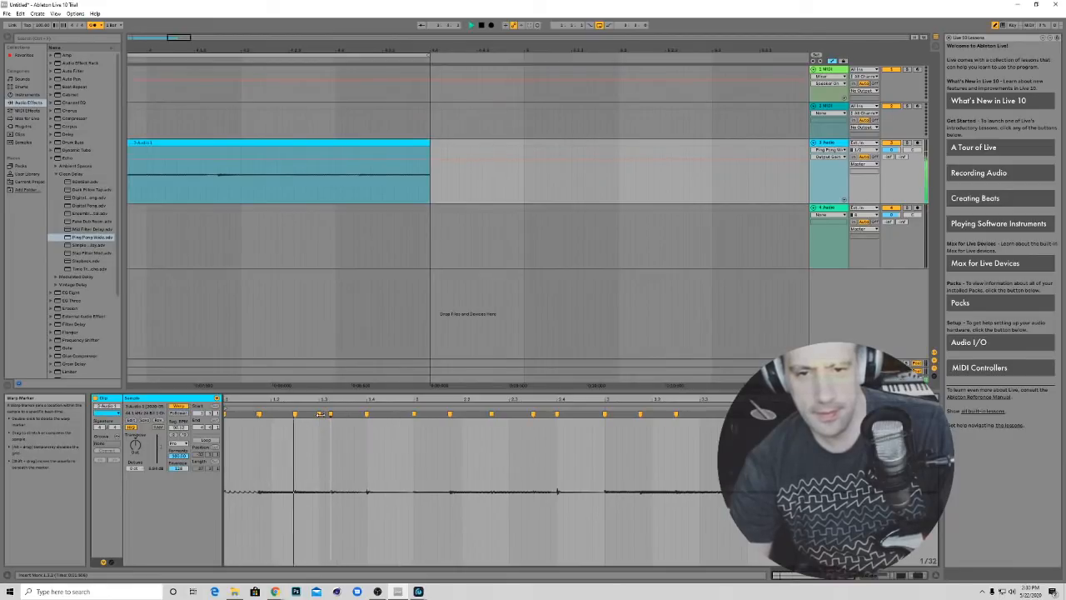
key(space)
drag(331, 414, 337, 414)
key(space)
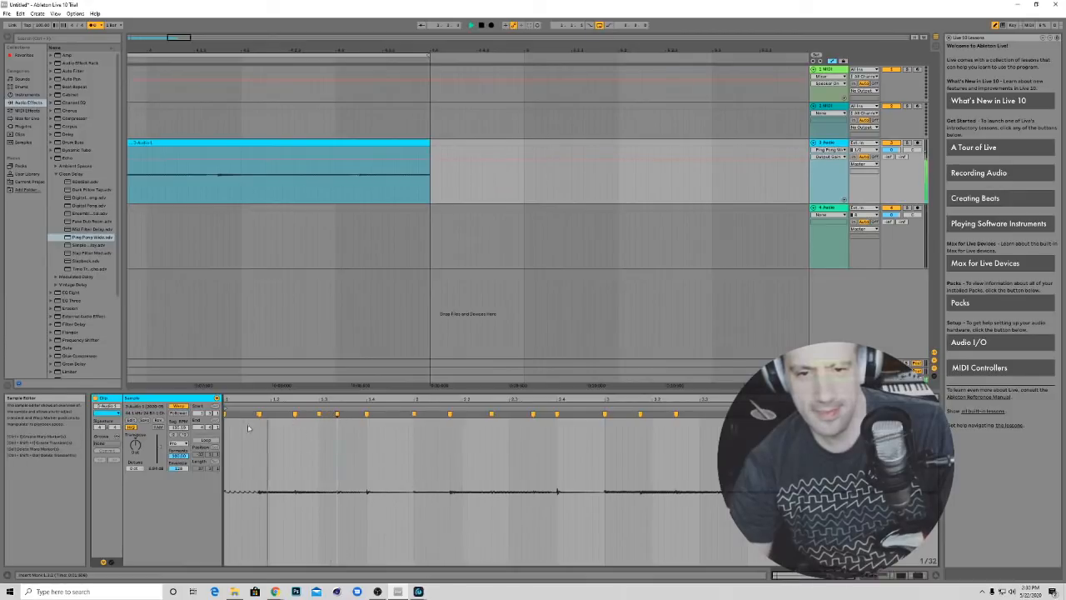
Move the warp marker just before beat 1.2 onto the beat and shift the following marker later towards beat 1.3, playing after each move
drag(259, 415, 272, 415)
key(space)
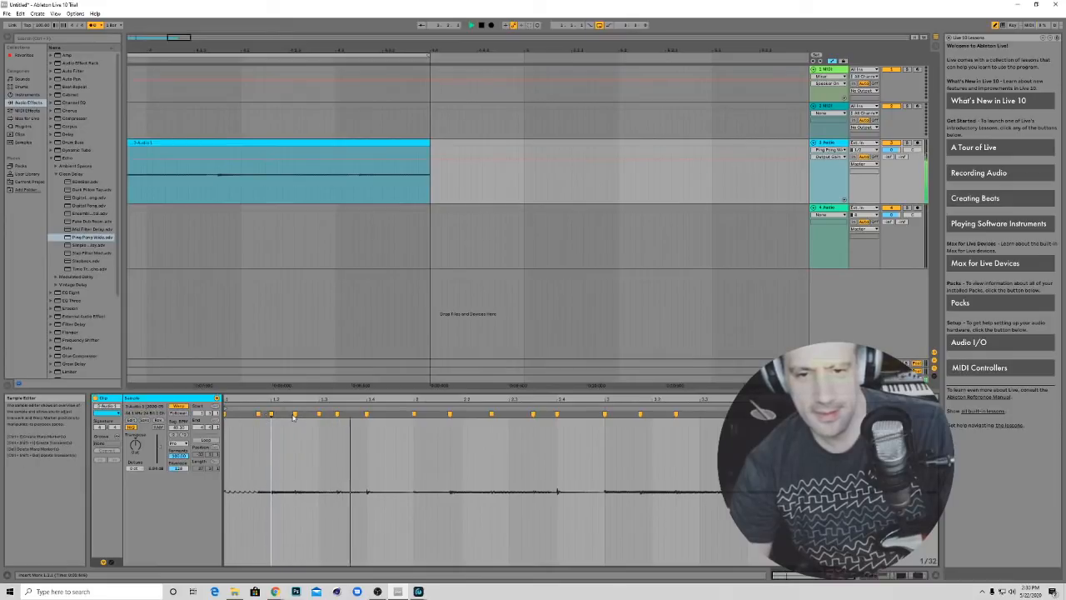
key(space)
key(space)
key(space)
drag(295, 414, 306, 414)
key(space)
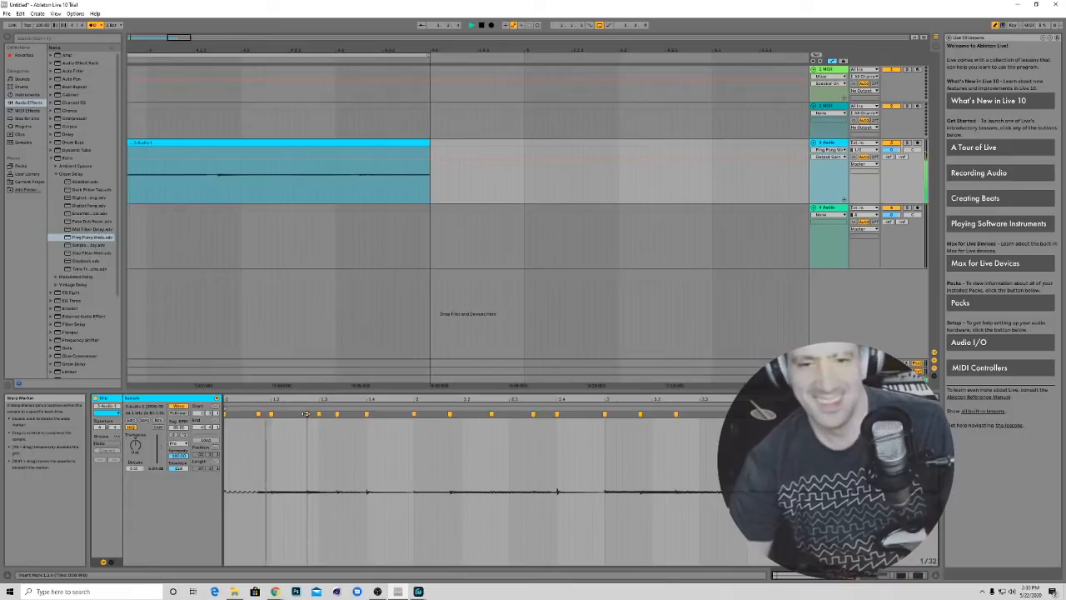
key(space)
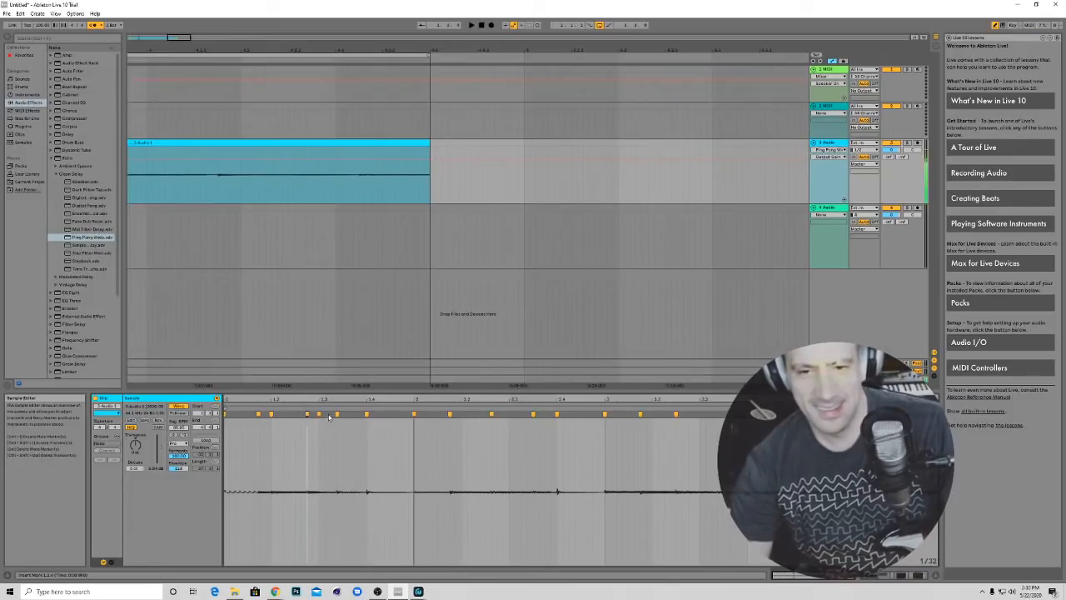
Try moving the warp marker between beats 1.3 and 1.4 progressively closer to beat 1.4, auditioning each position
click(339, 414)
drag(338, 414, 342, 414)
key(space)
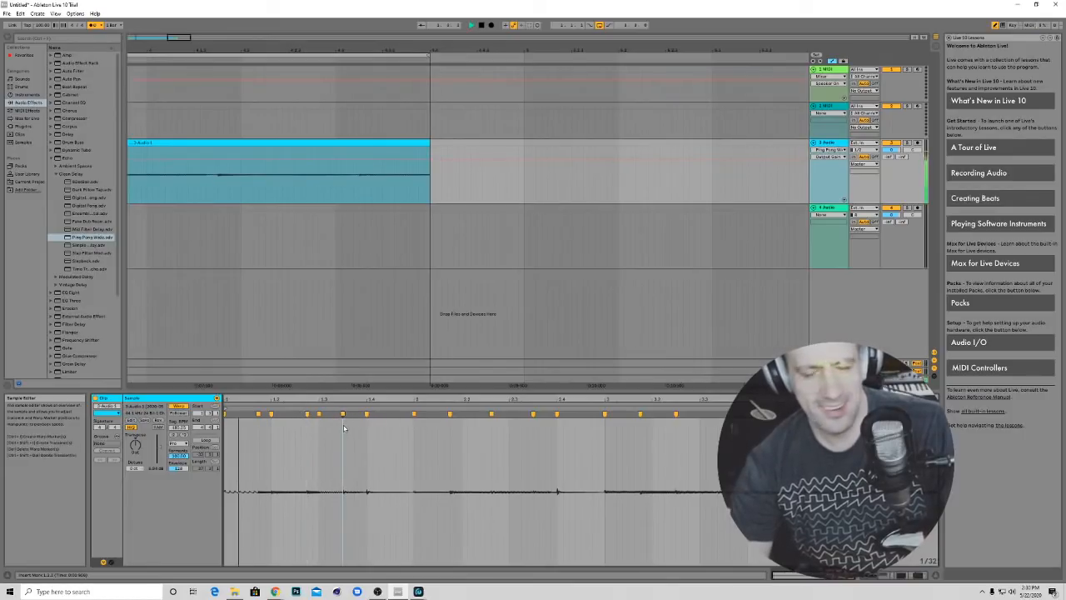
key(space)
drag(342, 414, 355, 414)
key(space)
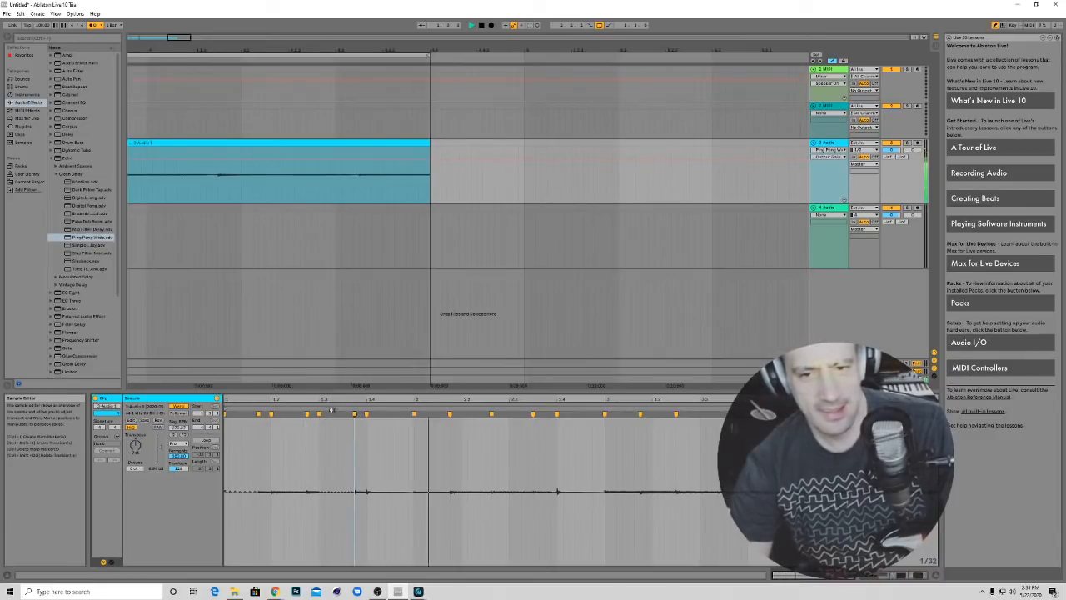
key(space)
Shift the beat 1.3 warp marker slightly later, delete it and play the clip
drag(317, 414, 329, 414)
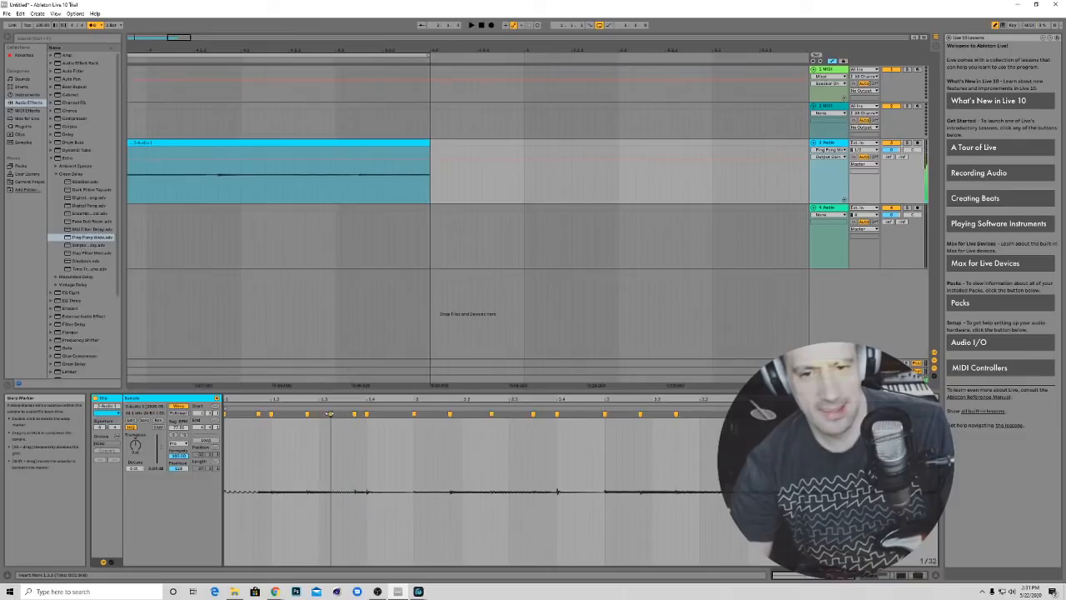
right_click(329, 414)
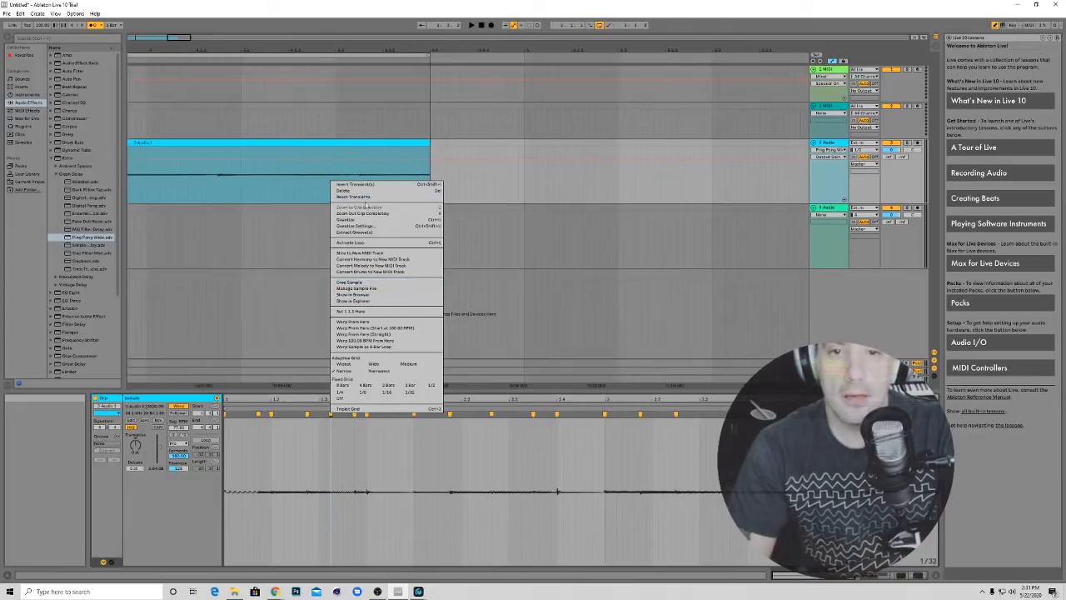
click(352, 191)
key(space)
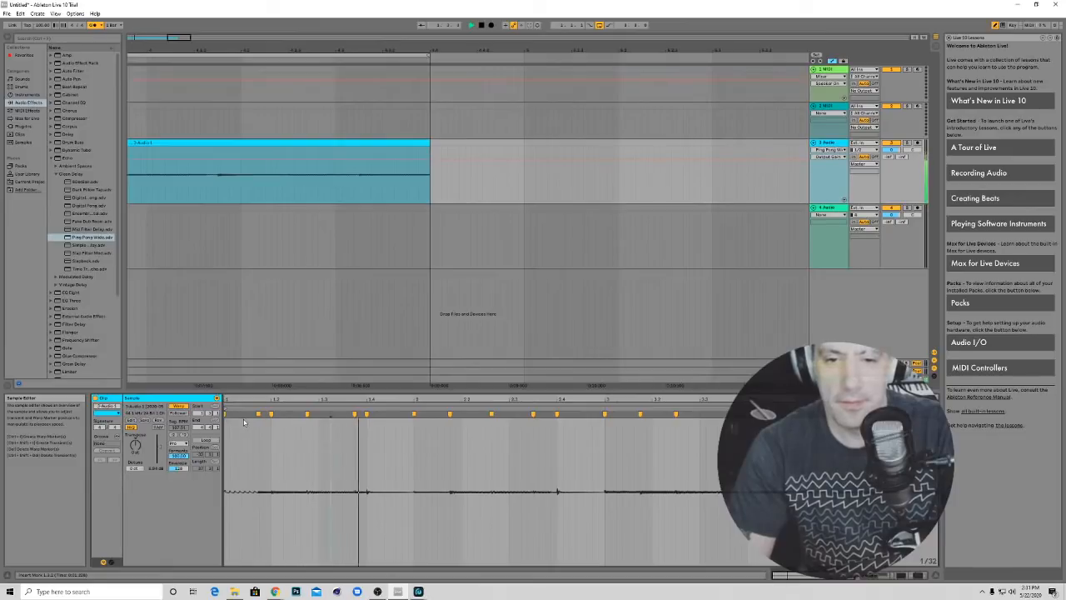
Move the warp markers after beats 1.3 and 2.2 earlier, each to midway before its next beat, and play the clip after each move
key(space)
drag(353, 414, 342, 414)
key(space)
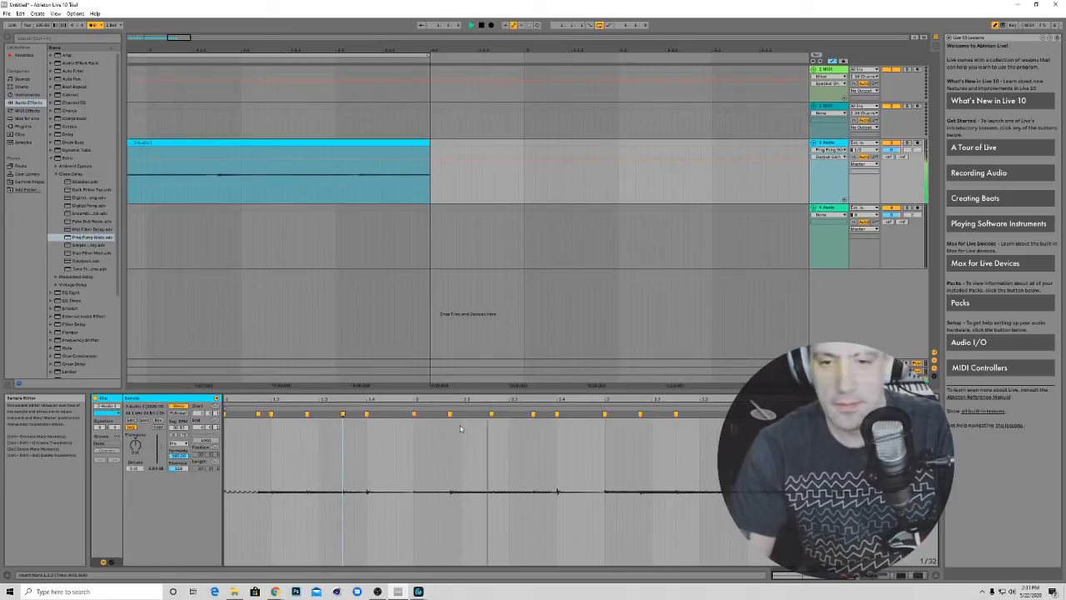
drag(490, 414, 485, 414)
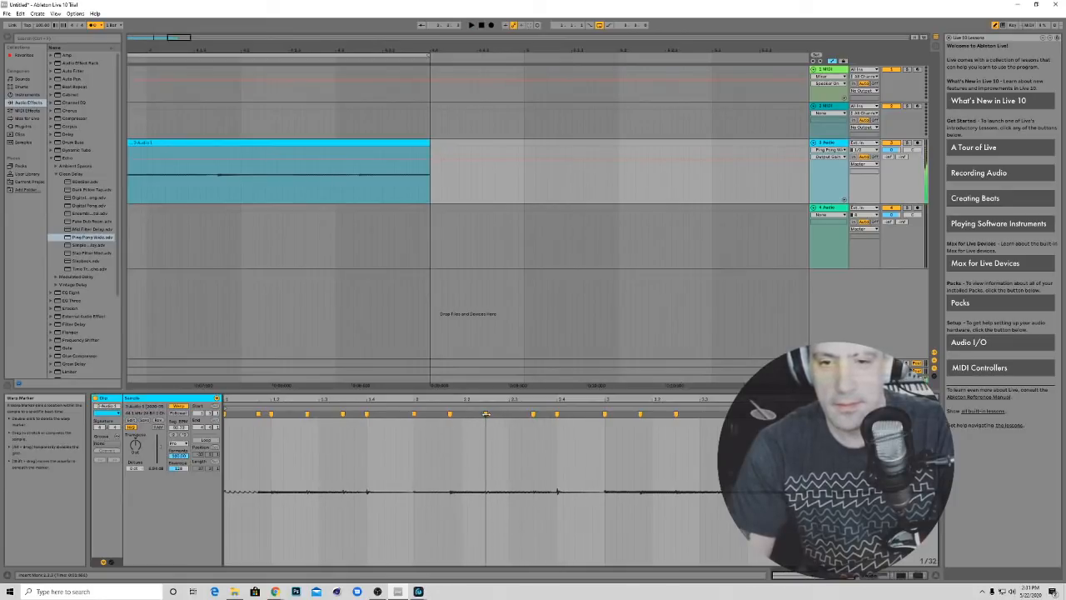
key(space)
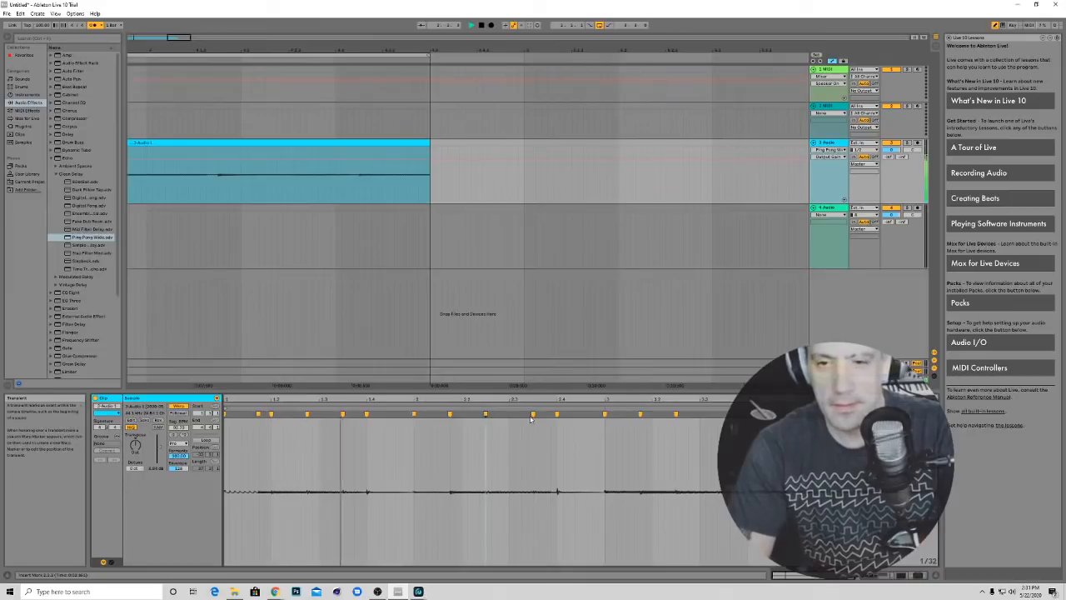
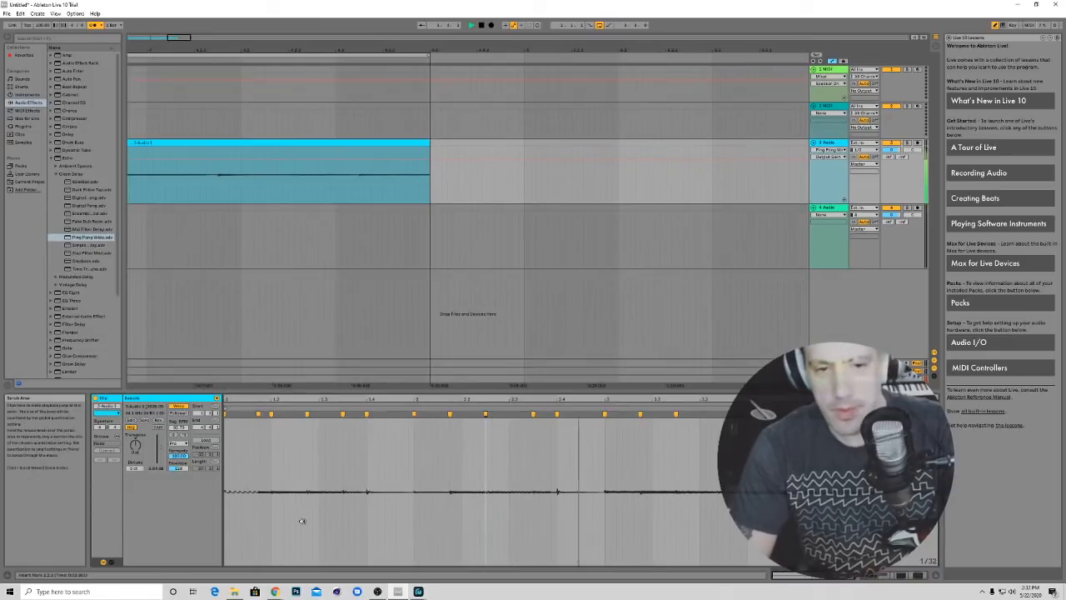
Look at the quantize grid choices in the clip's Quantize Settings and cancel without applying them
click(277, 470)
right_click(276, 470)
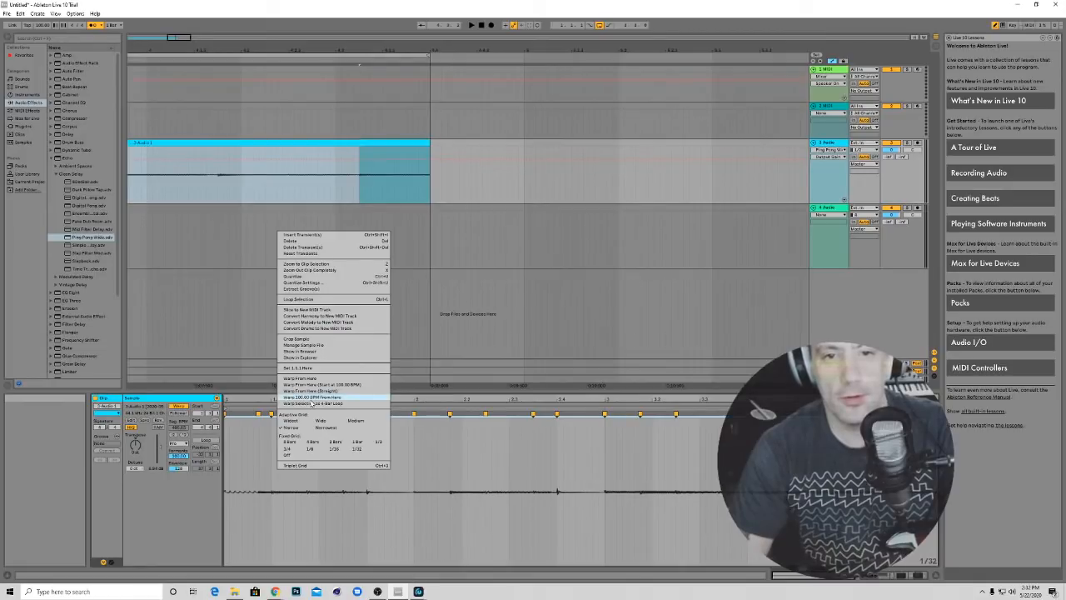
click(307, 283)
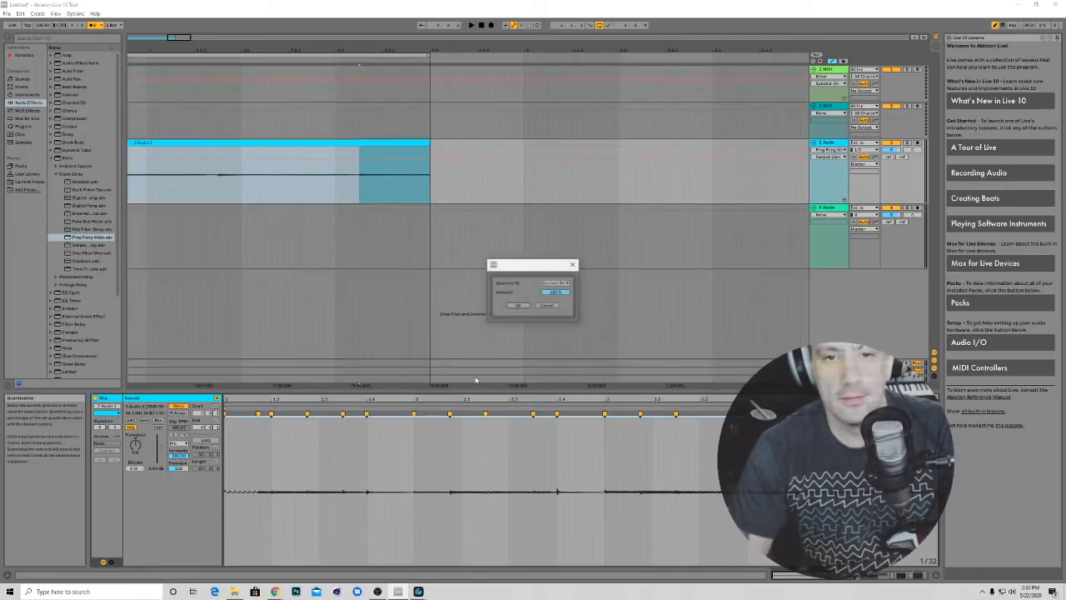
click(563, 283)
click(559, 285)
click(546, 306)
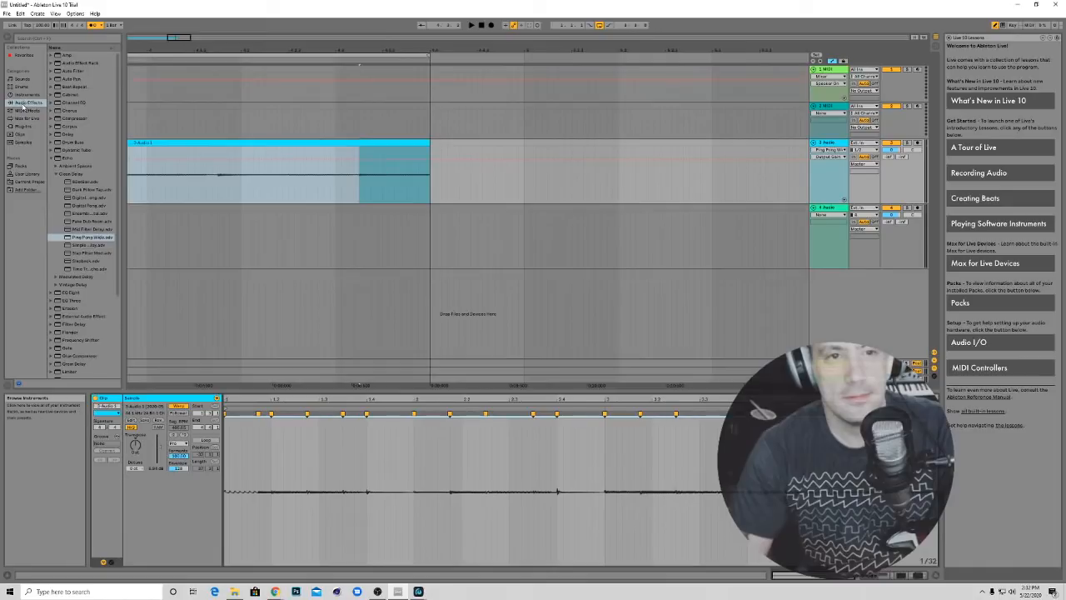
Browse the MIDI Effects category, looking through the presets for Chord, Velocity, Scale and Arpeggiator
click(22, 110)
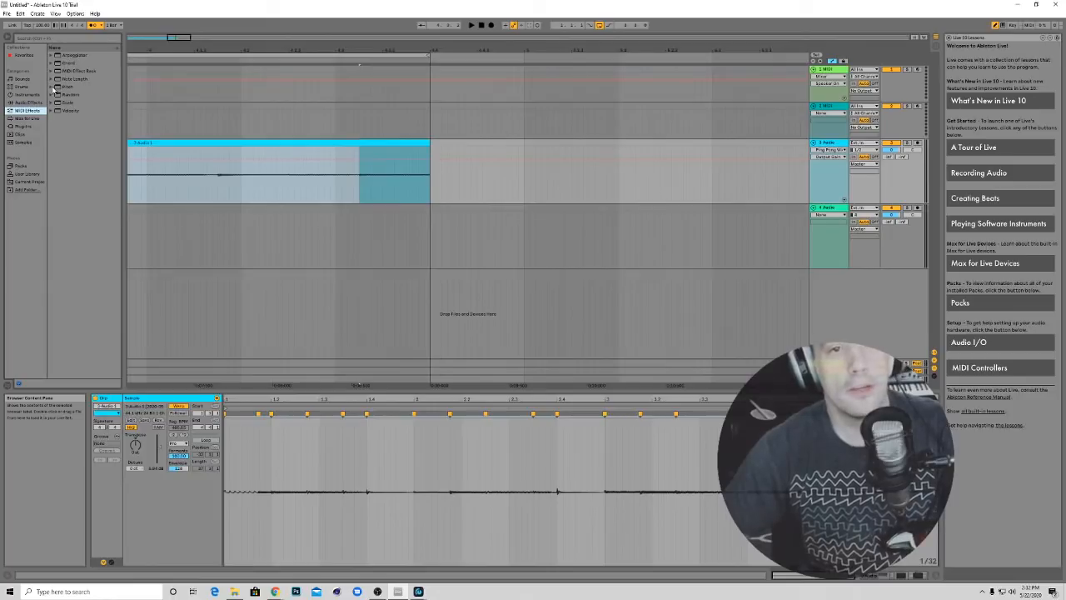
click(57, 87)
click(52, 80)
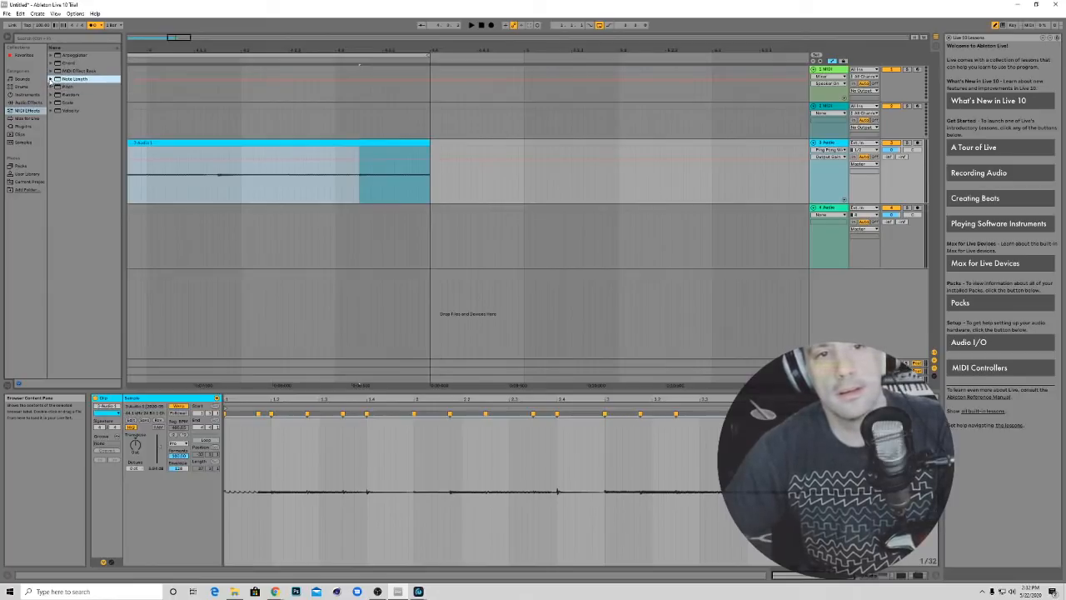
click(51, 63)
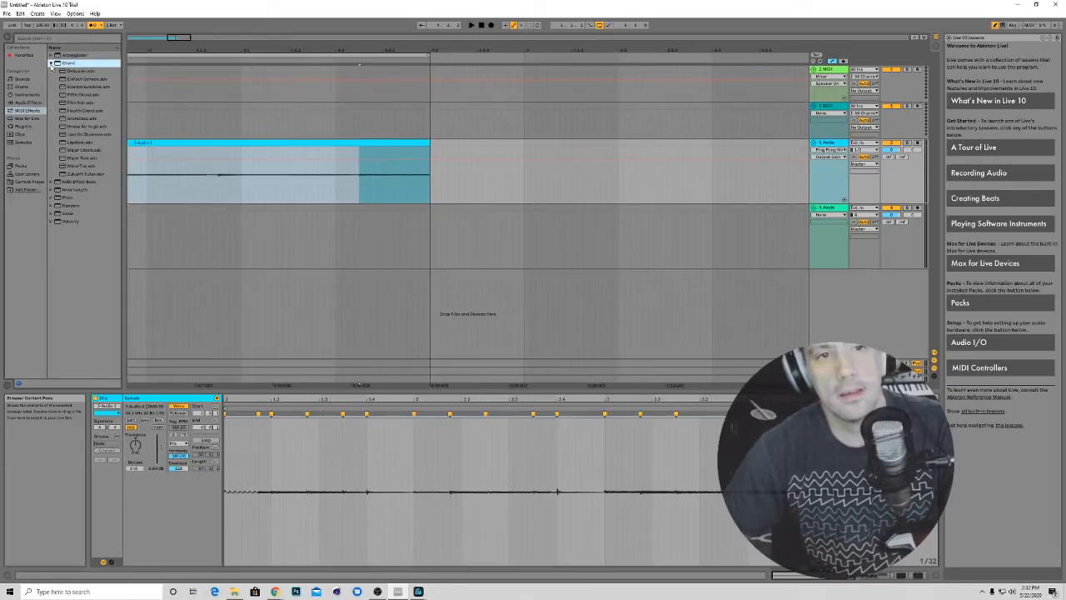
click(51, 63)
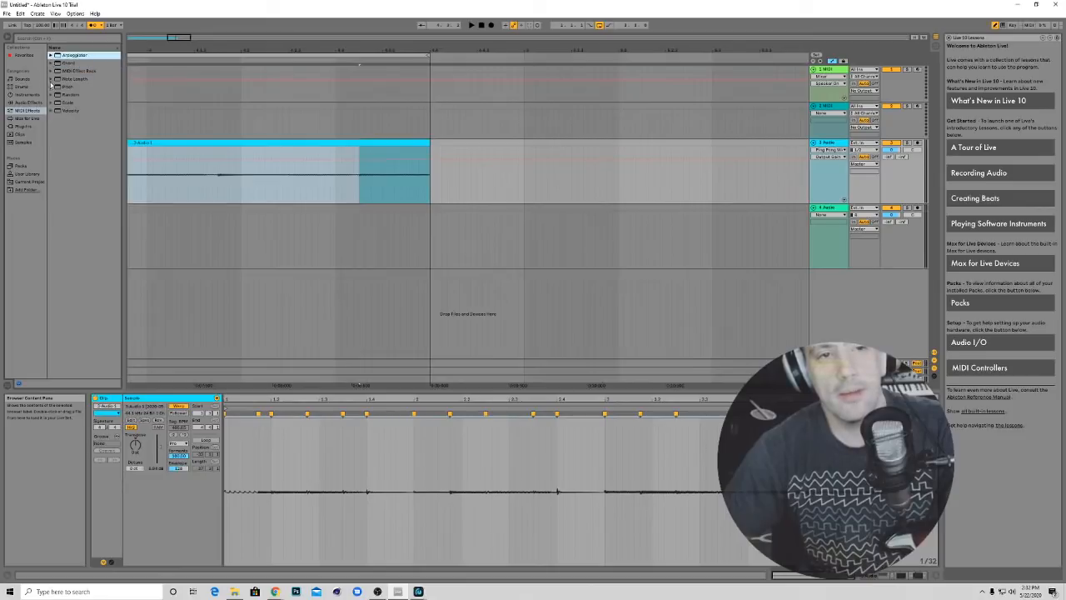
click(52, 111)
click(52, 111)
click(50, 102)
click(51, 102)
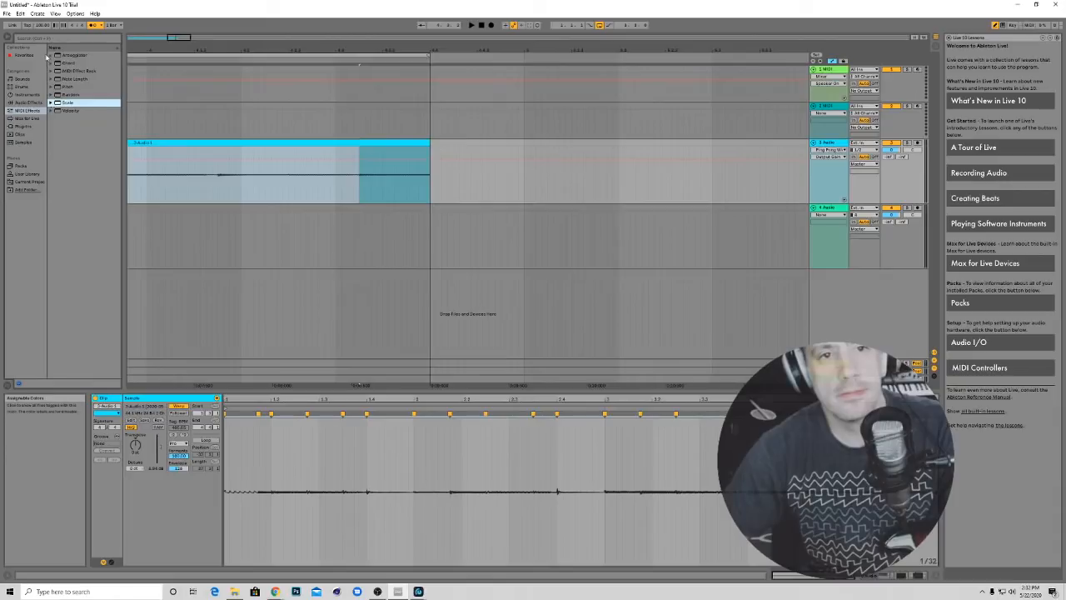
click(52, 55)
click(52, 55)
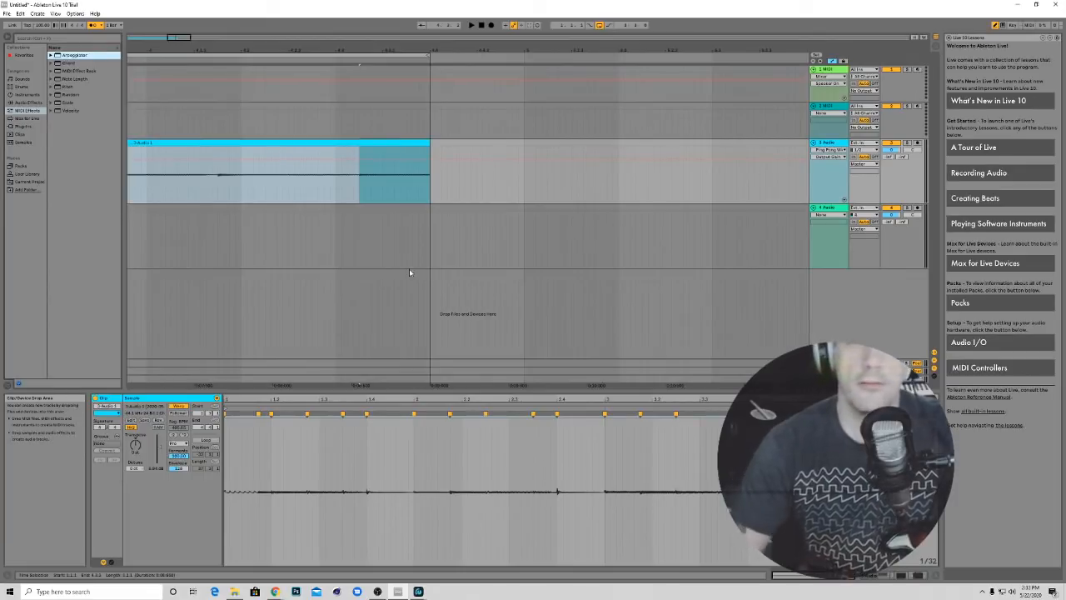
Hide the automation lanes in the arrangement and make the 3 Audio track taller
scroll(404, 233, down, 4)
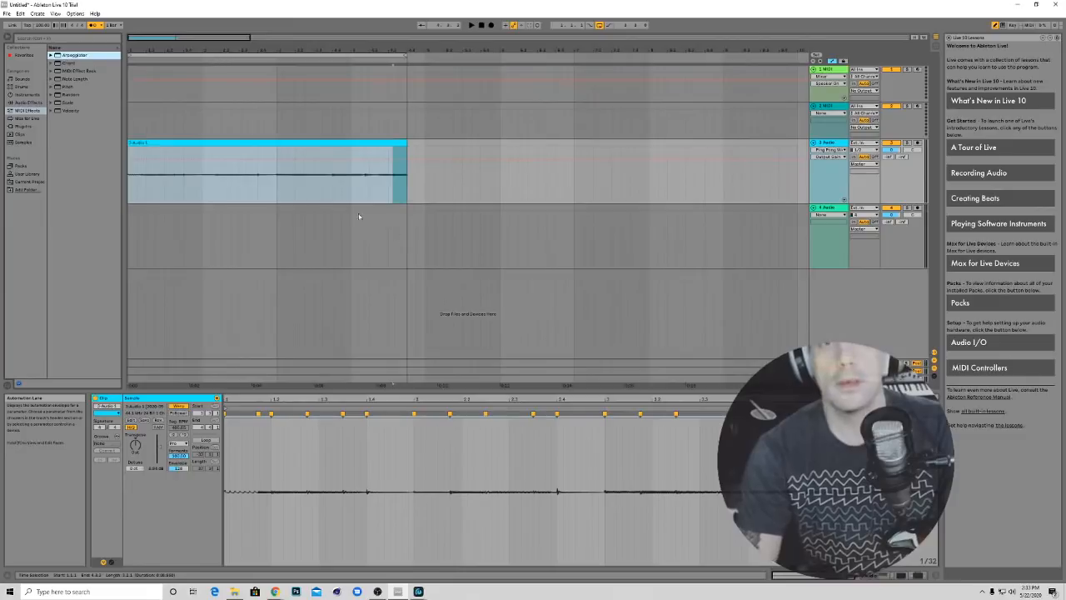
scroll(382, 215, down, 6)
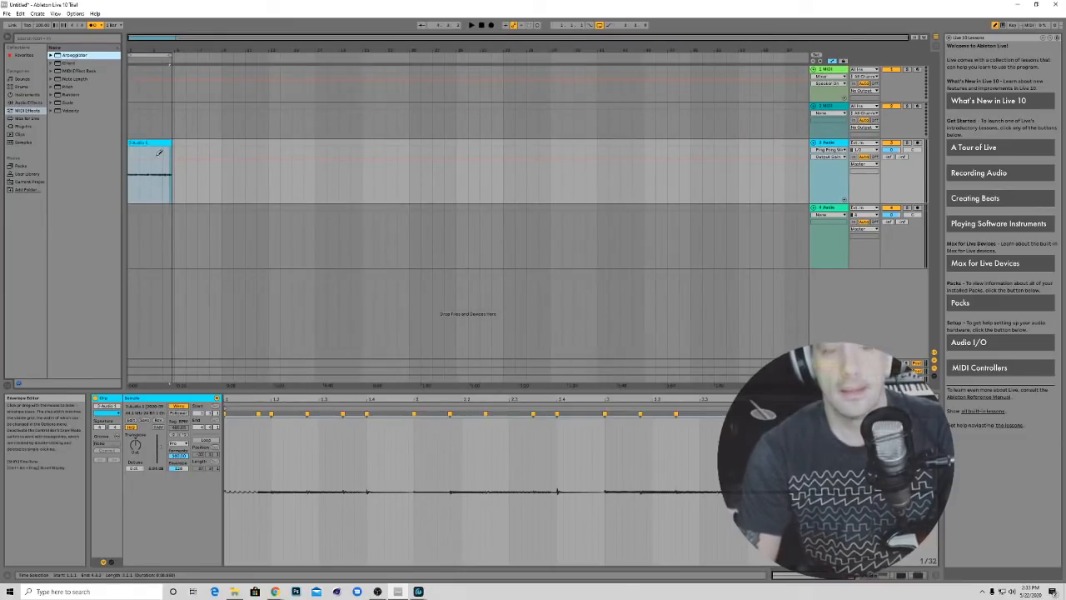
click(158, 152)
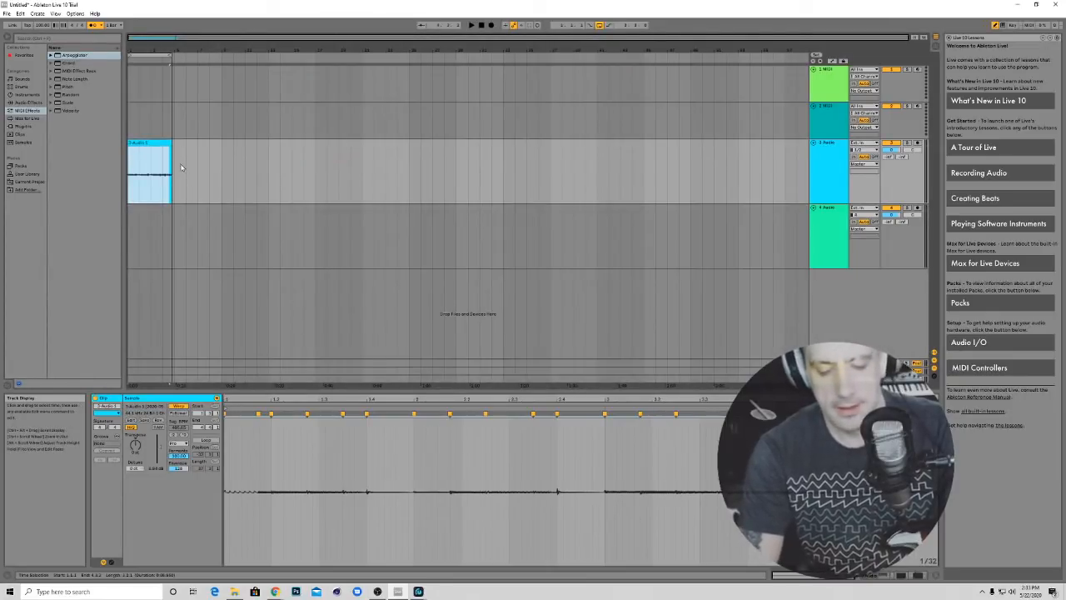
scroll(181, 167, up, 4)
scroll(180, 167, down, 2)
scroll(181, 167, up, 1)
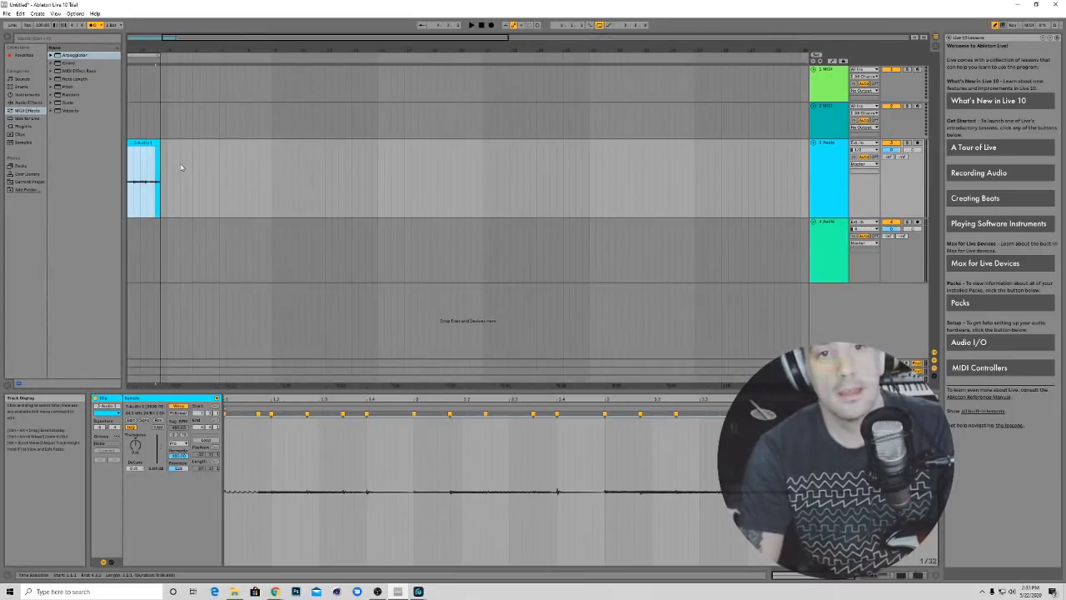
scroll(181, 168, up, 2)
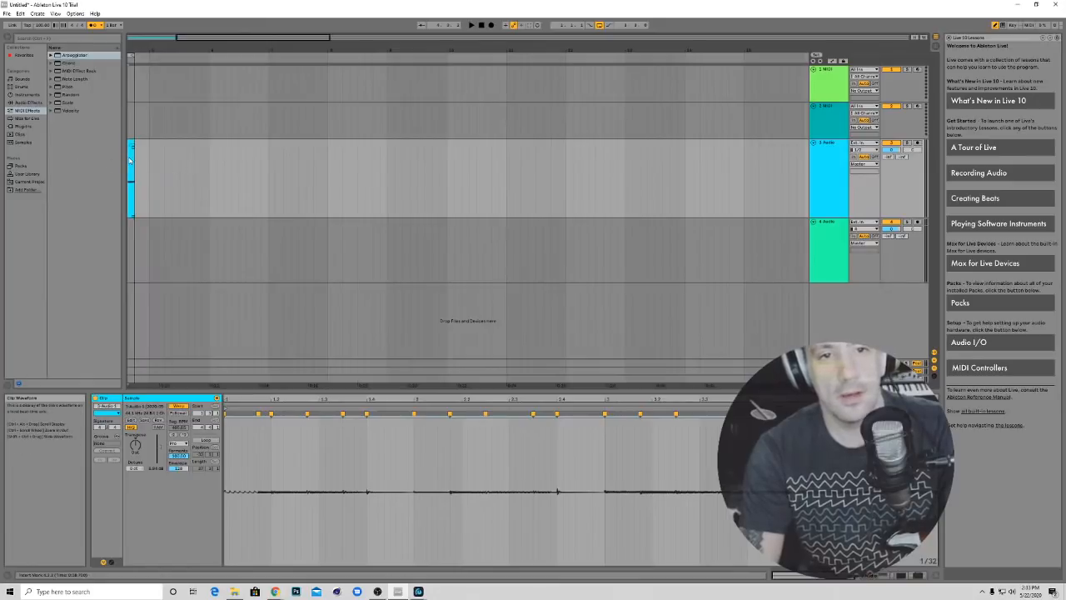
Extend the arrangement loop's end far beyond the end of the recorded clip on the 3 Audio track
click(136, 54)
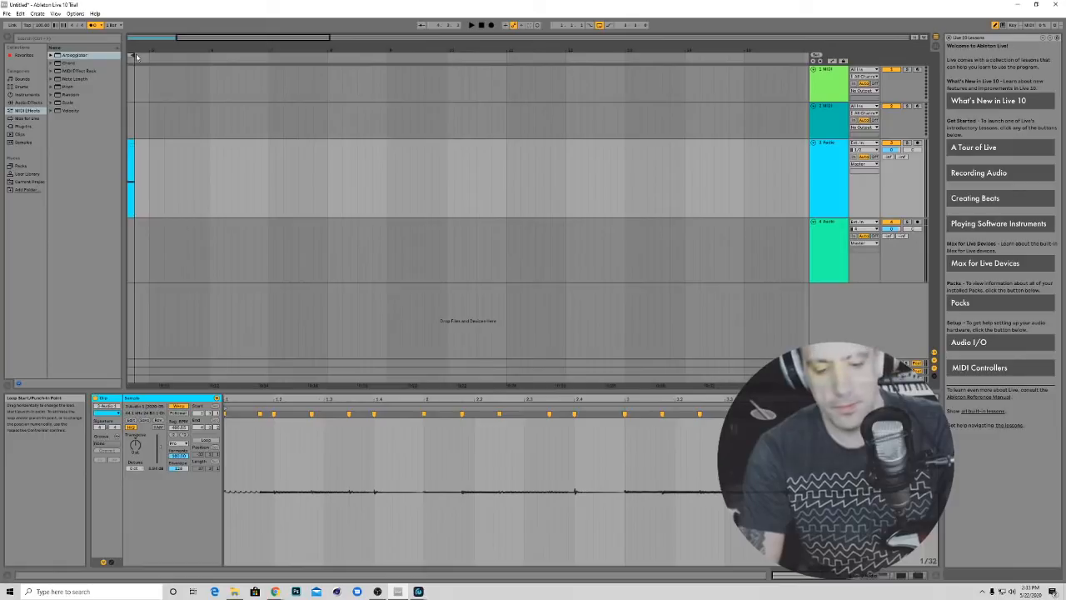
key(z)
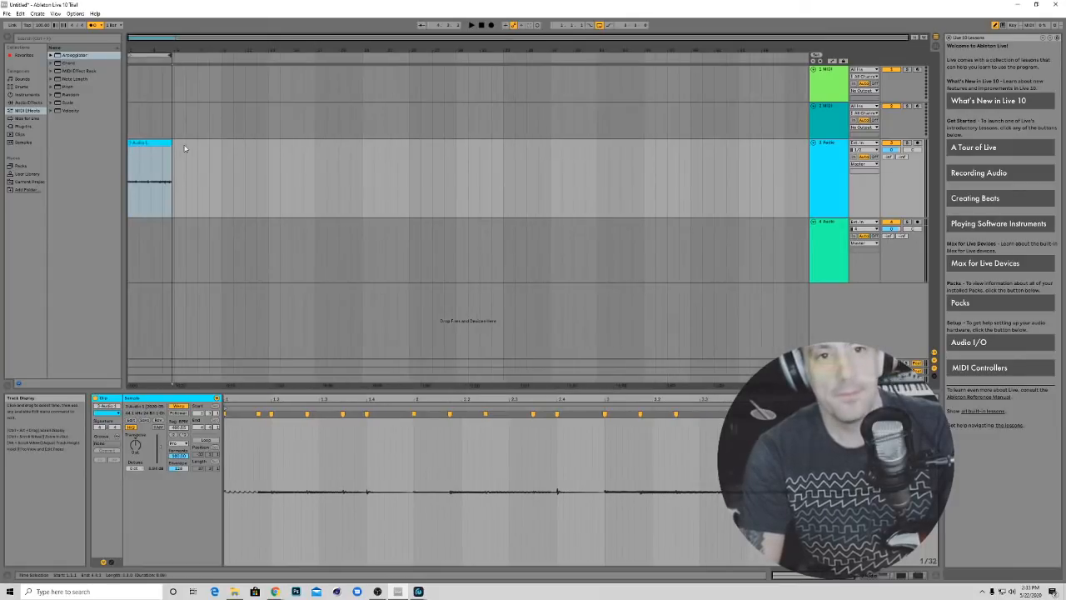
click(145, 56)
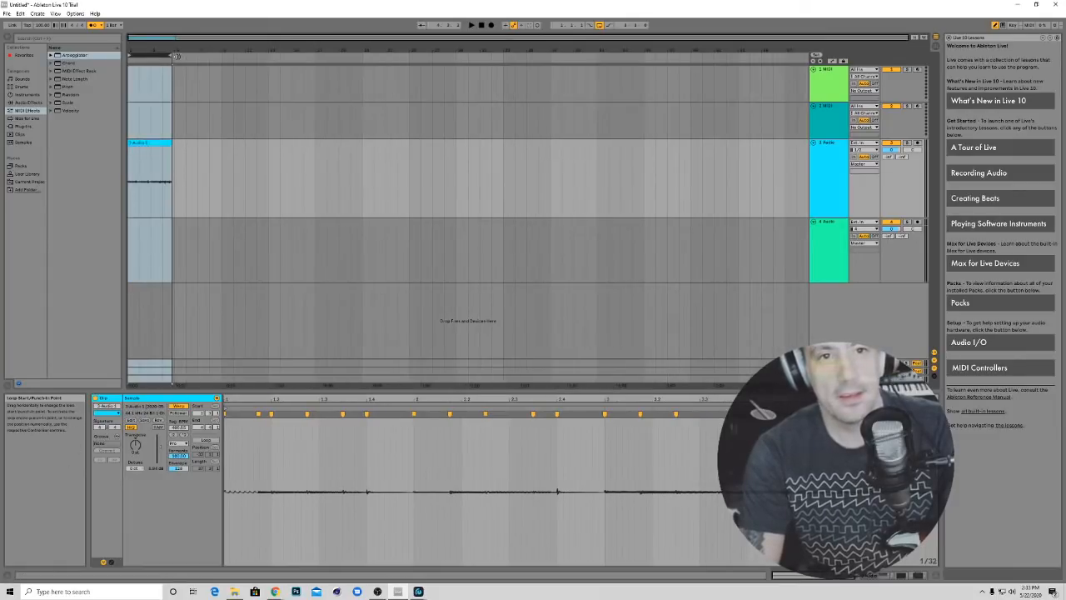
right_click(163, 56)
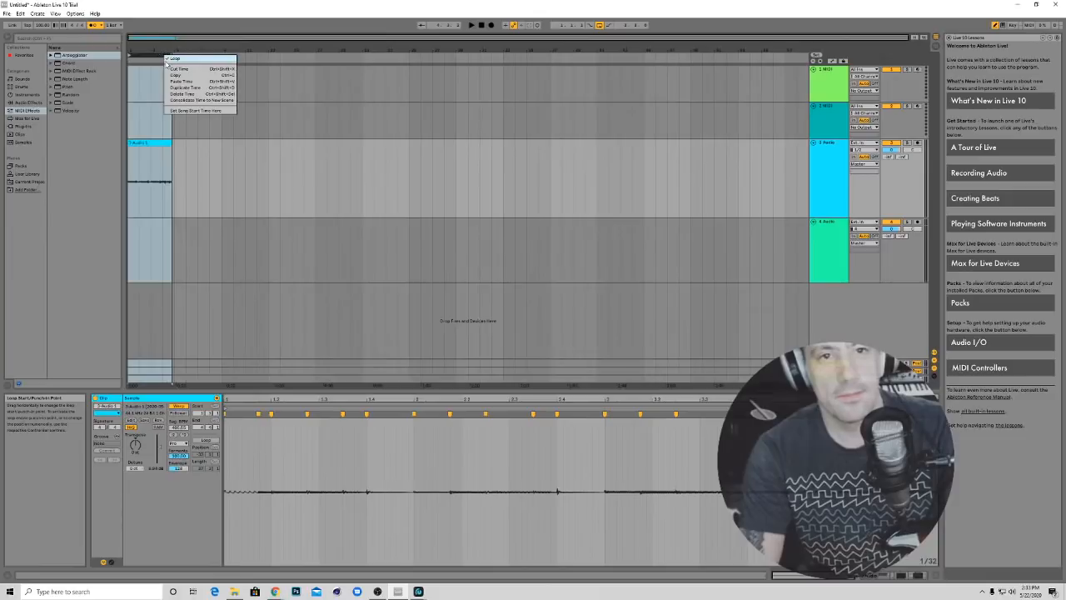
click(165, 62)
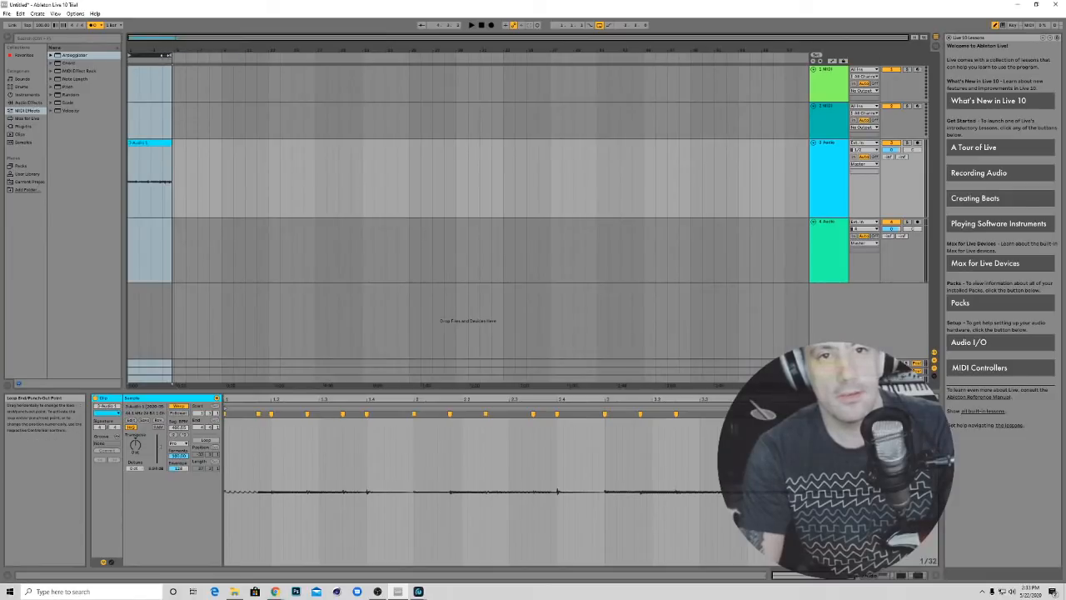
right_click(169, 56)
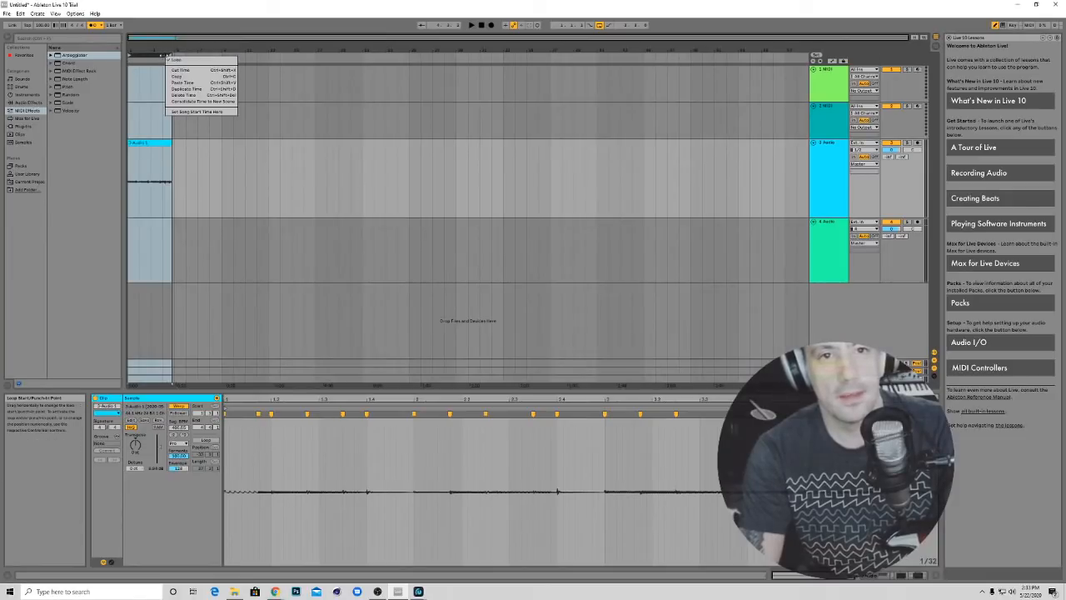
click(169, 59)
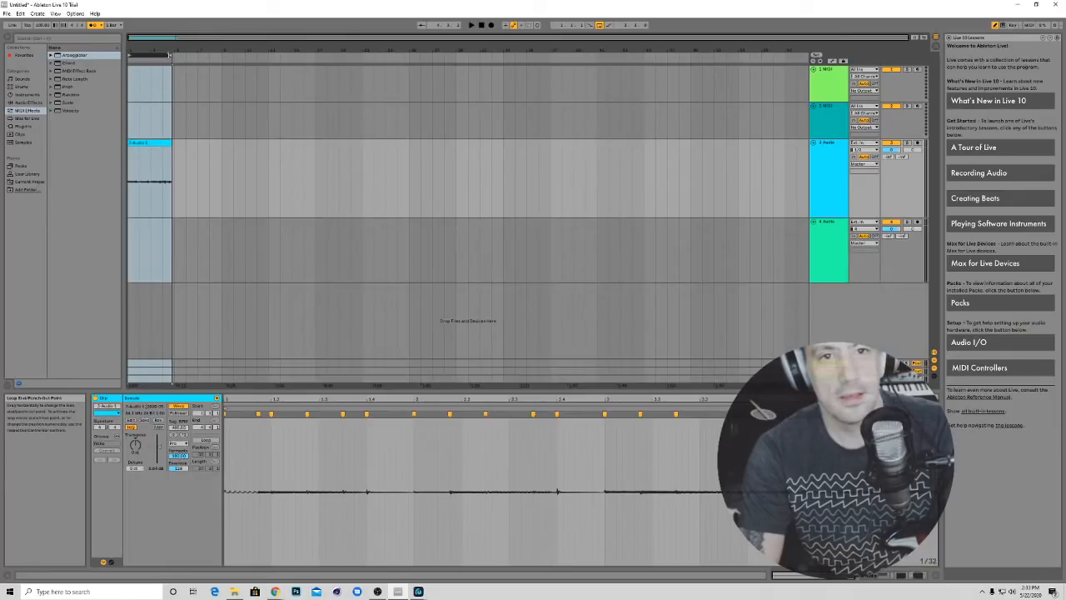
drag(170, 56, 455, 56)
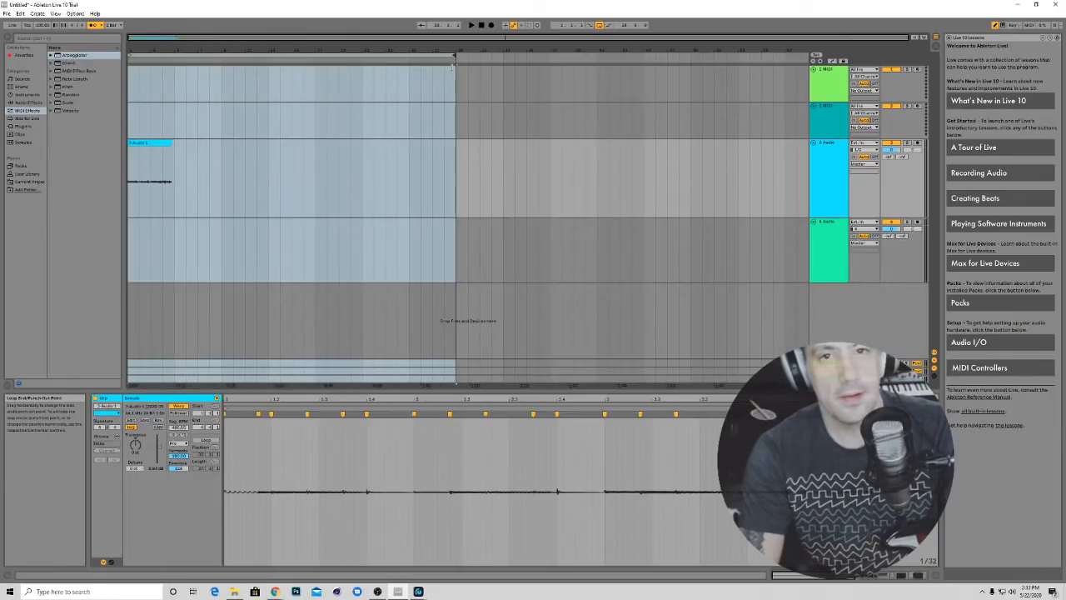
Copy the recorded clip on the 3 Audio track and paste a second one directly against its end
click(157, 145)
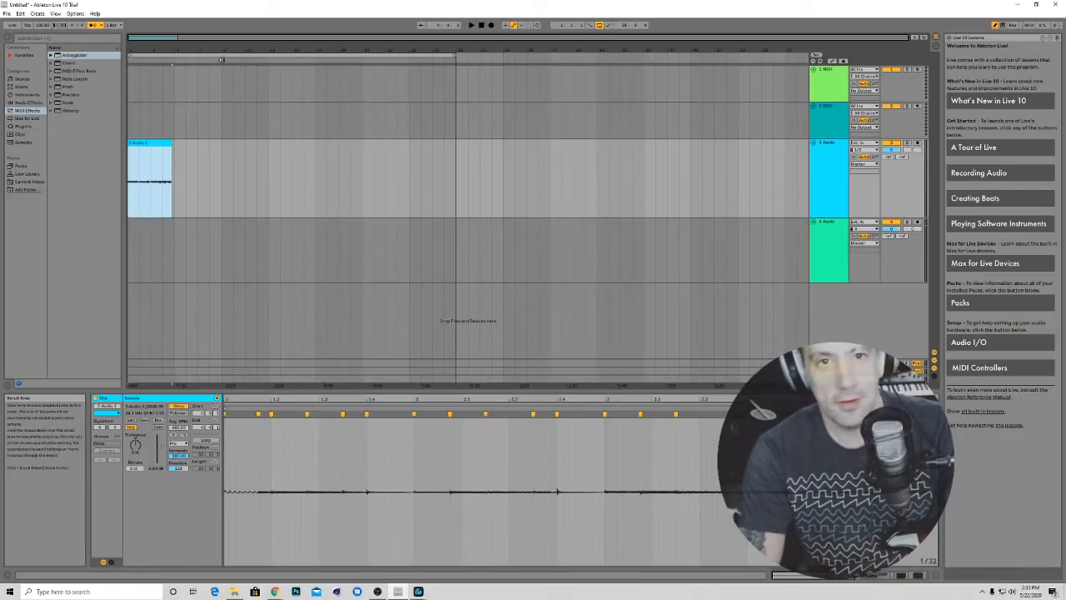
click(225, 88)
click(221, 177)
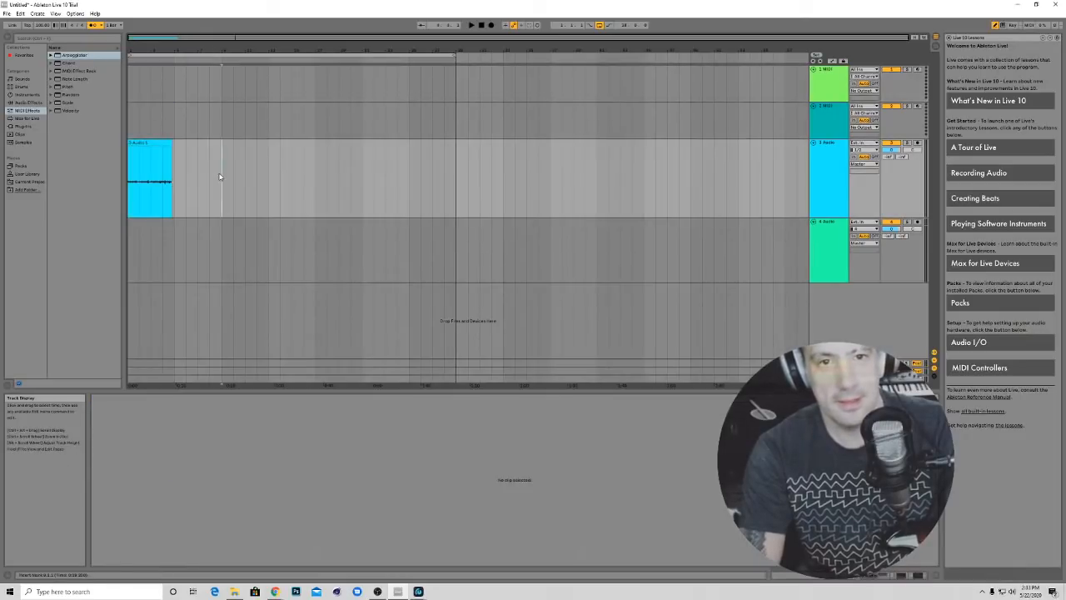
key(ctrl+v)
key(ctrl+z)
scroll(188, 158, up, 3)
scroll(172, 164, up, 3)
scroll(172, 164, up, 2)
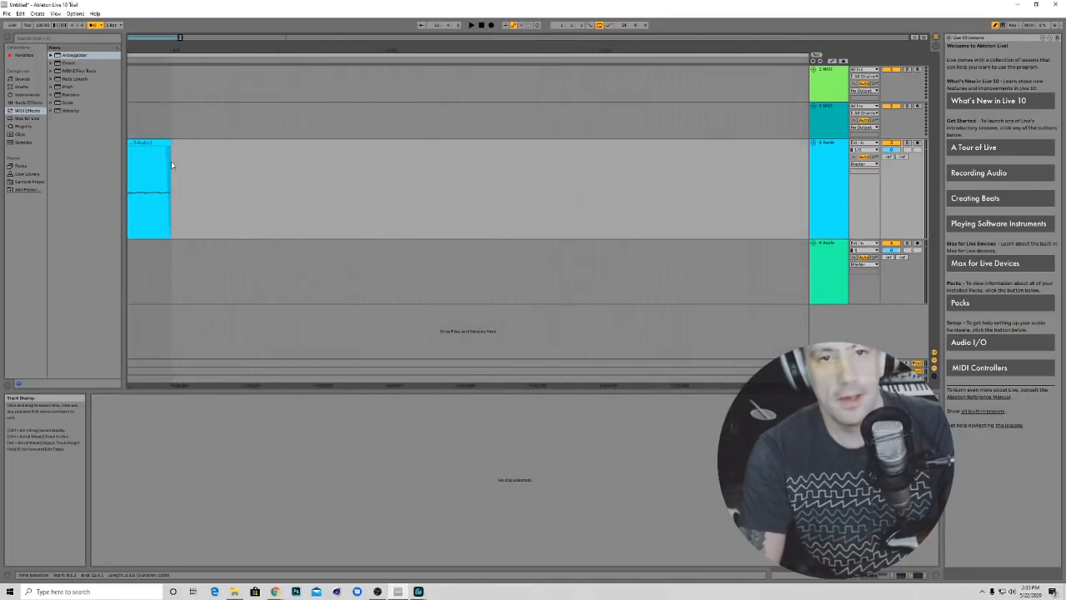
click(171, 164)
key(ctrl+v)
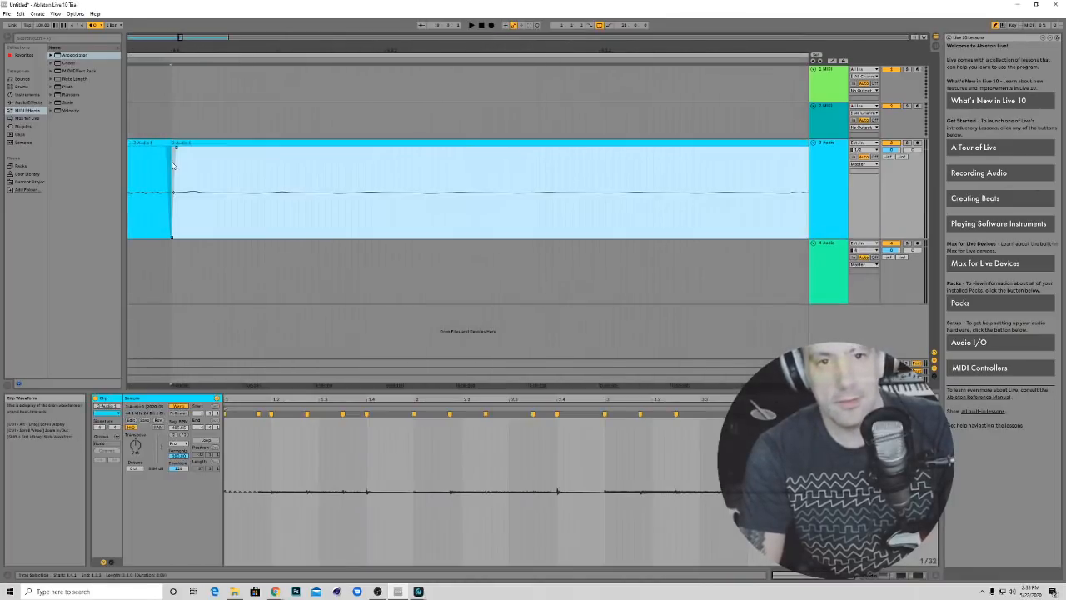
scroll(172, 164, down, 2)
scroll(172, 164, down, 4)
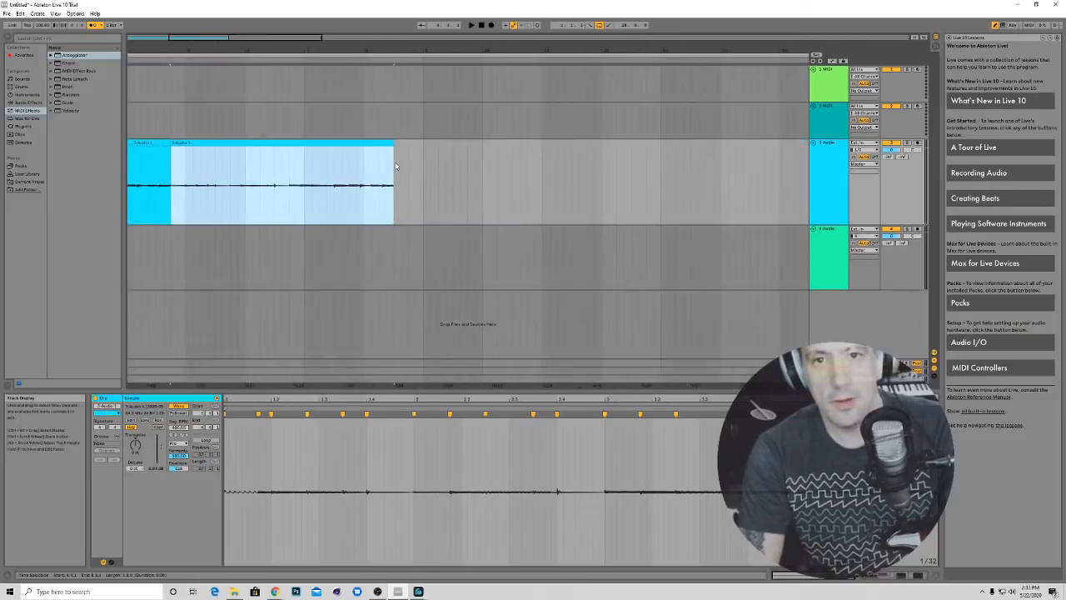
Try selecting a time range across the two adjoining clips on the 3 Audio track
click(397, 163)
click(422, 178)
drag(423, 178, 142, 157)
click(150, 127)
click(159, 158)
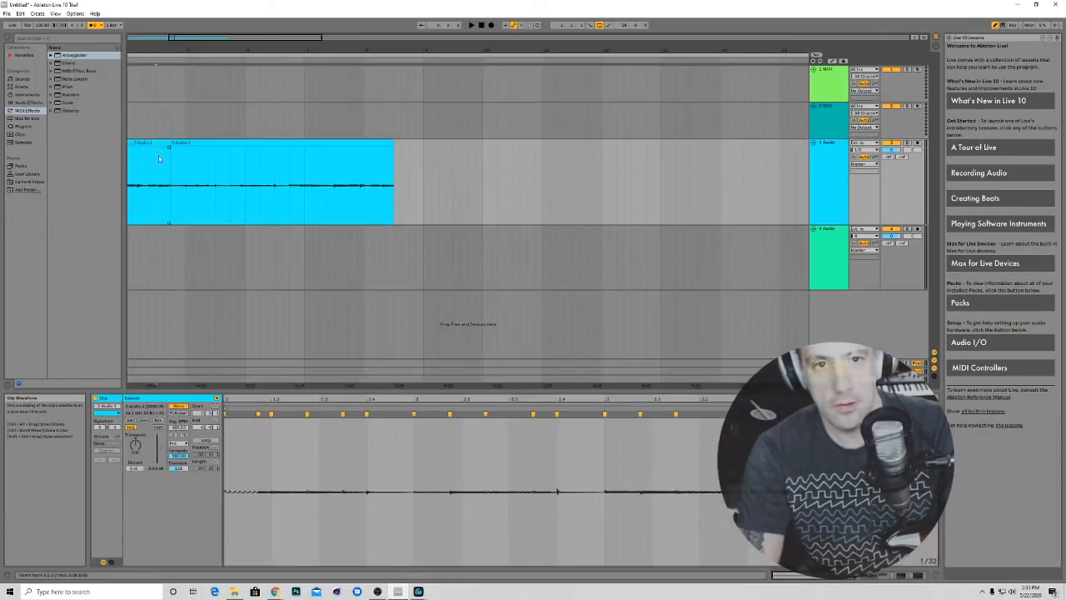
drag(207, 258, 156, 162)
drag(400, 201, 1, 185)
key(minus)
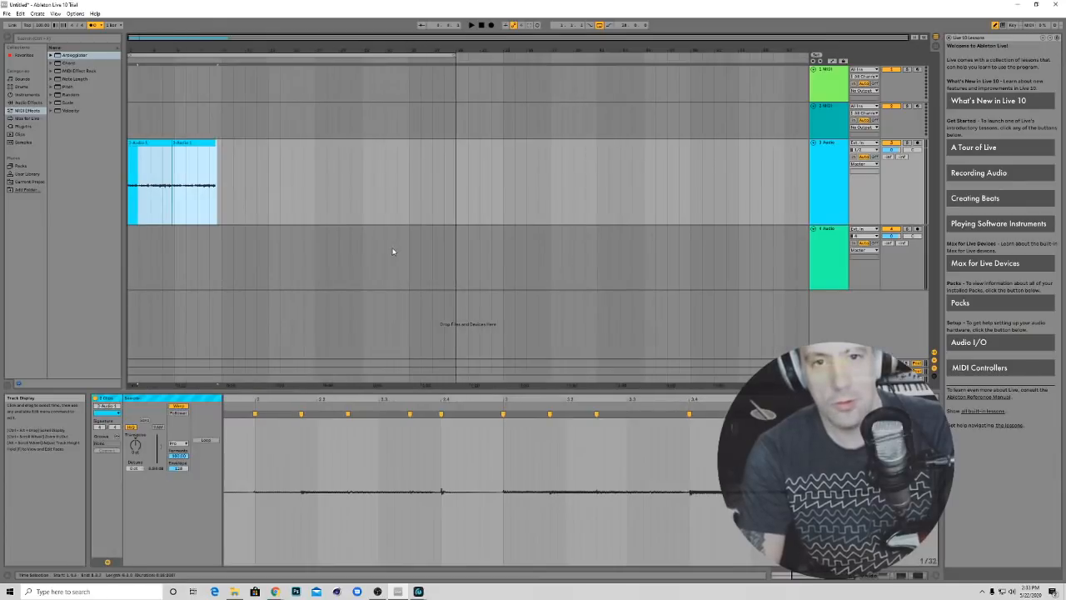
click(191, 172)
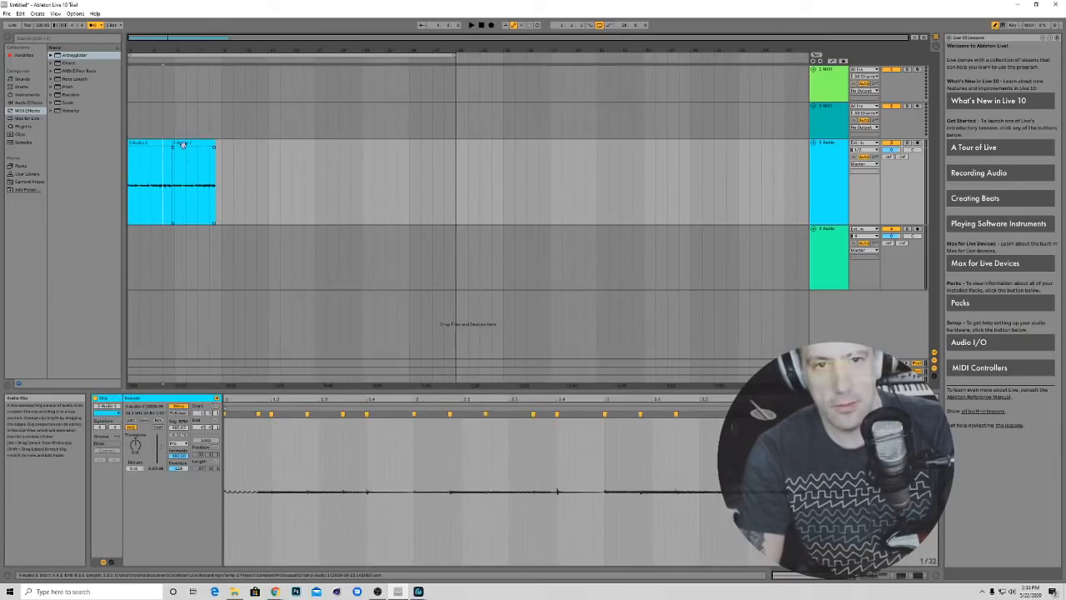
Select the second clip and place a third copy directly at its end
mouse_move(184, 143)
mouse_down()
mouse_move(277, 147)
mouse_move(181, 142)
mouse_up()
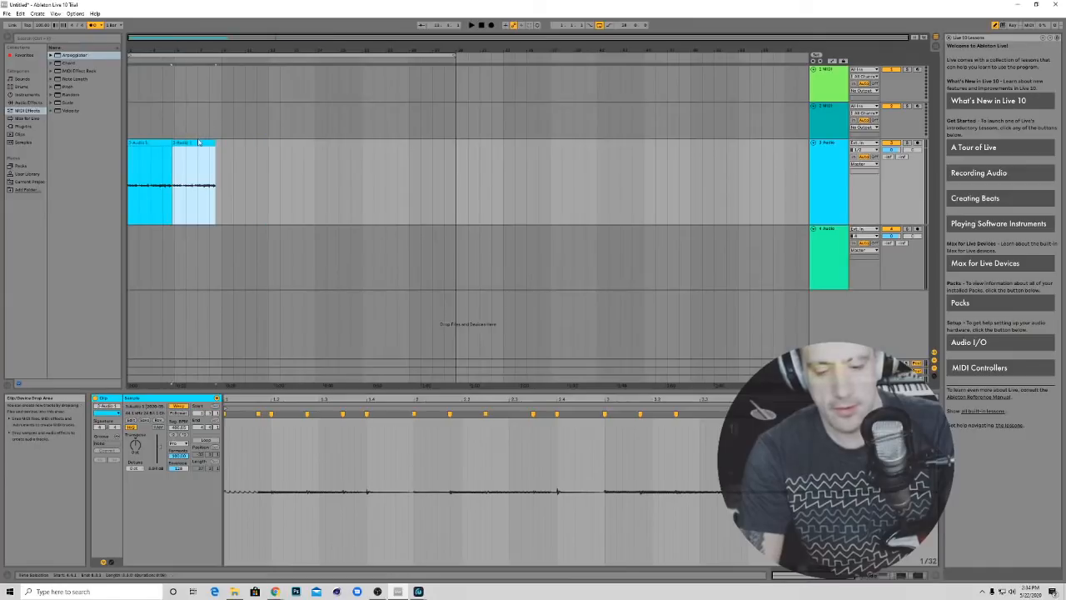
click(218, 156)
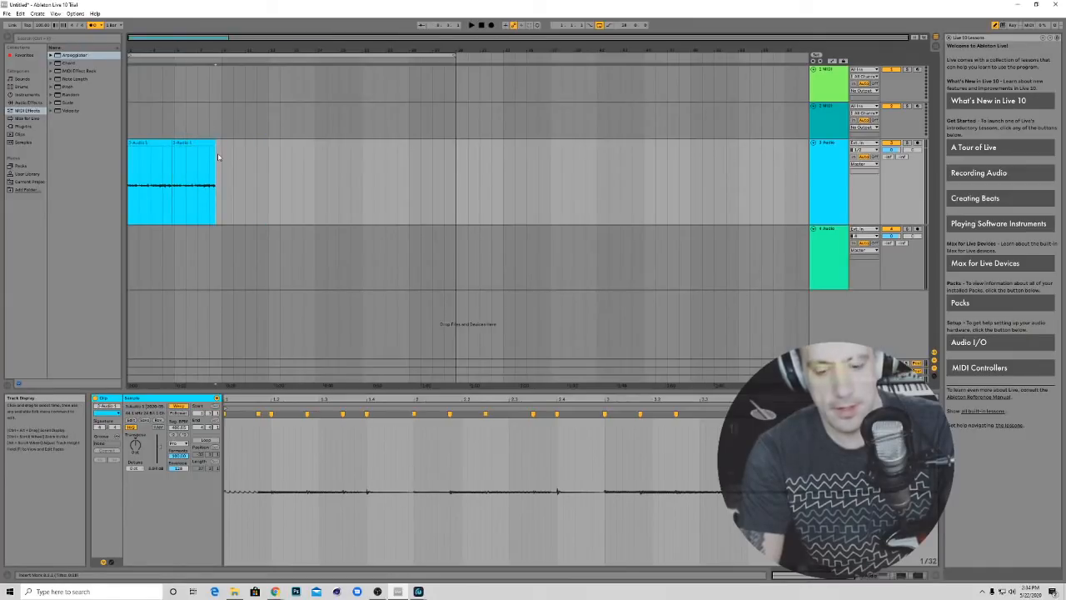
key(ctrl+d)
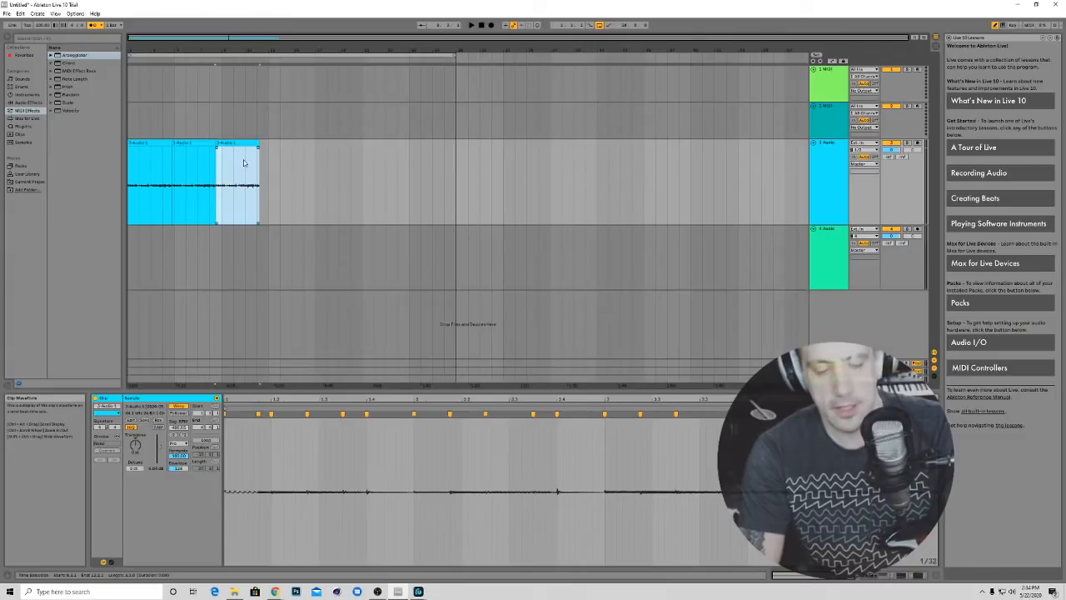
click(269, 158)
key(ctrl+v)
drag(288, 149, 237, 144)
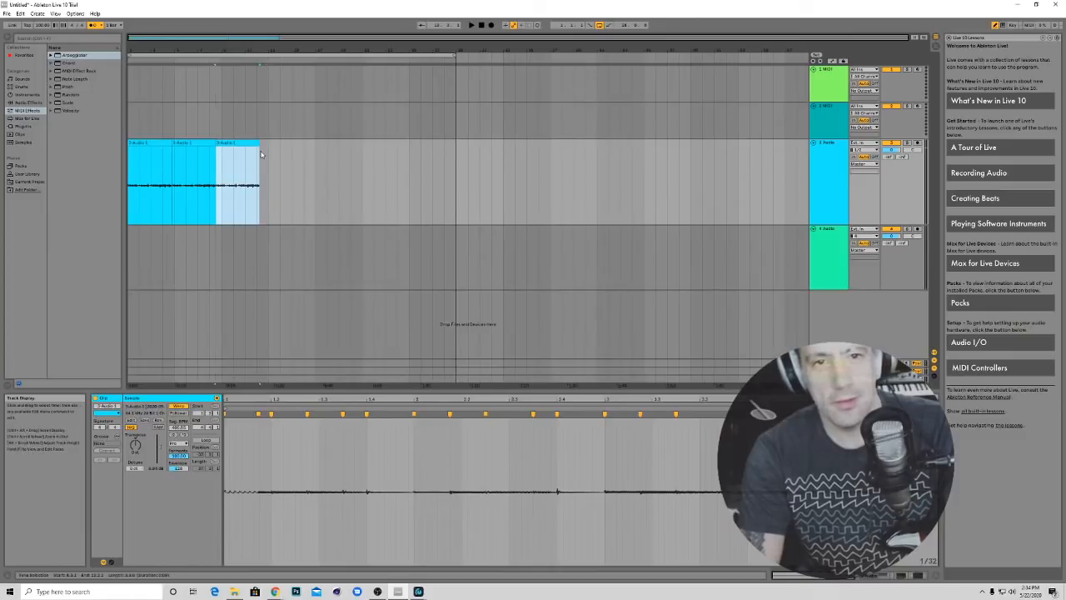
Paste two more copies end to end after the third clip, making a row of five clips
click(261, 154)
key(ctrl+v)
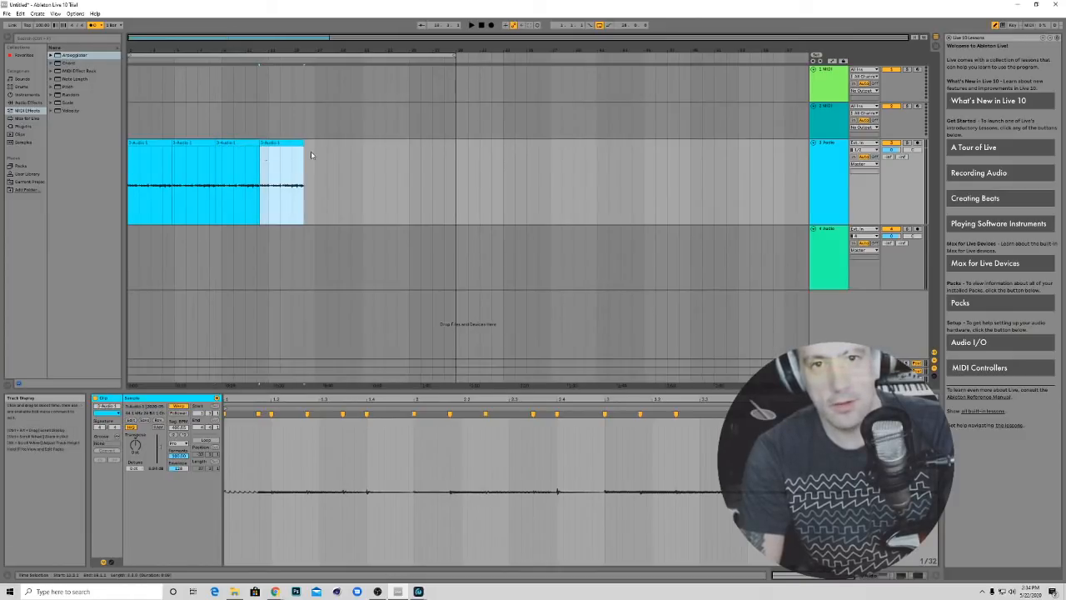
click(306, 151)
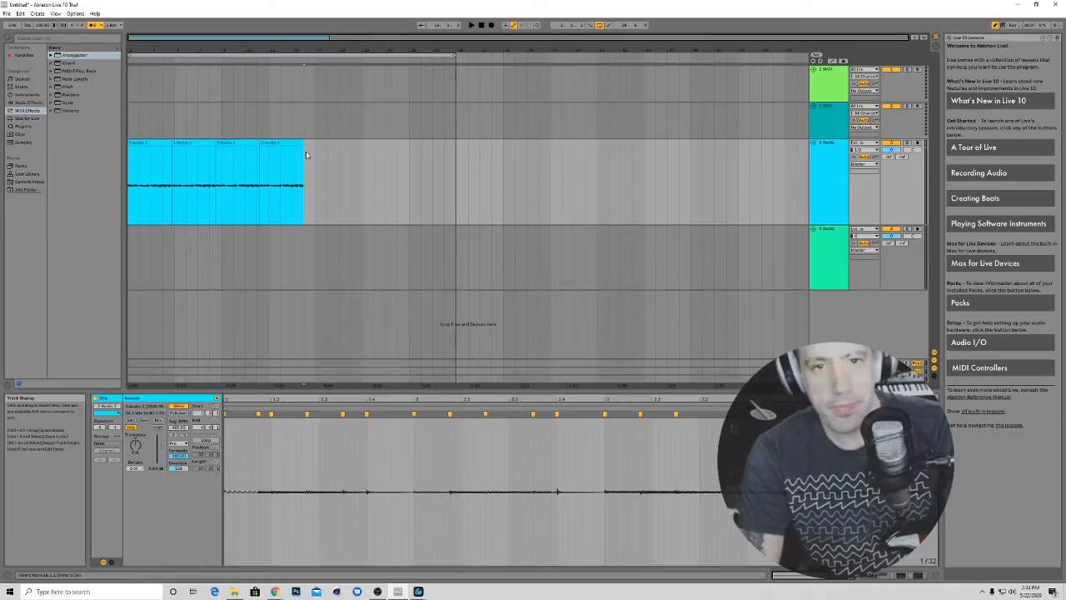
key(ctrl+v)
Paste a sixth and a seventh copy of the clip, each starting exactly where the previous one ends
click(355, 160)
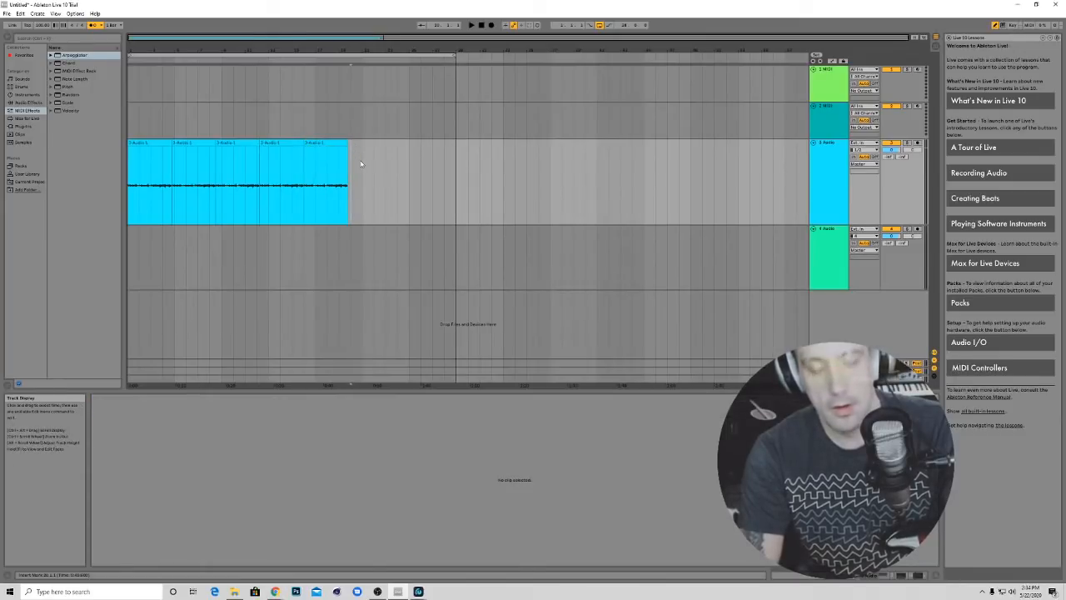
scroll(359, 161, up, 4)
scroll(357, 162, up, 5)
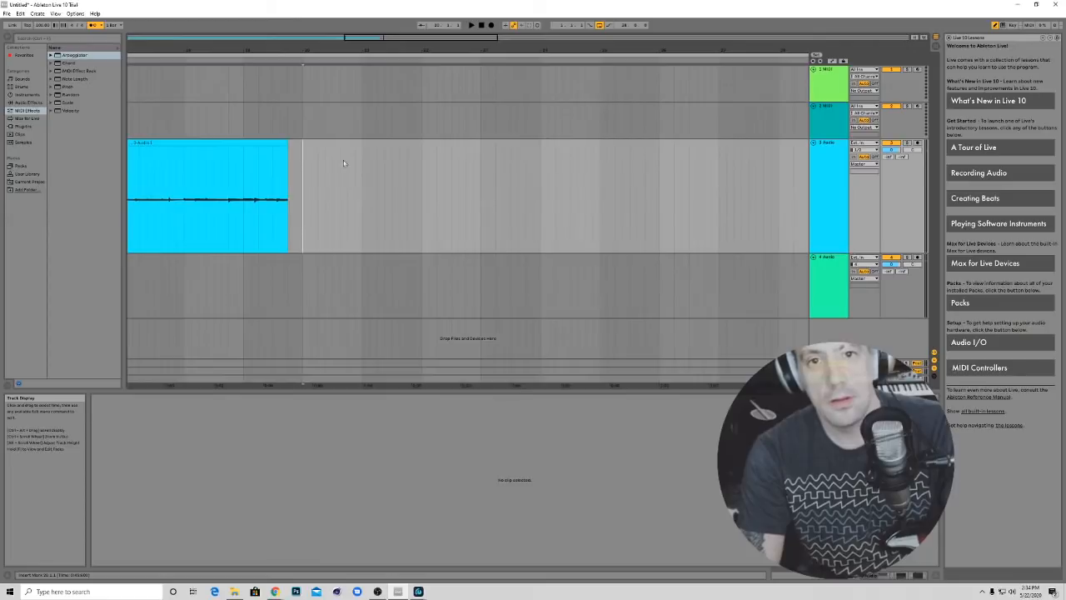
click(289, 155)
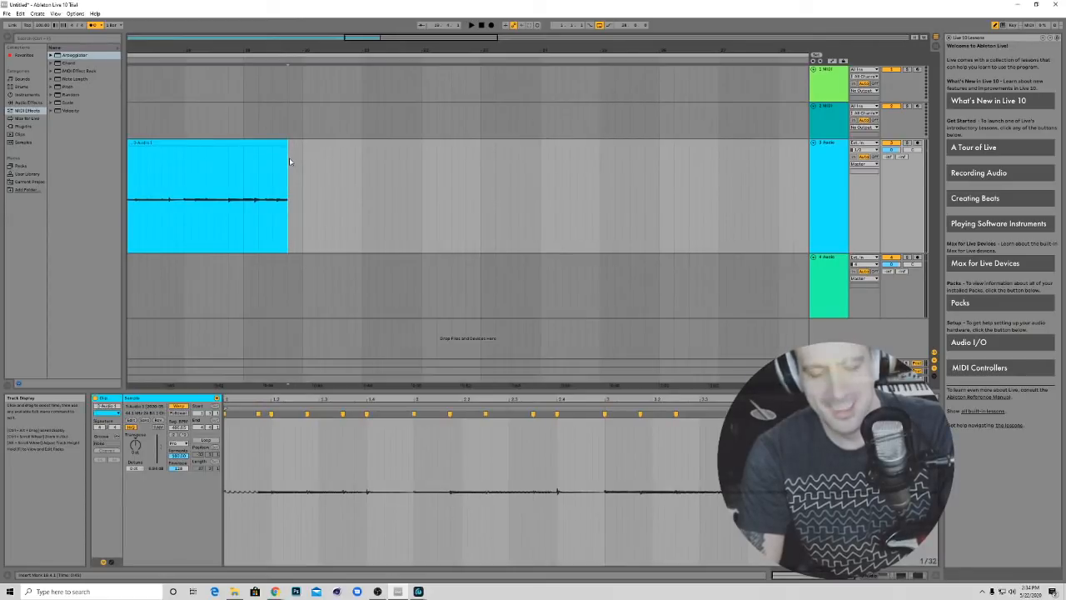
key(ctrl+v)
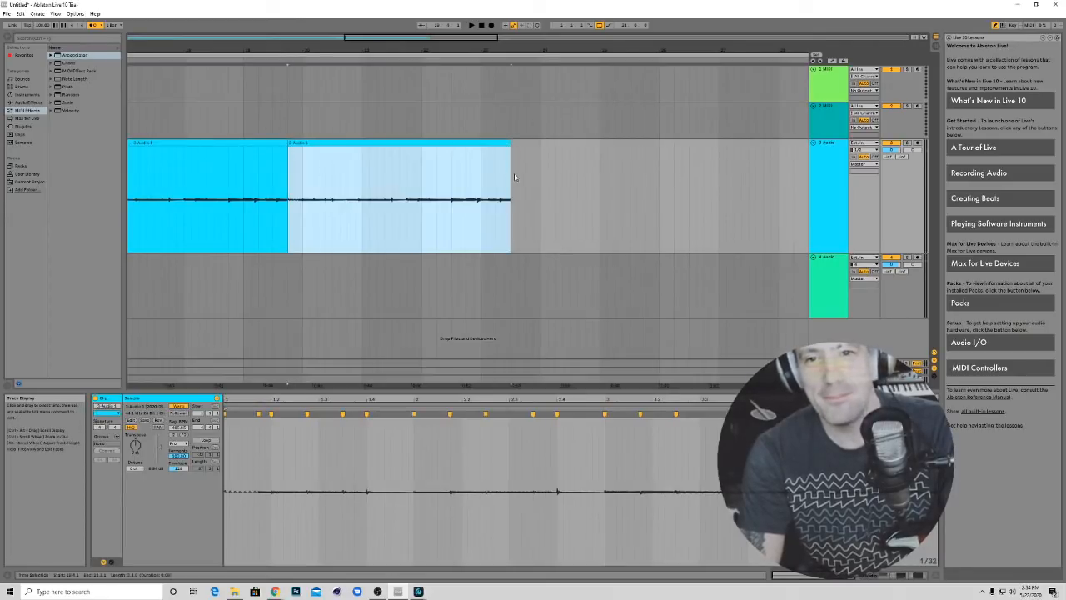
click(514, 177)
key(ctrl+v)
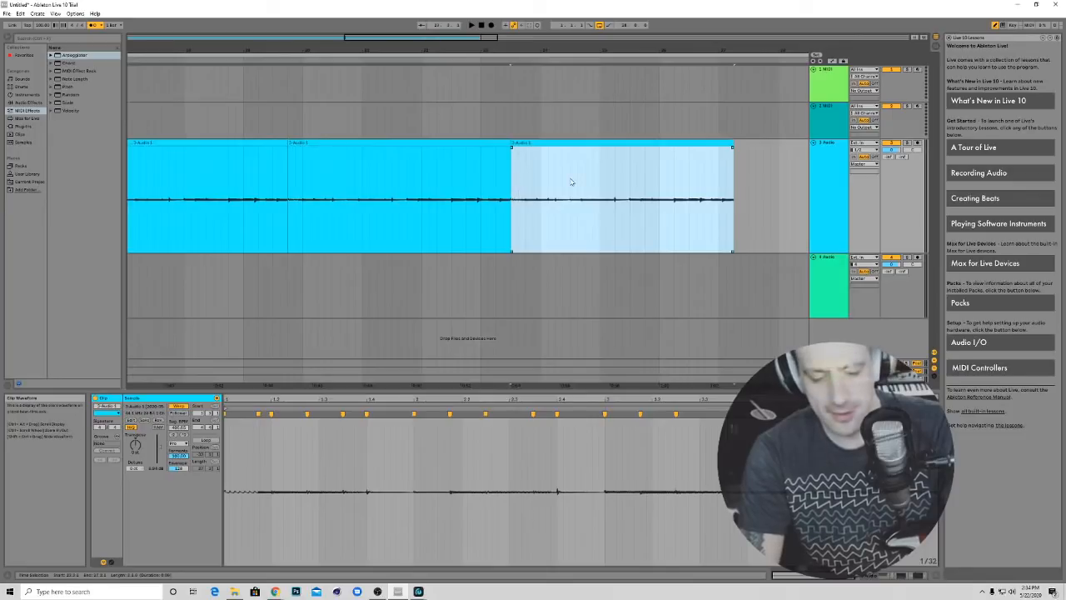
scroll(572, 181, down, 2)
scroll(571, 182, down, 3)
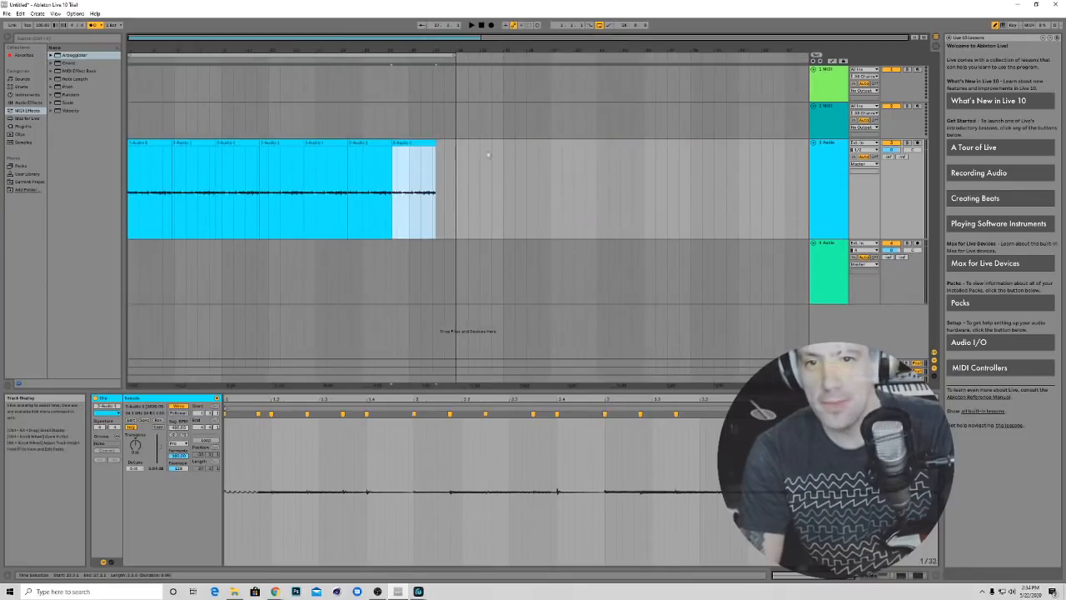
Add an eighth and a ninth copy of the clip, carrying the row past the end of the arrangement loop
scroll(457, 147, up, 3)
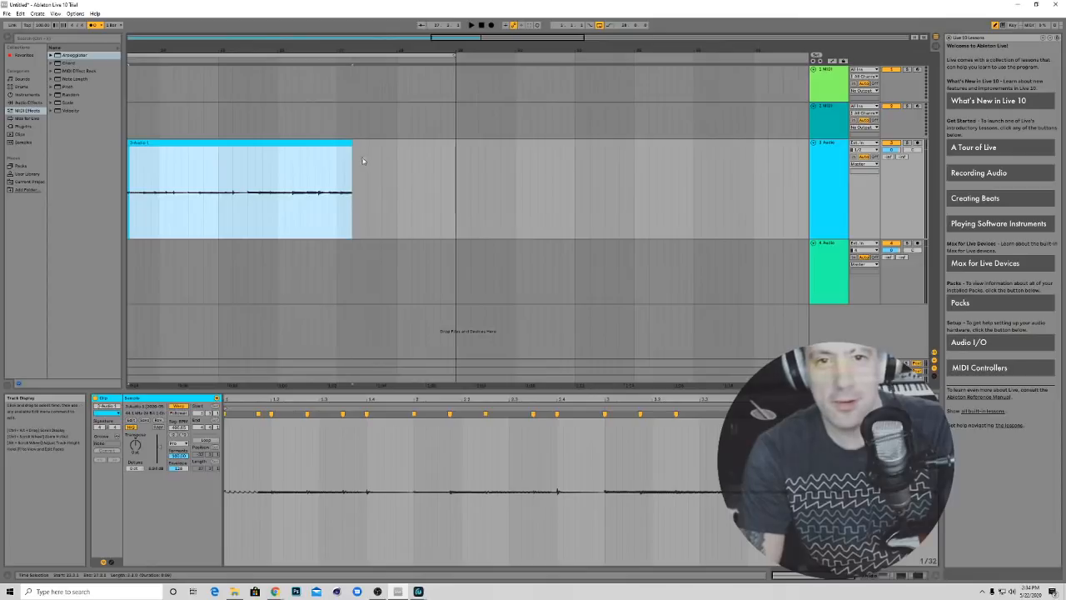
click(361, 158)
click(357, 155)
key(ctrl+d)
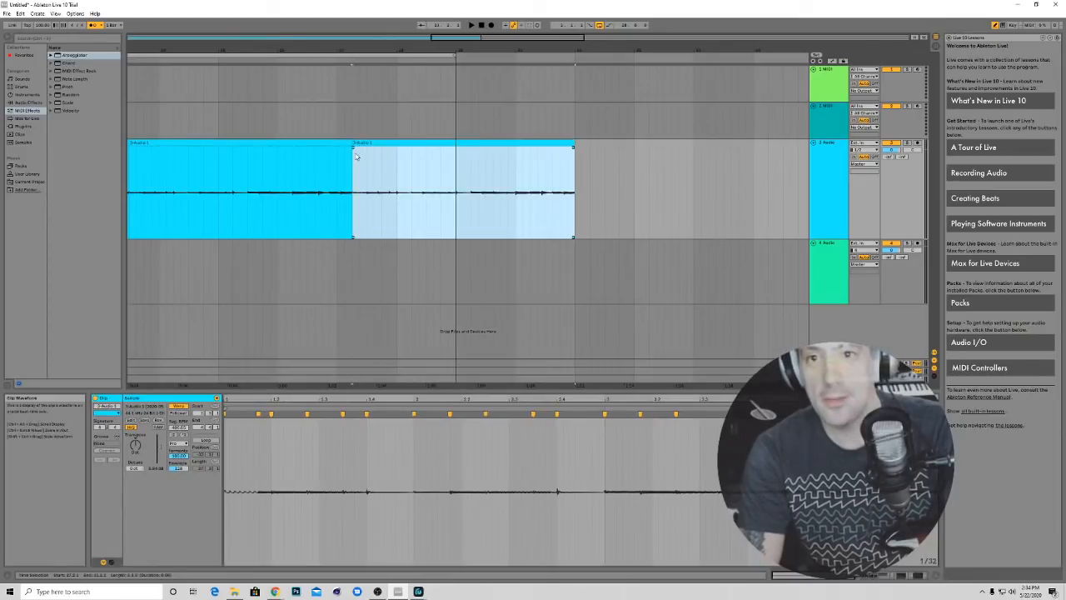
click(581, 152)
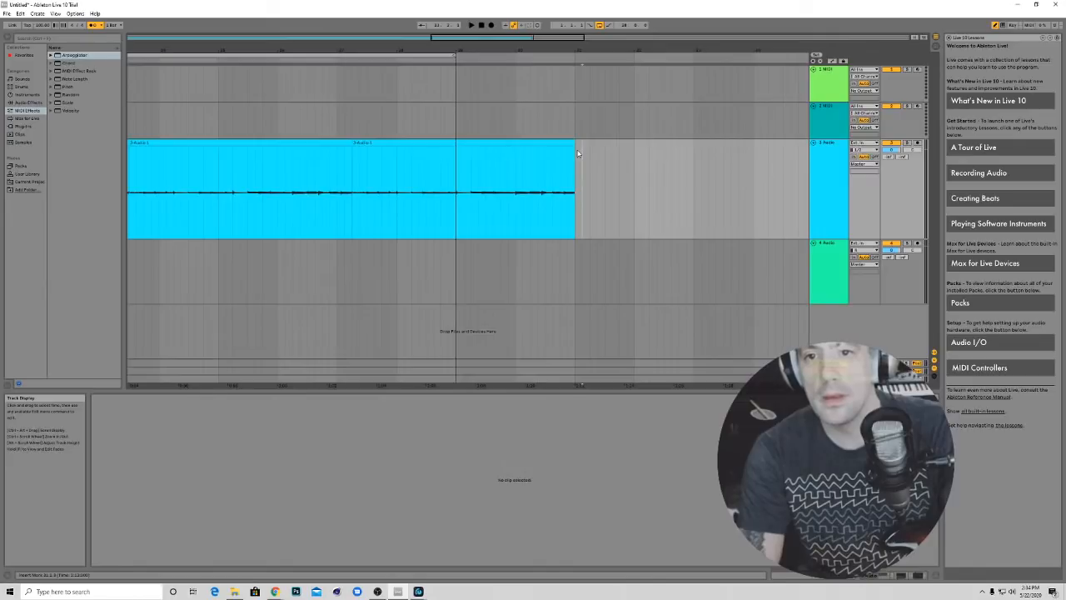
click(574, 152)
key(ctrl+d)
scroll(596, 161, down, 2)
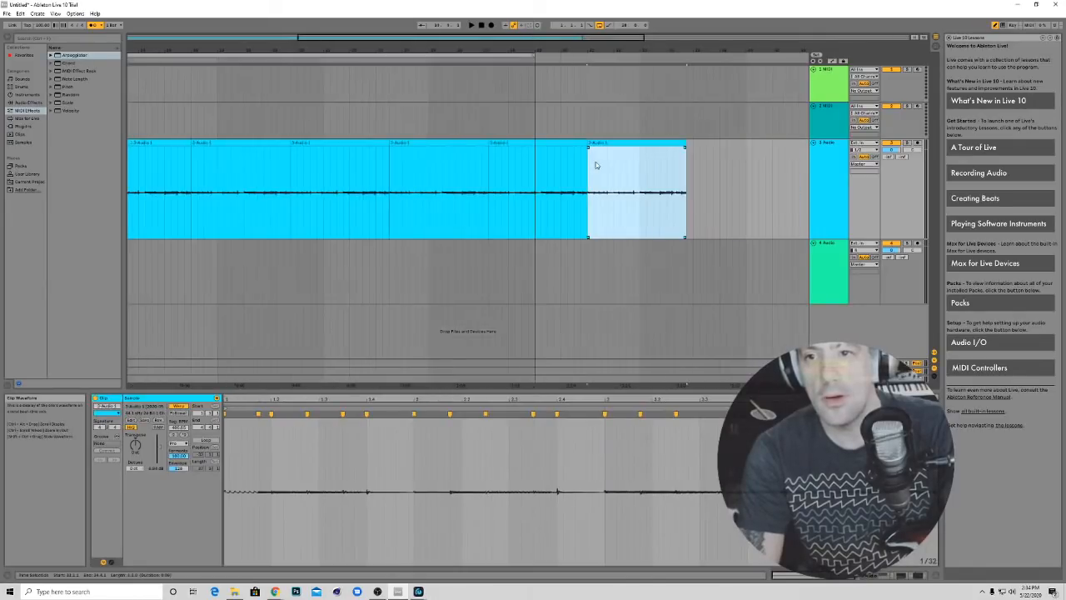
Duplicate the last clip twice more so the row on the 3 Audio track contains eleven clips
scroll(574, 153, up, 1)
scroll(574, 155, up, 2)
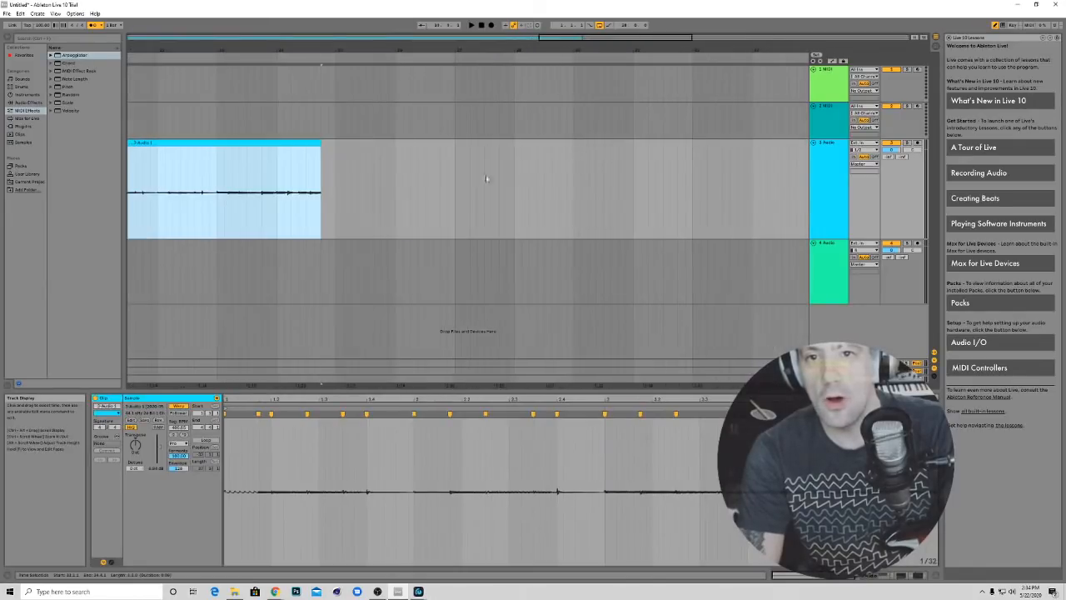
key(ctrl+d)
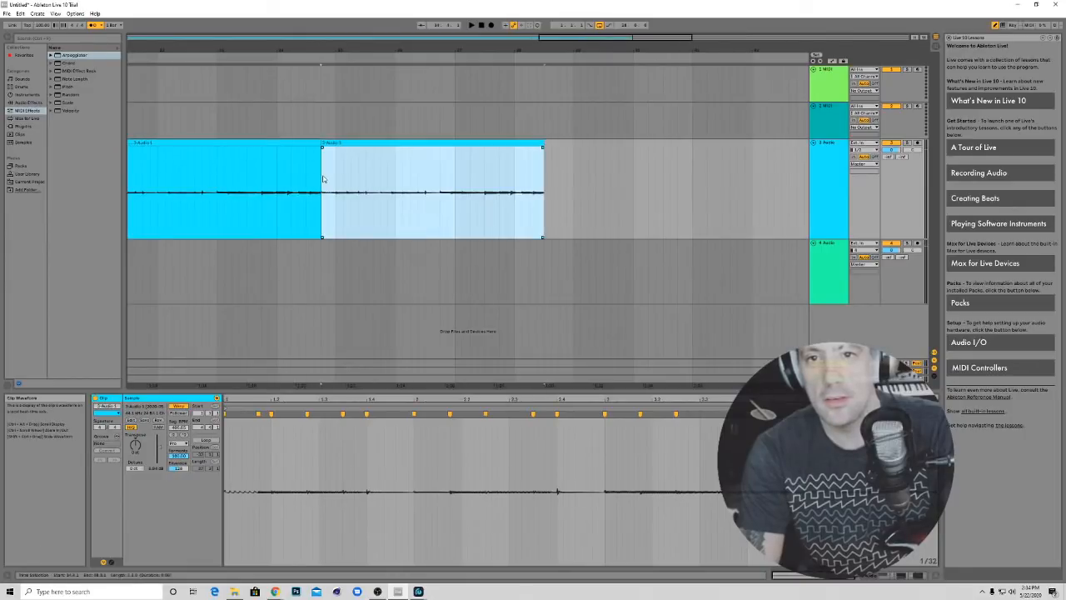
key(ctrl+d)
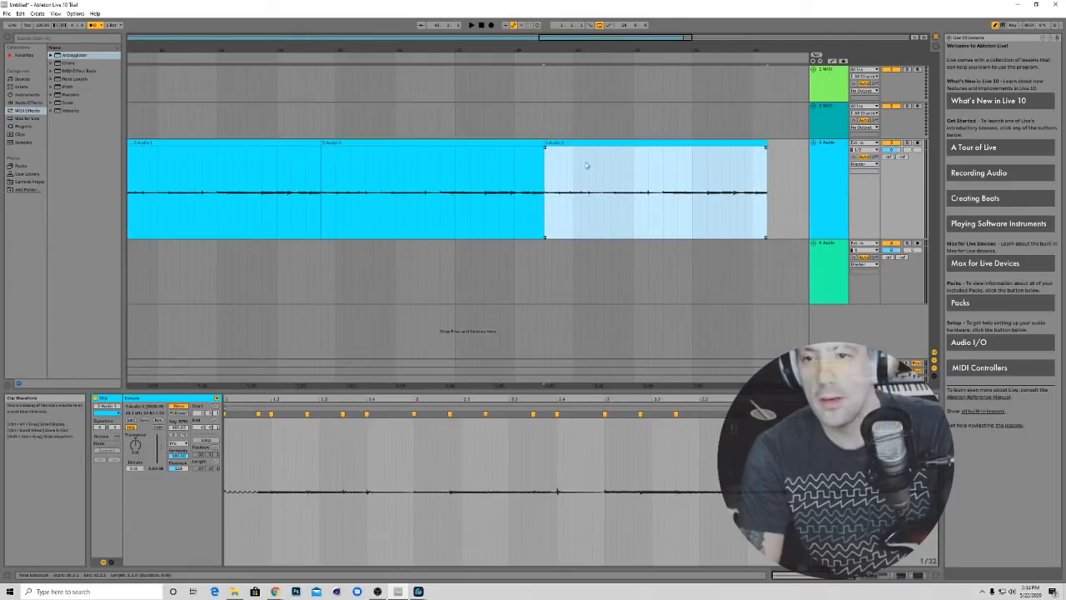
Duplicate the last clip once more at the end of the row on the 3 Audio track, making twelve clips
scroll(587, 165, down, 5)
scroll(615, 160, up, 5)
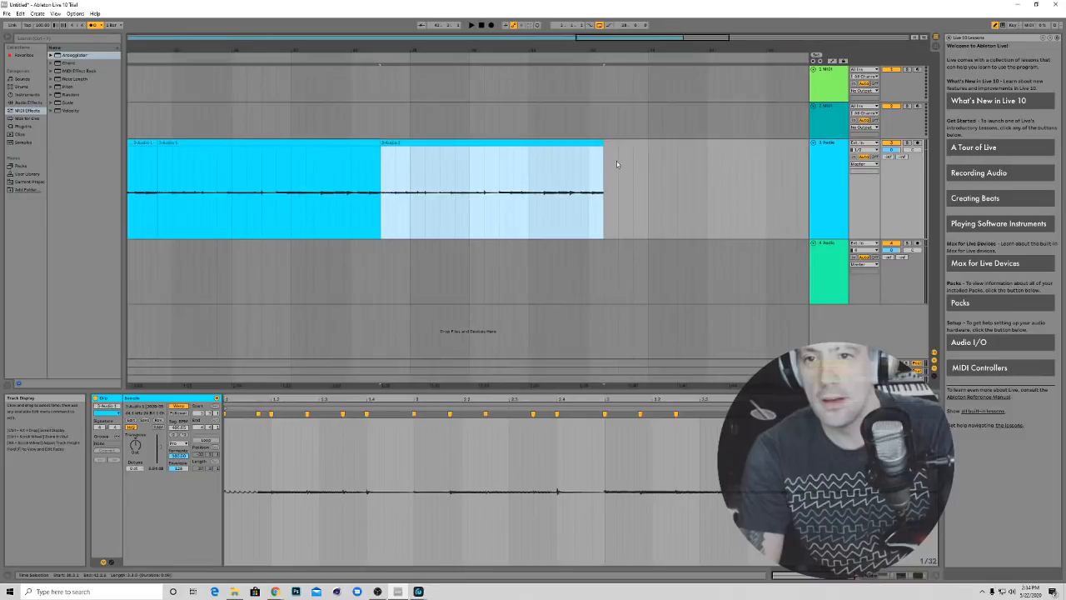
click(611, 159)
click(603, 158)
key(ctrl+d)
scroll(612, 162, down, 3)
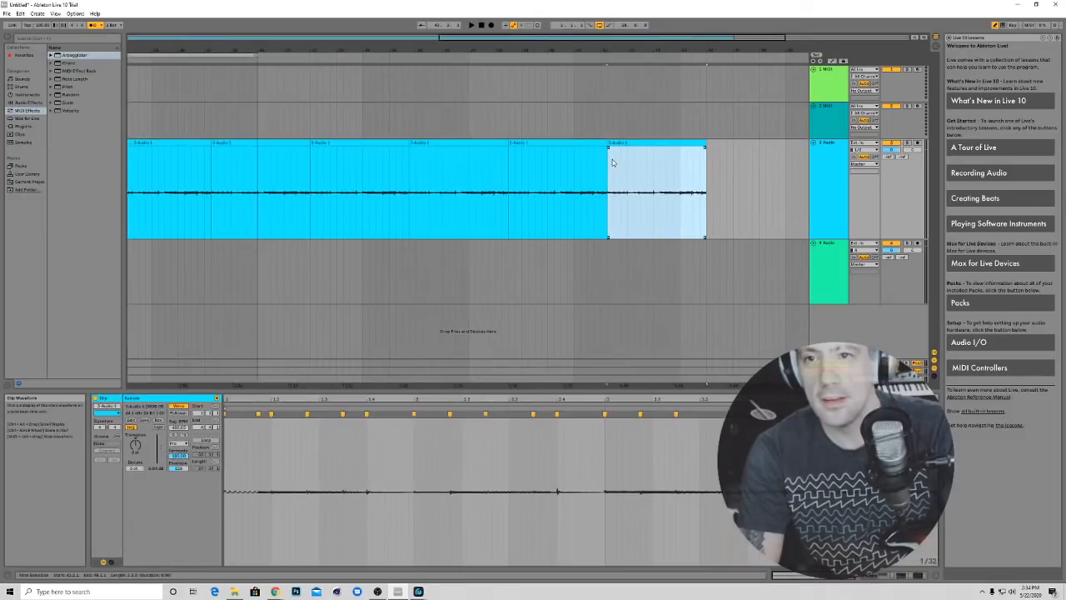
scroll(612, 159, down, 3)
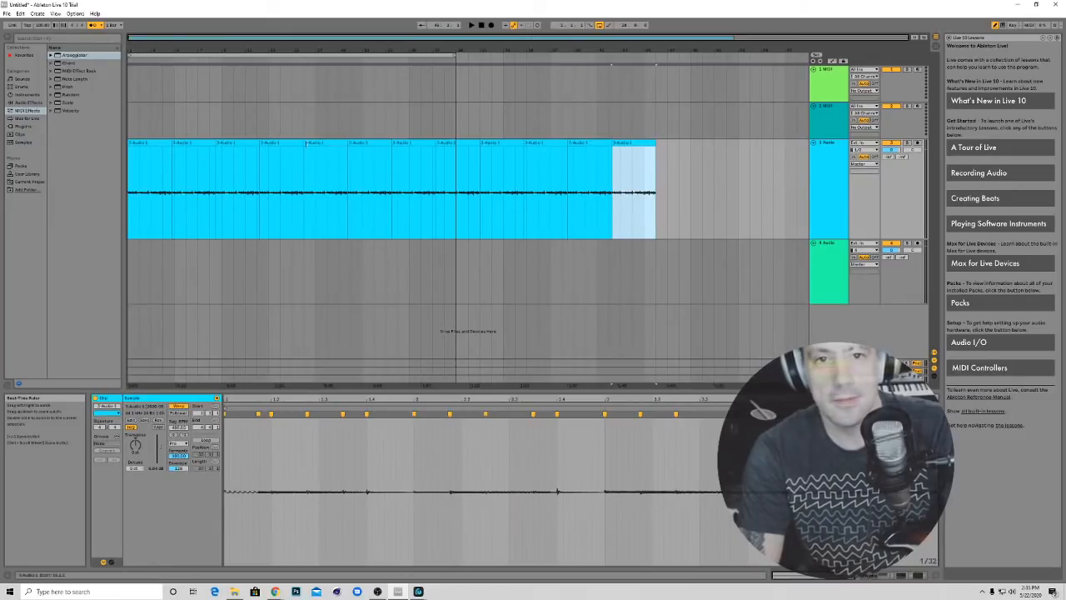
Play the row of clips from the start of the arrangement, then stop and reset playback
right_click(165, 63)
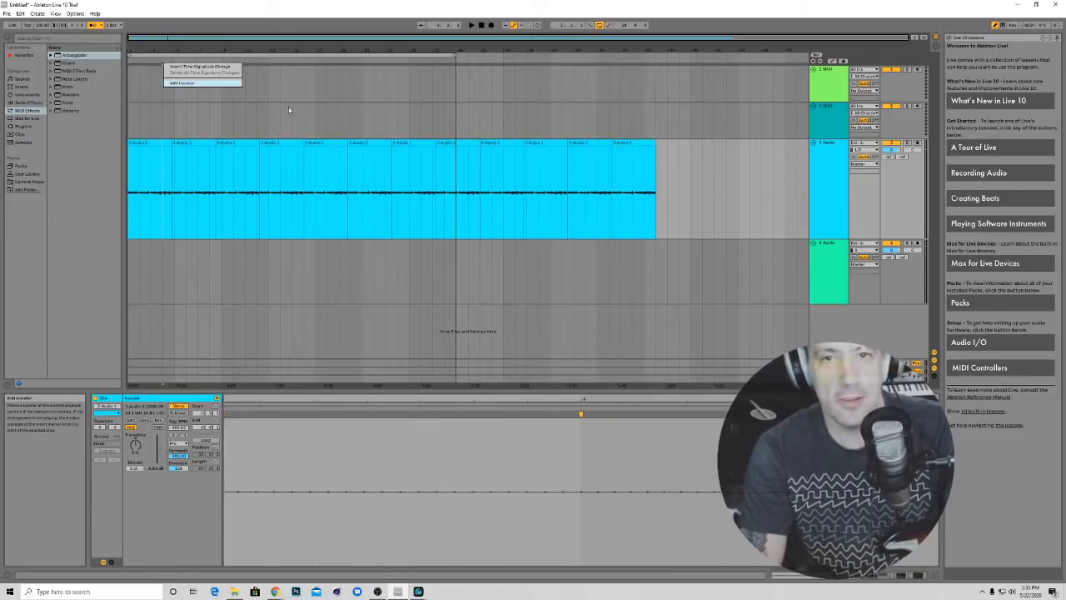
click(481, 27)
click(472, 25)
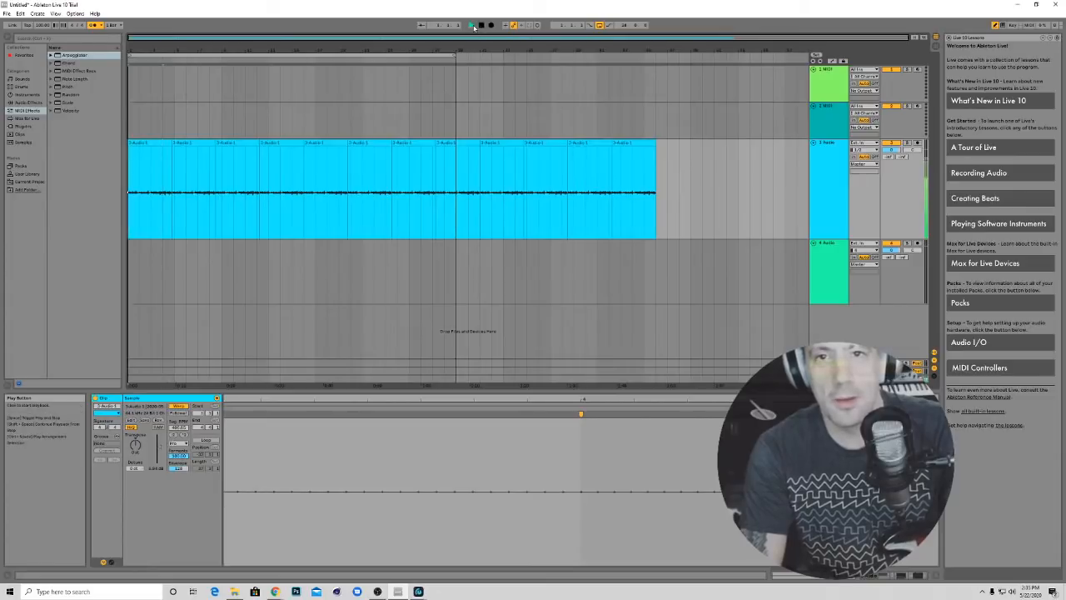
right_click(423, 26)
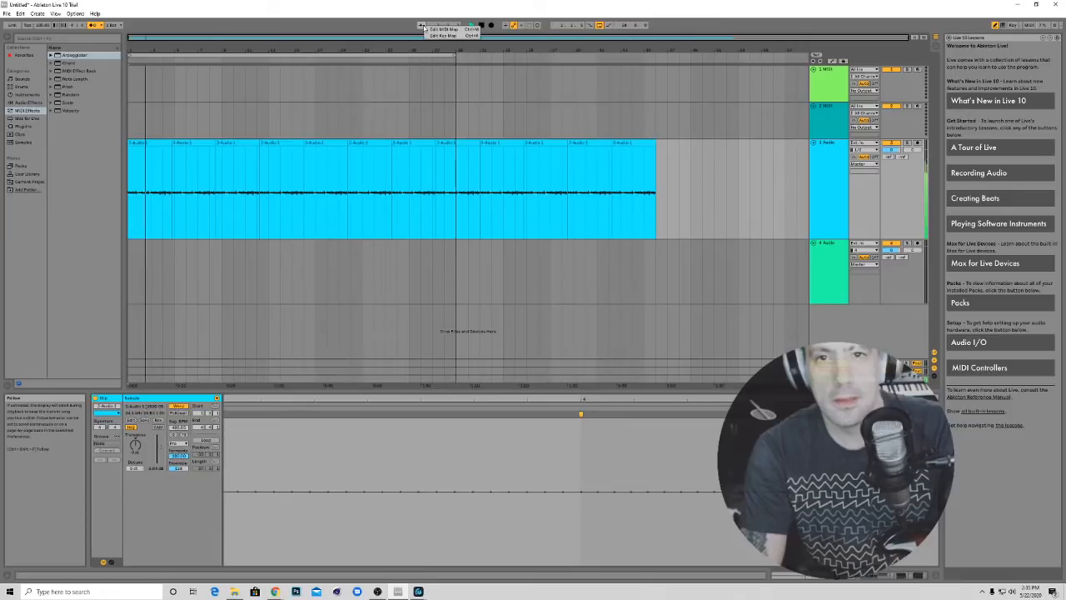
click(385, 27)
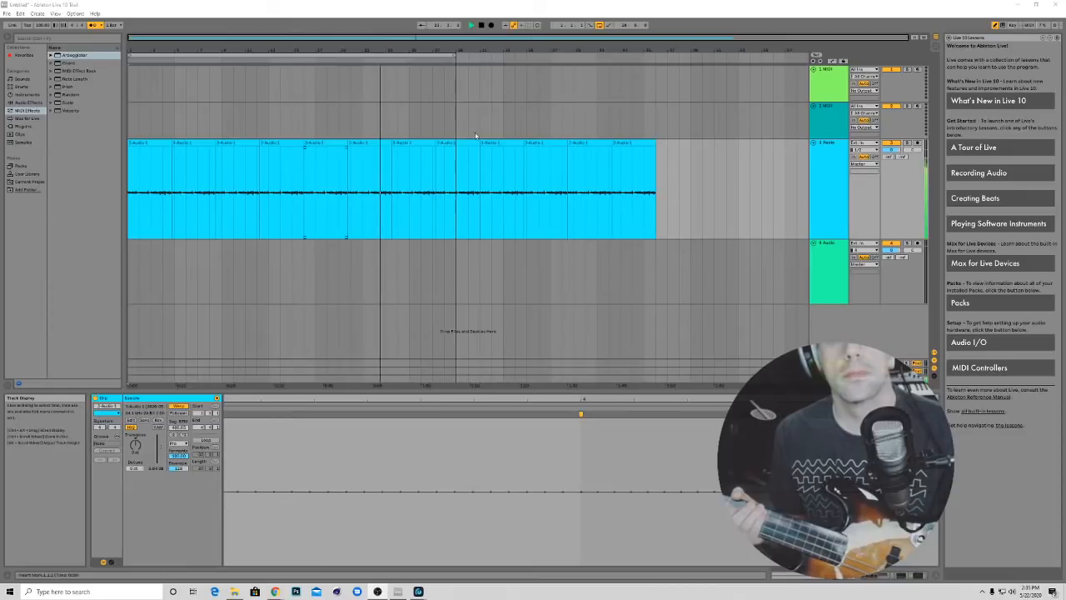
click(481, 26)
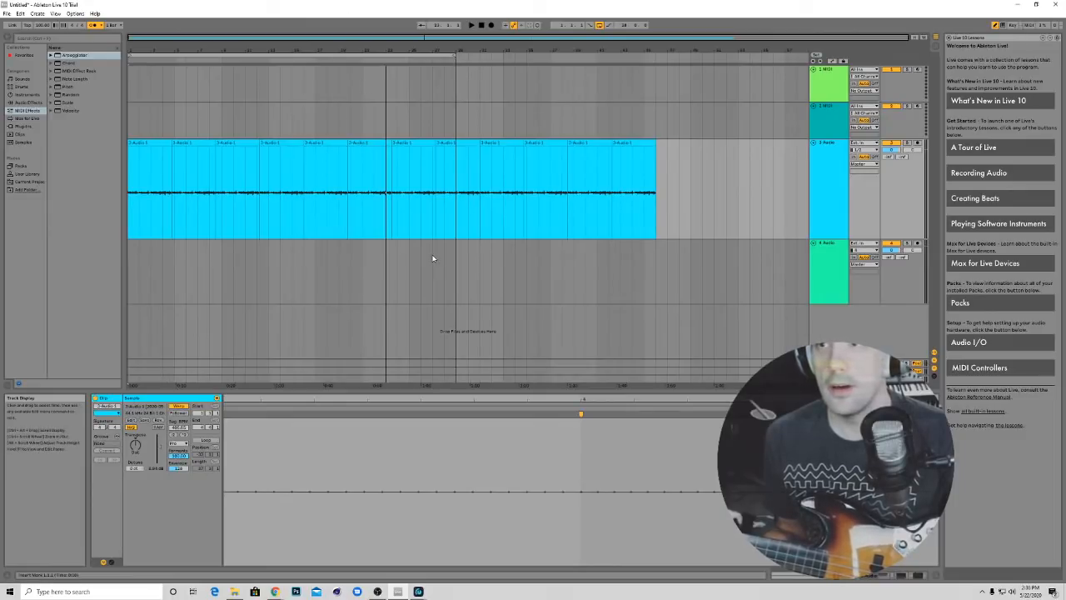
click(481, 26)
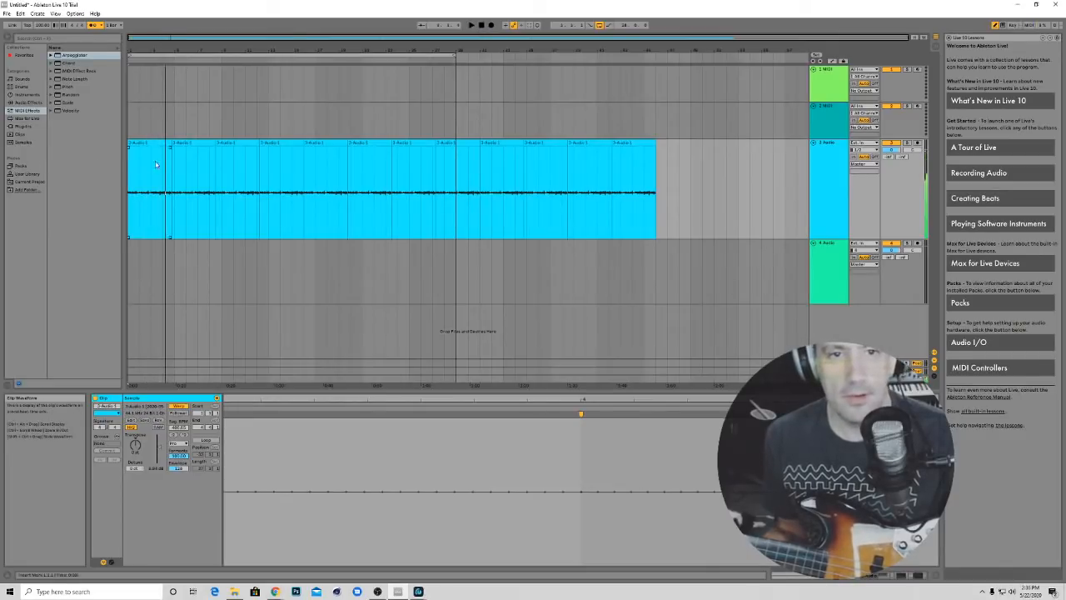
Play the first clip and audition its sample from bar 3 to check the timing of the notes
key(space)
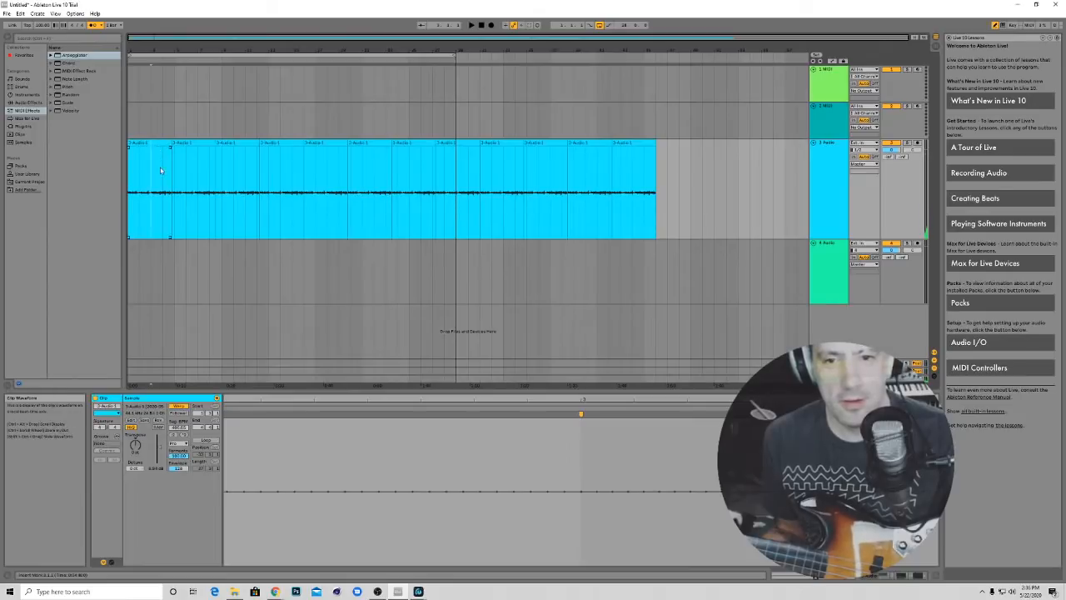
scroll(393, 521, down, 10)
key(space)
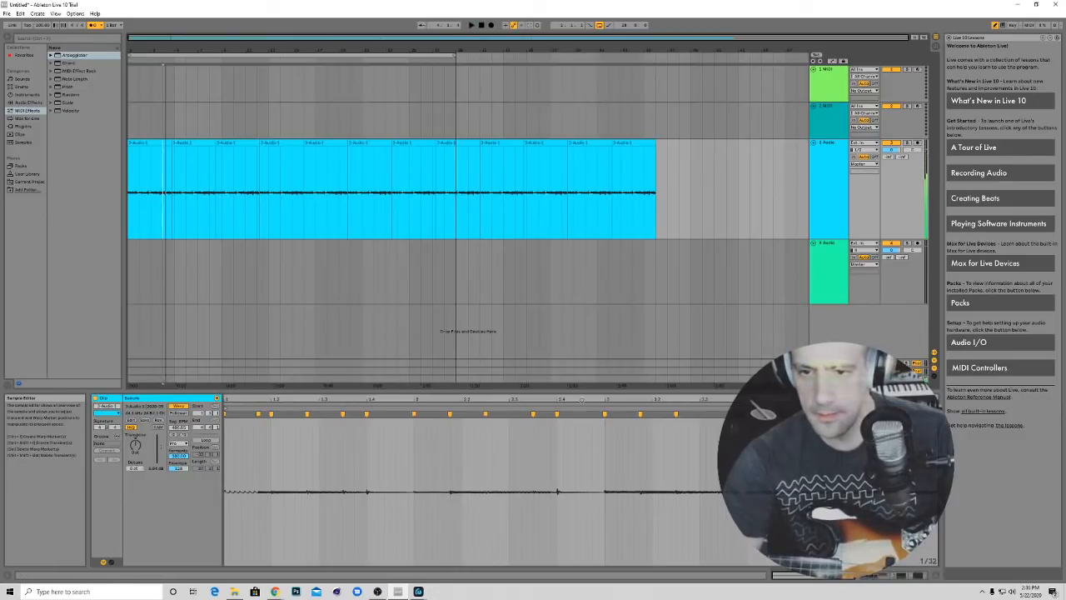
click(607, 407)
key(space)
Insert a warp marker beyond the existing bar 3 markers in the first clip's sample and shift it slightly later
scroll(712, 473, up, 3)
scroll(603, 474, down, 2)
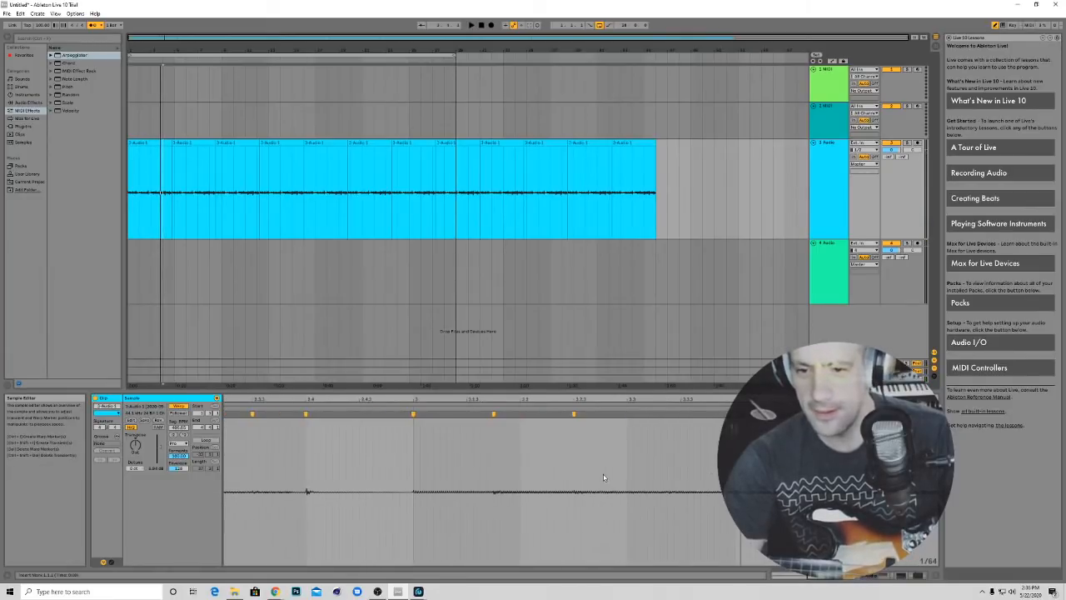
scroll(673, 483, up, 2)
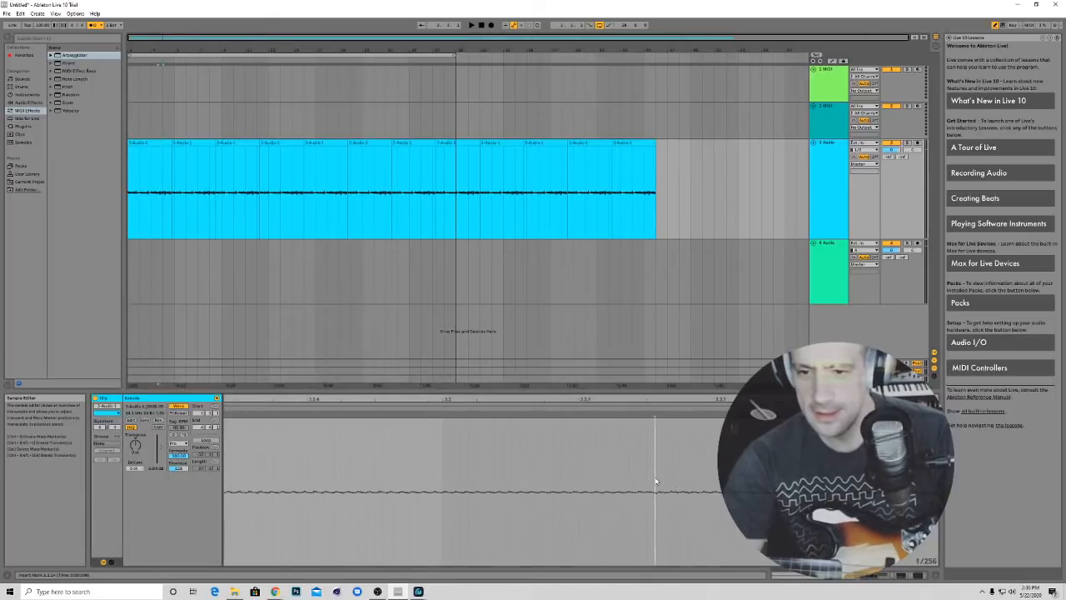
right_click(656, 481)
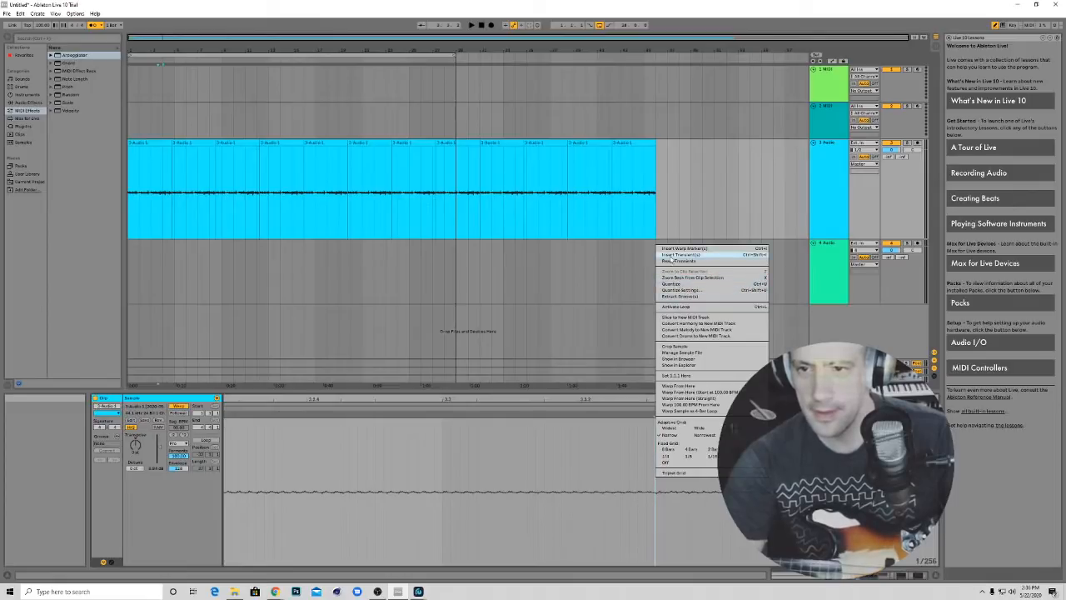
click(685, 248)
drag(654, 414, 714, 417)
scroll(673, 492, down, 6)
Audition the first clip again from bar 3 with its whole sample selected to check the adjusted warping
key(space)
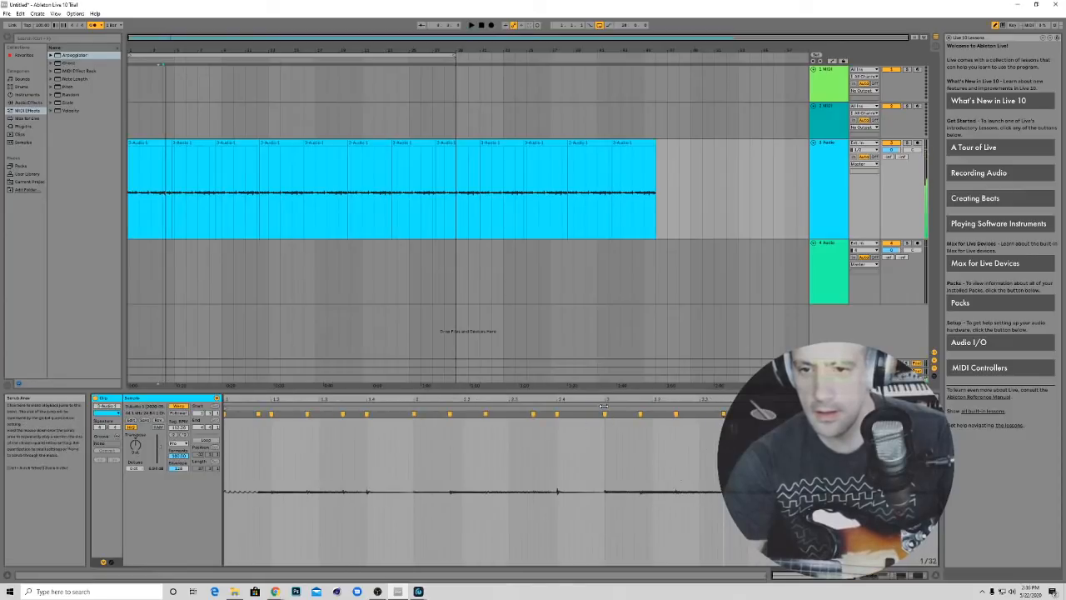
click(604, 404)
right_click(606, 404)
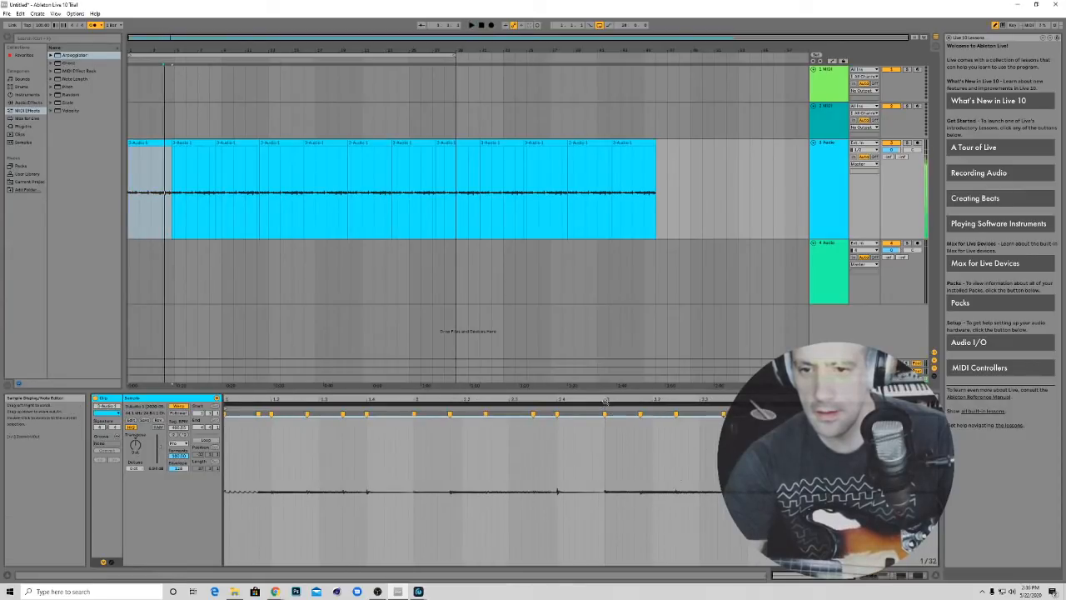
key(ctrl+a)
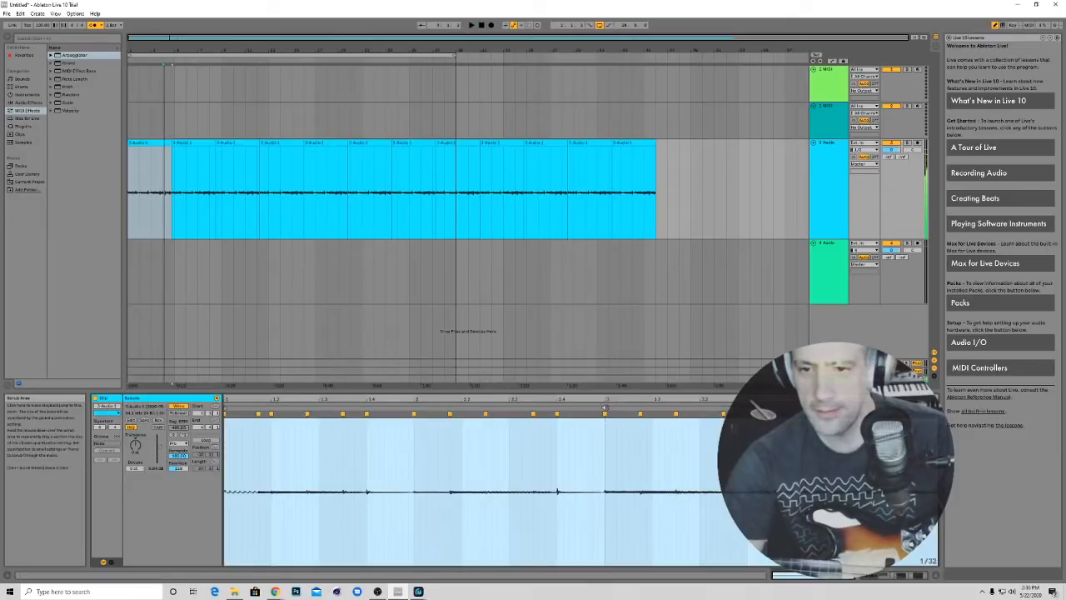
click(606, 404)
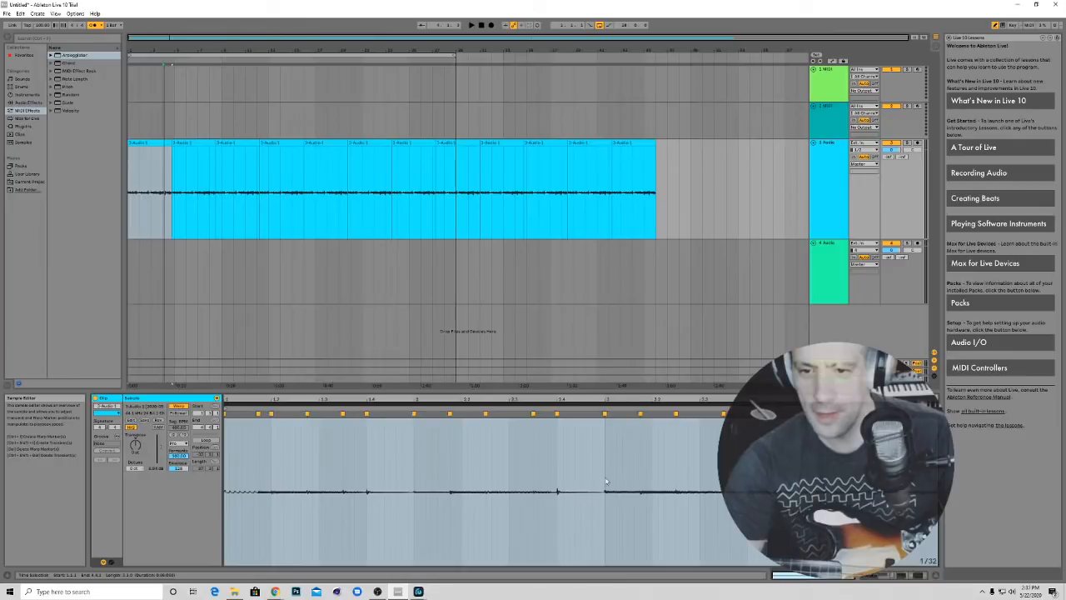
click(609, 538)
click(606, 530)
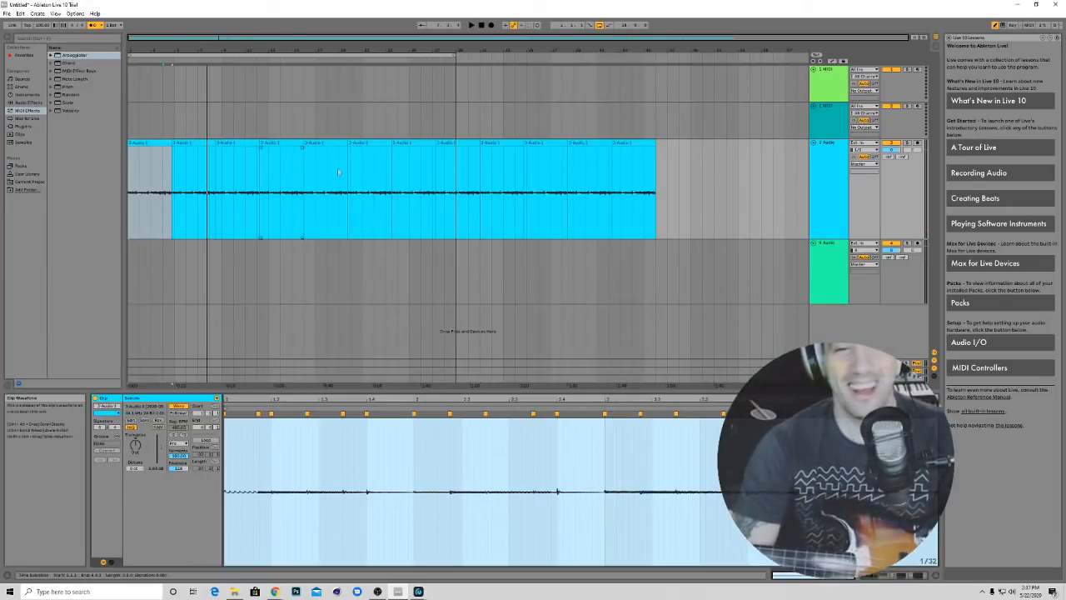
Delete all the copies after the first clip on the 3 Audio track, including the leftover sliver of the second clip
drag(690, 198, 178, 164)
key(Delete)
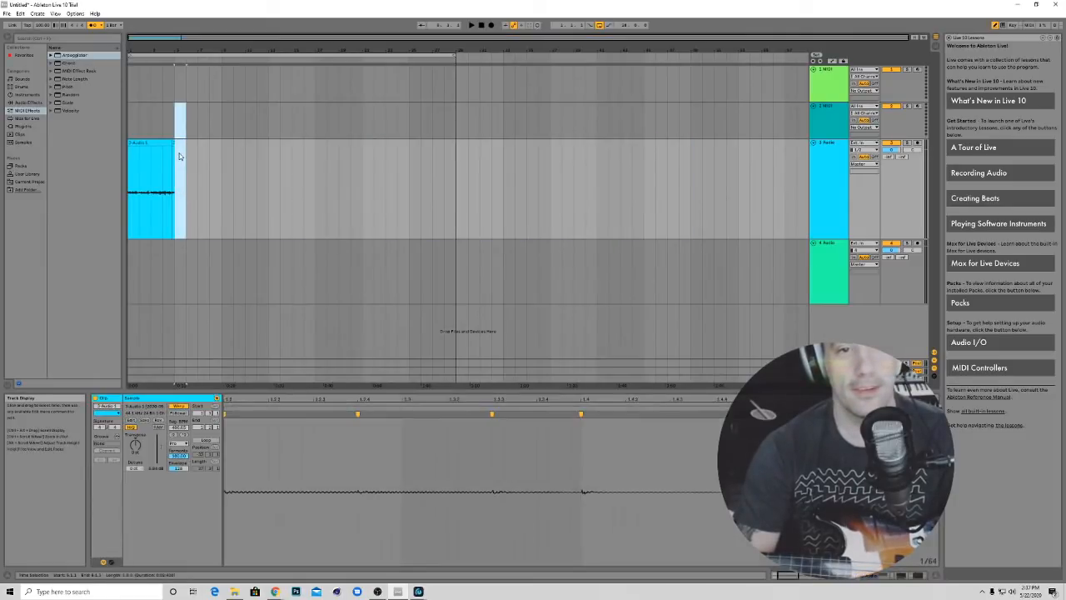
scroll(180, 159, up, 5)
scroll(180, 160, down, 5)
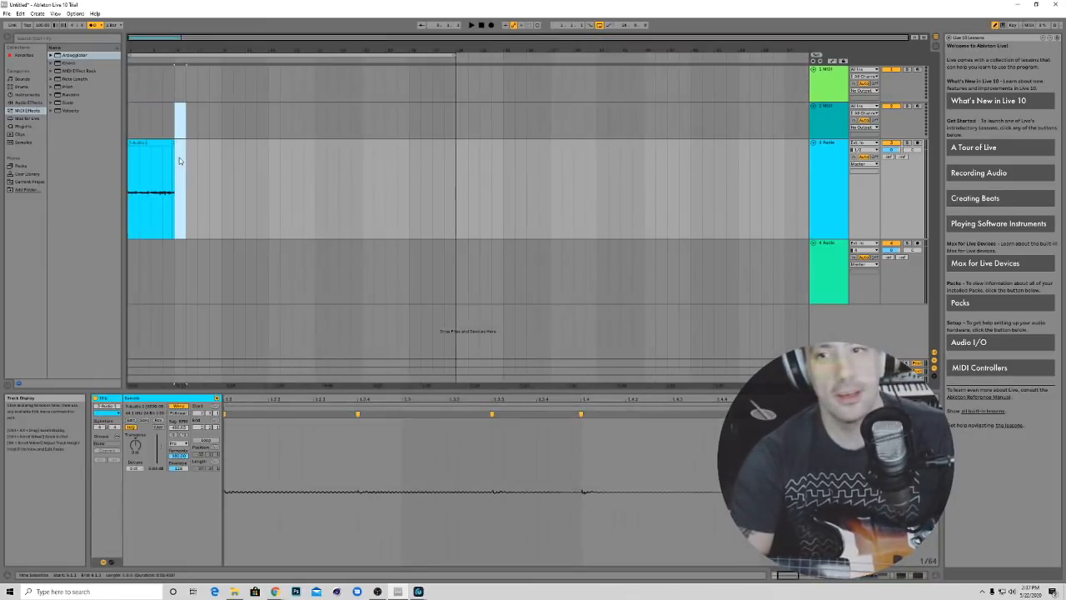
drag(192, 197, 172, 189)
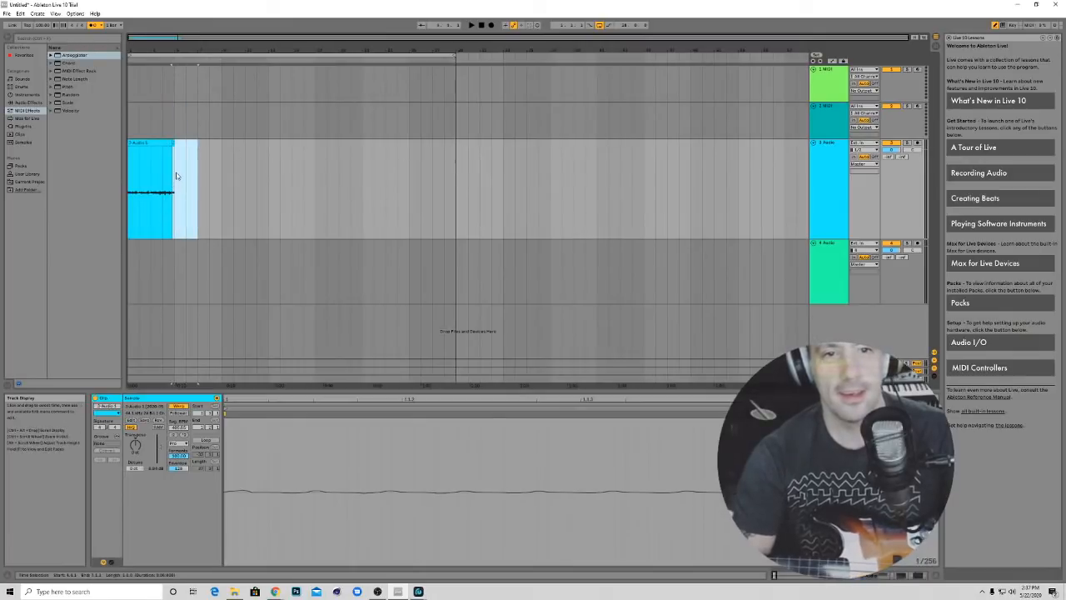
key(Delete)
Select the remaining clip on the 3 Audio track and play it from the start of the arrangement
click(155, 142)
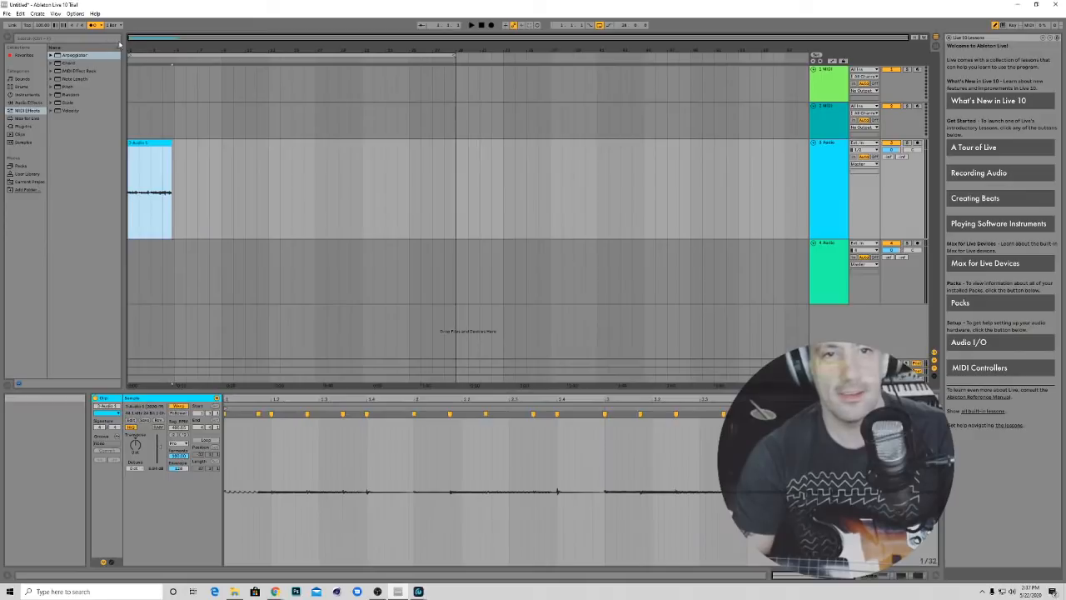
click(482, 28)
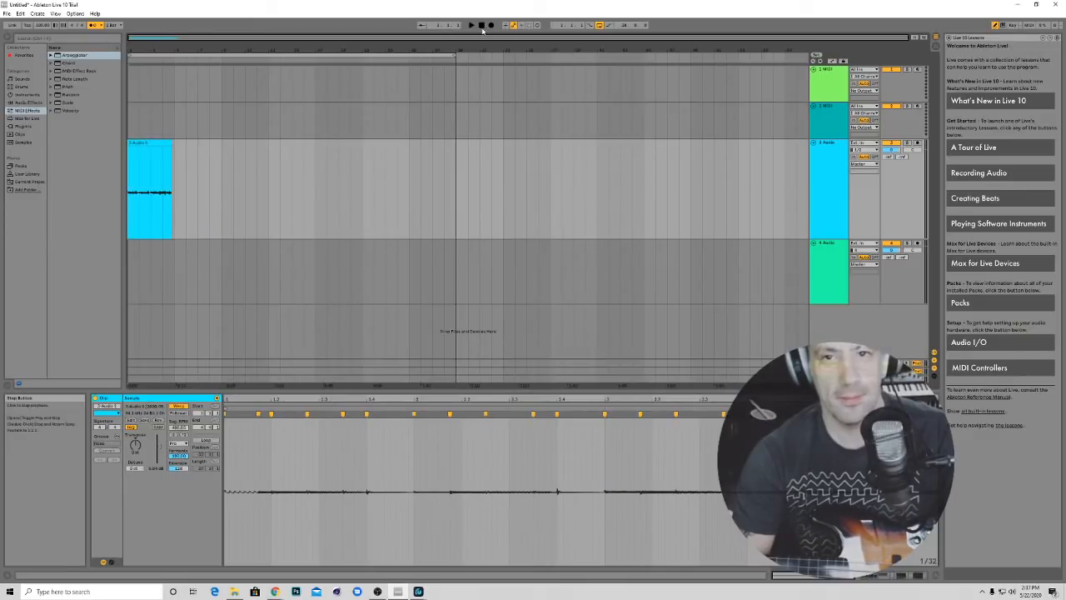
click(472, 25)
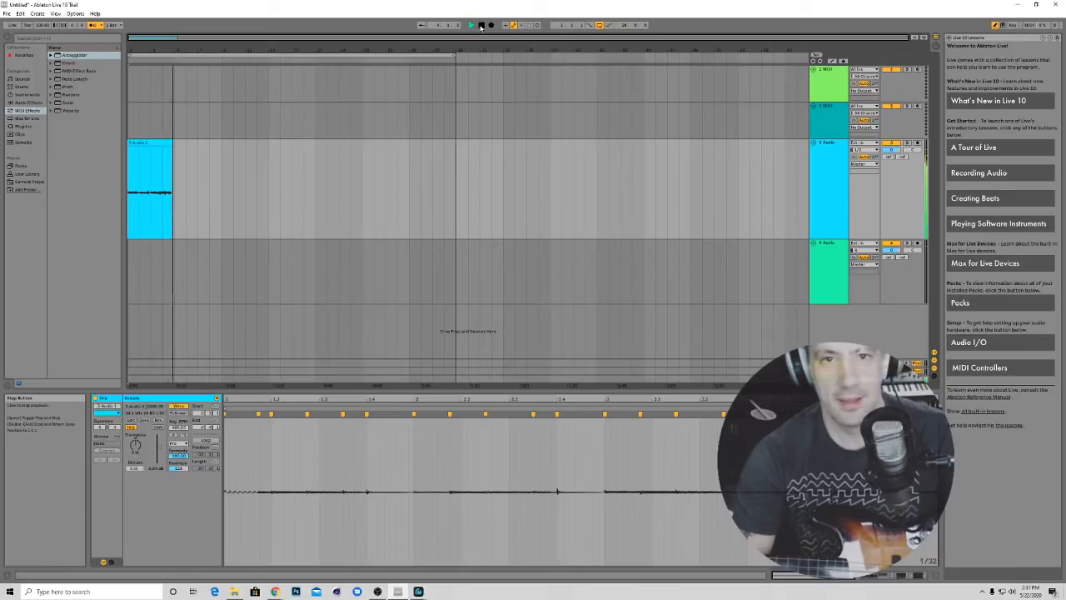
Stop playback and try duplicating the recorded clip directly after itself on the 3 Audio track
click(481, 27)
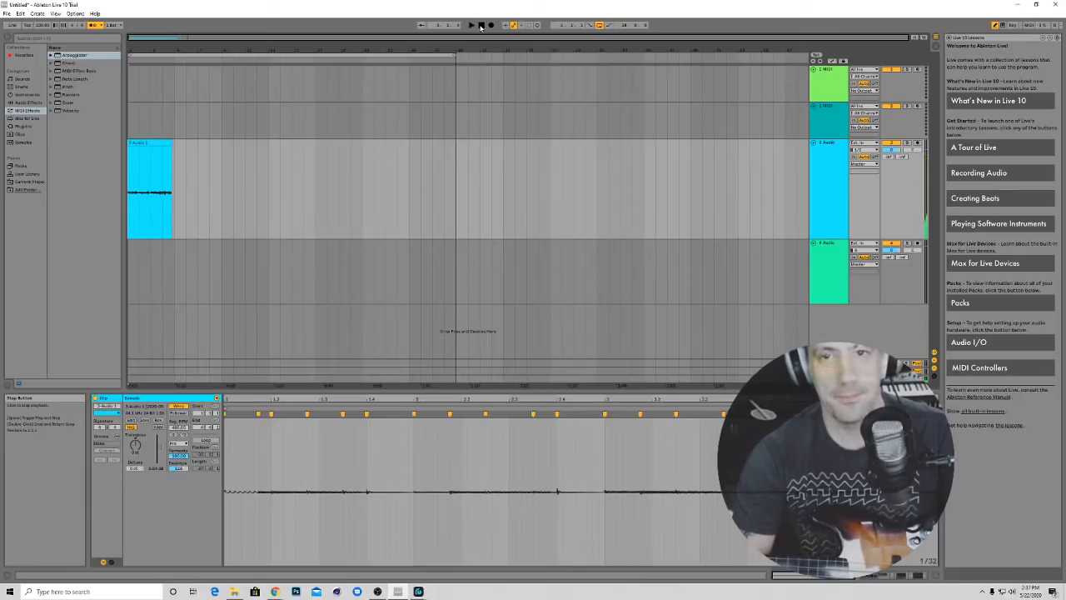
click(140, 142)
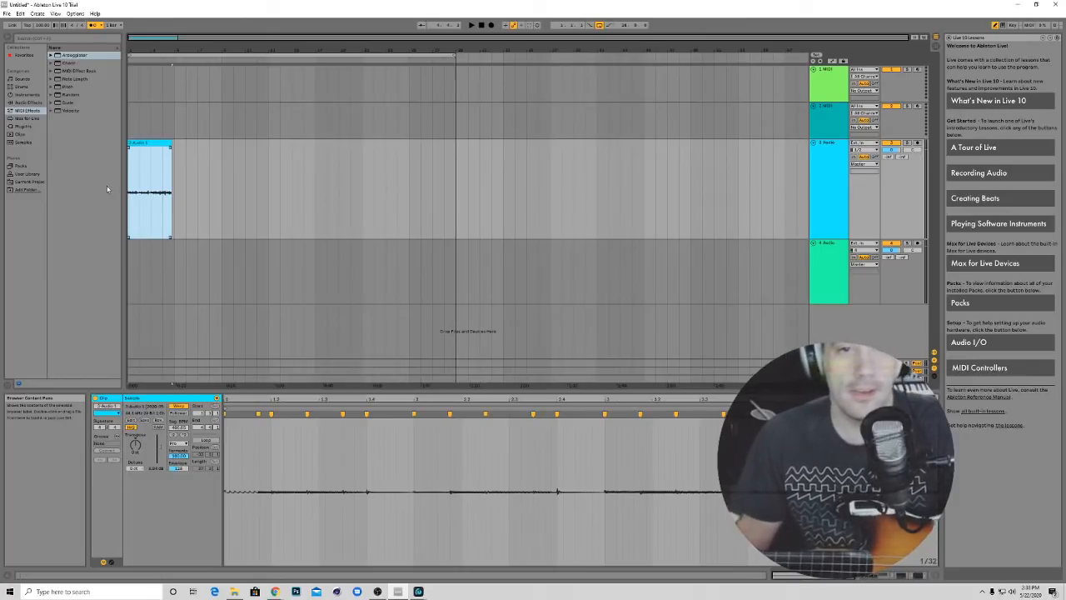
click(166, 194)
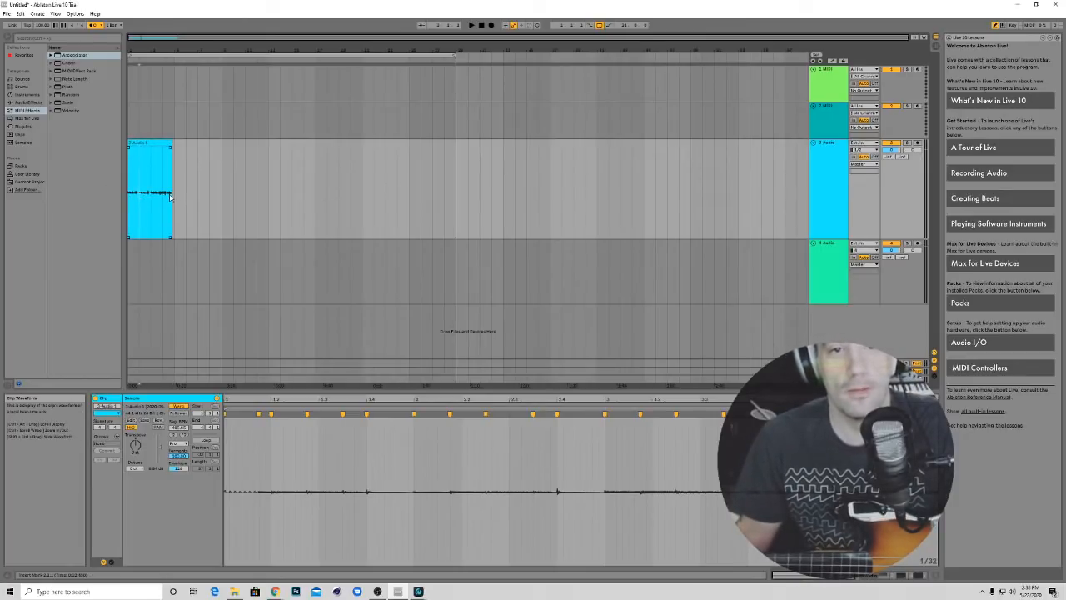
click(172, 195)
drag(177, 200, 305, 212)
click(164, 203)
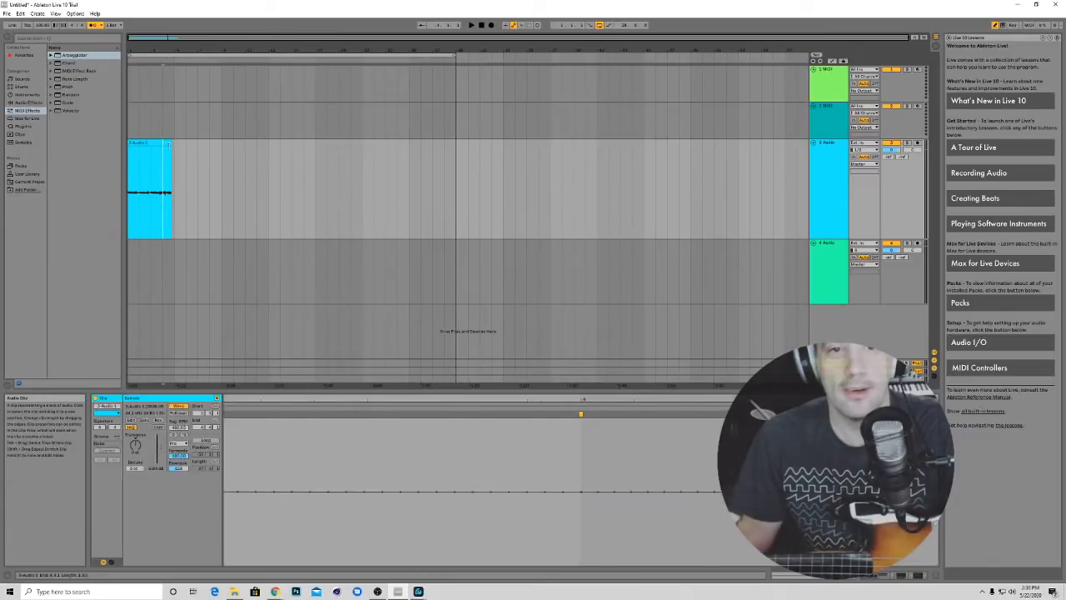
click(169, 144)
drag(170, 208, 300, 210)
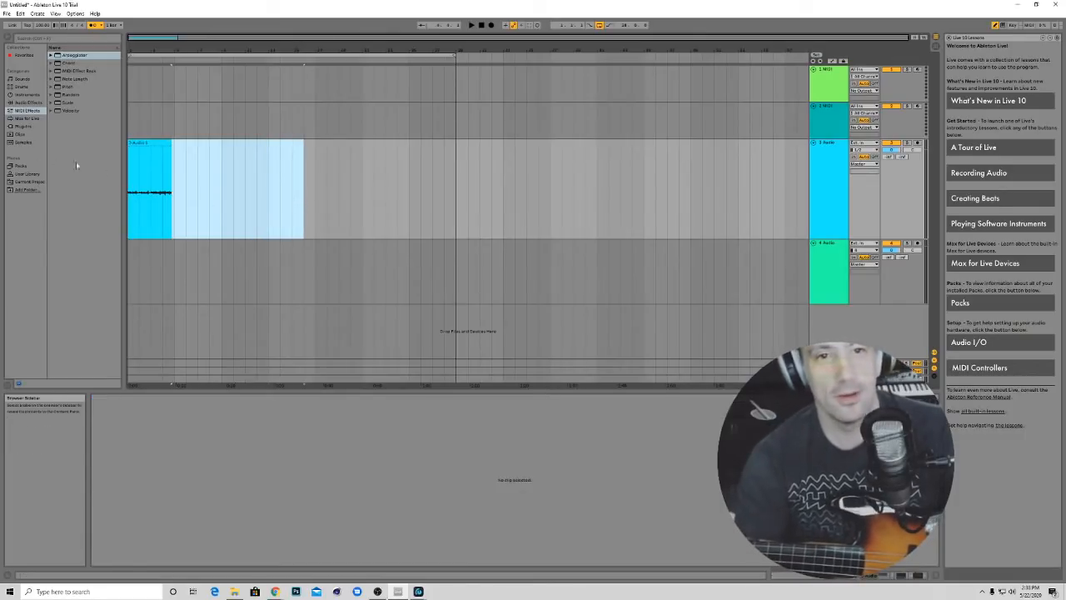
click(144, 174)
key(ctrl+d)
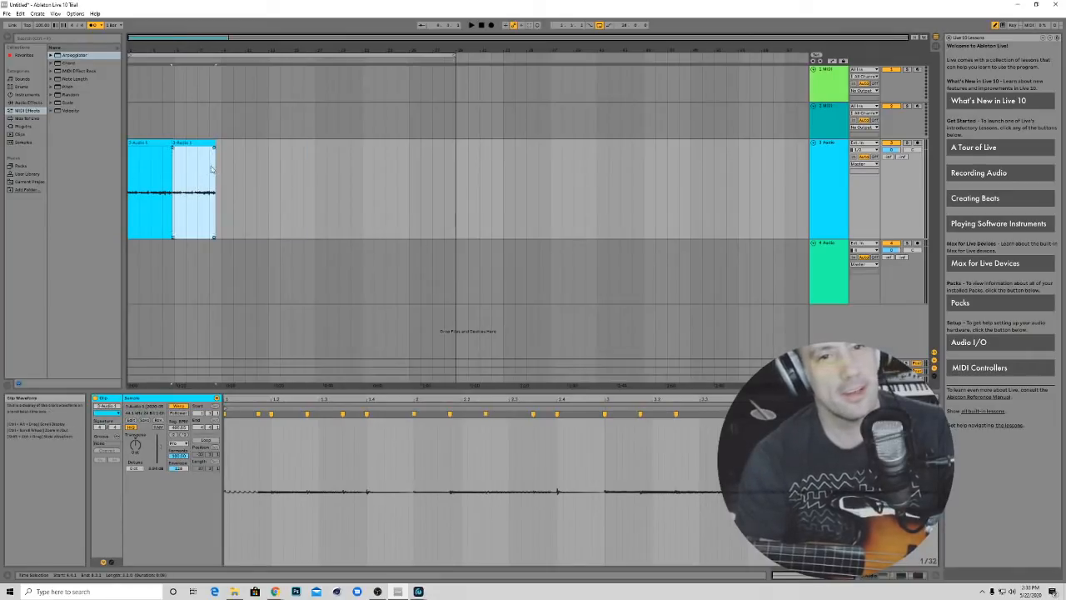
click(202, 176)
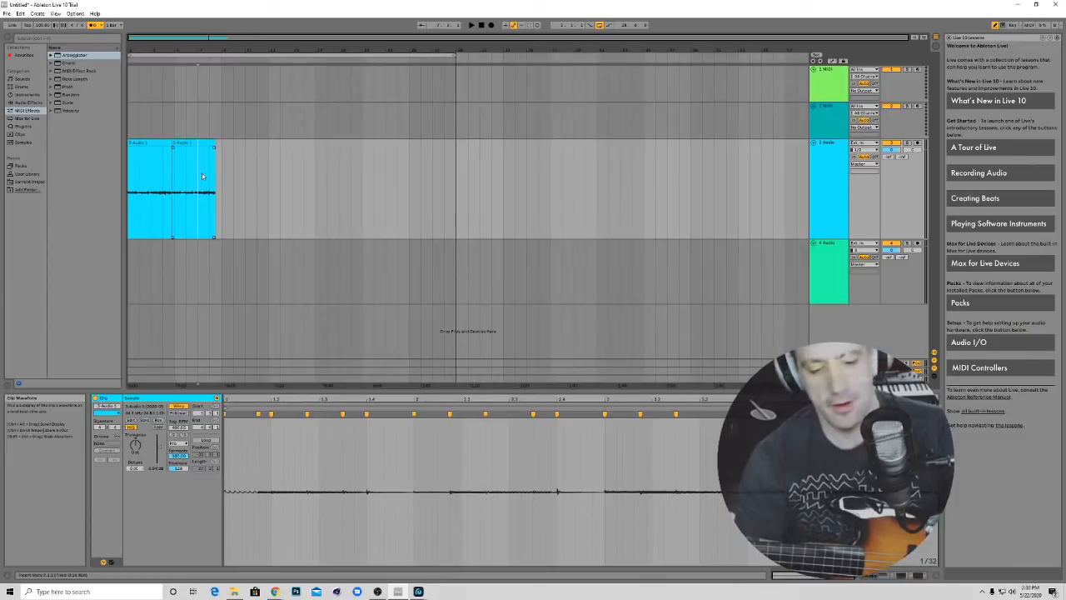
key(ctrl+z)
Copy the recorded clip and paste it three times back to back after the original on the 3 Audio track
click(152, 175)
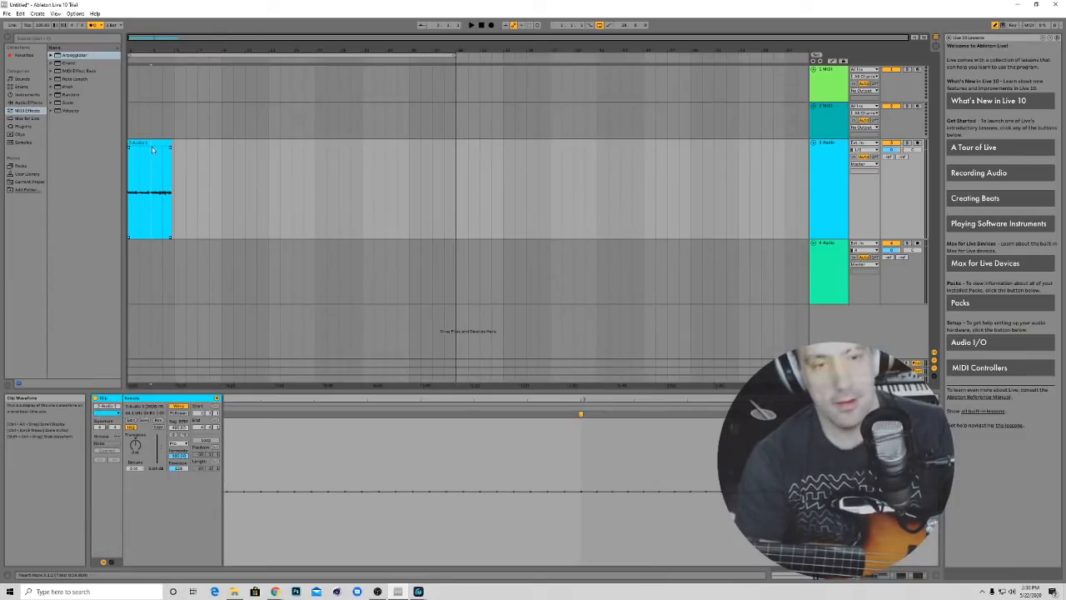
click(146, 143)
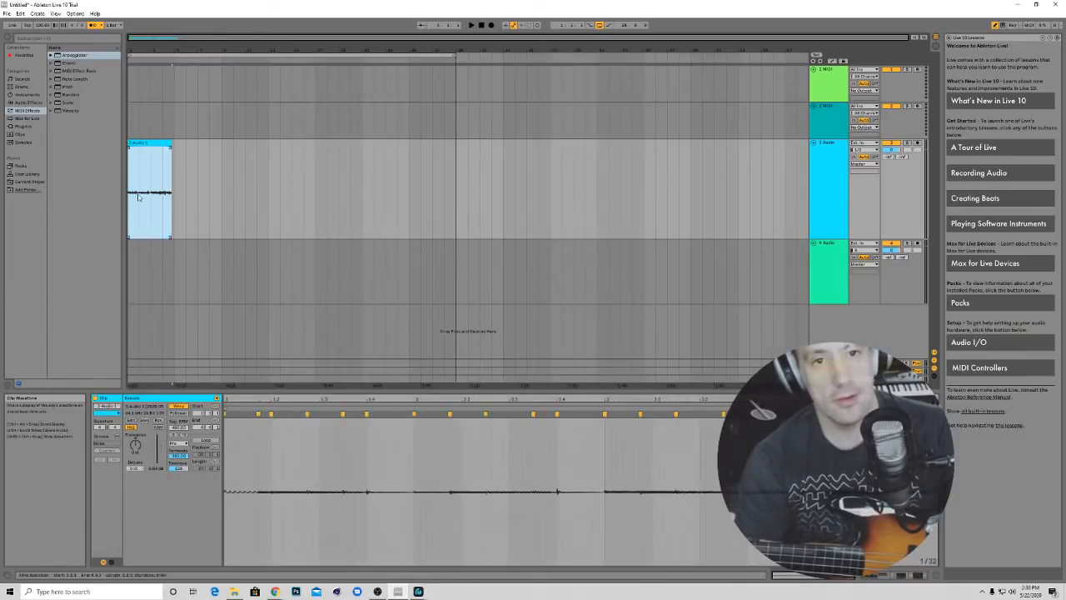
click(138, 198)
click(151, 142)
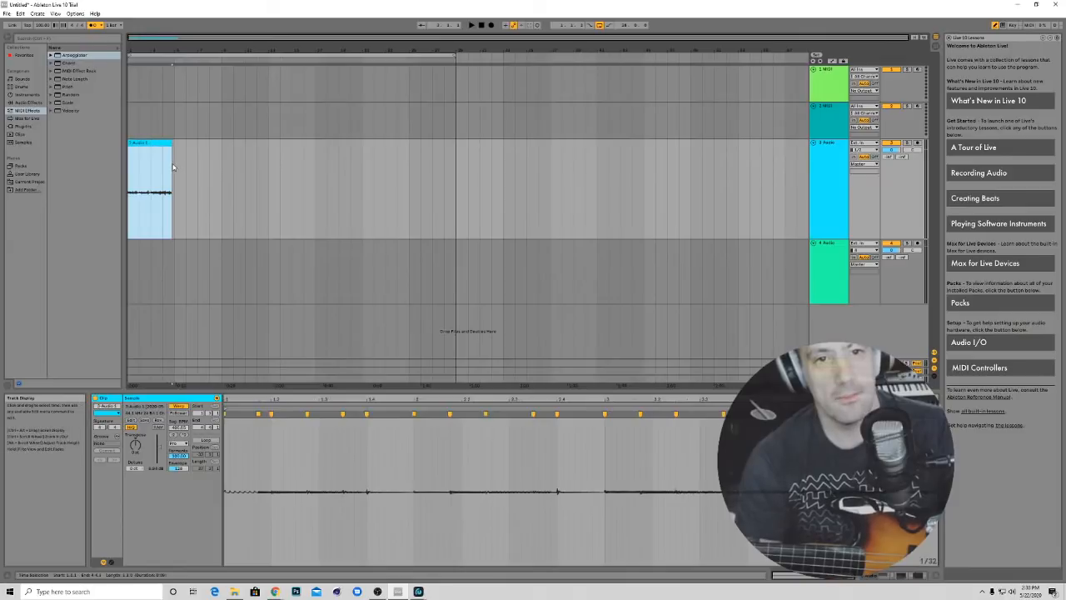
drag(173, 168, 461, 177)
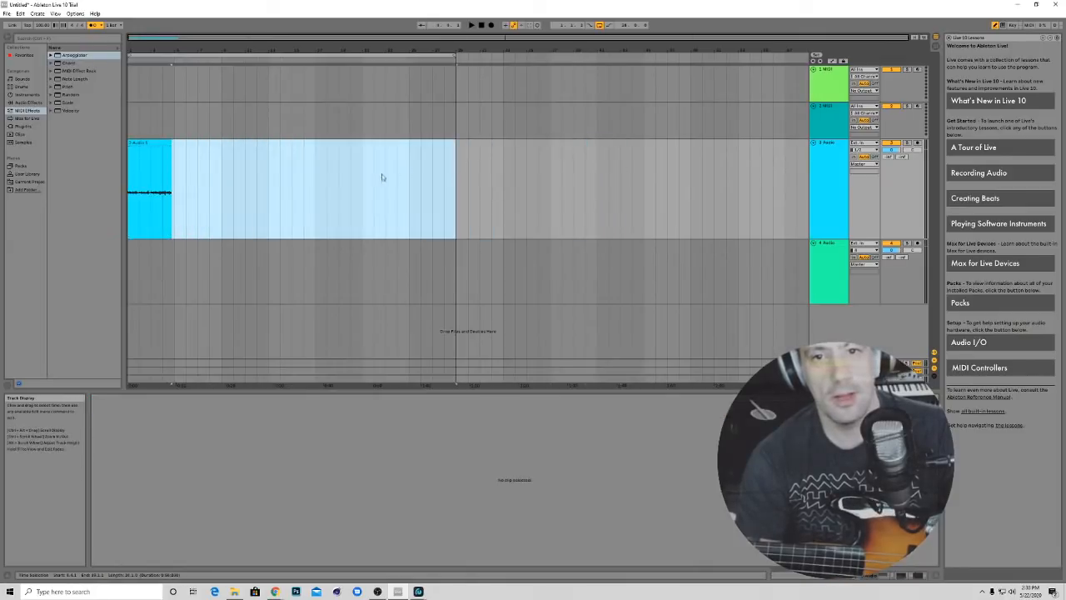
key(ctrl+v)
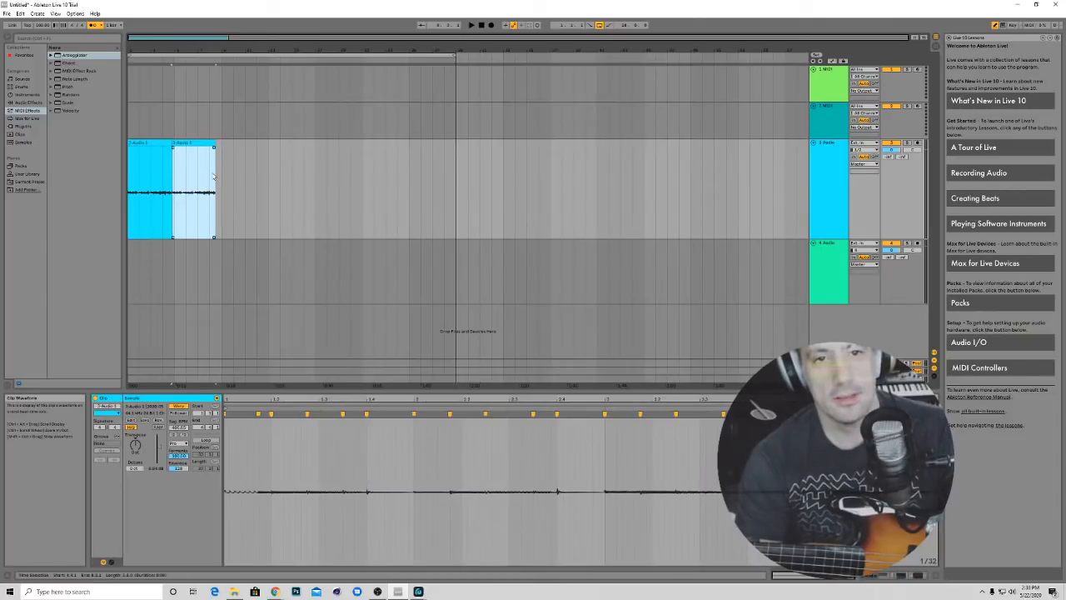
drag(216, 177, 457, 187)
key(ctrl+v)
drag(260, 188, 456, 183)
key(ctrl+v)
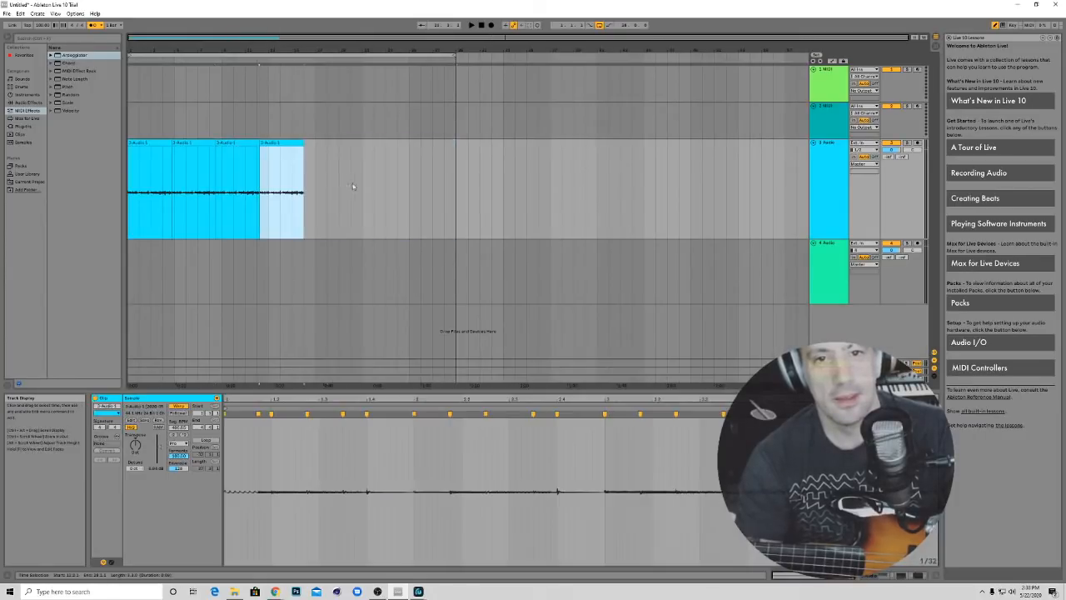
Play the arrangement from the start to check the four clips in sequence and stop playback
mouse_move(306, 179)
mouse_down()
mouse_move(523, 170)
mouse_move(443, 182)
mouse_move(307, 161)
mouse_up()
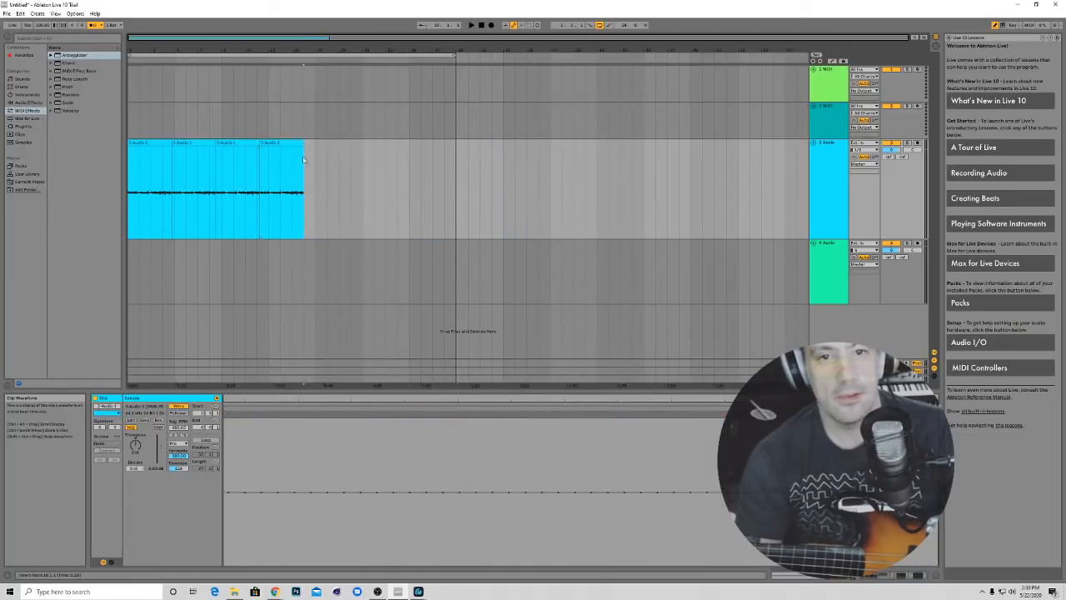
click(131, 60)
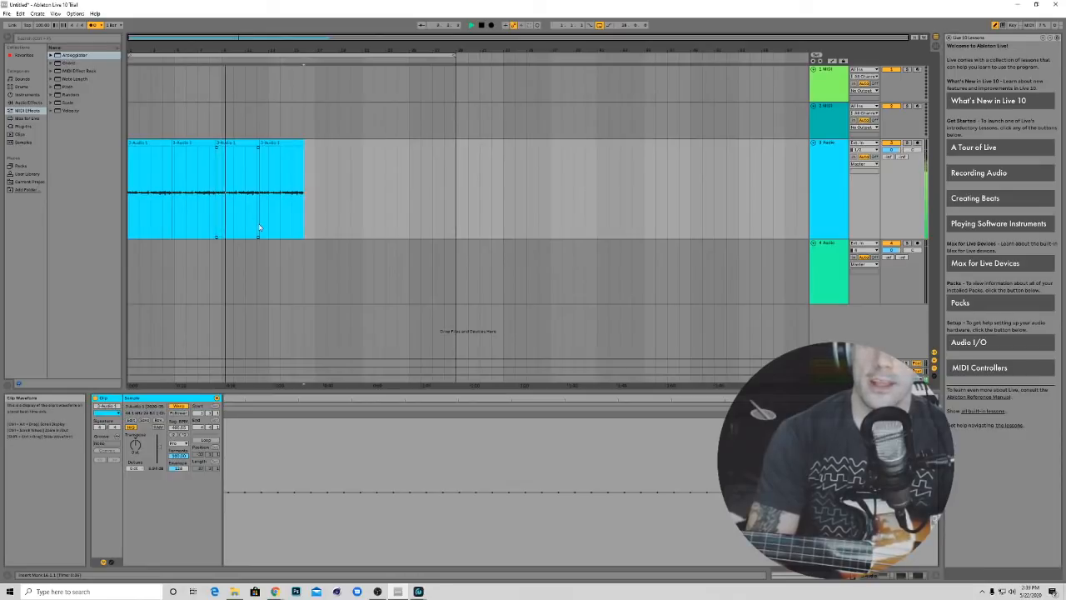
key(space)
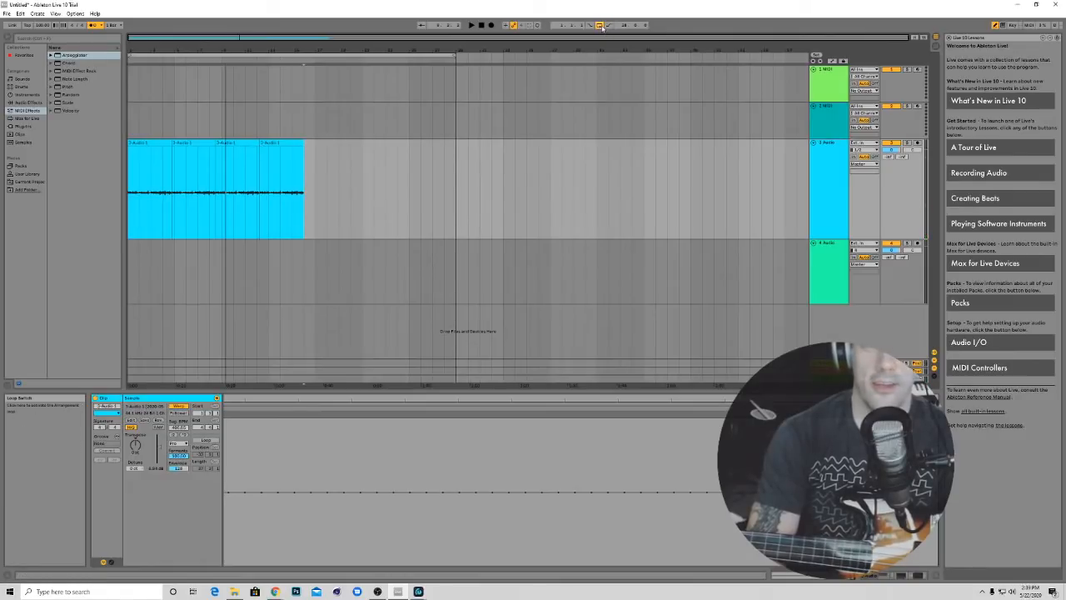
right_click(150, 176)
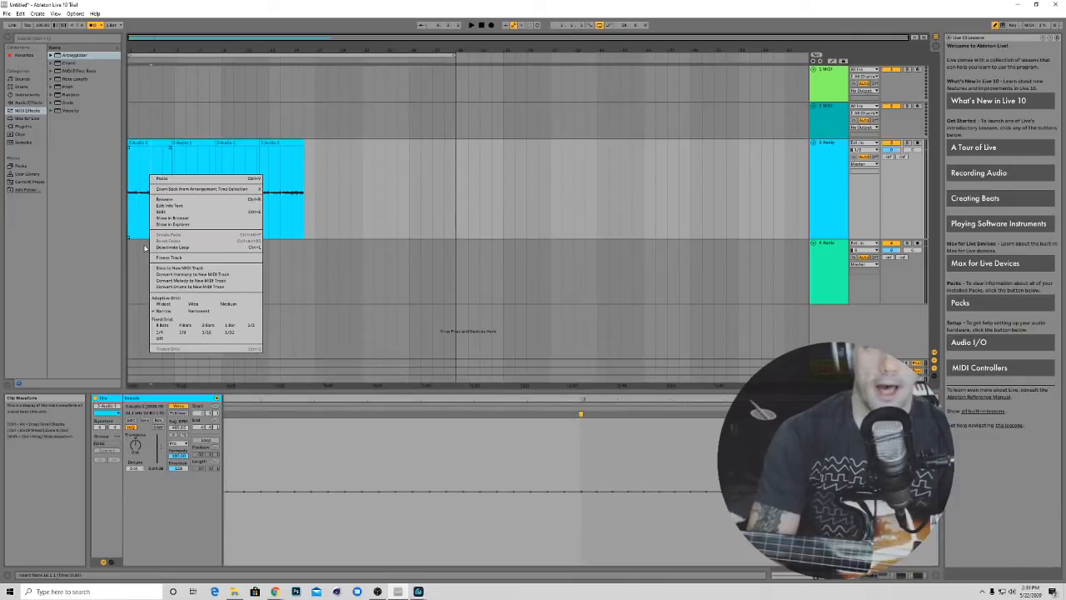
click(201, 61)
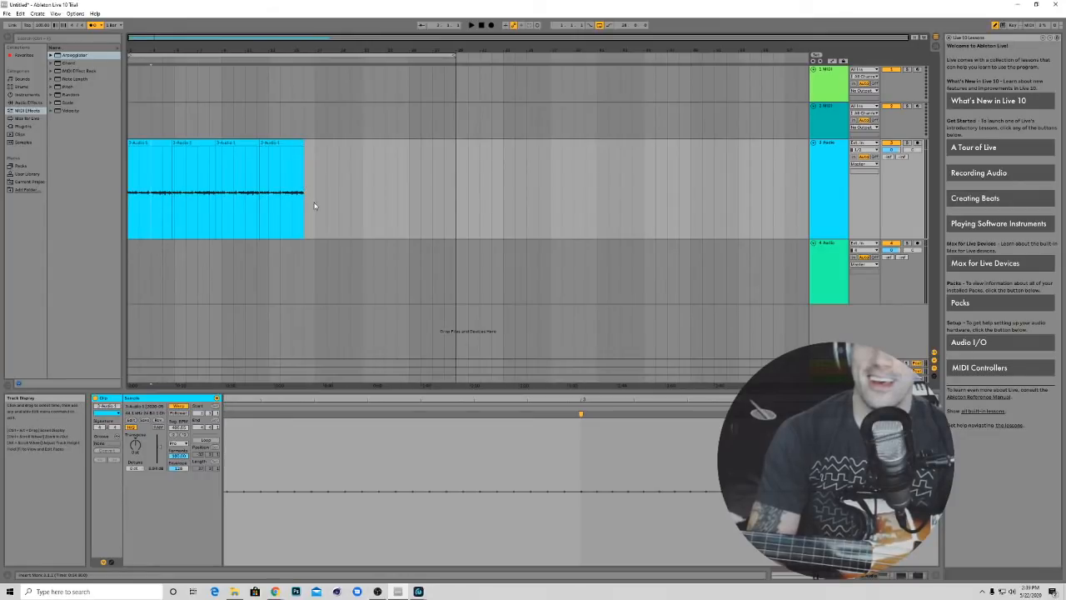
Duplicate the last clip on the 3 Audio track four times and extend the loop range to the end of the eighth clip
click(284, 173)
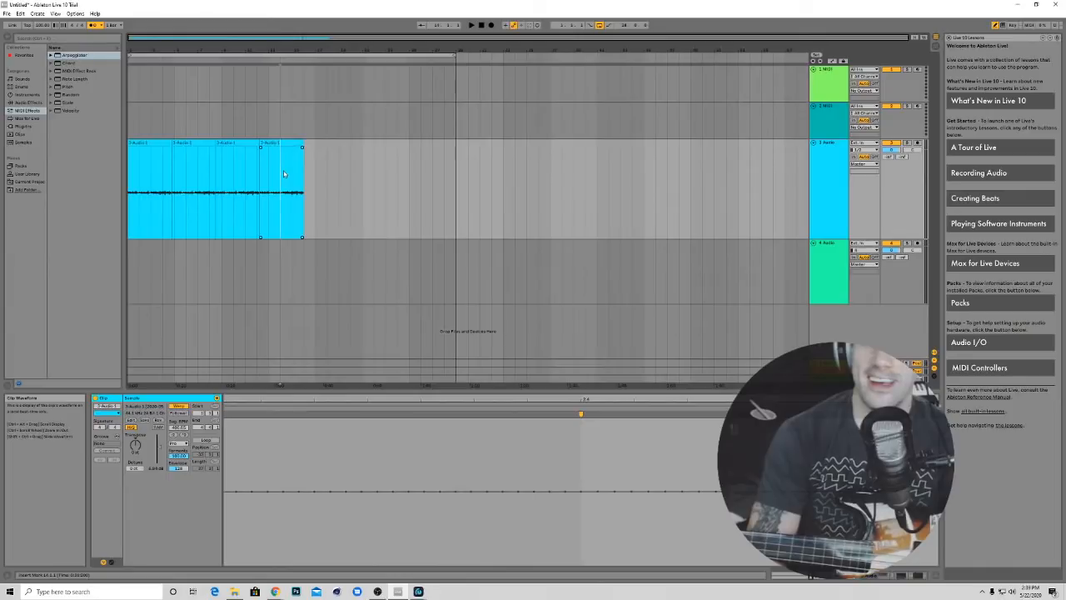
click(279, 143)
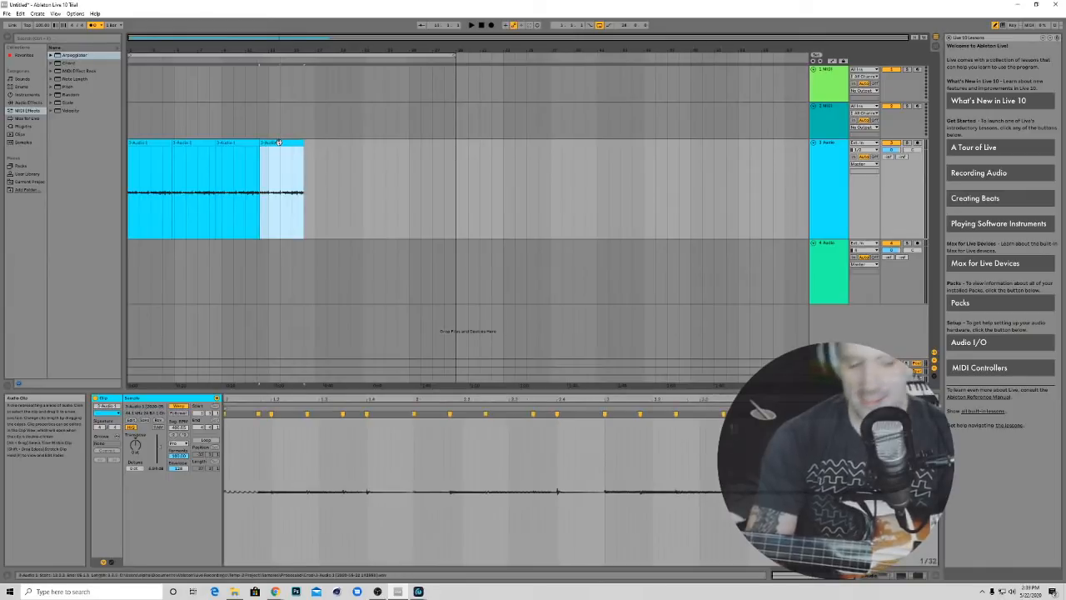
key(ctrl+d)
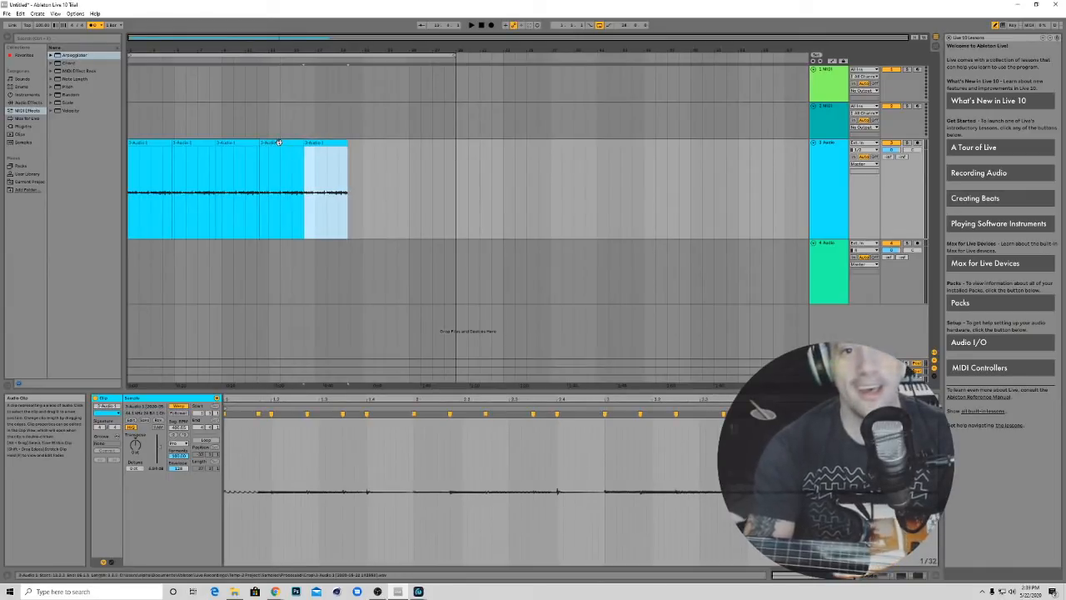
key(ctrl+d)
key(ctrl+d)
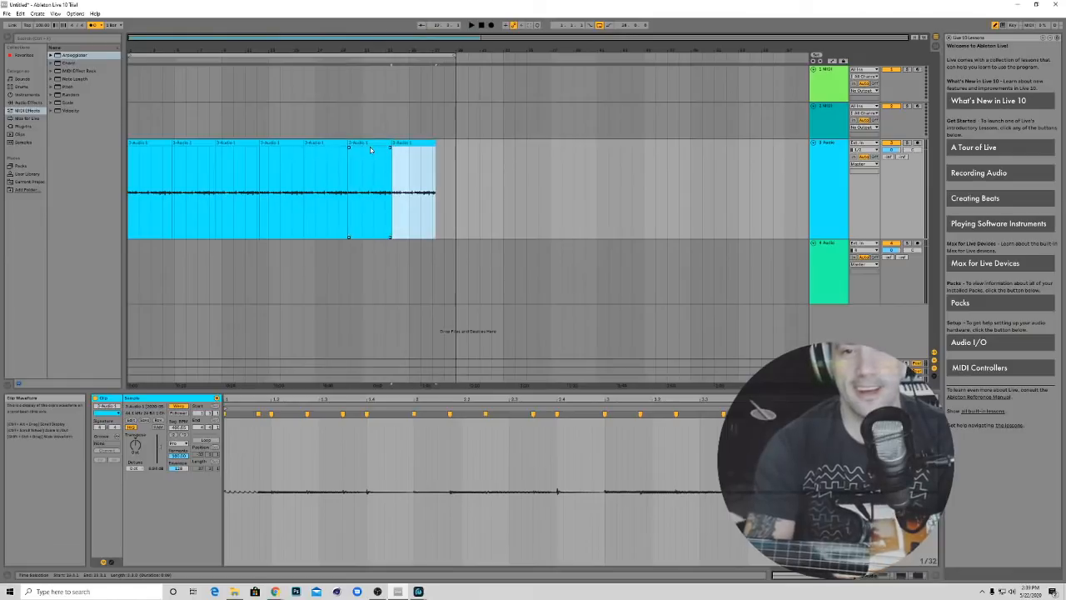
key(ctrl+d)
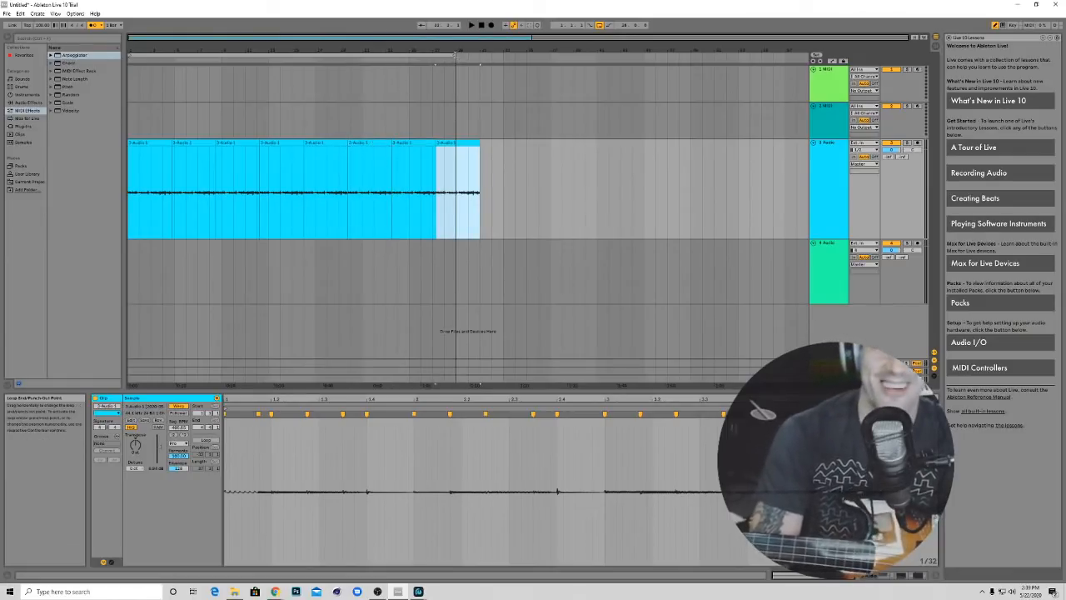
key(ctrl+a)
click(138, 77)
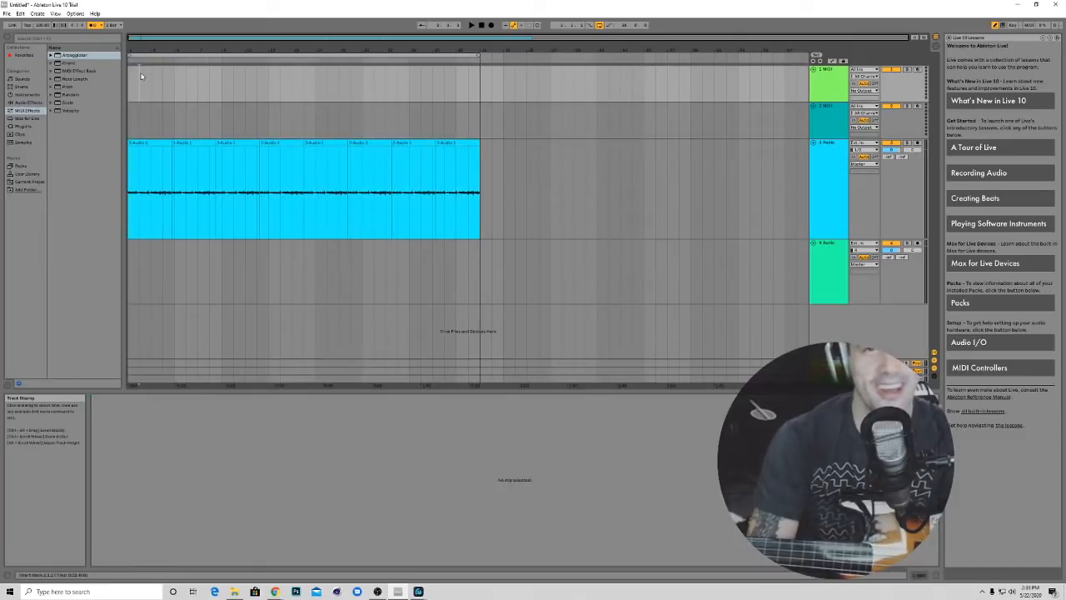
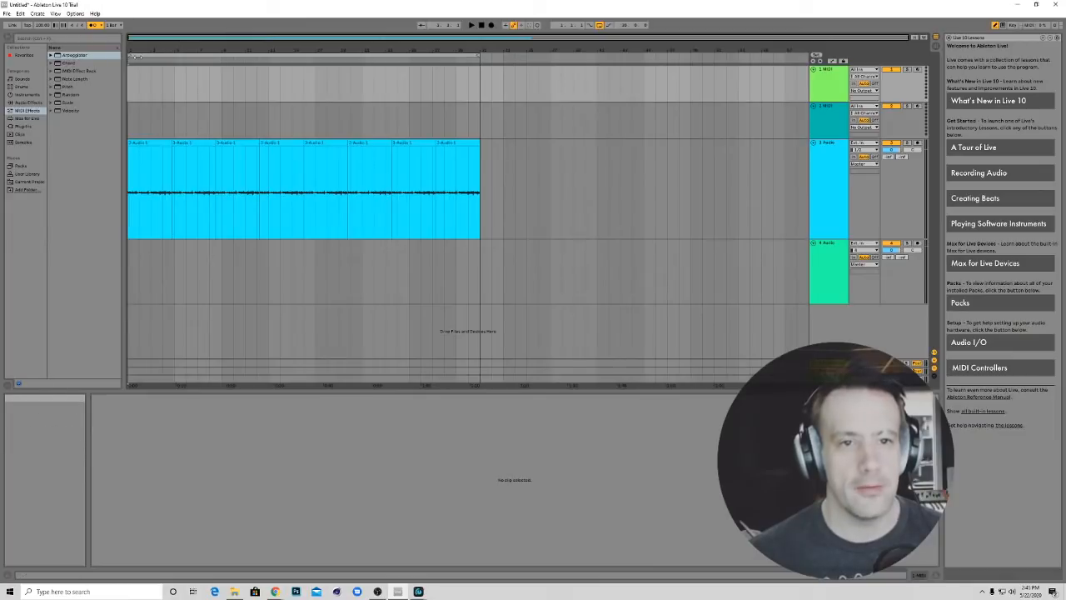
Listen to the looped clips from the beginning and show the Sounds category in the browser
click(136, 62)
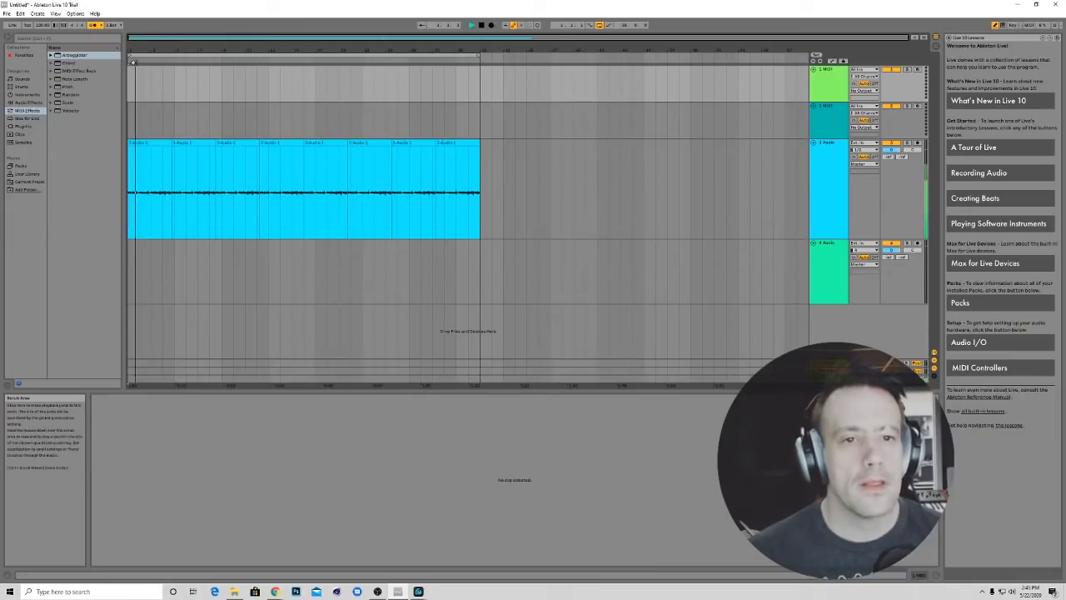
click(481, 25)
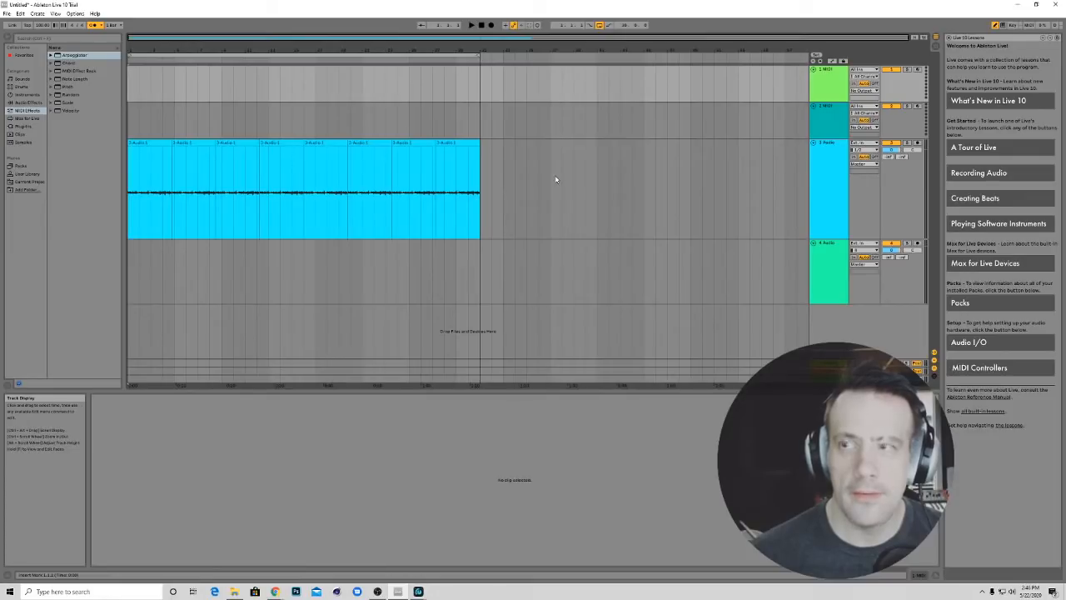
click(23, 80)
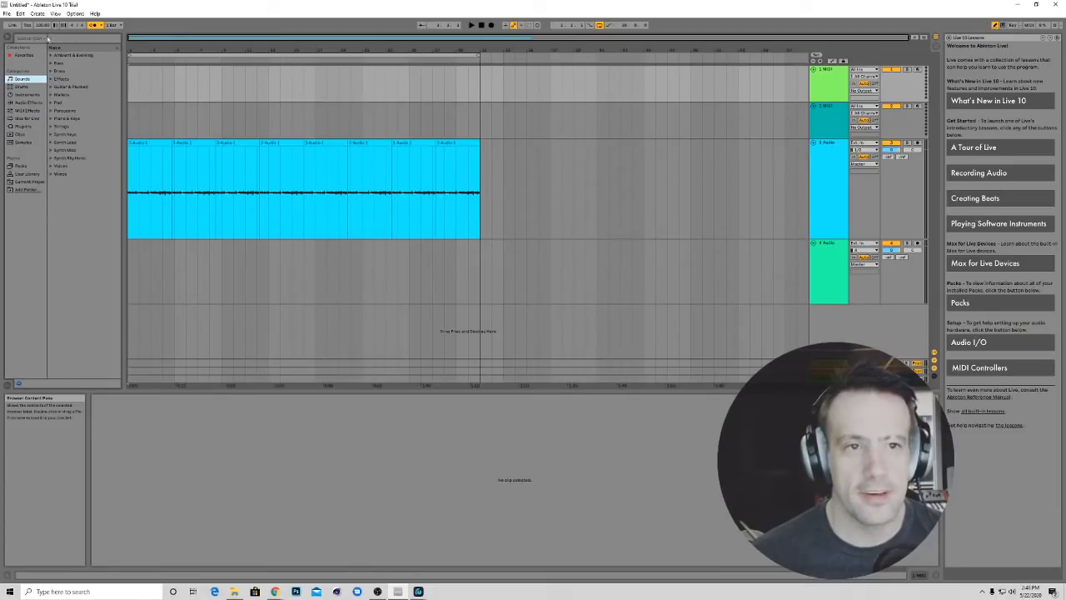
Save the Live Set as FIRSTSONG in the Ableton folder inside Documents
click(7, 13)
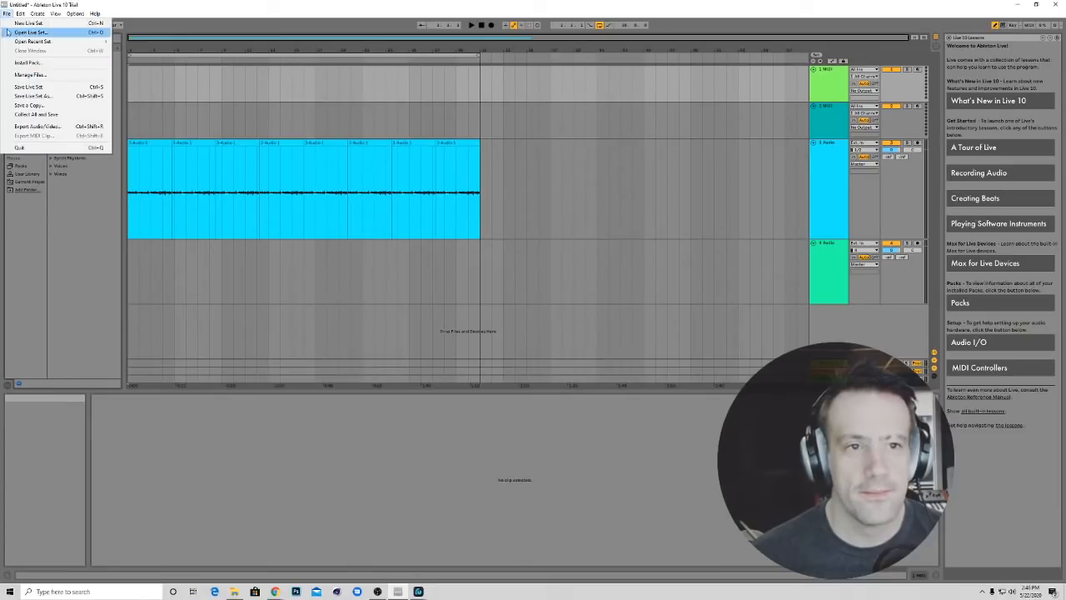
click(32, 96)
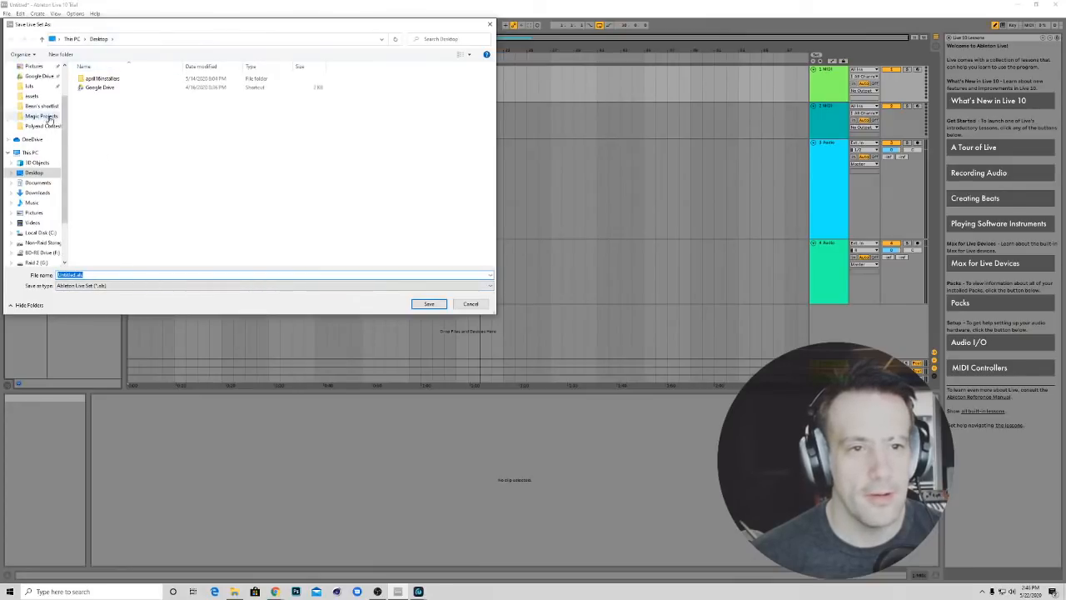
click(37, 162)
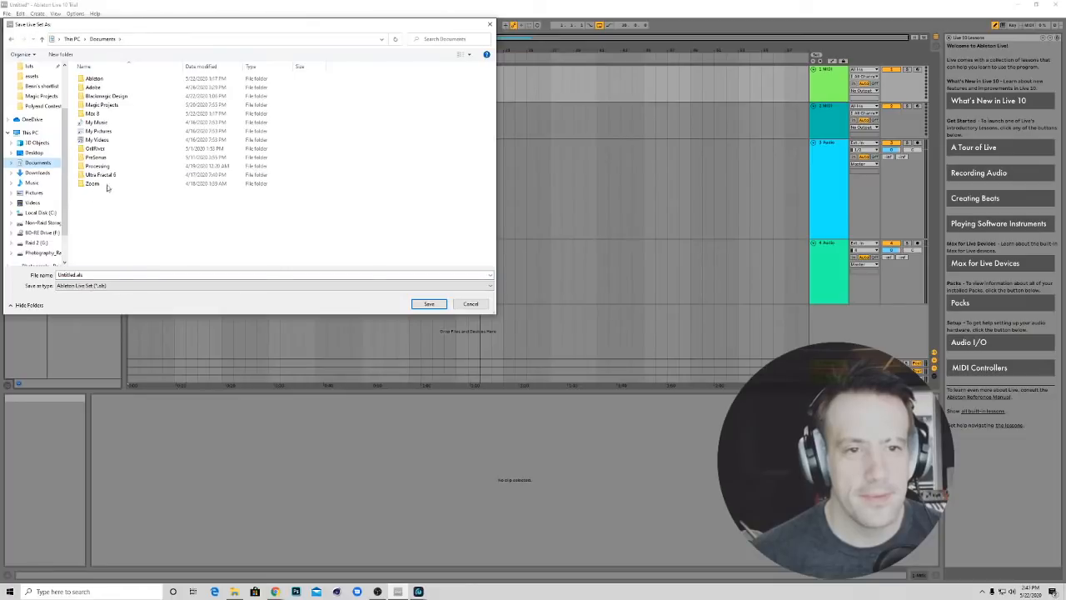
double_click(94, 78)
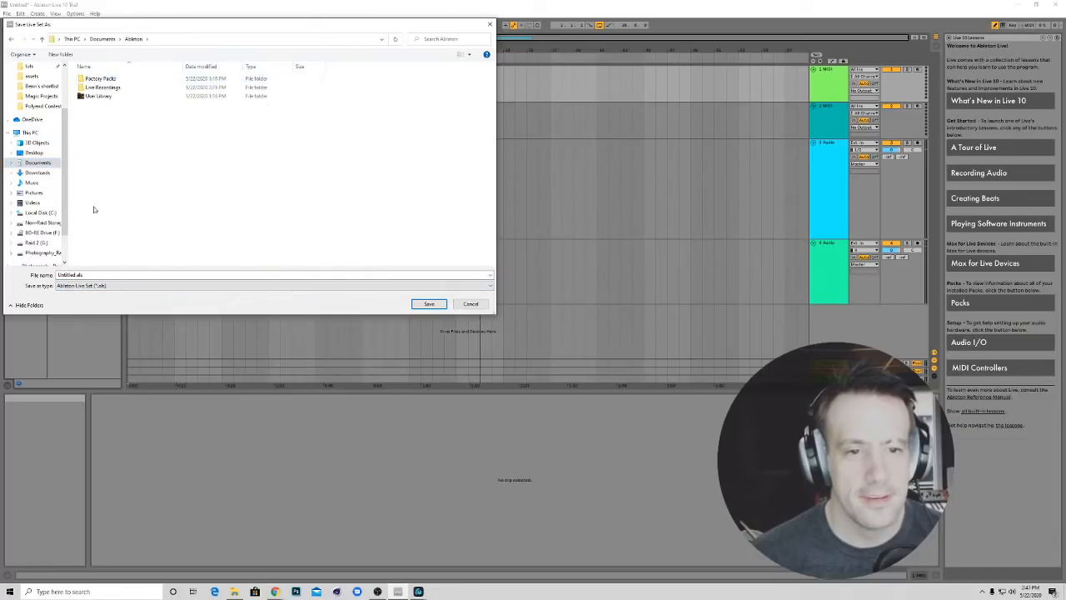
click(103, 274)
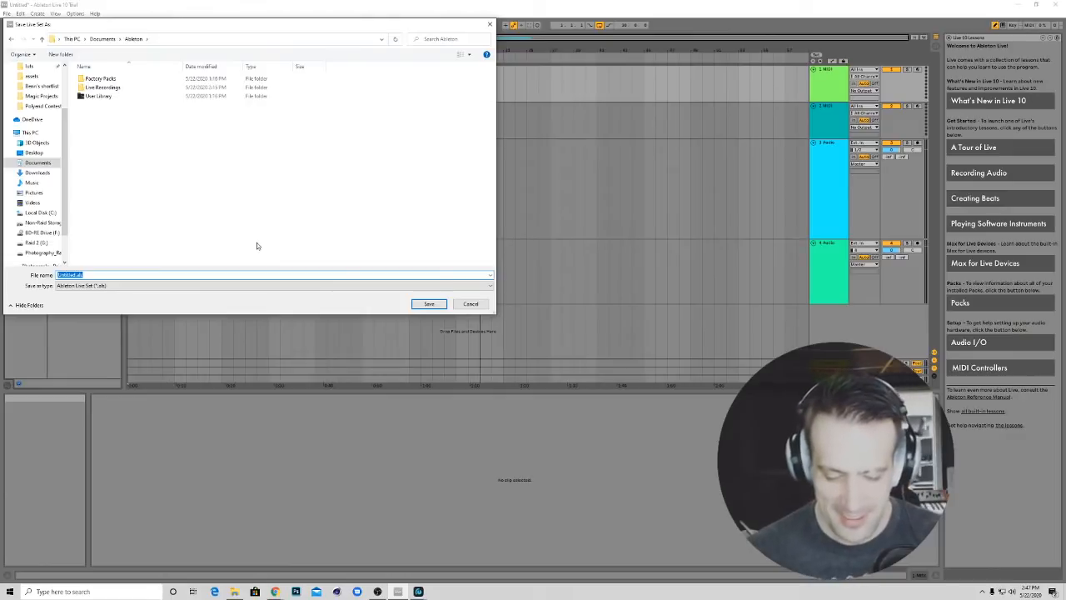
text(Fil)
text(STSON)
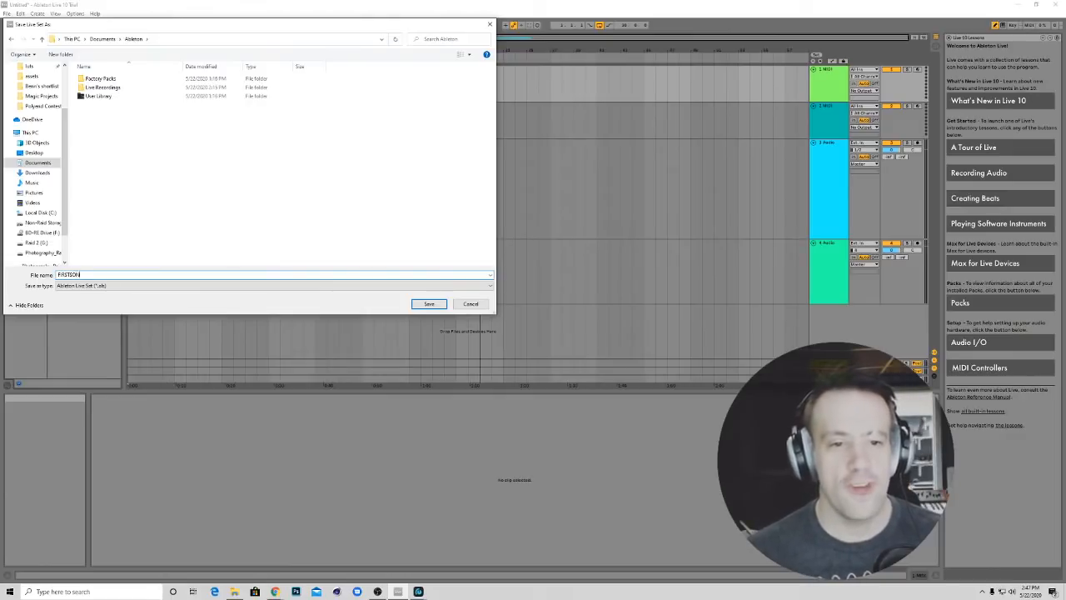
text(G)
key(Return)
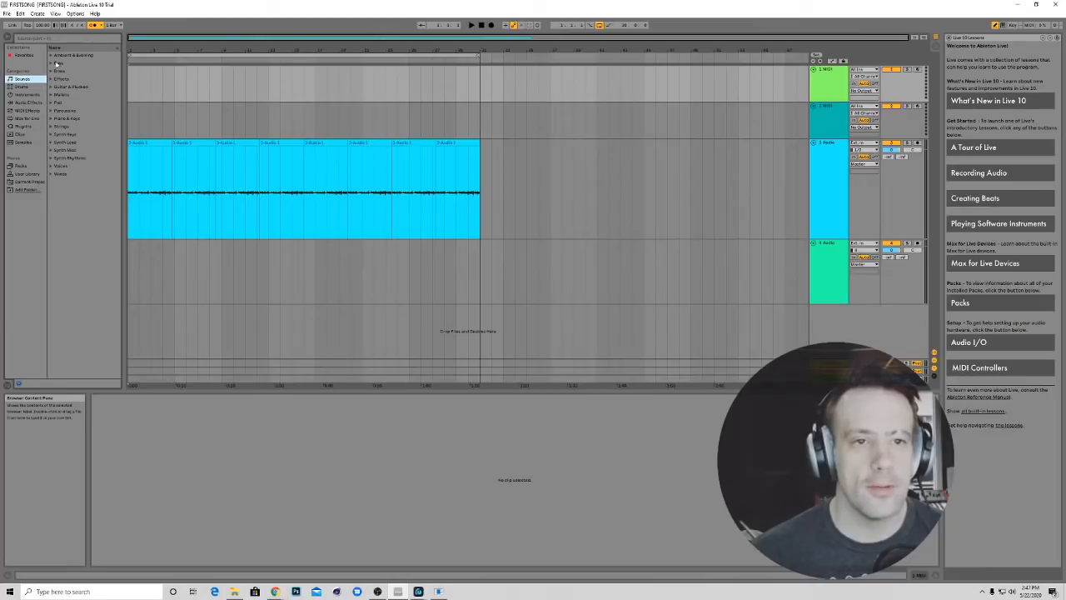
Show the Drums category in the browser and preview several kits, including Heritage Kit, Grit Life Kit, Crushed Ice Kit, Coral Kit and Alert Kit
click(23, 86)
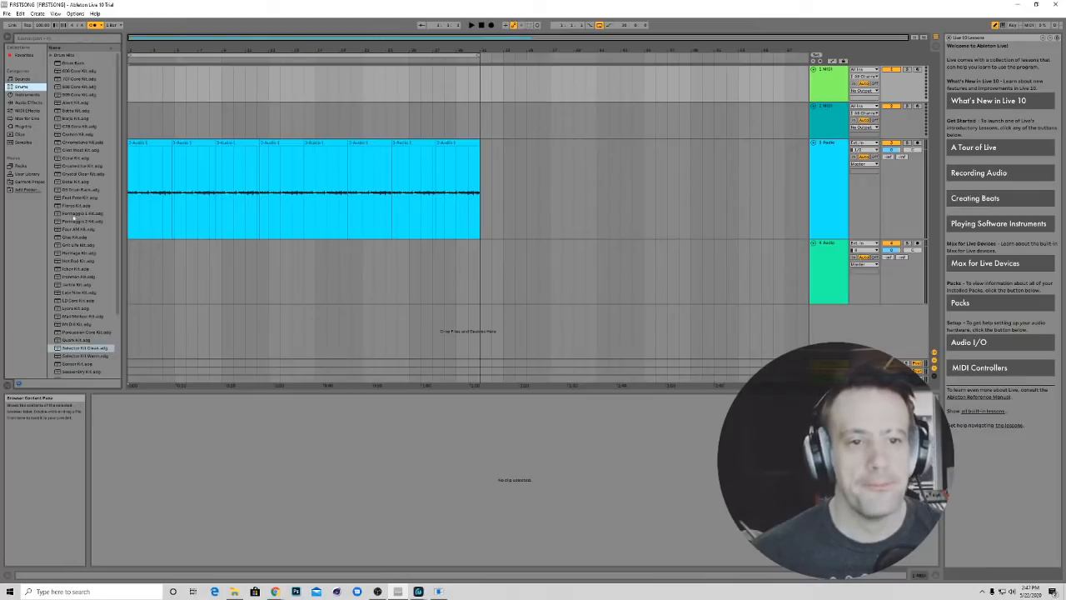
click(74, 253)
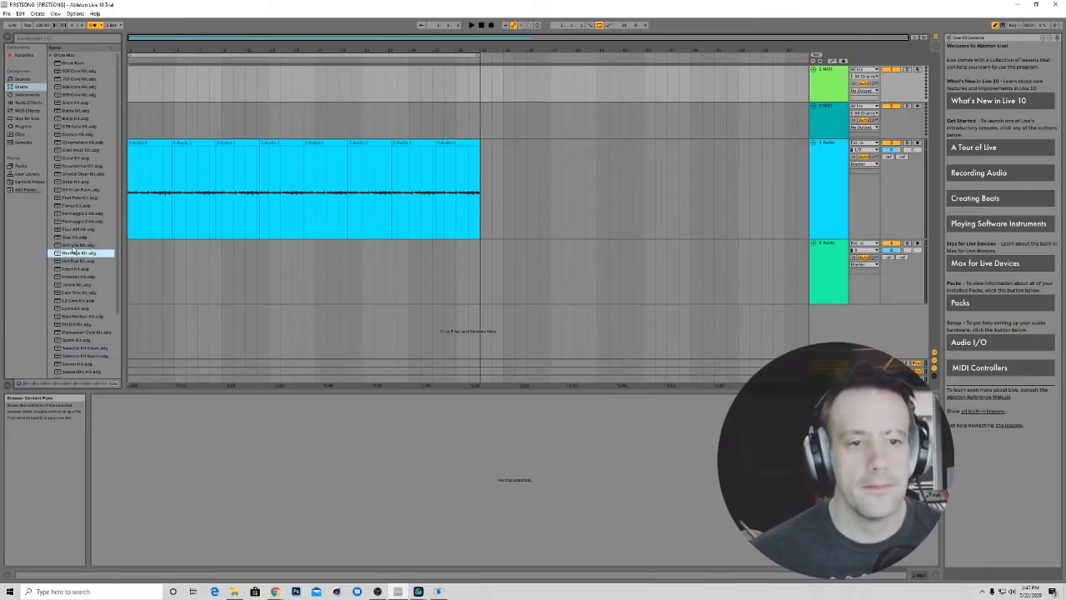
click(72, 244)
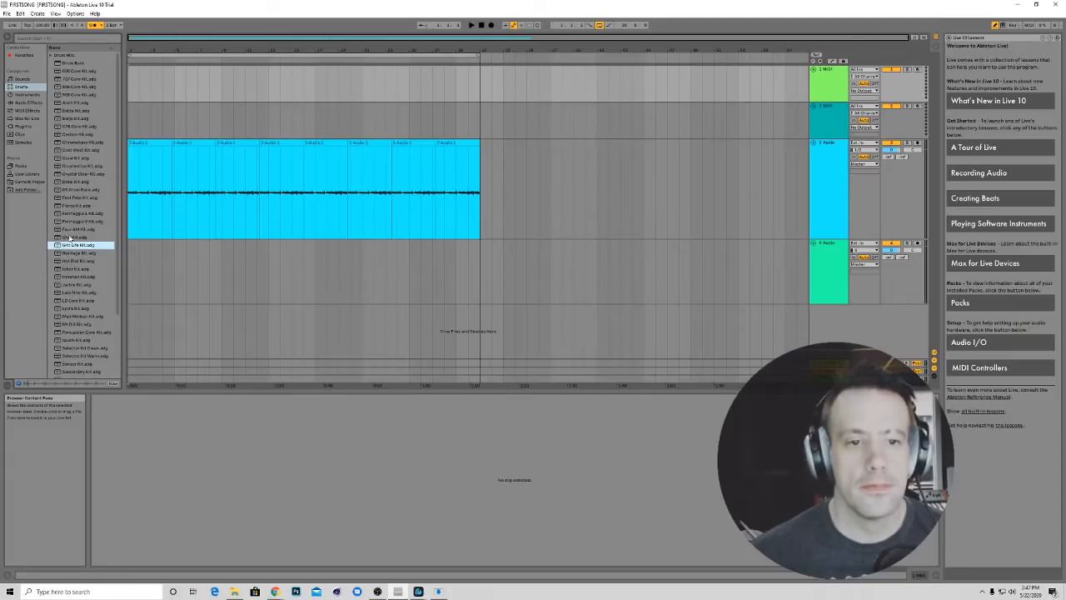
click(69, 207)
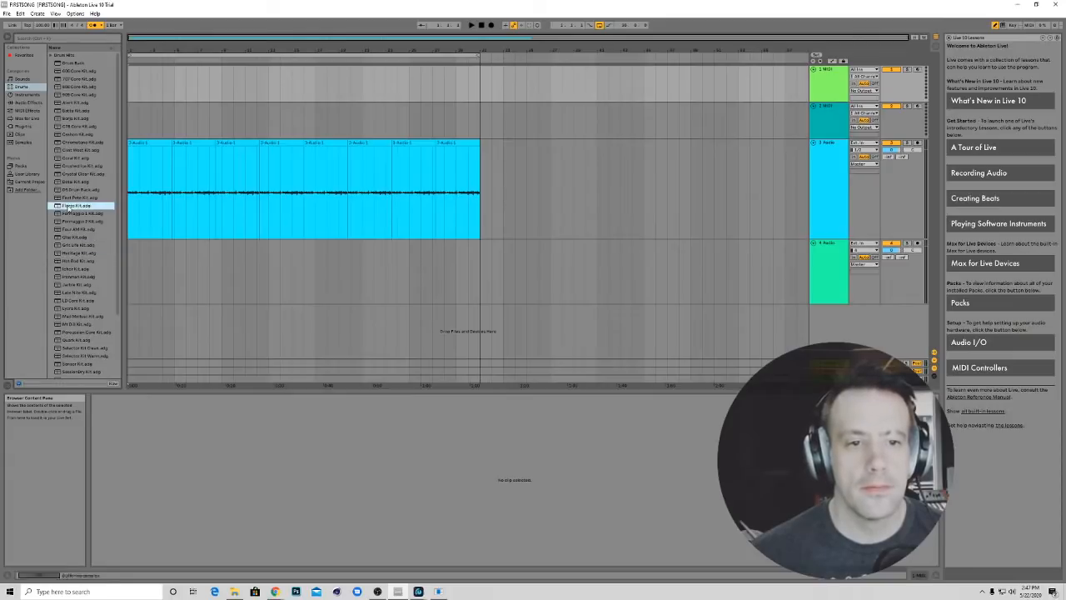
click(80, 167)
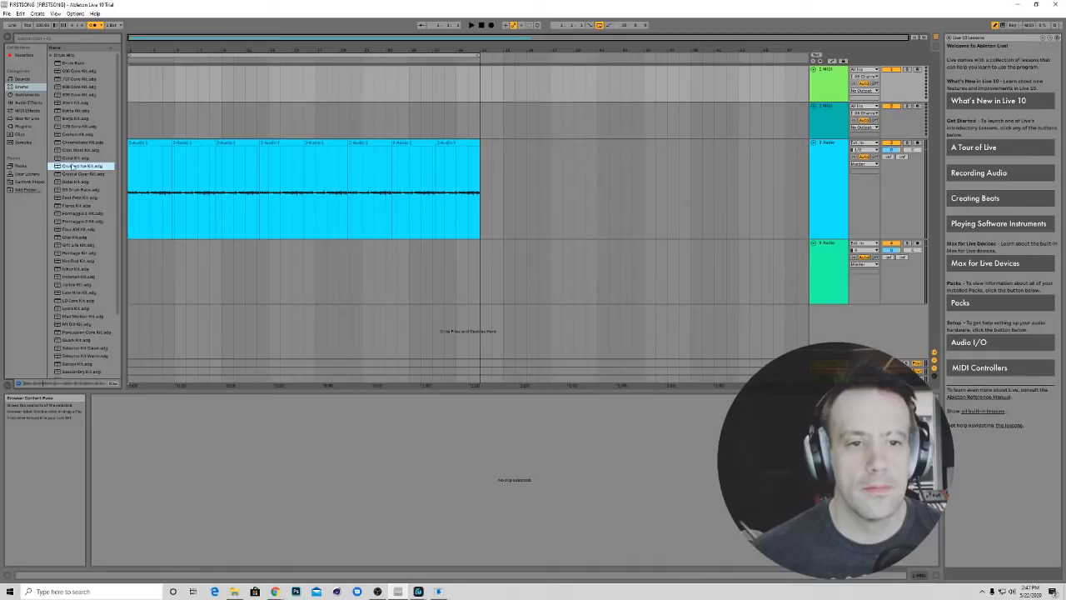
click(72, 158)
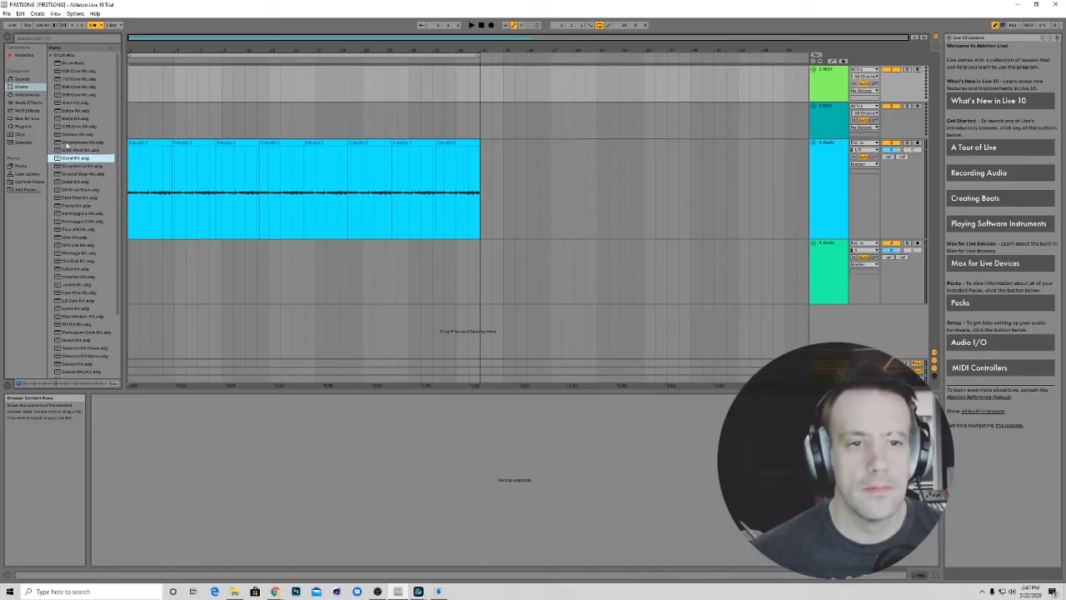
click(67, 103)
Preview drum kits from the end of the kit list upward to SessionDry Kit and Selector Kit Warm
scroll(87, 314, down, 2)
scroll(86, 315, down, 2)
click(69, 350)
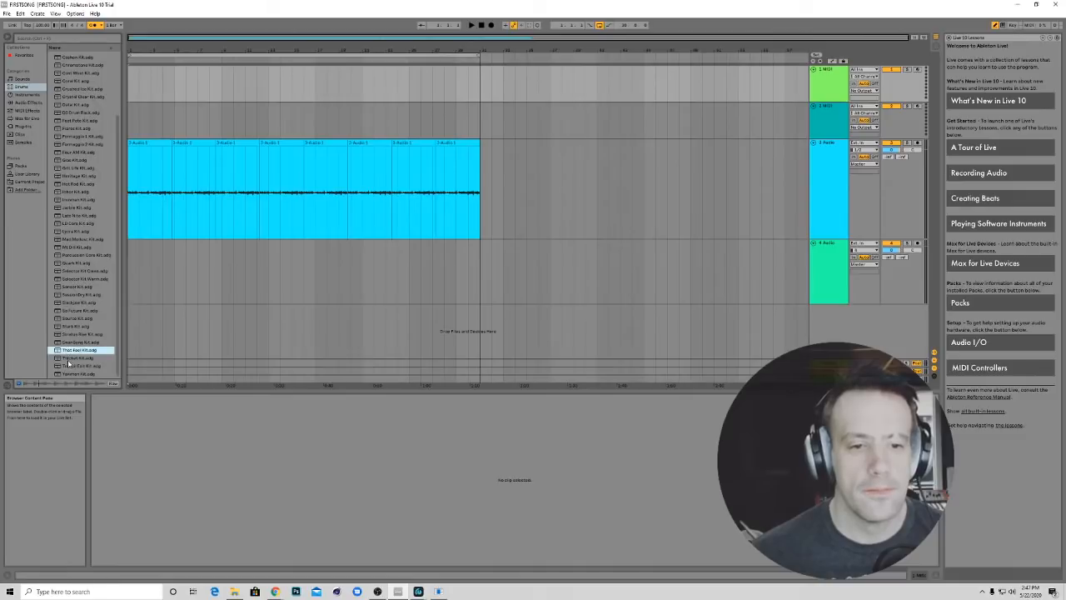
click(70, 357)
click(70, 334)
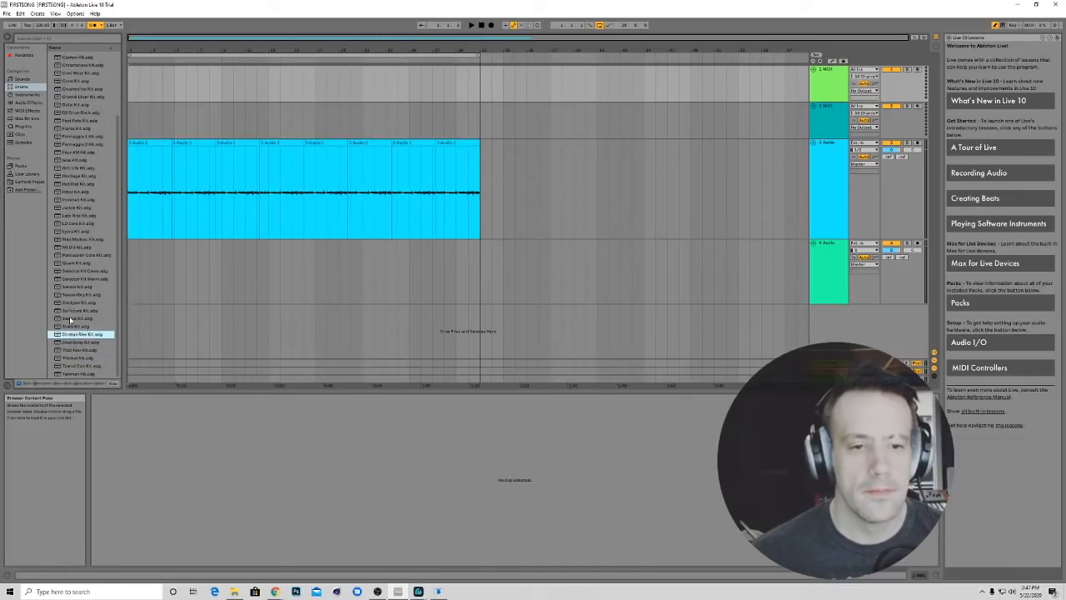
click(70, 318)
click(70, 295)
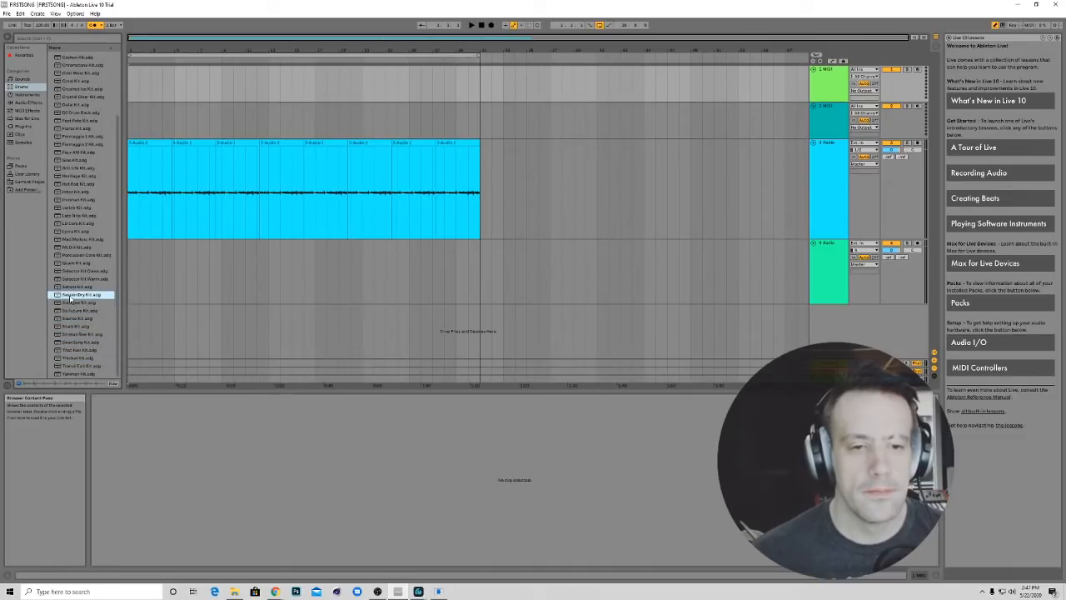
click(72, 279)
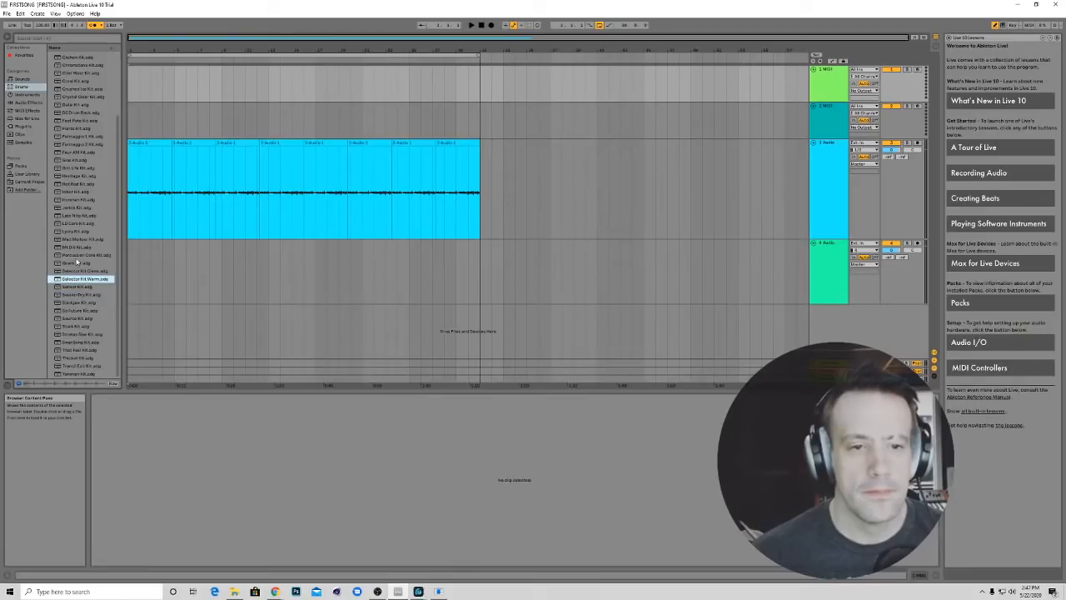
Preview more drum kits going back up the list, including Quark Kit, Percussion Core Kit, Late Nite Kit, Ironman Kit and Chromatone Kit
click(75, 263)
click(76, 256)
scroll(79, 254, up, 1)
click(78, 242)
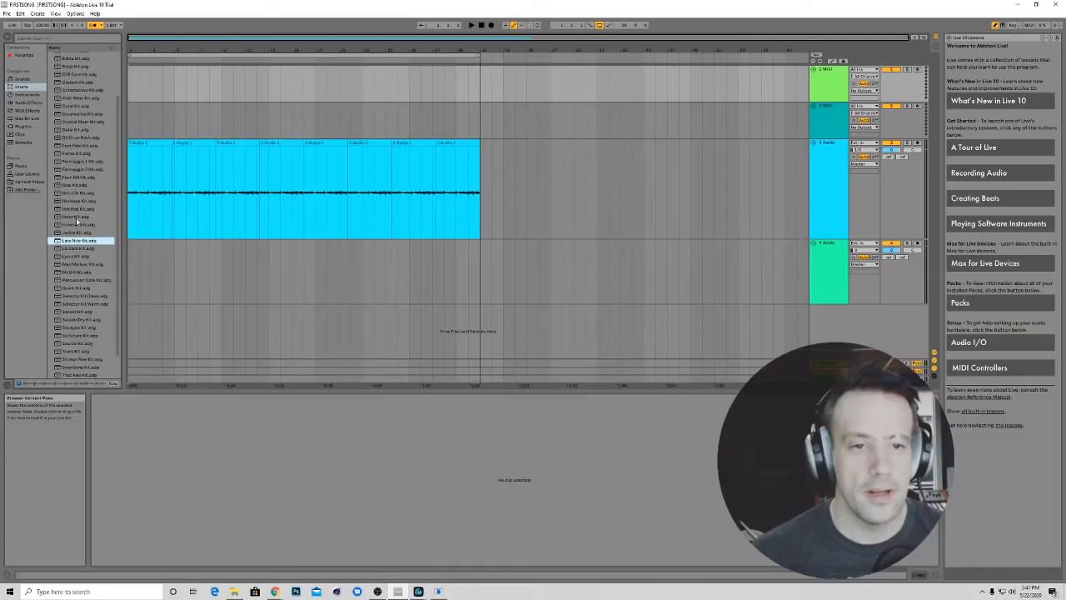
click(76, 223)
scroll(80, 231, up, 1)
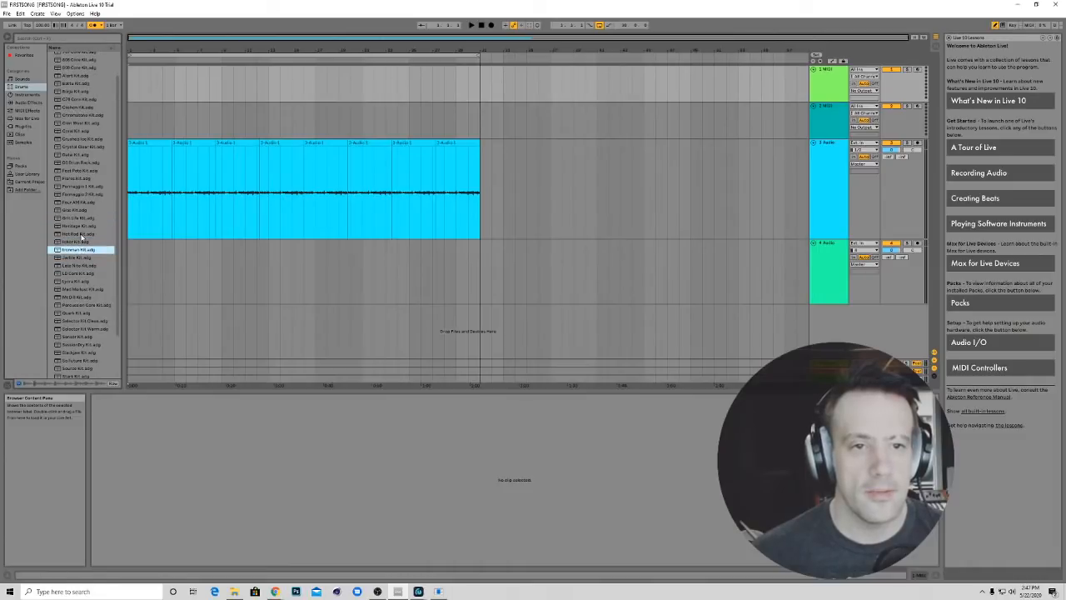
click(78, 132)
scroll(90, 170, up, 1)
click(85, 144)
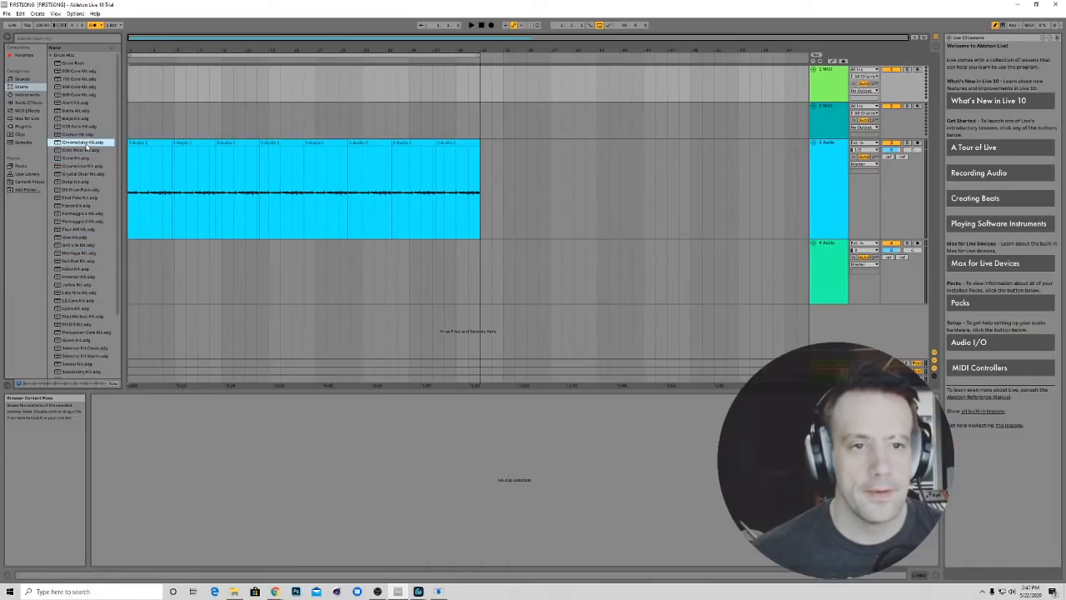
click(85, 150)
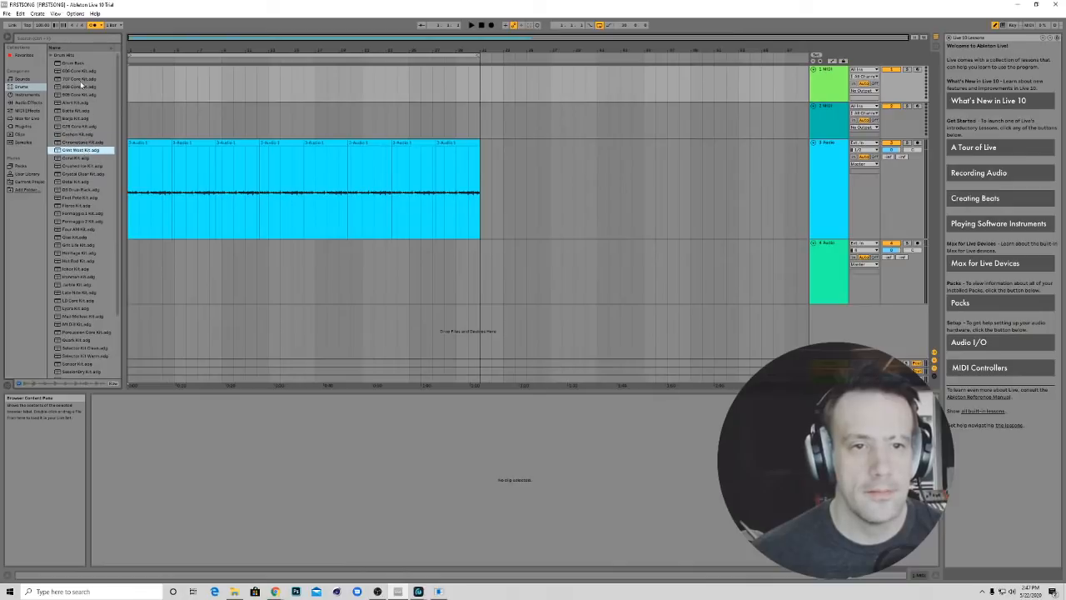
Preview the first kits in the drum list, including the 707, 808 and 909 Core Kits, Alert Kit and C78 Core Kit
click(80, 80)
click(79, 88)
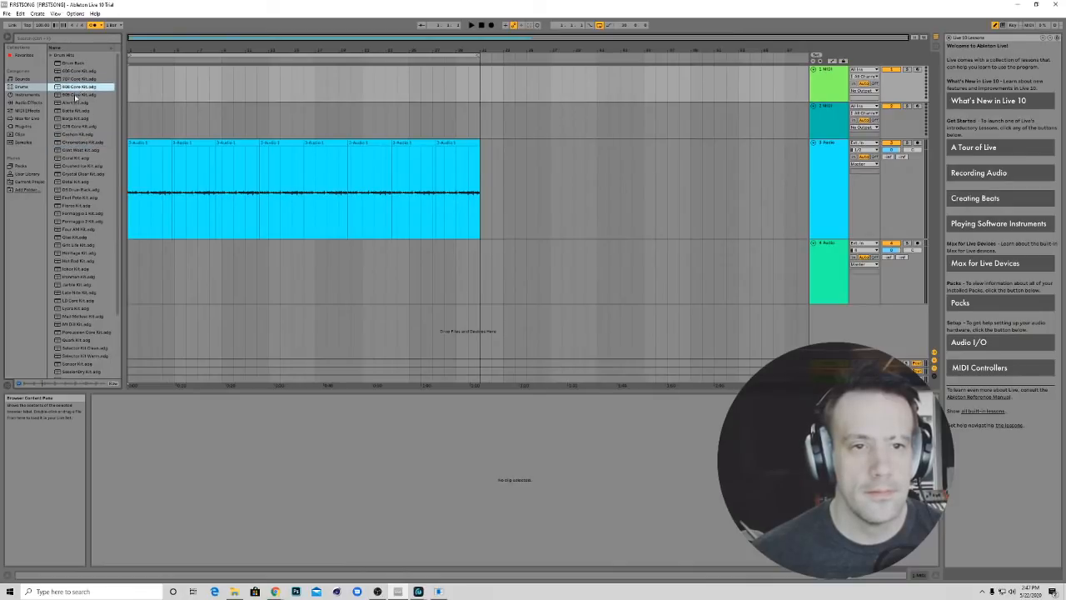
click(77, 96)
click(76, 104)
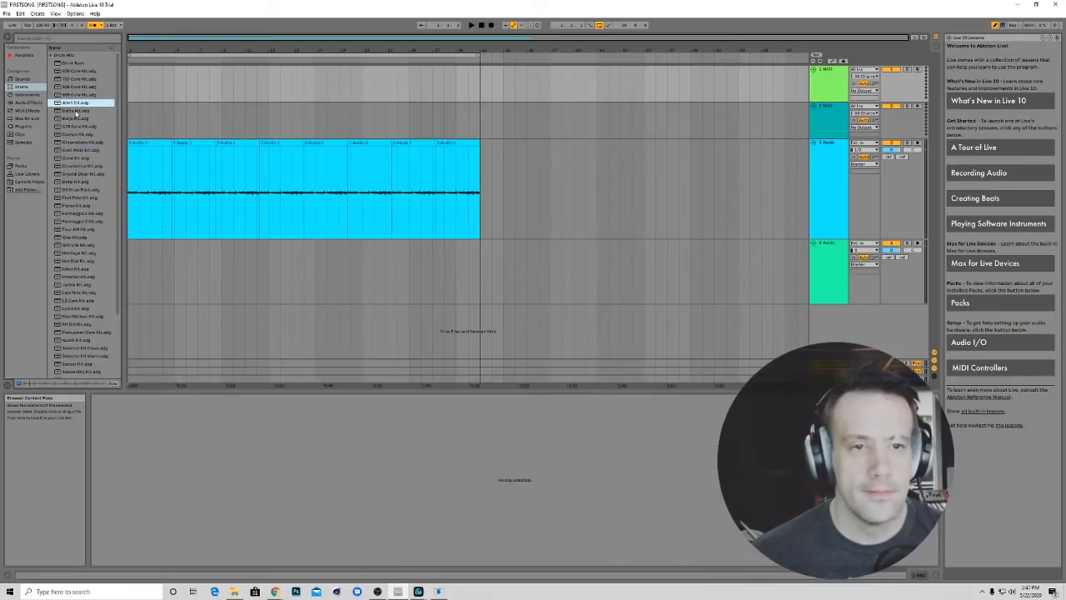
click(75, 111)
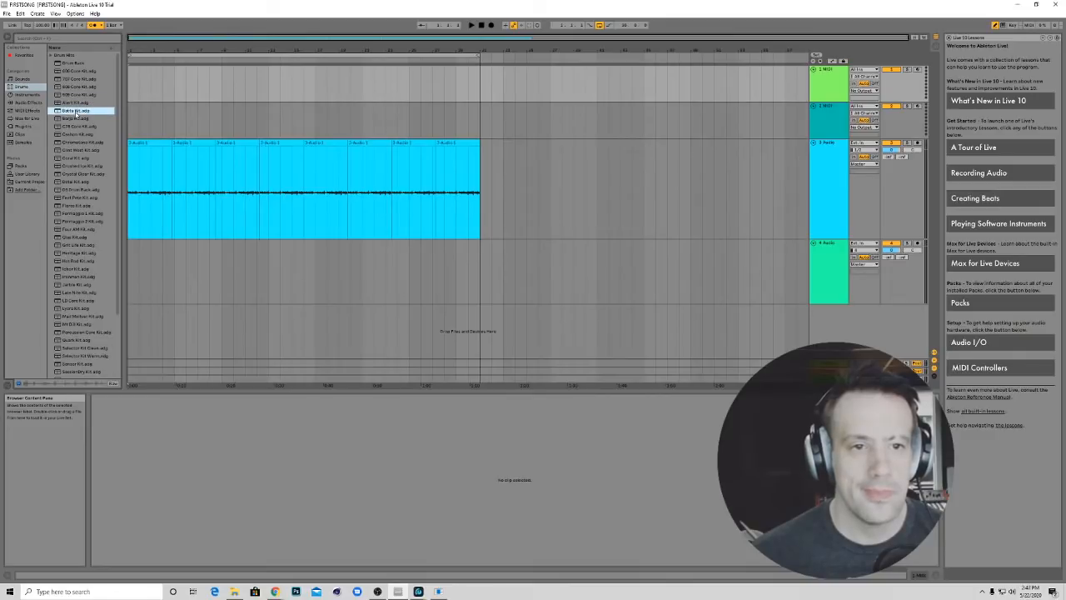
click(77, 126)
Show the Samples category and preview an Acid Meltdown sample and the 90 bpm beat loop
click(17, 134)
click(22, 142)
click(81, 111)
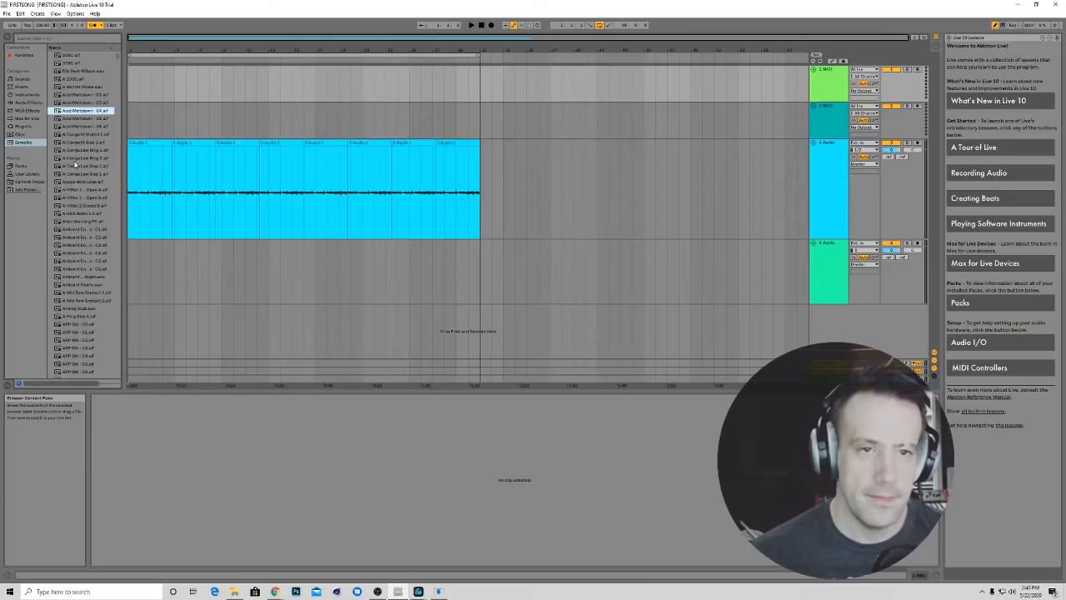
click(79, 72)
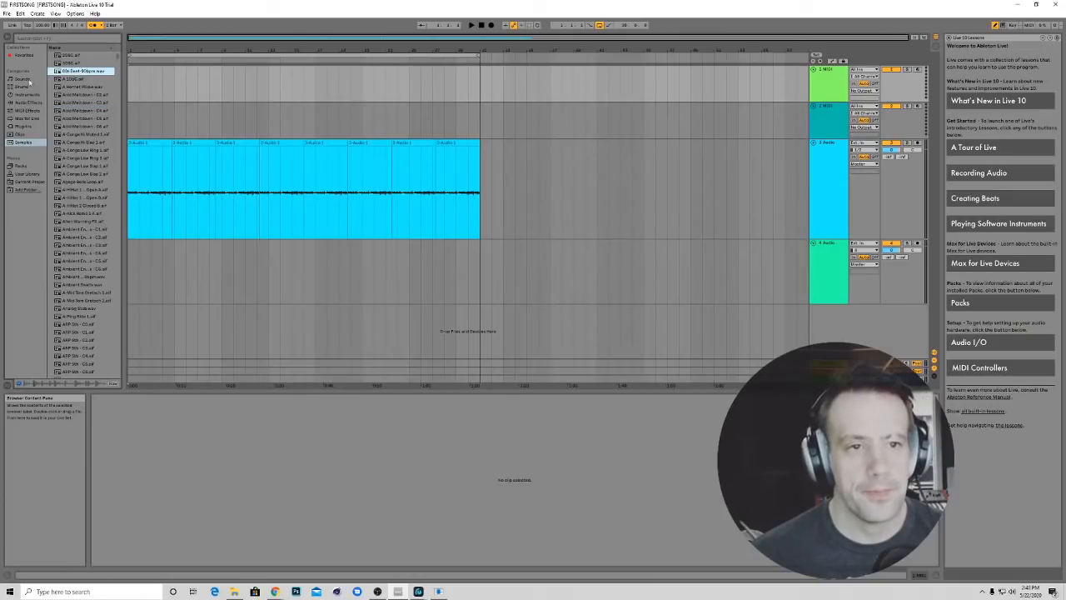
Try an empty Drum Rack from the Drums category on the first MIDI track, check its C1 pad and undo adding the rack
click(22, 86)
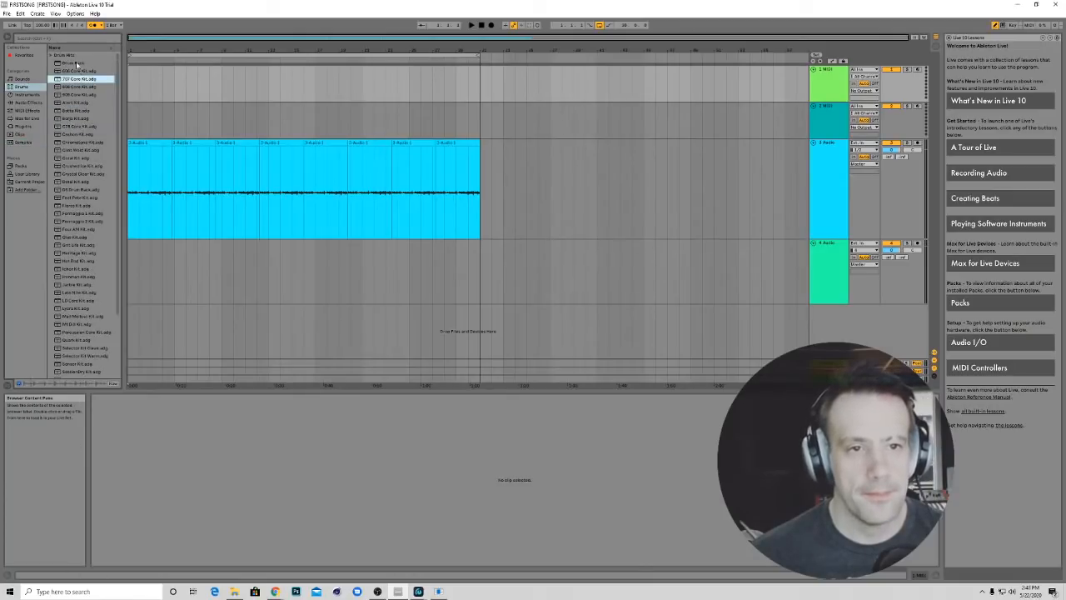
double_click(73, 63)
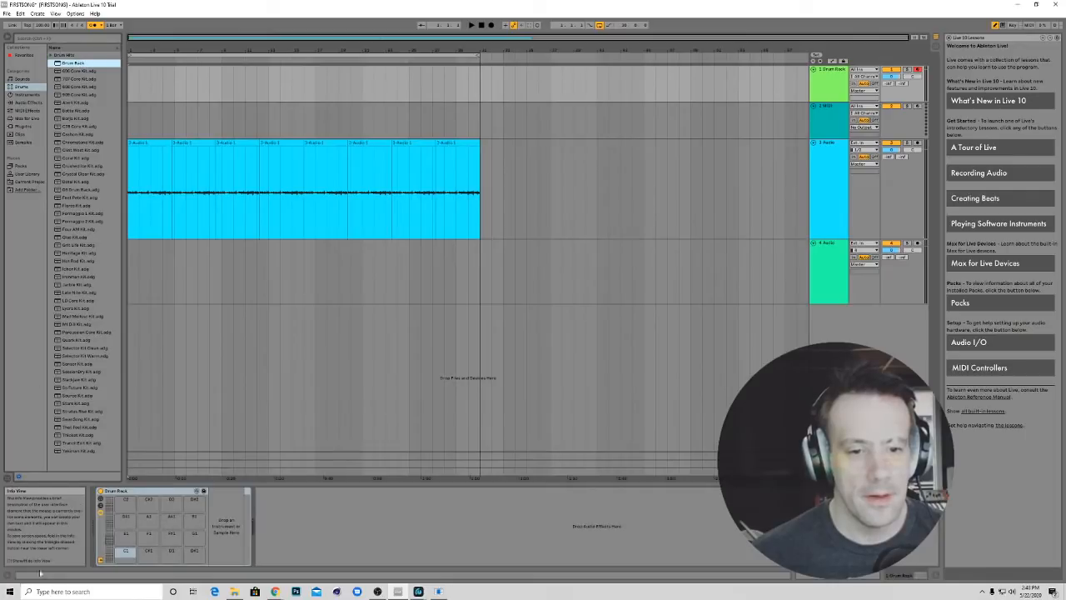
click(123, 554)
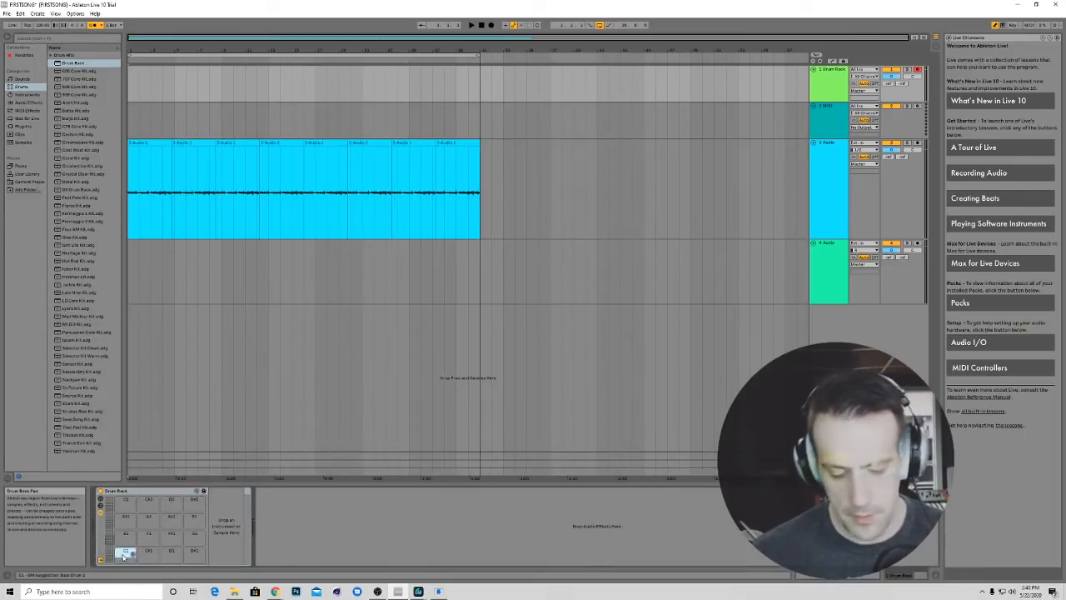
key(ctrl+z)
Compare drum kit previews again, from the 707 and 808 Core Kits through Coral Kit to Formaggio 1 and Formaggio 2
click(81, 79)
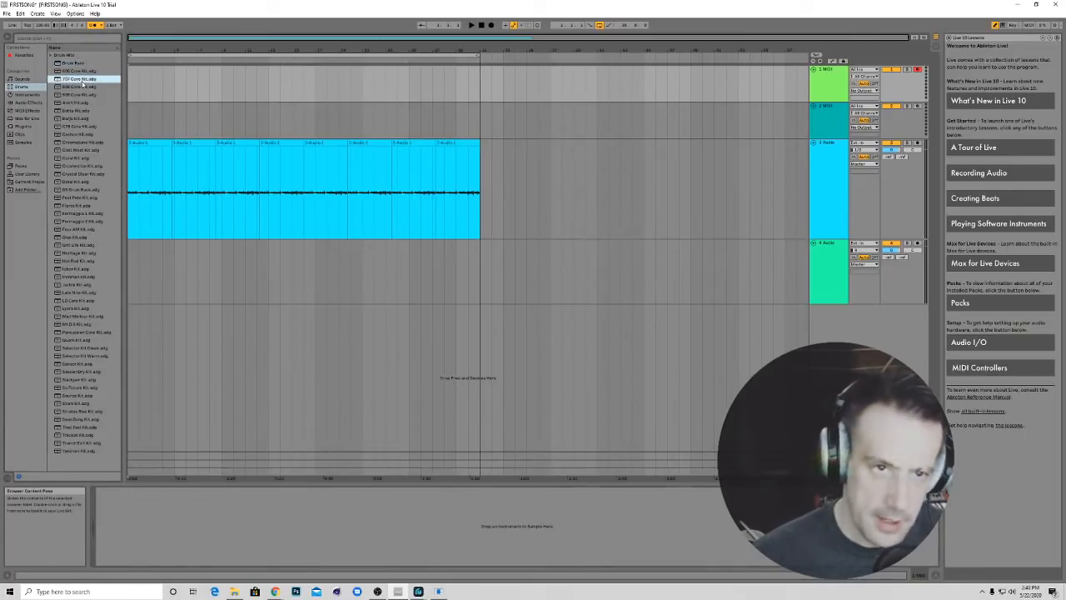
click(76, 88)
click(74, 151)
click(70, 175)
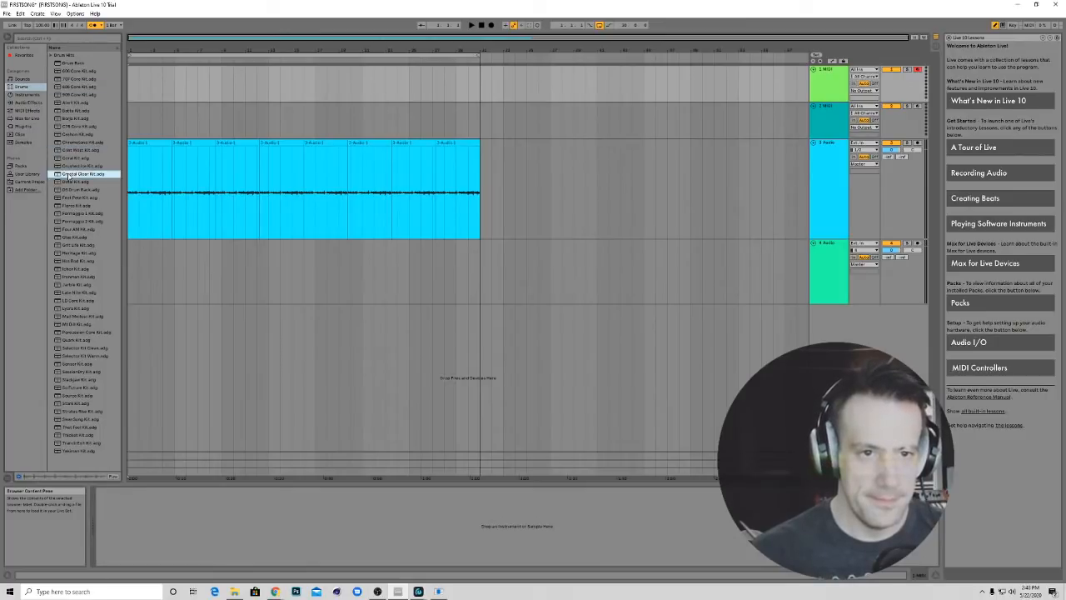
click(73, 158)
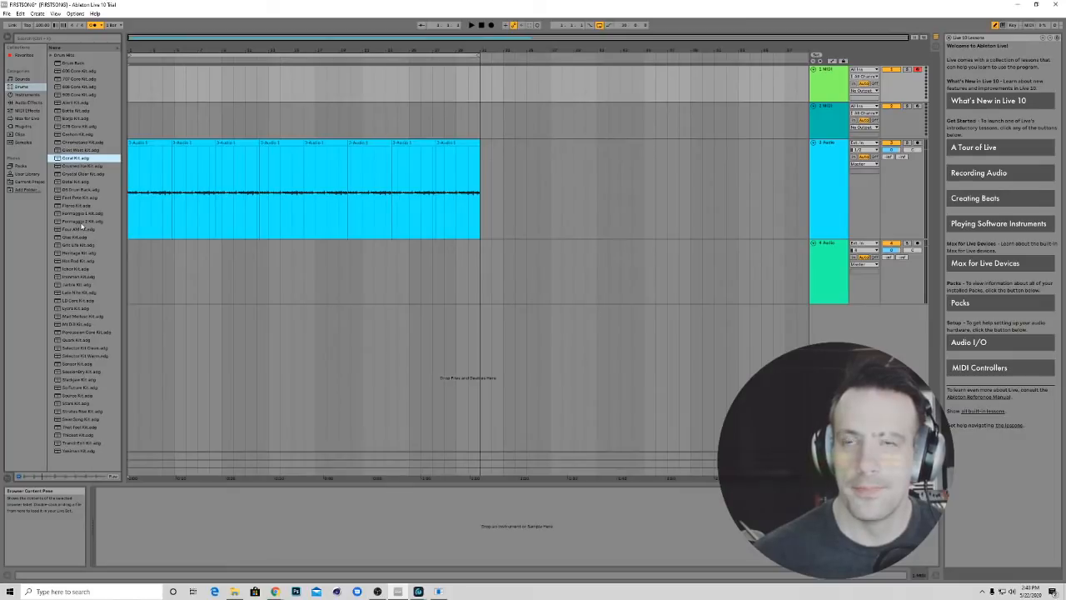
click(83, 221)
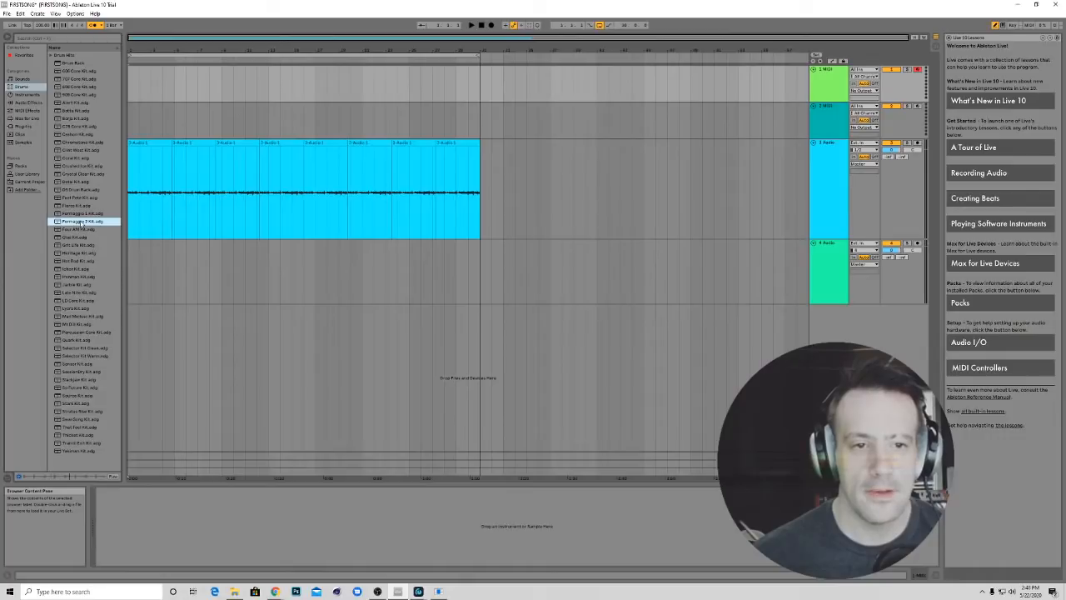
click(80, 215)
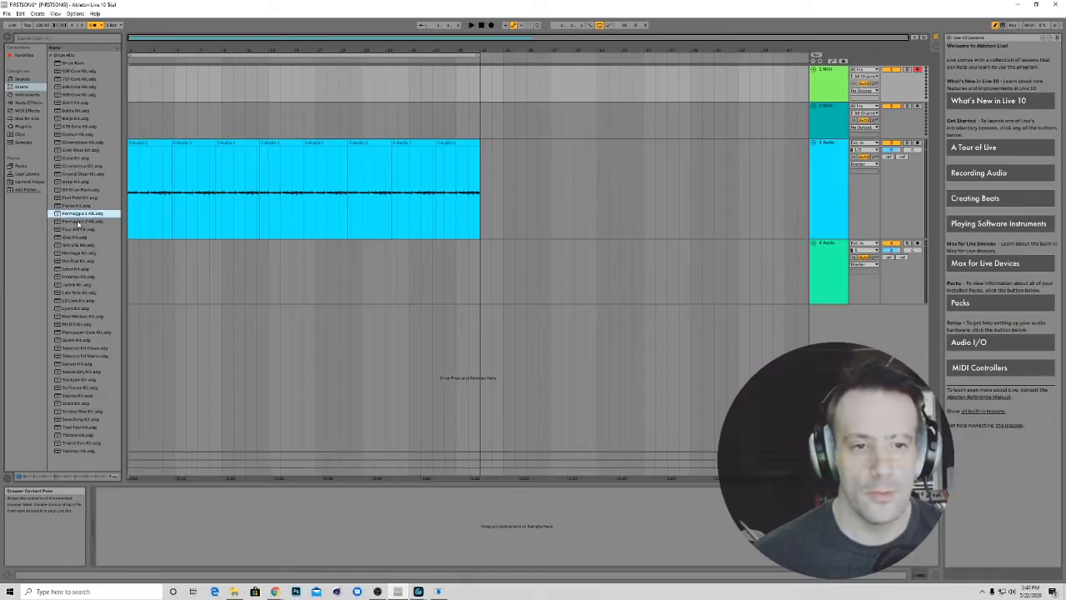
click(77, 221)
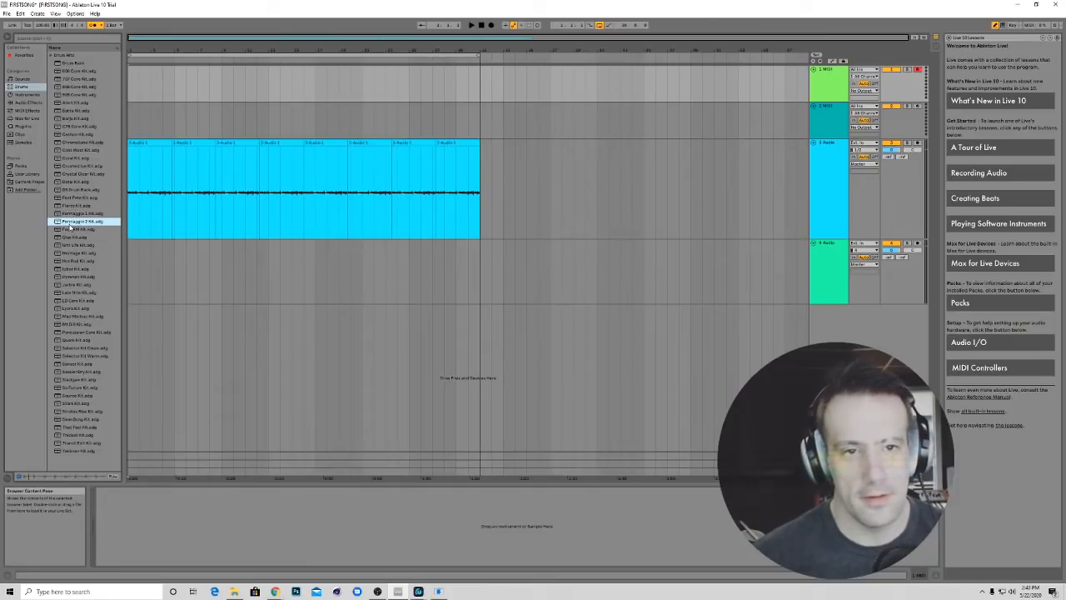
Preview the drum kits listed after Formaggio 2 Kit, from Four AM Kit and Grit Life Kit down to LD Core Kit
click(71, 229)
click(76, 245)
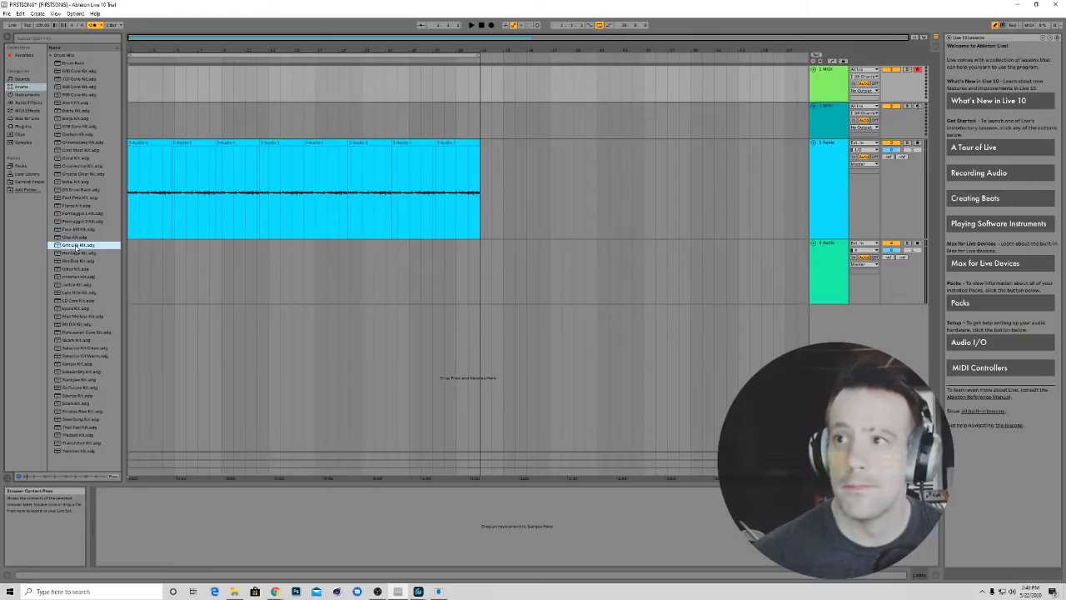
click(77, 239)
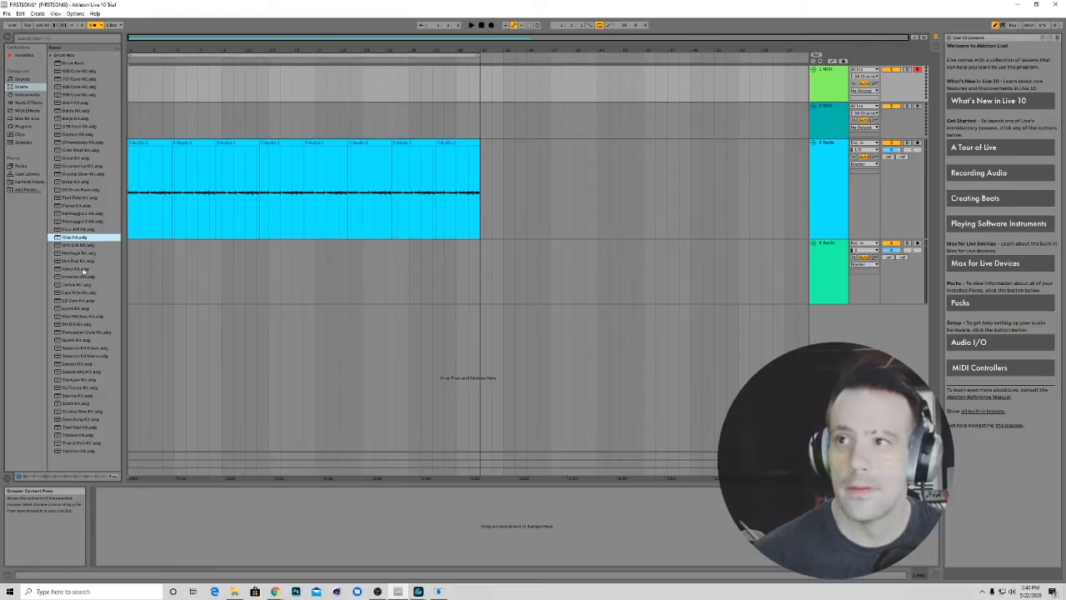
click(83, 262)
click(84, 285)
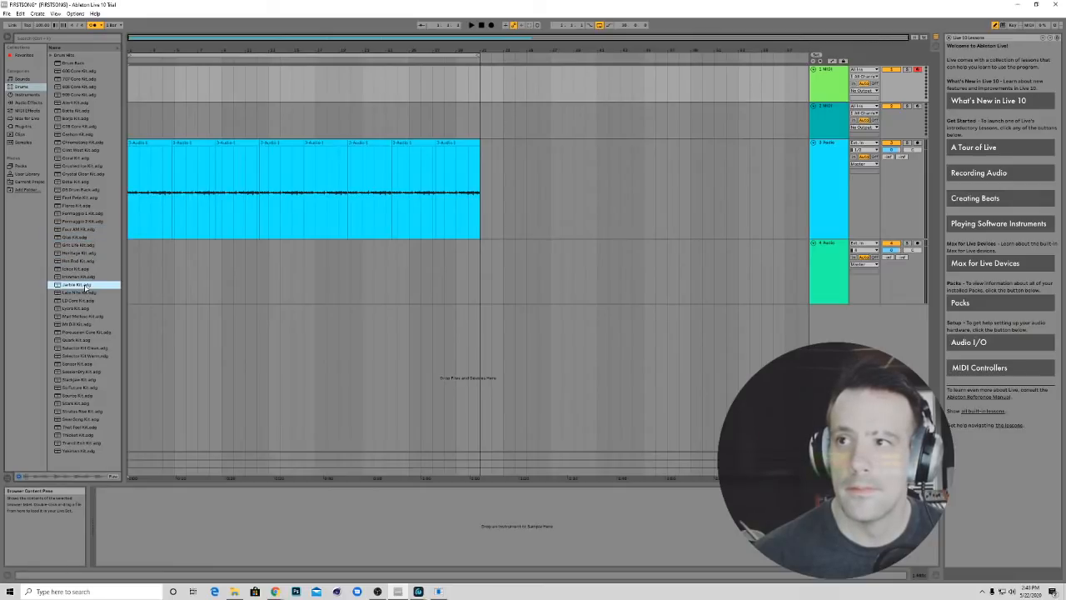
click(71, 296)
click(67, 303)
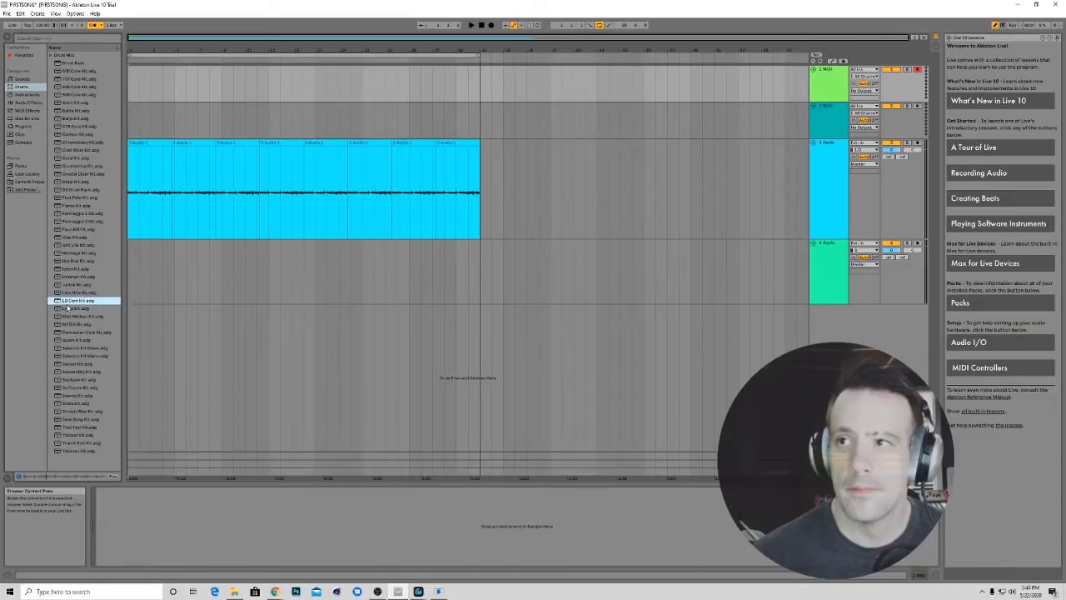
Preview the drum kits further down the list, including Percussion Core Kit, Quark Kit and Selector Kit Clean
click(70, 319)
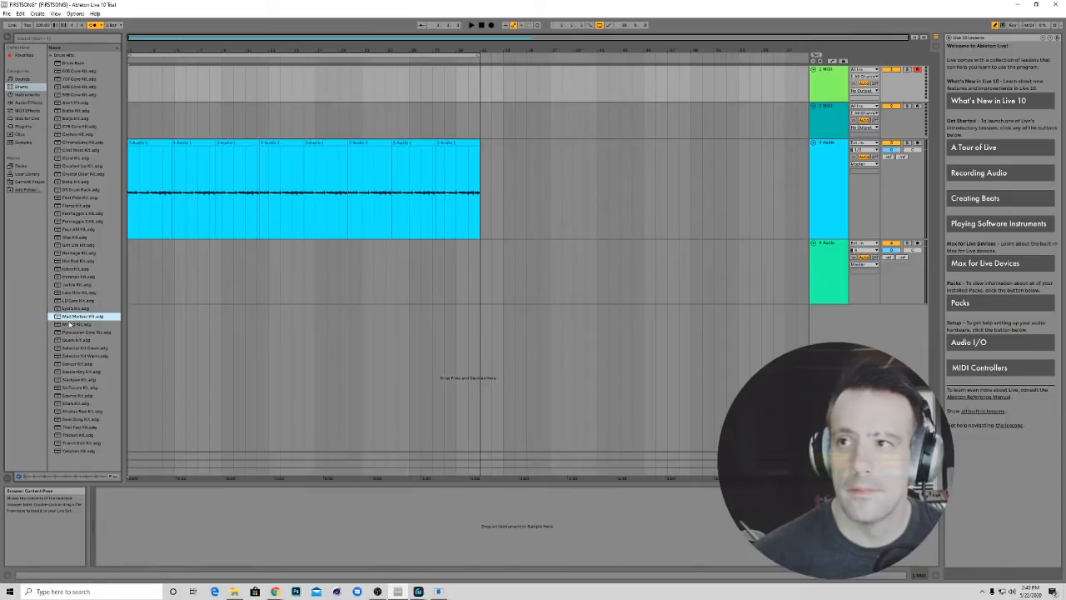
click(66, 324)
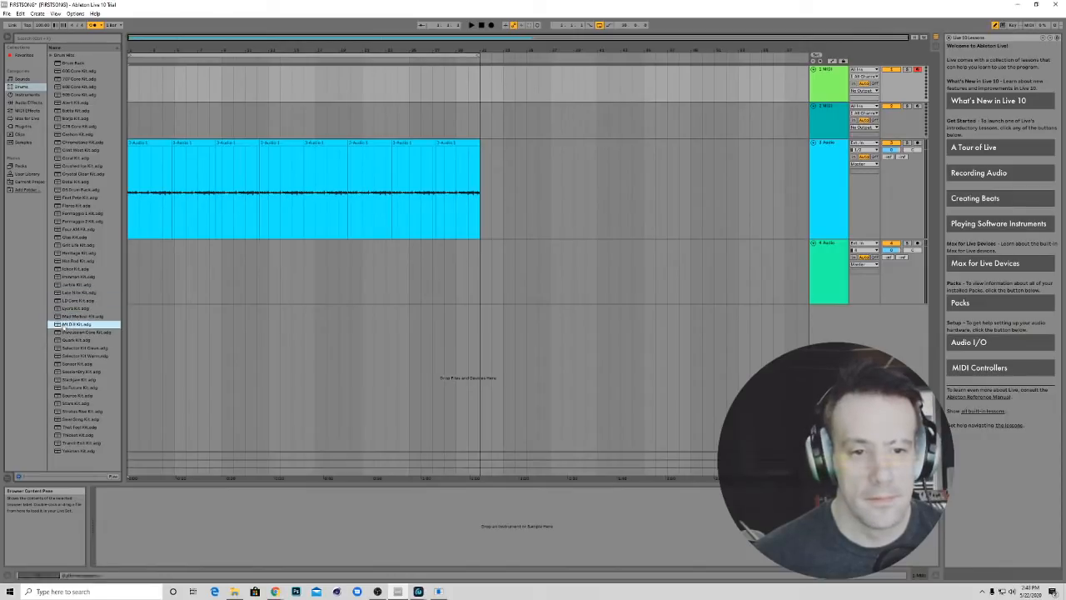
click(71, 332)
click(78, 341)
click(83, 348)
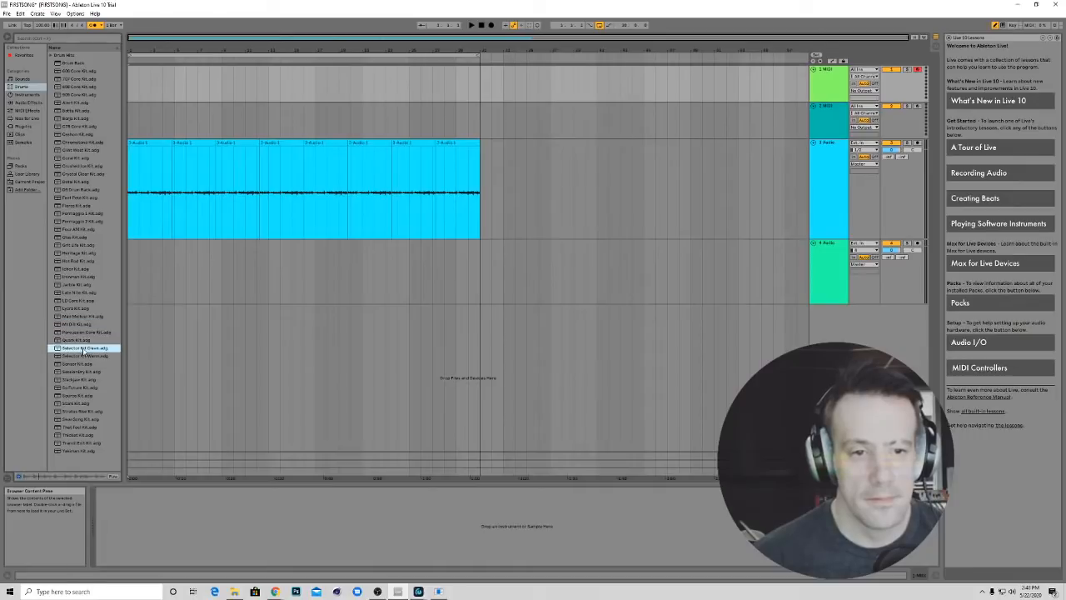
Preview the drum kits listed after Selector Kit Clean, down to Source Kit
click(85, 356)
click(85, 364)
click(86, 379)
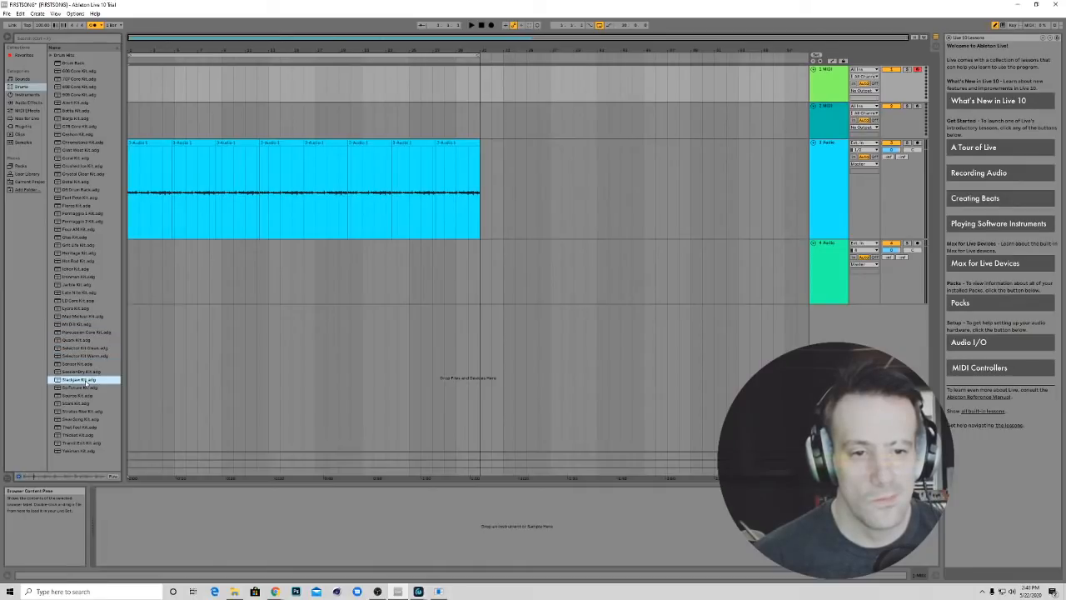
click(84, 398)
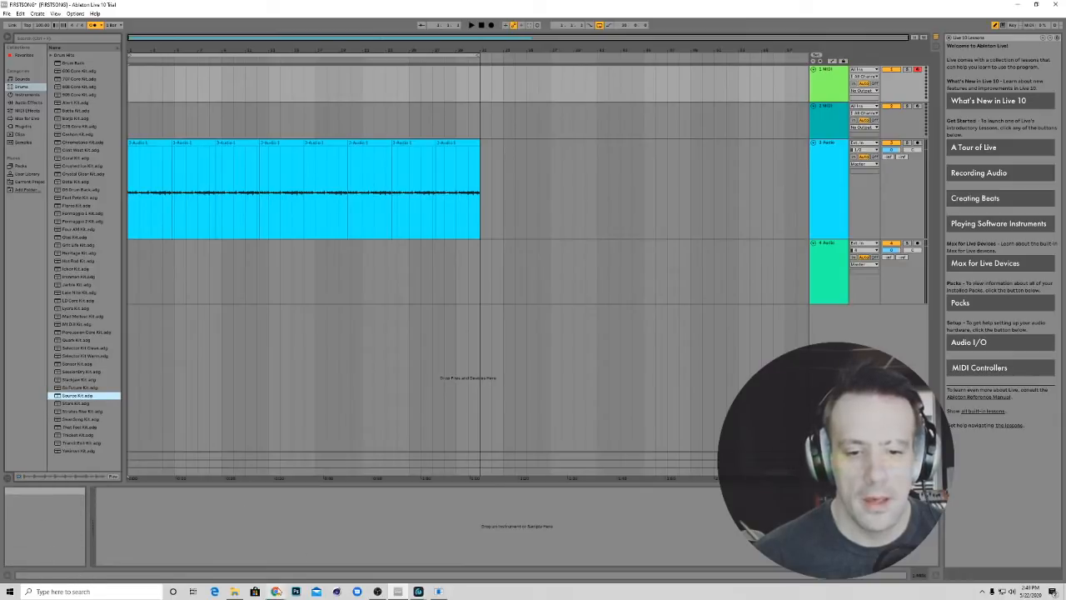
Switch to the Ableton user account page in Chrome and decline the request to open Ableton Live 10 Trial
mouse_move(275, 593)
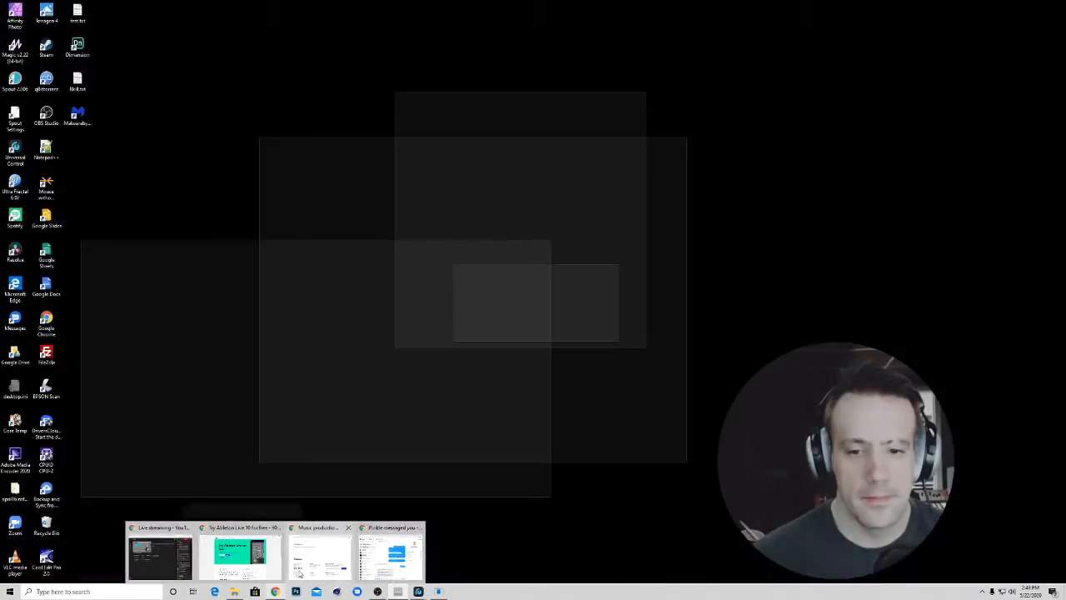
click(389, 556)
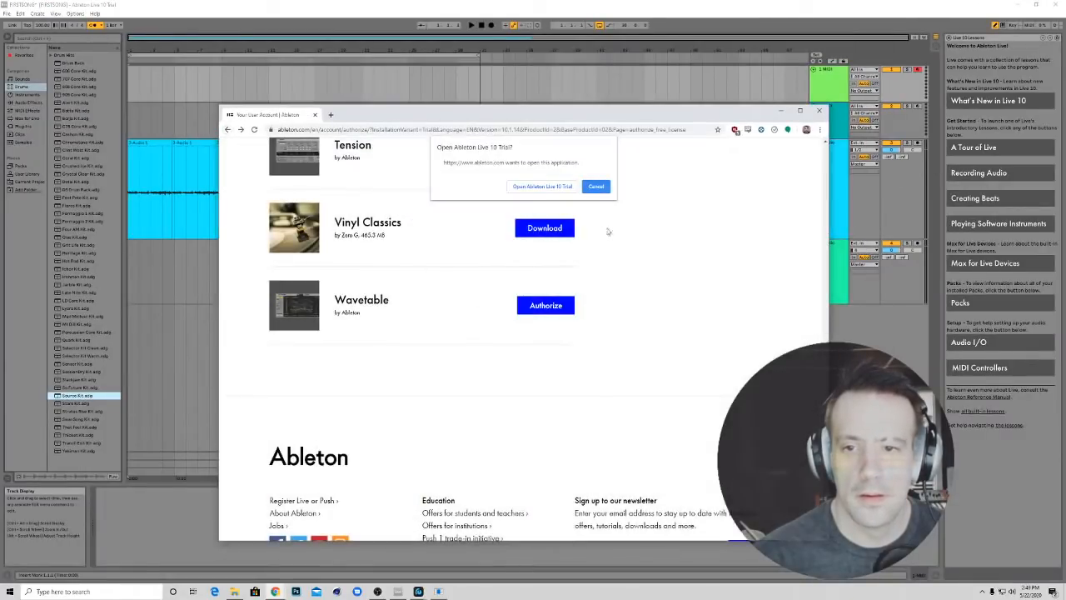
click(596, 187)
Look through the available packs on the account page, from the end of the list back to the Packs heading
scroll(629, 282, up, 2)
scroll(632, 293, up, 4)
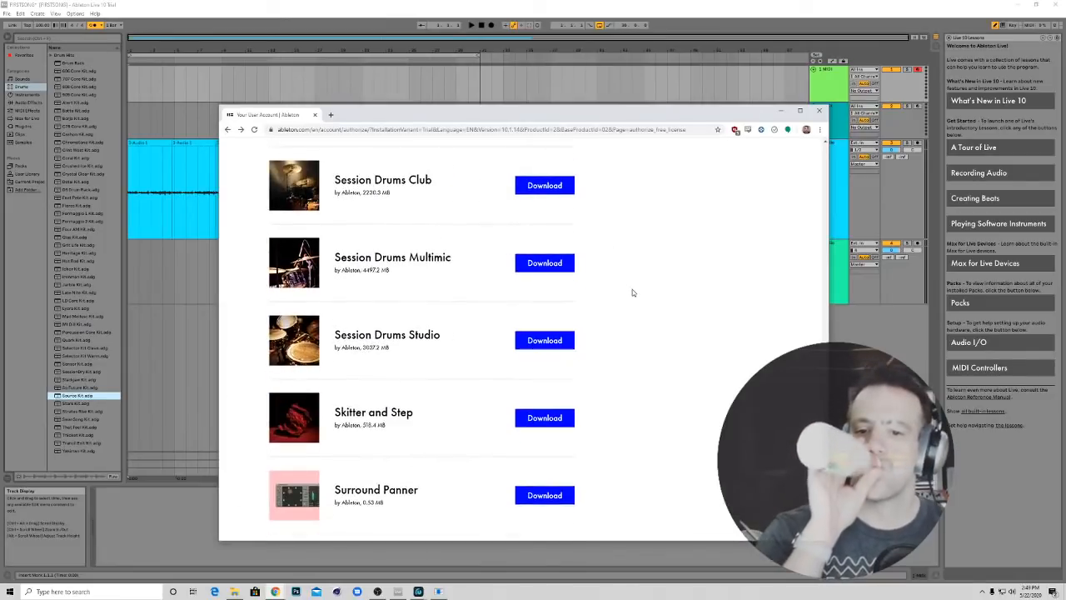
scroll(513, 361, up, 1)
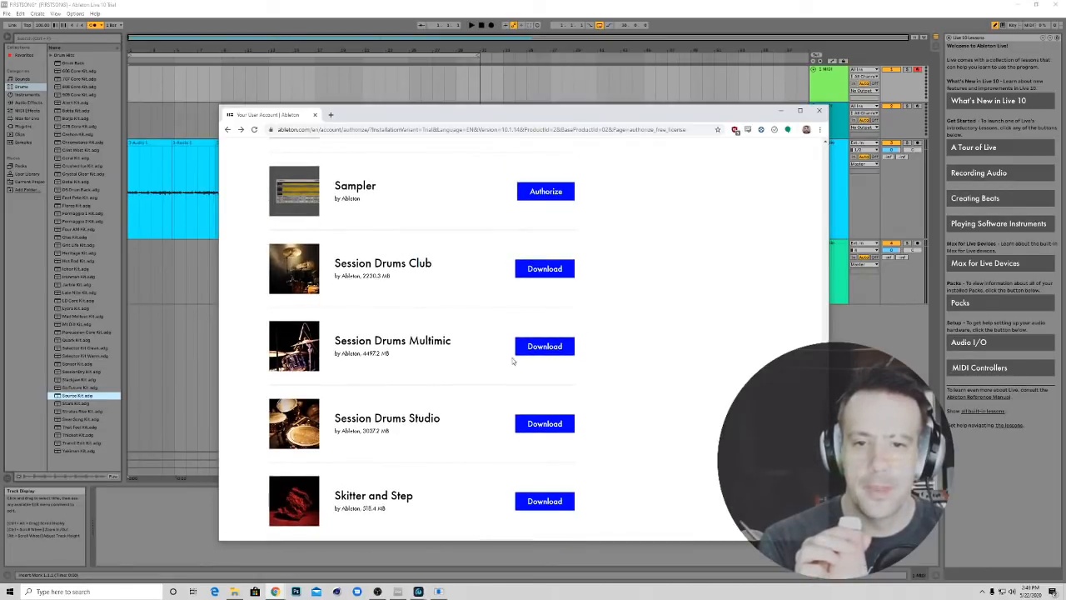
scroll(513, 361, up, 1)
scroll(513, 360, up, 6)
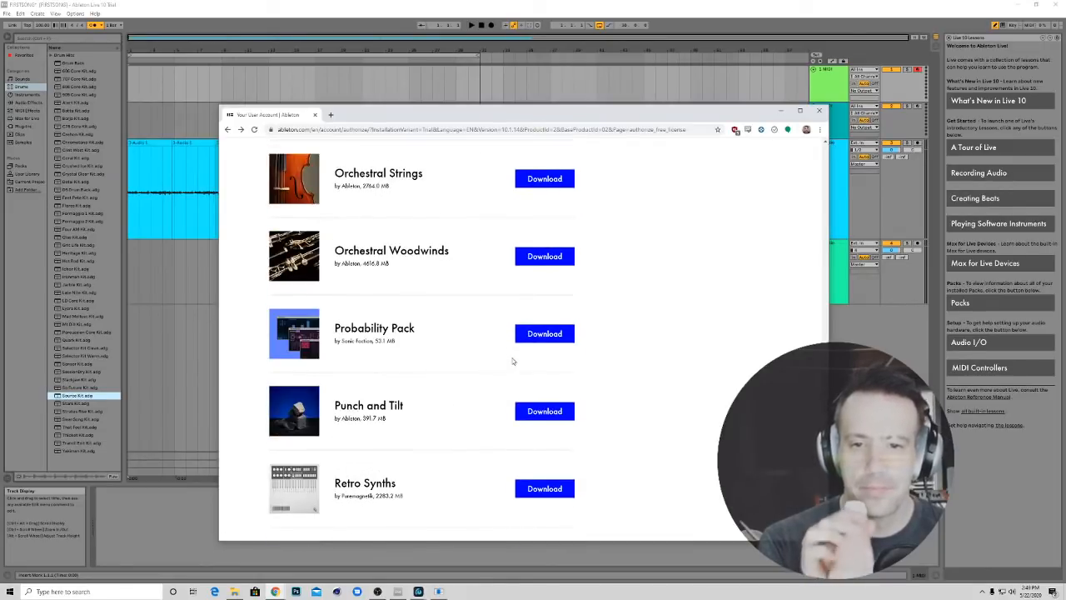
scroll(514, 361, up, 4)
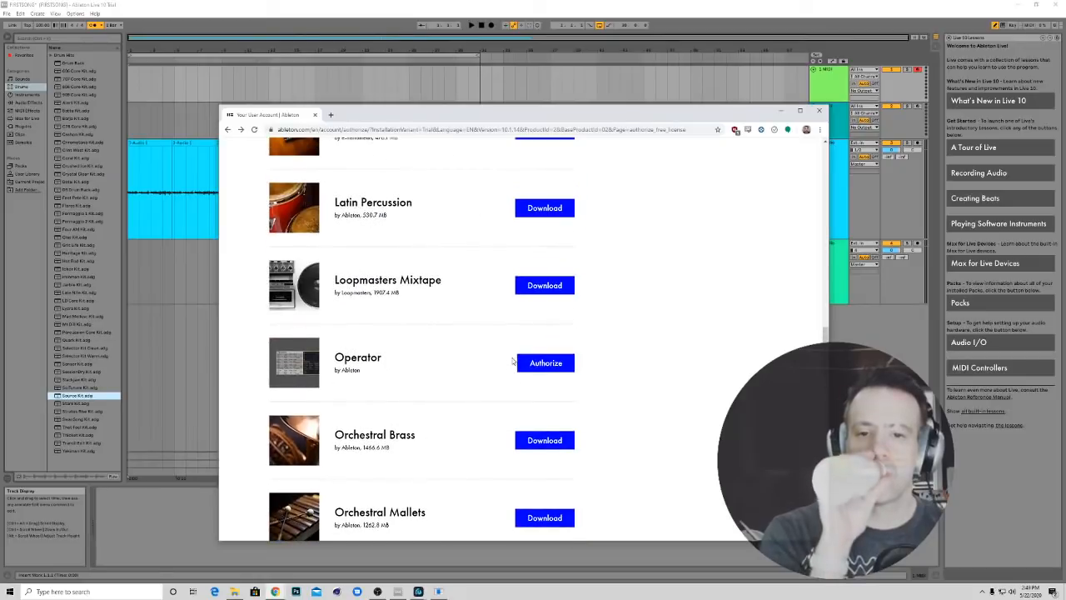
scroll(513, 360, up, 4)
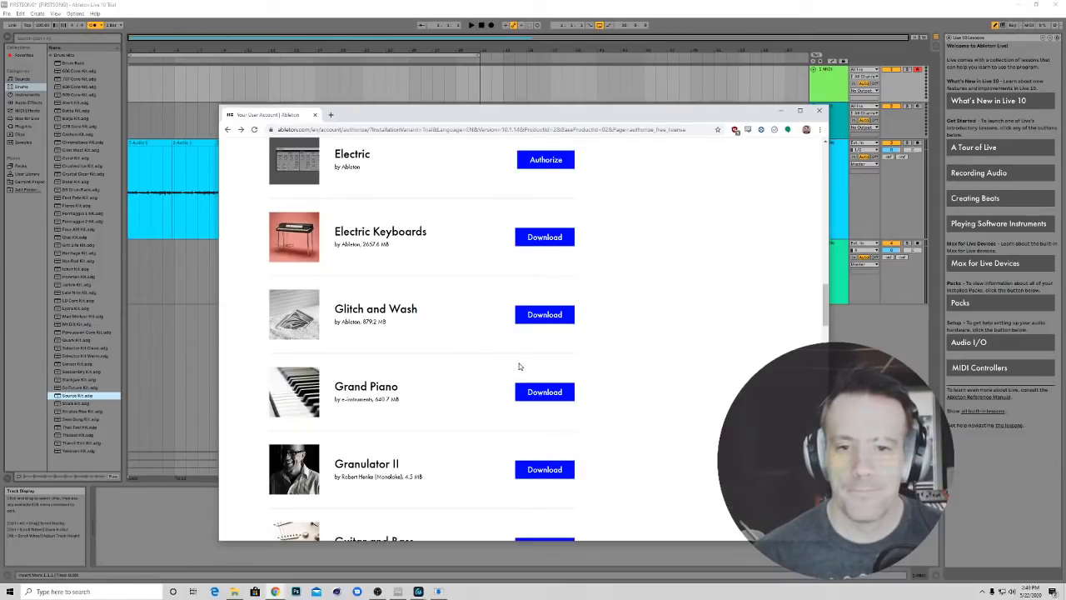
scroll(519, 366, up, 2)
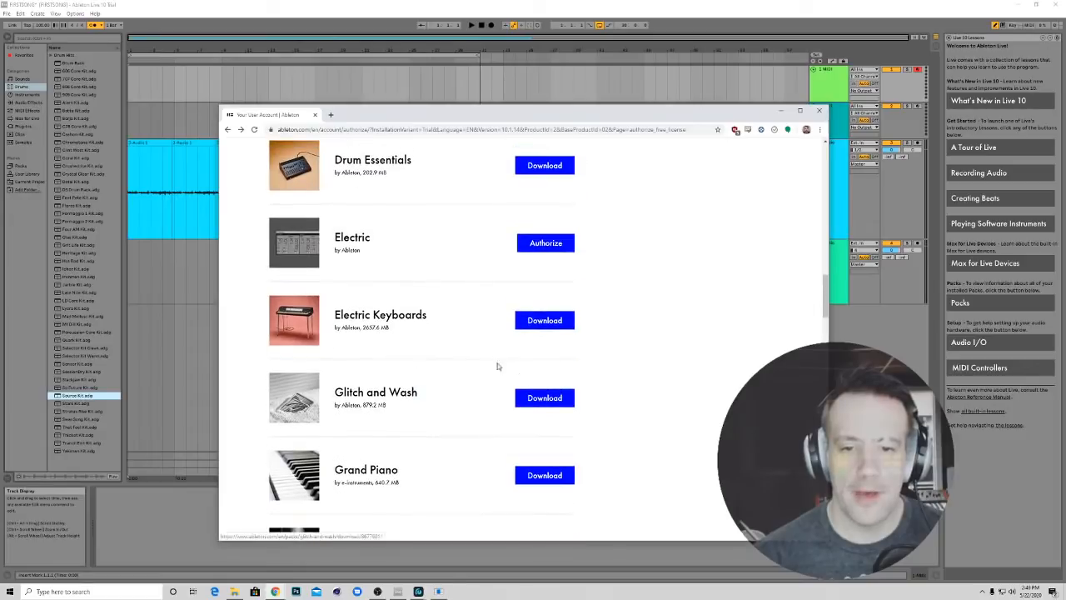
scroll(414, 402, up, 3)
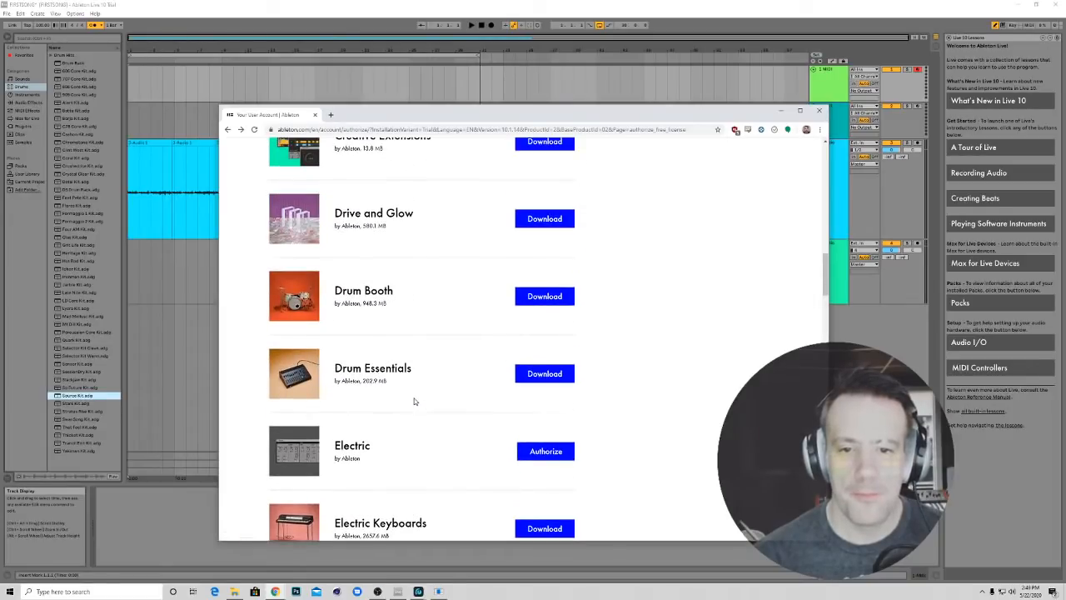
scroll(414, 401, up, 3)
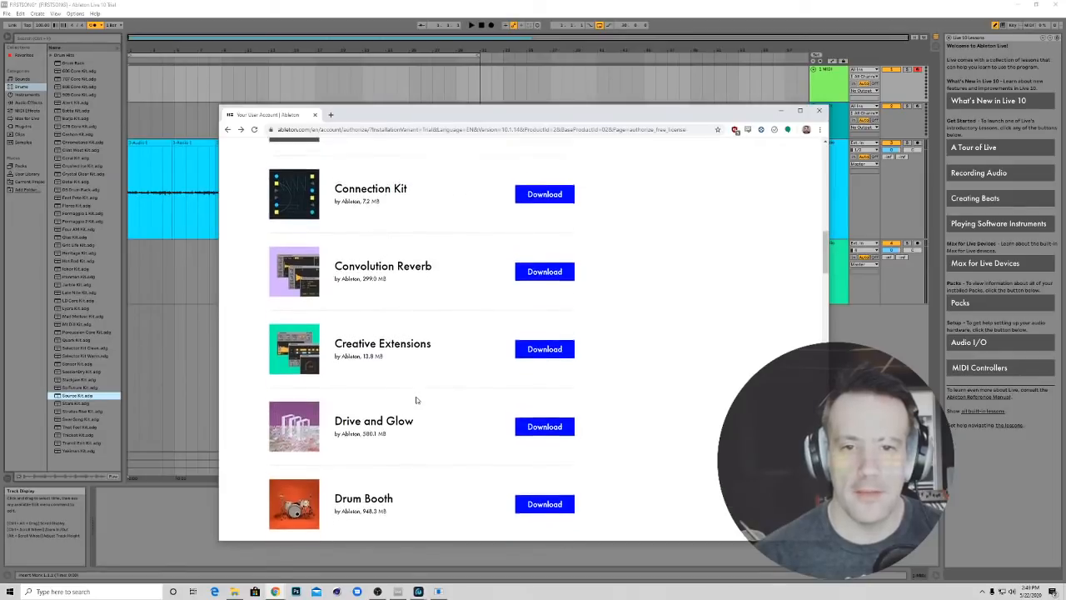
scroll(416, 401, up, 2)
scroll(417, 401, up, 2)
scroll(416, 400, up, 2)
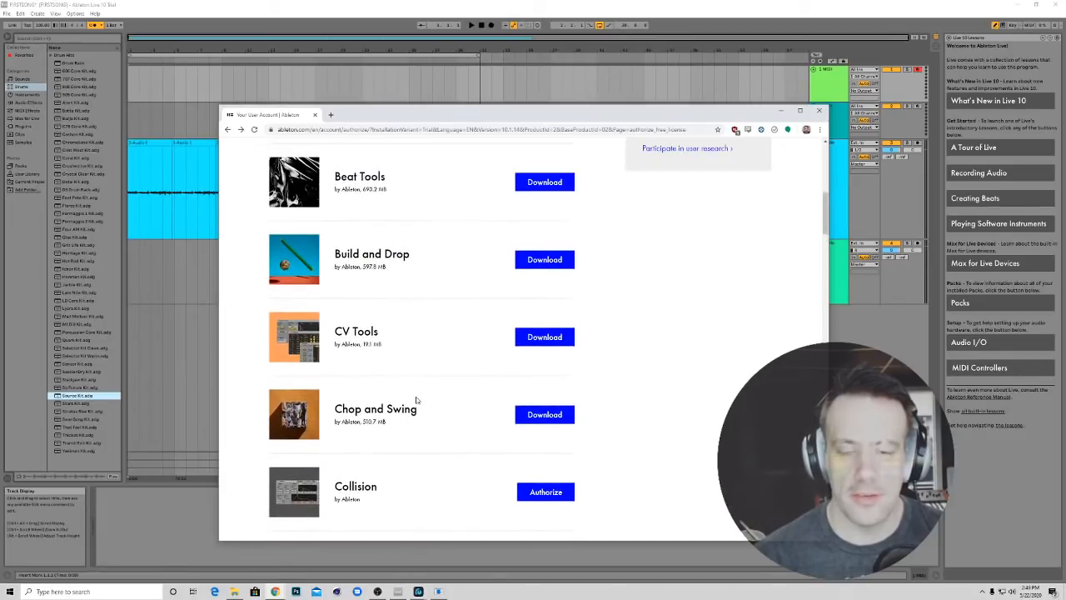
scroll(417, 401, up, 2)
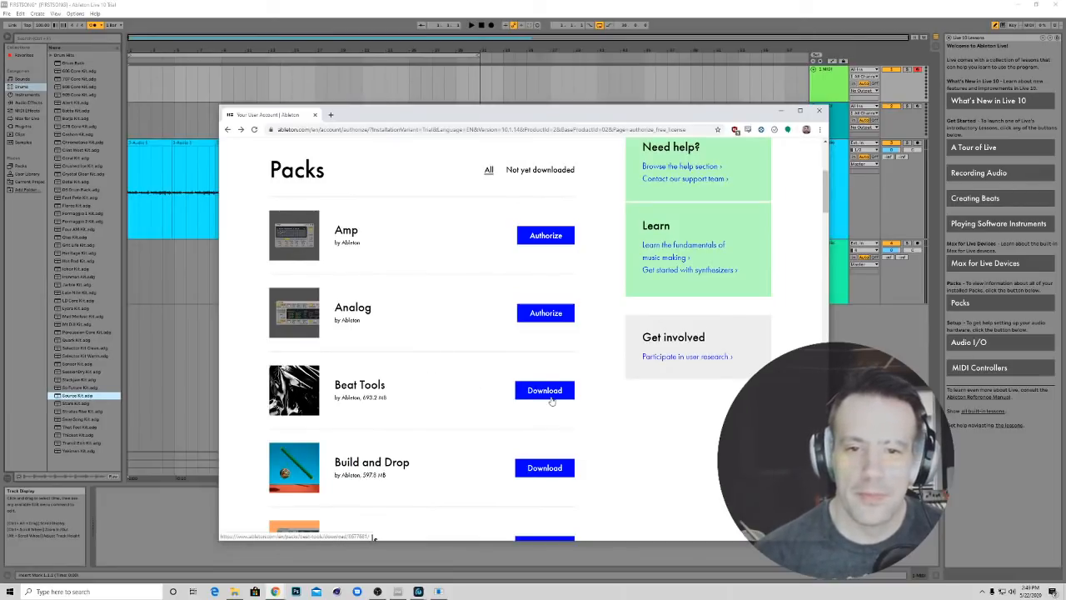
Review the packs again from Amp down to the Session Drums packs, comparing the drum offerings and their download sizes
scroll(550, 401, down, 1)
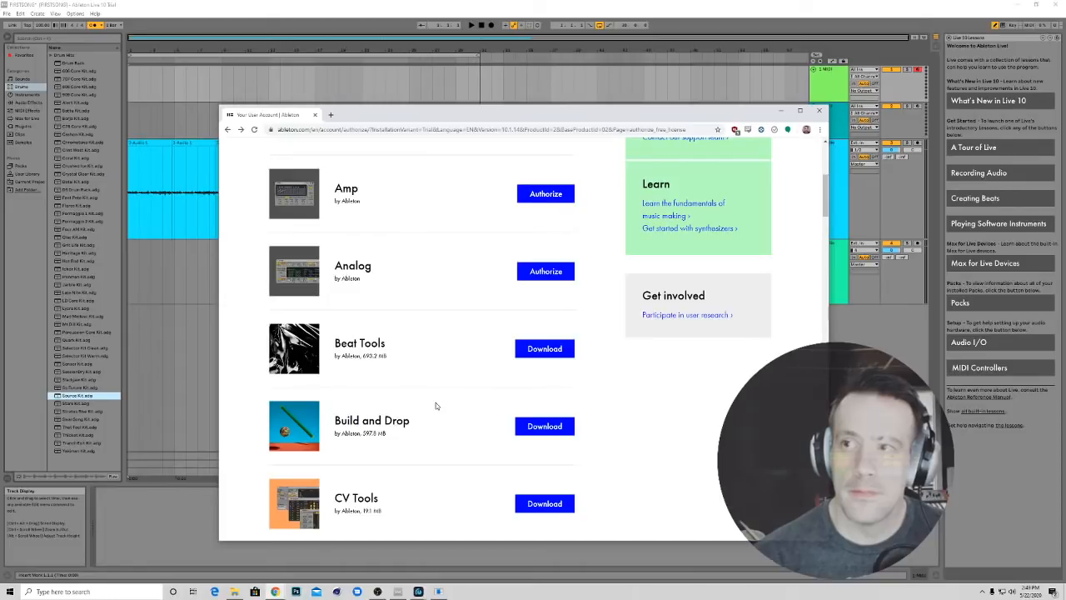
scroll(435, 405, down, 3)
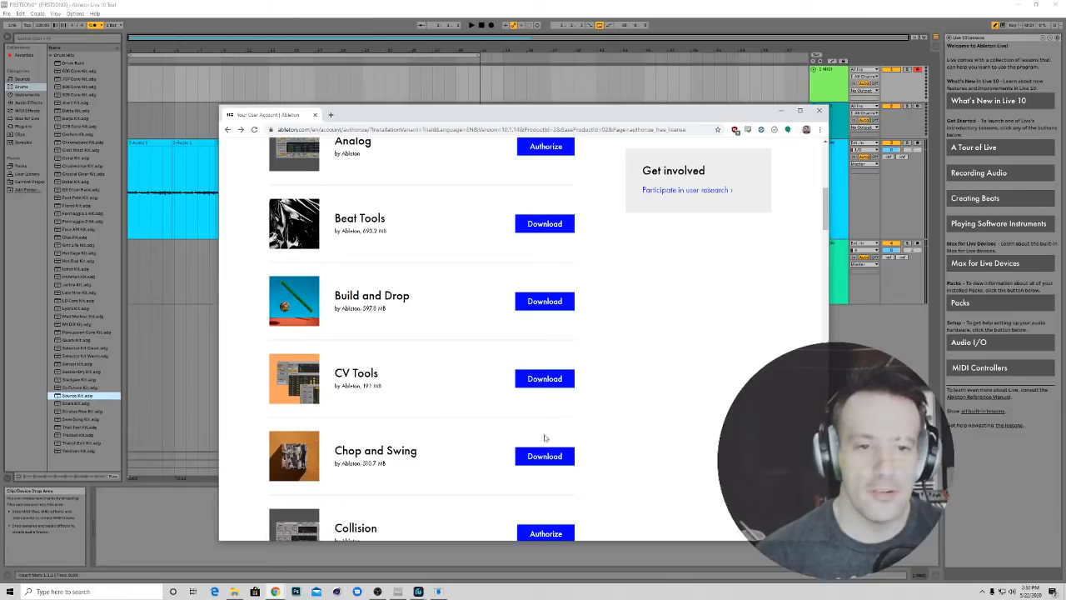
scroll(528, 404, down, 5)
scroll(363, 441, down, 4)
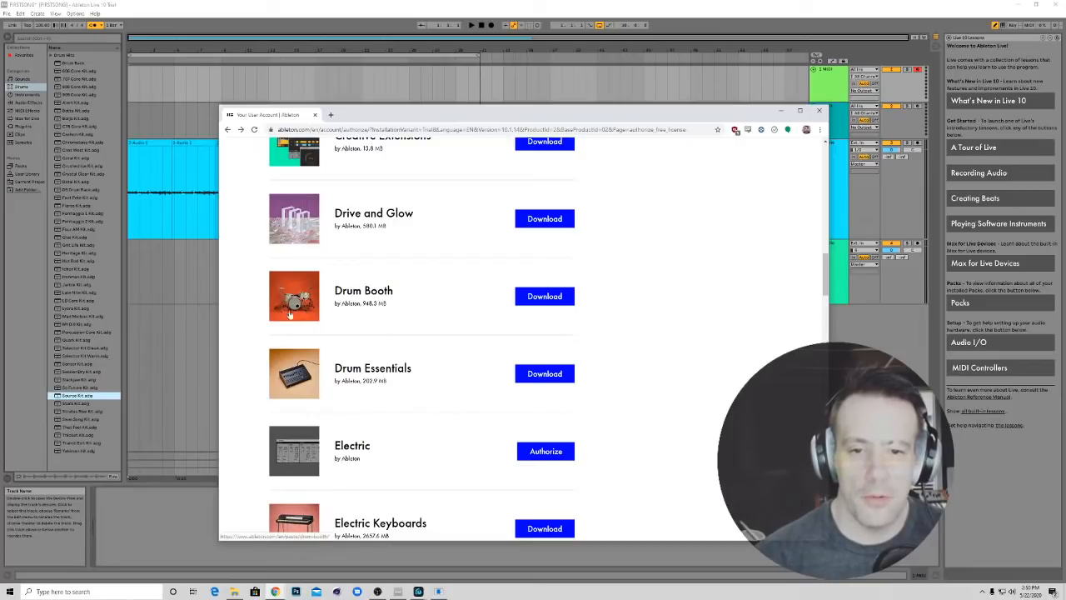
scroll(279, 369, down, 3)
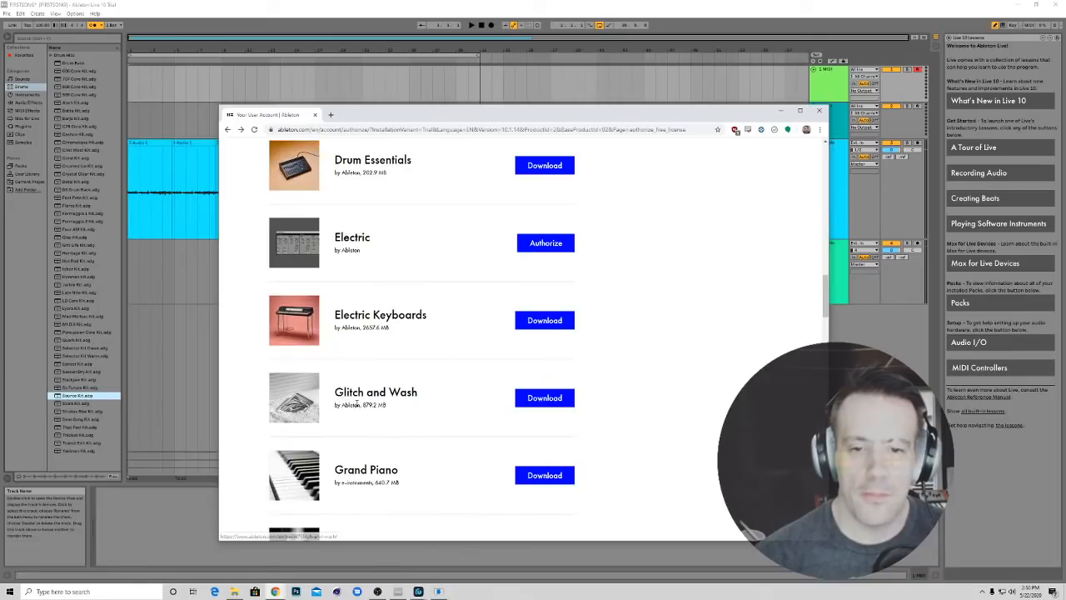
scroll(354, 405, down, 6)
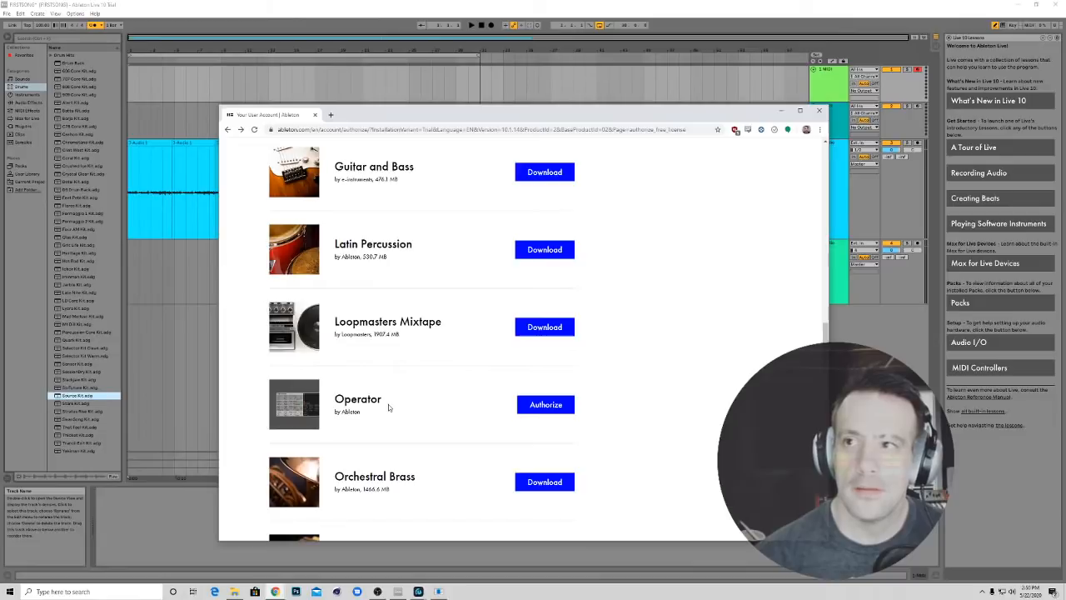
scroll(388, 407, down, 5)
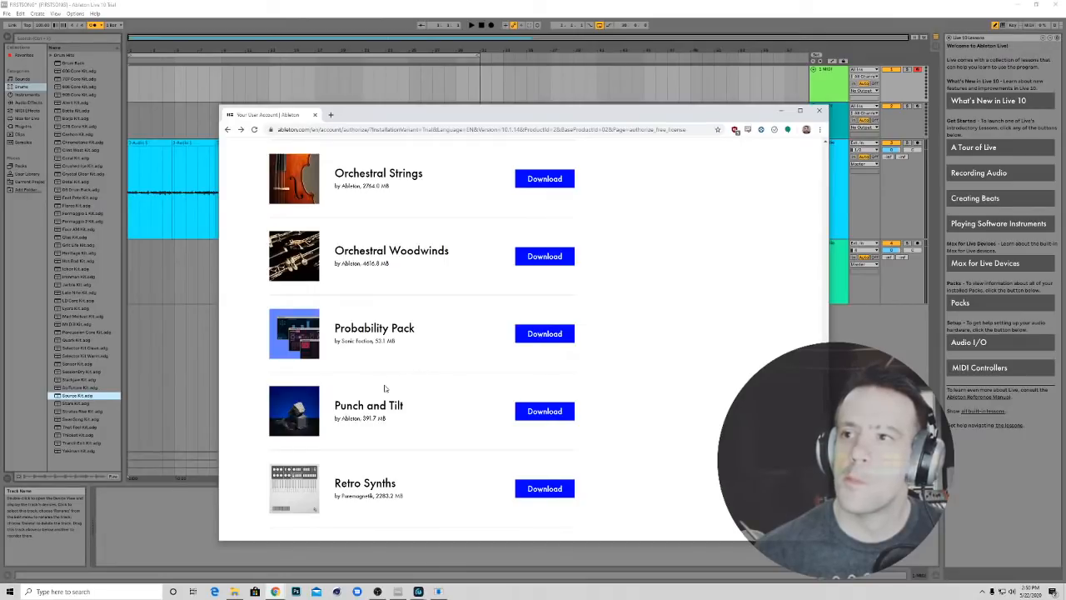
scroll(385, 388, down, 5)
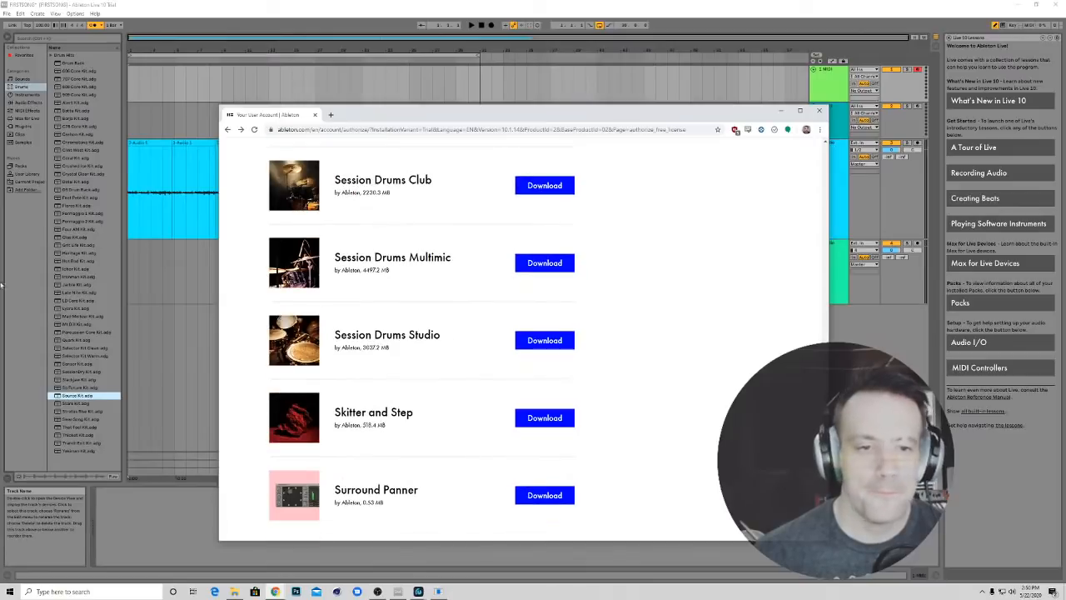
Check the remaining packs around the Session Drums entries and download the Session Drums Studio pack
scroll(310, 377, down, 2)
scroll(310, 378, up, 2)
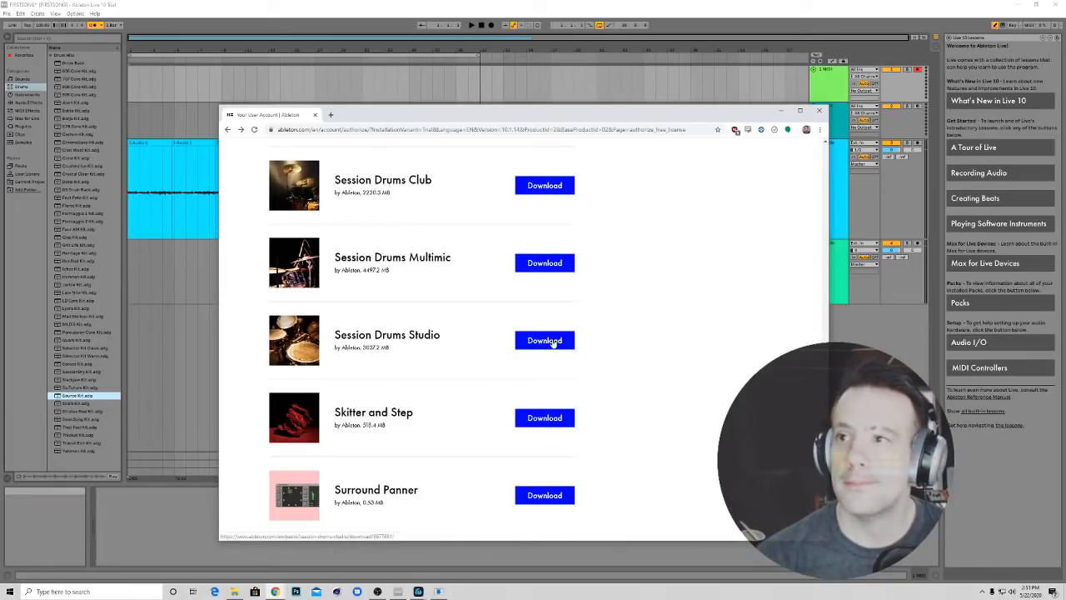
scroll(543, 407, down, 5)
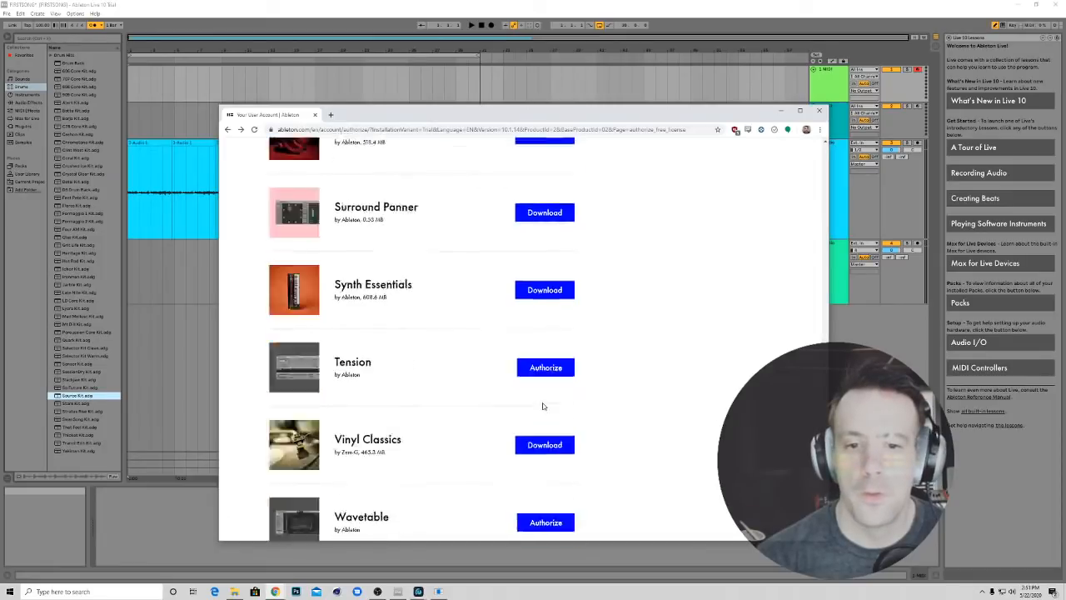
scroll(542, 406, up, 3)
scroll(542, 407, up, 3)
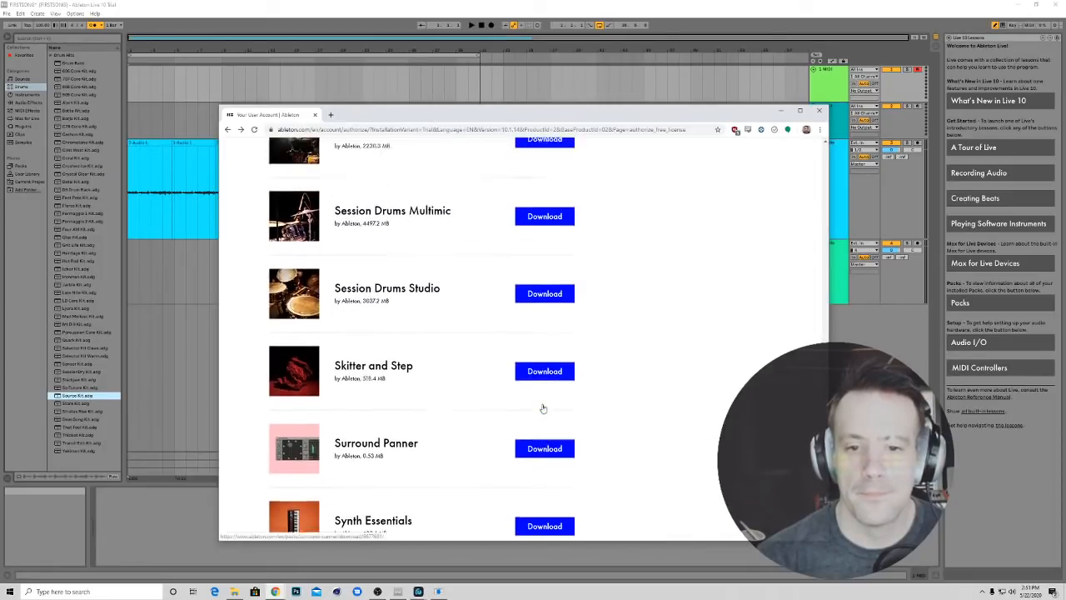
click(554, 348)
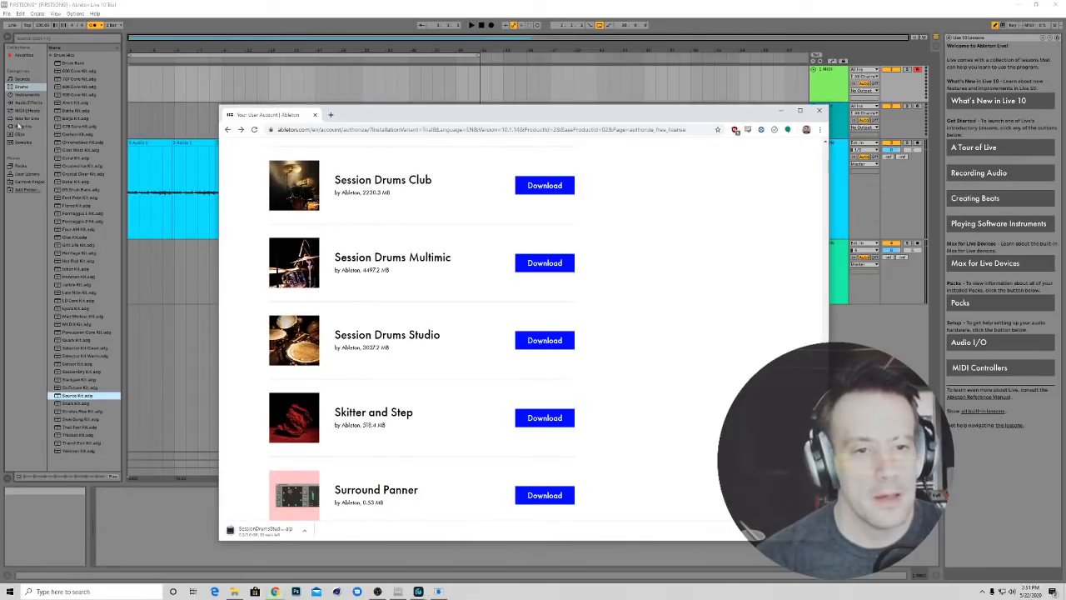
Switch back to Ableton Live and browse the Instruments category, checking the Sampler presets and expanding Instrument Rack
click(22, 179)
click(25, 94)
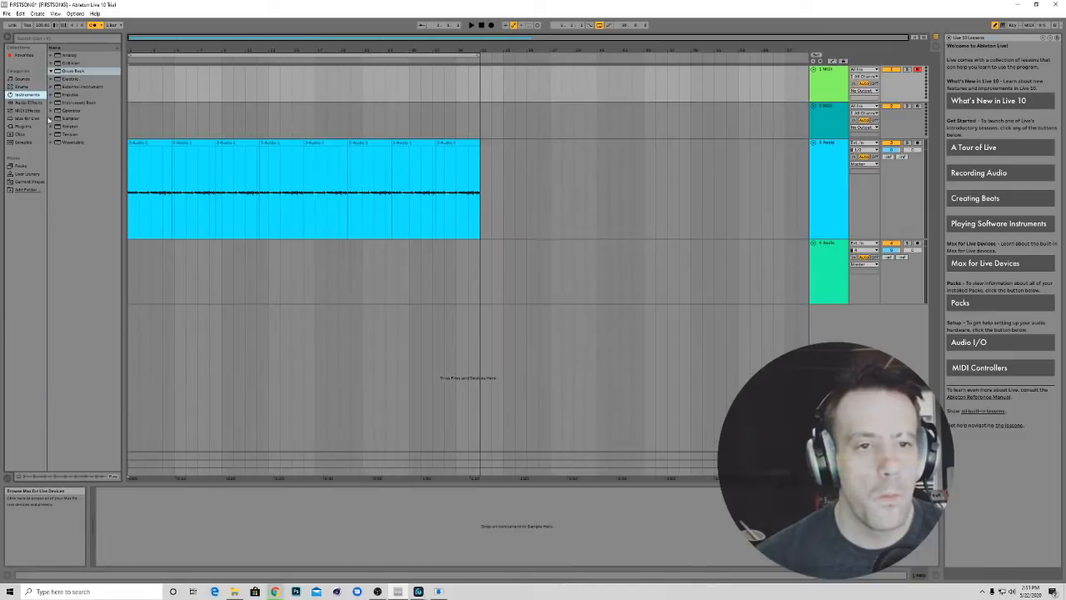
click(52, 119)
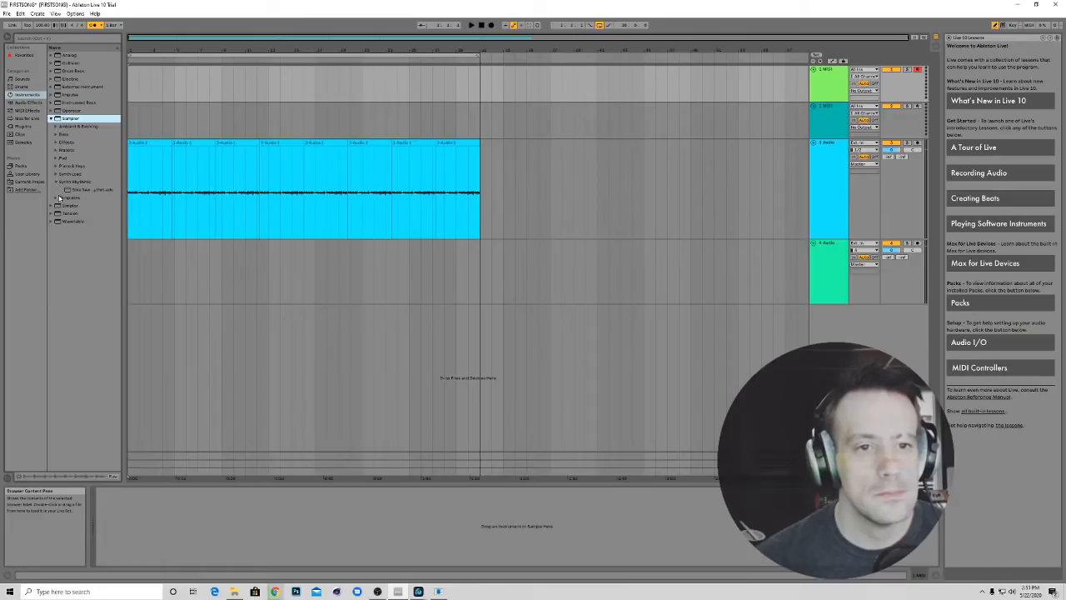
click(52, 120)
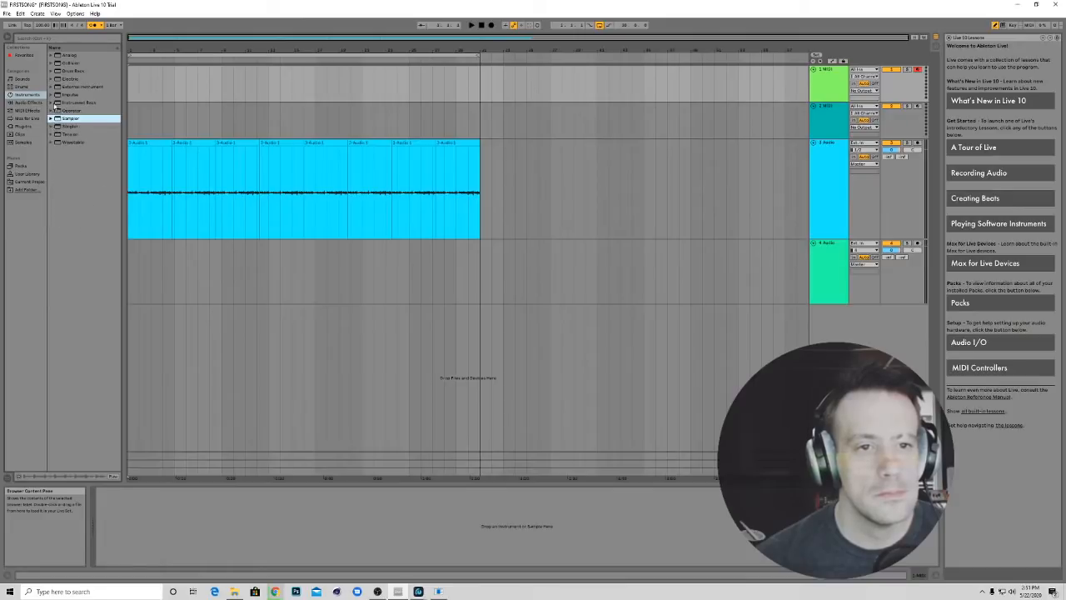
click(52, 103)
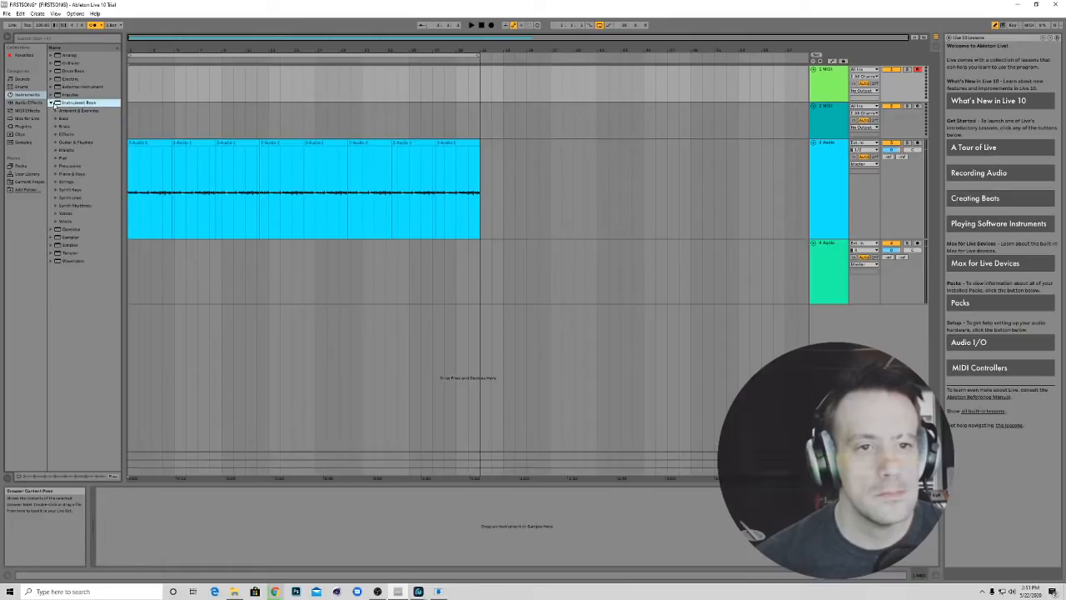
Preview the Mallets presets under Instrument Rack one after another, from the first one through Street Bells
click(56, 150)
key(Down)
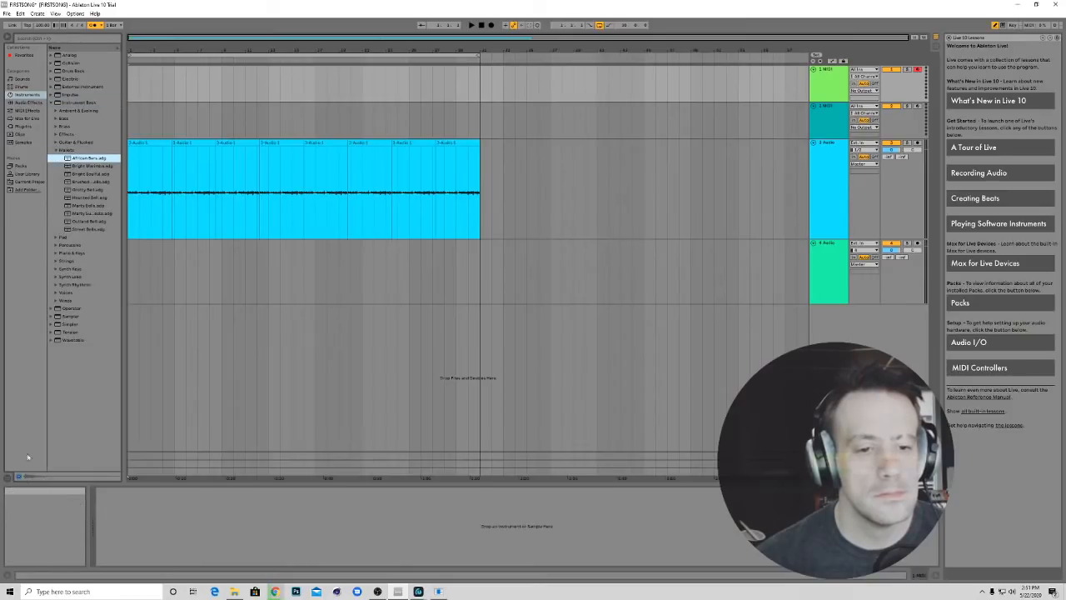
key(Down)
key(Down)
key(Down)
key(Down)
key(Down)
key(Down)
key(Down)
key(Down)
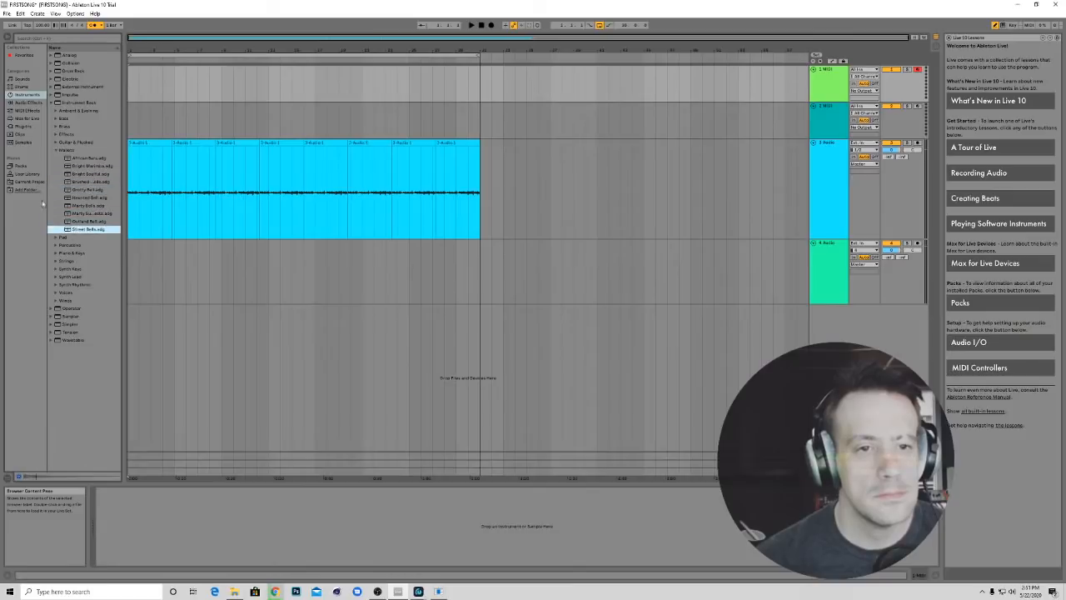
Collapse Mallets and preview several Pad presets under Instrument Rack, ending with Sadness Pad
click(56, 150)
click(56, 159)
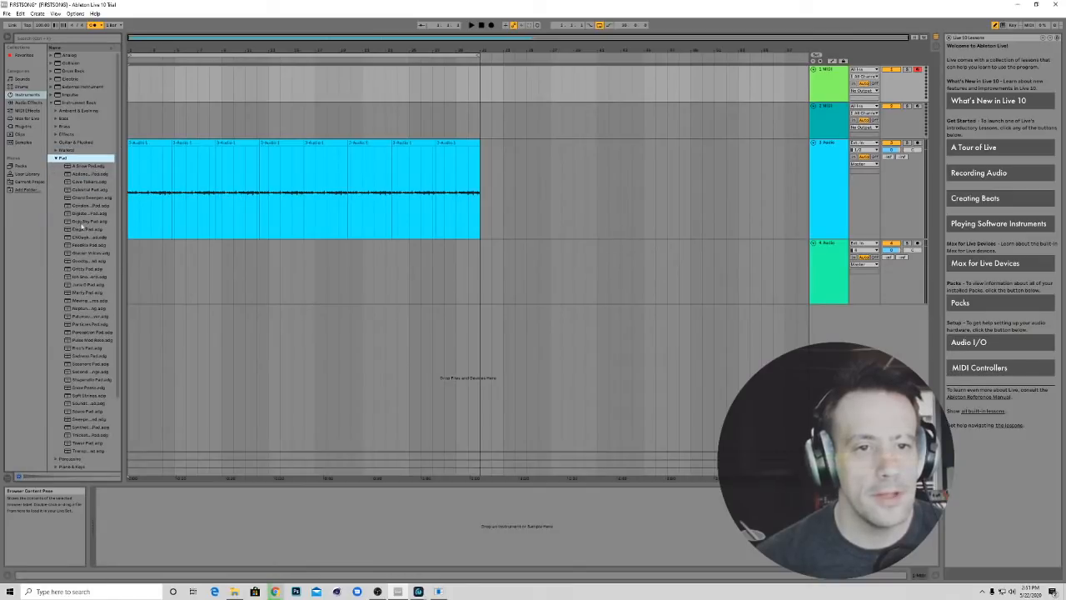
click(83, 221)
click(86, 246)
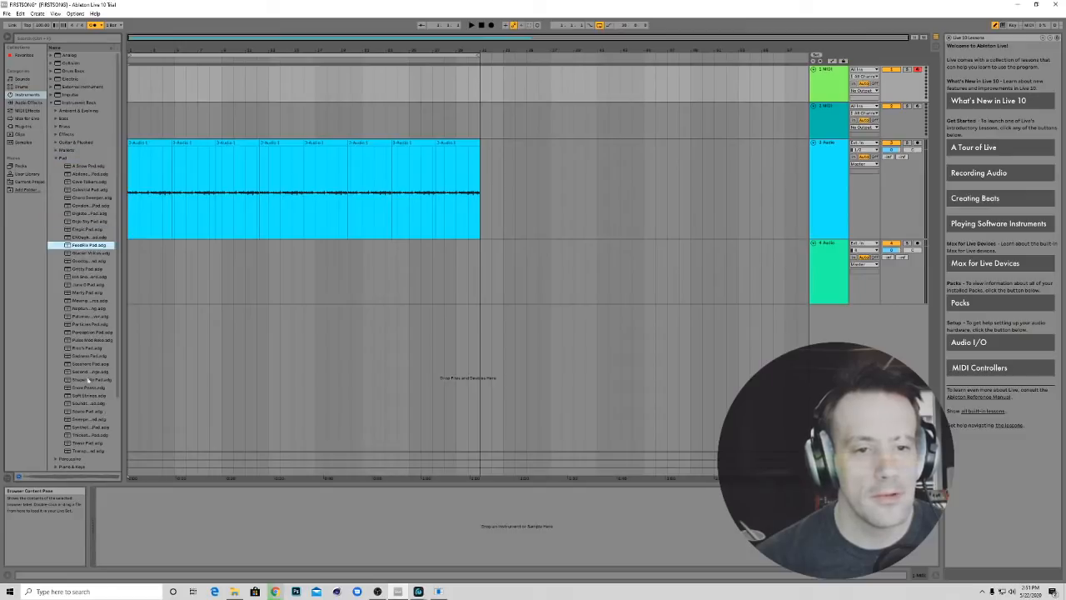
click(84, 278)
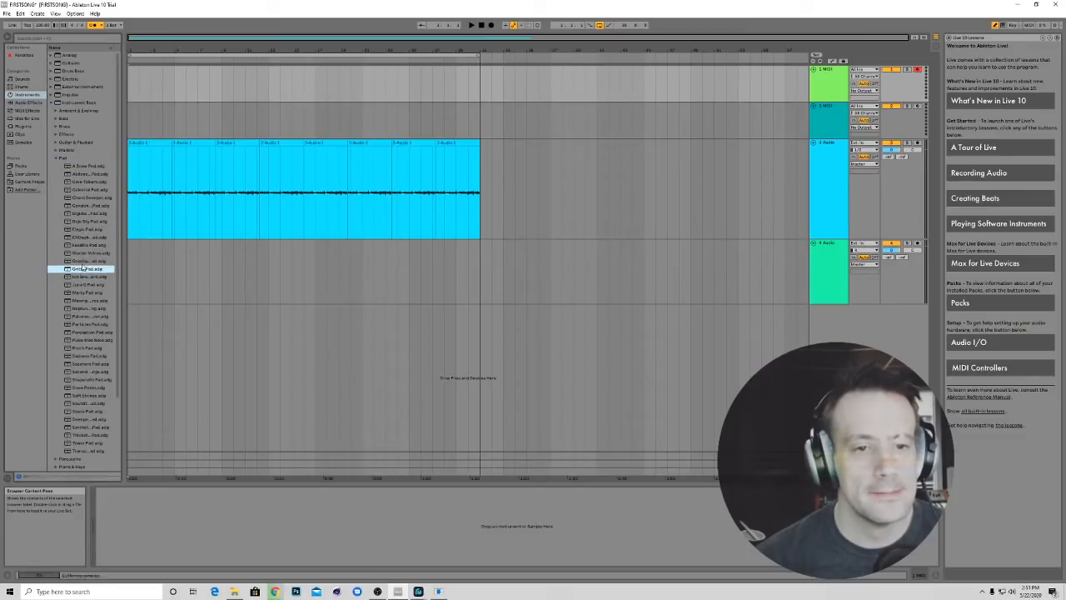
click(88, 380)
click(84, 357)
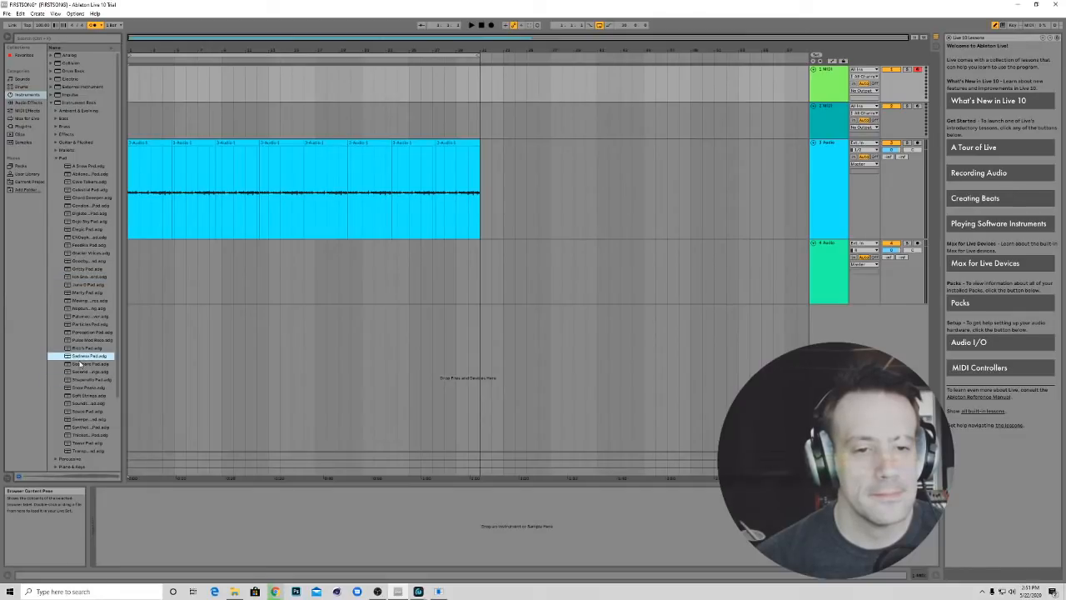
Preview more Pad presets under Instrument Rack, from those below Sadness Pad through the last preset, and collapse the Pad folder
click(81, 404)
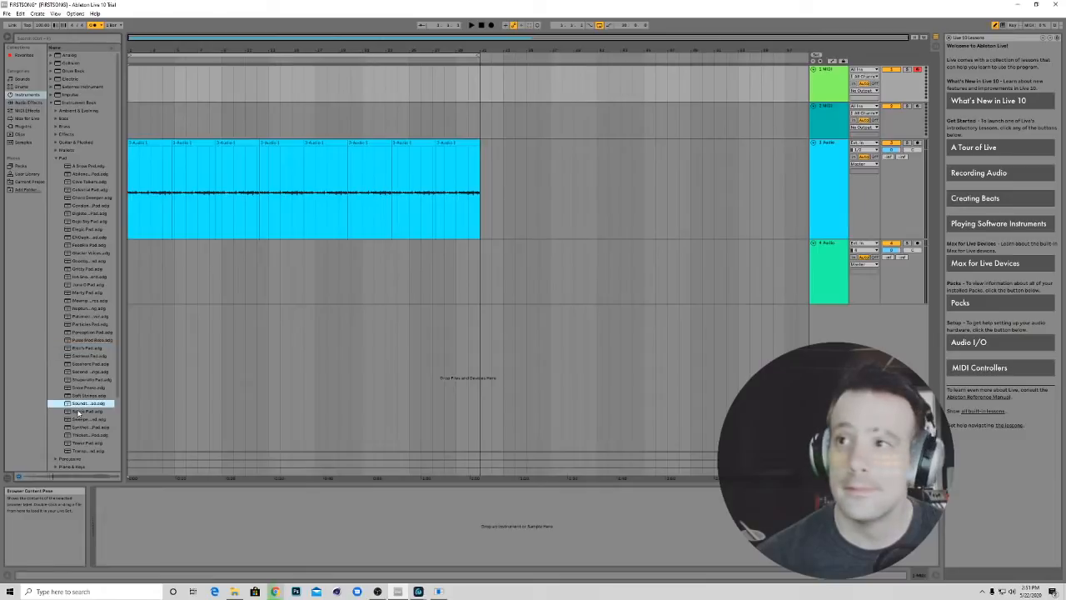
click(84, 419)
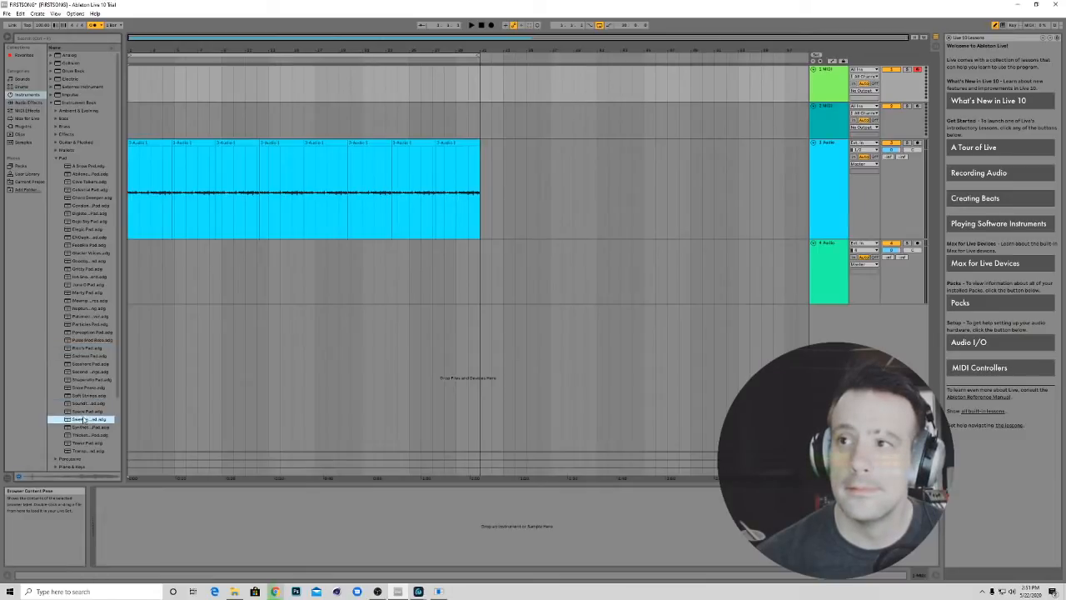
click(78, 388)
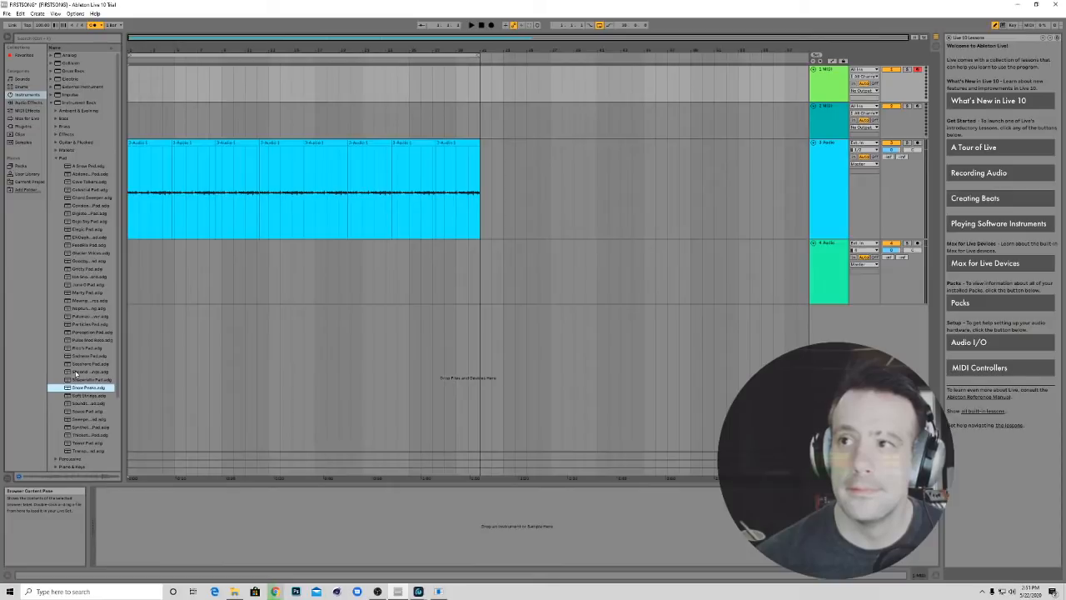
click(75, 372)
click(74, 388)
click(70, 418)
click(74, 435)
click(74, 442)
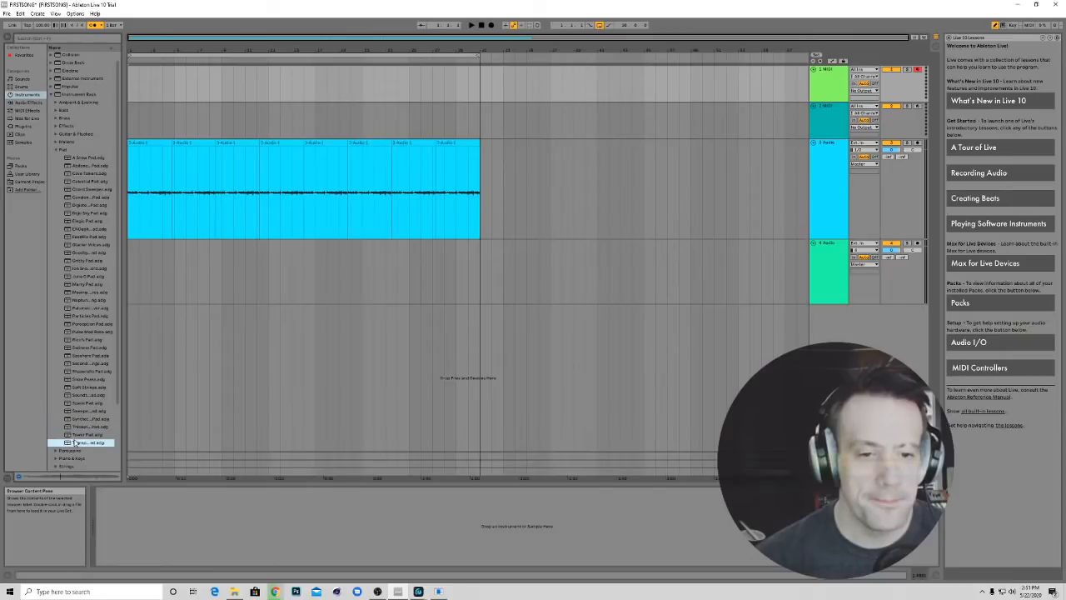
click(77, 411)
scroll(78, 412, up, 1)
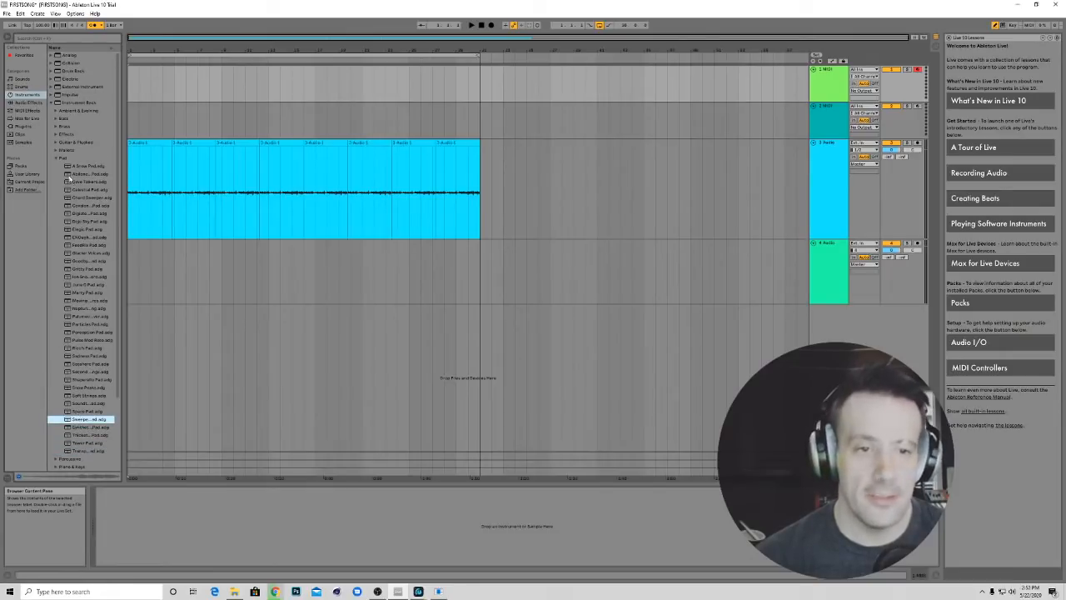
click(57, 159)
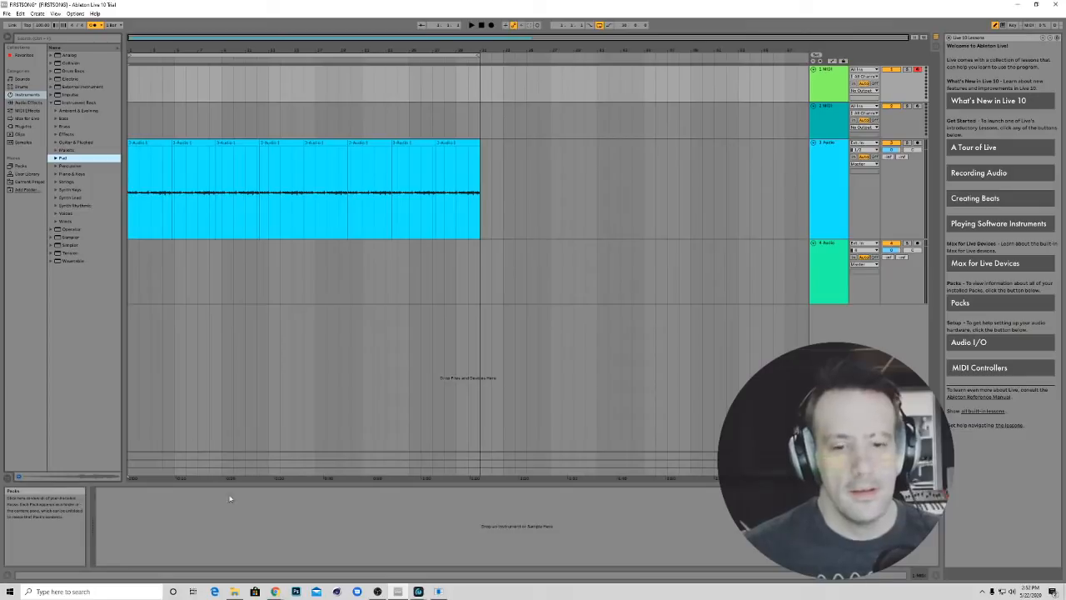
Save the FIRSTSONG set and dismiss the Ableton Index error dialog
click(439, 592)
drag(504, 273, 370, 235)
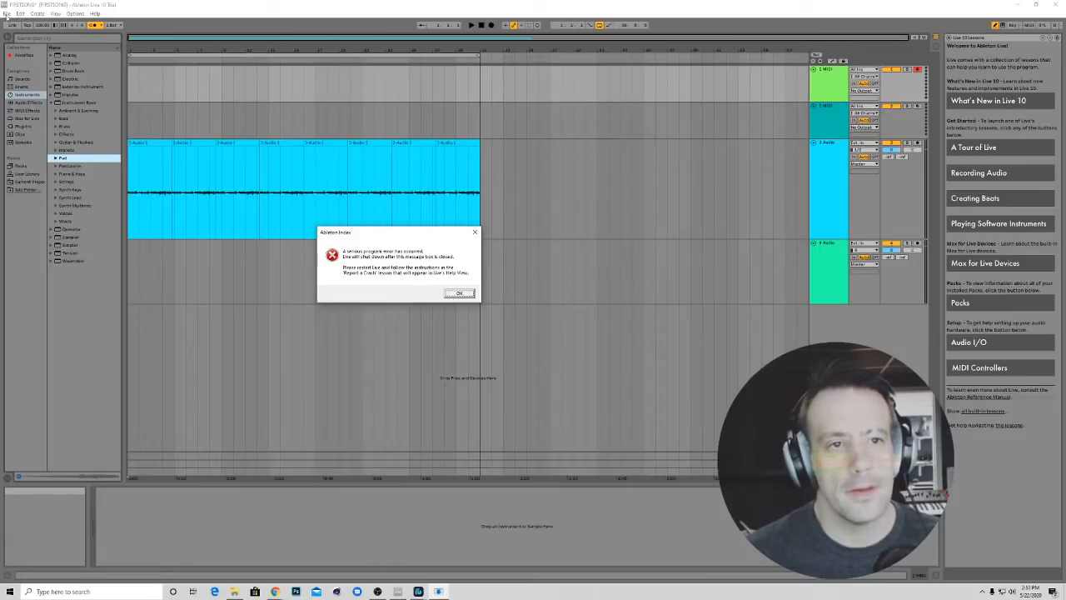
click(7, 14)
click(24, 88)
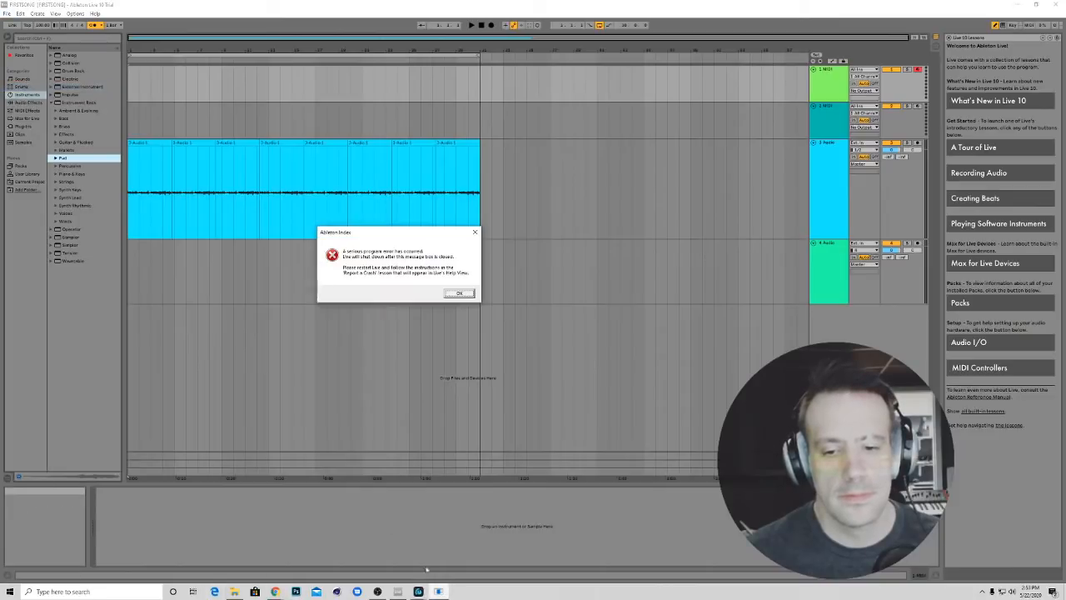
drag(362, 234, 344, 234)
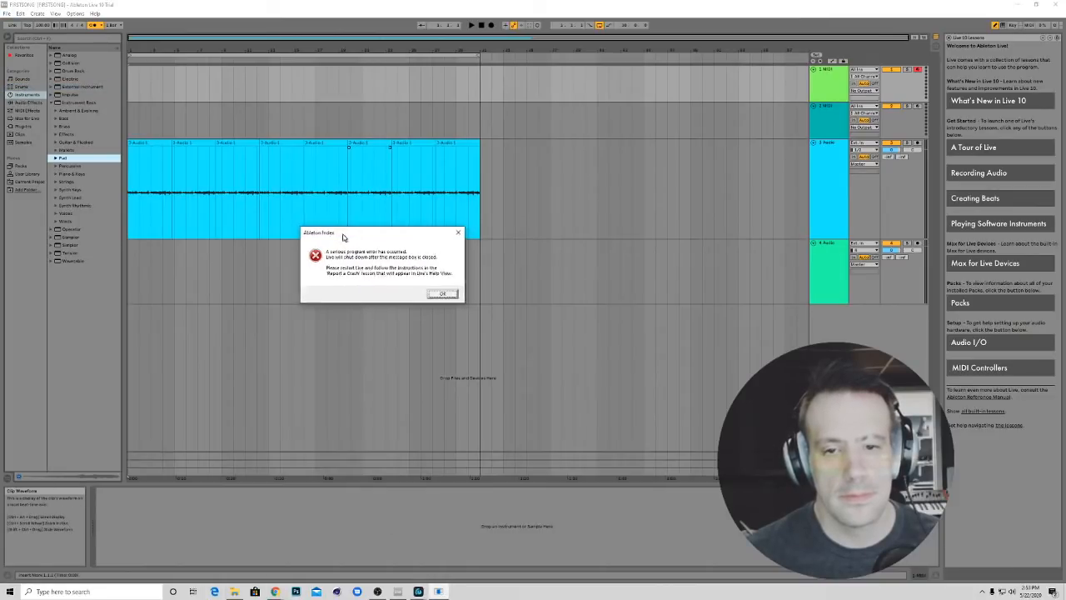
click(430, 295)
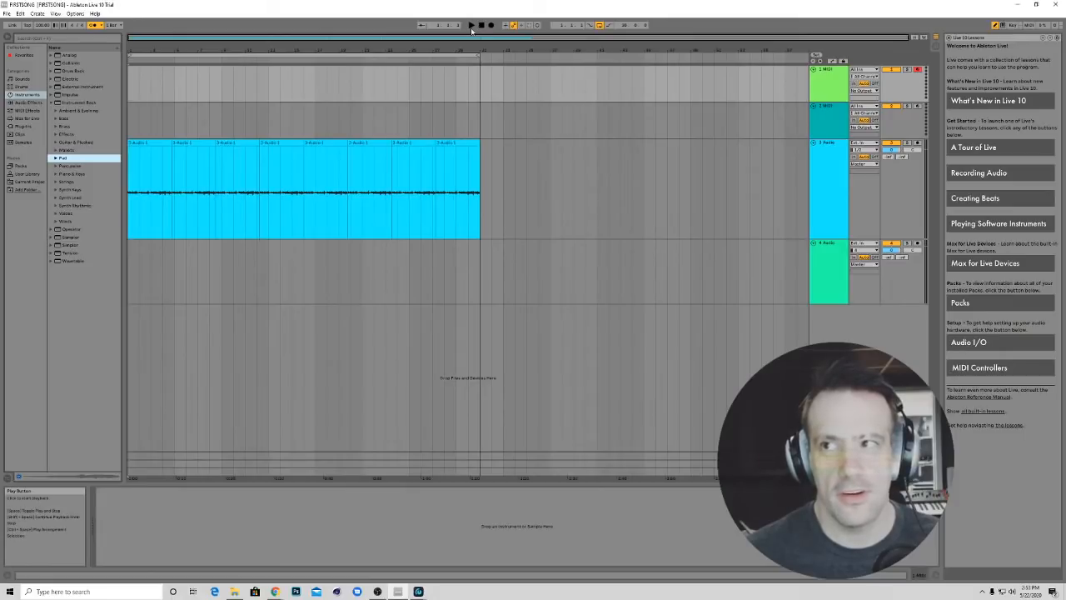
Play the arrangement briefly, stop it, and check the audio interface's open control windows
click(472, 30)
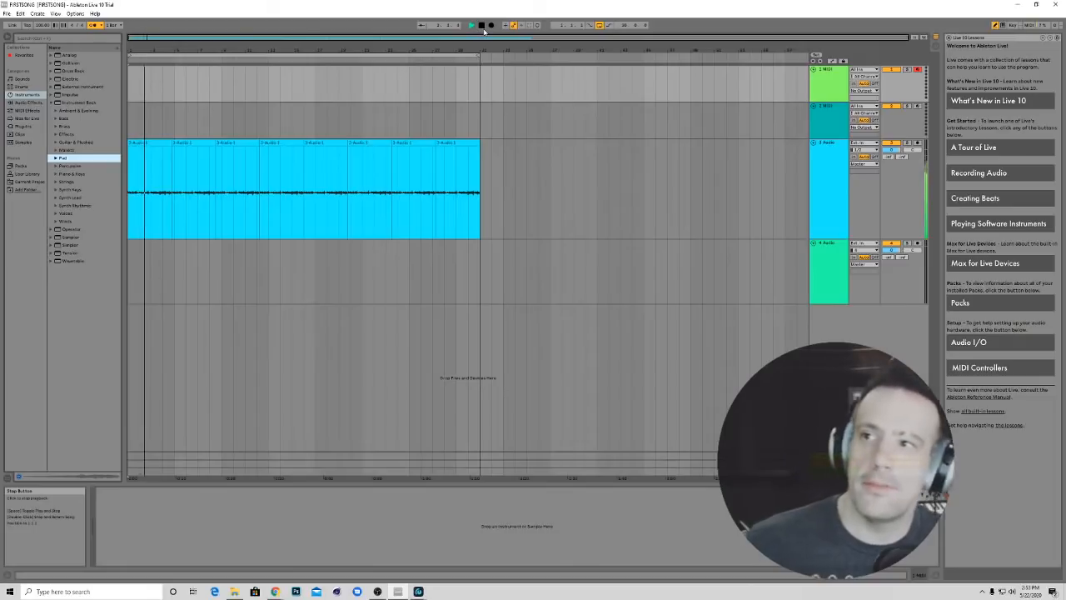
click(483, 30)
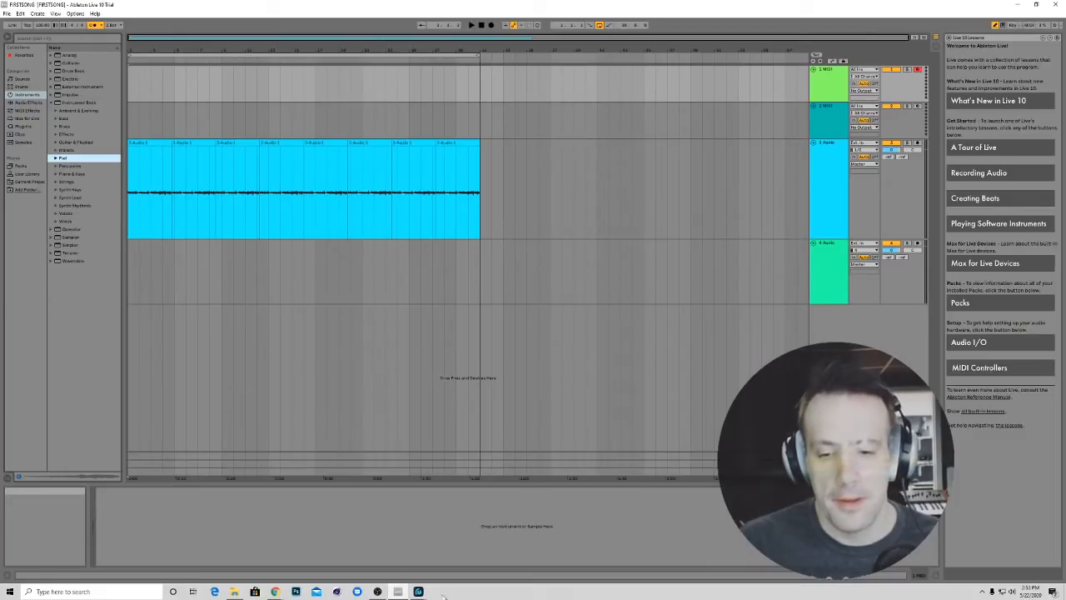
mouse_move(422, 594)
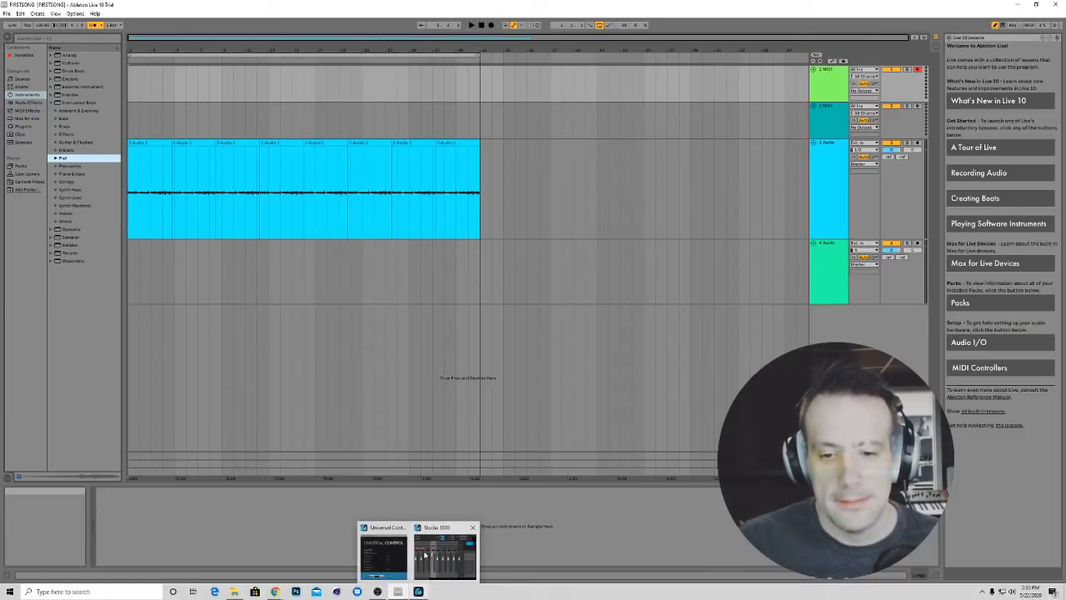
mouse_move(424, 555)
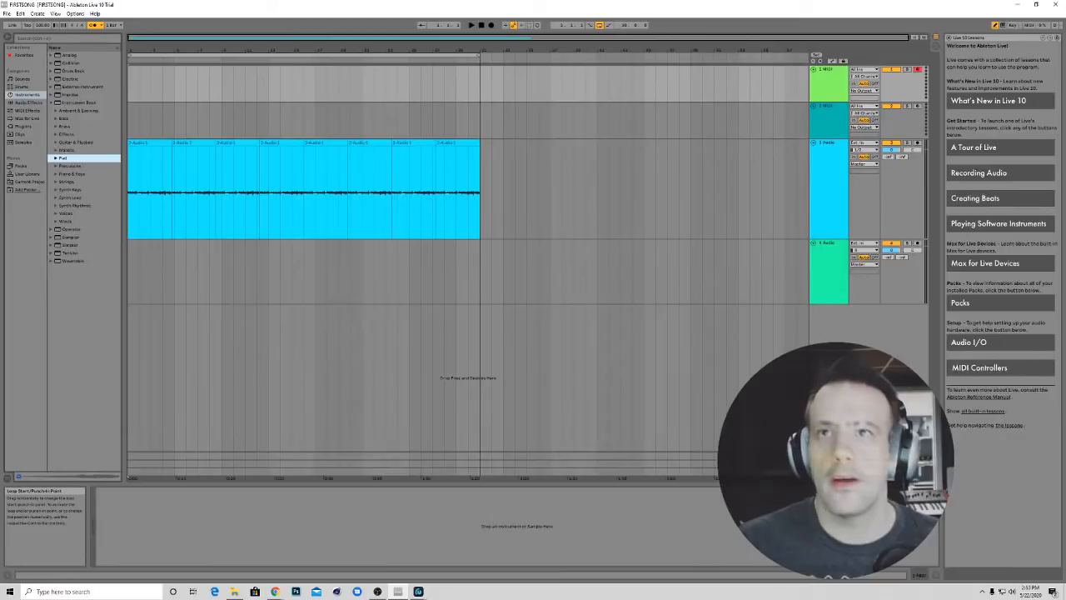
Switch to the Ableton account page in Chrome, open the downloaded Session Drums Studio pack to install it, and return to Ableton Live
key(alt+Tab)
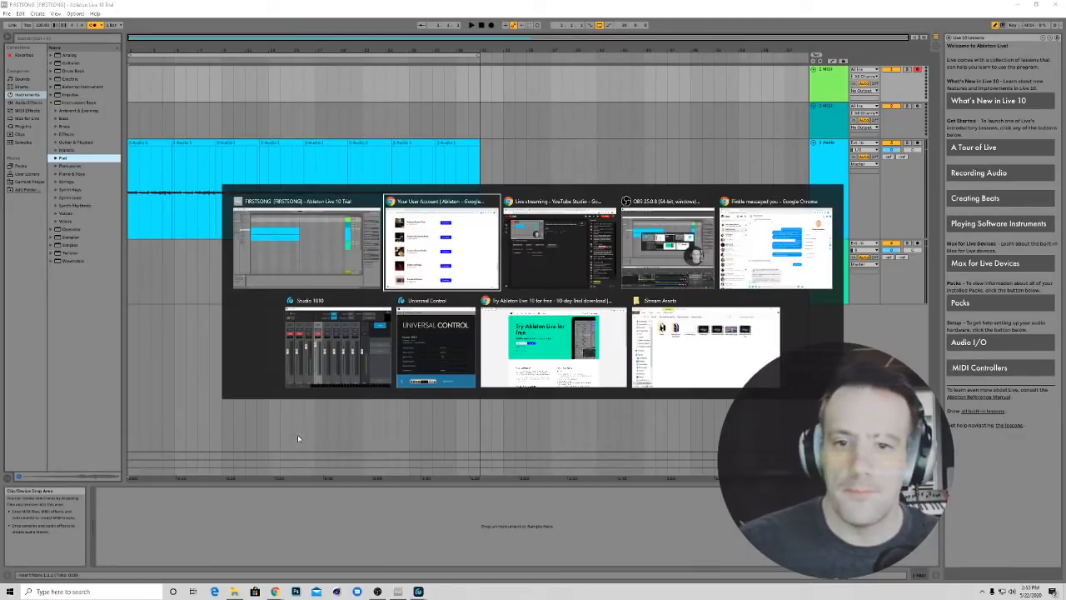
click(459, 226)
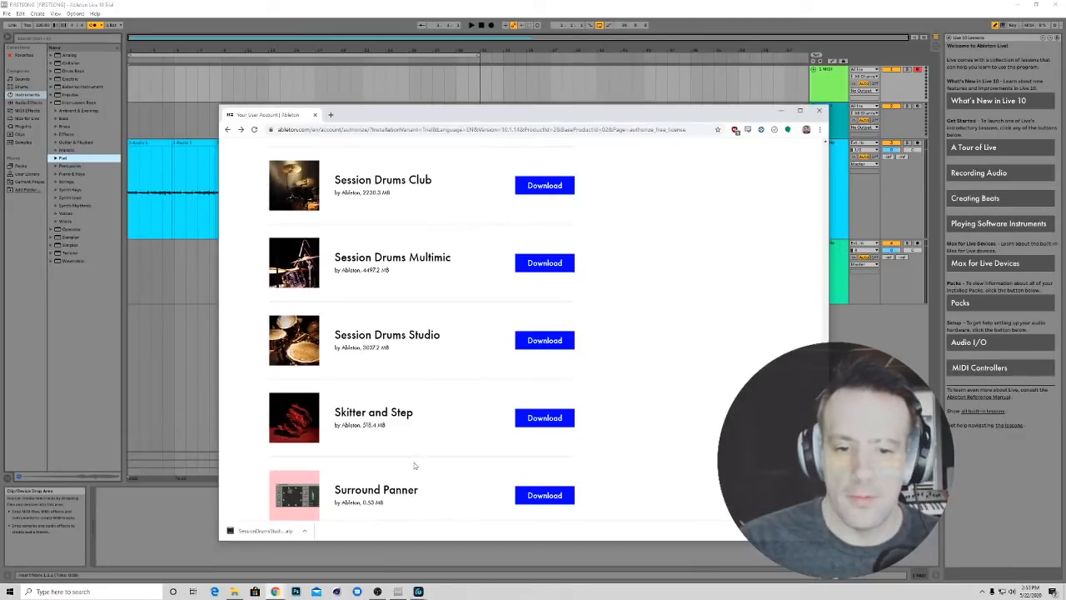
click(261, 530)
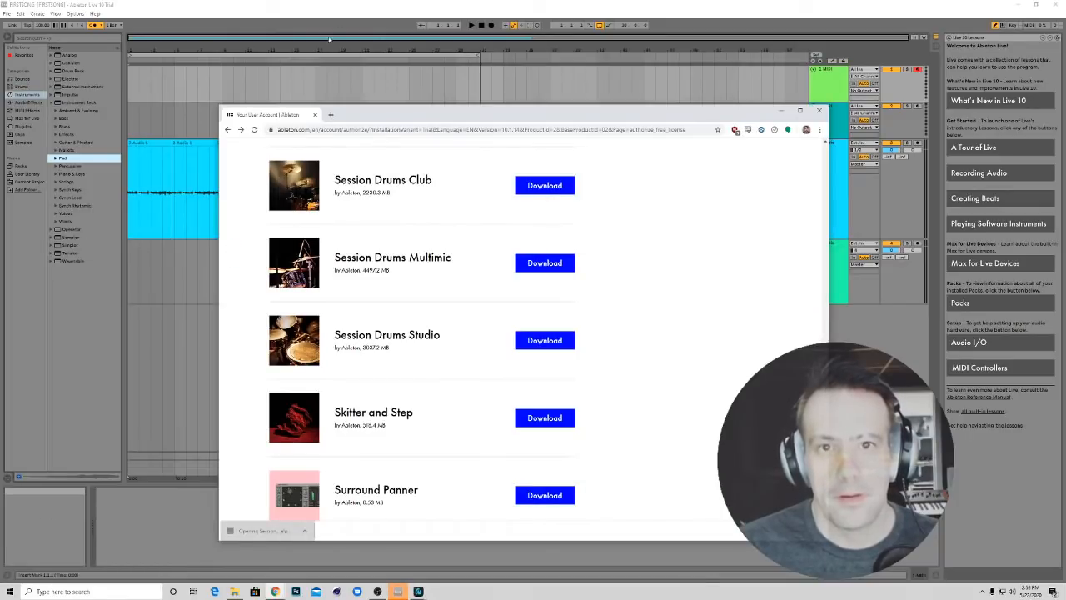
click(400, 593)
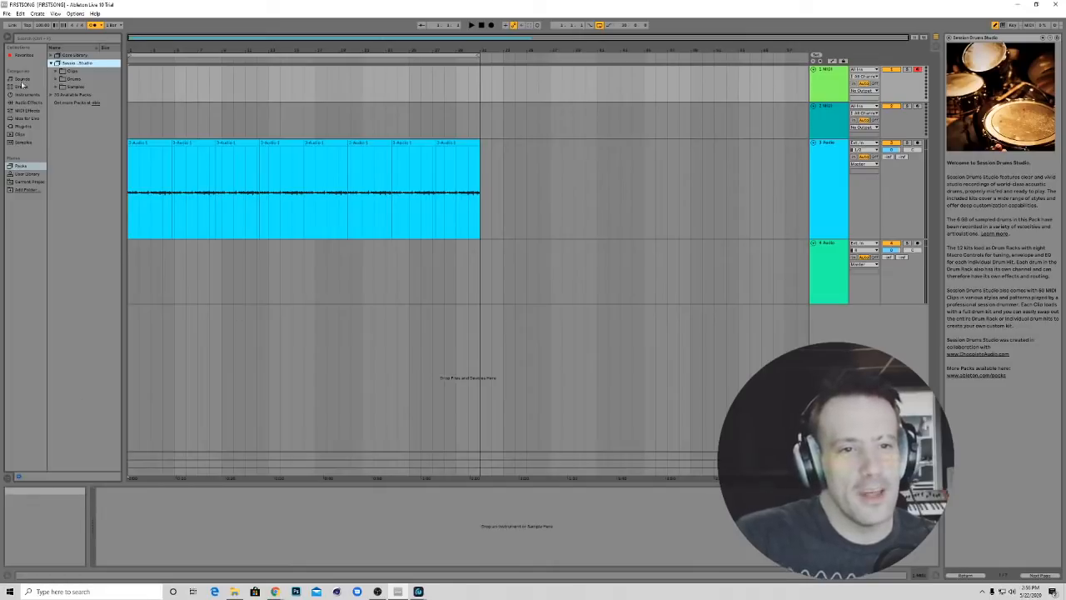
Expand the Clips folder of the Session Drums Studio pack and preview drum clips from the first entry toward the end of the list
click(61, 72)
click(85, 80)
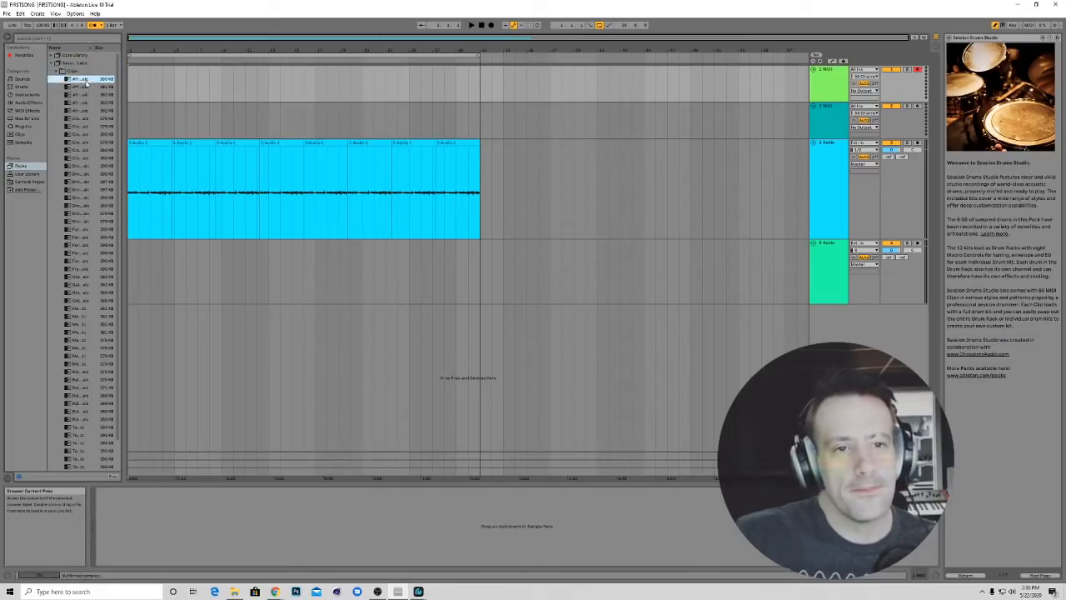
click(91, 158)
click(79, 198)
scroll(70, 237, down, 1)
click(87, 229)
scroll(88, 234, down, 1)
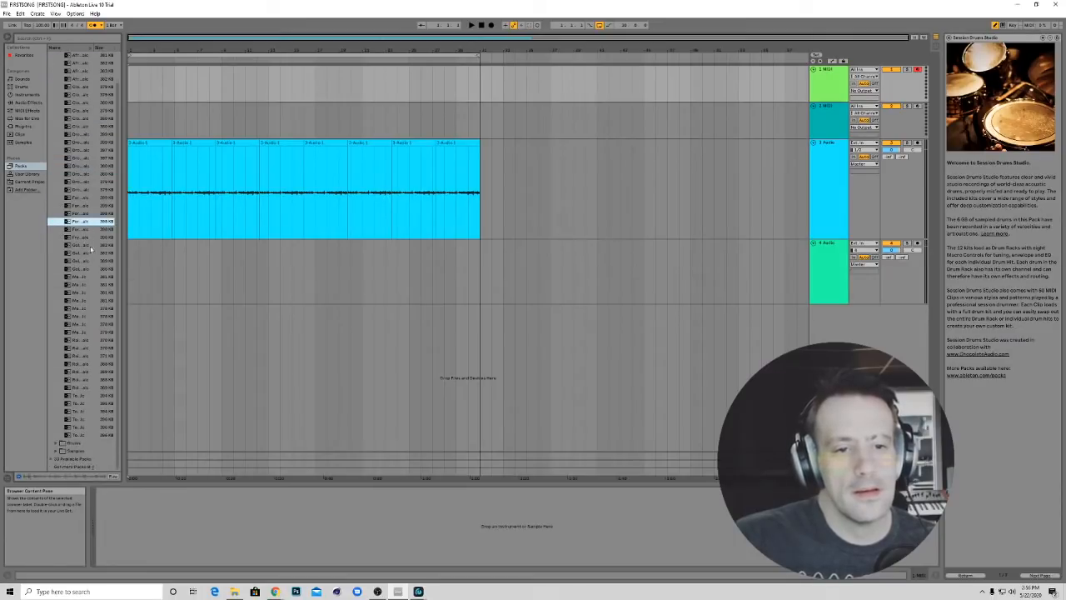
click(76, 271)
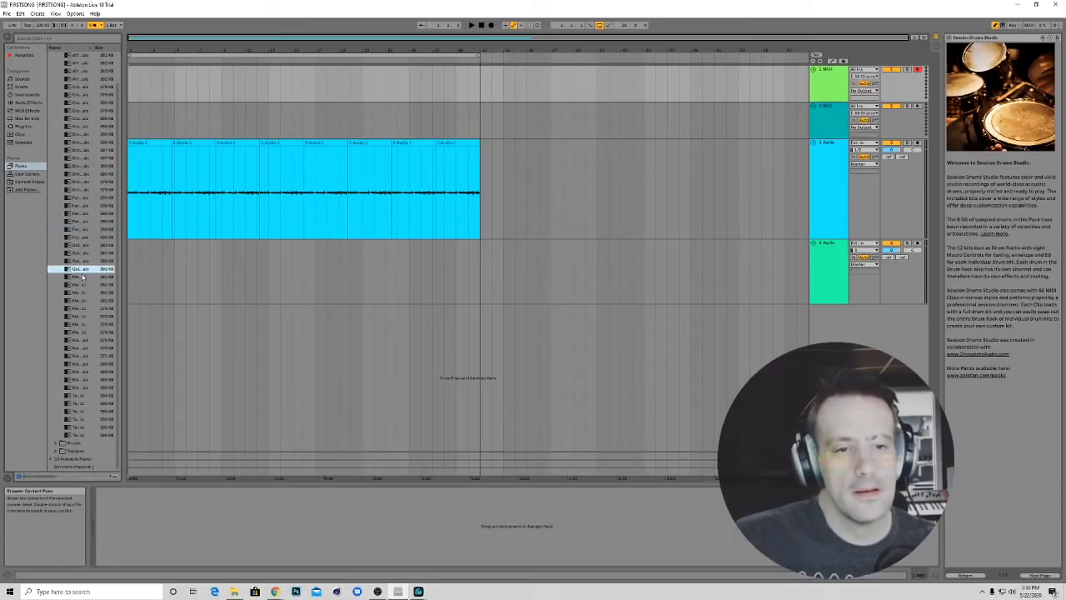
click(80, 365)
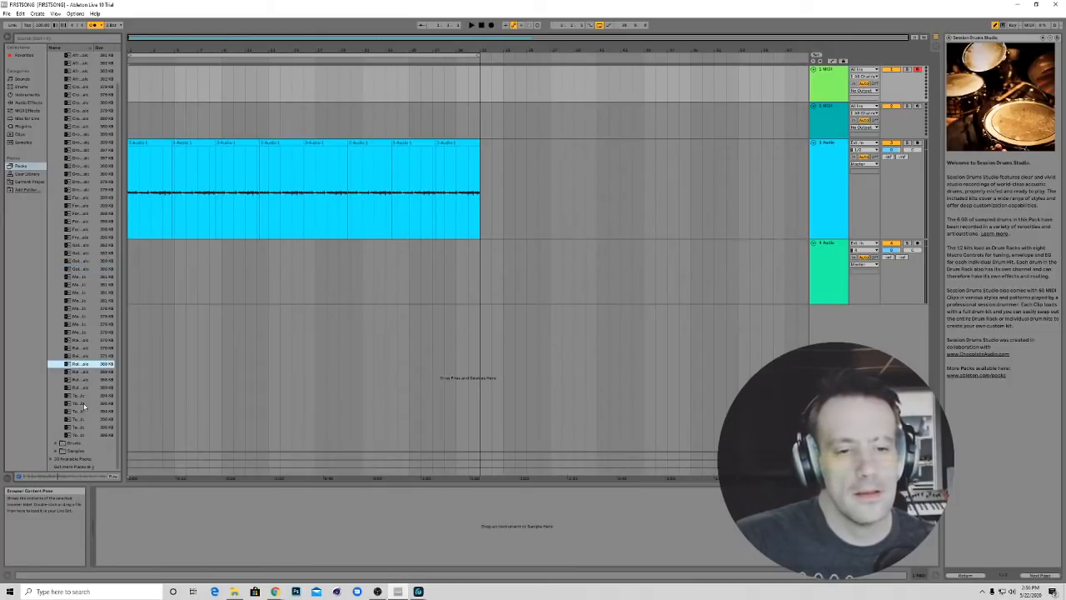
click(82, 404)
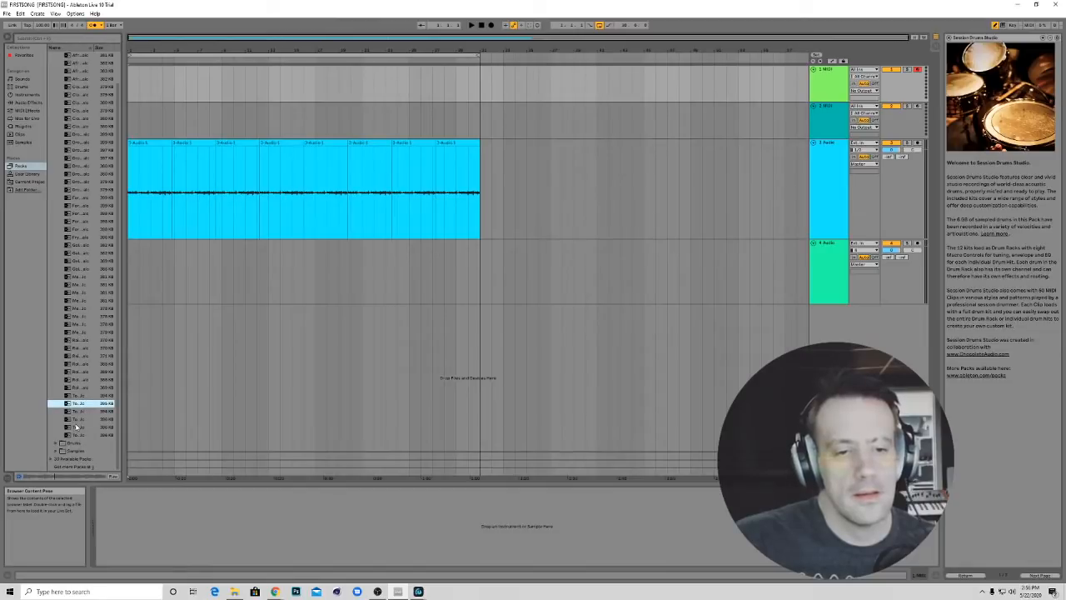
click(77, 427)
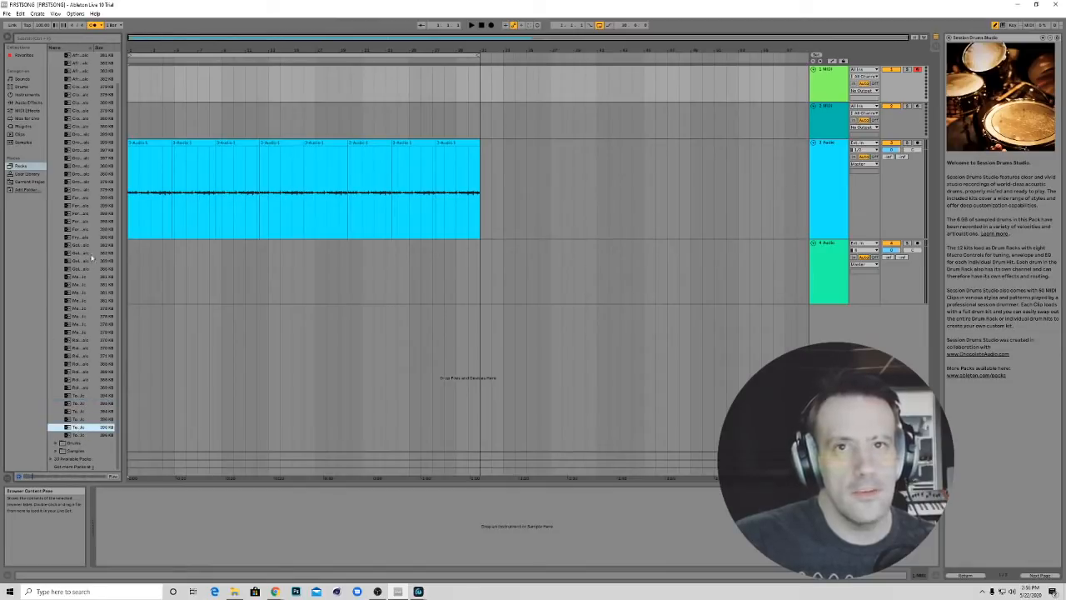
Preview a few neighbouring drum clips again near the beginning of the Session Drums Studio Clips folder
scroll(81, 222, up, 1)
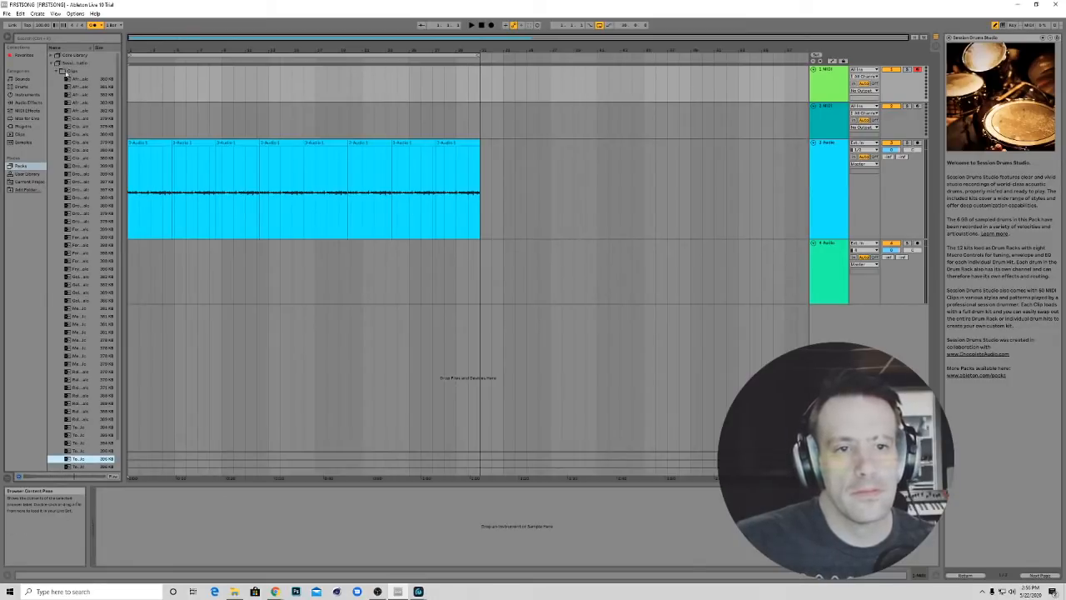
click(77, 144)
click(80, 152)
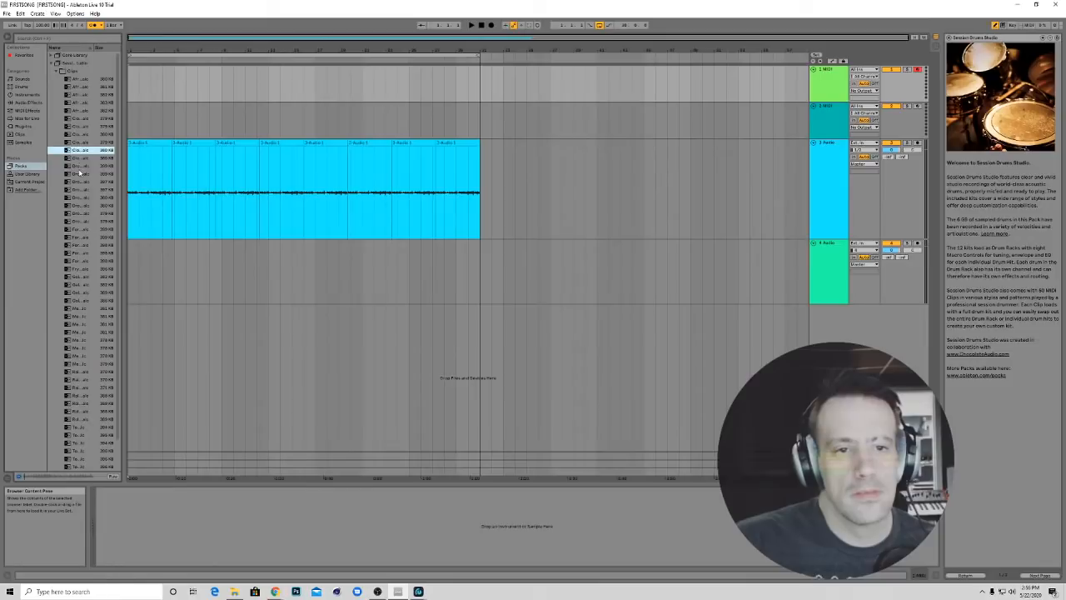
click(83, 143)
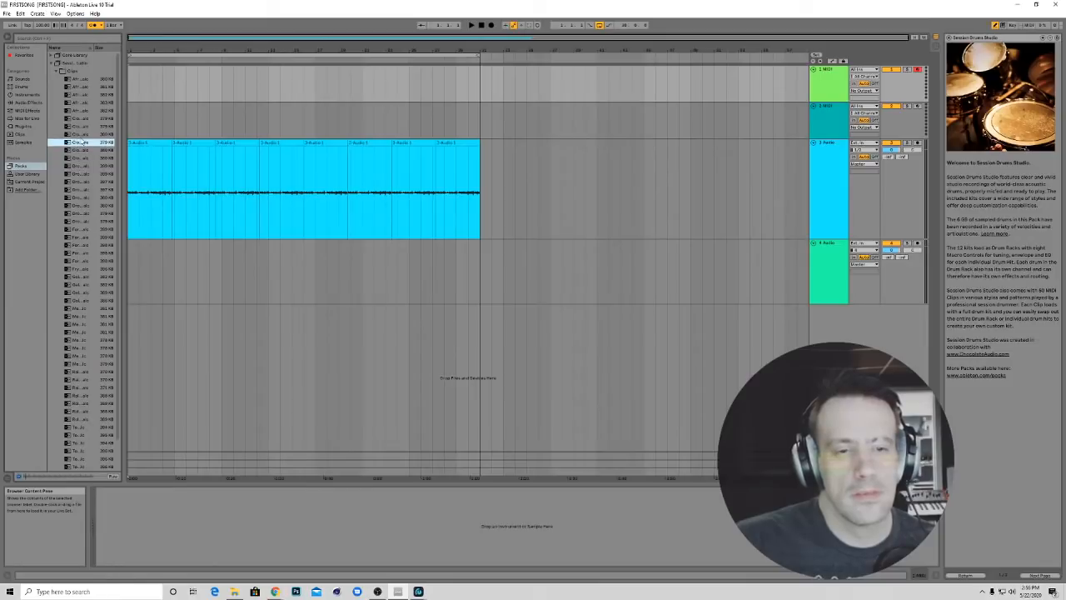
click(80, 134)
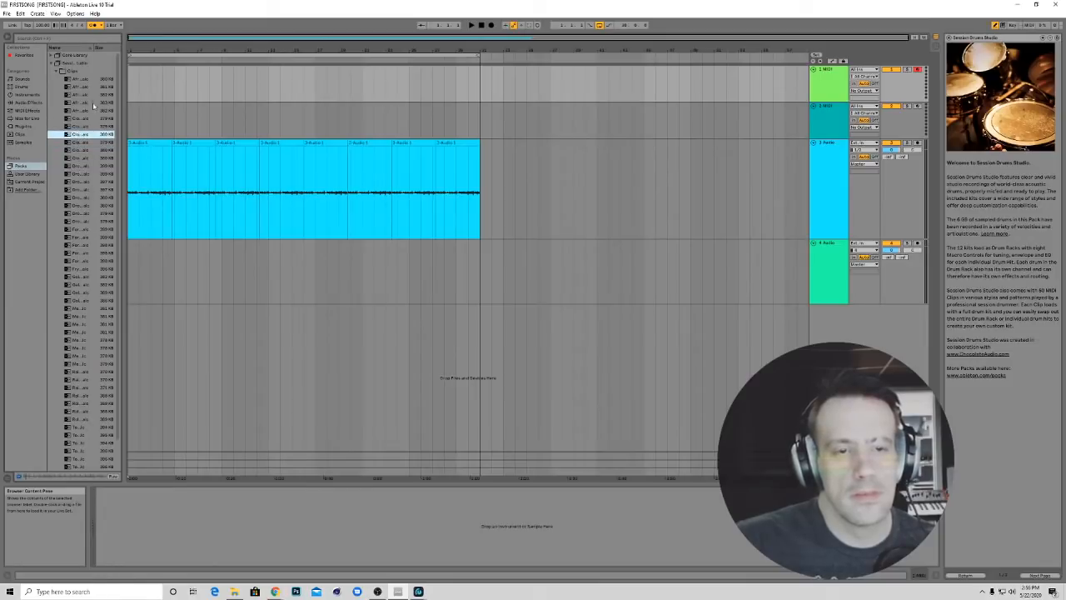
Widen the browser's content pane so more of the Session Drums Studio clip names can be read
click(56, 72)
click(56, 72)
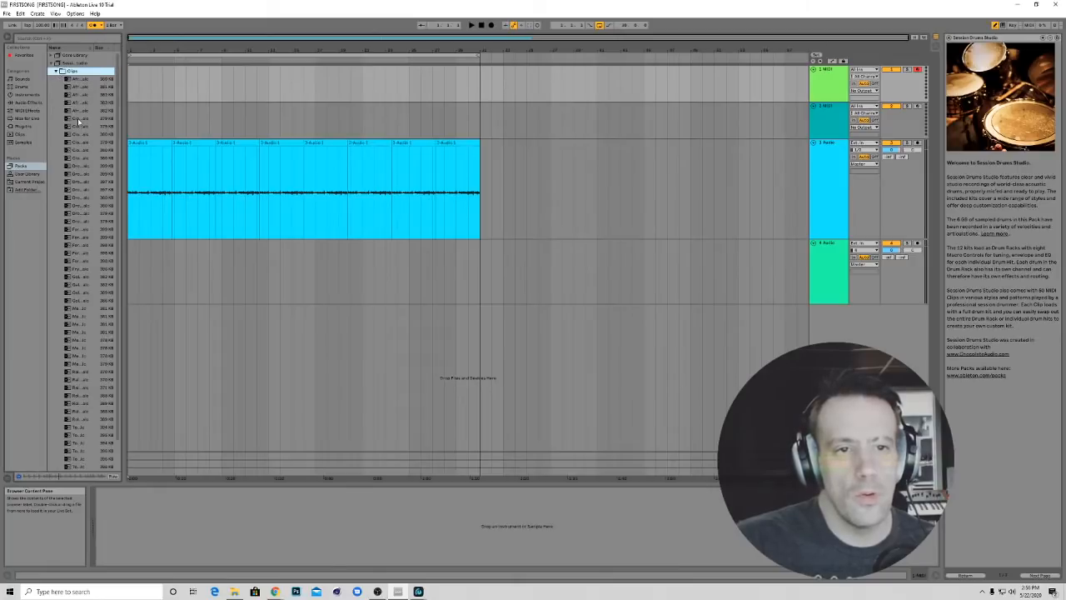
drag(125, 105, 216, 100)
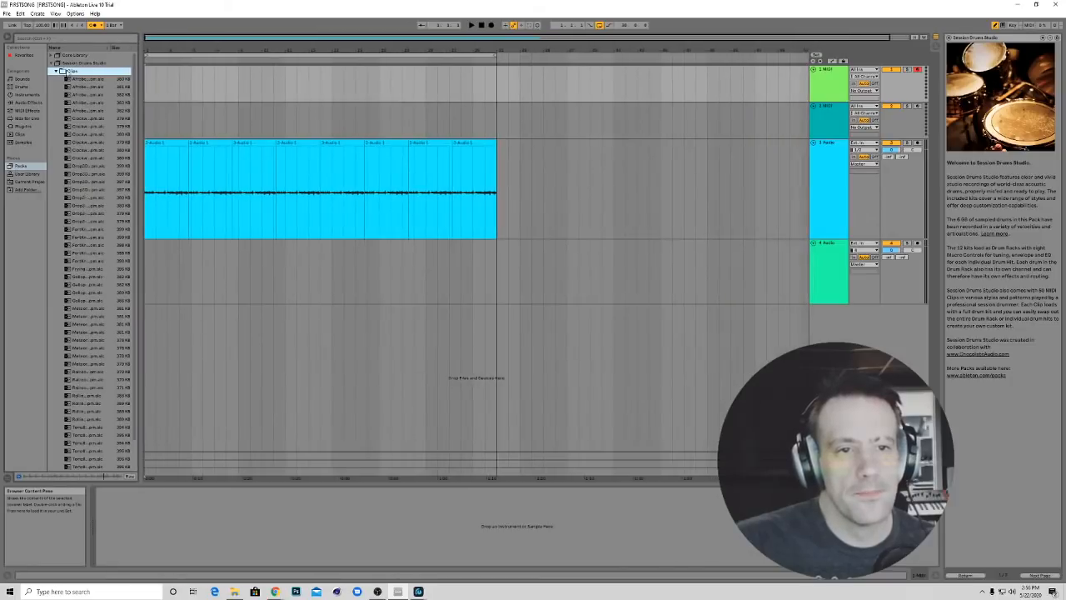
Collapse the Clips folder, expand the pack's Drums folder, and preview several kits near the start of its list
click(56, 72)
click(56, 79)
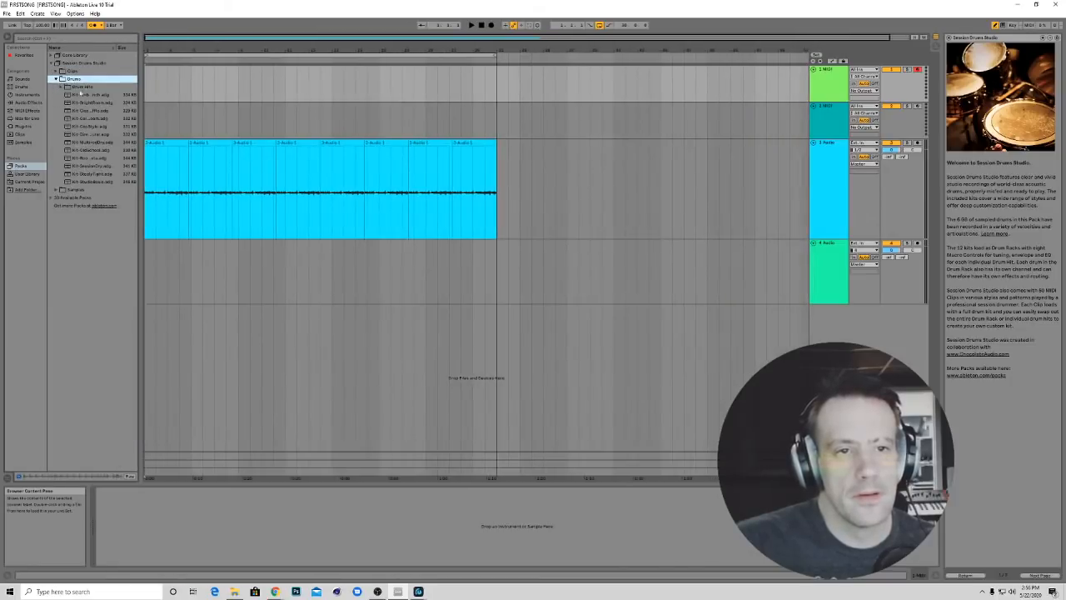
click(91, 120)
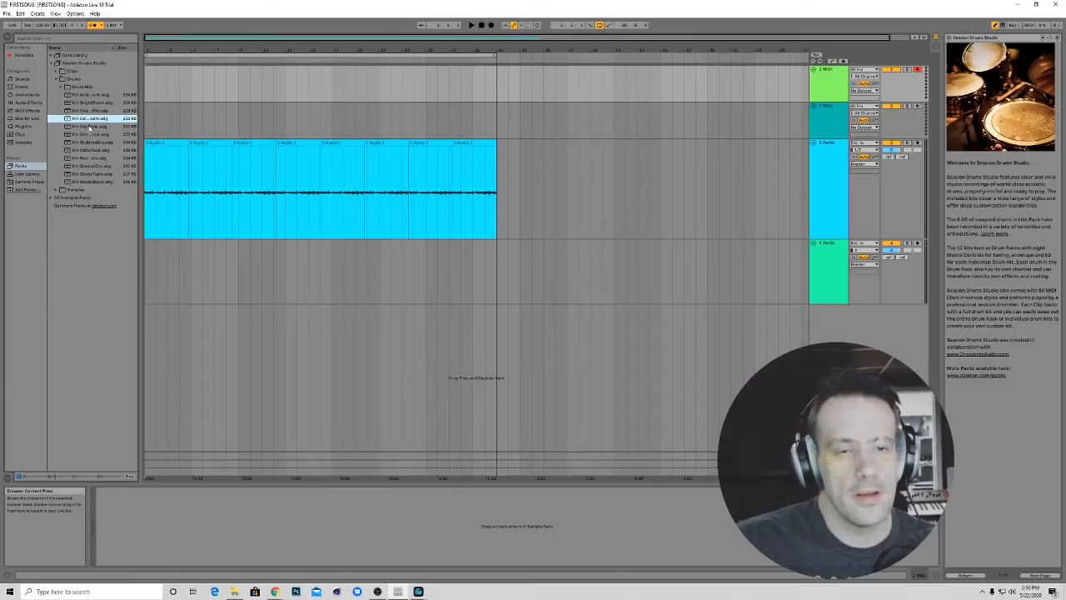
click(89, 127)
click(90, 111)
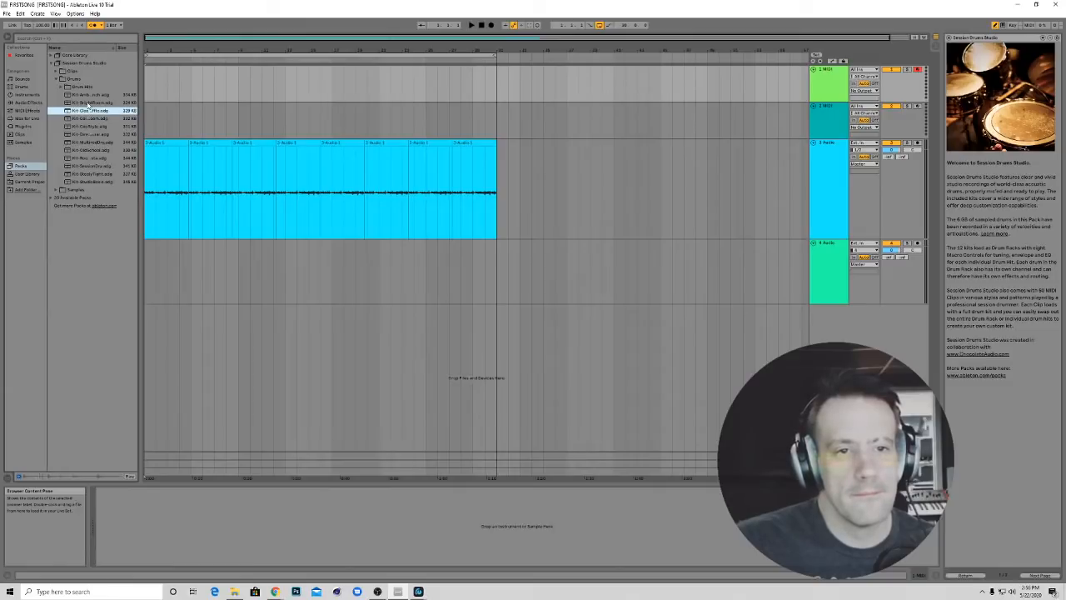
click(89, 103)
Preview the drum kits one after another from Kit-MultirodDry down to the last kit in the Drums folder
click(86, 143)
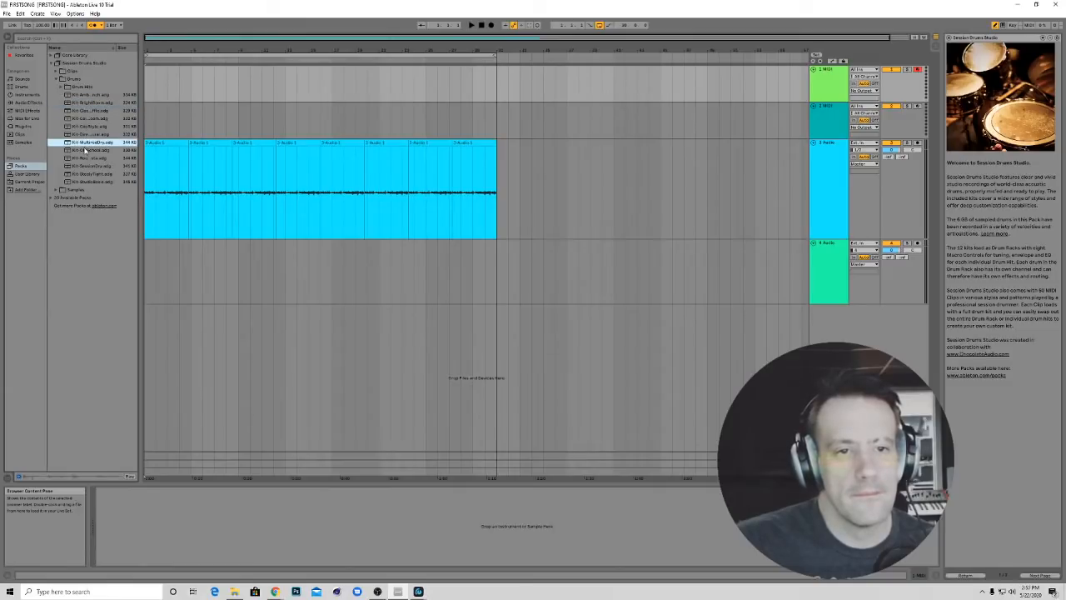
click(84, 150)
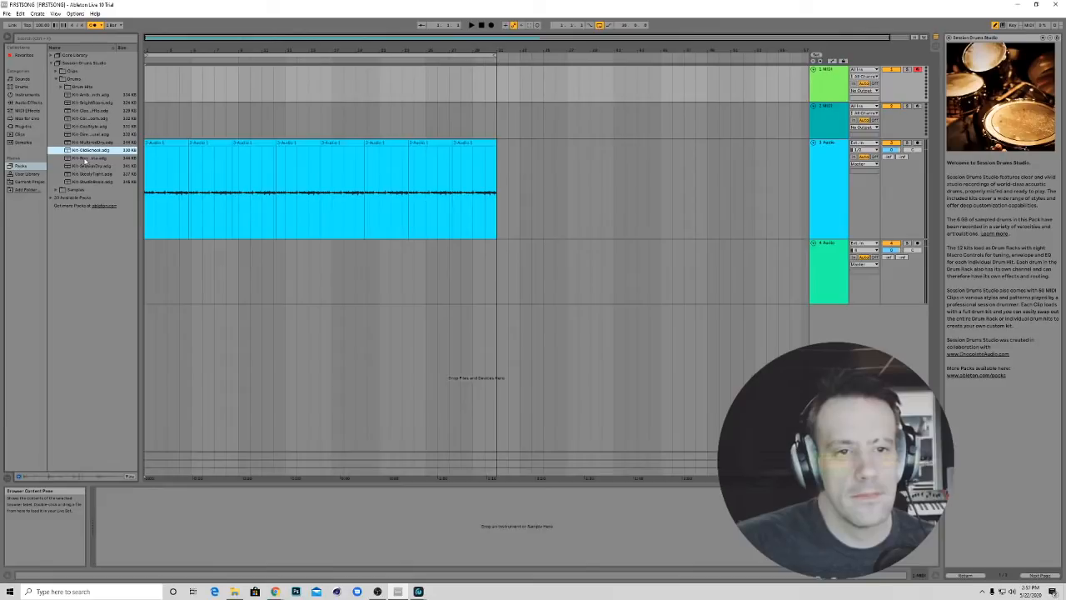
click(85, 158)
click(85, 167)
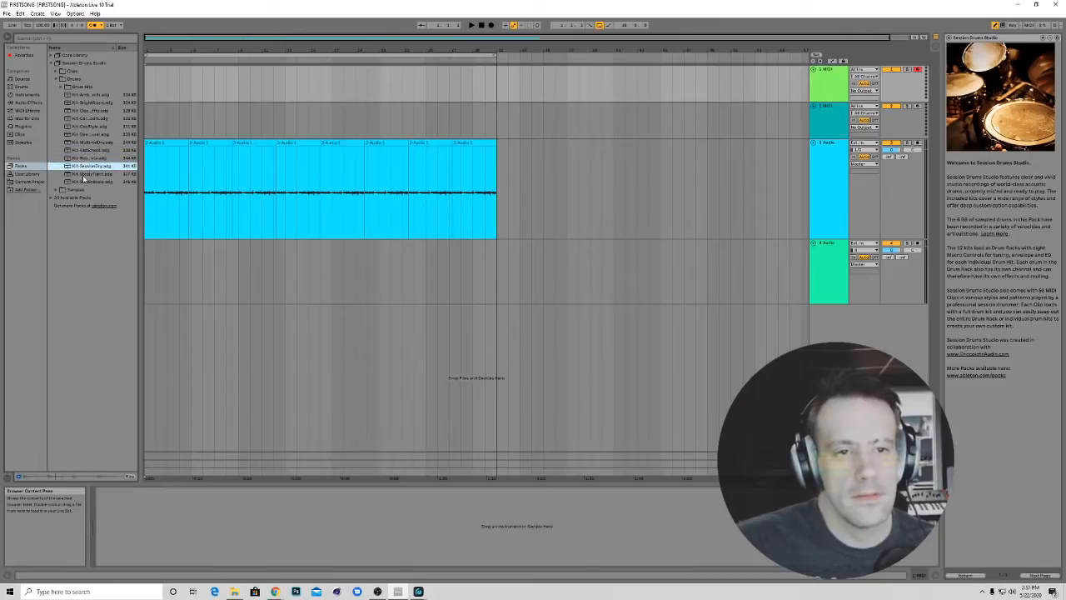
click(86, 174)
click(92, 182)
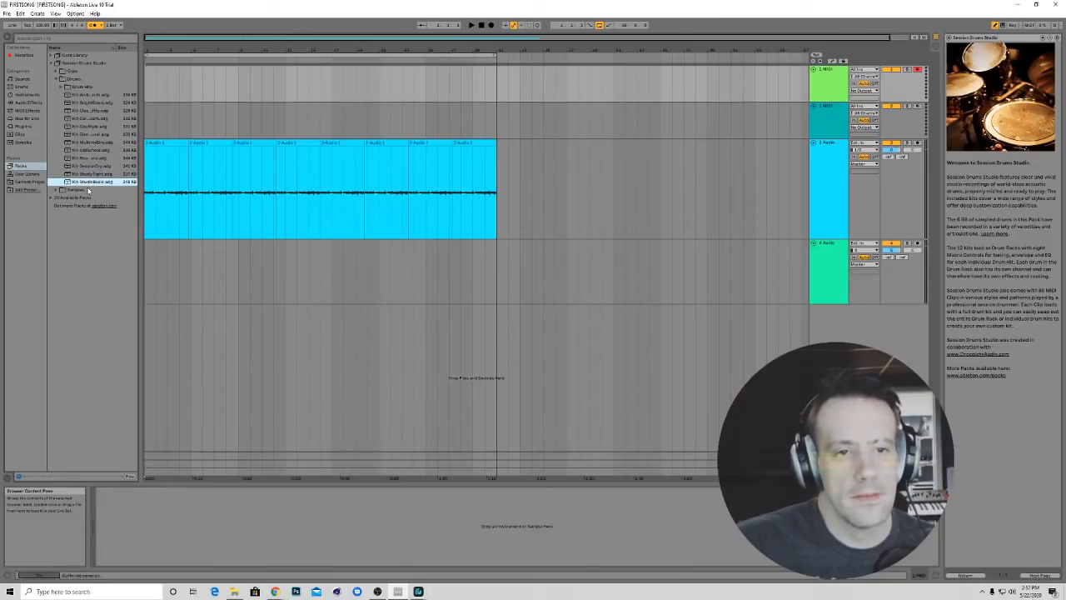
Preview the Drums folder's kits again in order, from the first kit through Kit-StudioTight
click(92, 95)
click(90, 102)
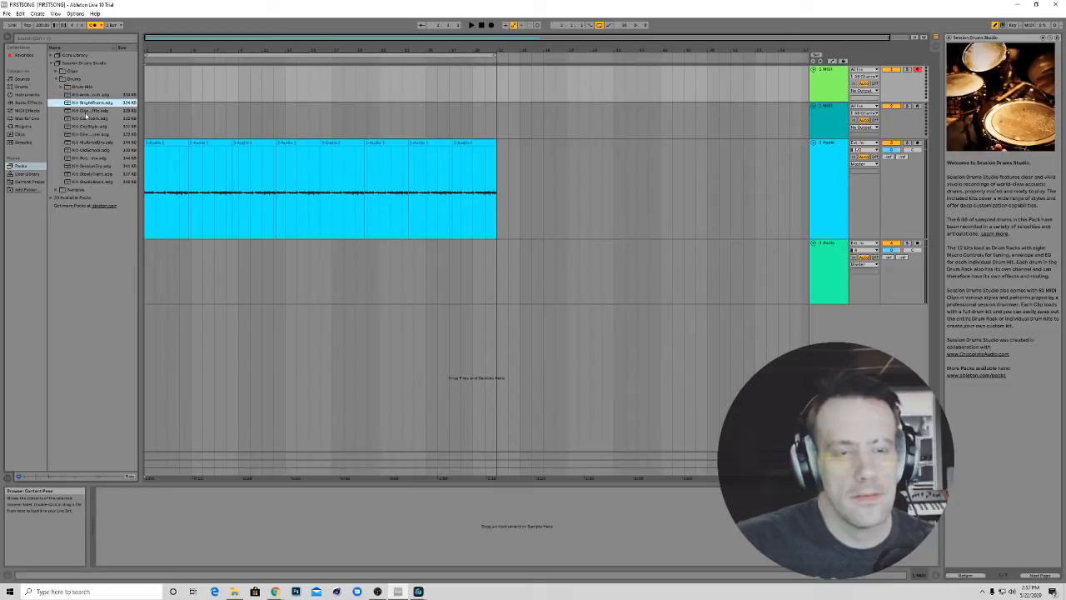
click(87, 110)
click(85, 118)
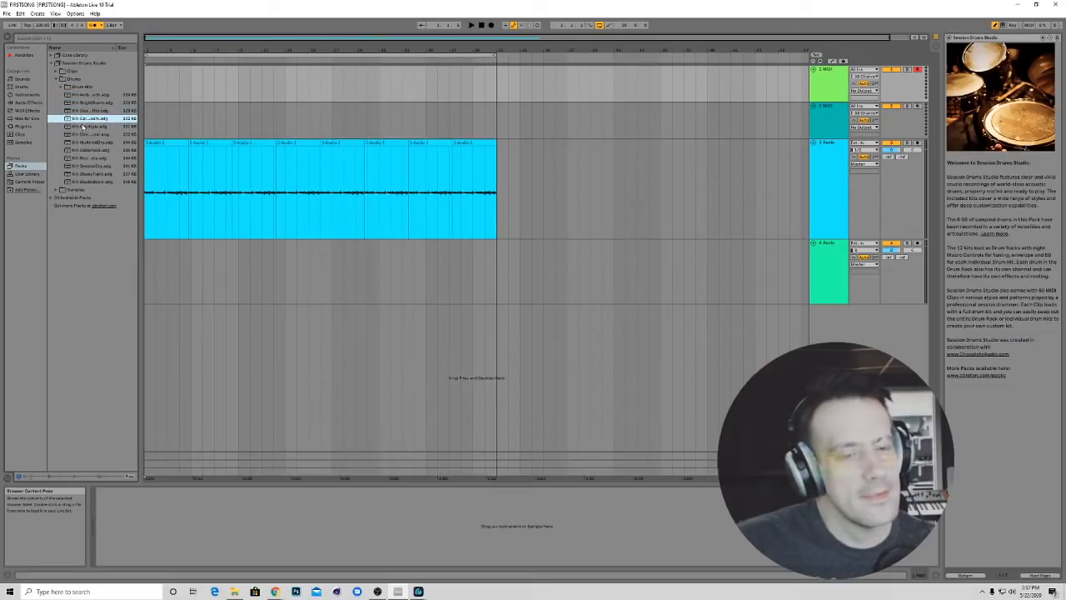
click(85, 125)
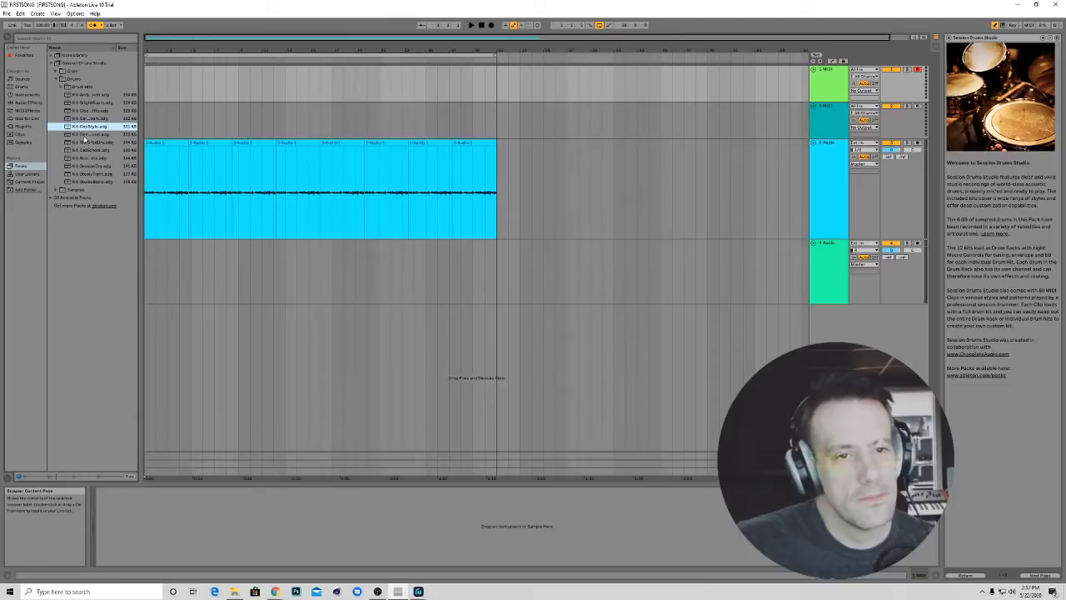
click(85, 134)
click(85, 143)
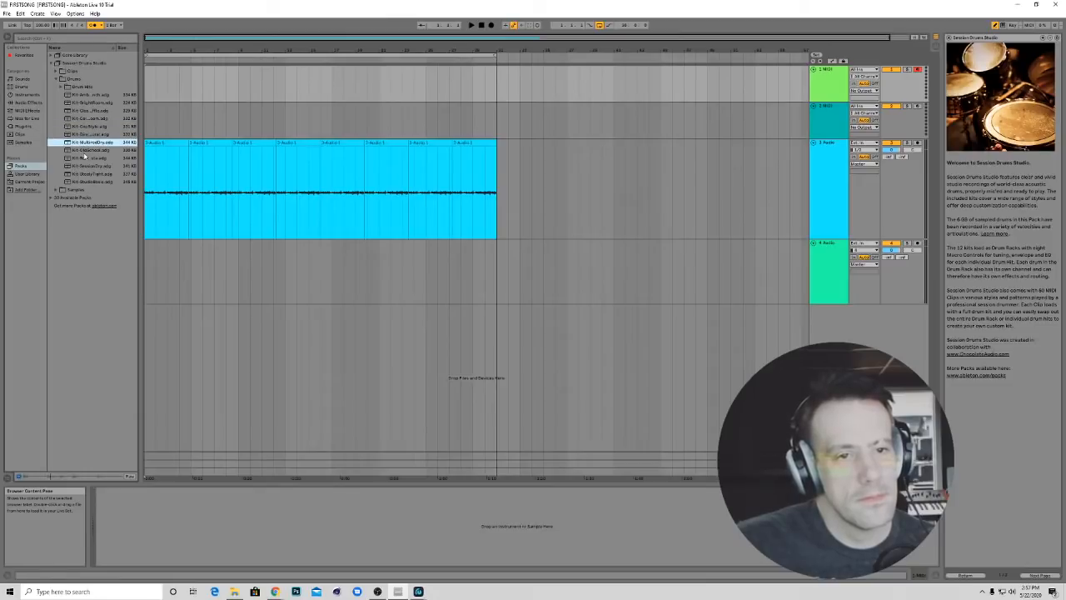
click(84, 151)
click(86, 158)
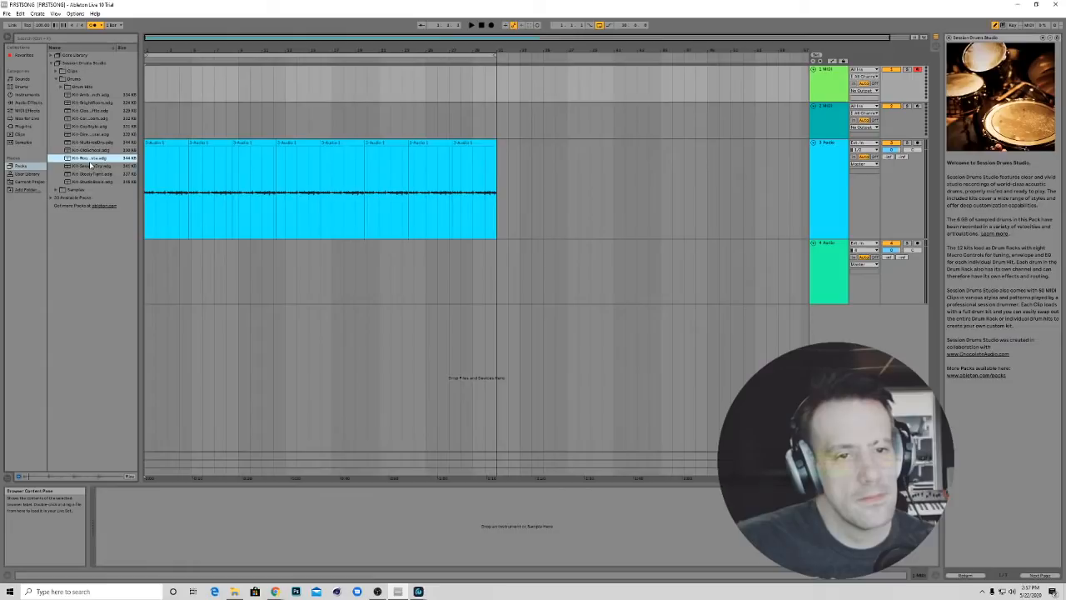
click(91, 165)
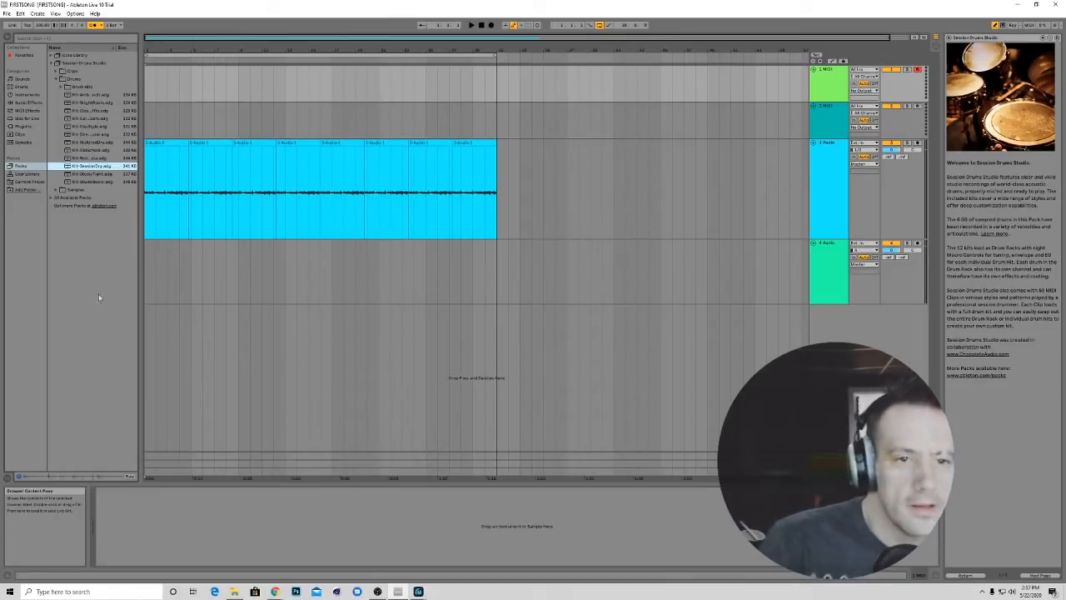
click(87, 174)
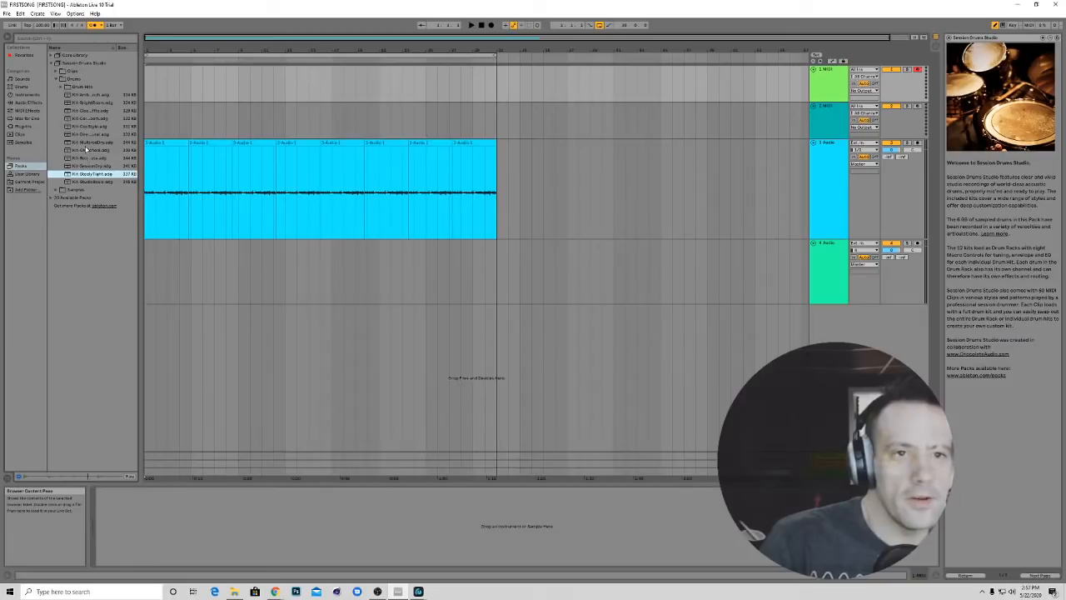
Compare kits by previewing from Kit-MultirodDry back up to the first kit, plus the one just above Kit-MultirodDry
click(87, 143)
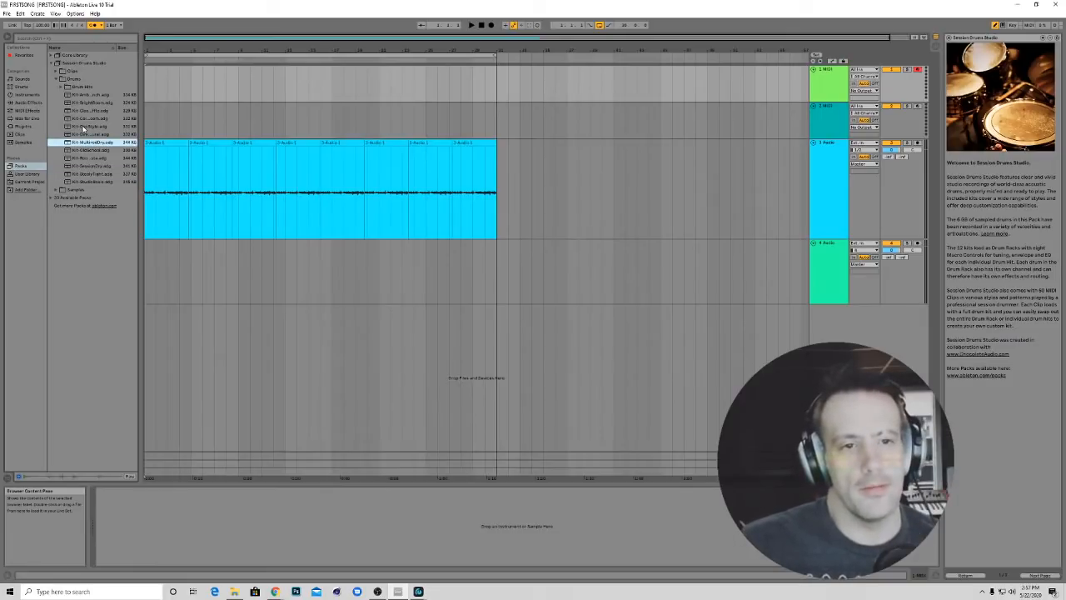
click(83, 127)
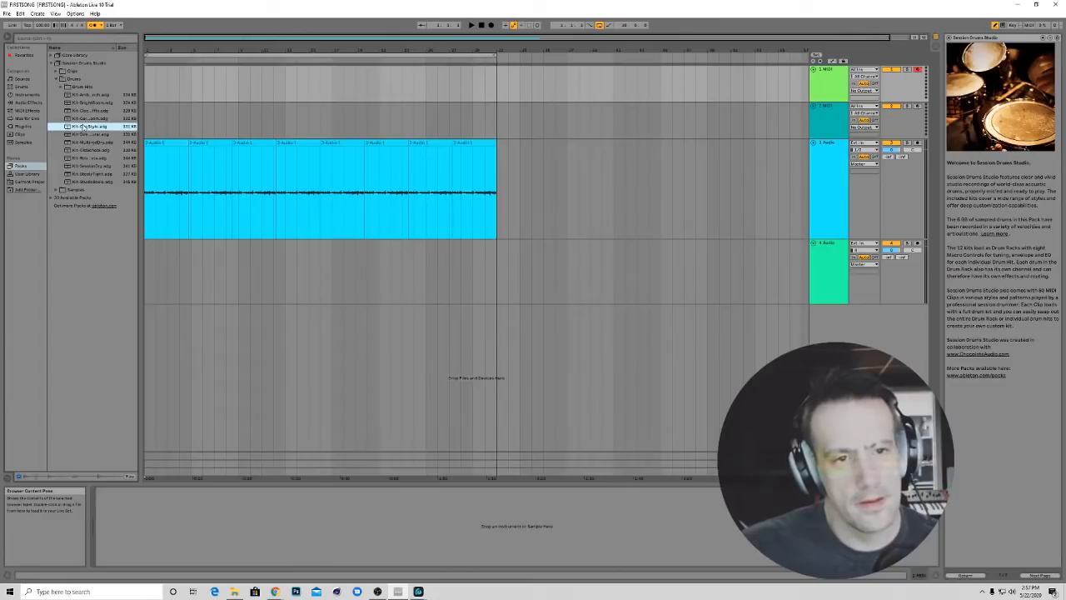
click(83, 119)
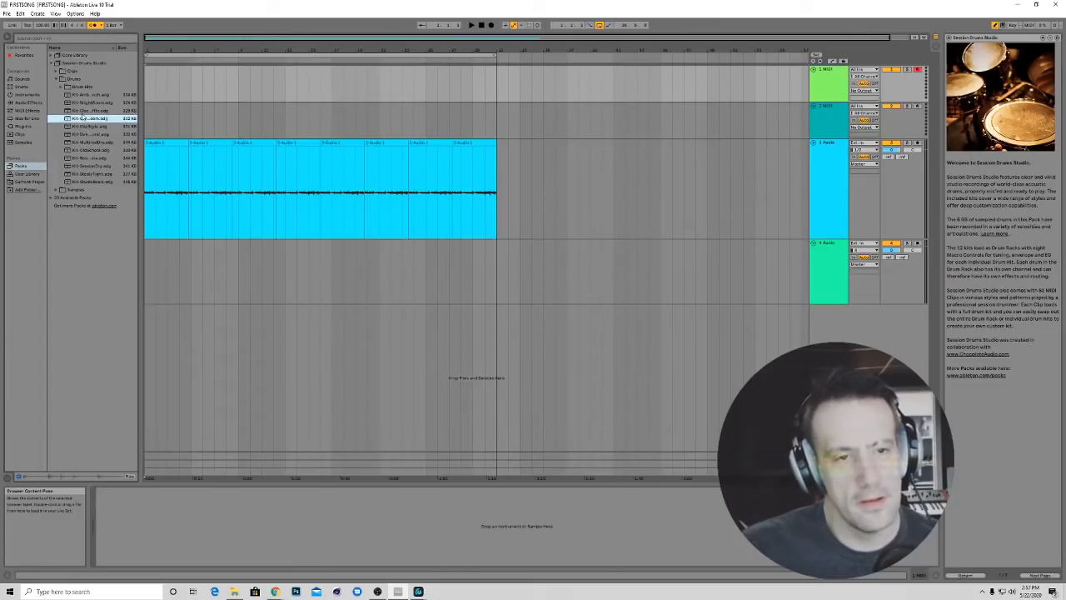
click(75, 111)
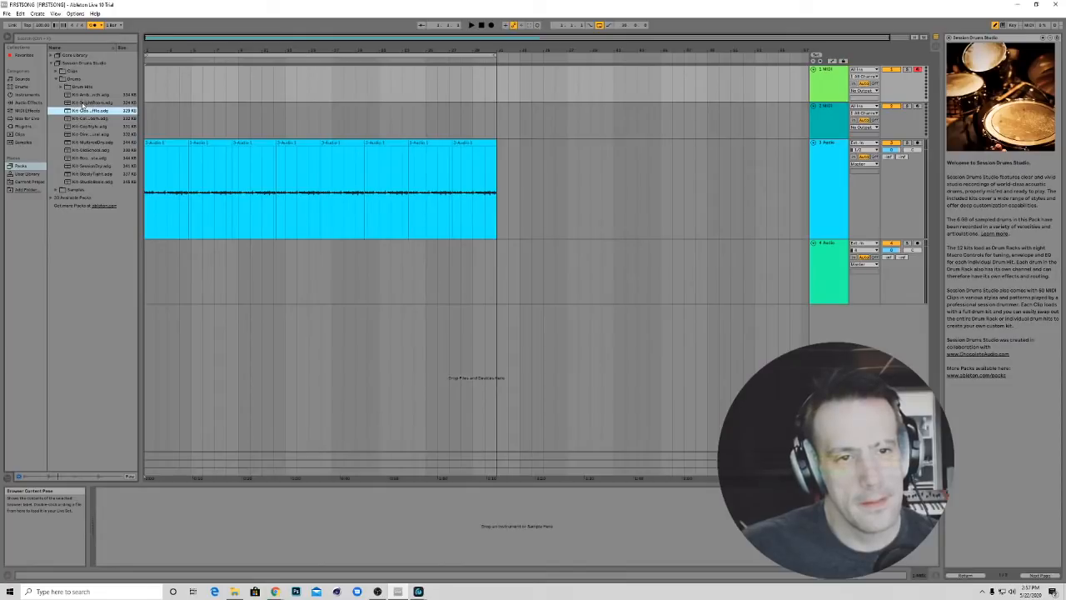
click(84, 102)
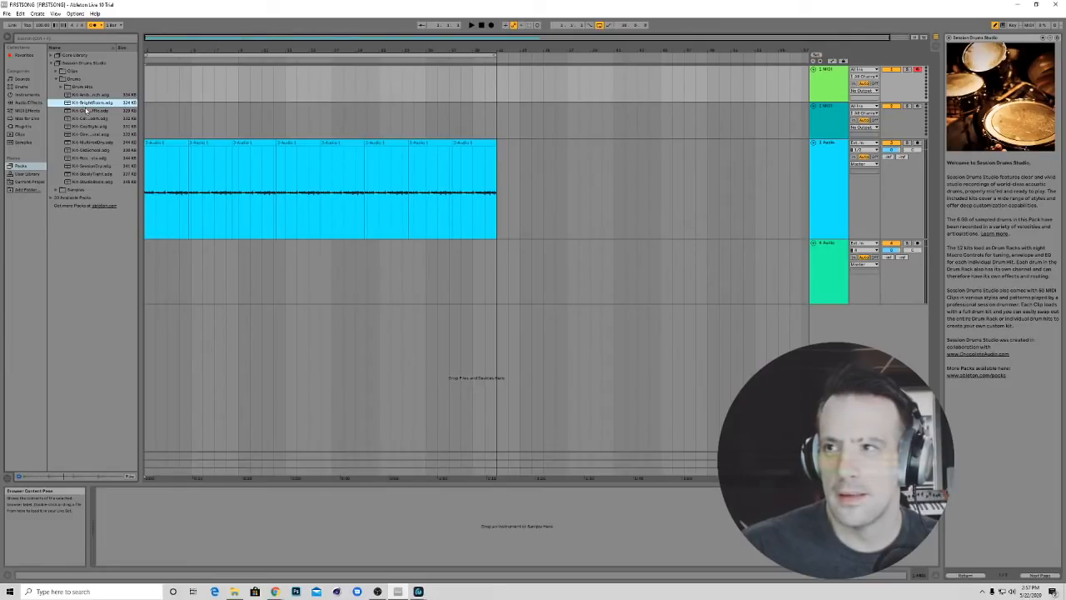
click(85, 112)
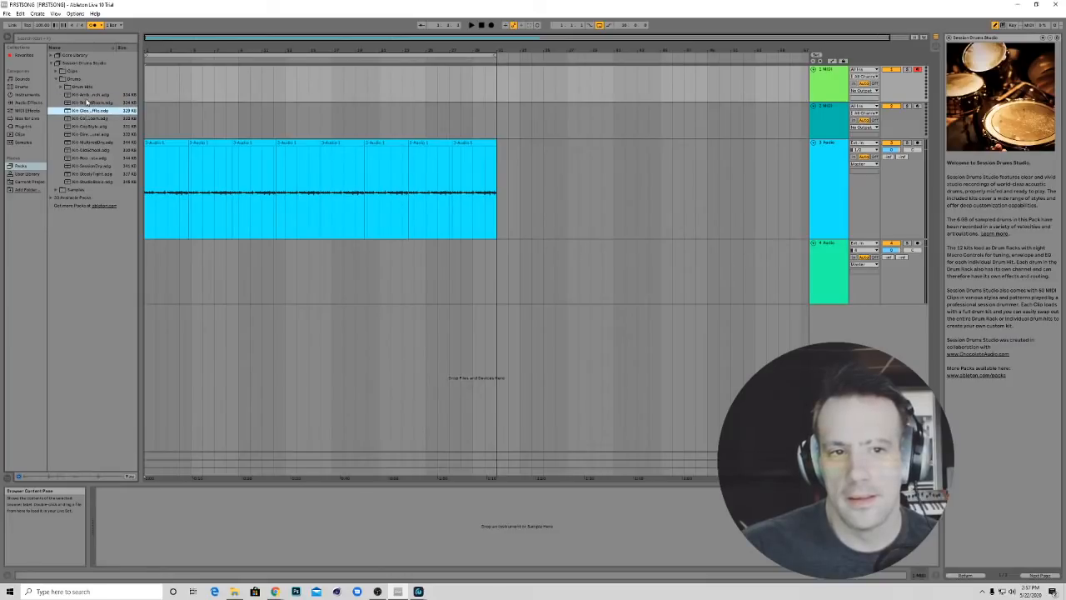
click(86, 99)
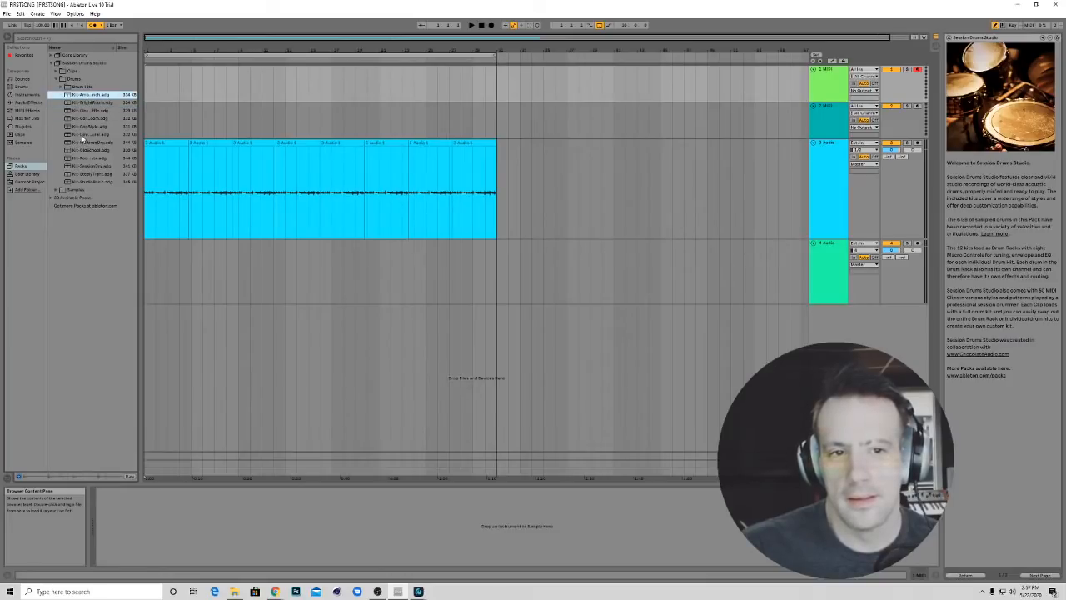
click(83, 136)
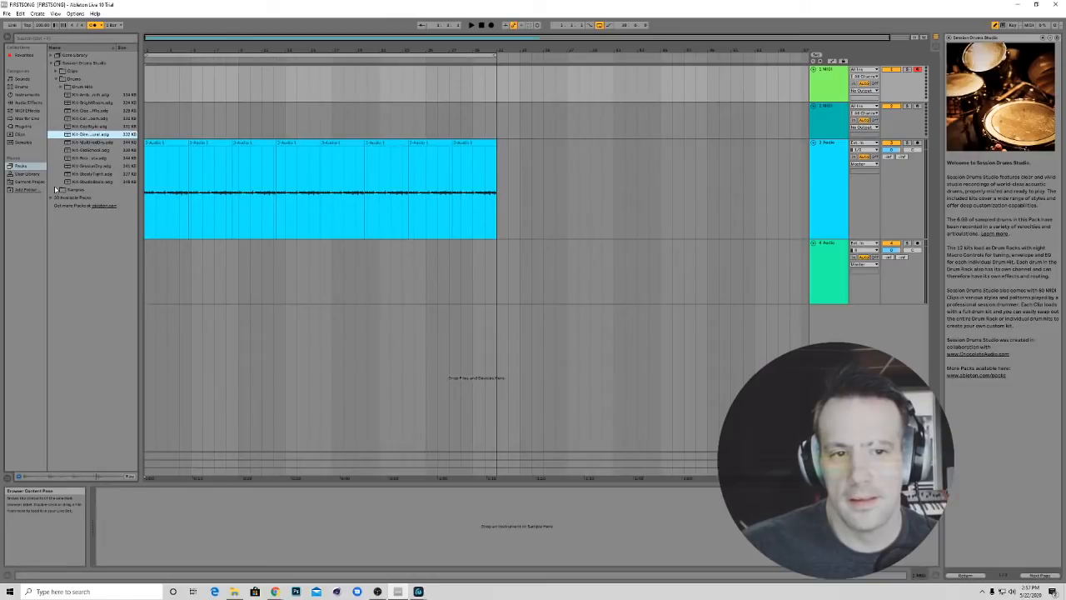
Expand the pack's Samples folder and its first subfolder, and preview several of the individual drum samples
click(56, 190)
click(60, 95)
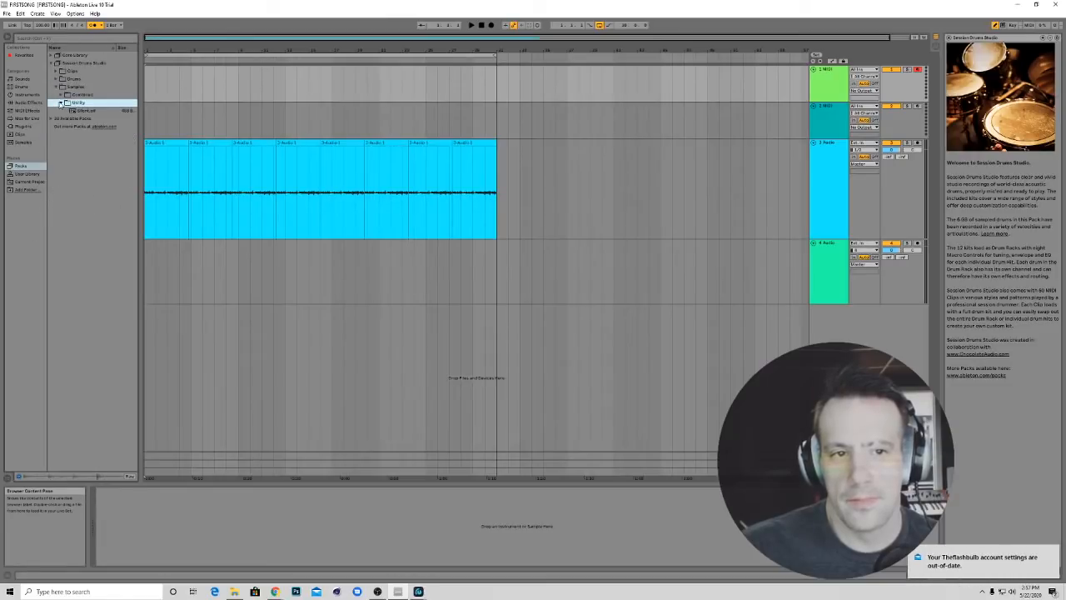
click(60, 95)
click(84, 111)
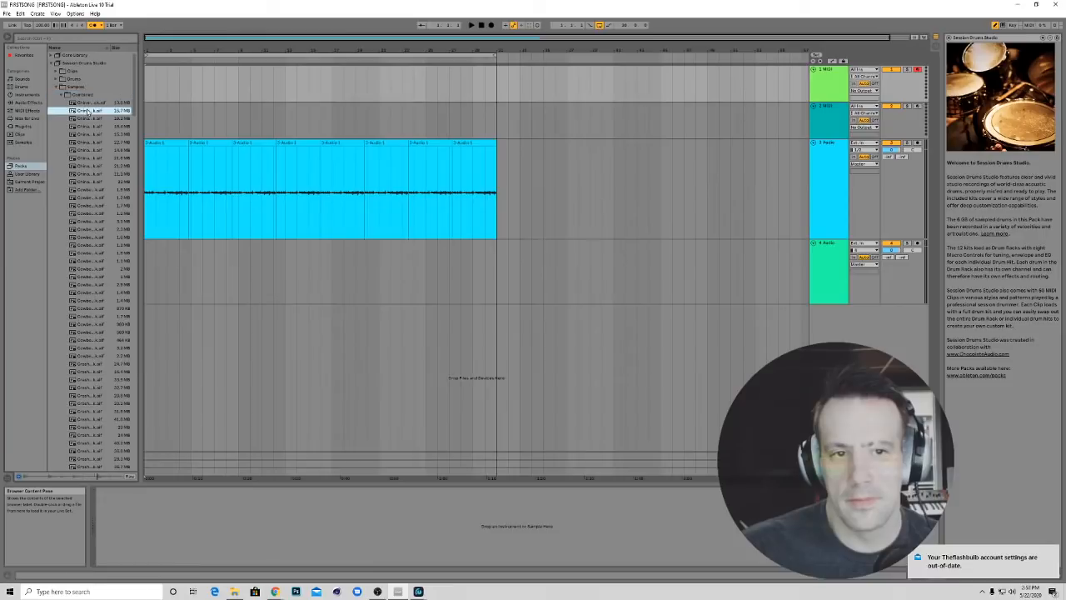
click(89, 144)
click(86, 175)
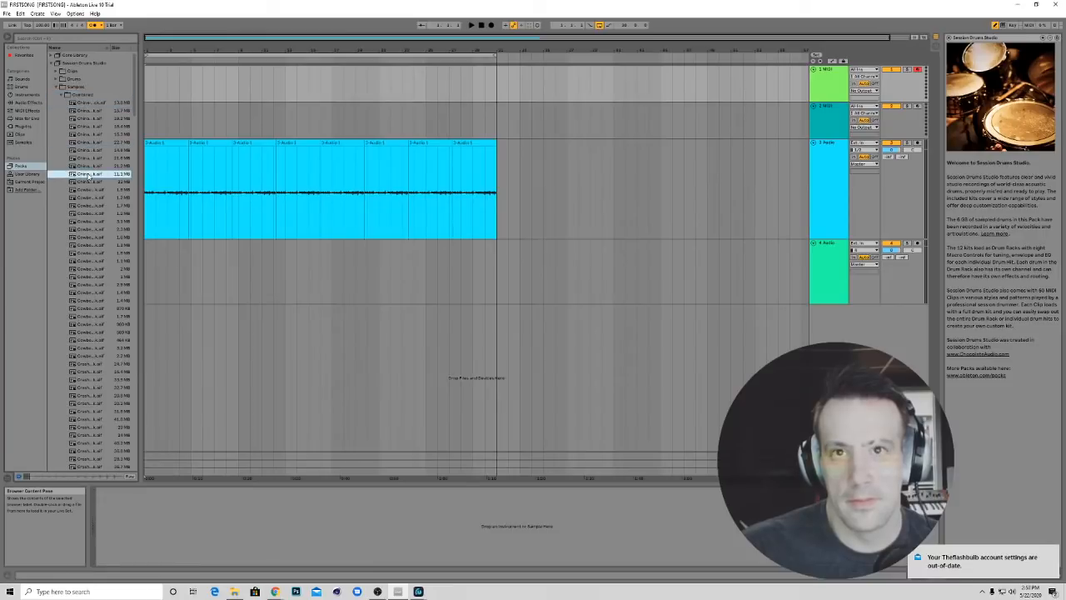
click(85, 221)
click(84, 253)
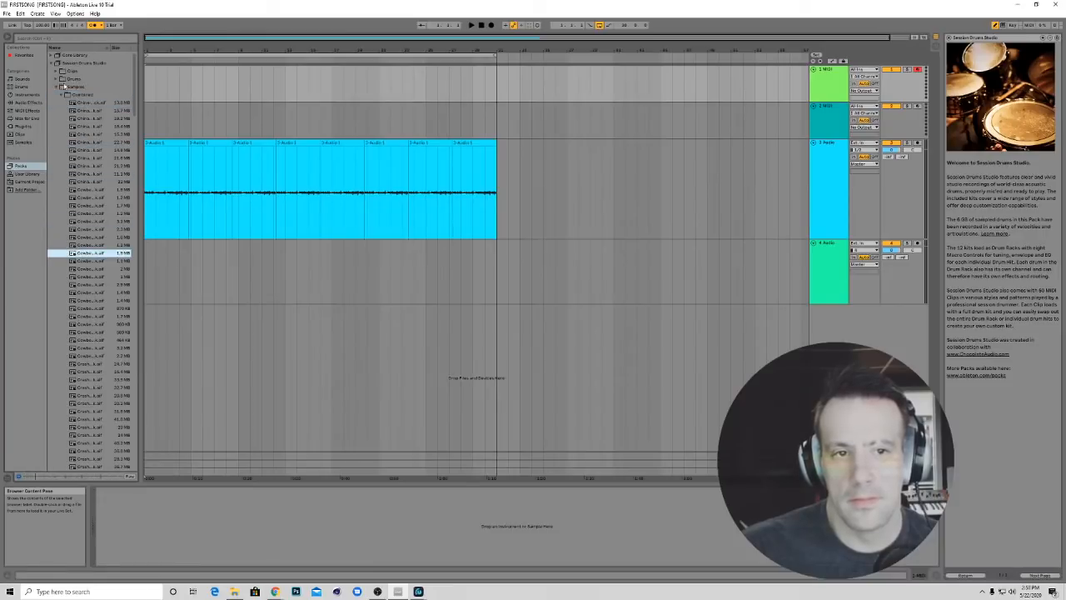
Reopen the pack's Drums folder and preview the kits from Kit-BrightRoom down to the one just before Kit-MultirodDry
click(56, 79)
click(86, 103)
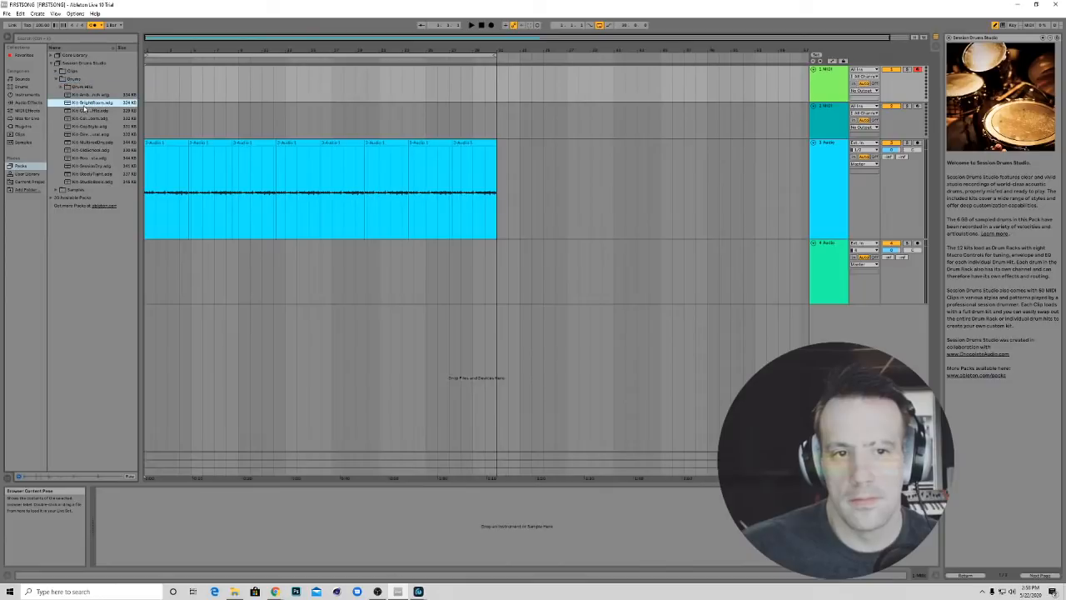
click(83, 112)
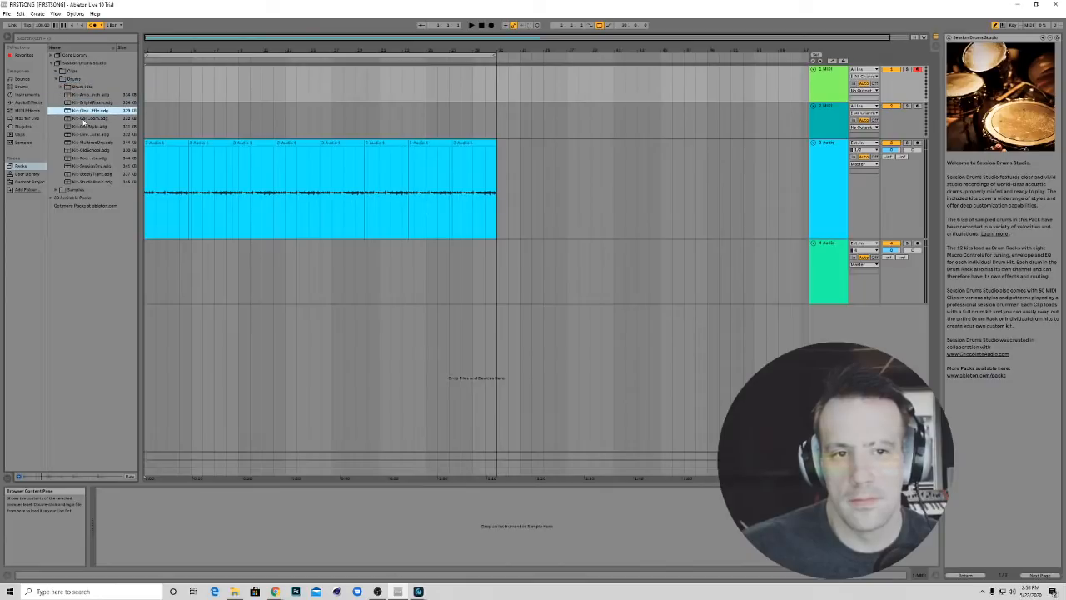
click(75, 119)
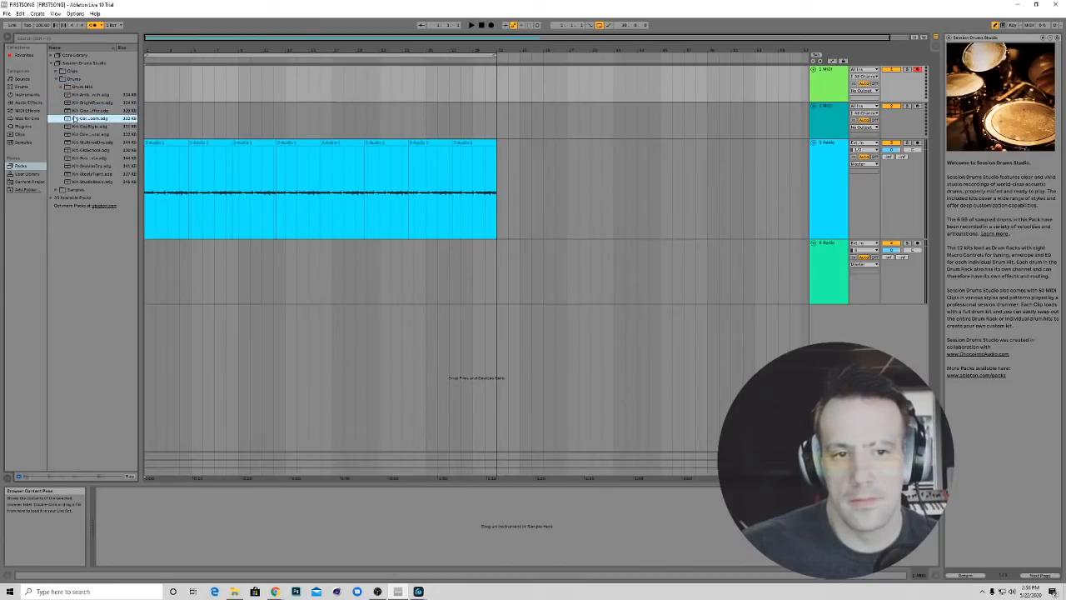
click(87, 126)
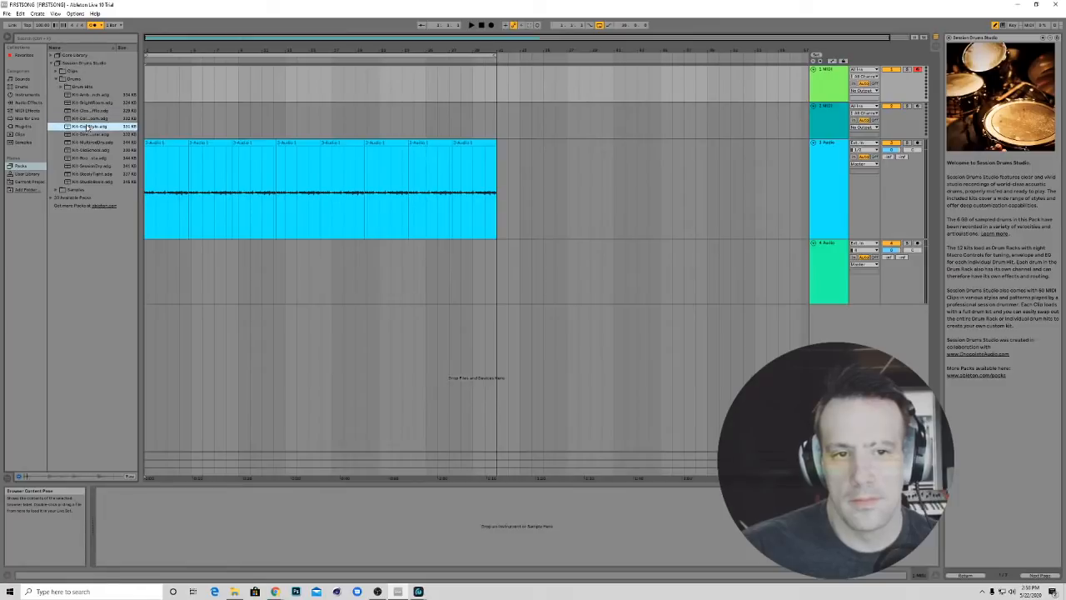
click(87, 135)
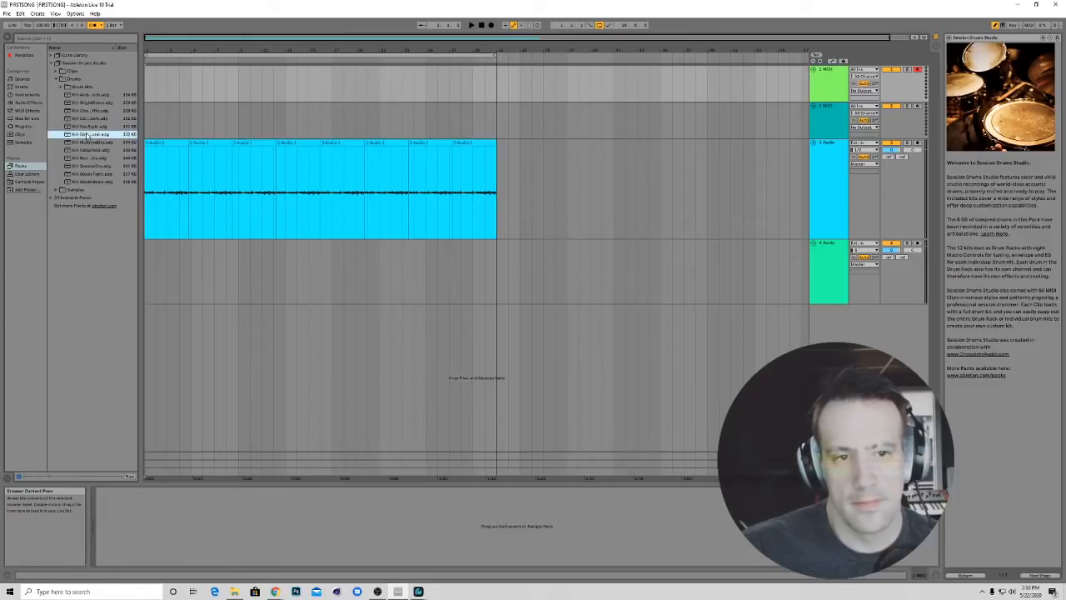
Load Kit-MultirodDry onto a new track below the existing tracks
click(91, 144)
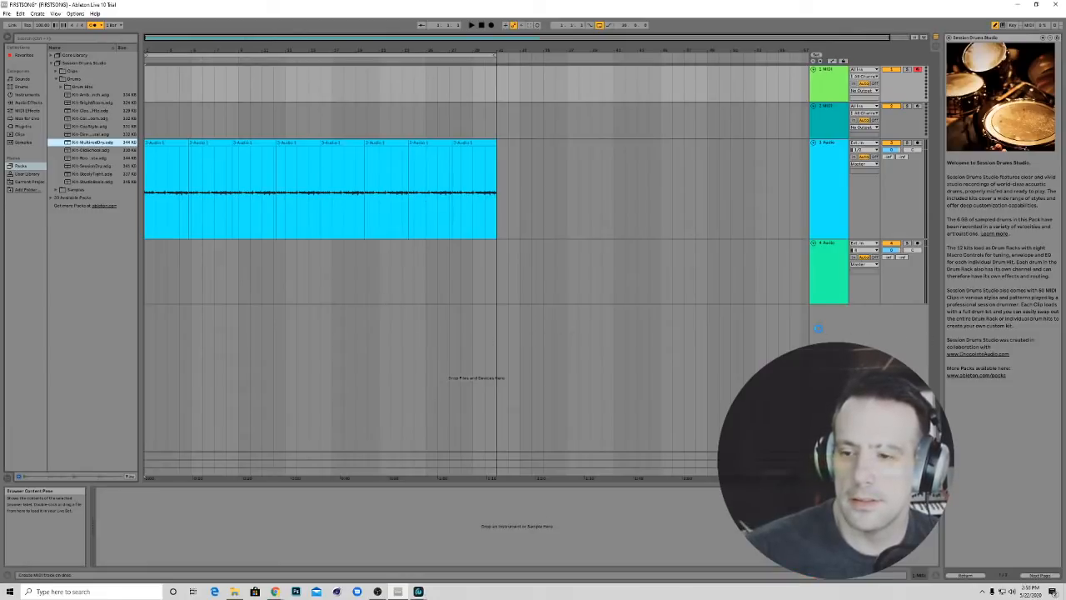
drag(818, 328, 818, 330)
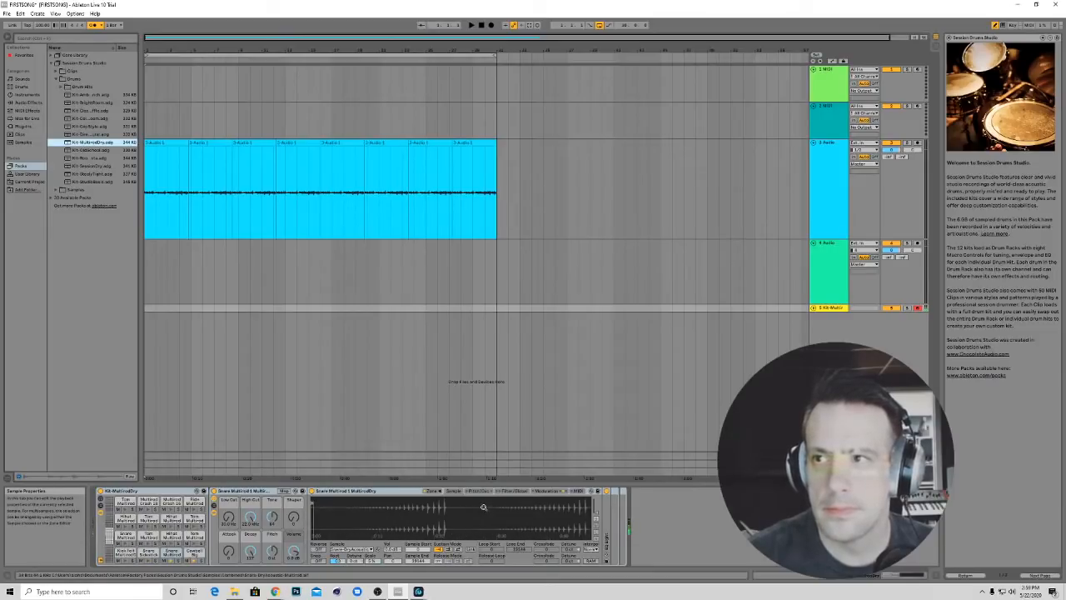
Select the Snare Multirod pad in the drum rack and show the sample zones of its Sampler
click(170, 554)
click(168, 555)
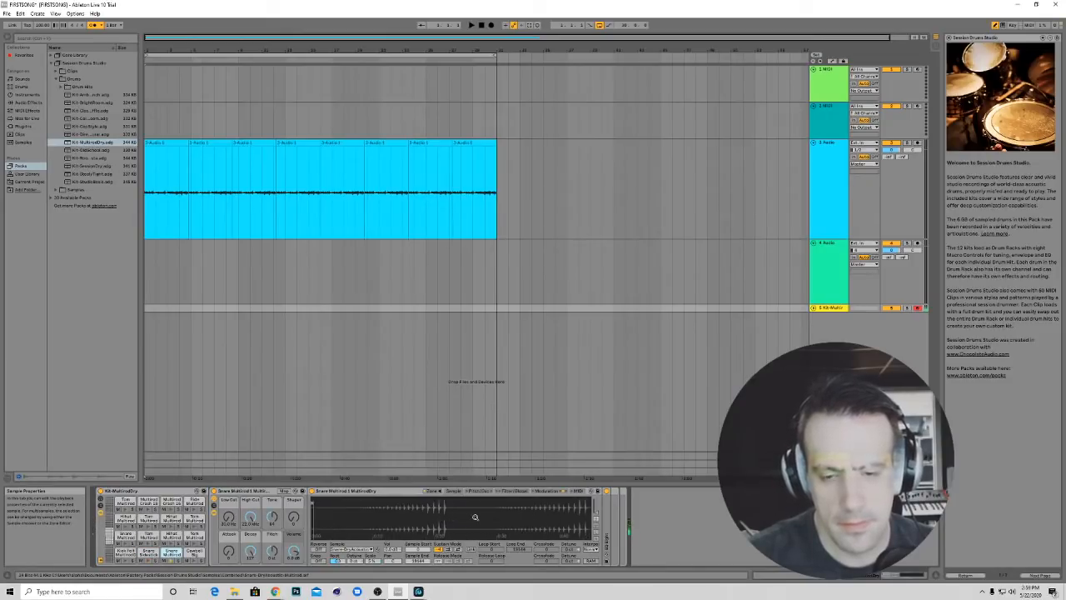
click(431, 492)
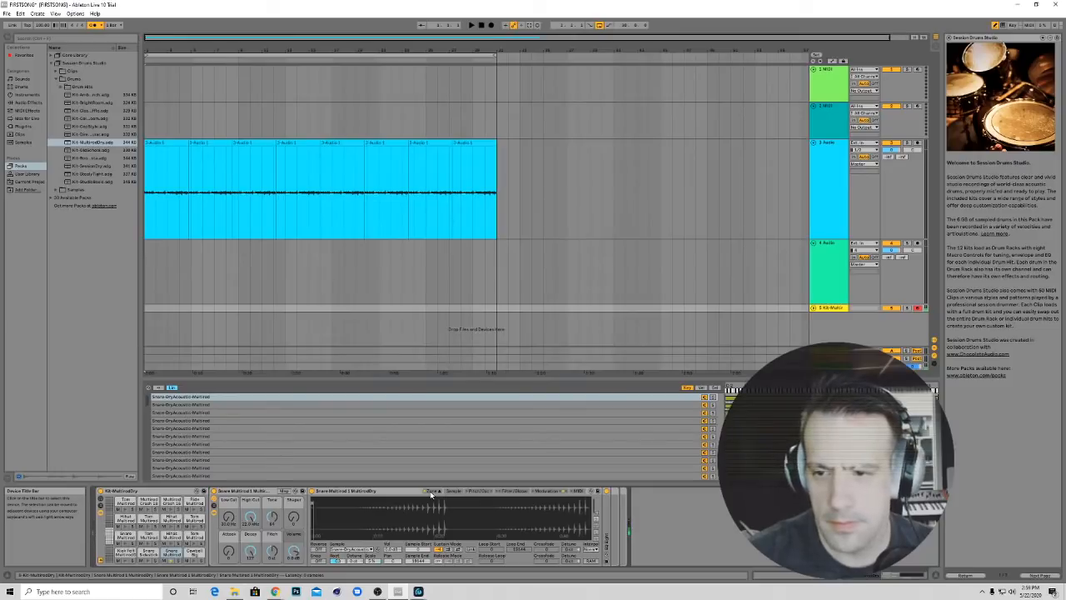
Browse the Snare Multirod Sampler's sample layers, and view their velocity zones before returning to the key zones
click(172, 406)
key(Down)
key(Down)
key(Down)
key(Down)
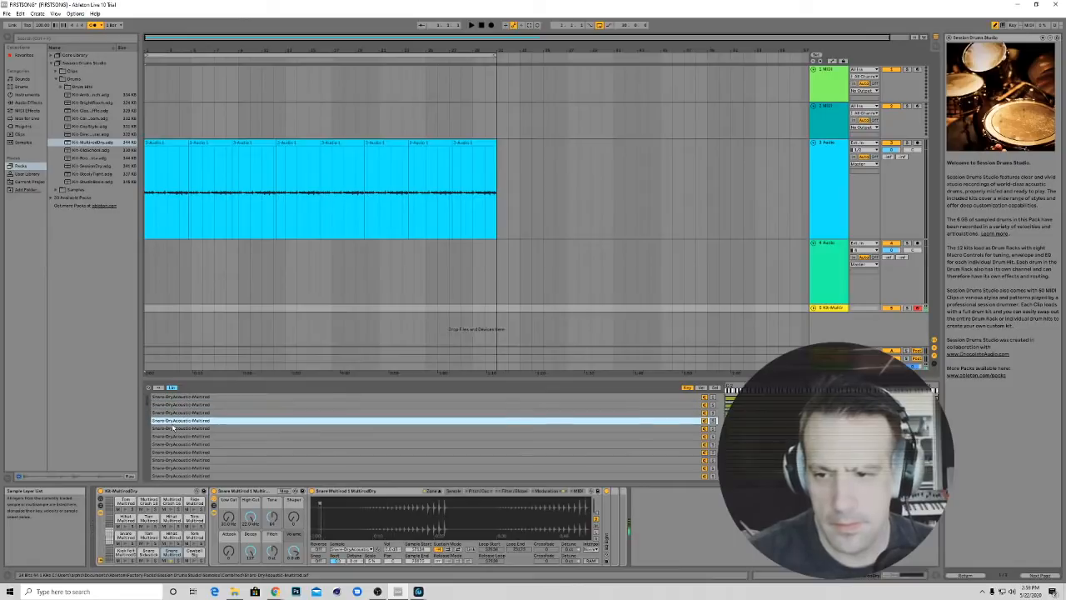
click(174, 405)
key(Up)
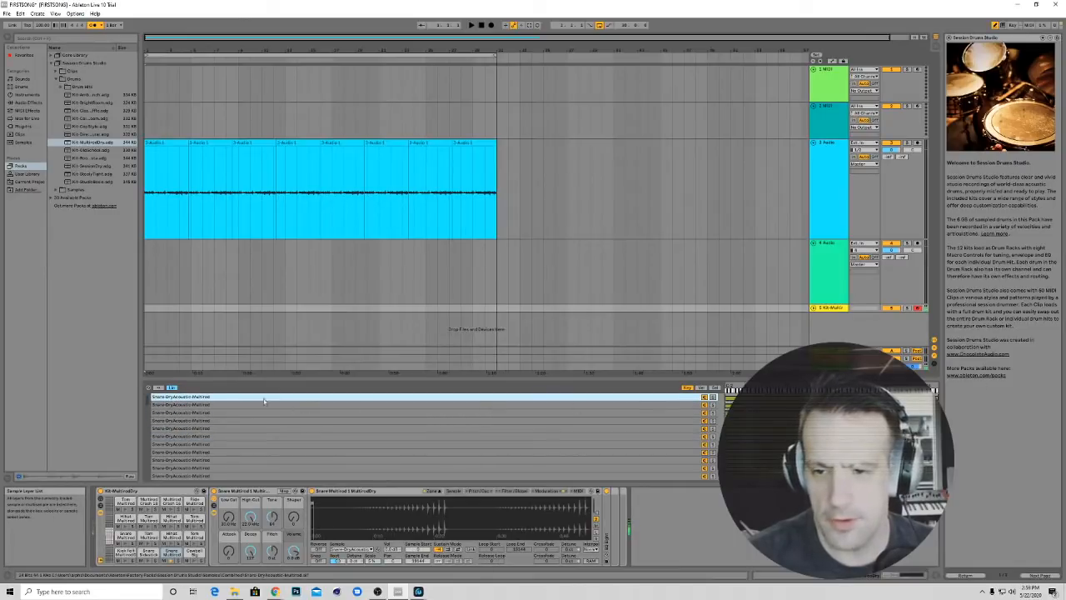
click(702, 388)
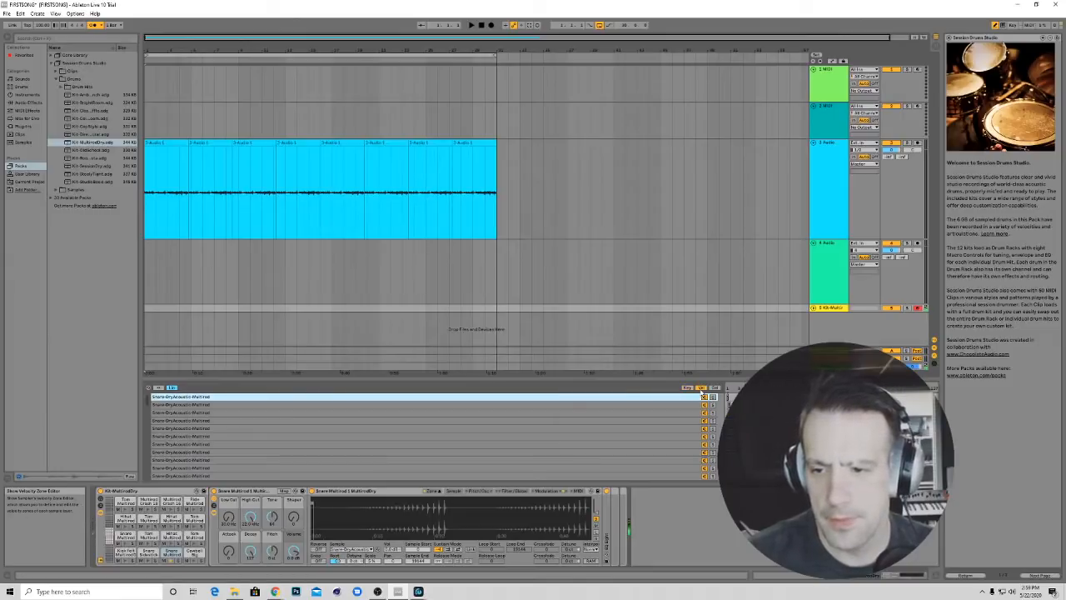
click(688, 388)
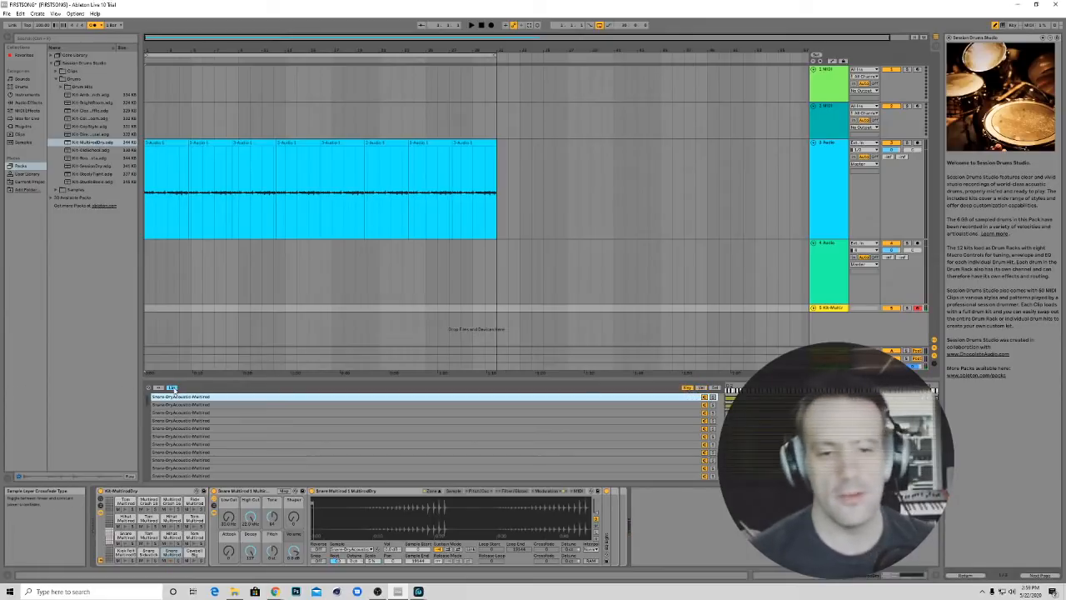
Try the Pow crossfade type for the snare's sample layers and return it to Lin
click(172, 389)
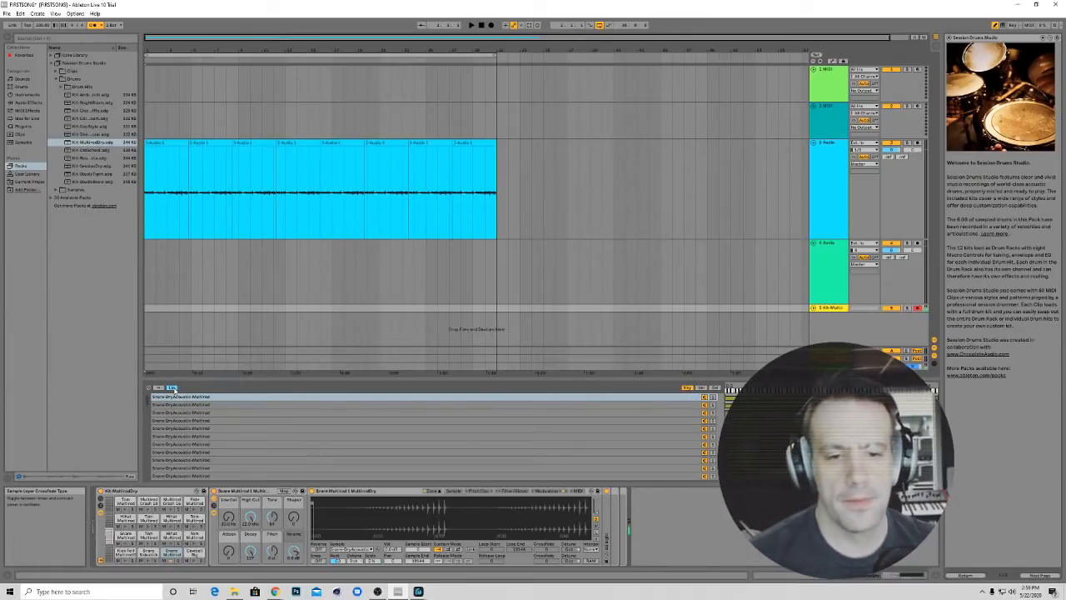
click(173, 389)
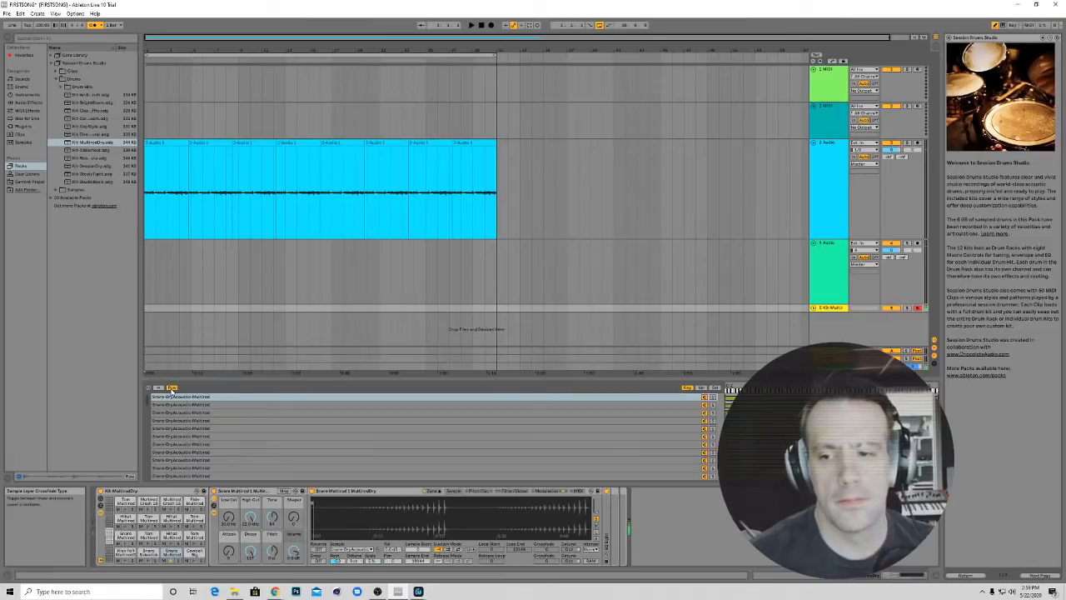
click(173, 388)
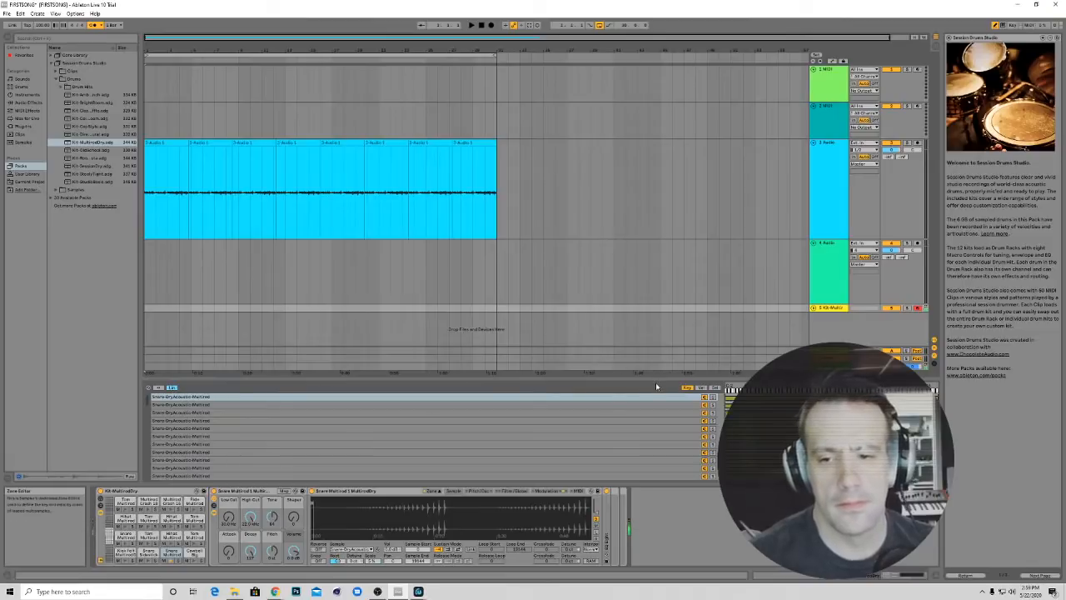
Inspect the Kick Felt pad's sample layers with Auto Select switched on and off, and collapse the zone editor
click(197, 501)
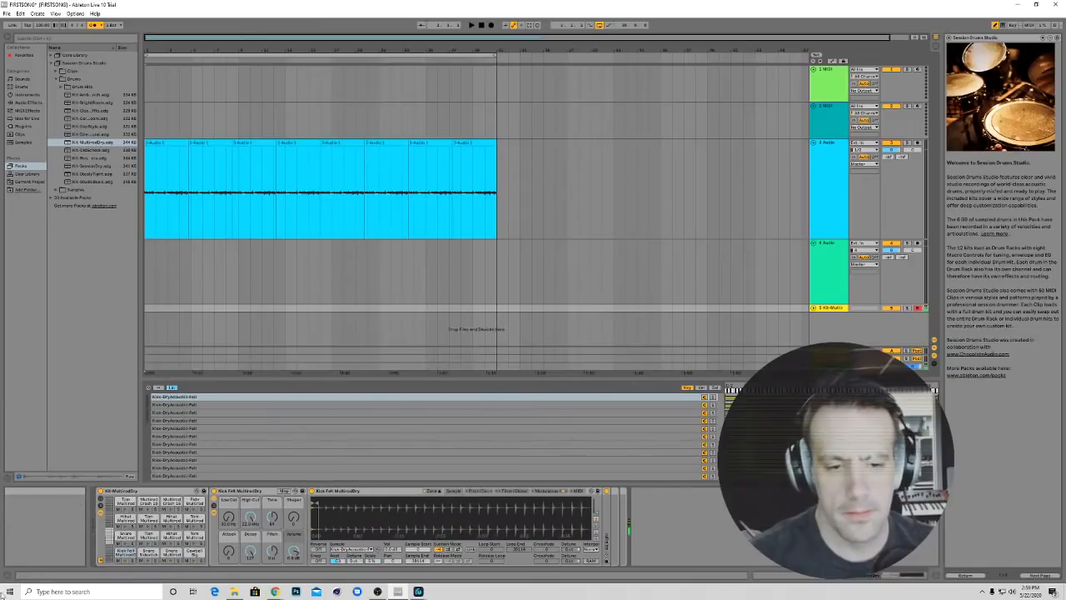
drag(110, 552, 109, 536)
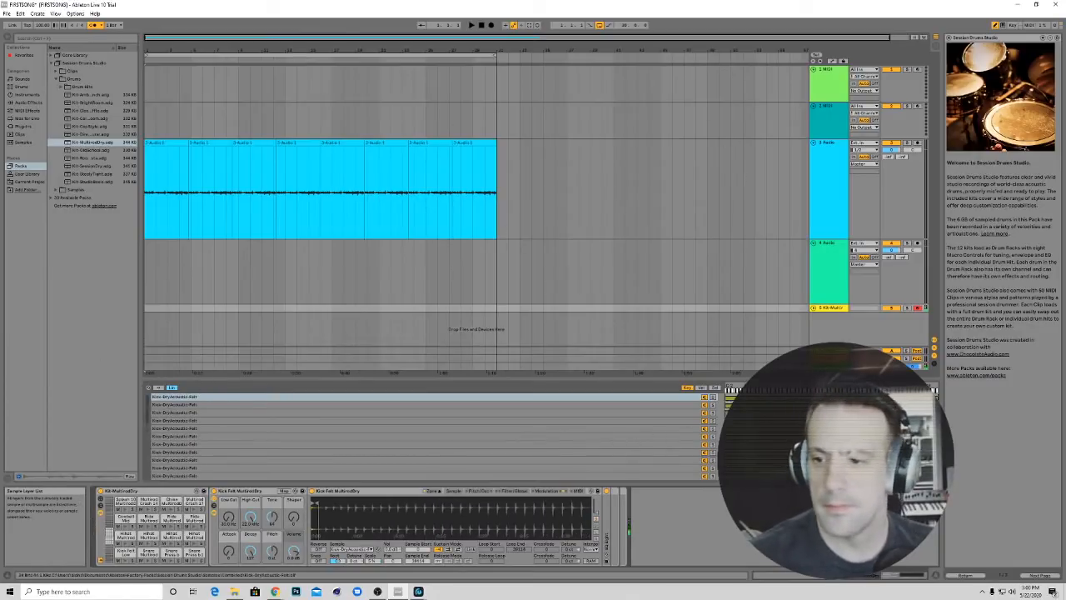
click(158, 388)
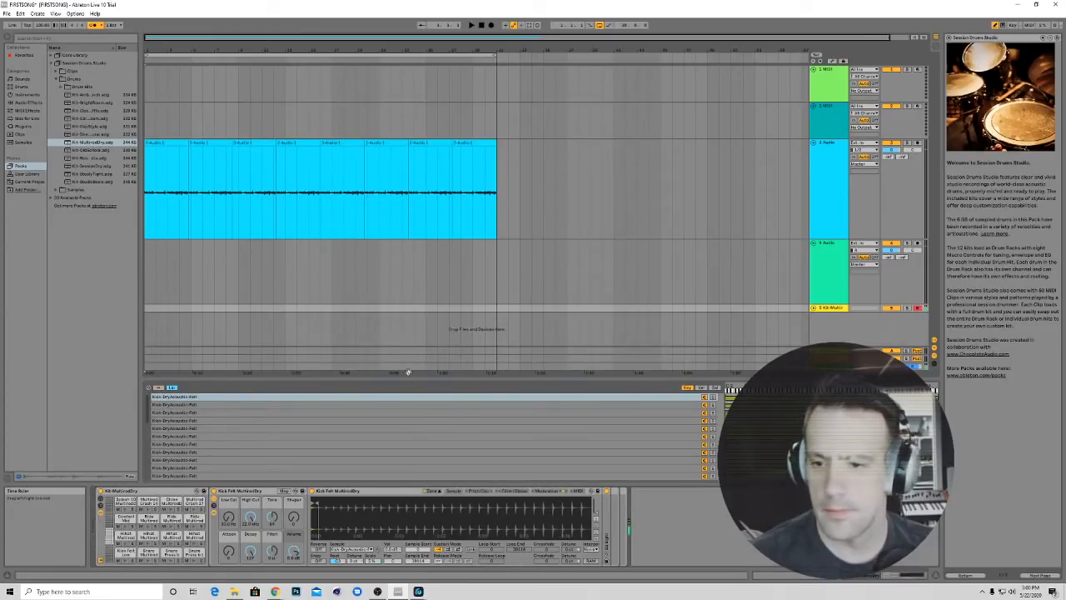
click(159, 388)
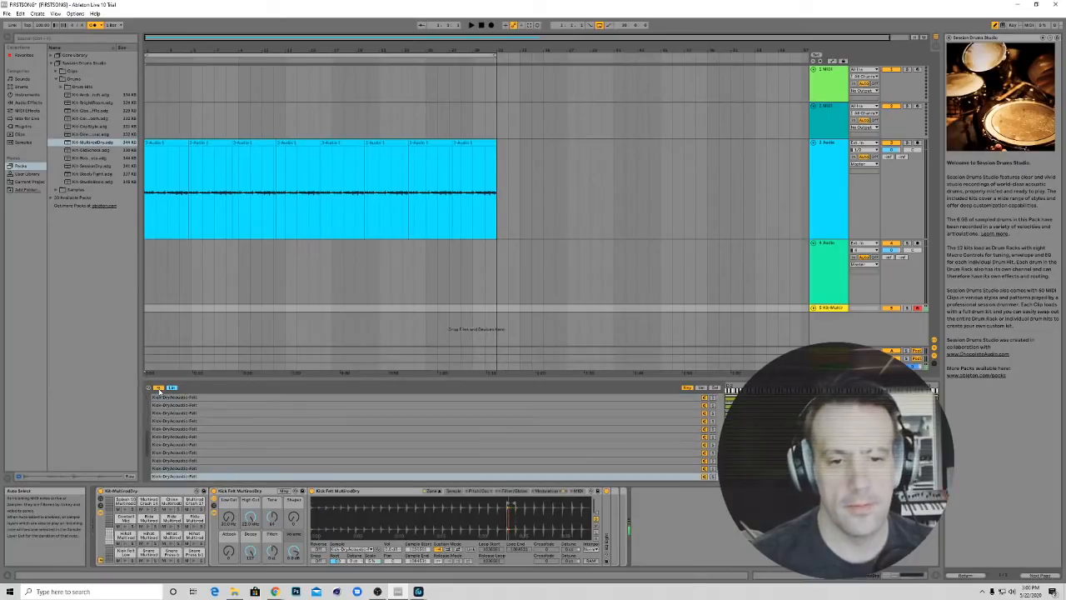
click(158, 388)
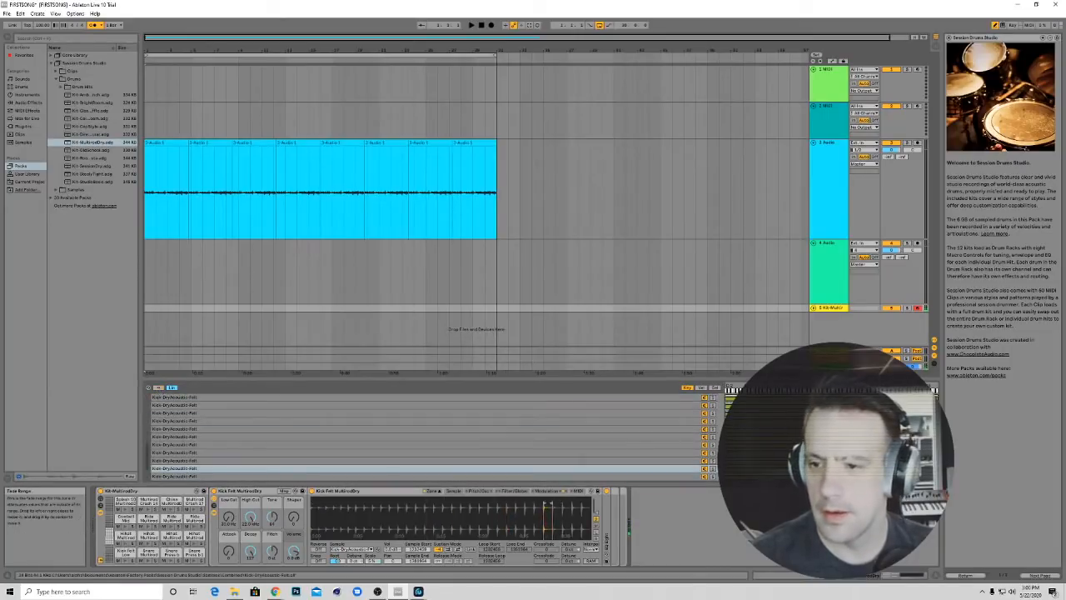
drag(585, 385, 586, 467)
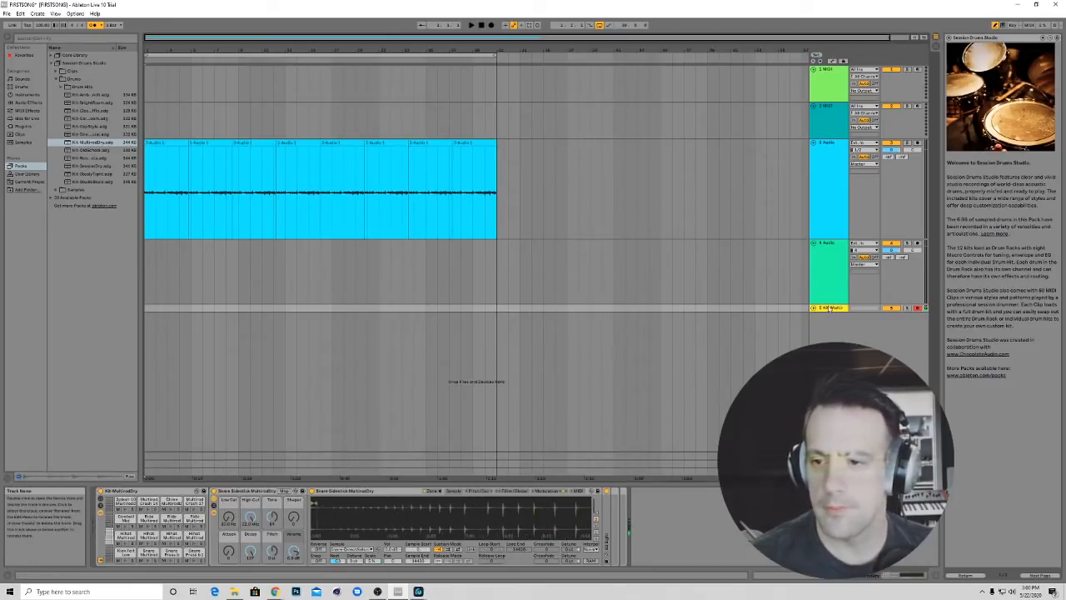
Delete the drum kit track, undo the deletion and unfold the restored track
key(Delete)
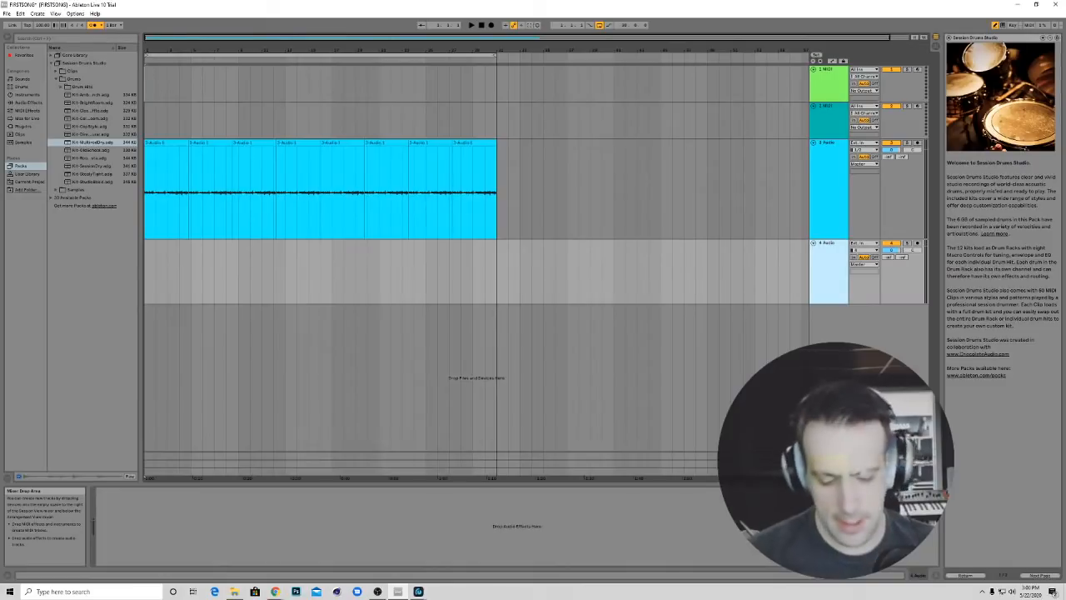
key(ctrl+z)
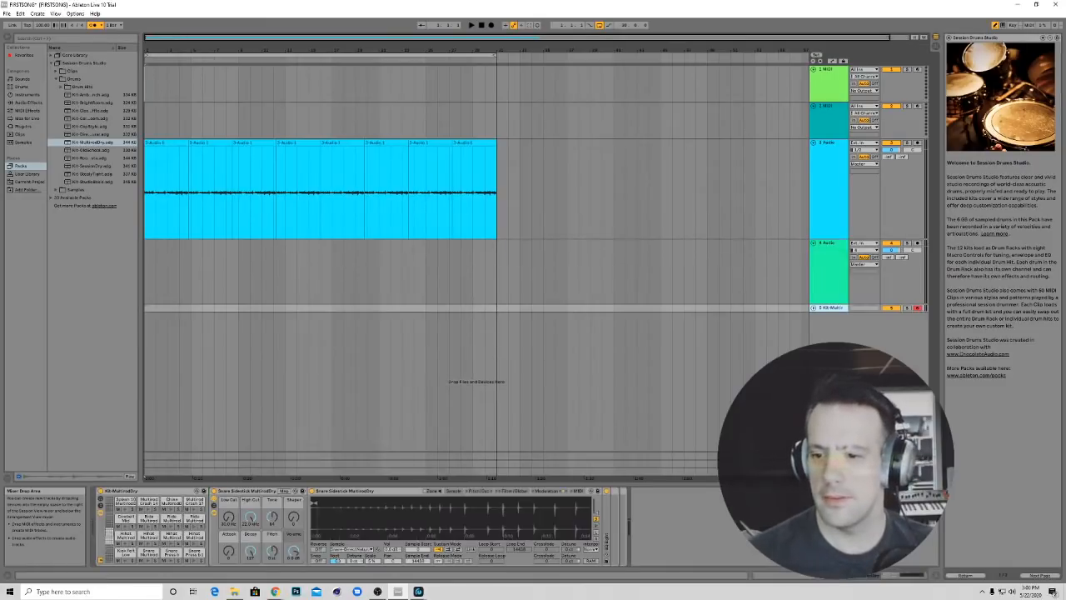
click(814, 309)
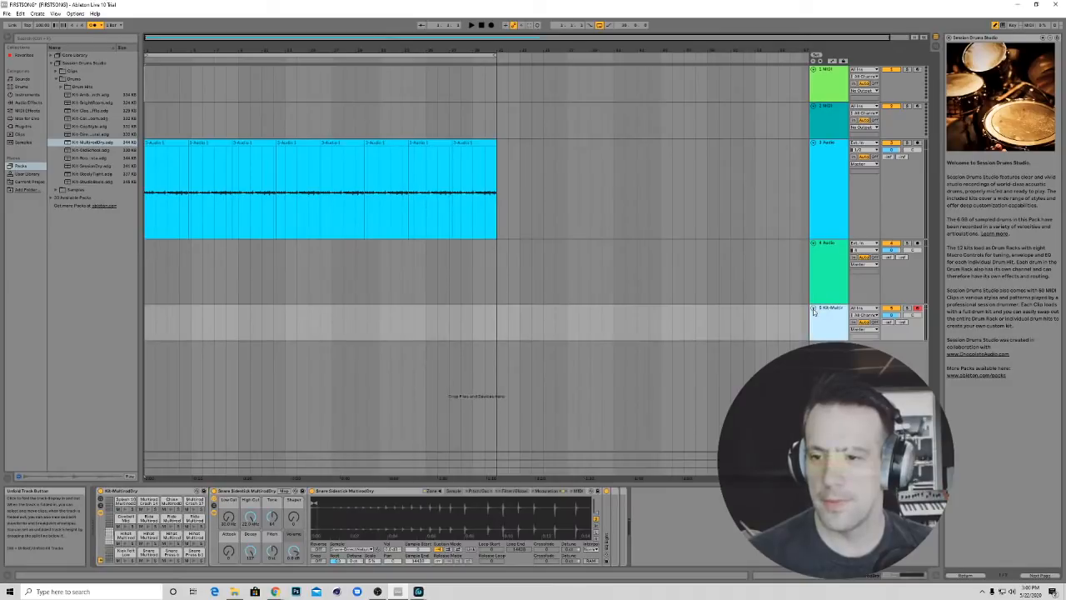
Try to find a command that inserts an empty MIDI clip at the start of the drum kit track
right_click(152, 325)
click(146, 321)
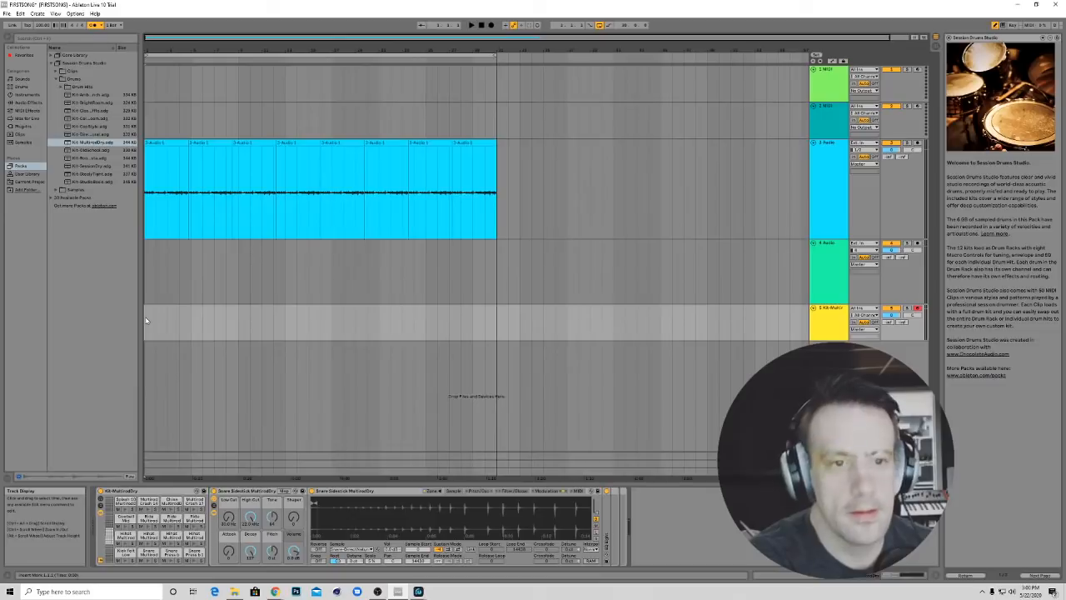
right_click(145, 320)
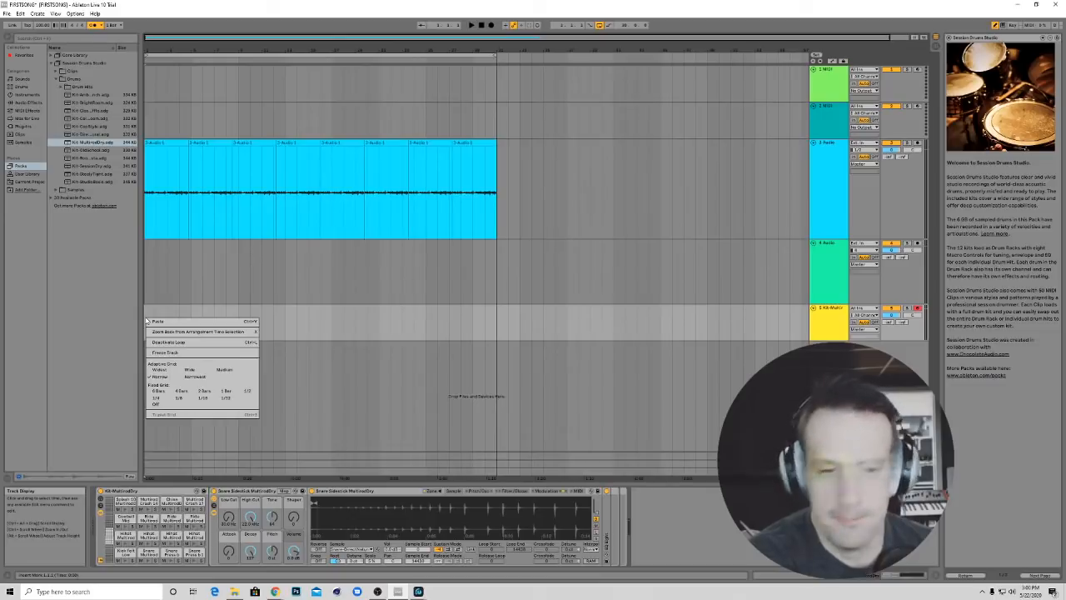
click(147, 321)
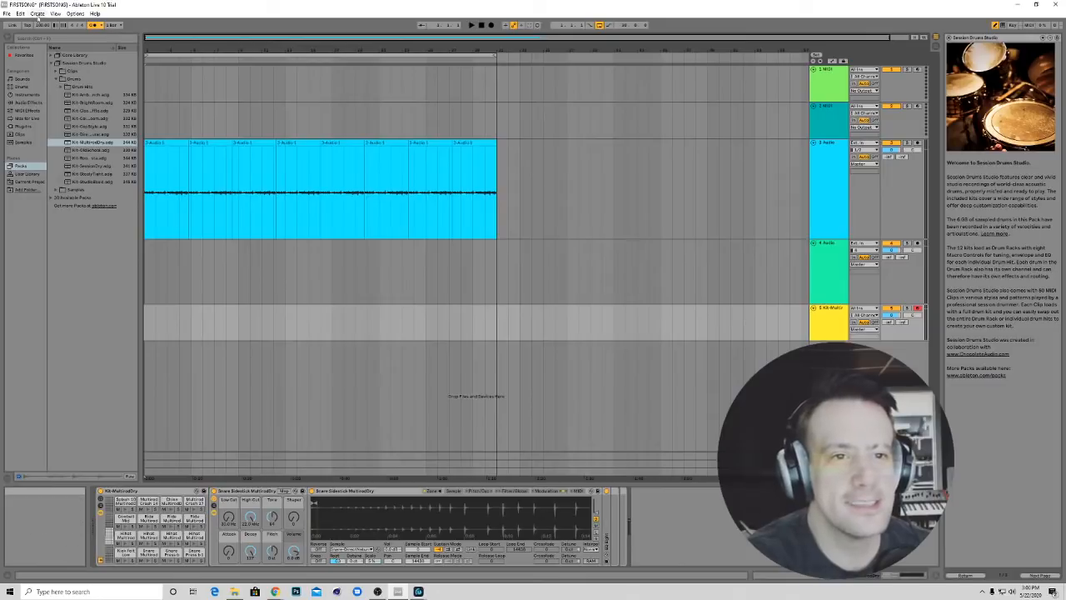
click(37, 14)
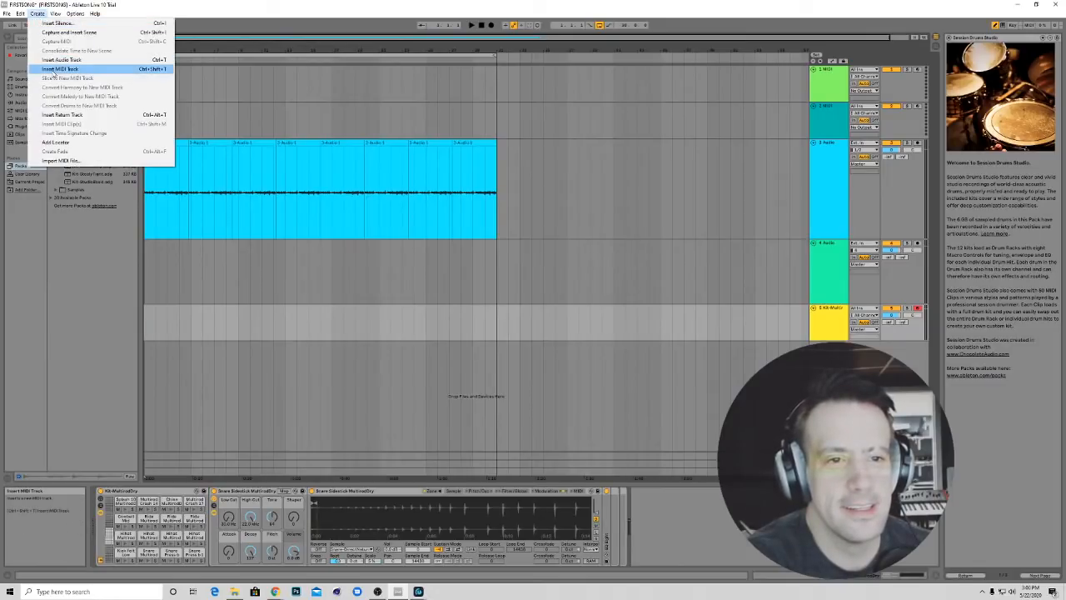
click(149, 322)
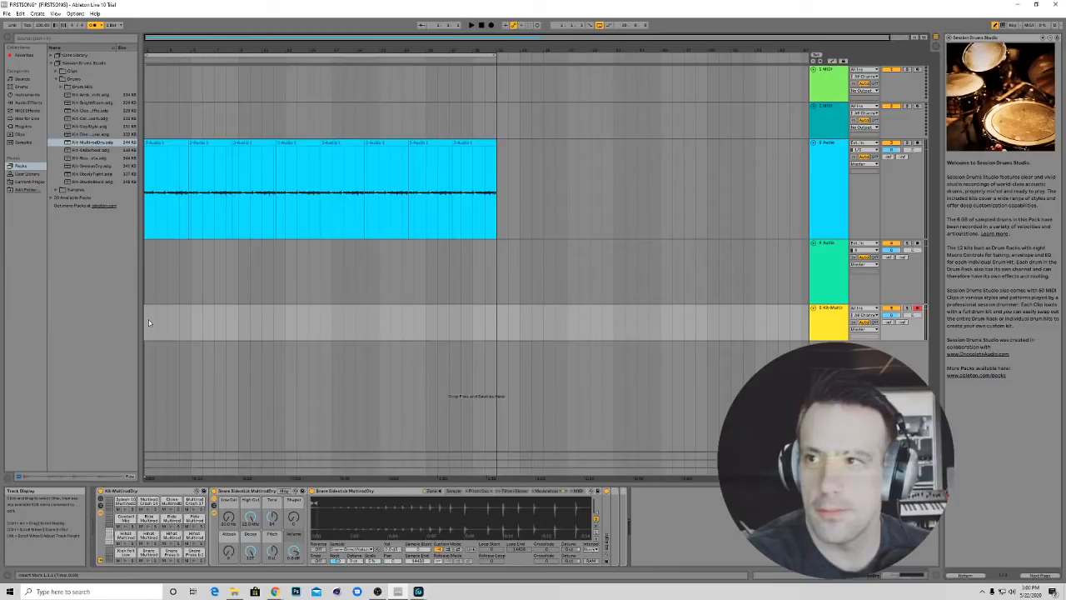
right_click(149, 322)
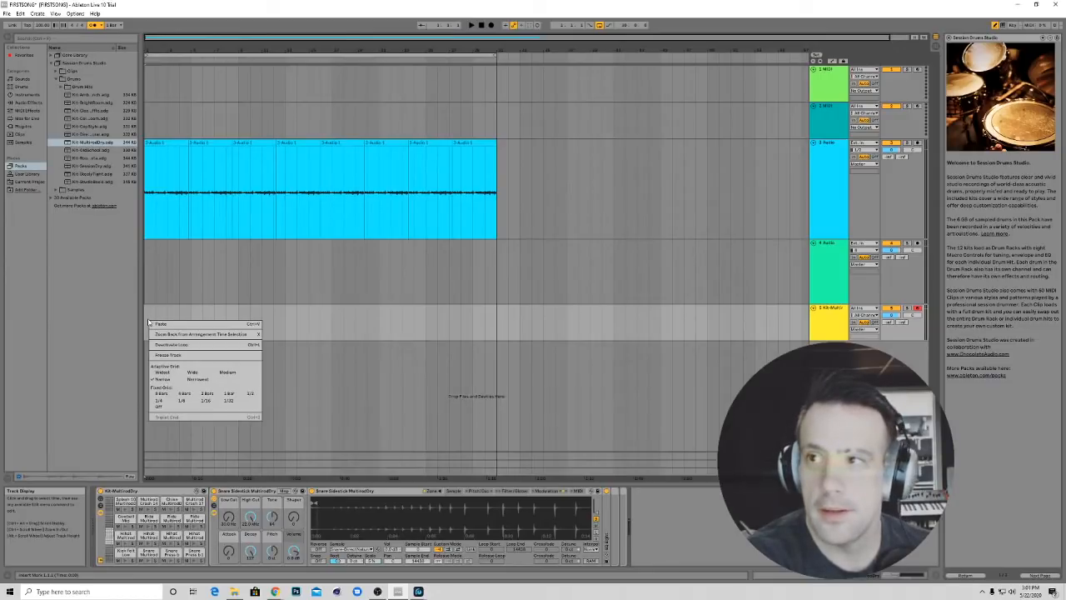
key(Escape)
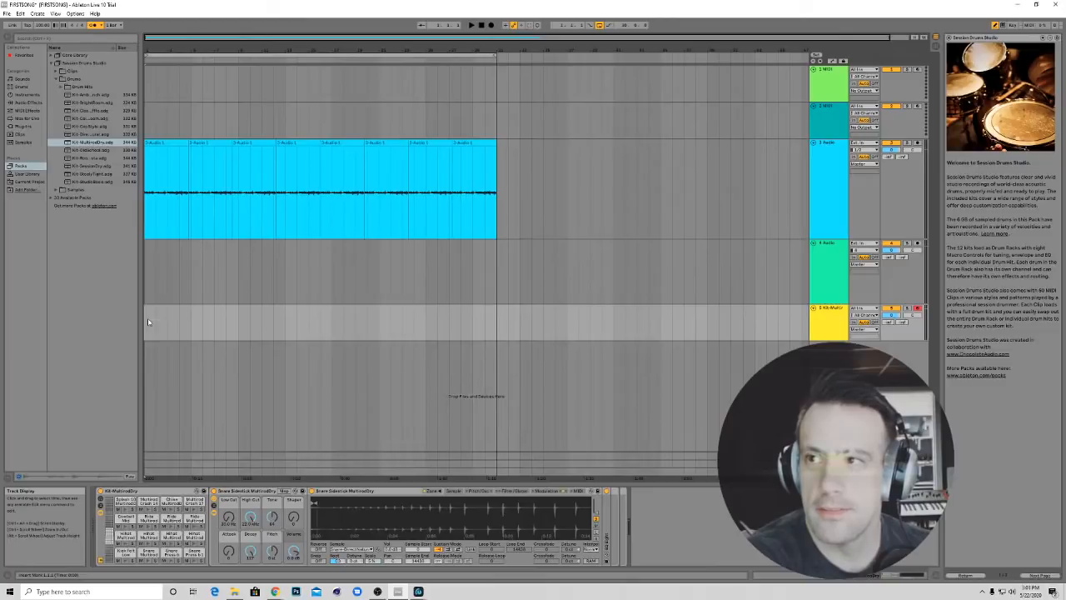
right_click(819, 333)
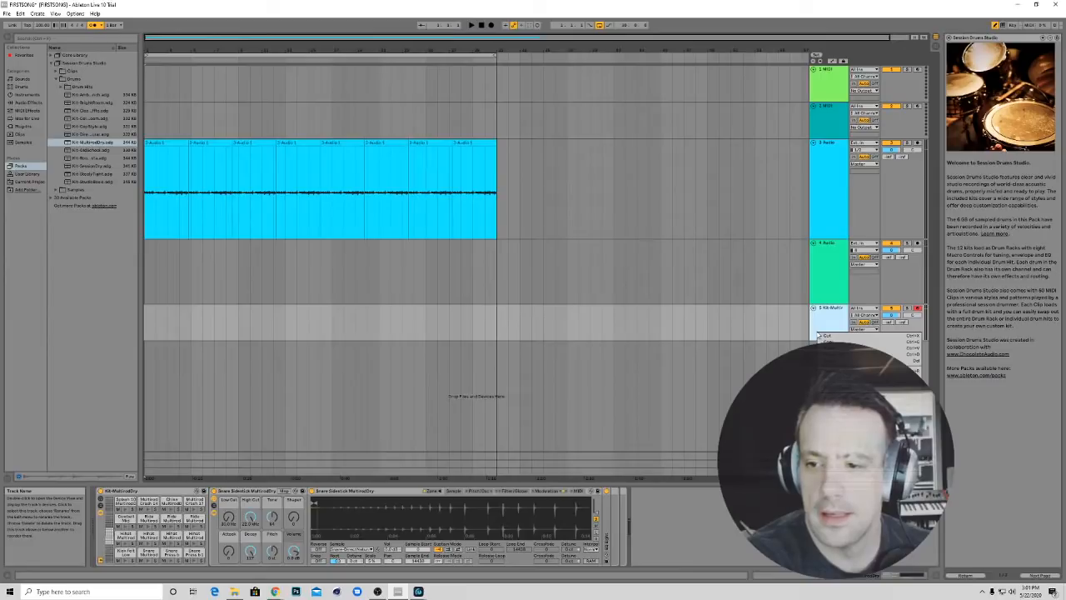
click(144, 325)
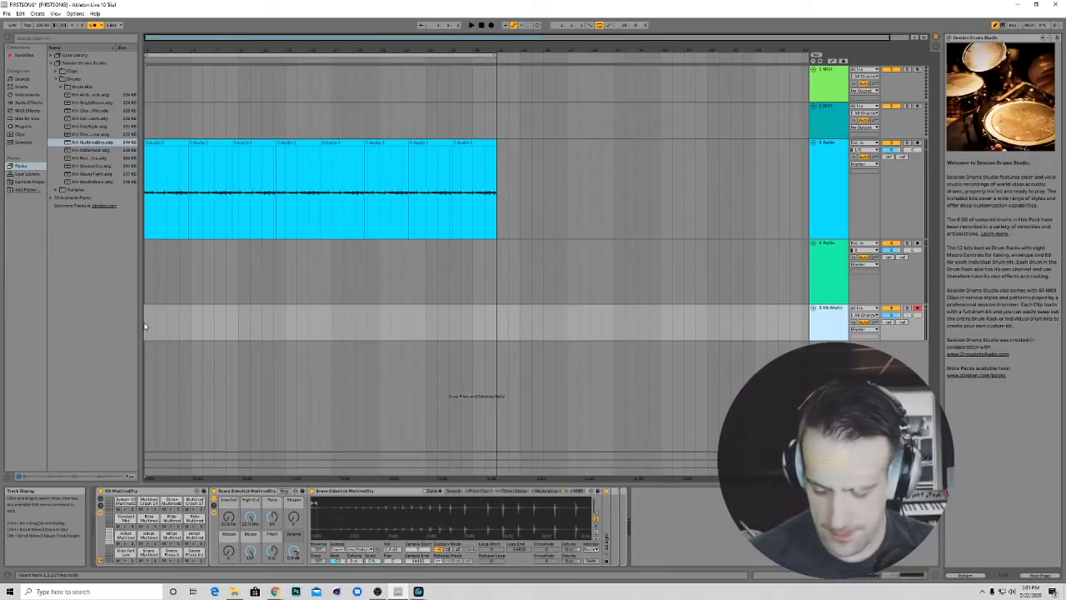
key(ctrl+m)
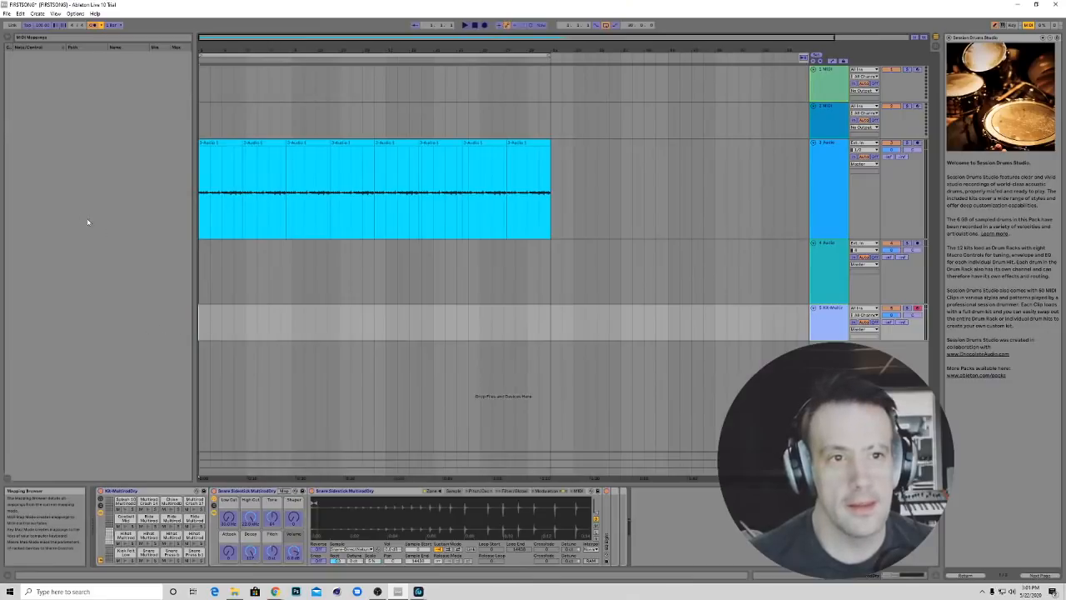
key(ctrl+m)
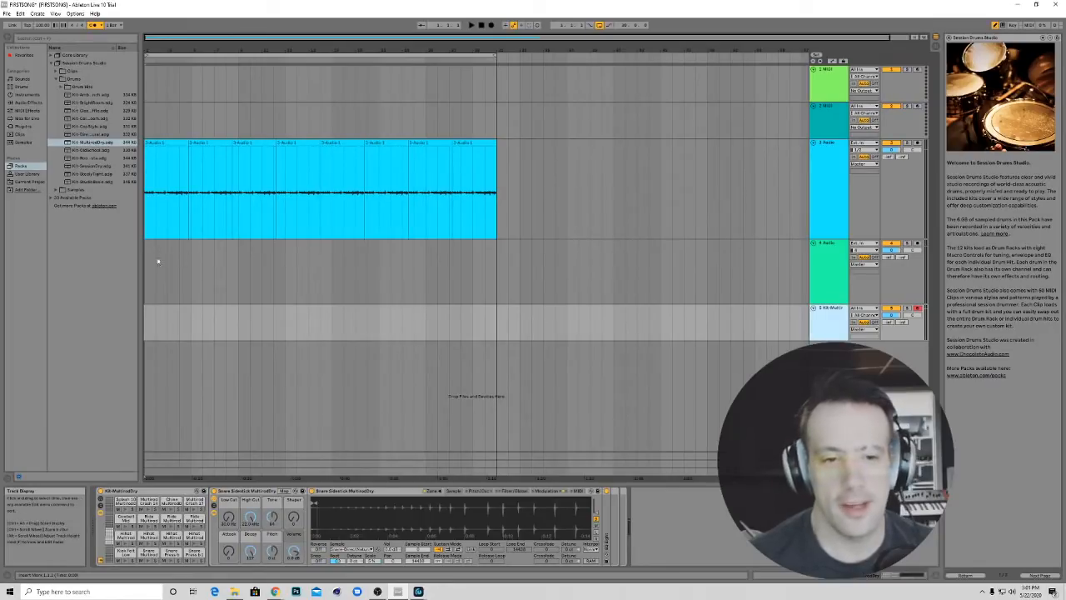
Create a MIDI clip at the start of the drum kit track and add a Kick Felt note on its first beat
double_click(147, 322)
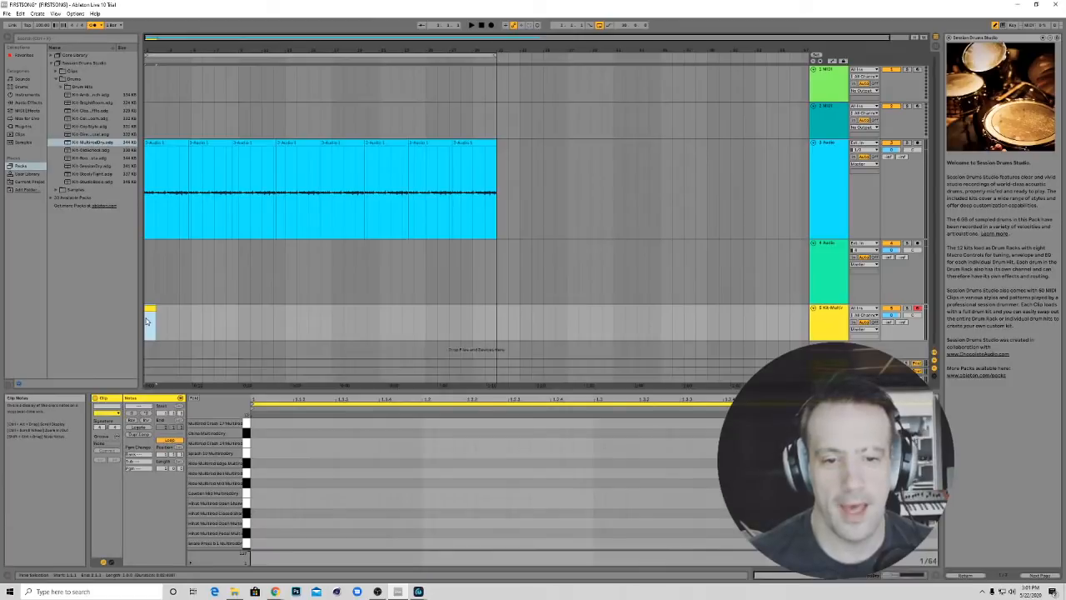
scroll(214, 526, down, 3)
scroll(214, 527, down, 4)
scroll(214, 492, up, 5)
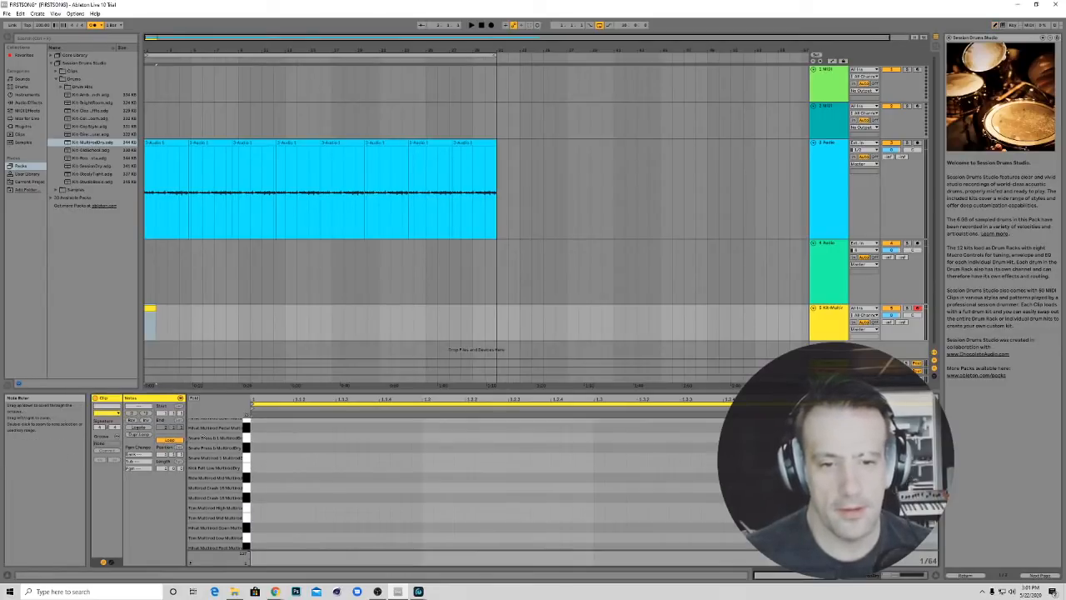
scroll(221, 463, up, 1)
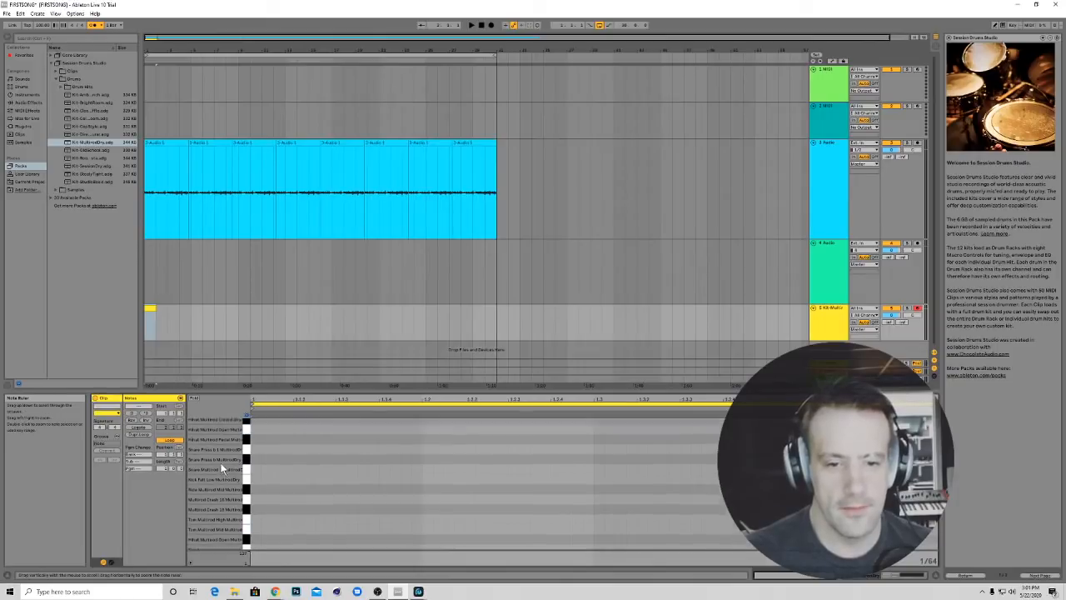
scroll(210, 469, down, 4)
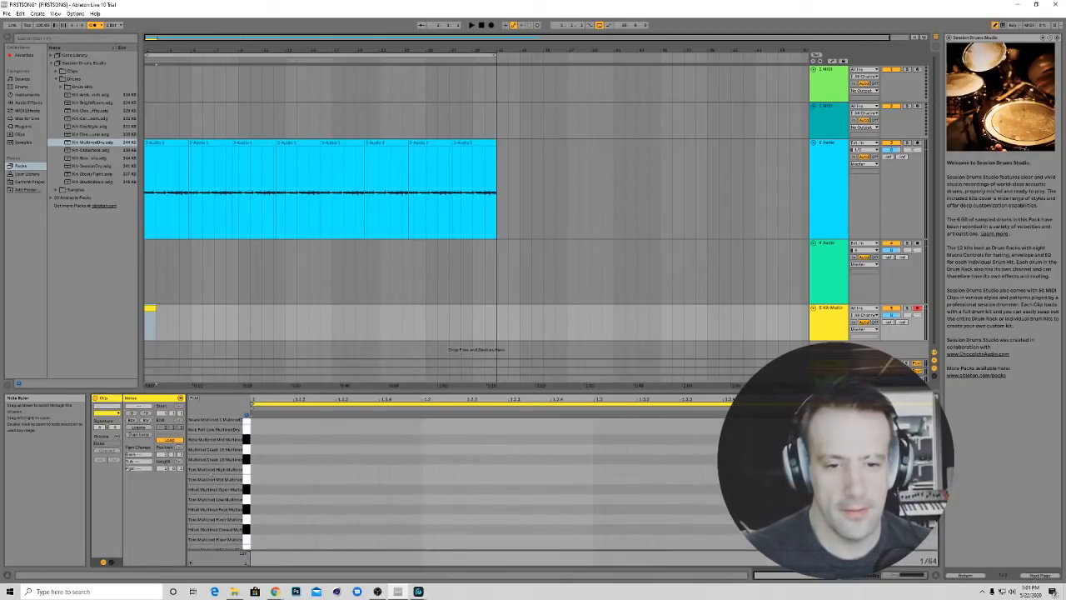
drag(248, 471, 249, 544)
scroll(258, 521, down, 3)
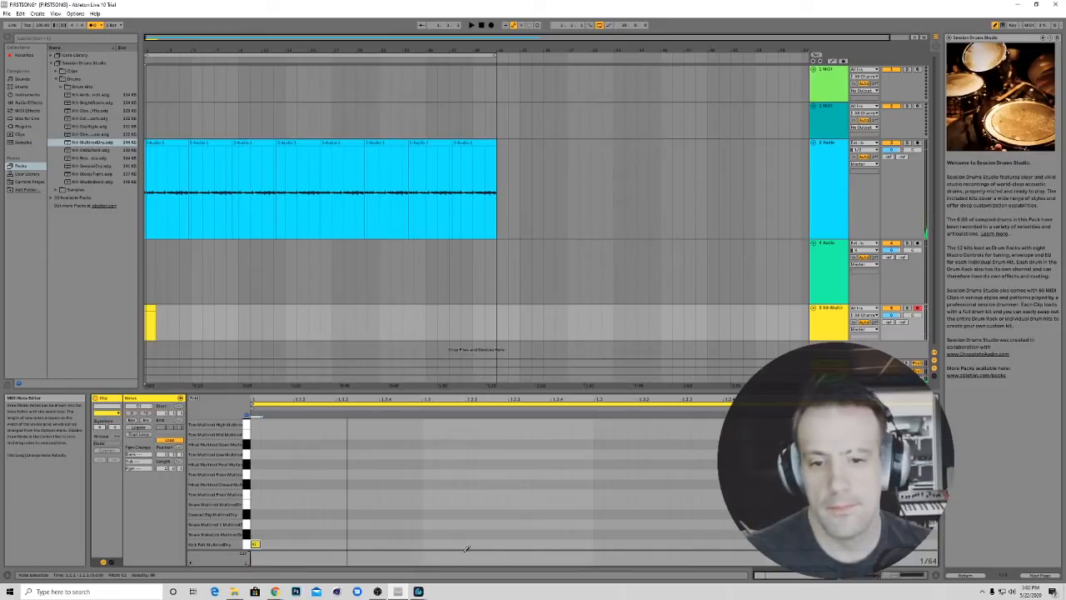
Add a Snare Sidestick note at 1.2 in the drum clip, and remove the extra sidestick note placed at 1.1.4
click(427, 533)
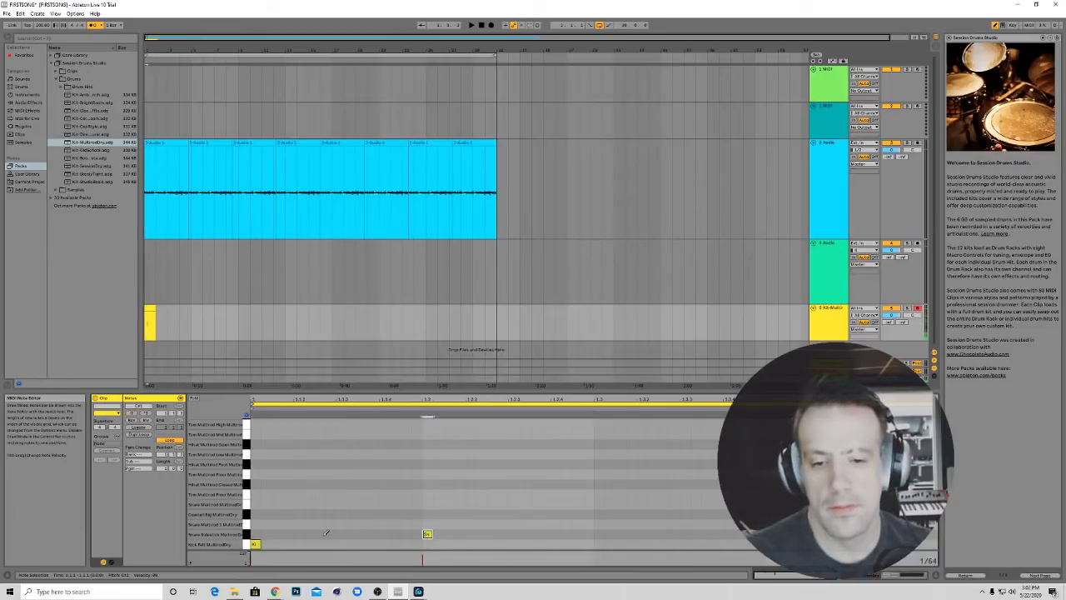
click(385, 532)
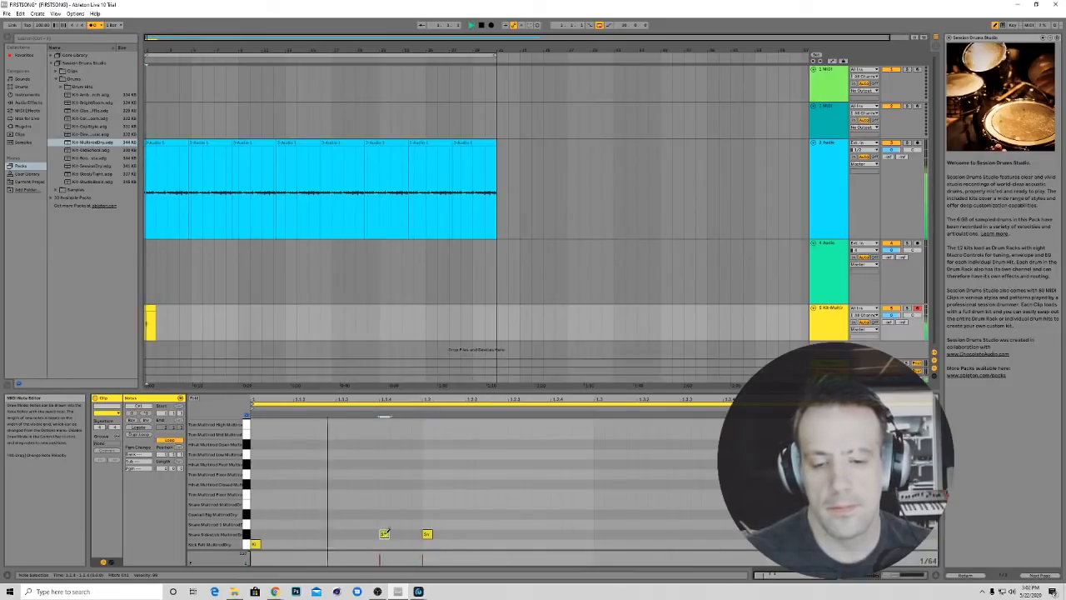
right_click(390, 527)
click(388, 533)
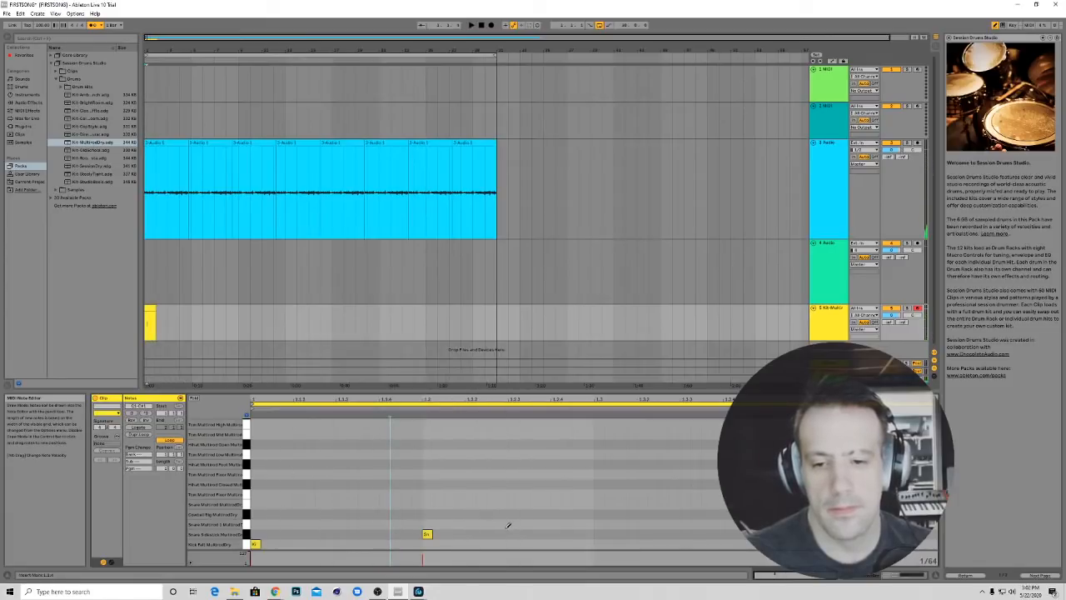
Play the drum clip and add a Snare Sidestick note at 1.2.4, a Kick Felt note at 1.3.3 and a Snare 1 note at 1.4
key(space)
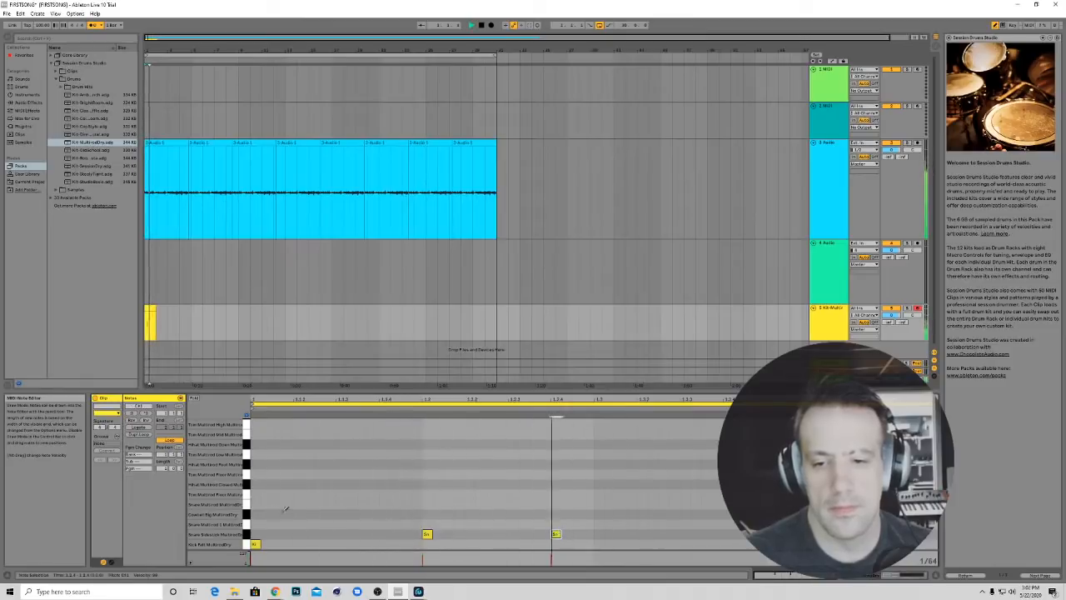
click(685, 544)
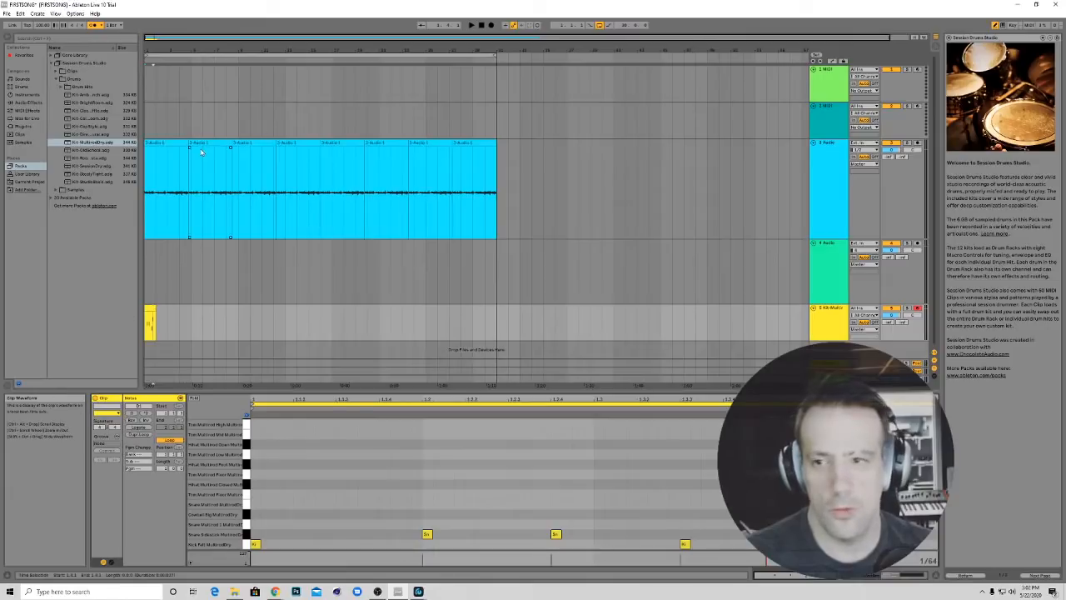
Lower the volume of the 3 Audio track and play it back together with the drum pattern
click(901, 180)
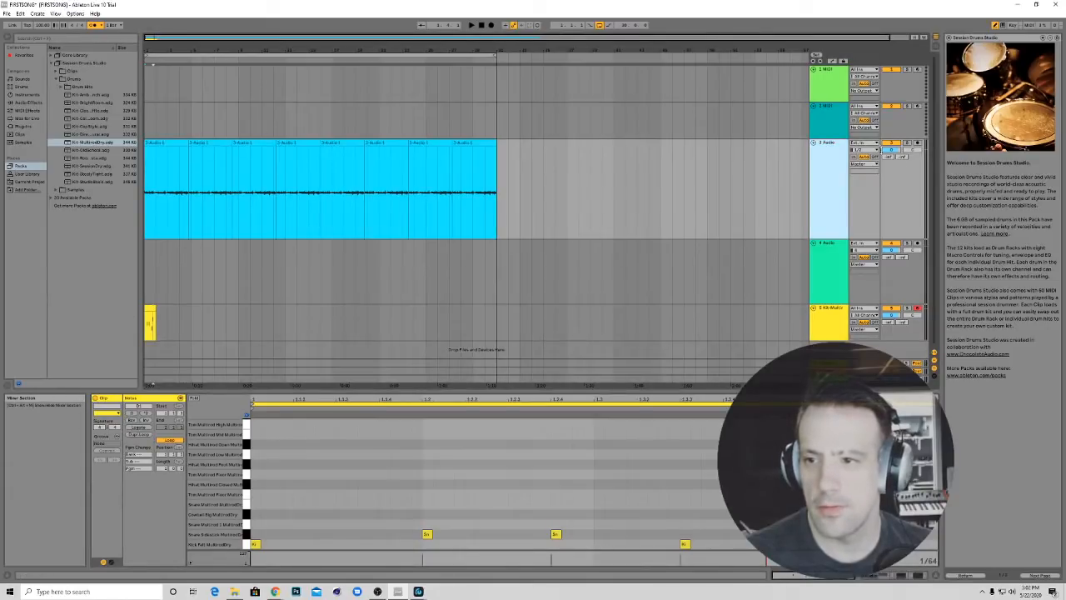
click(895, 152)
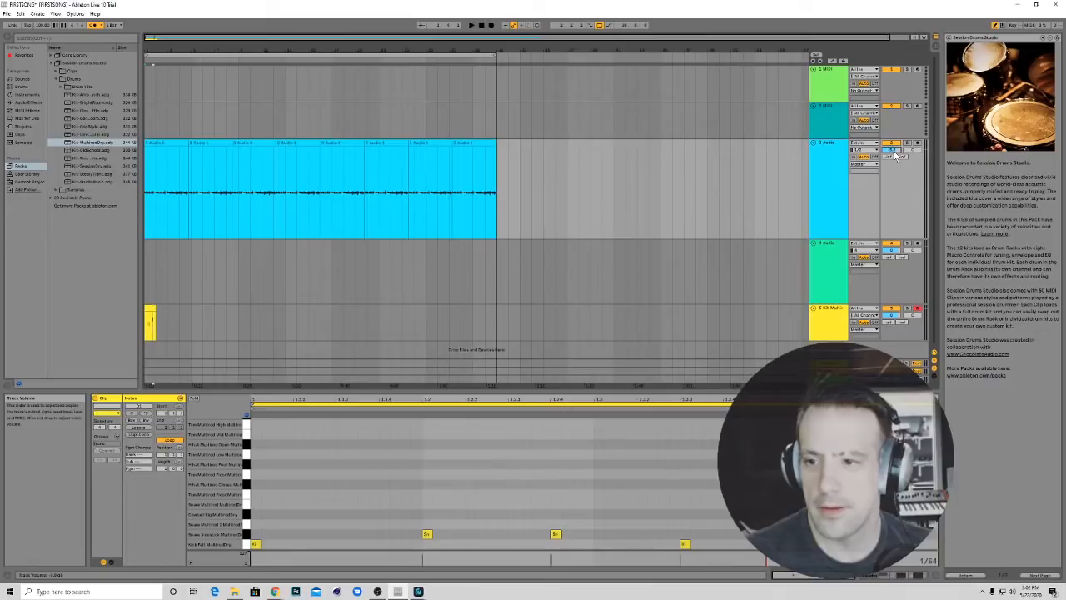
click(351, 416)
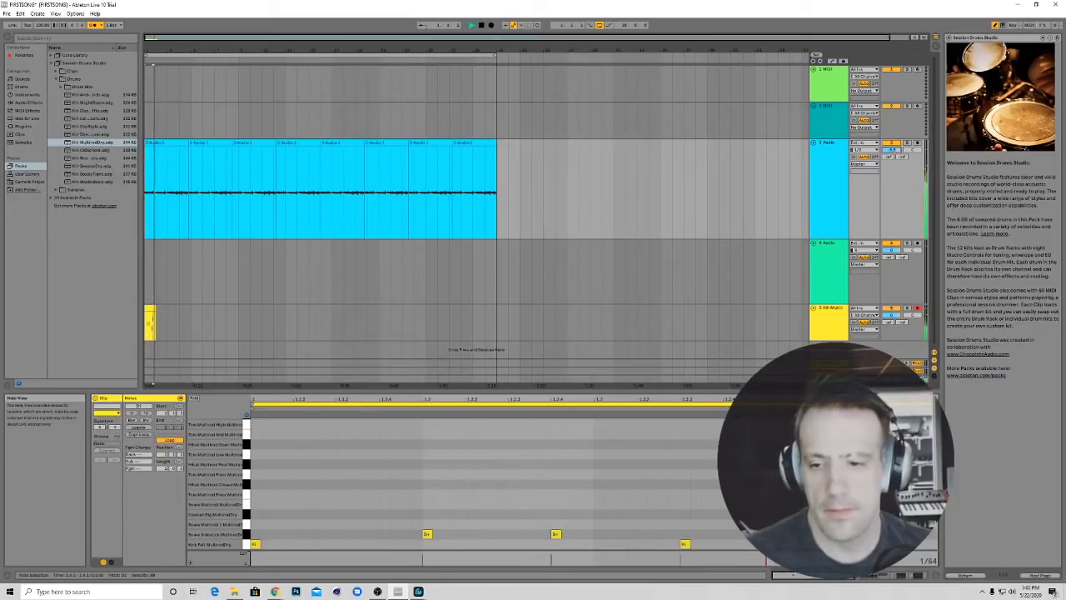
key(space)
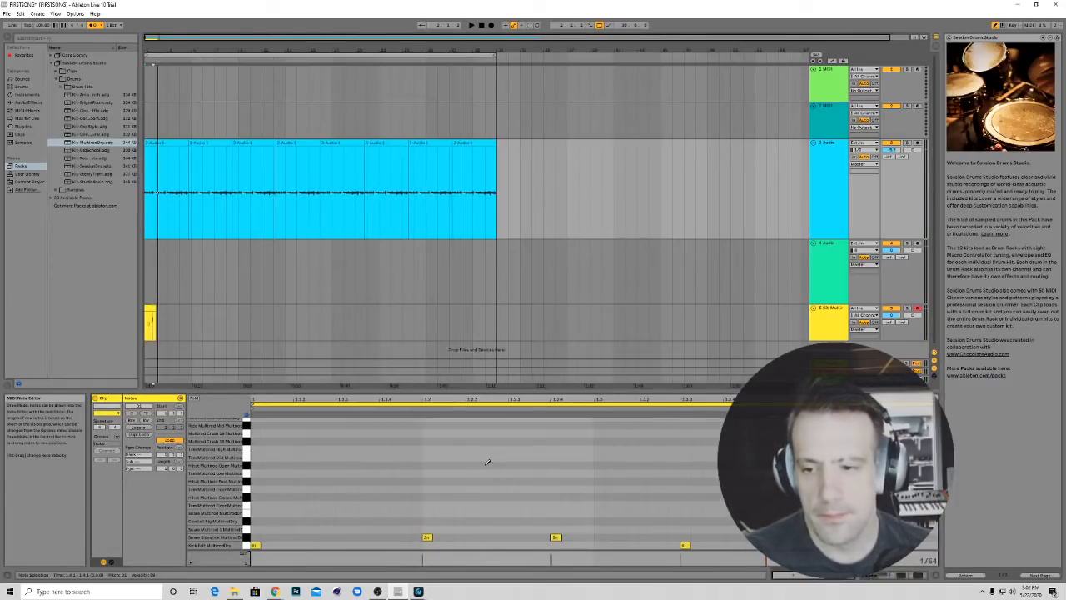
Look through the drum kit's note rows and play the current pattern
scroll(488, 462, down, 2)
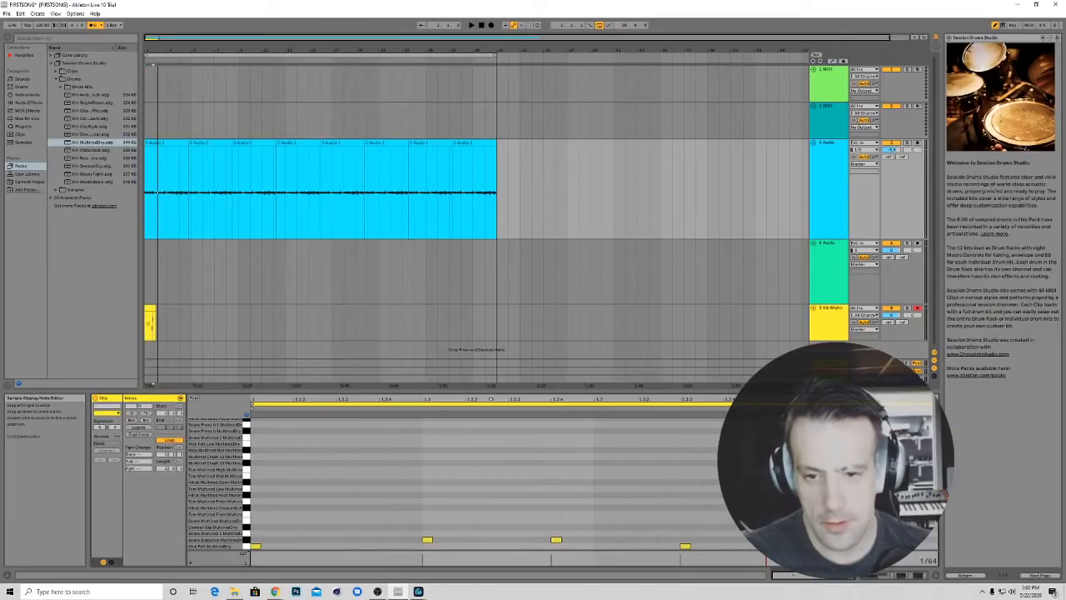
scroll(466, 483, up, 5)
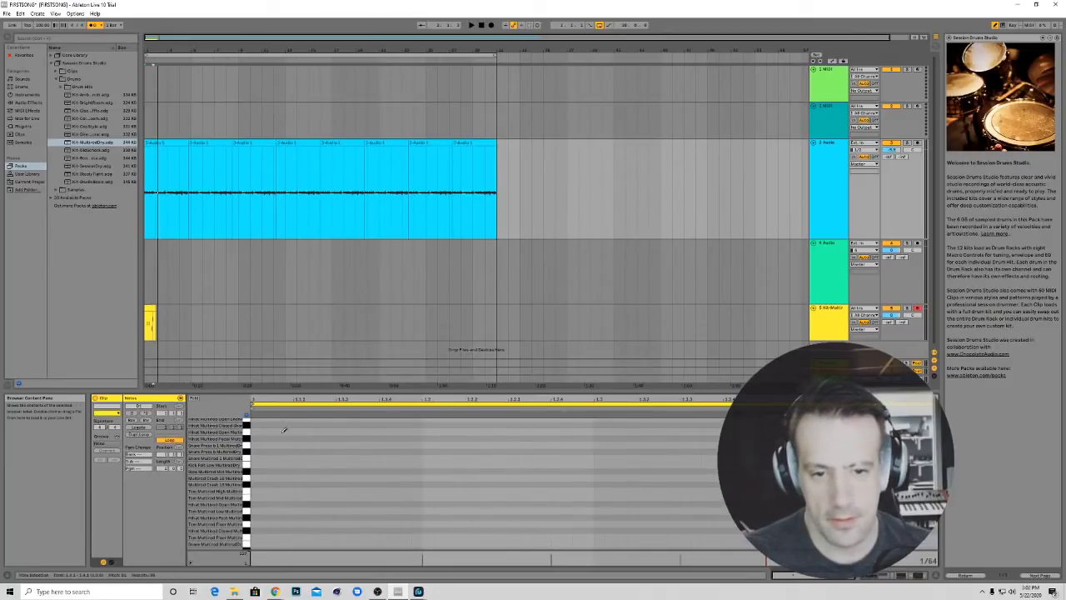
scroll(292, 477, down, 4)
key(space)
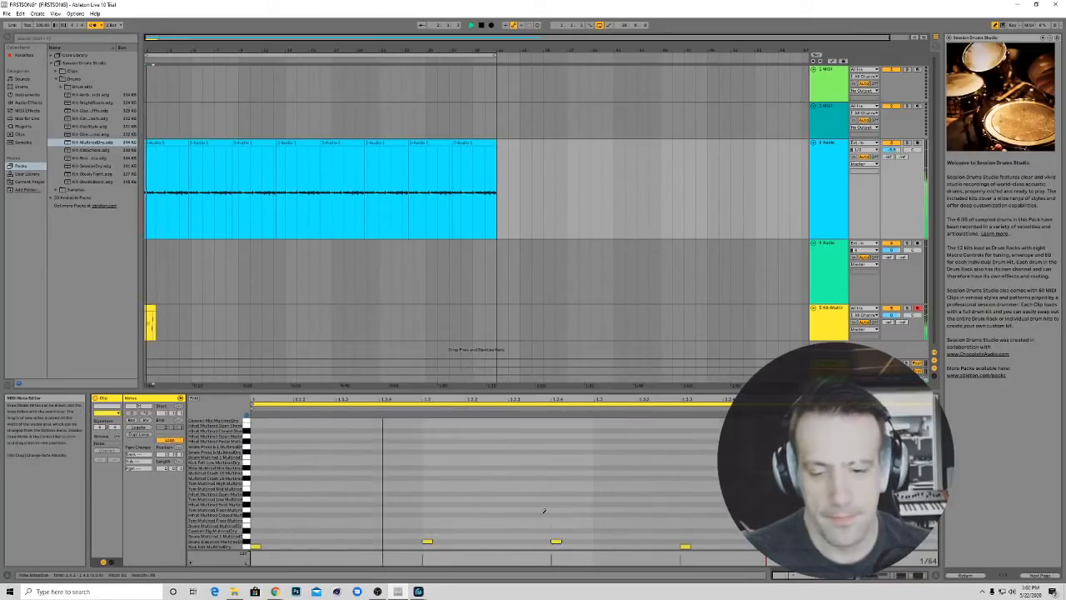
key(space)
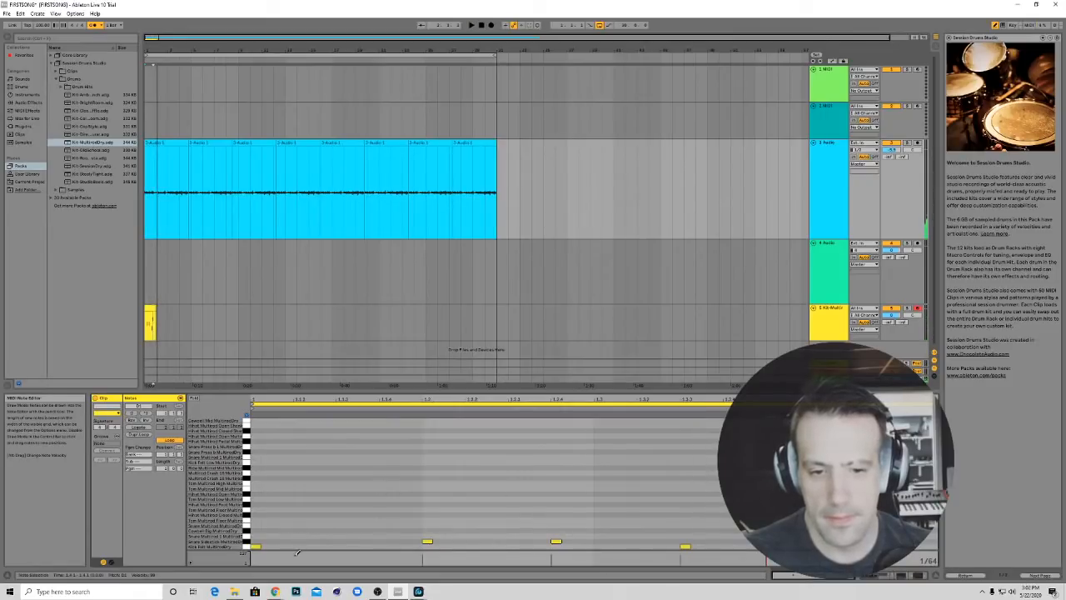
Enlarge the note editor and add closed hi-hat notes at 1.1, 1.1.3 and 1.2 in the drum clip
drag(297, 553, 312, 506)
drag(330, 391, 770, 57)
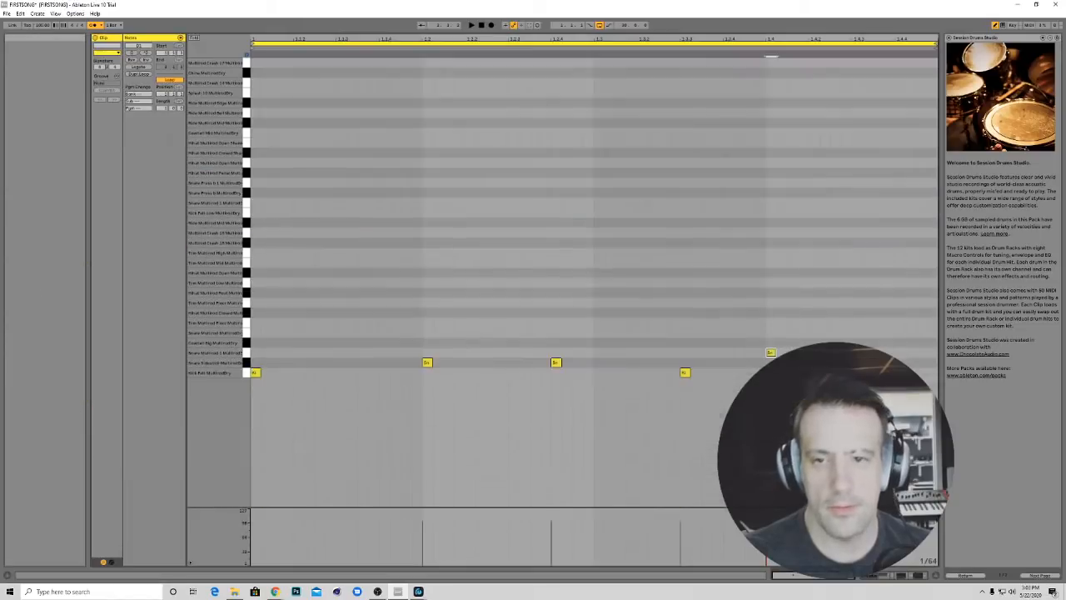
drag(402, 23, 410, 104)
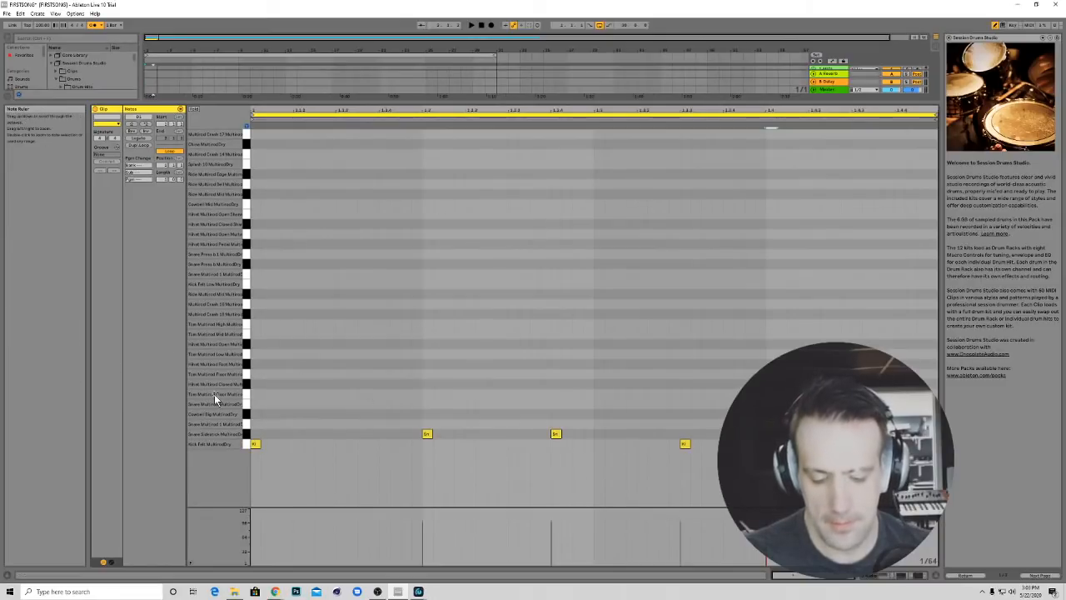
click(245, 379)
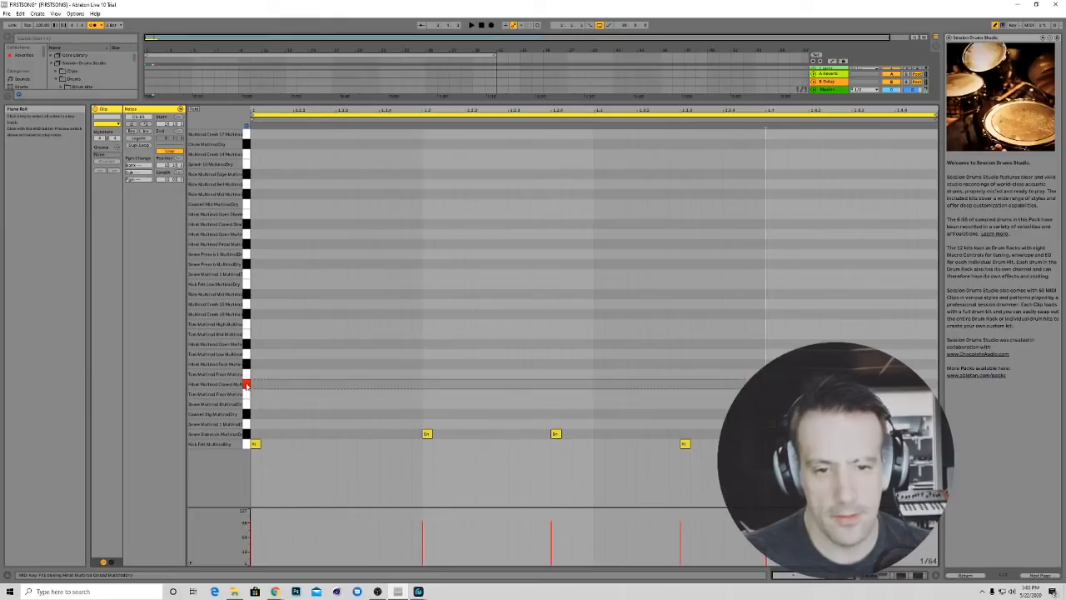
double_click(255, 384)
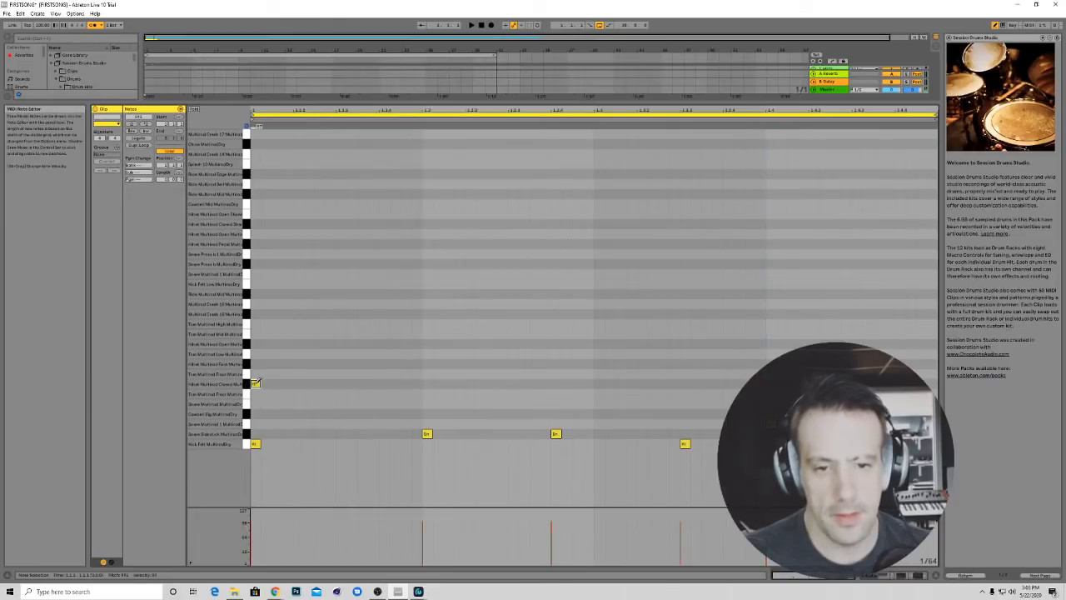
click(328, 383)
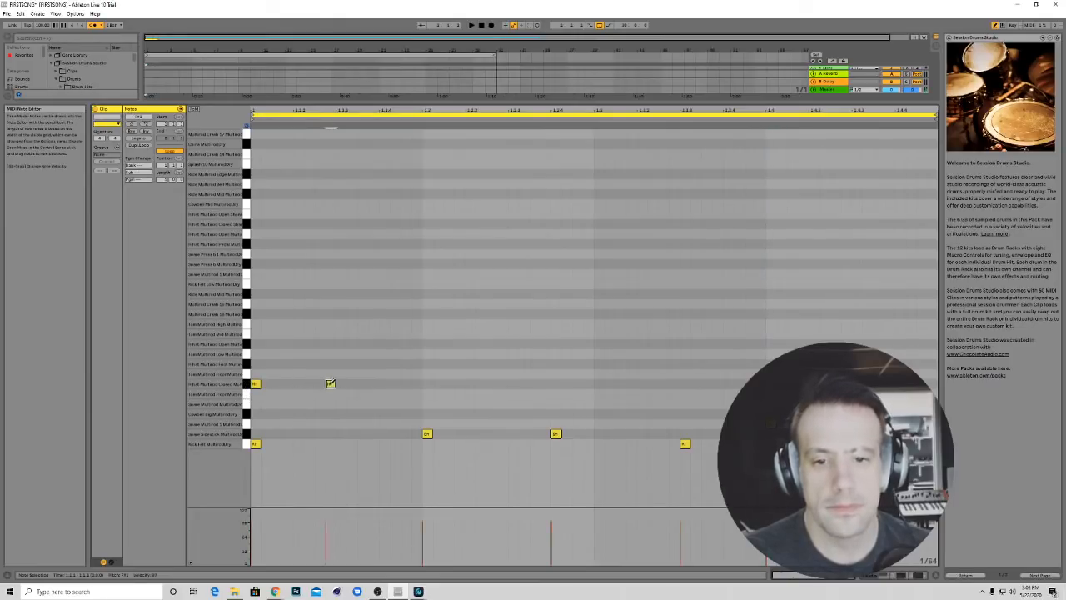
drag(331, 383, 342, 383)
right_click(427, 384)
click(429, 381)
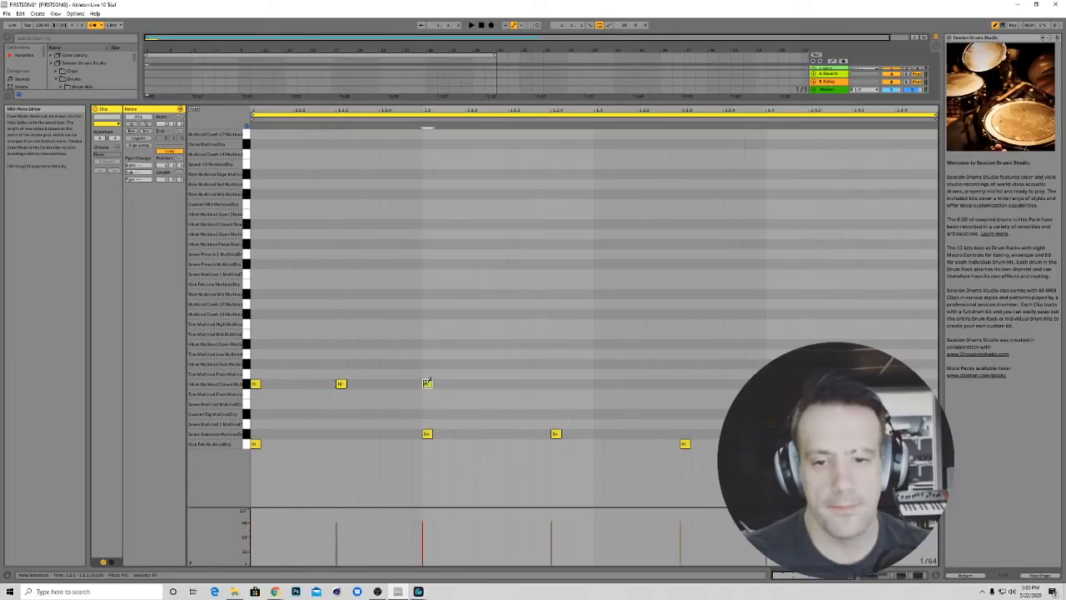
Add closed hi-hat notes just before 1.2.3 and on 1.3, keeping the closed hi-hat at 1.2
click(502, 383)
click(507, 381)
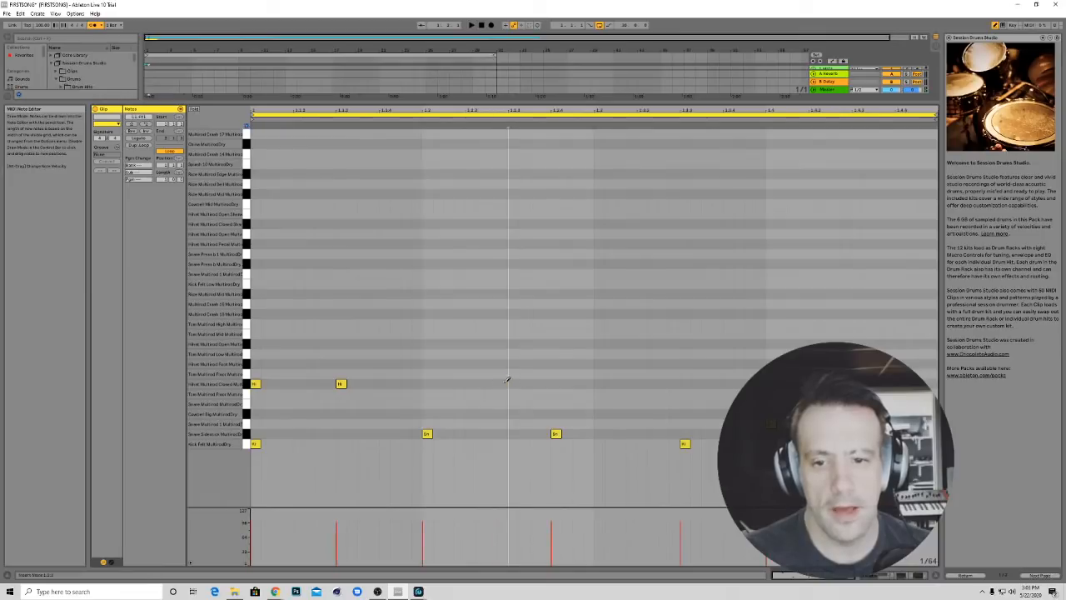
click(506, 383)
click(433, 383)
click(601, 384)
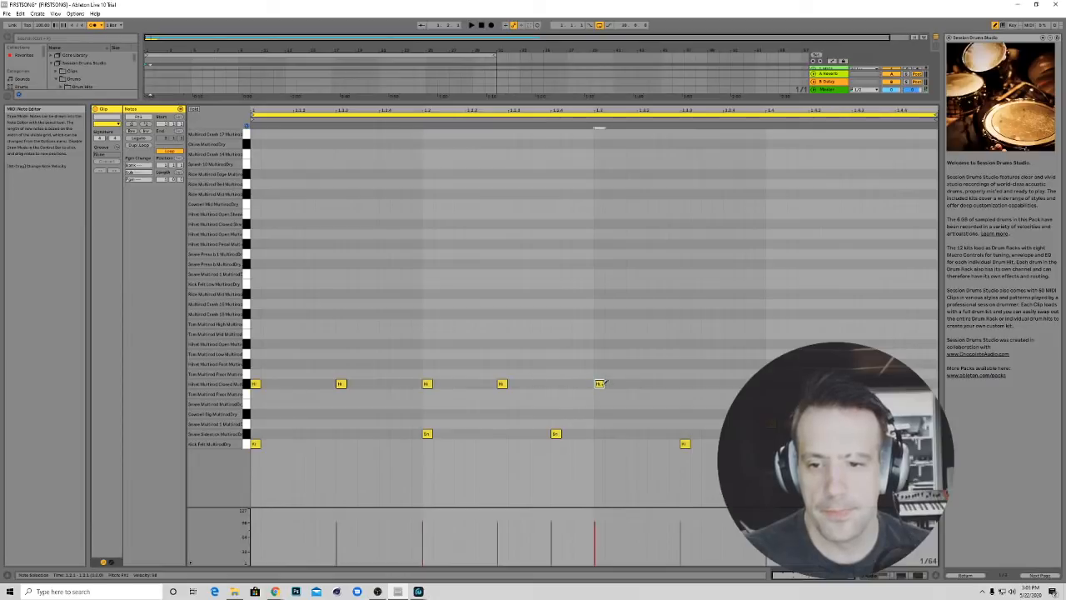
Add an open hi-hat note at 1.3.3 and a closed hi-hat note at 1.4, and play the pattern
click(684, 364)
drag(684, 364, 685, 343)
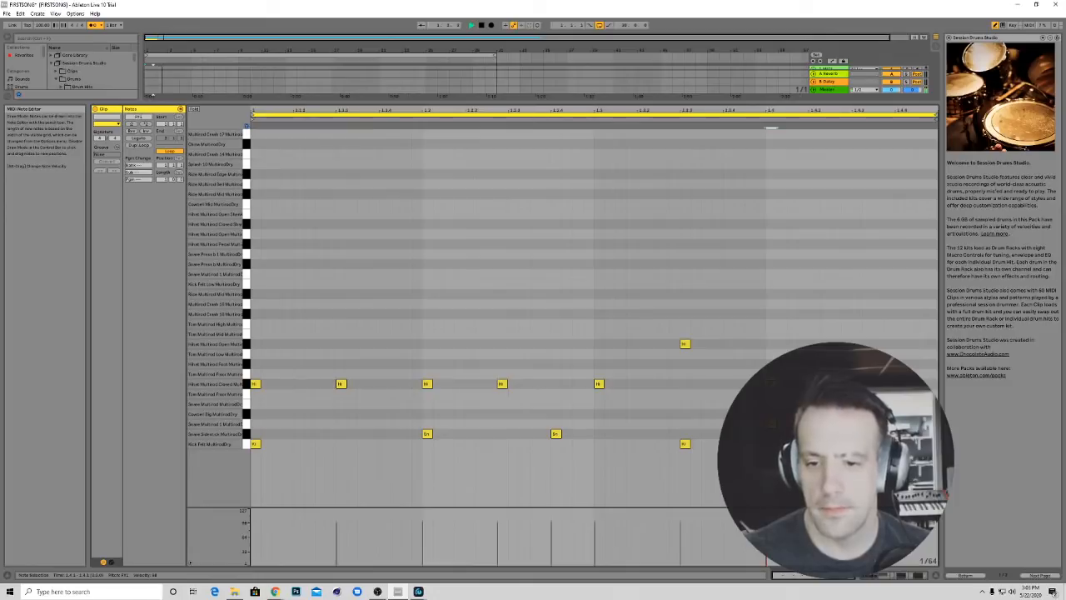
key(space)
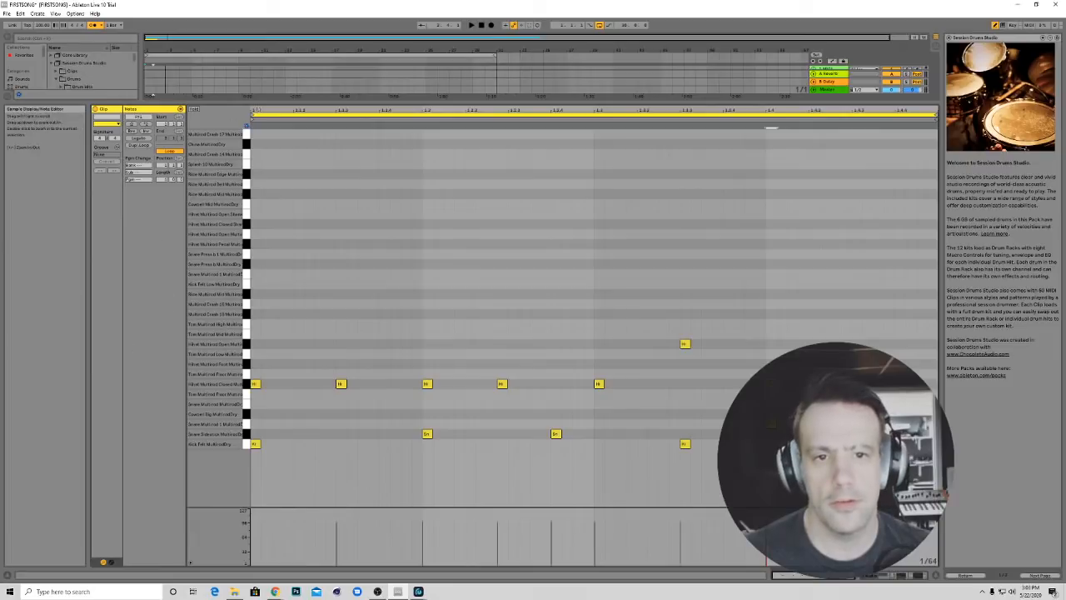
Try to lengthen the drum clip beyond its current end in the arrangement
drag(249, 100, 217, 450)
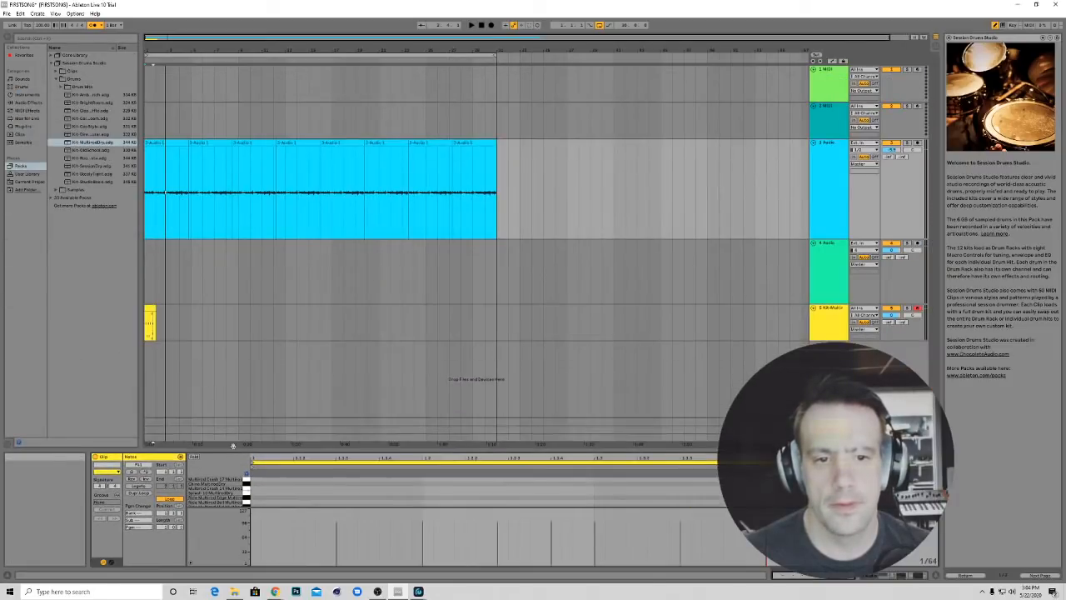
click(155, 325)
drag(156, 325, 169, 326)
click(150, 325)
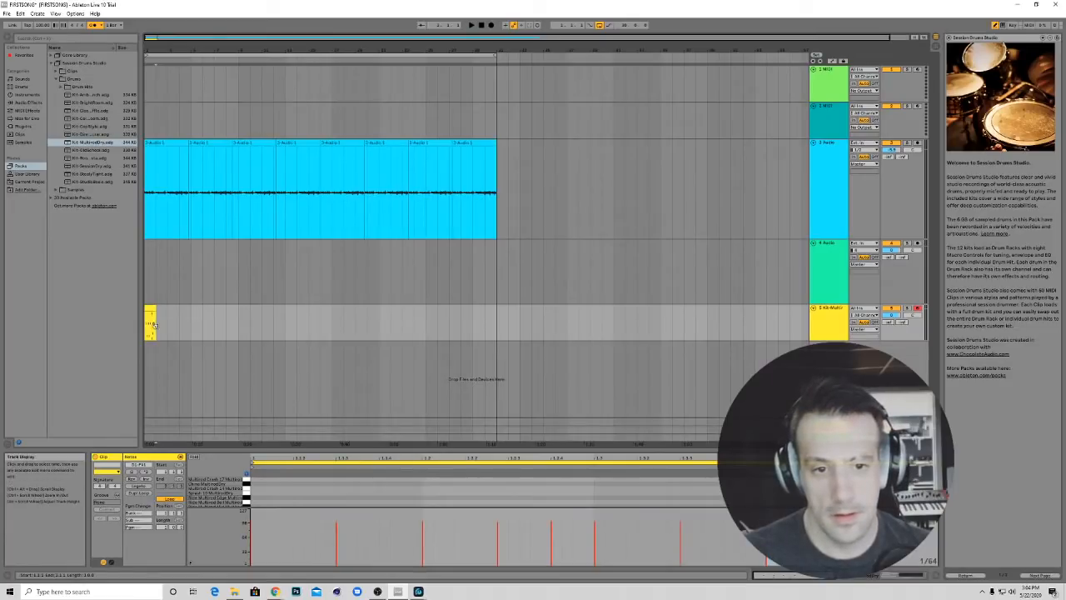
click(168, 326)
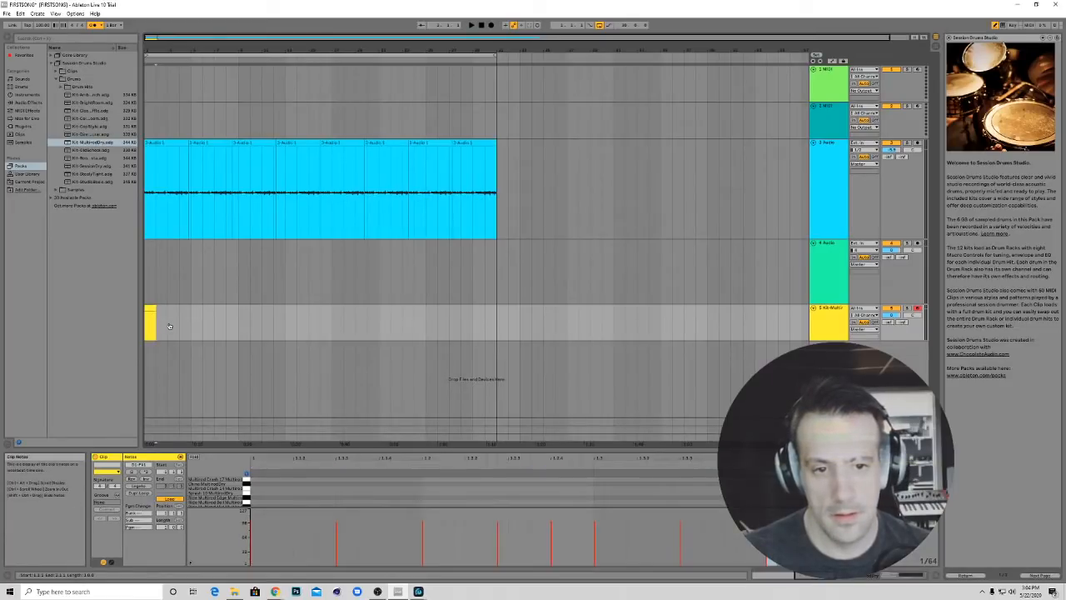
click(152, 324)
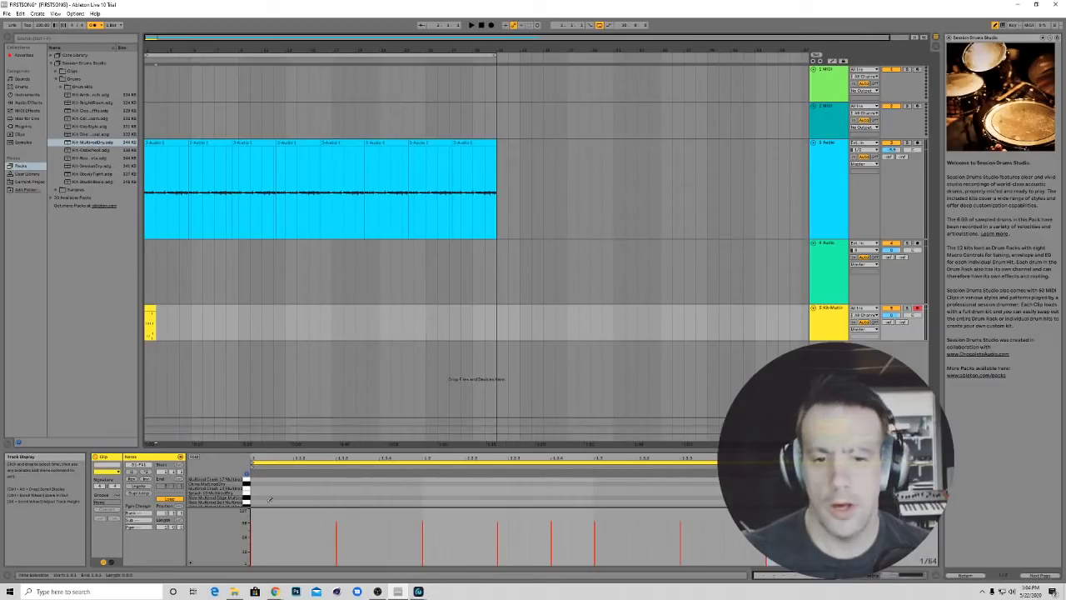
Re-enter the closed hi-hat notes at 1.1.3 and 1.2 and move the next one to 1.2.3, with softer velocities at 1.1.3 and 1.2.3
drag(281, 450, 278, 163)
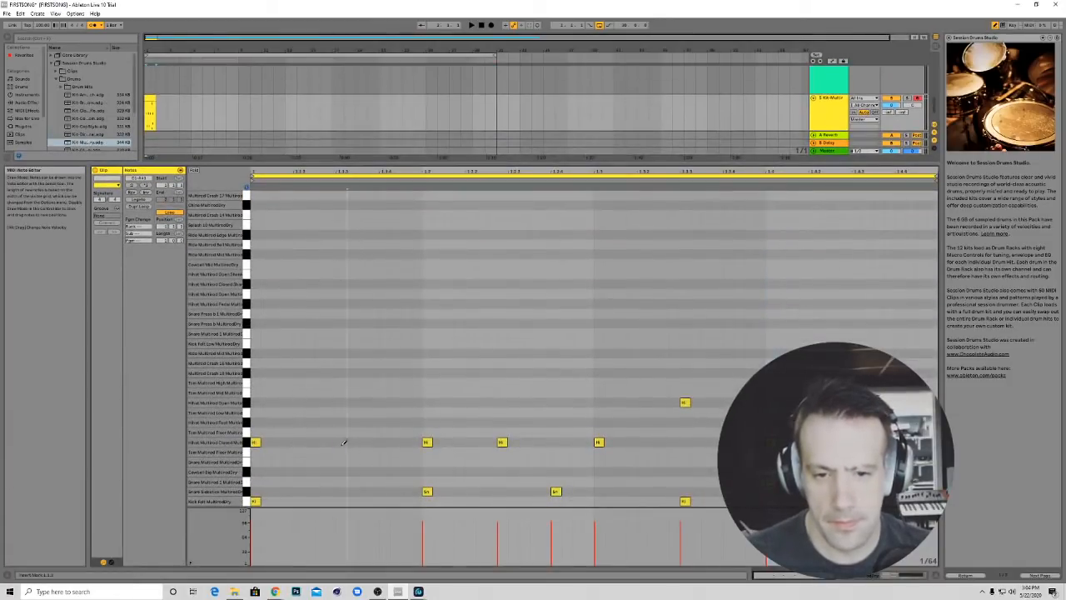
click(342, 442)
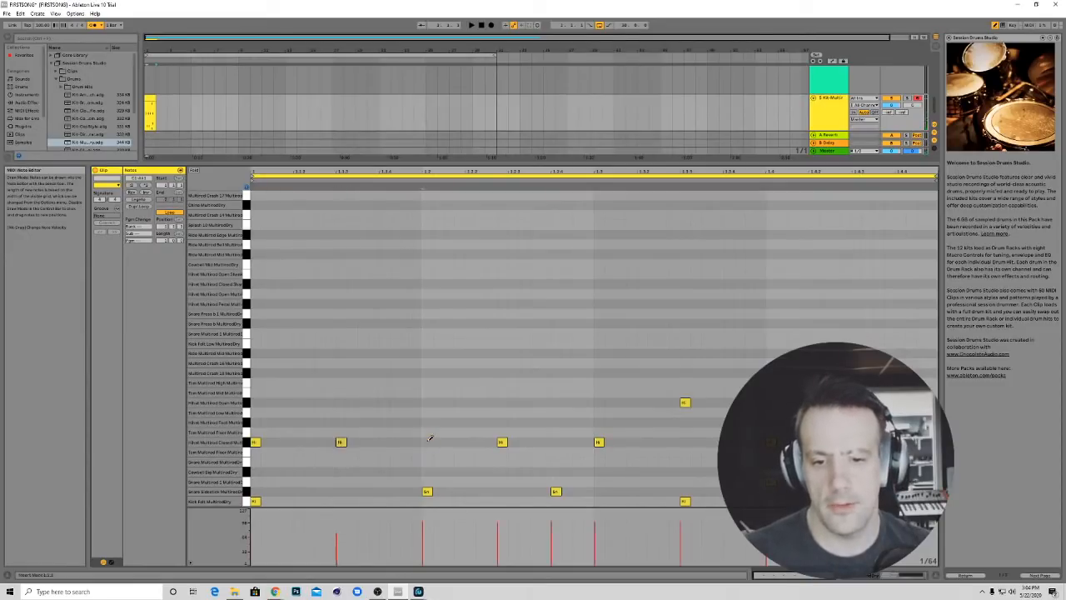
click(427, 442)
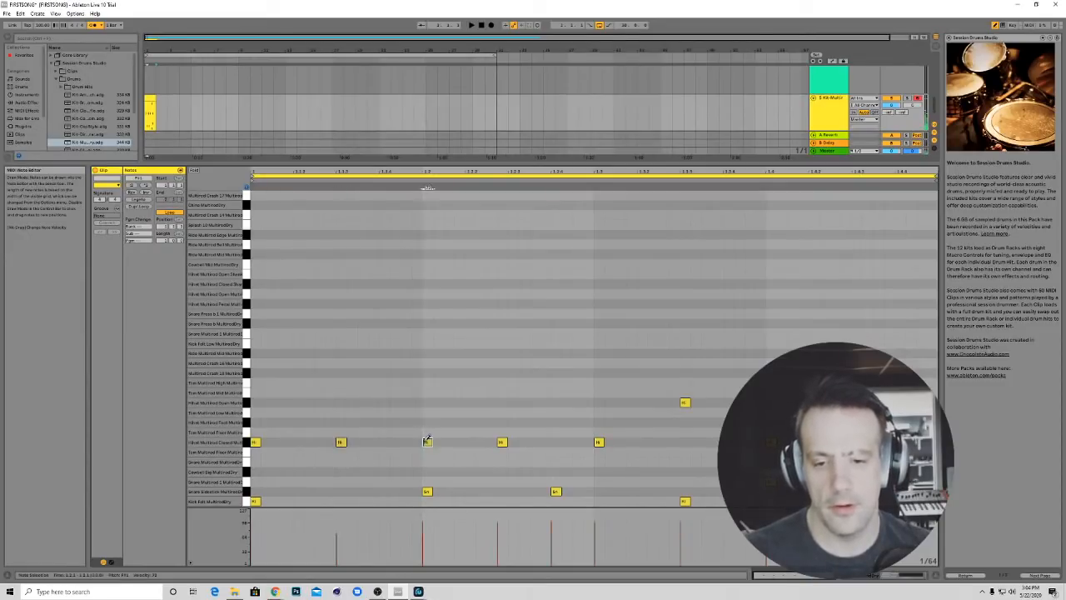
click(503, 441)
click(505, 440)
click(503, 442)
click(512, 440)
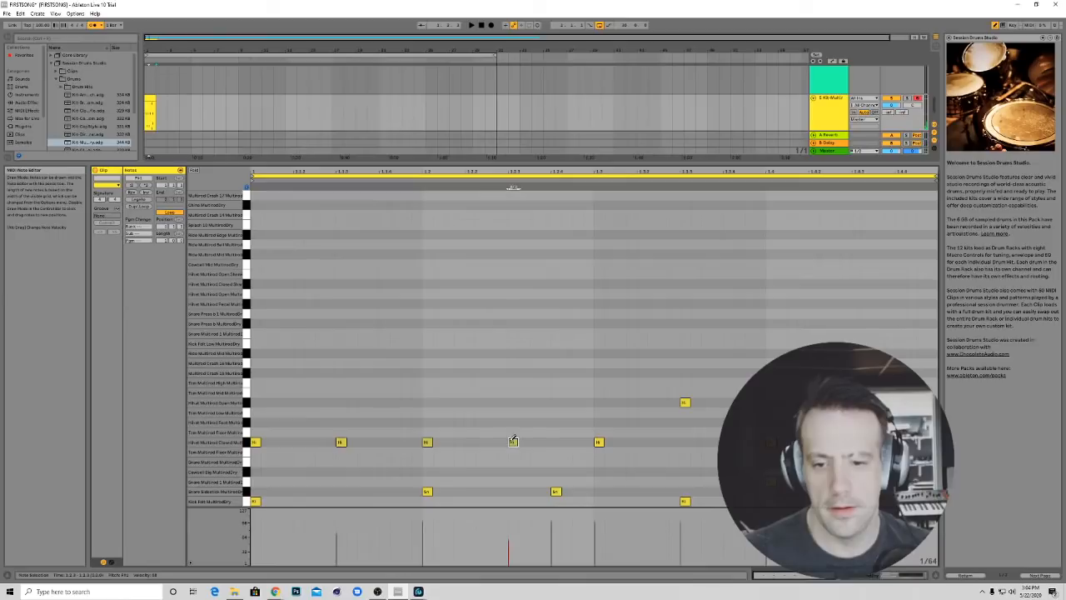
Re-enter the open hi-hat note at 1.3.3 and the Snare 1 note at 1.4 to vary their velocities
click(685, 402)
click(685, 401)
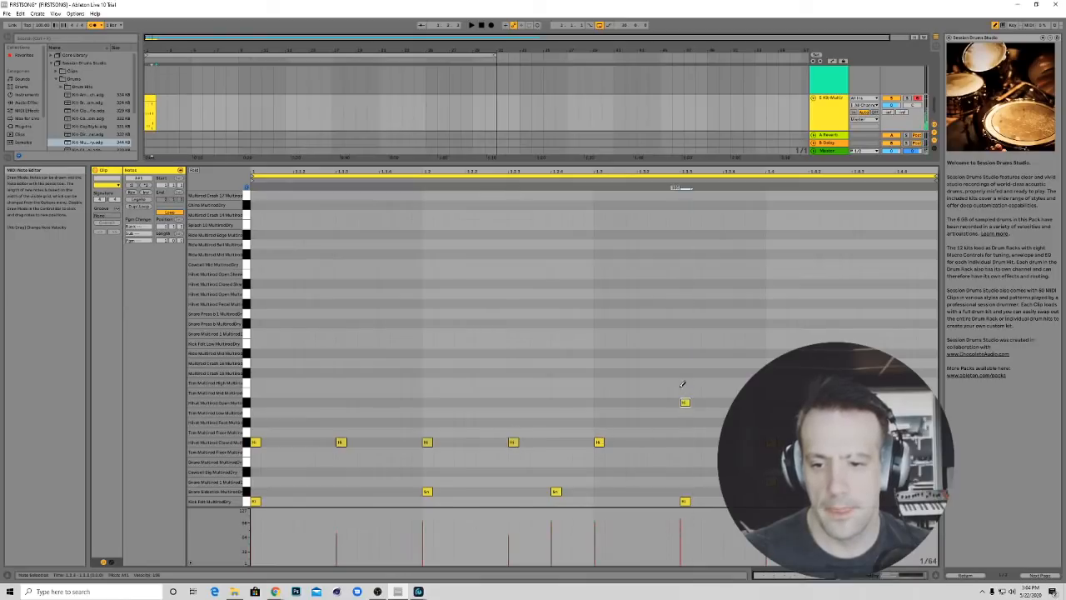
click(777, 250)
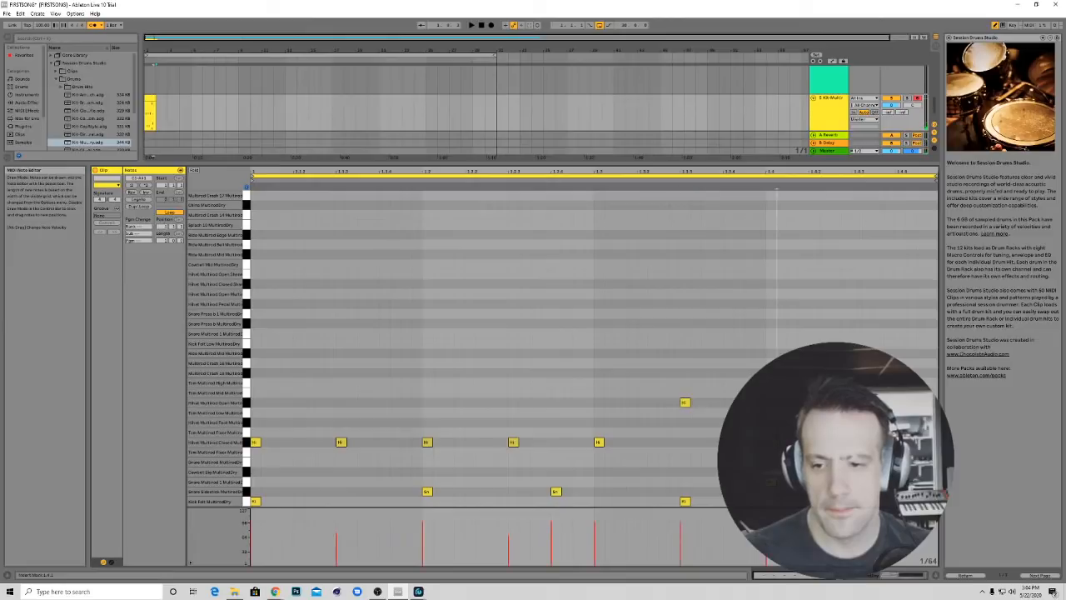
click(767, 188)
click(770, 490)
click(767, 187)
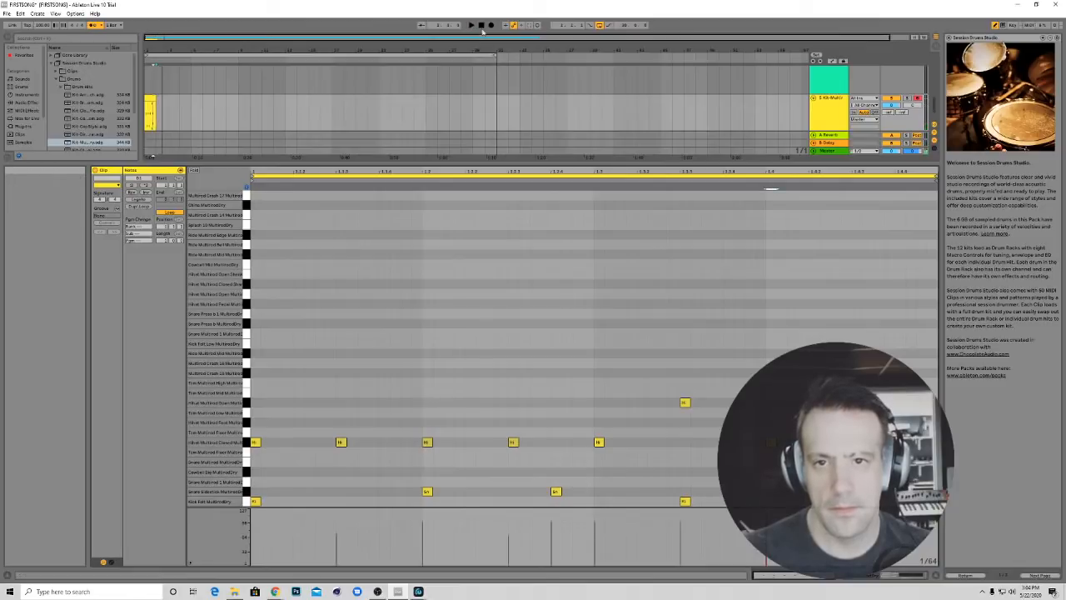
Play back the pattern and add Kick Felt notes at 1.3.4 and shortly before 1.2
key(space)
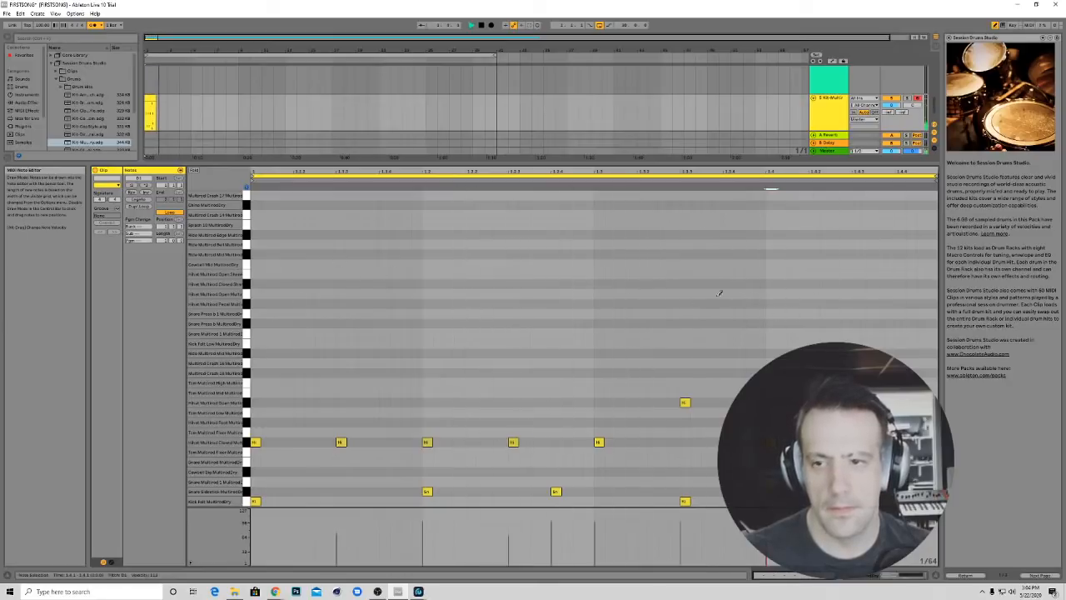
key(space)
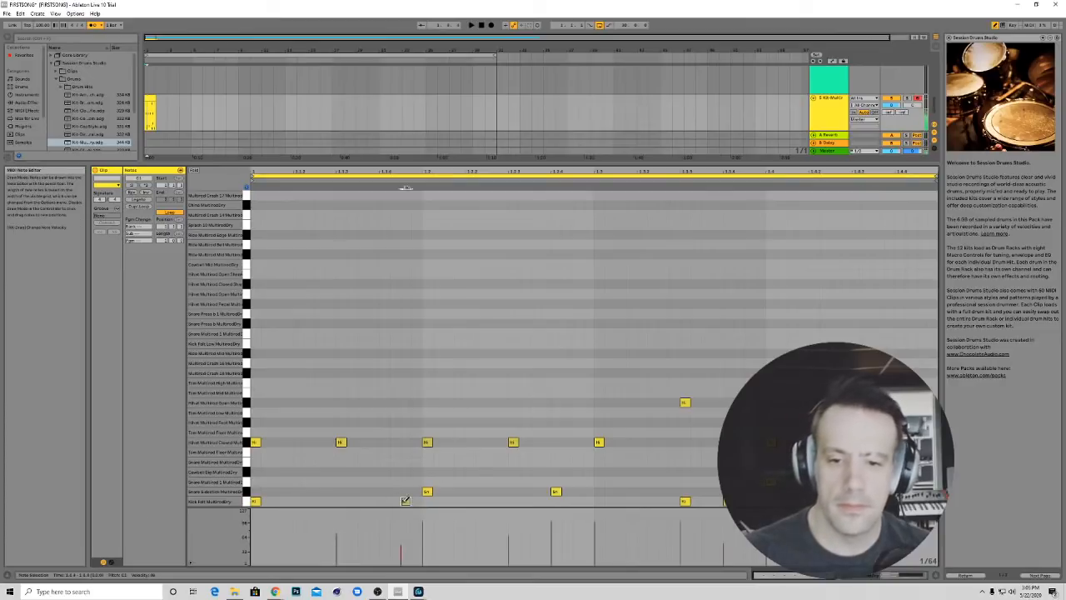
key(space)
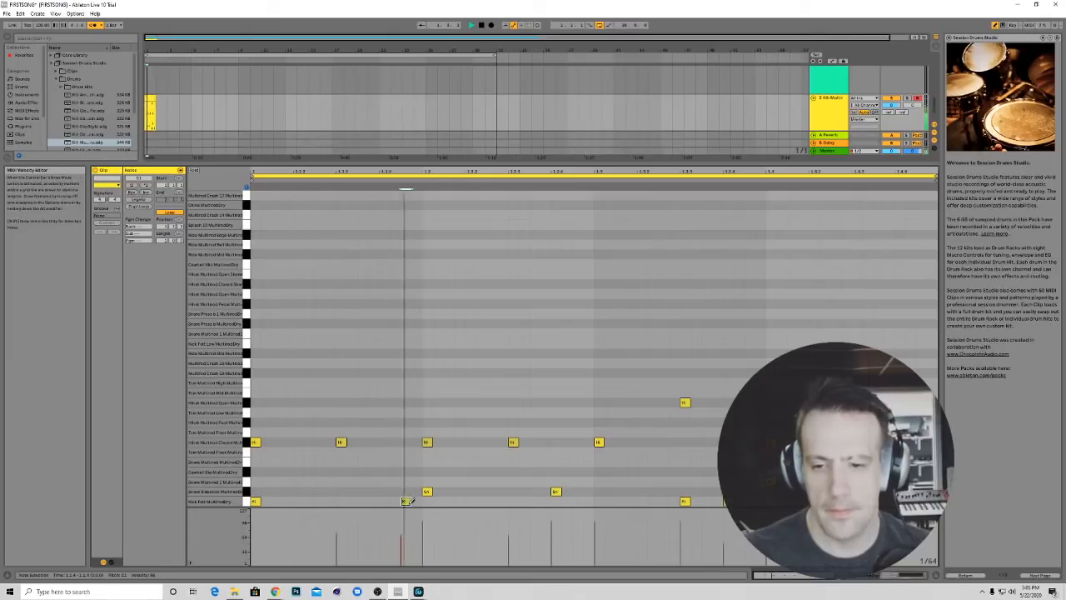
key(space)
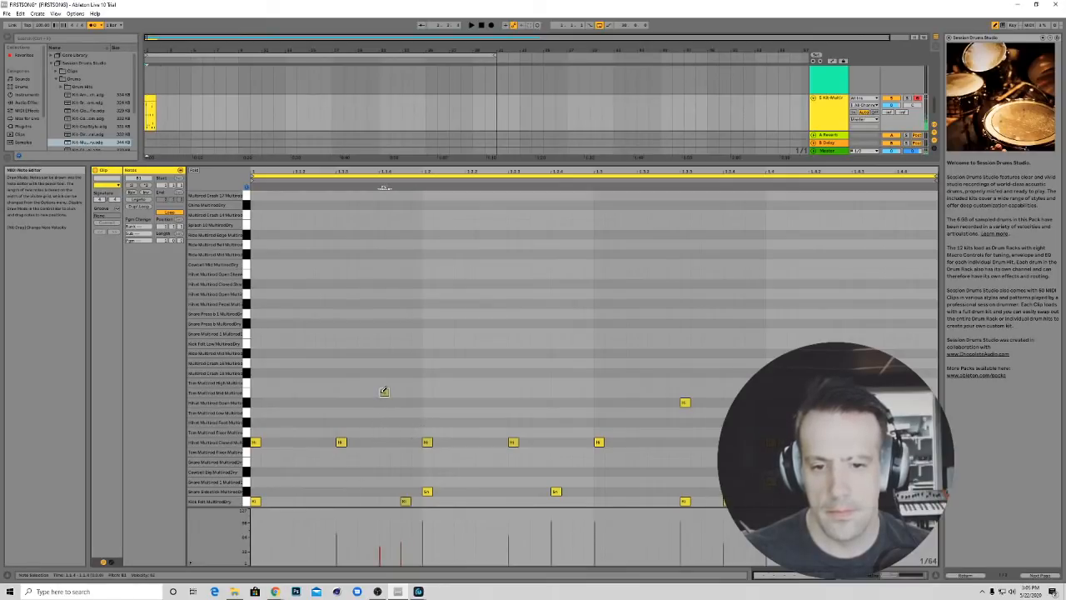
Duplicate the drum clip's one-bar loop into a second bar and play back the pattern
key(space)
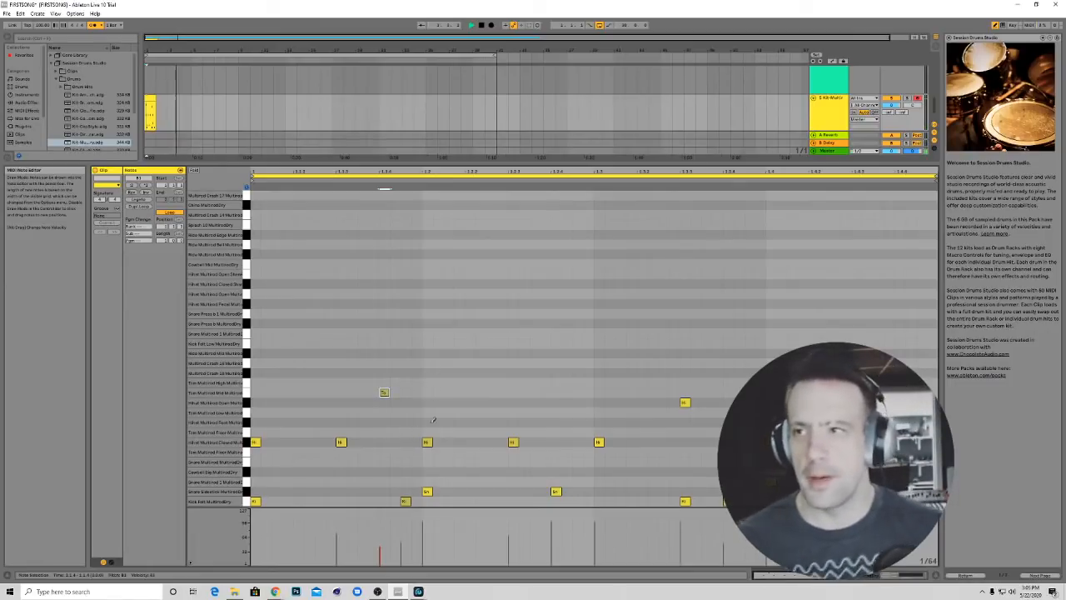
key(space)
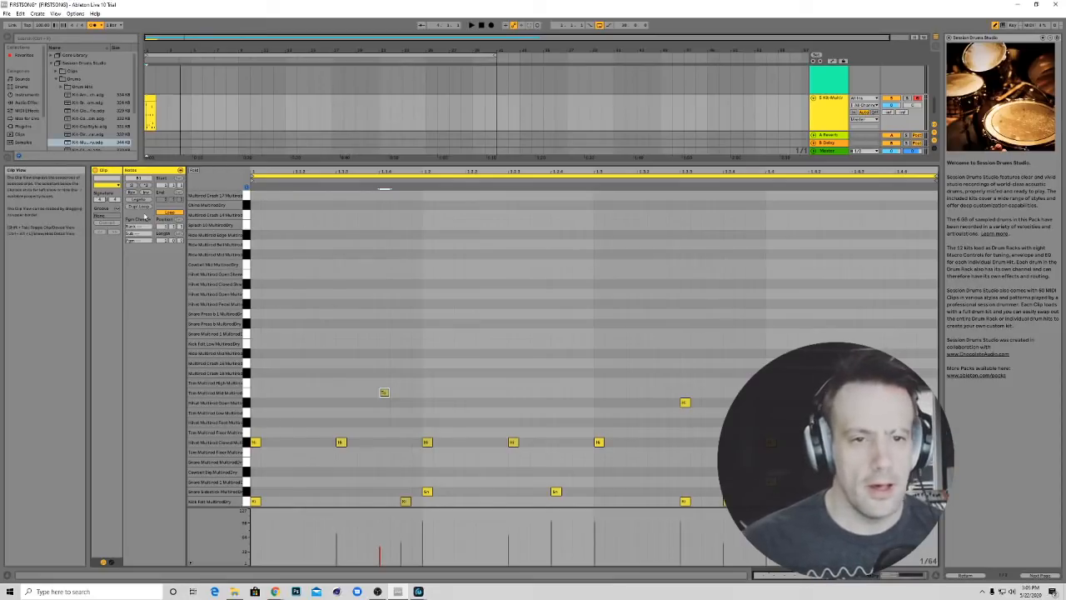
click(141, 211)
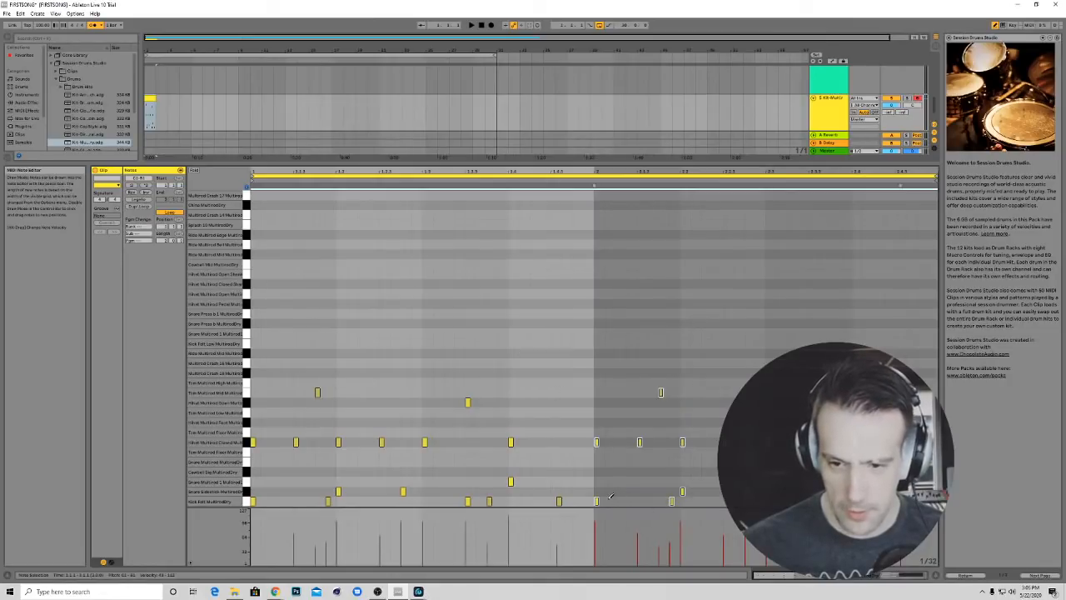
key(space)
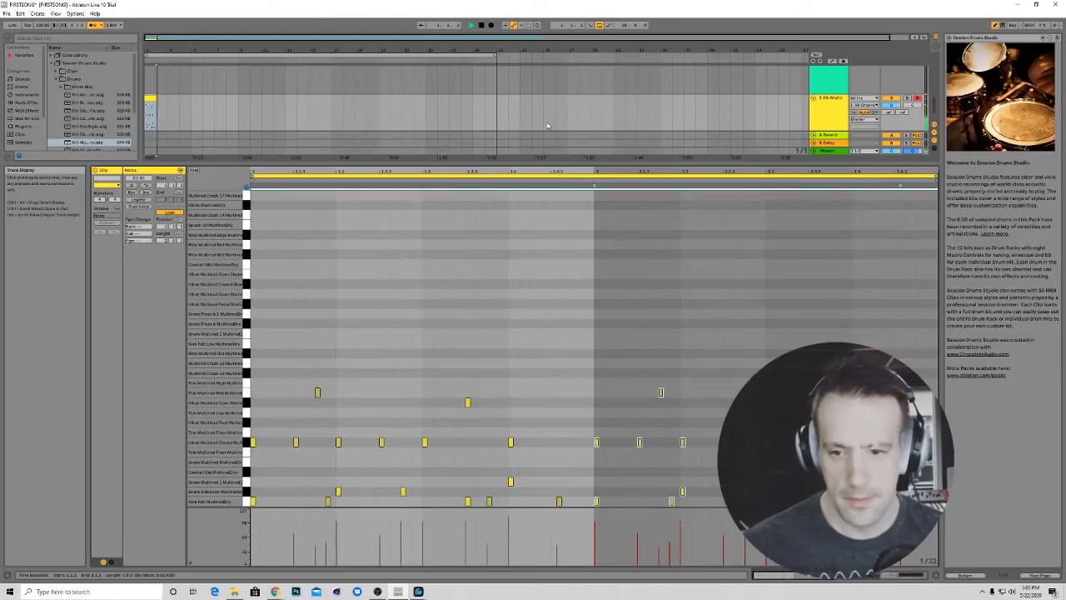
key(space)
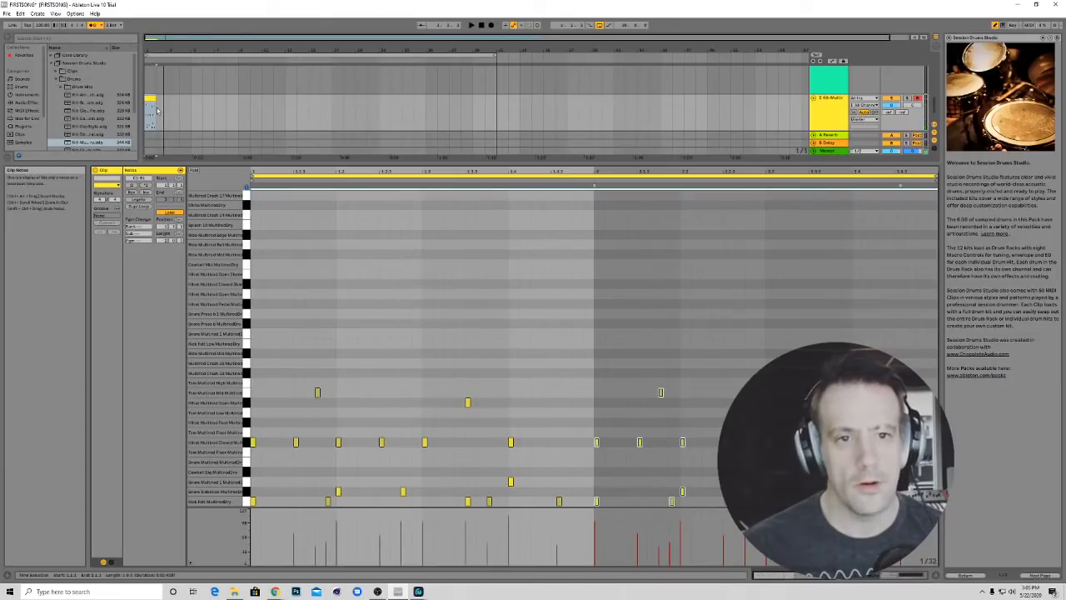
Extend the drum clip to the end of the arrangement loop and play it back
click(156, 112)
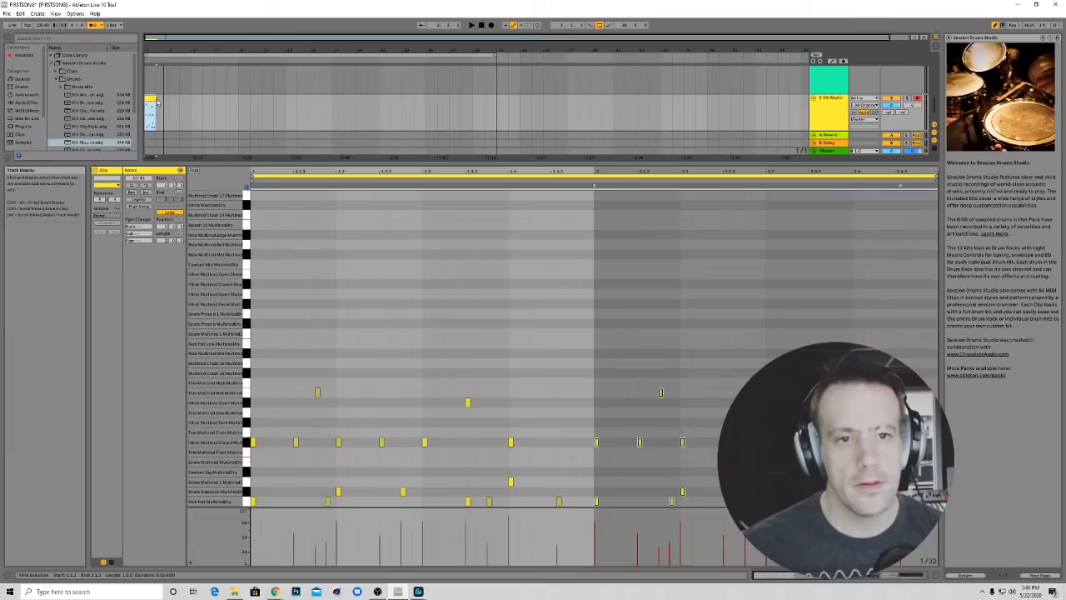
drag(155, 99, 496, 100)
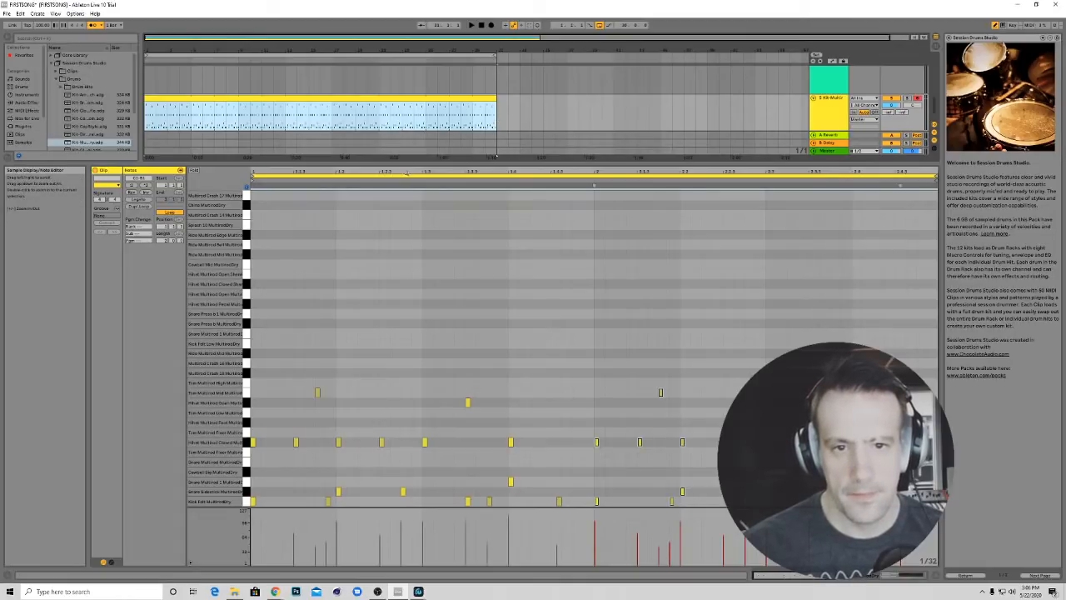
click(222, 180)
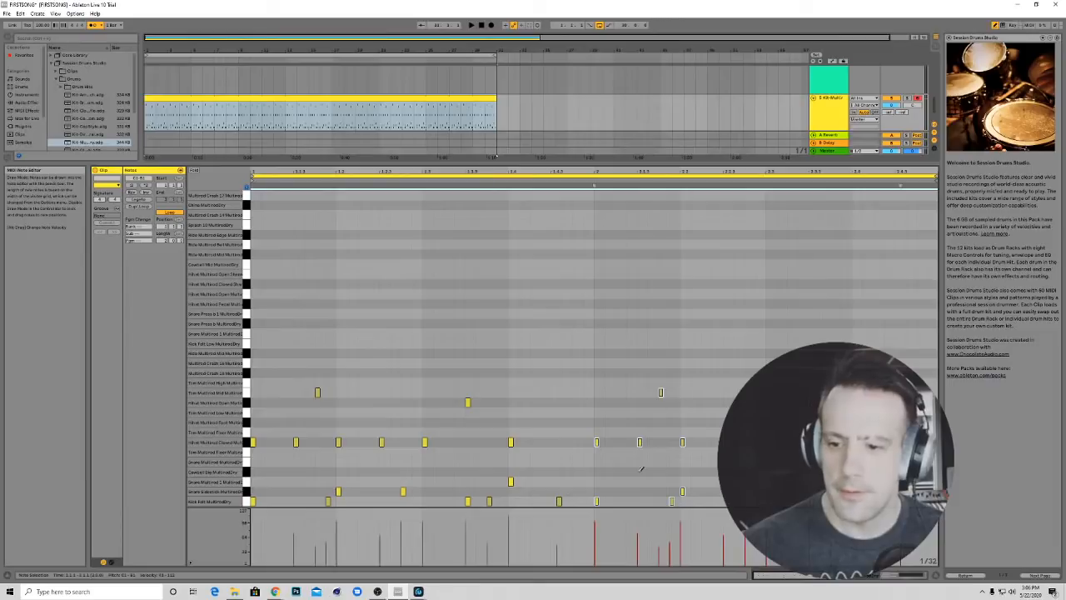
drag(775, 574, 778, 580)
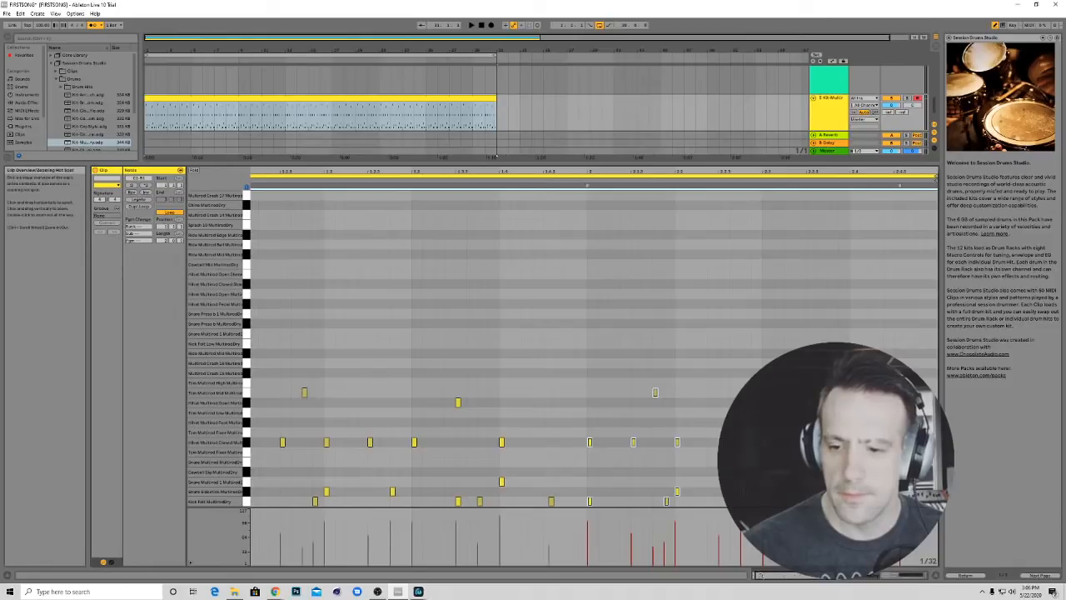
drag(760, 576, 761, 577)
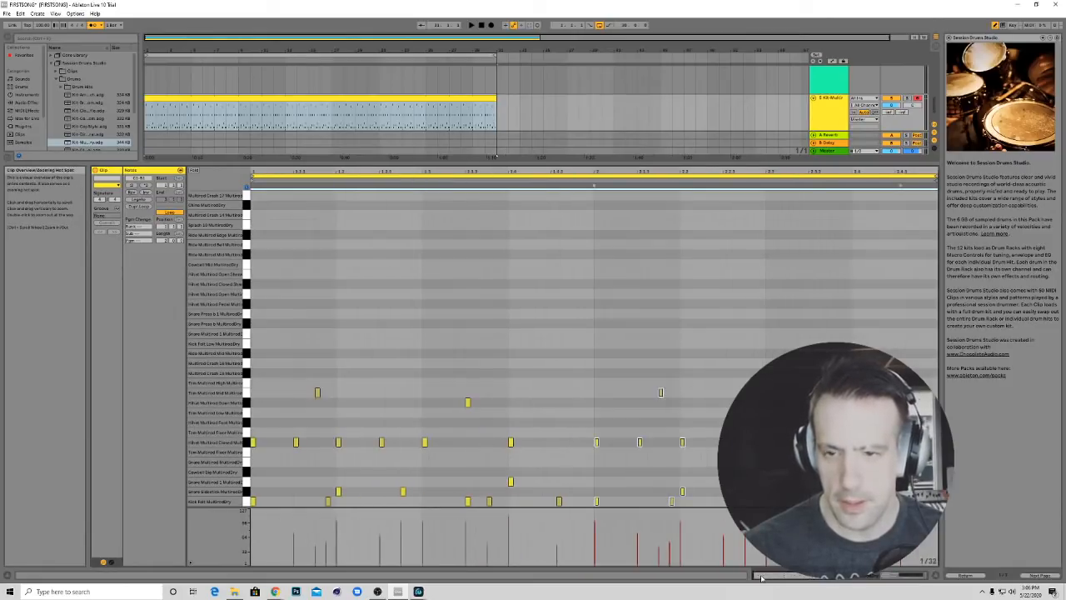
drag(781, 577, 782, 580)
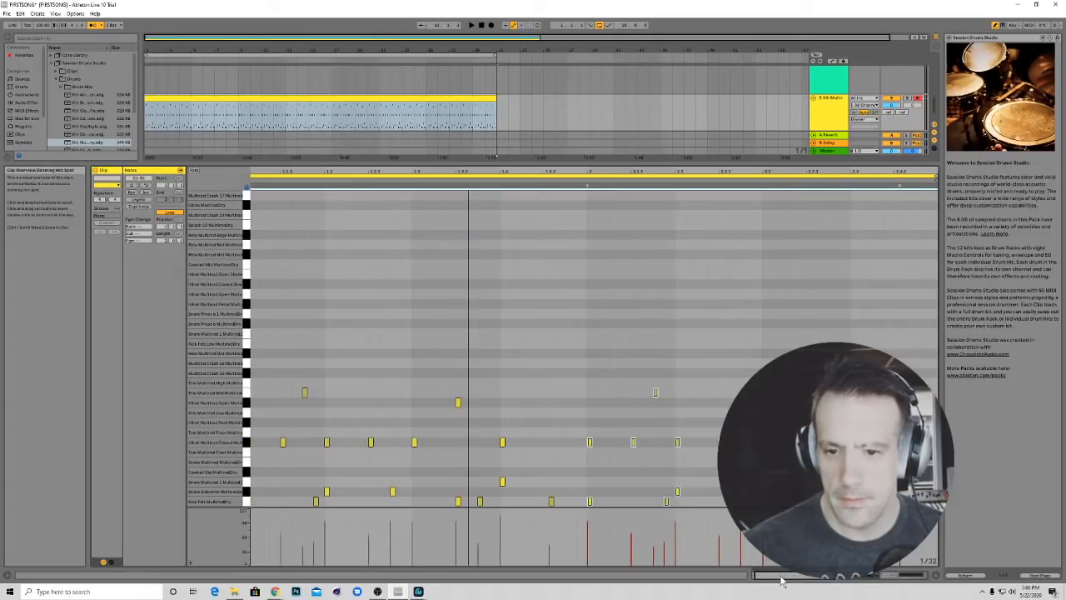
key(space)
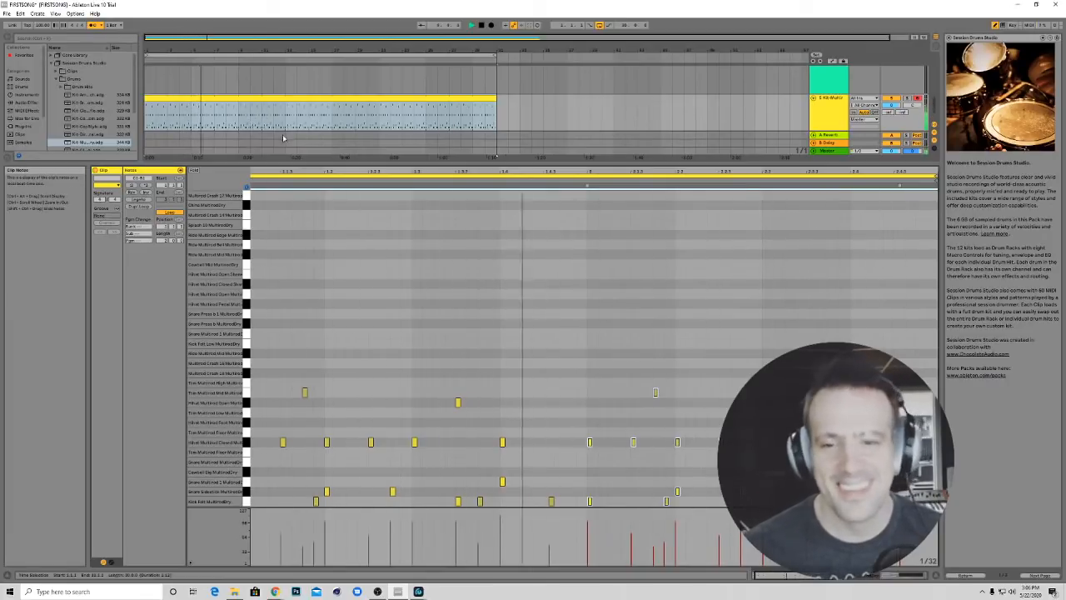
key(space)
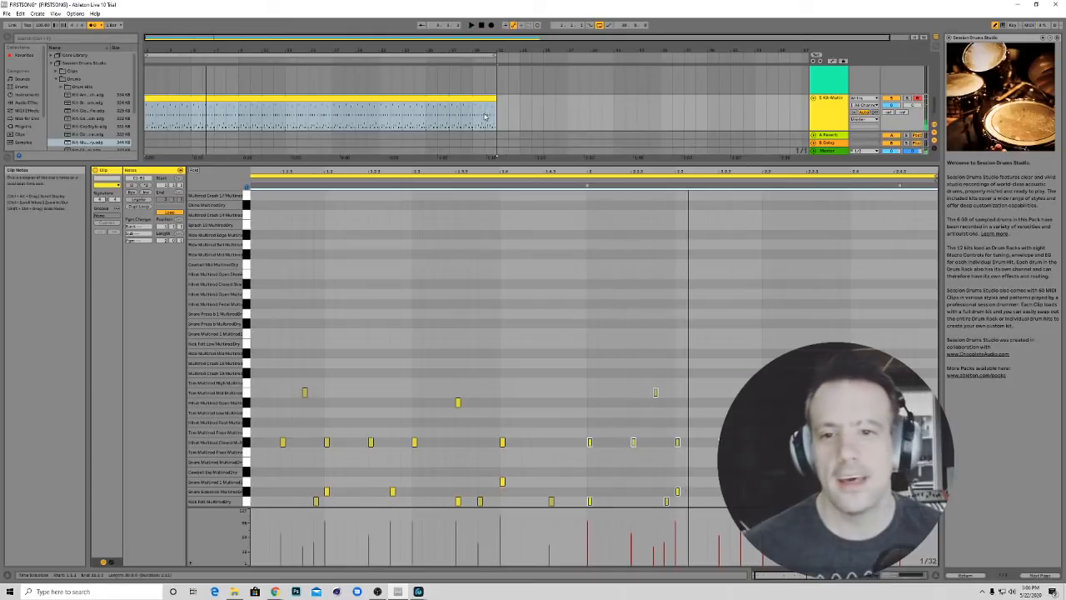
Shorten the drum clip back to a single bar in the arrangement
click(487, 117)
click(496, 118)
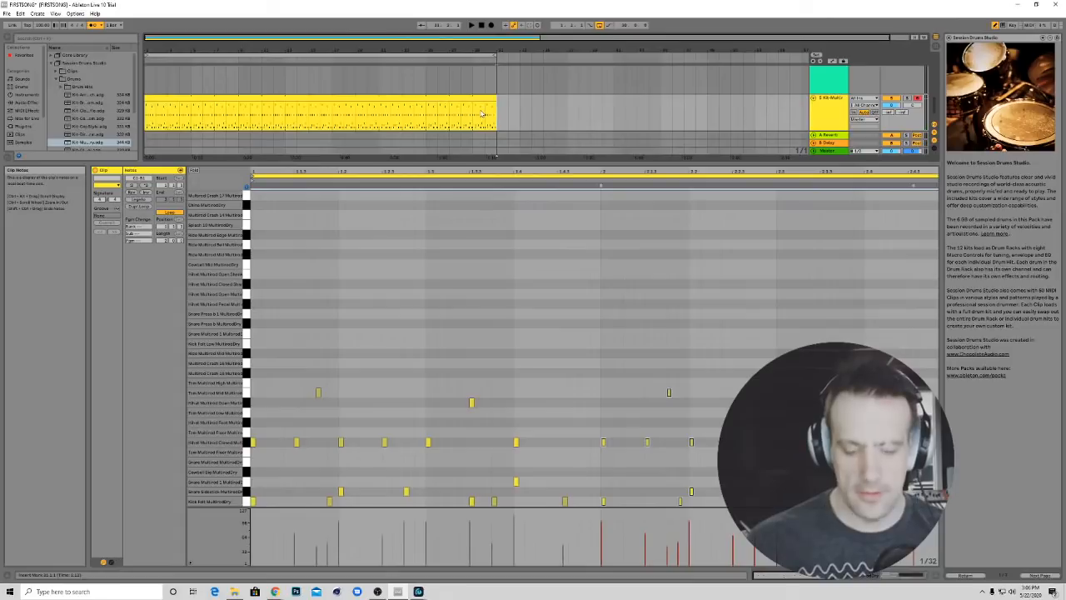
drag(495, 119, 407, 125)
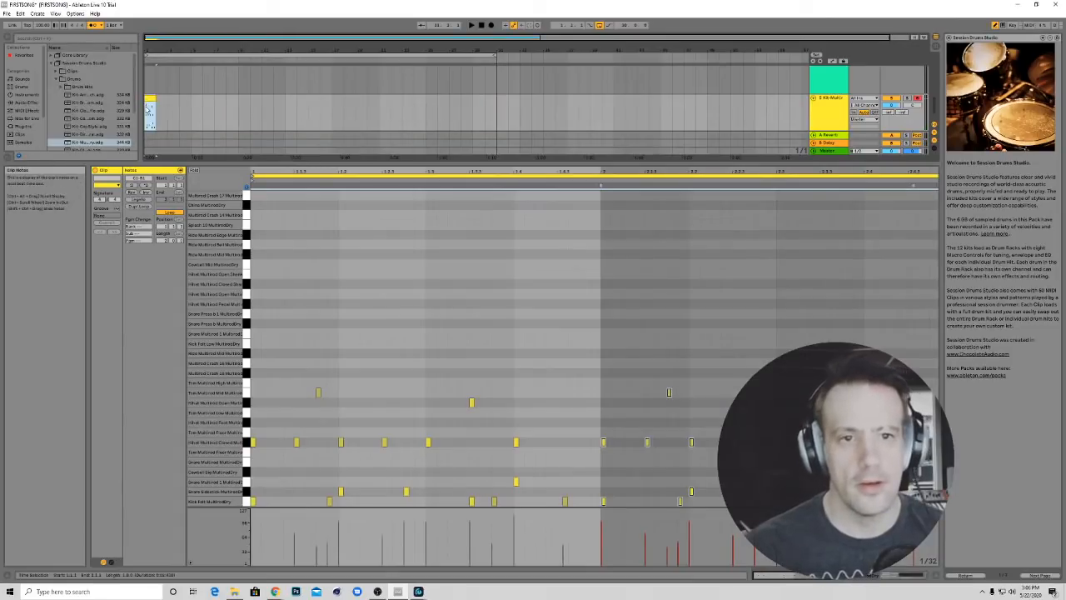
Try to lengthen the drum clip by one bar from its end at bar 2
scroll(148, 110, up, 5)
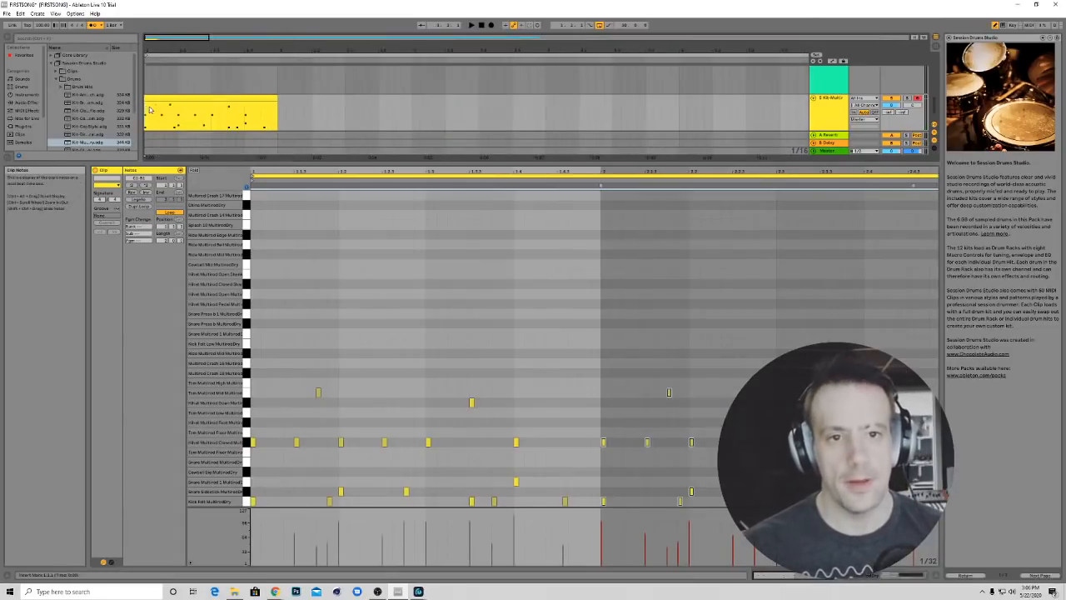
scroll(221, 110, down, 2)
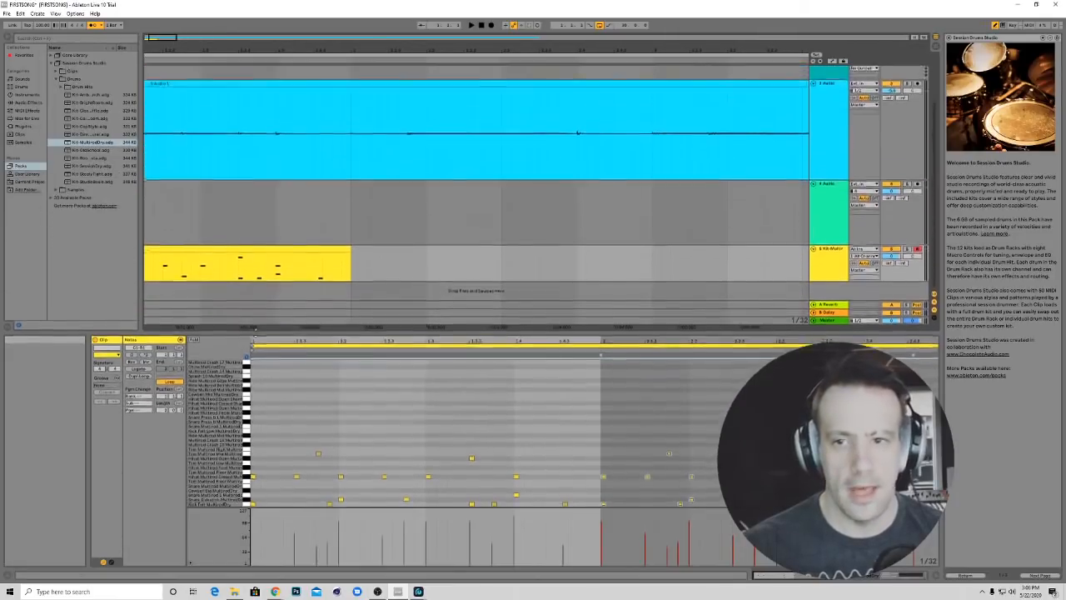
scroll(261, 231, down, 3)
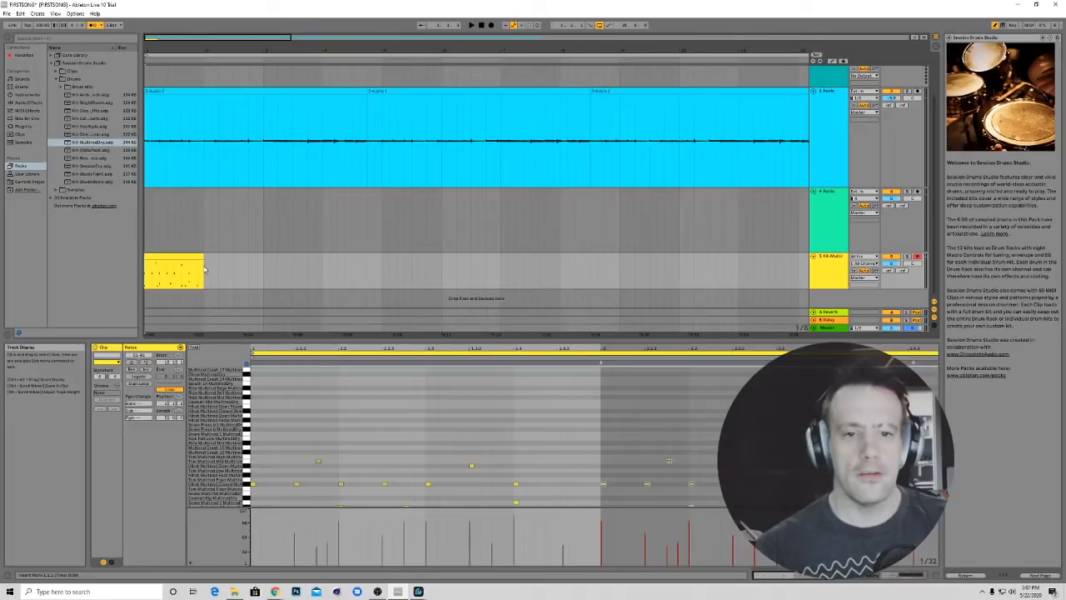
drag(204, 268, 263, 271)
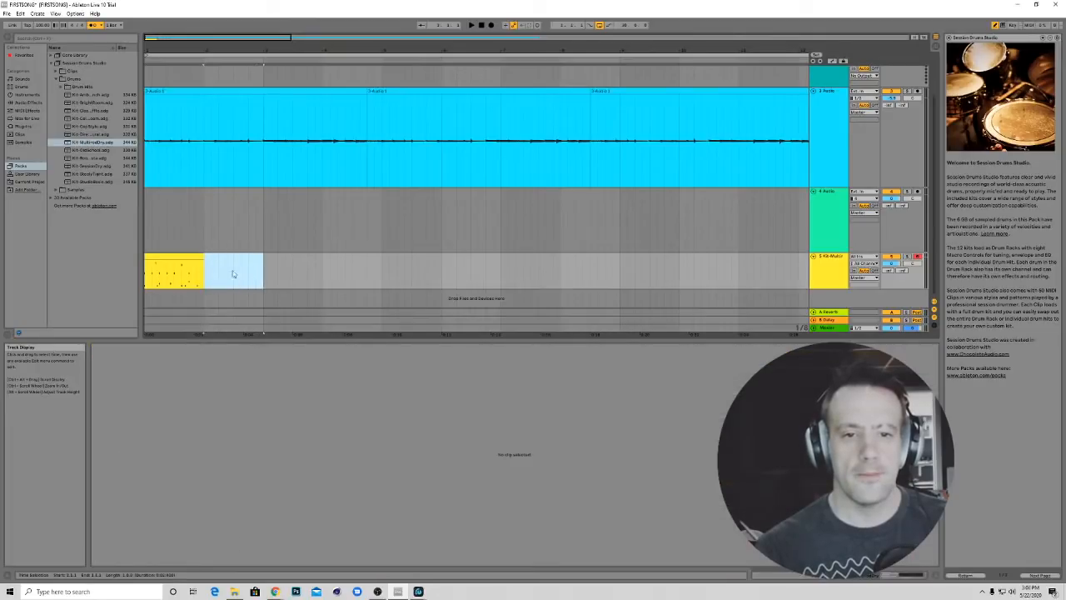
click(196, 254)
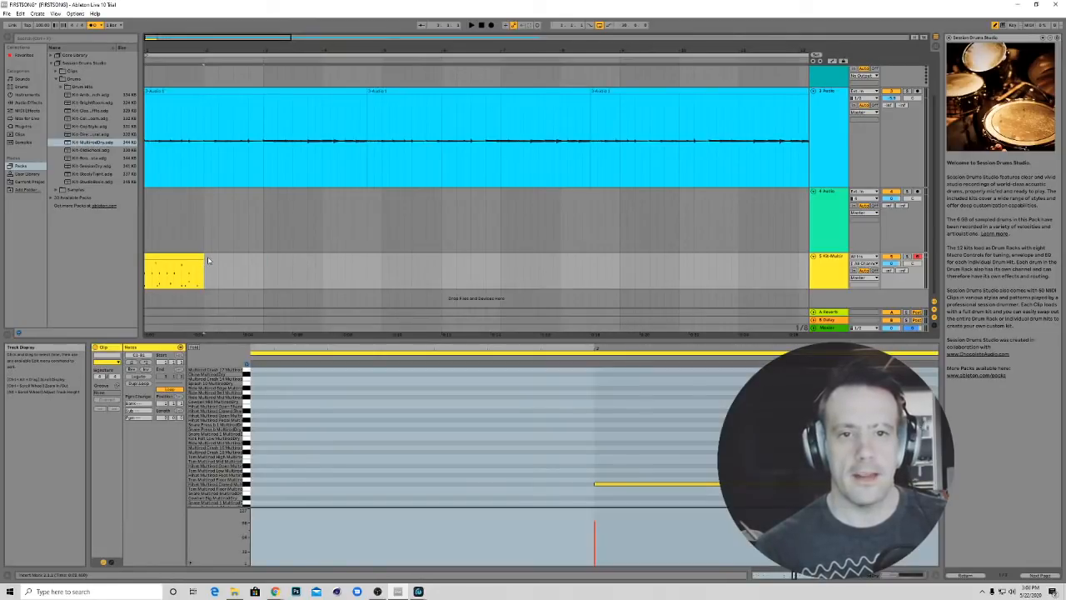
Extend the drum clip to bar 3 in the arrangement so it plays the full two-bar pattern
scroll(391, 408, down, 1)
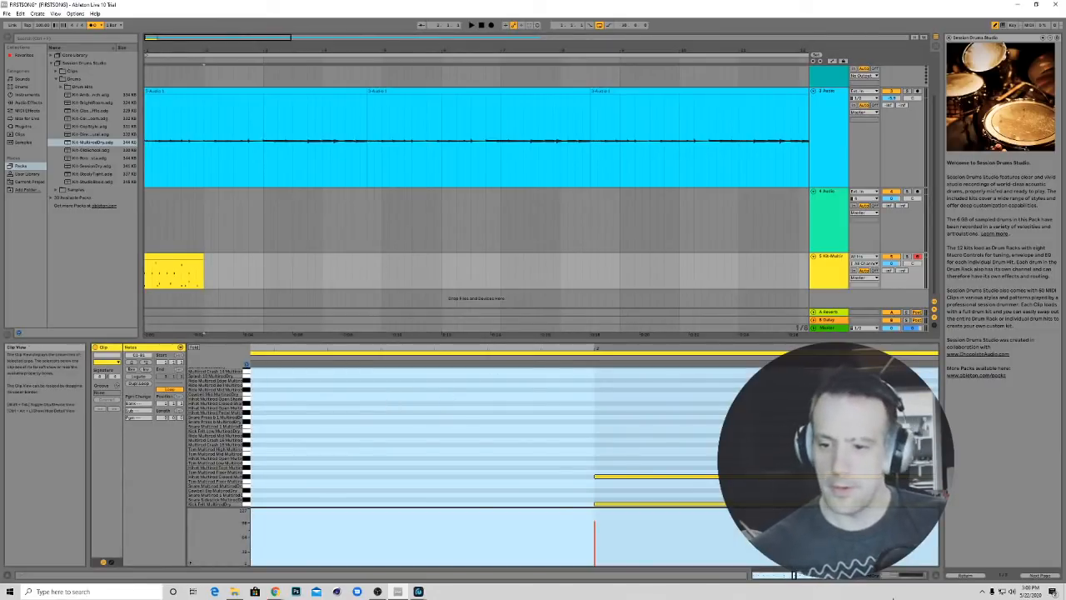
drag(794, 575, 798, 575)
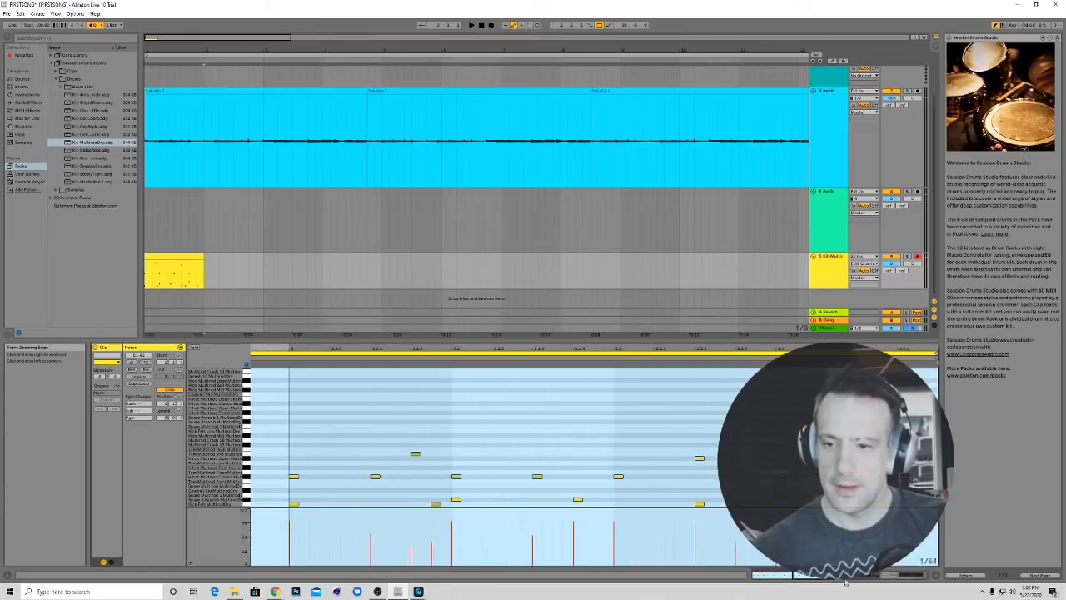
double_click(794, 575)
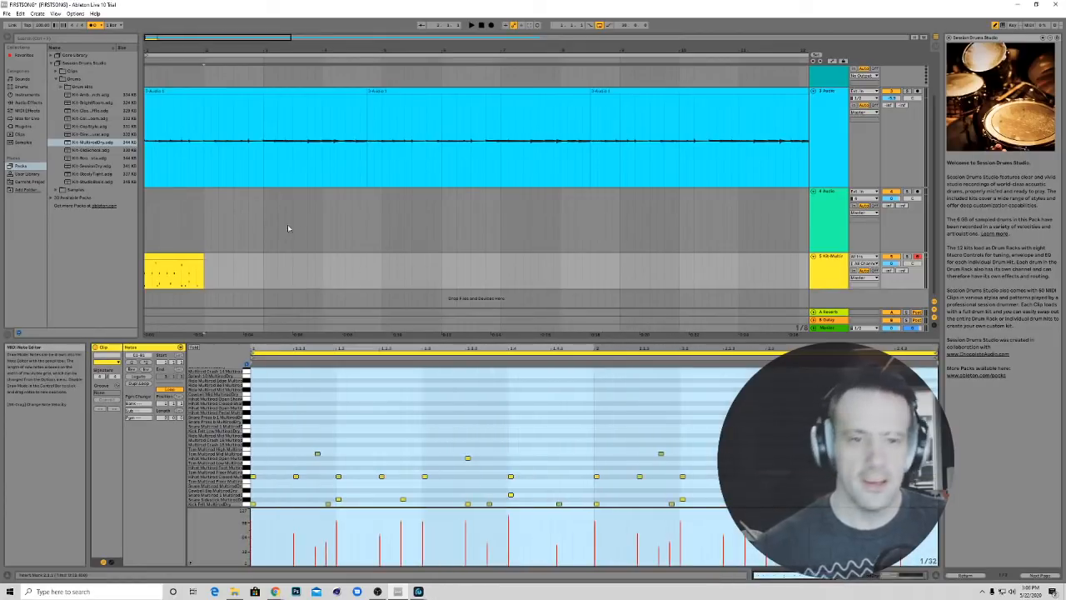
click(194, 256)
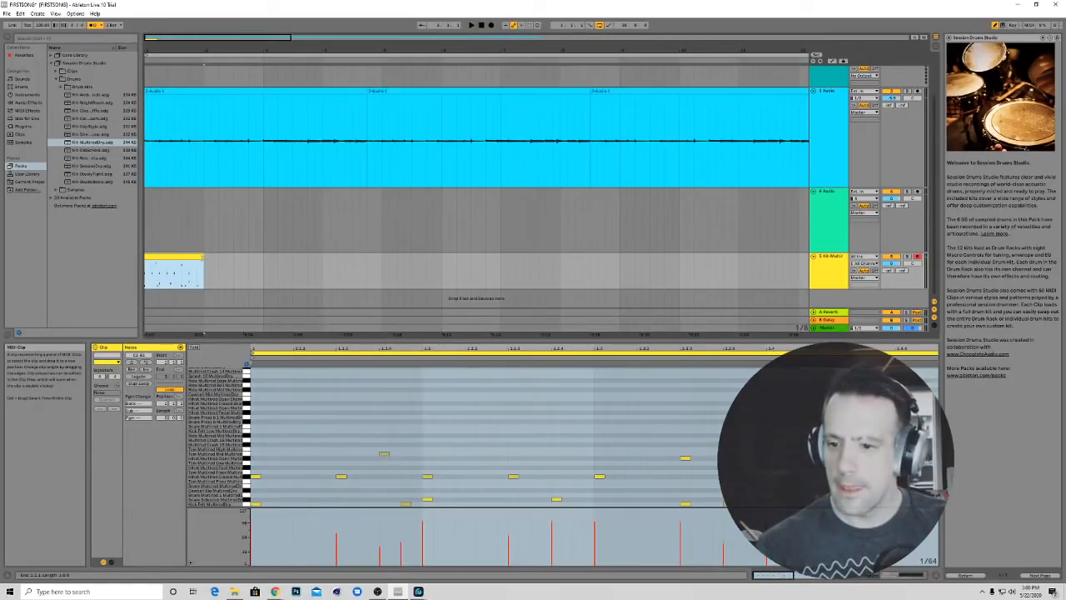
drag(203, 261, 262, 261)
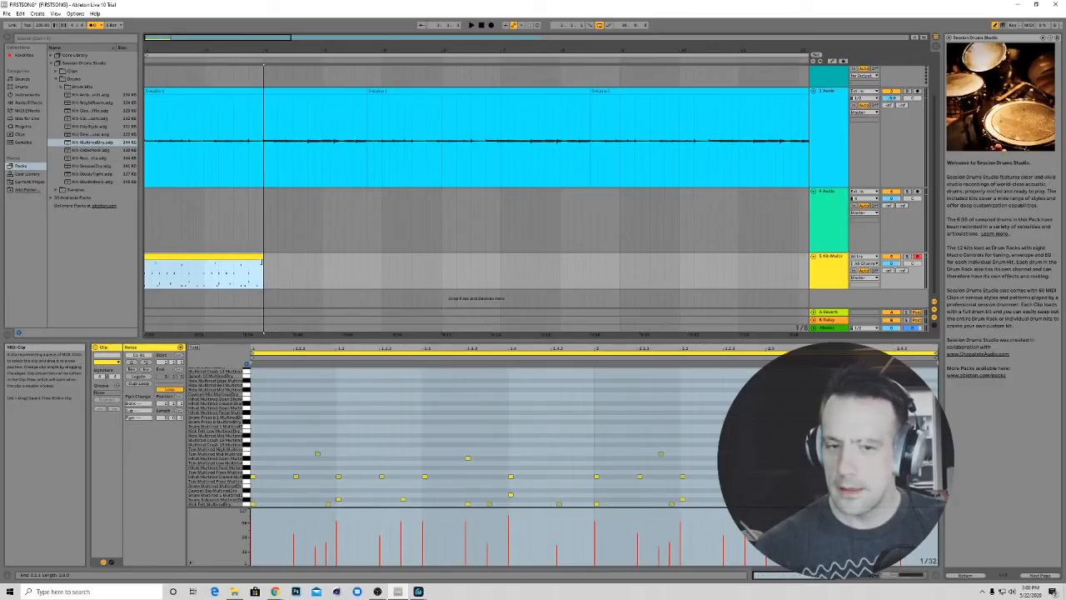
mouse_move(262, 262)
mouse_down()
mouse_move(374, 263)
mouse_move(263, 265)
mouse_up()
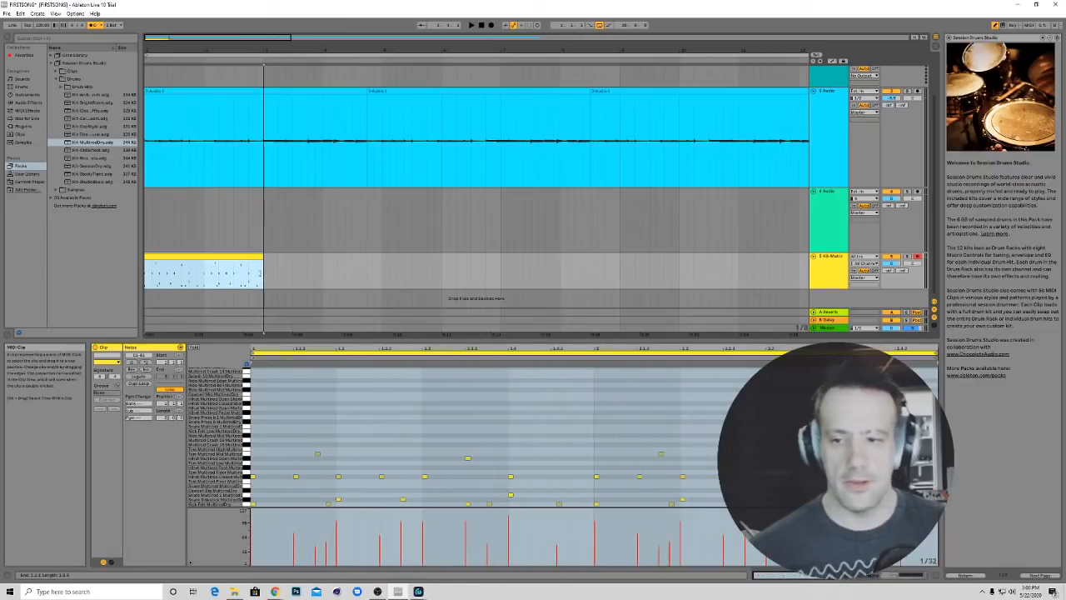
Extend the drum clip to bar 5 and bring its end back to bar 3
mouse_move(260, 288)
mouse_down()
mouse_move(395, 288)
mouse_move(377, 289)
mouse_up()
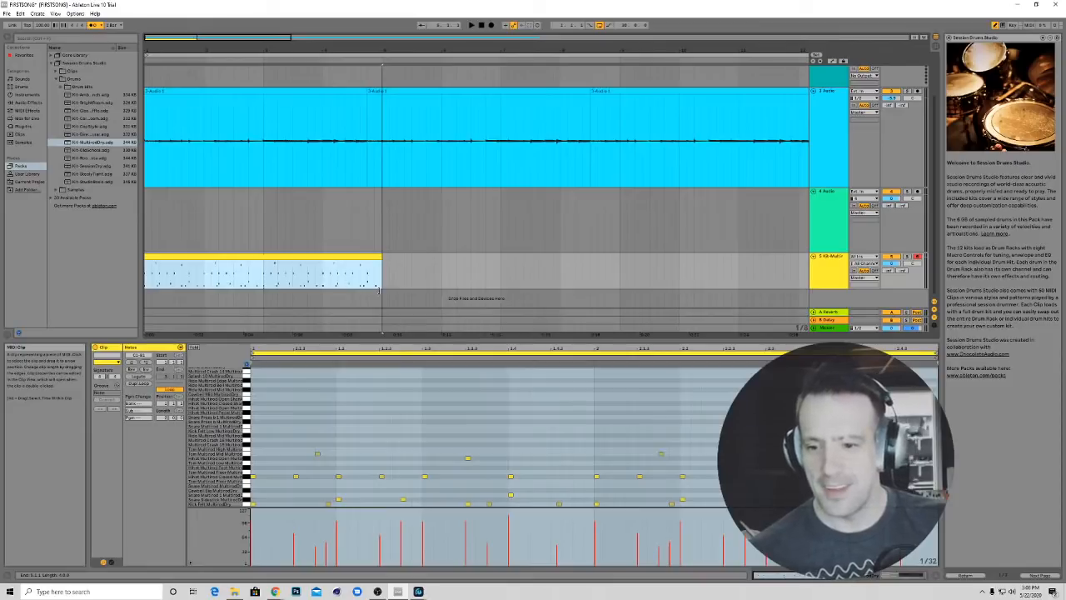
drag(378, 289, 264, 286)
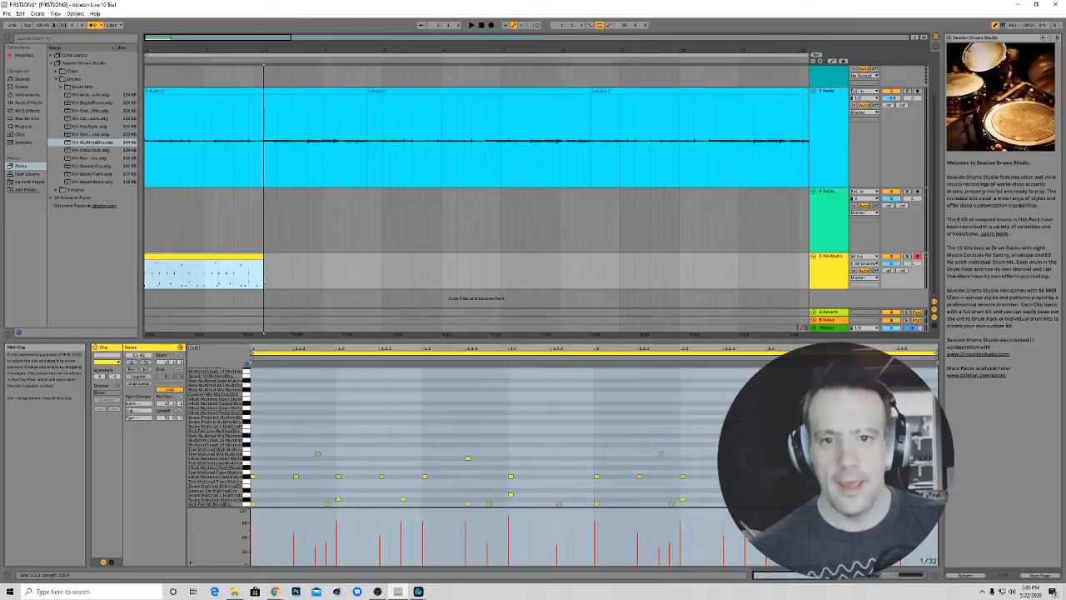
click(364, 163)
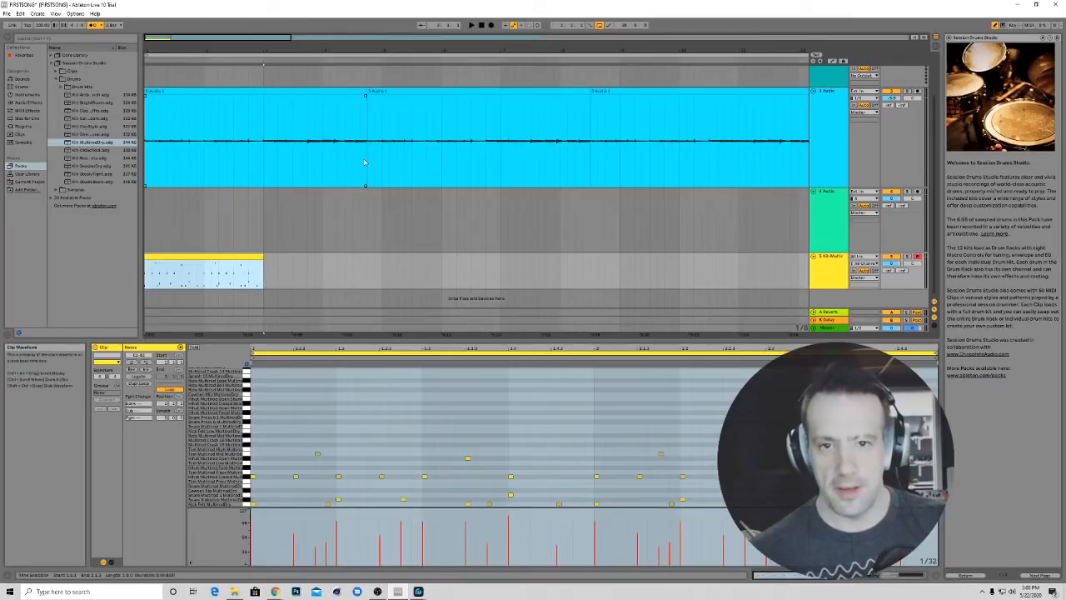
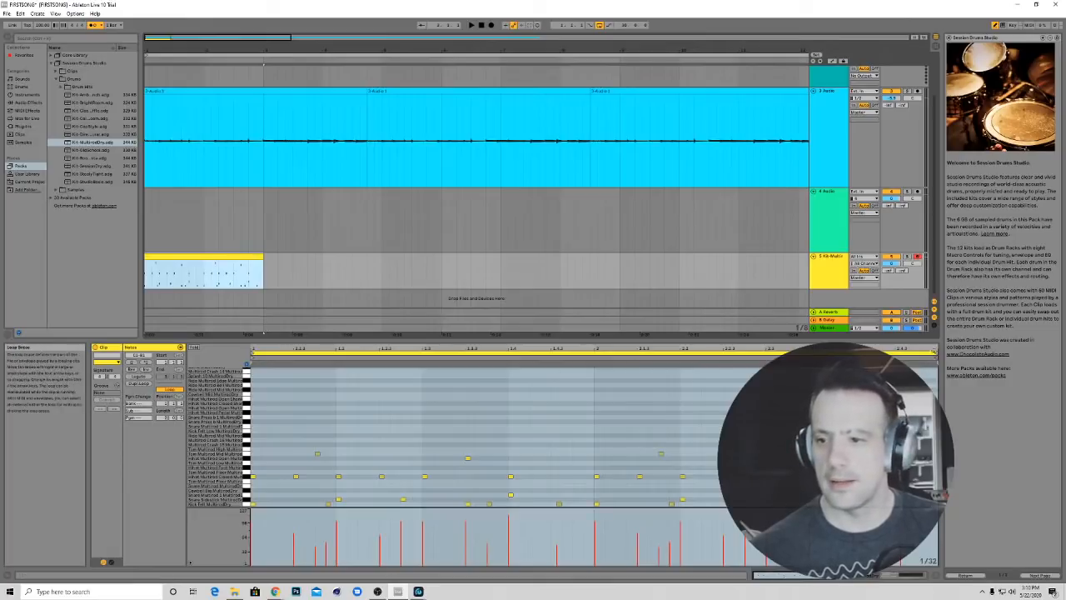
Lengthen the drum clip's loop beyond the two-bar pattern and extend the clip to the end of the first audio clip
drag(938, 354, 942, 353)
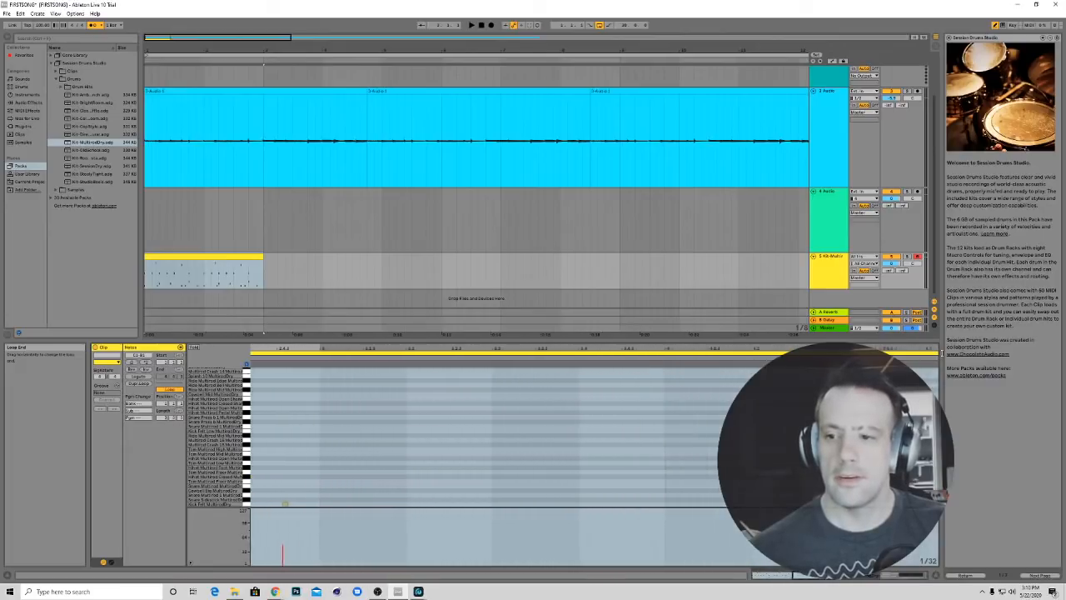
mouse_move(942, 353)
mouse_down()
mouse_move(639, 355)
mouse_move(724, 354)
mouse_up()
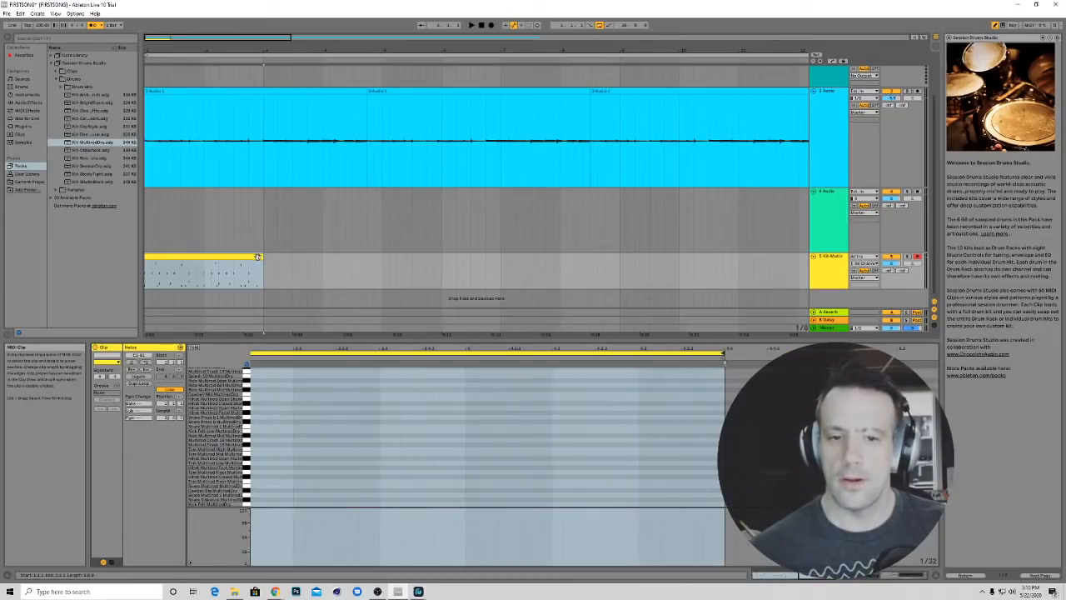
drag(261, 269, 365, 269)
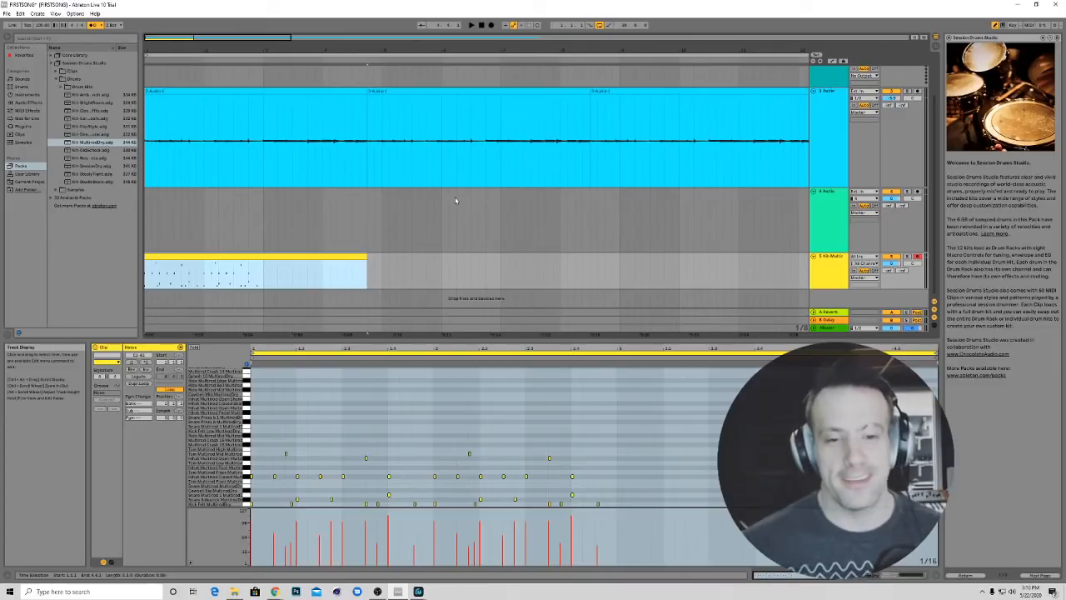
Duplicate the drum clip's two-bar note pattern so it continues from bar 3 to fill the extended clip
key(b)
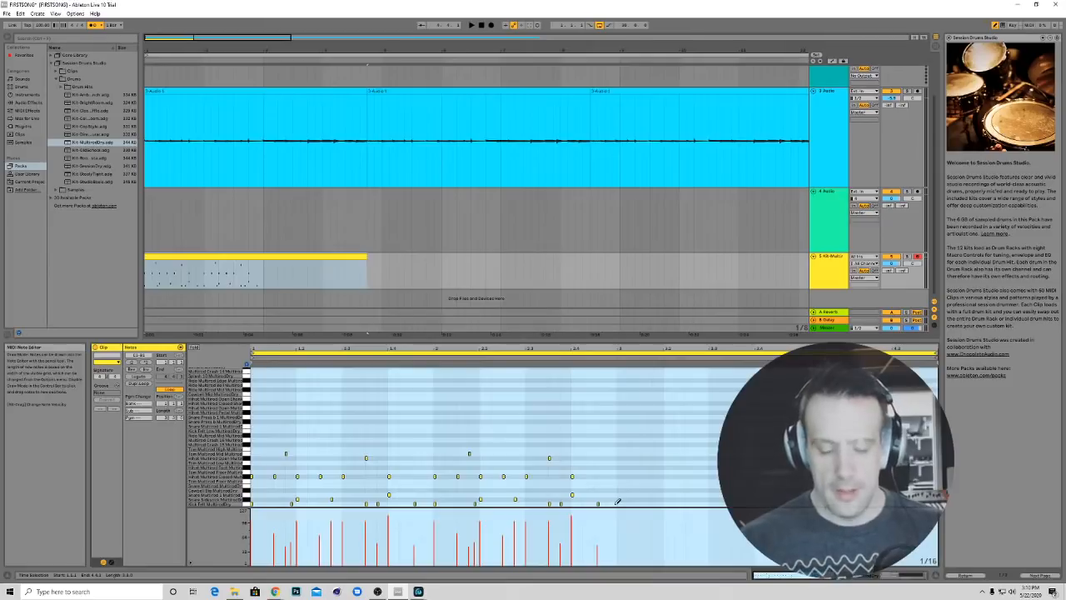
key(b)
mouse_move(618, 505)
mouse_down()
mouse_move(451, 457)
mouse_move(214, 419)
mouse_up()
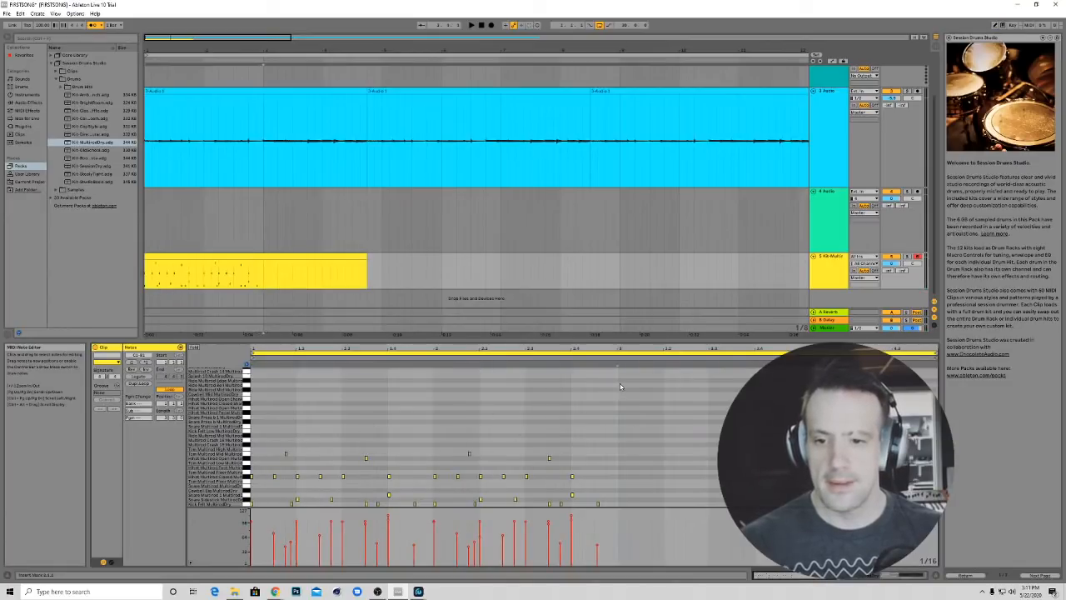
key(ctrl+d)
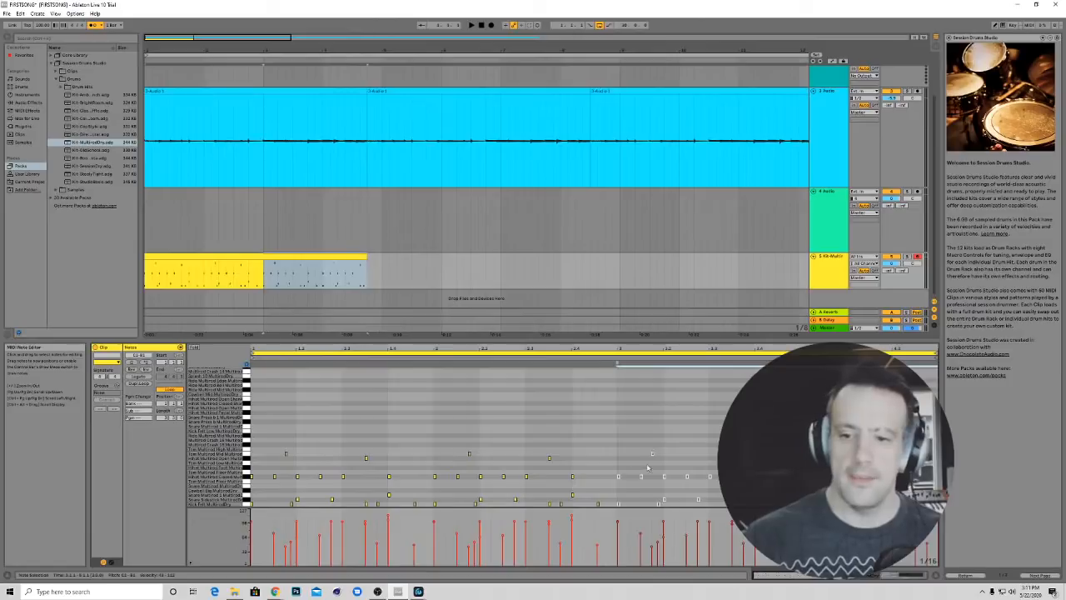
click(648, 468)
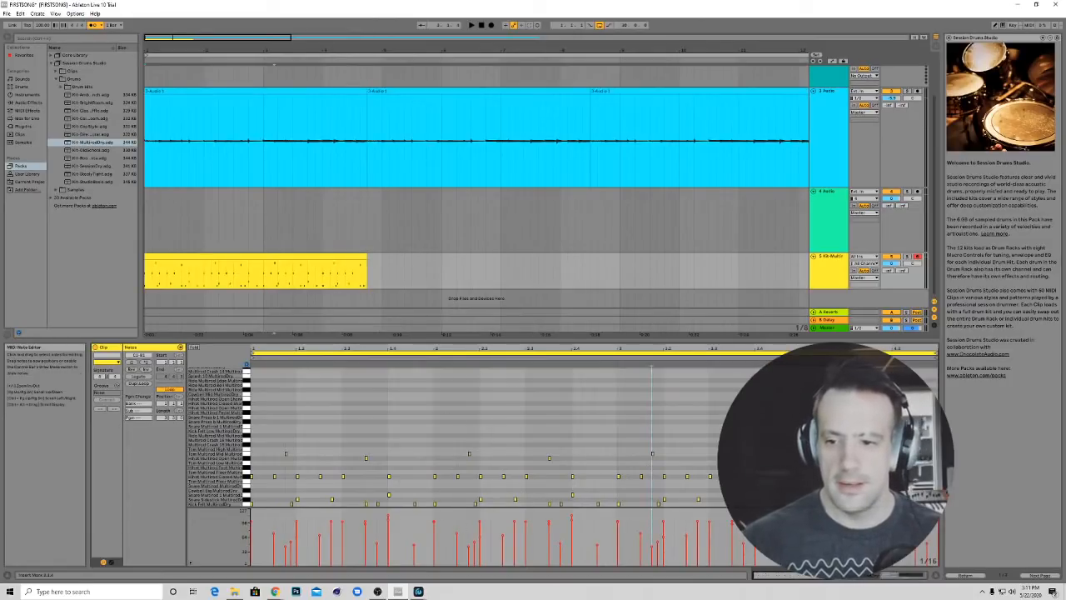
Select and delete the surplus duplicated drum notes near the end of the clip
drag(754, 576, 757, 576)
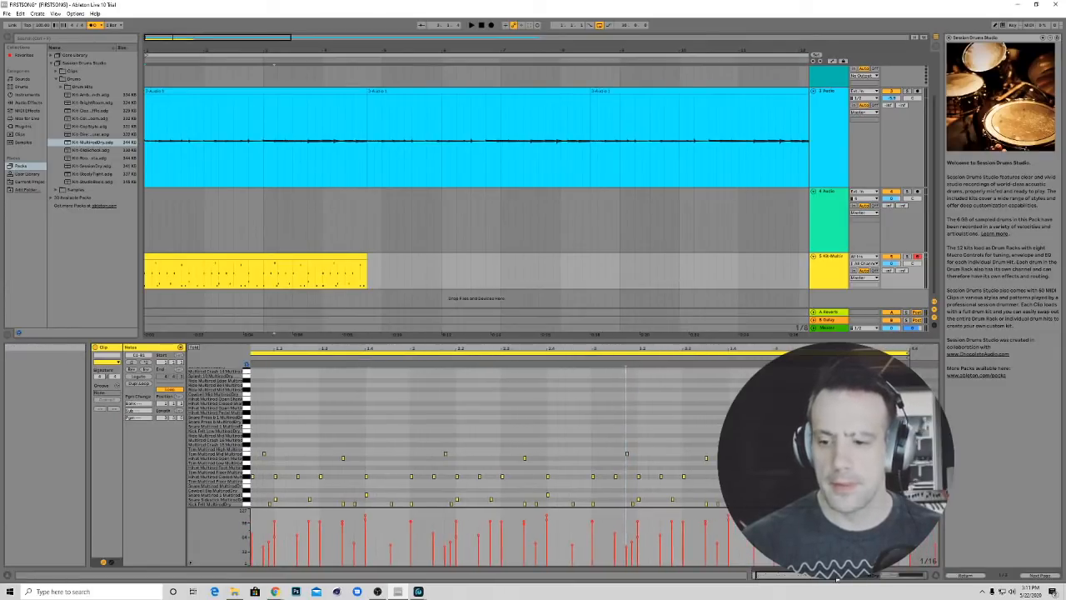
drag(757, 577, 798, 578)
drag(896, 470, 916, 500)
key(Delete)
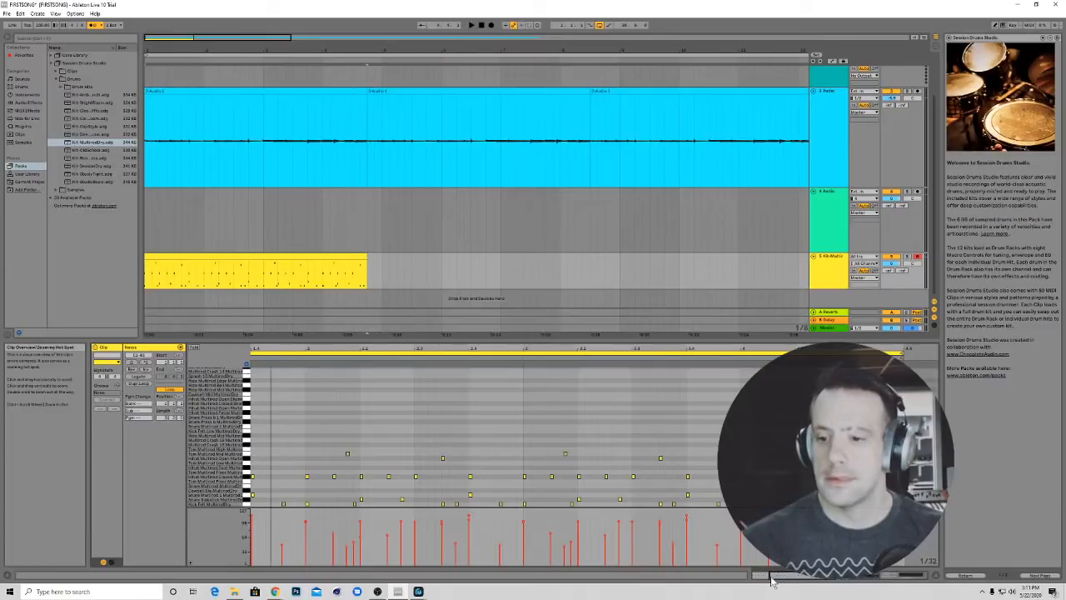
Turn off looping for the drum clip, keeping its end aligned with the first audio clip
drag(771, 578, 779, 578)
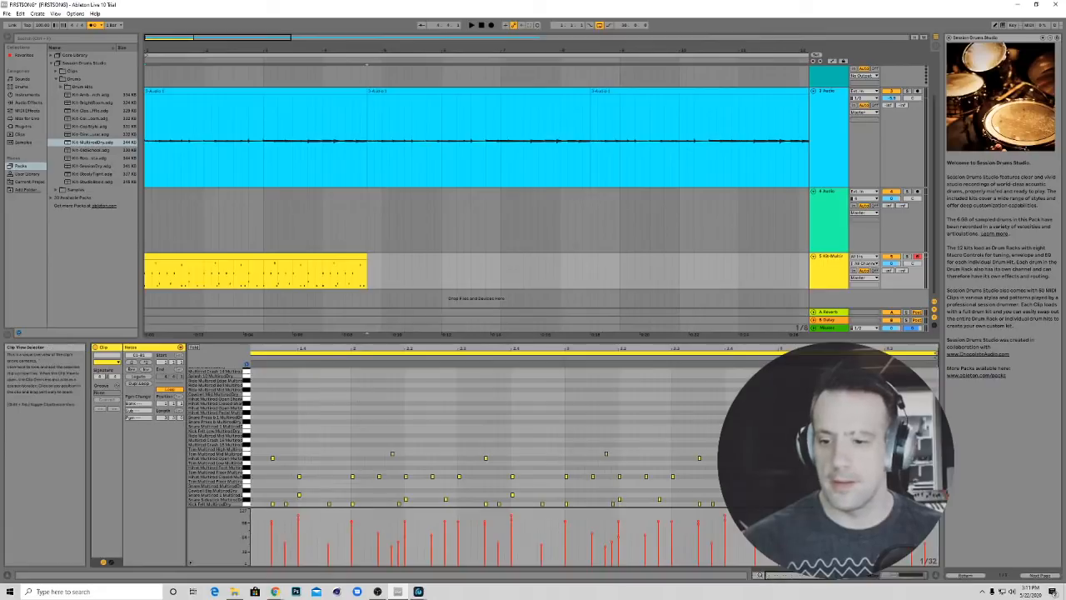
drag(764, 574, 807, 577)
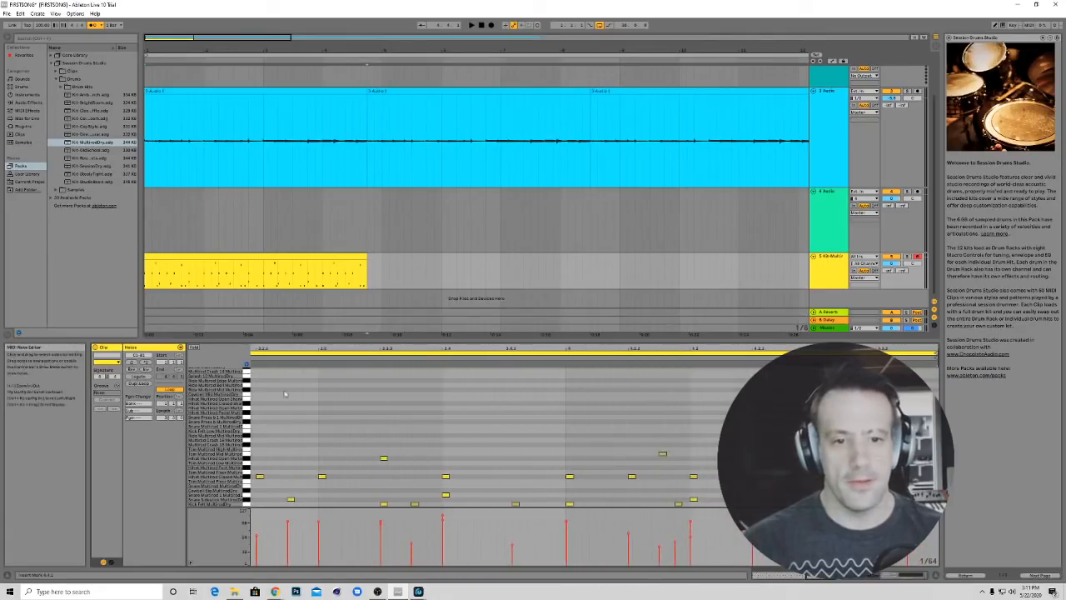
click(163, 391)
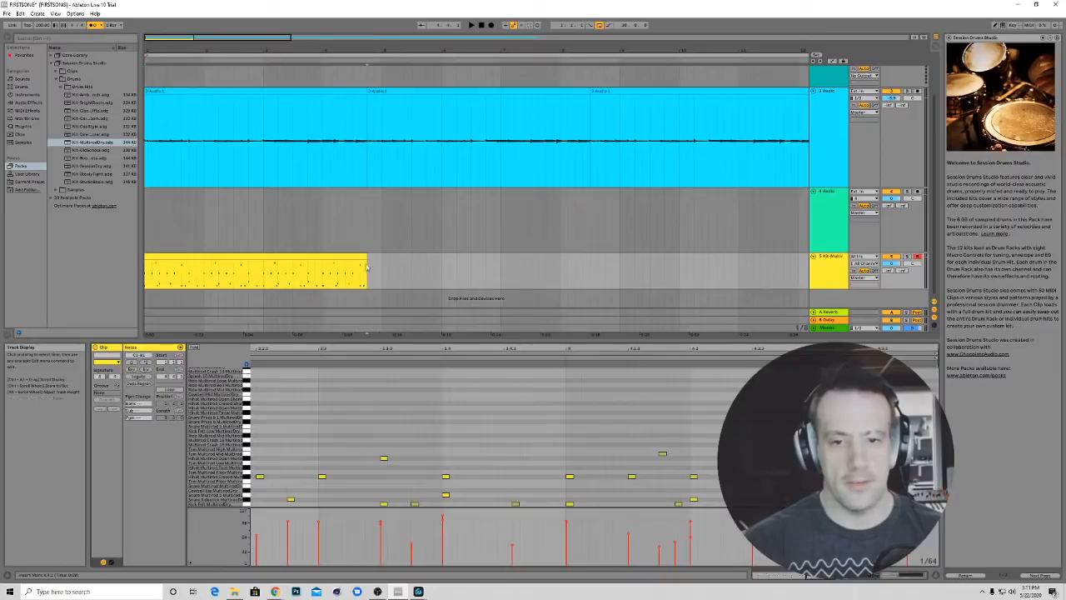
mouse_move(368, 263)
mouse_down()
mouse_move(493, 263)
mouse_move(293, 259)
mouse_move(367, 264)
mouse_up()
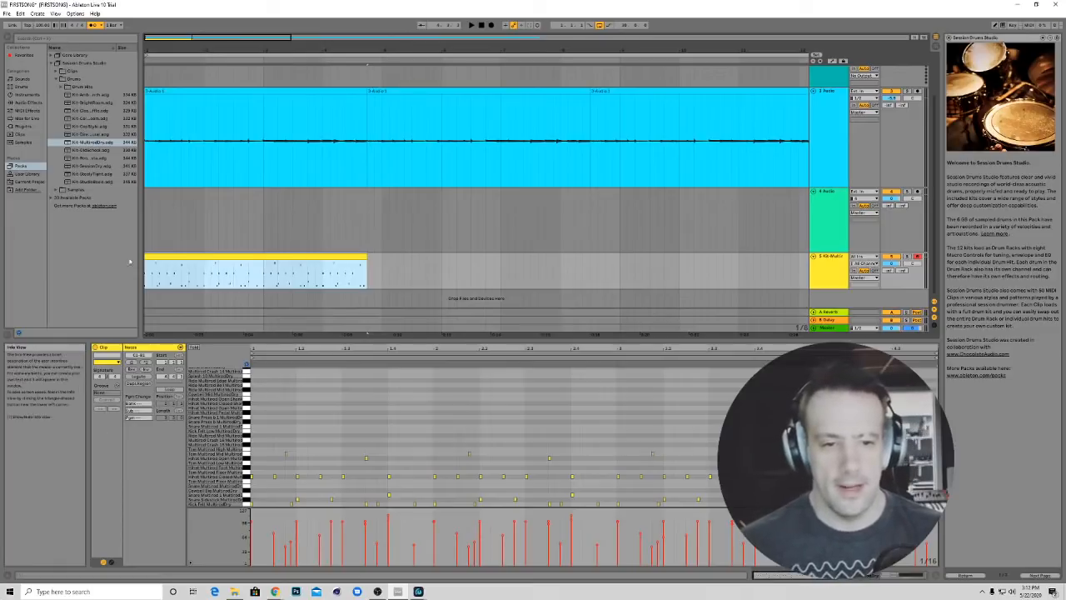
click(240, 268)
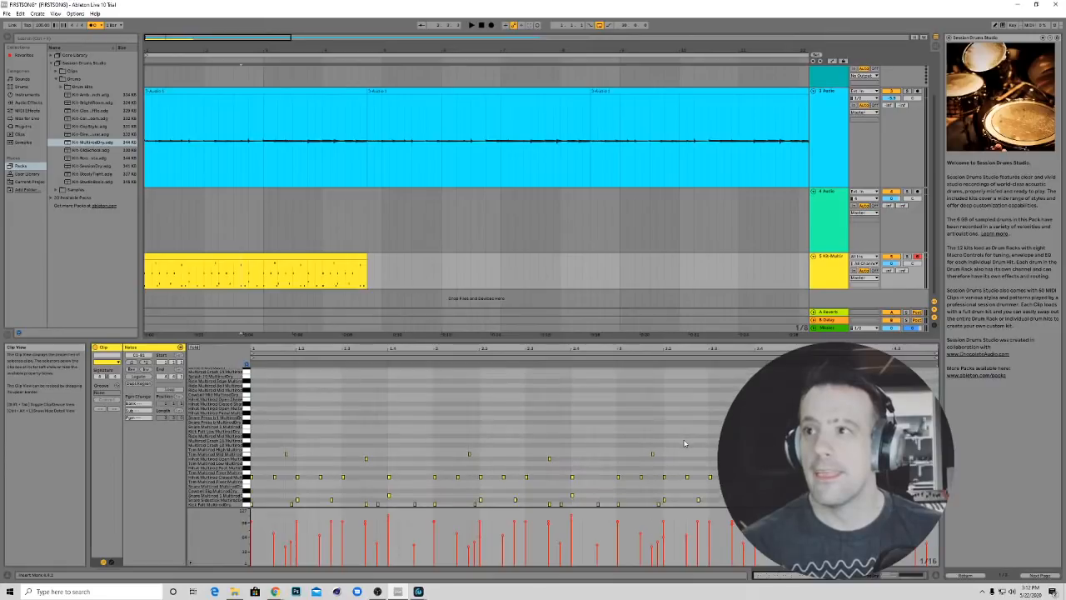
Play back the drum clip around bar 3 and examine the notes there at close zoom
key(space)
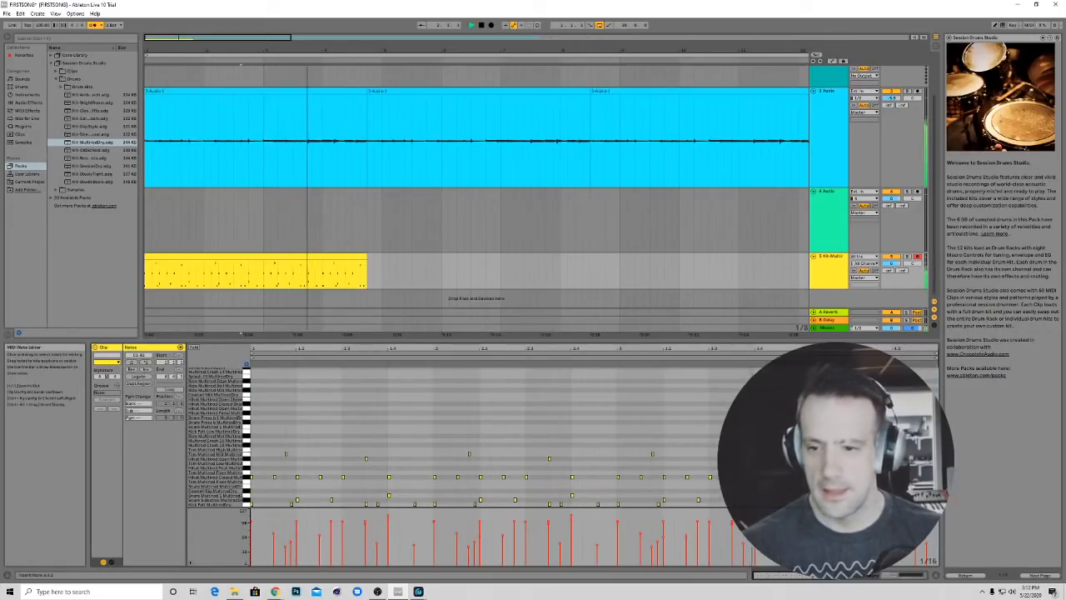
click(621, 348)
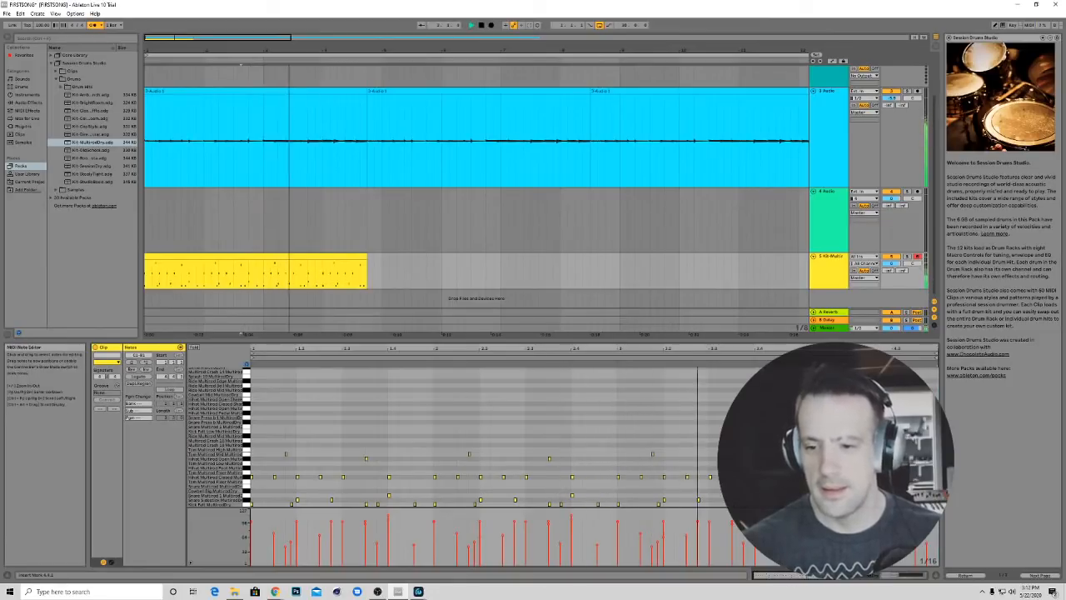
key(space)
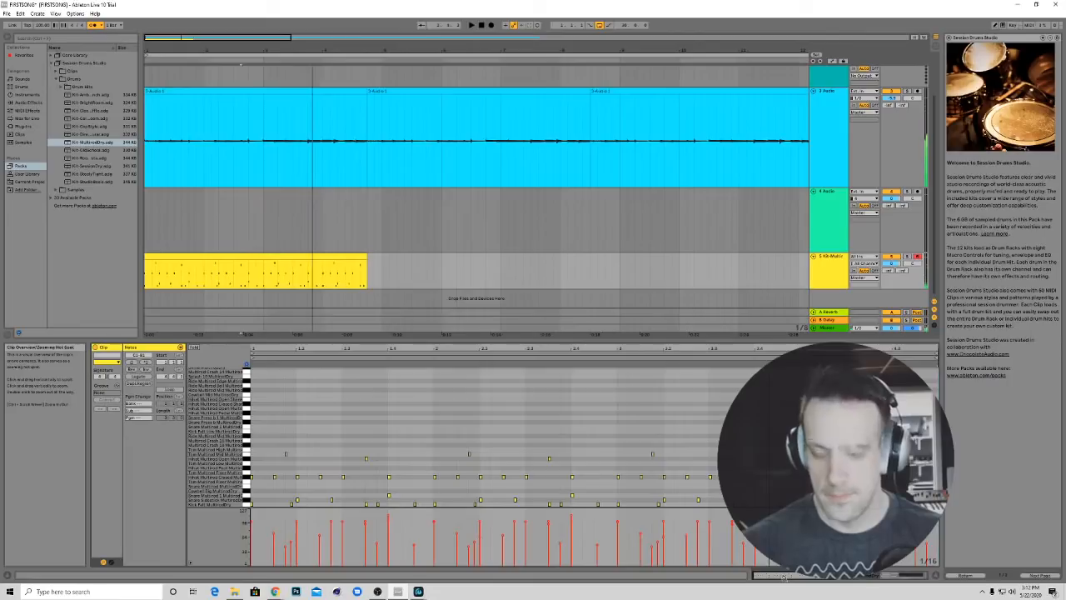
scroll(791, 574, up, 3)
scroll(792, 574, down, 1)
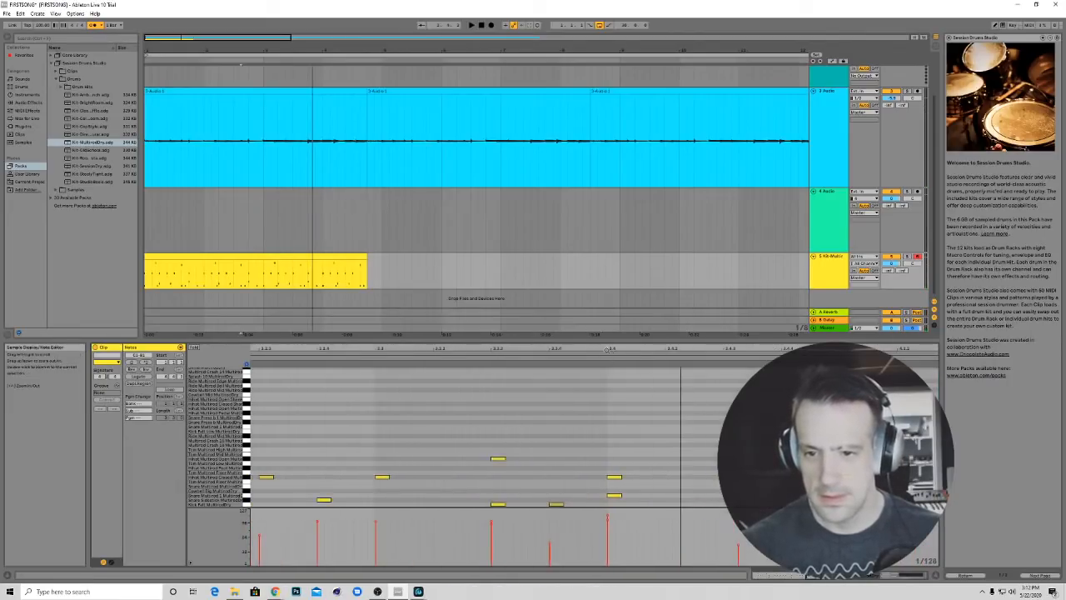
key(space)
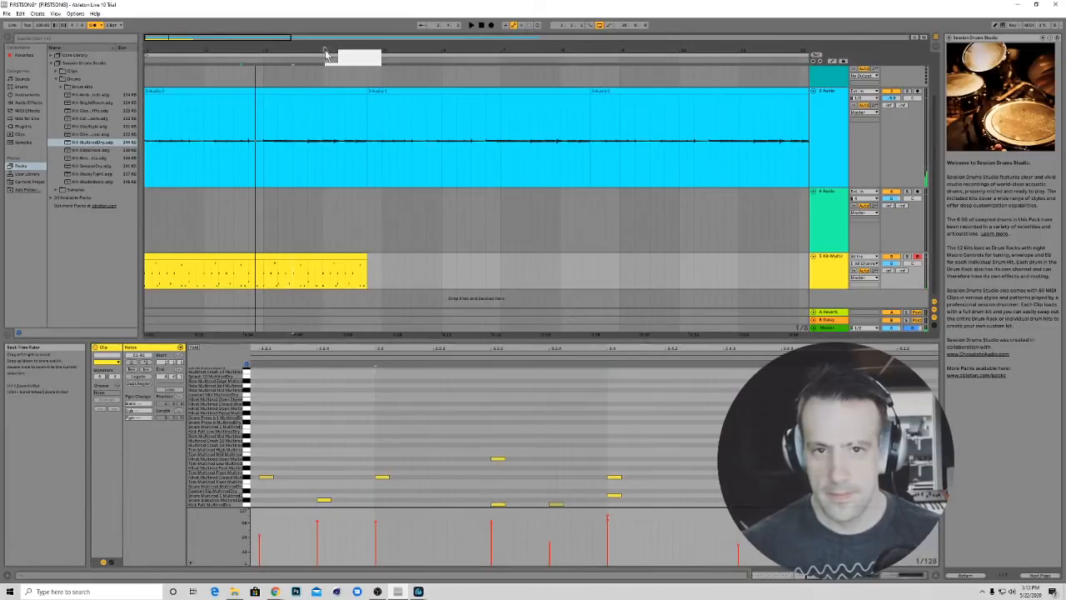
click(457, 434)
key(space)
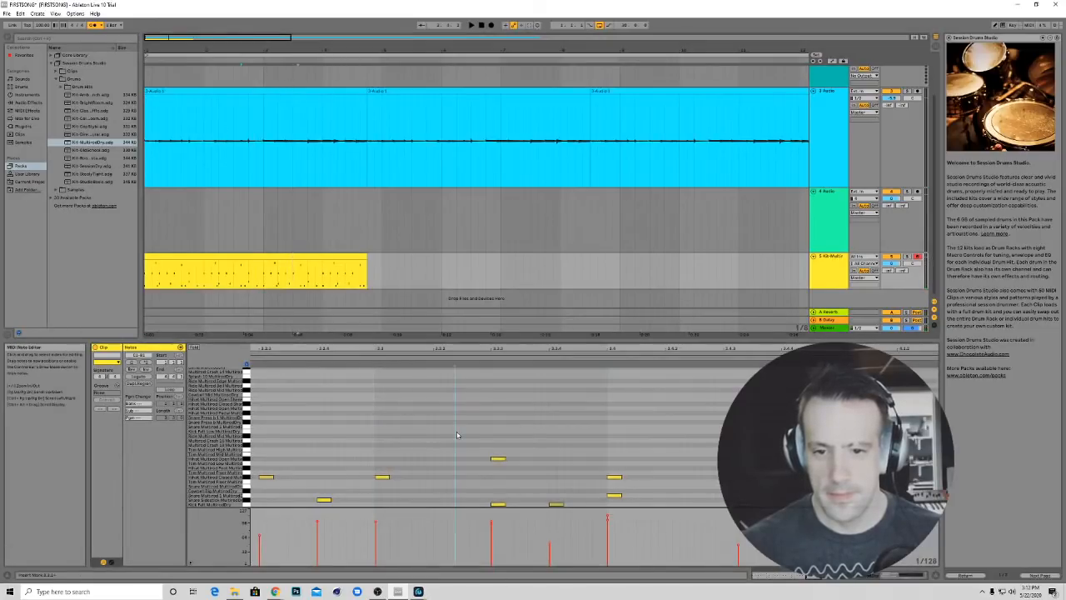
key(space)
click(514, 428)
click(534, 420)
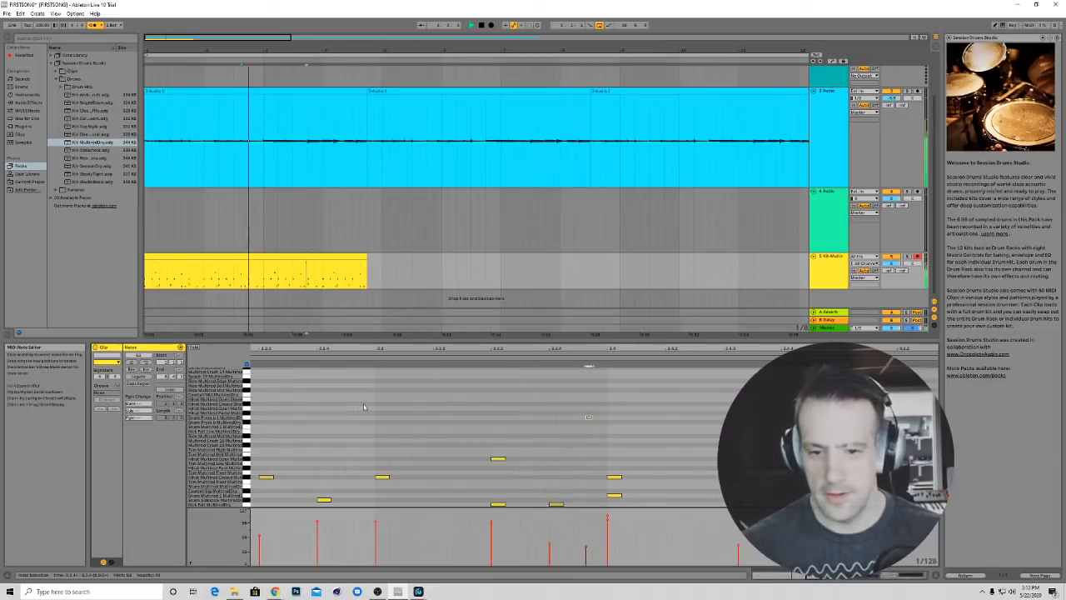
right_click(590, 421)
click(593, 419)
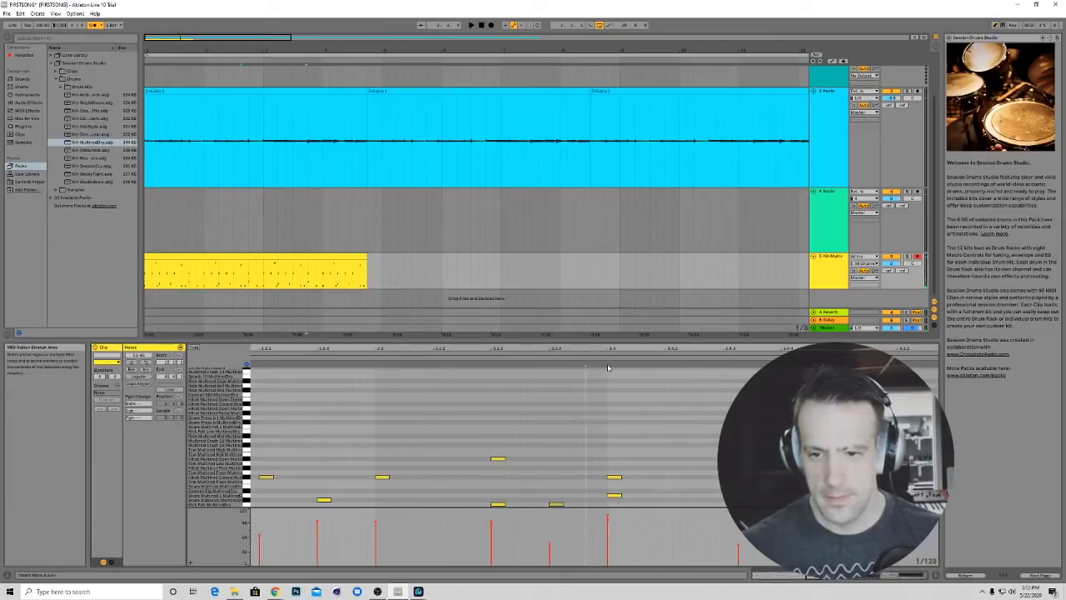
Listen to the third bar of the drum clip from its second beat to judge where hits are missing
key(space)
drag(610, 368, 275, 364)
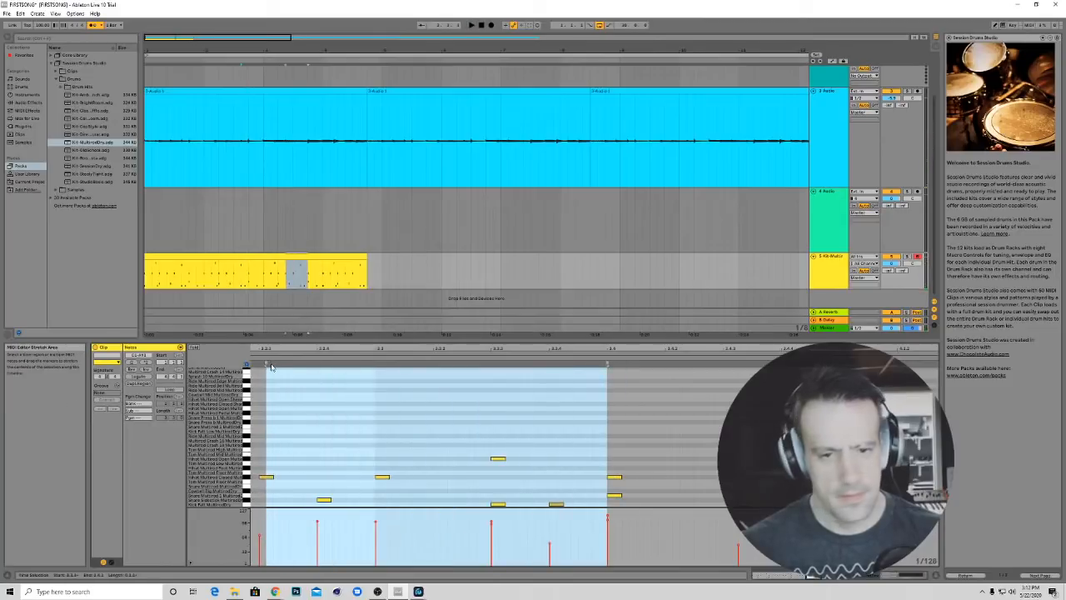
click(260, 365)
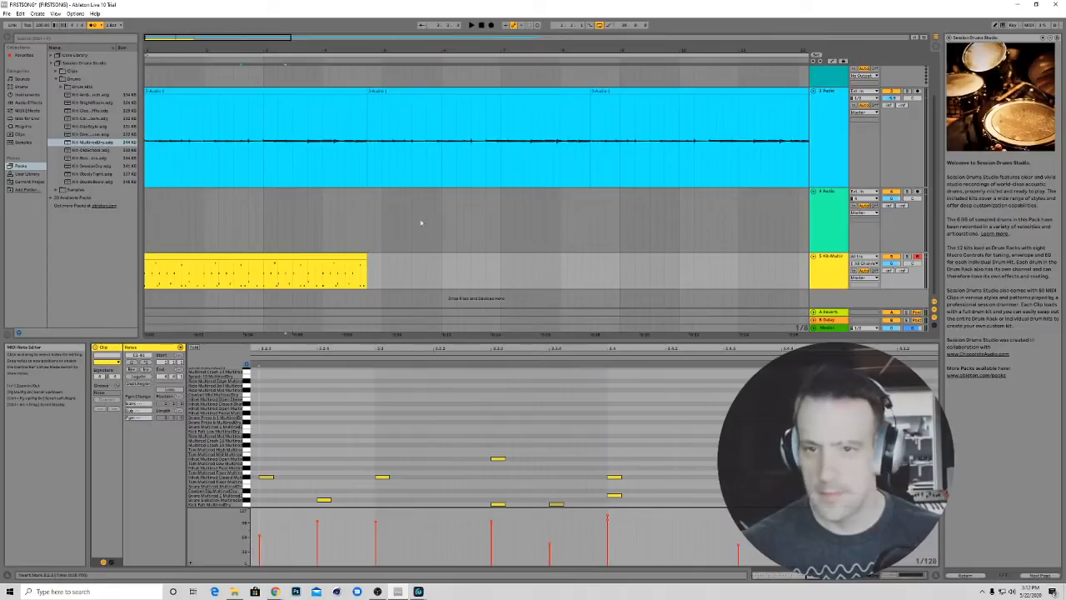
key(space)
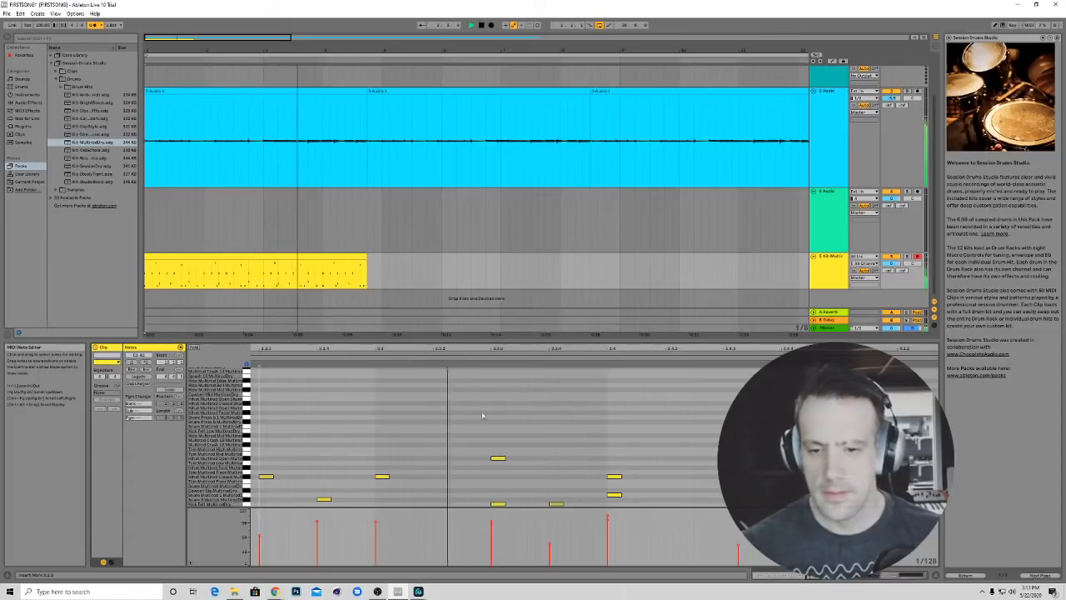
key(space)
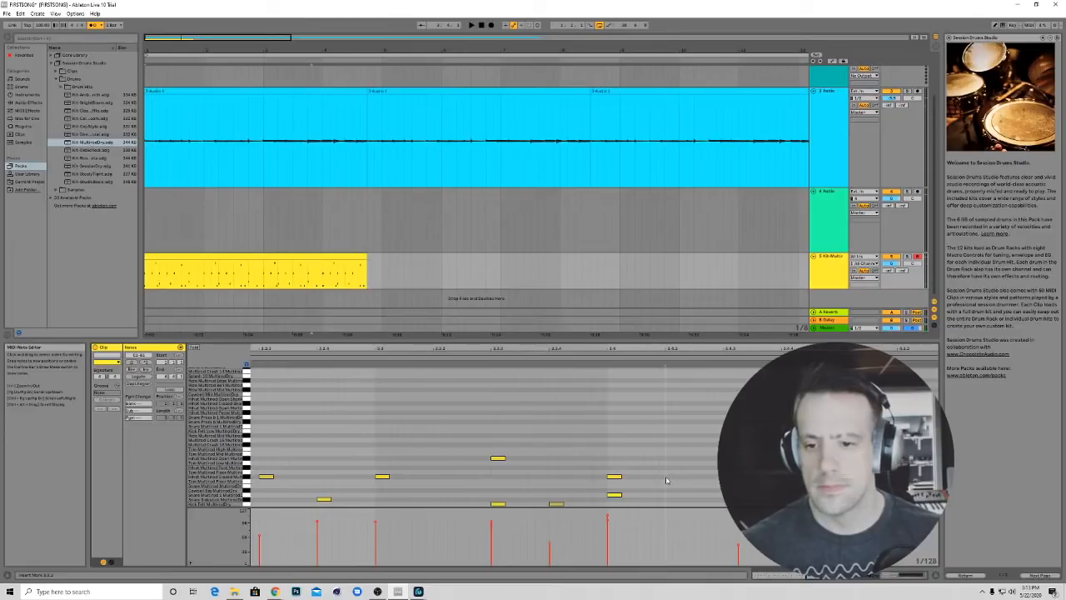
Add a short closed hi-hat note at 3.4.2 and play the passage back from beat 3.3
double_click(668, 477)
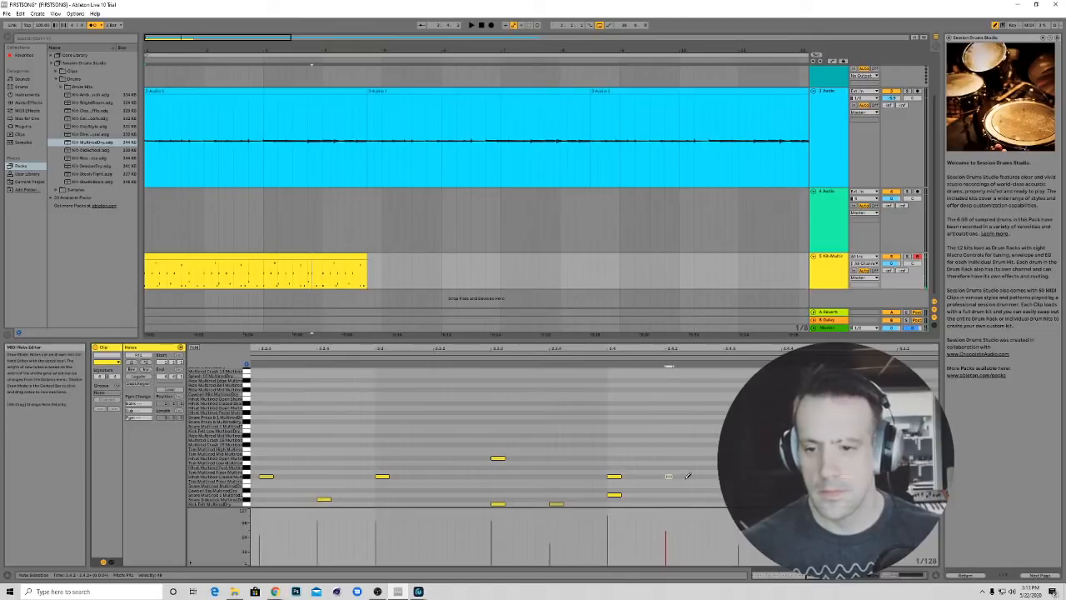
key(space)
key(space)
click(607, 363)
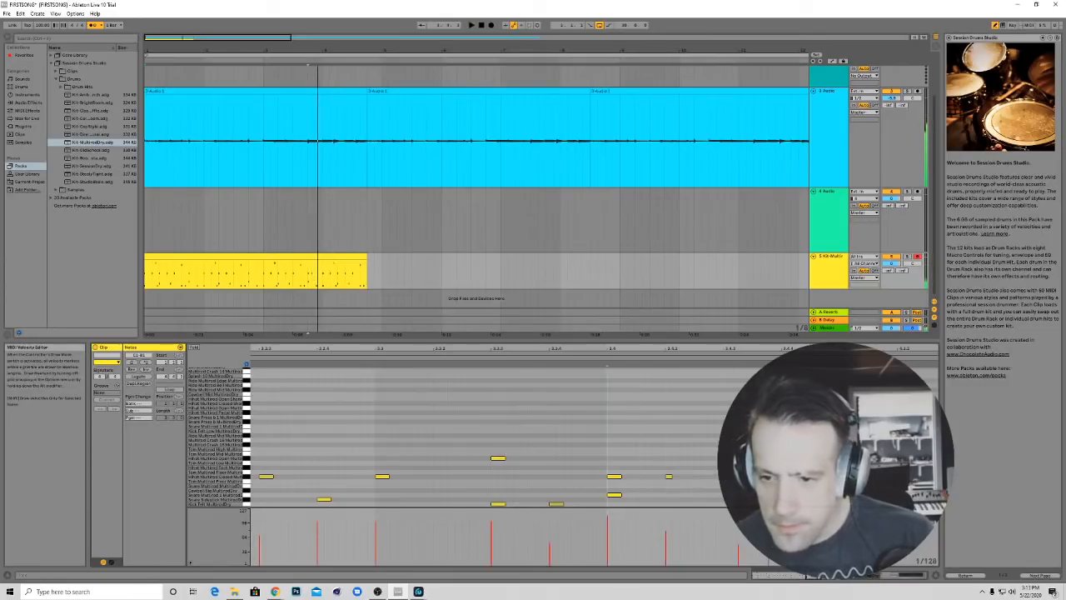
click(376, 360)
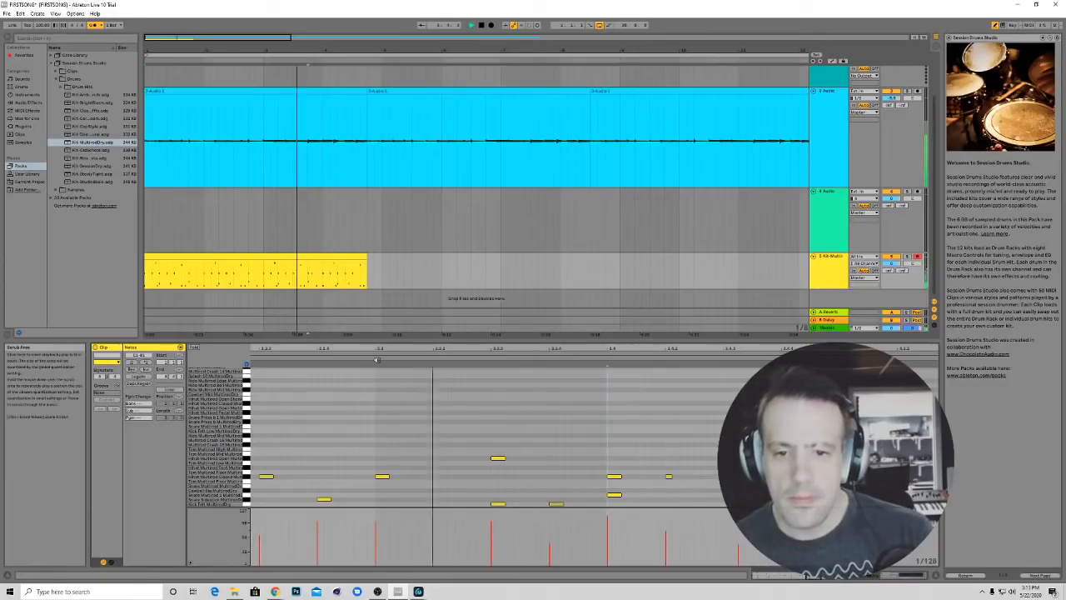
click(377, 360)
click(376, 359)
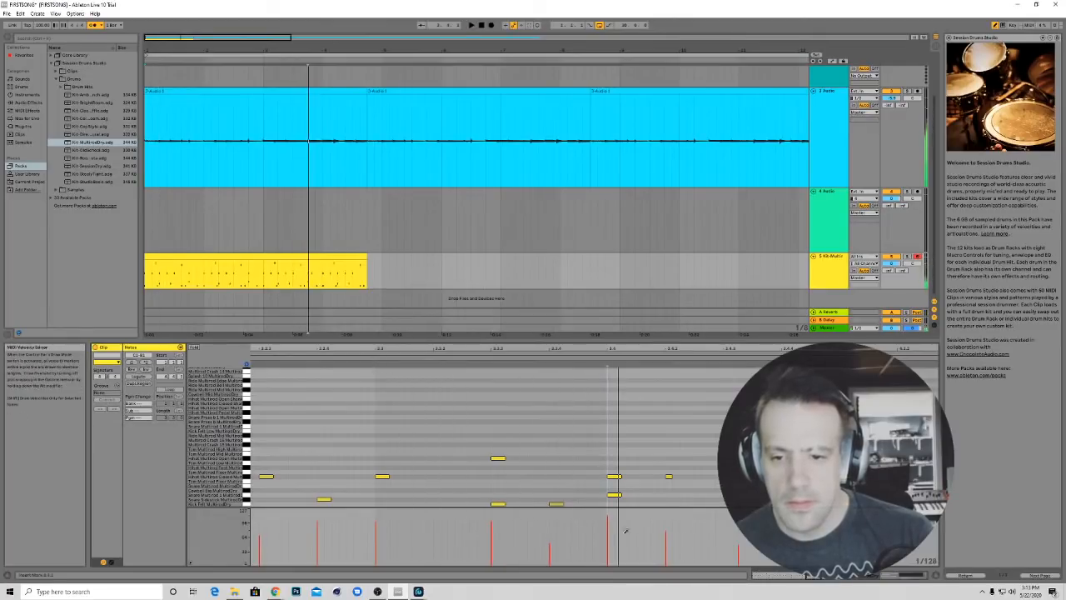
Add a short snare note just before beat 3.4 and raise its velocity
click(584, 495)
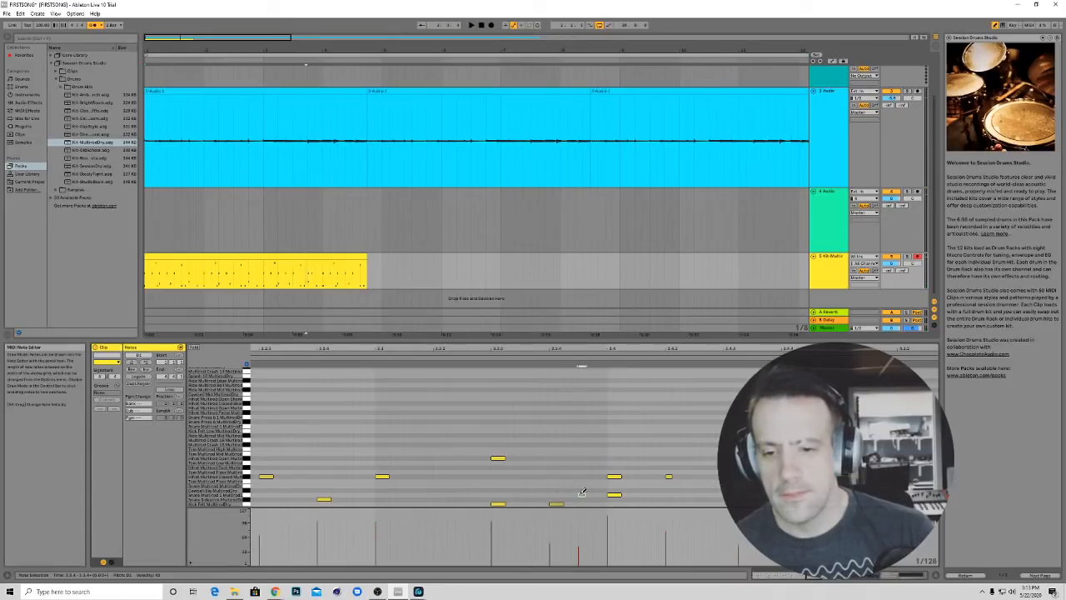
scroll(581, 493, up, 1)
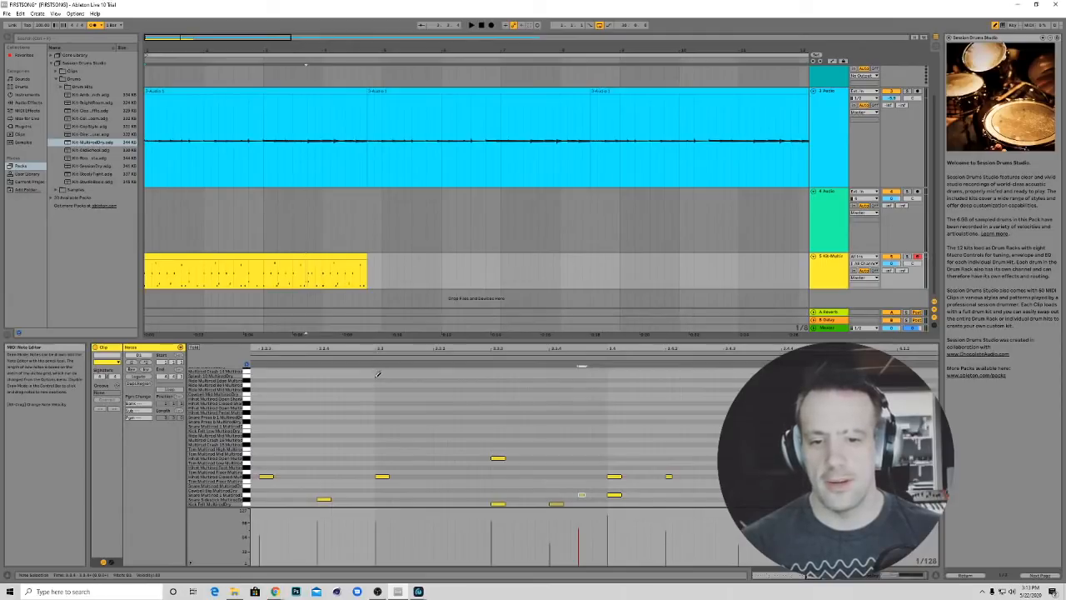
click(377, 365)
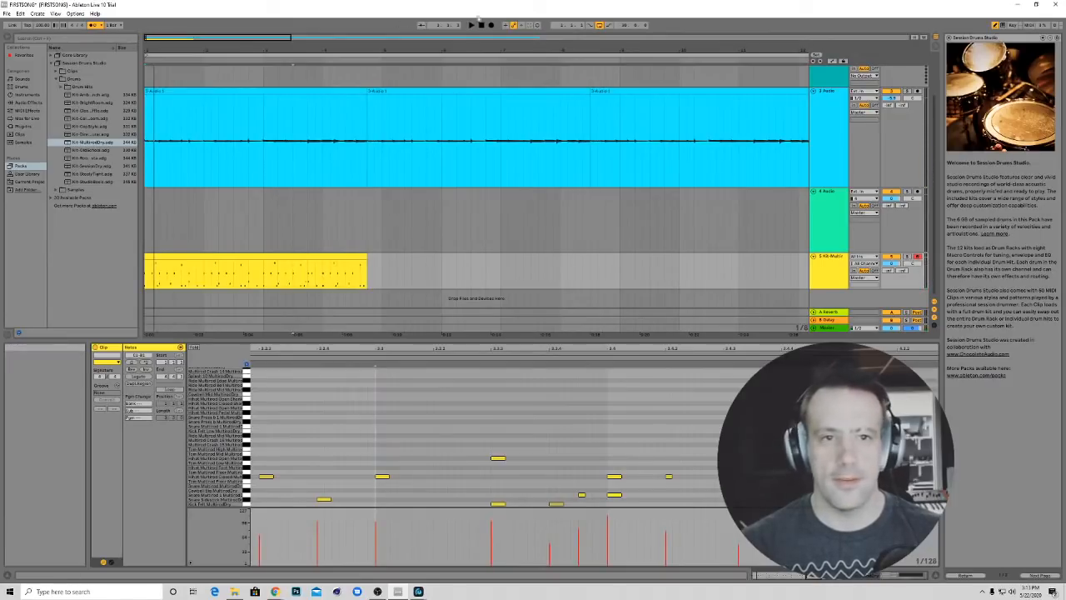
Turn off the arrangement loop and replay the drum clip from beat 3.3 to check the added hits
click(600, 26)
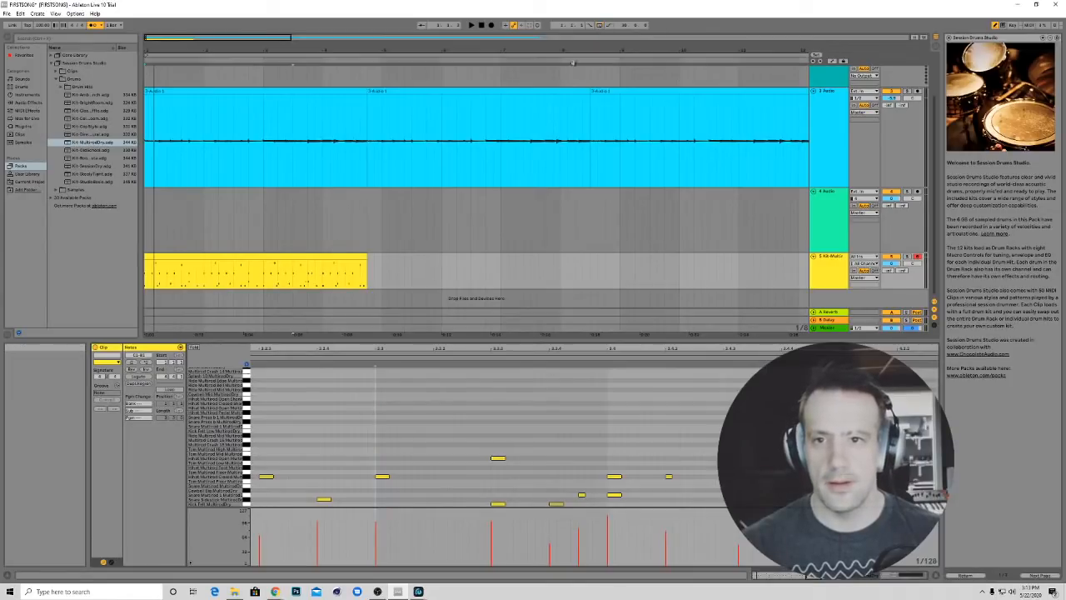
key(space)
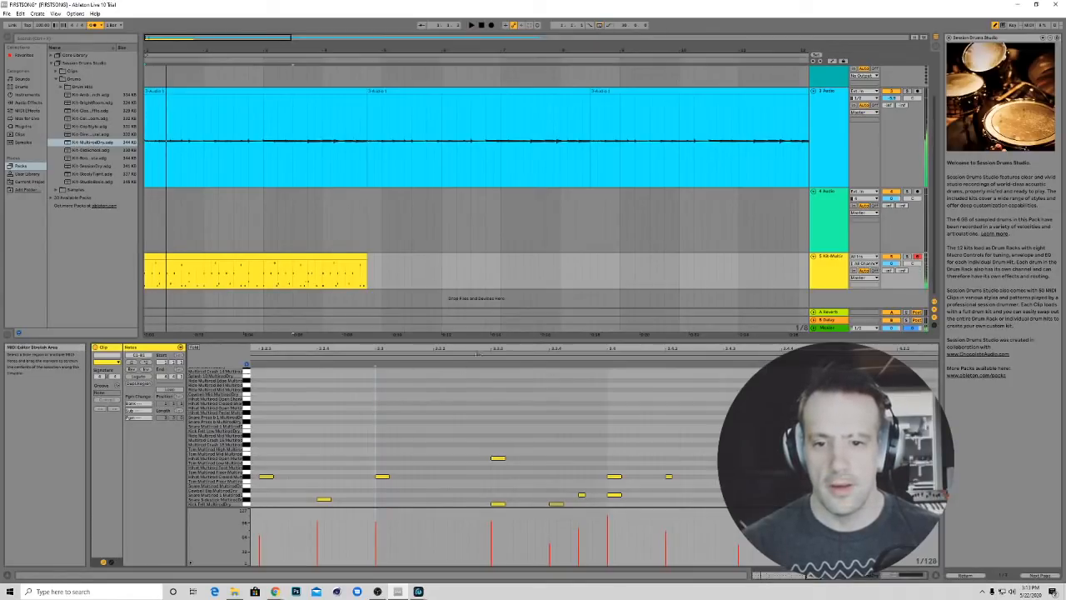
click(481, 365)
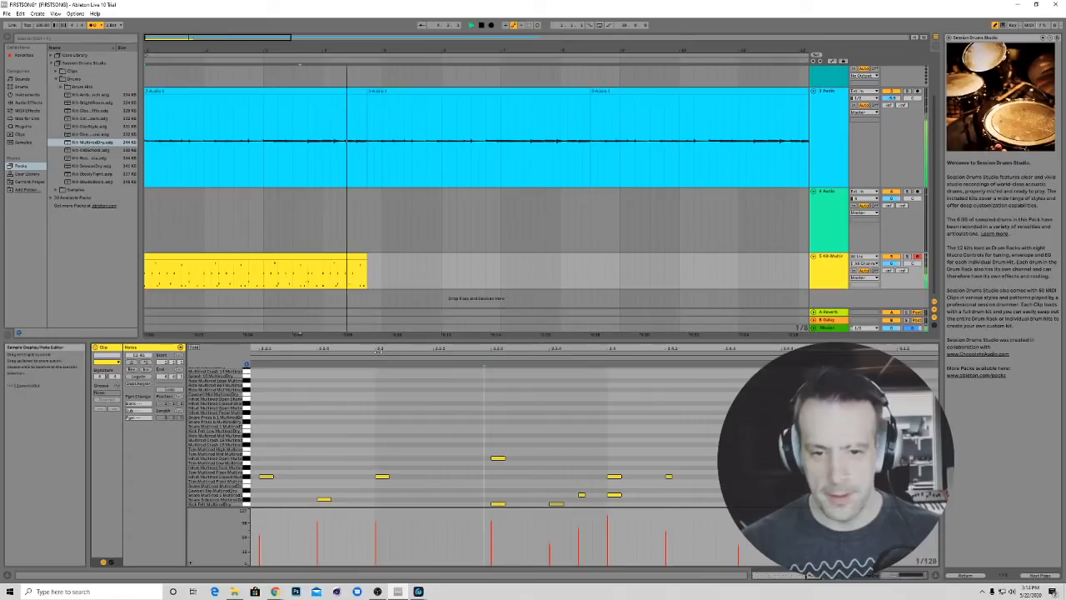
key(space)
click(376, 359)
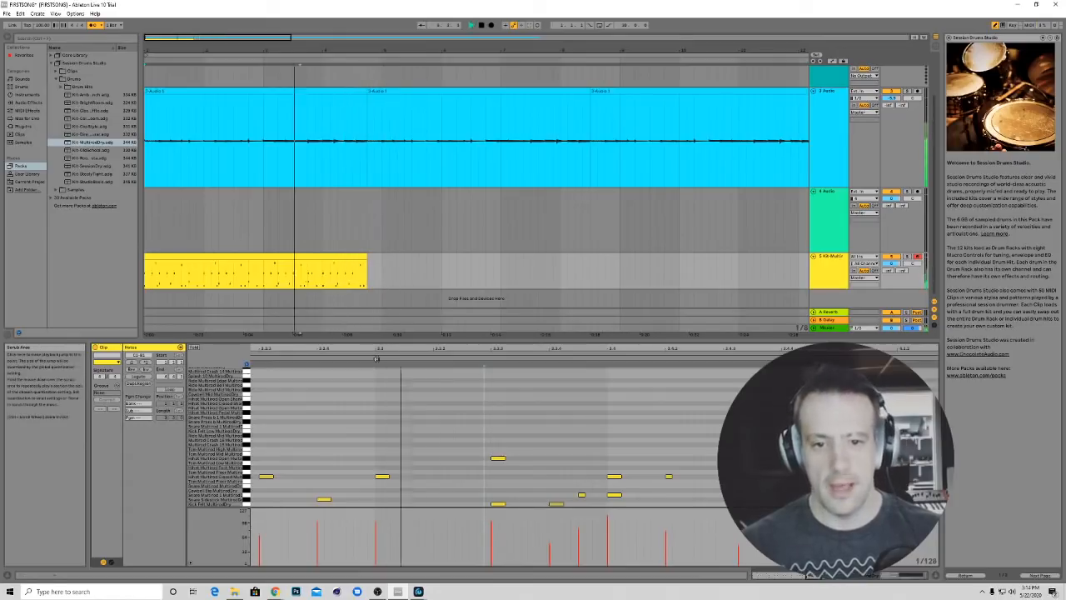
click(377, 358)
key(space)
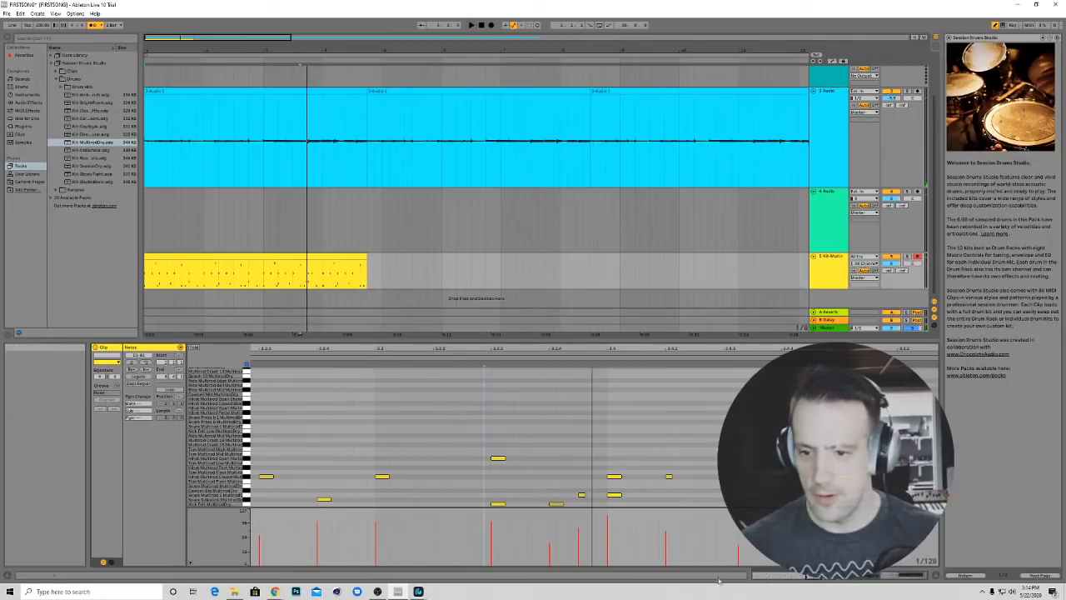
Fold the note editor to the used drum rows and restore the full row view to compare both displays
drag(816, 576, 817, 579)
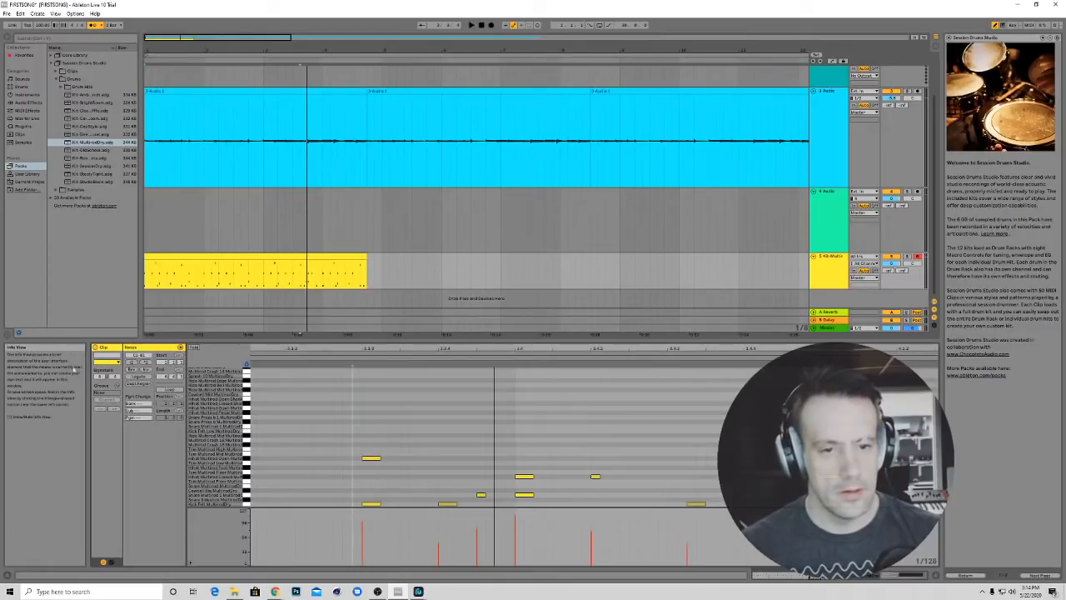
click(194, 348)
key(space)
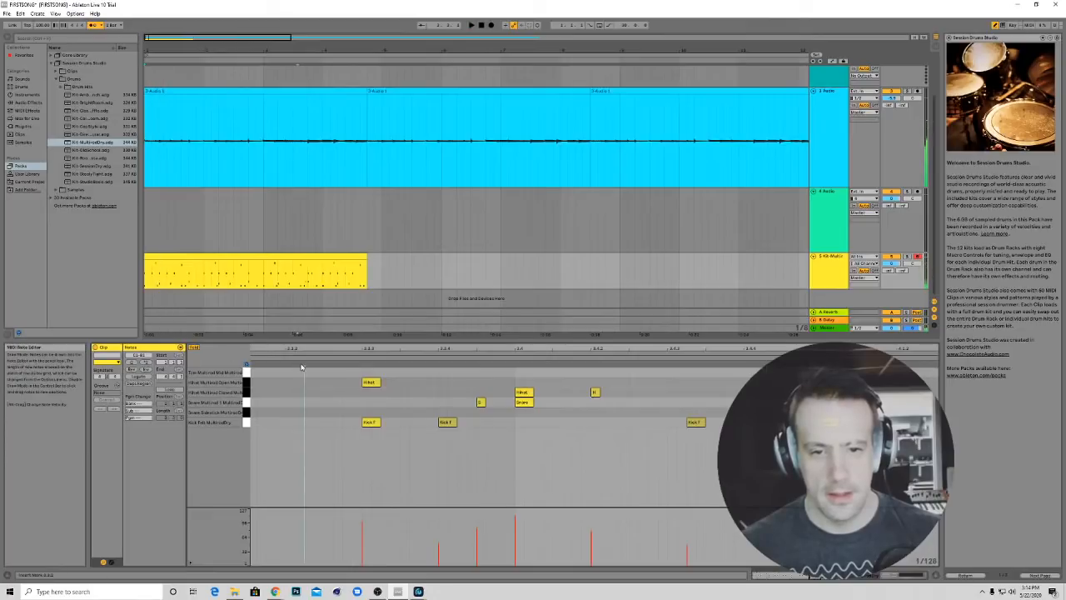
click(194, 348)
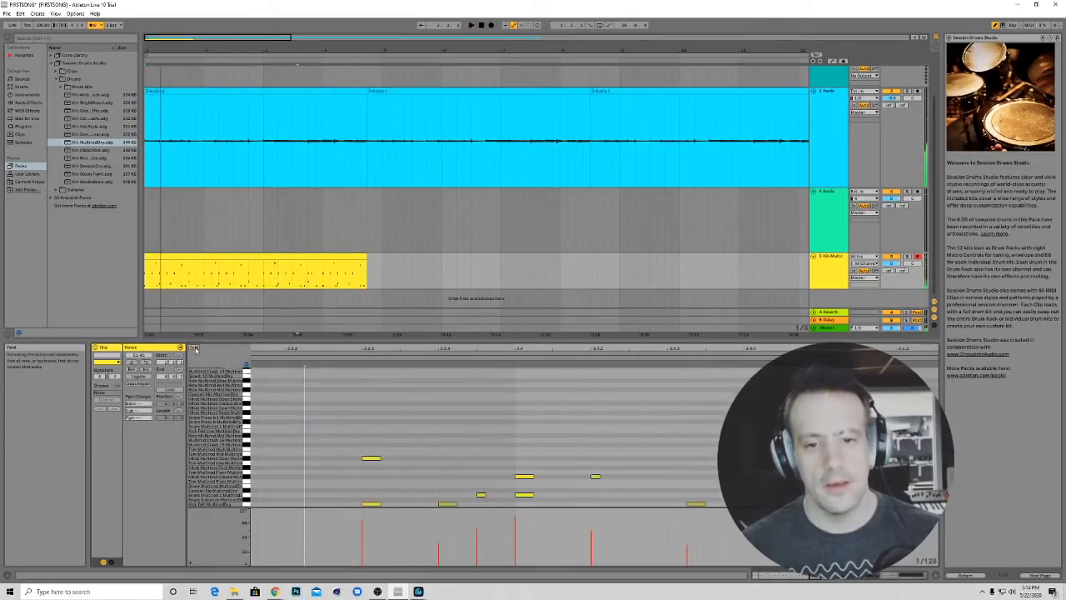
click(194, 348)
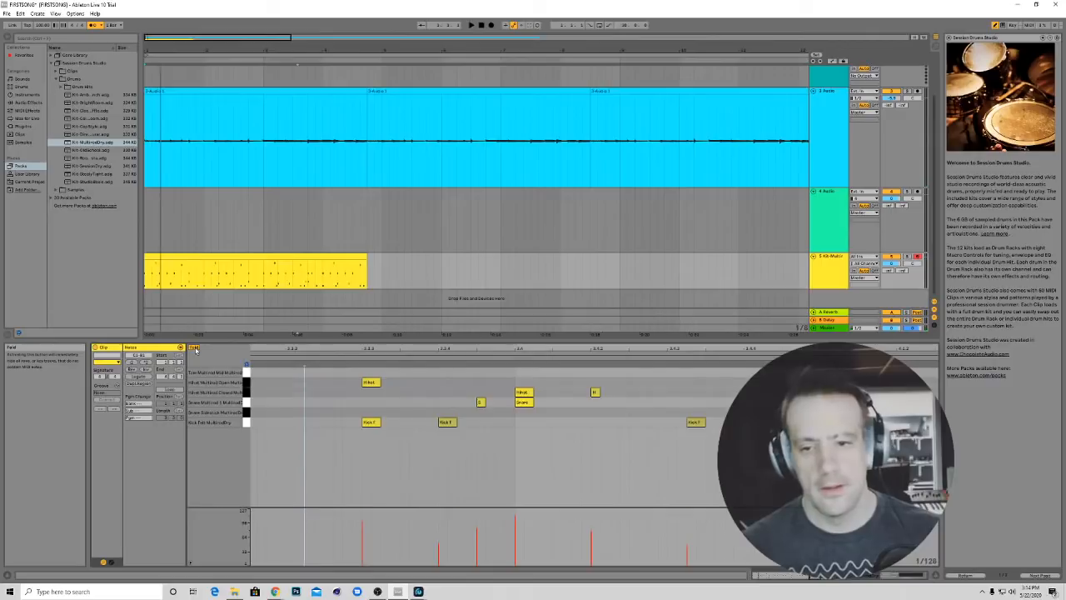
click(194, 348)
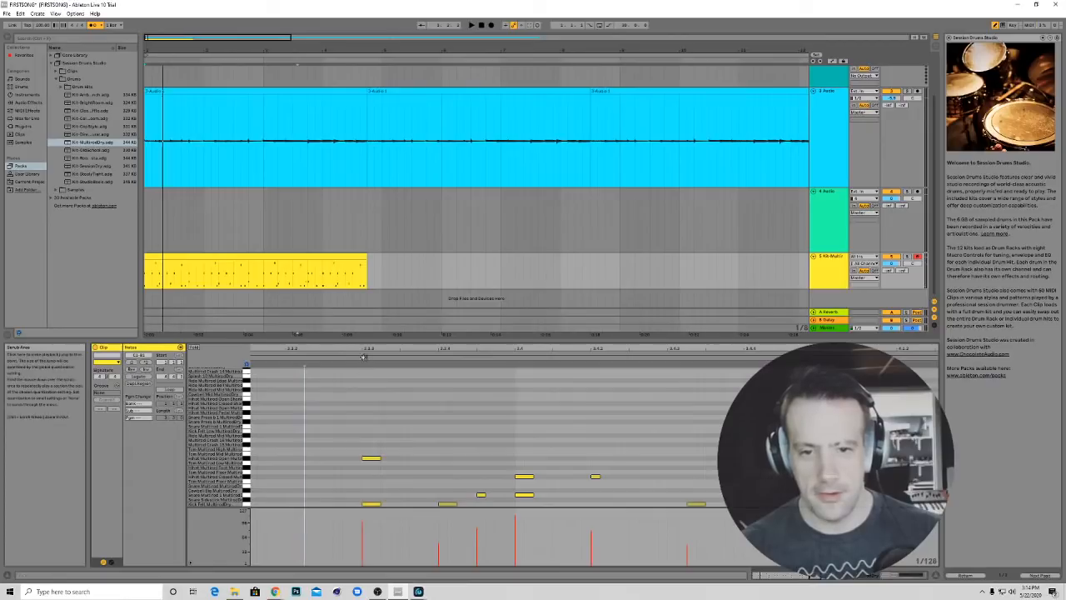
Play the drum clip from 3.3.3, then add a short snare note over the kick just after 3.4.3 with raised velocity
click(362, 359)
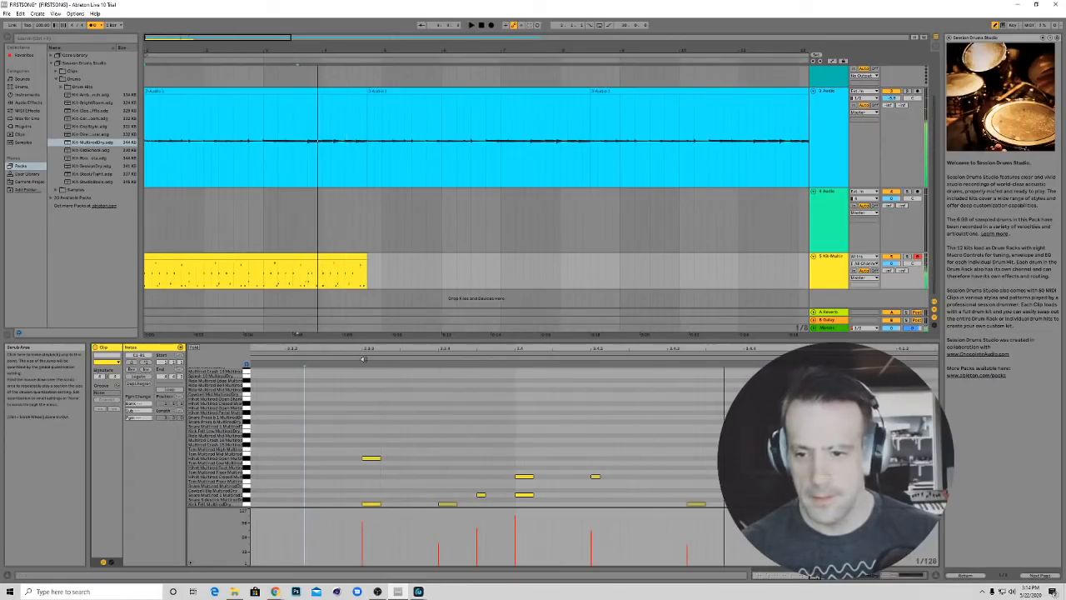
key(space)
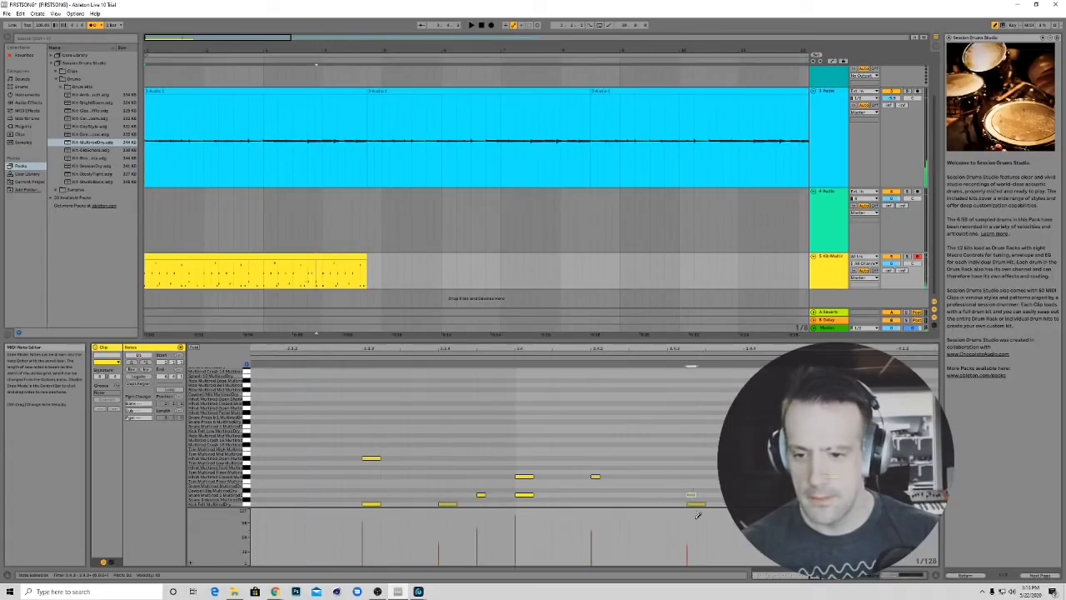
right_click(691, 493)
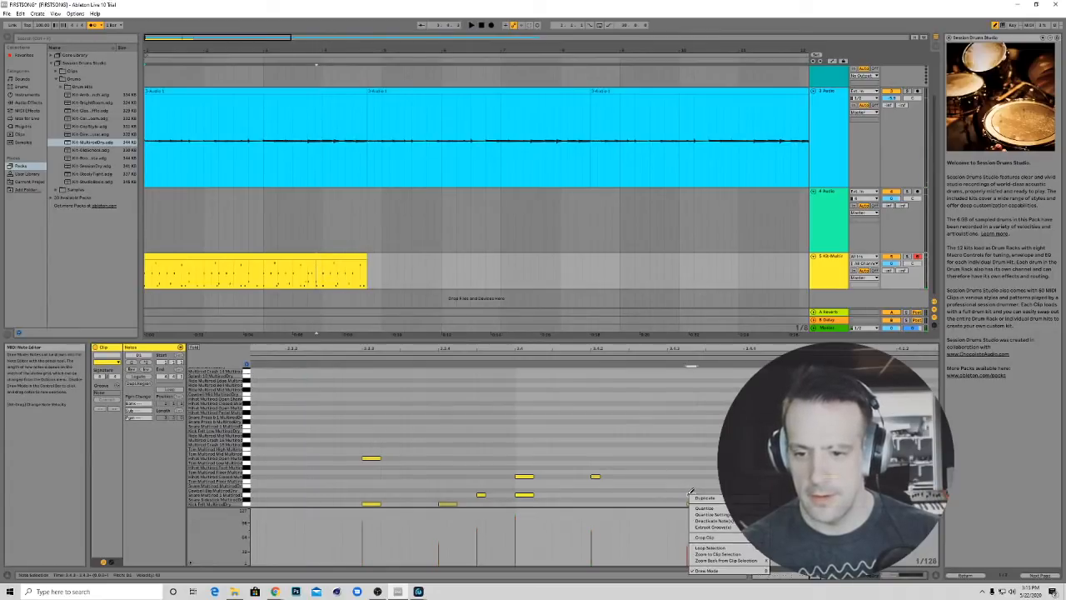
click(691, 493)
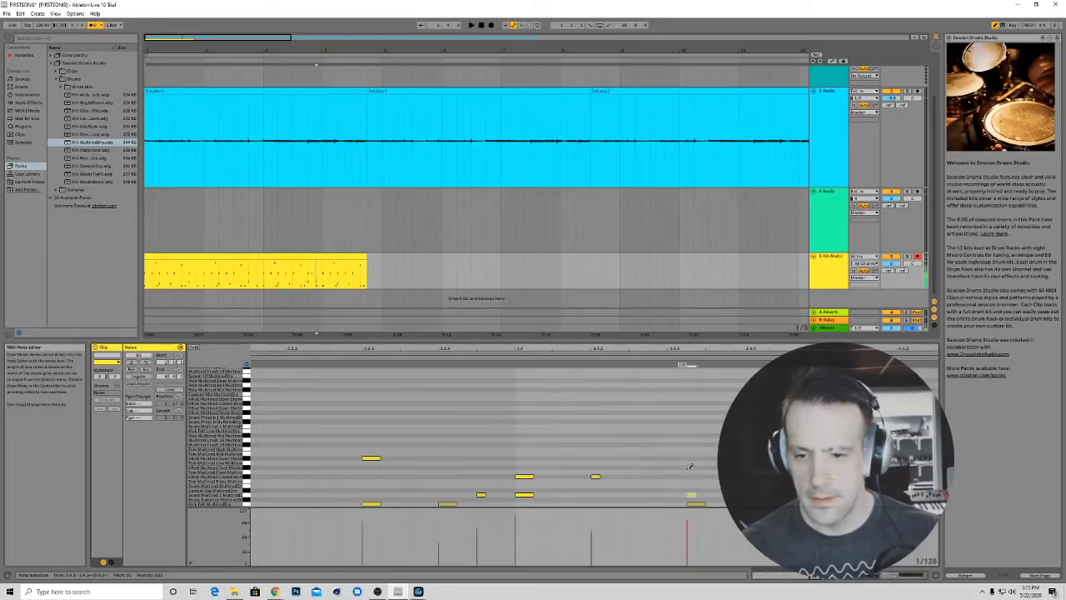
Play the clip from beat 3.4 and shift the last snare and kick notes earlier to 3.4.3
key(space)
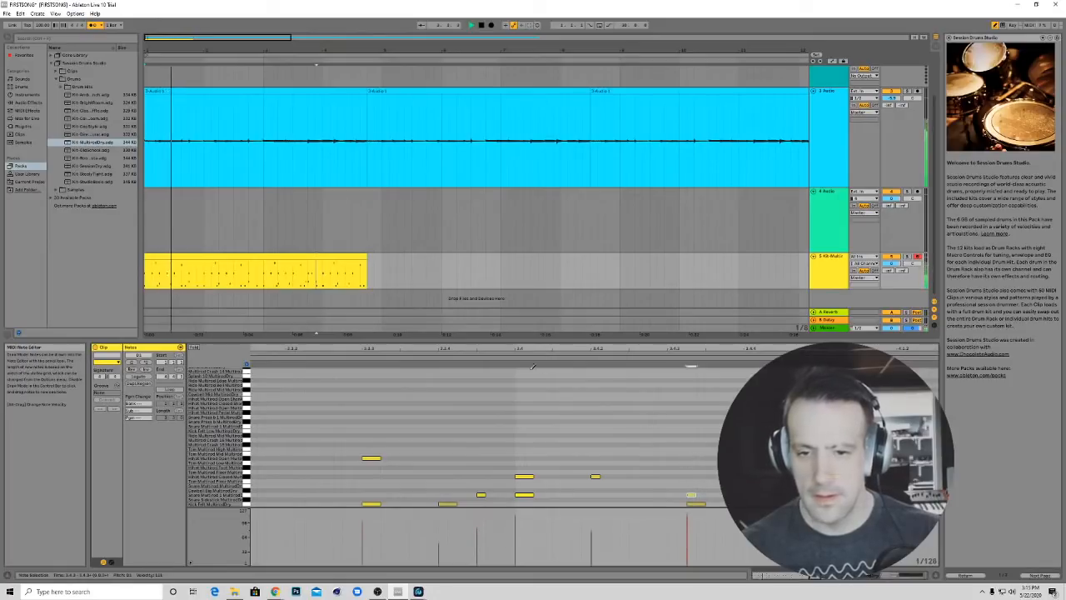
click(514, 368)
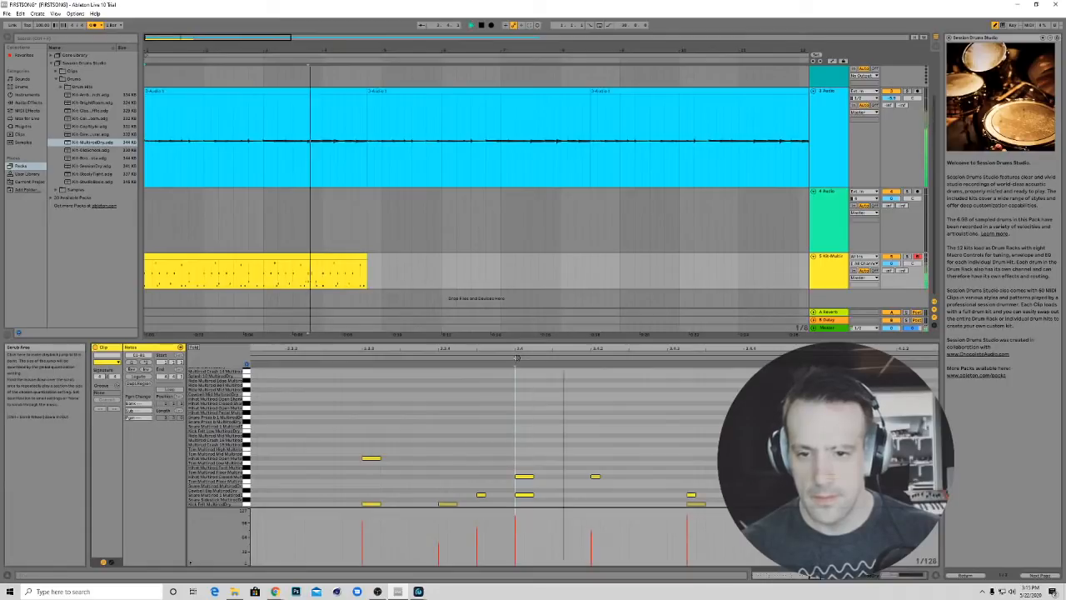
key(space)
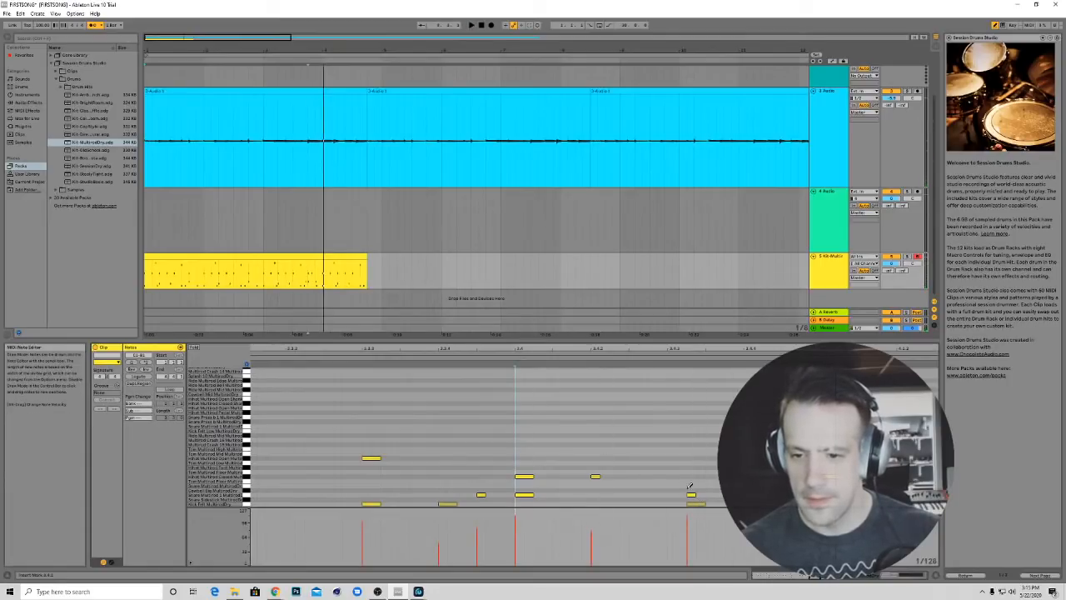
drag(691, 493, 672, 505)
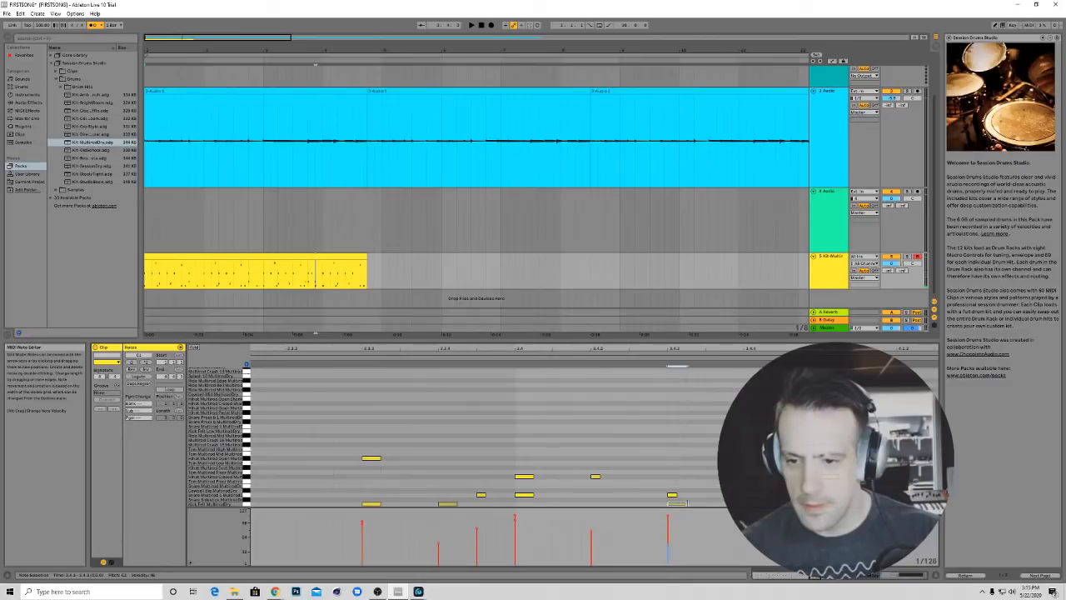
click(754, 489)
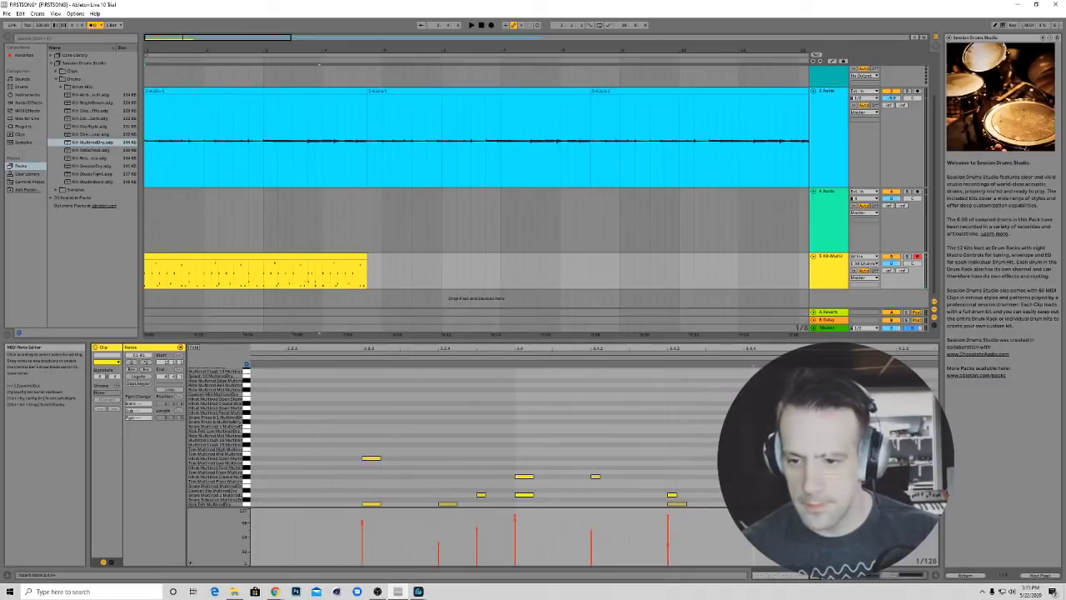
Audition the drum sounds up to the open hi-hat and add a closed hi-hat note at 3.4.4
drag(246, 483, 245, 459)
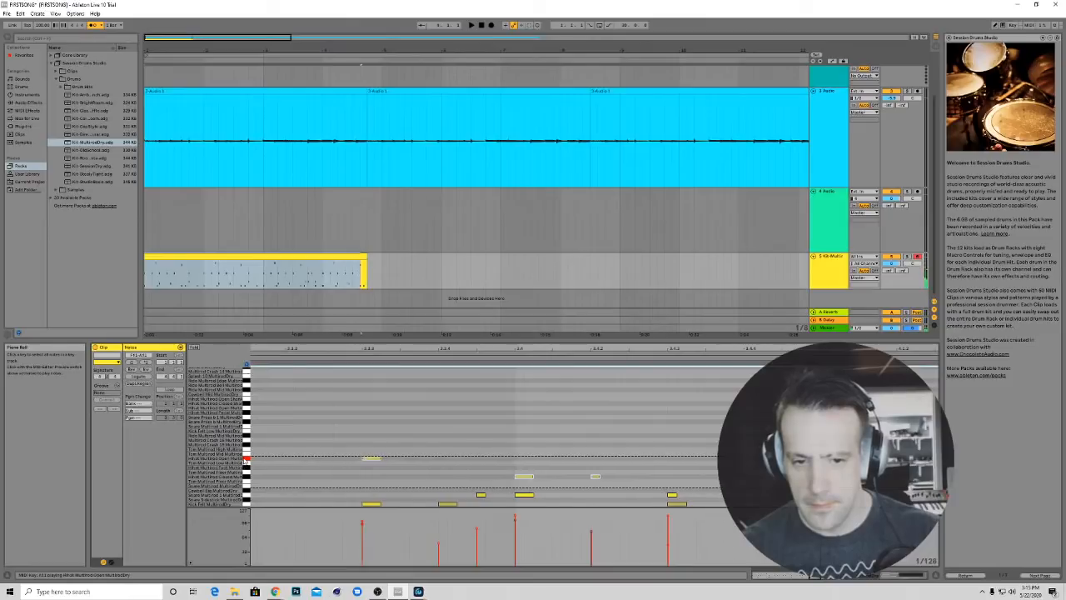
click(245, 460)
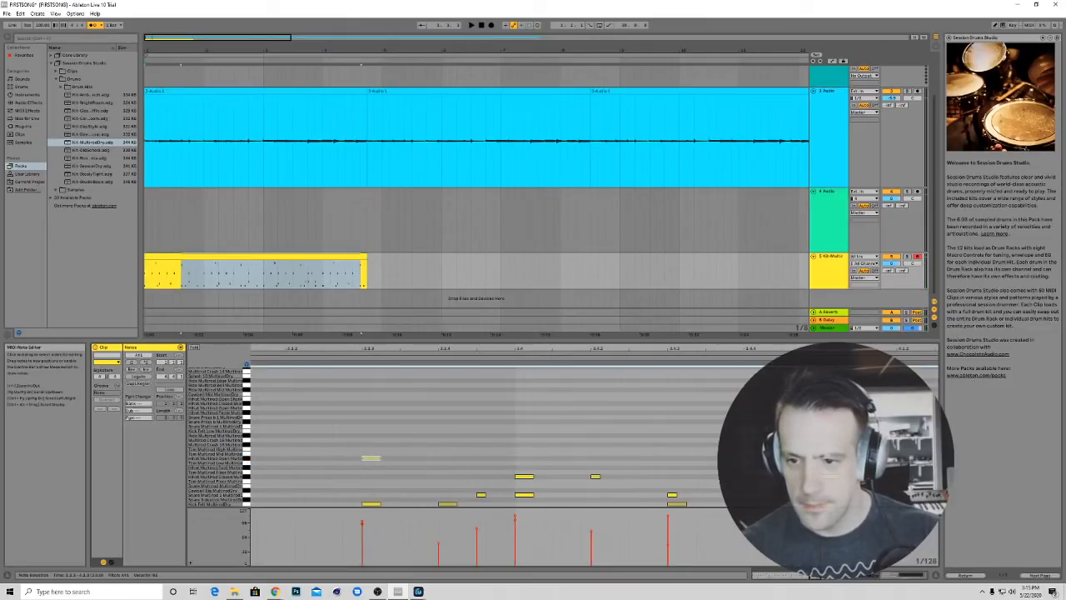
click(741, 364)
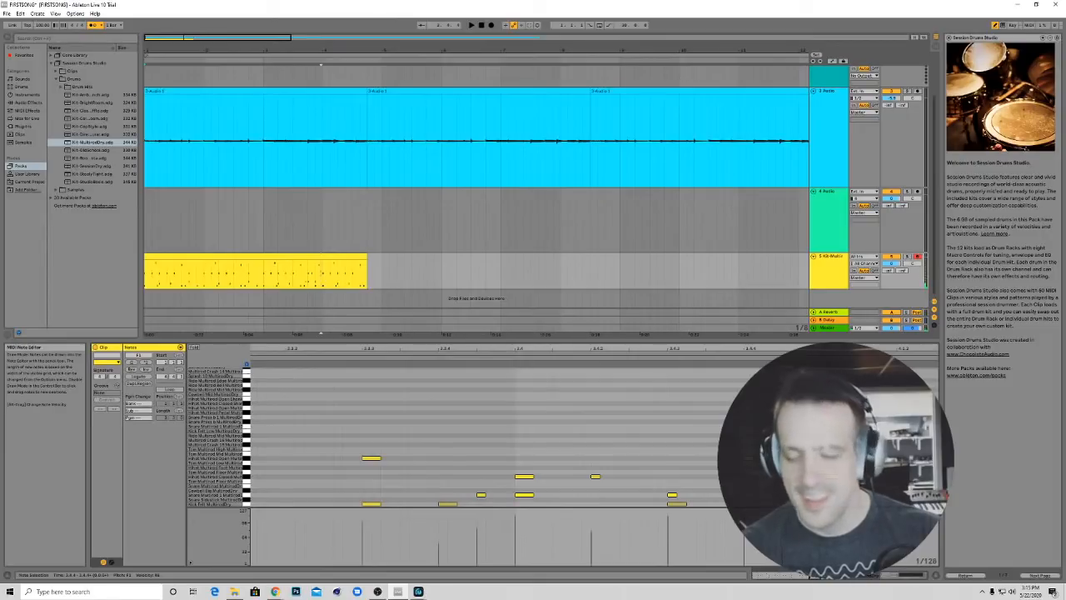
key(ctrl+a)
click(747, 476)
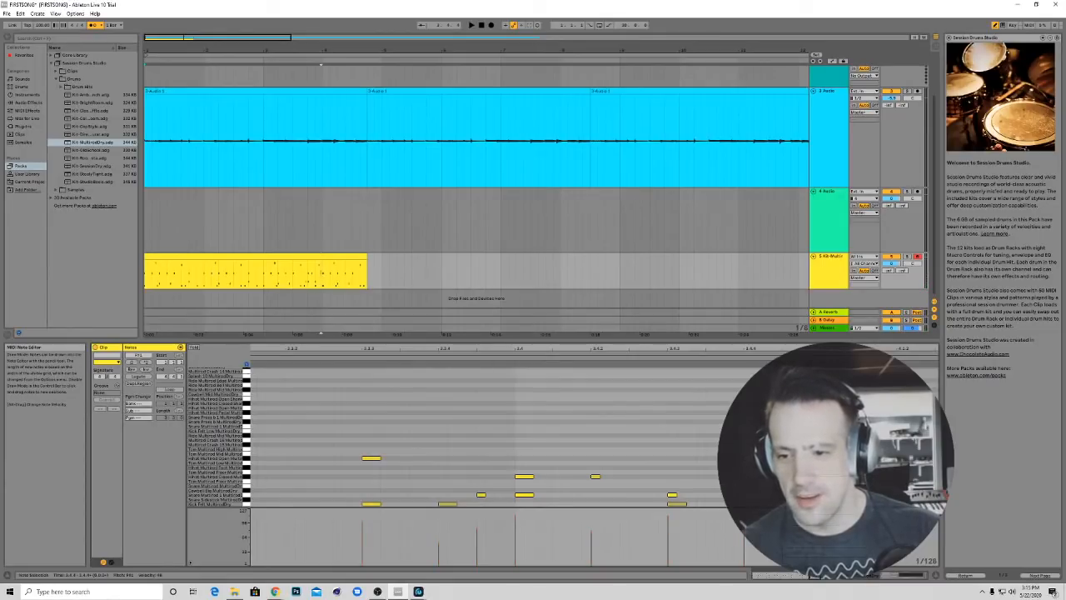
click(747, 477)
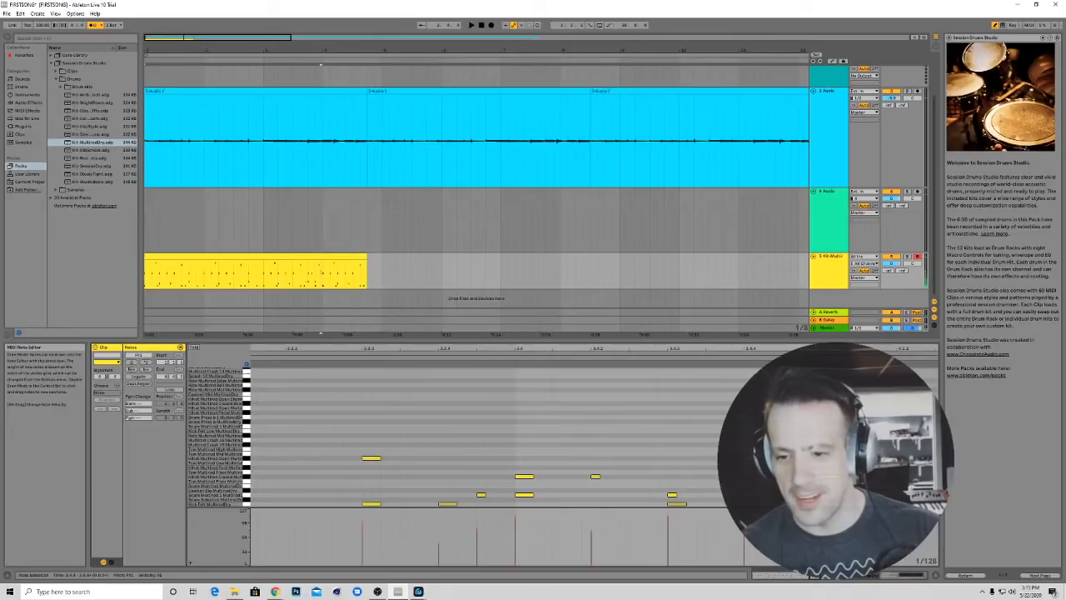
click(747, 476)
click(747, 477)
click(747, 476)
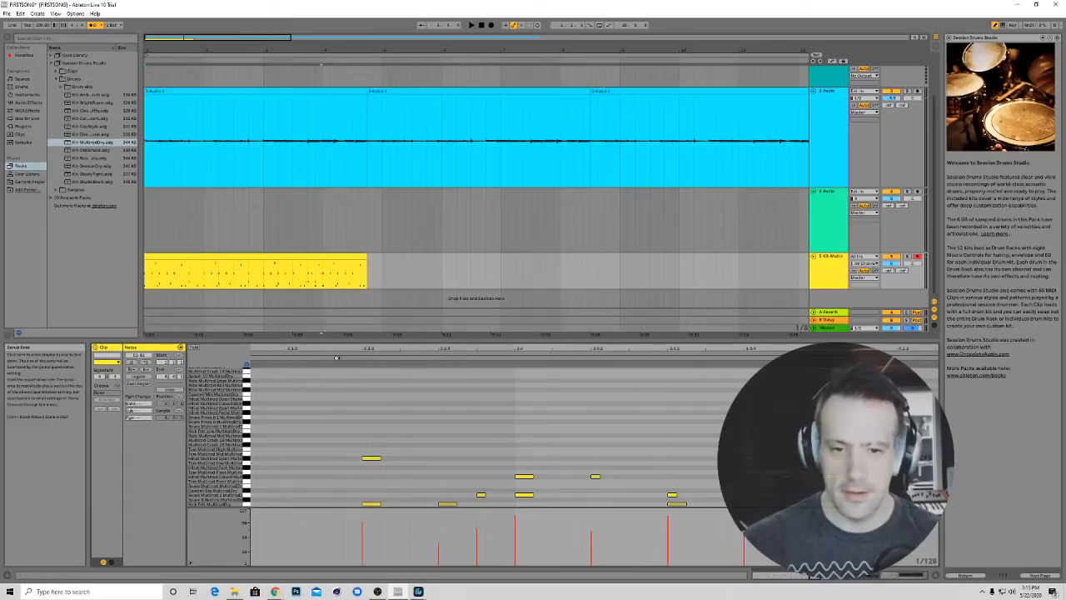
Play the passage back from 3.3.3 to check the added hits and select the drum clip's whole contents
click(361, 358)
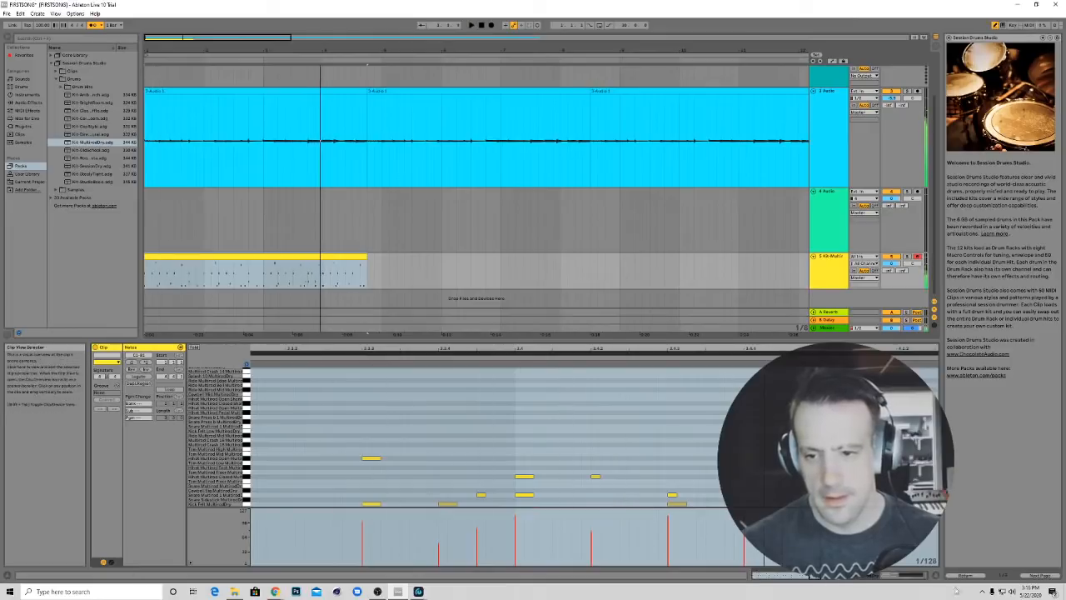
key(ctrl+a)
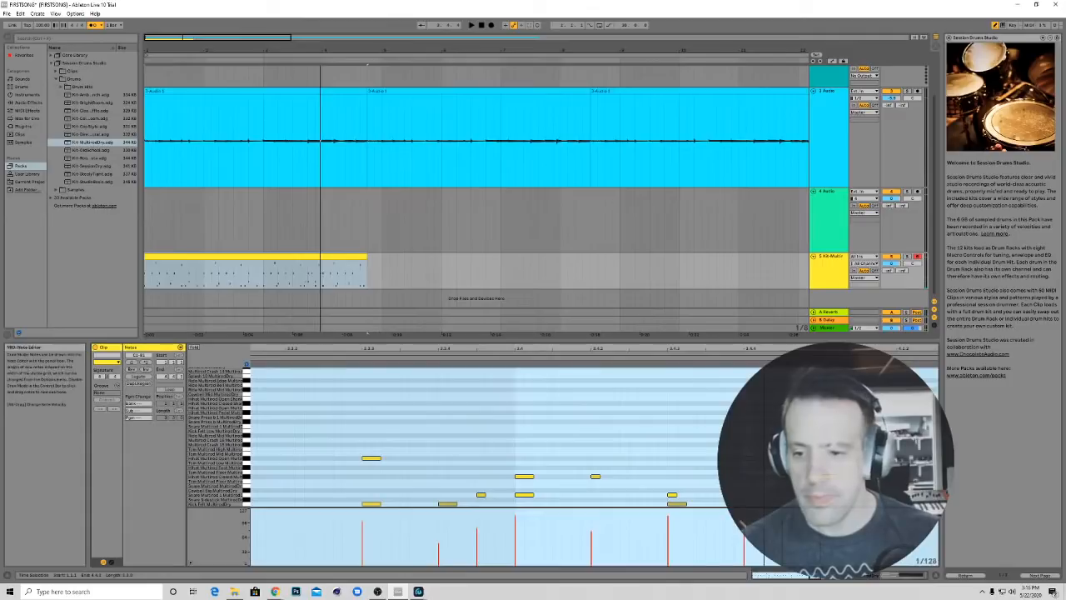
drag(813, 577, 827, 576)
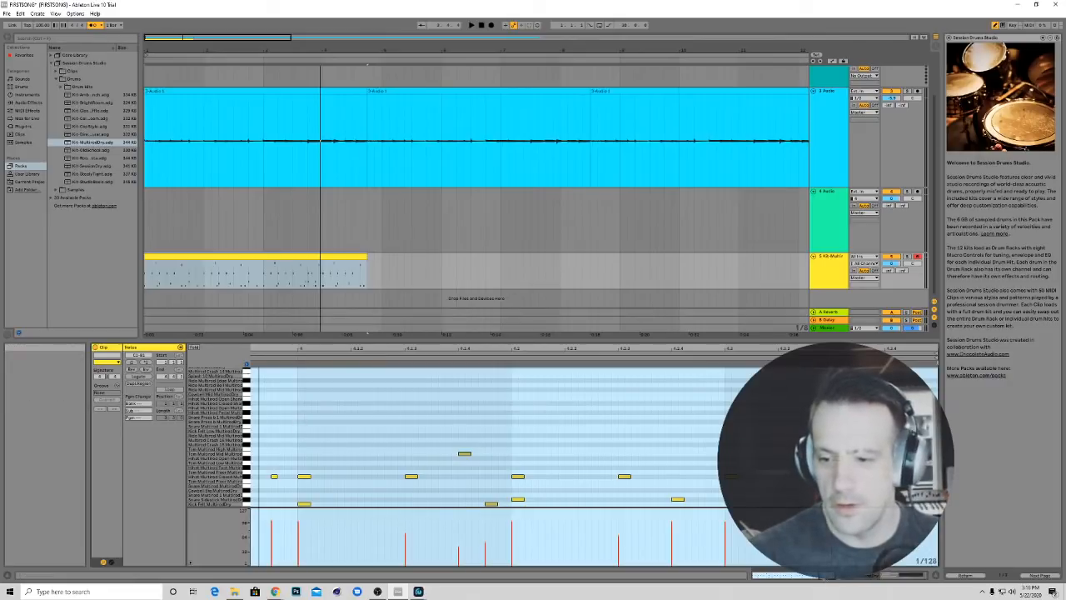
Audition the end of the drum clip, try out a note around beat 4.3 and delete it
mouse_move(821, 576)
mouse_down()
mouse_move(839, 580)
mouse_move(807, 578)
mouse_up()
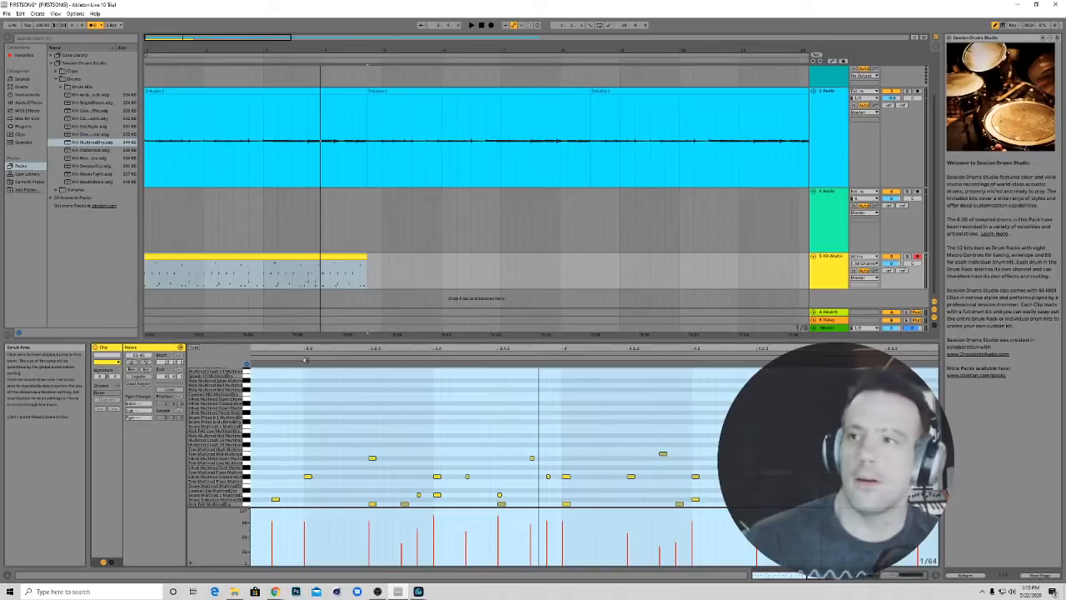
click(303, 357)
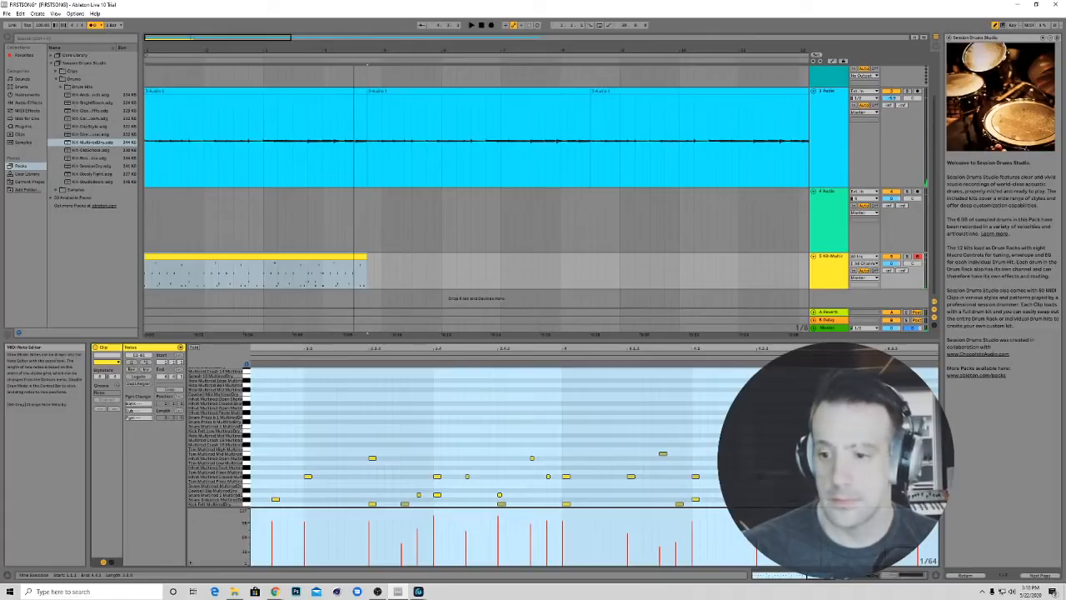
click(825, 472)
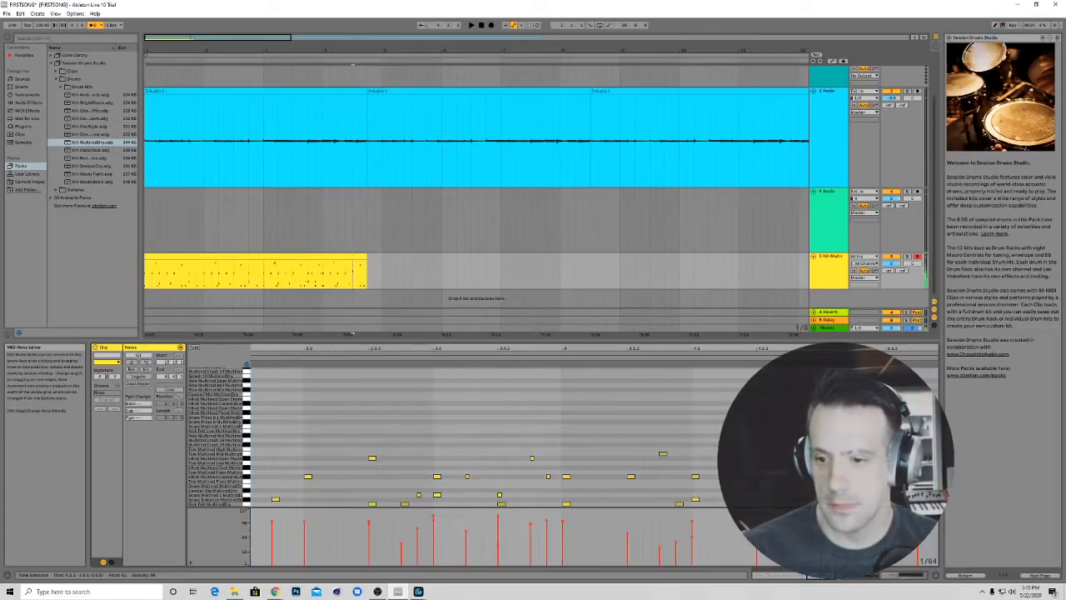
key(Down)
key(b)
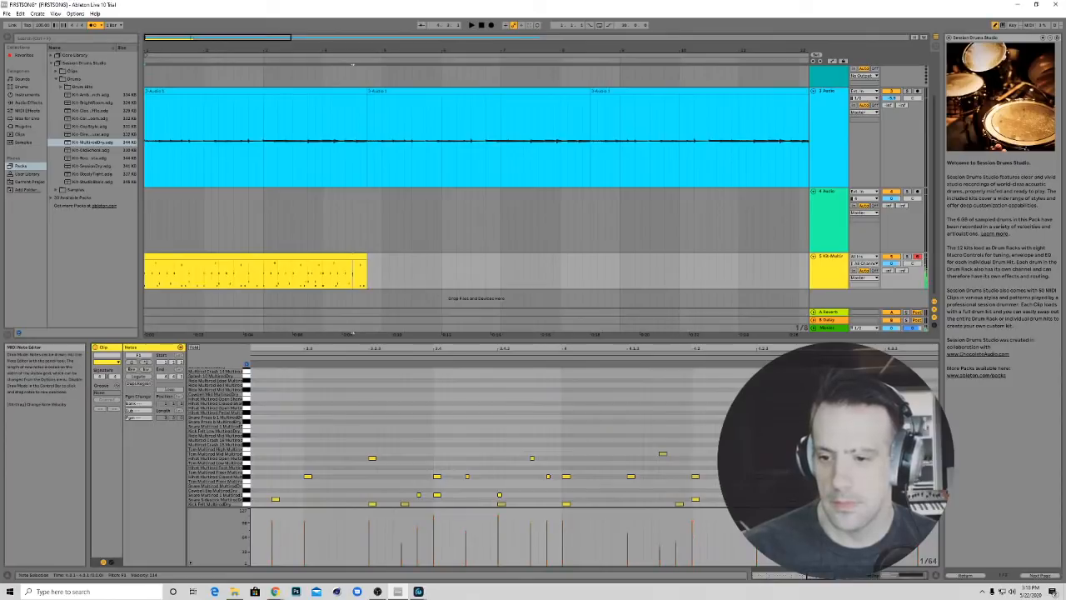
key(b)
key(Delete)
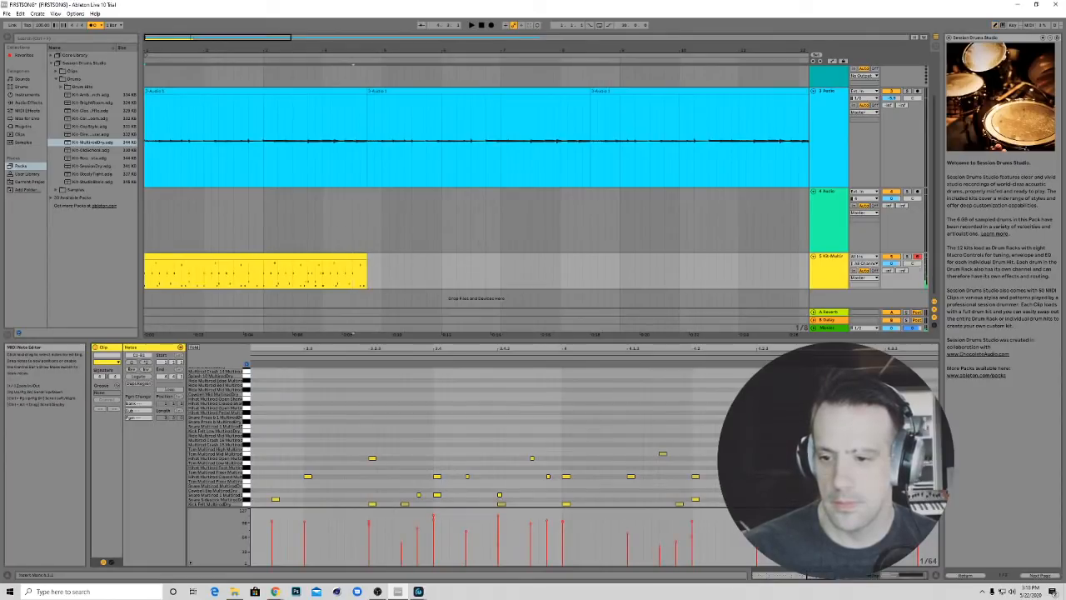
key(b)
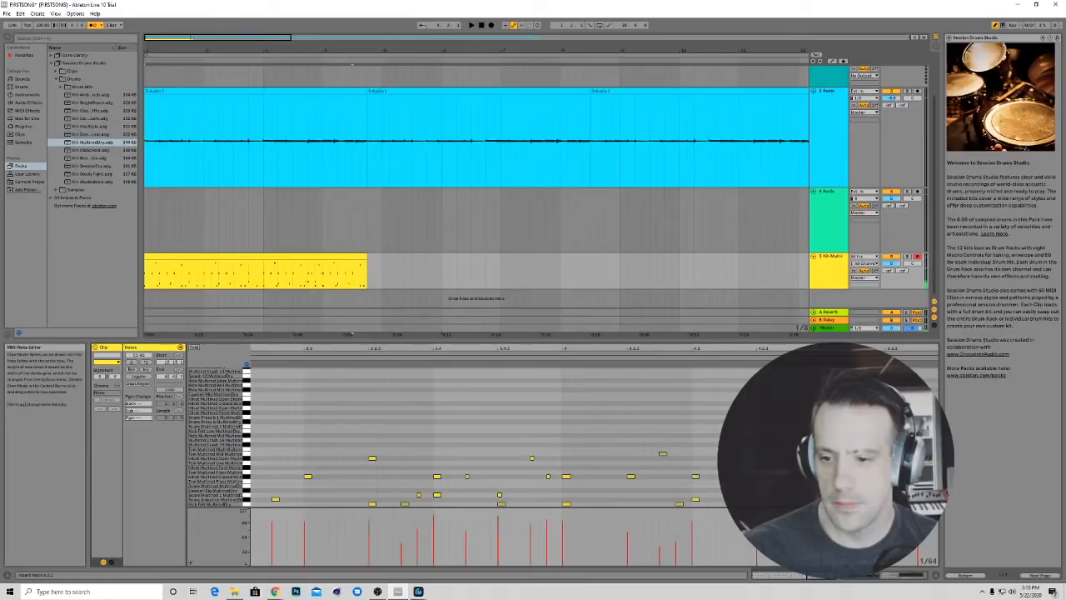
Draw snare notes around beat 4.3 near the end of the drum clip
click(829, 495)
key(b)
key(b)
click(831, 494)
click(830, 495)
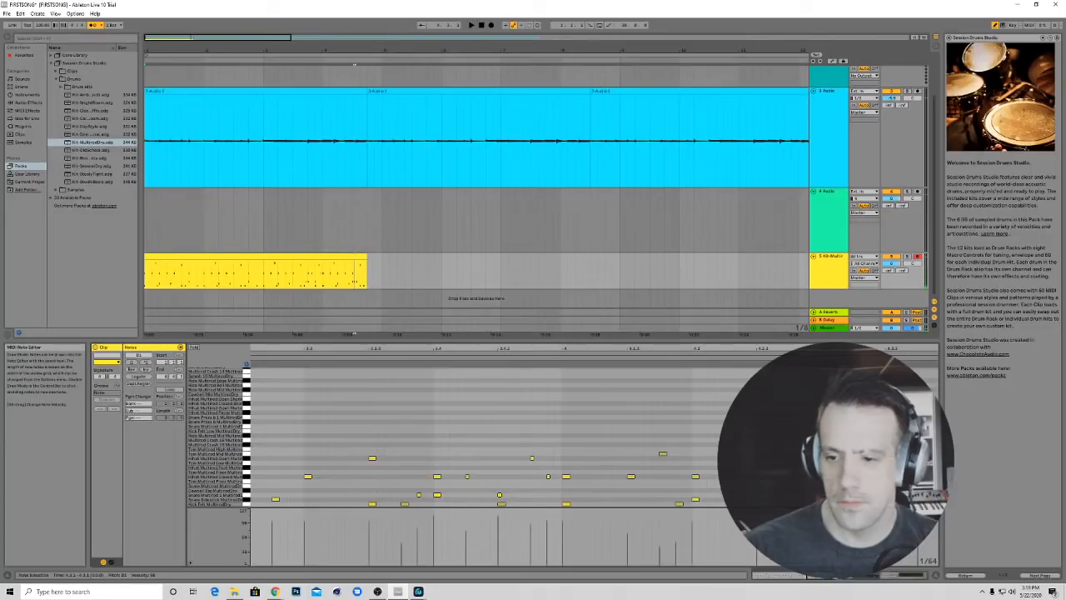
Adjust the velocities of the notes around beat 4.3.2 in the drum clip
key(ctrl+a)
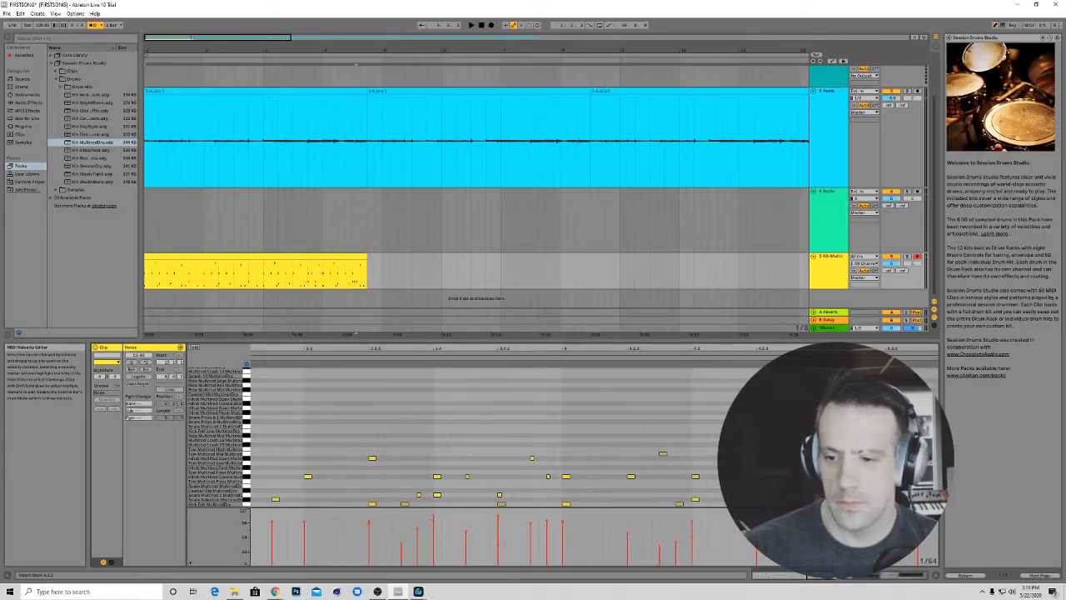
click(854, 523)
key(b)
click(857, 540)
key(b)
key(b)
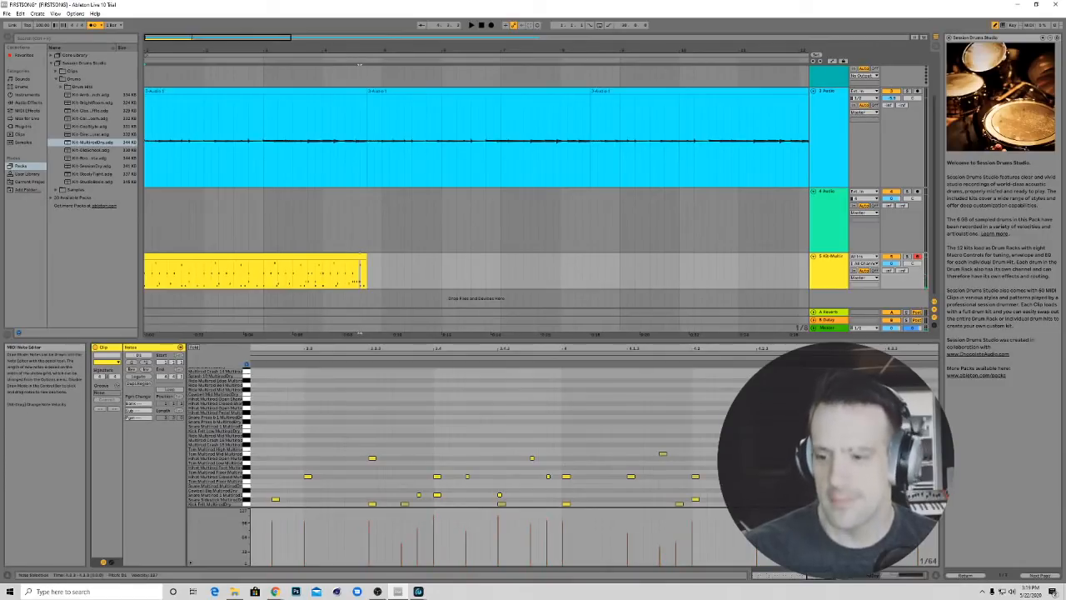
Extend the closing drum fill with snare notes around beat 4.3.2 and a kick note around beat 4.3.4
right_click(858, 496)
click(856, 495)
click(856, 494)
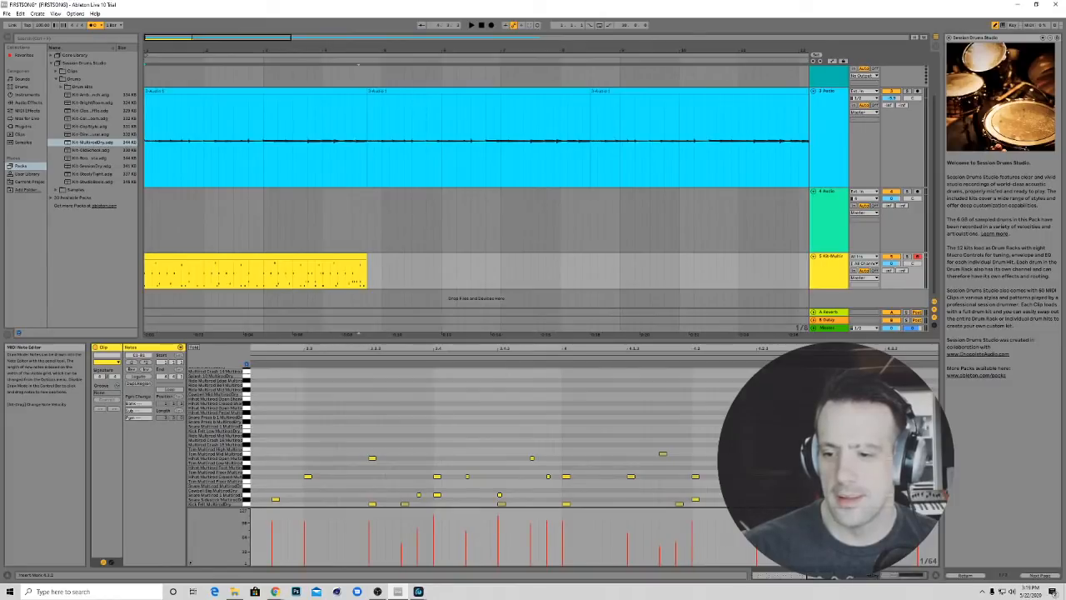
click(918, 495)
click(914, 503)
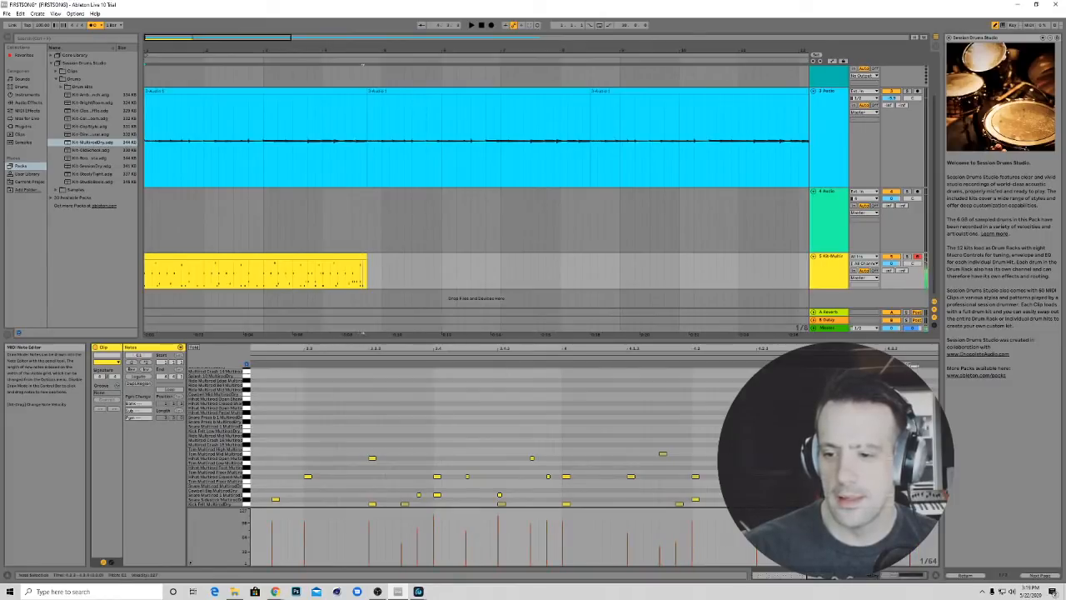
Play back the drum clip repeatedly from about beat 3.3 to check the closing fill
key(space)
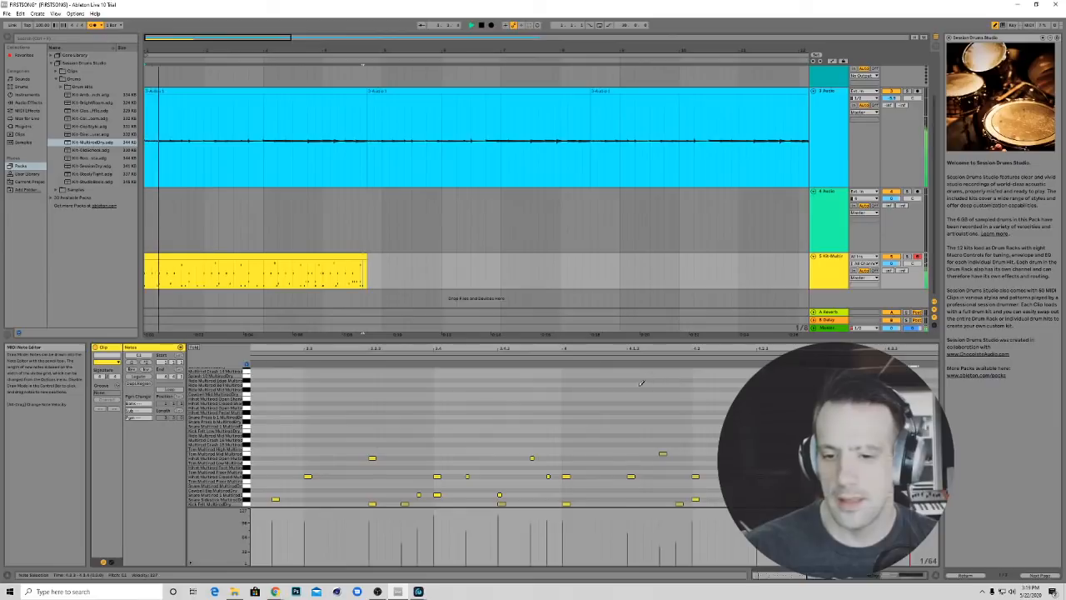
click(303, 358)
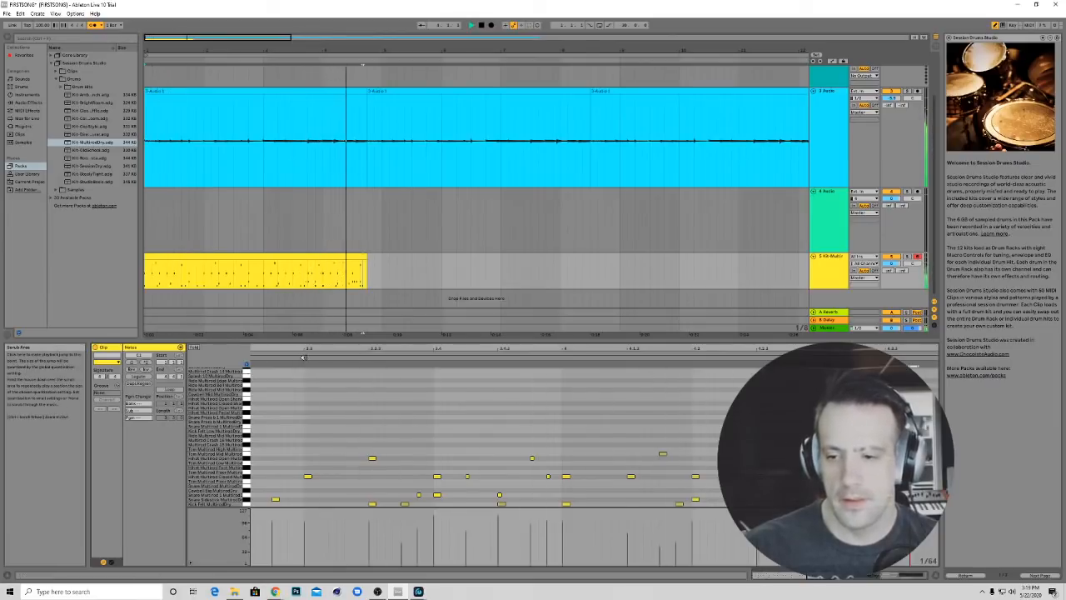
click(303, 358)
key(space)
key(space)
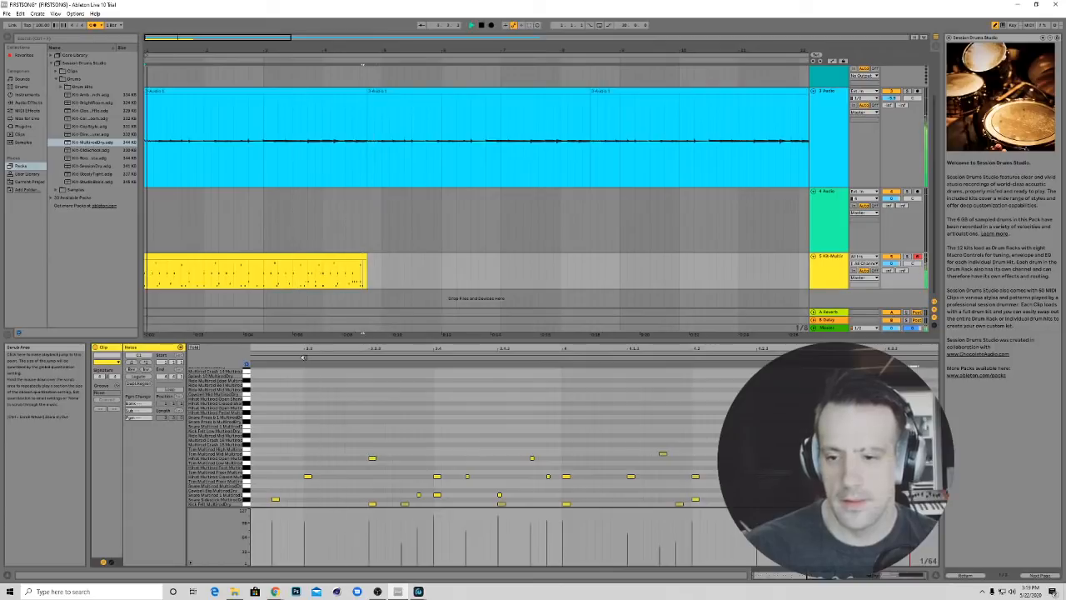
key(space)
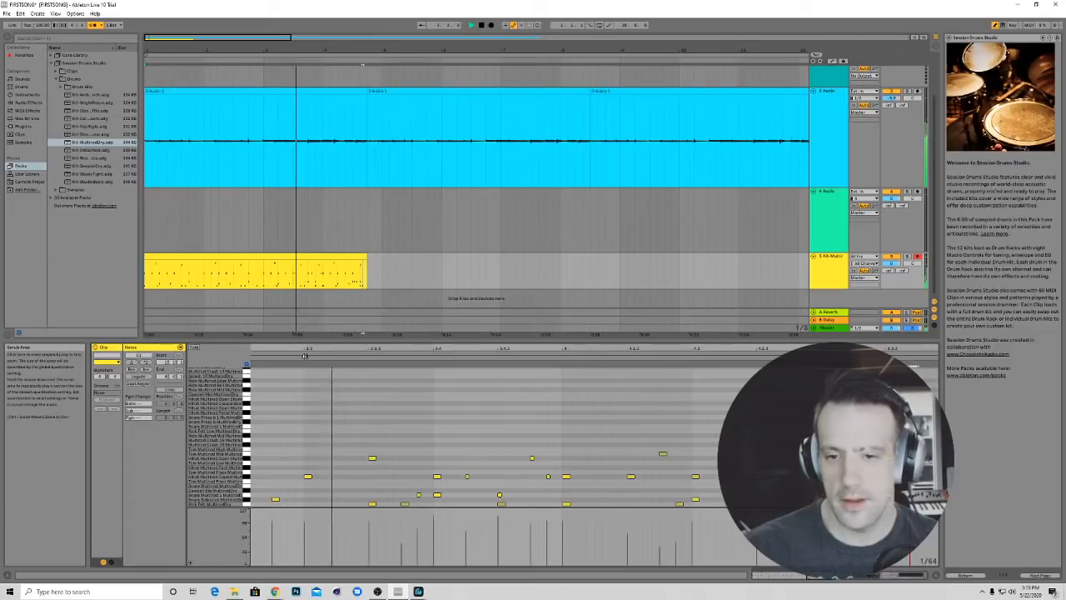
key(space)
Delete the unwanted snare notes from the closing fill and place a snare note at beat 4.3
click(759, 495)
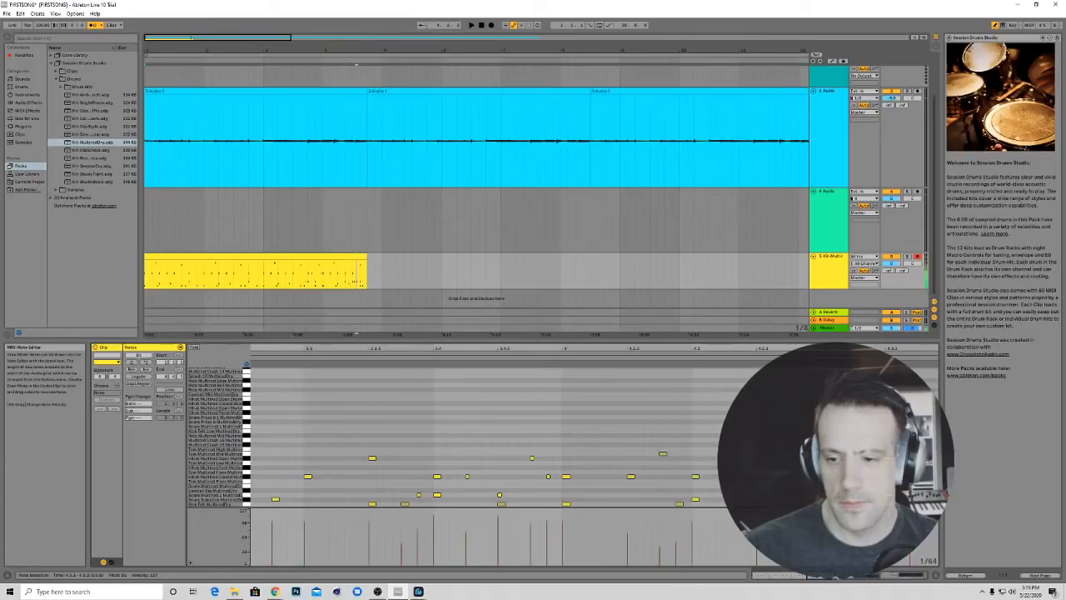
key(Delete)
click(865, 495)
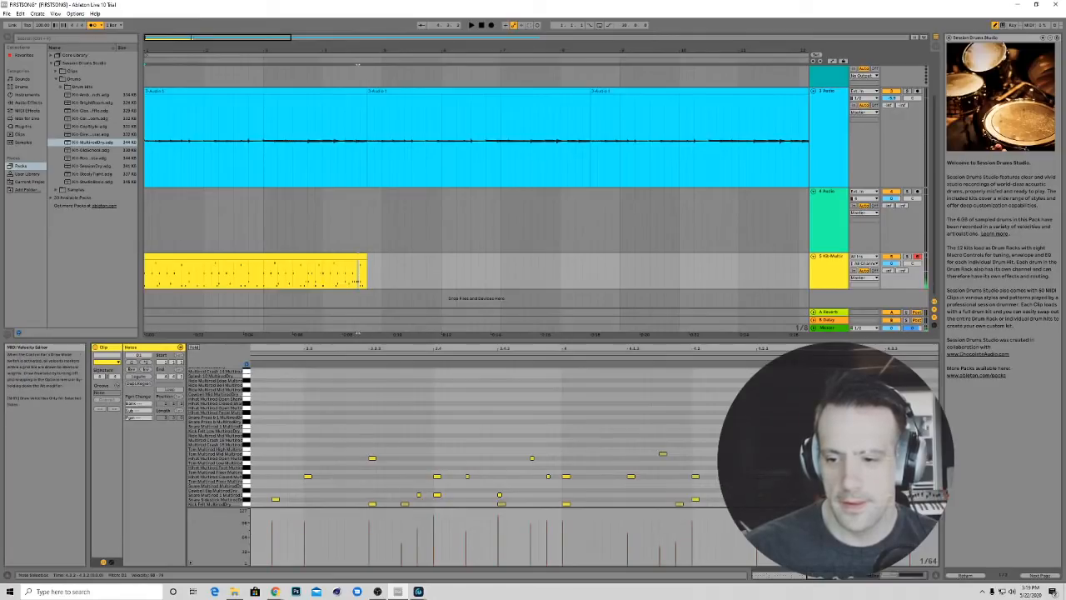
key(Delete)
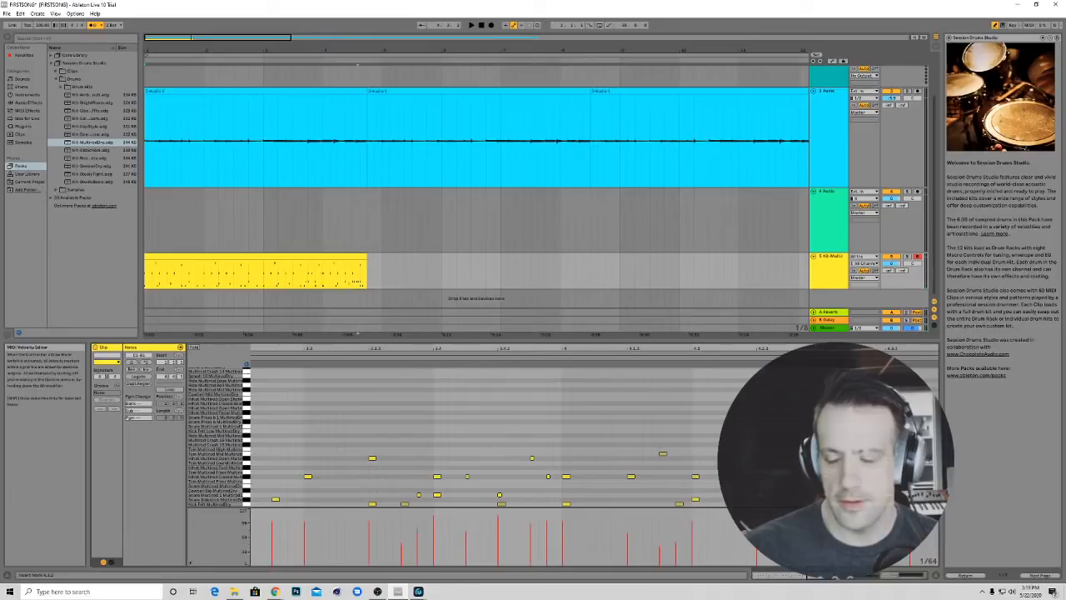
click(824, 495)
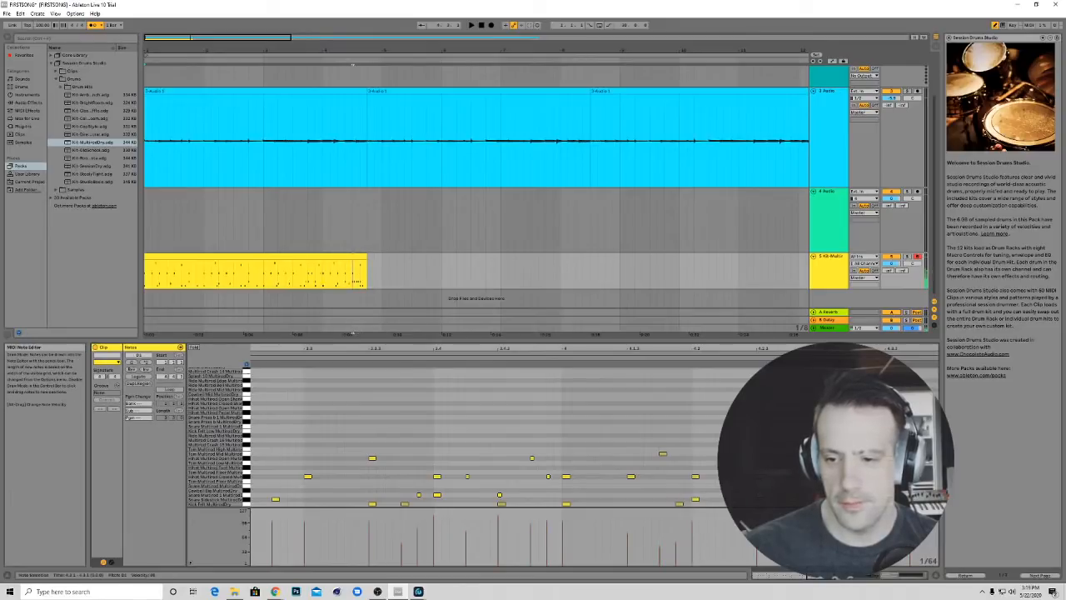
Play back the drum clip from the start of bar 4 to check the revised fill
key(space)
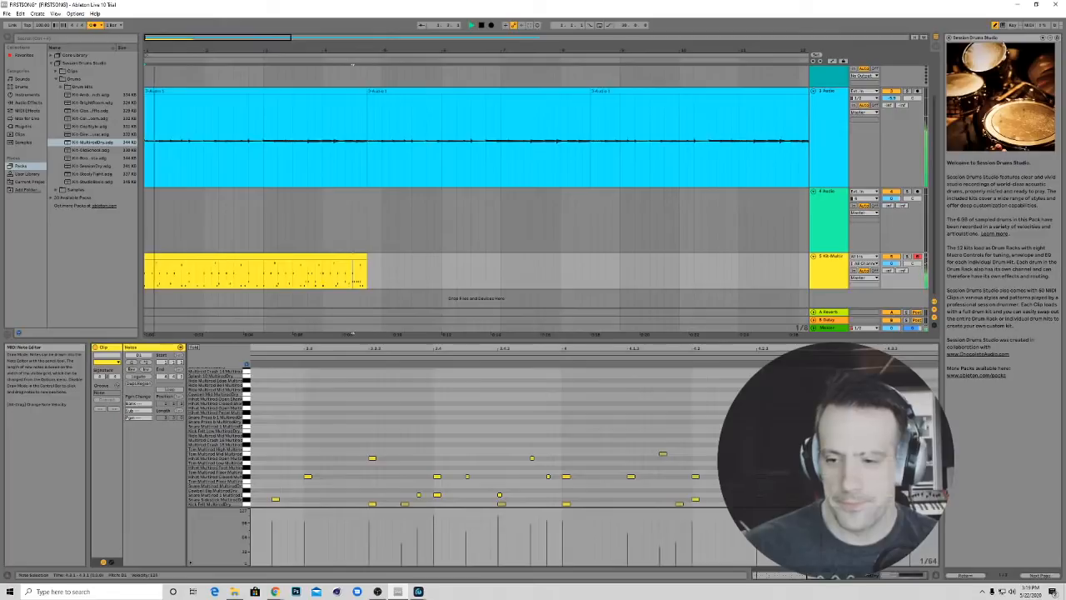
click(565, 353)
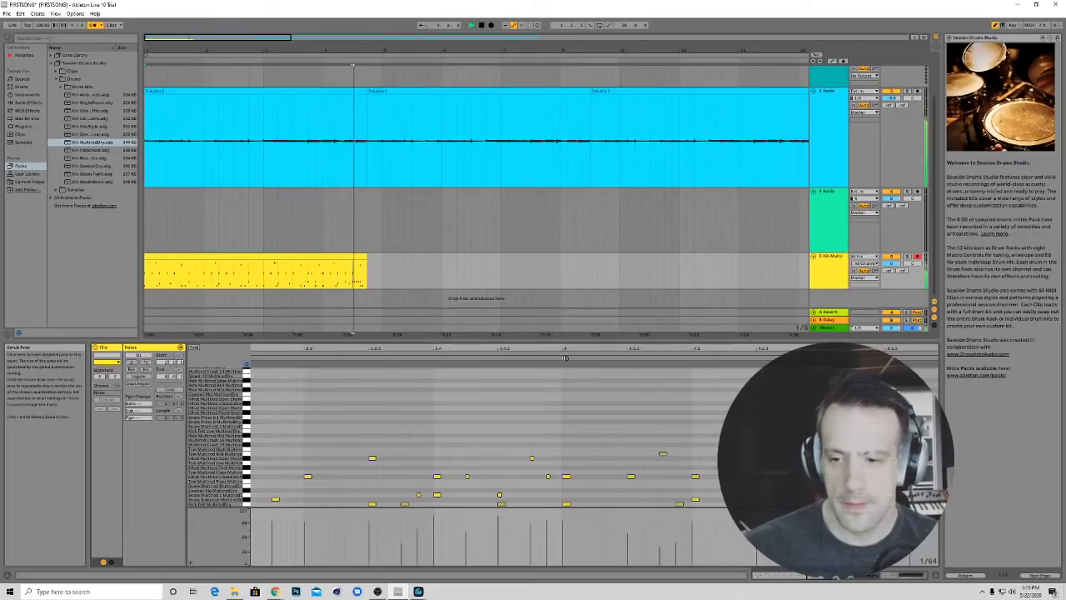
key(space)
click(565, 356)
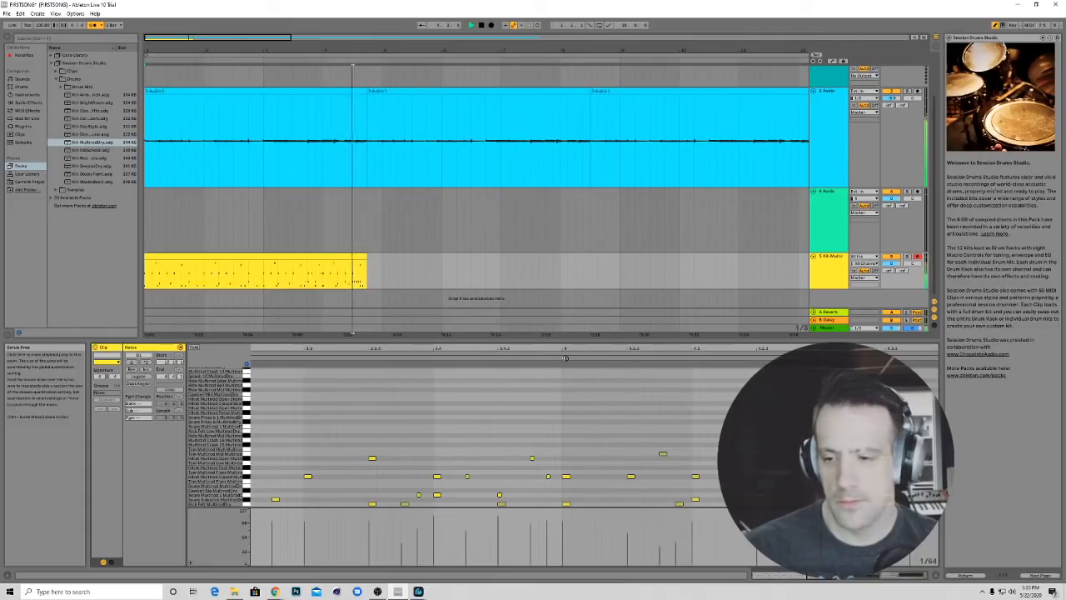
key(space)
Add an open hi-hat note around beat 4.3.3 and play back the fill
key(ctrl+a)
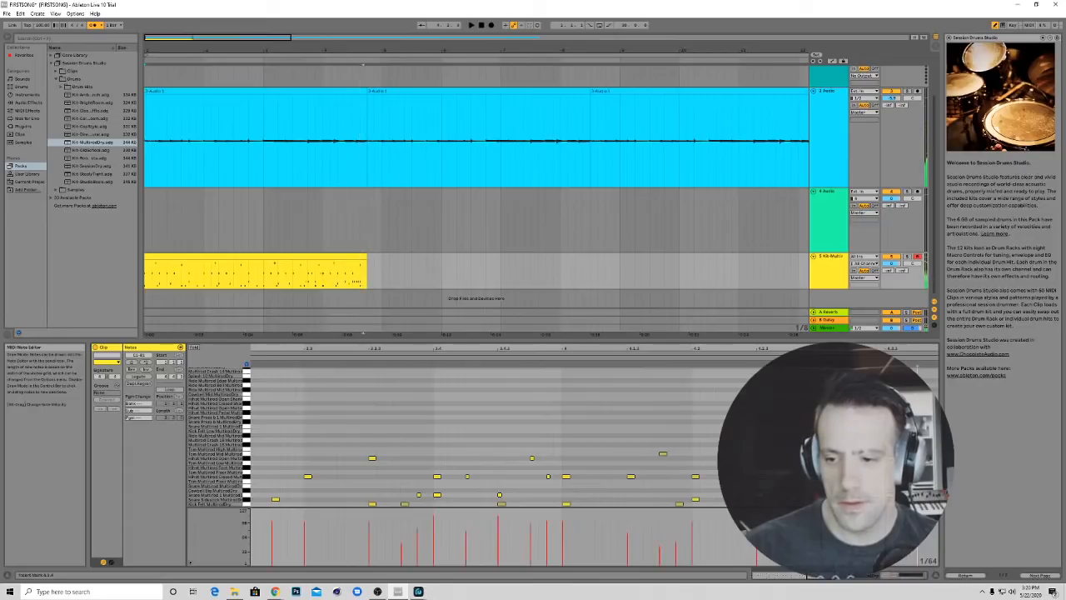
click(889, 458)
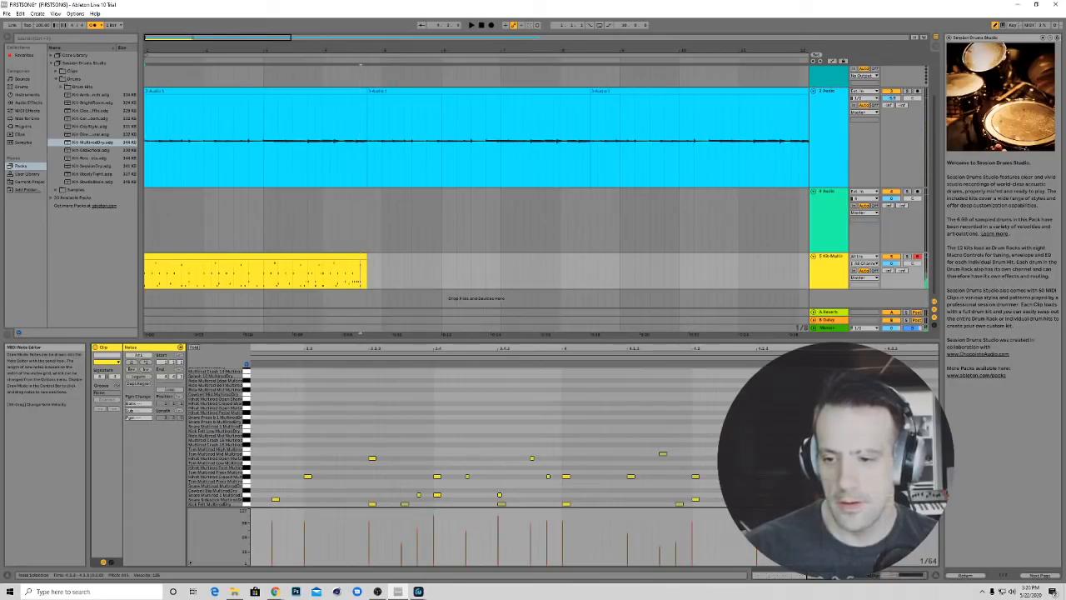
key(space)
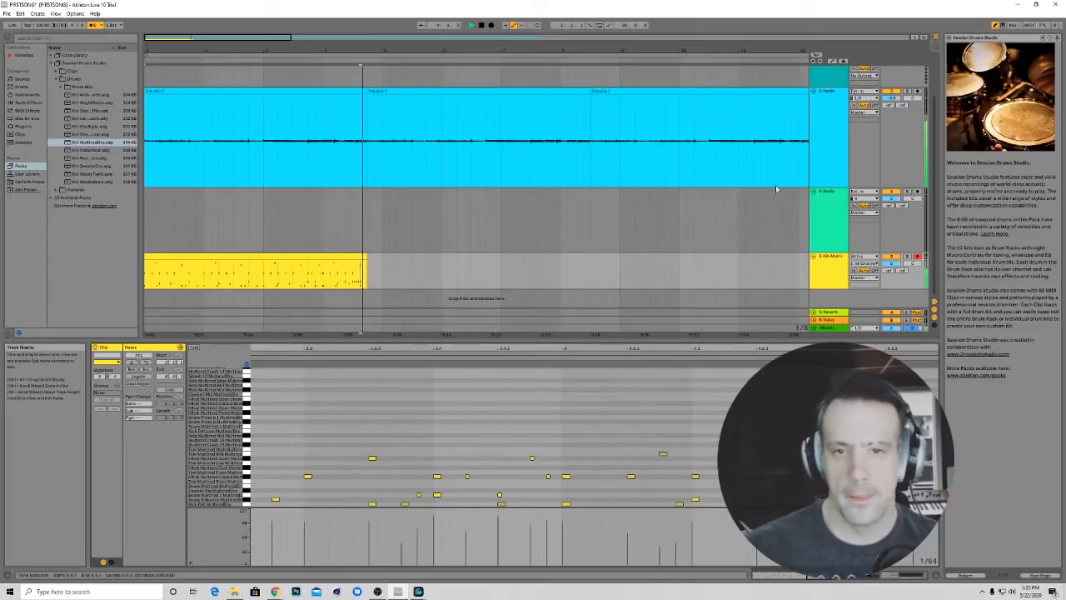
key(space)
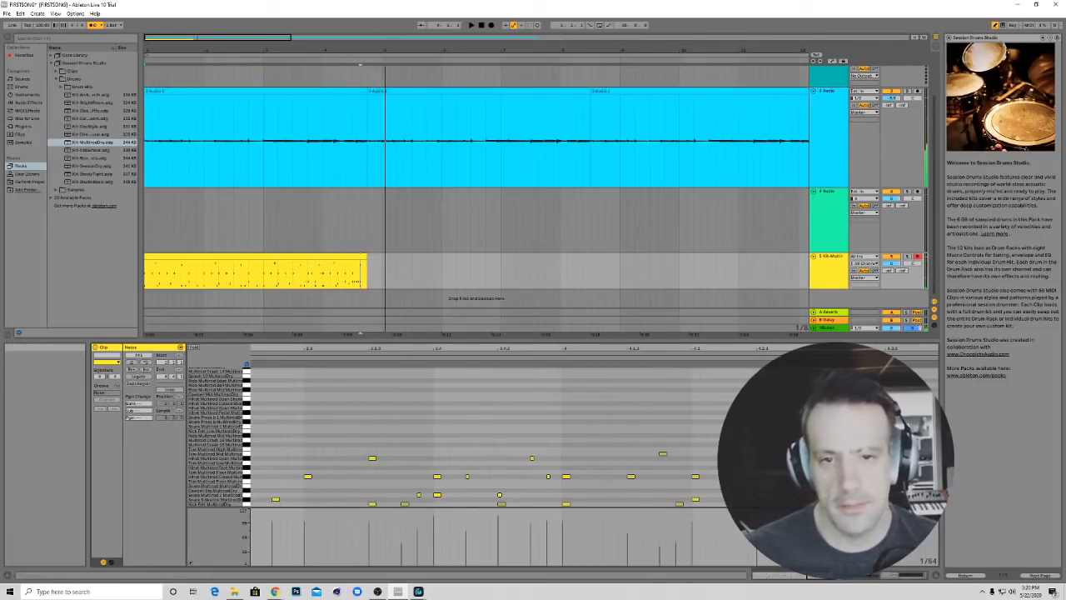
Duplicate the drum MIDI clip directly after the original on the drum kit track
click(335, 263)
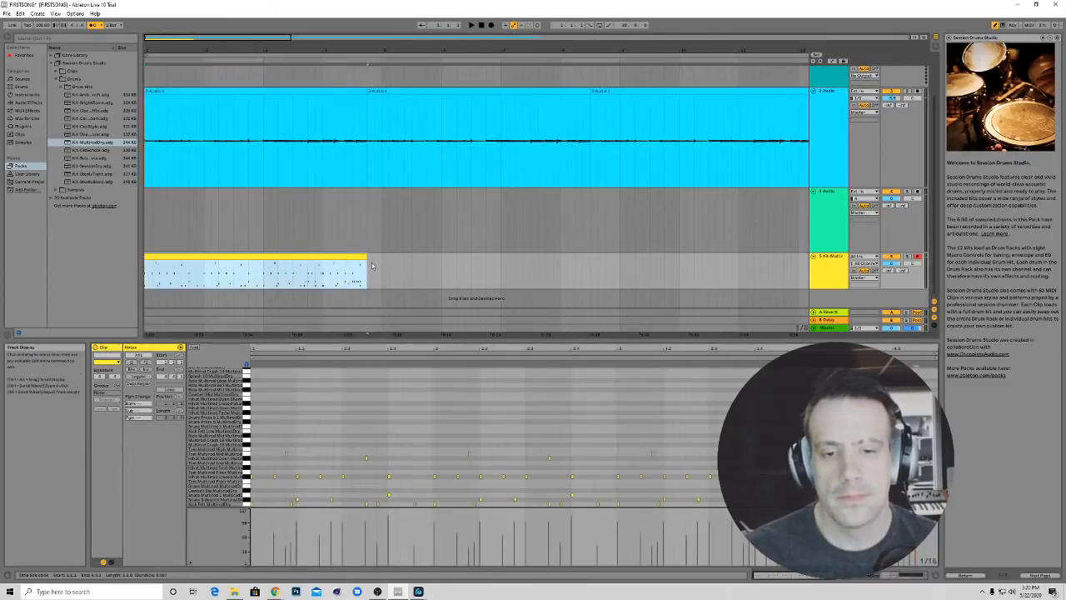
click(372, 268)
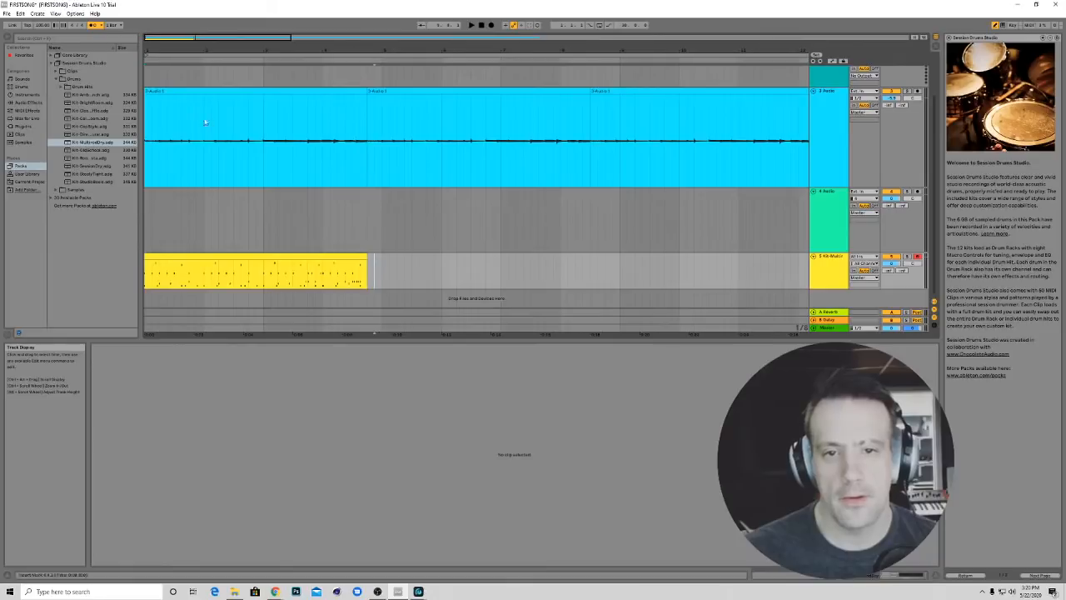
click(314, 256)
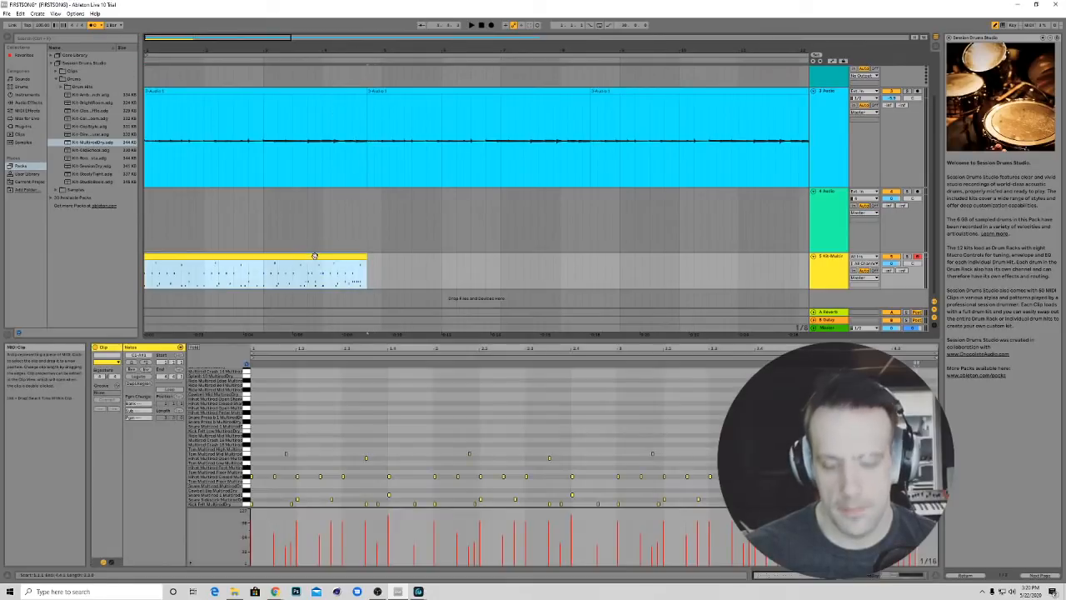
click(371, 264)
key(ctrl+d)
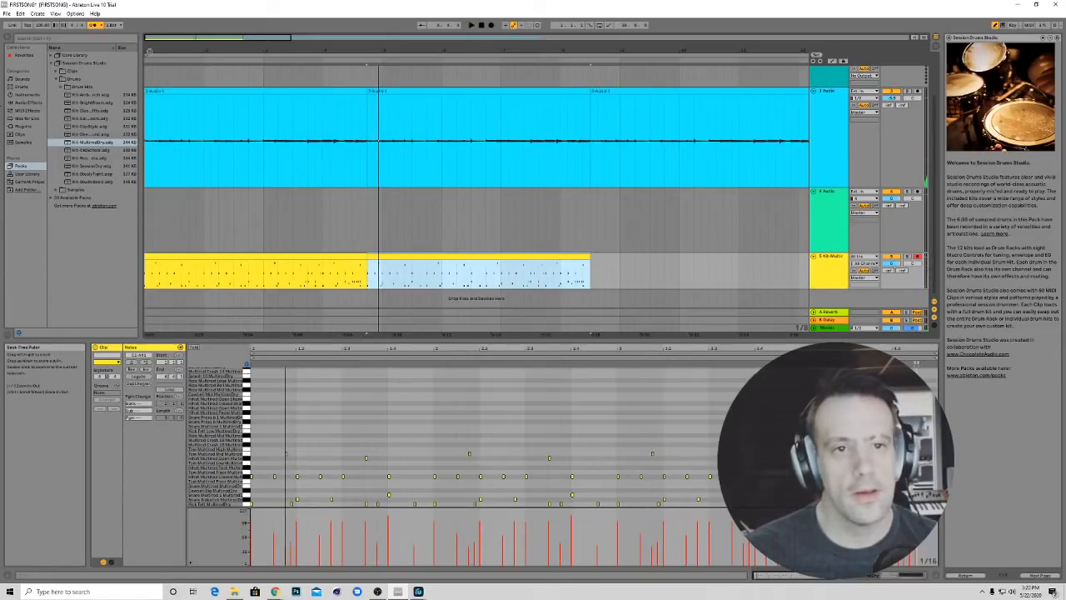
Play the arrangement from the start through the duplicated drum clip and save the set
click(145, 57)
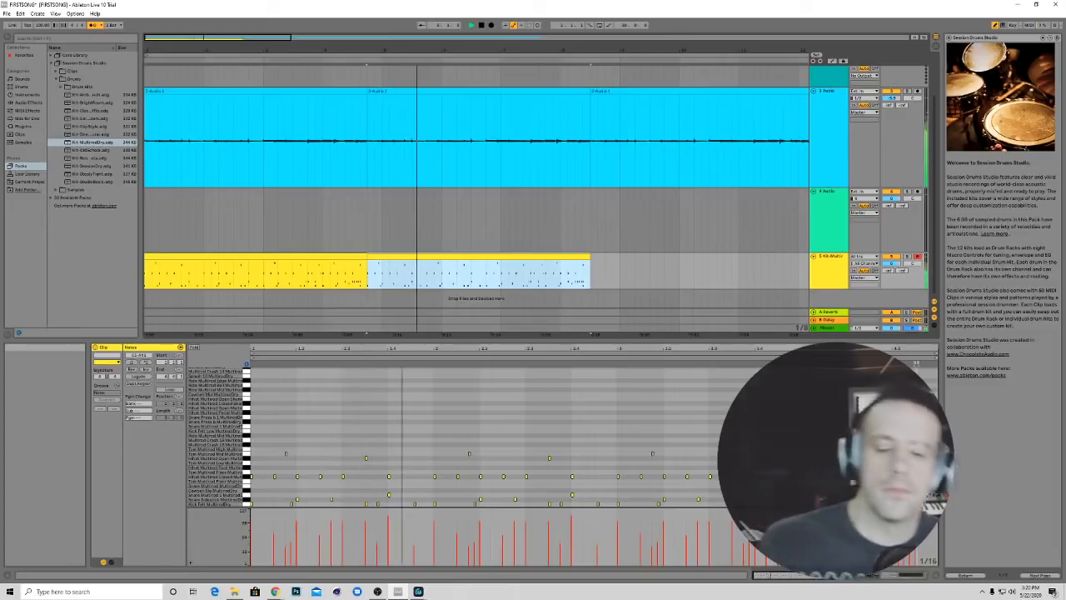
key(space)
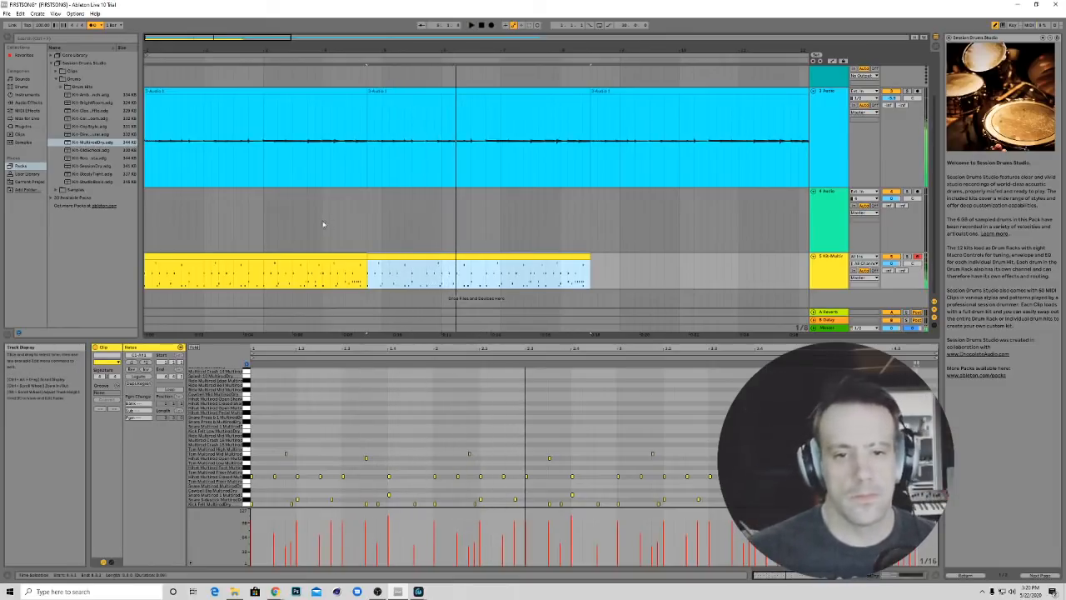
key(ctrl+s)
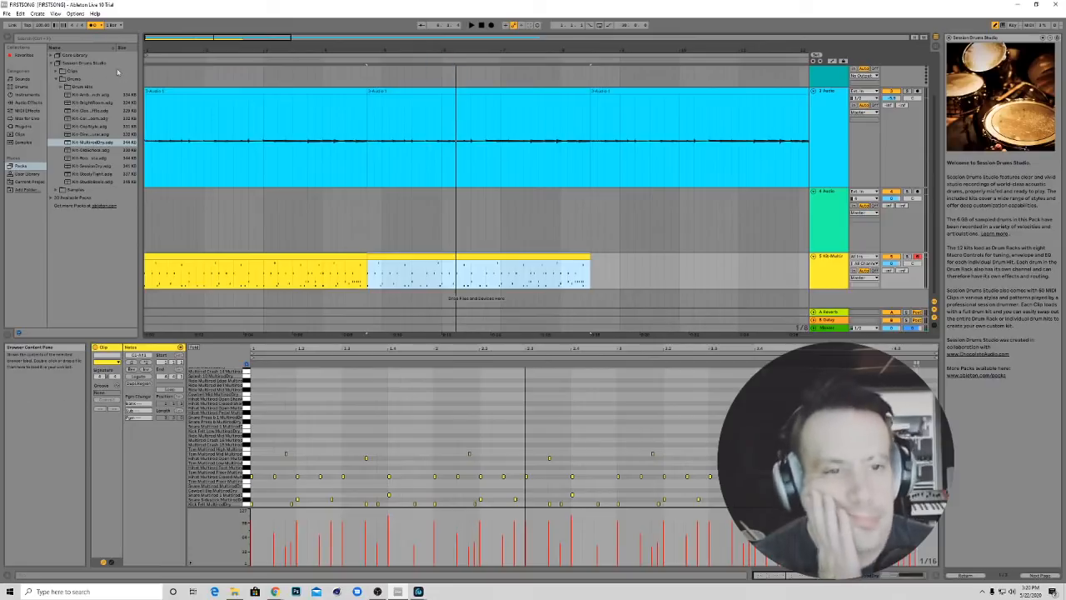
Collapse the Session Drums Studio pack and show the Sounds category in the browser
click(51, 65)
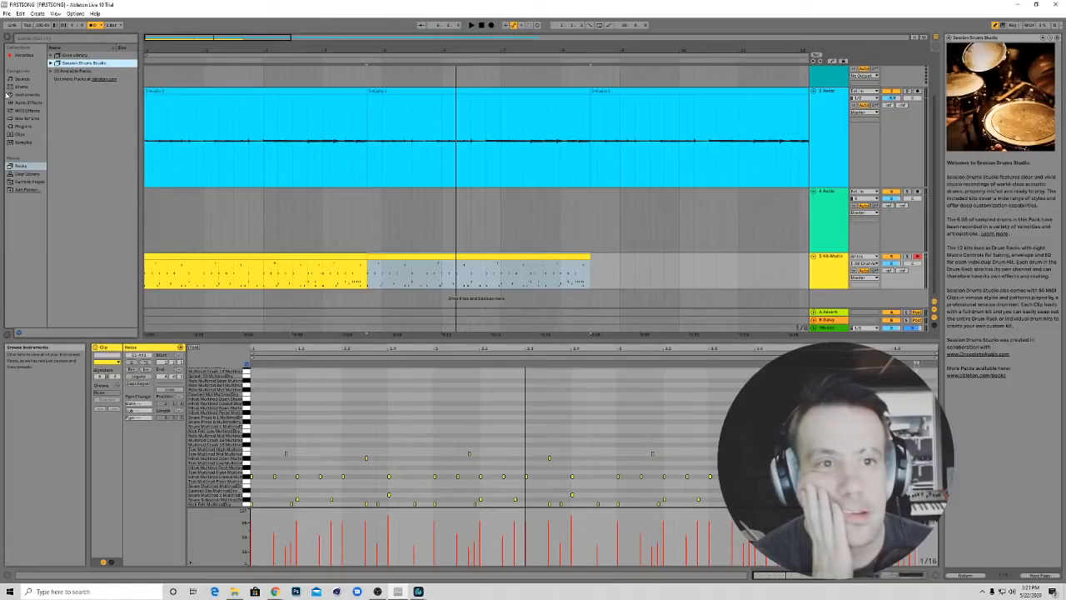
click(20, 78)
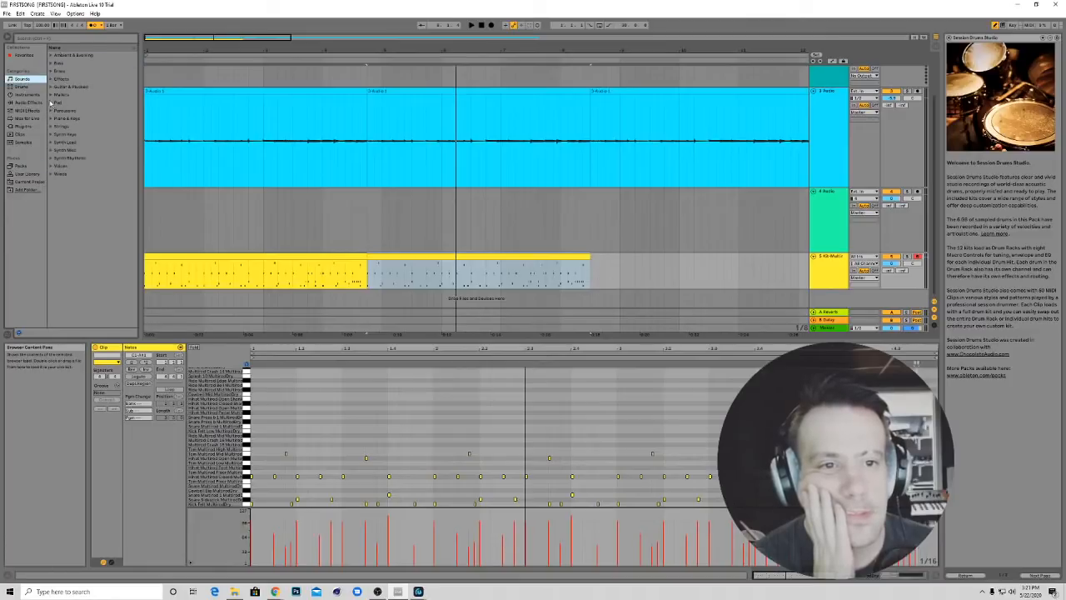
Look through the Piano & Keys and Mallets sounds and the Instruments category for a suitable keyboard sound
click(51, 119)
scroll(104, 194, down, 10)
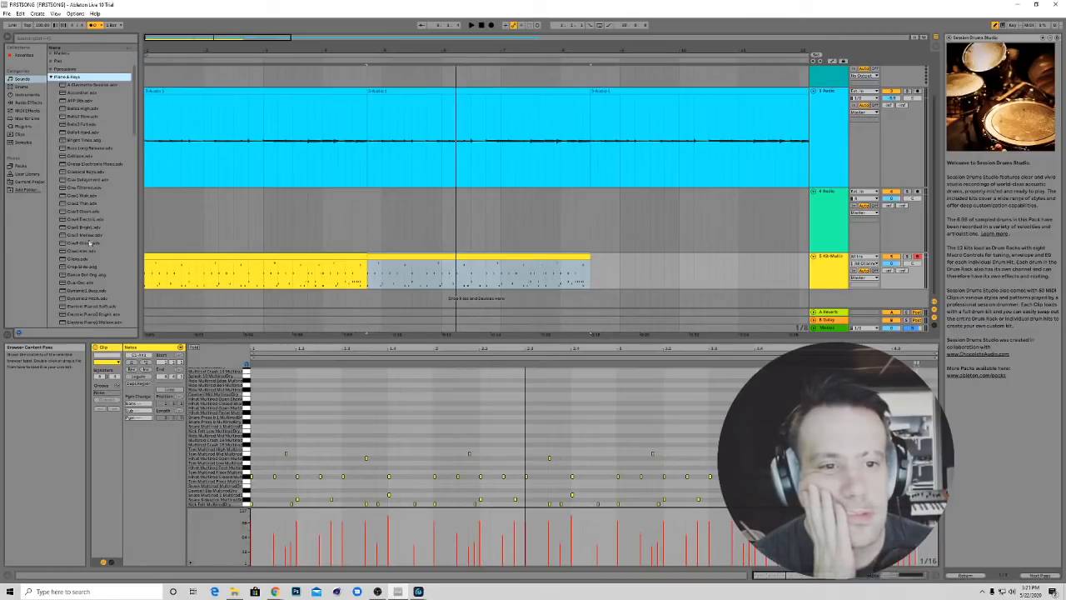
scroll(90, 290, down, 4)
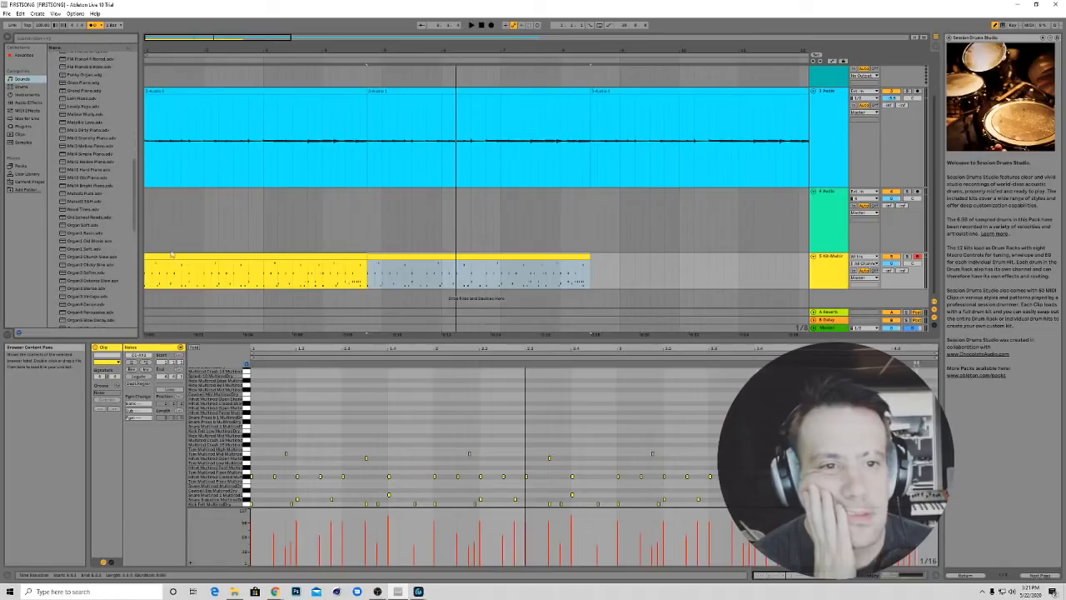
scroll(121, 100, up, 10)
scroll(120, 101, up, 8)
click(51, 118)
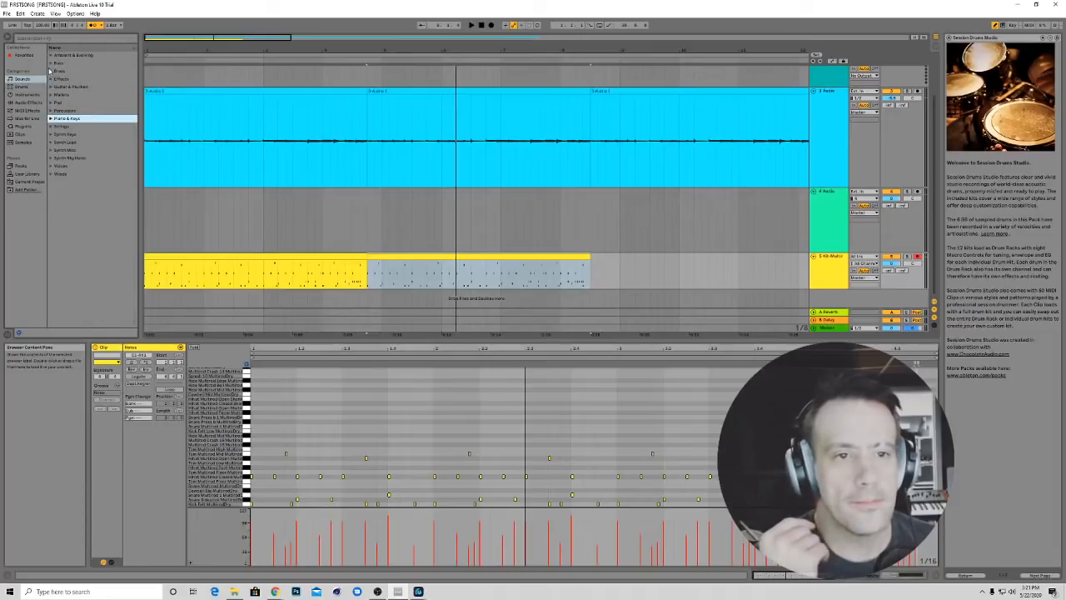
click(52, 96)
click(52, 96)
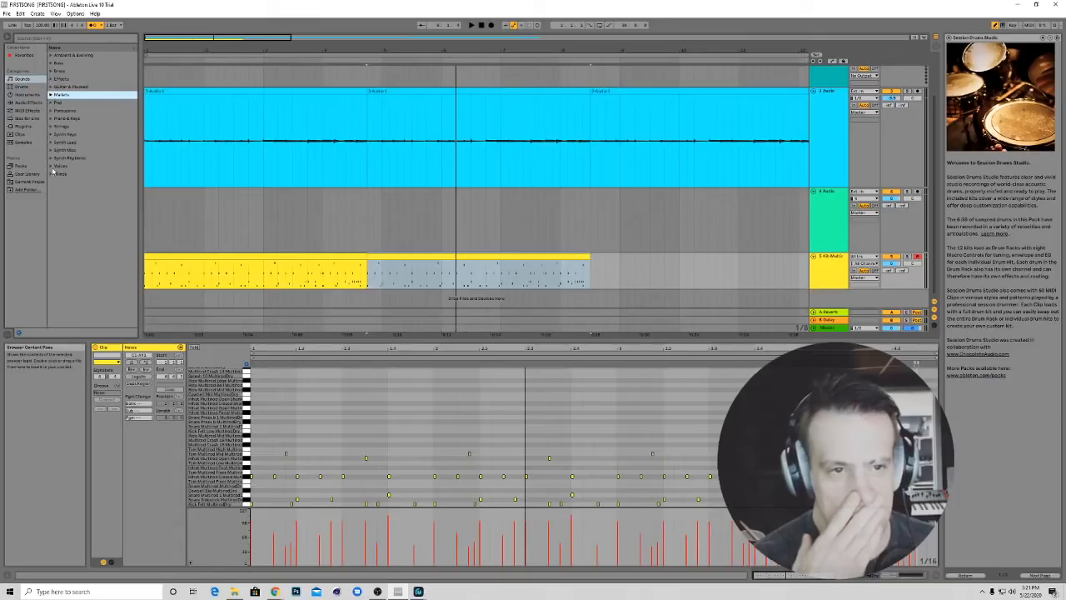
click(25, 94)
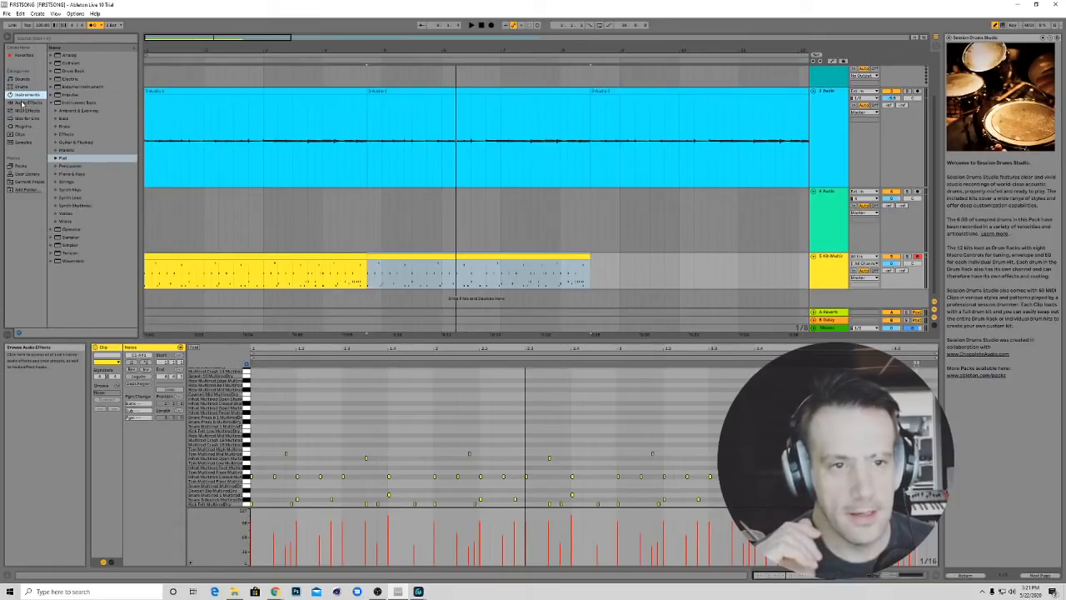
click(53, 103)
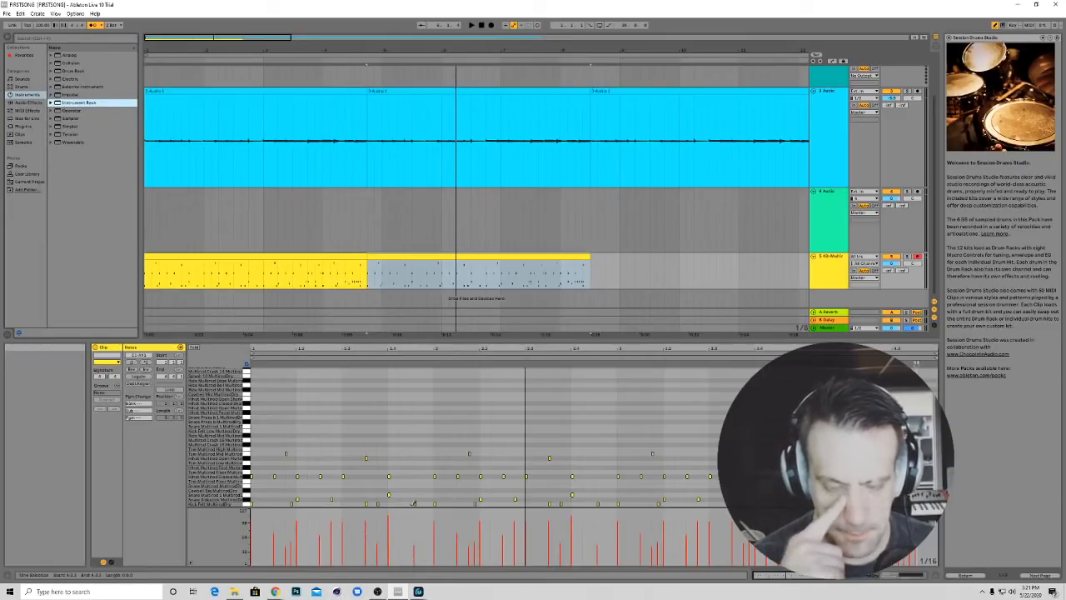
Switch to the Ableton account page in Chrome, download the Electric Keyboards pack, and return to the Live set
key(alt+Tab)
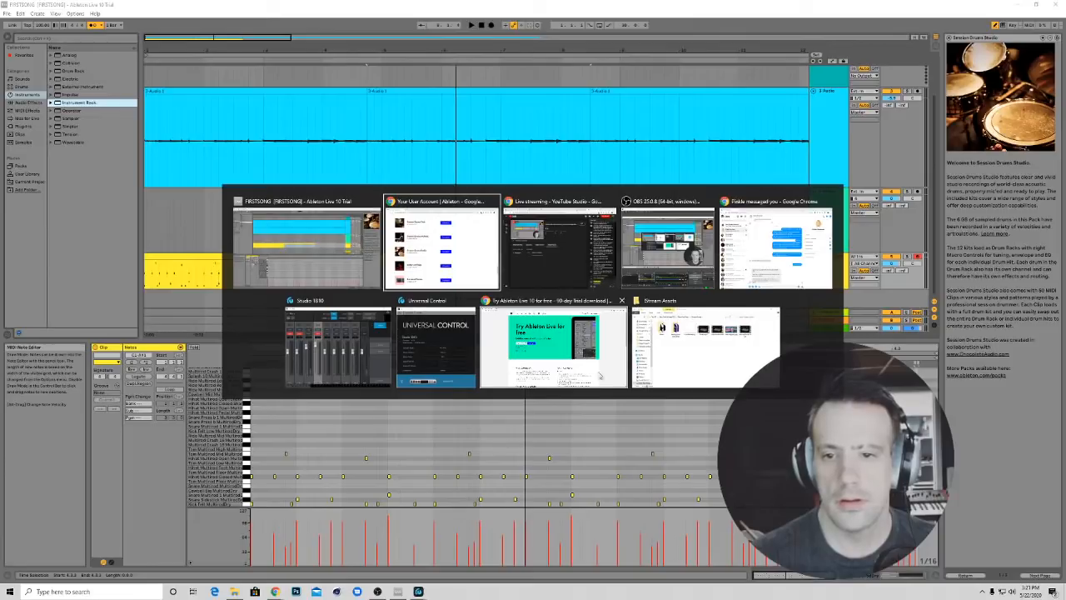
click(410, 254)
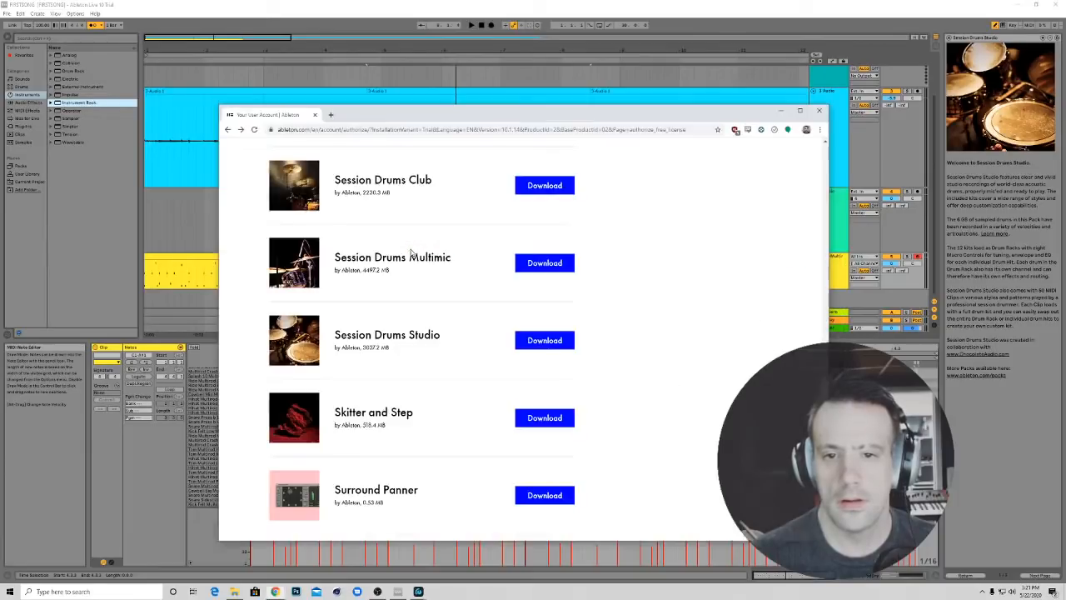
scroll(434, 365, up, 7)
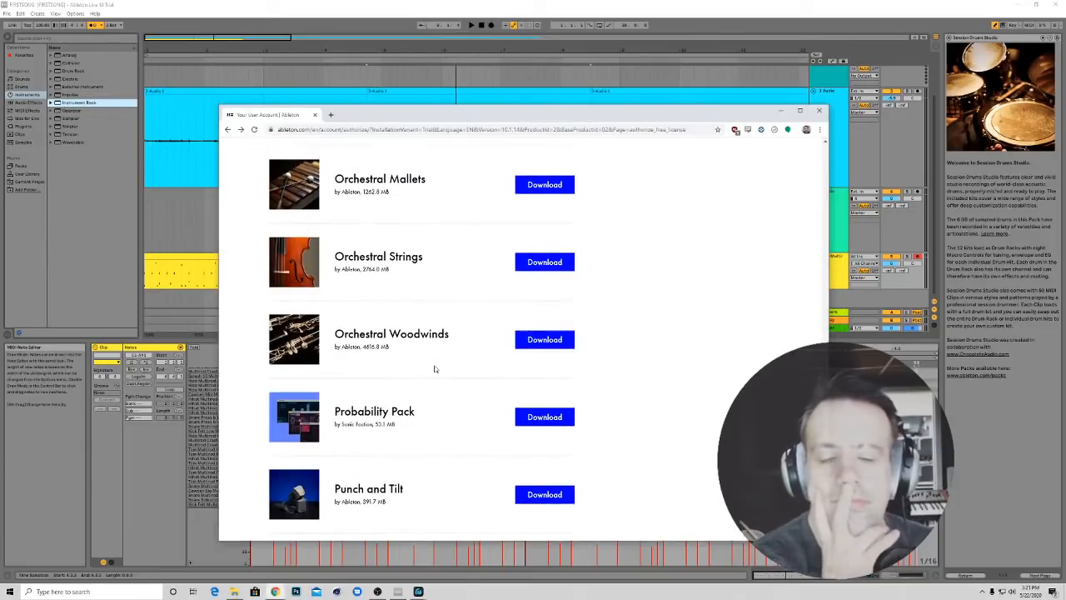
scroll(434, 369, down, 2)
scroll(434, 369, up, 1)
scroll(434, 369, up, 10)
scroll(434, 369, up, 3)
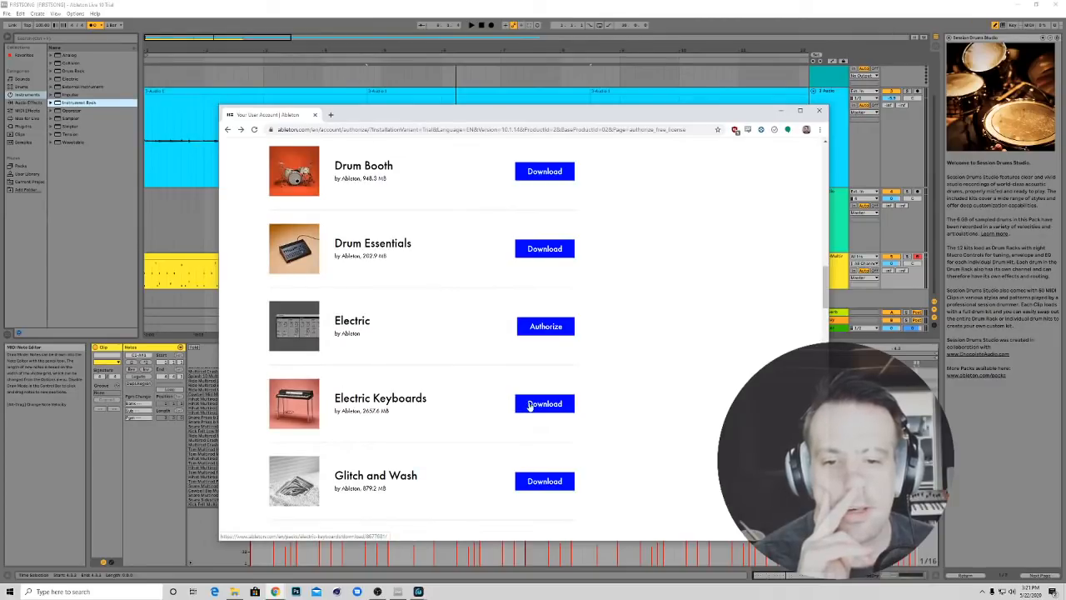
click(530, 405)
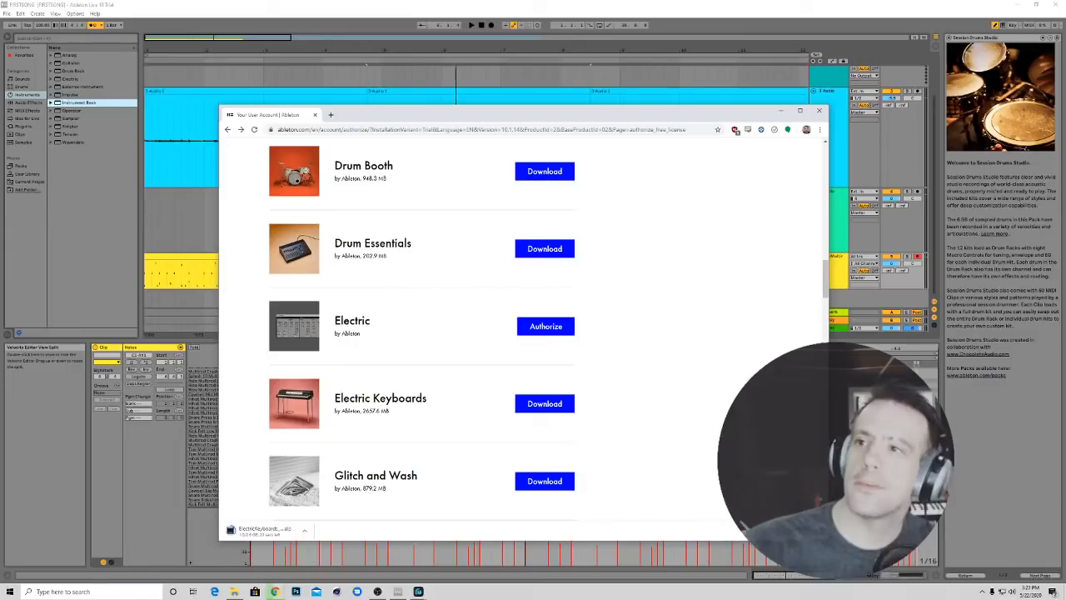
click(755, 18)
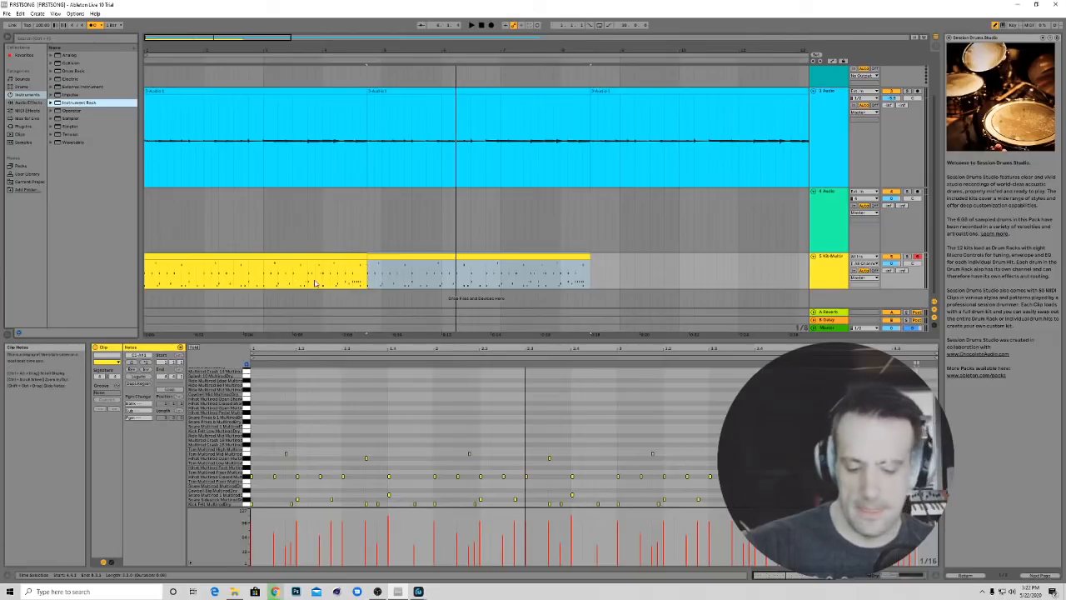
Consolidate both drum MIDI clips on the drum kit track into one clip extending slightly past the second clip's end
drag(322, 278, 410, 276)
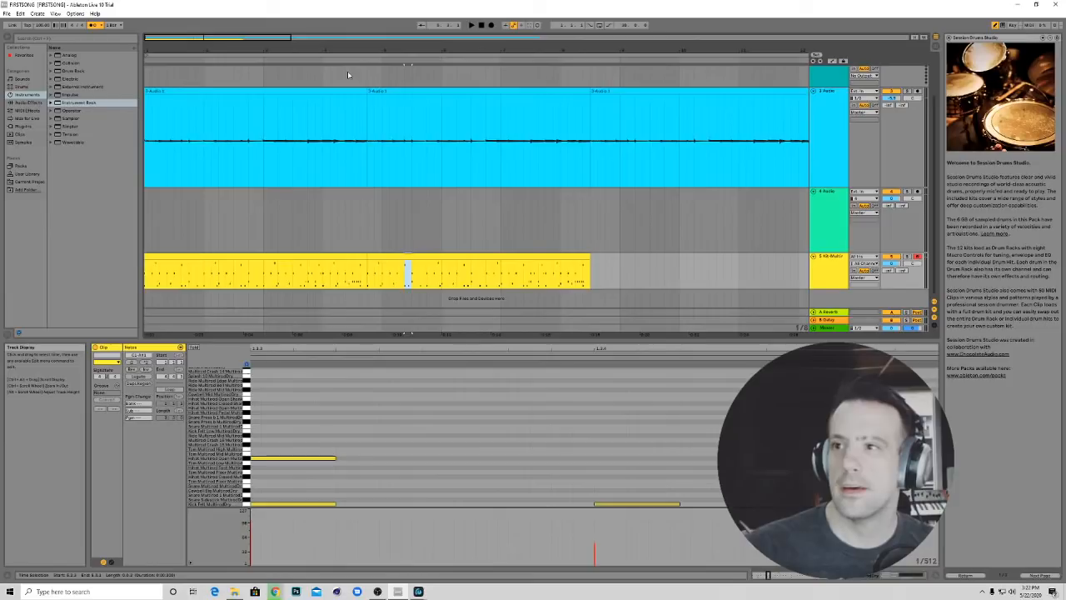
click(348, 76)
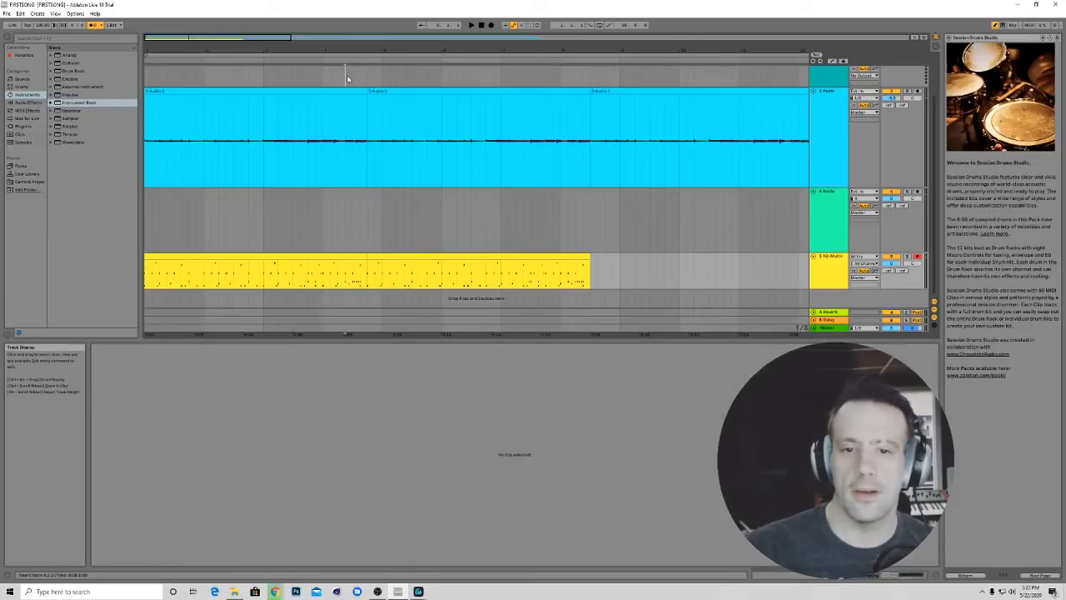
drag(336, 248, 375, 276)
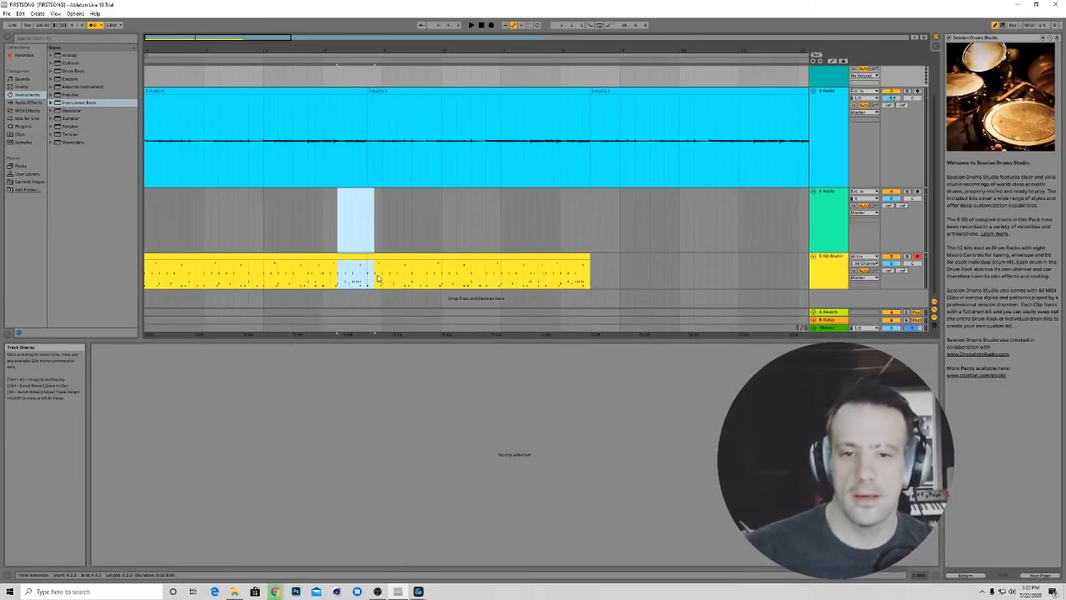
click(377, 278)
drag(583, 275, 141, 275)
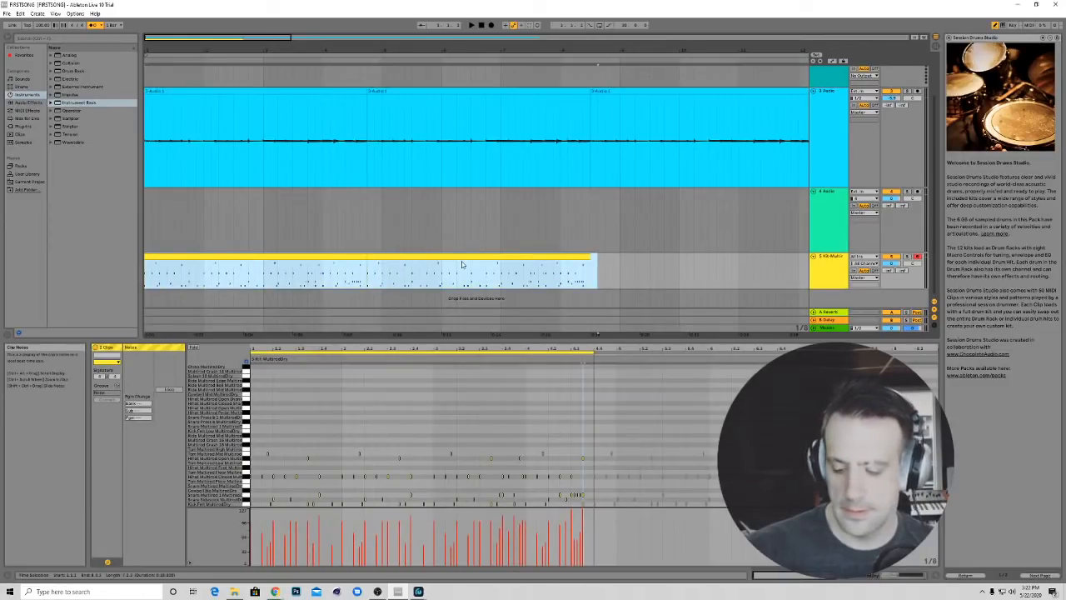
key(ctrl+j)
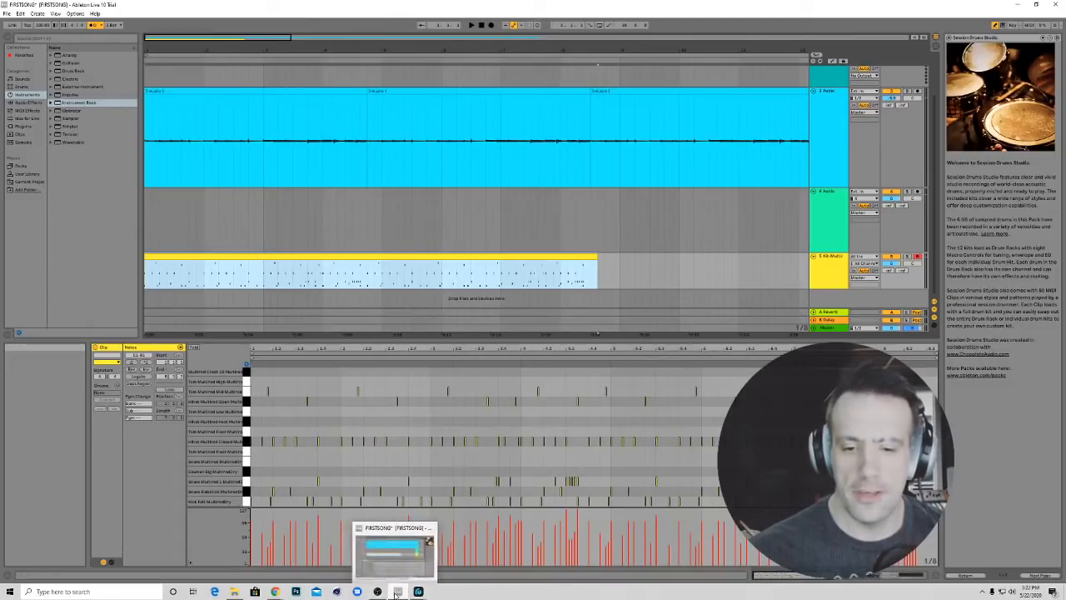
Switch back to the Ableton account page in Chrome and install the downloaded Electric Keyboards pack in Live
key(alt+Tab)
key(alt+Tab)
key(alt+Tab)
key(alt+Tab)
key(alt+Tab)
key(alt+Tab)
key(alt+Tab)
key(alt+Tab)
key(alt+Tab)
key(alt+Tab)
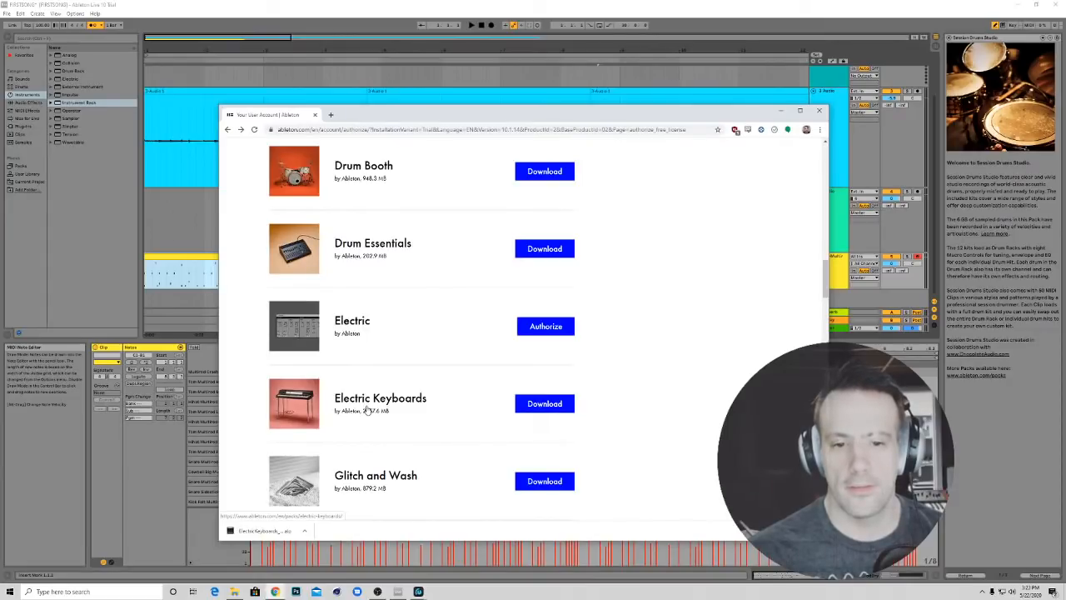
click(250, 533)
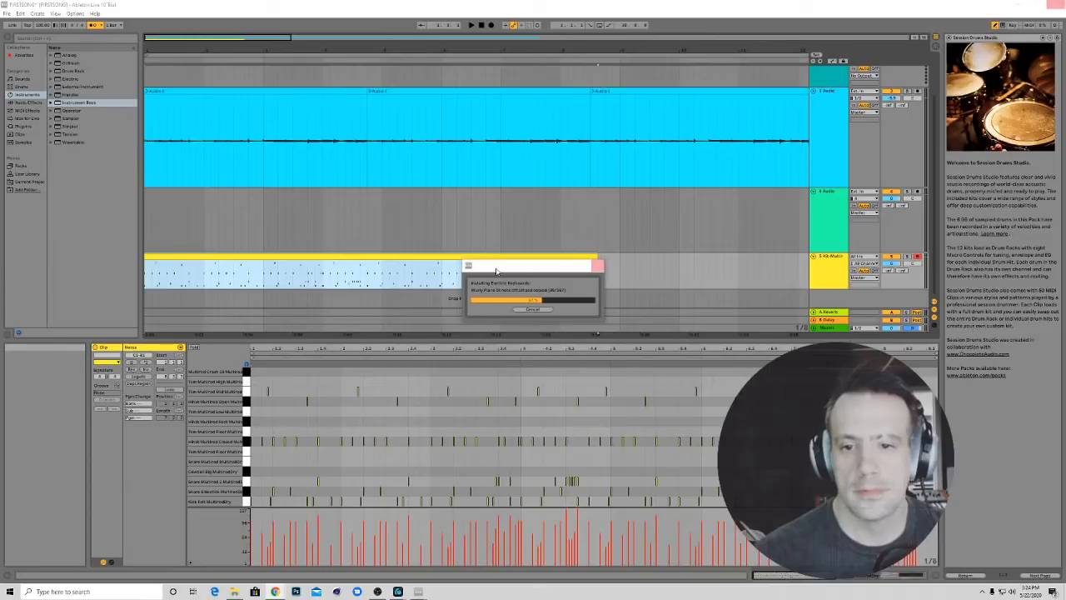
drag(496, 272, 419, 271)
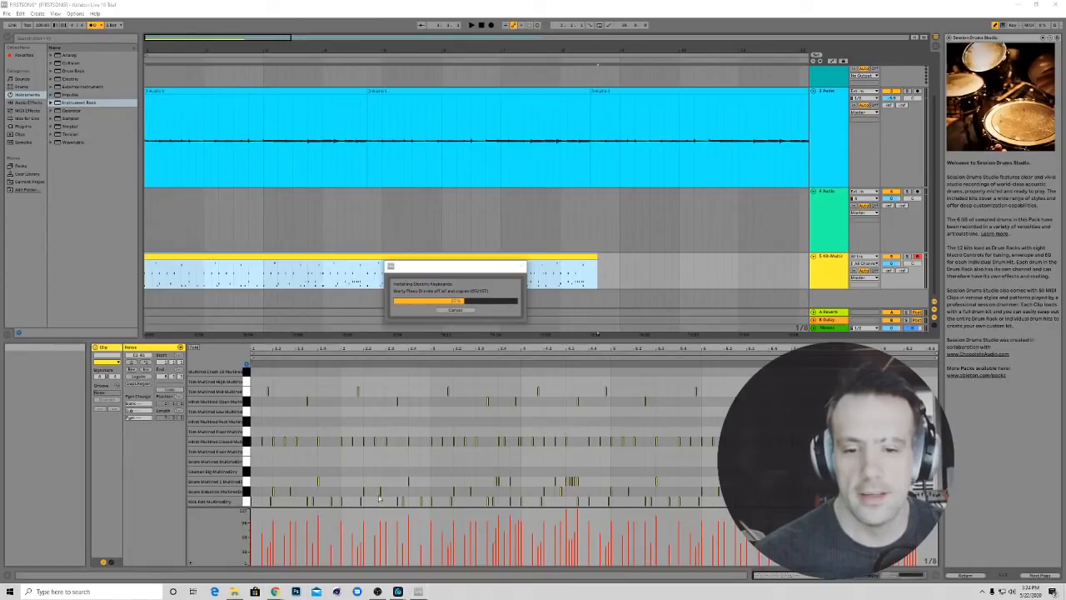
key(alt+Tab)
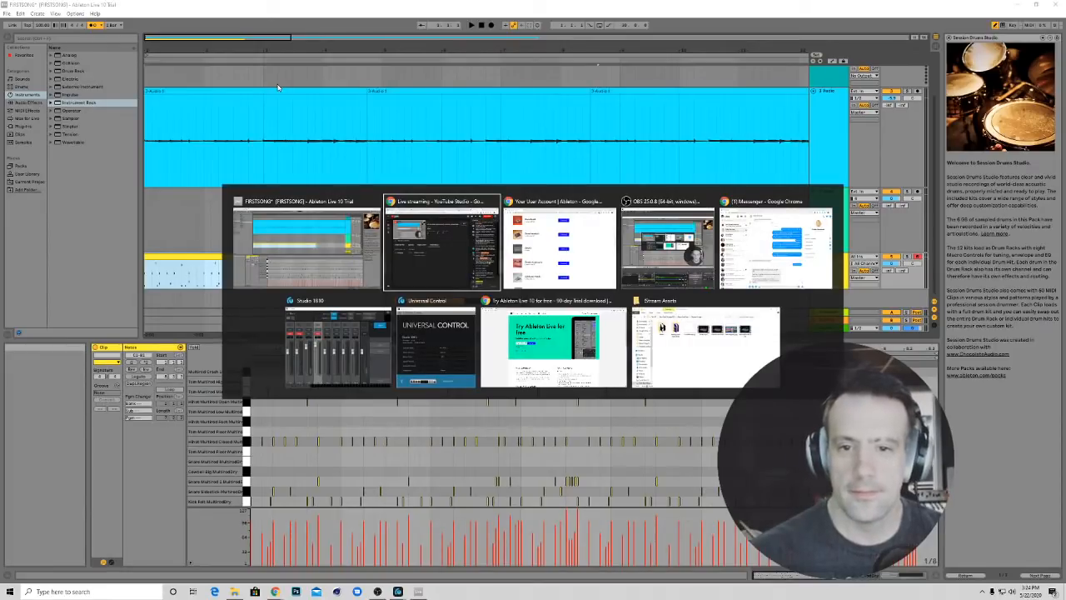
key(Tab)
key(Tab)
key(Tab)
key(Tab)
key(Tab)
key(Tab)
key(Tab)
key(Tab)
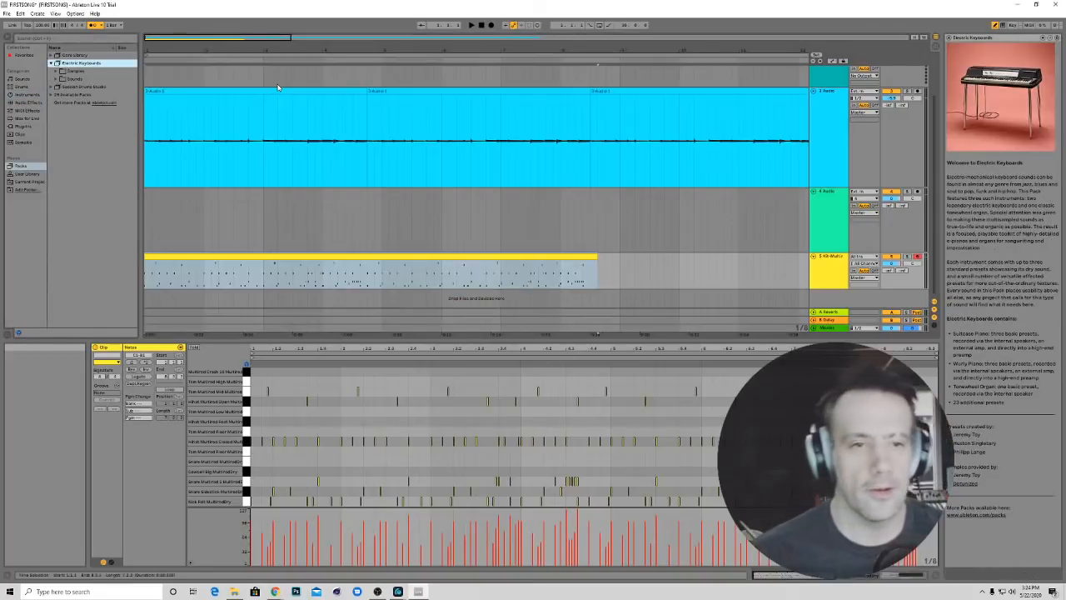
Examine the Samples and Sounds folders of the Electric Keyboards pack for its available instruments
click(57, 79)
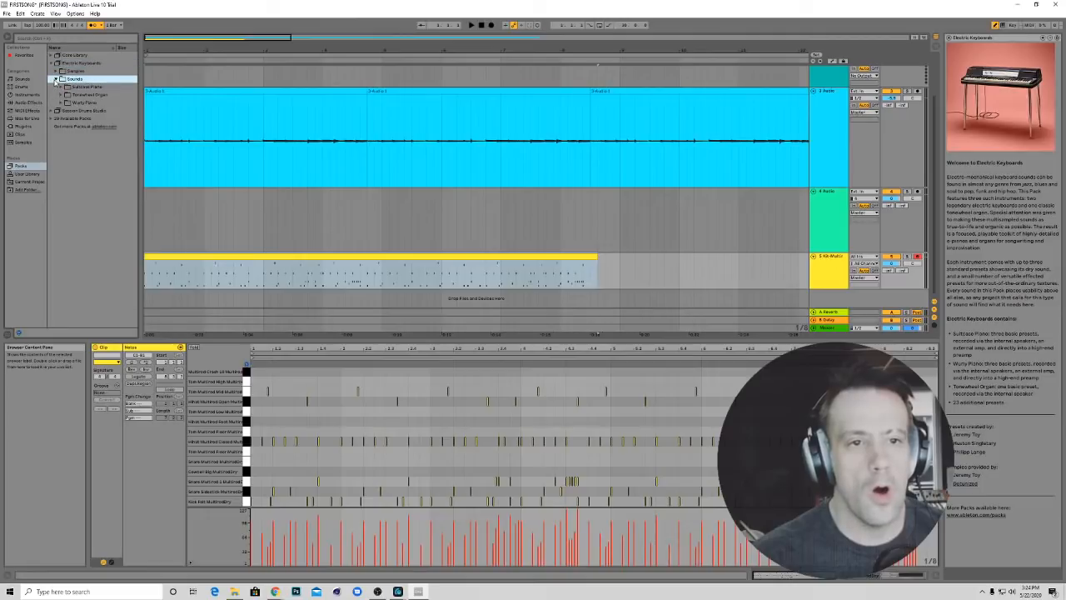
click(56, 72)
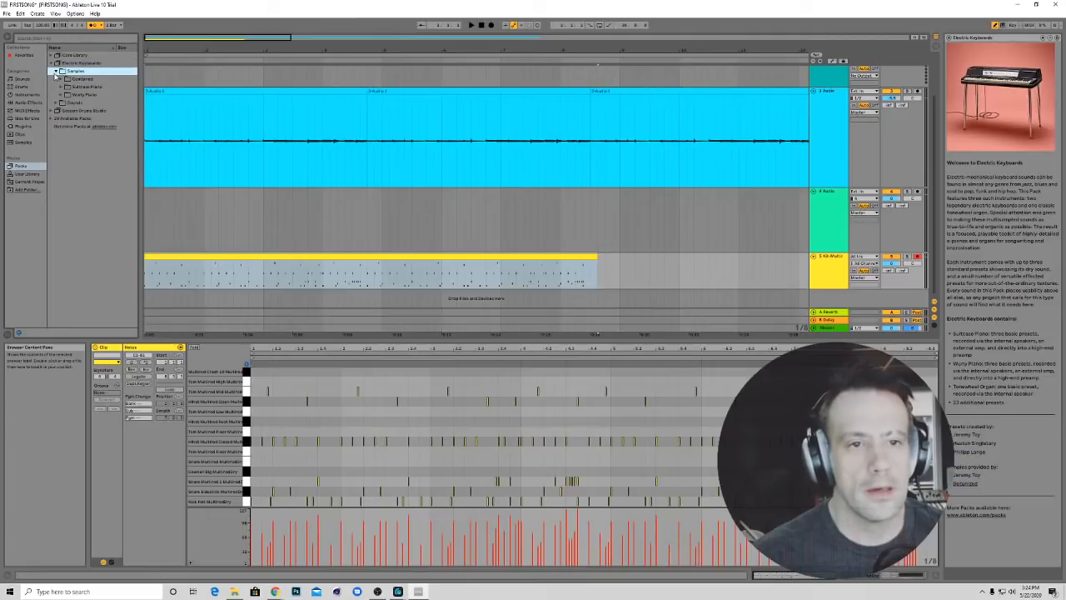
click(56, 72)
click(58, 64)
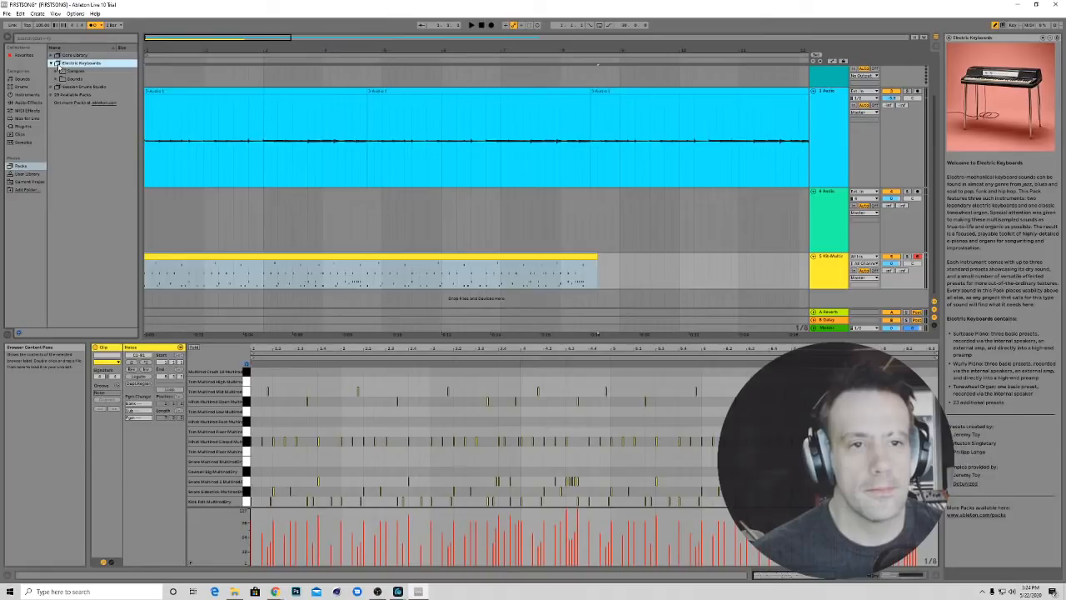
click(56, 79)
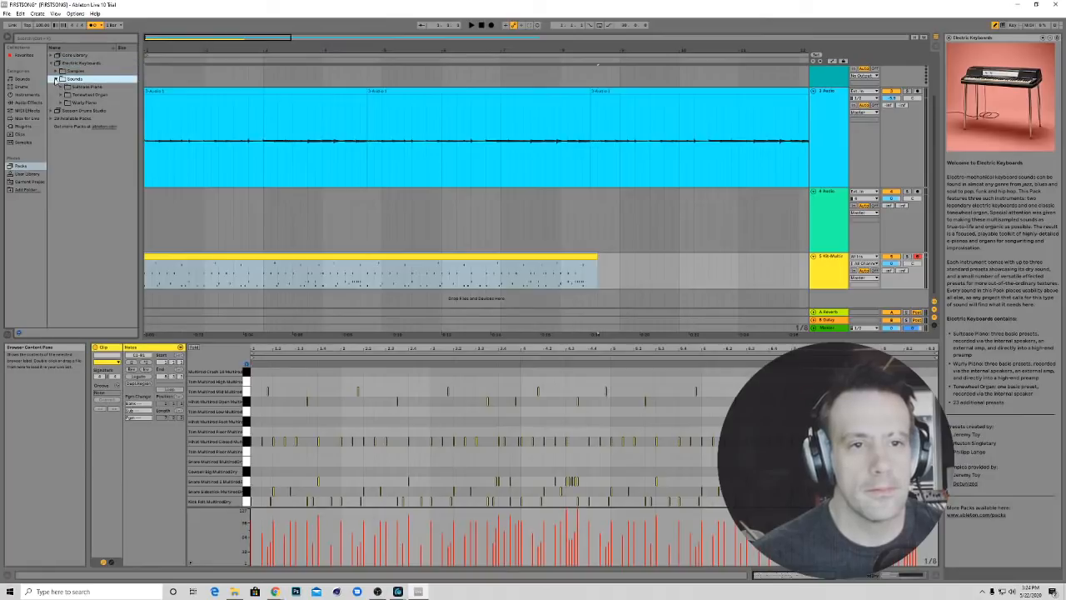
click(98, 87)
click(57, 79)
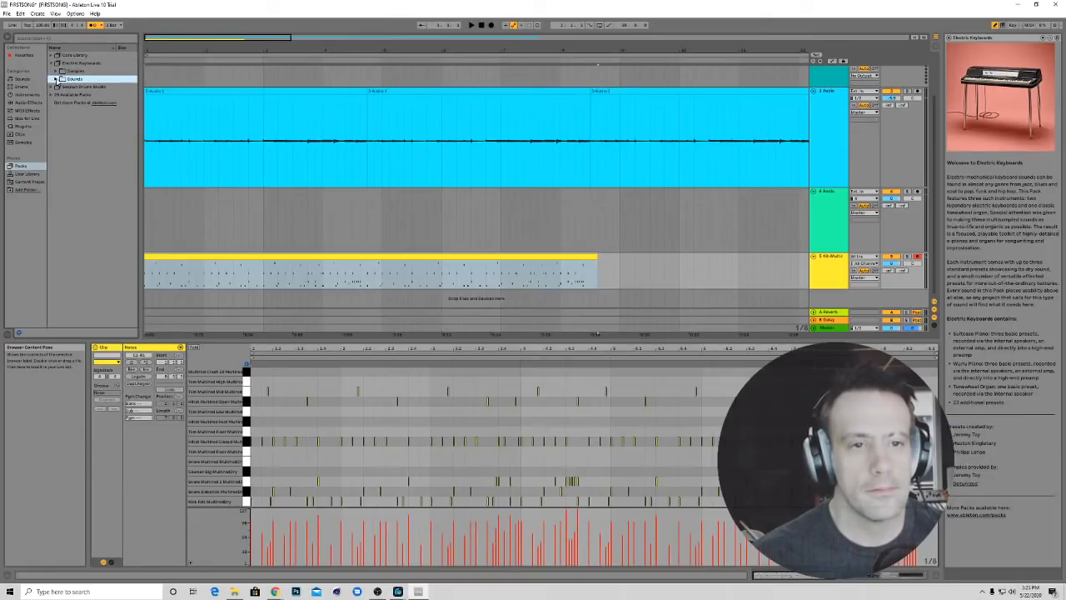
click(60, 71)
click(58, 79)
click(56, 79)
click(75, 102)
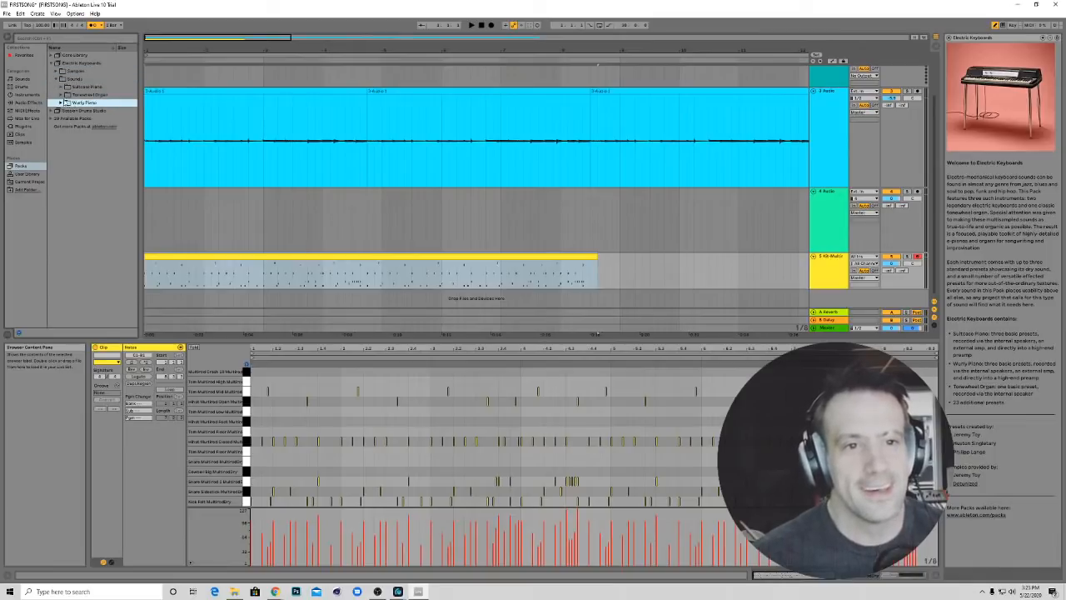
Audition the Suitcase Piano presets in the Sounds folder of the Electric Keyboards pack
click(66, 87)
click(63, 87)
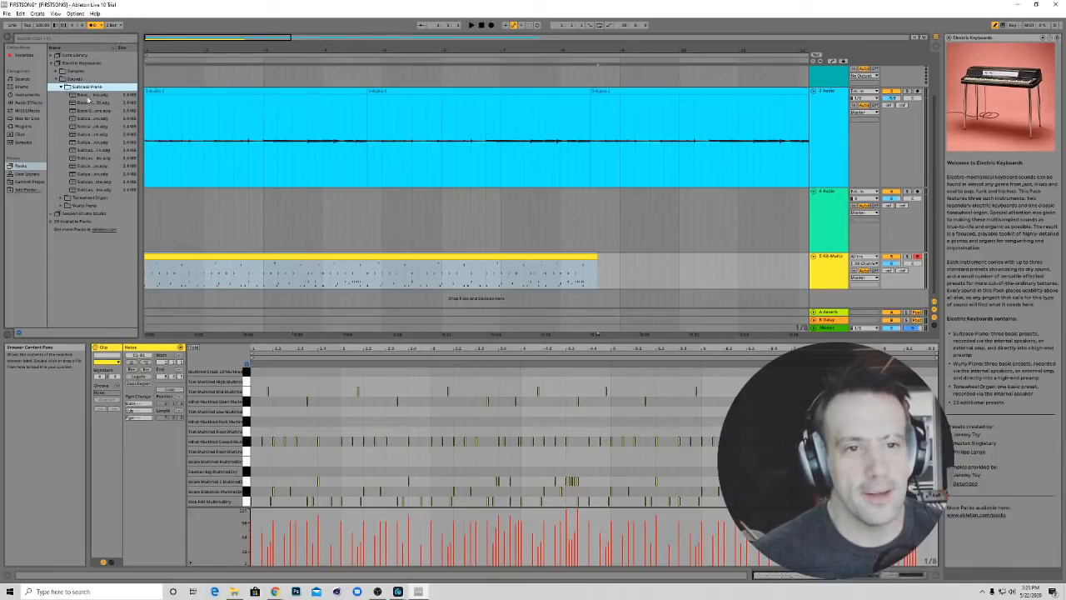
click(89, 95)
click(87, 103)
click(86, 110)
click(83, 118)
click(84, 134)
click(85, 142)
click(87, 158)
click(90, 181)
click(90, 191)
key(Up)
key(Up)
key(Up)
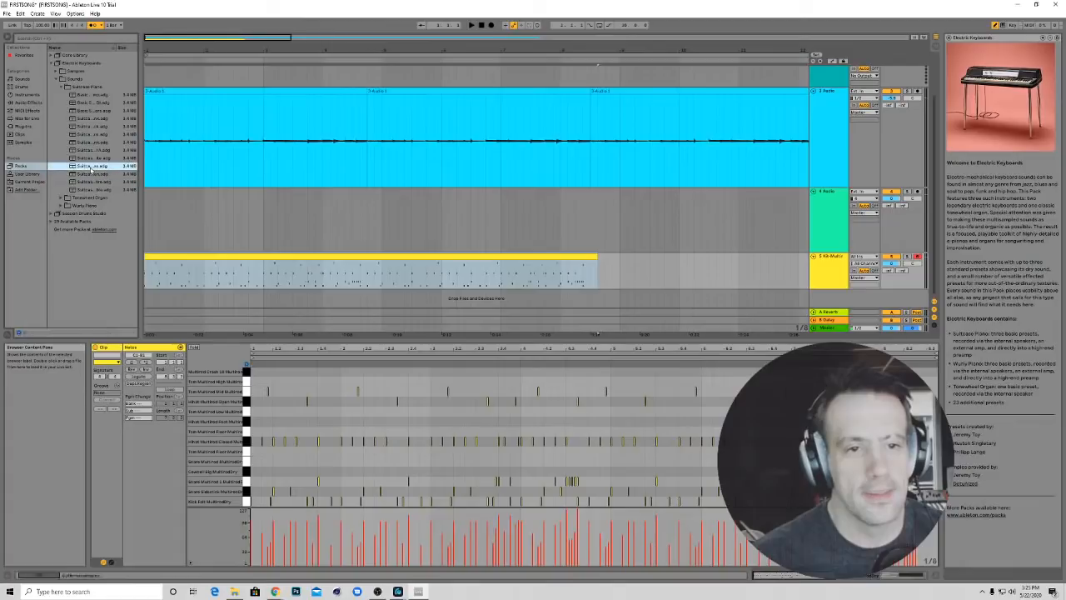
click(90, 190)
Collapse the Suitcase Piano folder and audition several Wurly Piano presets
click(62, 87)
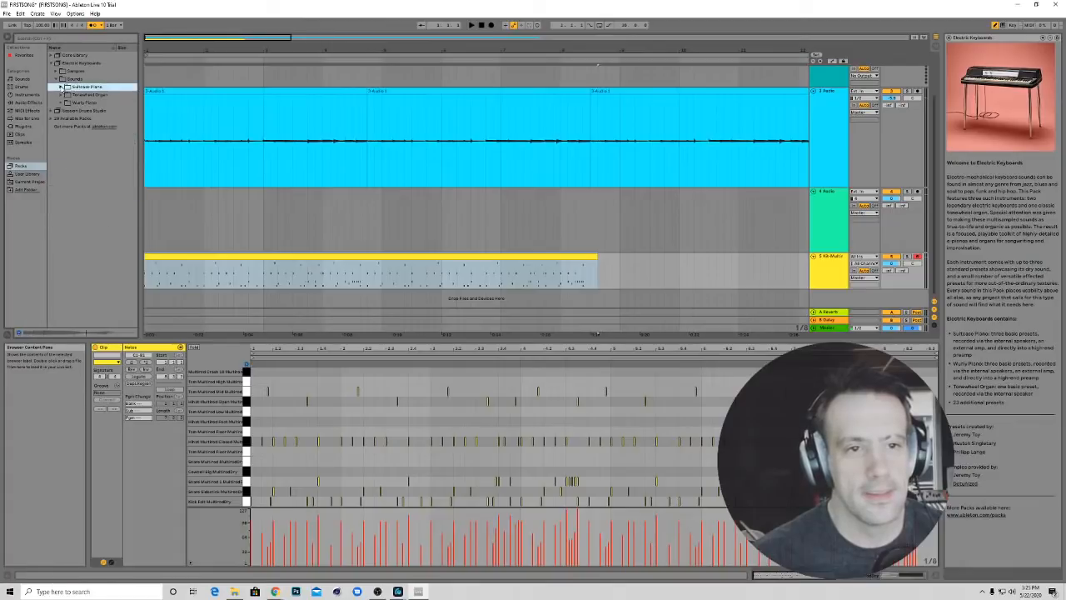
click(62, 102)
click(84, 110)
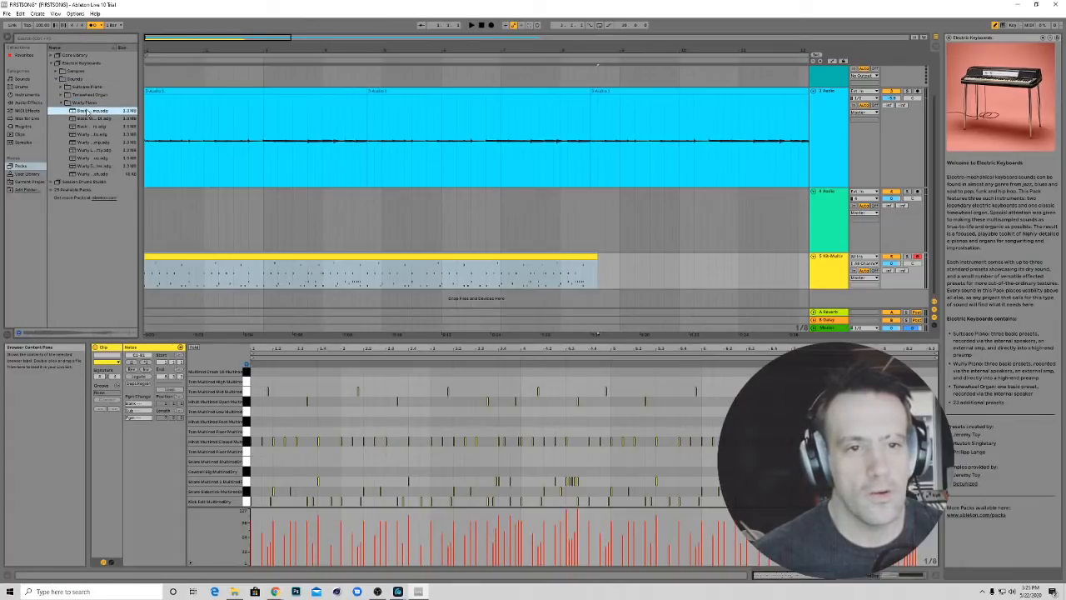
click(89, 120)
click(89, 134)
click(89, 150)
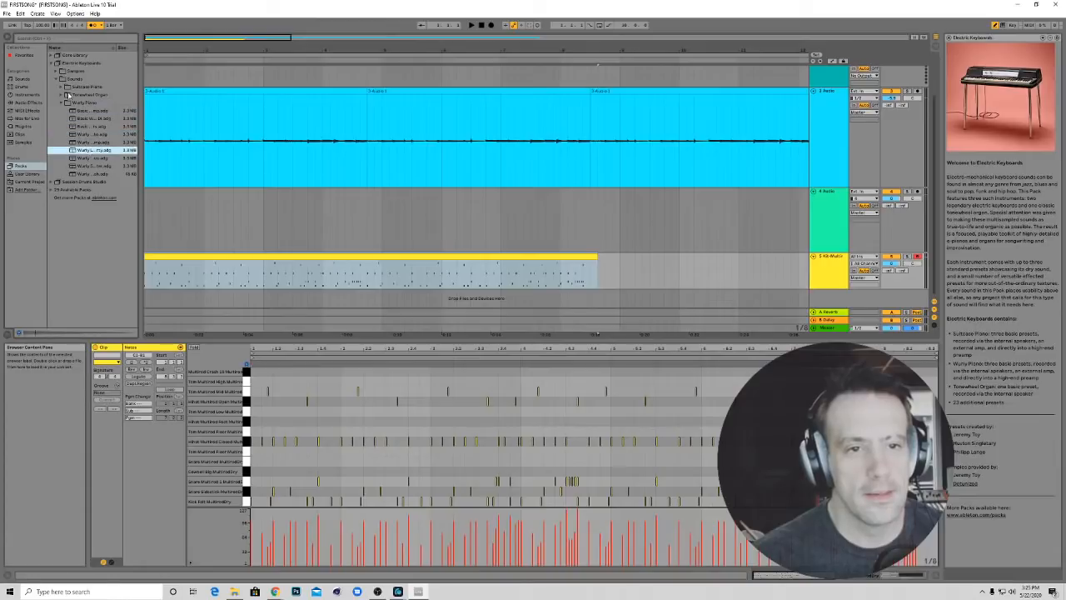
Audition two Tonewheel Organ presets, collapse their folder, and expand the pack's Samples folder
click(62, 95)
click(87, 103)
click(88, 126)
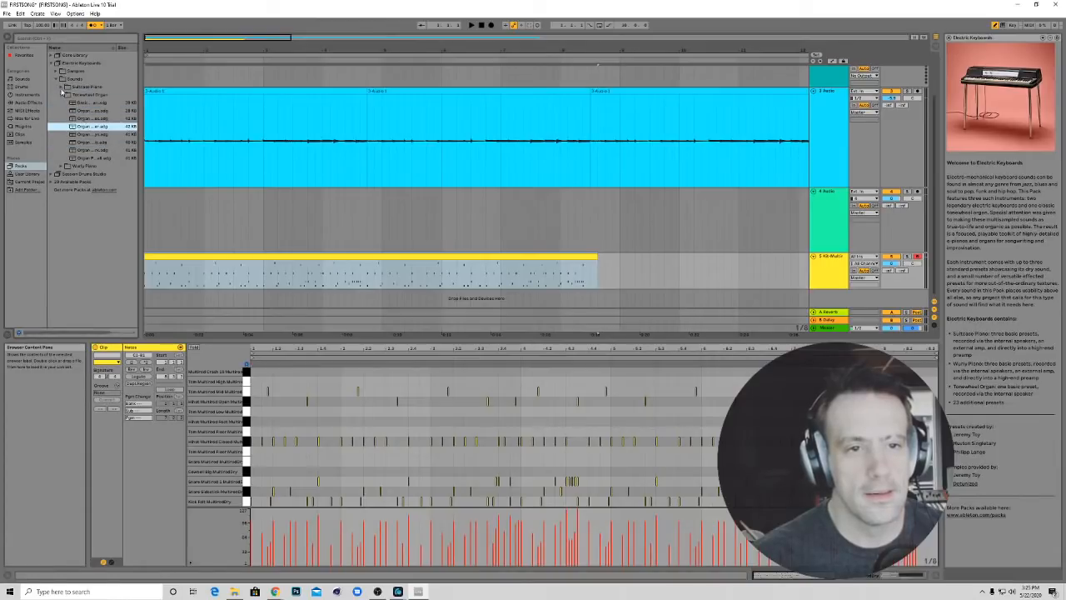
click(62, 95)
click(56, 71)
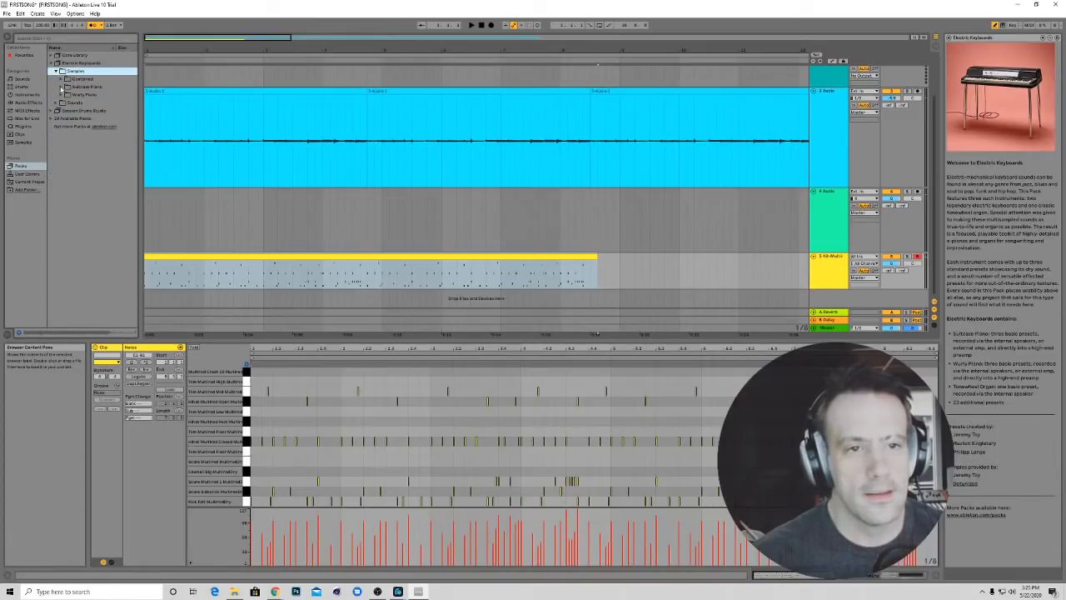
Examine the Combined and Suitcase Piano sample folders of the Electric Keyboards pack
click(62, 79)
click(82, 87)
click(82, 95)
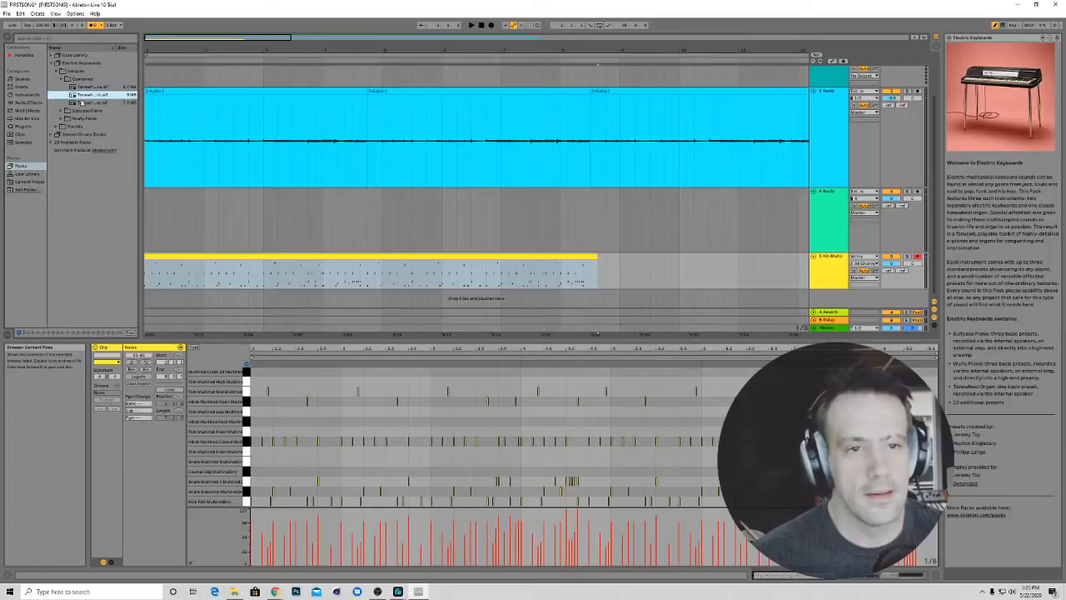
click(63, 110)
click(83, 94)
click(84, 110)
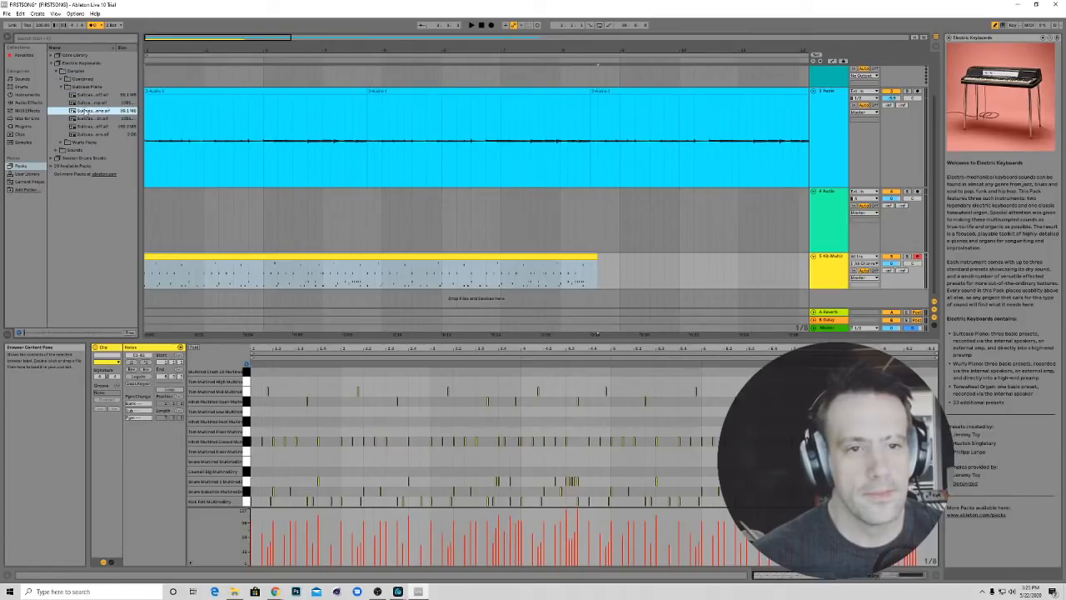
Load the Suitcase Piano Amp multisample onto the yellow drum track and dismiss the memory dialog
click(85, 120)
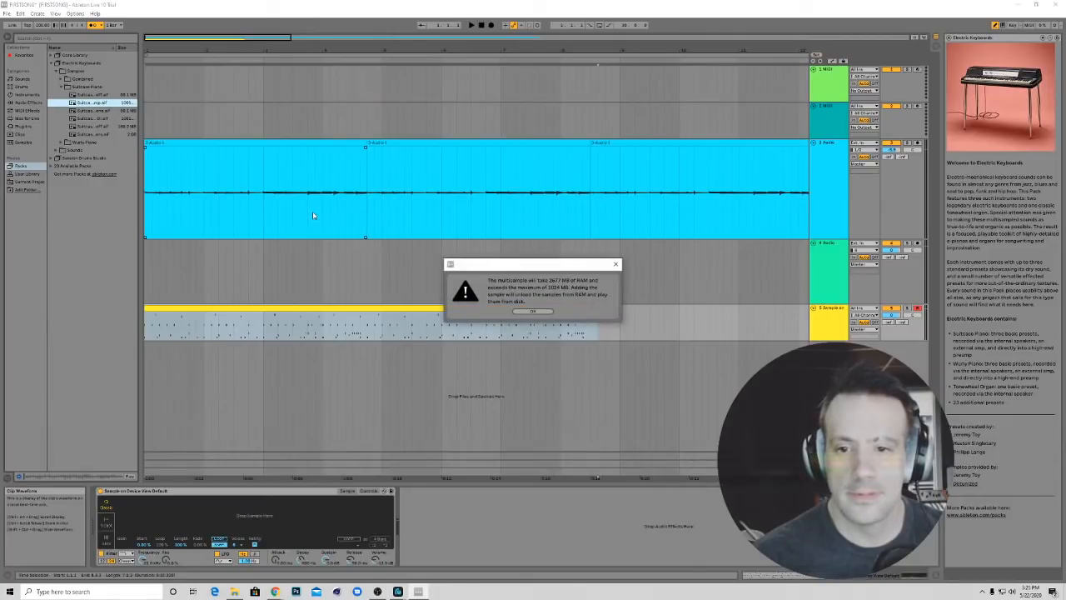
click(521, 313)
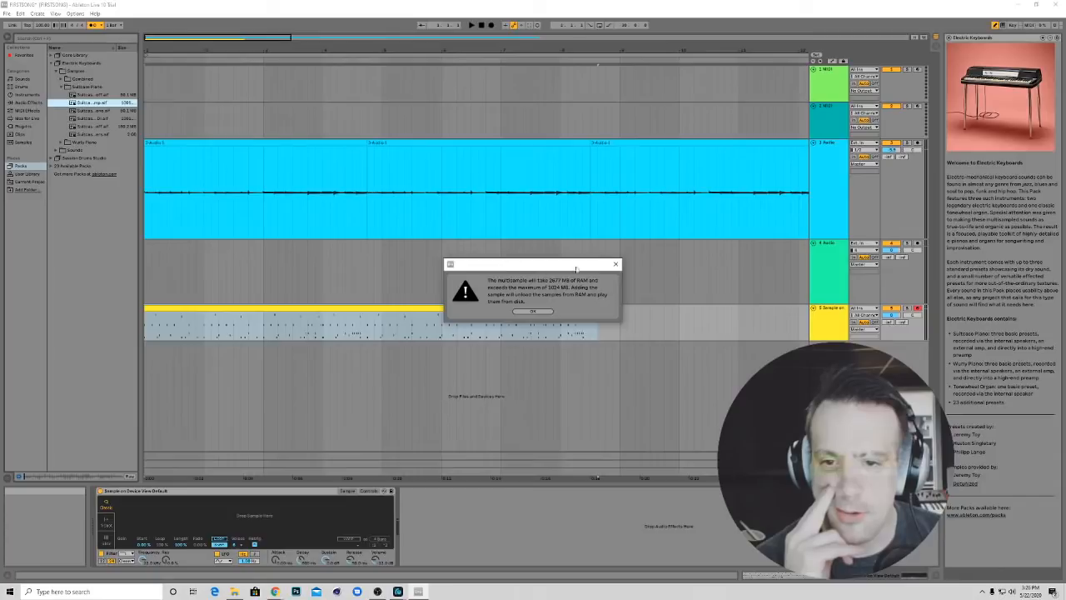
click(615, 265)
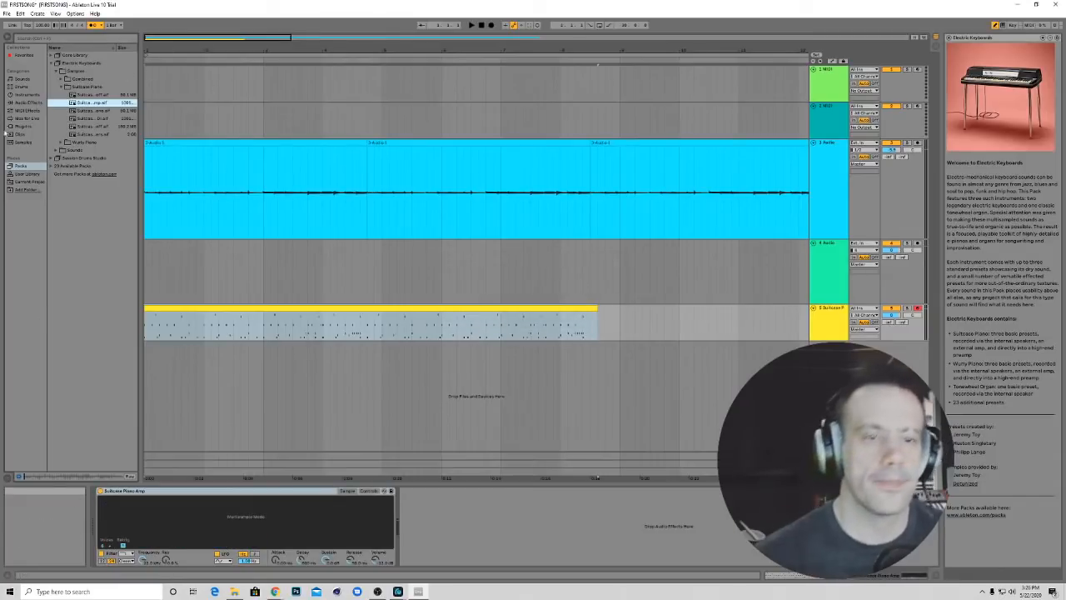
Collapse the Suitcase Piano samples and look through the samples in the Wurly Piano folder
click(63, 87)
click(62, 95)
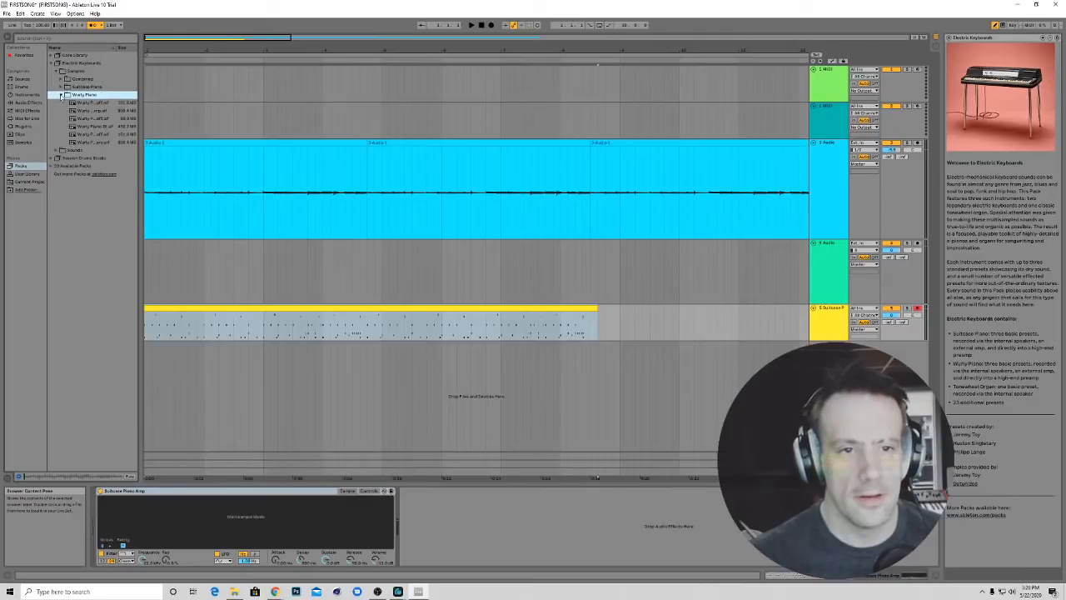
click(81, 112)
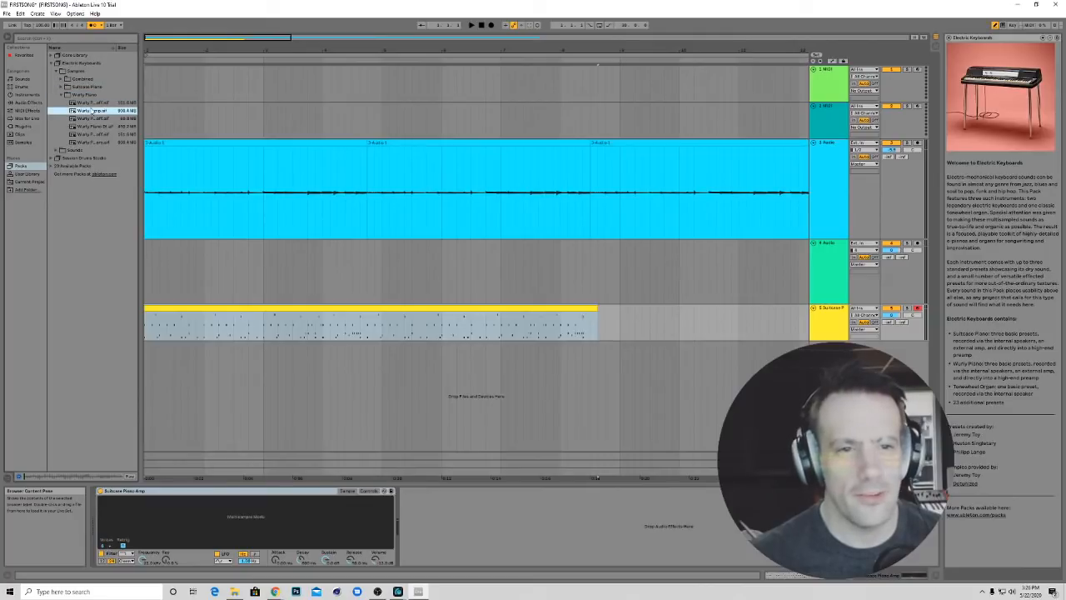
click(92, 102)
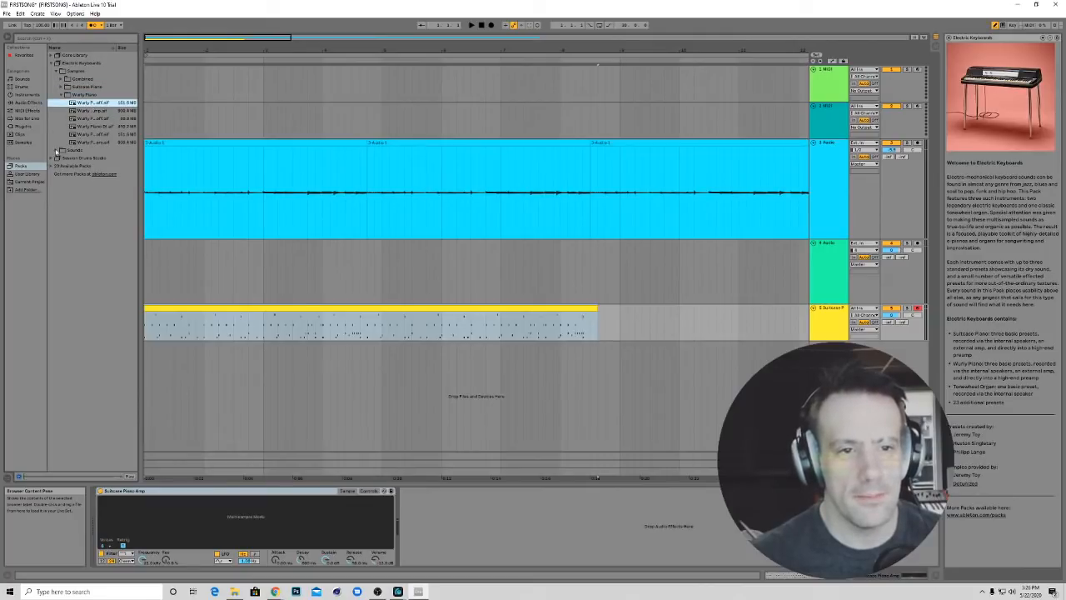
Expand the Suitcase Piano folder under Sounds and audition its presets from the first to the last
click(58, 150)
click(62, 87)
click(91, 94)
click(92, 102)
click(93, 110)
click(92, 142)
click(91, 157)
click(90, 181)
click(89, 190)
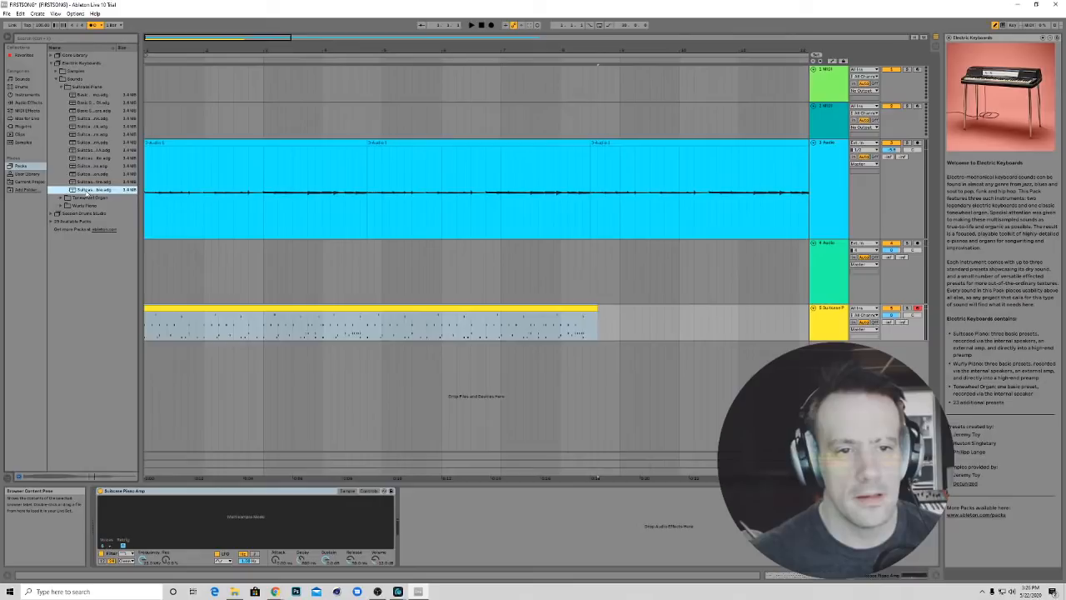
Compare the Suitcase Piano presets again and load Basic Suitcase Speakers onto the yellow drum track
click(88, 173)
click(88, 143)
click(88, 125)
click(89, 110)
click(90, 102)
click(90, 95)
click(90, 111)
click(88, 126)
click(87, 119)
click(84, 111)
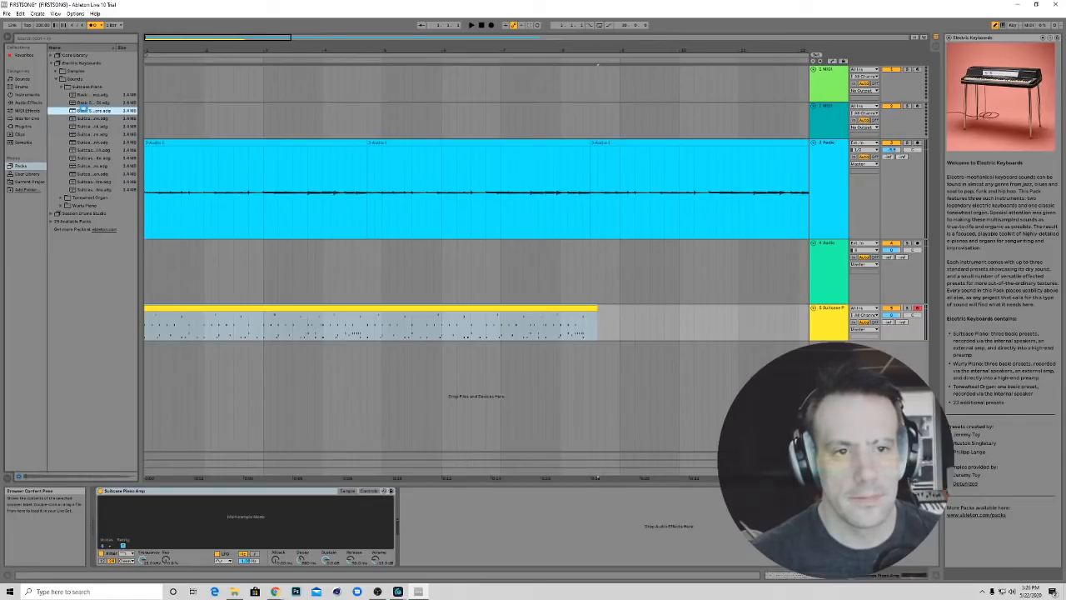
double_click(82, 108)
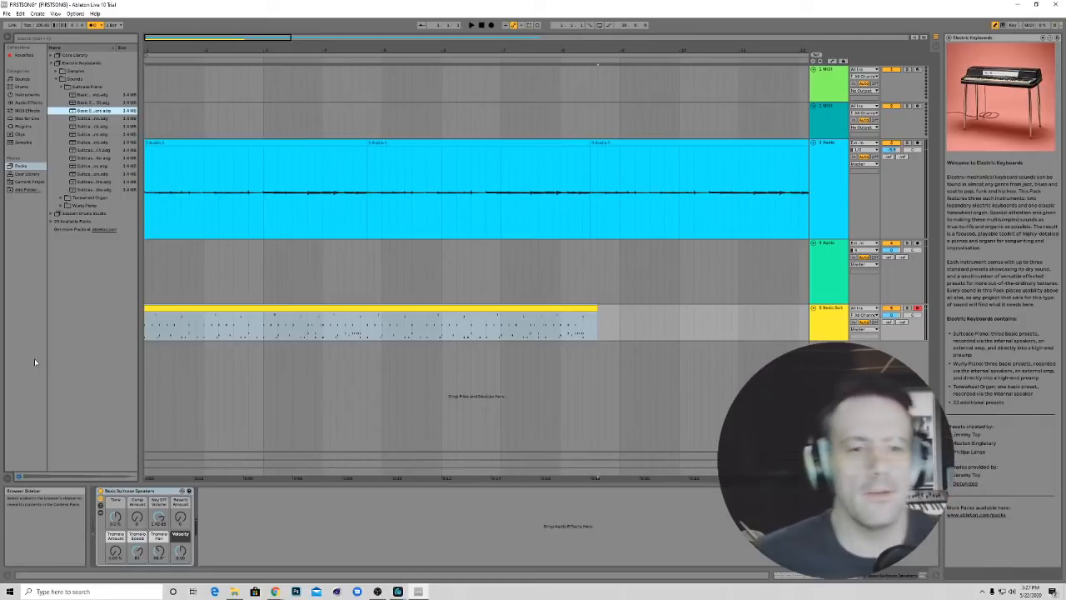
Open the preferences and inspect the recording, plug-in, library, file folder, audio and MIDI settings
click(56, 14)
click(56, 14)
click(75, 14)
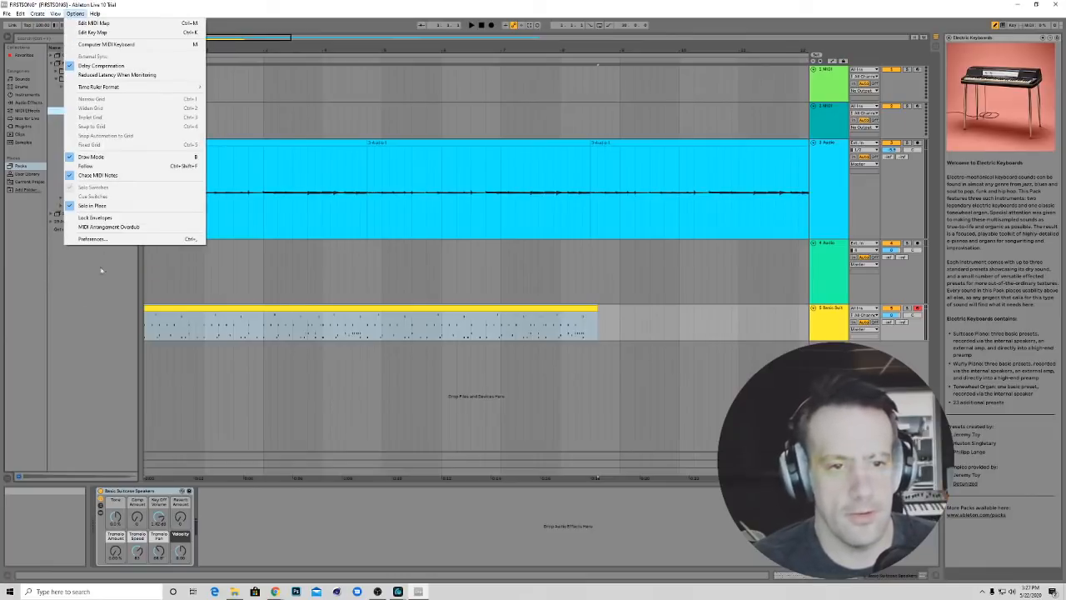
click(94, 239)
click(442, 273)
click(441, 255)
click(442, 246)
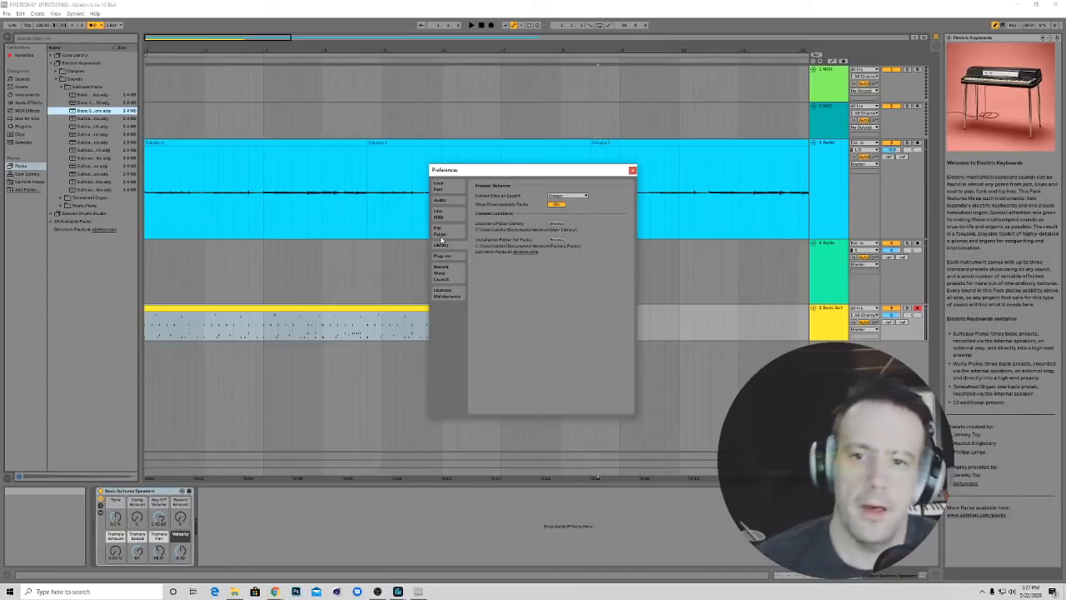
click(441, 231)
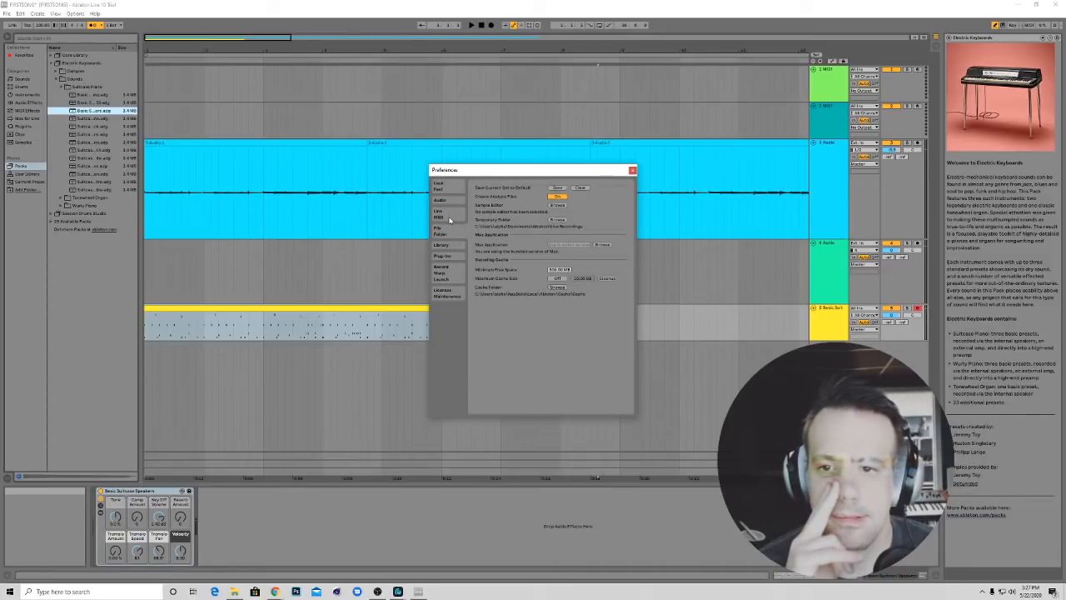
click(448, 214)
click(442, 201)
click(448, 212)
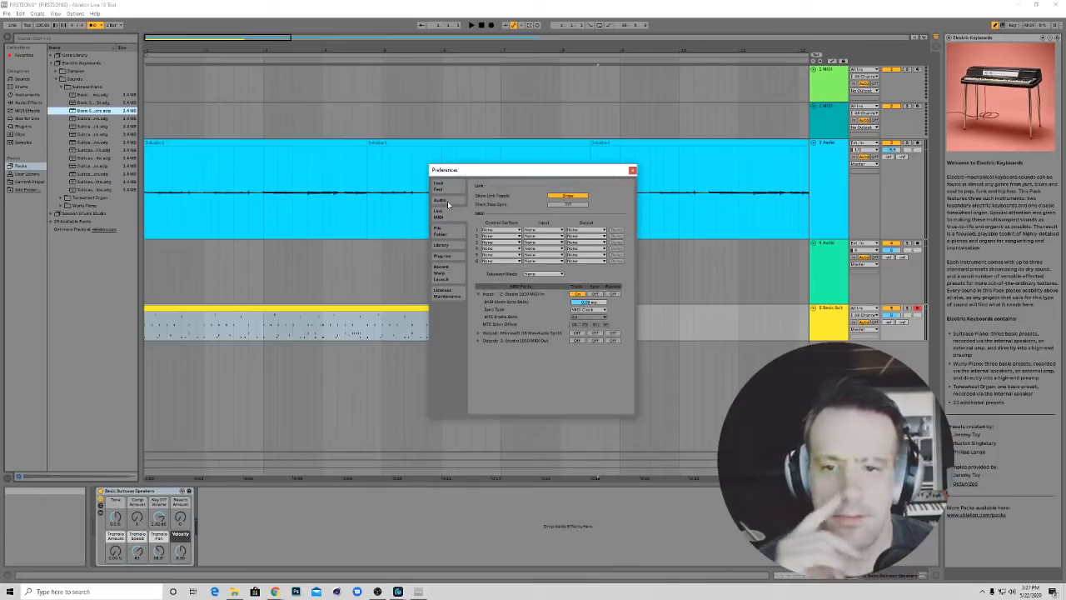
Go through all preference pages again, from licenses and recording to MIDI, audio and appearance, and close the preferences
click(439, 185)
click(444, 293)
click(440, 267)
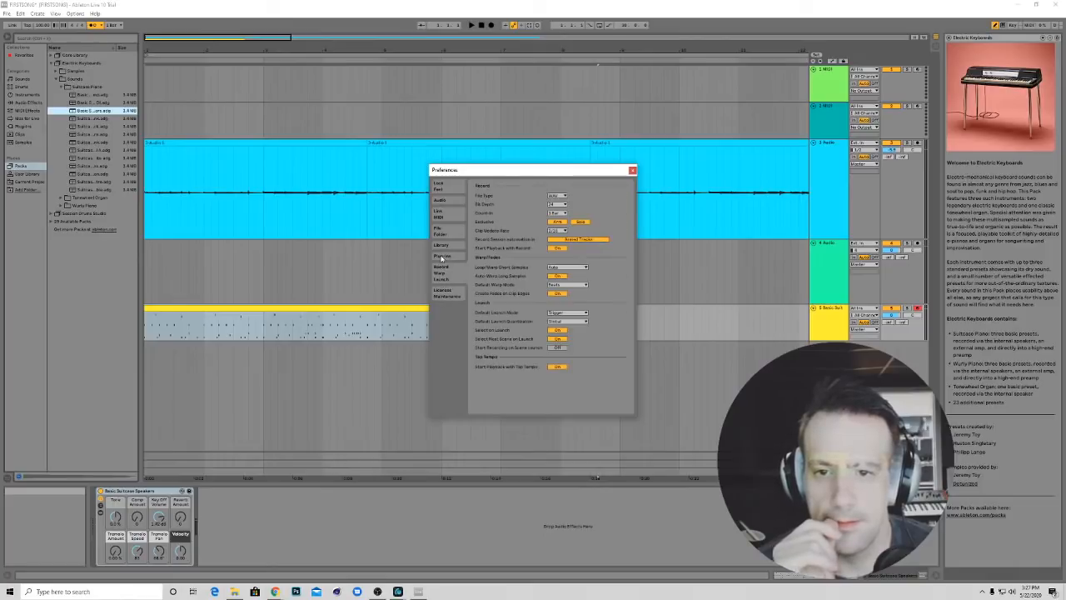
click(442, 256)
click(444, 246)
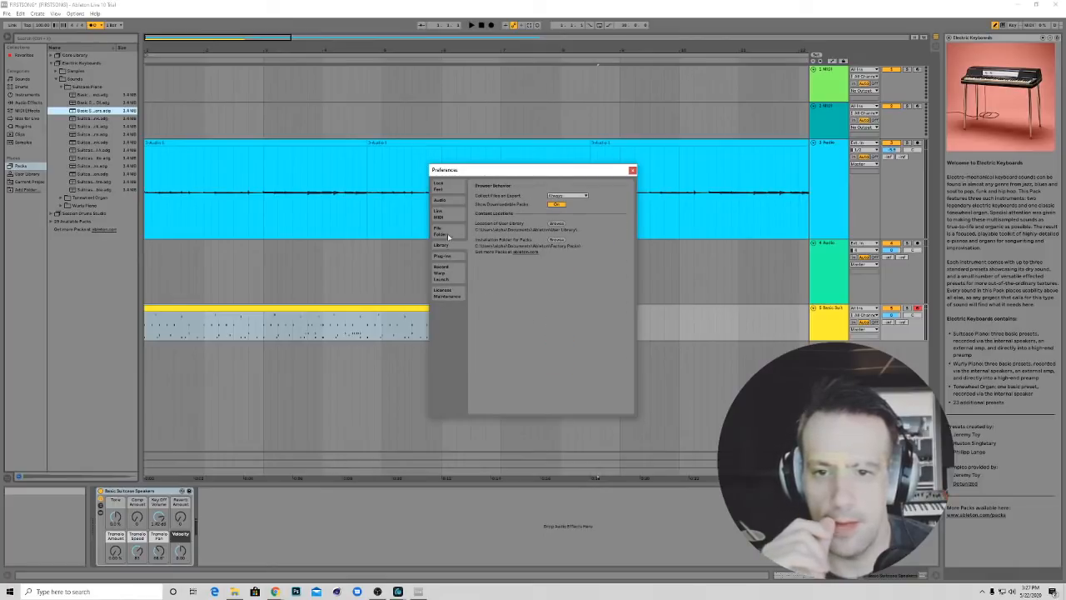
click(448, 232)
click(449, 219)
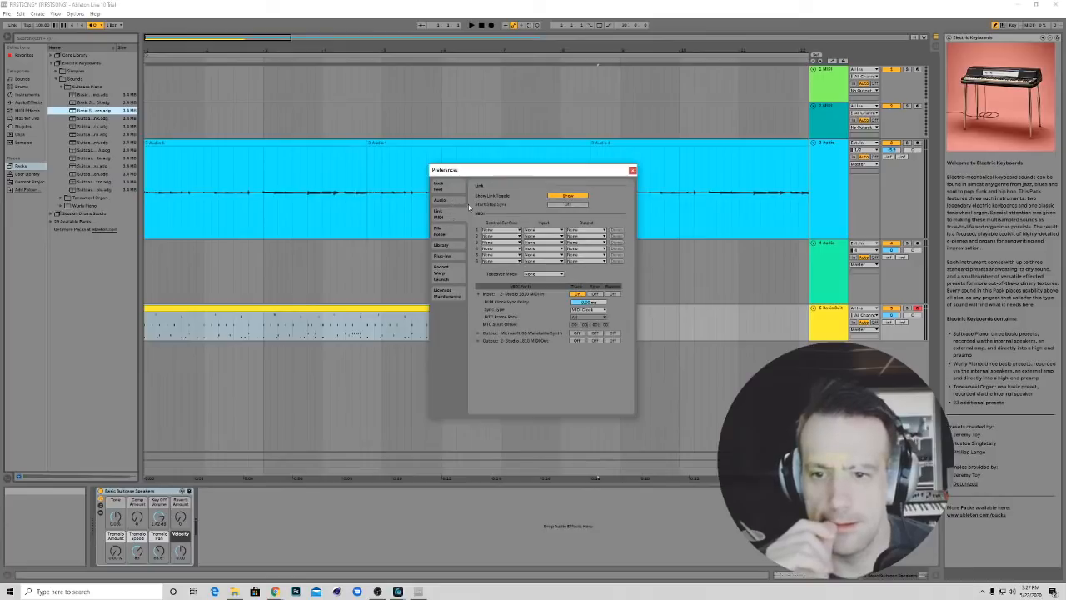
click(445, 200)
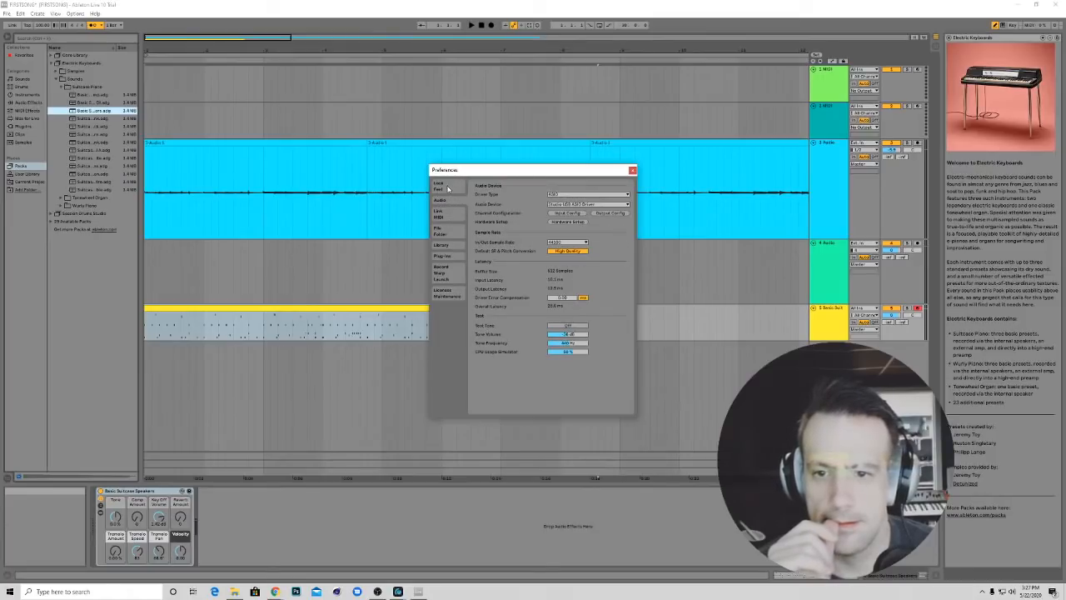
click(447, 189)
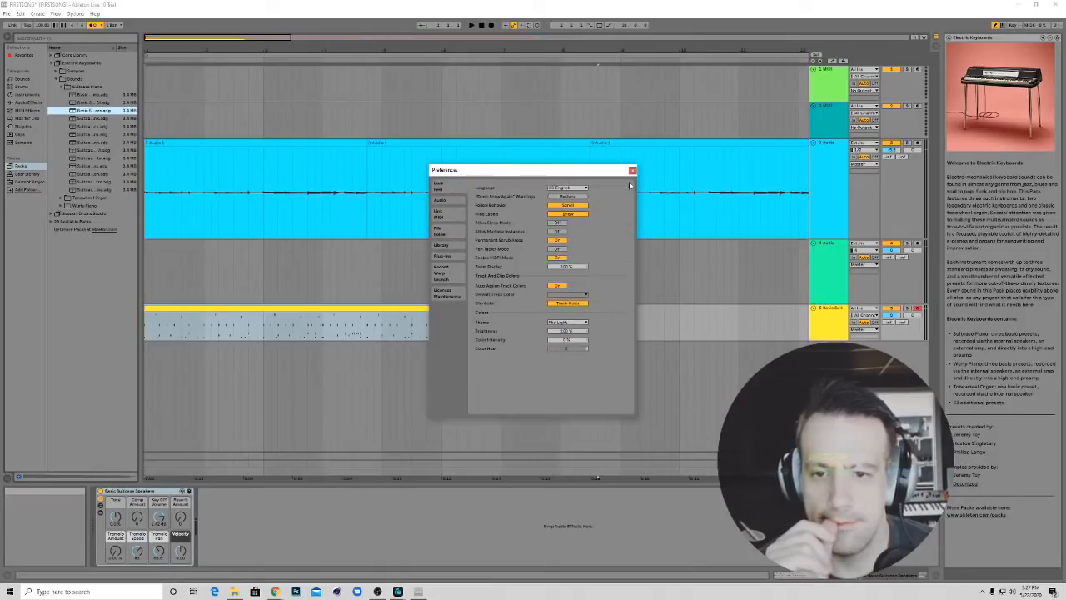
click(632, 170)
click(55, 14)
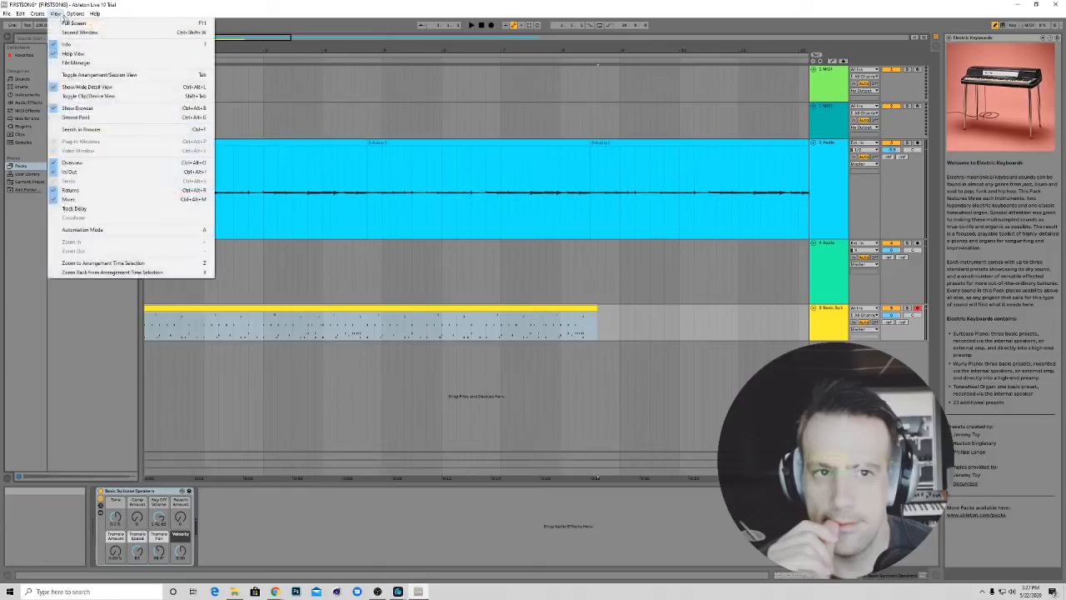
click(72, 17)
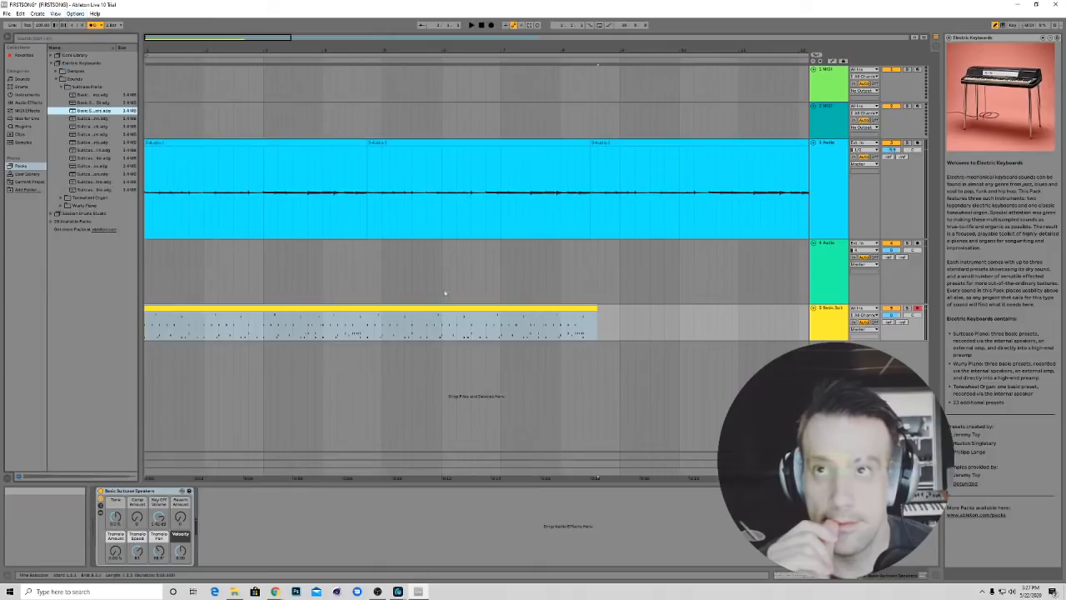
key(alt+Tab)
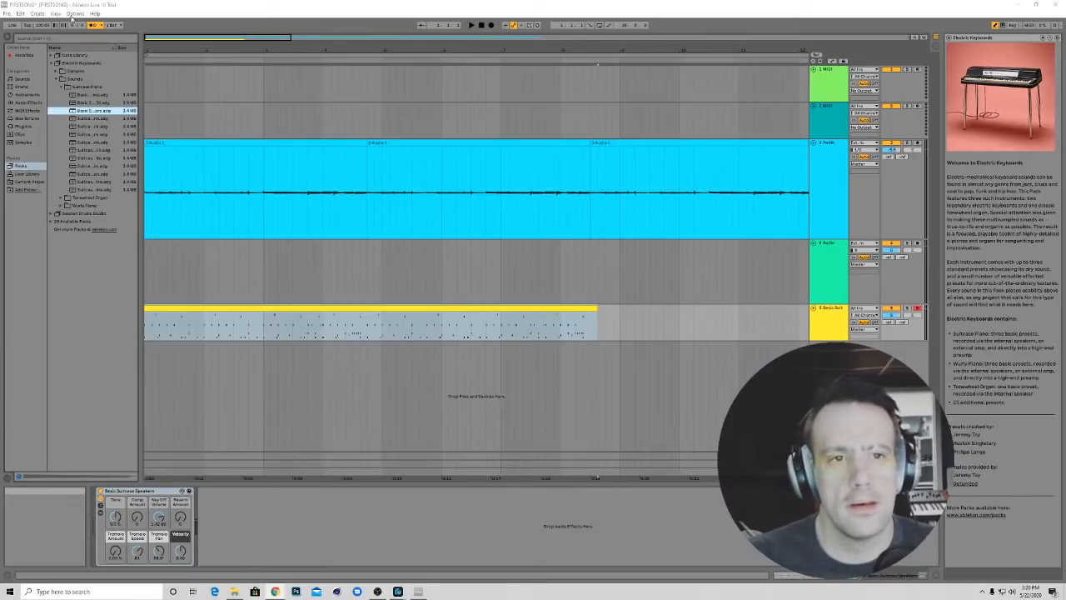
Reopen the preferences to recheck the audio, file folder, plug-in, recording, license and appearance pages, and close them
click(74, 15)
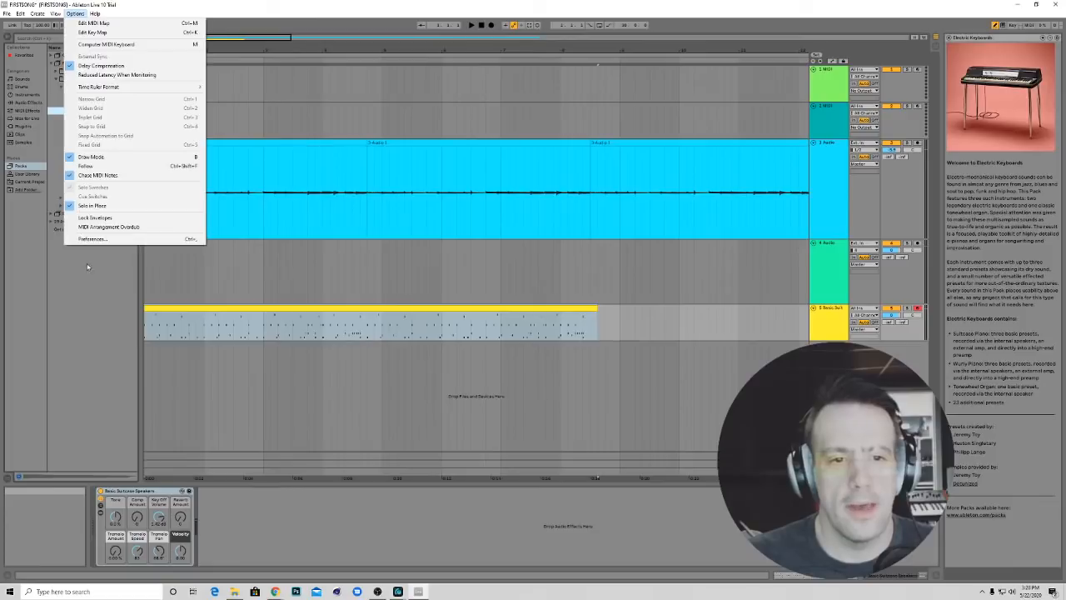
click(94, 239)
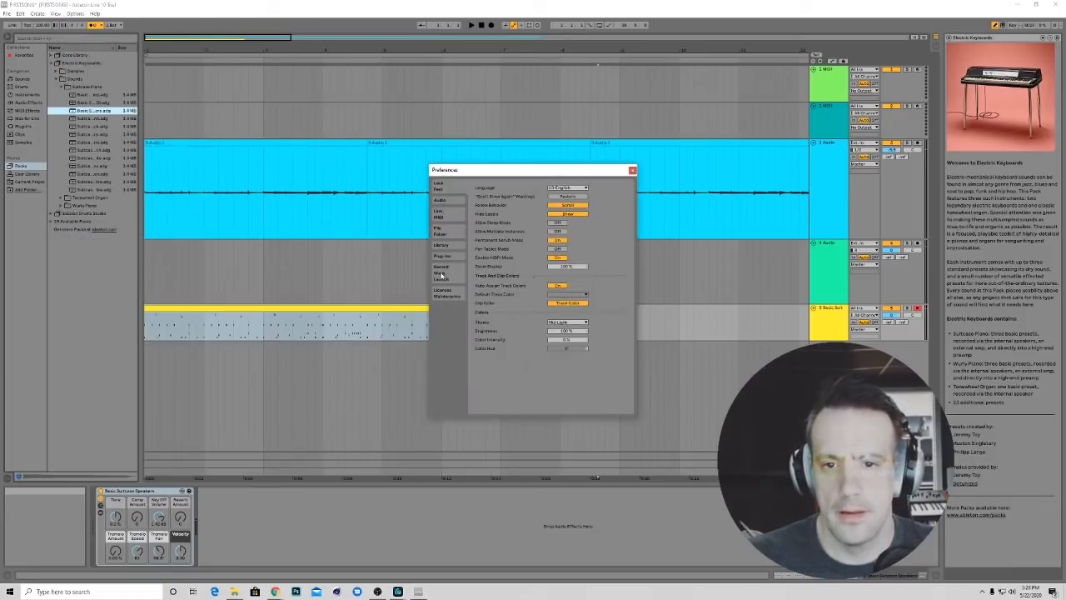
click(442, 215)
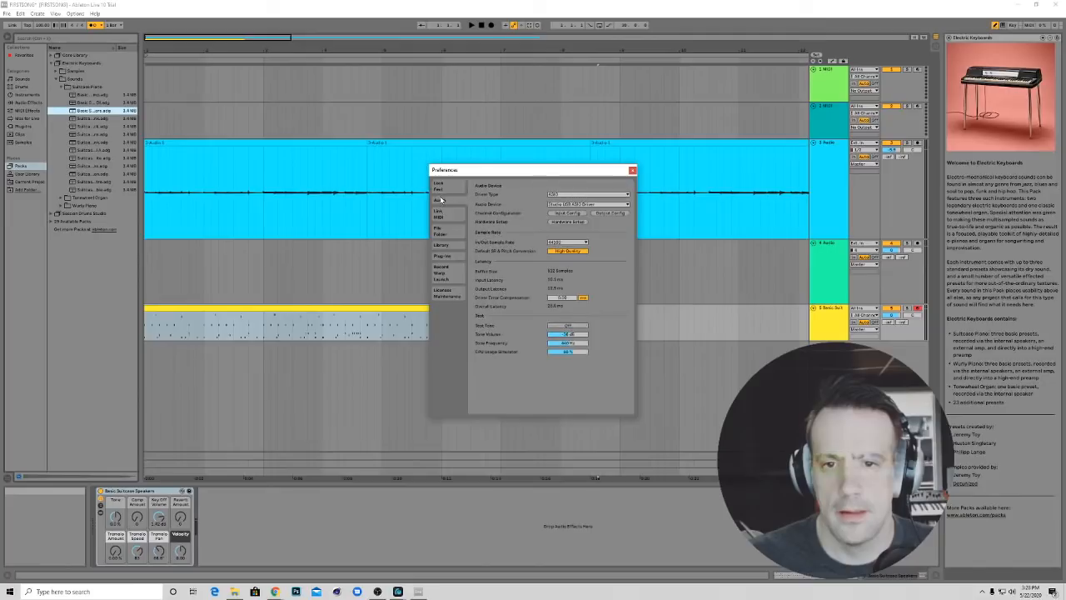
click(440, 230)
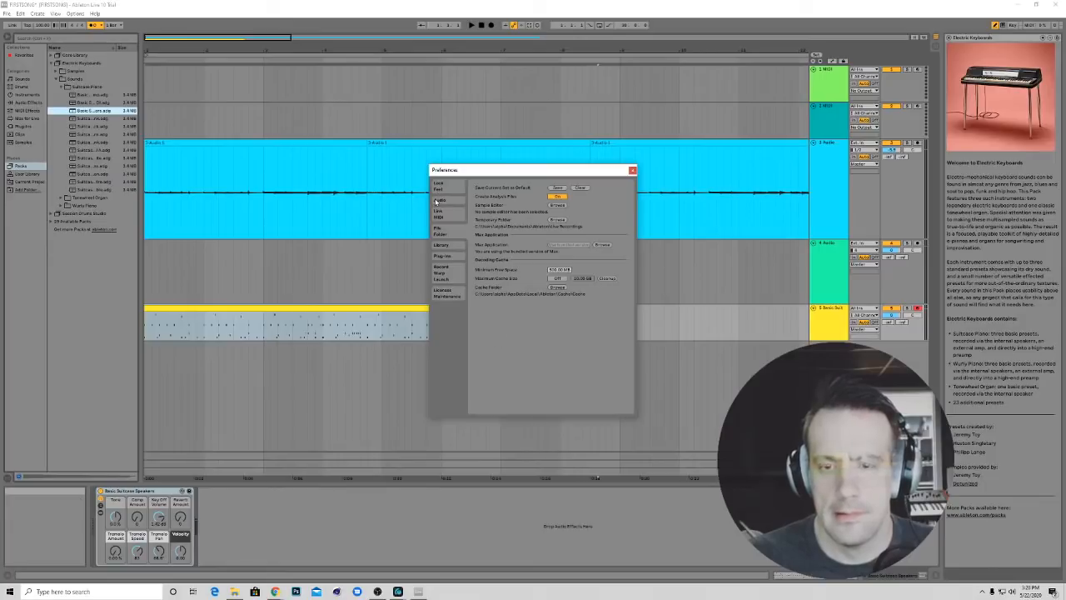
click(443, 256)
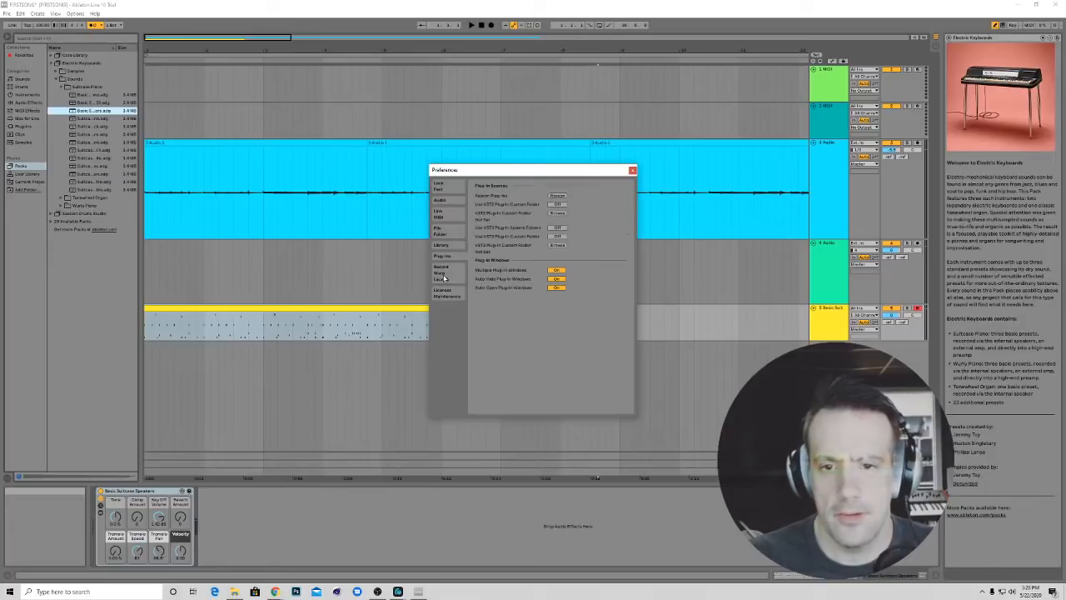
click(445, 278)
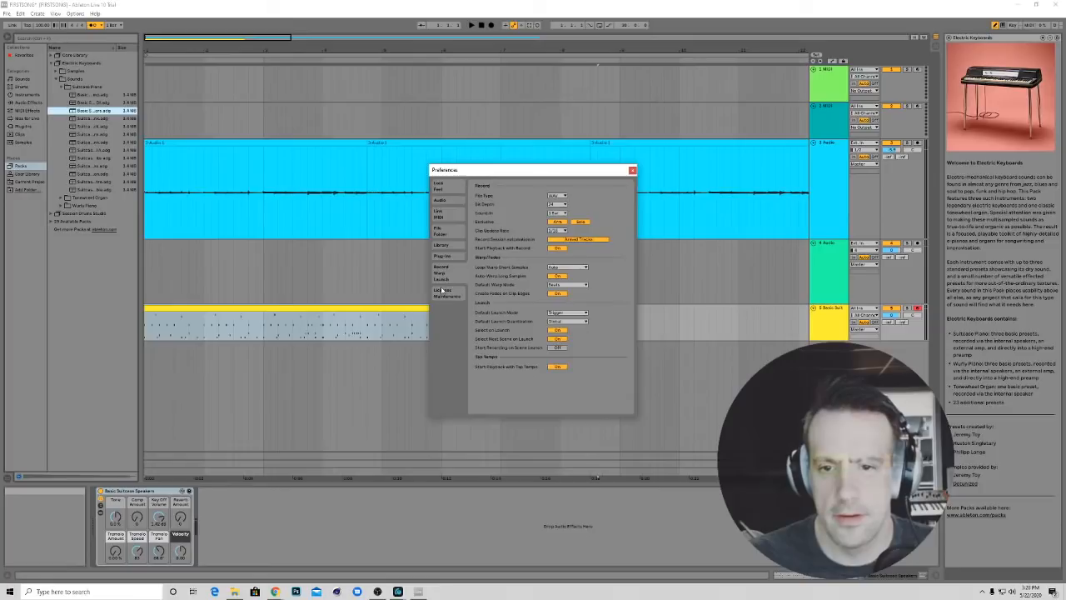
click(442, 296)
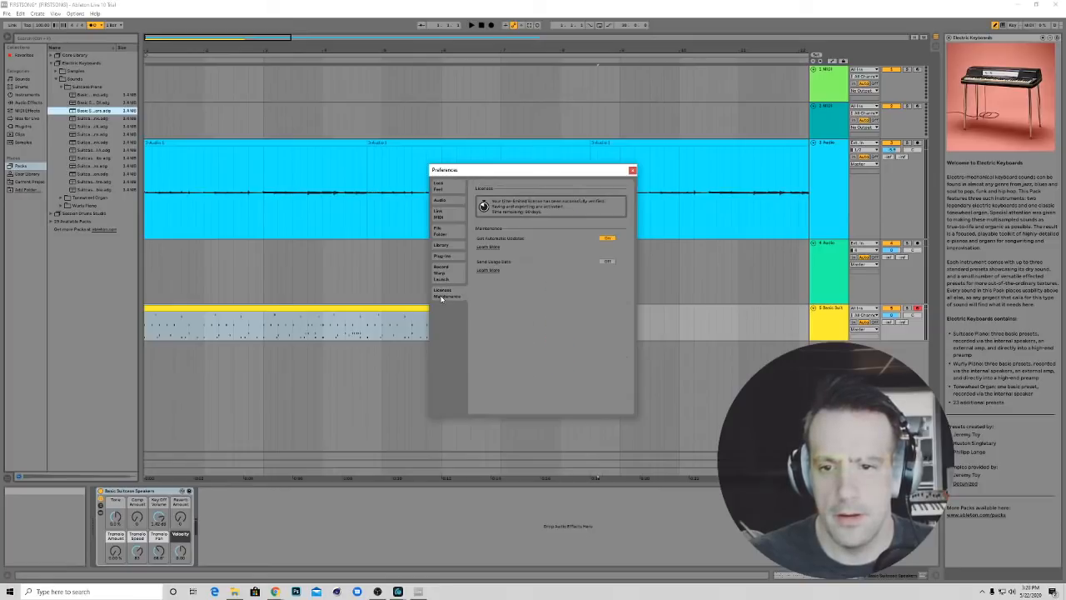
click(448, 187)
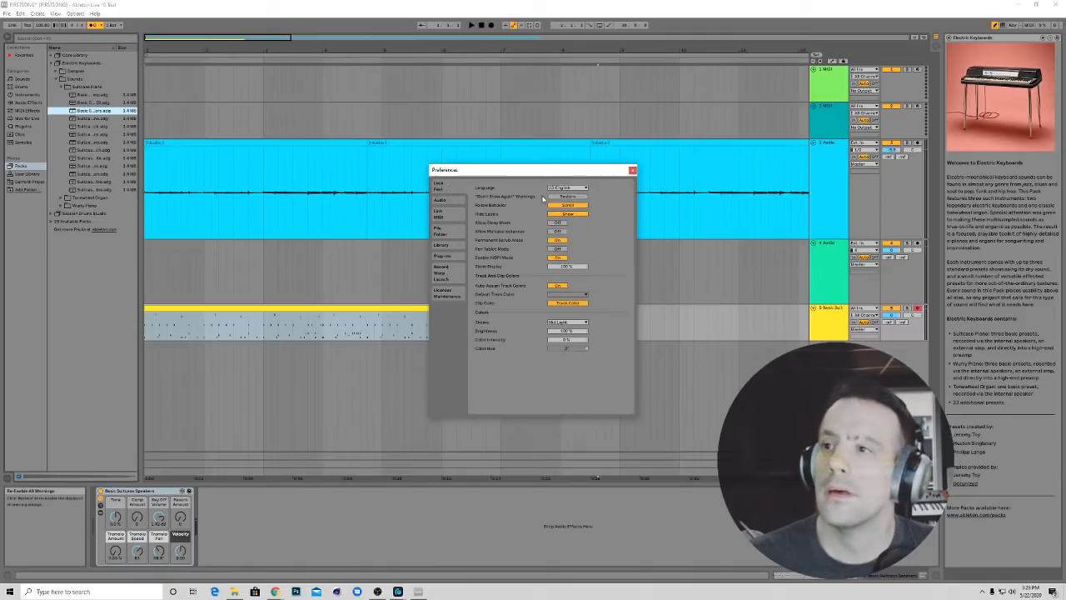
click(632, 170)
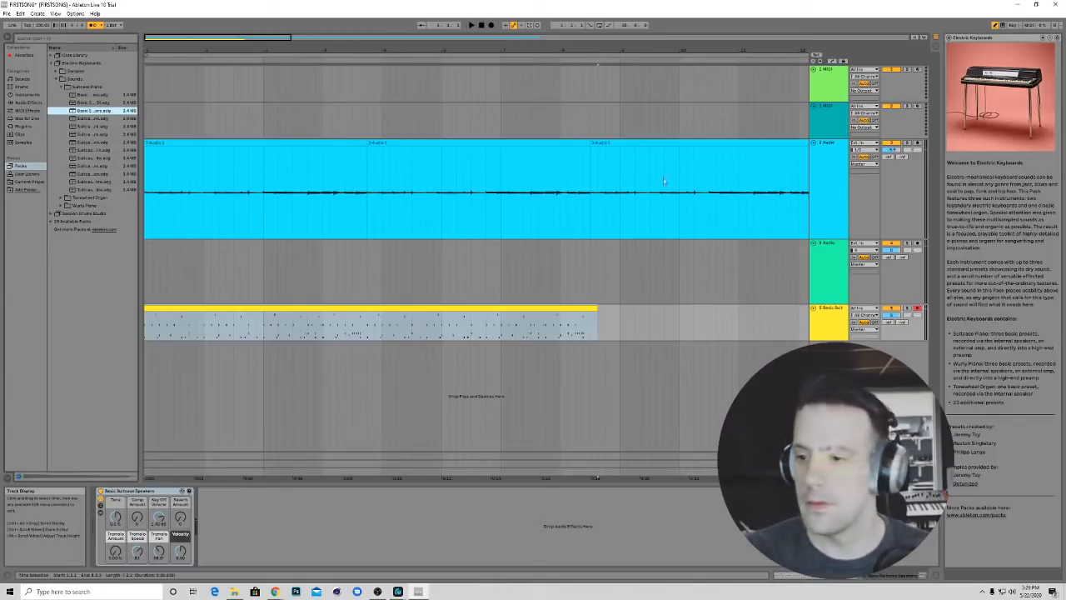
Disarm the yellow drum track and arm the second MIDI track for recording instead
click(919, 310)
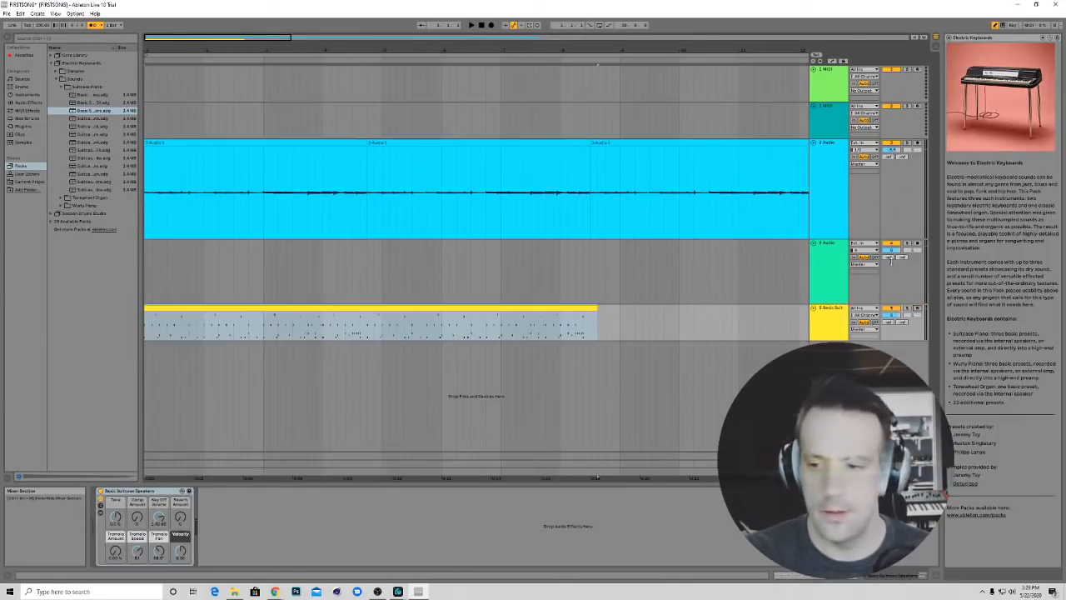
click(919, 70)
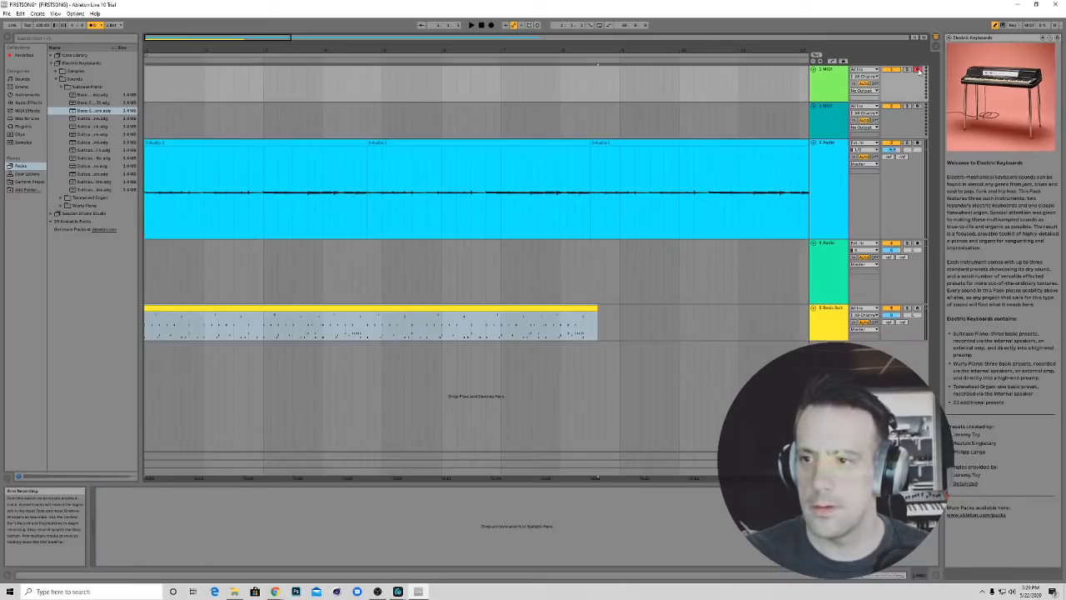
click(918, 106)
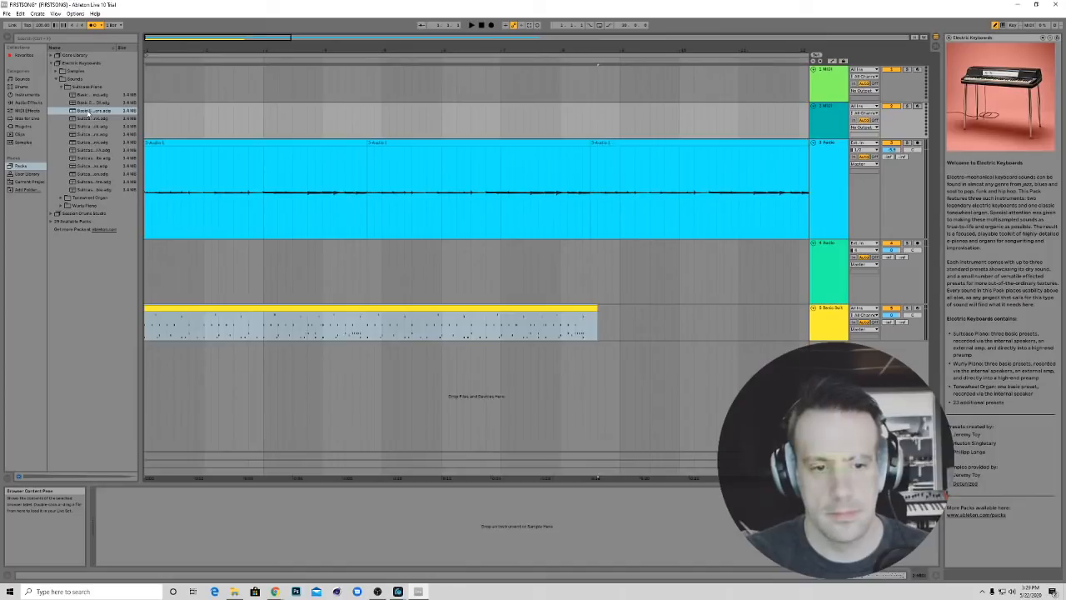
Select the tracks in turn down to the yellow Basic Suitcase track, and play part of the song to hear it
click(895, 81)
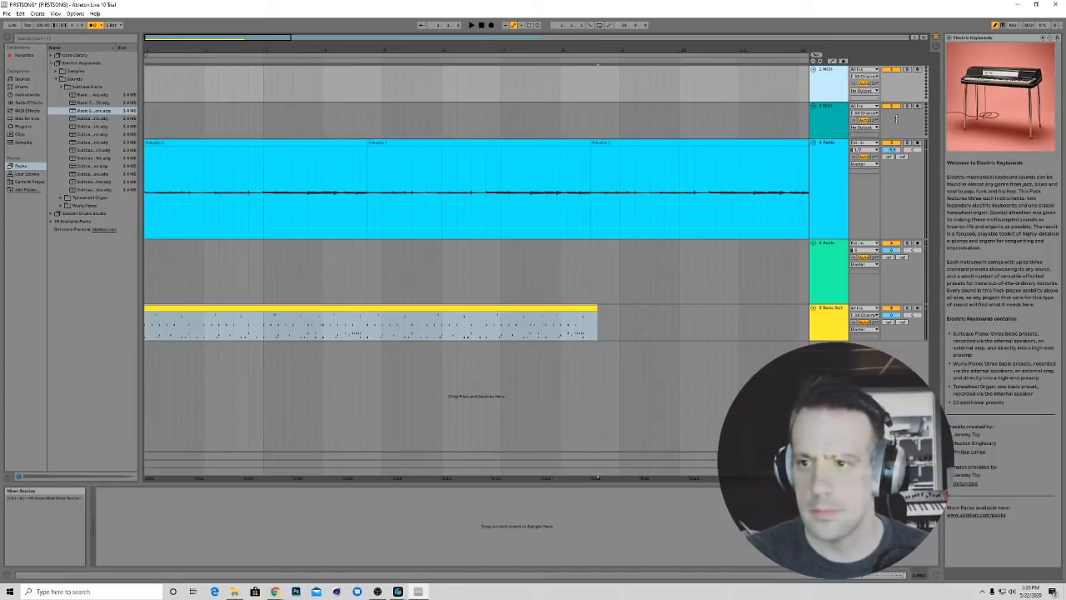
click(895, 119)
click(892, 229)
click(898, 274)
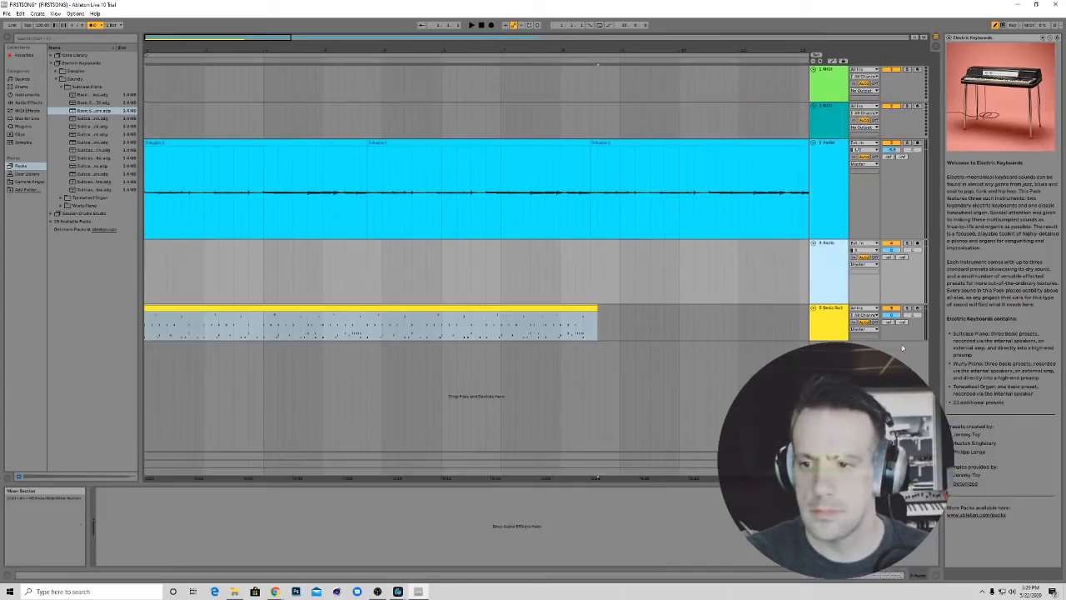
click(898, 325)
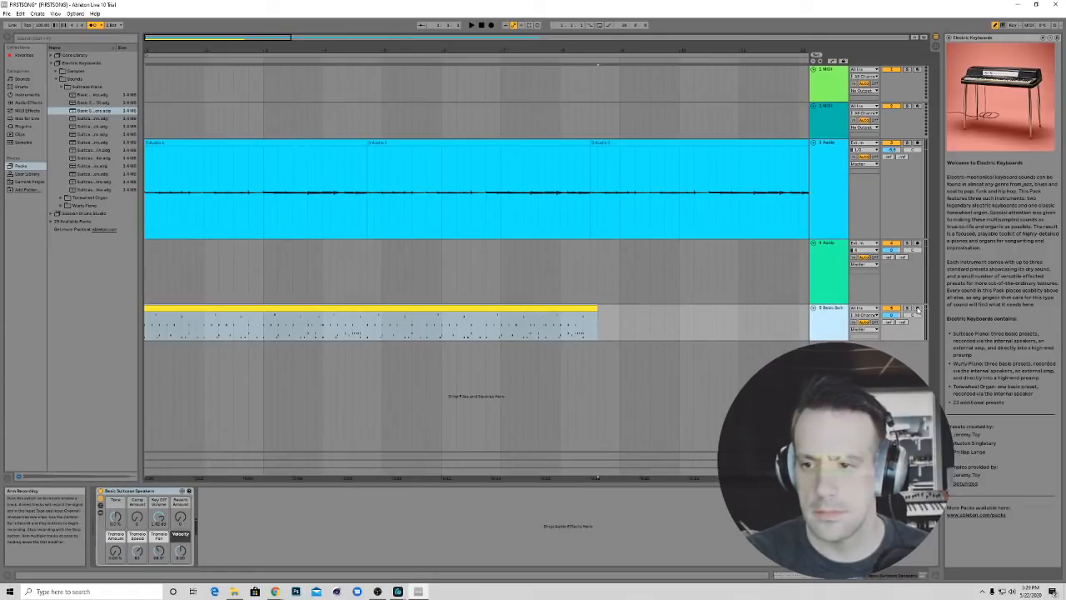
click(470, 25)
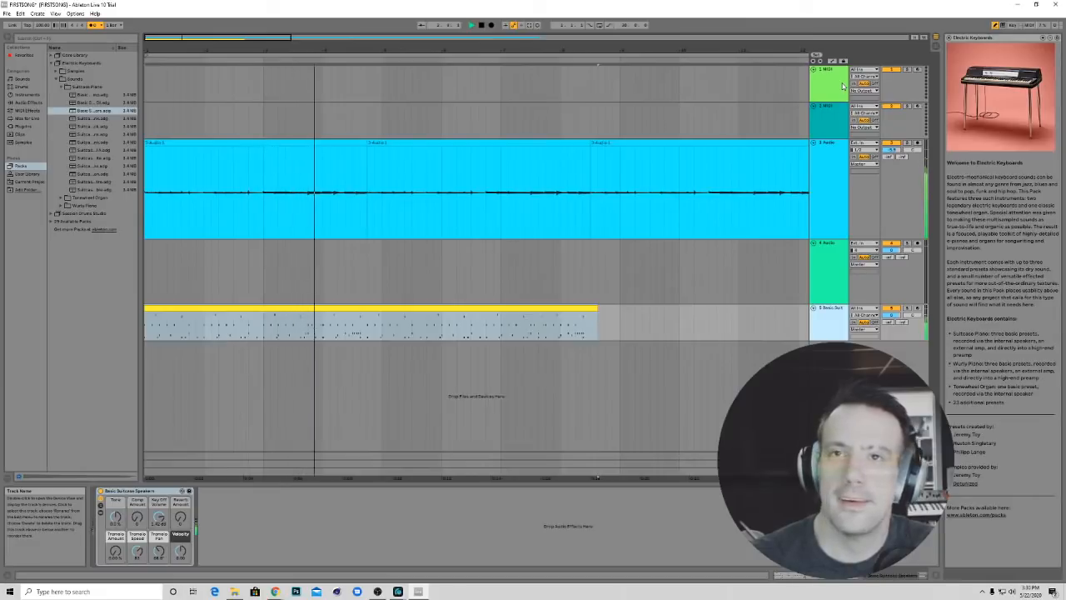
click(481, 25)
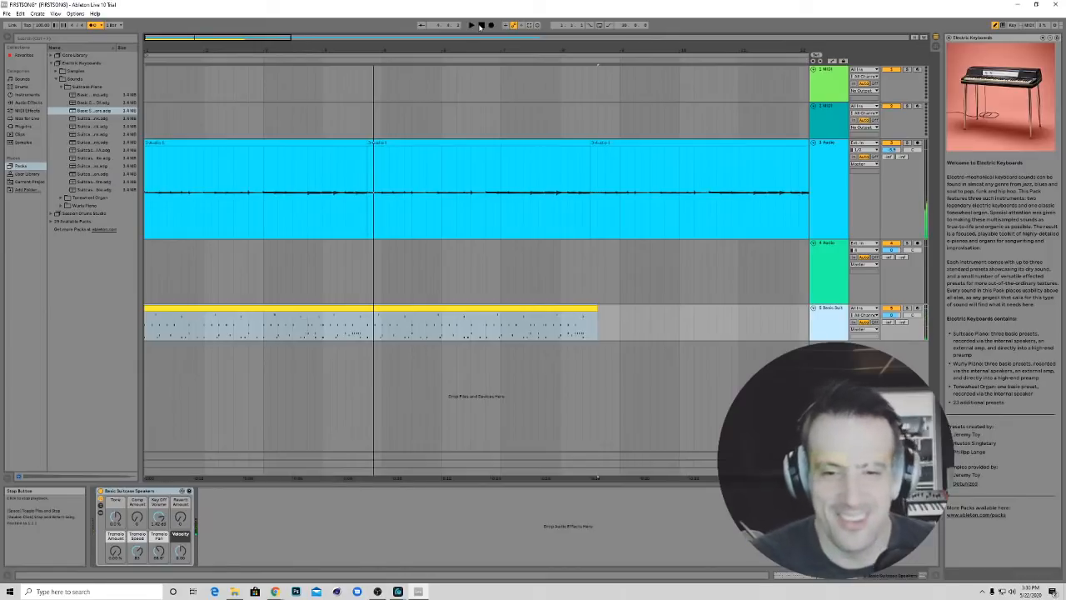
Undo the last two instrument replacements on the yellow track to restore its drum kit, and play the song briefly
key(ctrl+z)
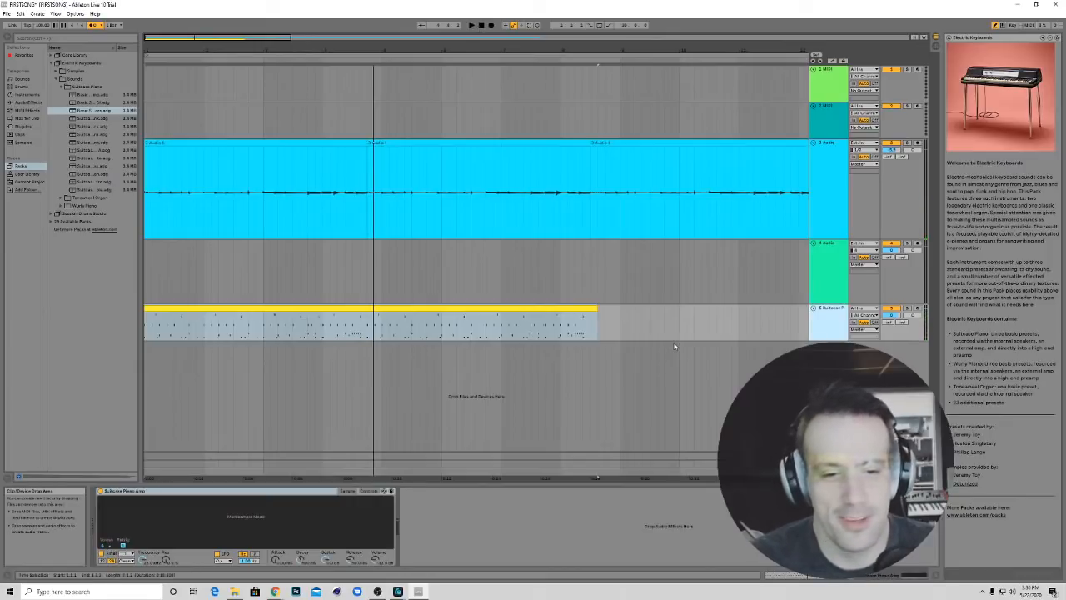
key(ctrl+z)
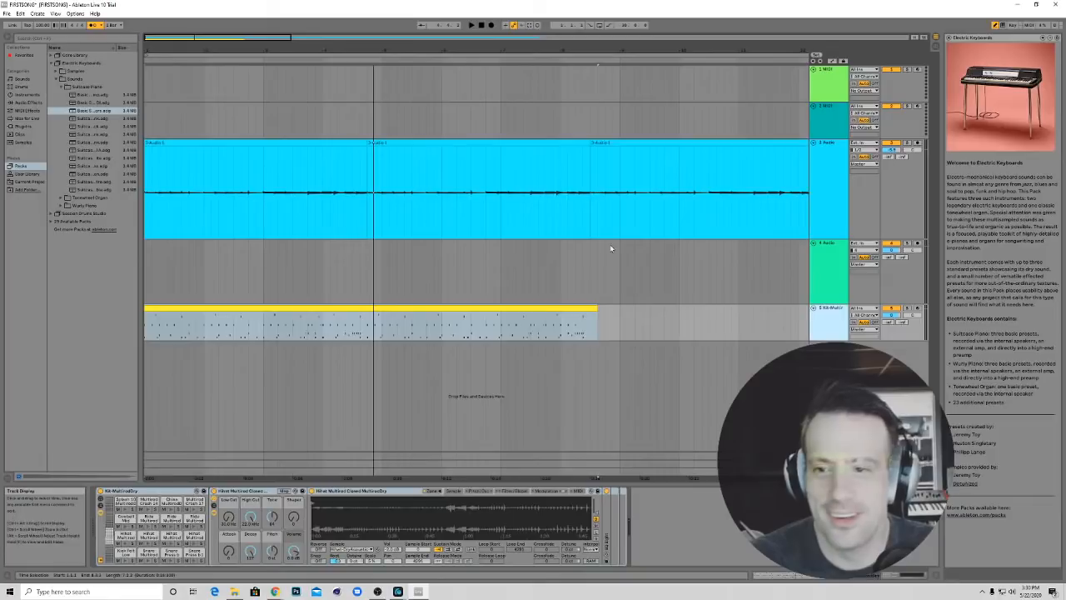
click(473, 26)
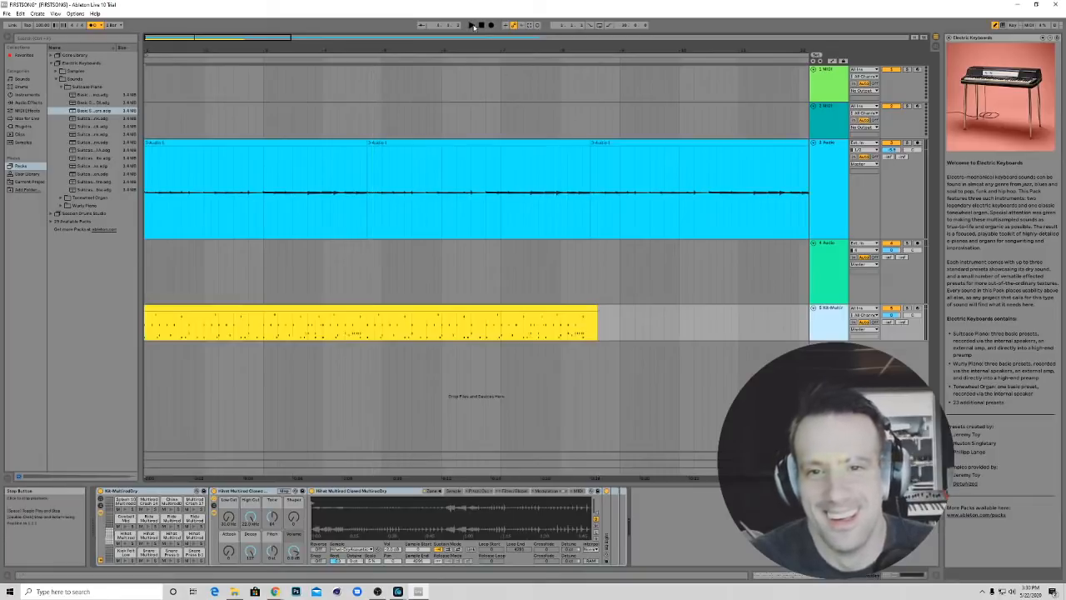
key(space)
Load the Basic Suitcase Speakers preset onto a new track below the drums, and play the song through
click(77, 111)
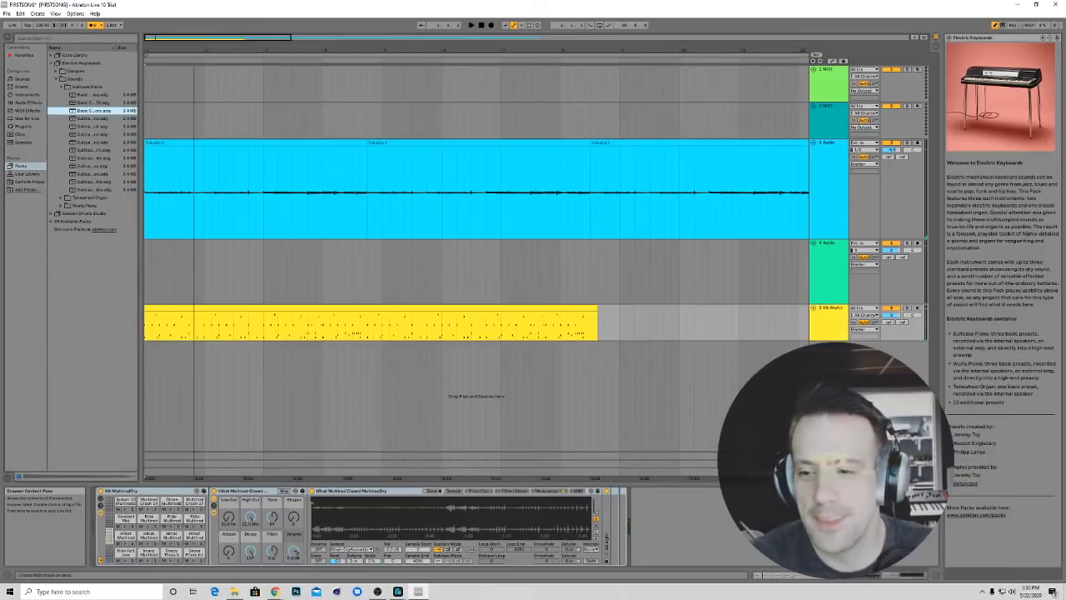
drag(94, 111, 476, 397)
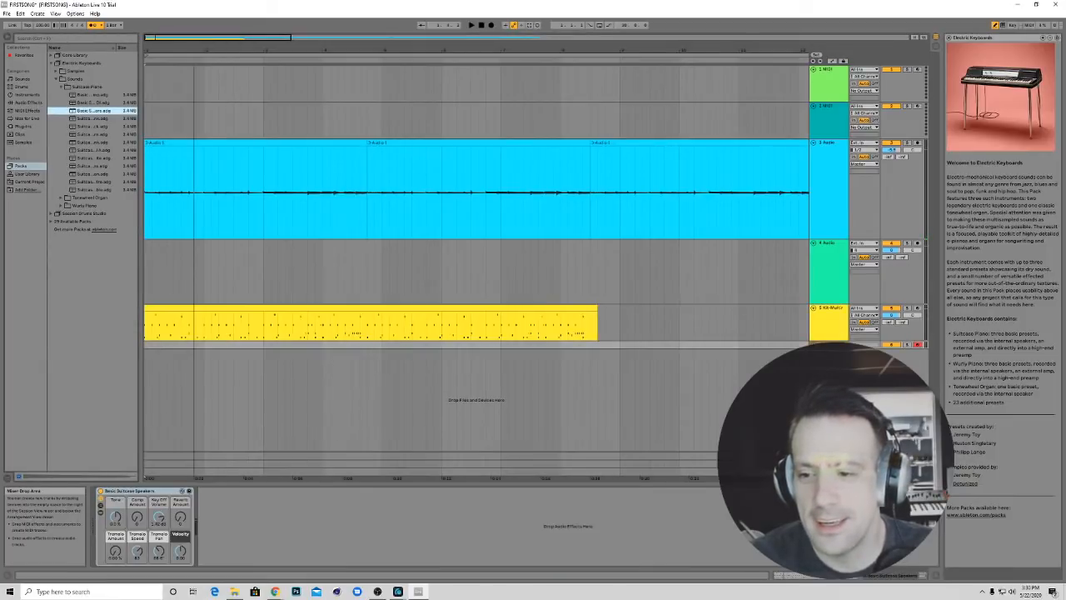
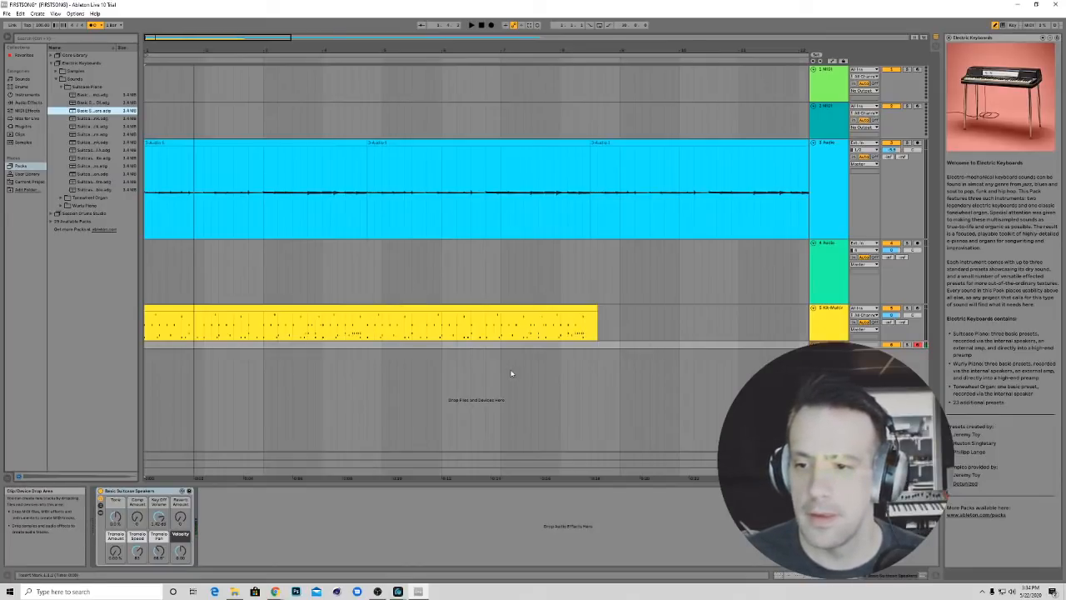
click(472, 27)
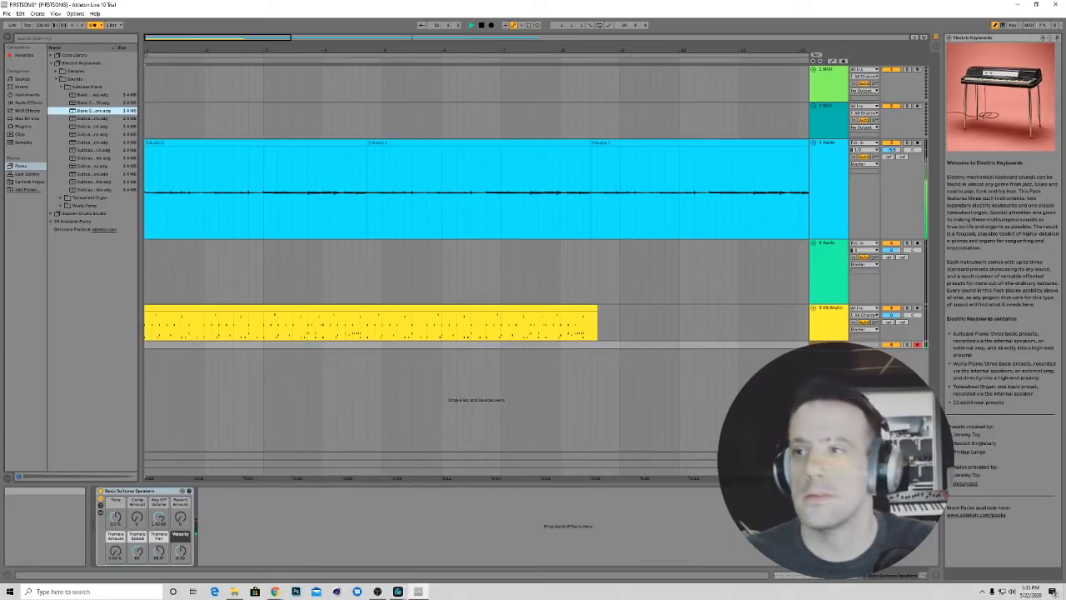
key(space)
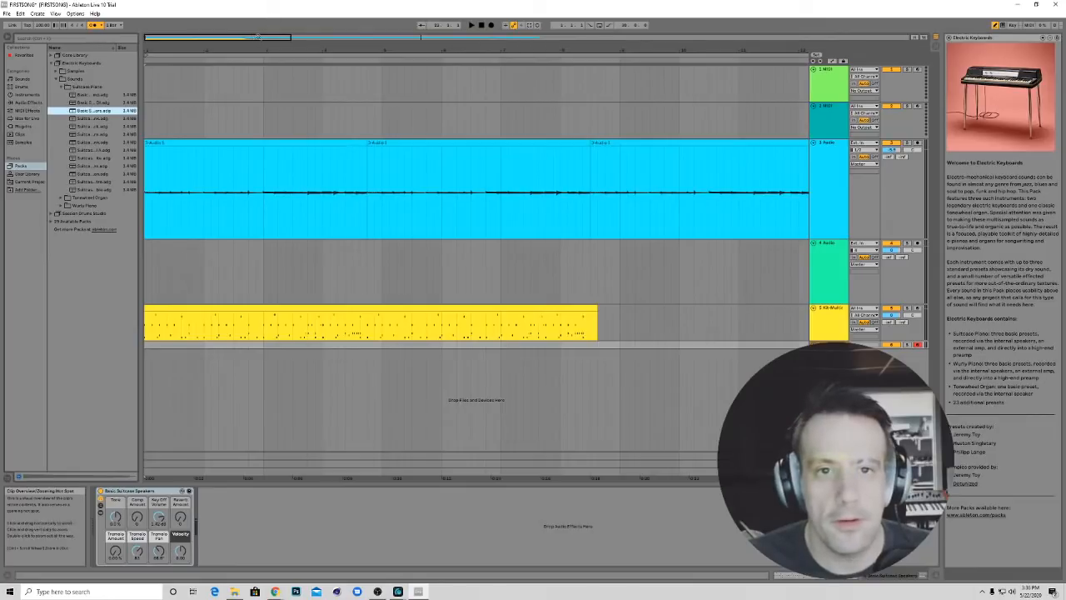
Create a MIDI clip at the start of the new keyboard track and audition several keys in its piano roll
drag(291, 38, 388, 68)
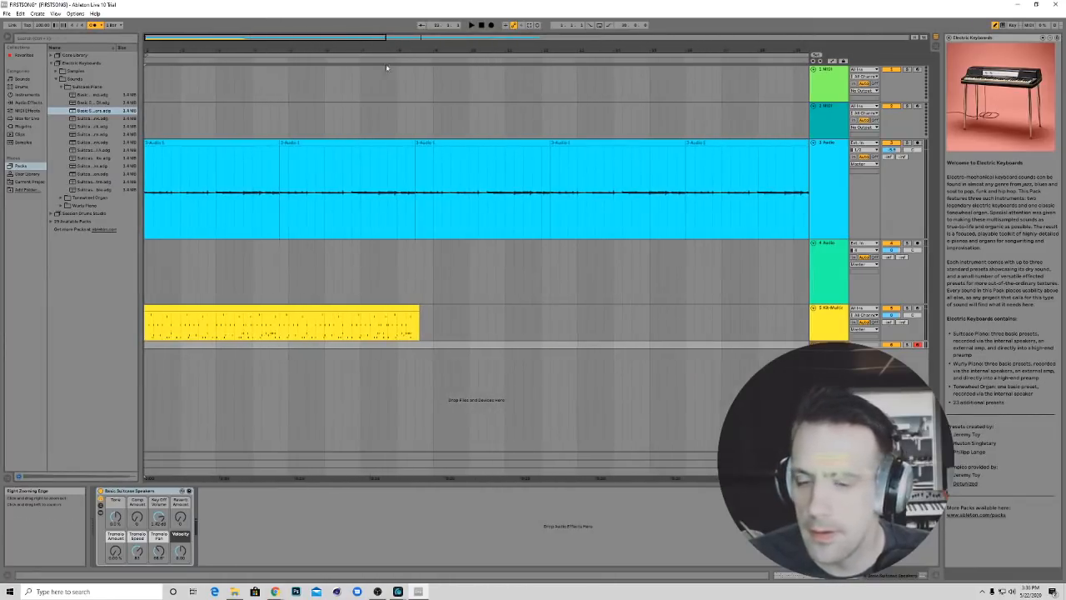
double_click(150, 346)
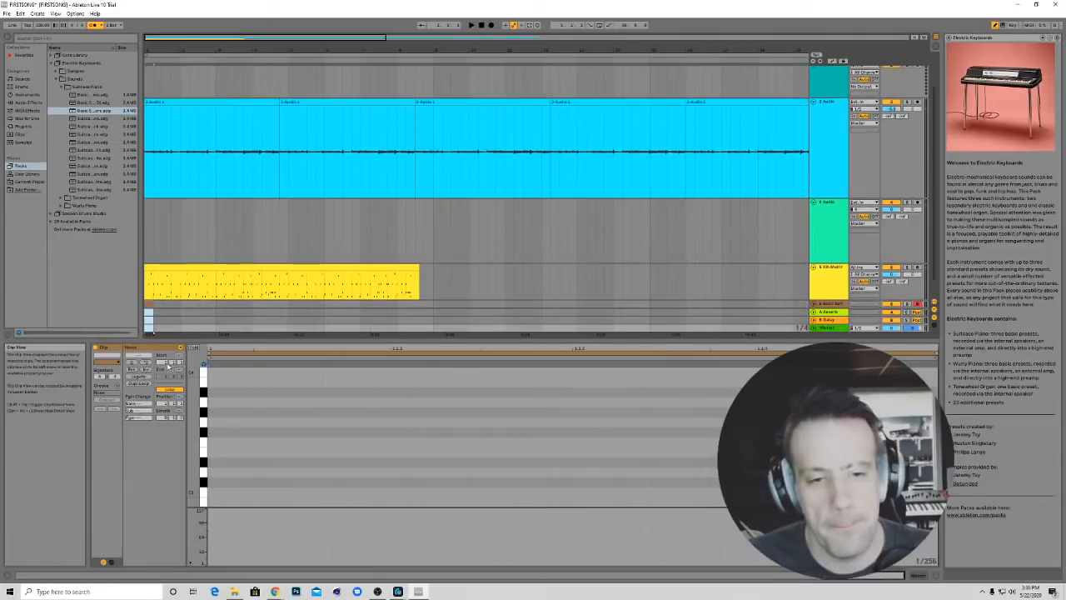
click(204, 494)
scroll(203, 495, down, 5)
scroll(202, 497, down, 3)
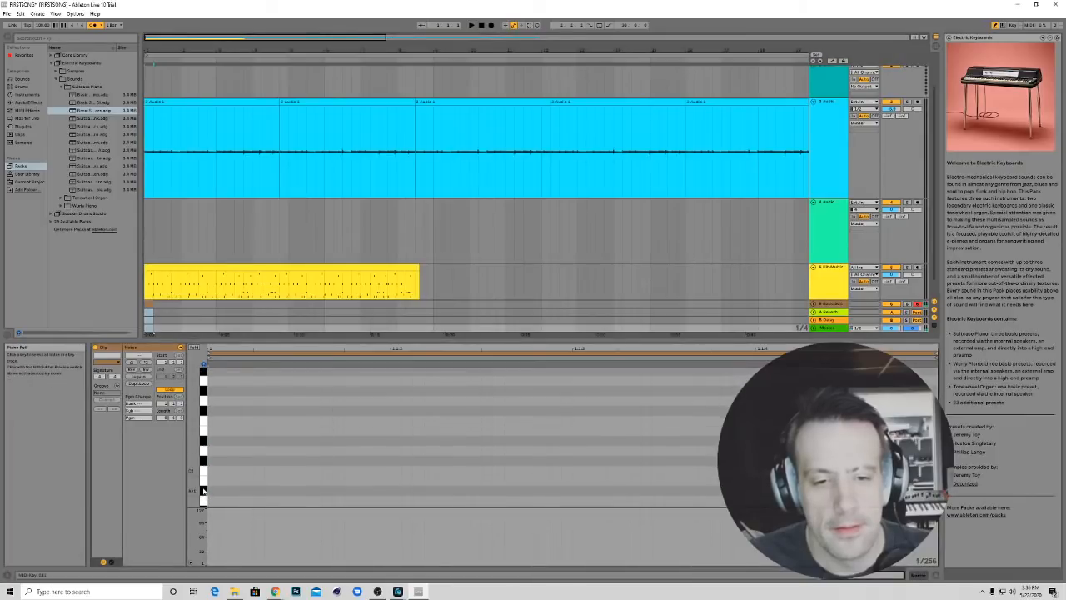
click(203, 476)
scroll(202, 476, down, 3)
scroll(202, 477, down, 4)
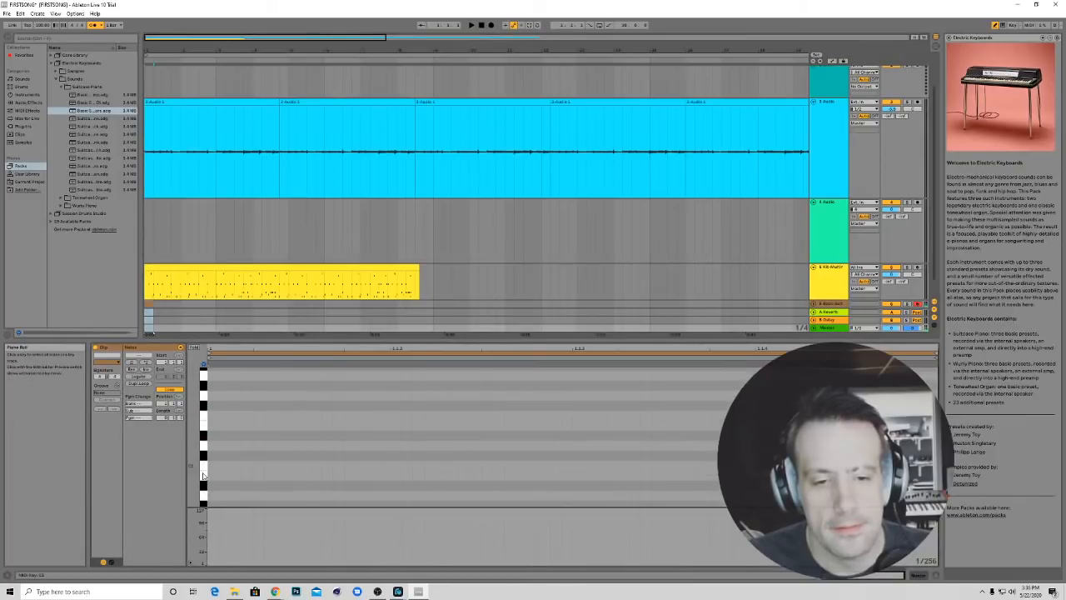
click(202, 458)
scroll(201, 456, up, 3)
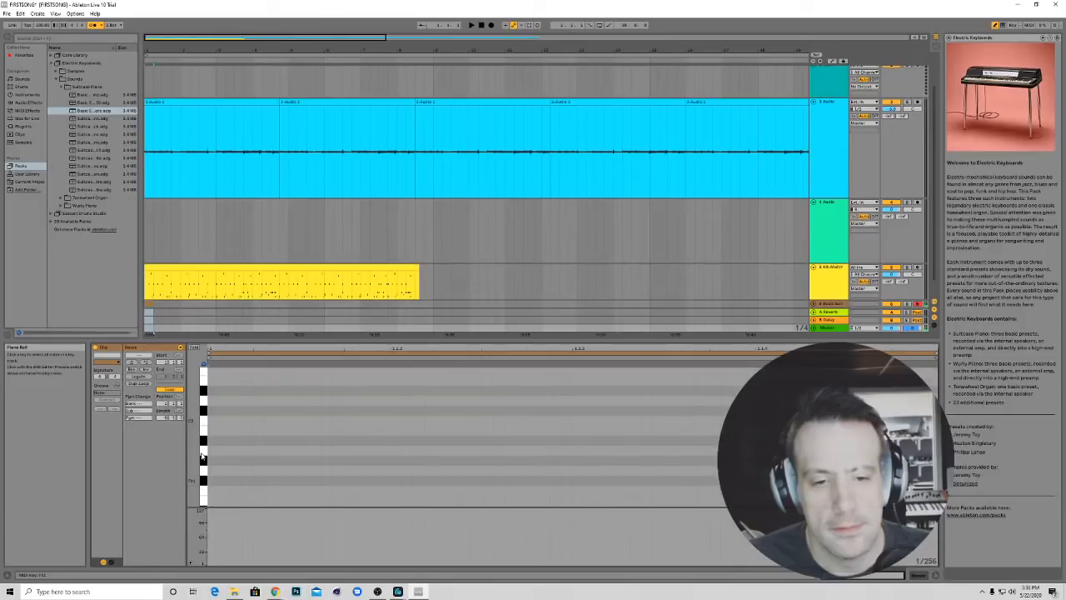
Draw a long C2 note from the start of the keyboard clip, undoing the first attempt
drag(213, 417, 617, 419)
key(ctrl+z)
drag(213, 420, 750, 421)
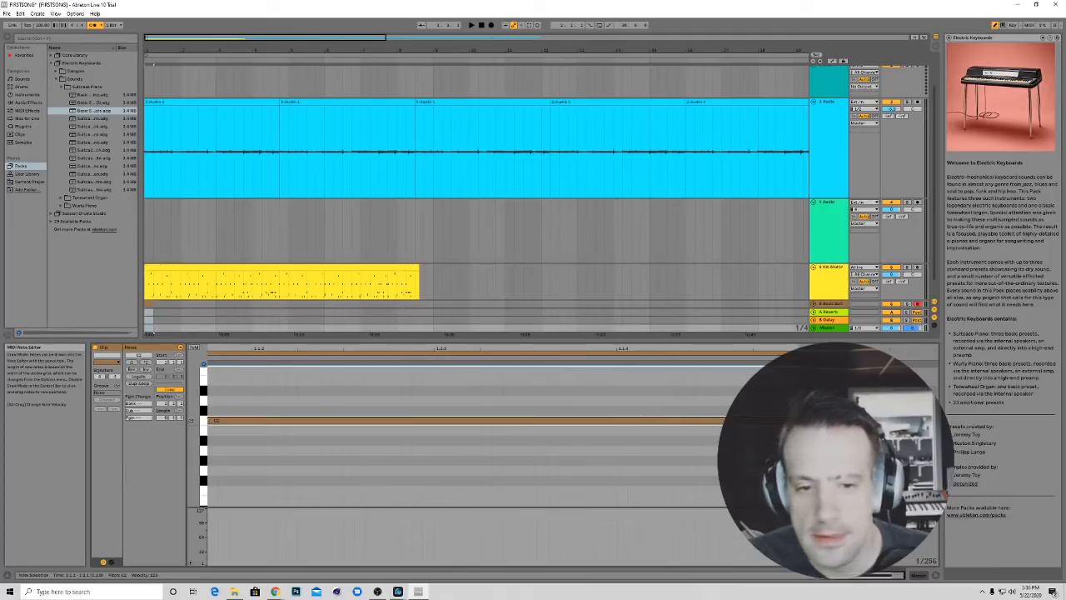
Draw a long E2 note above the C2 note, undoing the first attempts
scroll(200, 391, up, 1)
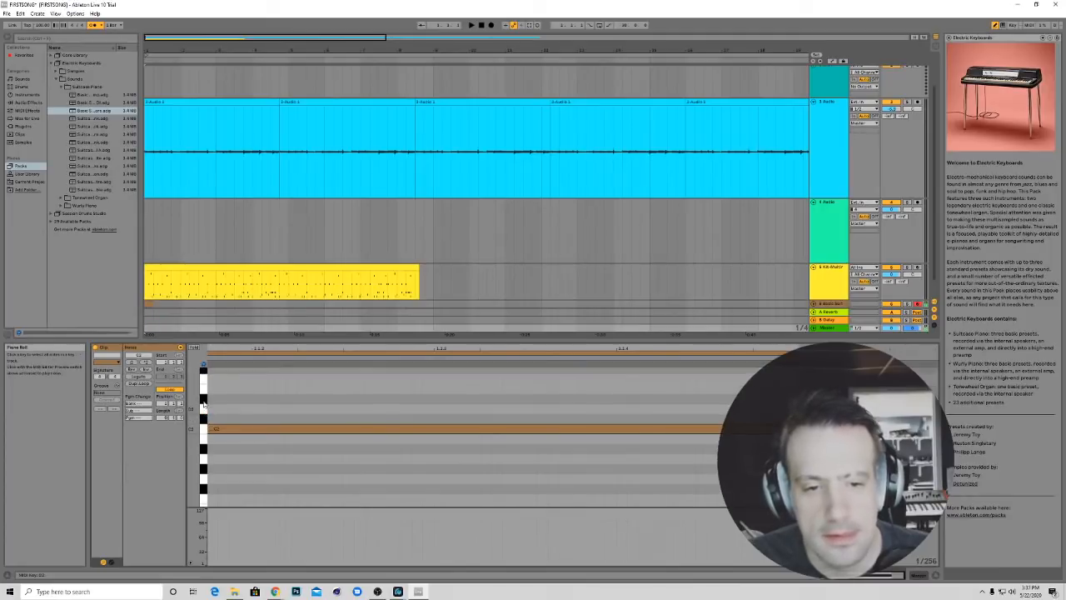
click(213, 389)
mouse_move(213, 389)
mouse_down()
mouse_move(458, 389)
mouse_move(243, 380)
mouse_up()
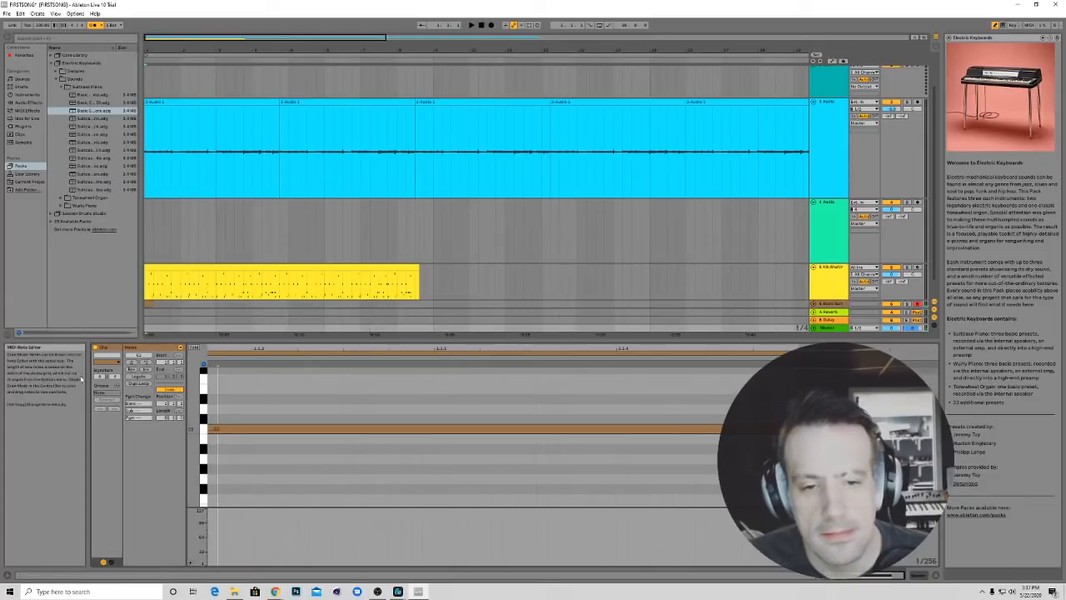
click(213, 388)
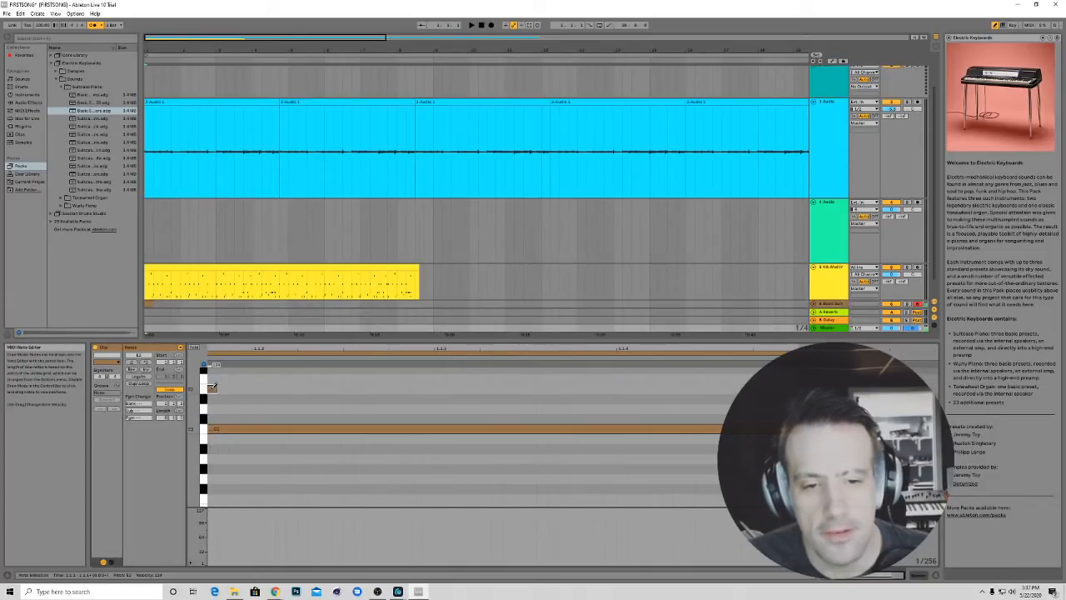
drag(218, 387, 350, 387)
key(ctrl+z)
key(ctrl+z)
click(214, 388)
mouse_move(220, 389)
mouse_down()
mouse_move(771, 392)
mouse_move(677, 390)
mouse_up()
Erase the long E2 note and draw a short E2 at the clip's start instead
scroll(263, 432, up, 3)
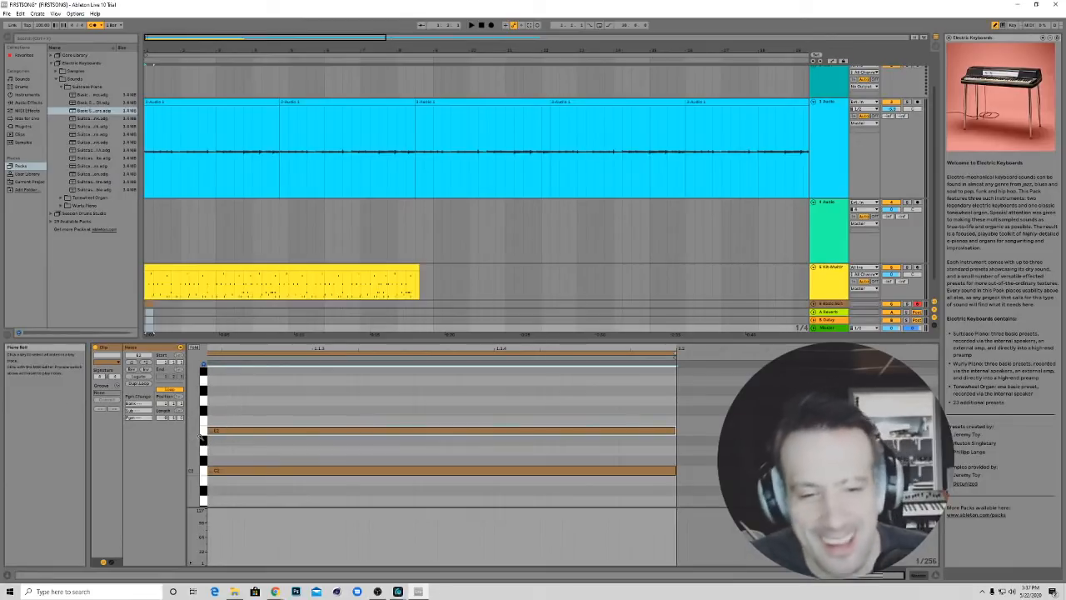
click(206, 402)
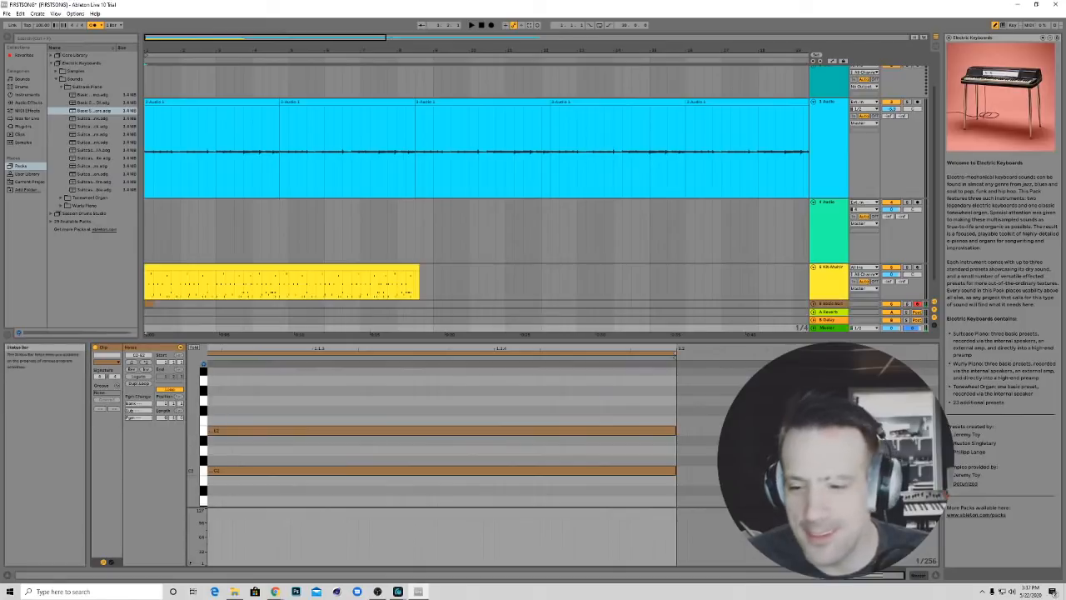
drag(878, 575, 880, 576)
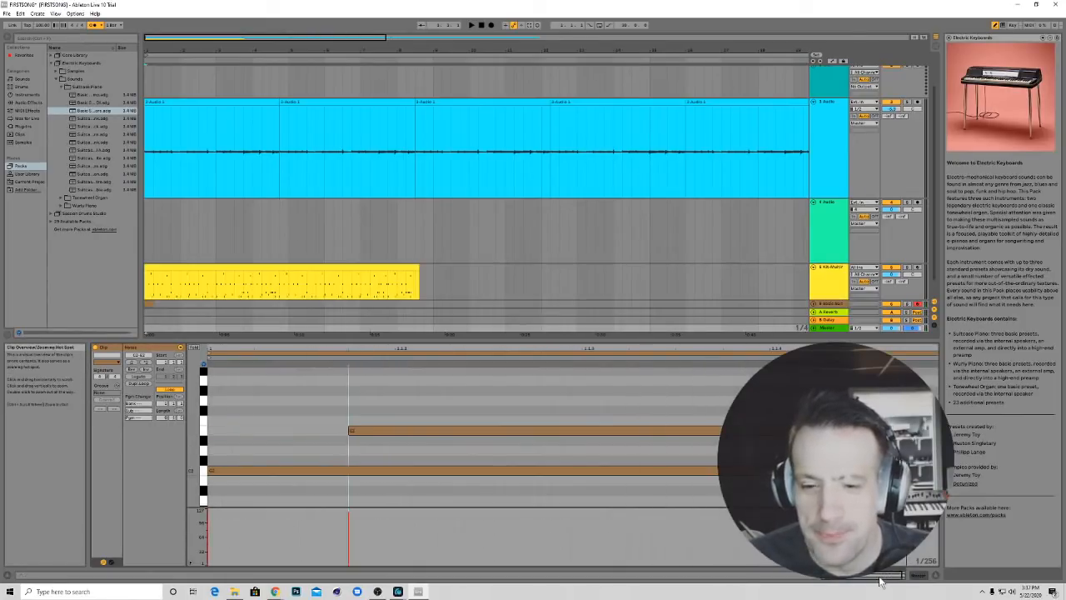
click(383, 429)
click(353, 430)
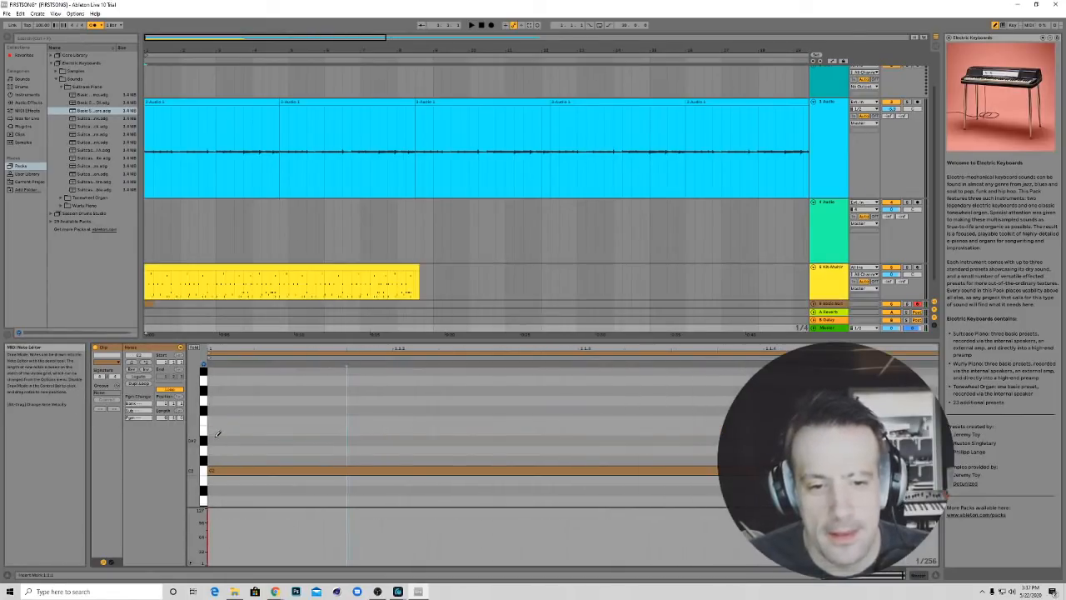
right_click(214, 430)
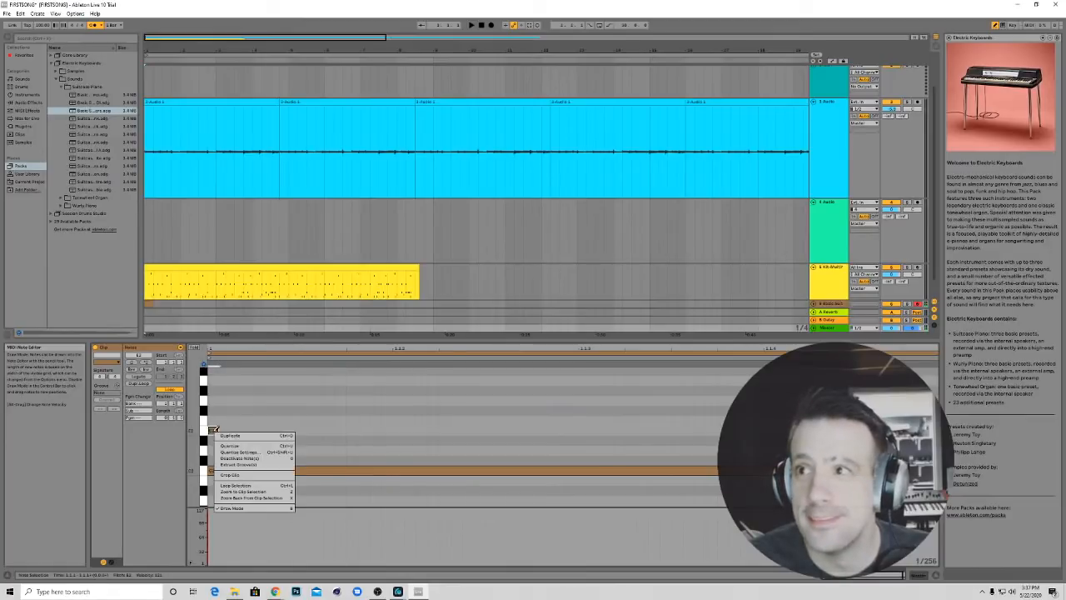
key(Escape)
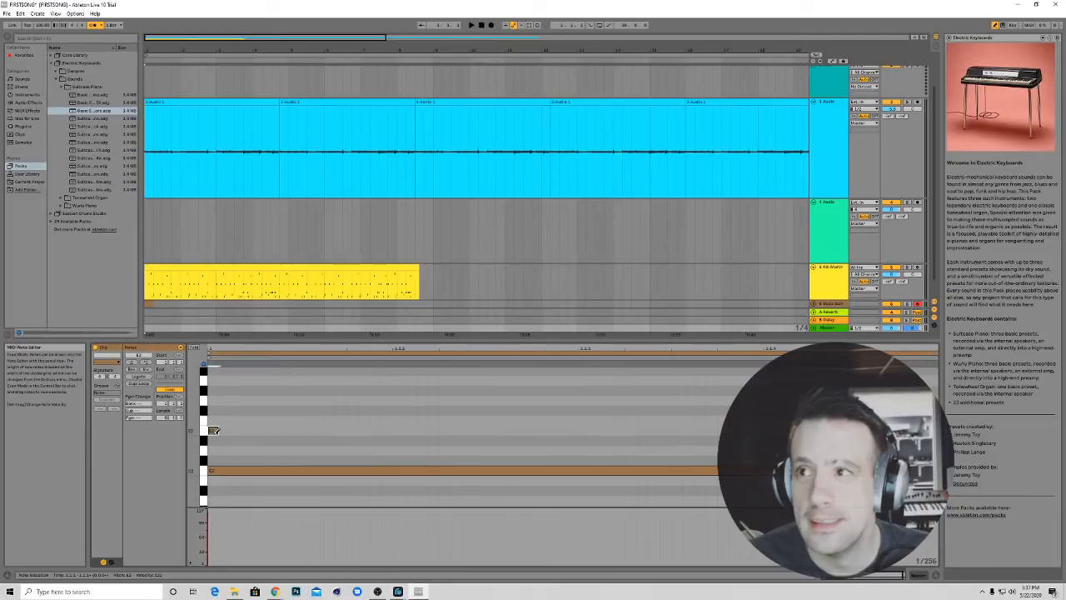
Undo the drawn notes until the keyboard clip is empty, and play the song briefly
key(ctrl+z)
key(ctrl+z)
key(ctrl+z)
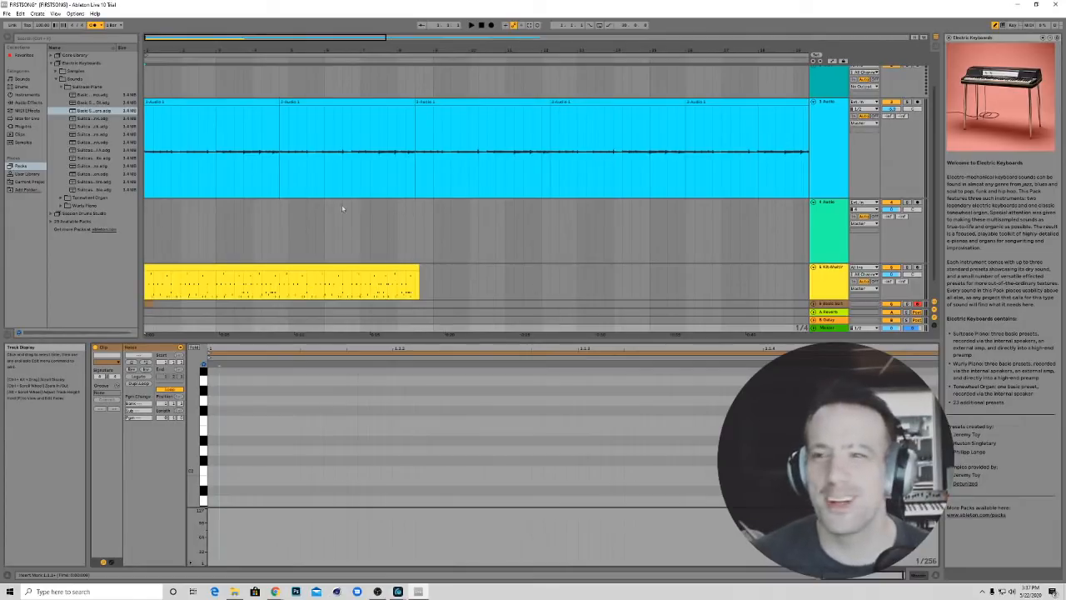
click(472, 27)
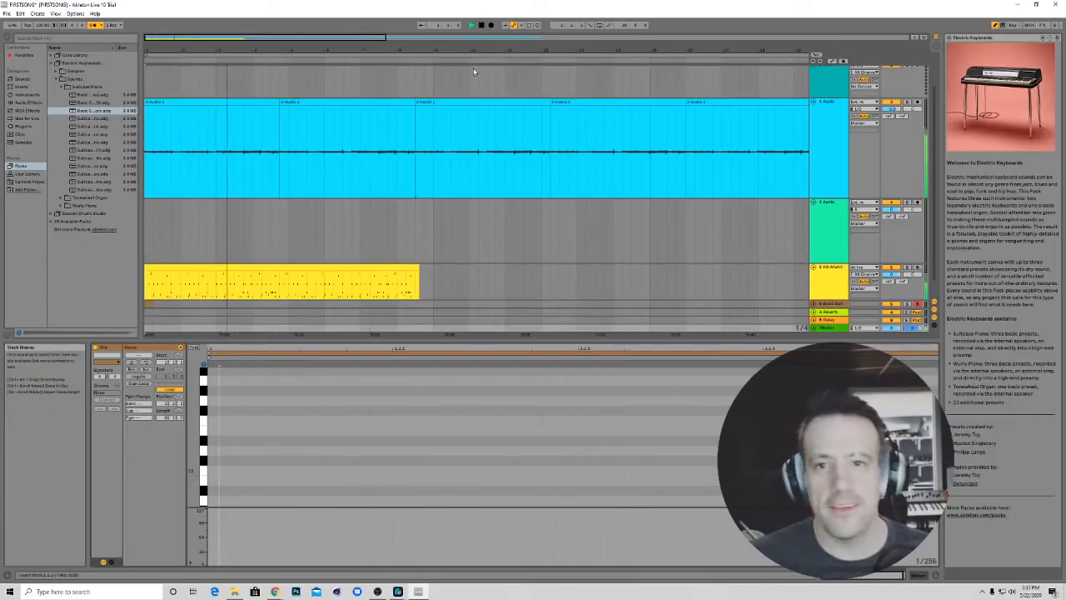
click(481, 26)
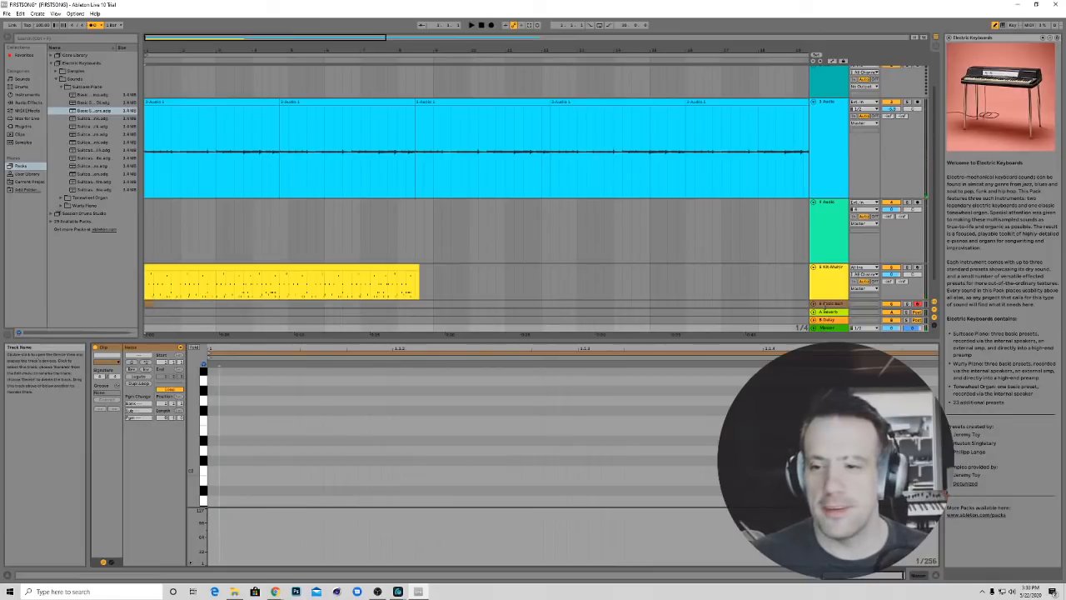
Disarm the Basic Suitcase keyboard track and delete it
click(828, 305)
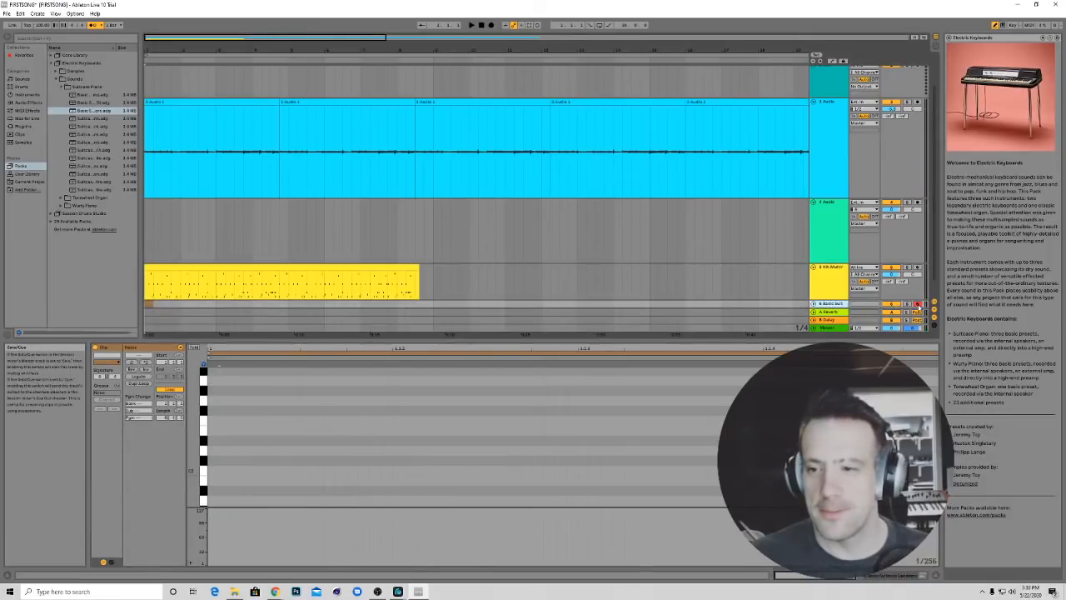
click(918, 305)
click(831, 306)
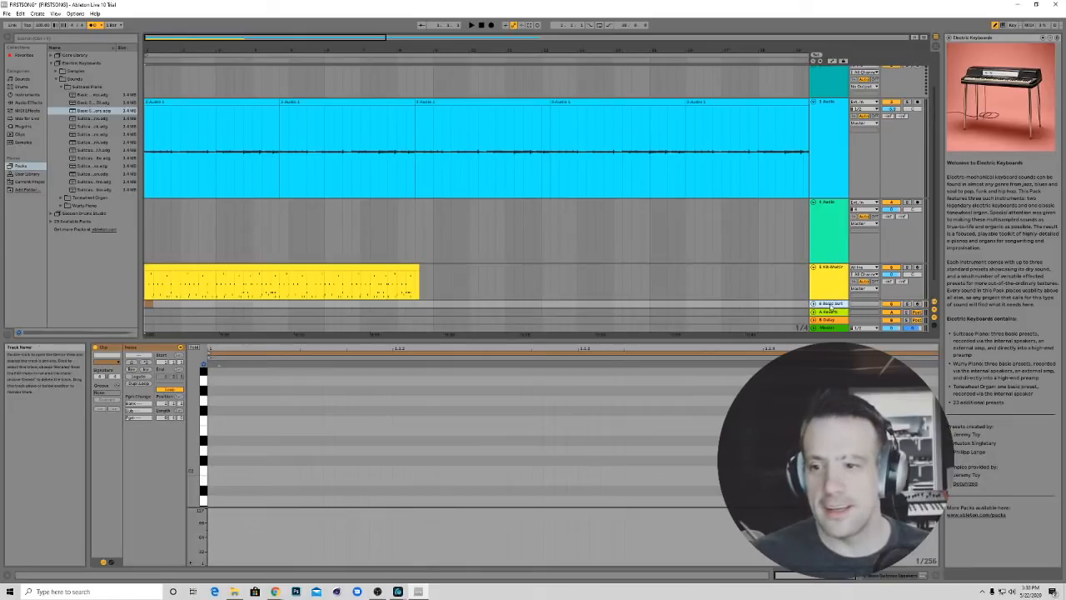
key(Delete)
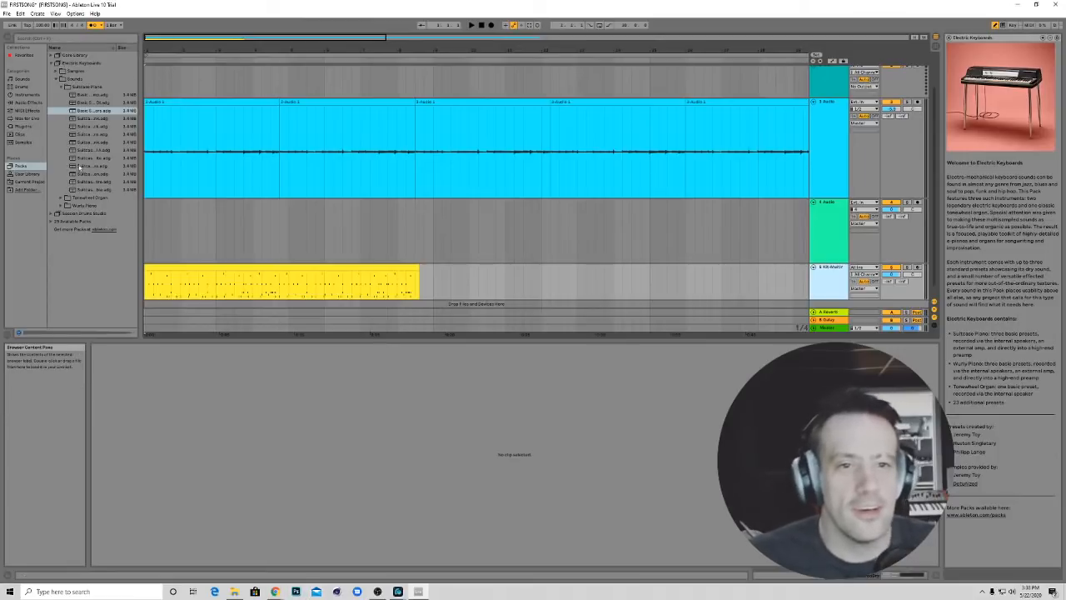
Browse and preview other Suitcase Piano presets in the Electric Keyboards pack
click(94, 165)
click(93, 173)
click(92, 181)
click(90, 150)
click(80, 126)
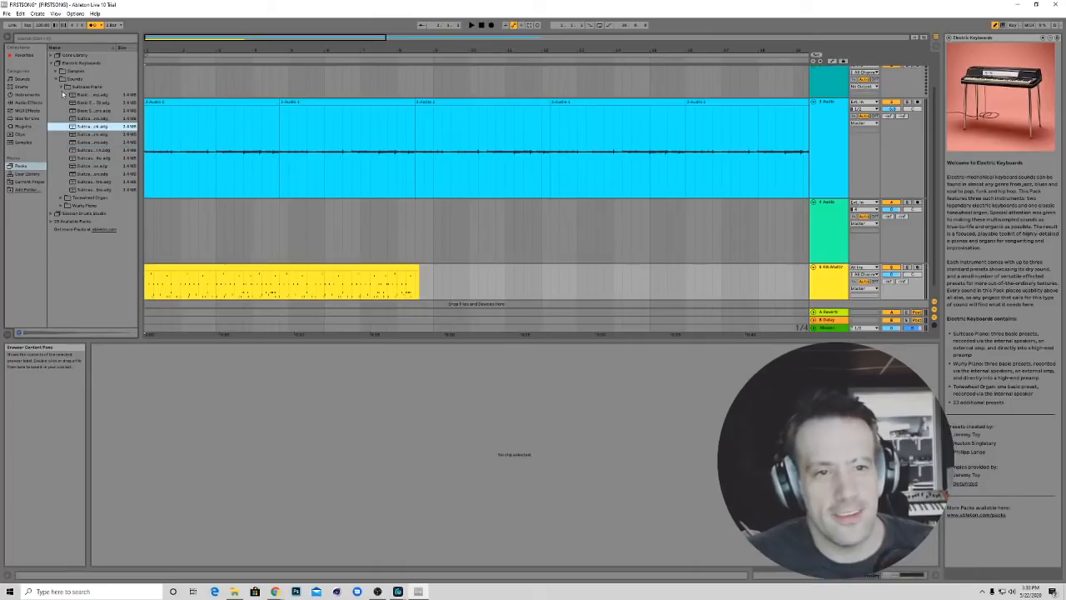
Browse and preview the Wurly Piano presets in the Electric Keyboards pack
click(61, 87)
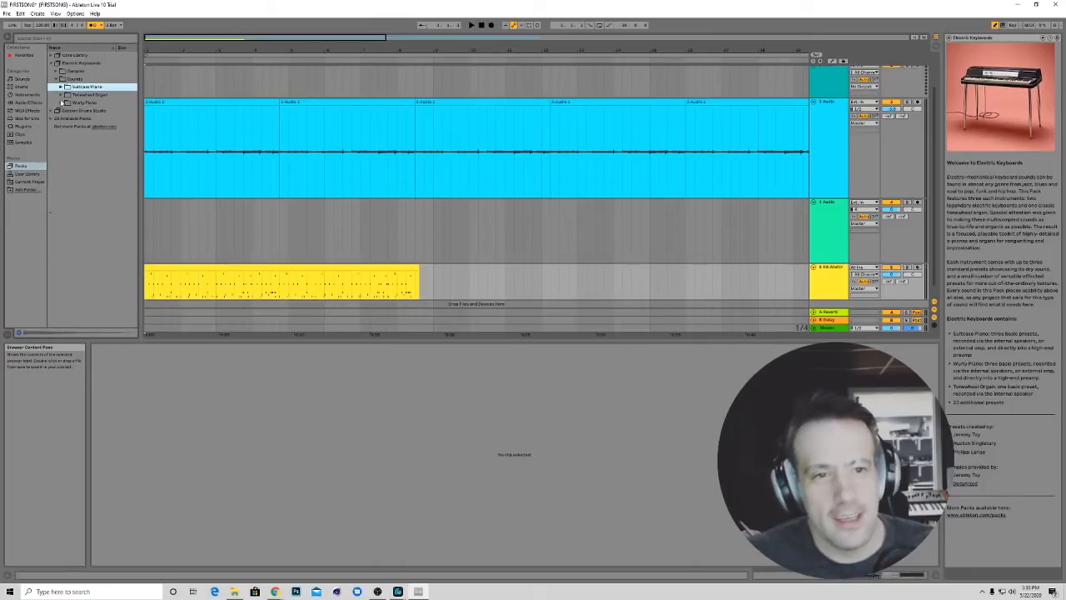
click(62, 102)
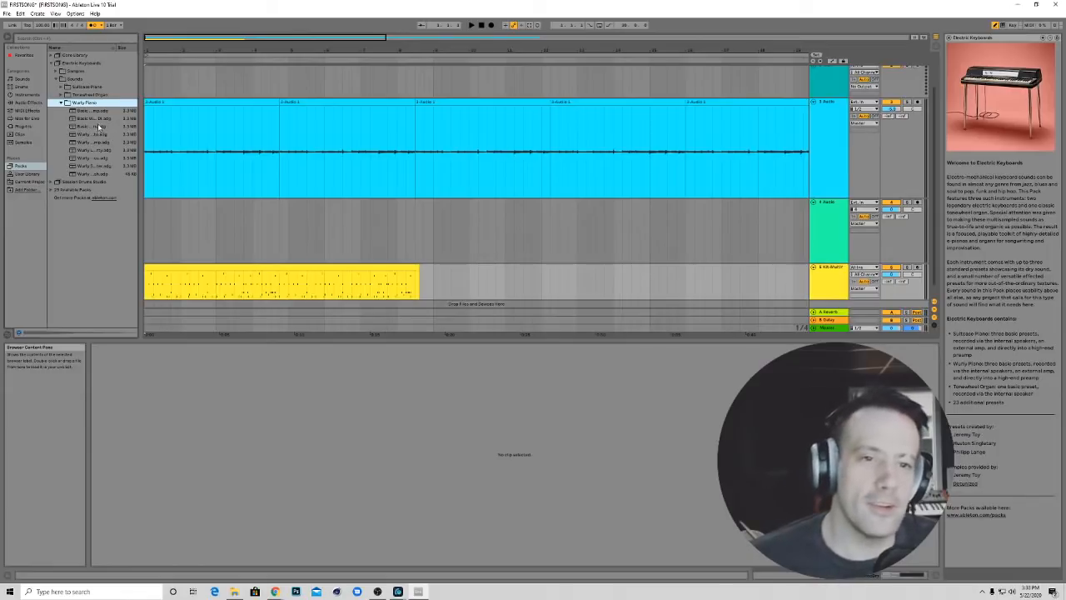
click(84, 119)
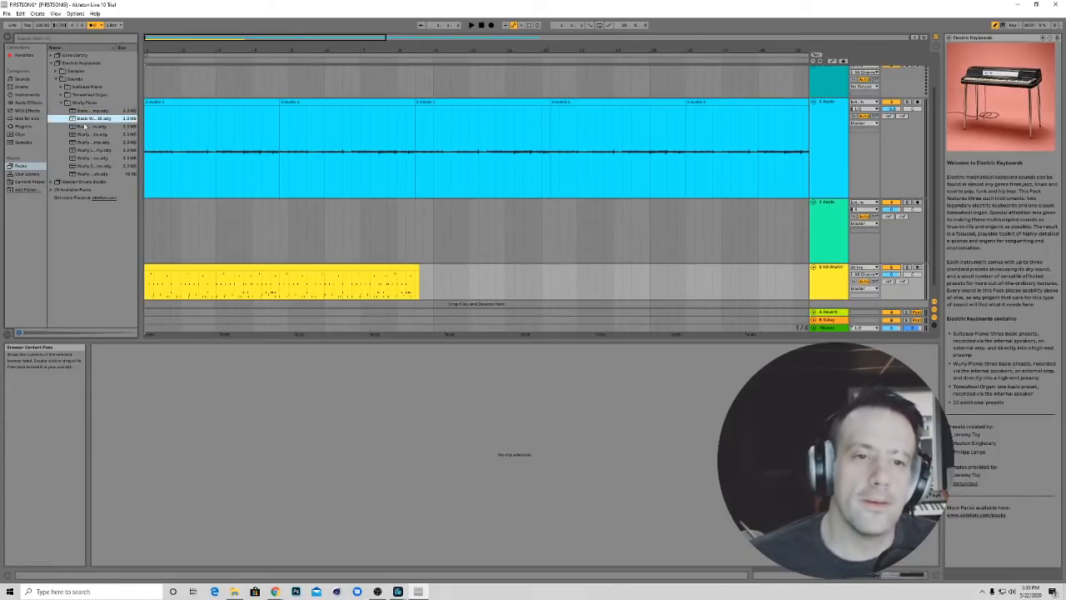
click(84, 126)
click(87, 134)
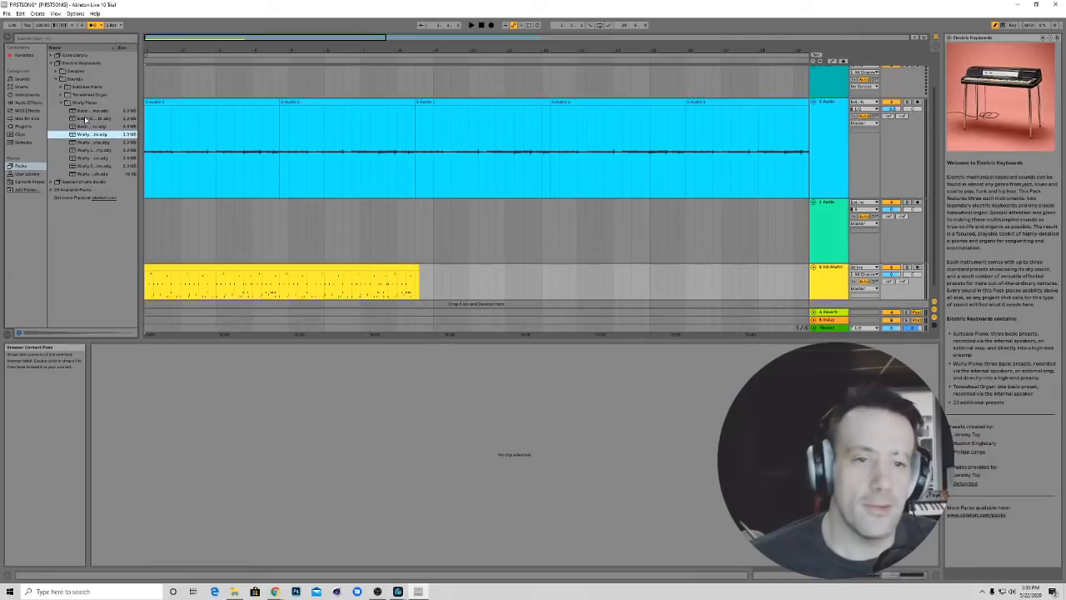
click(87, 118)
click(86, 110)
click(87, 150)
click(88, 158)
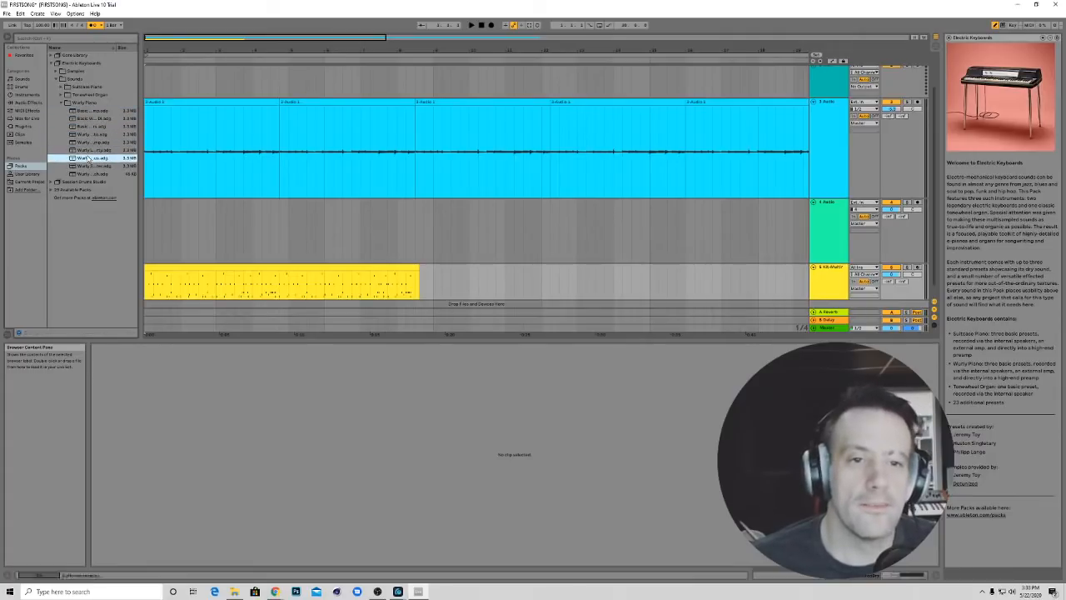
click(88, 166)
click(89, 174)
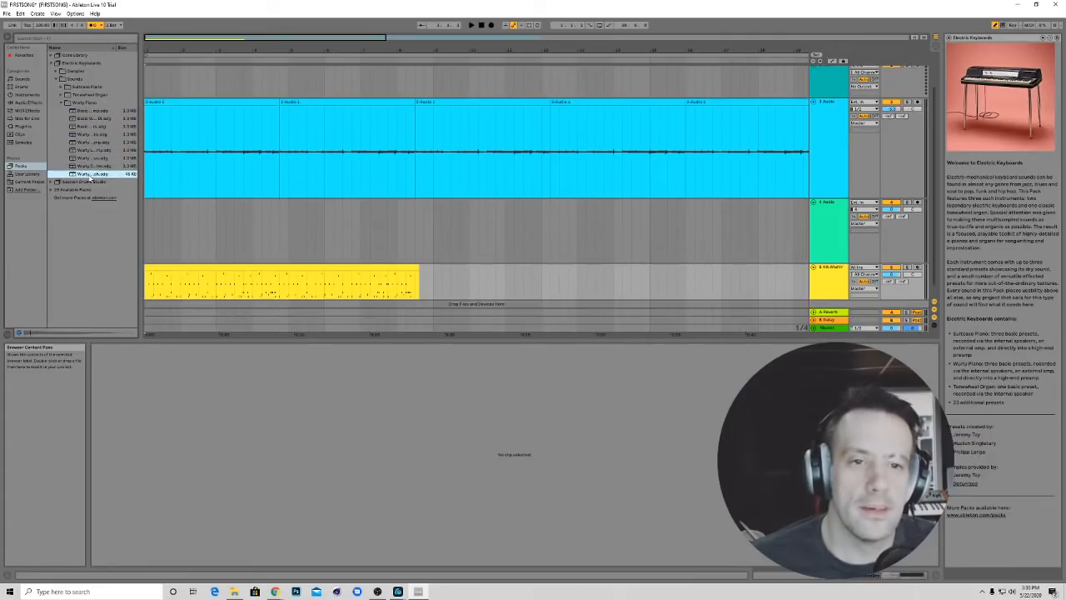
click(92, 126)
click(91, 119)
click(92, 111)
Try the Basic Wurly DI preset on a new MIDI track, and delete that track
click(91, 119)
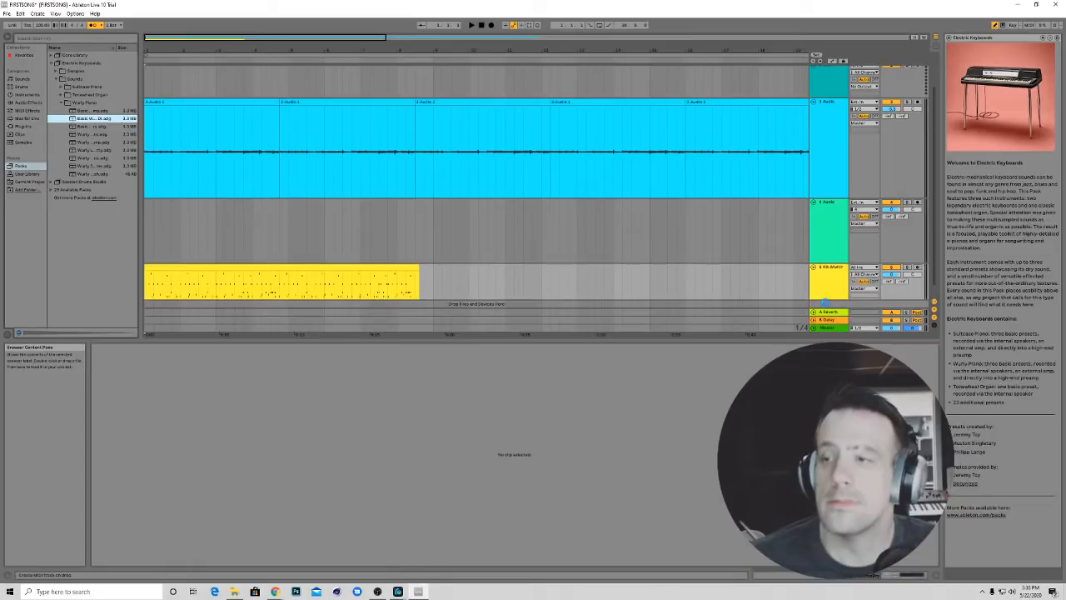
drag(825, 303, 825, 305)
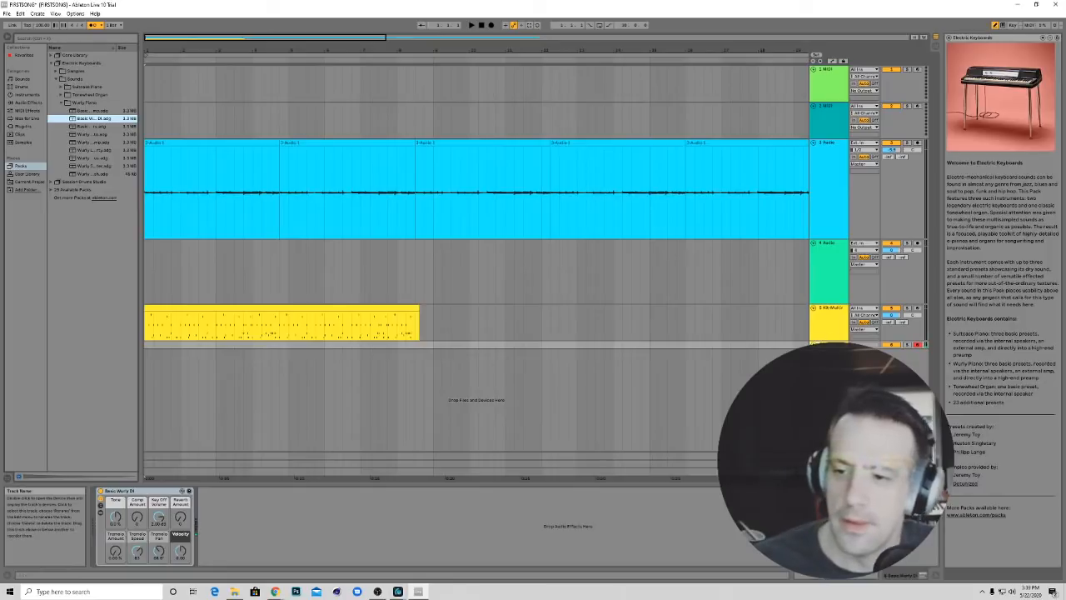
key(Delete)
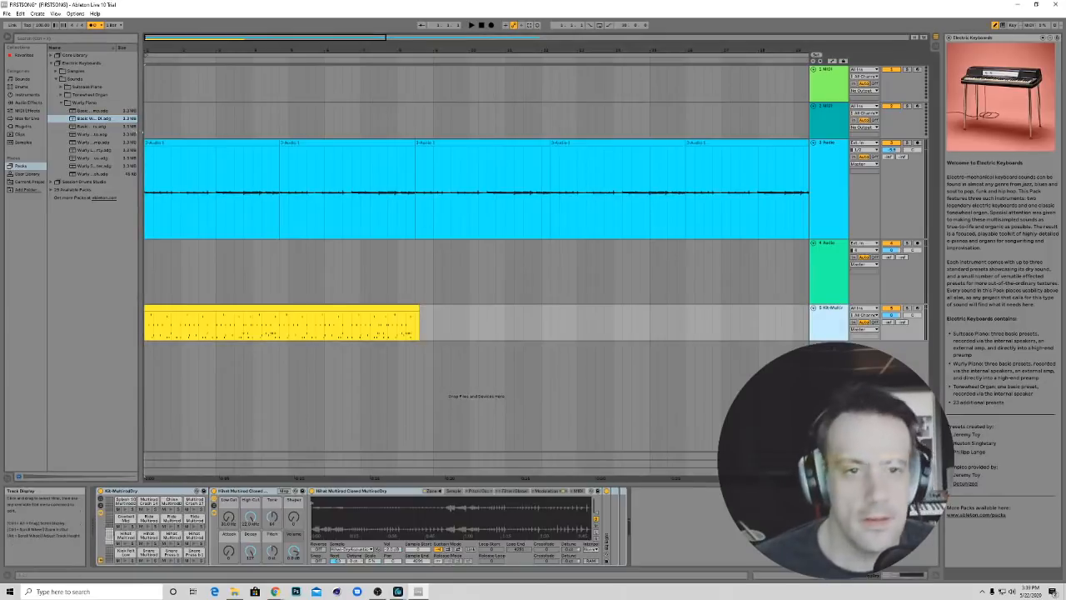
Preview other Wurly Piano presets, try the fourth one on a new MIDI track, and delete that track
click(90, 137)
click(88, 150)
click(89, 136)
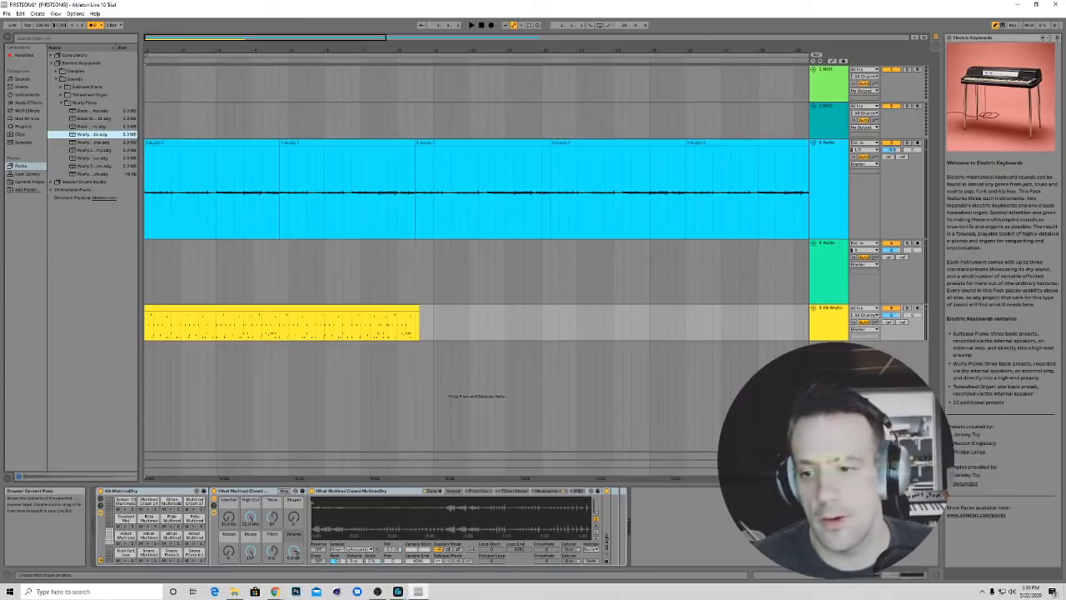
drag(92, 134, 350, 390)
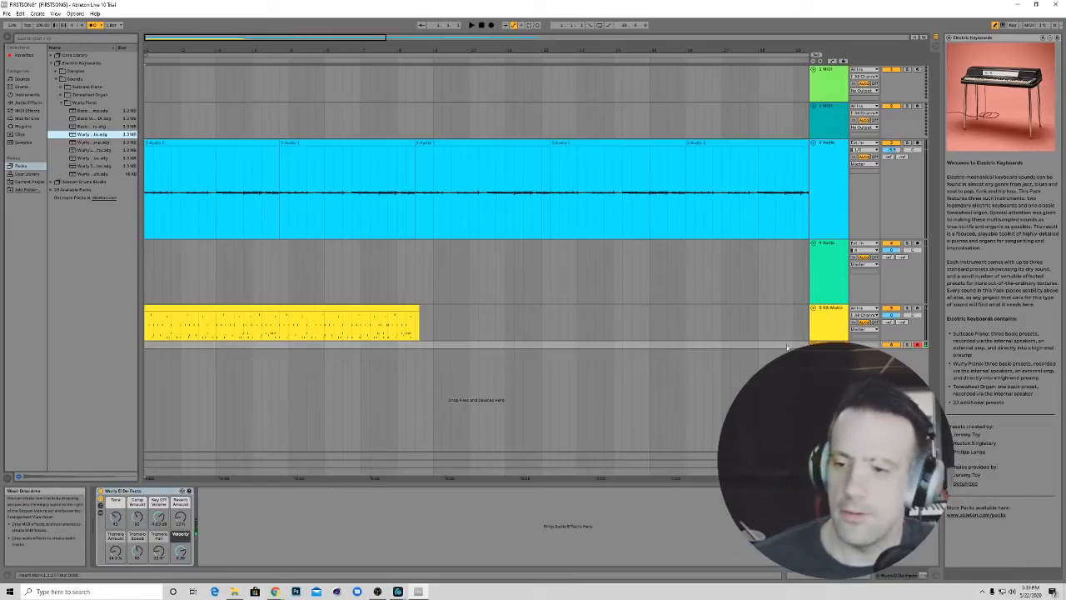
key(Delete)
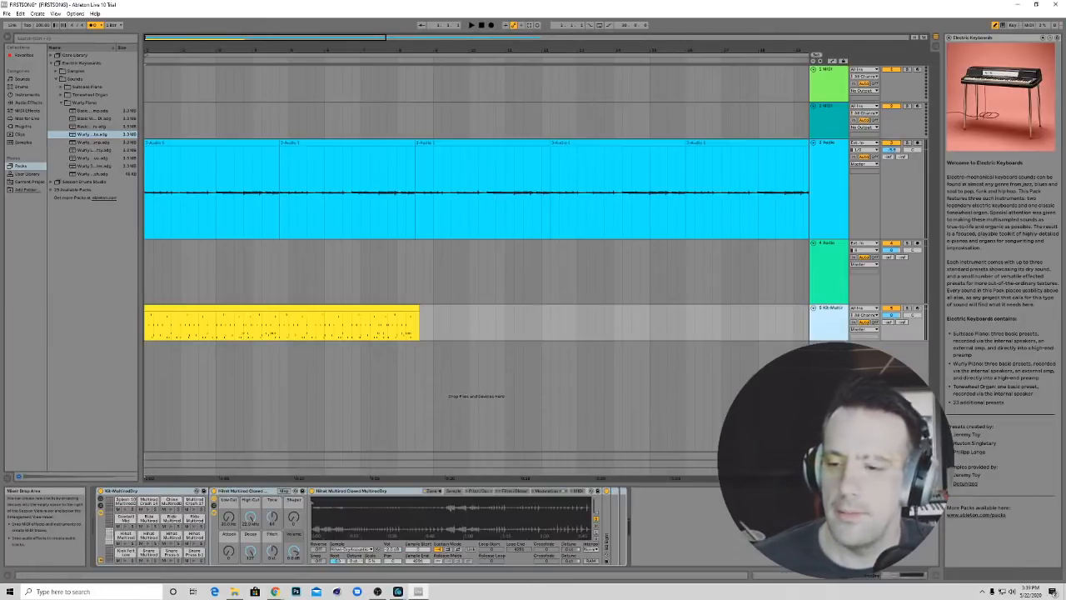
Compare the remaining Wurly Piano presets with the three basic ones by previewing them again
click(85, 143)
click(86, 153)
click(87, 158)
click(88, 127)
click(88, 117)
click(86, 111)
click(86, 118)
Reopen the Suitcase Piano folder and preview its presets one after another
click(63, 87)
click(80, 95)
click(90, 127)
click(95, 145)
click(93, 158)
click(93, 151)
click(92, 175)
click(93, 159)
click(94, 166)
click(93, 181)
Load the Suitcase Uncle Herbie preset onto a new MIDI track below the drum kit, and unfold the track
click(92, 190)
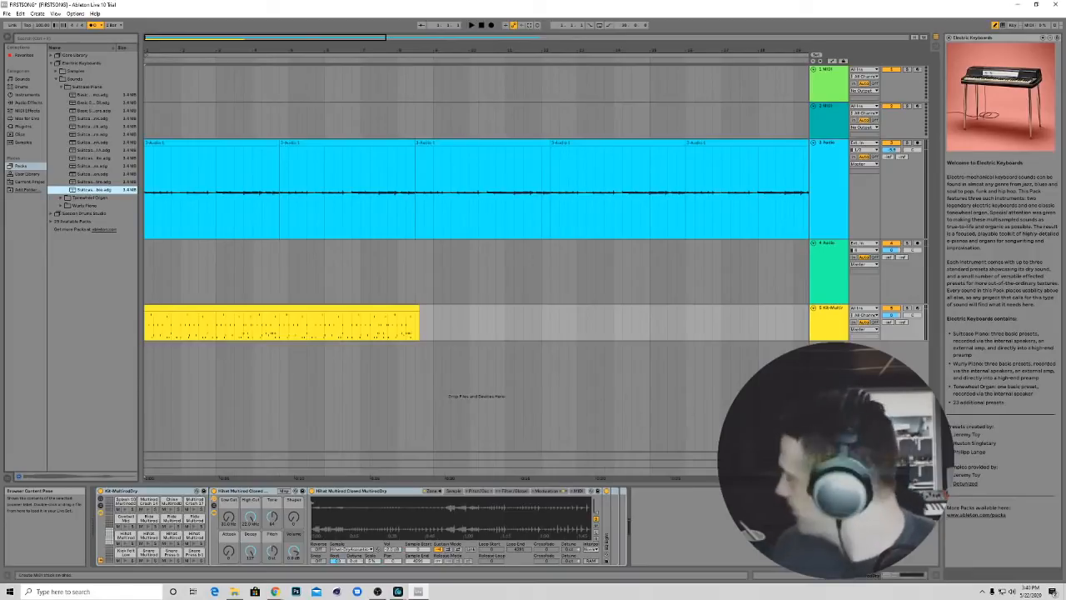
drag(93, 190, 477, 397)
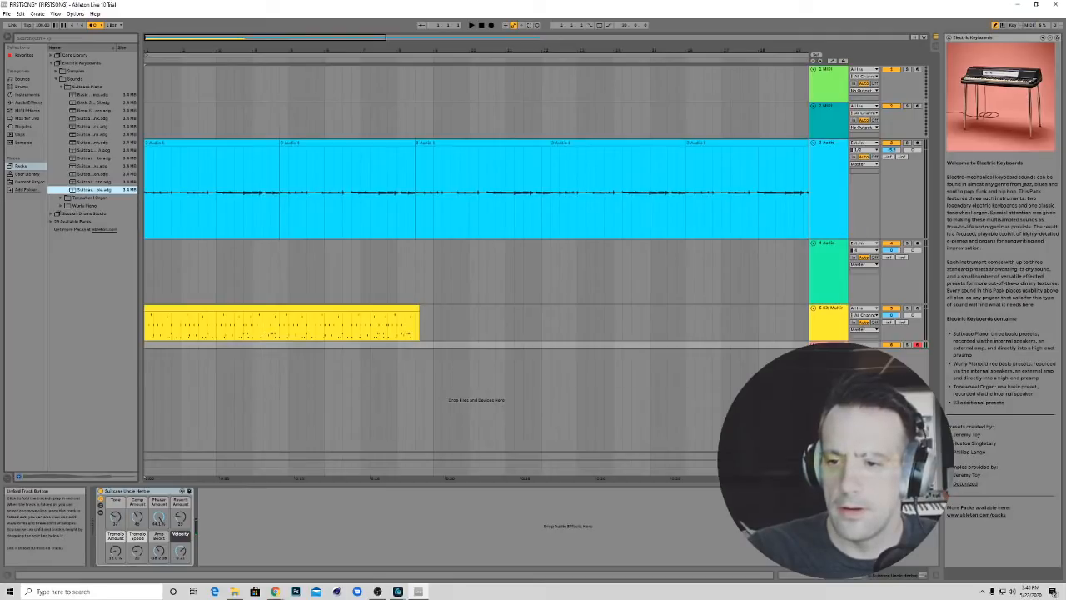
key(ctrl+t)
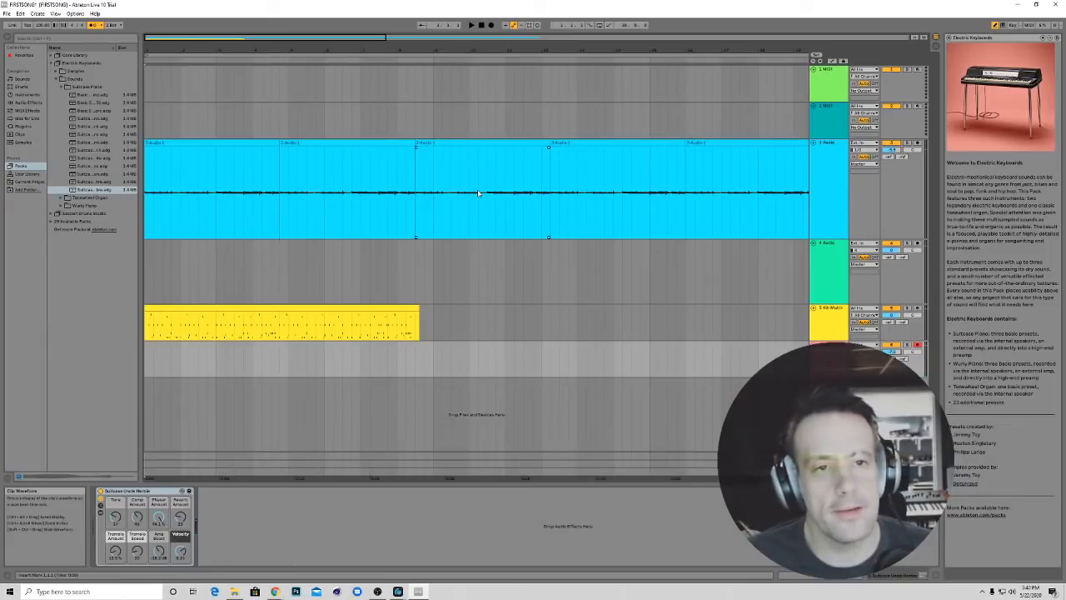
Play the song several times from the start to try out the Suitcase Uncle Herbie sound against it
key(space)
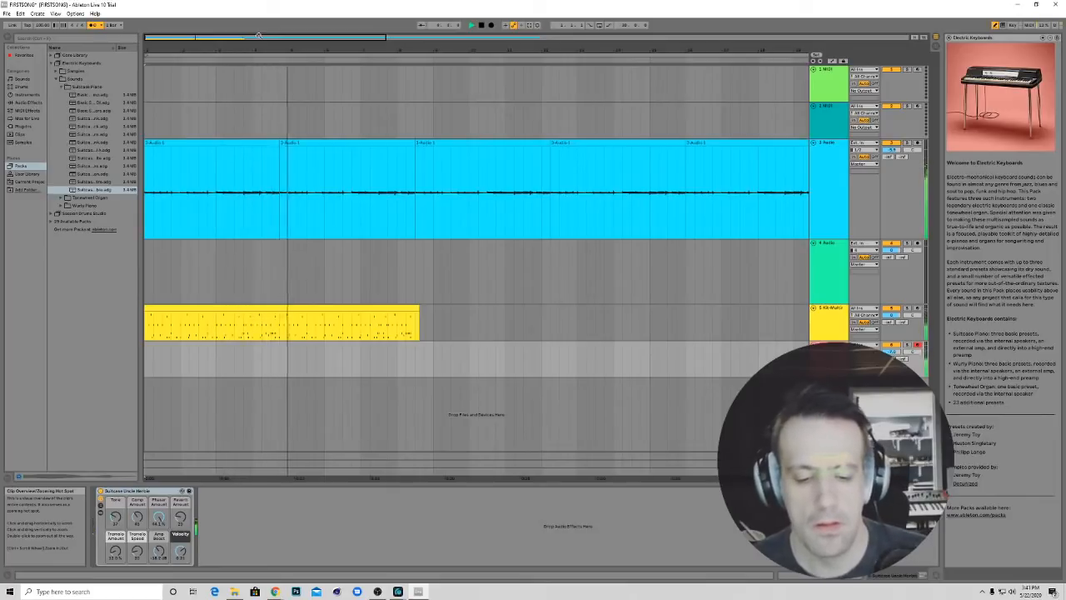
key(space)
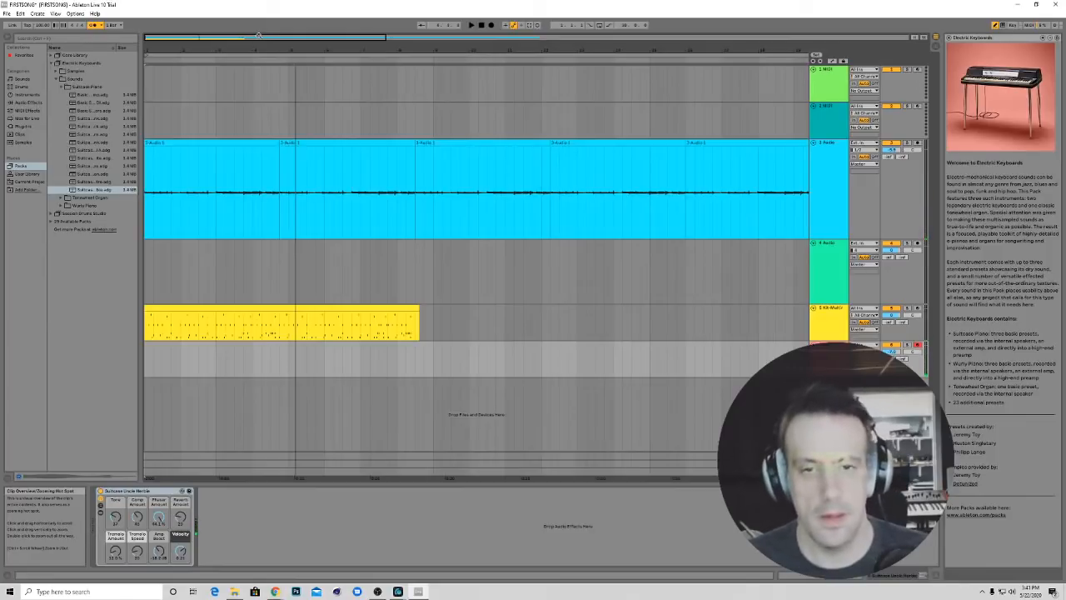
click(481, 25)
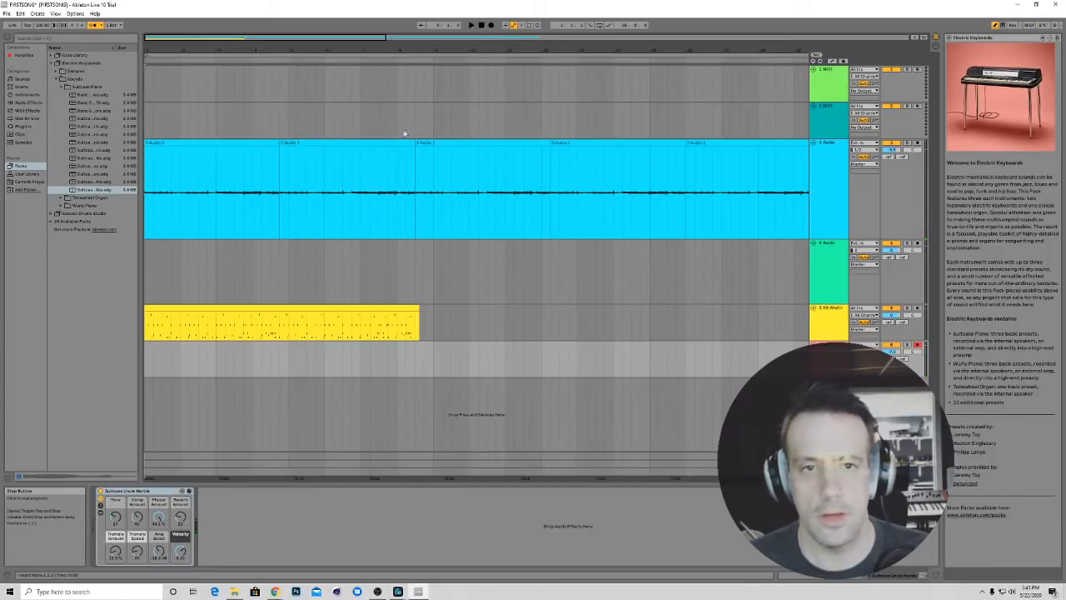
click(160, 217)
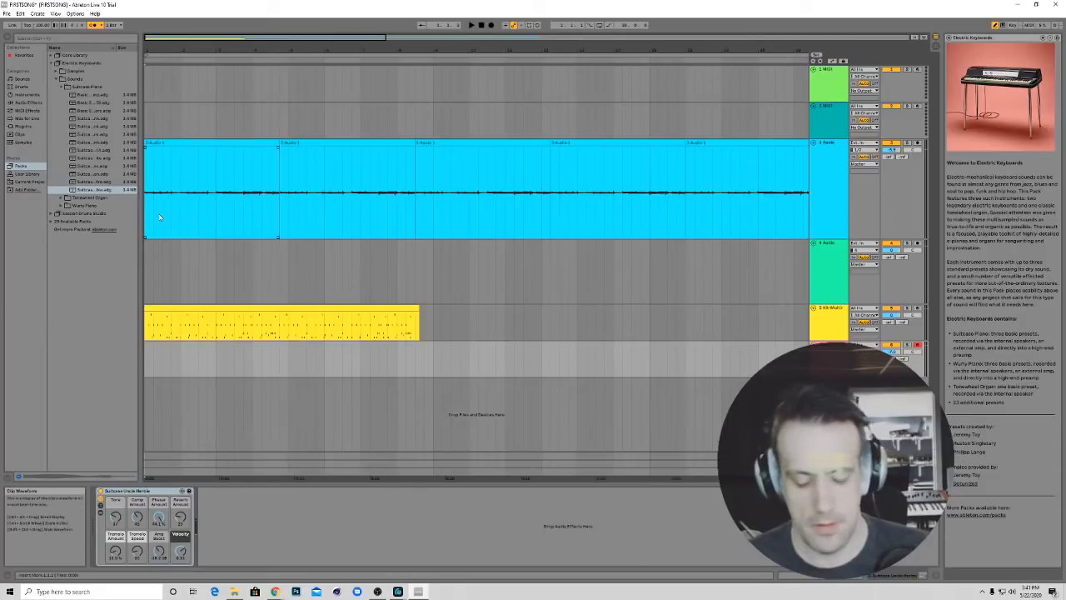
key(space)
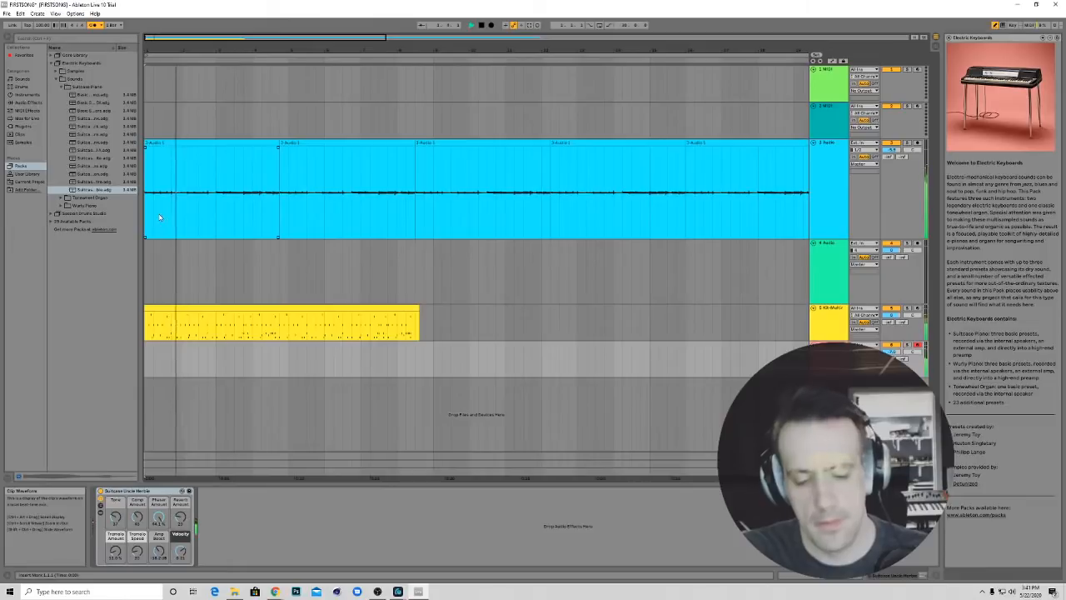
key(space)
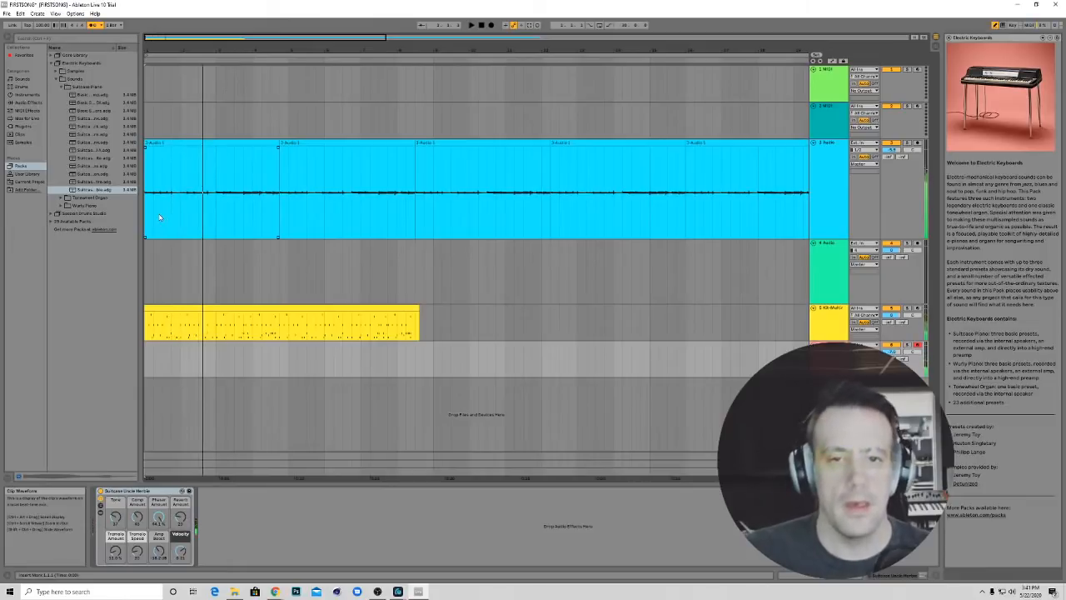
click(481, 26)
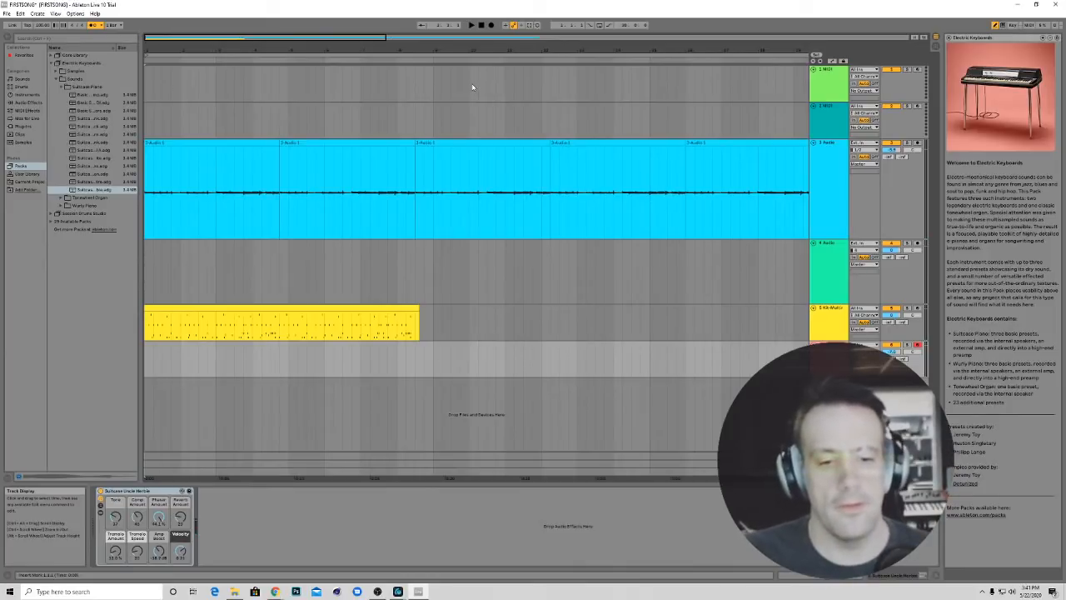
click(472, 26)
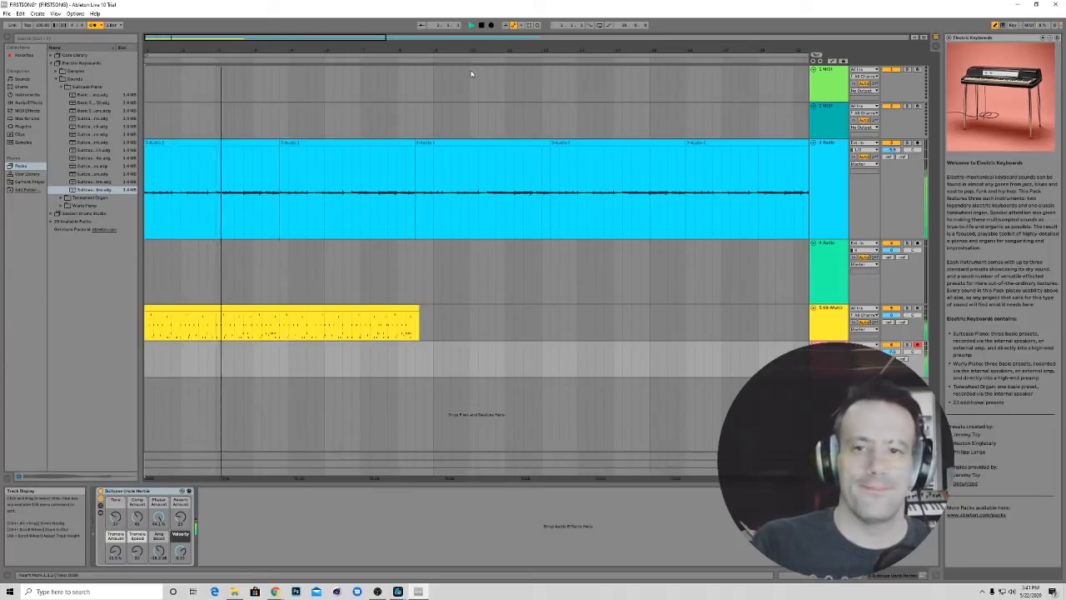
click(480, 25)
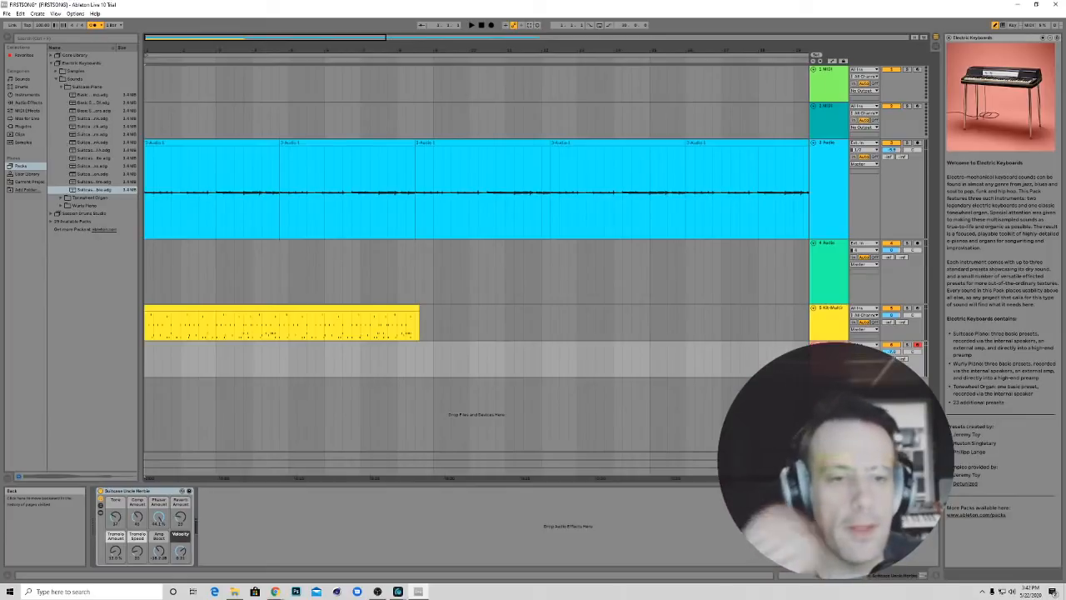
key(space)
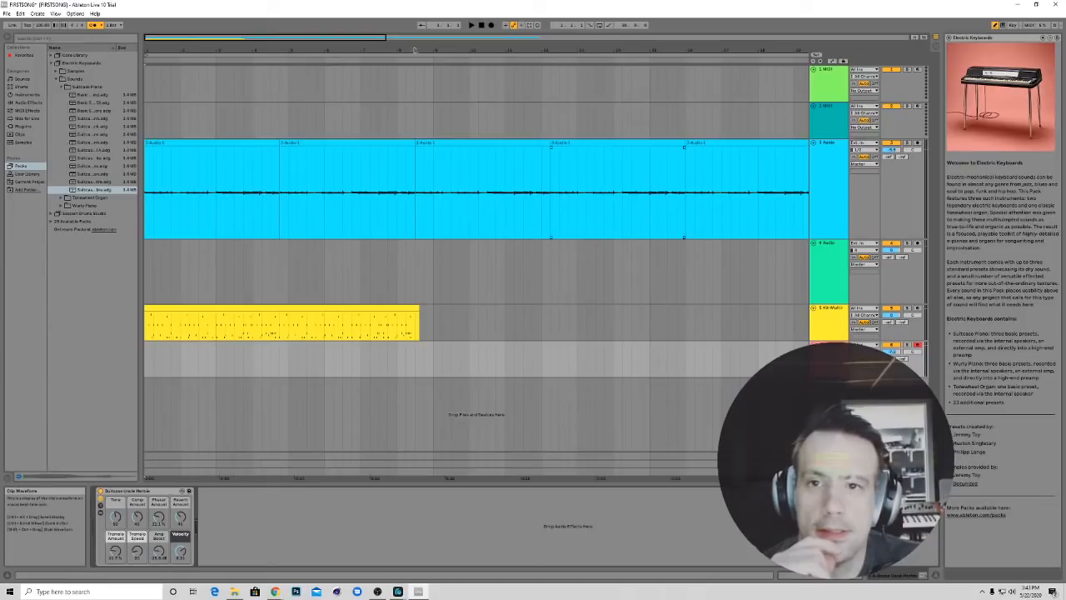
Record a keyboard part on the Suitcase Uncle Herbie track from the song's start, and open the recorded clip's notes
click(471, 25)
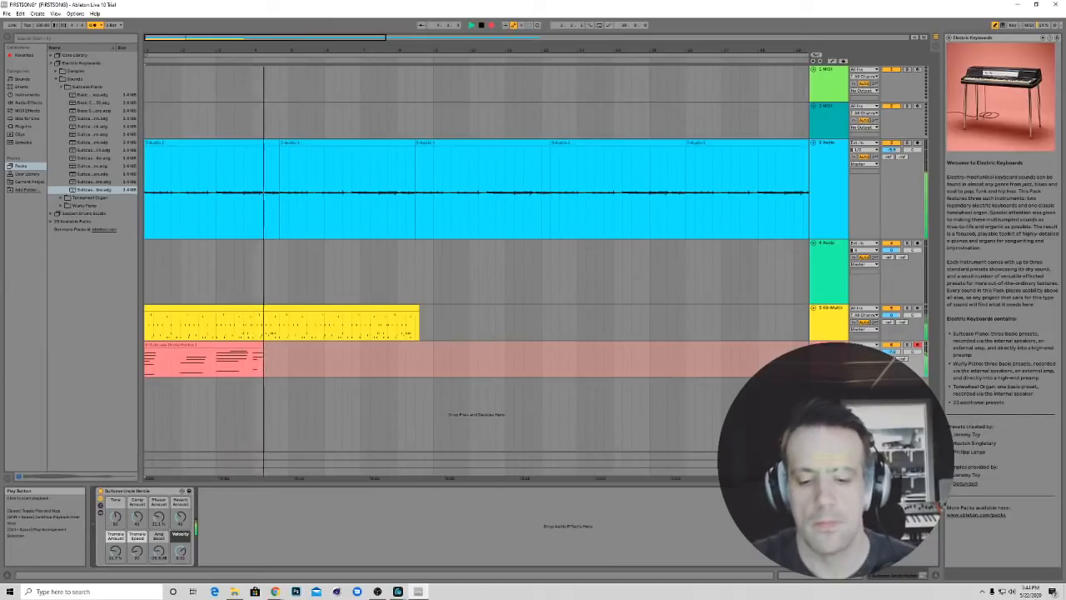
key(space)
click(223, 368)
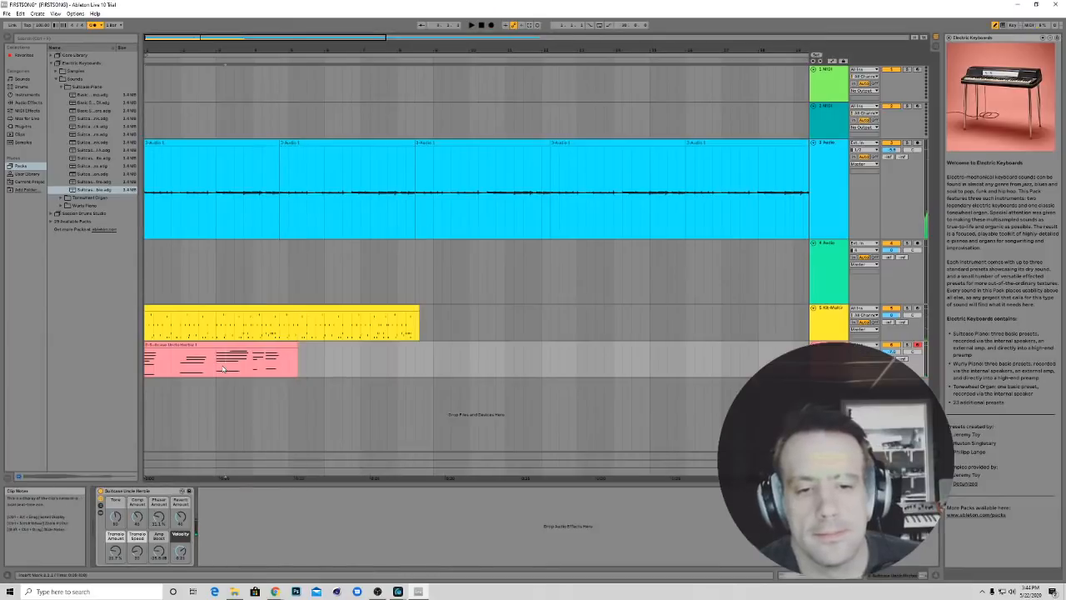
double_click(200, 360)
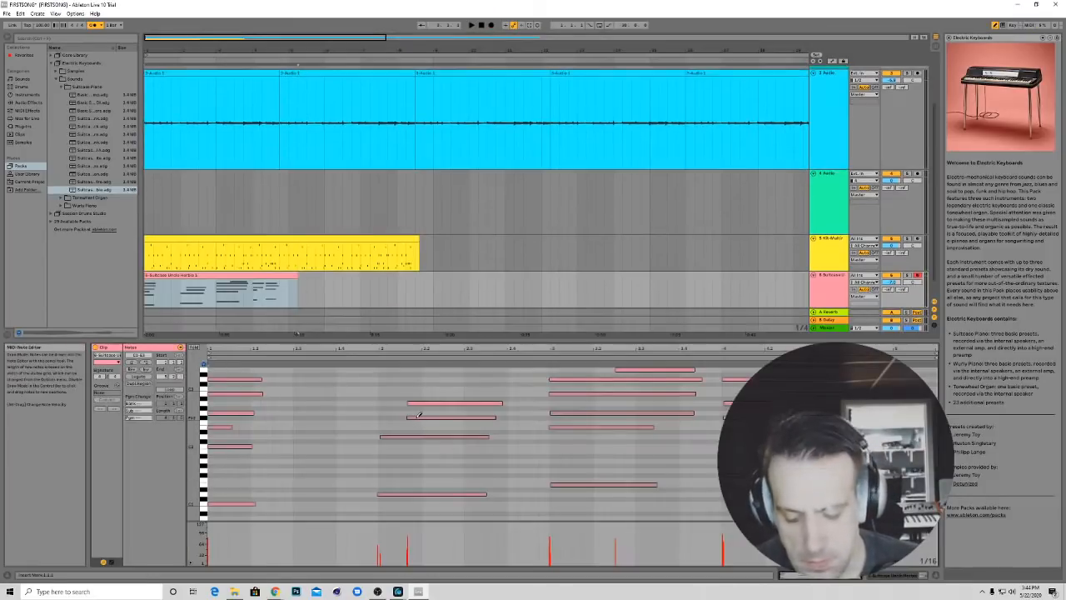
Move the second chord's two late notes back to the chord's start, and extend them to the chord's end
drag(418, 415, 391, 417)
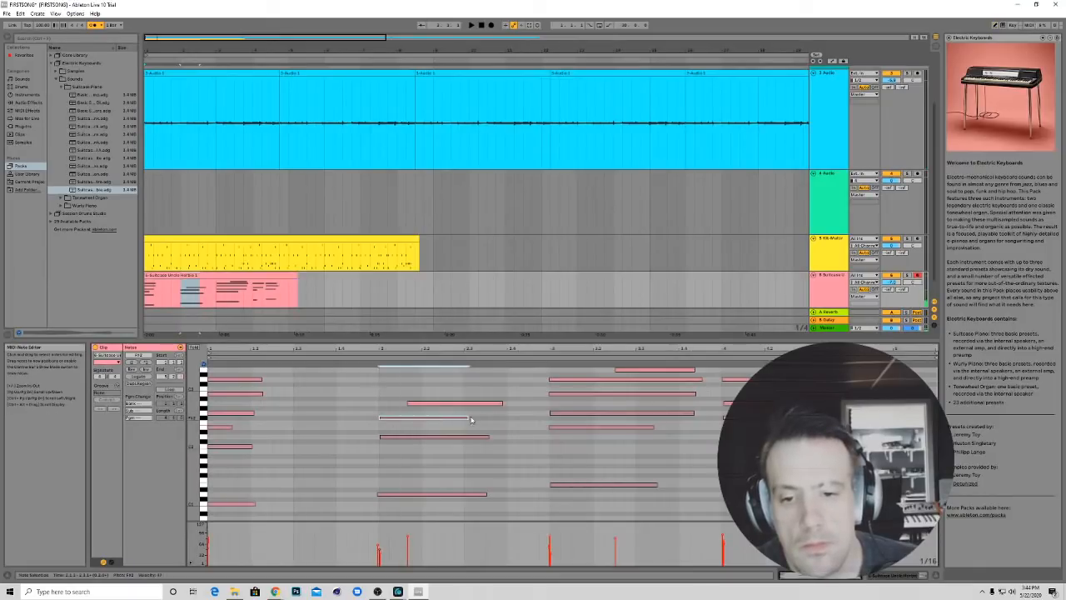
mouse_move(471, 419)
mouse_down()
mouse_move(487, 419)
mouse_move(452, 409)
mouse_move(486, 403)
mouse_up()
click(382, 384)
scroll(386, 402, up, 2)
click(388, 422)
Draw an extra high note above the second chord, stretch it to the chord's length, and play the result
key(b)
click(383, 396)
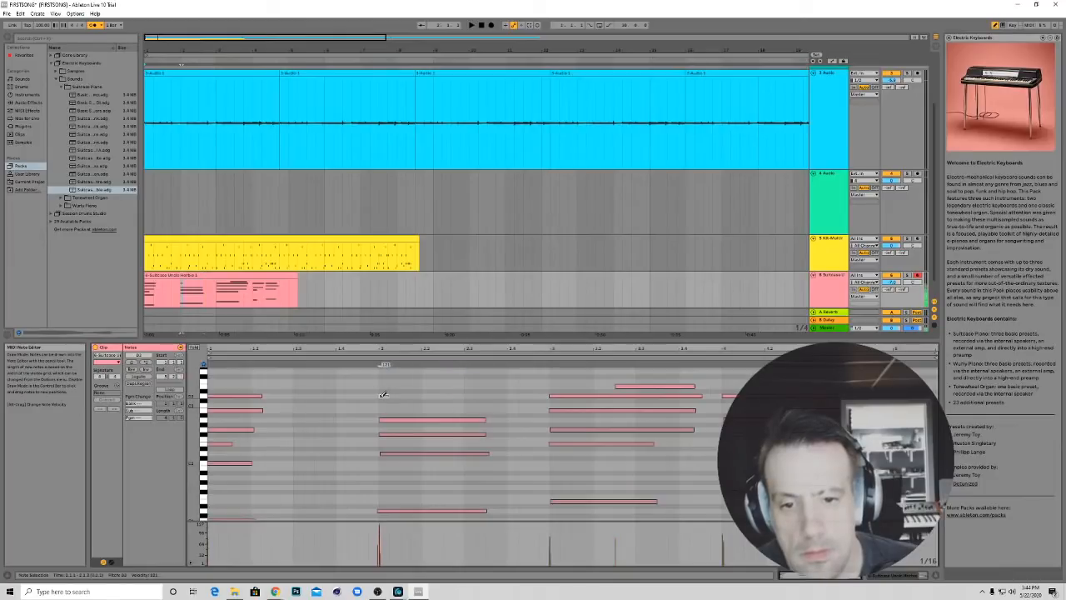
click(388, 395)
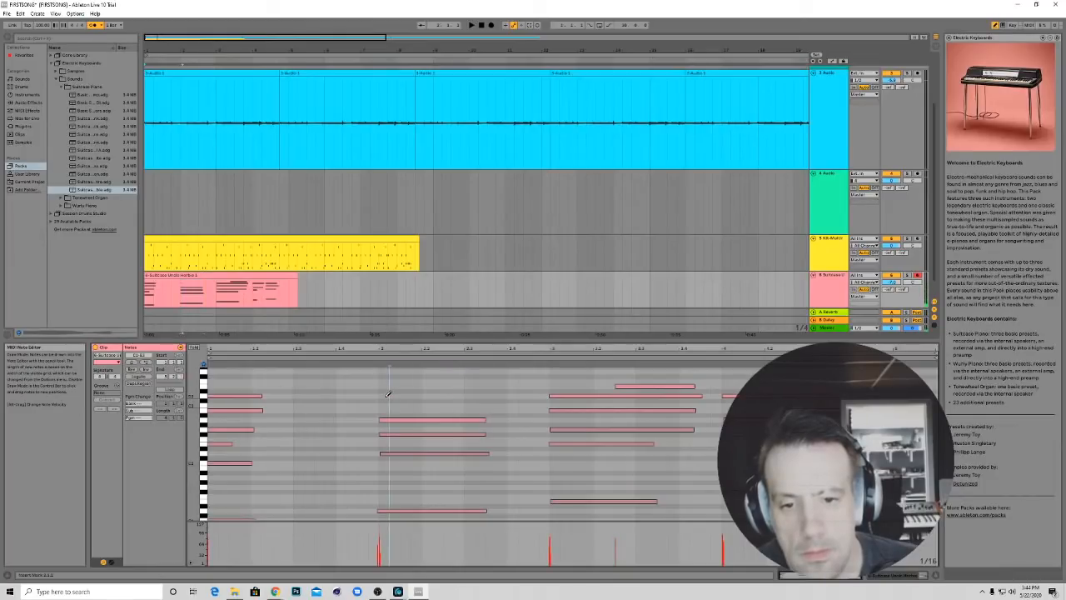
click(384, 396)
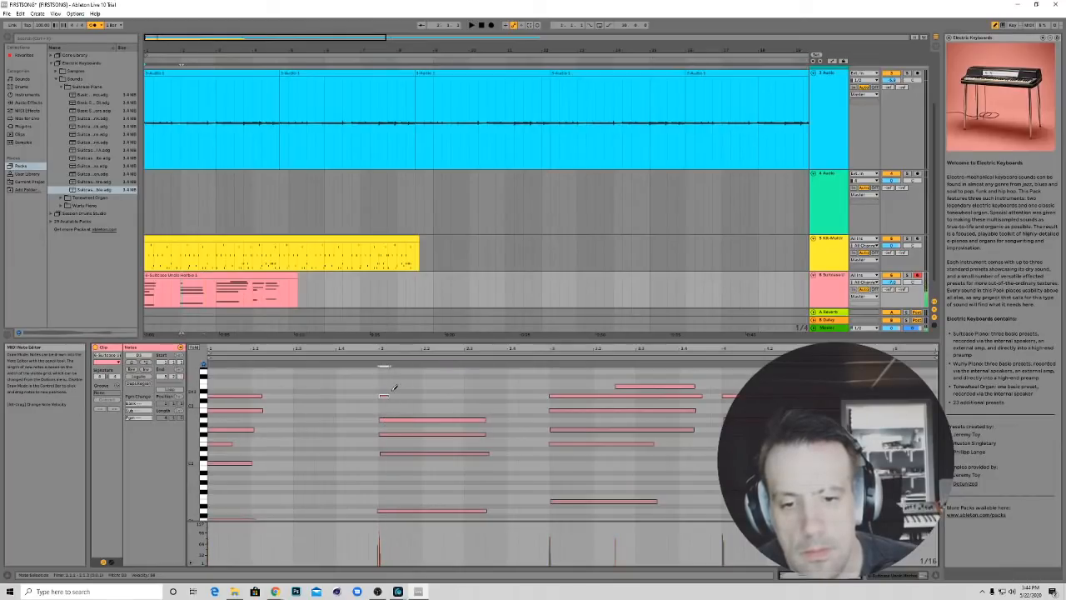
drag(387, 396, 487, 395)
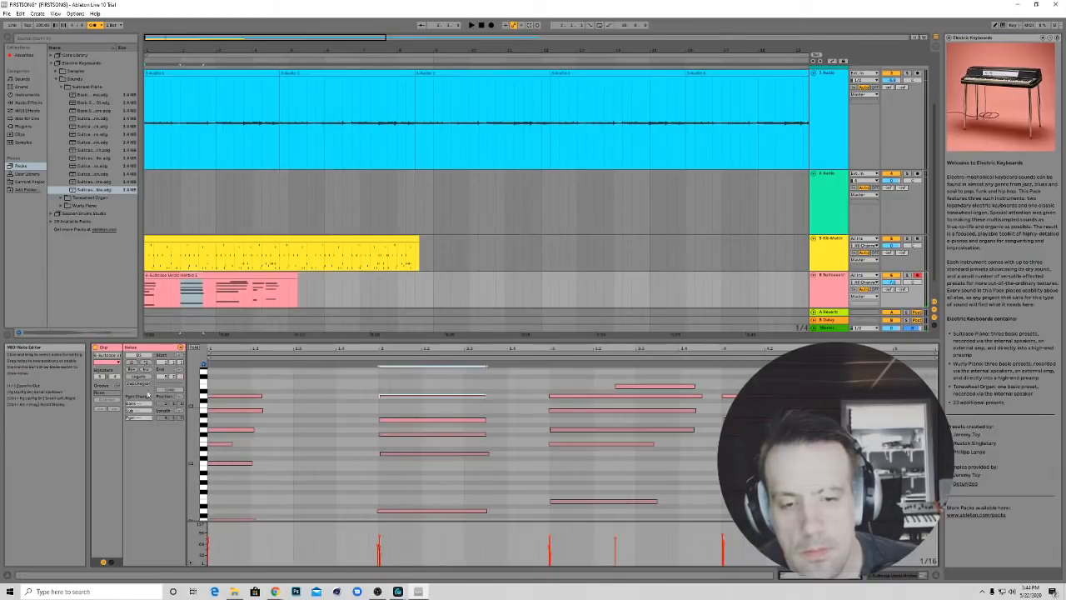
click(470, 25)
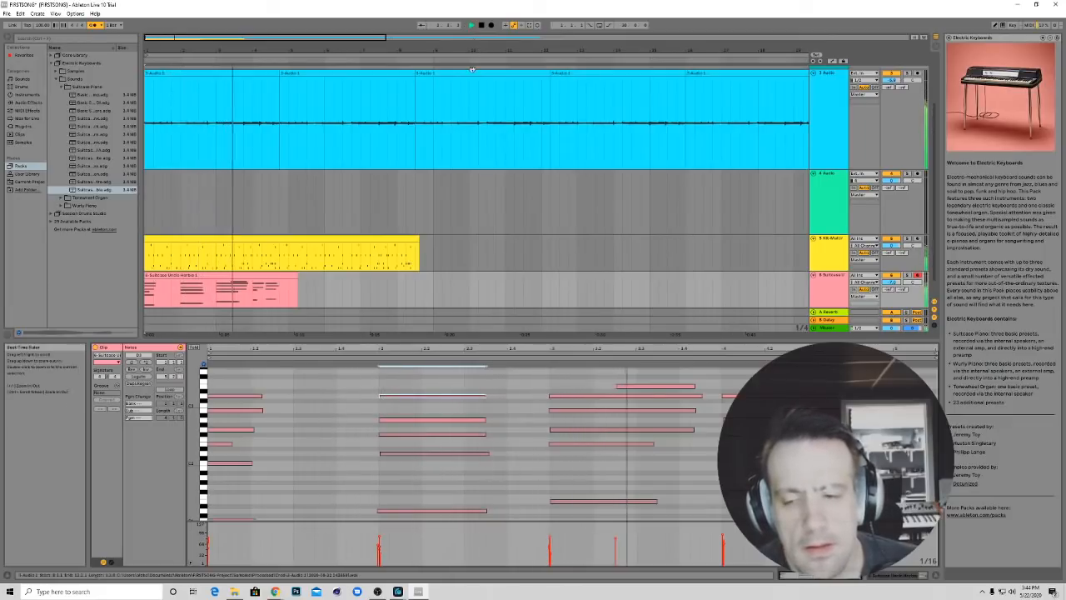
click(481, 25)
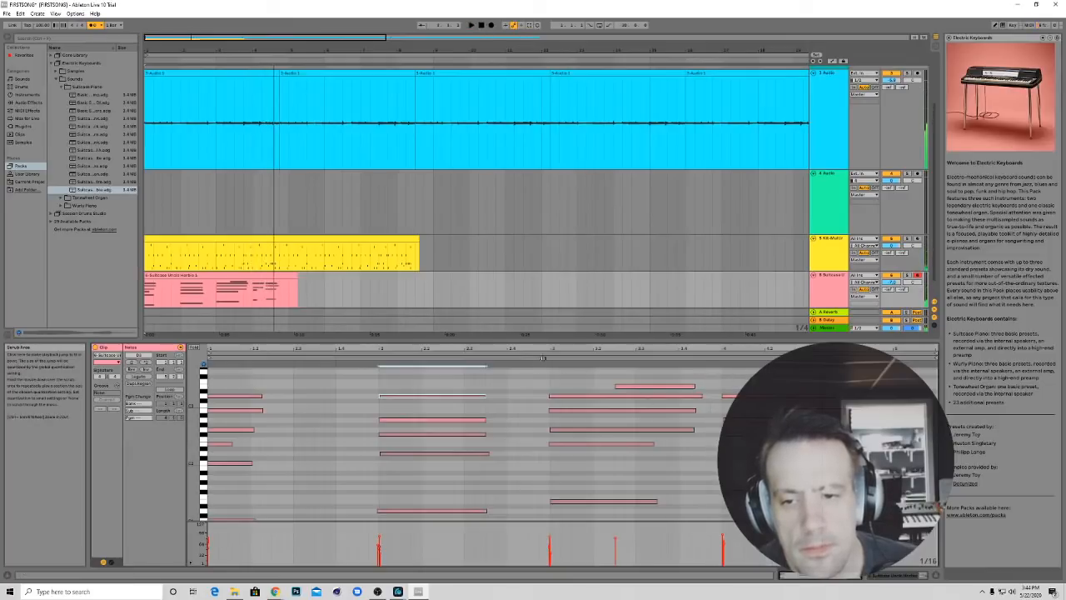
Play the keyboard clip around the third chord to check how its notes sound
click(587, 369)
key(space)
click(631, 388)
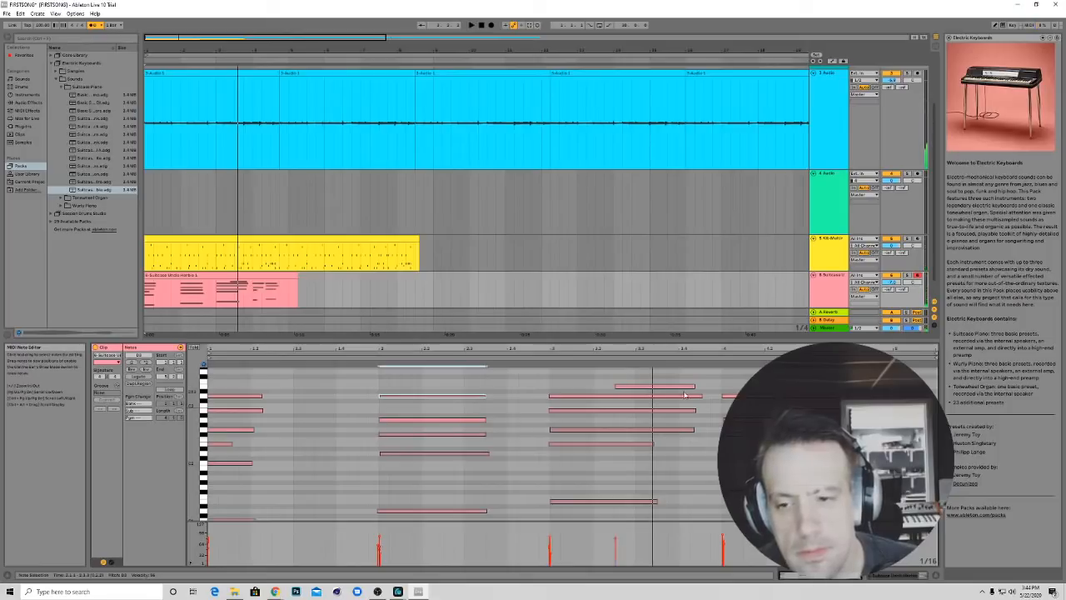
click(550, 356)
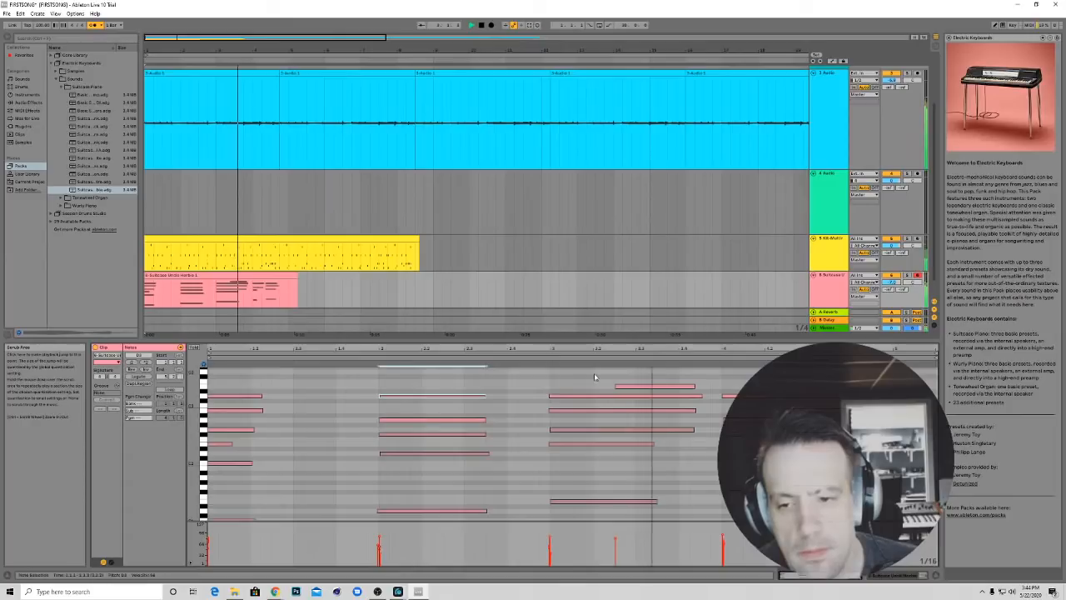
key(space)
Shorten the third chord's second-highest note, draw a repeat of the same pitch up to about the chord's end, and play the part
drag(702, 398, 663, 400)
click(663, 399)
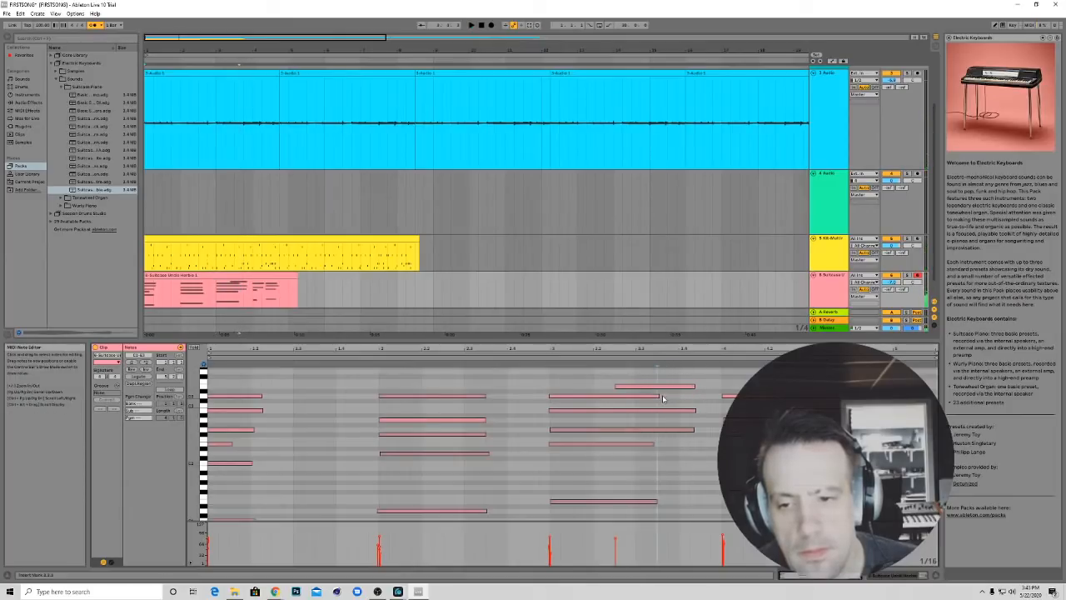
double_click(663, 397)
drag(663, 396, 690, 396)
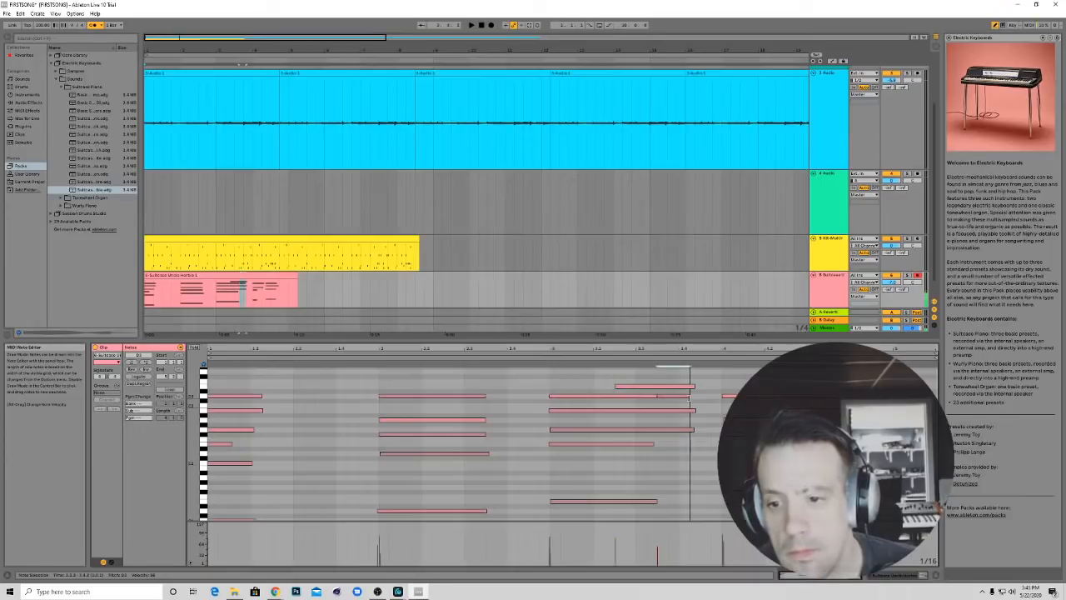
key(space)
key(space)
Enlarge the velocity editor below the keyboard clip's notes
scroll(247, 481, down, 3)
scroll(246, 482, down, 5)
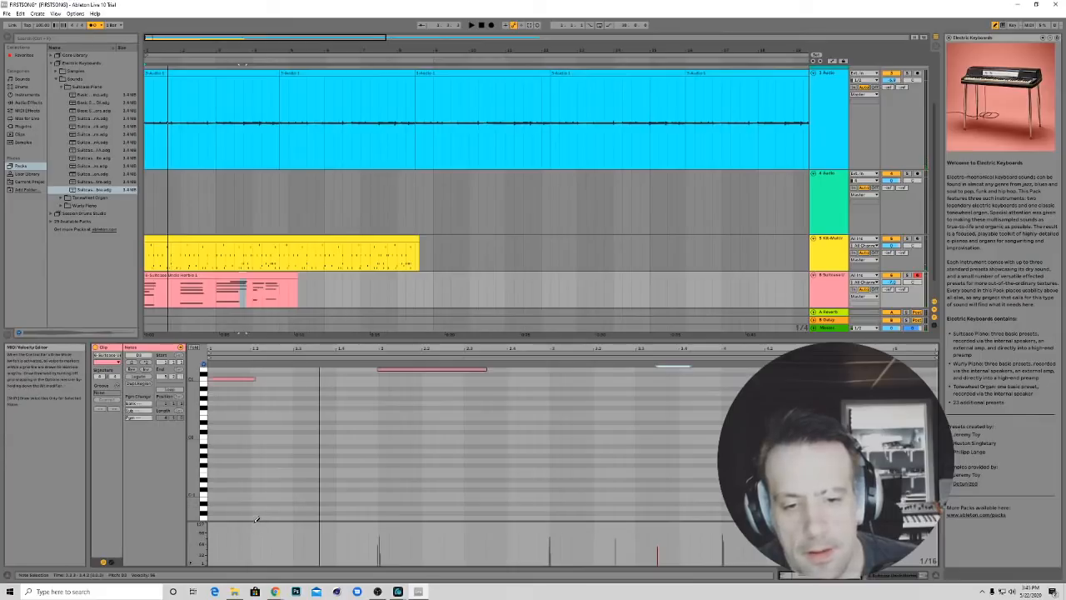
drag(256, 521, 260, 492)
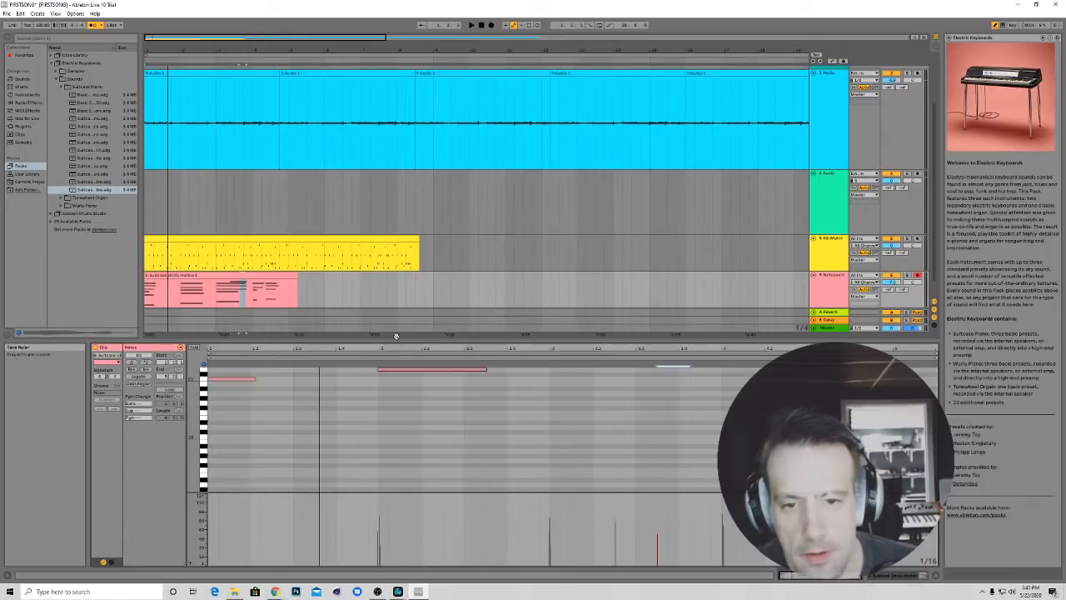
click(243, 291)
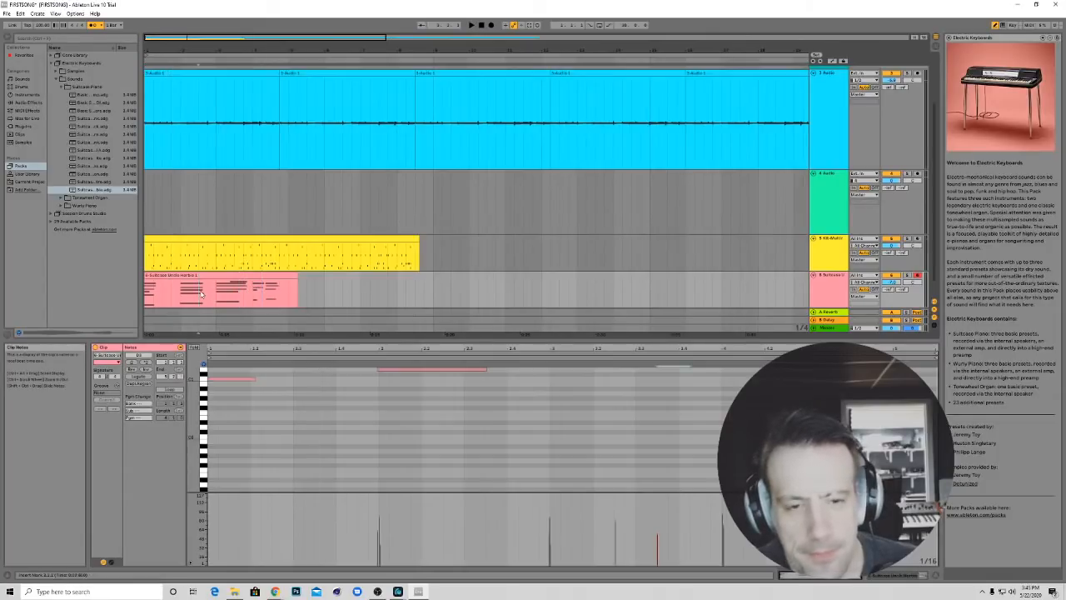
click(174, 293)
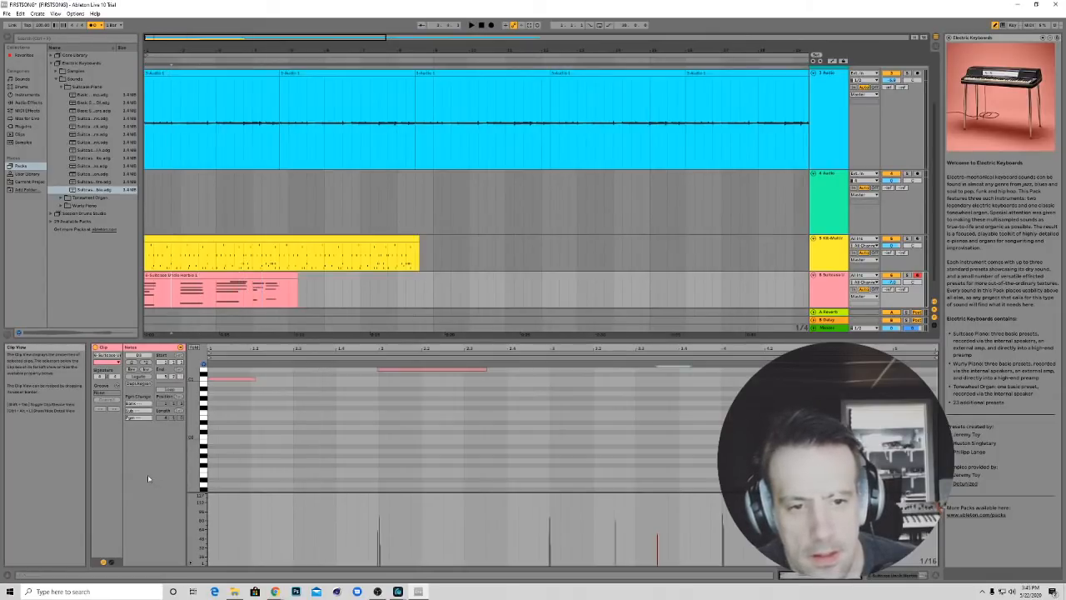
right_click(167, 293)
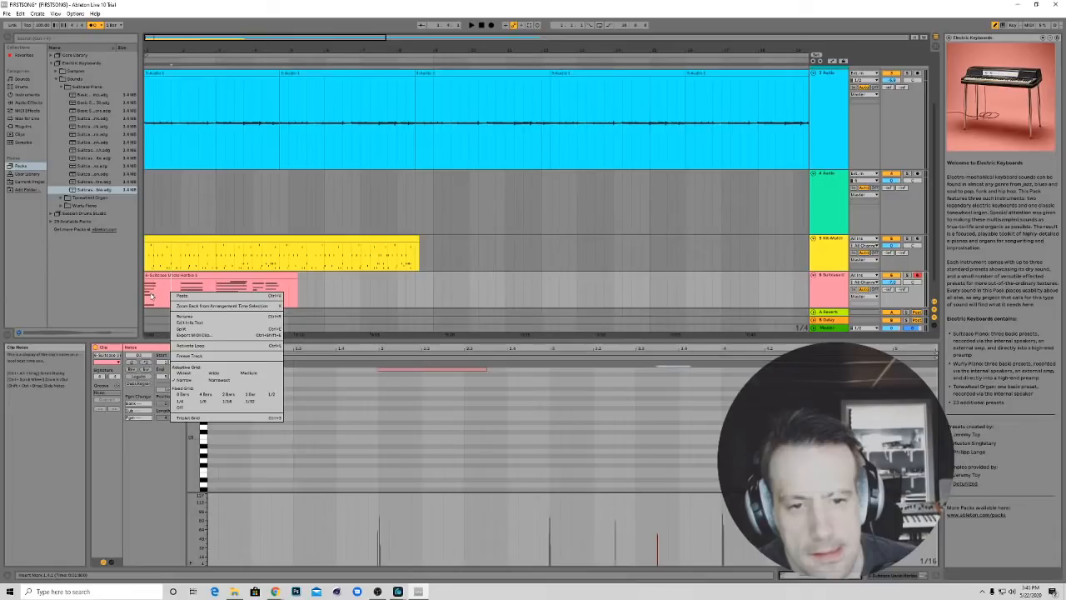
click(168, 505)
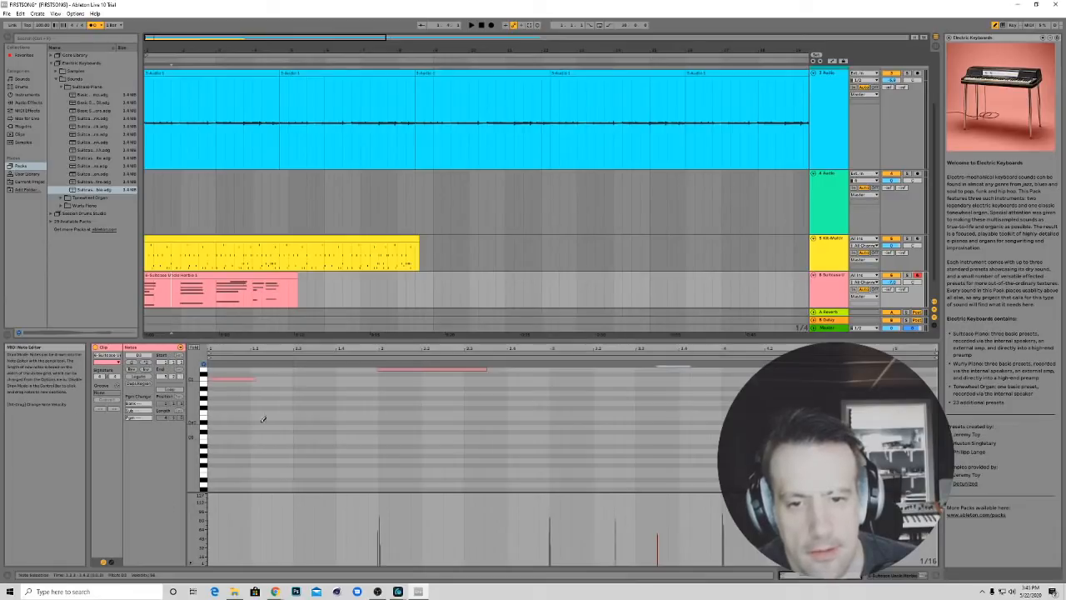
scroll(266, 450, up, 2)
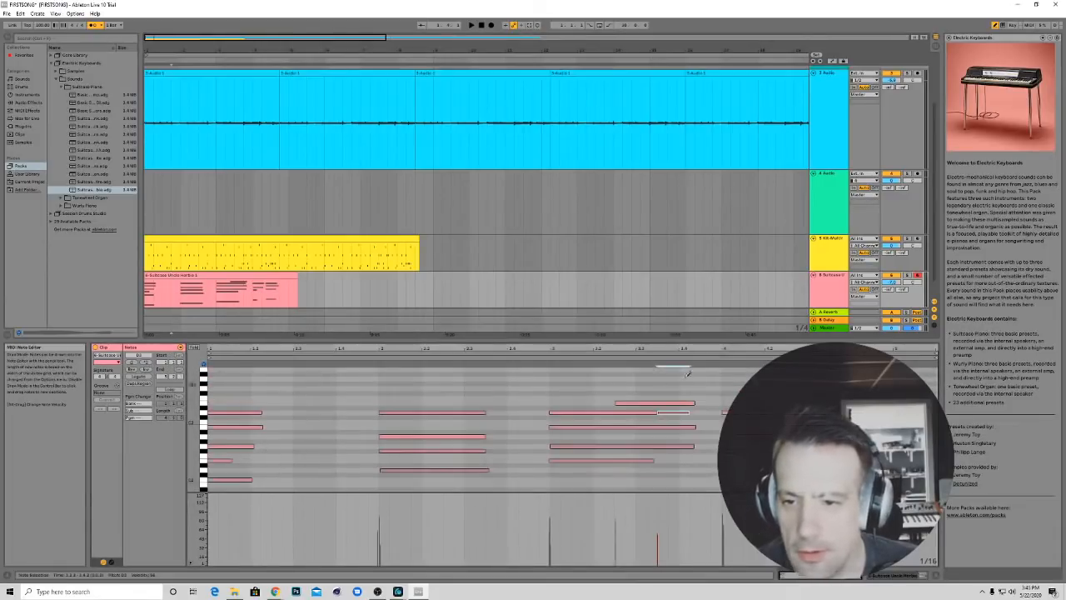
Solo the Suitcase Uncle Herbie track during playback, listen to the part alone, and return playback to the song's start
click(338, 358)
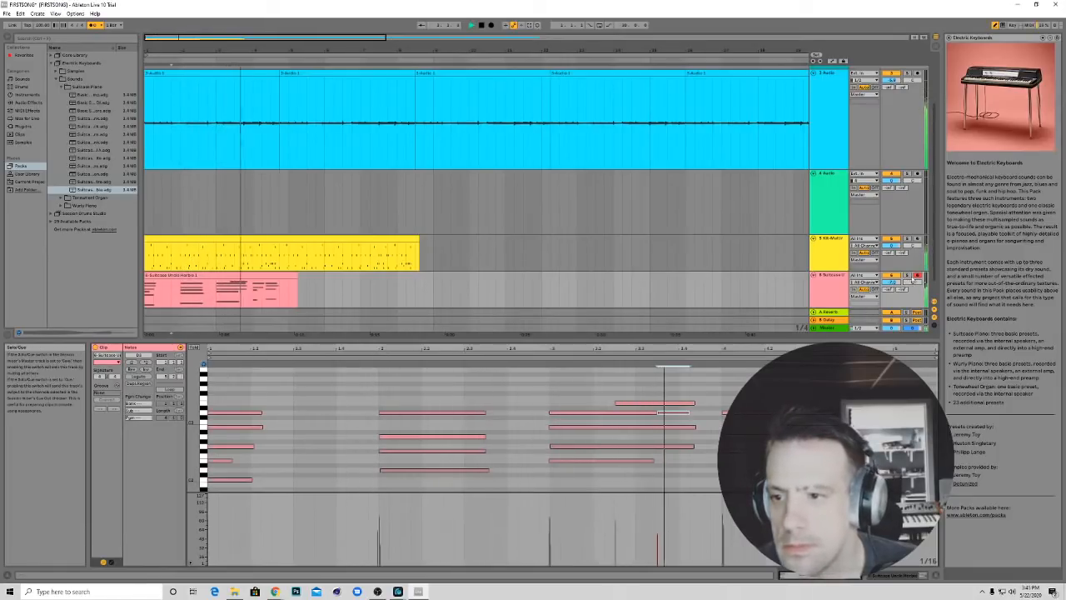
click(909, 276)
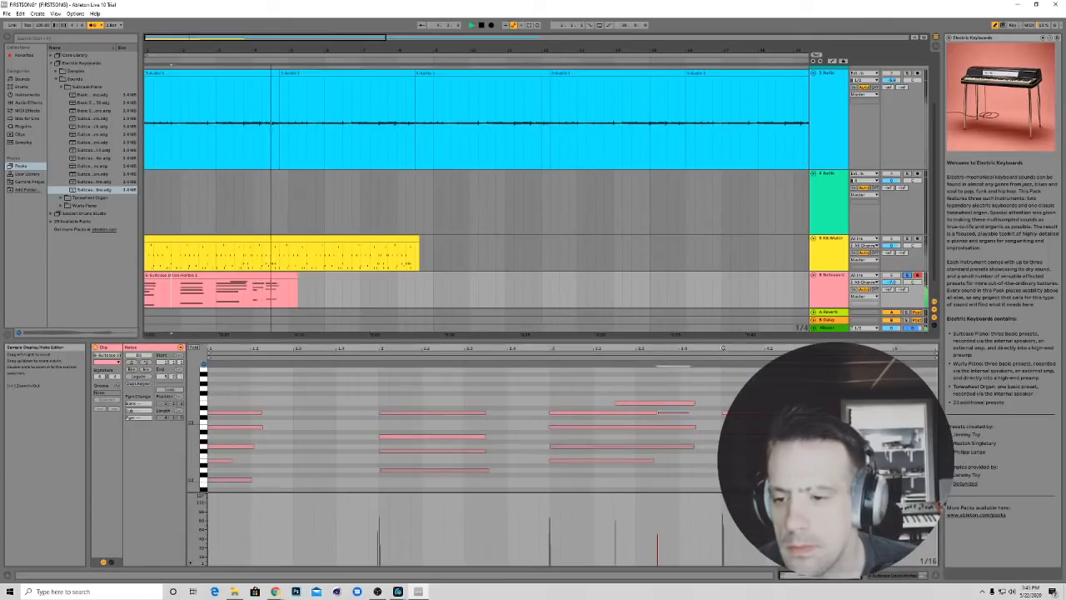
key(space)
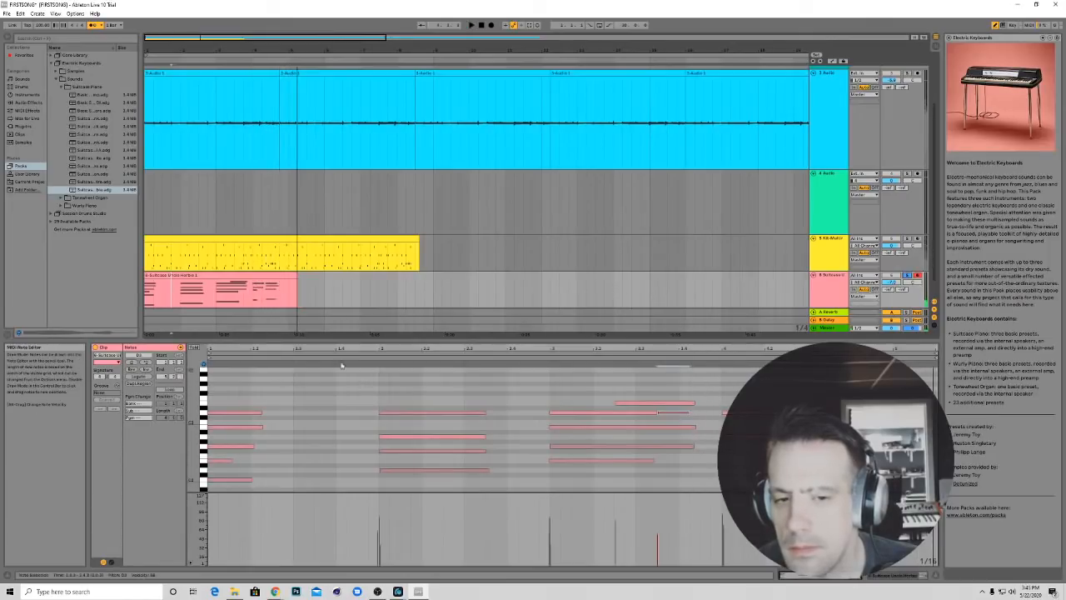
click(473, 26)
double_click(483, 26)
key(space)
click(483, 25)
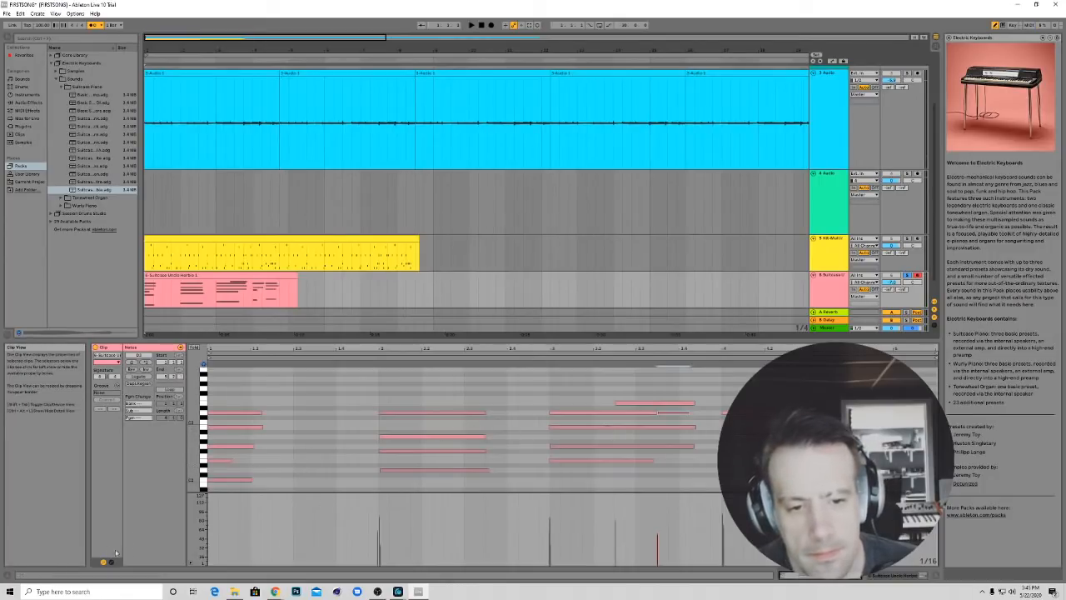
Look at the keyboard clip's envelopes while playing the soloed part, and return to the note view
click(104, 562)
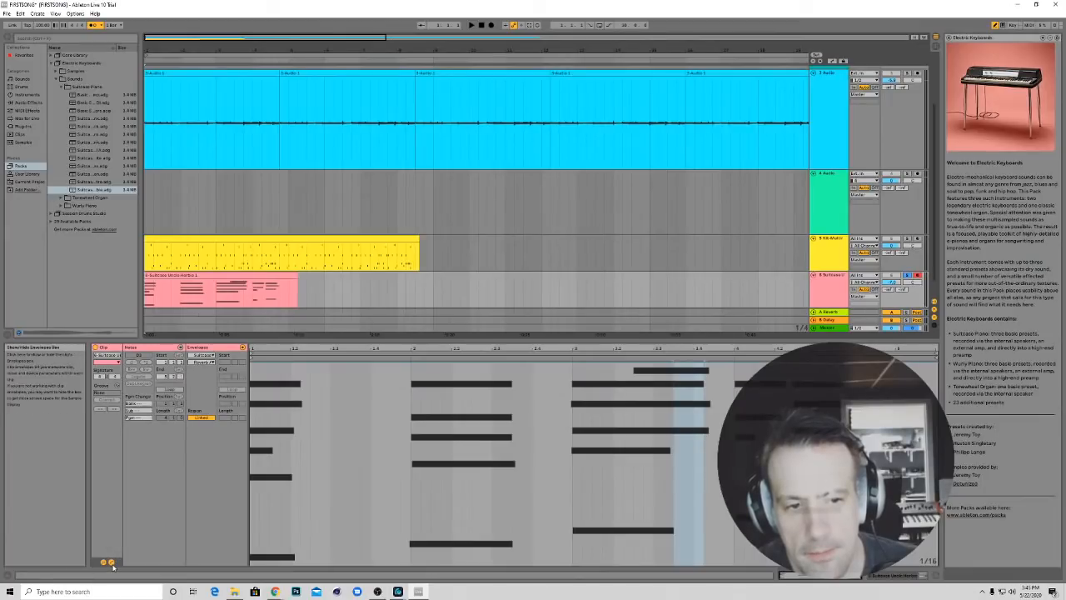
click(103, 562)
key(space)
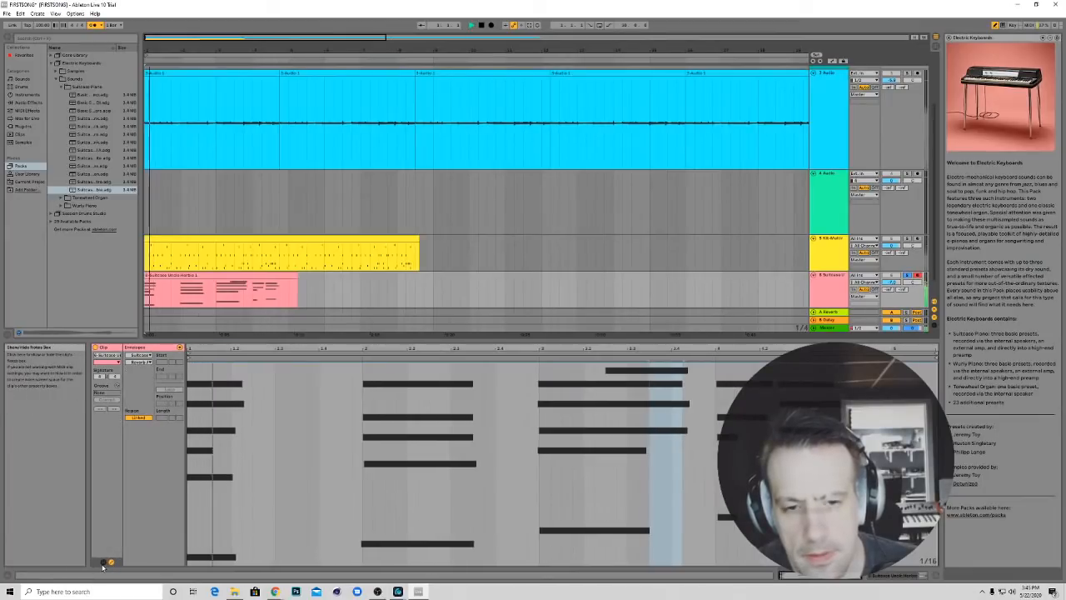
key(space)
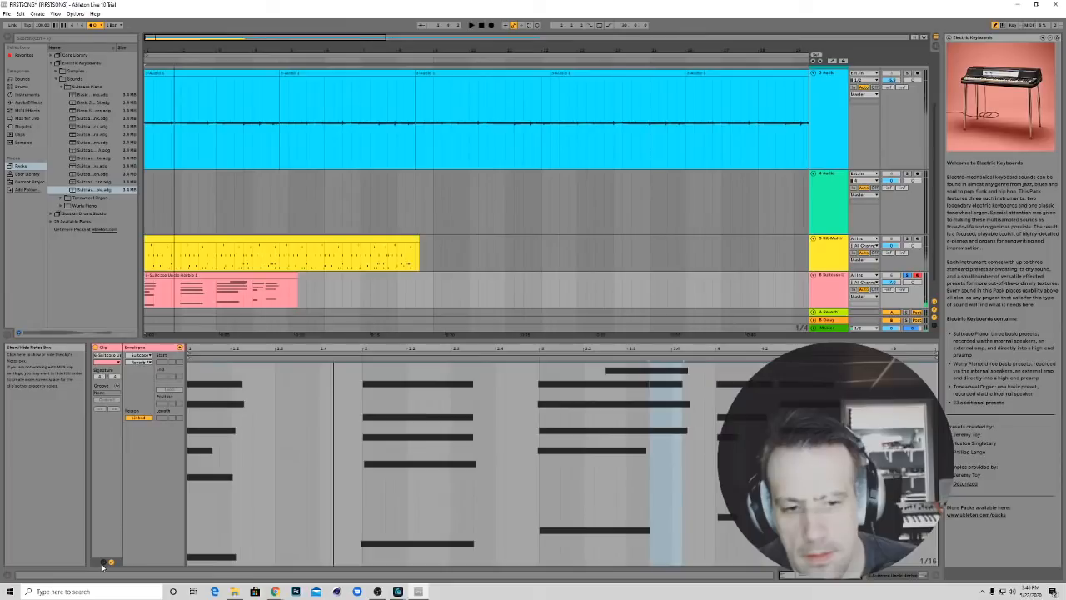
click(110, 562)
click(110, 562)
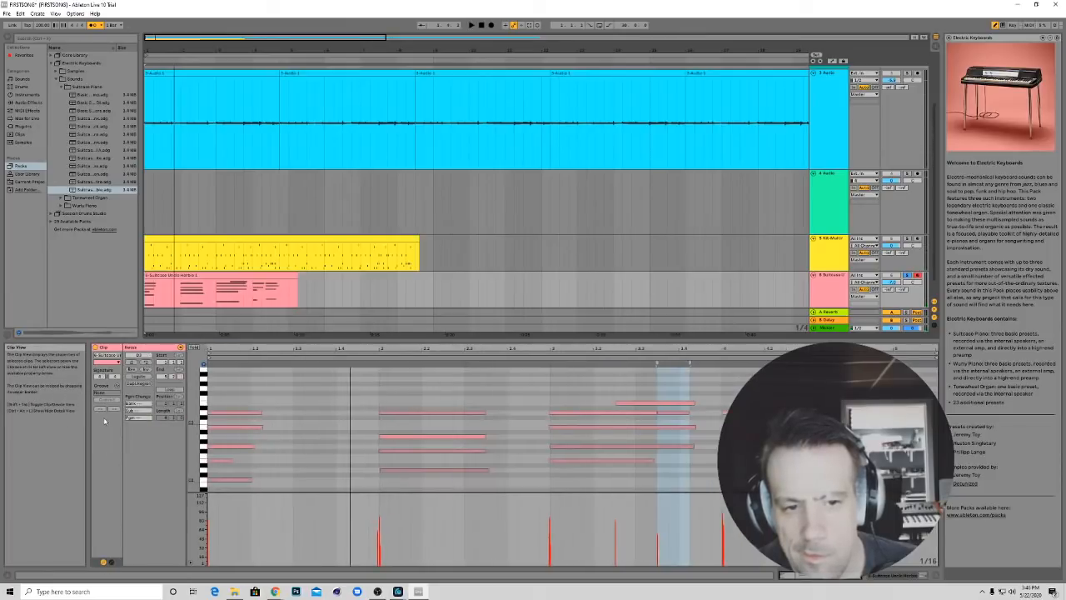
click(191, 563)
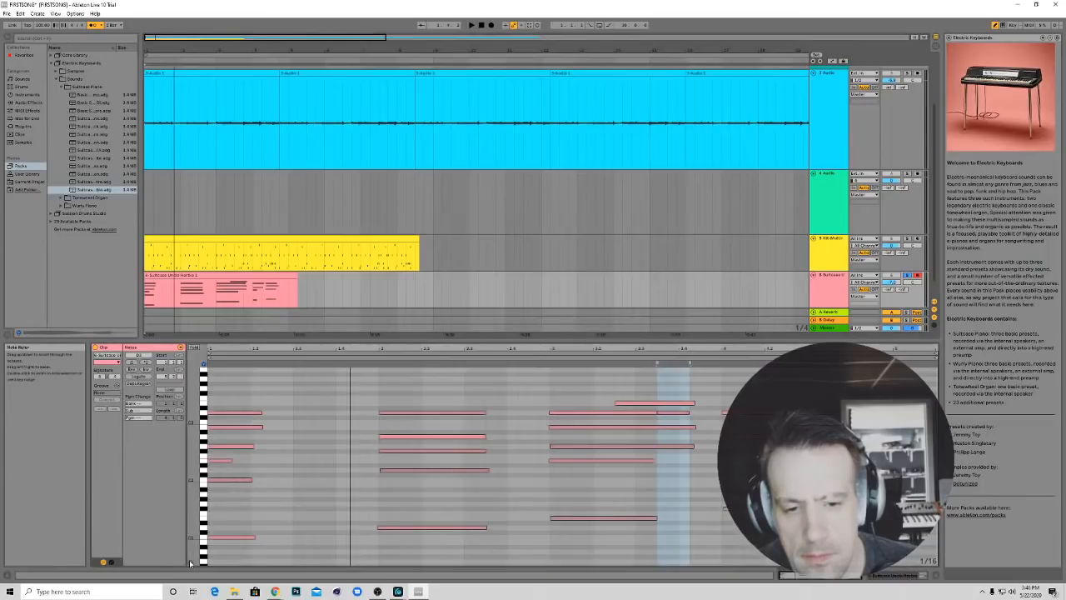
scroll(192, 543, down, 5)
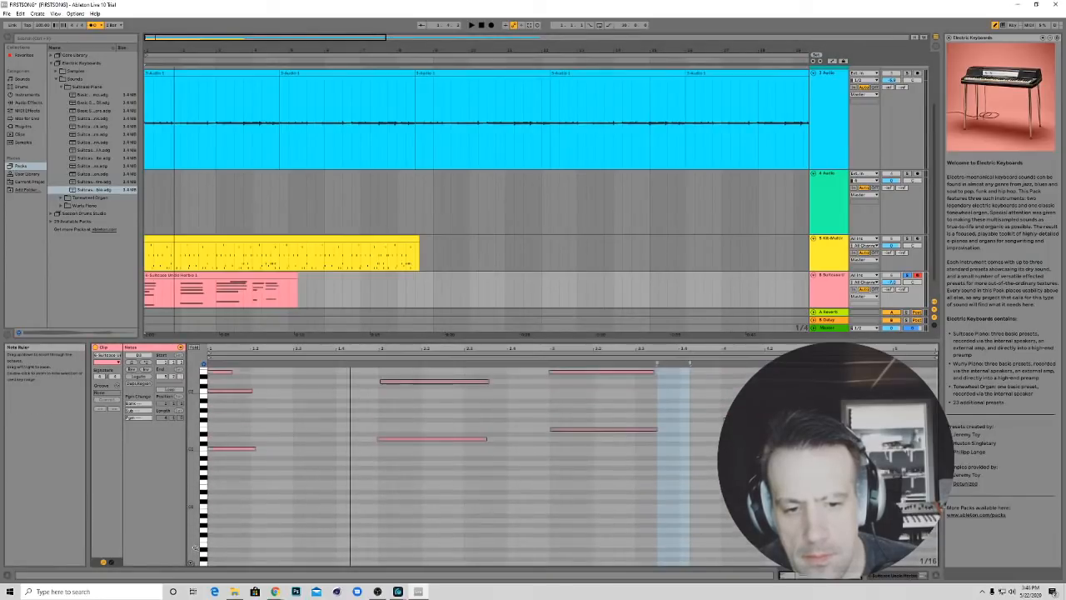
click(191, 564)
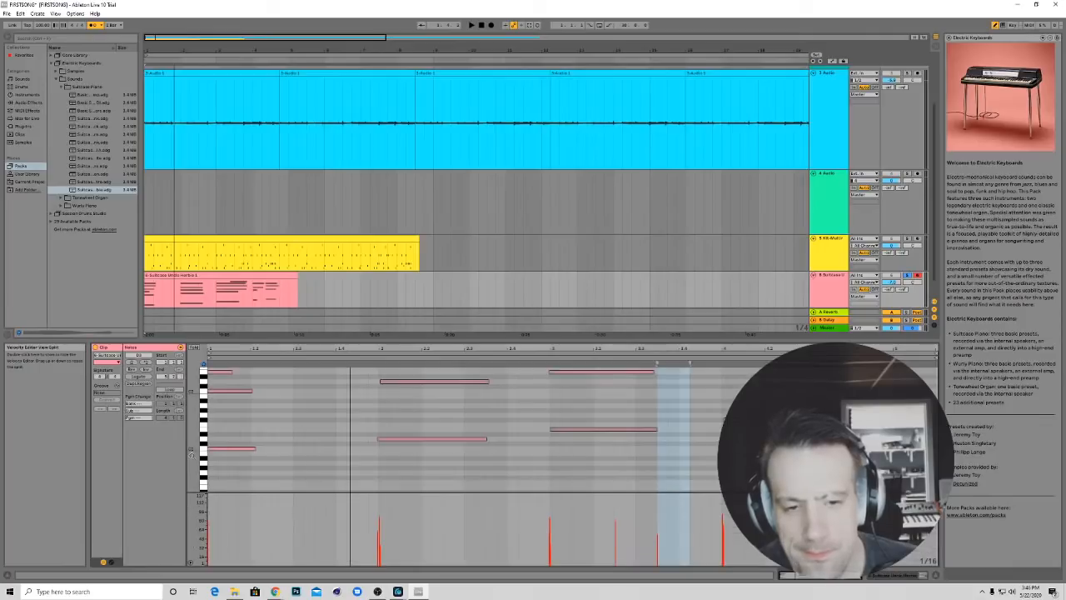
scroll(191, 454, up, 5)
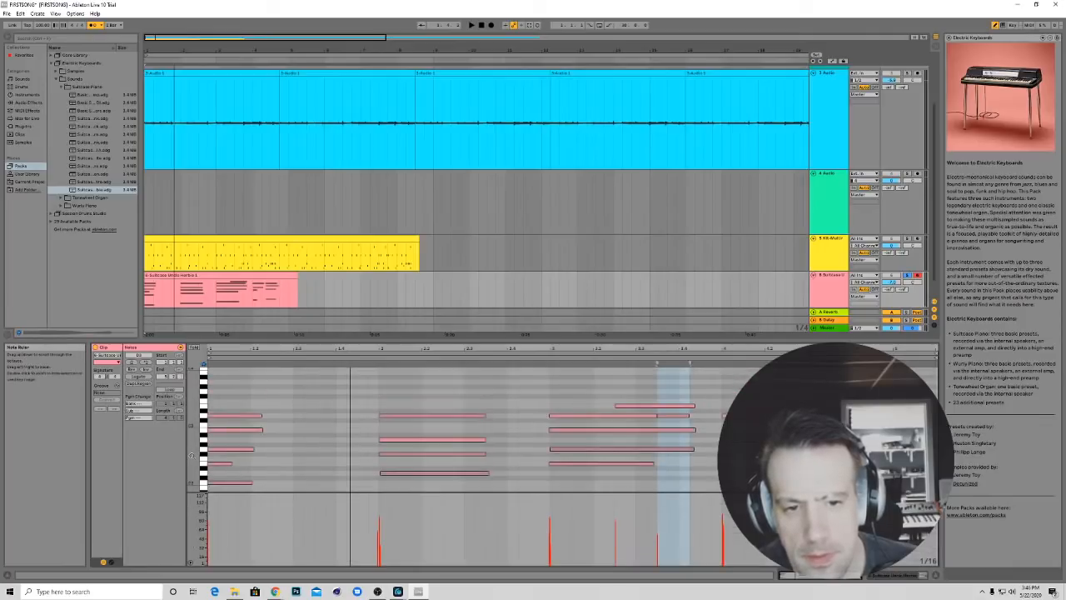
scroll(191, 455, down, 2)
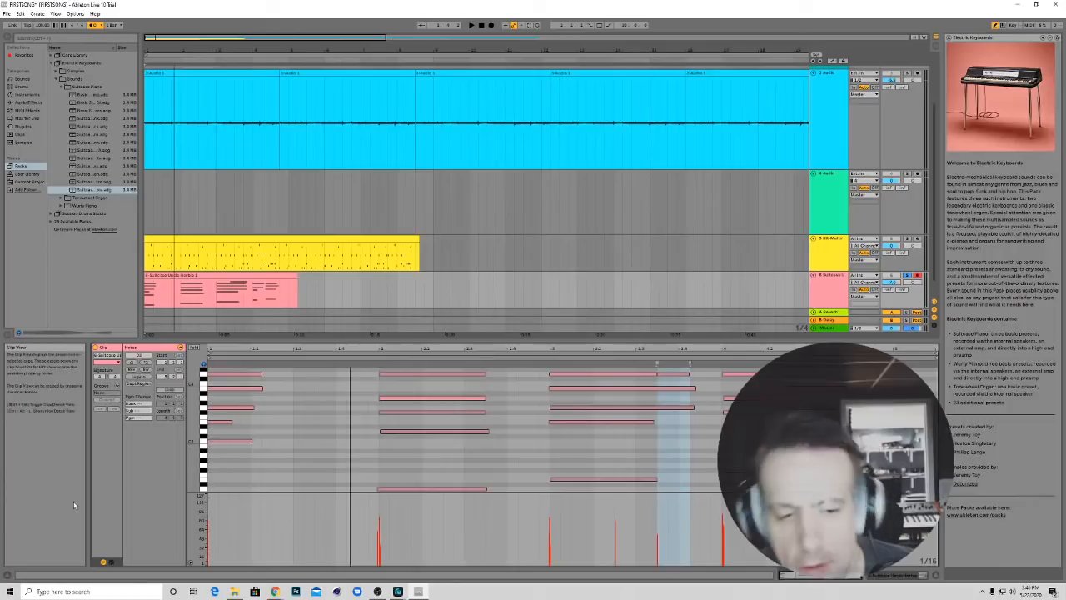
Show the keyboard clip's envelopes and look through the Suitcase Uncle Herbie instrument's available controls
click(113, 564)
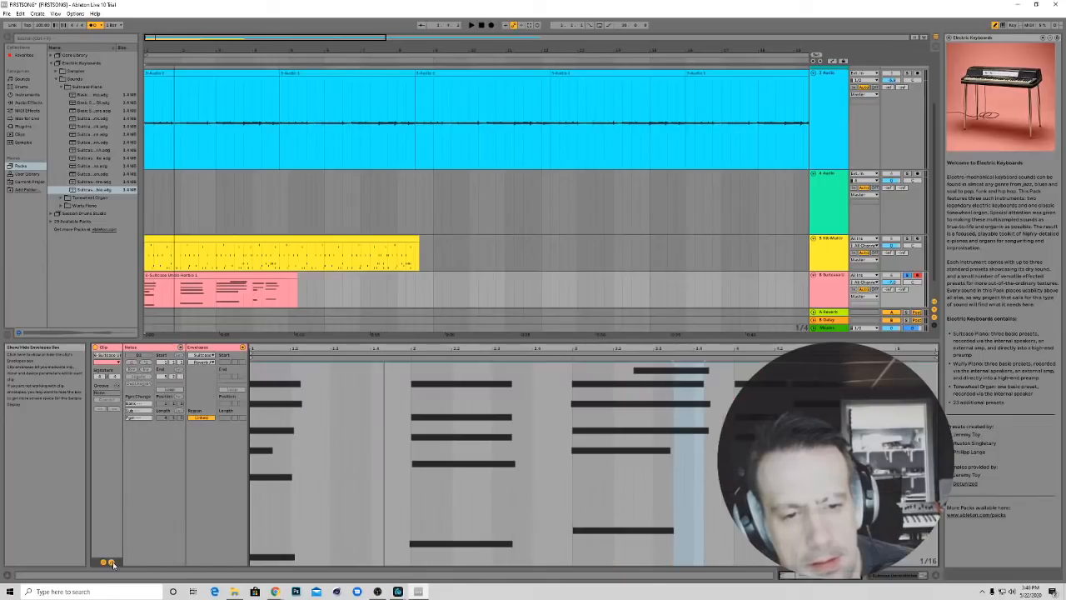
click(208, 363)
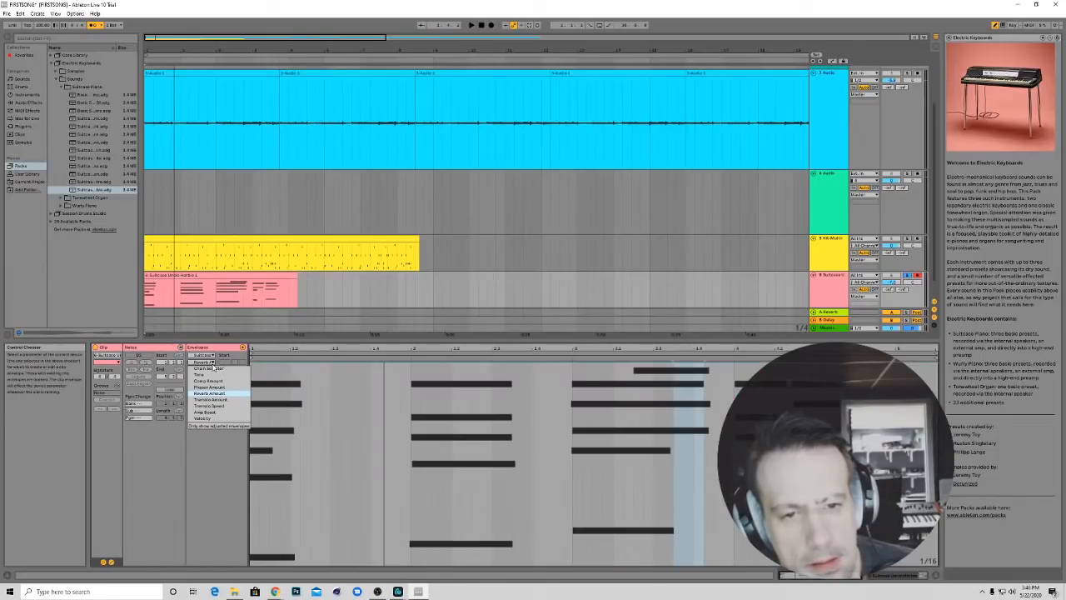
click(209, 393)
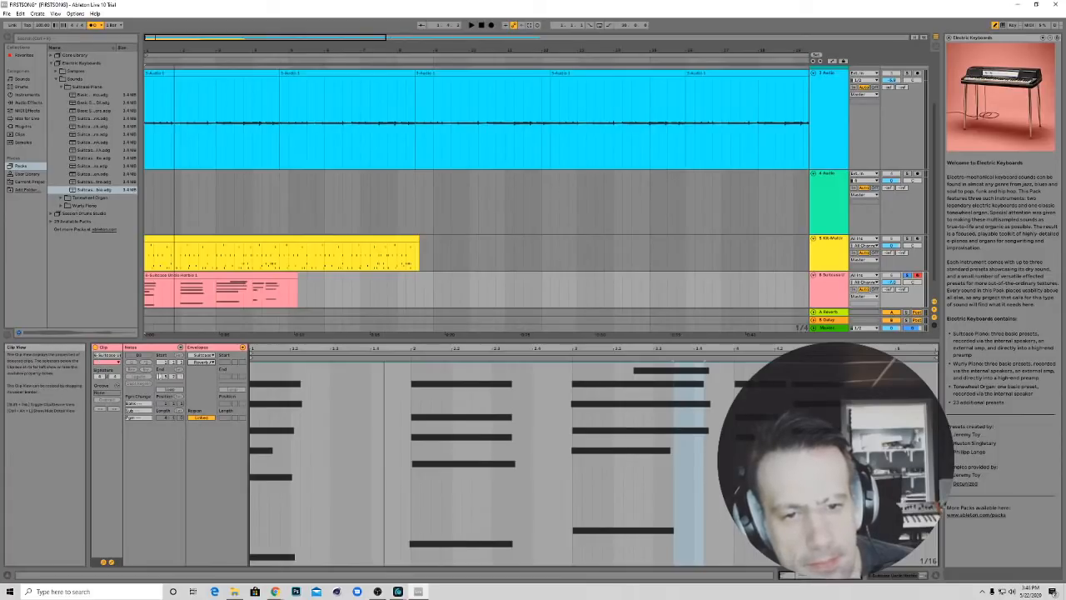
click(209, 364)
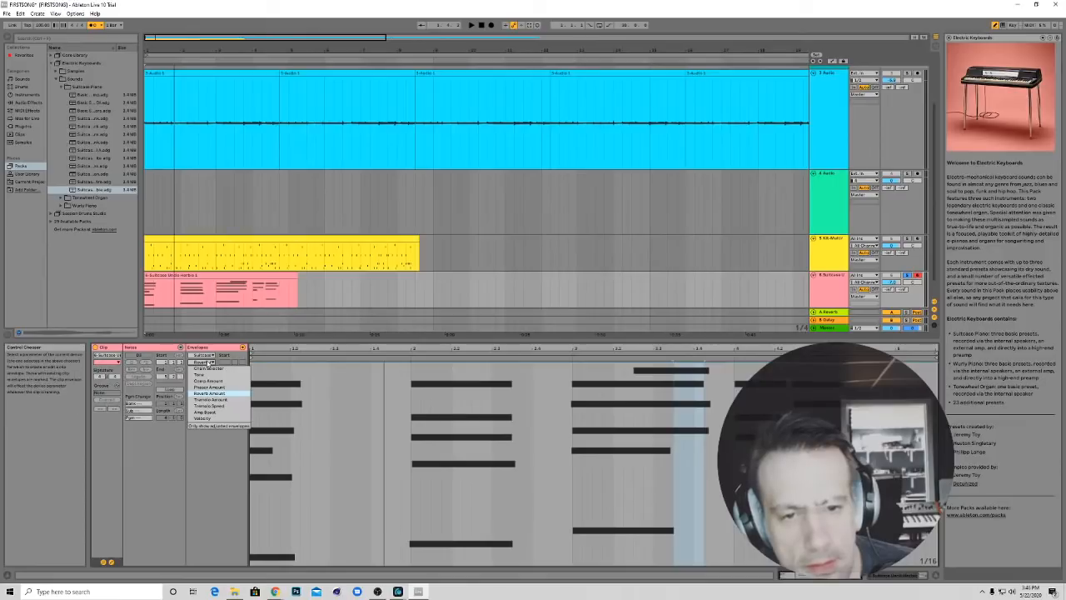
click(205, 367)
click(205, 364)
click(205, 382)
click(203, 363)
click(200, 394)
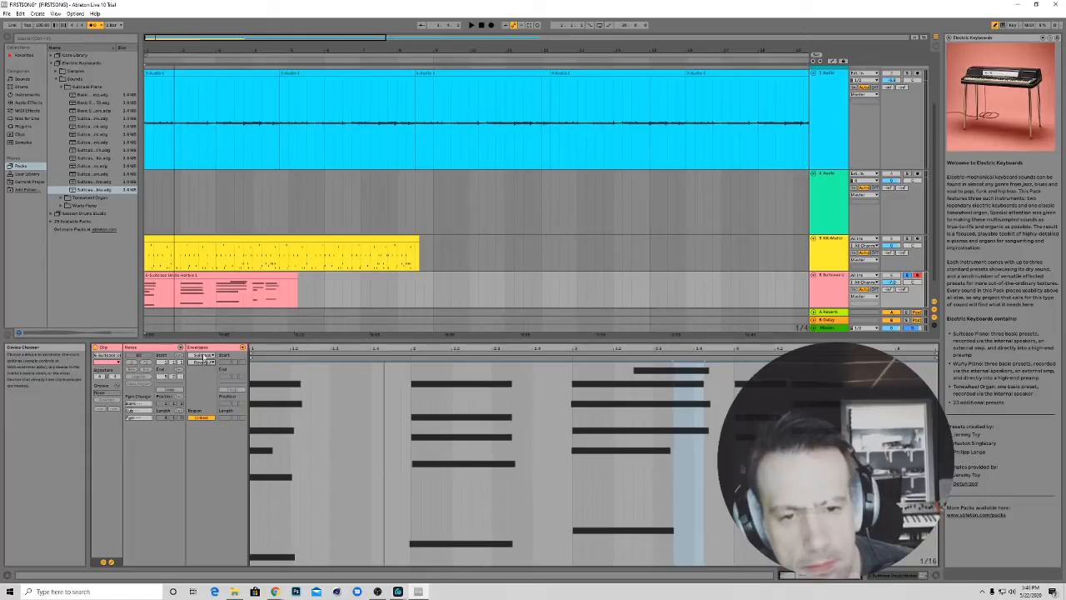
Switch the clip envelope to the MIDI Ctrl device and its 64 - Hold Pedal controller
click(201, 356)
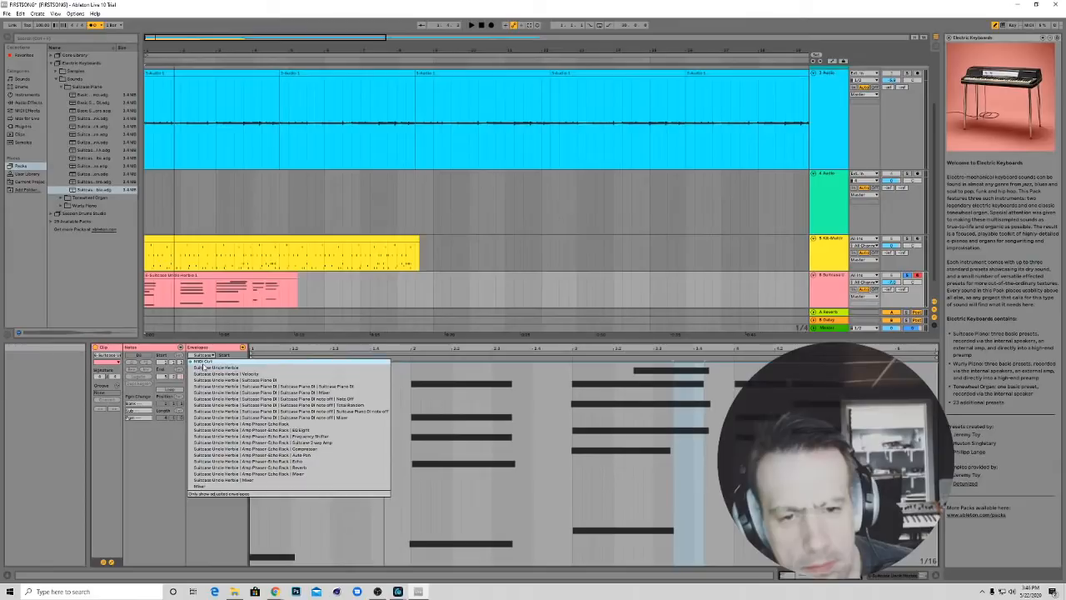
click(201, 361)
click(200, 362)
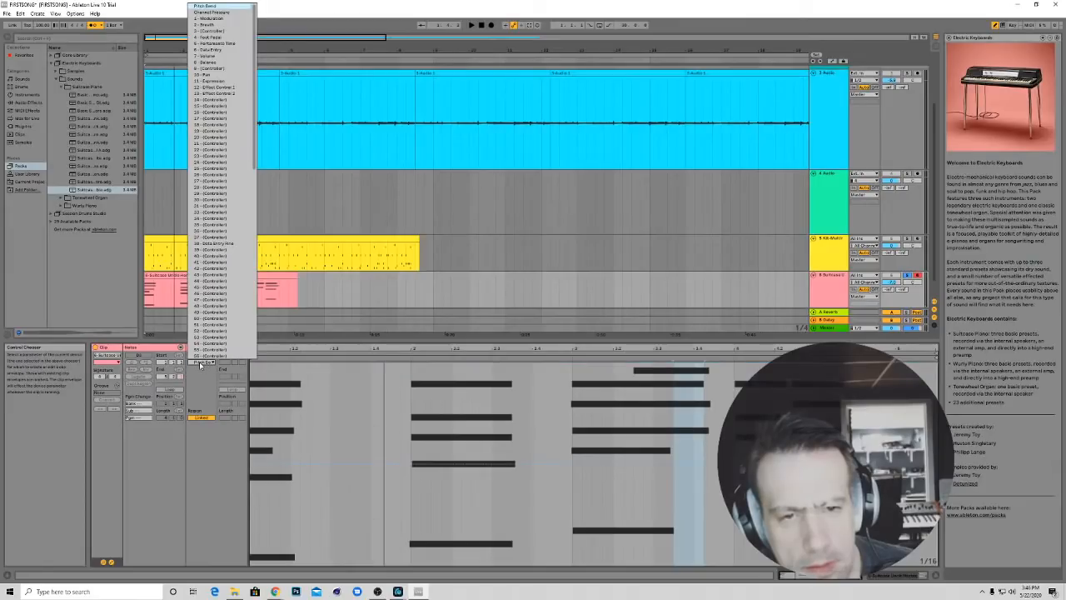
scroll(215, 250, down, 2)
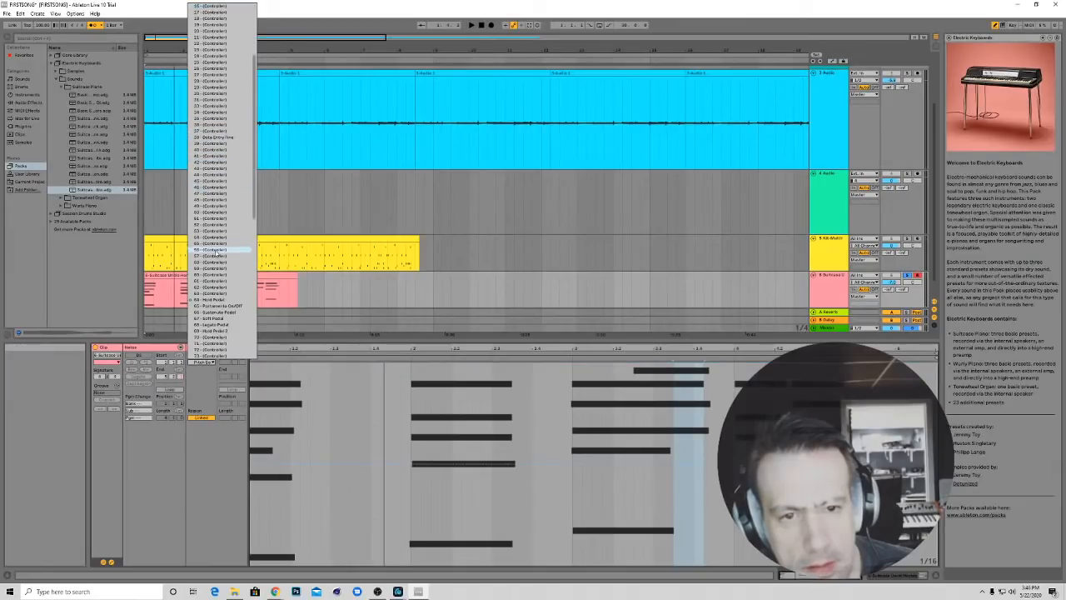
click(210, 305)
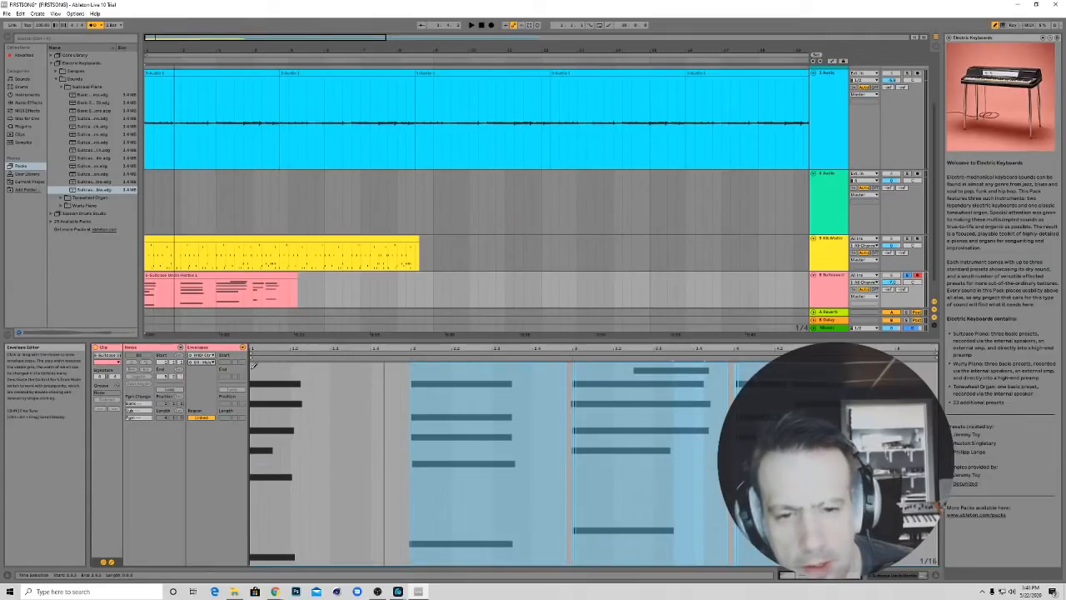
Draw the Hold Pedal envelope at its highest level from the clip's start to shortly before the second chord
click(253, 367)
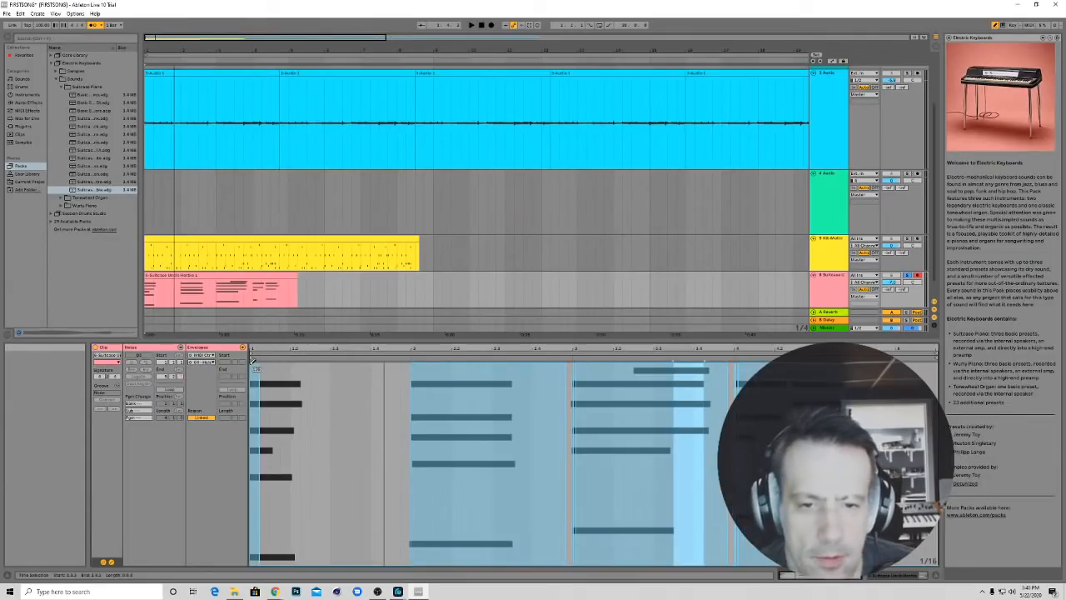
drag(258, 367, 379, 367)
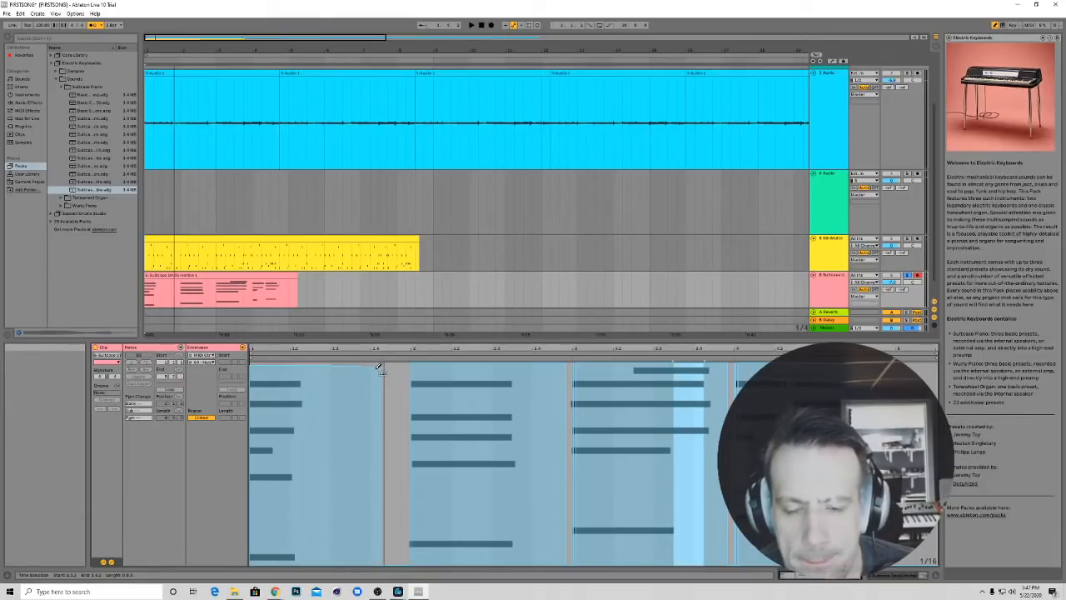
Play the soloed keyboard part to check how its Hold Pedal envelope sounds
key(space)
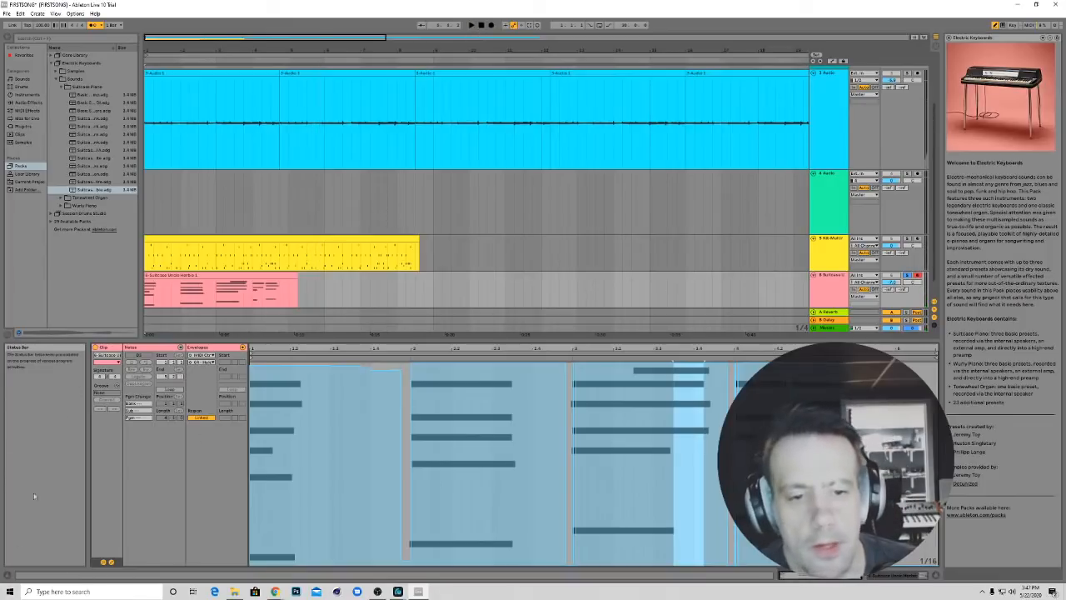
click(243, 349)
click(243, 349)
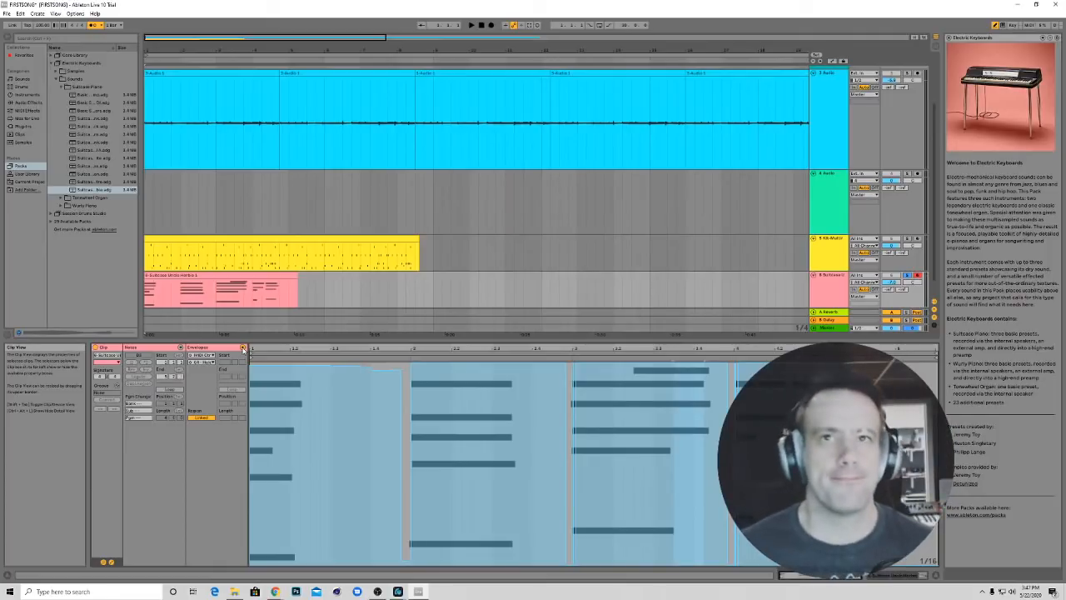
key(space)
click(318, 374)
key(space)
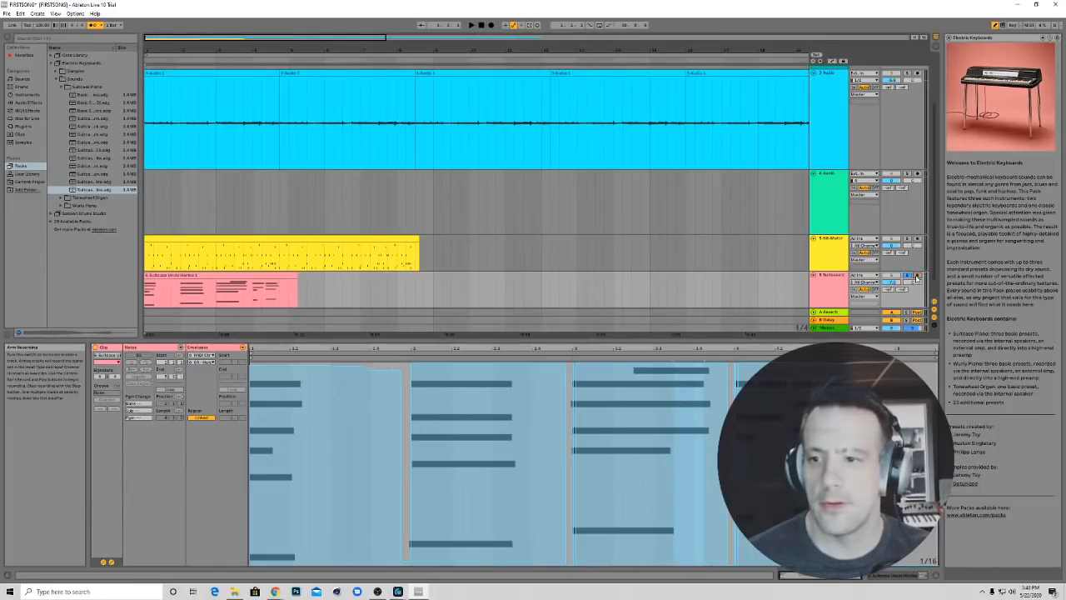
Play the keyboard part unsoloed with the other tracks and lower the keyboard track's volume
key(space)
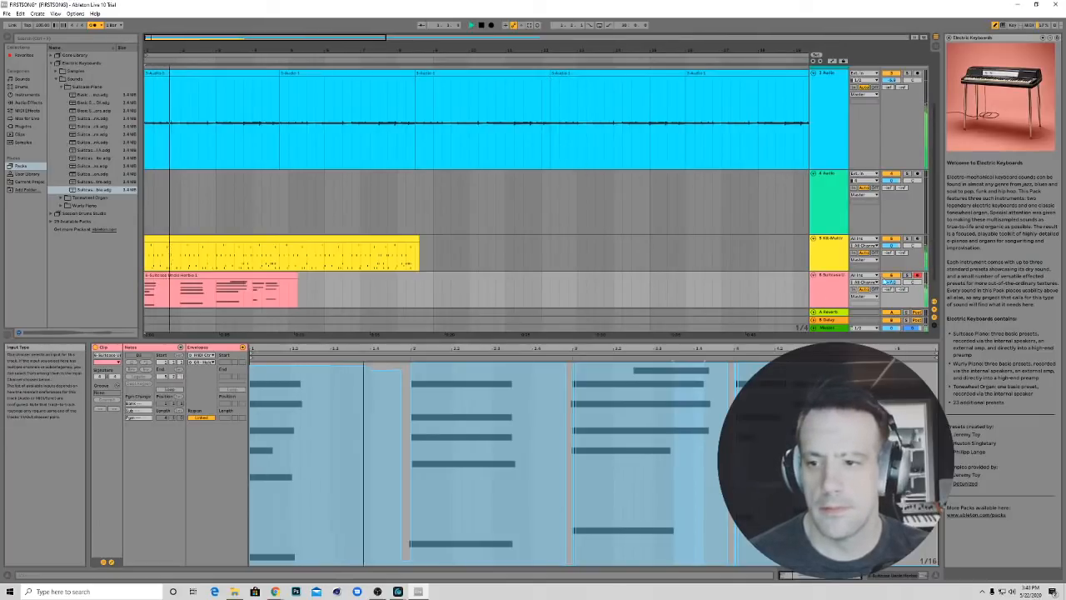
click(893, 283)
drag(894, 285, 894, 289)
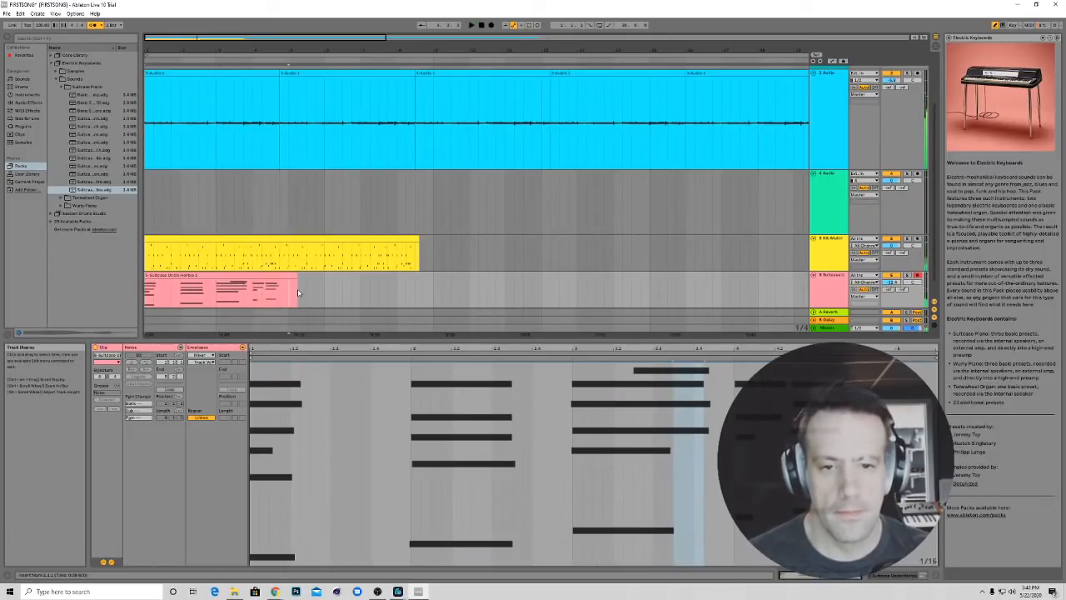
Trim the keyboard clip's end back to the start of the second audio clip and select the shortened clip
drag(299, 292, 288, 297)
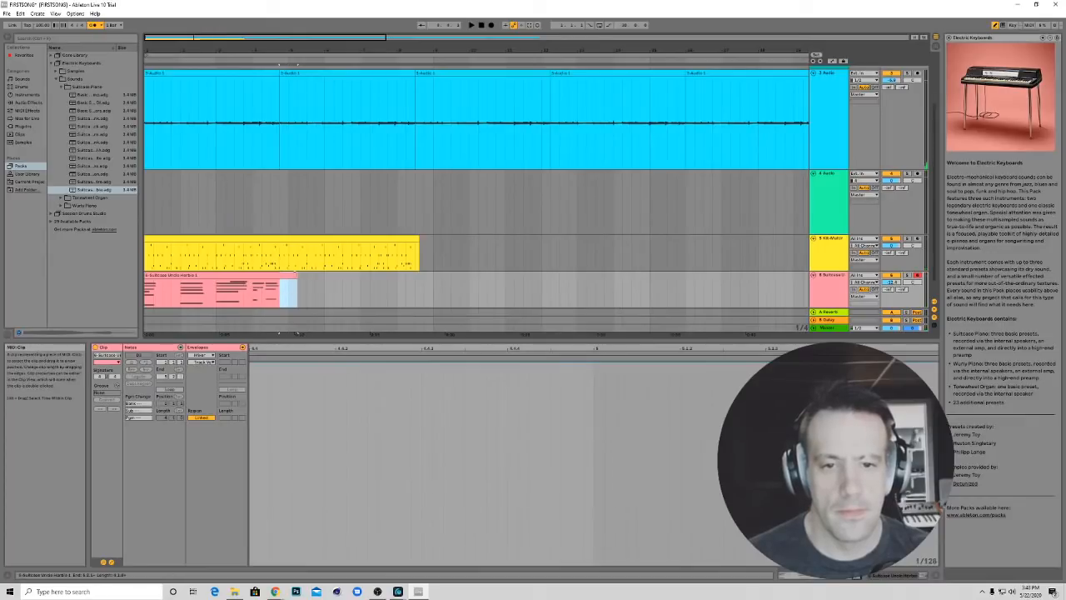
click(261, 274)
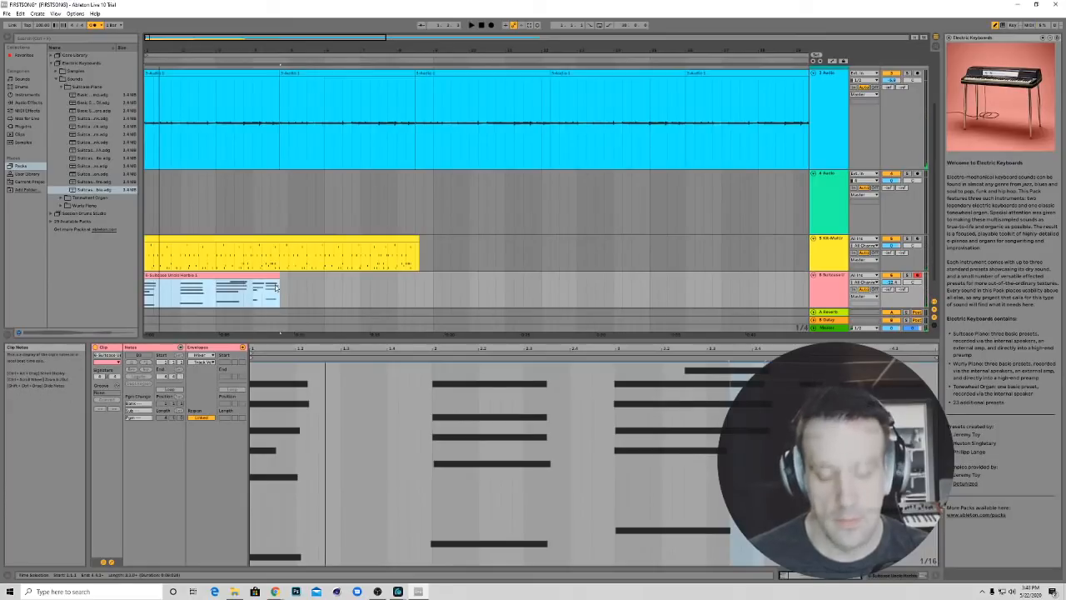
Duplicate the trimmed keyboard clip three times in a row and consolidate all the copies into one clip
key(ctrl+d)
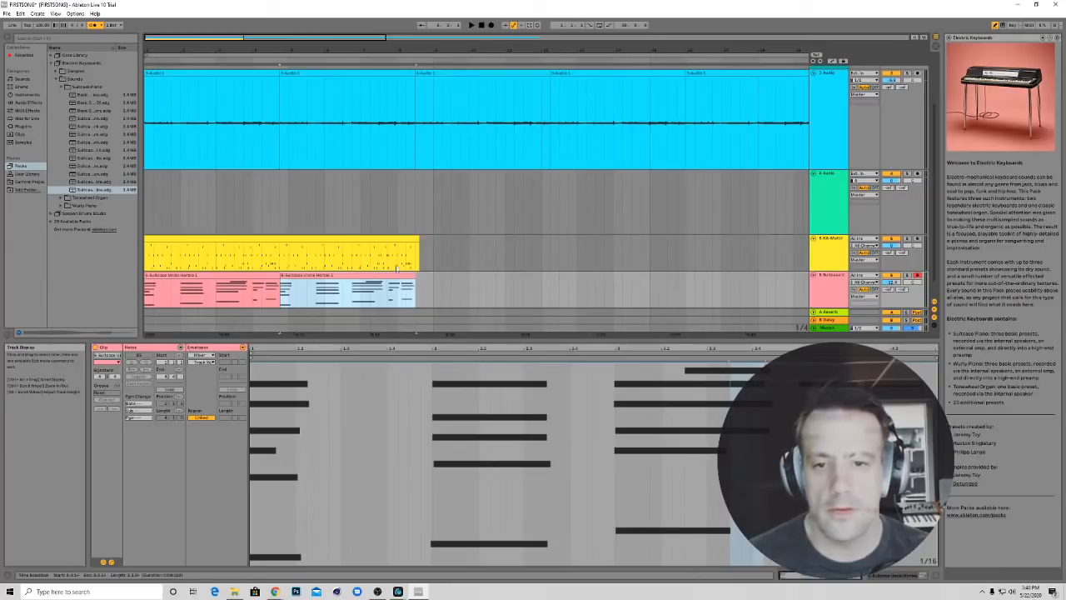
key(ctrl+d)
key(ctrl+d)
drag(712, 292, 124, 290)
key(ctrl+j)
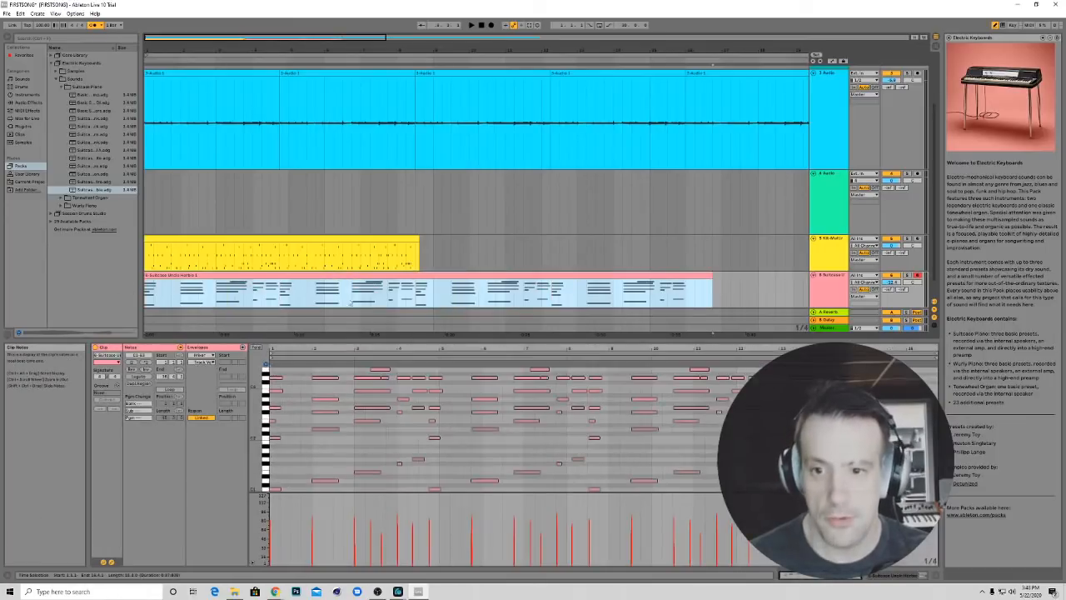
Listen to the consolidated keyboard clip with the other tracks, including the section around the fourth audio clip's start
key(space)
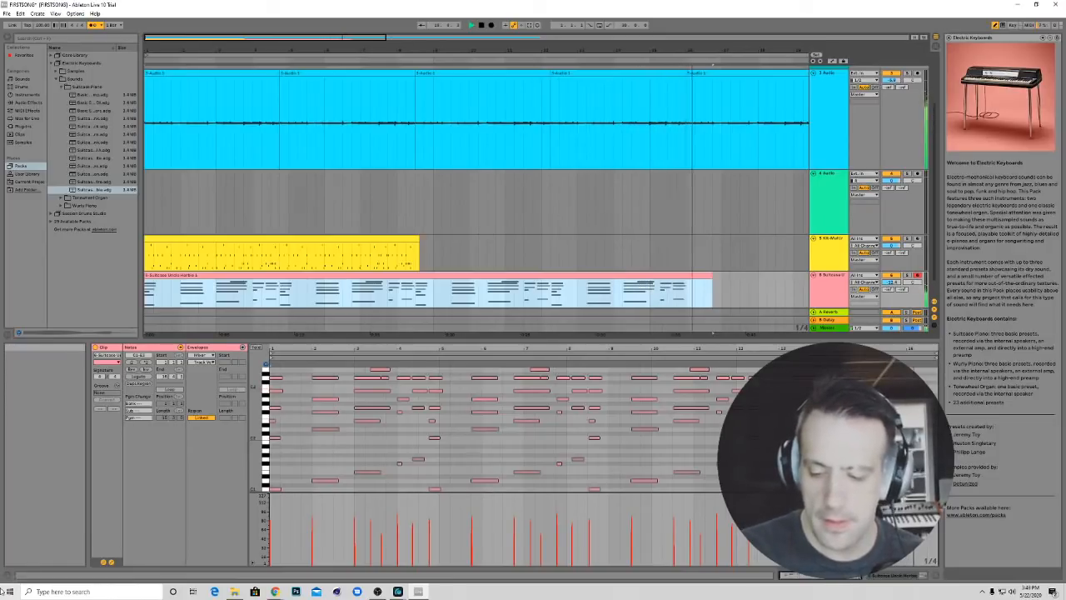
key(space)
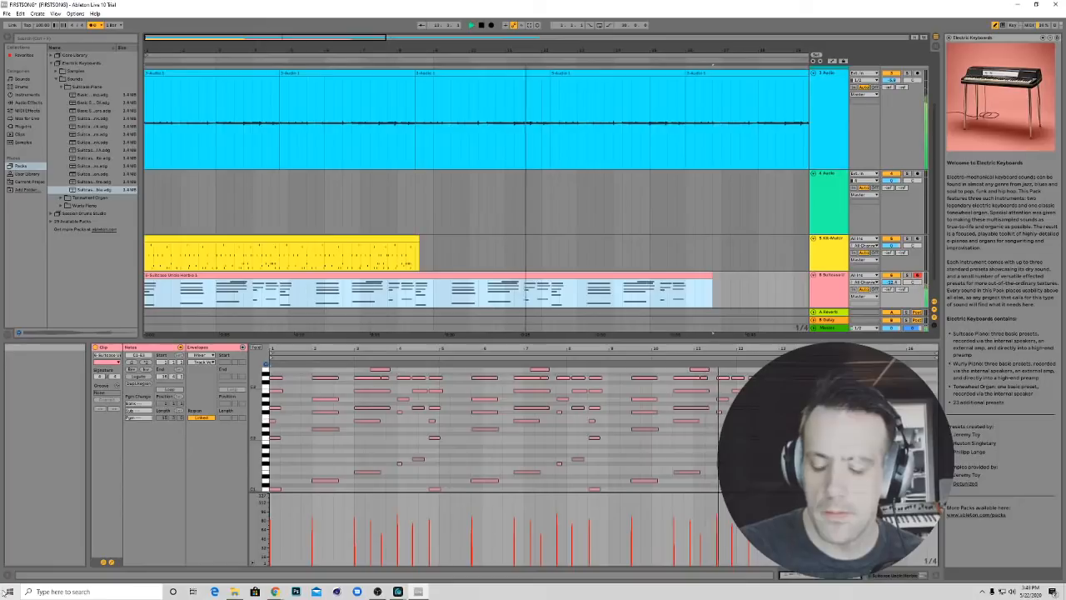
key(space)
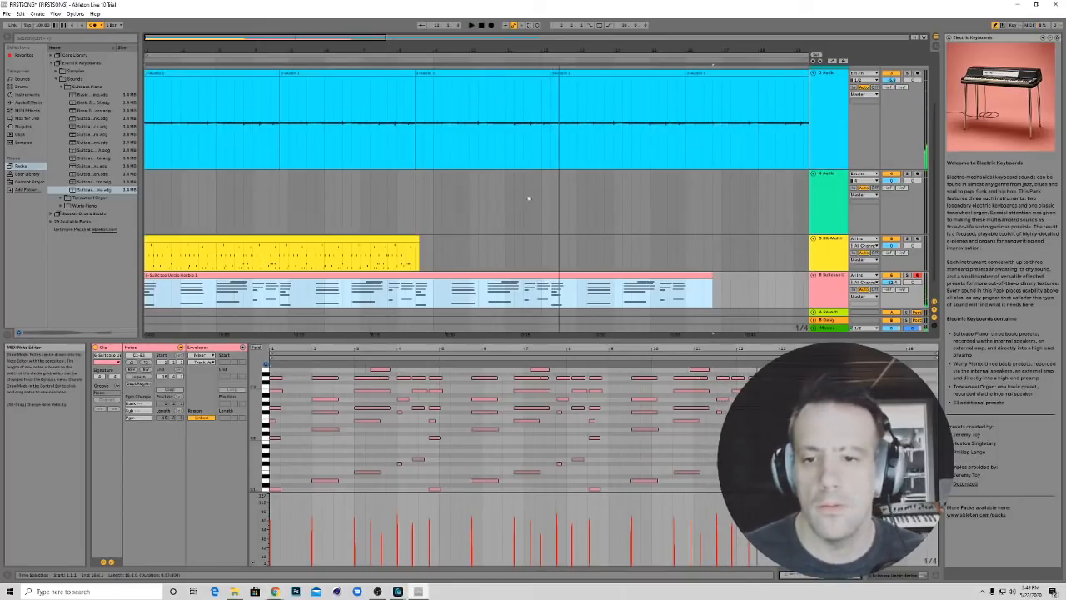
click(548, 57)
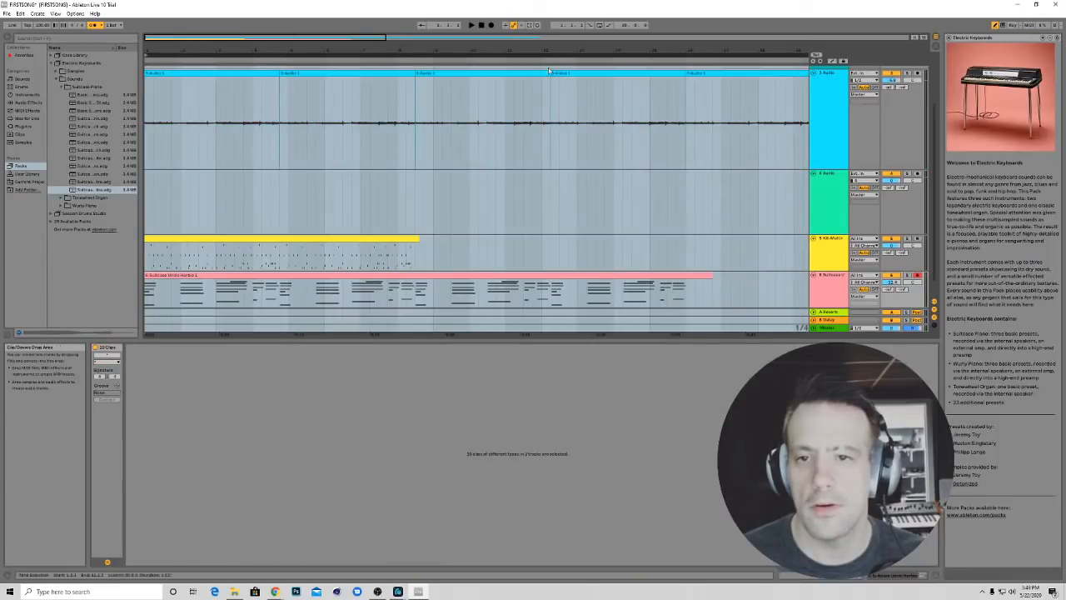
click(549, 61)
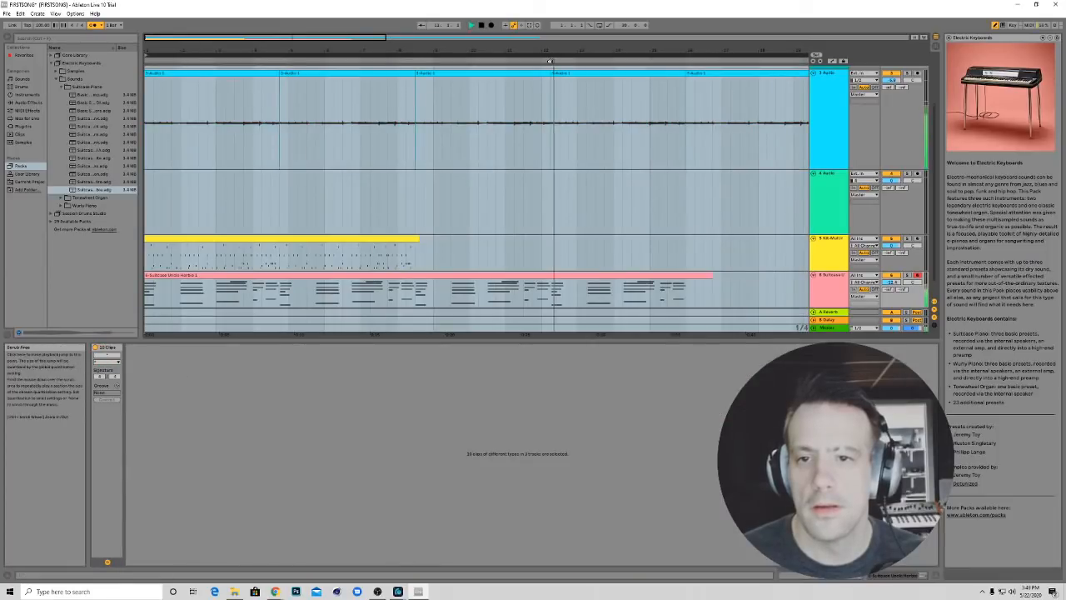
key(ctrl+a)
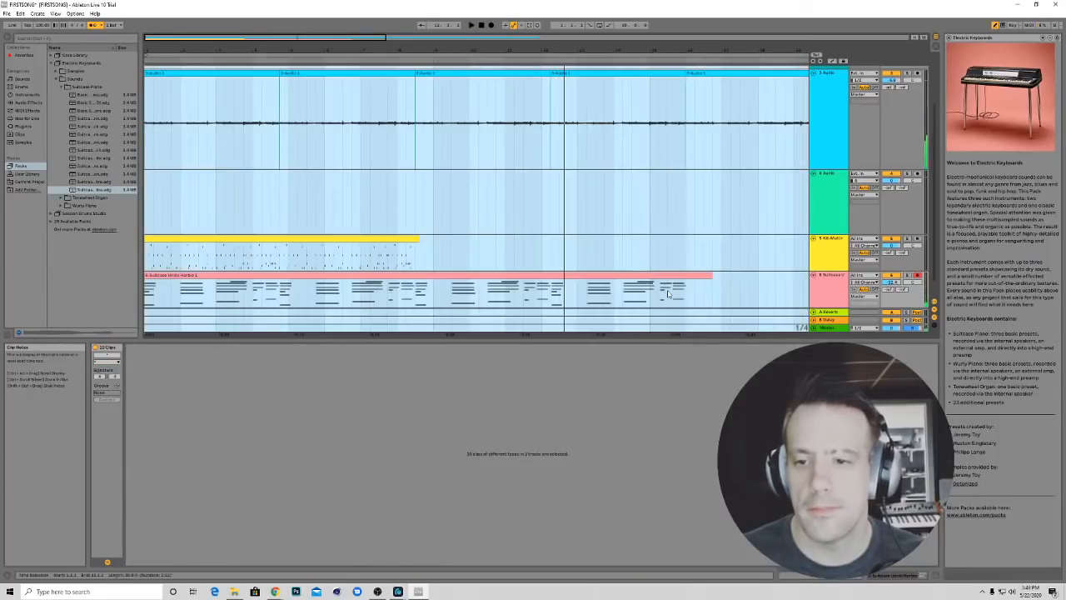
Quantize all notes in the consolidated keyboard clip and play it with the other tracks
click(440, 277)
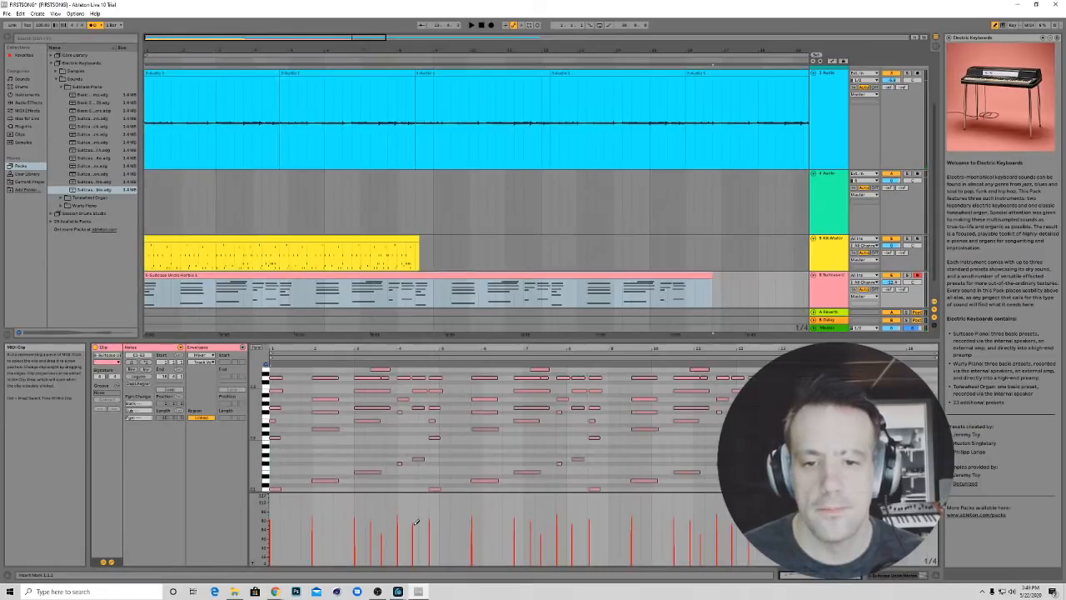
key(ctrl+a)
right_click(410, 473)
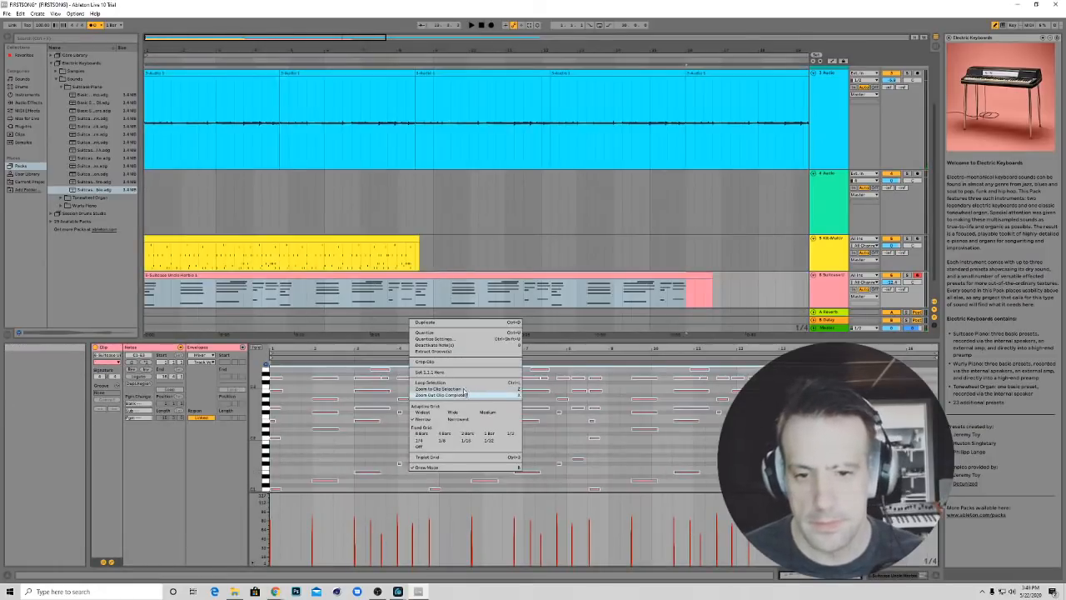
click(438, 334)
key(space)
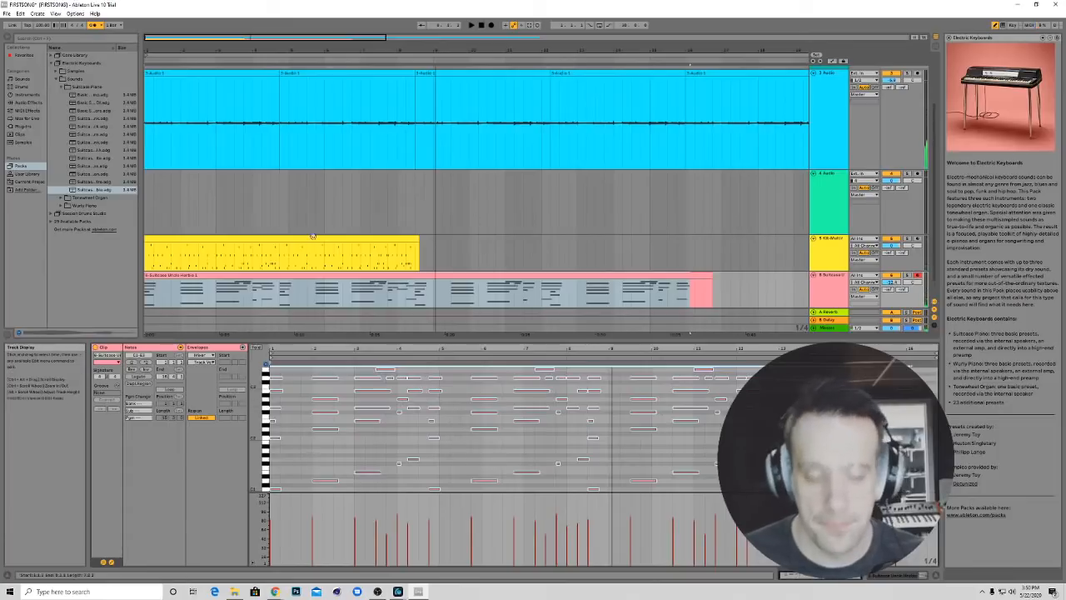
Undo the quantization, the consolidation and the duplicates, back to the single trimmed keyboard clip
scroll(234, 204, down, 1)
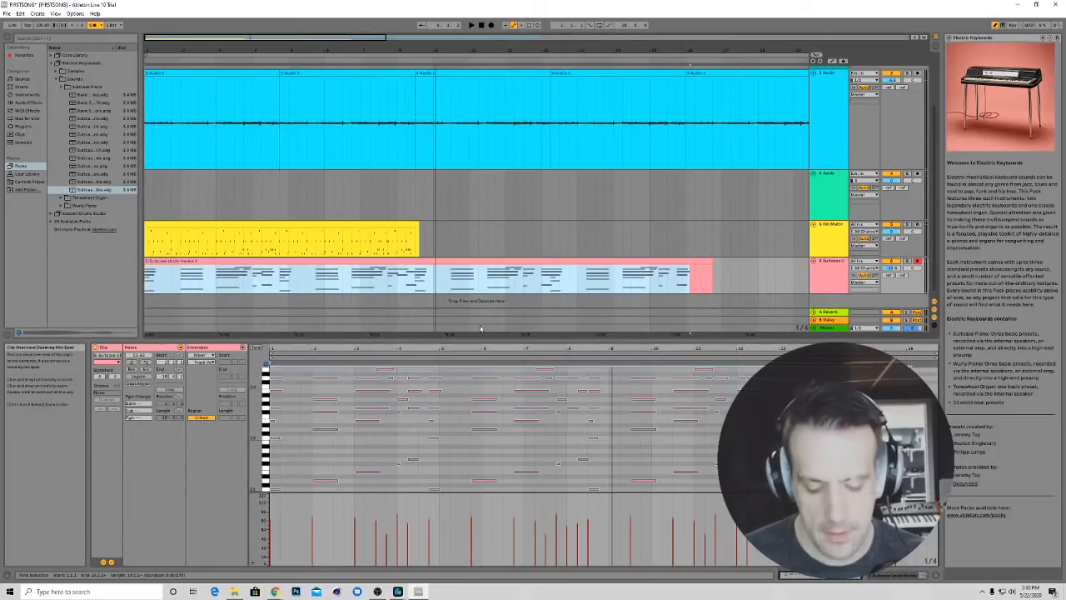
key(ctrl+z)
key(ctrl+z)
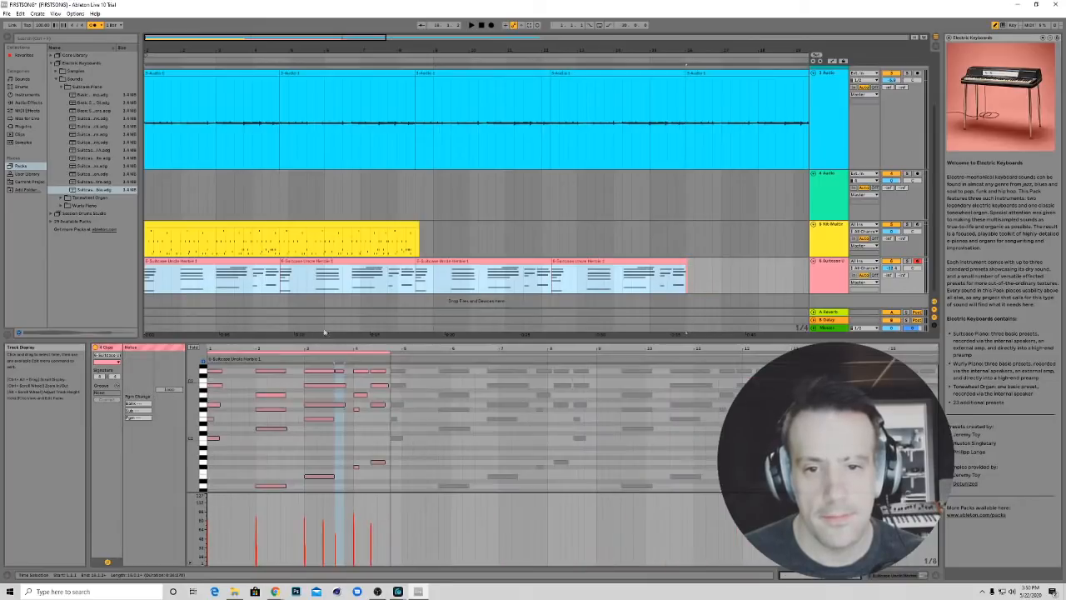
key(ctrl+z)
key(ctrl+z)
key(ctrl+z)
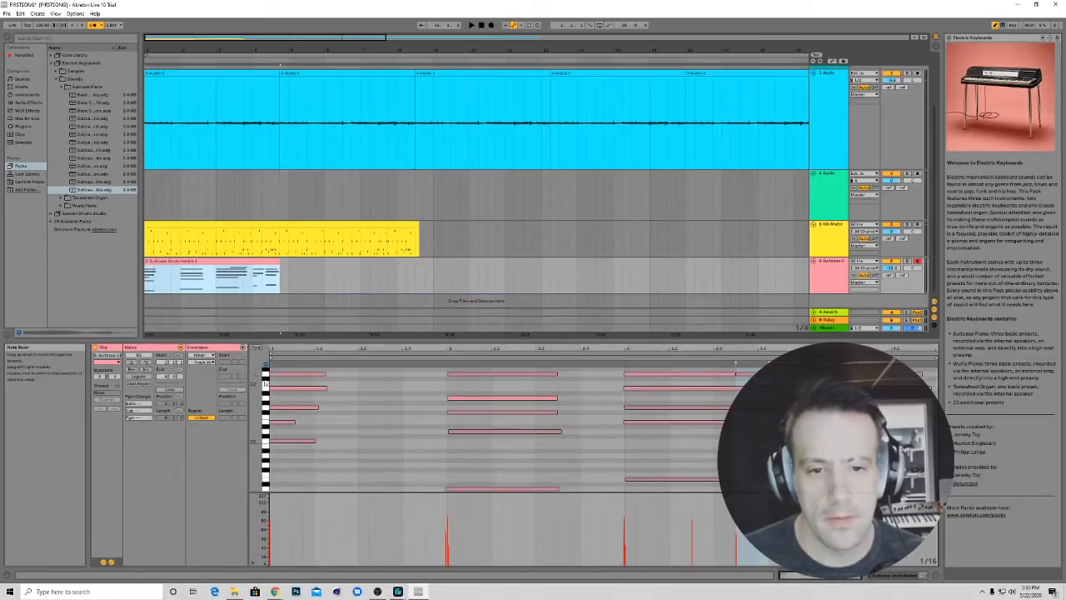
Quantize all notes in the trimmed keyboard clip
key(ctrl+a)
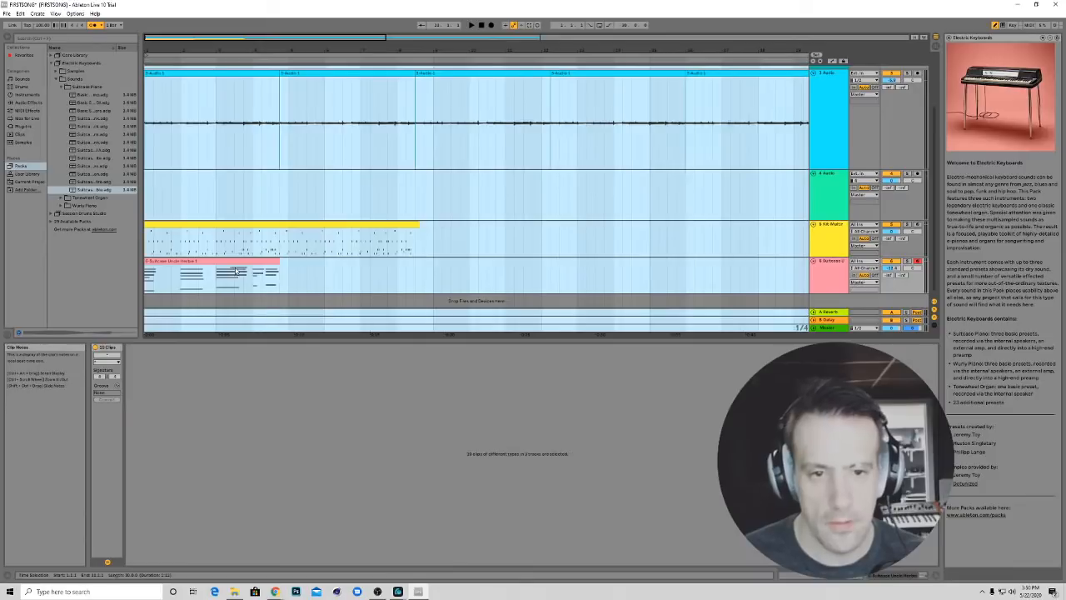
click(237, 273)
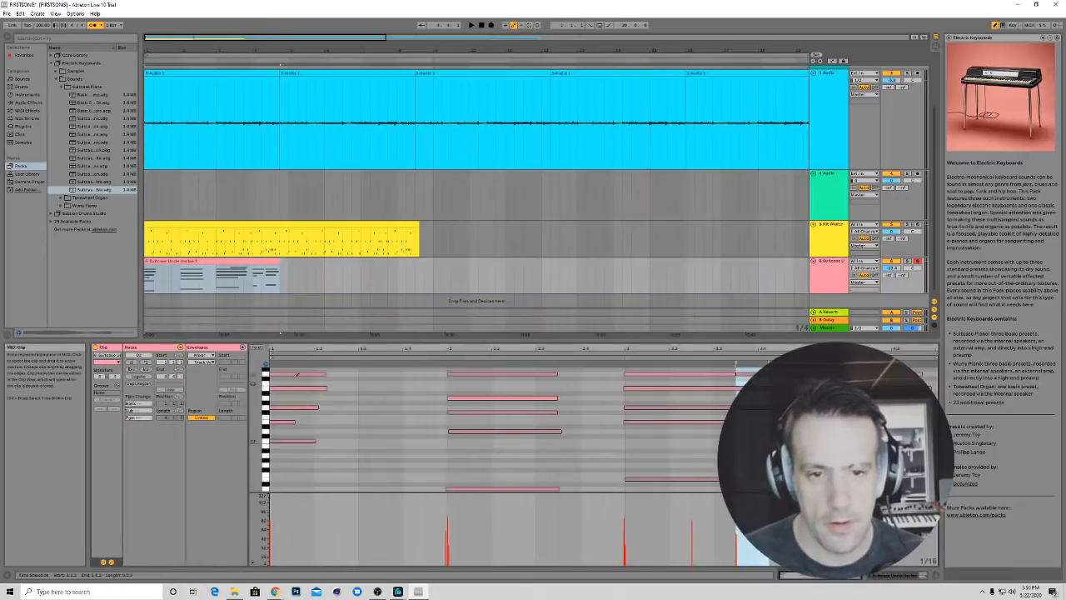
key(ctrl+a)
right_click(394, 427)
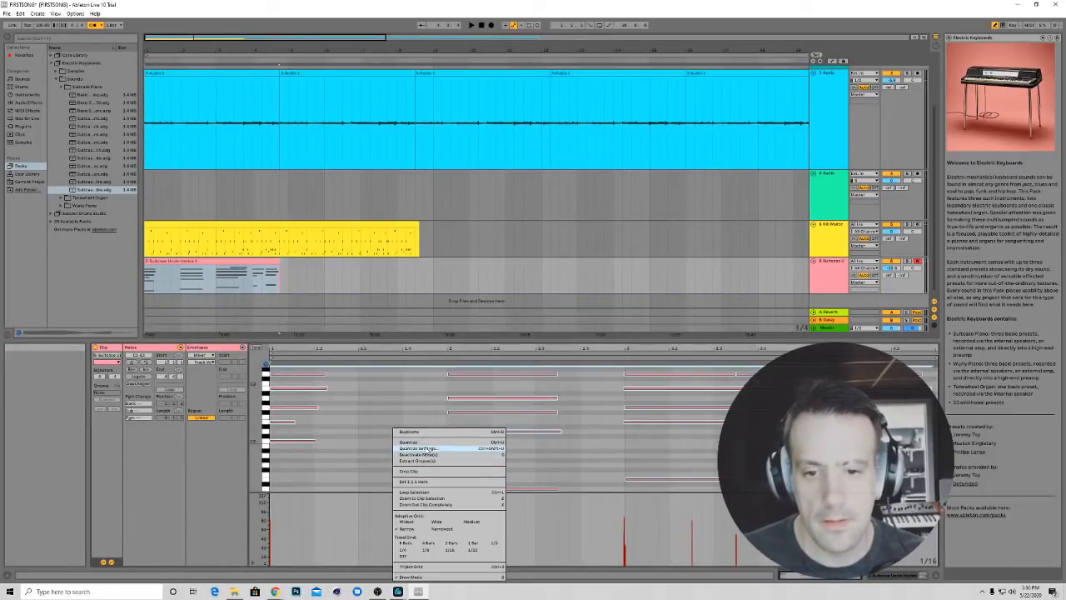
click(423, 443)
Play the quantized keyboard clip from its start with the other tracks and look over its high and low notes
key(space)
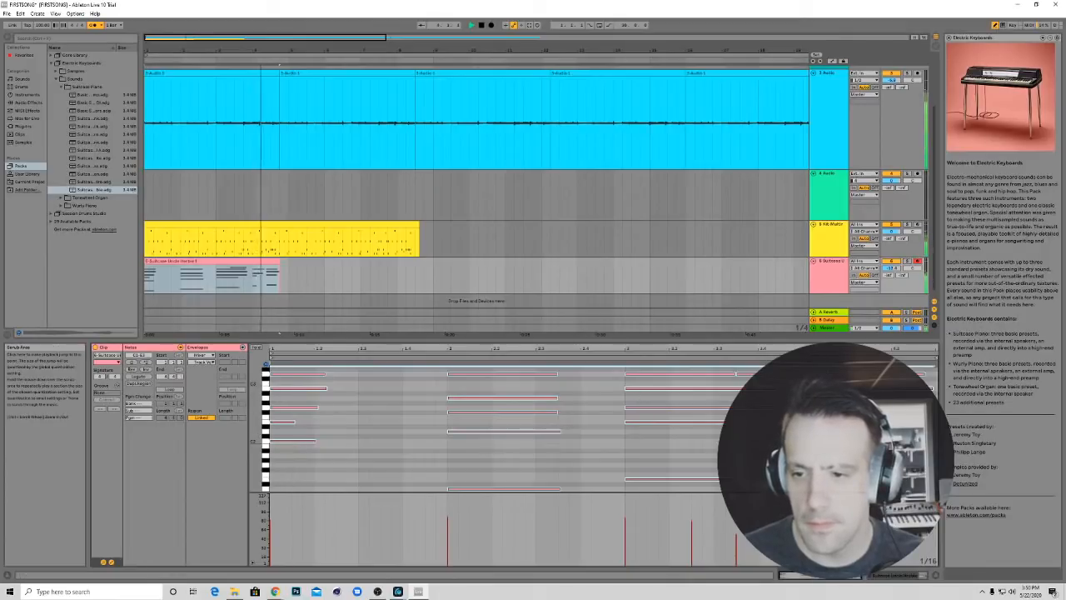
key(space)
key(space)
key(space)
click(280, 358)
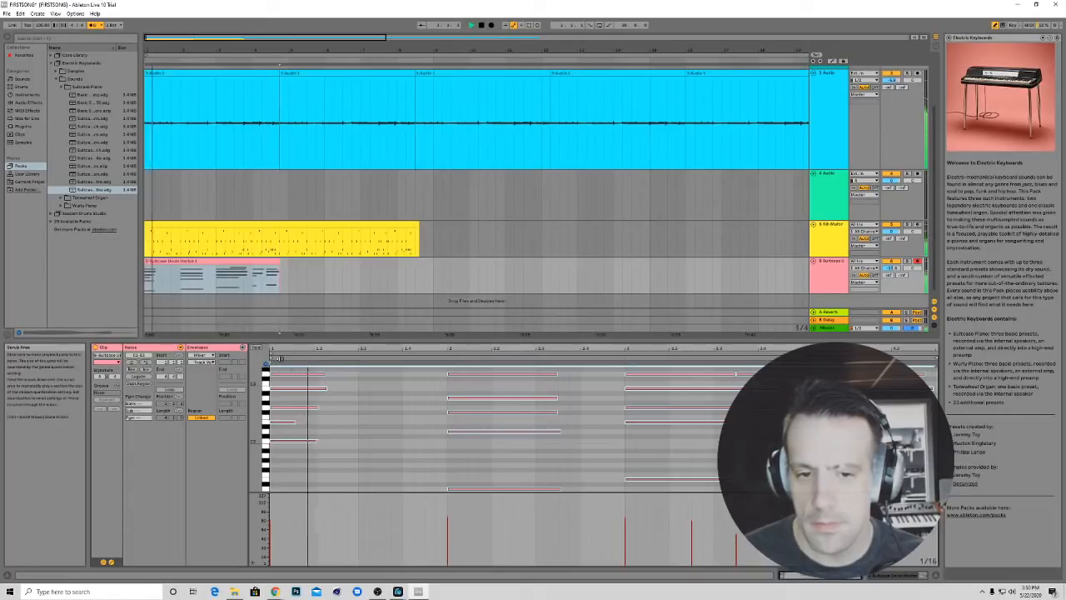
scroll(577, 392, up, 1)
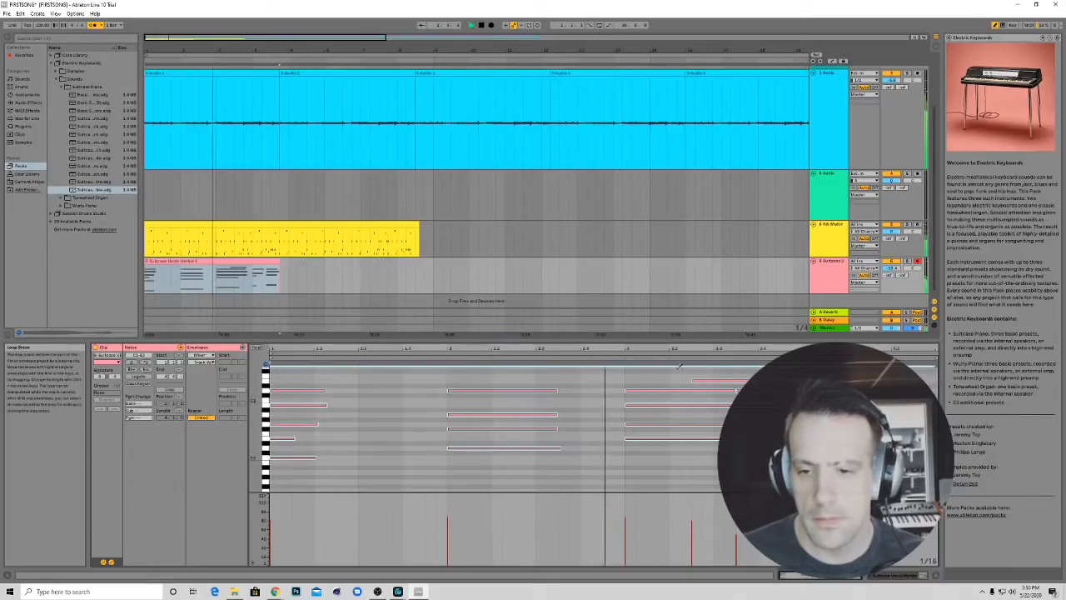
scroll(573, 462, down, 3)
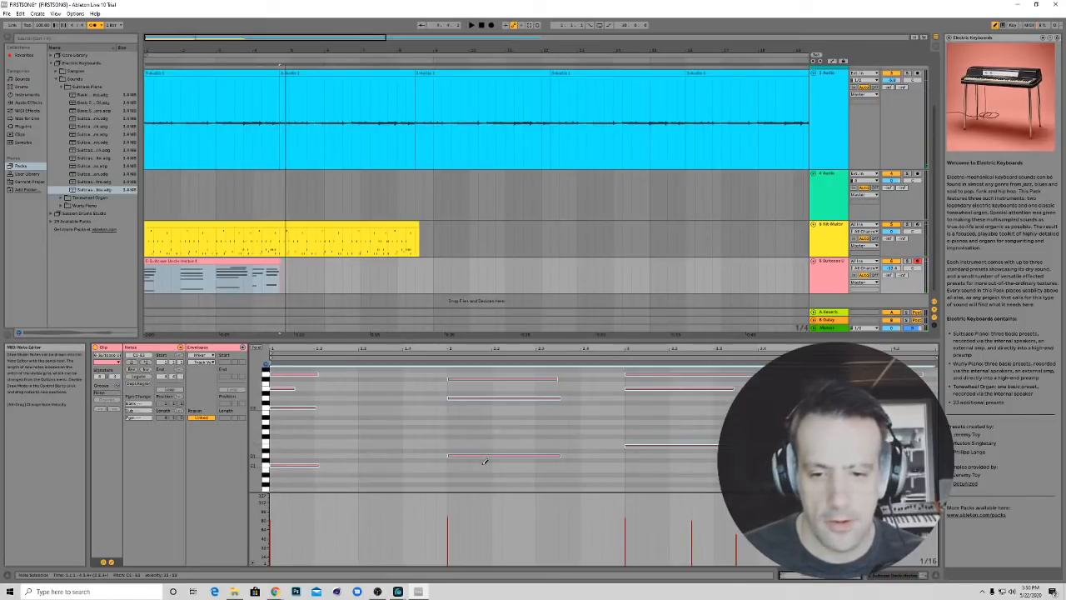
right_click(473, 464)
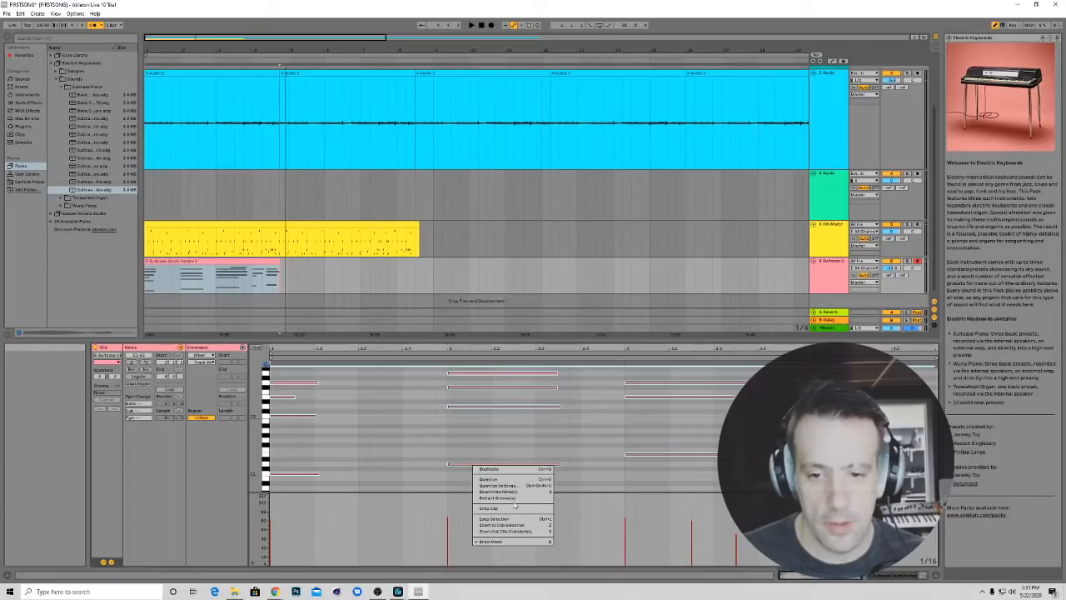
click(395, 442)
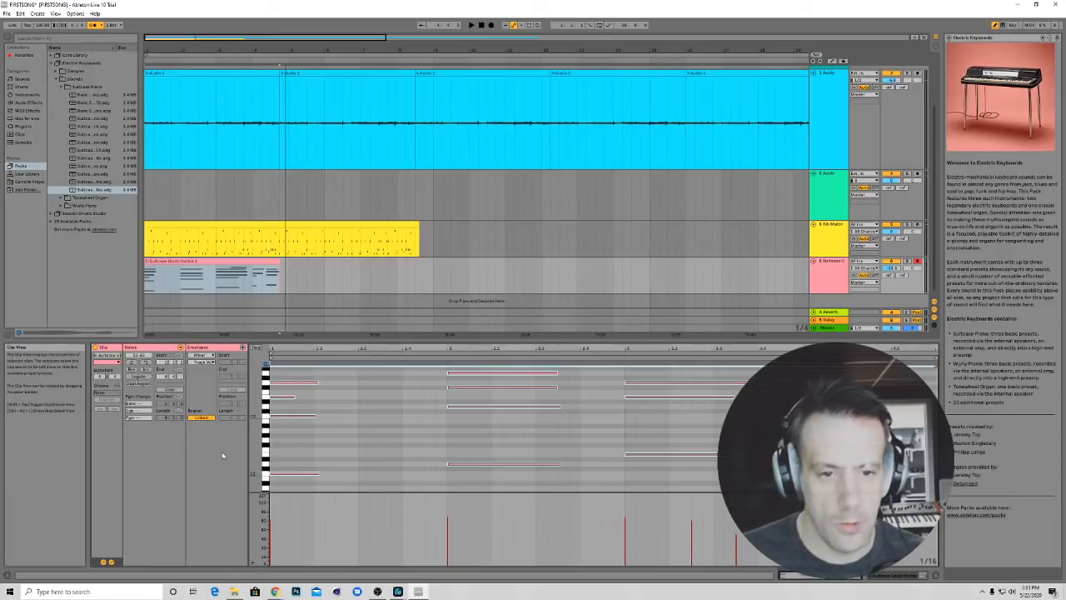
Look at the keyboard clip's envelopes for the Velocity device's Drive control and the Suitcase Uncle Herbie device
click(203, 356)
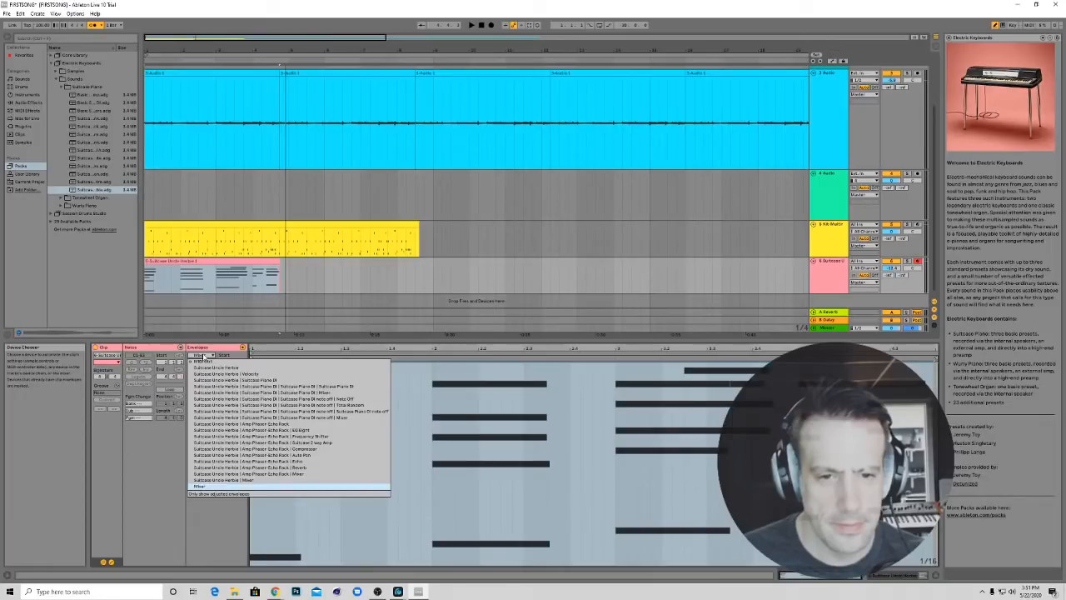
click(221, 374)
click(201, 364)
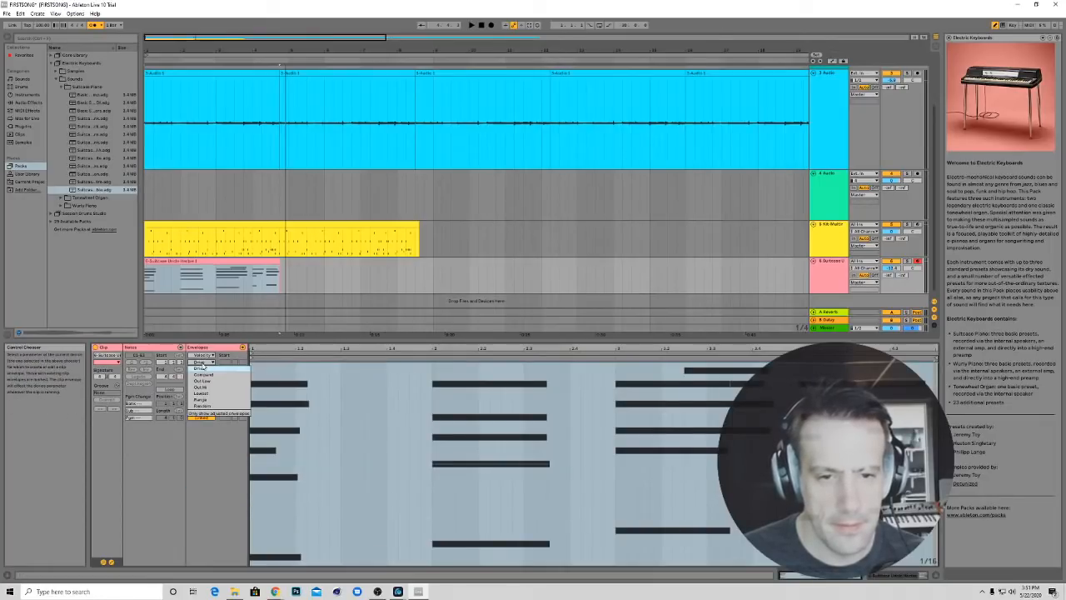
click(203, 367)
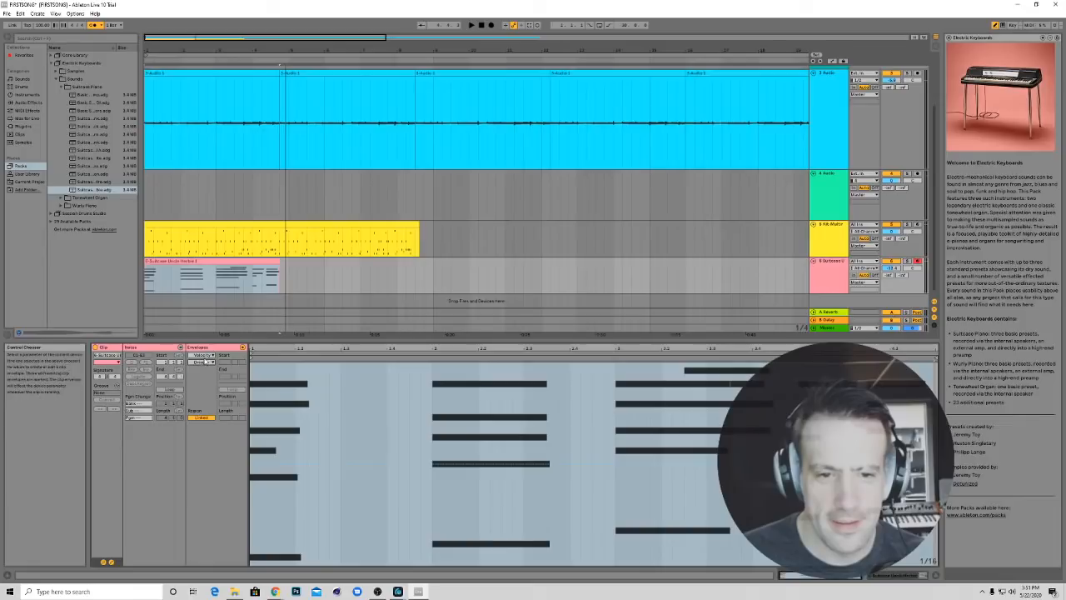
click(201, 356)
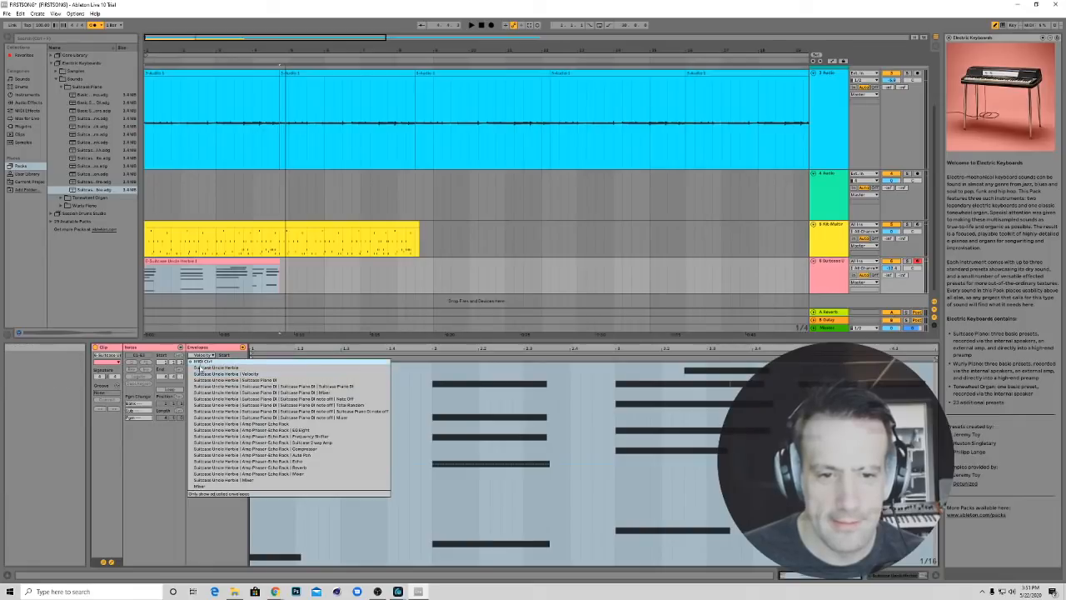
click(201, 368)
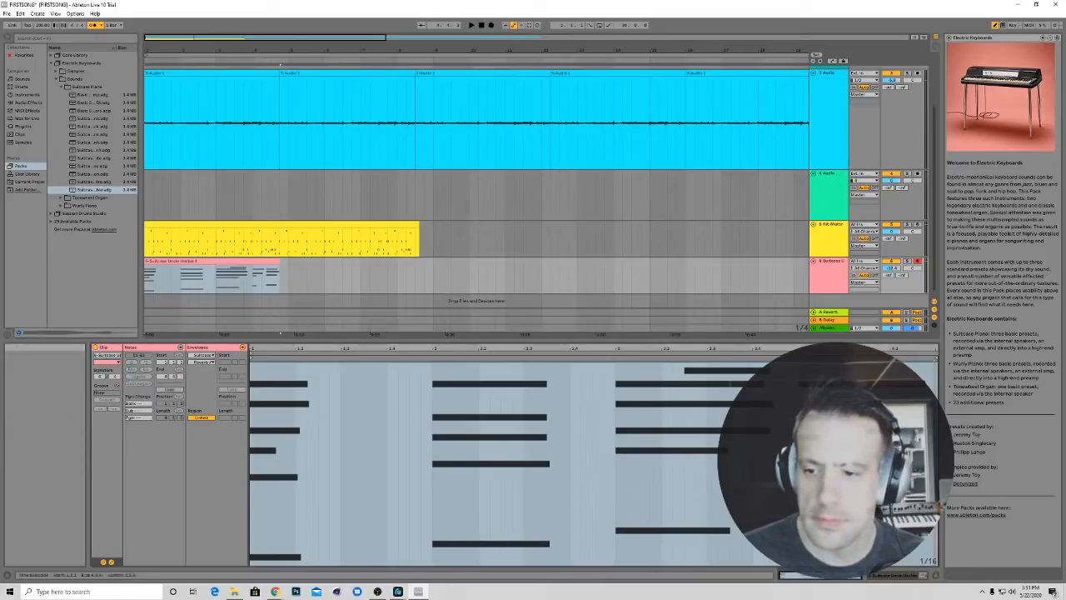
Show the keyboard clip's envelope for the Velocity control of the Suitcase Uncle Herbie device
click(887, 576)
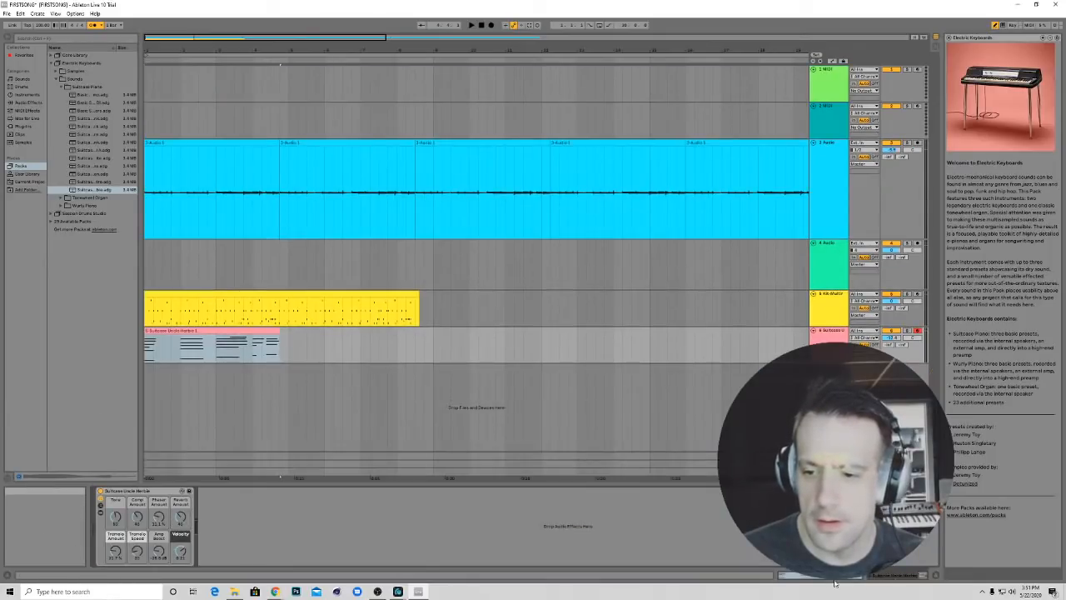
key(shift+Tab)
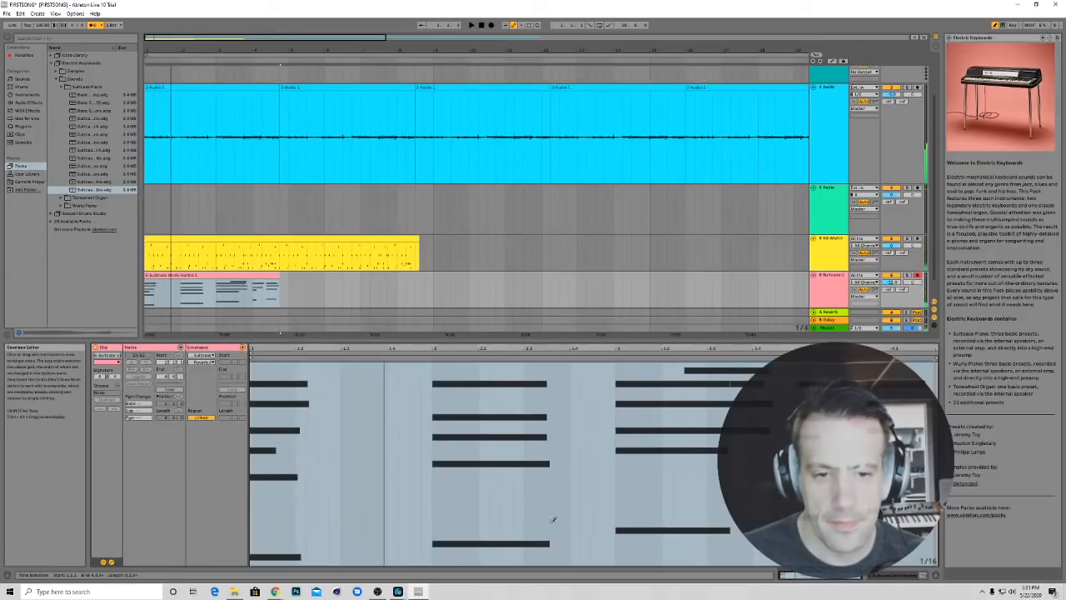
click(202, 355)
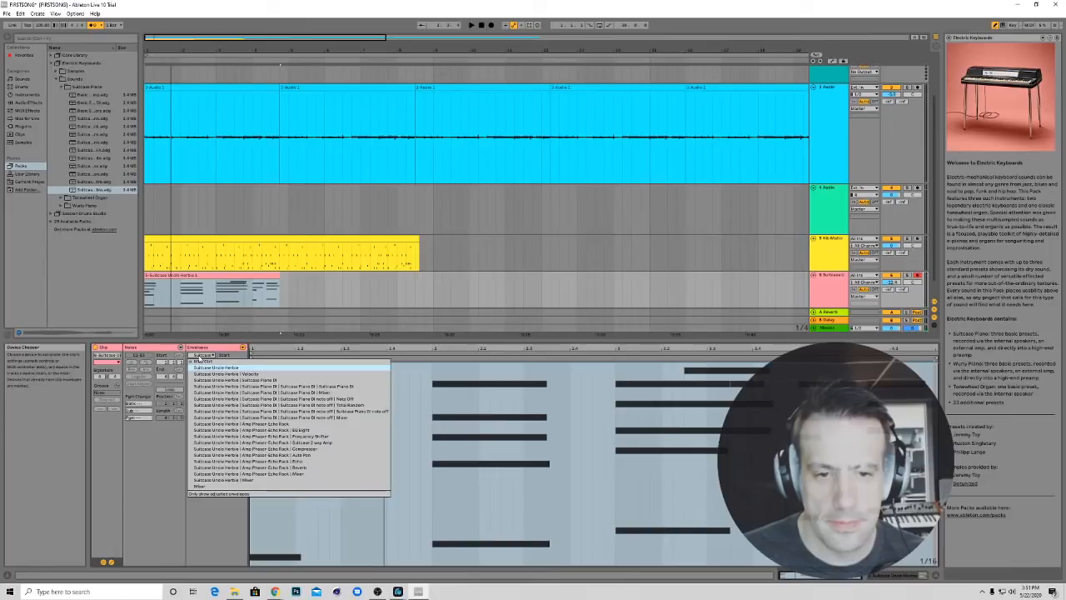
click(215, 367)
click(202, 363)
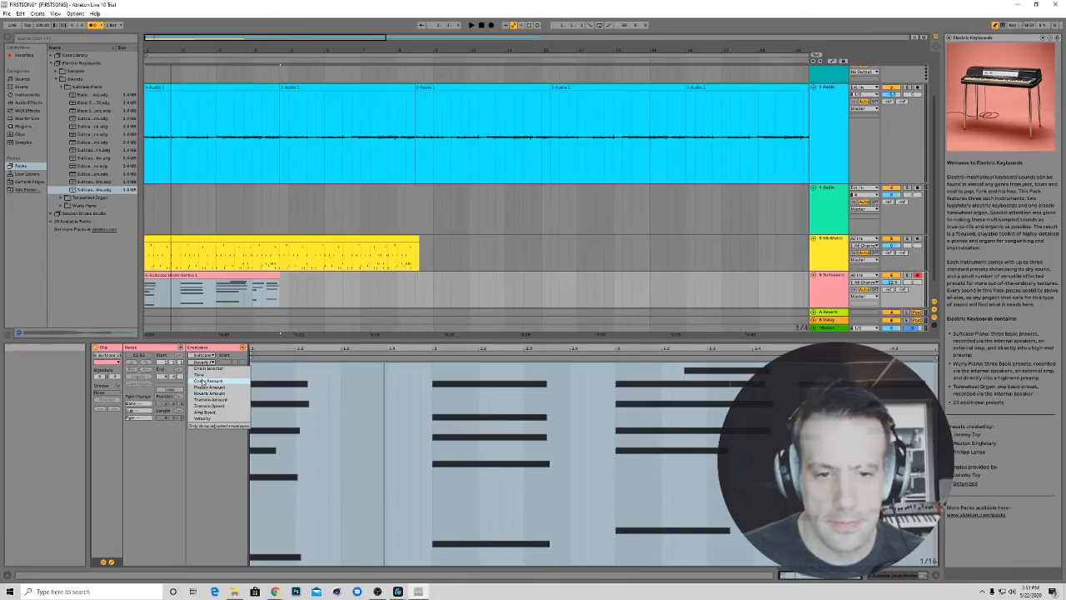
click(203, 418)
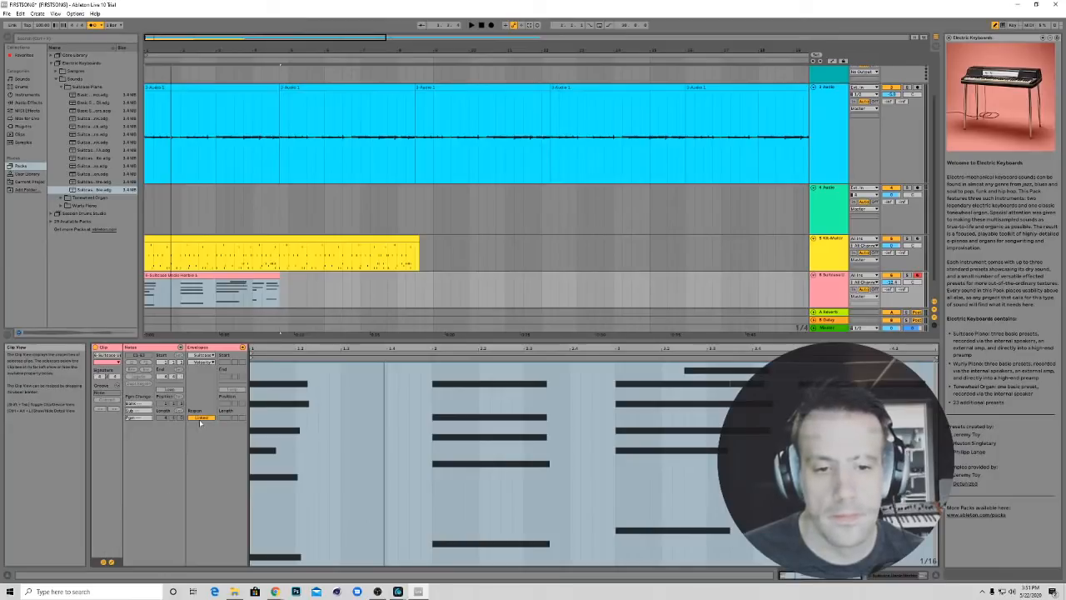
Select all notes in the keyboard clip and lower their velocities together while checking the sound in playback
click(243, 349)
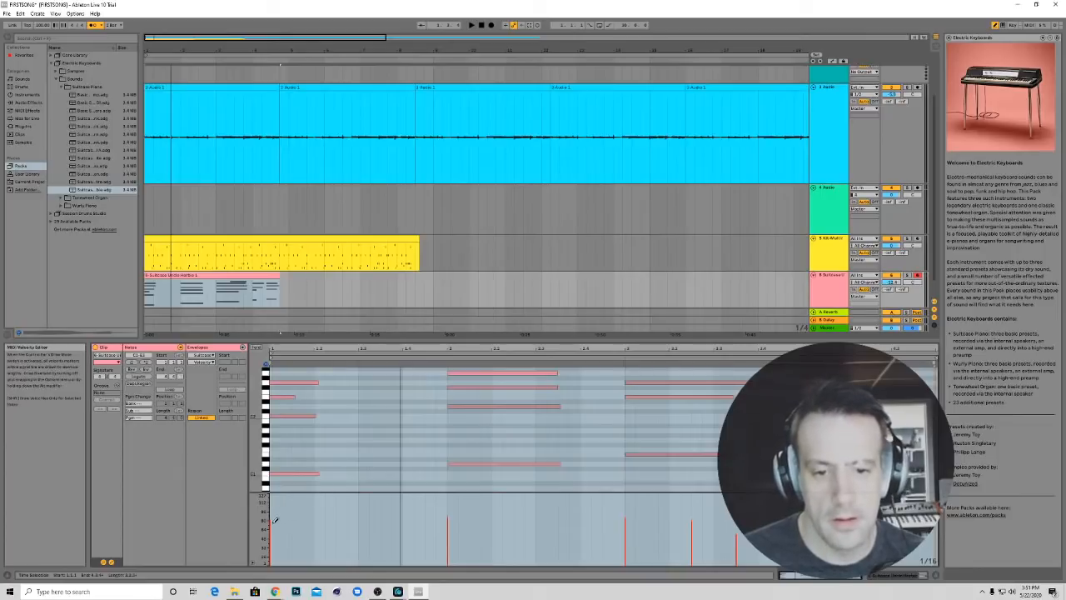
click(275, 521)
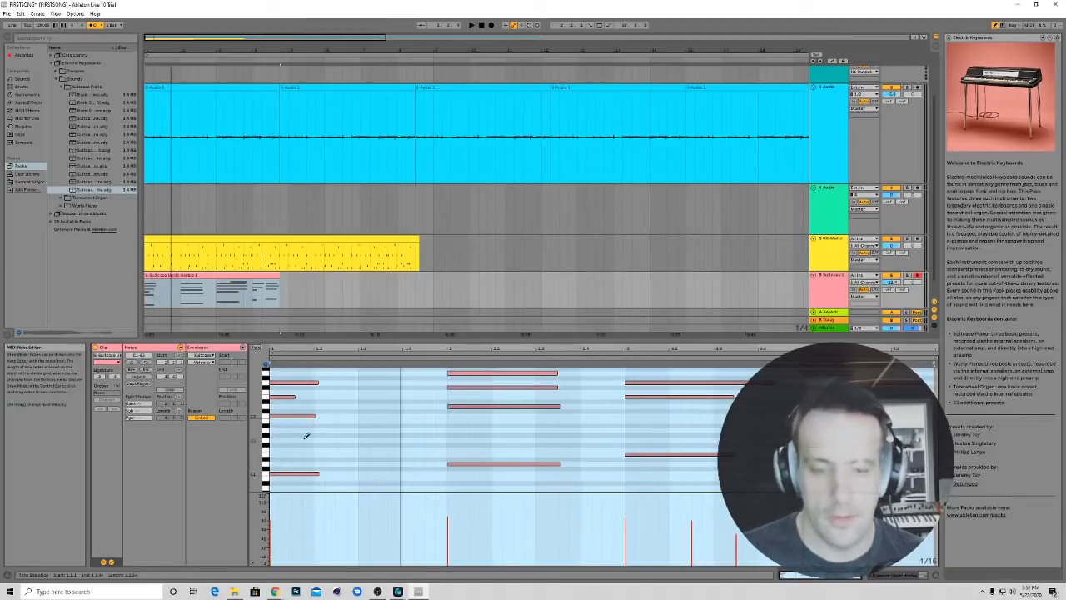
key(ctrl+a)
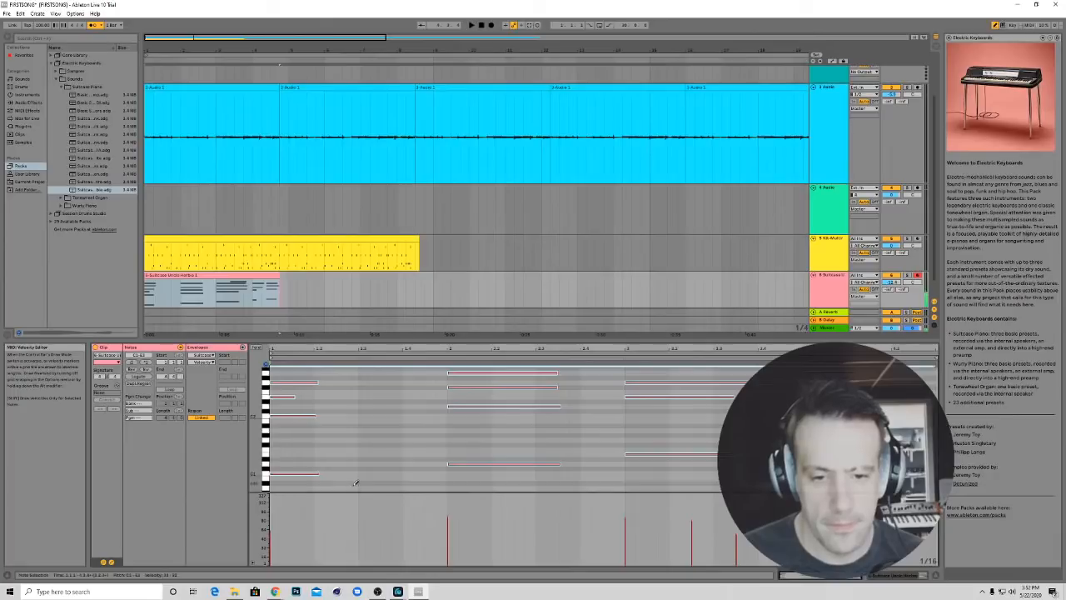
click(325, 471)
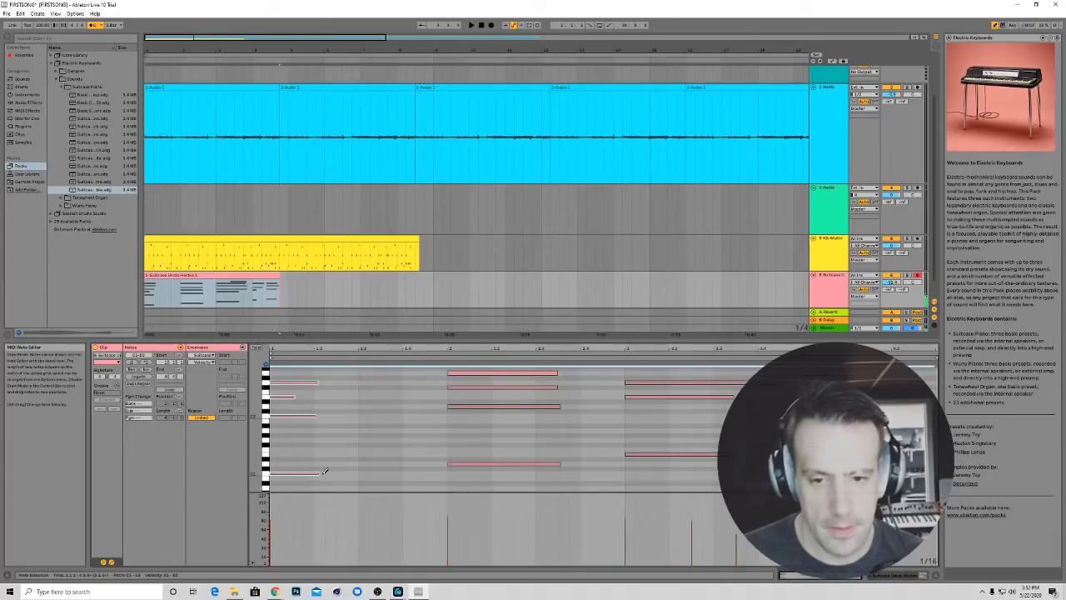
key(ctrl+a)
key(space)
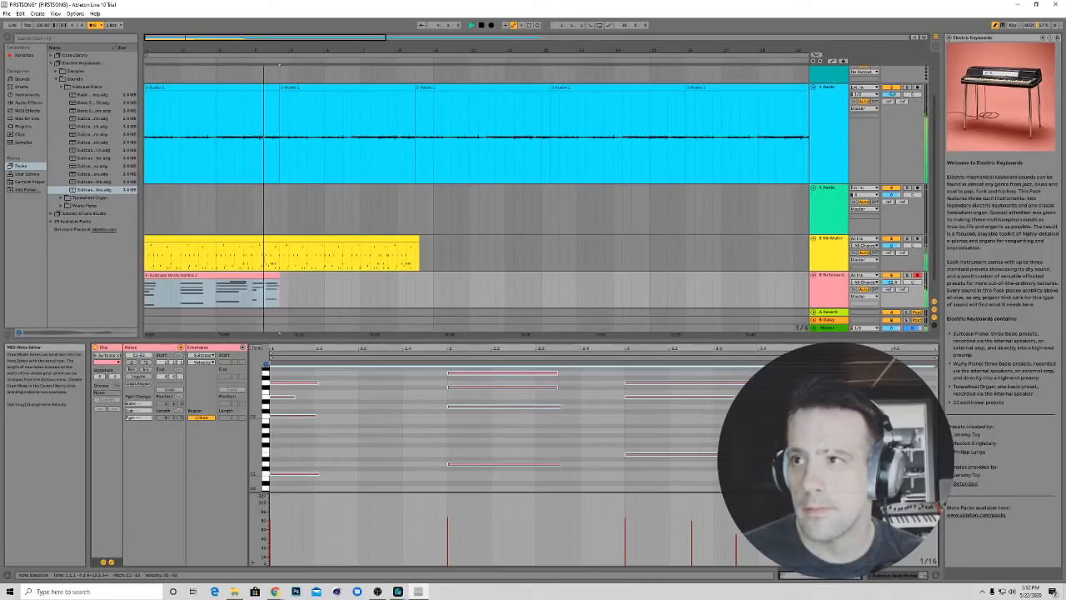
key(space)
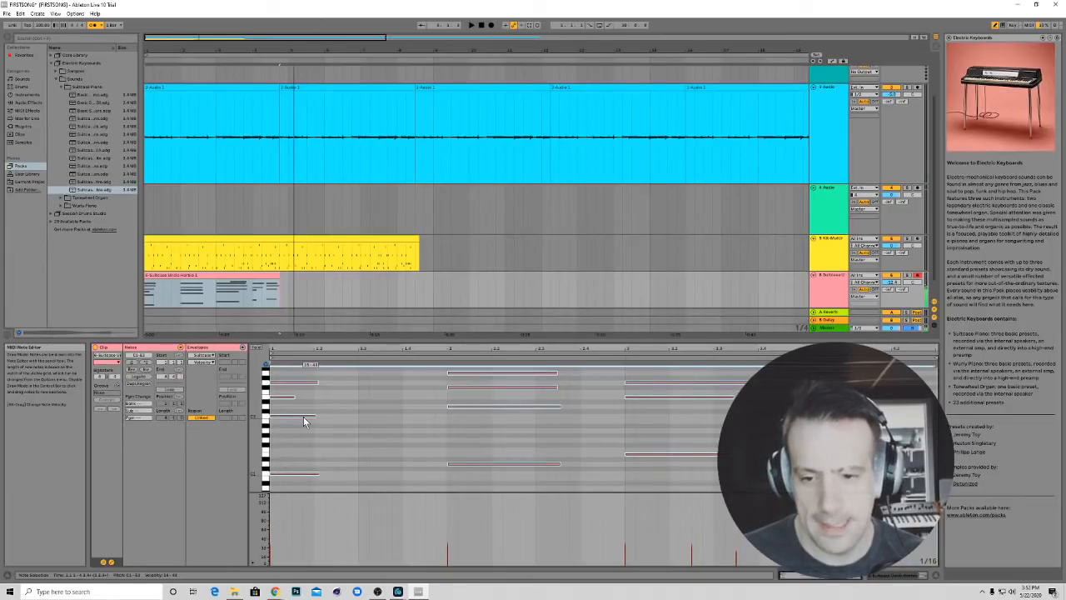
Raise the keyboard track's volume while the song plays, and return playback to the start
key(space)
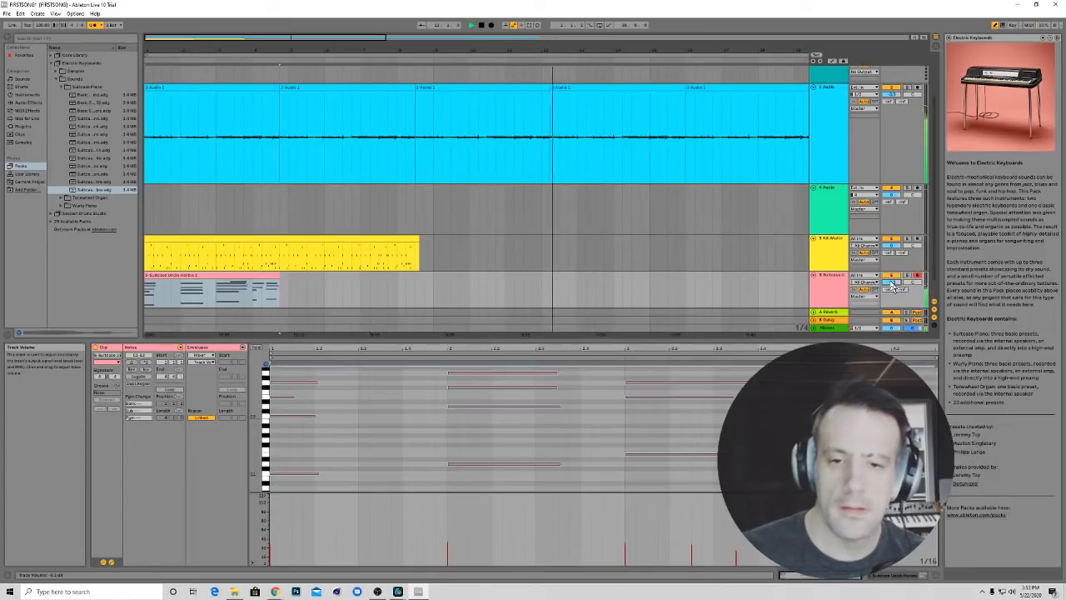
key(space)
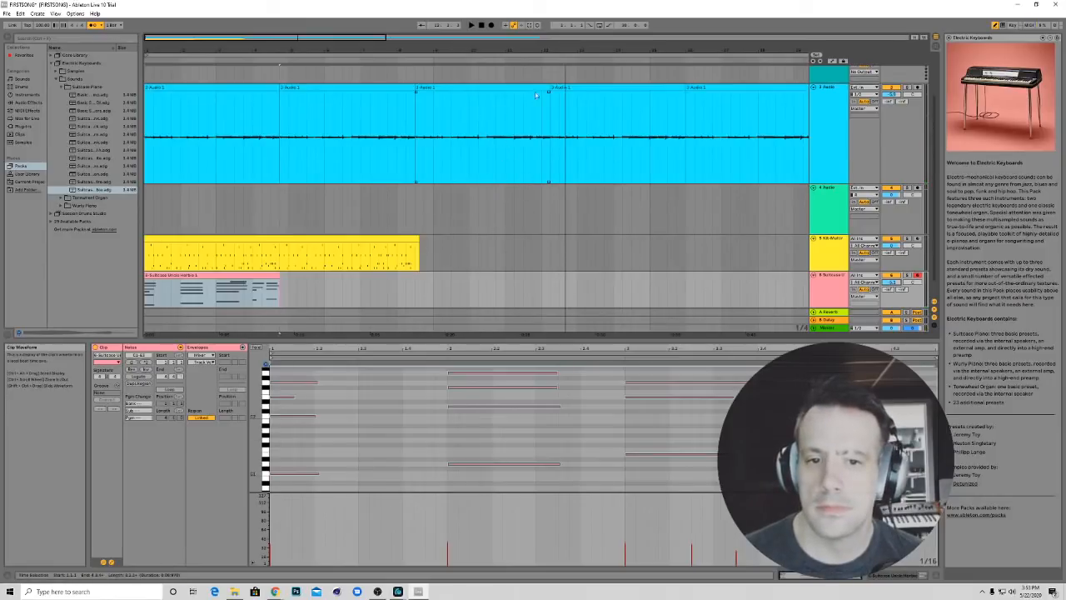
click(484, 26)
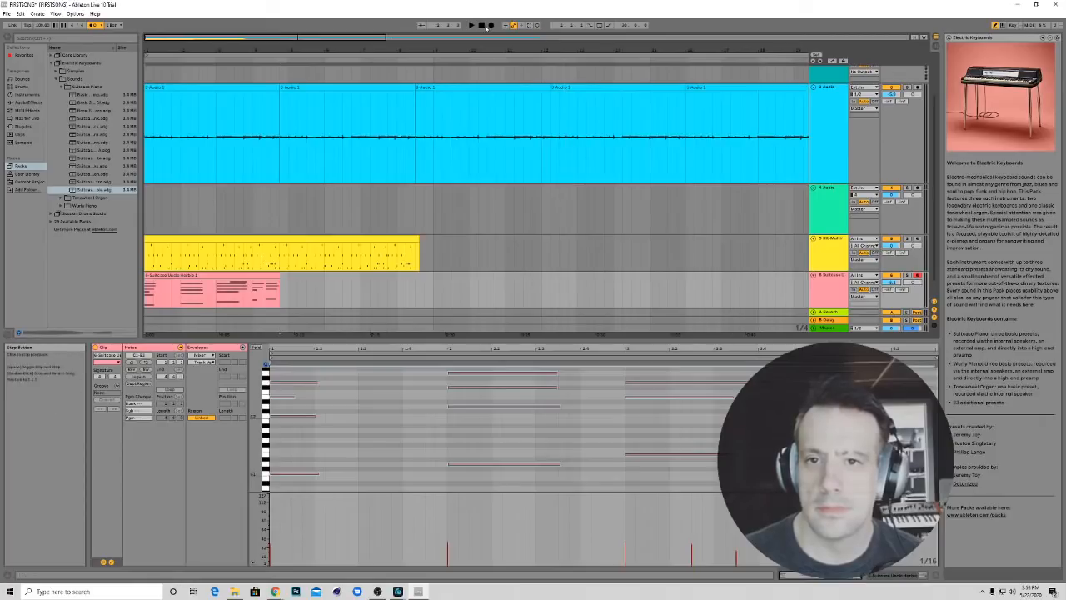
Try duplicating the keyboard clip directly after itself and shortening the drum clip to match, and undo both edits
click(266, 275)
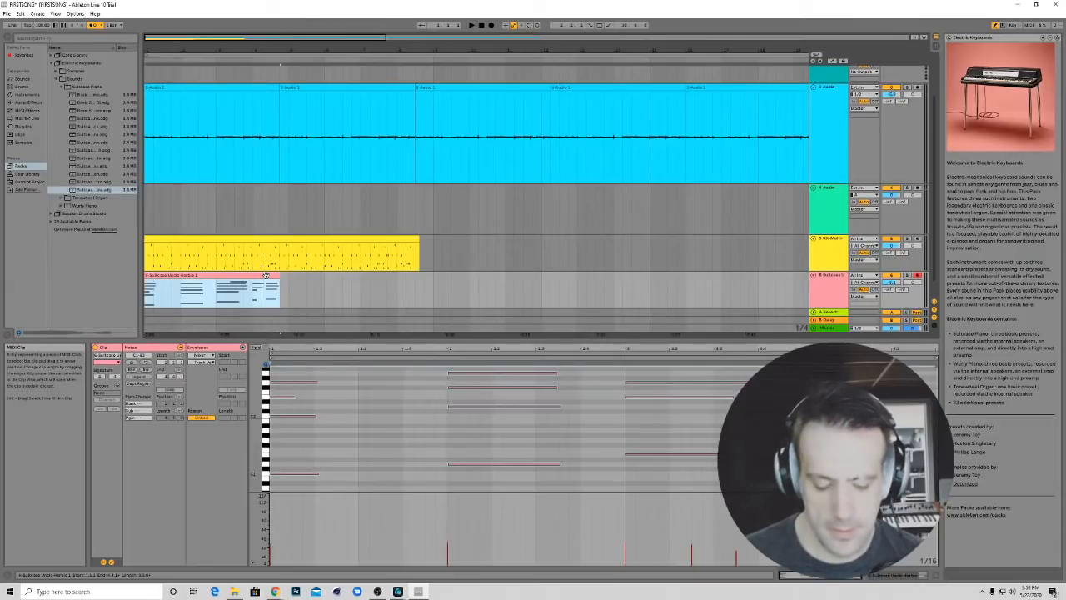
key(ctrl+d)
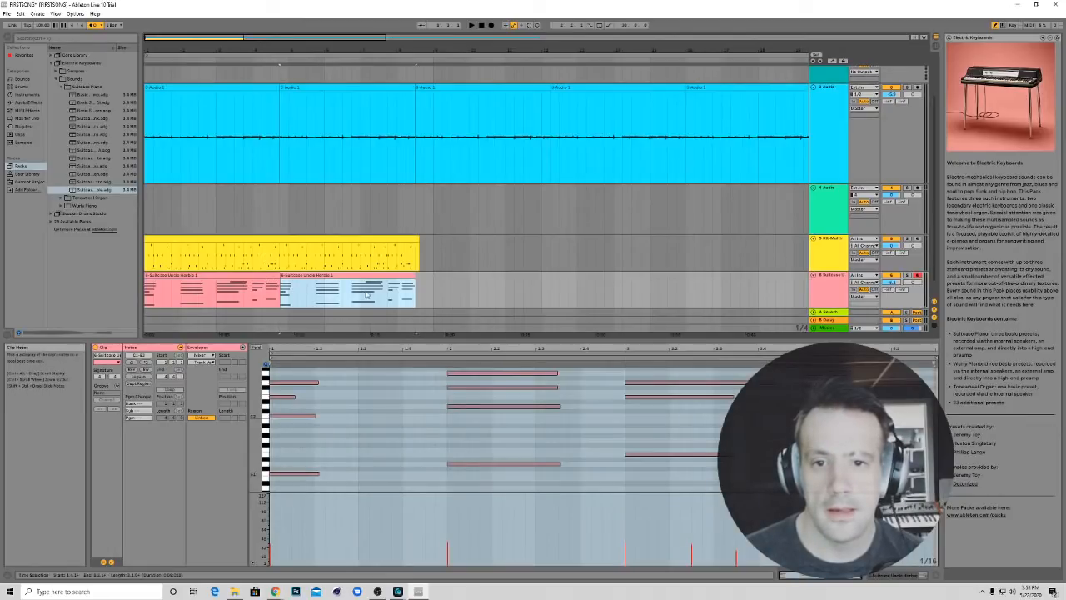
click(413, 239)
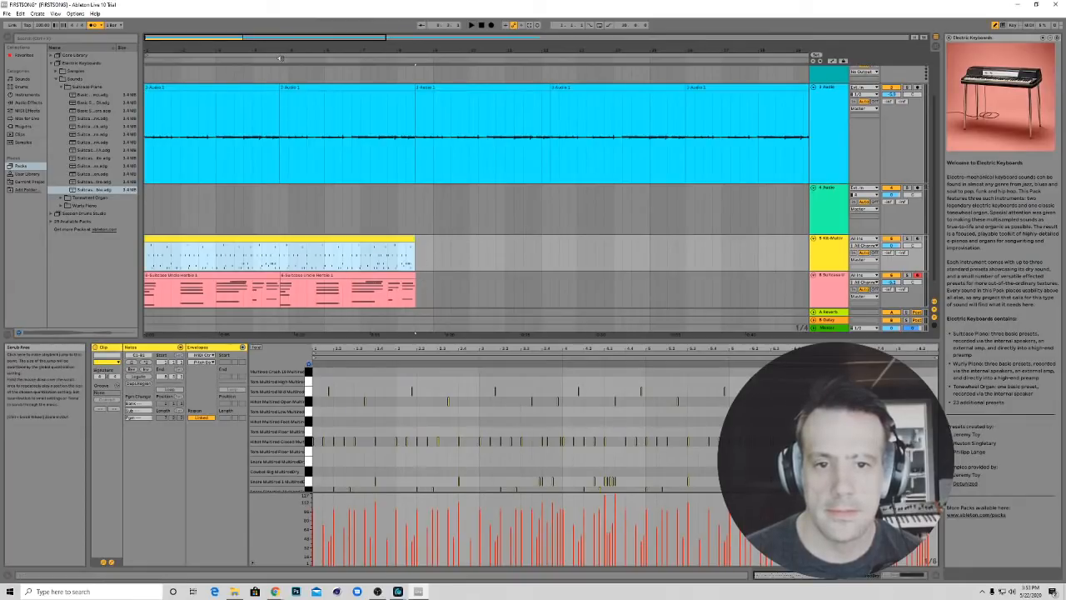
key(ctrl+z)
key(ctrl+z)
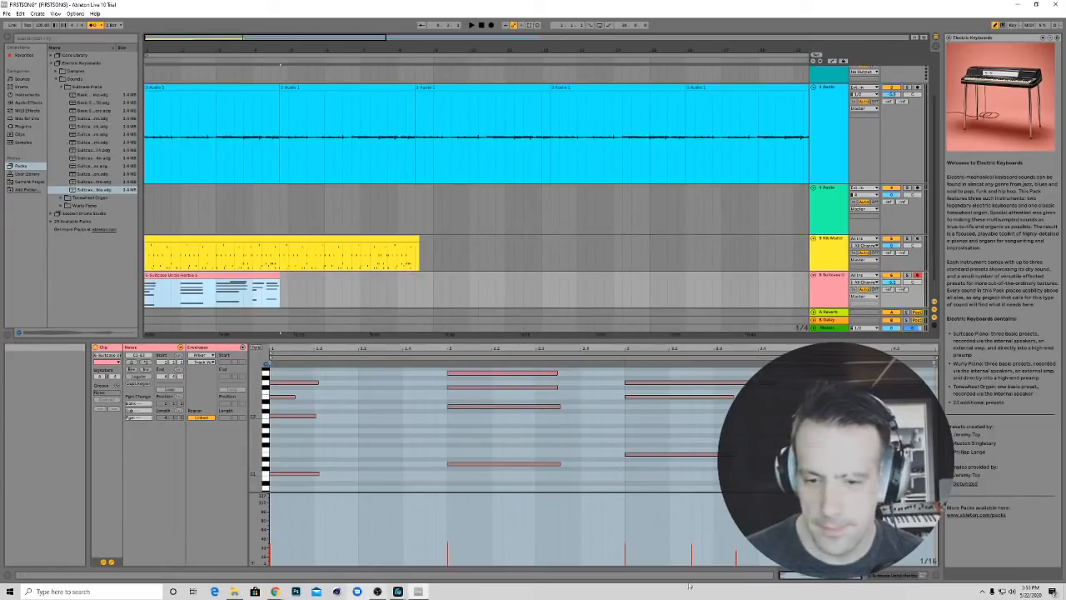
Adjust the keyboard clip's end point and shorten the drum clip so it ends together with the second audio clip
drag(825, 576, 831, 580)
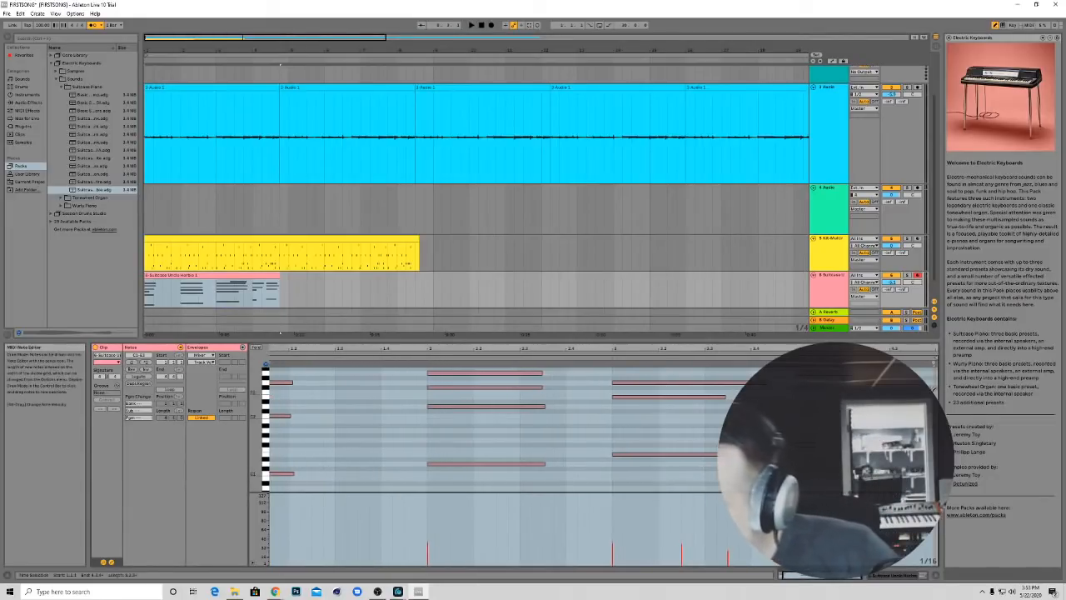
mouse_move(935, 359)
mouse_down()
mouse_move(731, 359)
mouse_move(797, 359)
mouse_move(775, 359)
mouse_up()
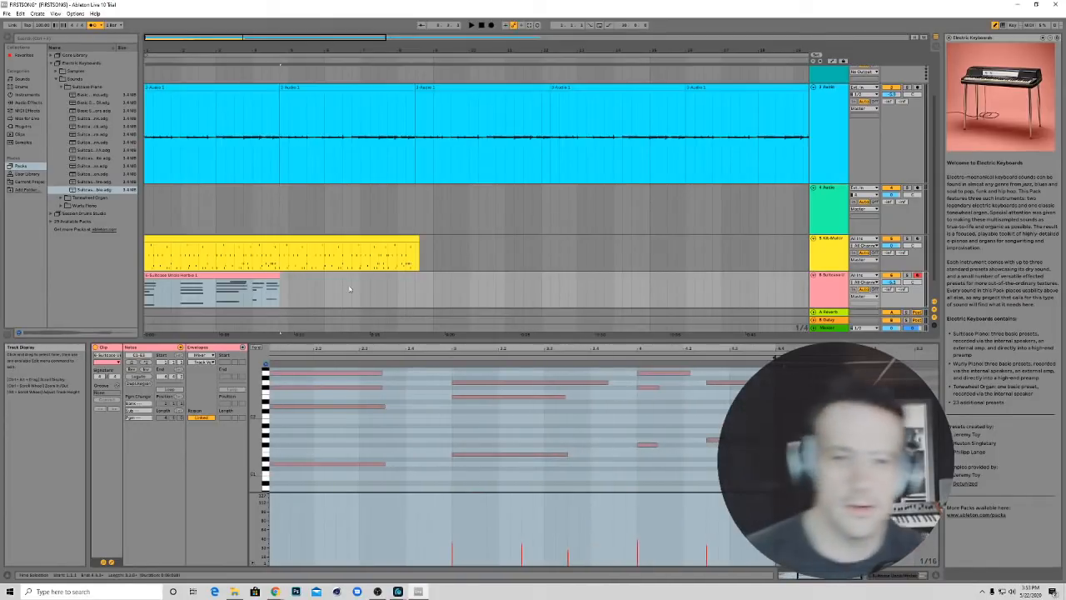
click(371, 252)
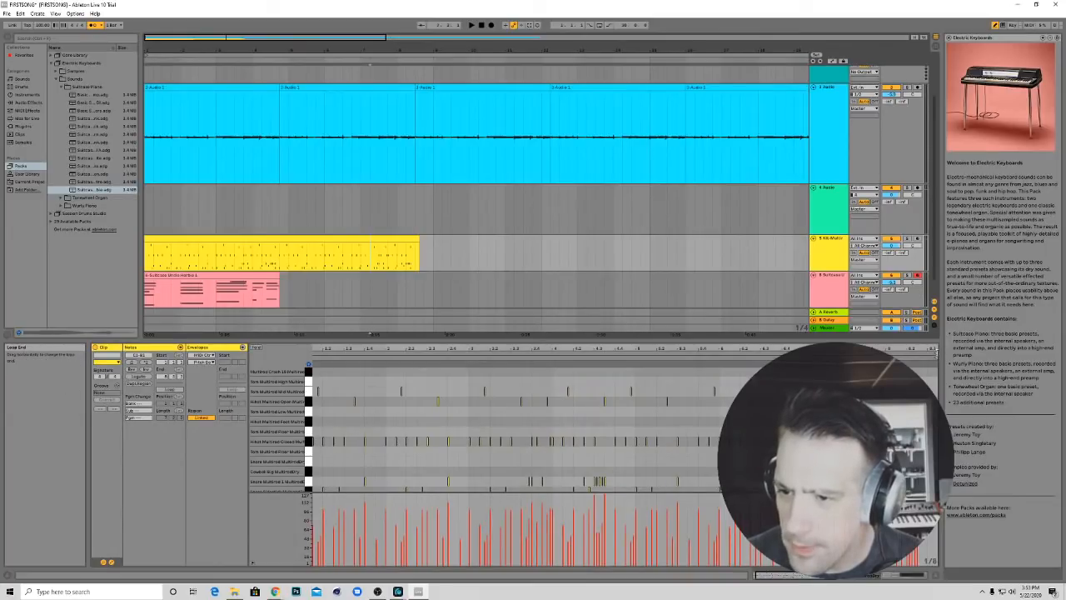
click(933, 352)
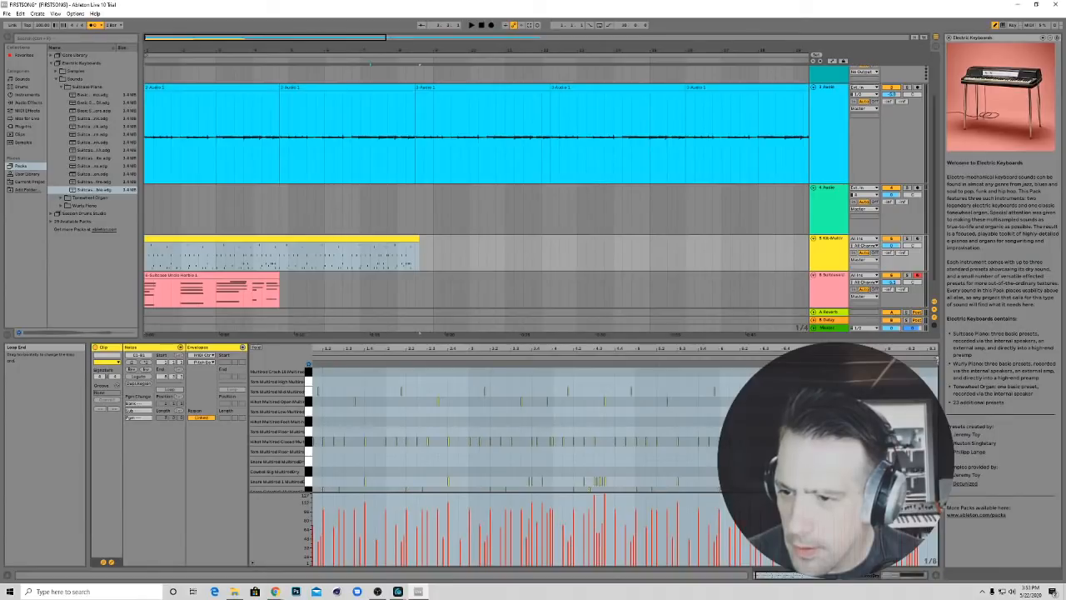
drag(937, 364, 787, 364)
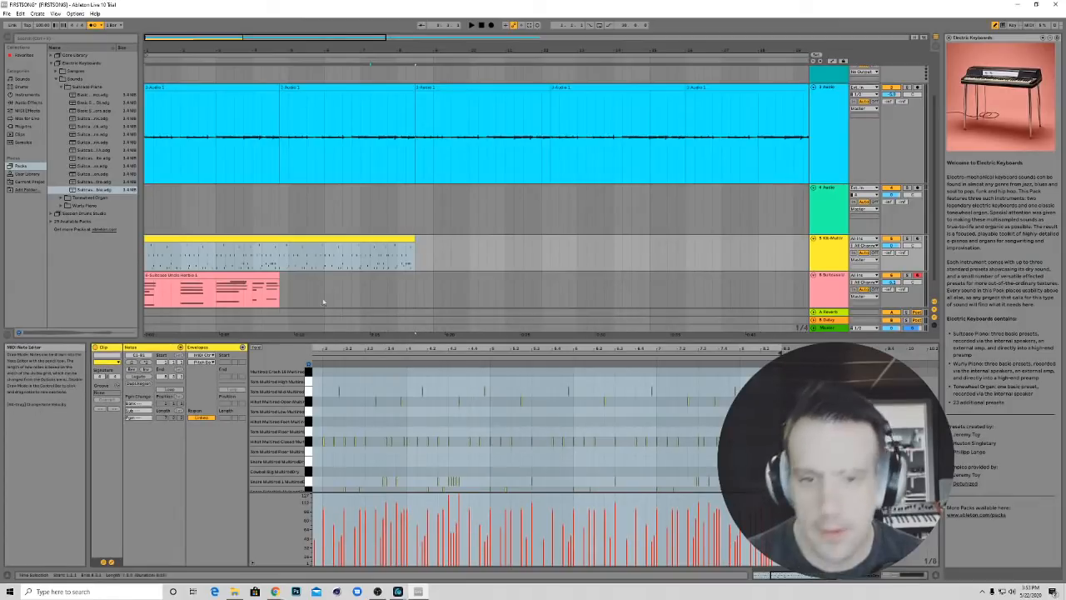
Duplicate the keyboard clip directly after itself so the two copies span the drum clip's length
click(196, 275)
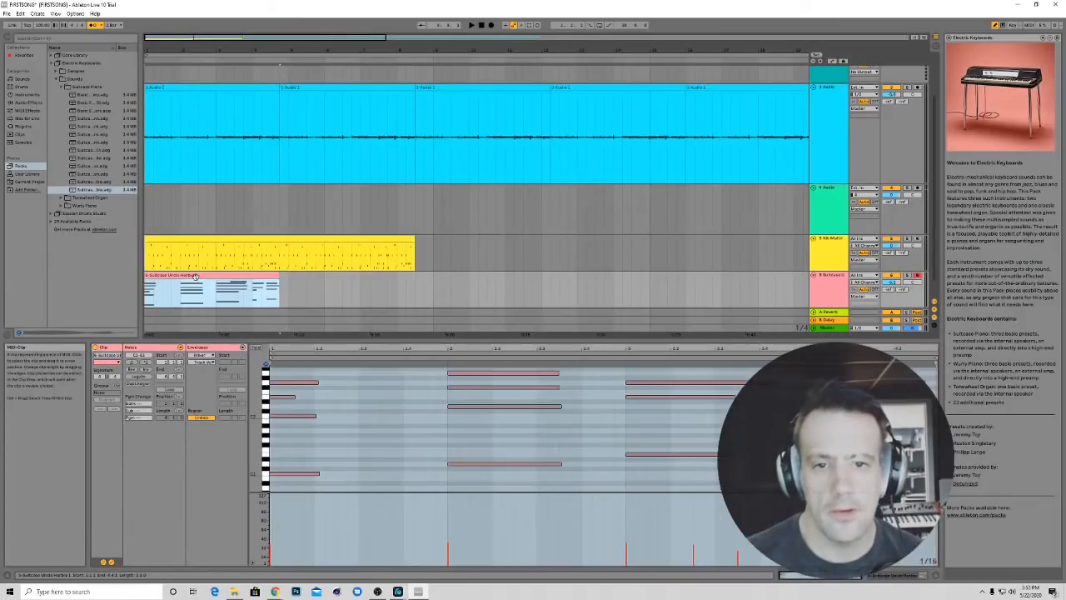
click(334, 281)
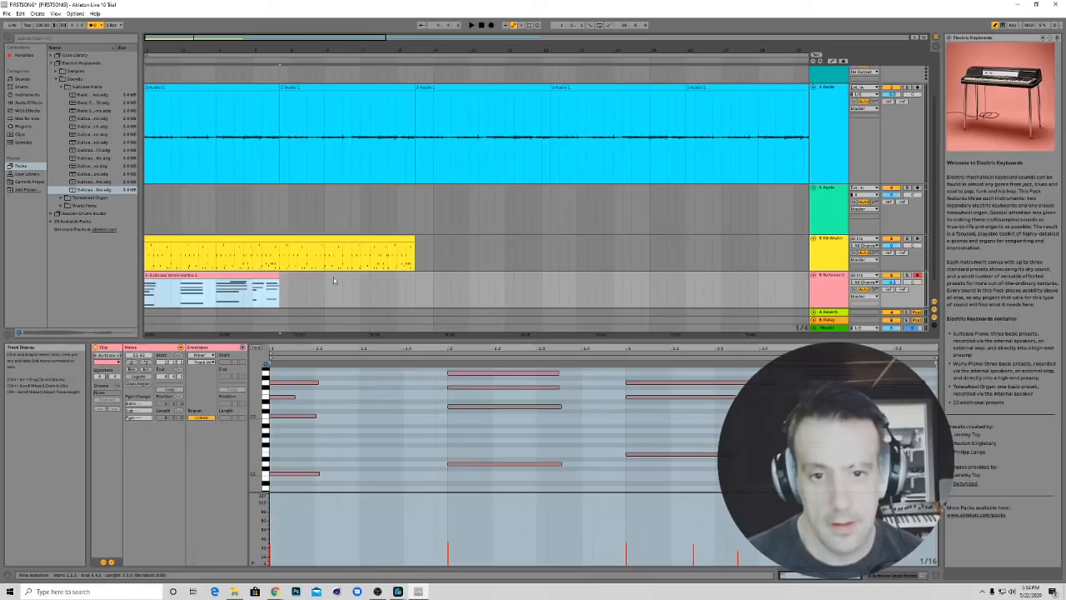
key(ctrl+d)
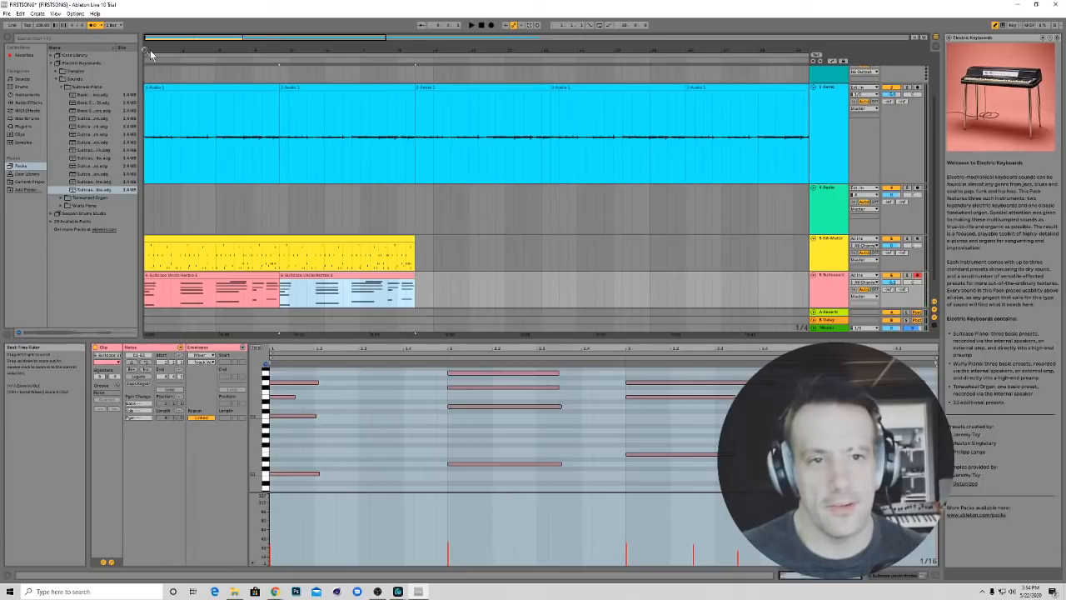
Look over the drum track's clip and input channel options, and open the track's drum rack devices
click(185, 255)
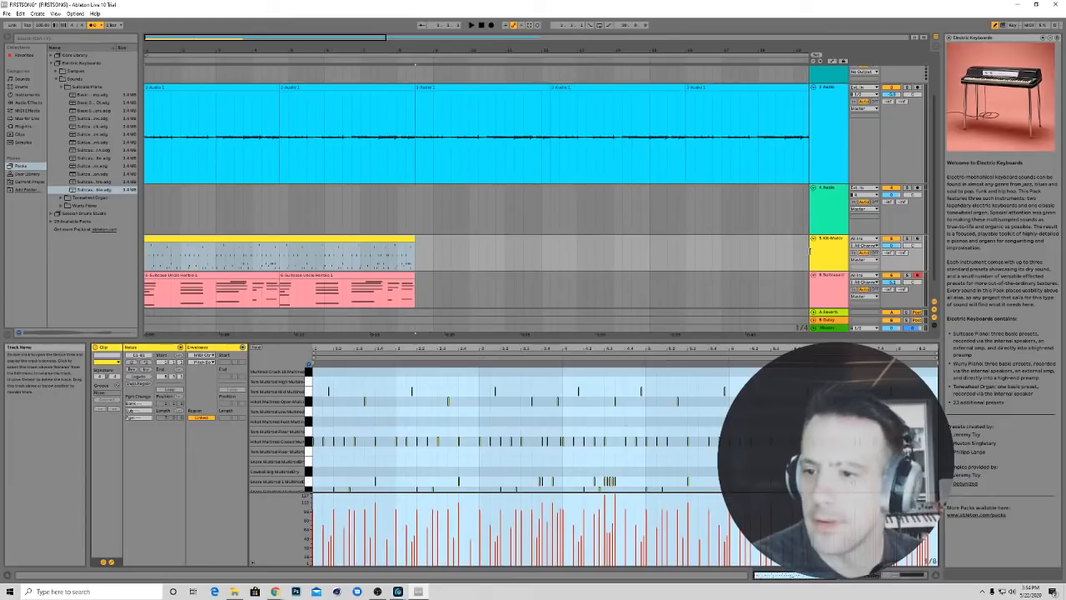
click(813, 239)
click(813, 240)
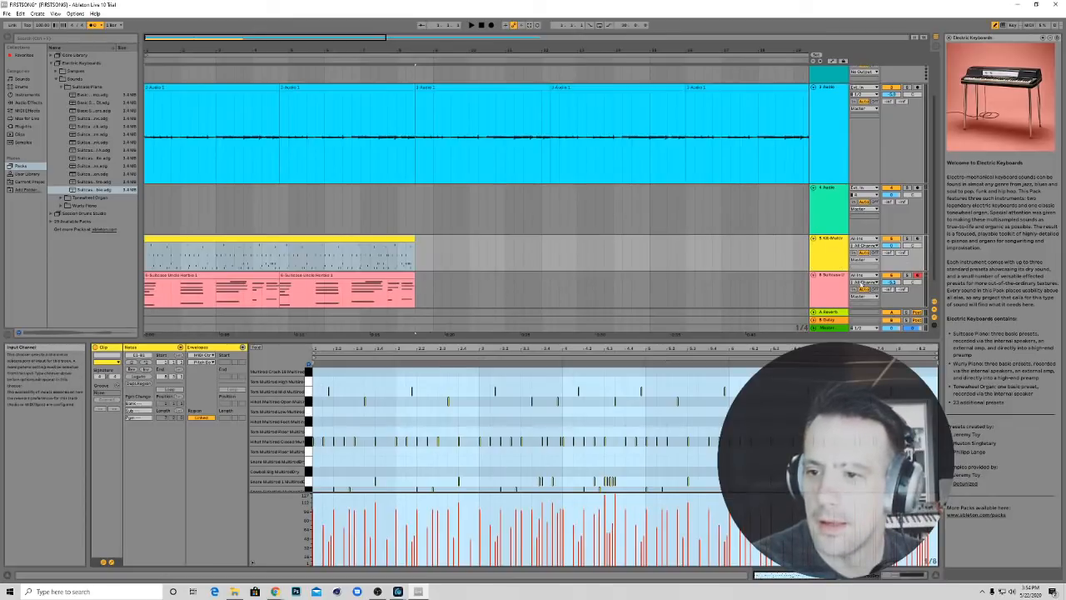
click(863, 247)
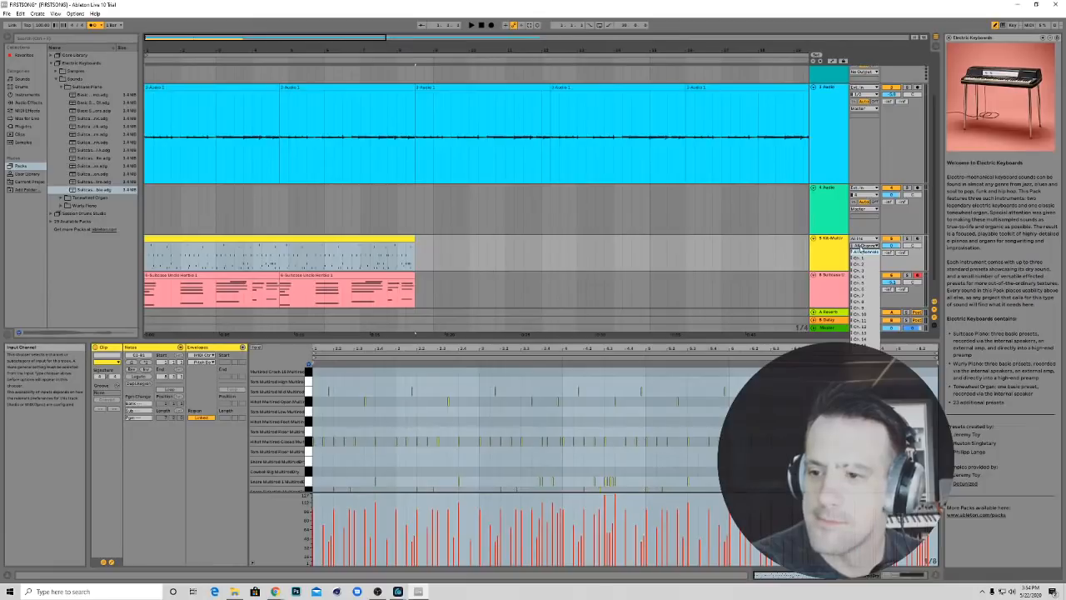
click(863, 250)
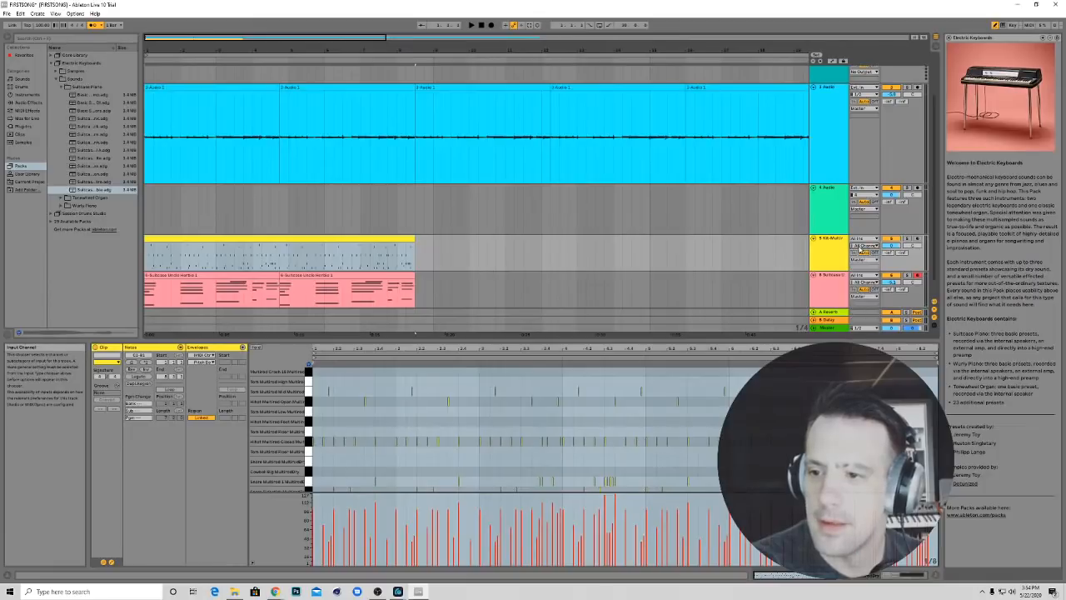
click(252, 239)
double_click(826, 252)
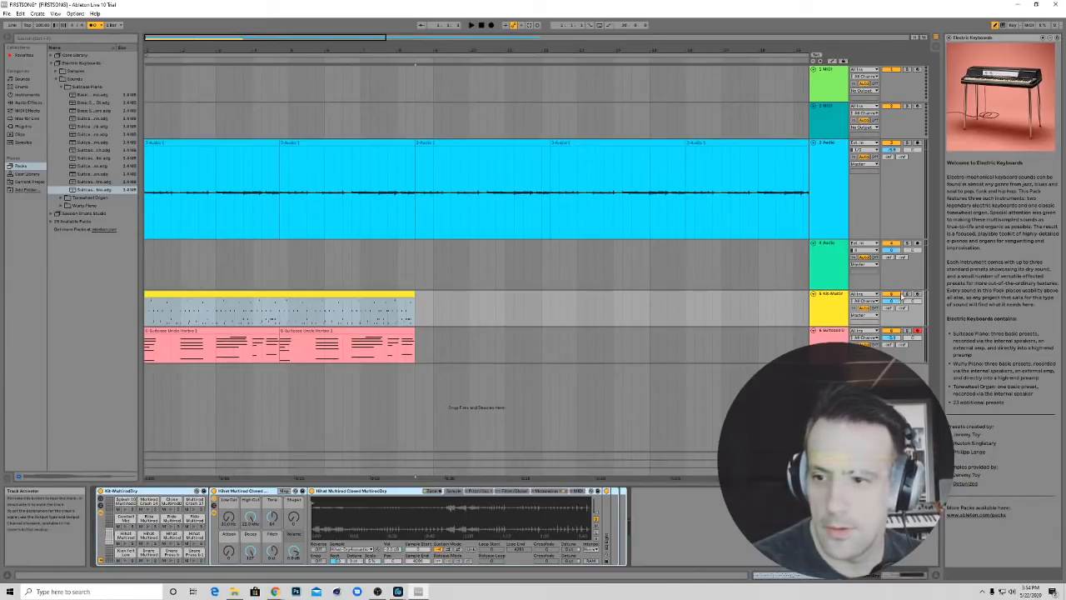
Solo the drum kit track to hear its beginning, and audition the snare pad in its drum rack
click(907, 294)
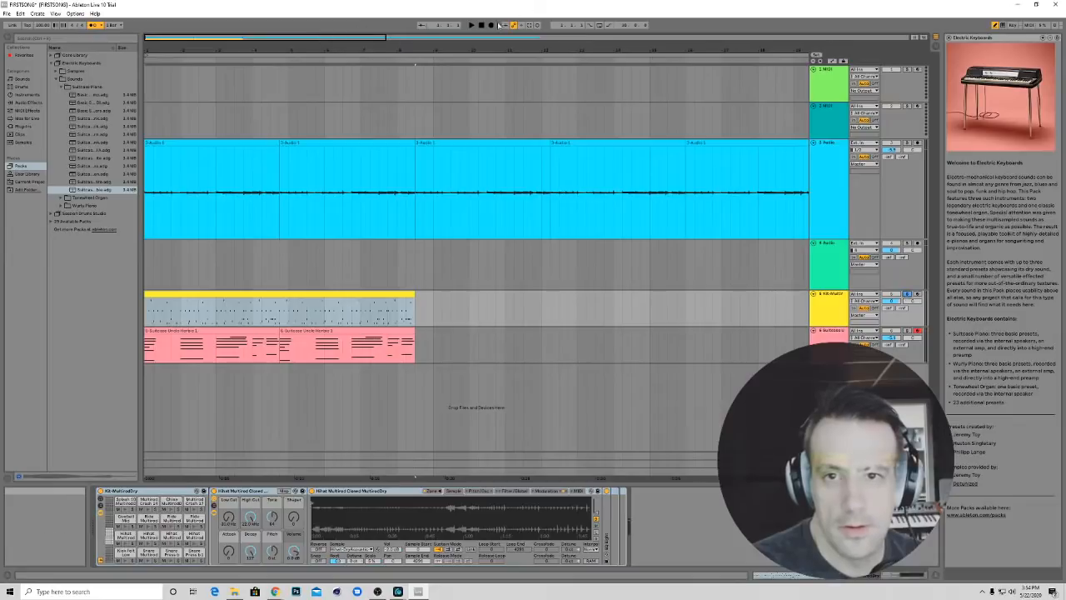
key(space)
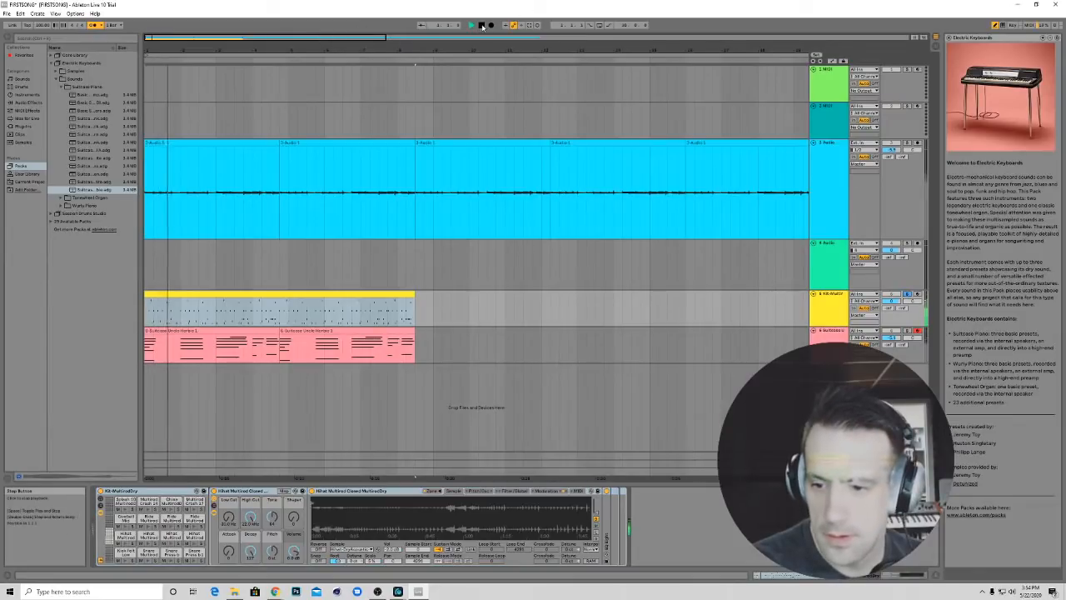
click(482, 26)
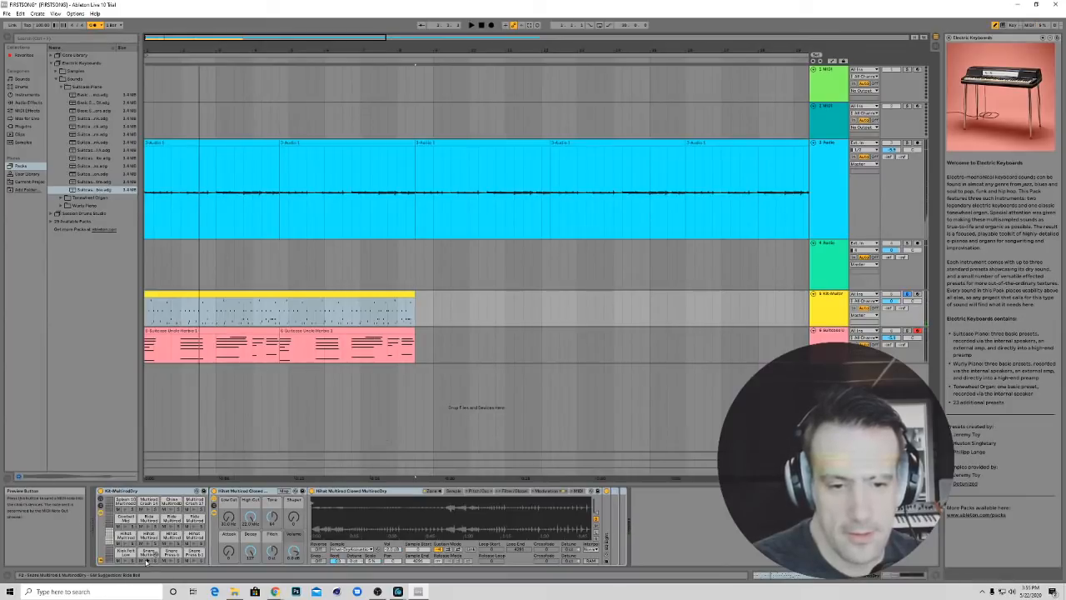
click(148, 562)
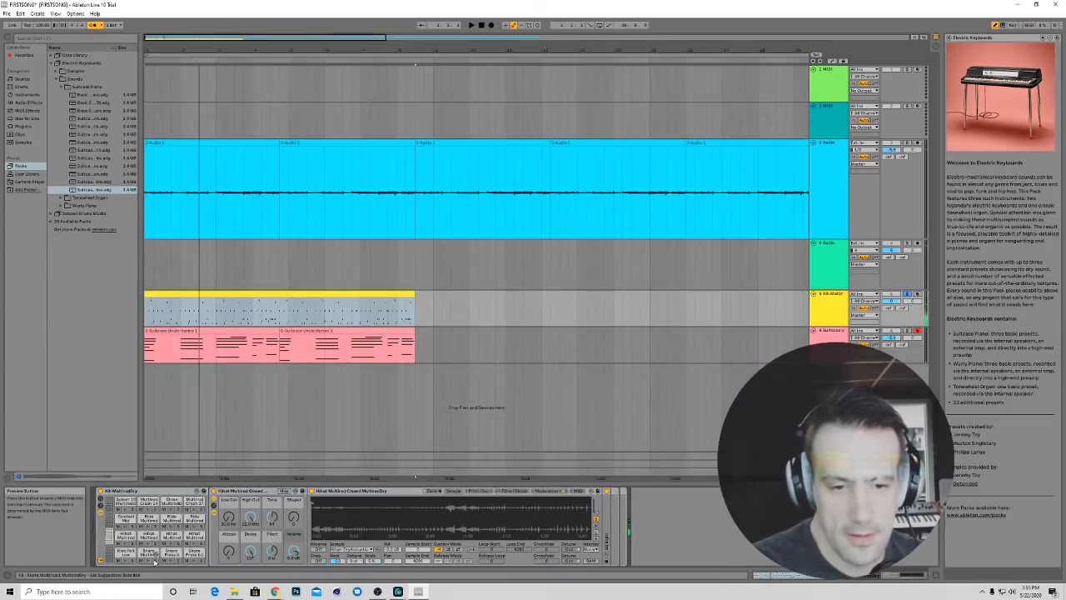
Select the multirod snare pad and look through the audio effects' Erosion and Overdrive presets and the hall reverbs
click(150, 553)
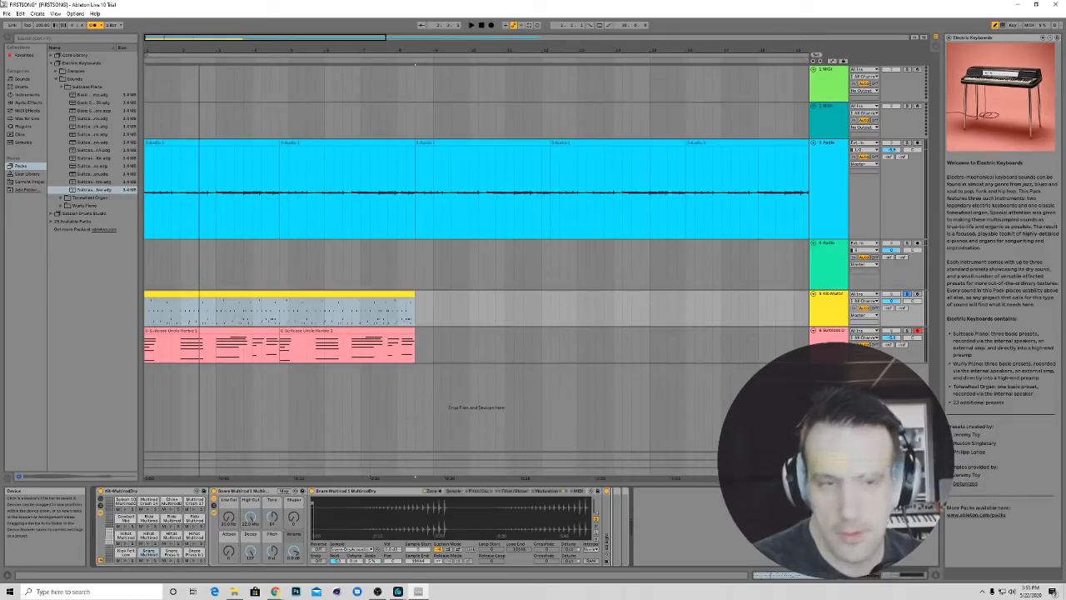
click(27, 101)
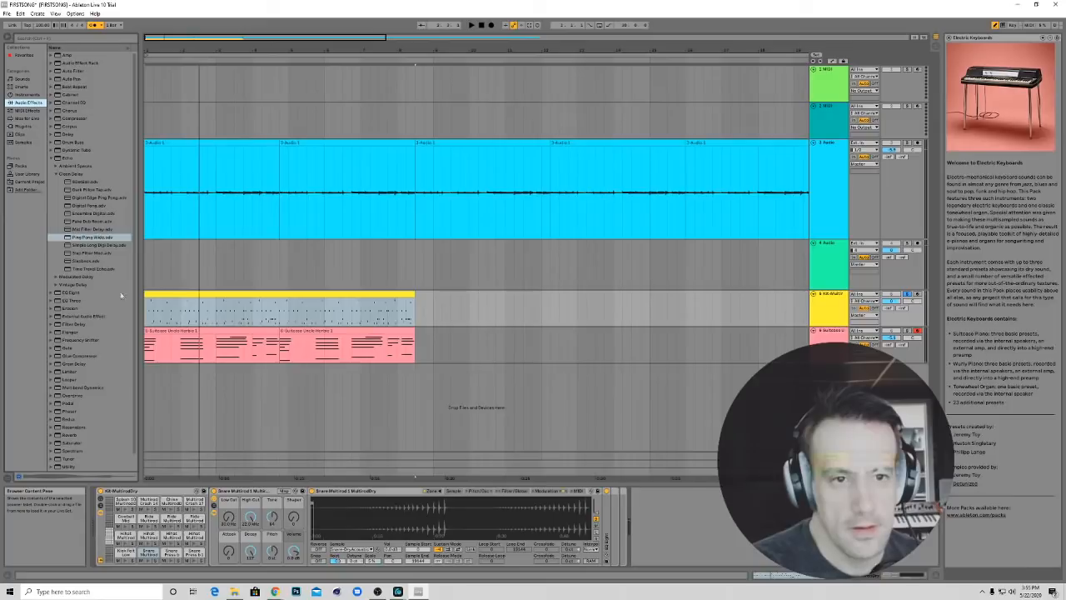
click(68, 309)
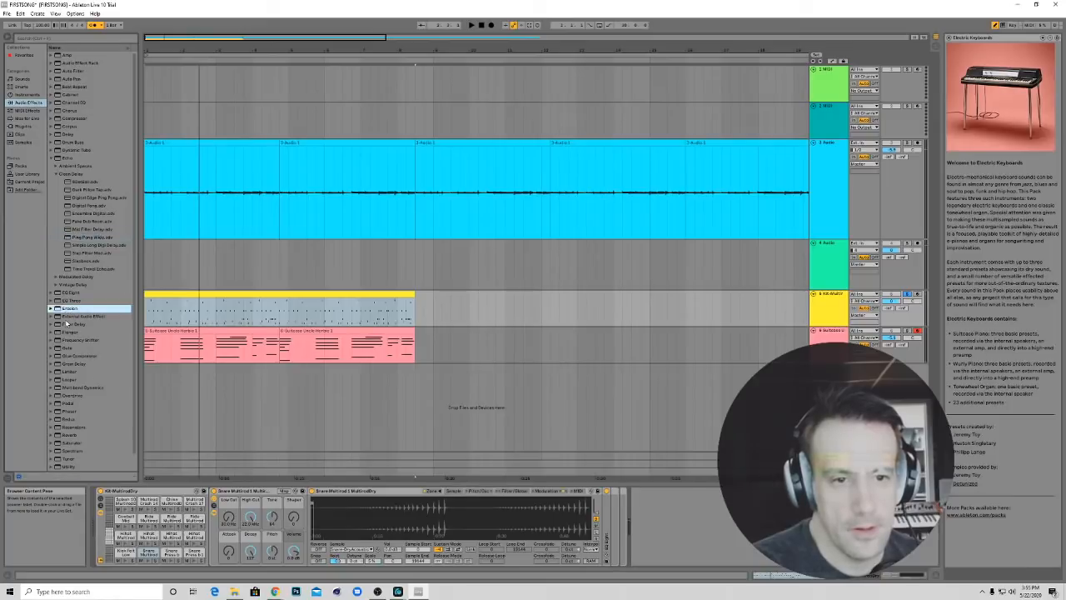
click(51, 309)
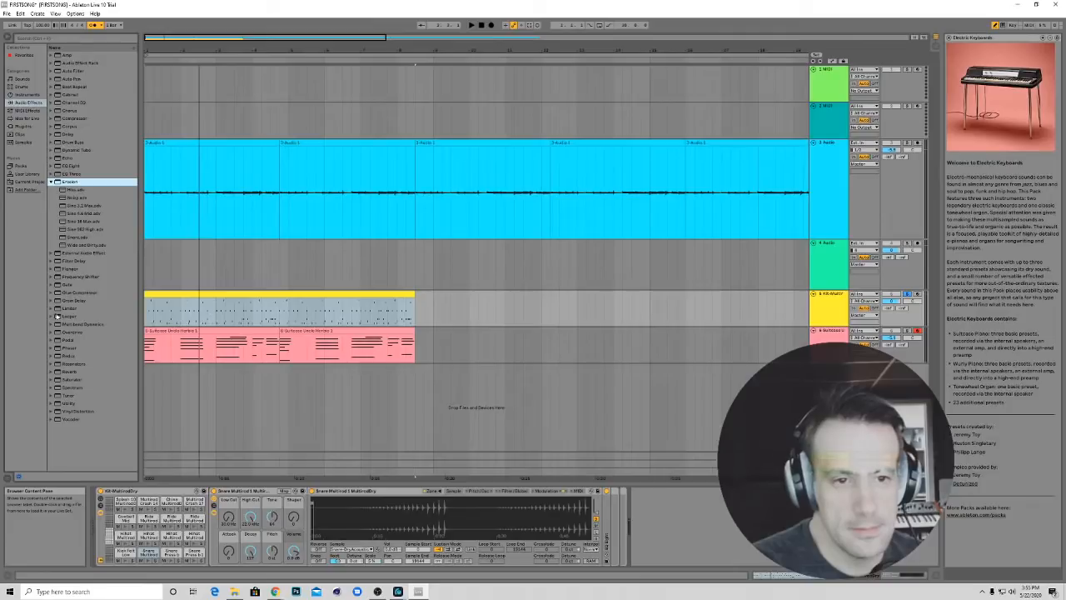
click(51, 333)
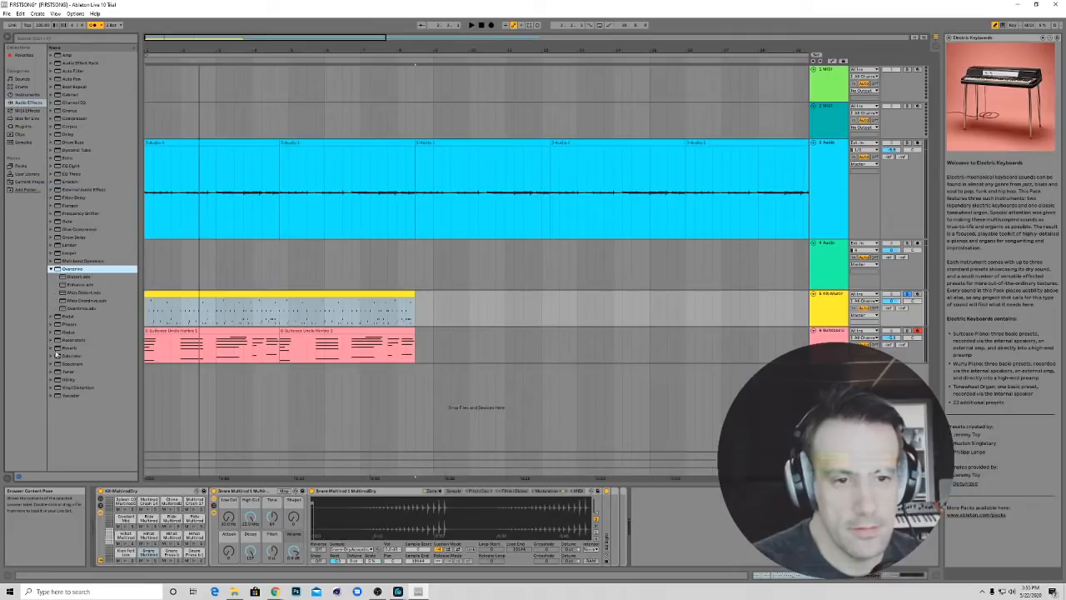
click(52, 347)
scroll(83, 405, down, 2)
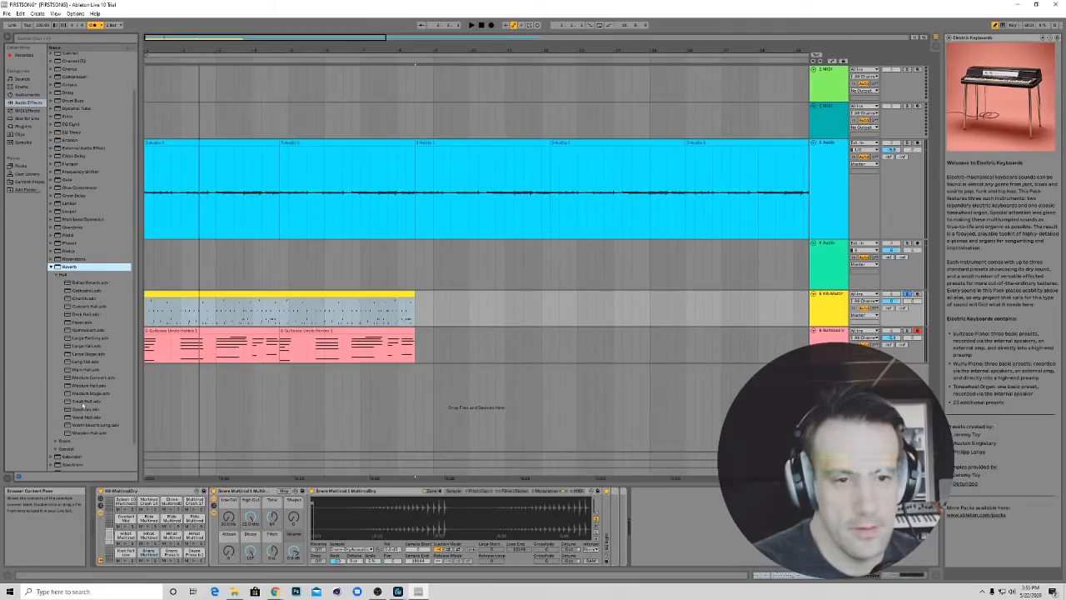
Try the Spacious hall reverb on the whole drum kit, listen to it in playback, and remove it
drag(79, 410, 613, 512)
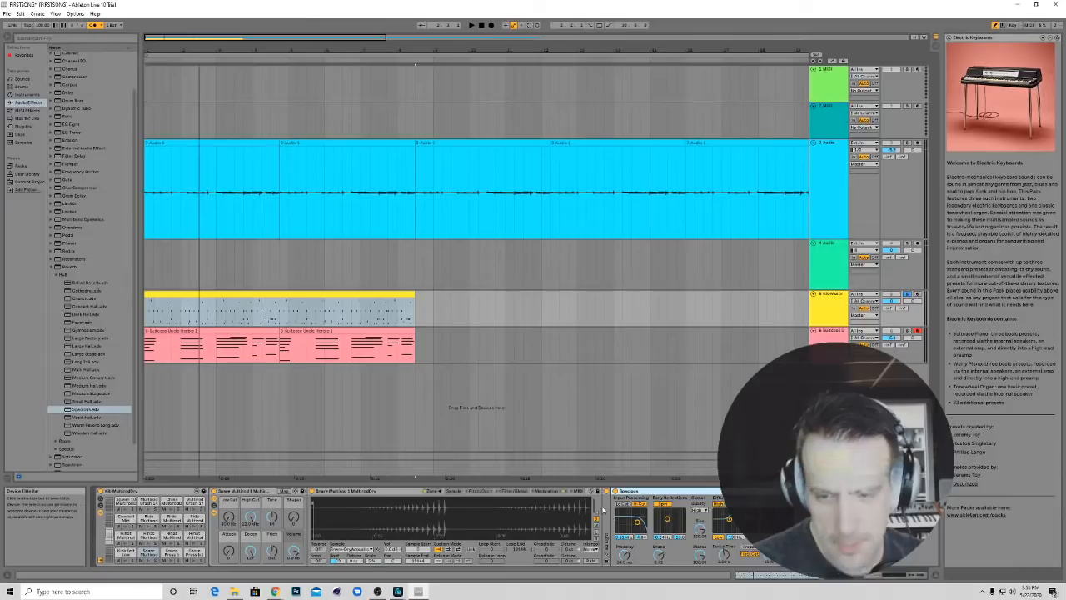
key(space)
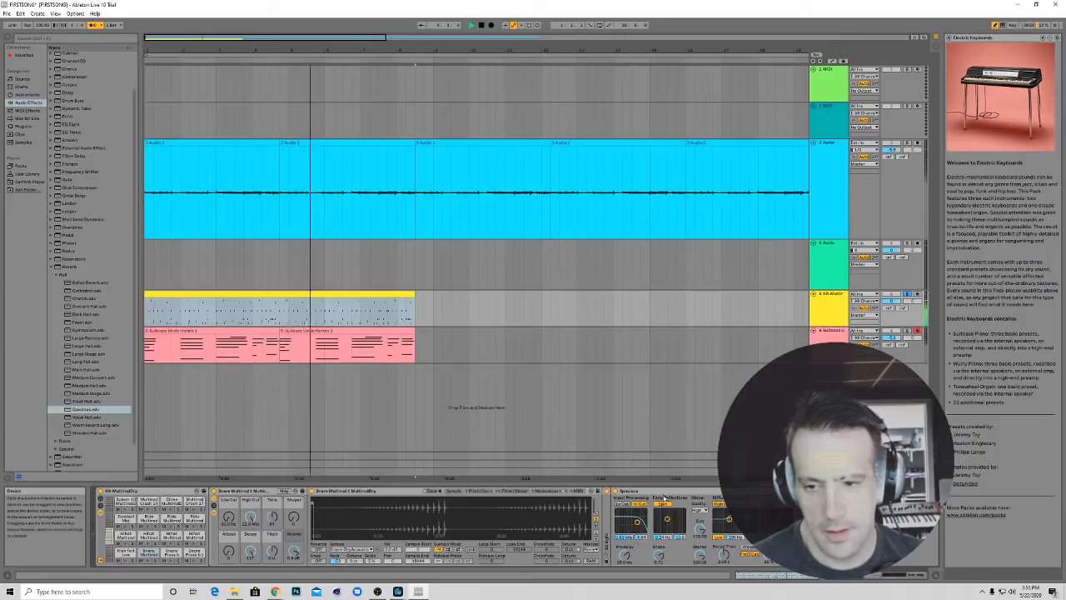
key(space)
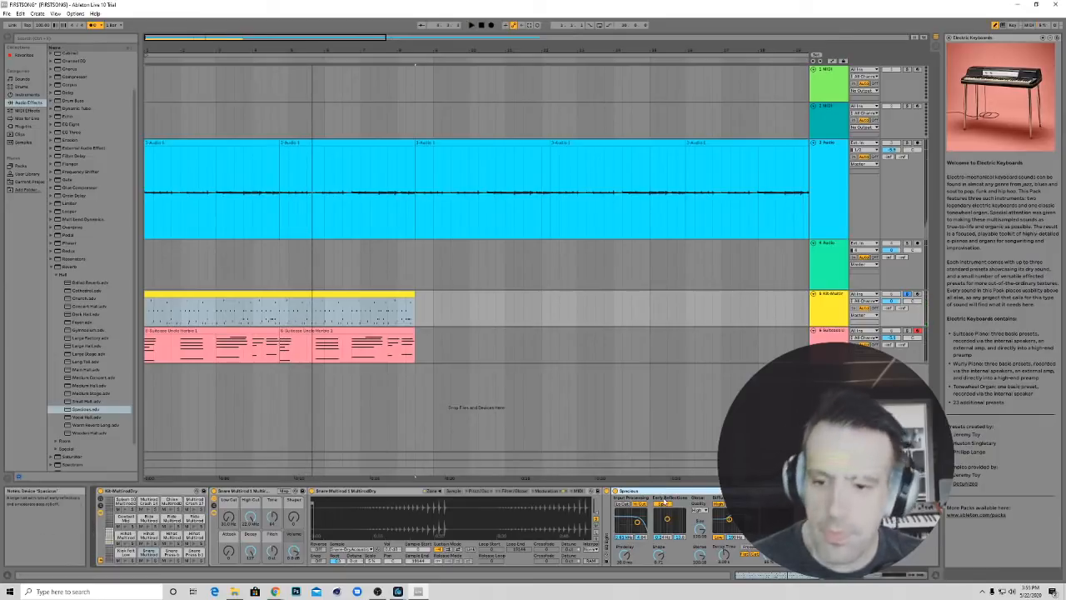
key(Delete)
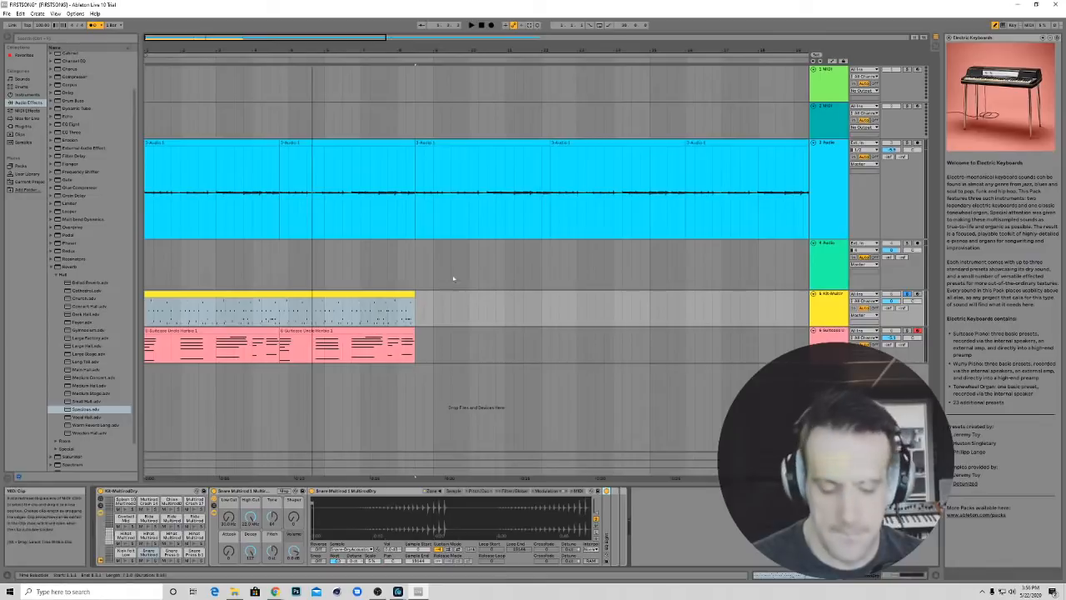
Unfold the drum kit's individual chains in Session View during playback and add the Spacious hall reverb to the Snare Multirod 1 chain
key(Tab)
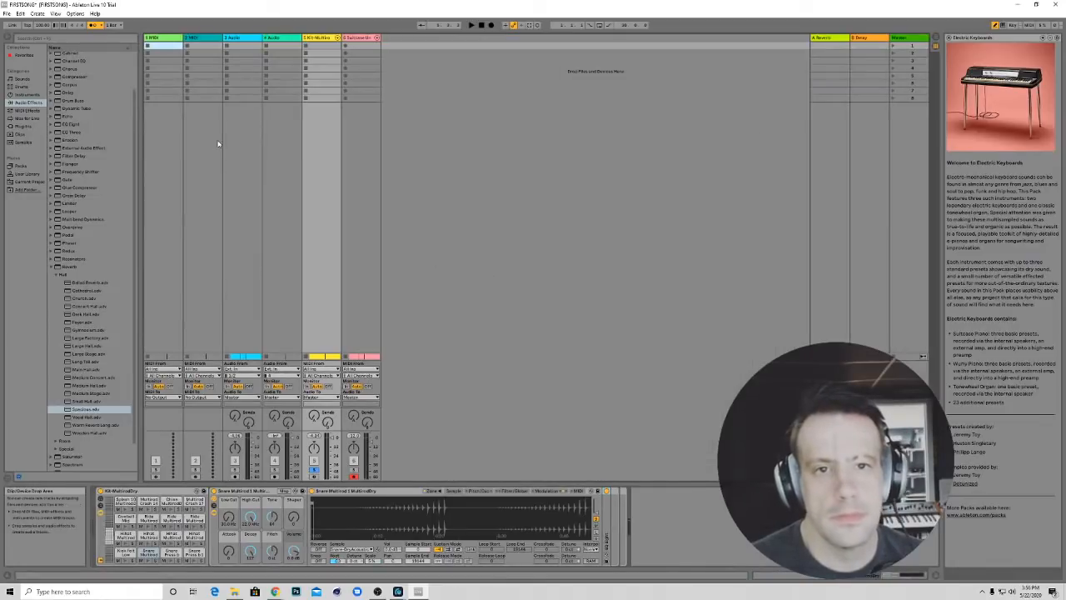
key(space)
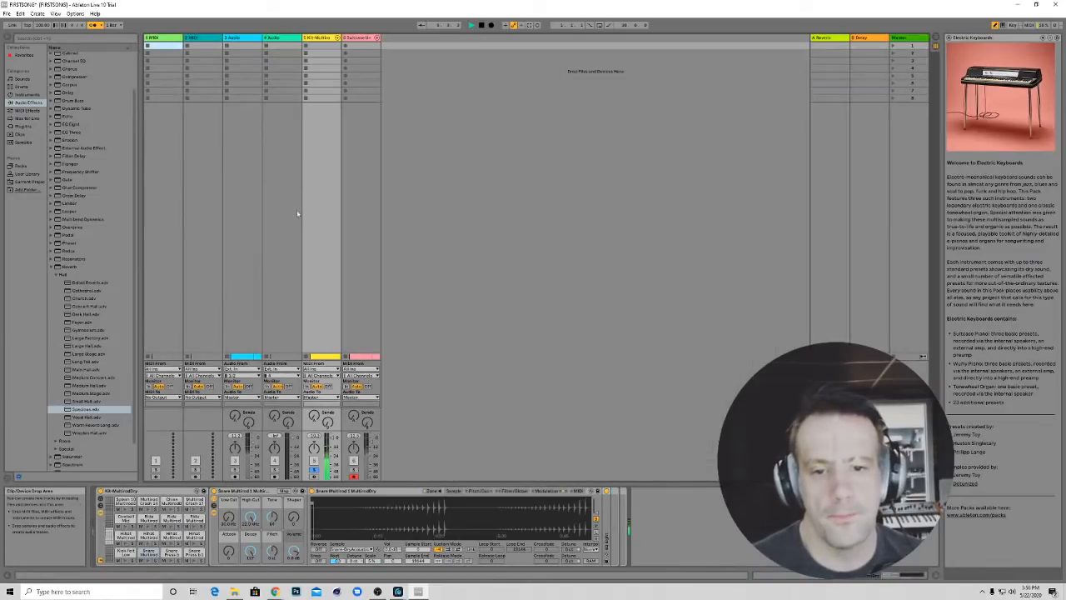
click(337, 40)
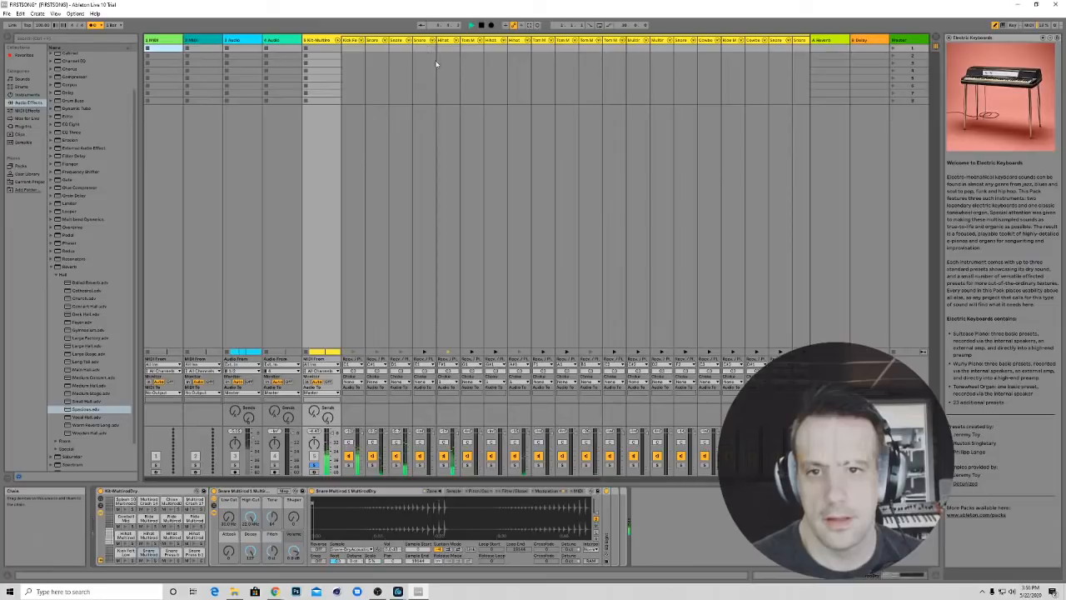
click(398, 41)
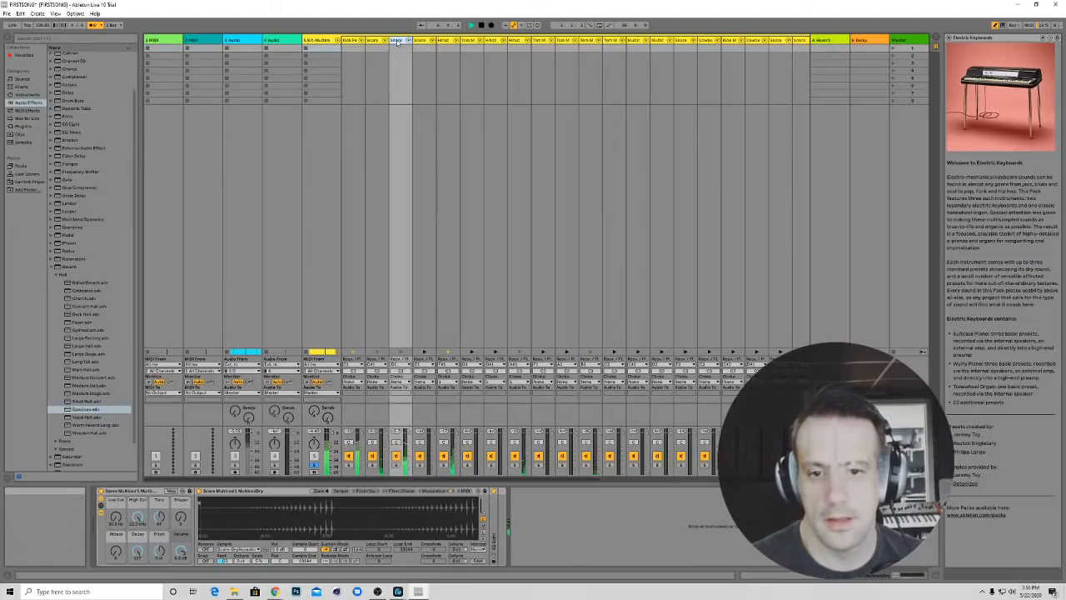
drag(81, 409, 400, 84)
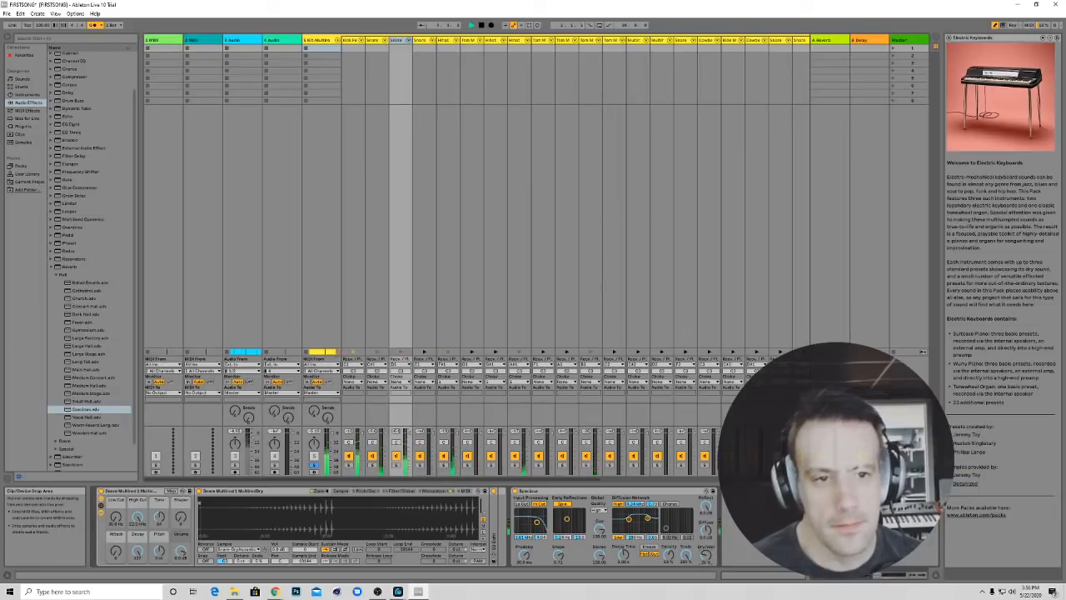
Stop playback and add the Overdrive preset Distort to the drum kit's kick chain
click(349, 49)
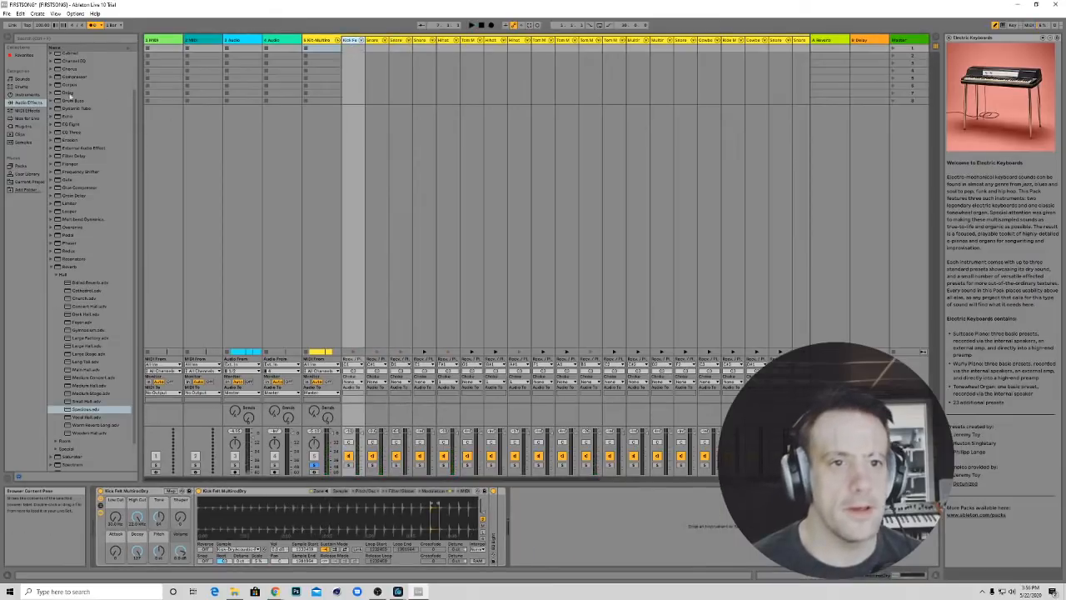
click(52, 227)
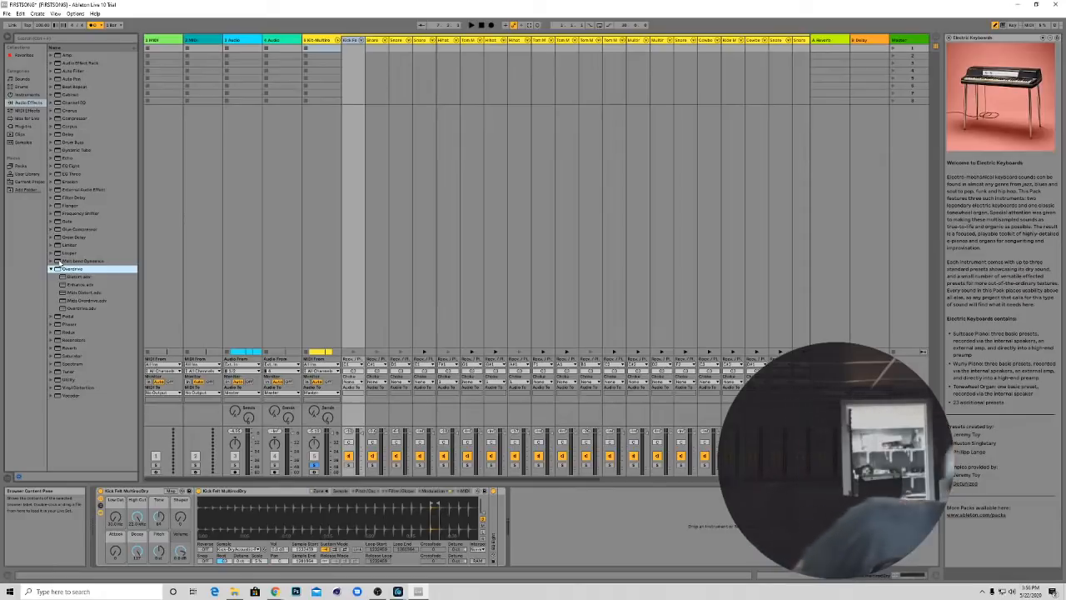
click(75, 277)
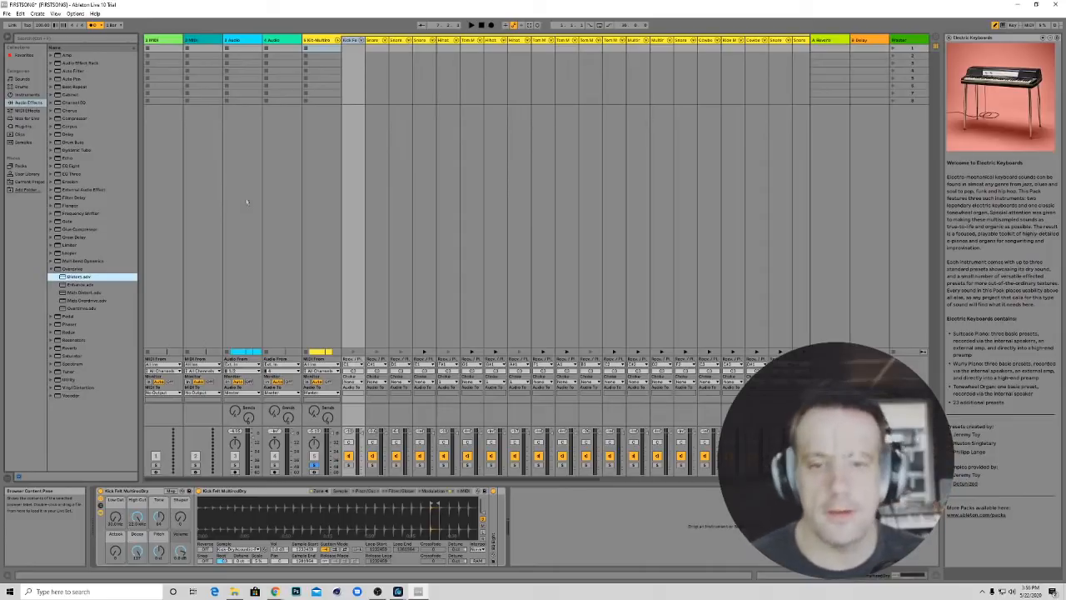
key(Right)
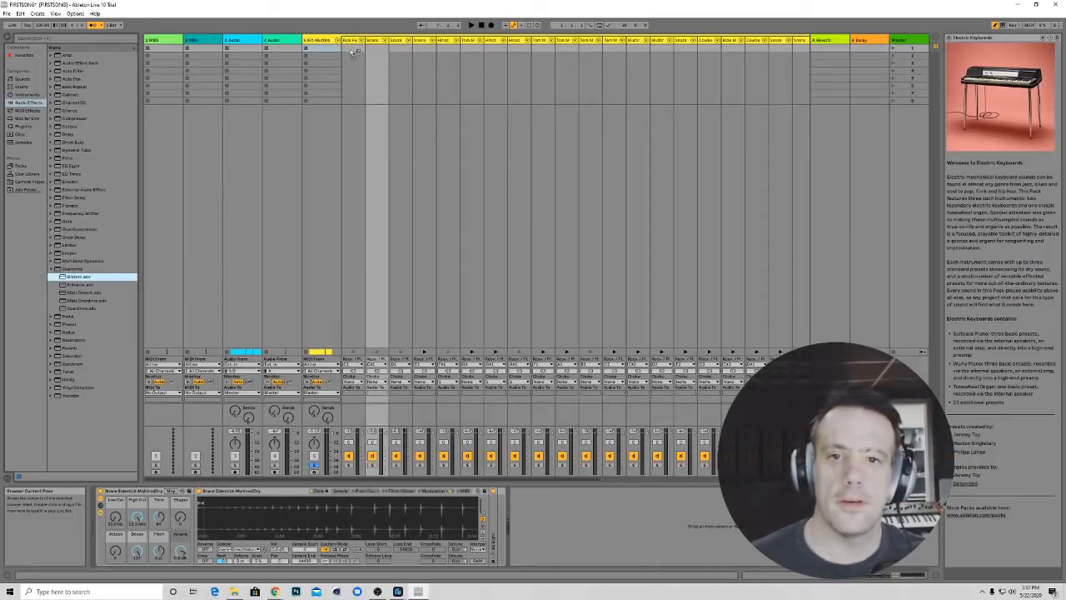
click(351, 51)
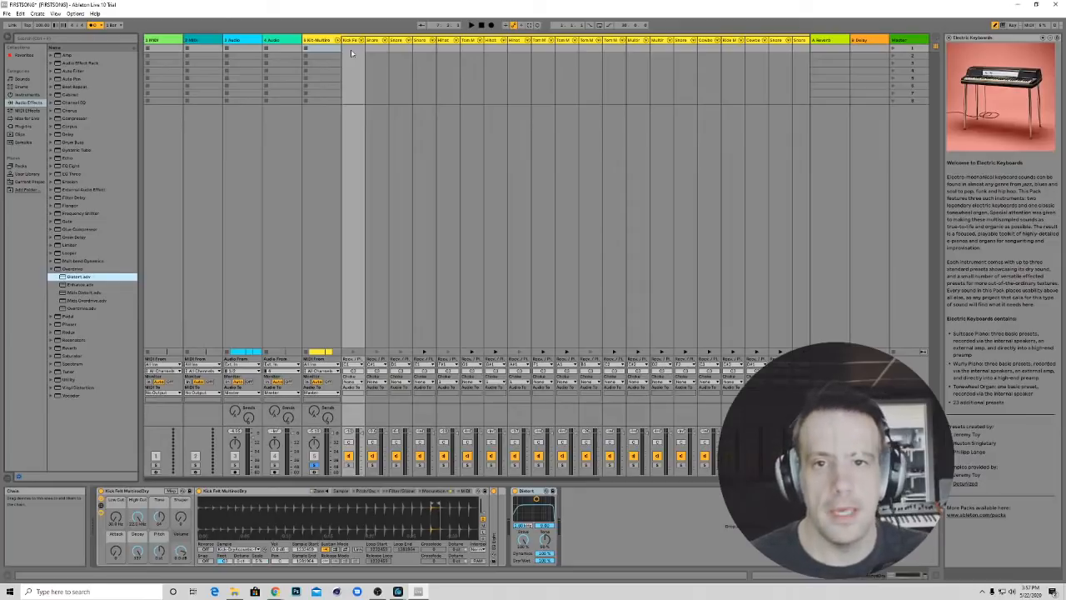
Play the song and shift the kick chain's Overdrive filter band toward the low frequencies
key(space)
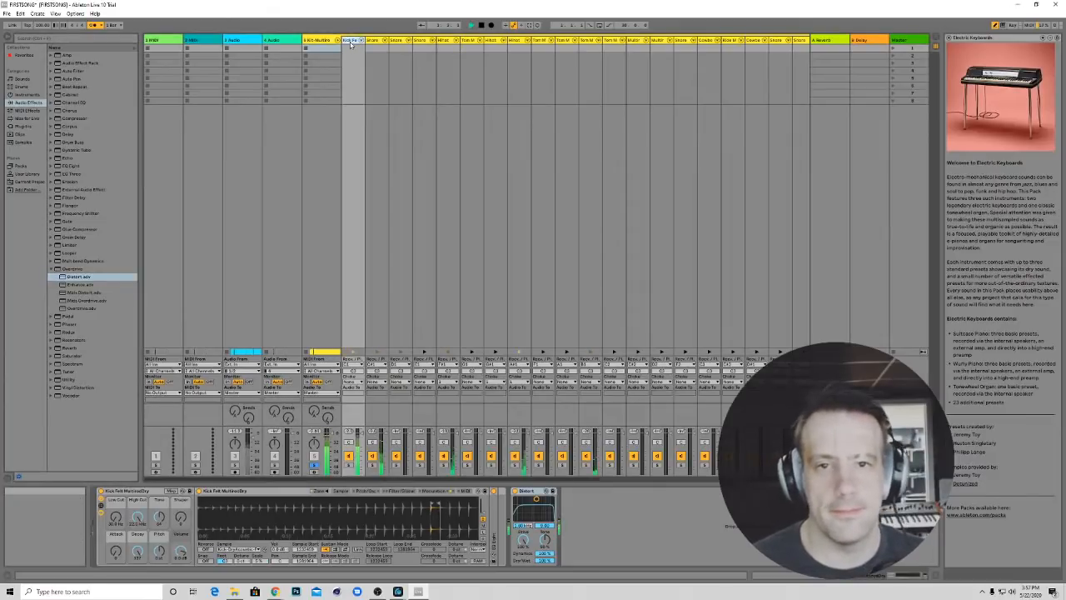
drag(536, 508, 521, 518)
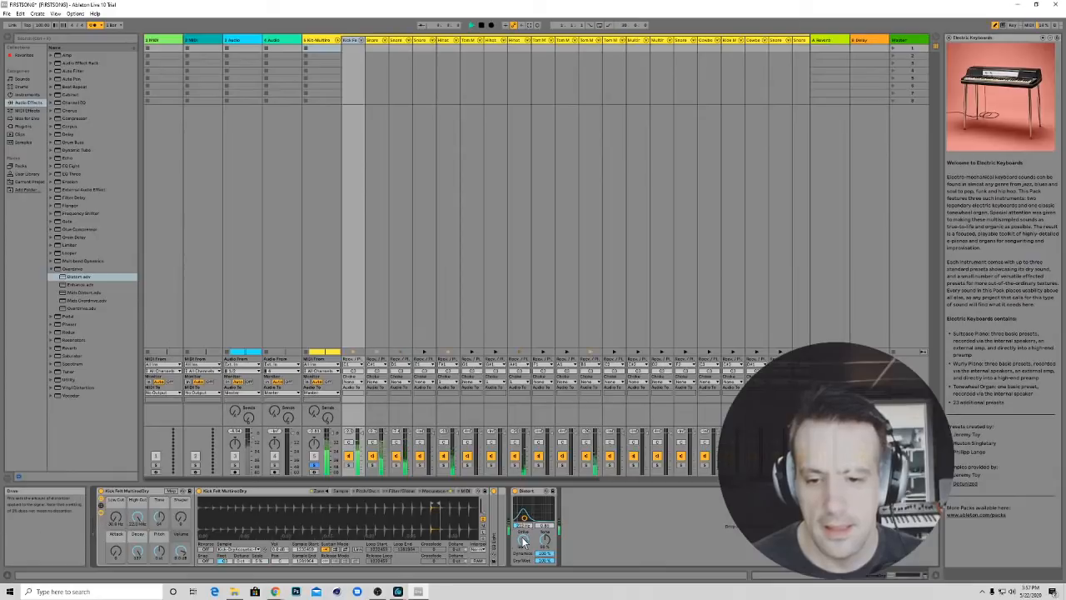
drag(525, 521, 523, 508)
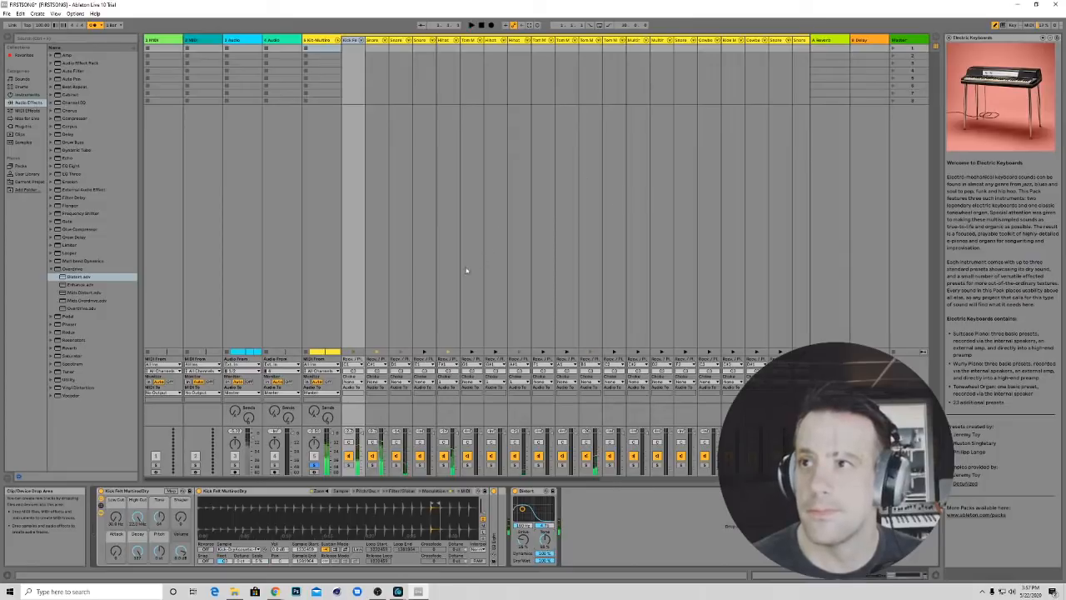
Add the Resonators preset Berlin to the Snare Sidestick chain and play the song to hear it
click(380, 40)
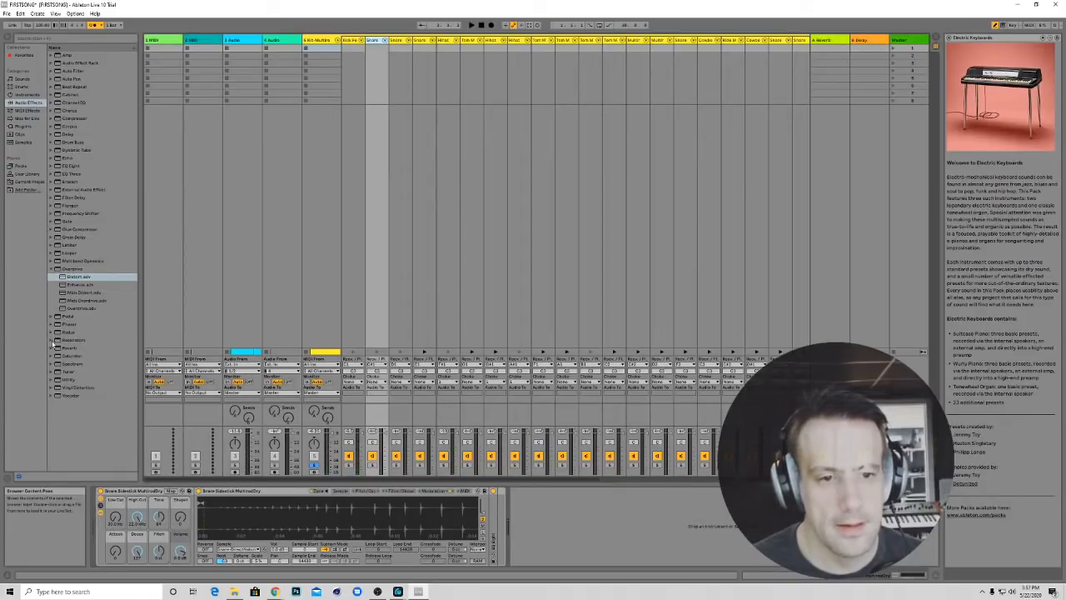
click(56, 341)
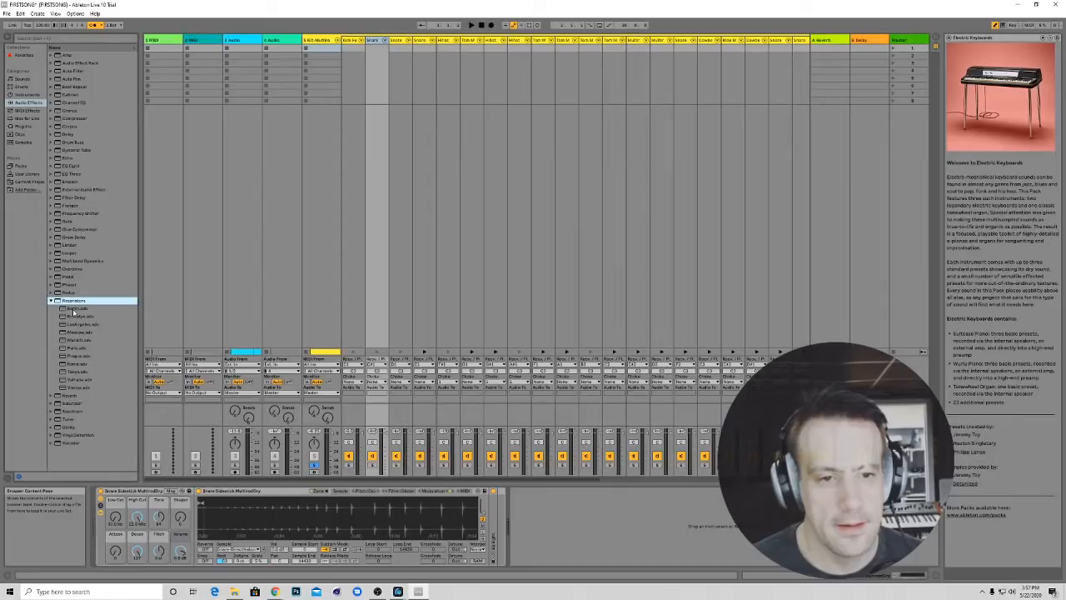
click(73, 309)
click(379, 53)
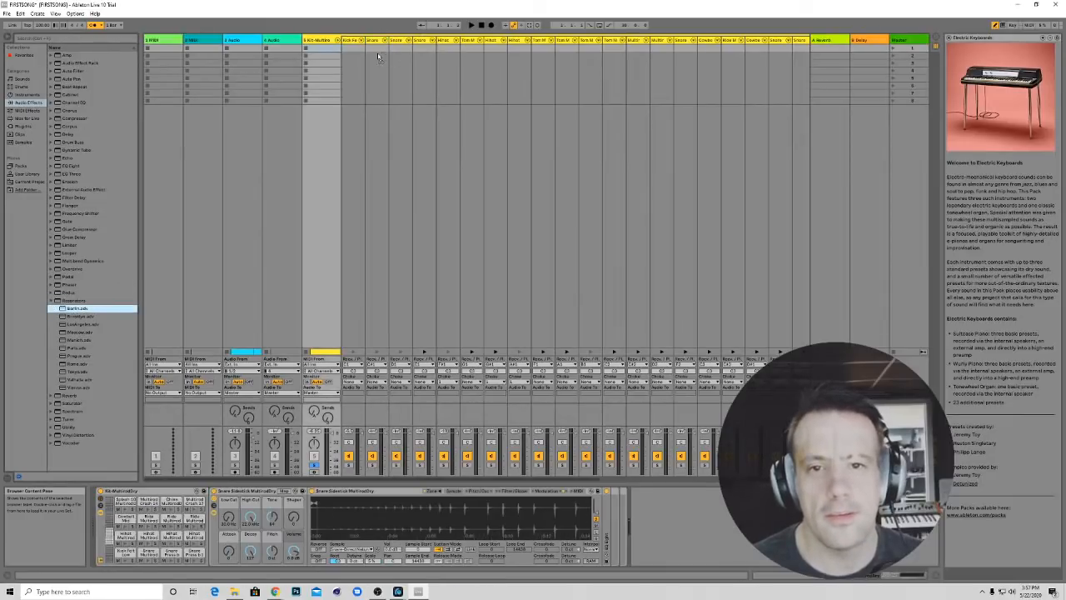
click(379, 53)
key(space)
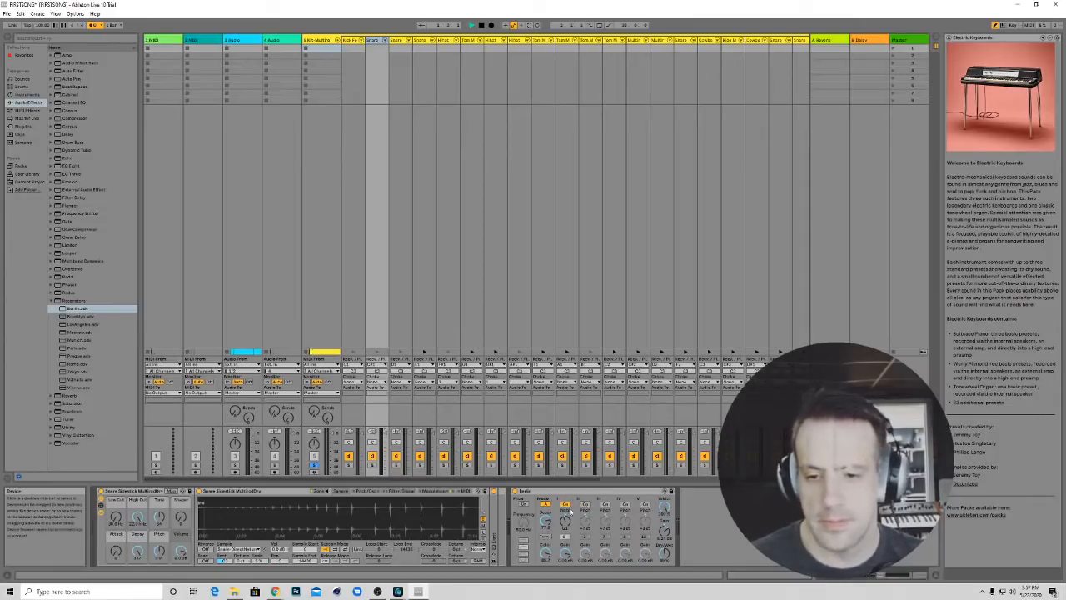
key(space)
key(space)
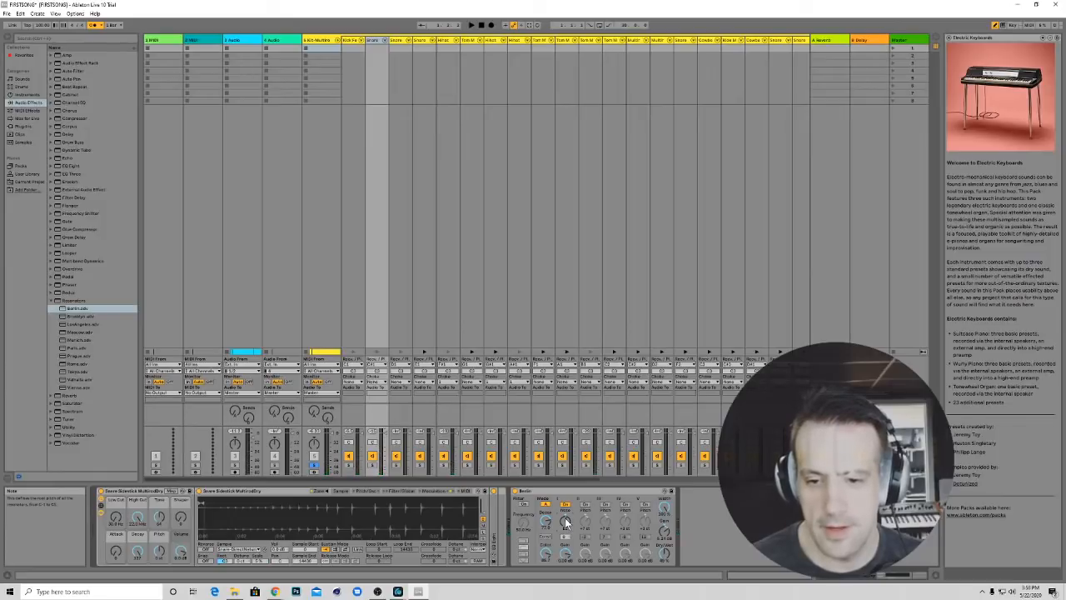
key(space)
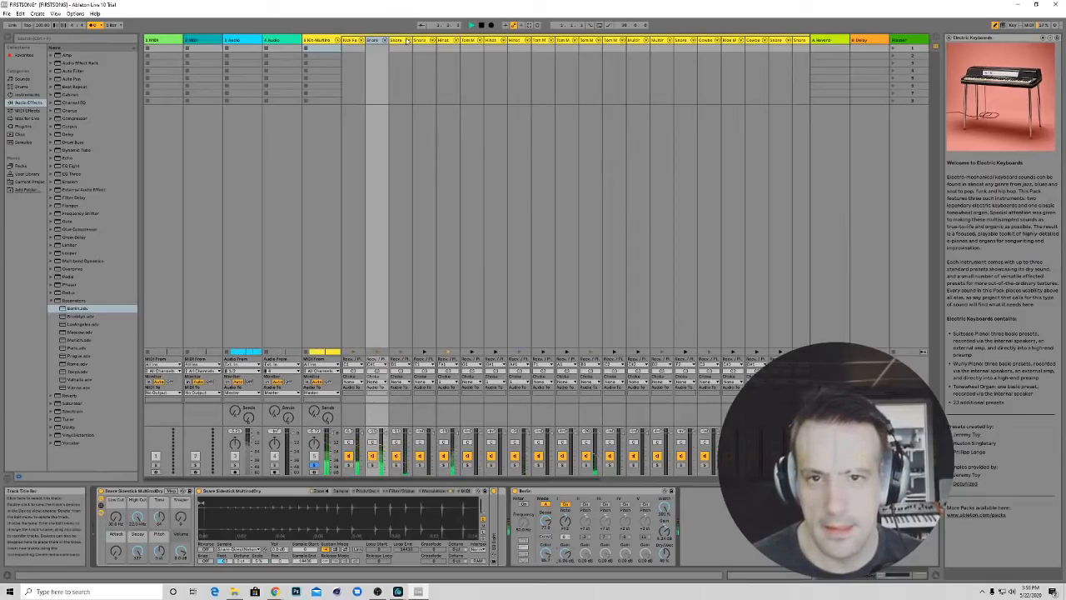
Browse the audio effects and add the Overdrive preset Mids Distort to the drum kit's Snare Multirod 1 chain
click(399, 40)
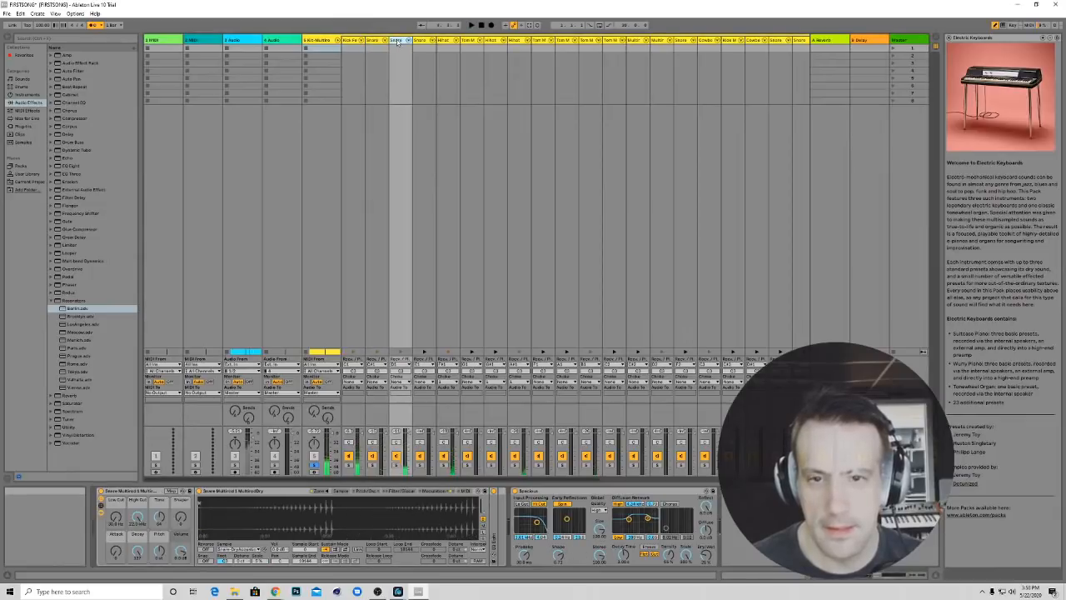
click(52, 183)
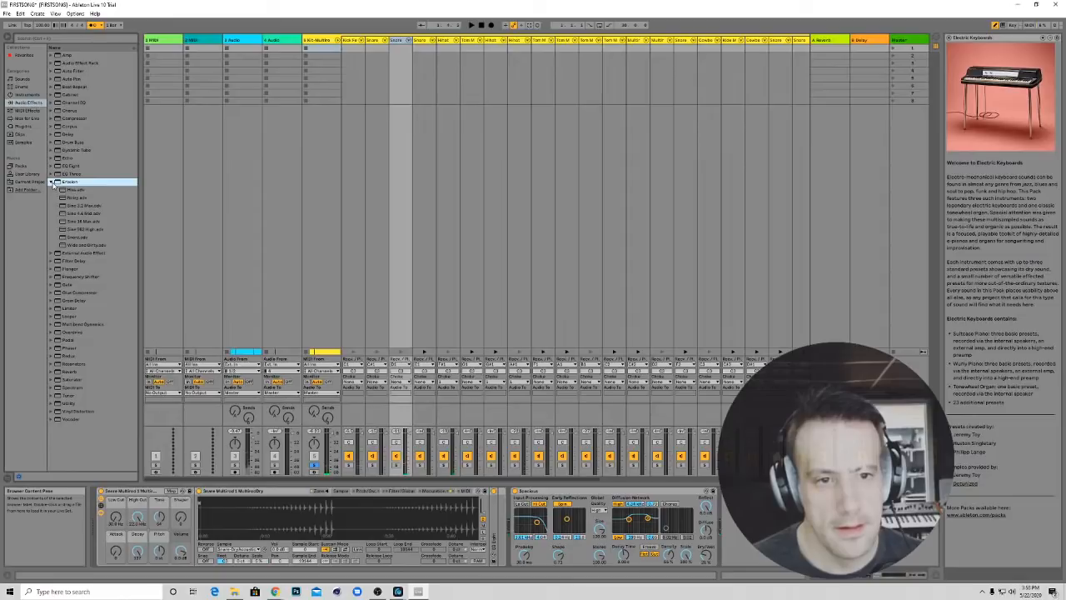
click(52, 182)
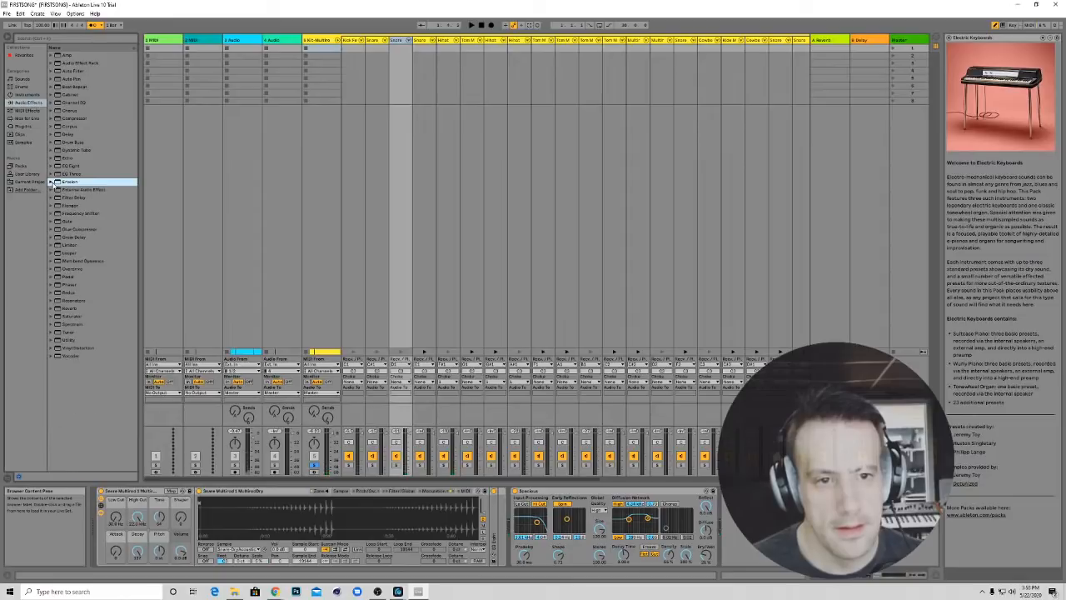
click(52, 238)
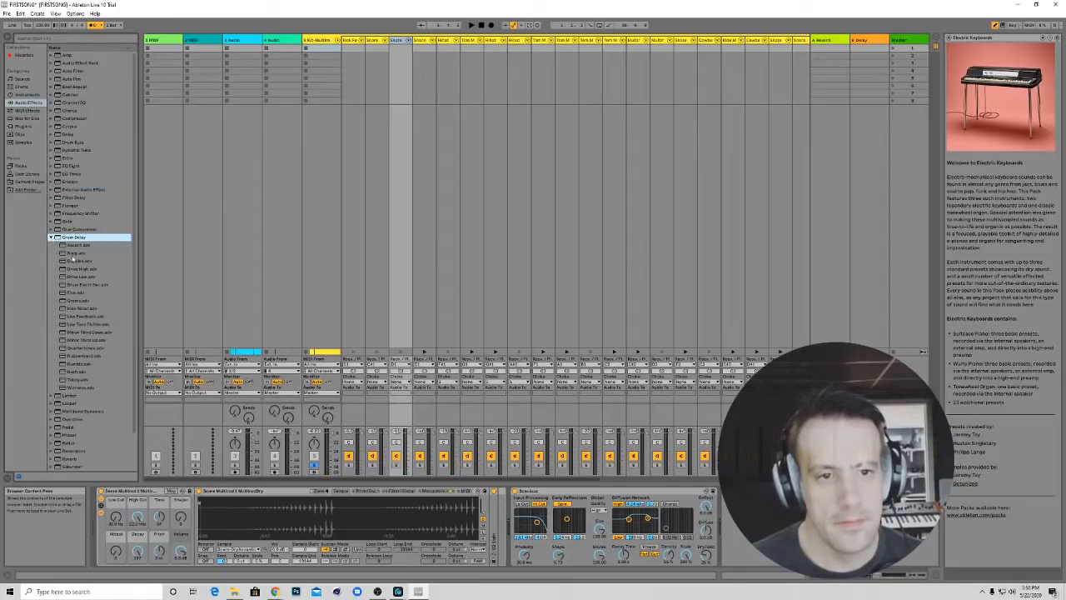
click(55, 200)
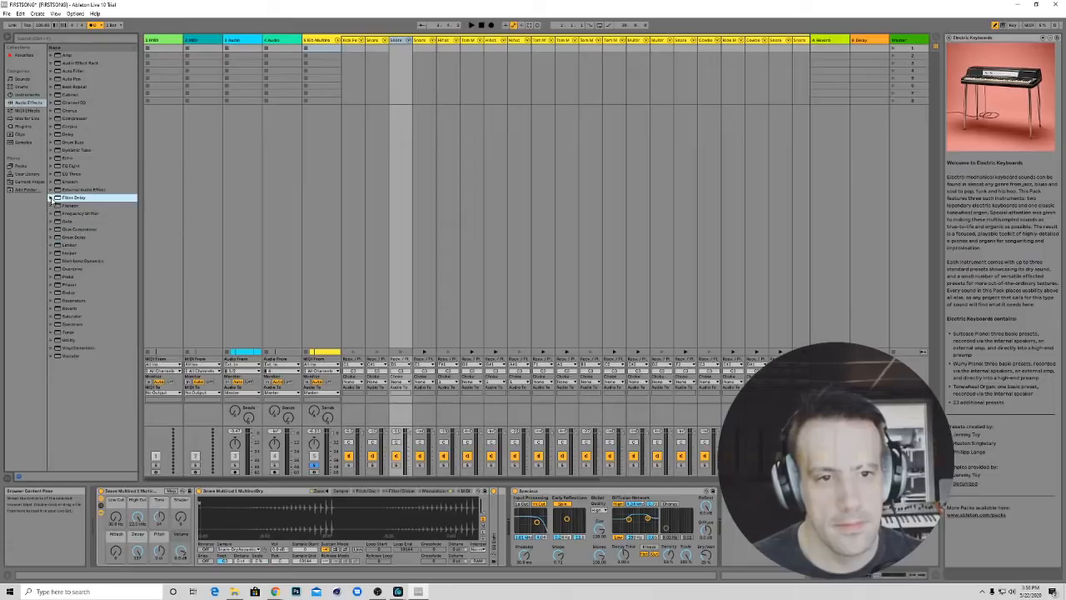
click(52, 309)
click(52, 309)
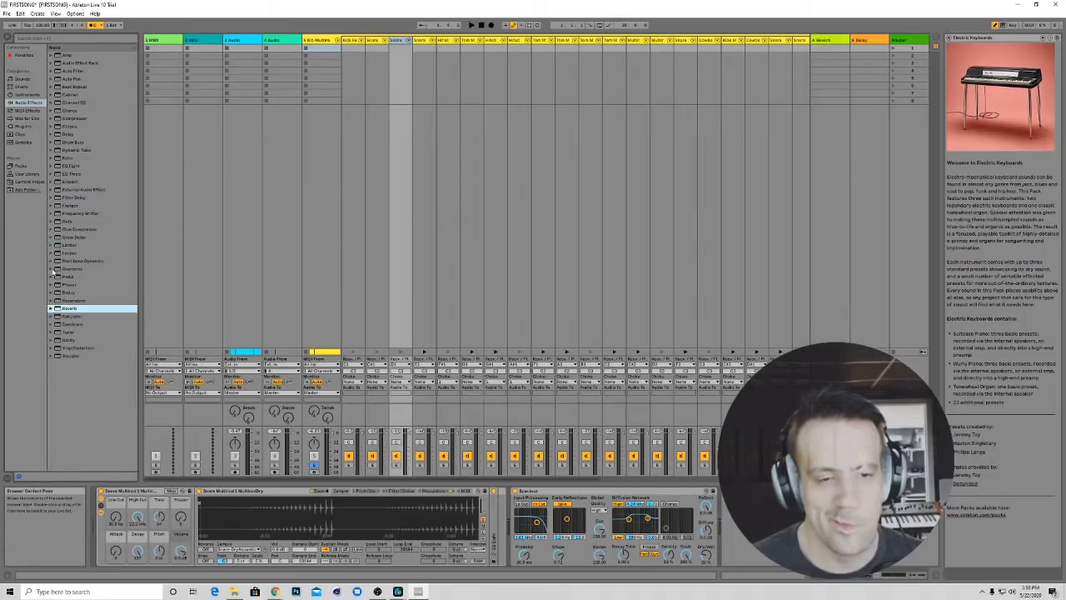
click(52, 269)
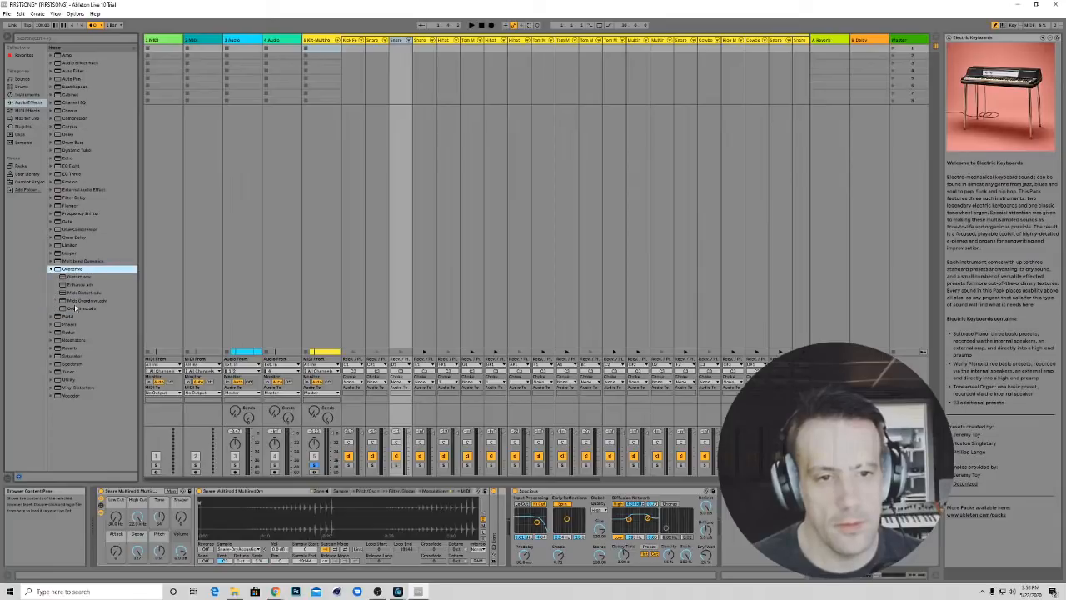
click(75, 293)
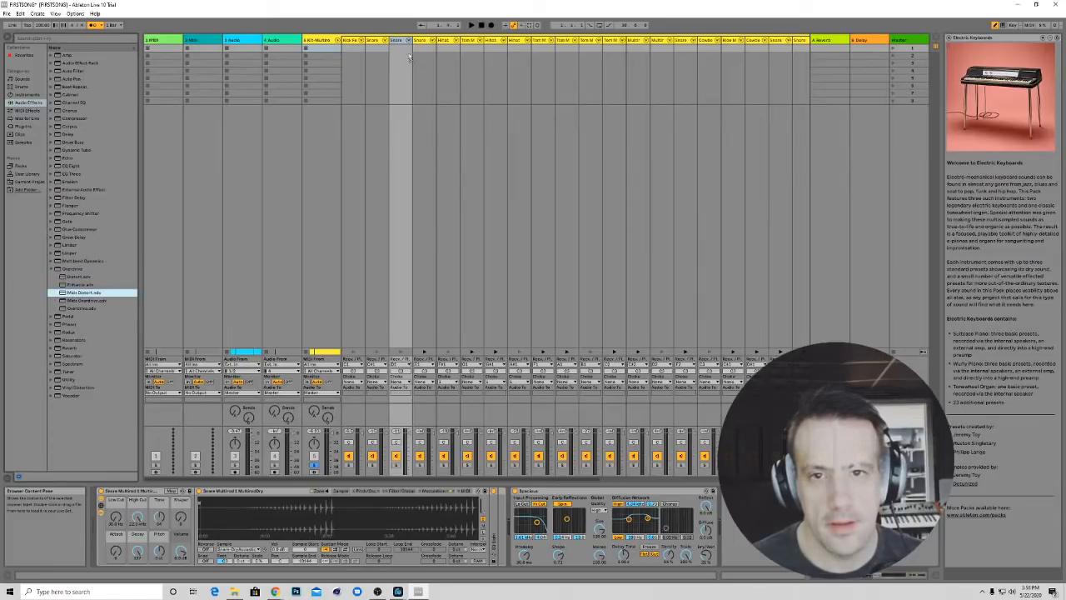
drag(400, 52, 400, 50)
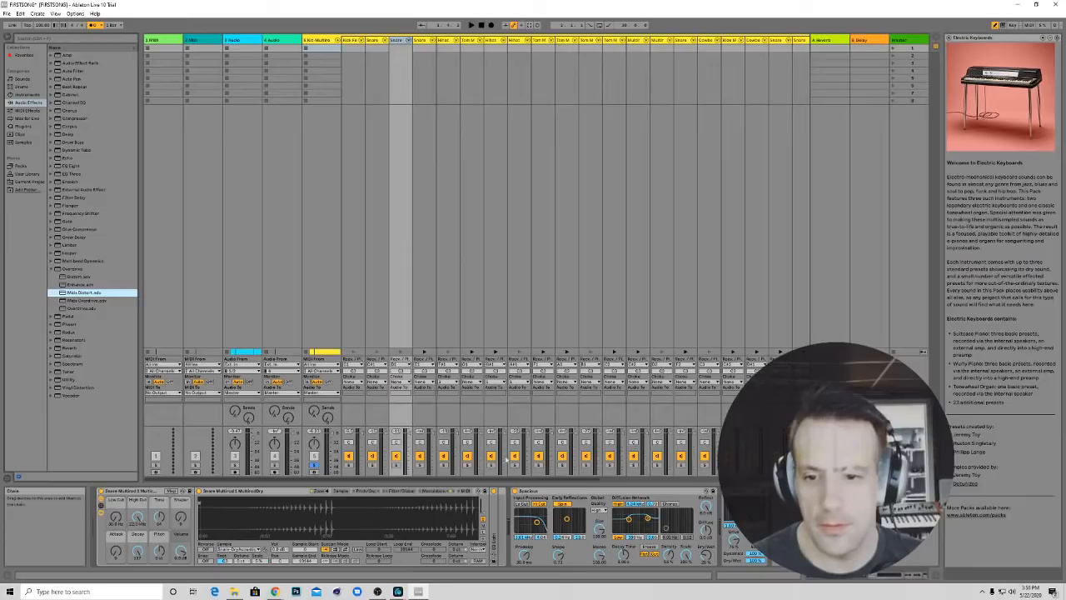
Place the Mids Distort Overdrive ahead of the Spacious reverb and adjust its filter band while the song plays
drag(738, 492, 525, 492)
key(space)
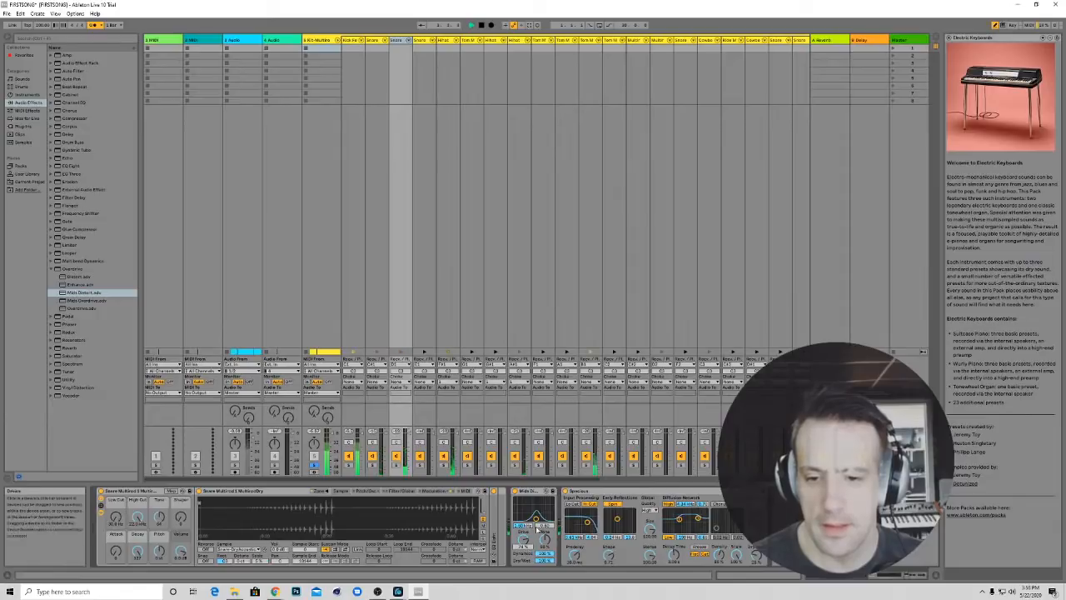
drag(529, 520, 535, 520)
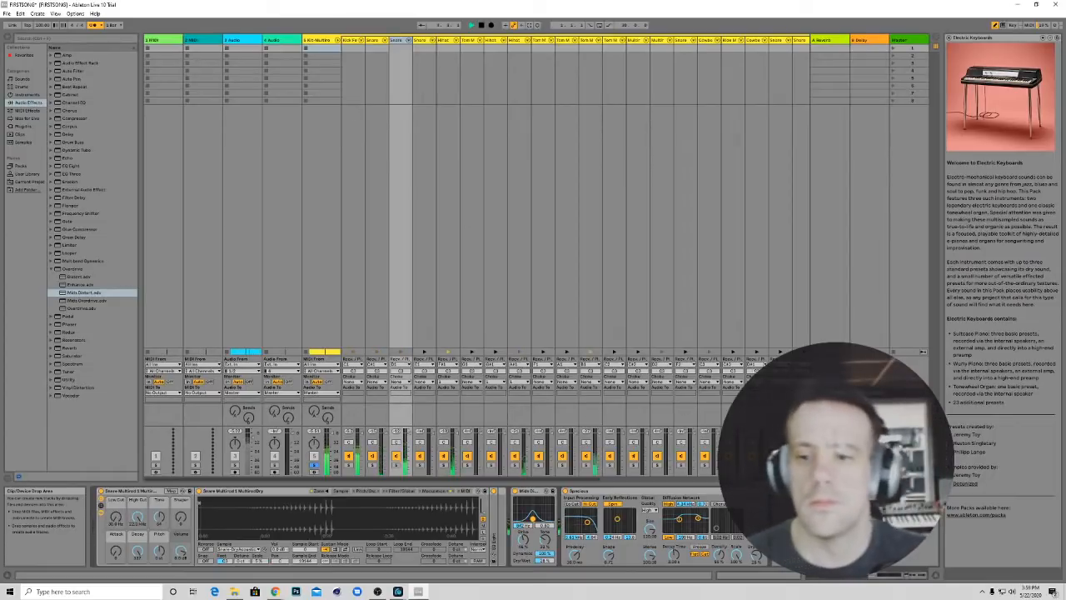
Unsolo the drum kit track in Arrangement View, lower the Suitcase piano track's volume during playback and save the song
key(Tab)
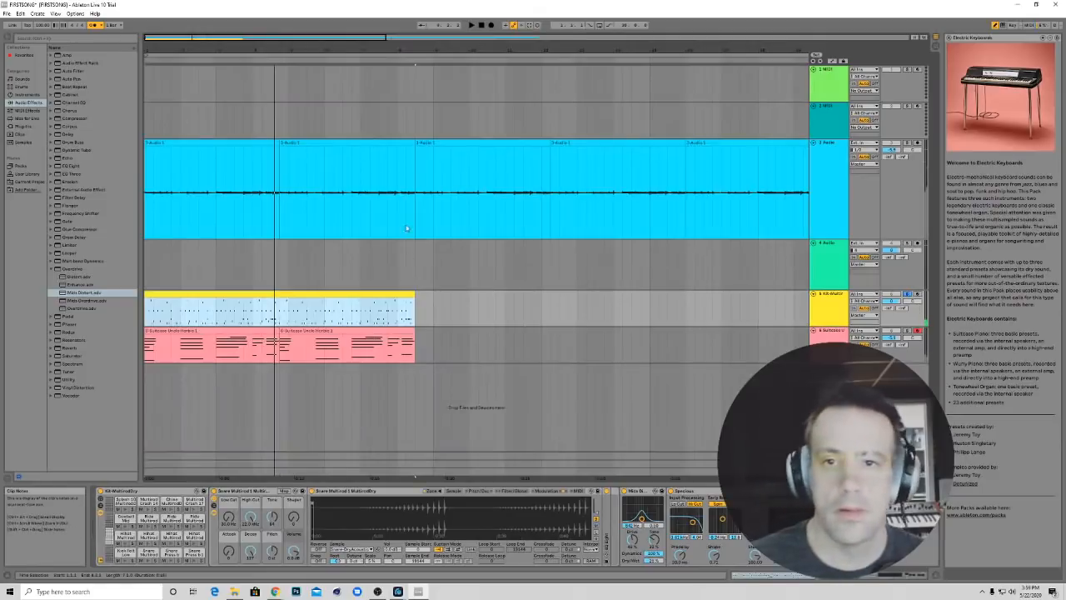
click(482, 25)
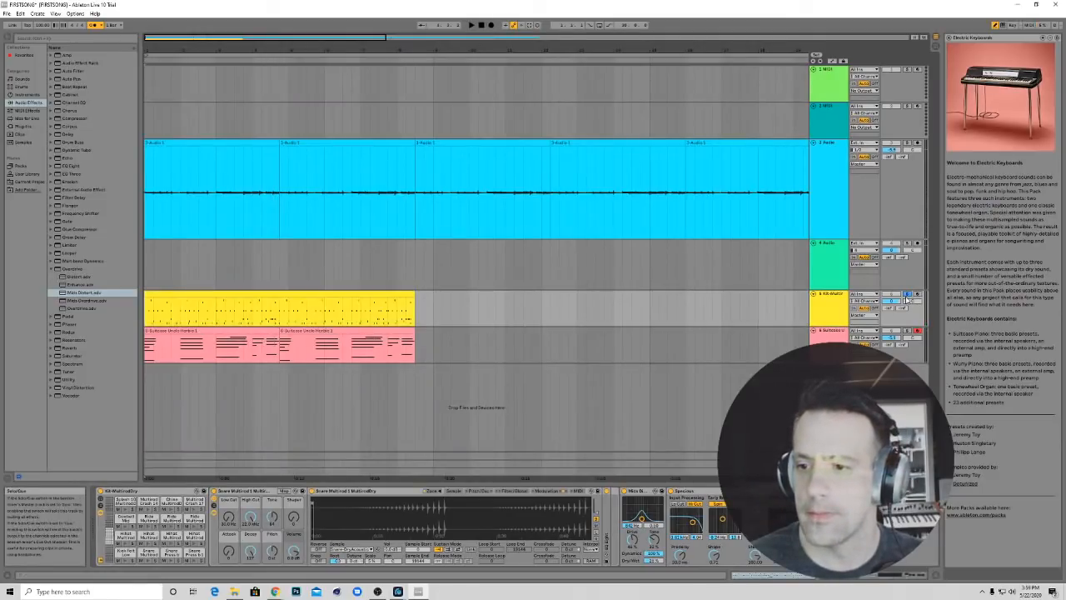
key(space)
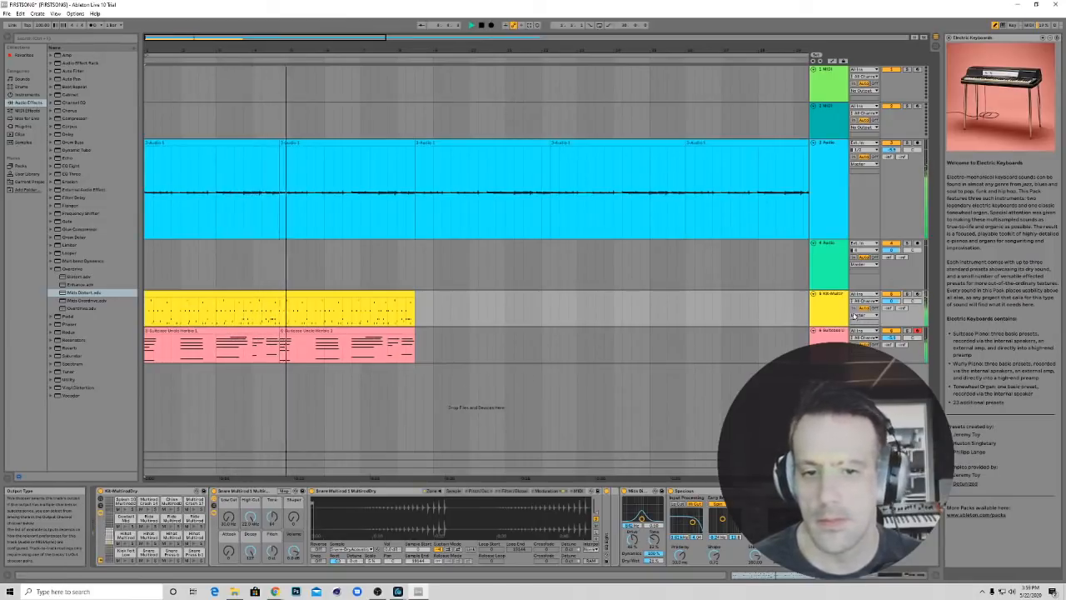
drag(893, 338, 892, 345)
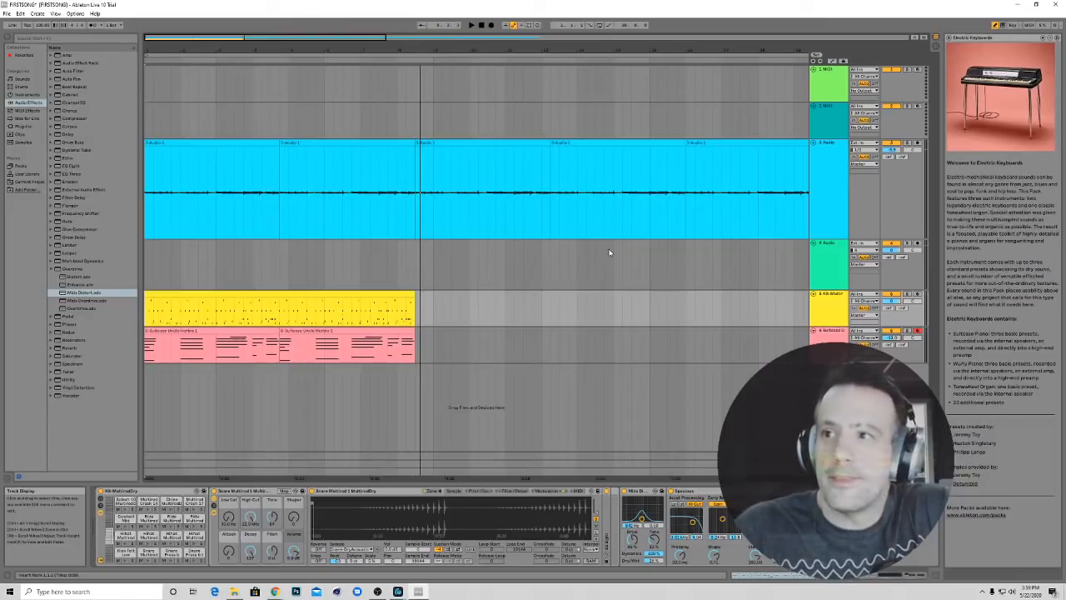
key(ctrl+s)
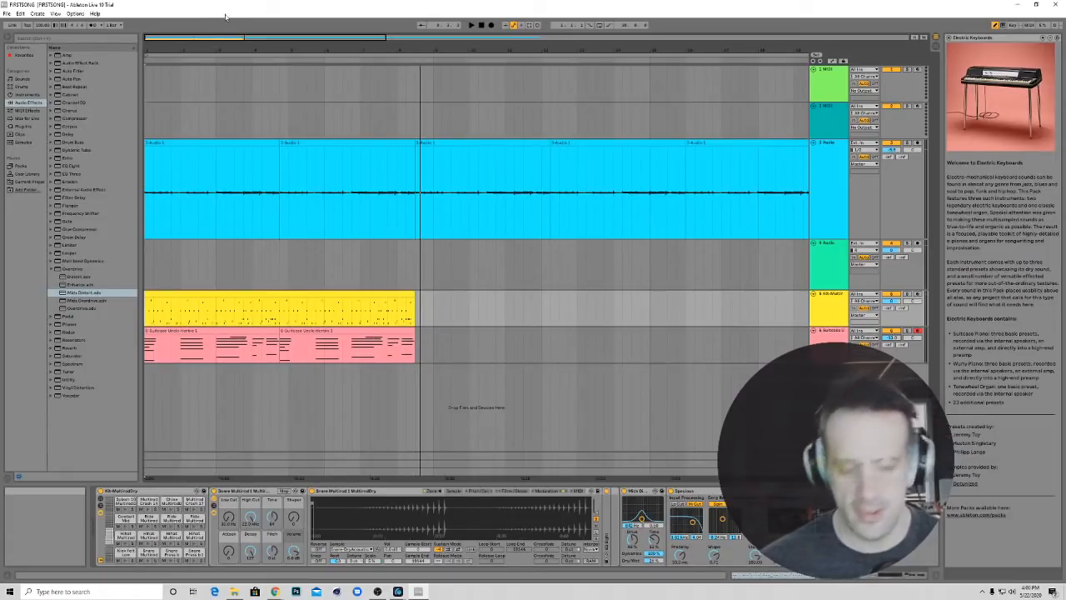
key(Tab)
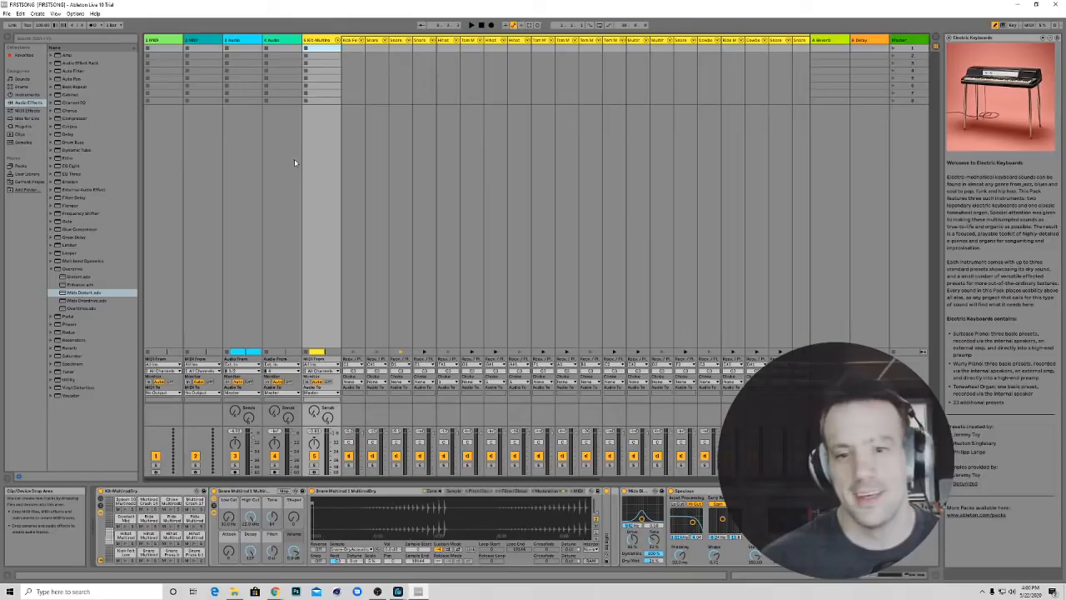
key(Tab)
key(Tab)
key(Tab)
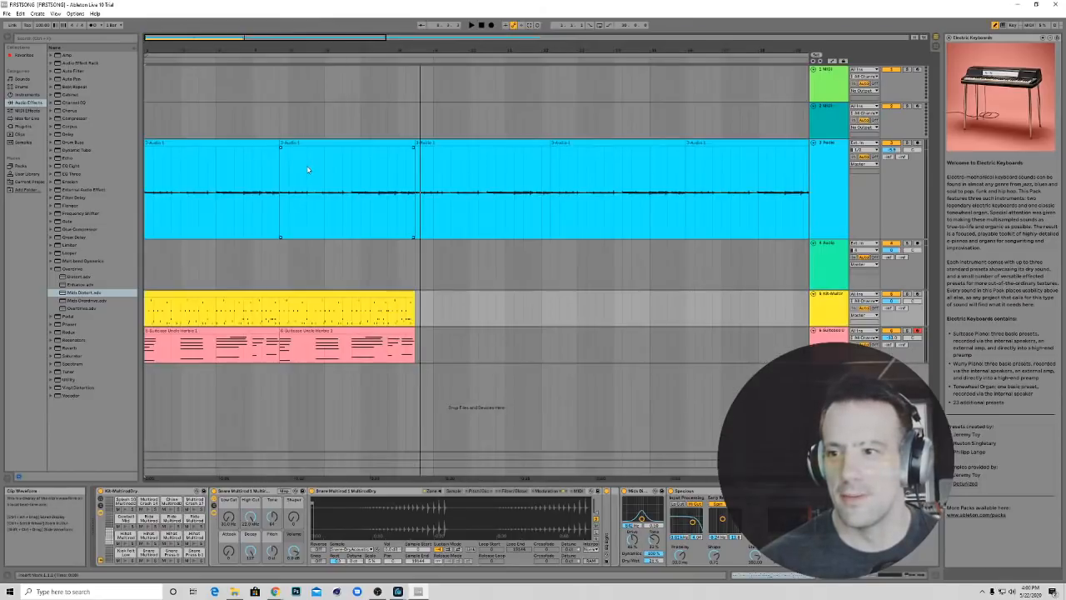
key(Tab)
key(Tab)
key(Tab)
key(Tab)
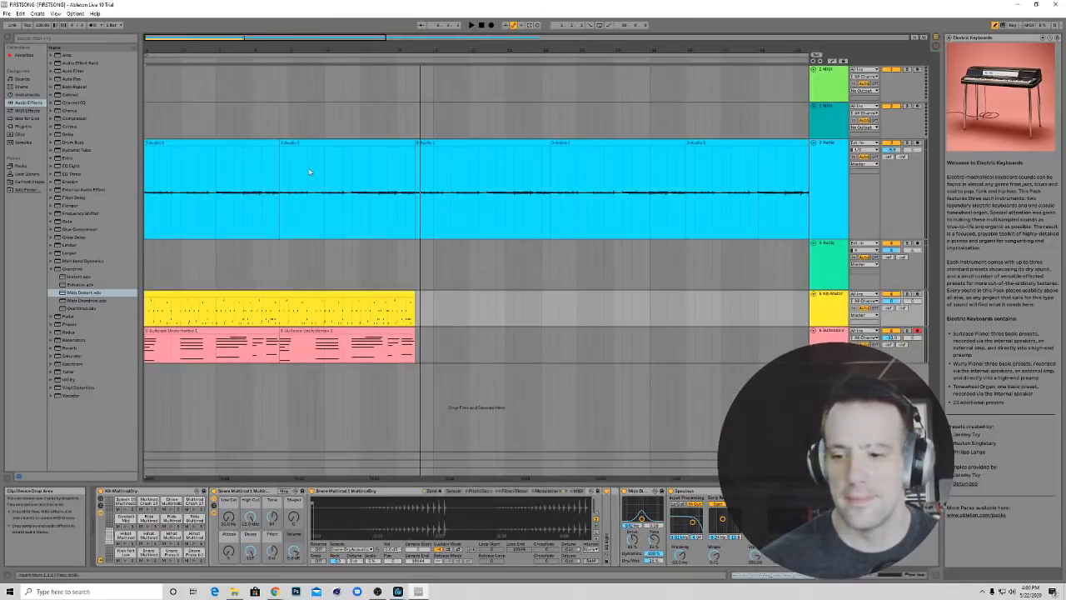
key(Tab)
key(Tab)
key(Tab)
key(Tab)
key(Tab)
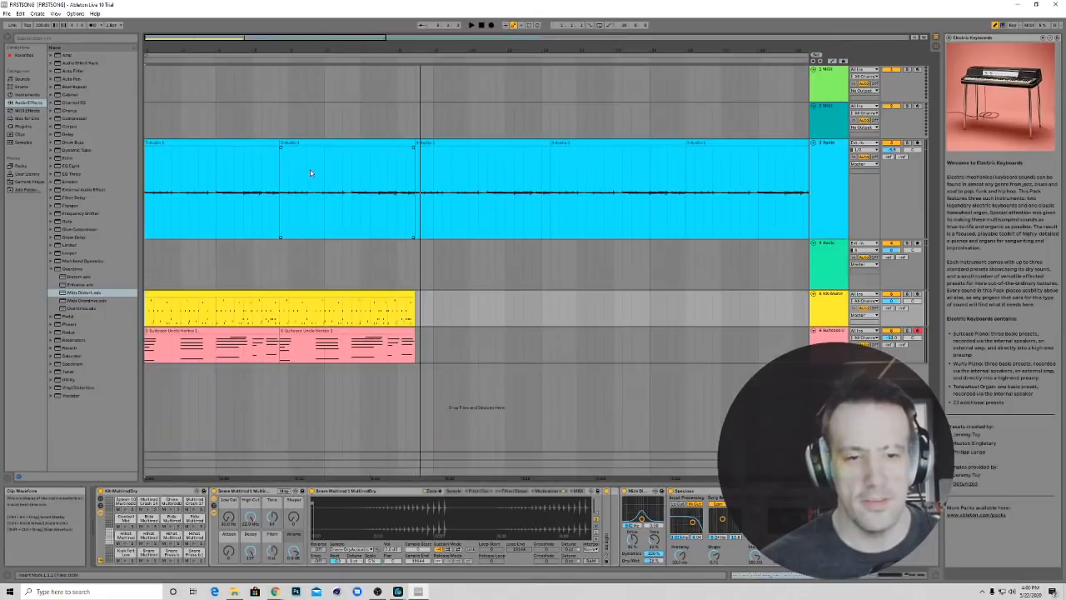
key(Tab)
key(Tab)
key(Tab)
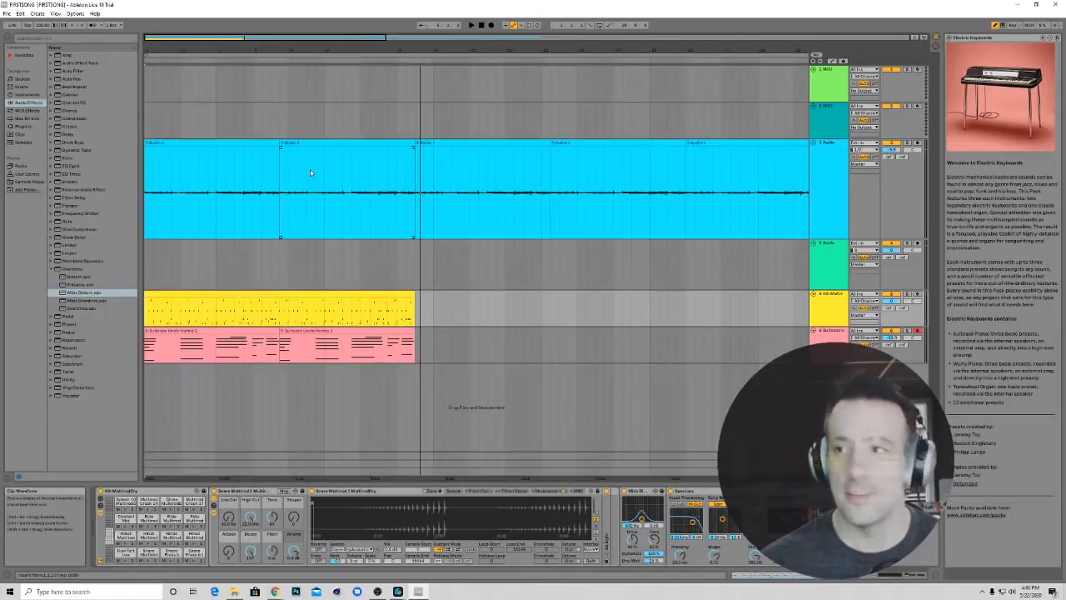